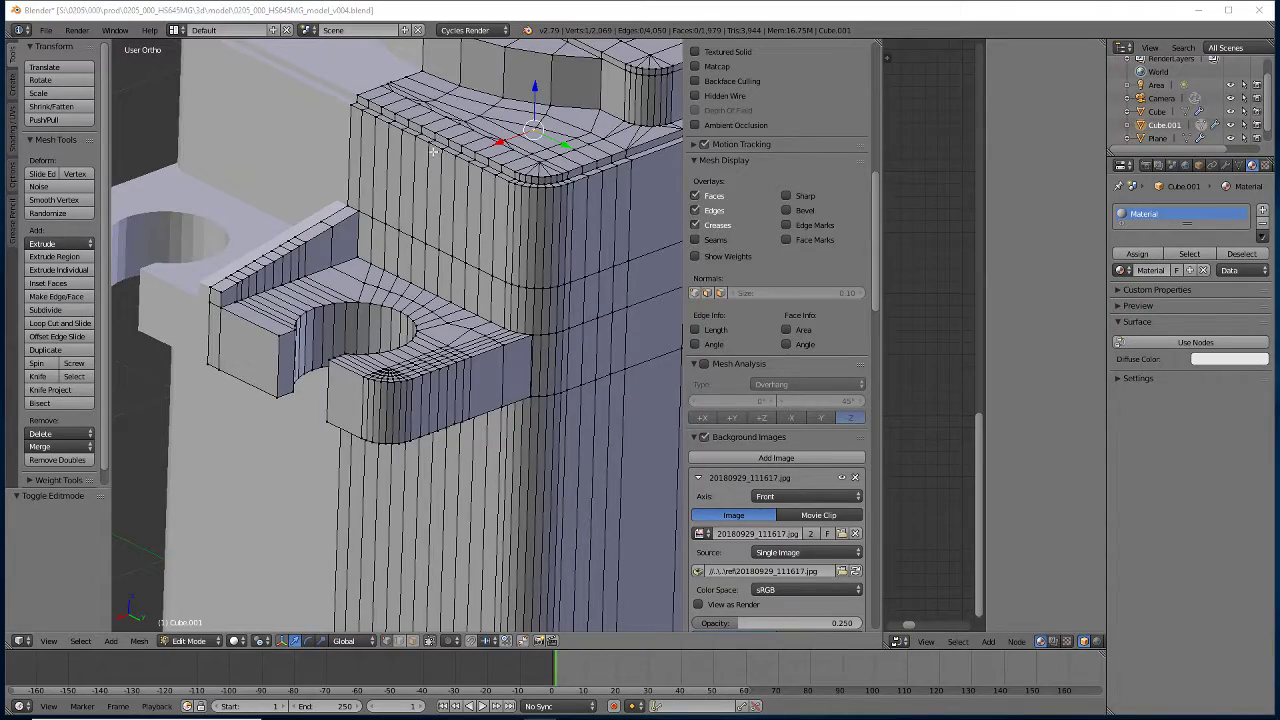
# Orbit and zoom in on the recessed top surface beside the housing's rounded corner
pyautogui.moveTo(432, 151); pyautogui.dragTo(431, 158, button='middle')
pyautogui.scroll(5, 443, 156)
pyautogui.moveTo(357, 309); pyautogui.dragTo(431, 188, button='middle')
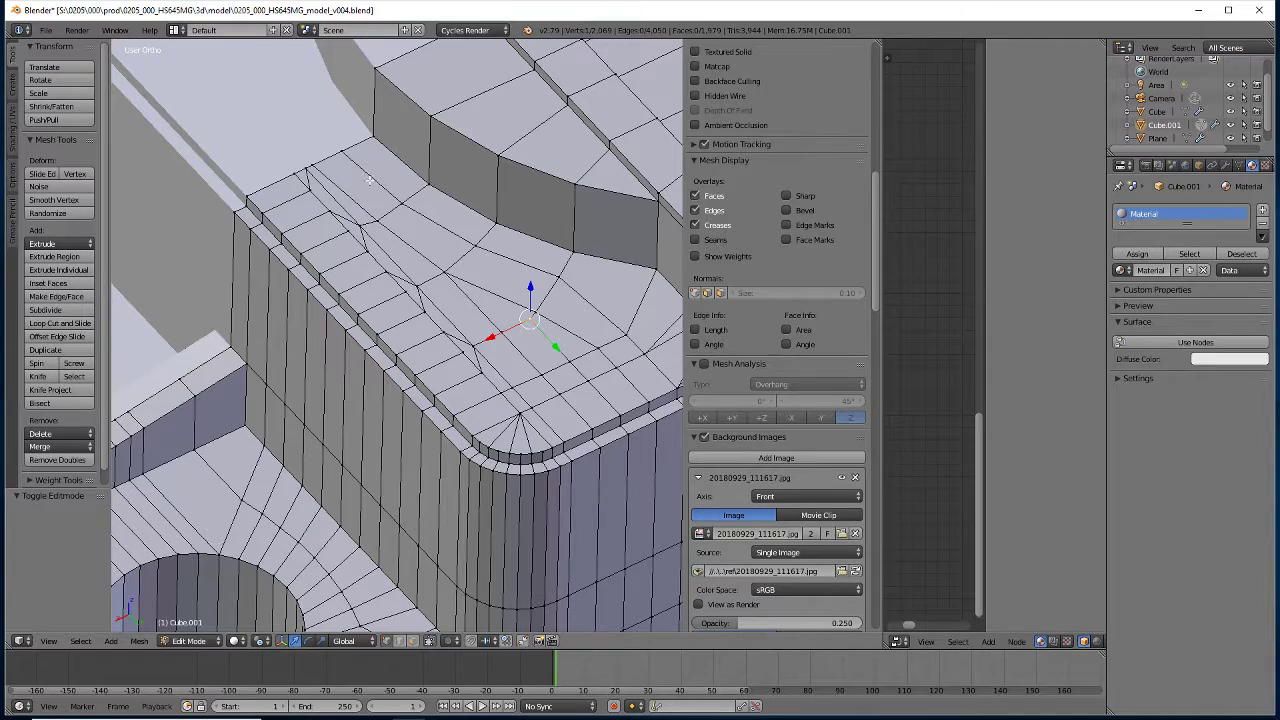
pyautogui.moveTo(547, 365); pyautogui.dragTo(526, 340, button='middle')
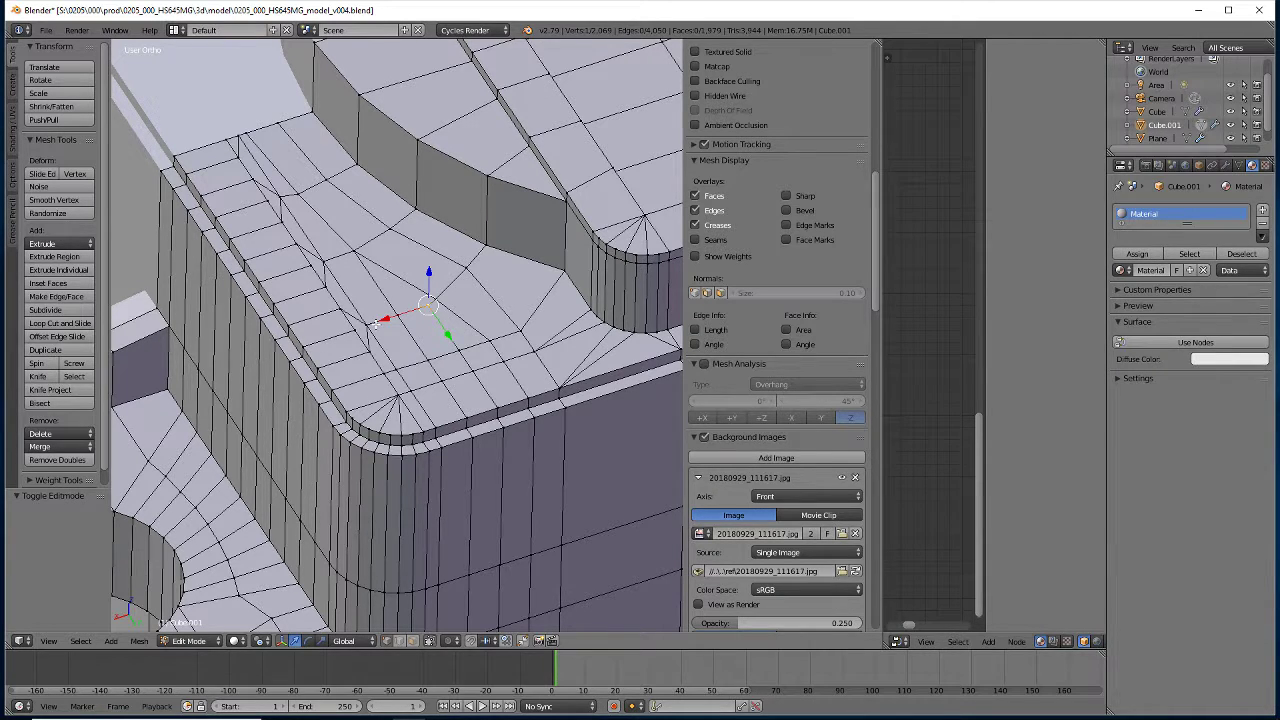
# In Face select mode, select the strip of recessed top faces at the rounded corner
pyautogui.click(412, 640)
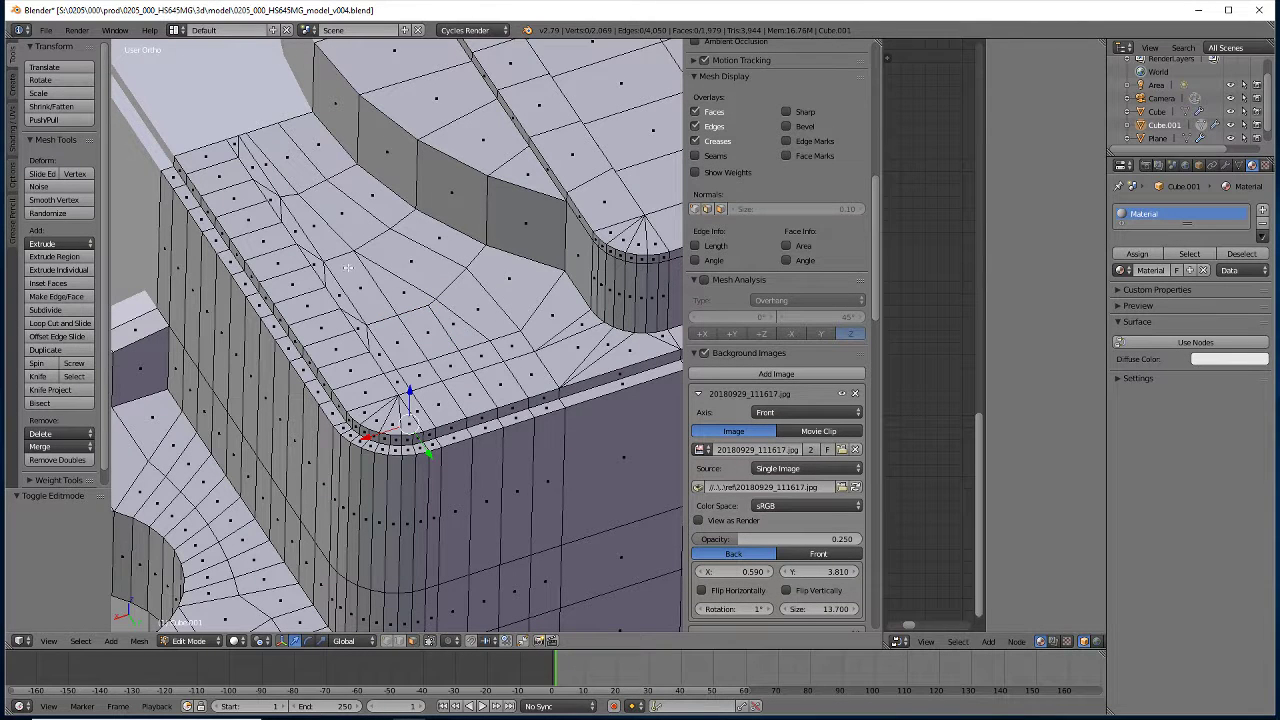
pyautogui.rightClick(398, 380)
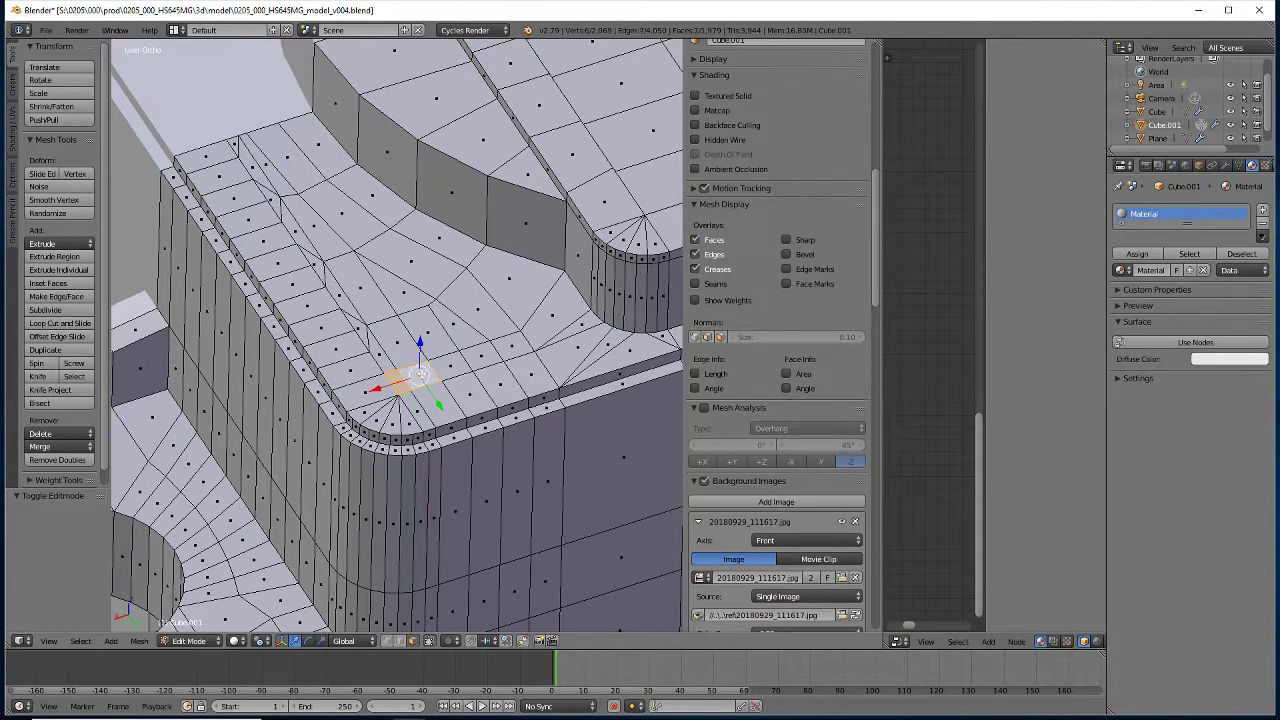
pyautogui.keyDown('shift'); pyautogui.rightClick(445, 360); pyautogui.keyUp('shift')
pyautogui.keyDown('shift'); pyautogui.rightClick(505, 338); pyautogui.keyUp('shift')
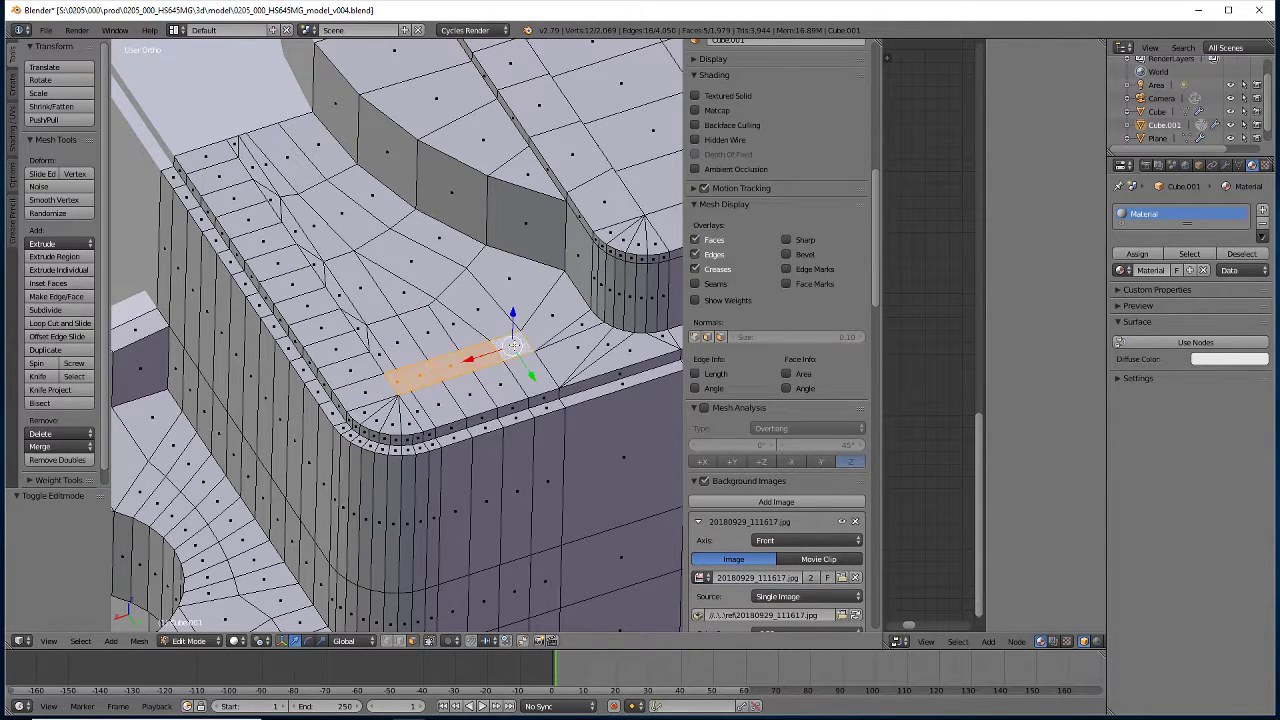
pyautogui.keyDown('shift'); pyautogui.rightClick(553, 305); pyautogui.keyUp('shift')
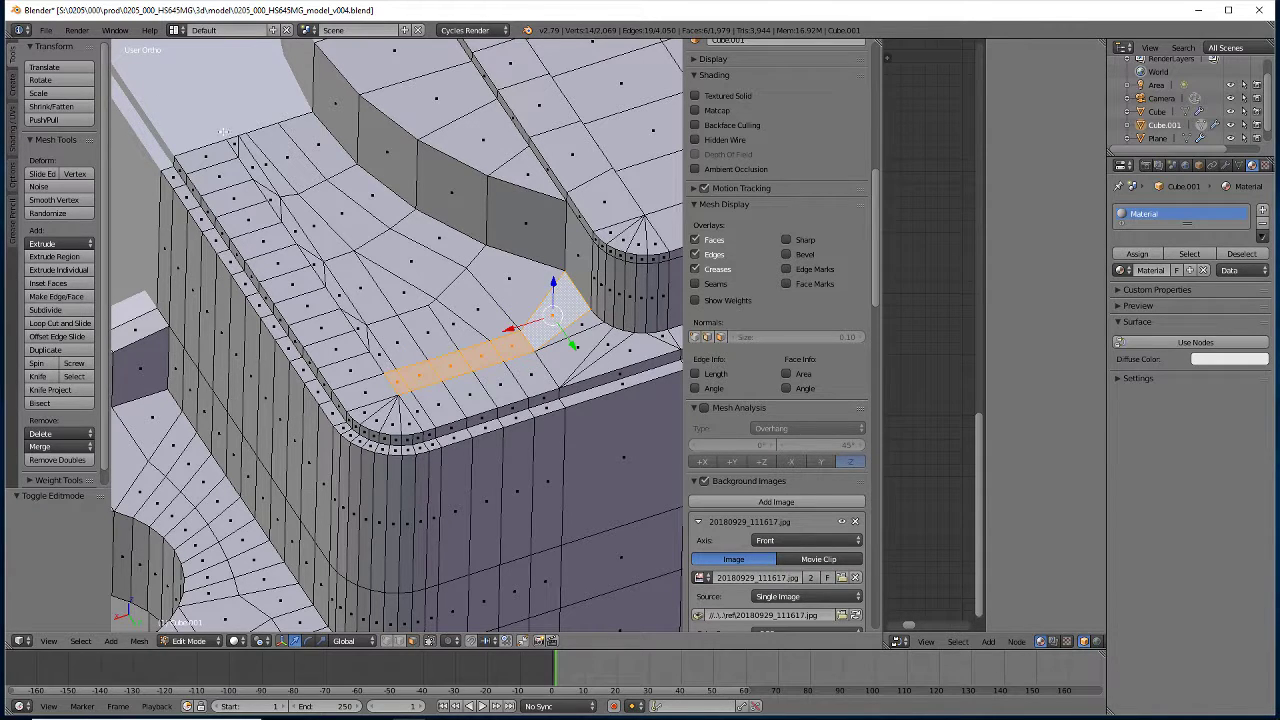
pyautogui.rightClick(424, 372)
pyautogui.keyDown('shift'); pyautogui.rightClick(450, 362); pyautogui.keyUp('shift')
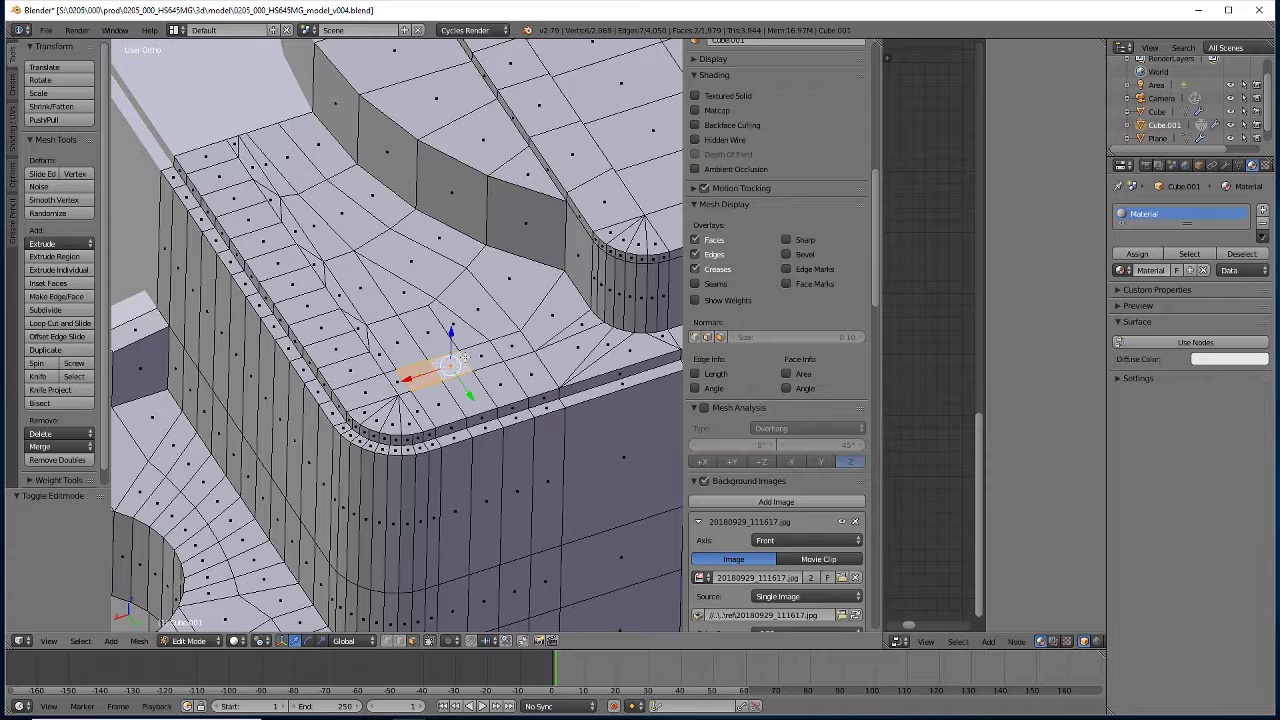
pyautogui.keyDown('shift'); pyautogui.rightClick(480, 354); pyautogui.keyUp('shift')
pyautogui.keyDown('shift'); pyautogui.rightClick(512, 344); pyautogui.keyUp('shift')
# Extend the face selection over the remaining recessed faces up to the top edge
pyautogui.keyDown('shift'); pyautogui.rightClick(548, 318); pyautogui.keyUp('shift')
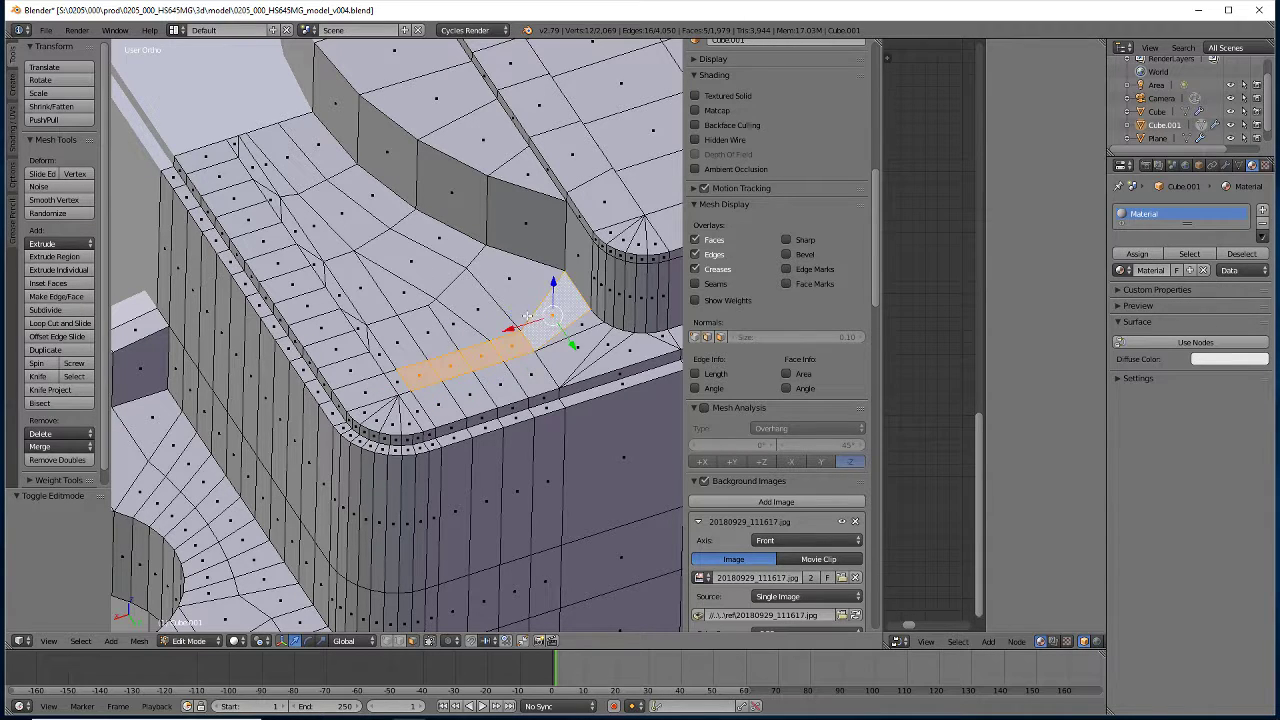
pyautogui.keyDown('shift'); pyautogui.rightClick(487, 302); pyautogui.keyUp('shift')
pyautogui.keyDown('shift'); pyautogui.rightClick(421, 268); pyautogui.keyUp('shift')
pyautogui.keyDown('shift'); pyautogui.rightClick(440, 235); pyautogui.keyUp('shift')
pyautogui.keyDown('shift'); pyautogui.rightClick(358, 206); pyautogui.keyUp('shift')
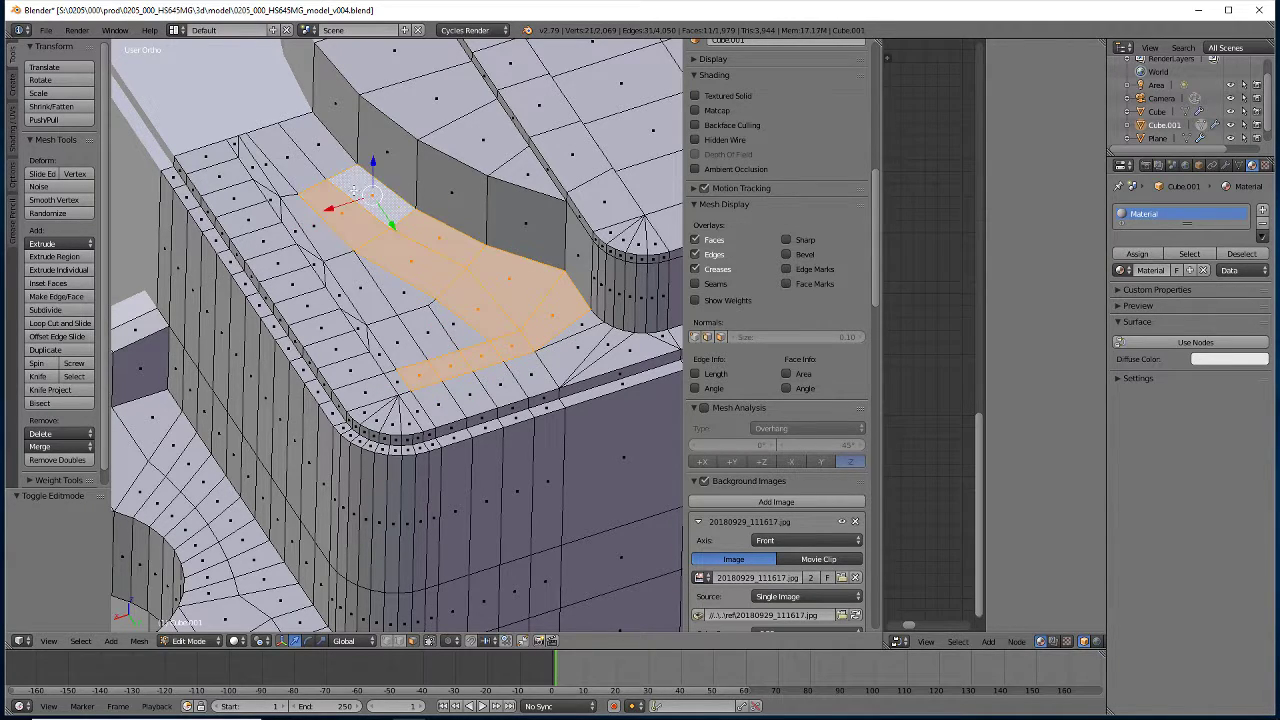
pyautogui.keyDown('shift'); pyautogui.rightClick(298, 167); pyautogui.keyUp('shift')
pyautogui.keyDown('shift'); pyautogui.rightClick(254, 157); pyautogui.keyUp('shift')
pyautogui.keyDown('shift'); pyautogui.rightClick(268, 166); pyautogui.keyUp('shift')
pyautogui.keyDown('shift'); pyautogui.rightClick(322, 224); pyautogui.keyUp('shift')
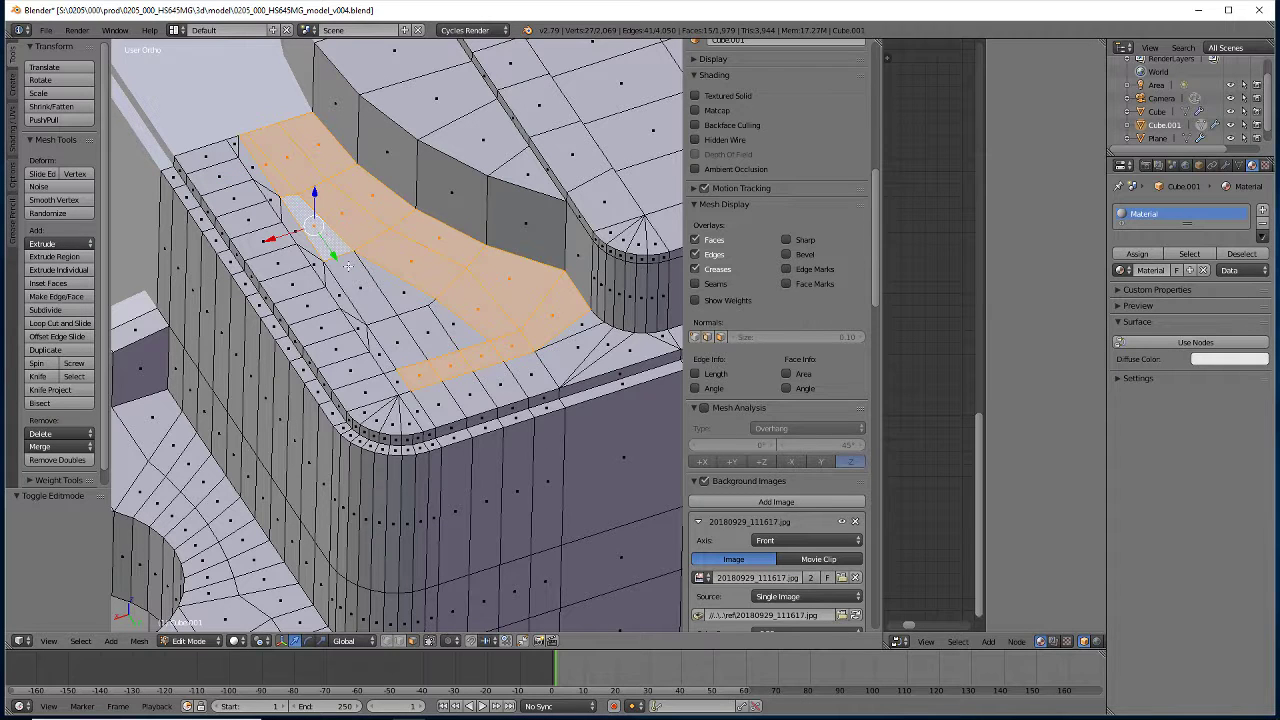
pyautogui.keyDown('shift'); pyautogui.rightClick(408, 291); pyautogui.keyUp('shift')
pyautogui.keyDown('shift'); pyautogui.rightClick(428, 329); pyautogui.keyUp('shift')
pyautogui.keyDown('shift'); pyautogui.rightClick(397, 340); pyautogui.keyUp('shift')
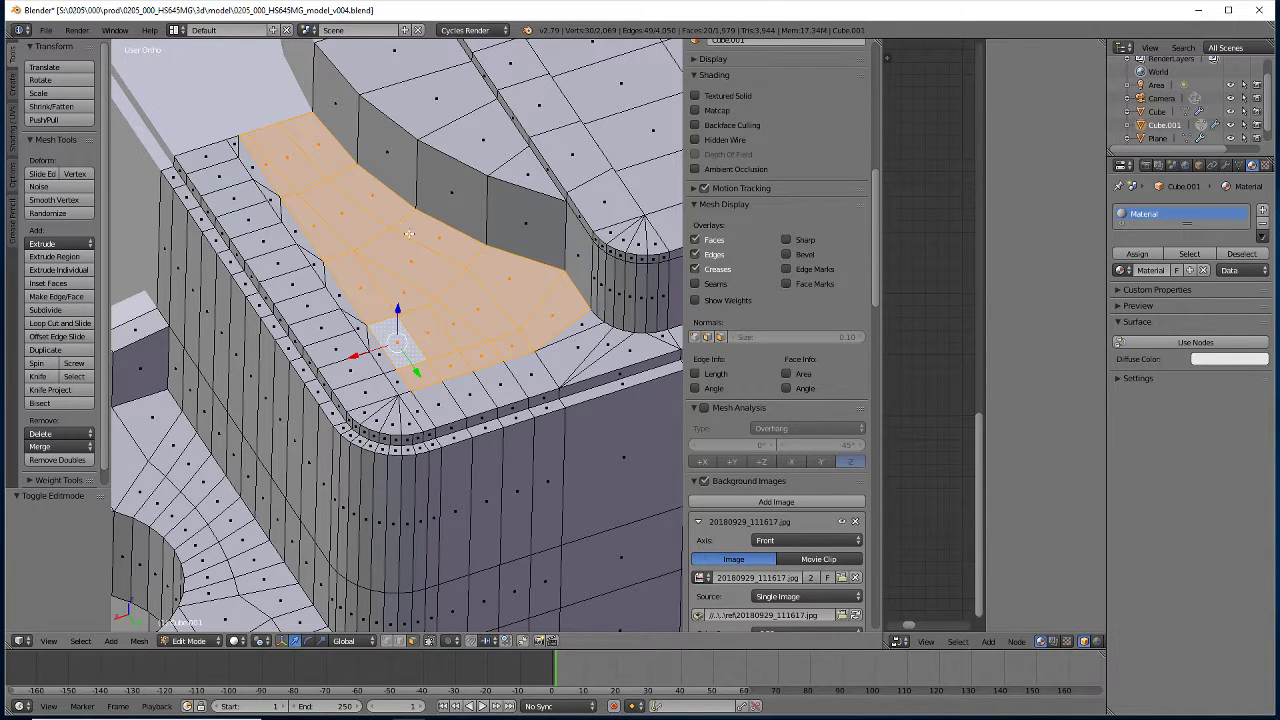
# Delete the selected faces to leave an open hole inside the rim
pyautogui.press('x')
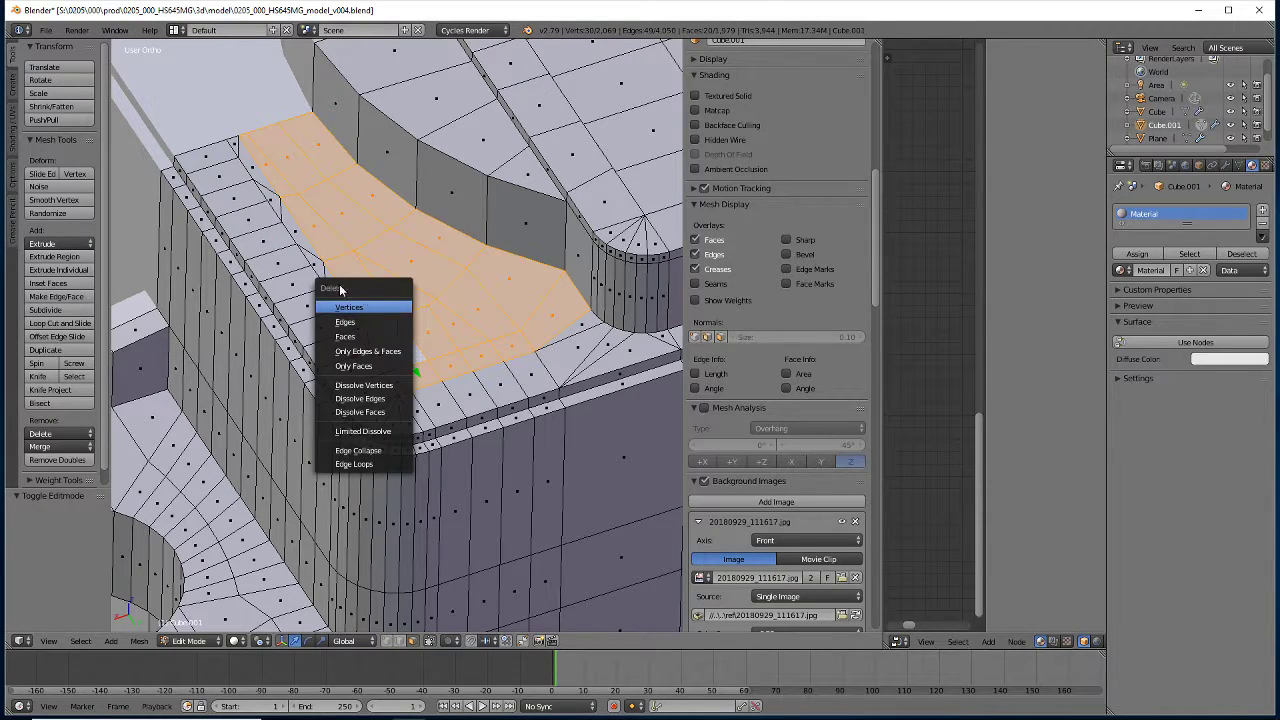
pyautogui.click(341, 336)
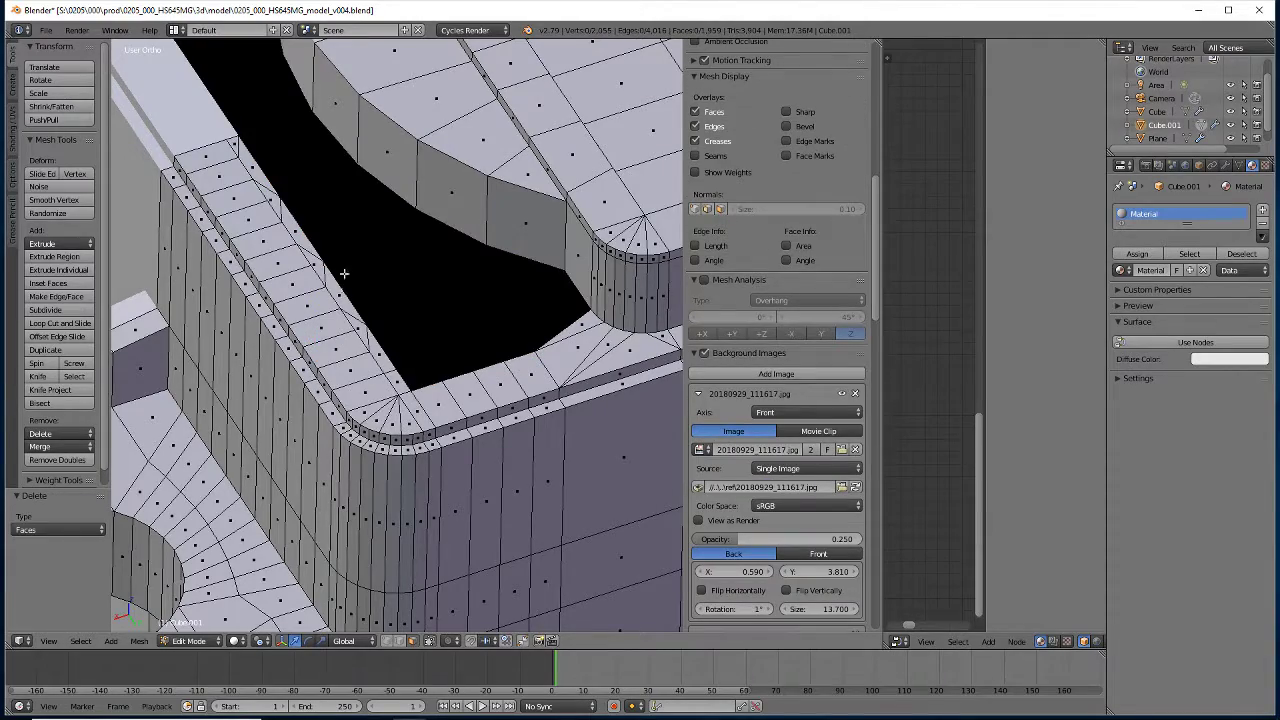
pyautogui.moveTo(343, 272)
pyautogui.mouseDown(button='middle')
pyautogui.moveTo(357, 403)
pyautogui.moveTo(338, 308)
pyautogui.mouseUp(button='middle')
pyautogui.click(388, 641)
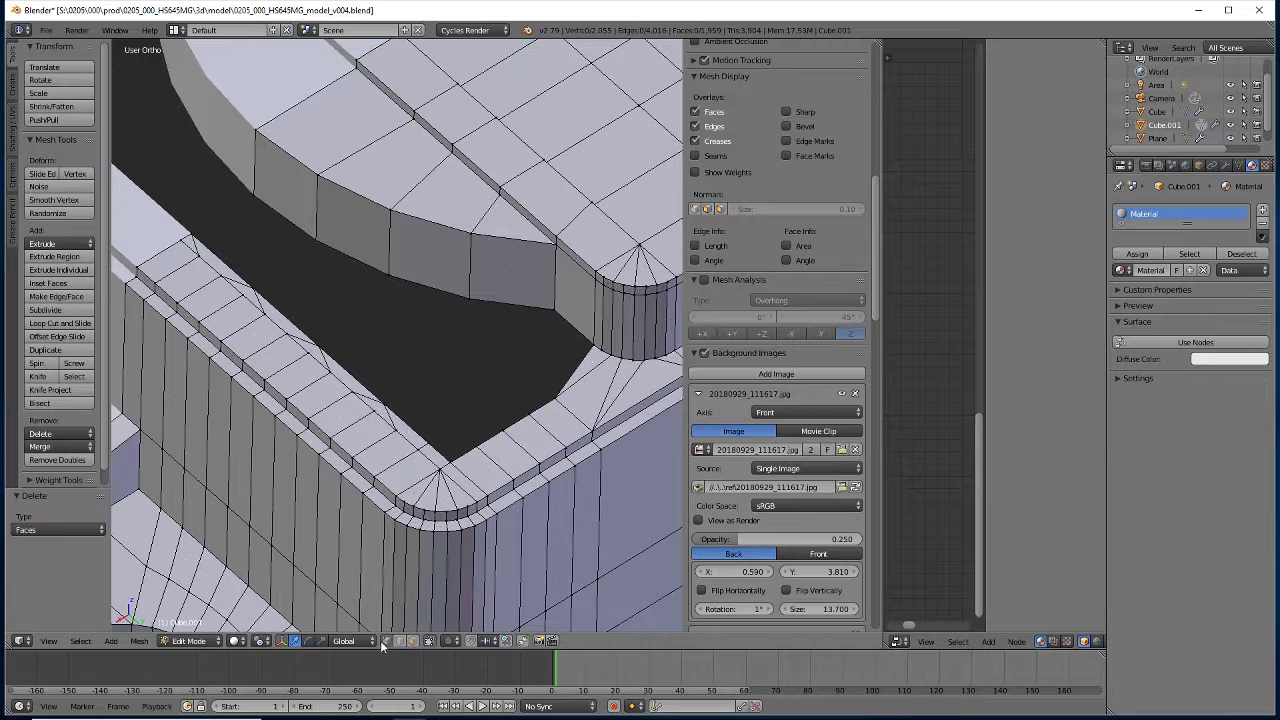
# Move and extrude vertices at the hole's corner, merging each pair at last
pyautogui.rightClick(255, 198)
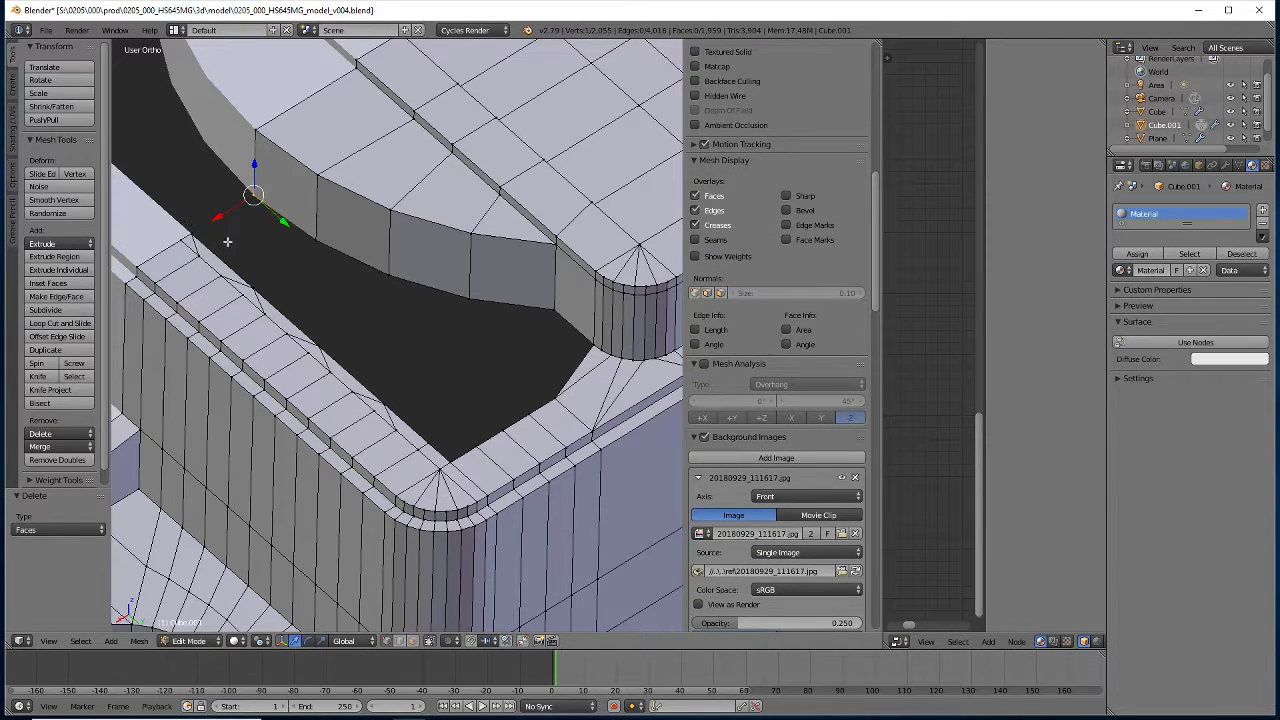
pyautogui.press('g')
pyautogui.click(204, 236)
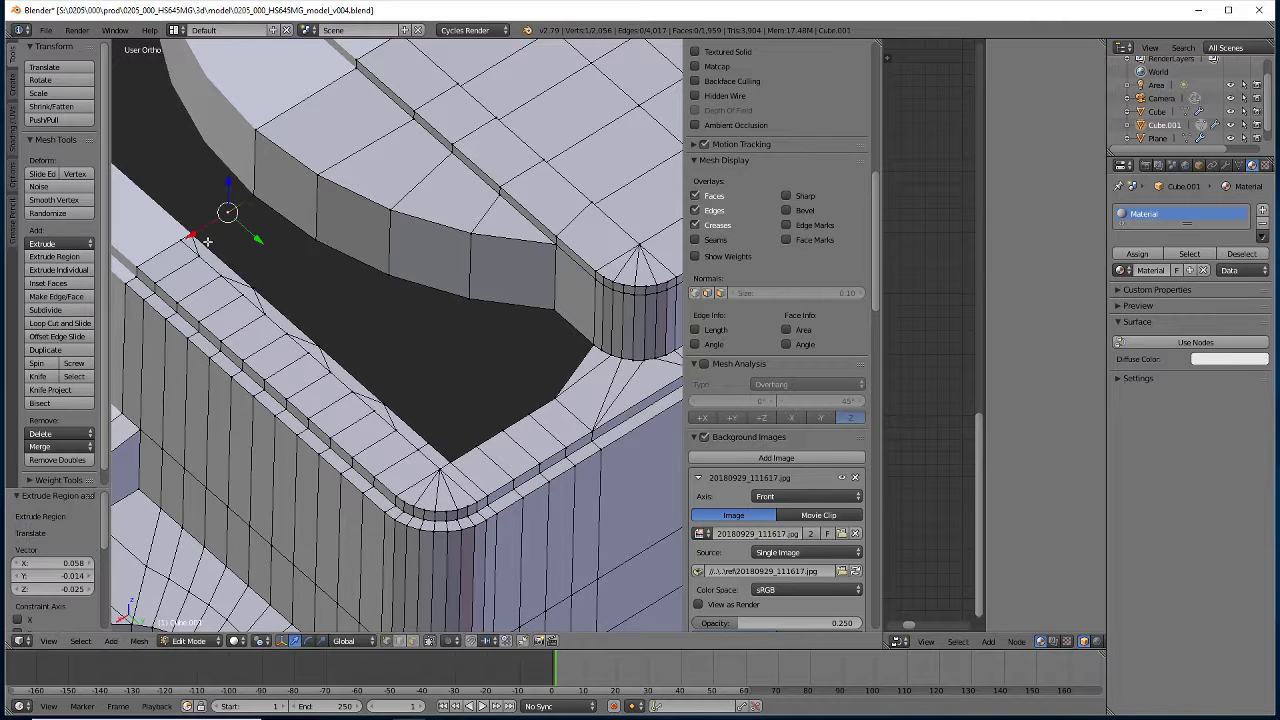
pyautogui.rightClick(226, 214)
pyautogui.keyDown('shift'); pyautogui.rightClick(191, 227); pyautogui.keyUp('shift')
pyautogui.hotkey('alt', 'm')
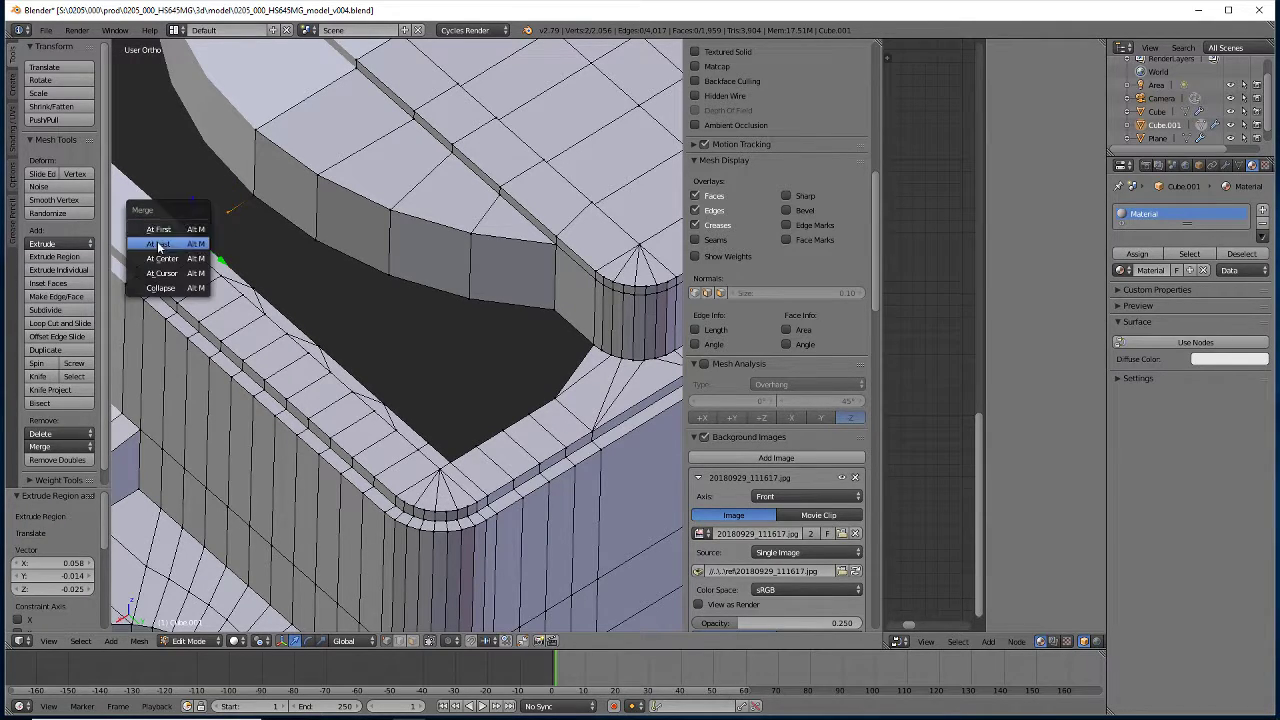
pyautogui.click(175, 238)
pyautogui.press('e')
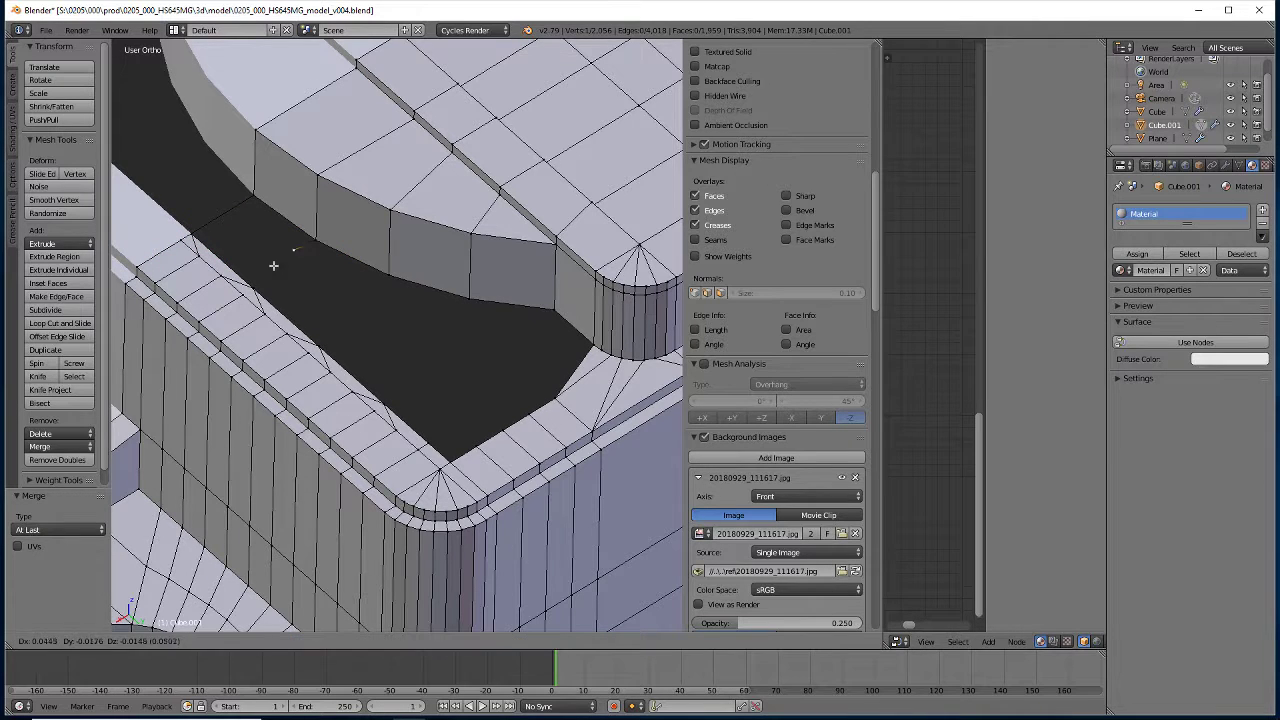
pyautogui.click(240, 294)
pyautogui.keyDown('shift'); pyautogui.rightClick(254, 288); pyautogui.keyUp('shift')
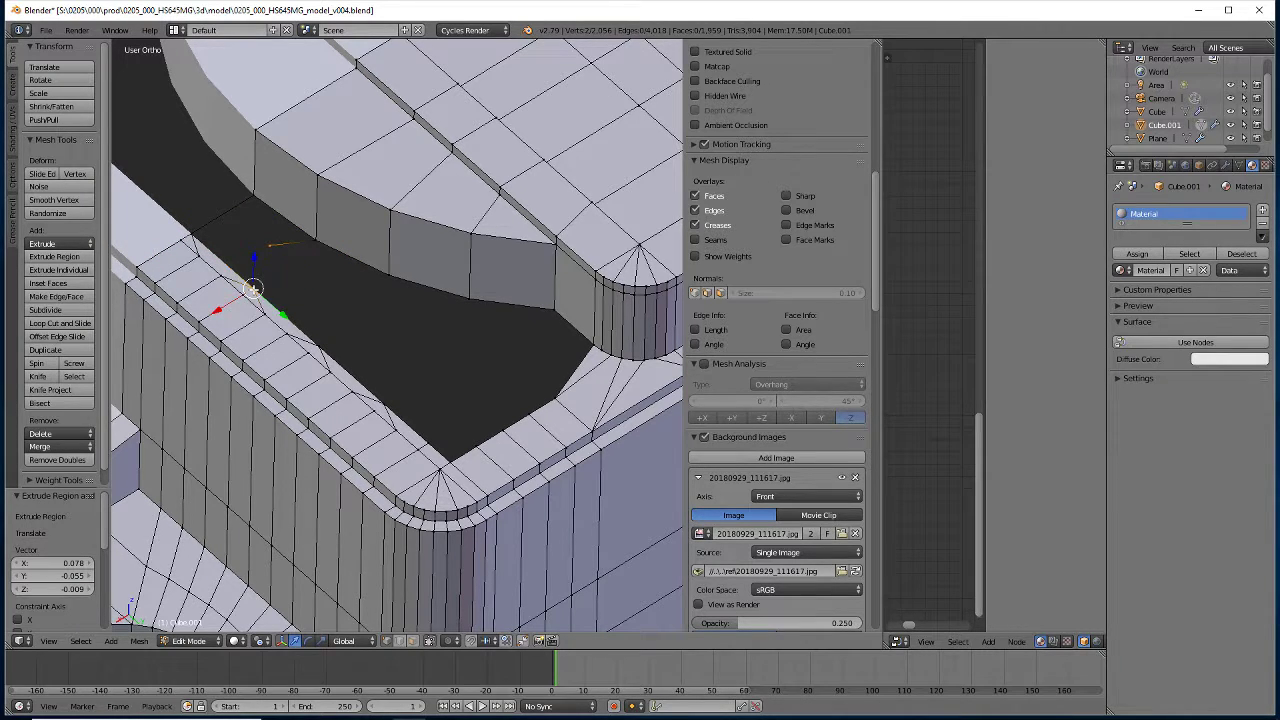
pyautogui.hotkey('alt', 'm')
pyautogui.click(228, 292)
# Carry two more border vertices across the hole, merging each onto its opposite vertex
pyautogui.rightClick(375, 283)
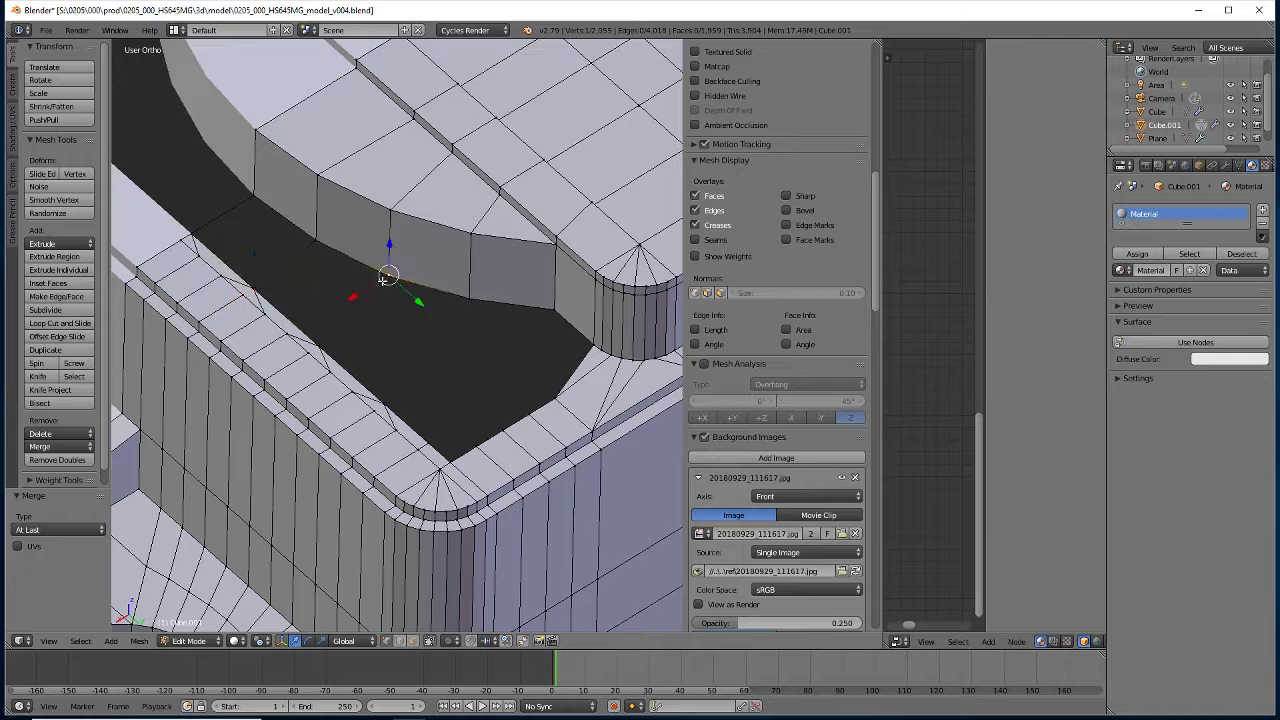
pyautogui.press('g')
pyautogui.click(296, 302)
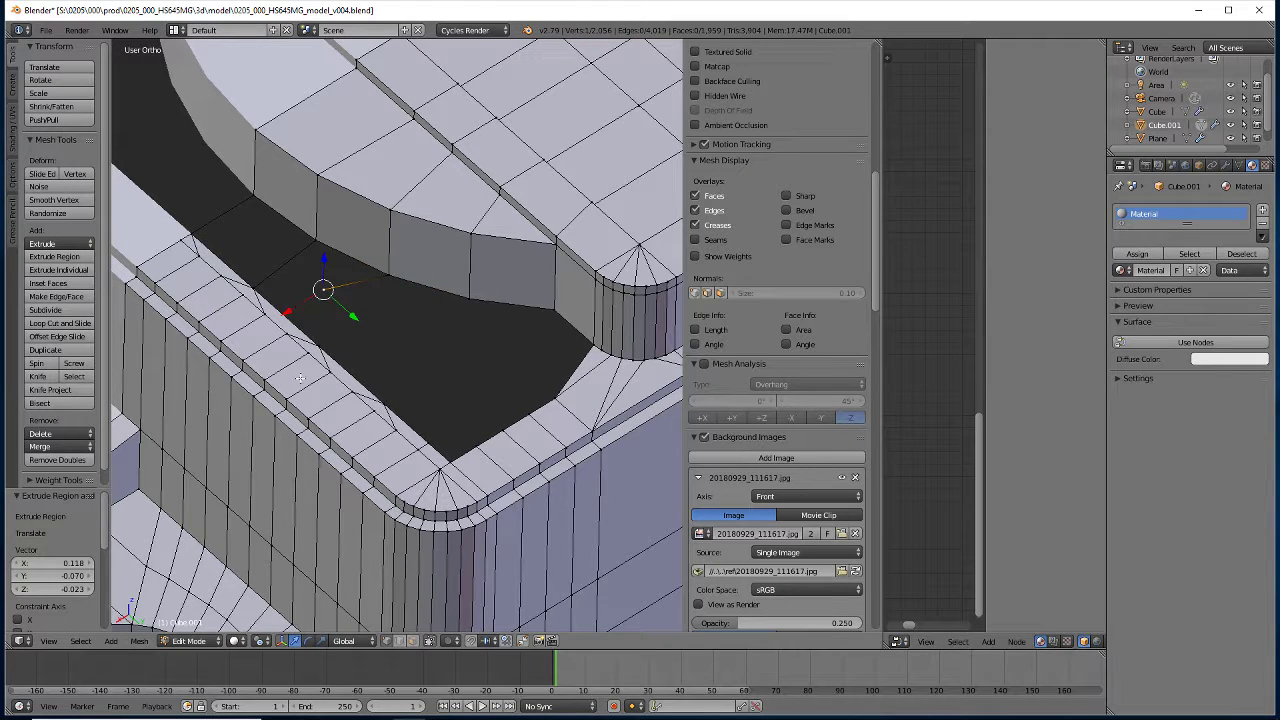
pyautogui.keyDown('shift'); pyautogui.rightClick(318, 346); pyautogui.keyUp('shift')
pyautogui.hotkey('alt', 'm')
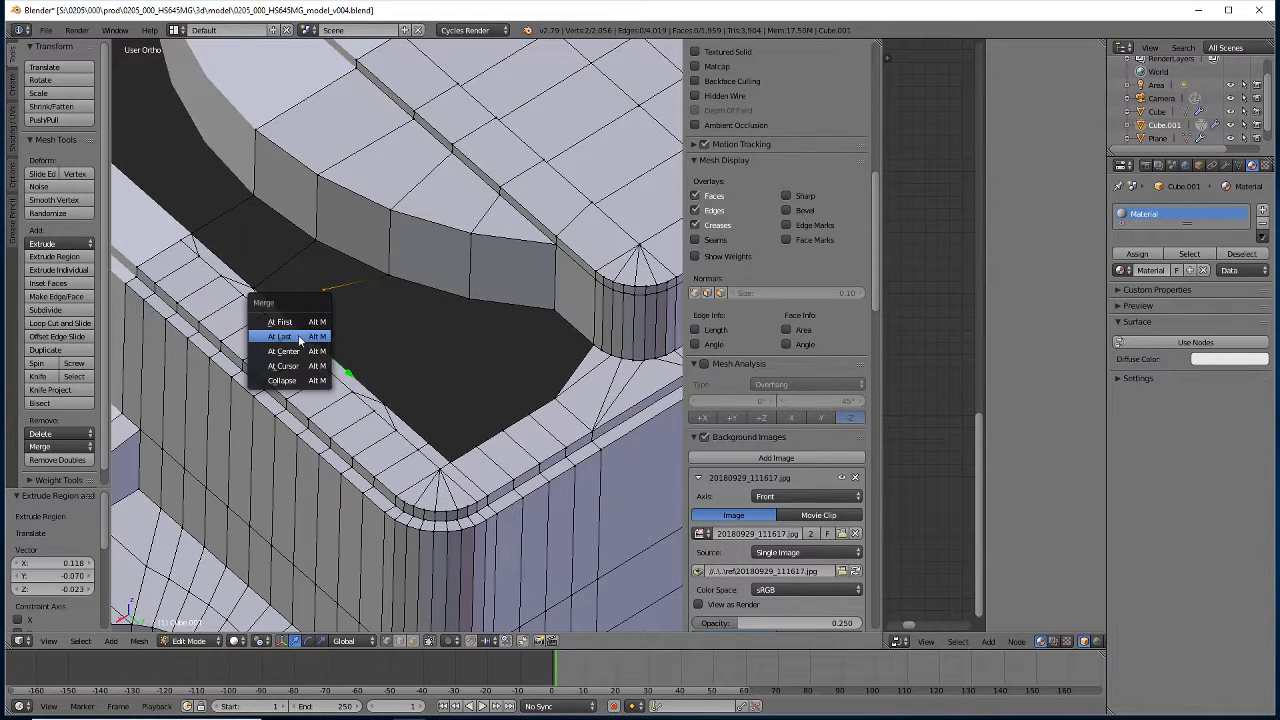
pyautogui.click(300, 338)
pyautogui.rightClick(466, 307)
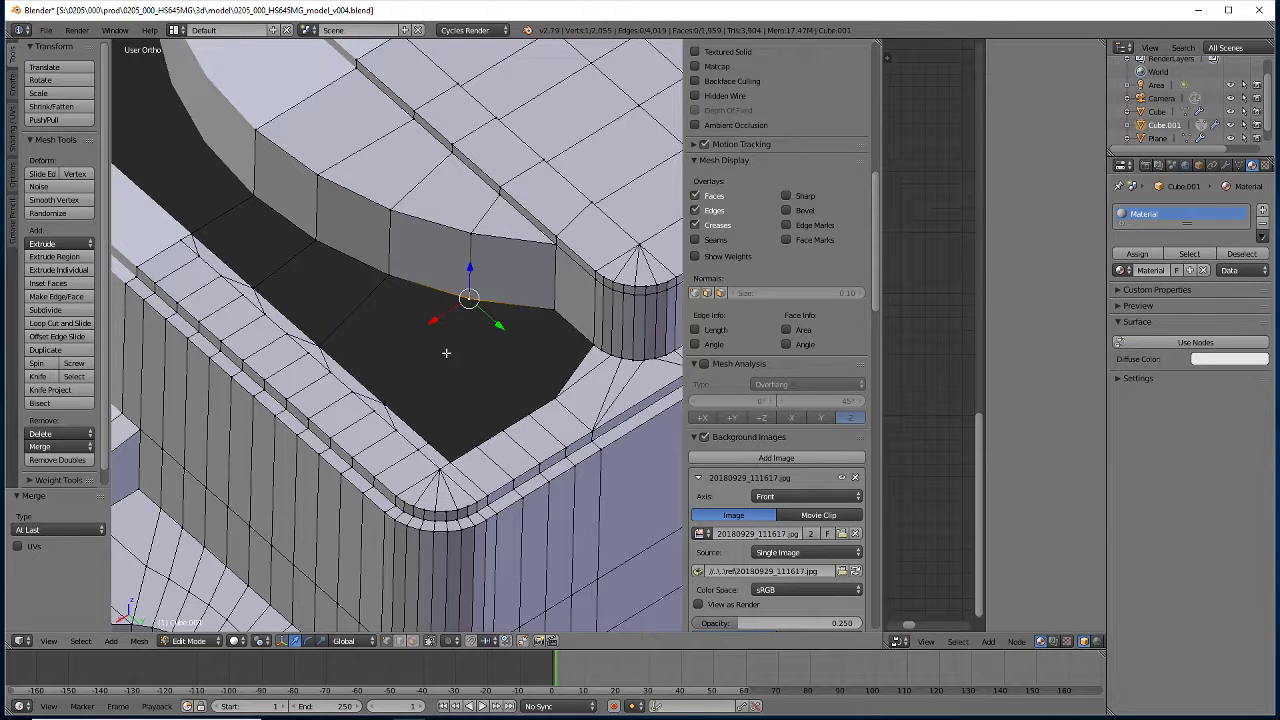
pyautogui.press('e')
pyautogui.click(387, 394)
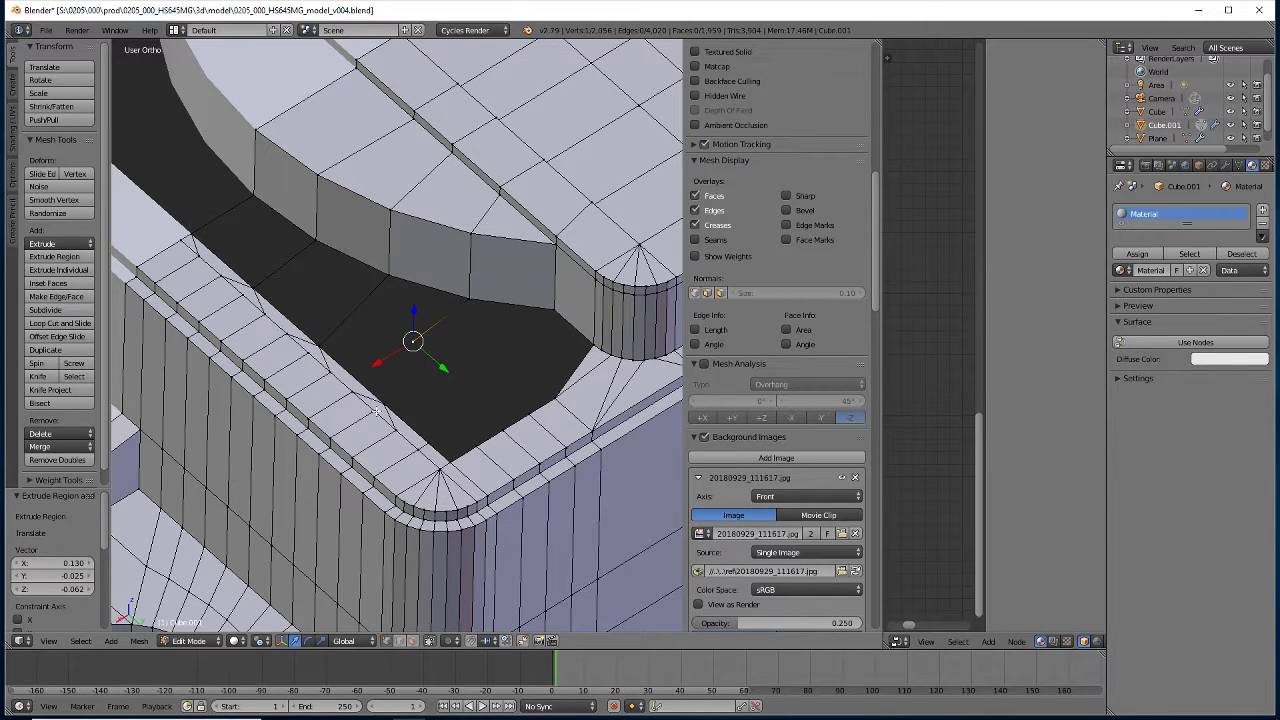
pyautogui.keyDown('shift'); pyautogui.rightClick(382, 404); pyautogui.keyUp('shift')
pyautogui.hotkey('alt', 'm')
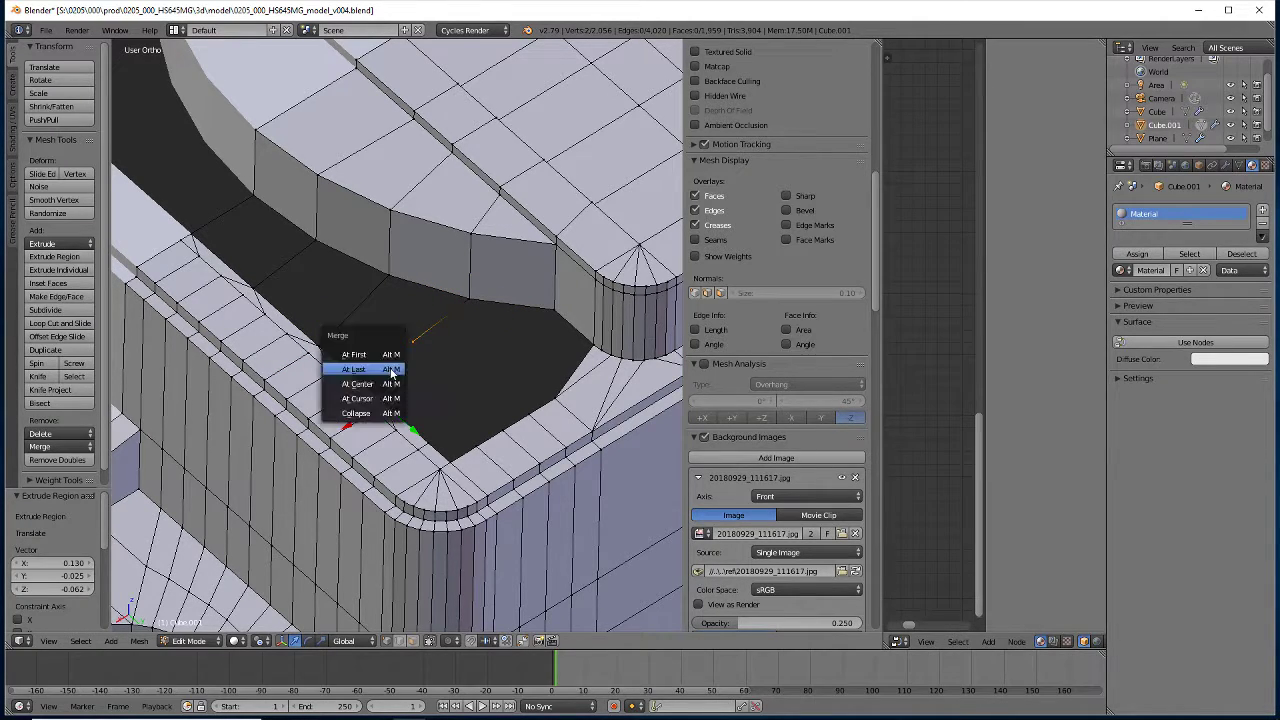
pyautogui.click(390, 369)
pyautogui.moveTo(389, 374); pyautogui.dragTo(392, 372, button='middle')
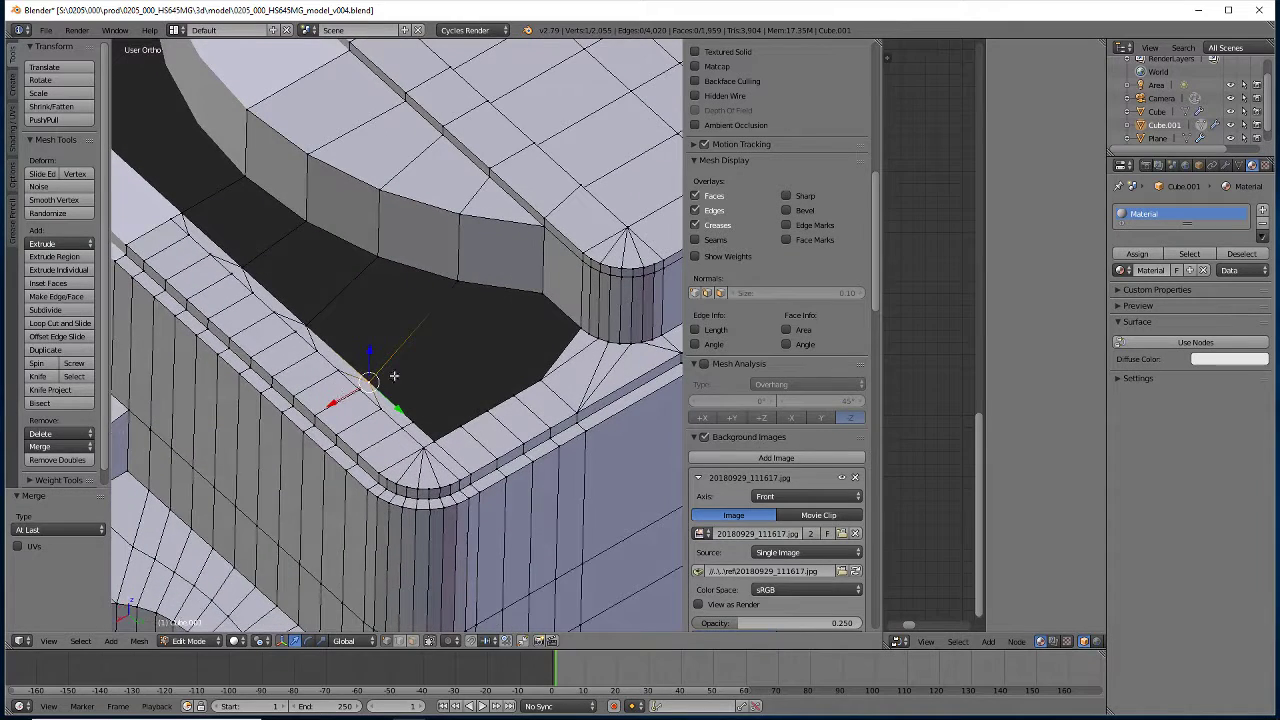
# Extrude one last border vertex across the hole and merge it at last
pyautogui.rightClick(538, 318)
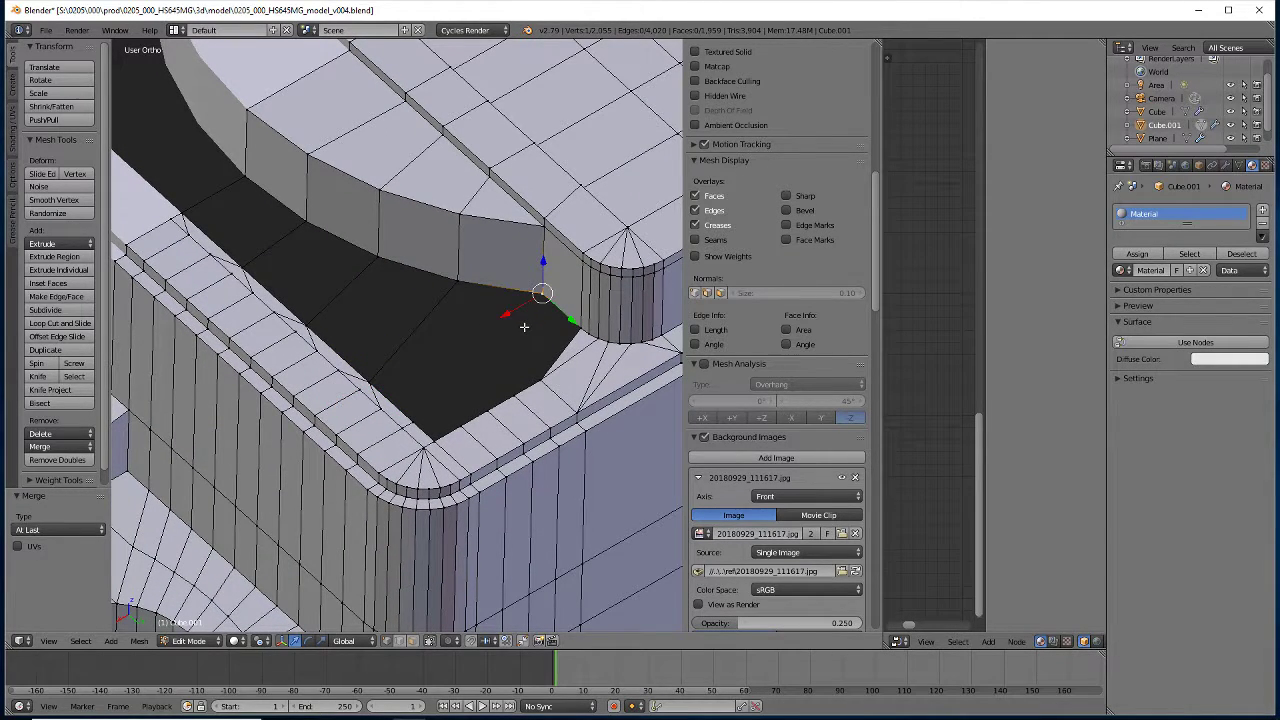
pyautogui.press('e')
pyautogui.click(428, 399)
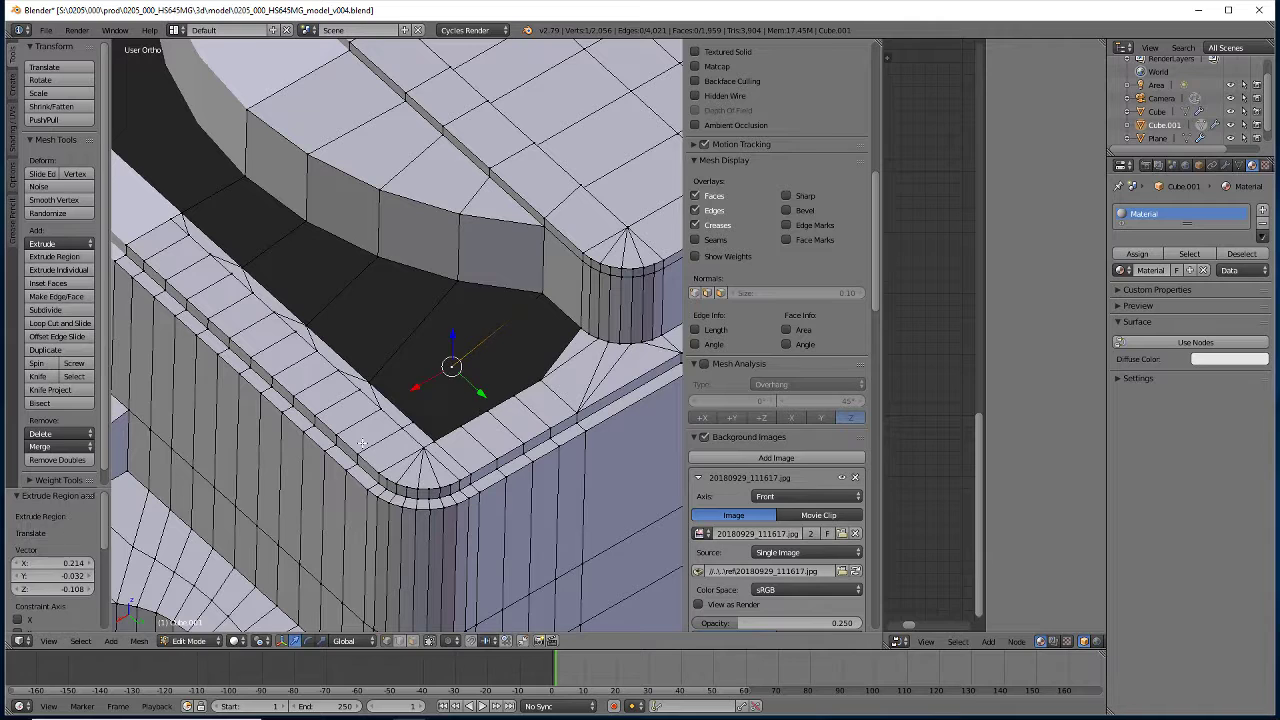
pyautogui.keyDown('shift'); pyautogui.rightClick(409, 424); pyautogui.keyUp('shift')
pyautogui.hotkey('alt', 'm')
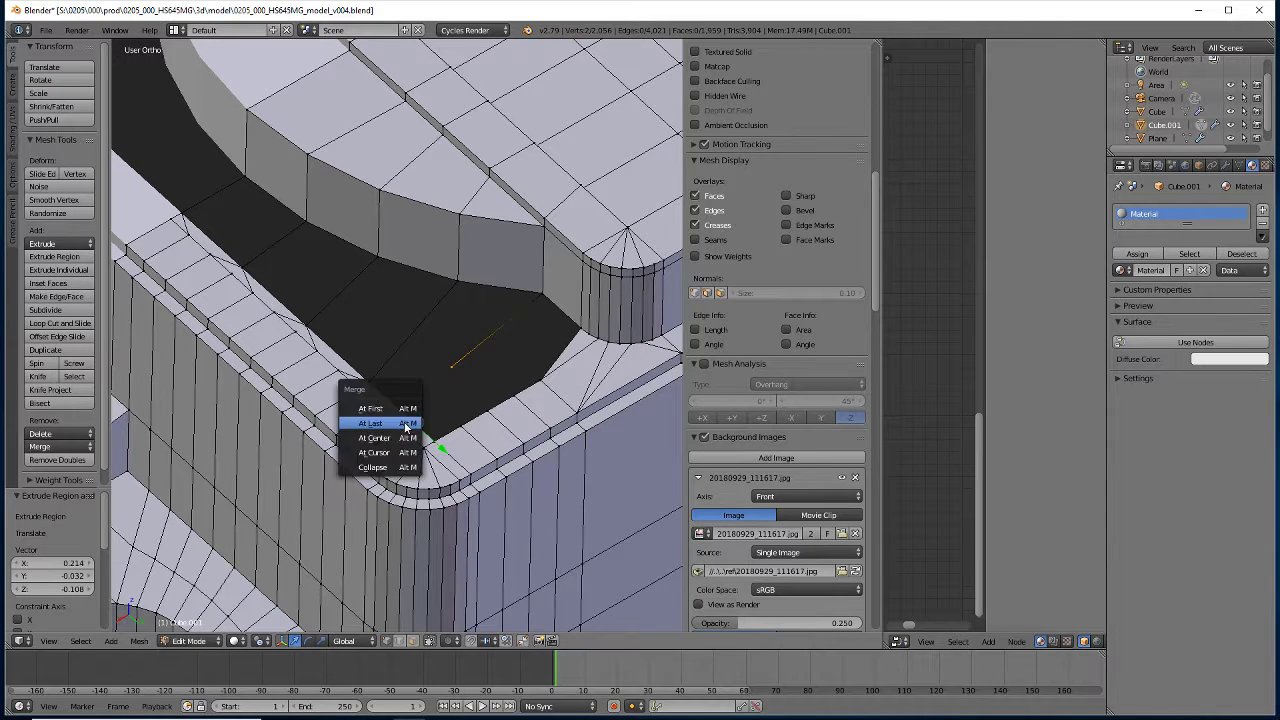
pyautogui.click(409, 424)
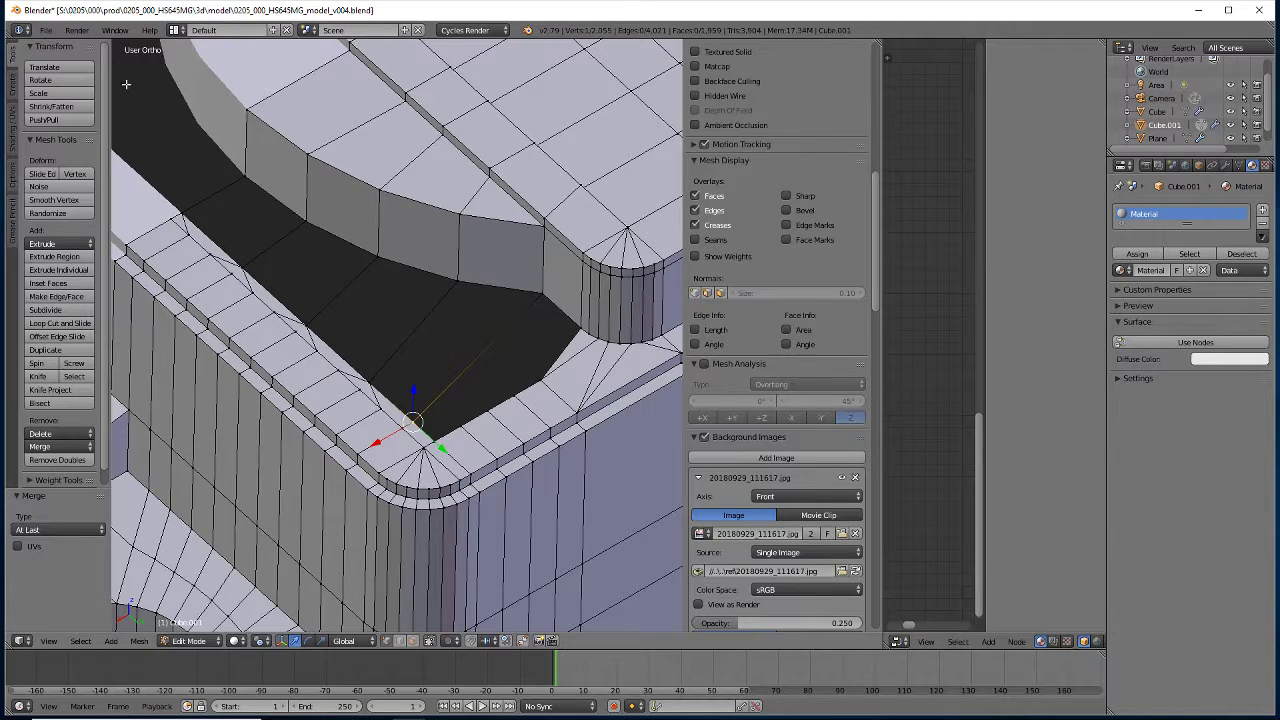
pyautogui.moveTo(309, 520); pyautogui.dragTo(347, 480, button='middle')
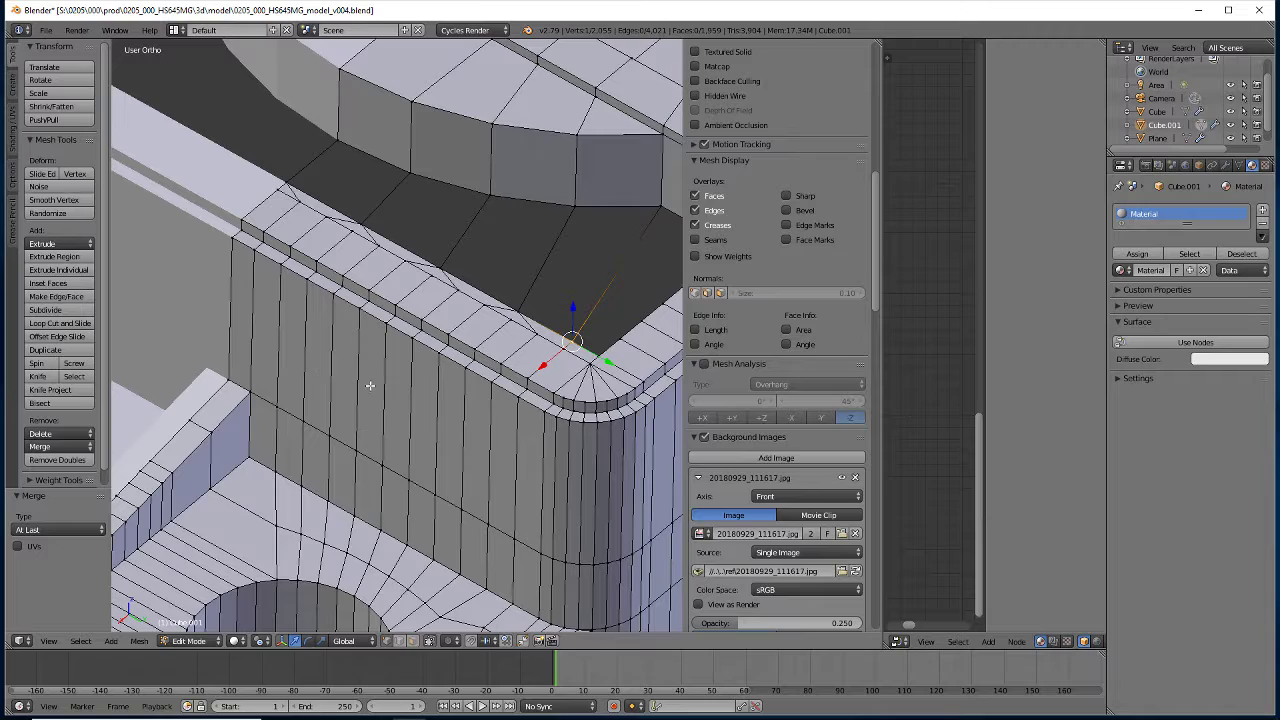
pyautogui.press('Tab')
pyautogui.press('h')
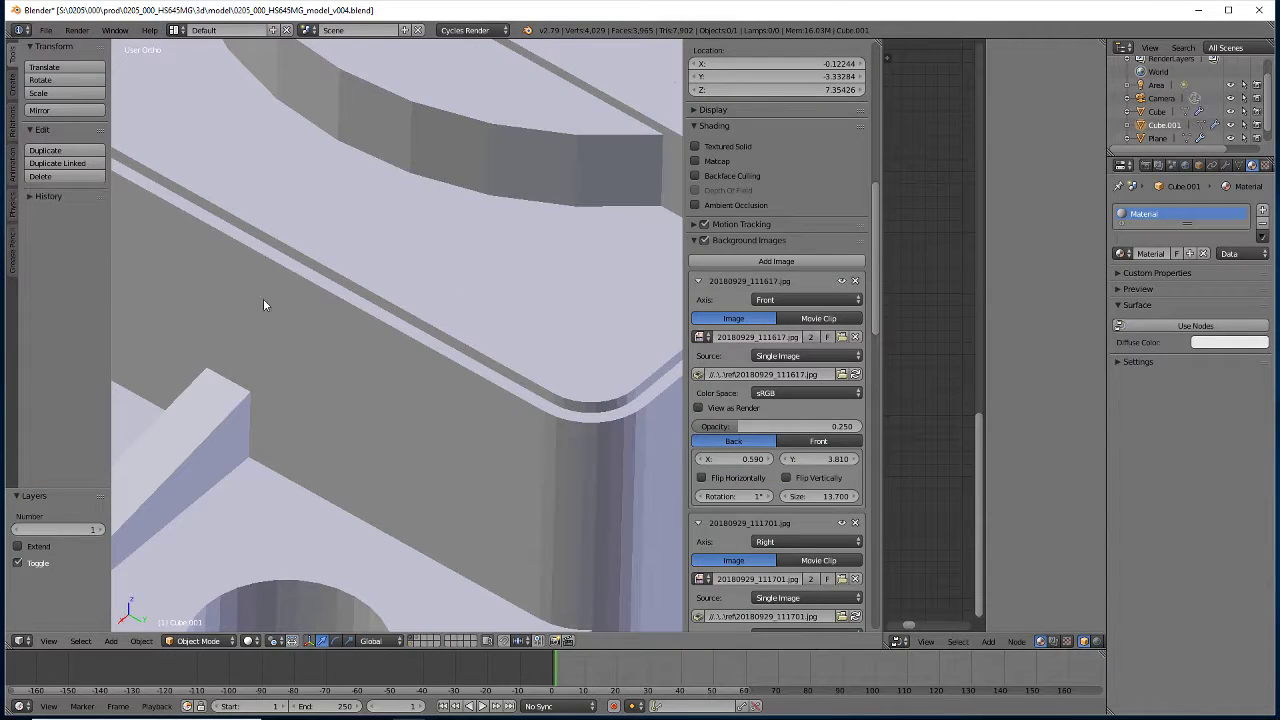
pyautogui.rightClick(288, 265)
pyautogui.press('Tab')
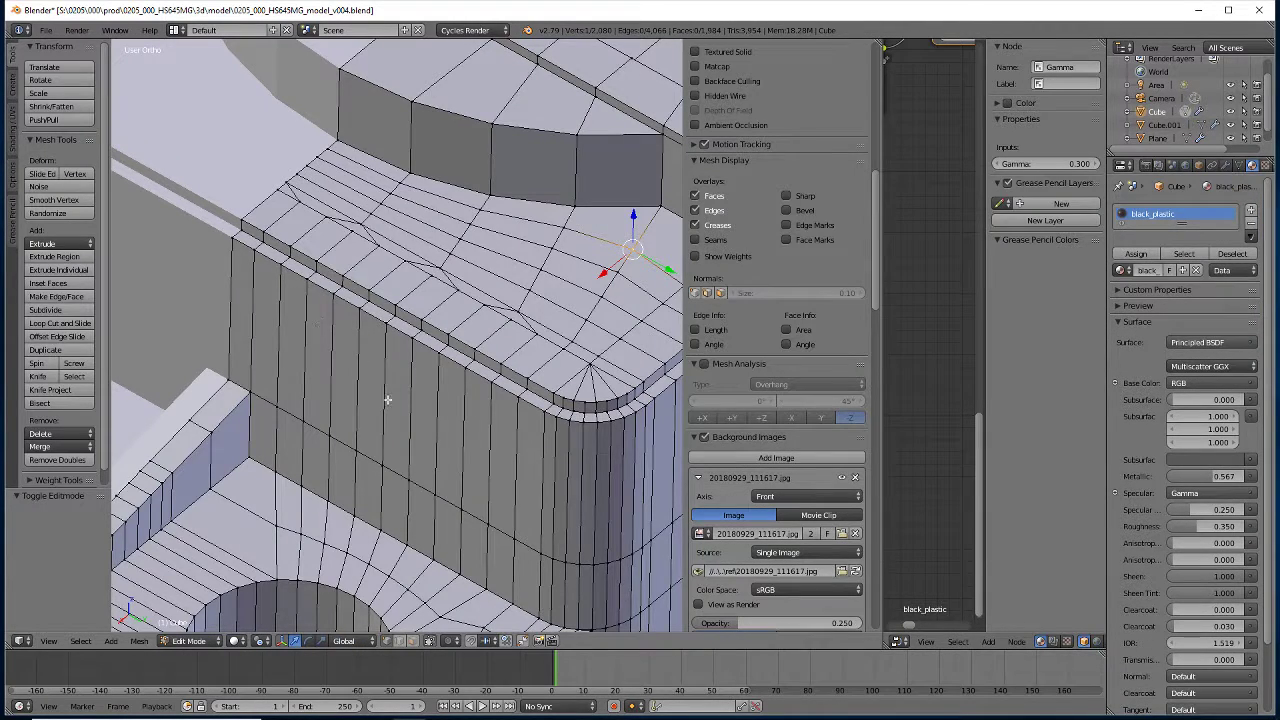
pyautogui.moveTo(369, 477); pyautogui.dragTo(341, 478, button='middle')
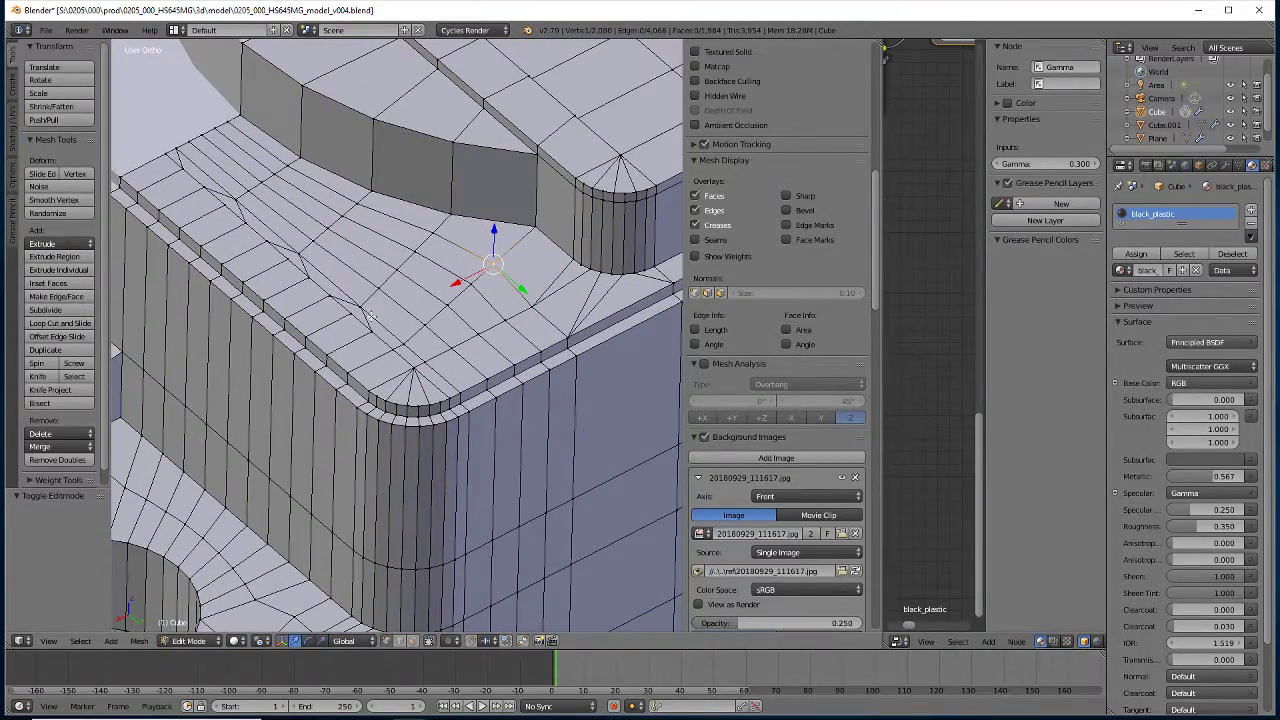
pyautogui.press('Tab')
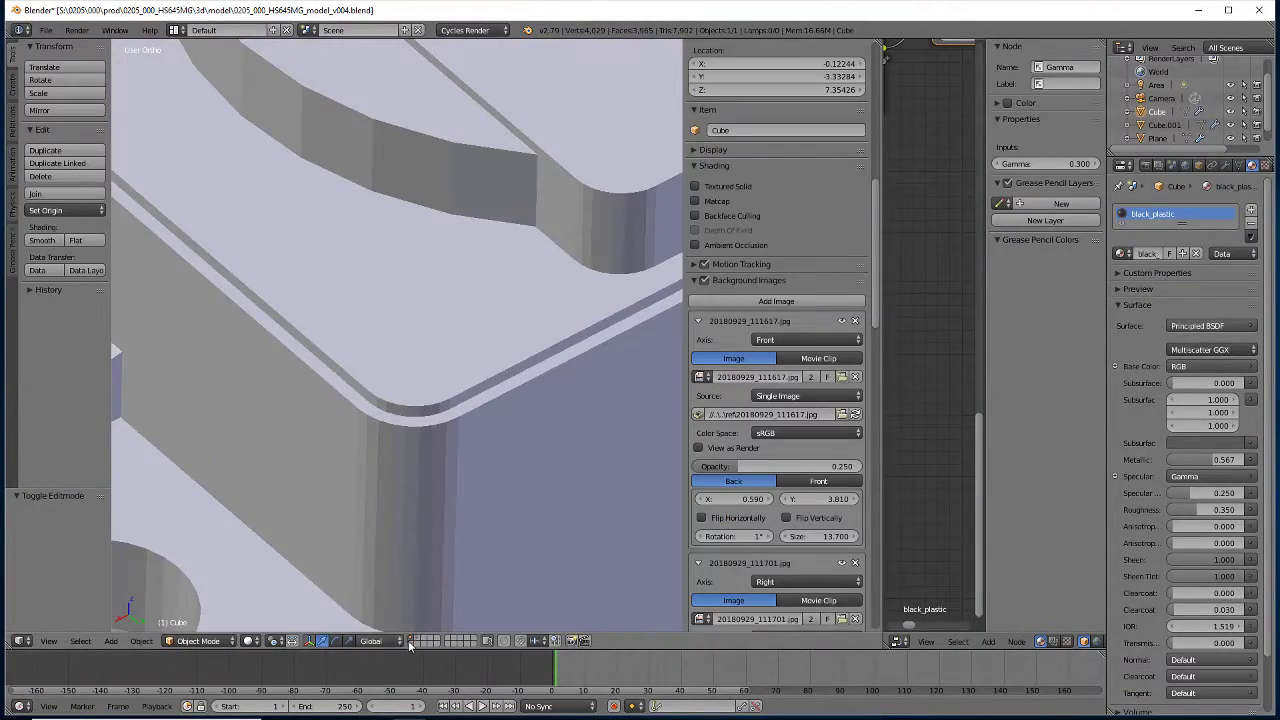
pyautogui.hotkey('alt', 'h')
pyautogui.moveTo(395, 540)
pyautogui.mouseDown(button='middle')
pyautogui.moveTo(343, 357)
pyautogui.moveTo(350, 367)
pyautogui.mouseUp(button='middle')
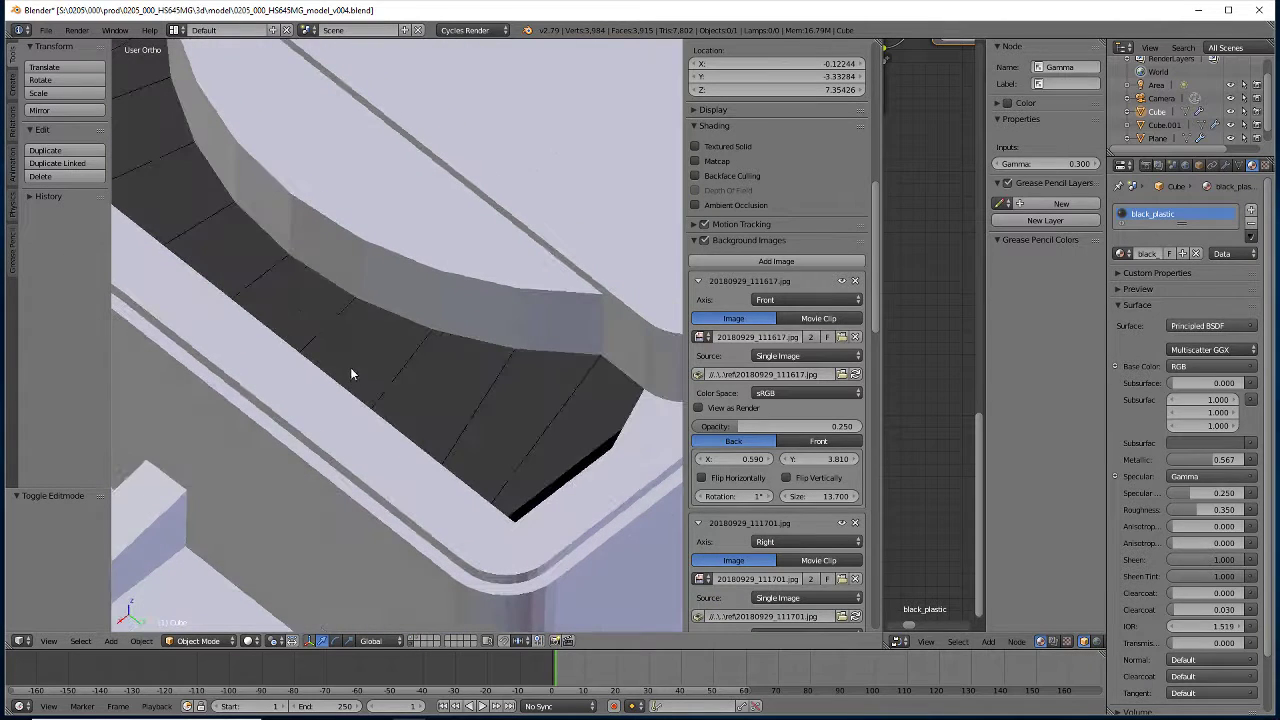
pyautogui.rightClick(261, 283)
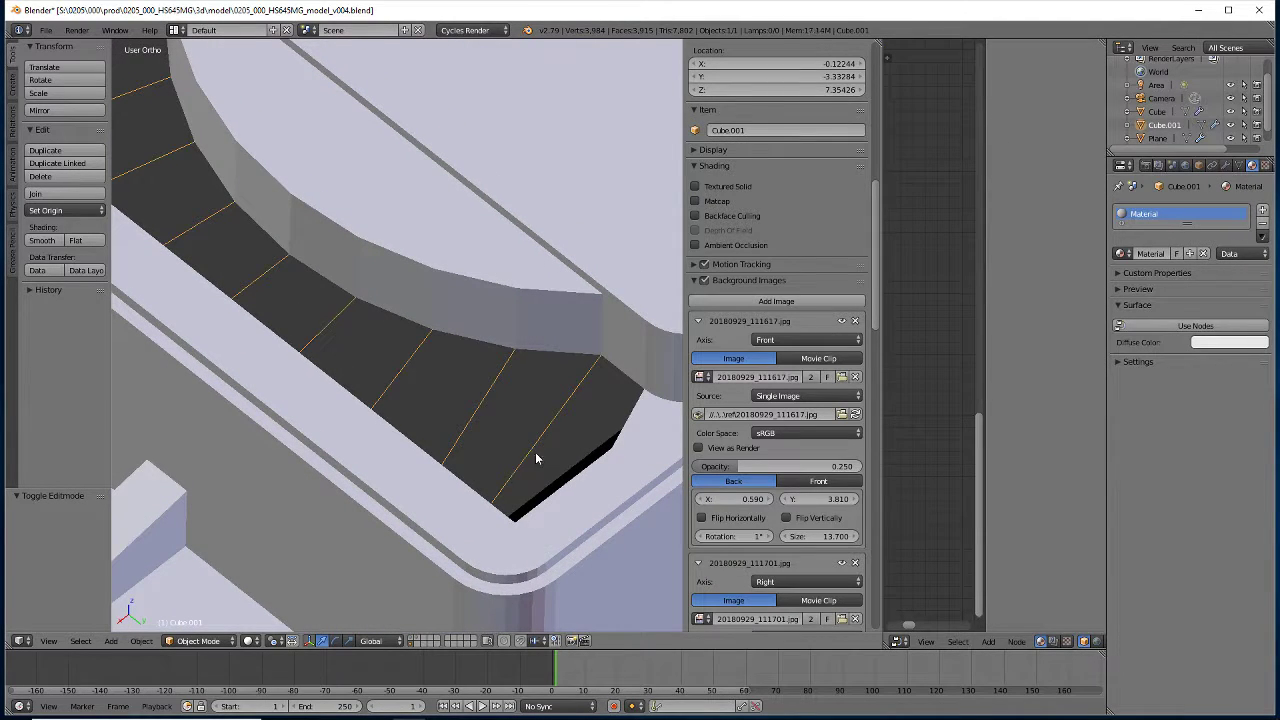
pyautogui.press('a')
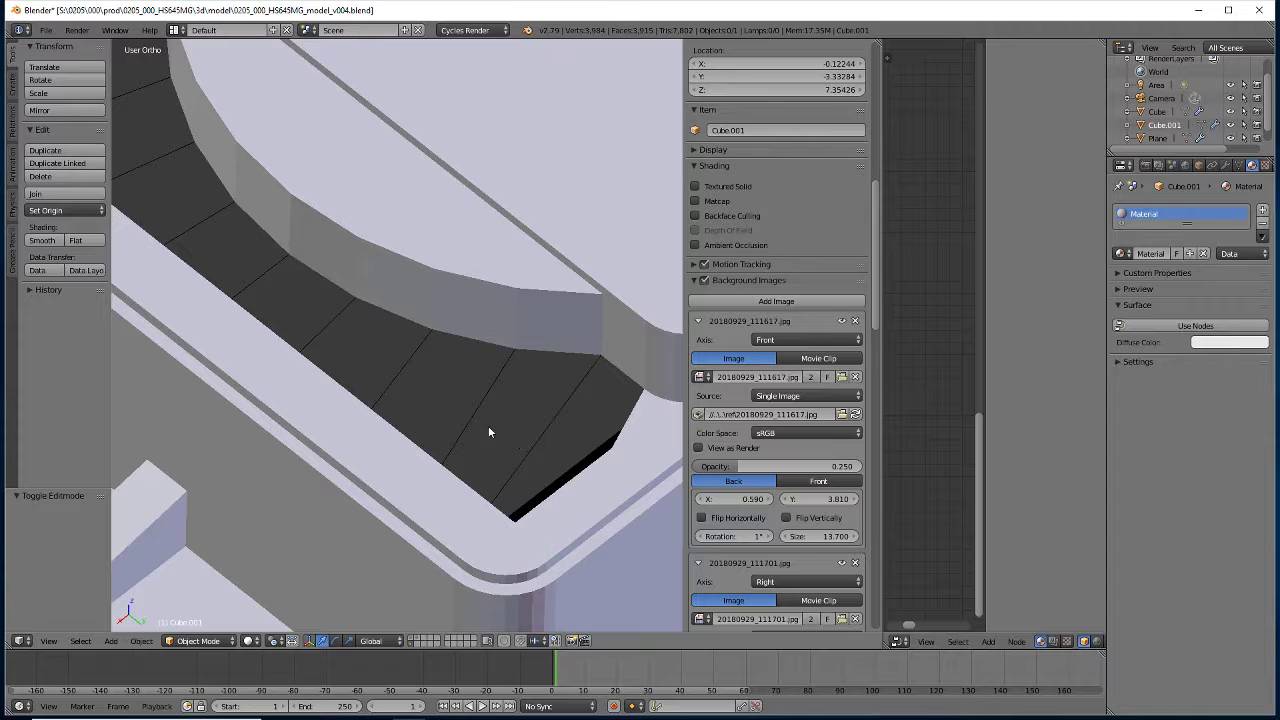
pyautogui.press('a')
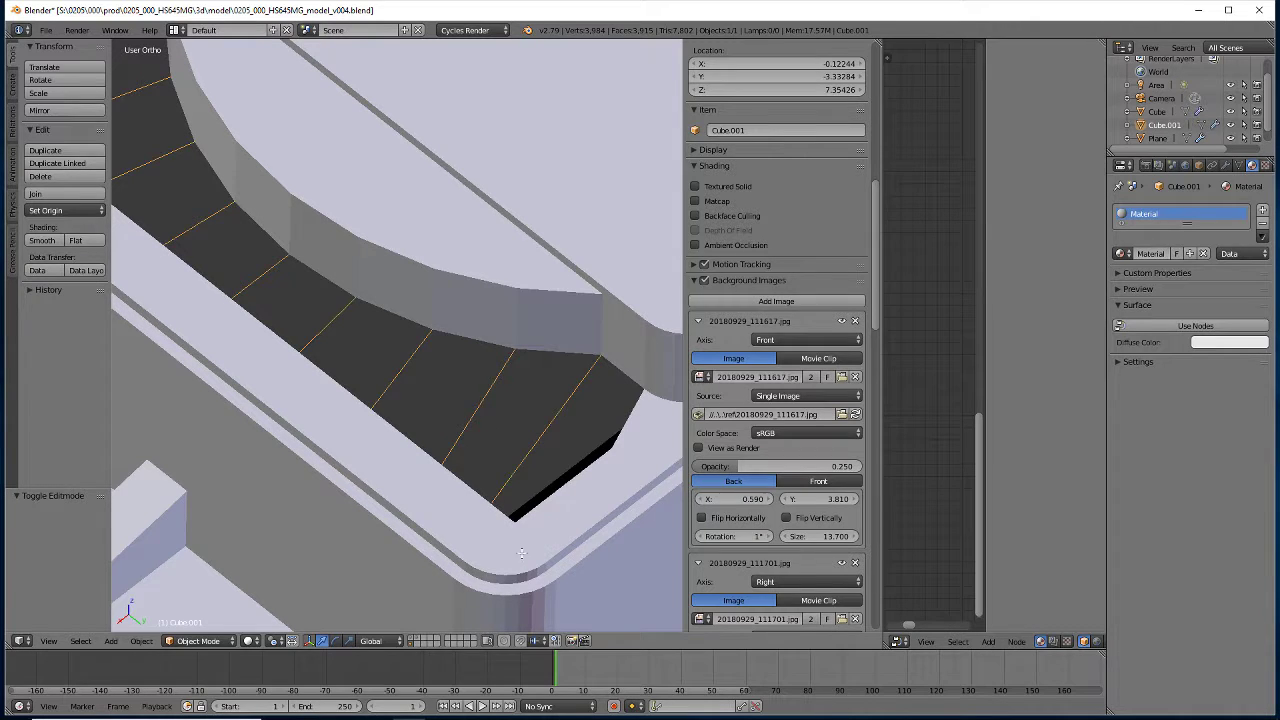
pyautogui.press('Tab')
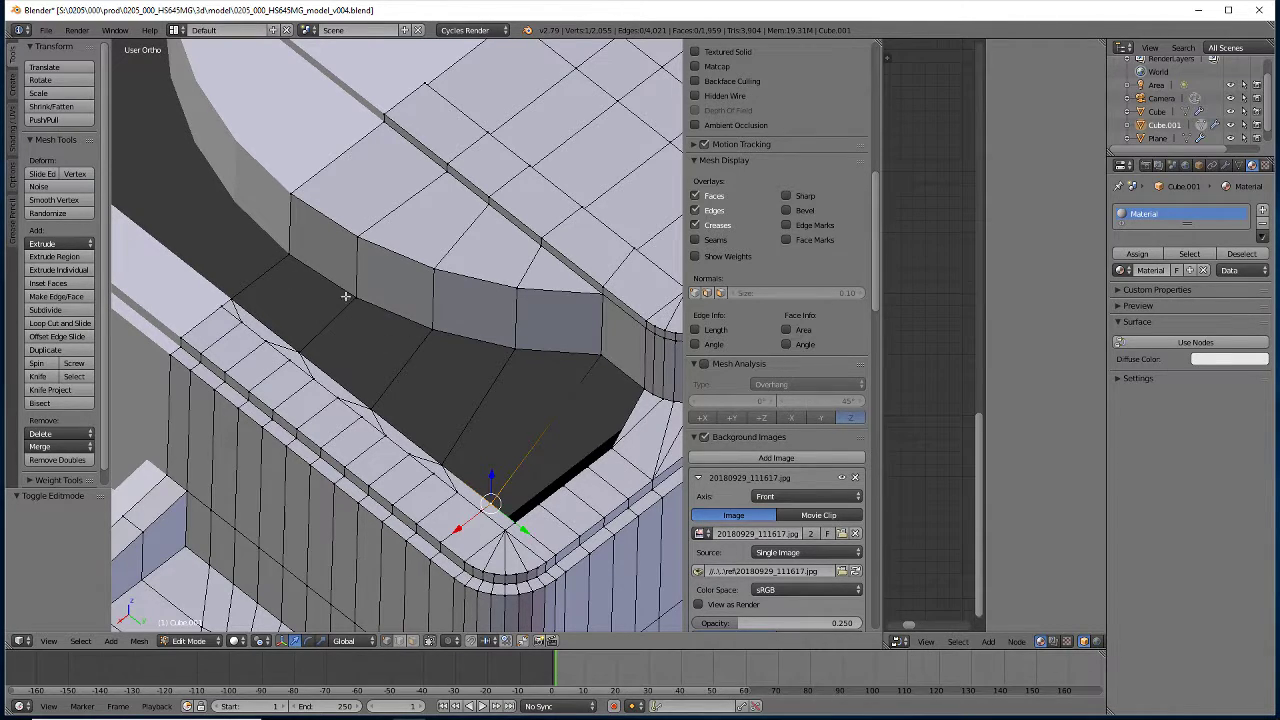
# Select an edge on the dark strip and add several centred loop cuts across it
pyautogui.click(37, 325)
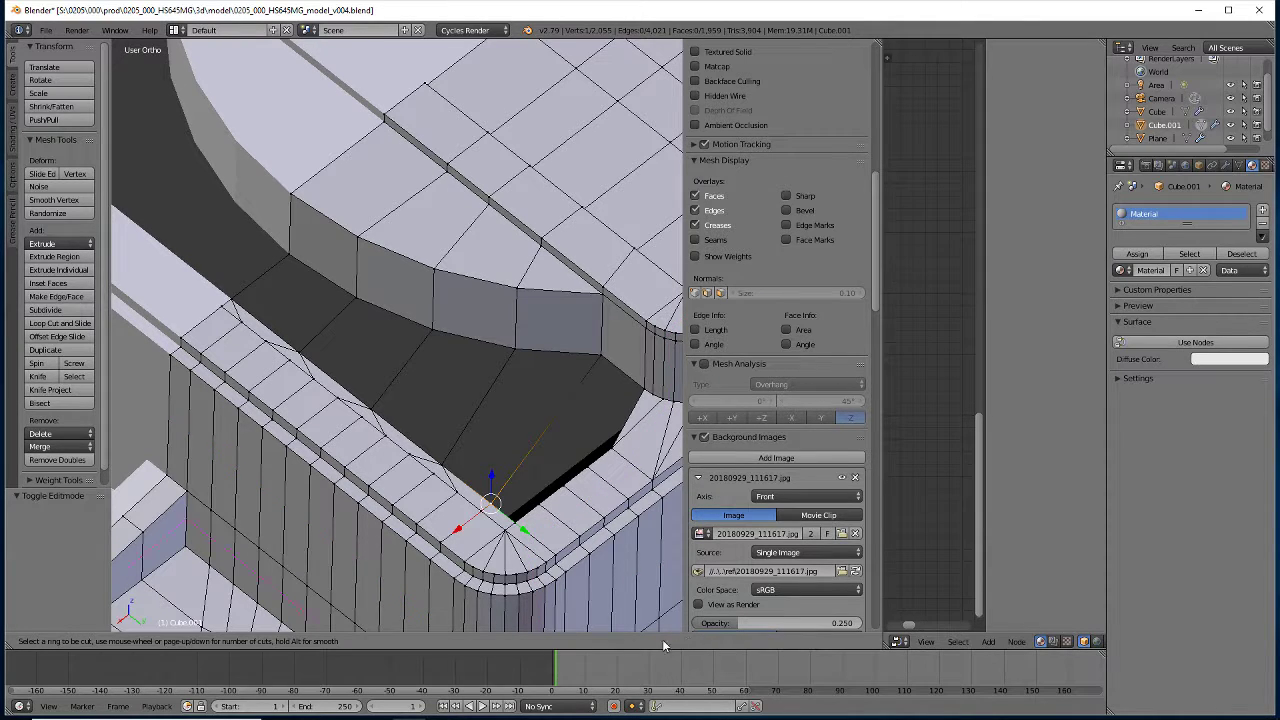
pyautogui.press('Escape')
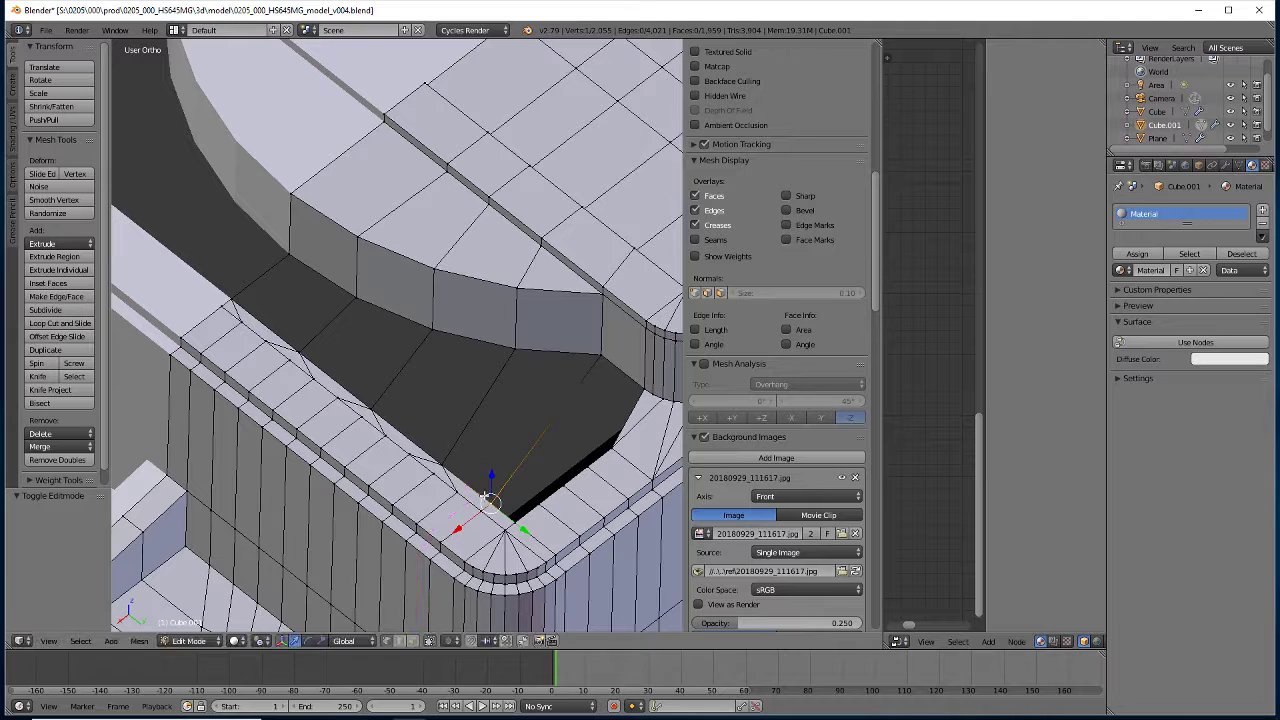
pyautogui.click(441, 463)
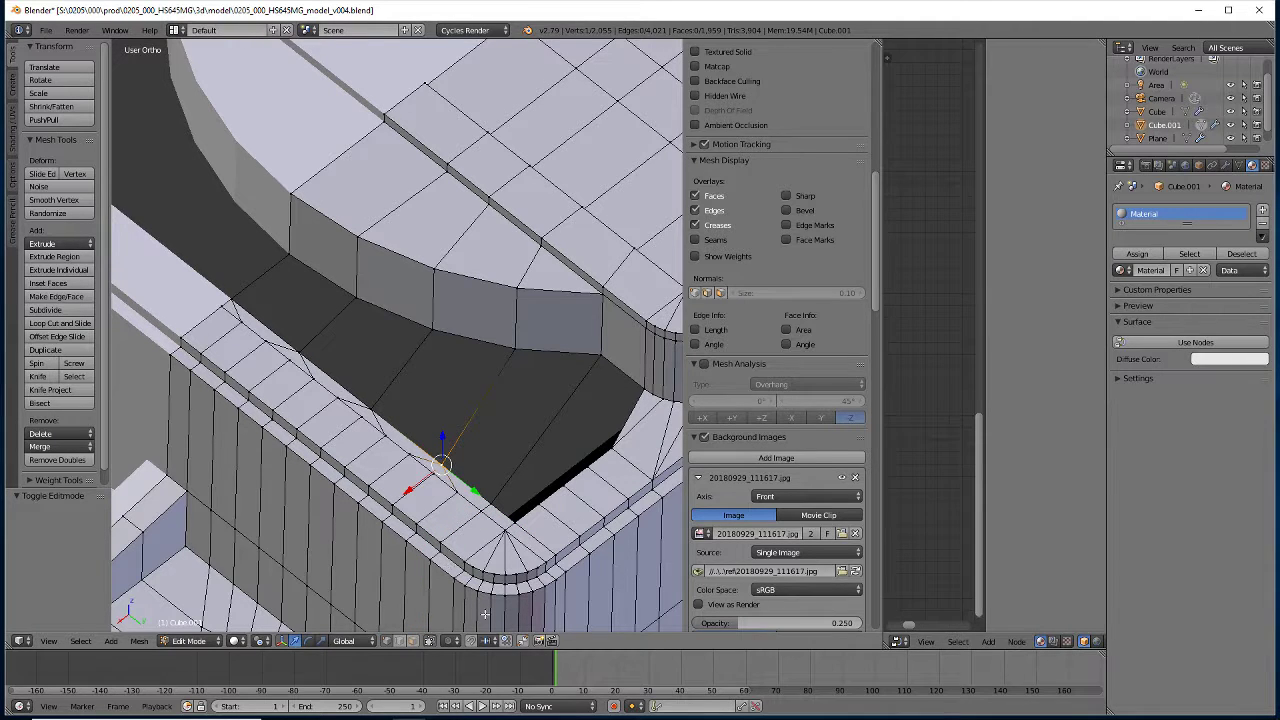
pyautogui.rightClick(530, 460)
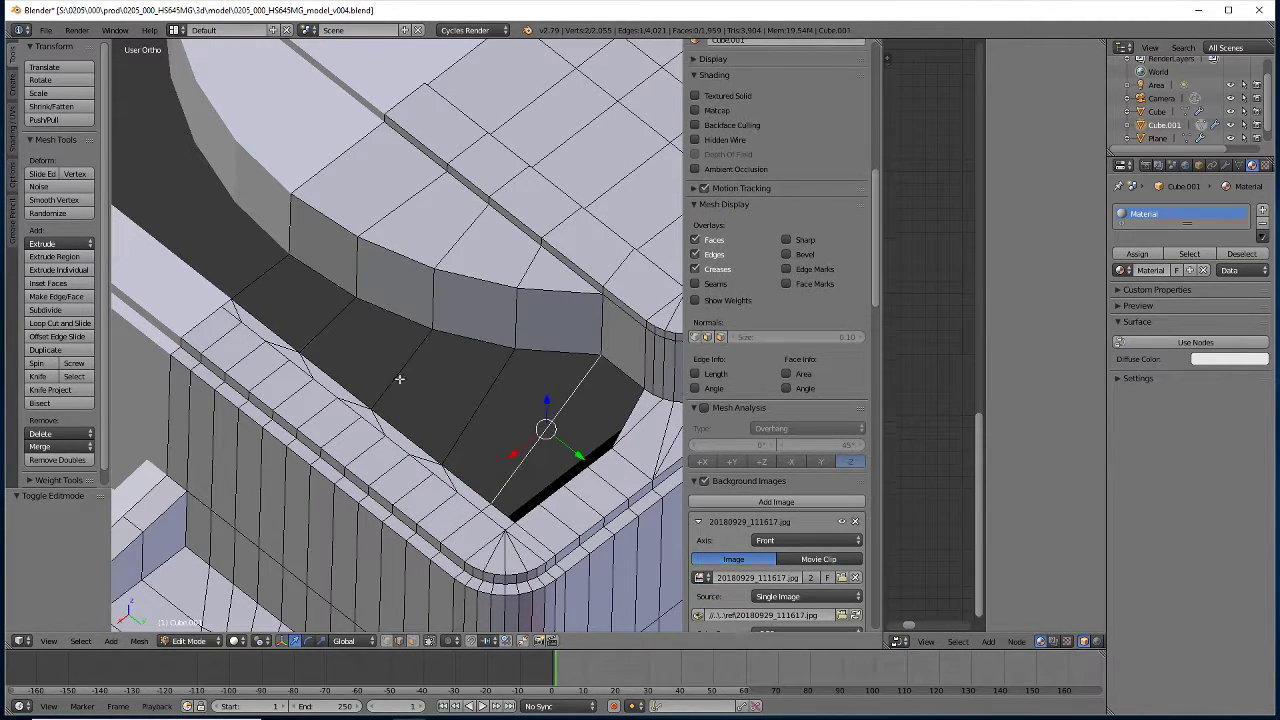
pyautogui.click(60, 323)
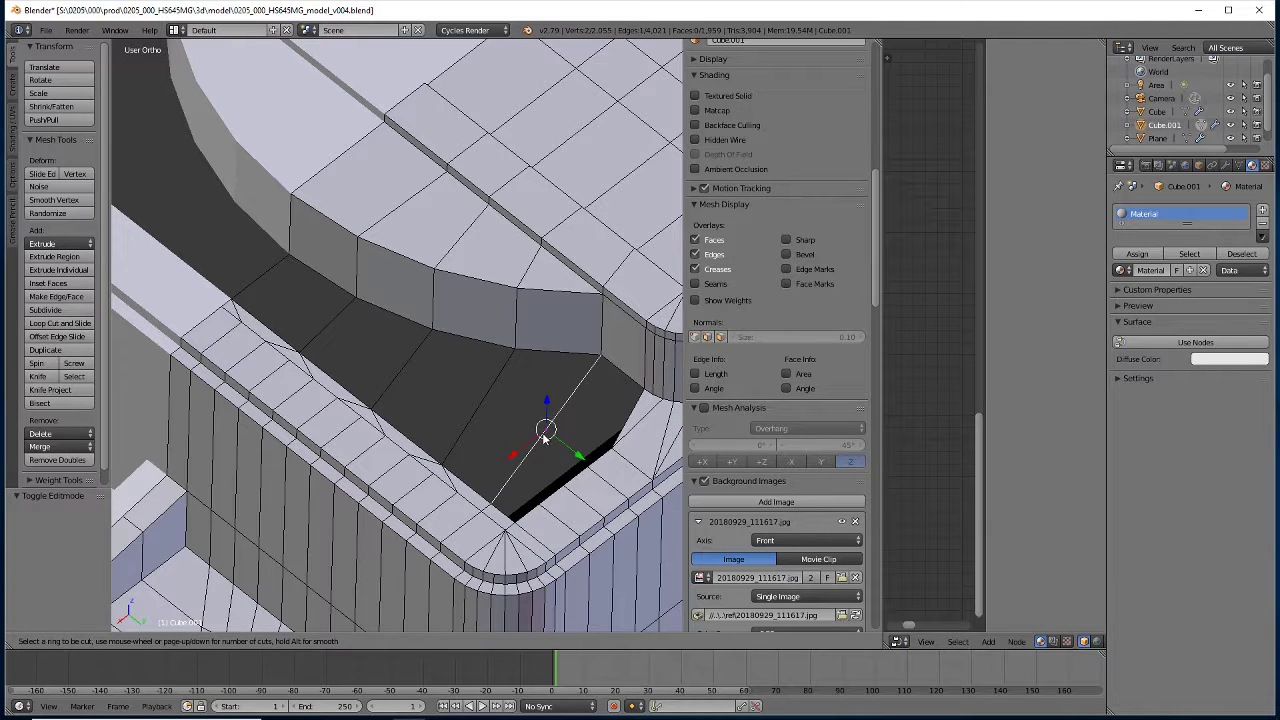
pyautogui.scroll(2, 545, 436)
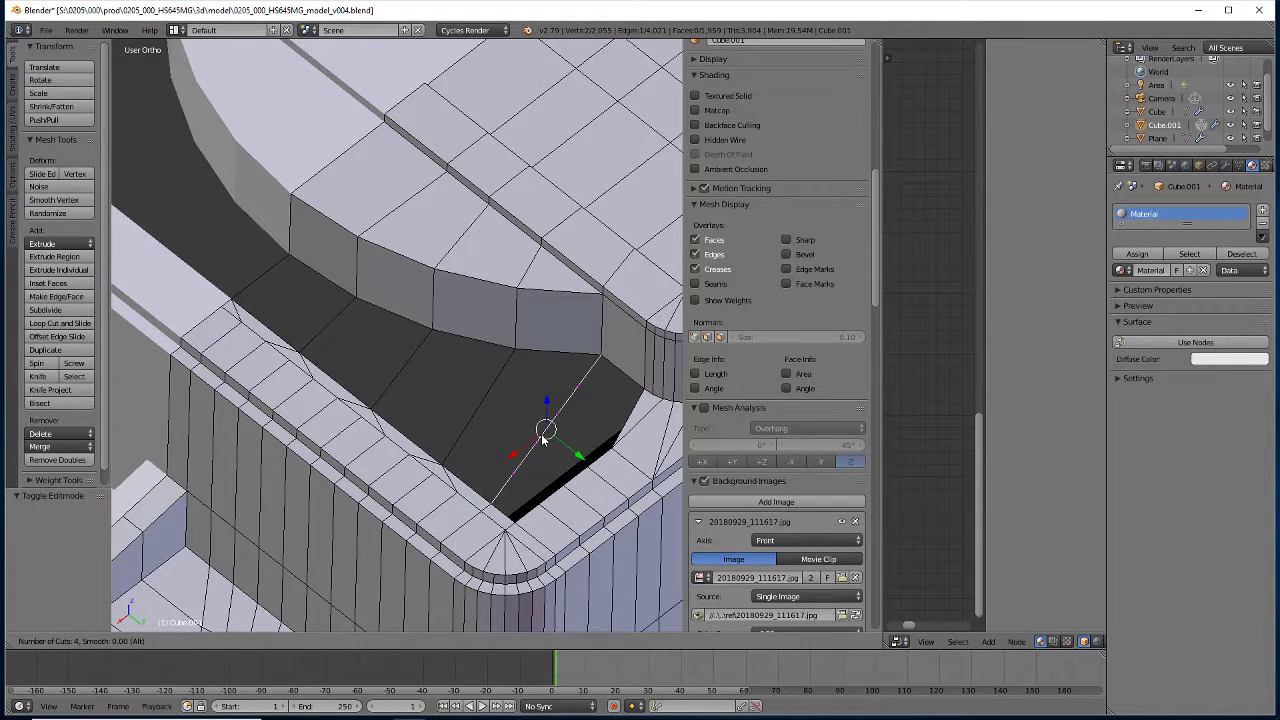
pyautogui.click(543, 437)
pyautogui.rightClick(544, 436)
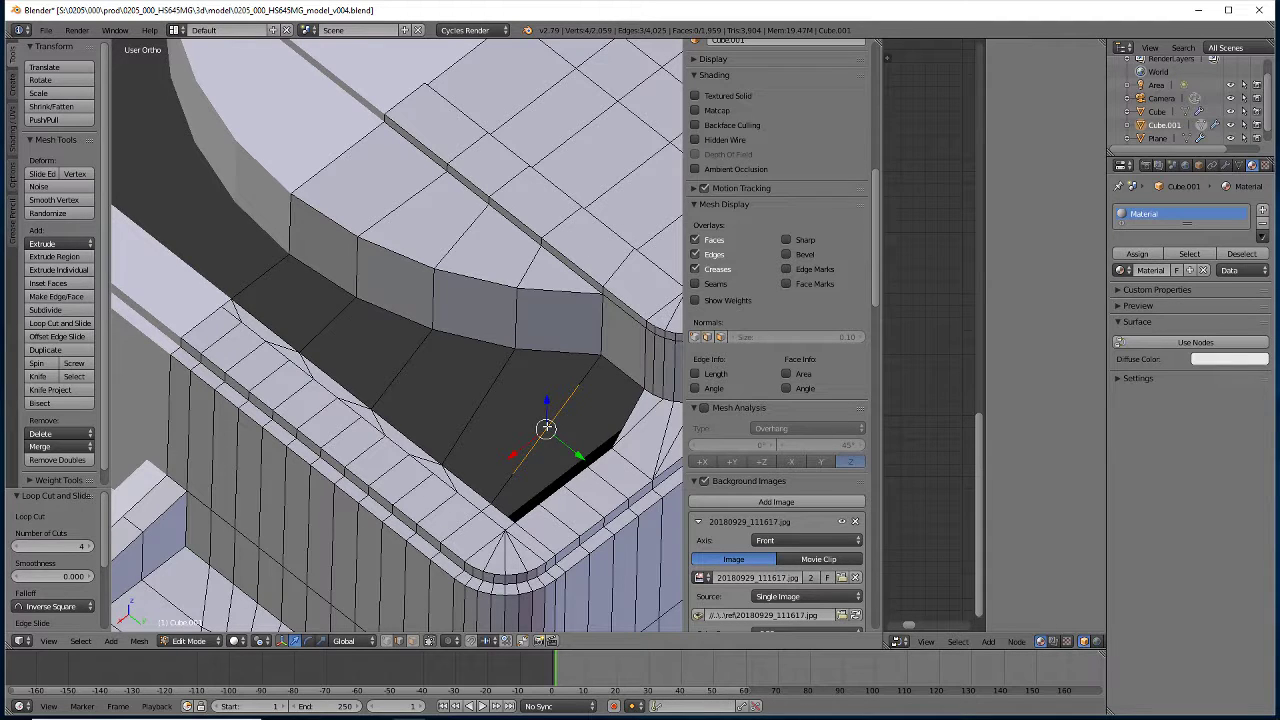
# Add further centred loop cuts across the dark faces, the last near the strip's left end
pyautogui.click(60, 323)
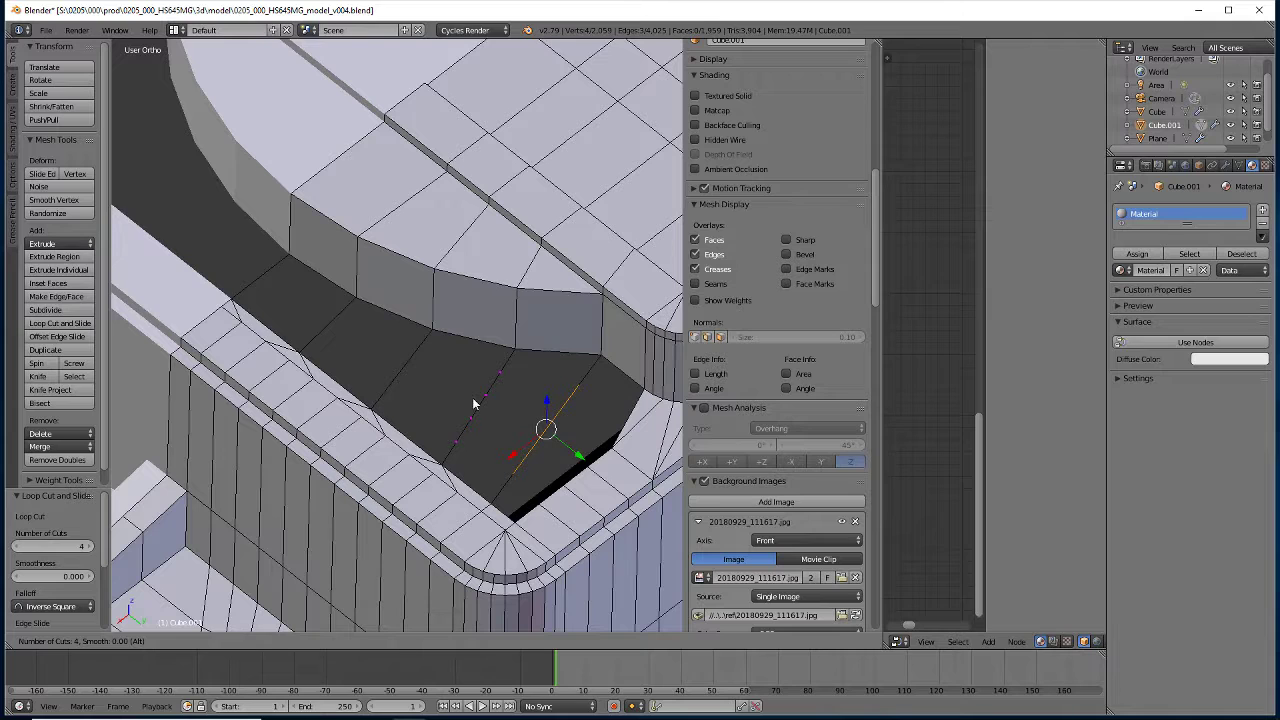
pyautogui.click(472, 397)
pyautogui.rightClick(472, 397)
pyautogui.click(63, 323)
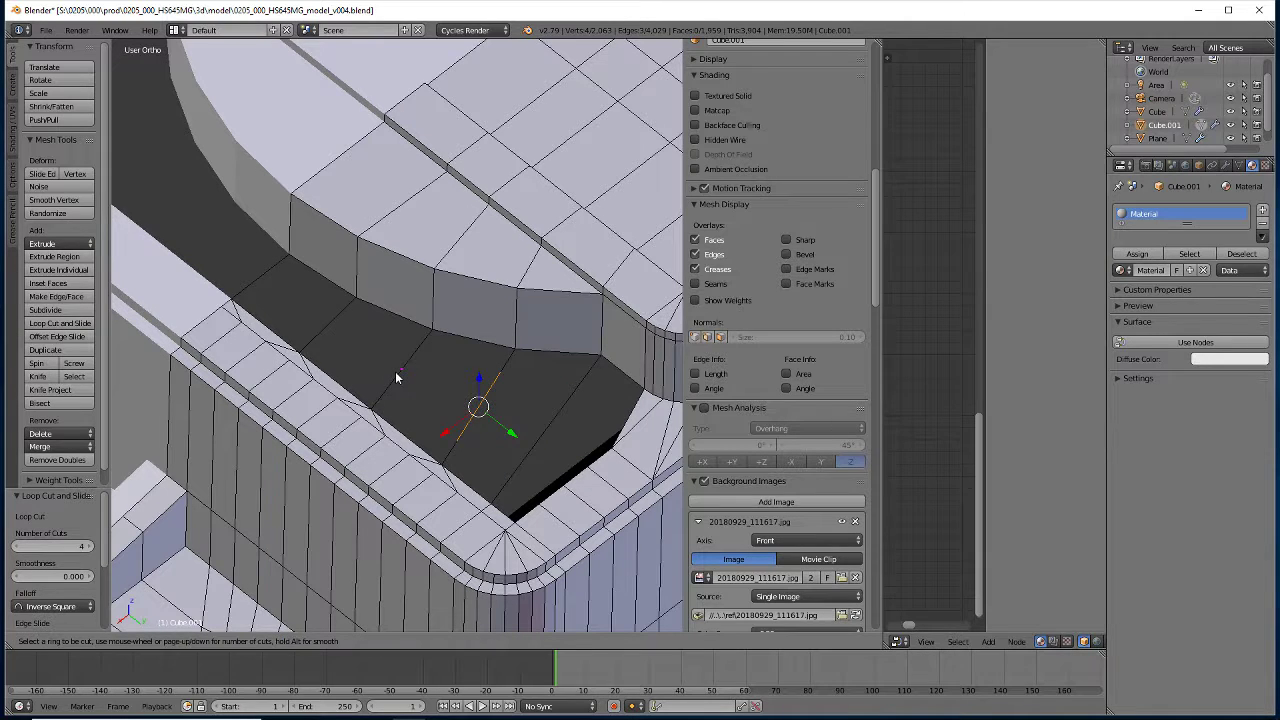
pyautogui.click(396, 378)
pyautogui.rightClick(396, 378)
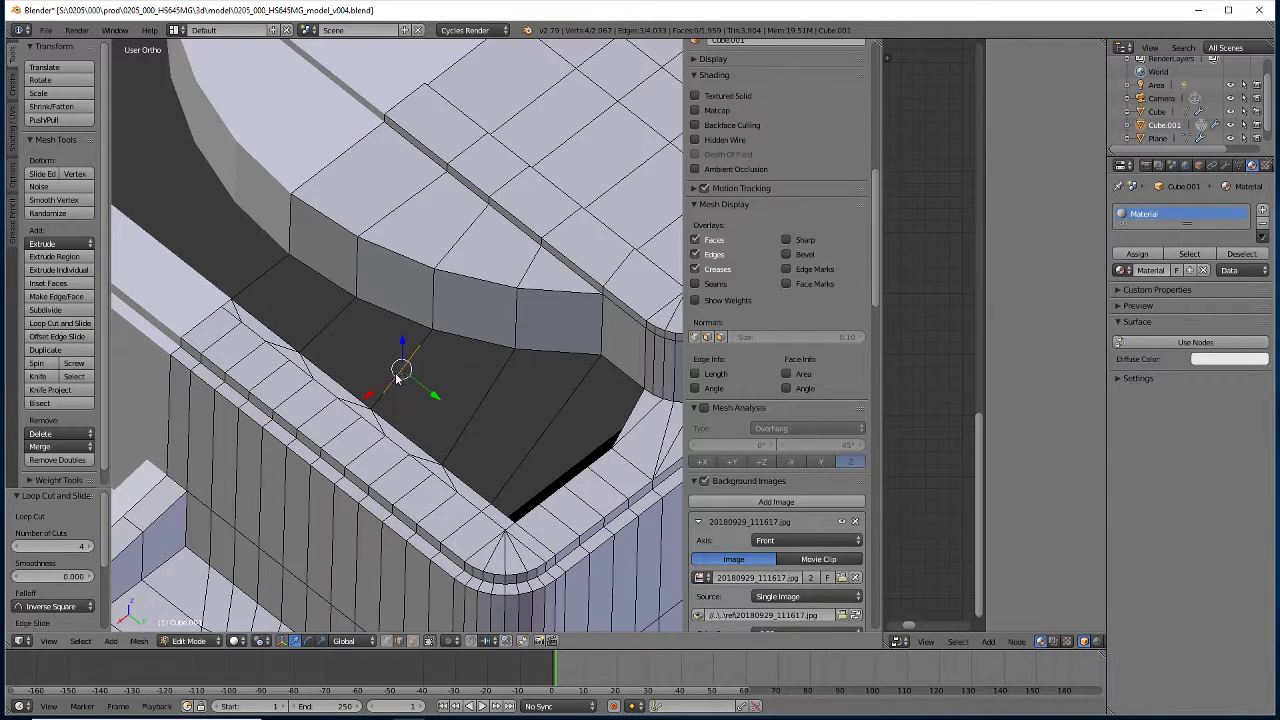
pyautogui.click(60, 323)
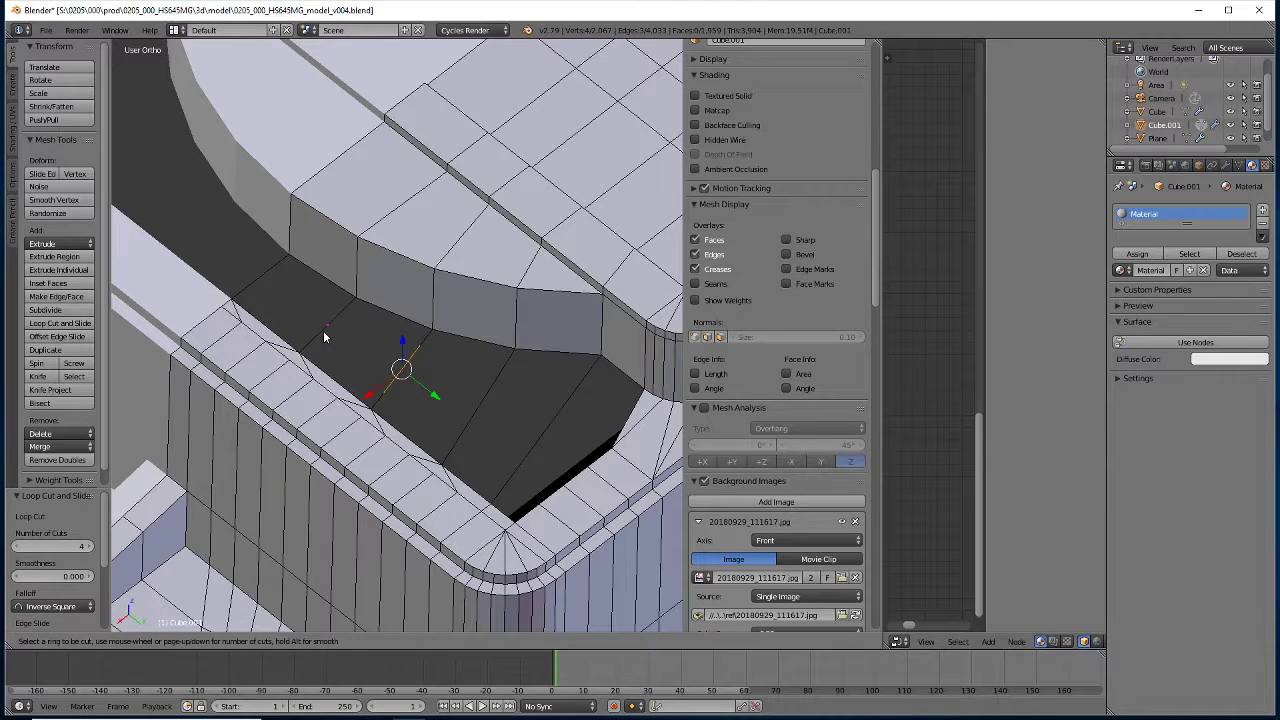
pyautogui.scroll(1, 323, 337)
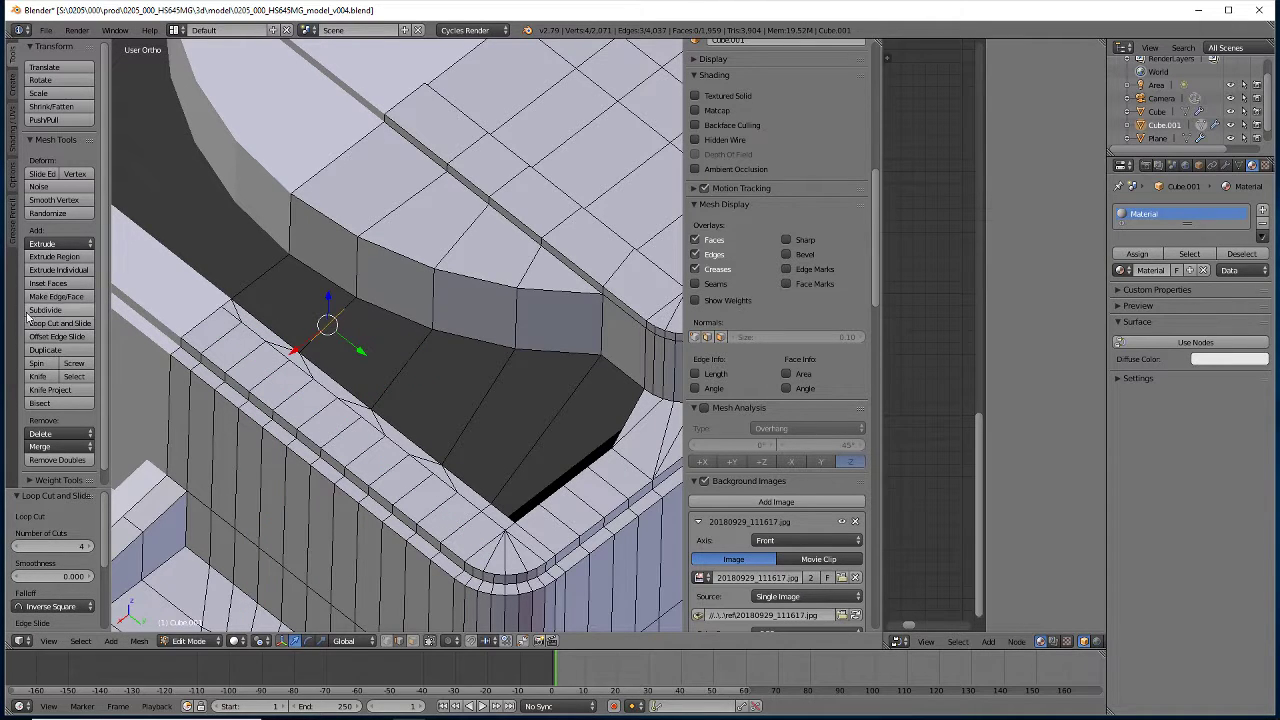
pyautogui.click(60, 323)
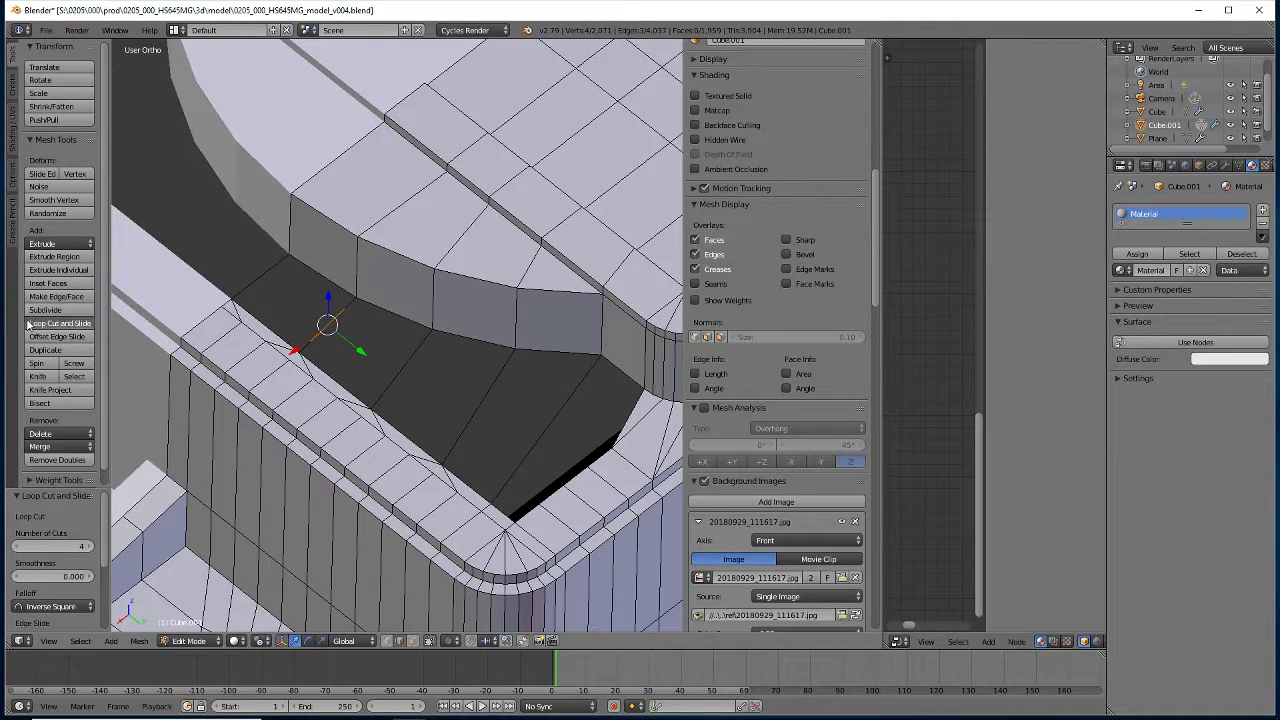
pyautogui.click(262, 278)
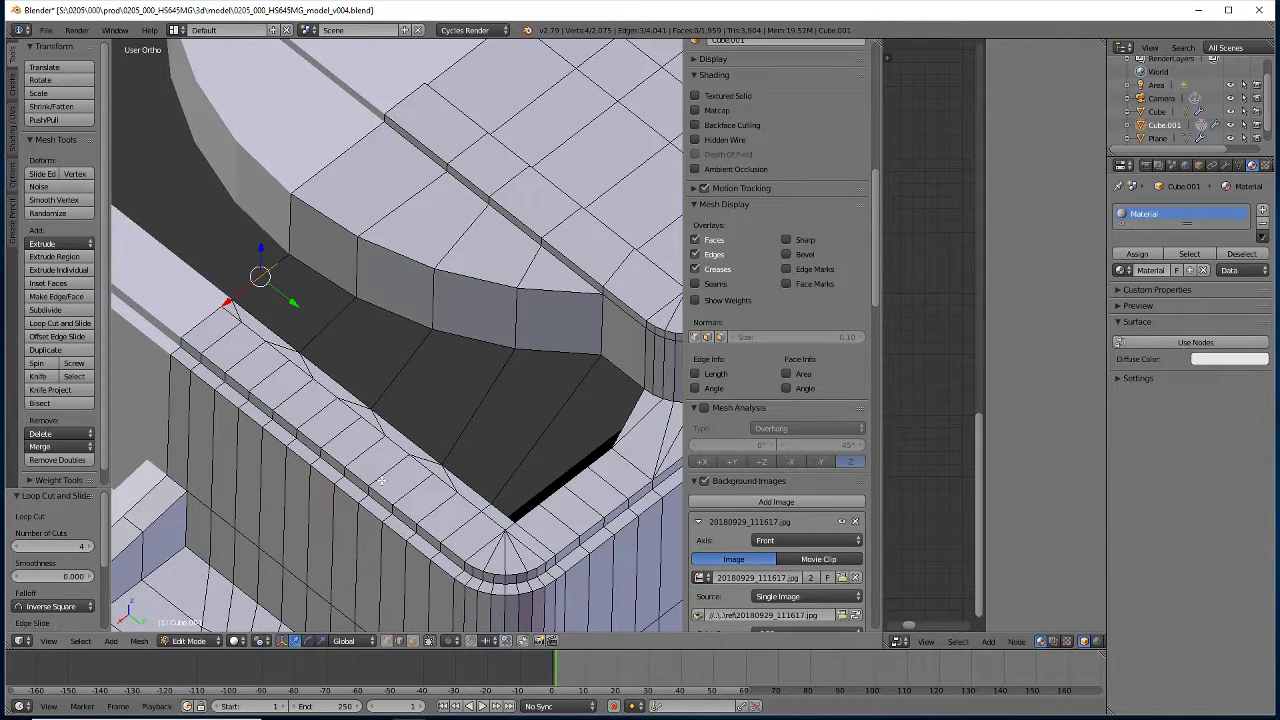
# Select edges and a corner vertex along the dark strip and fill a face across it
pyautogui.rightClick(502, 490)
pyautogui.rightClick(522, 510)
pyautogui.keyDown('shift'); pyautogui.rightClick(484, 472); pyautogui.keyUp('shift')
pyautogui.keyDown('shift'); pyautogui.rightClick(378, 392); pyautogui.keyUp('shift')
pyautogui.keyDown('shift'); pyautogui.rightClick(310, 342); pyautogui.keyUp('shift')
pyautogui.keyDown('shift'); pyautogui.rightClick(236, 296); pyautogui.keyUp('shift')
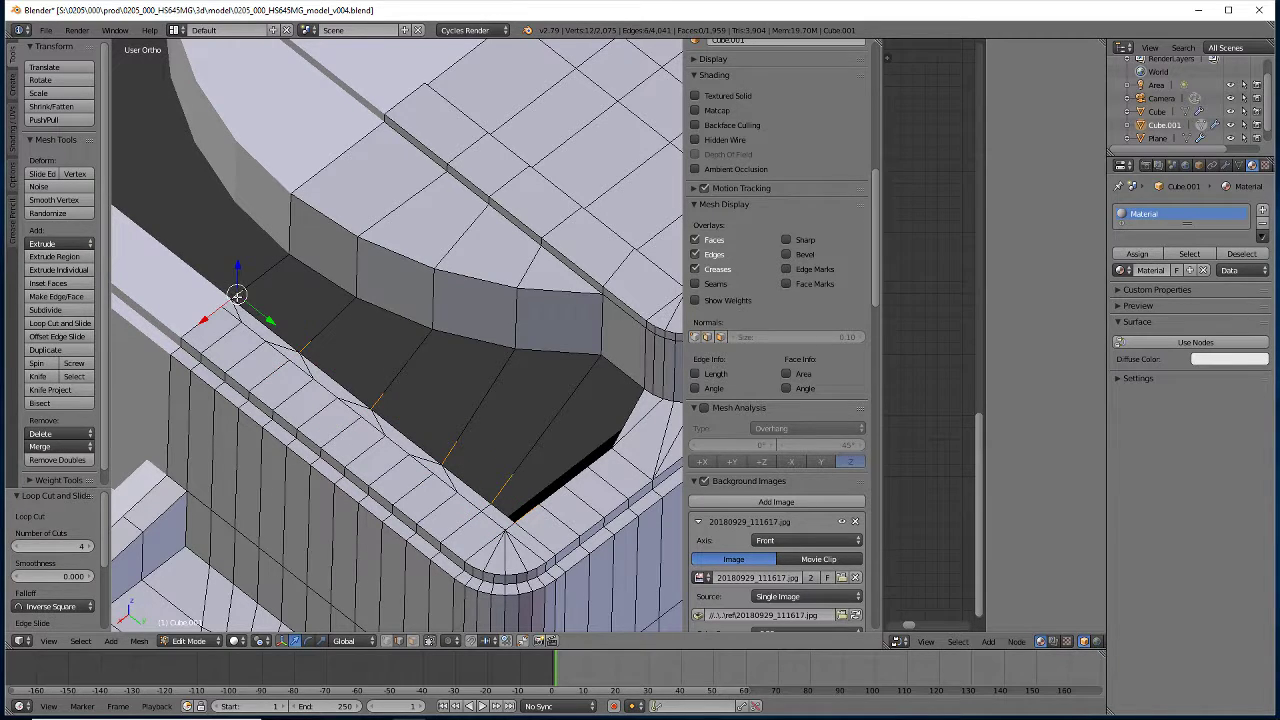
pyautogui.press('f')
# Fill the upper strip face by face, from the right corner to the left corner
pyautogui.rightClick(500, 487)
pyautogui.keyDown('shift'); pyautogui.rightClick(445, 448); pyautogui.keyUp('shift')
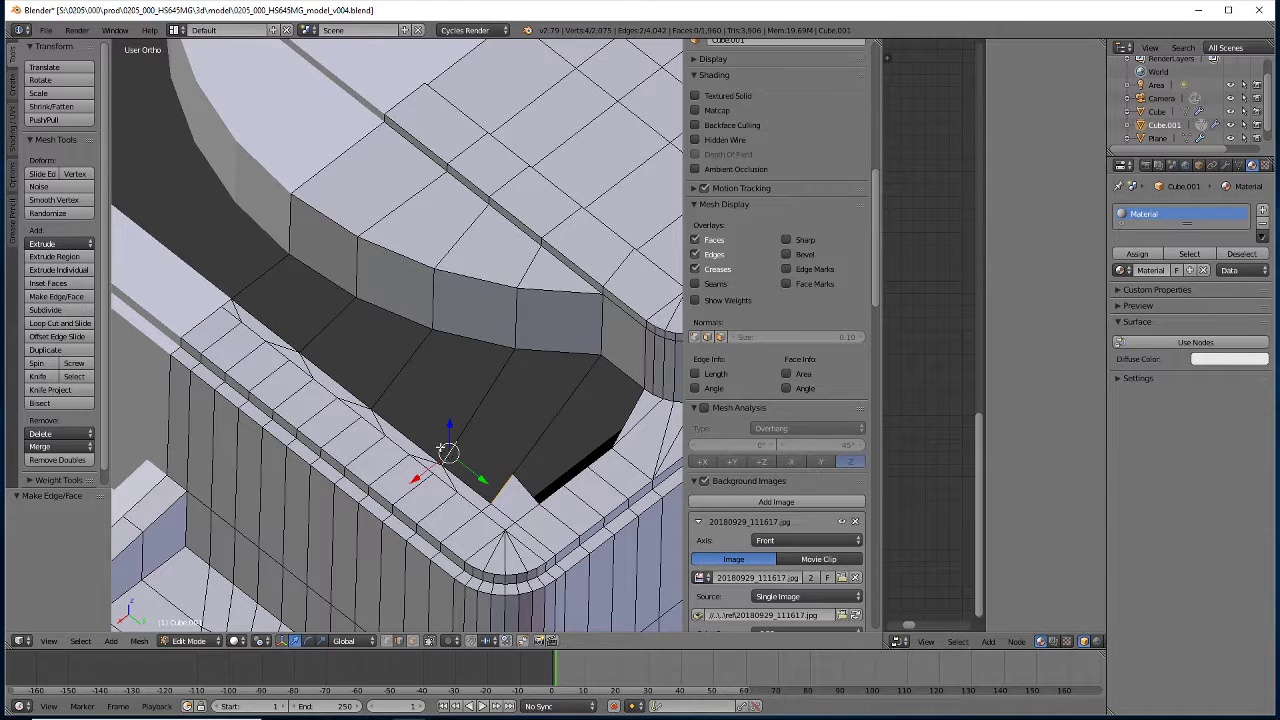
pyautogui.press('f')
pyautogui.rightClick(447, 450)
pyautogui.keyDown('shift'); pyautogui.rightClick(380, 400); pyautogui.keyUp('shift')
pyautogui.press('f')
pyautogui.rightClick(372, 395)
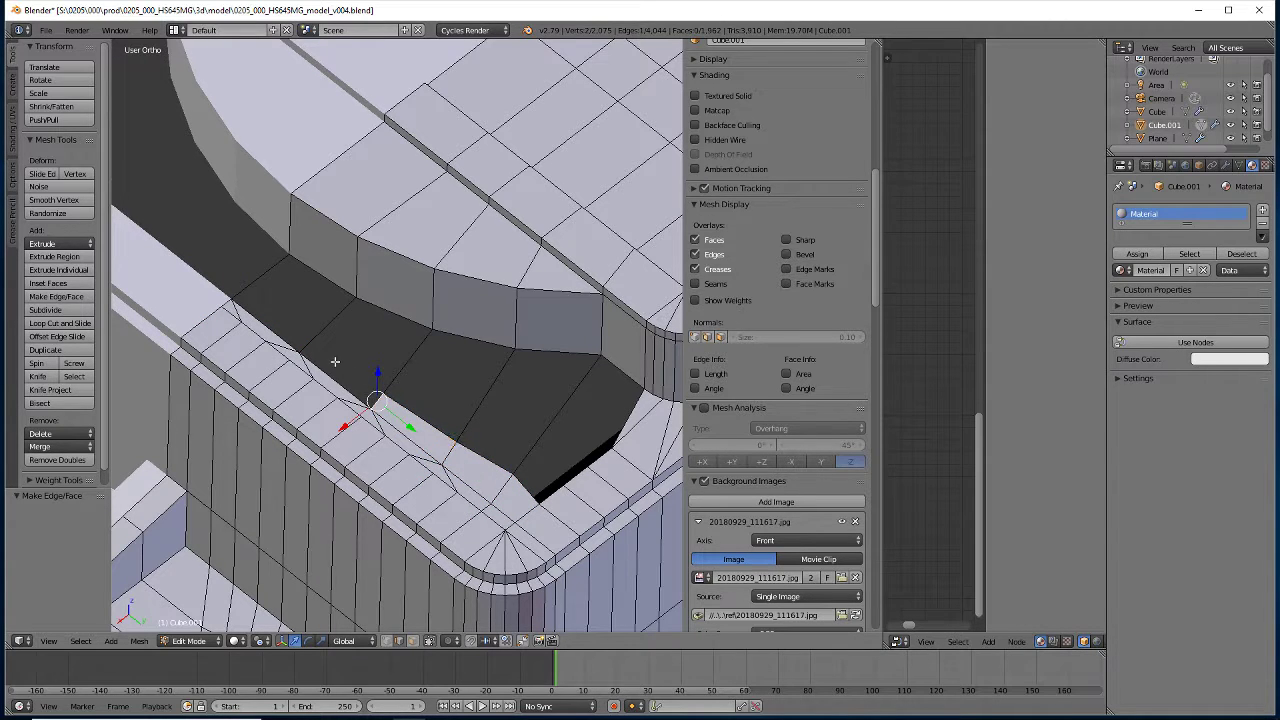
pyautogui.keyDown('shift'); pyautogui.rightClick(334, 363); pyautogui.keyUp('shift')
pyautogui.press('f')
pyautogui.rightClick(294, 343)
pyautogui.keyDown('shift'); pyautogui.rightClick(235, 292); pyautogui.keyUp('shift')
pyautogui.press('f')
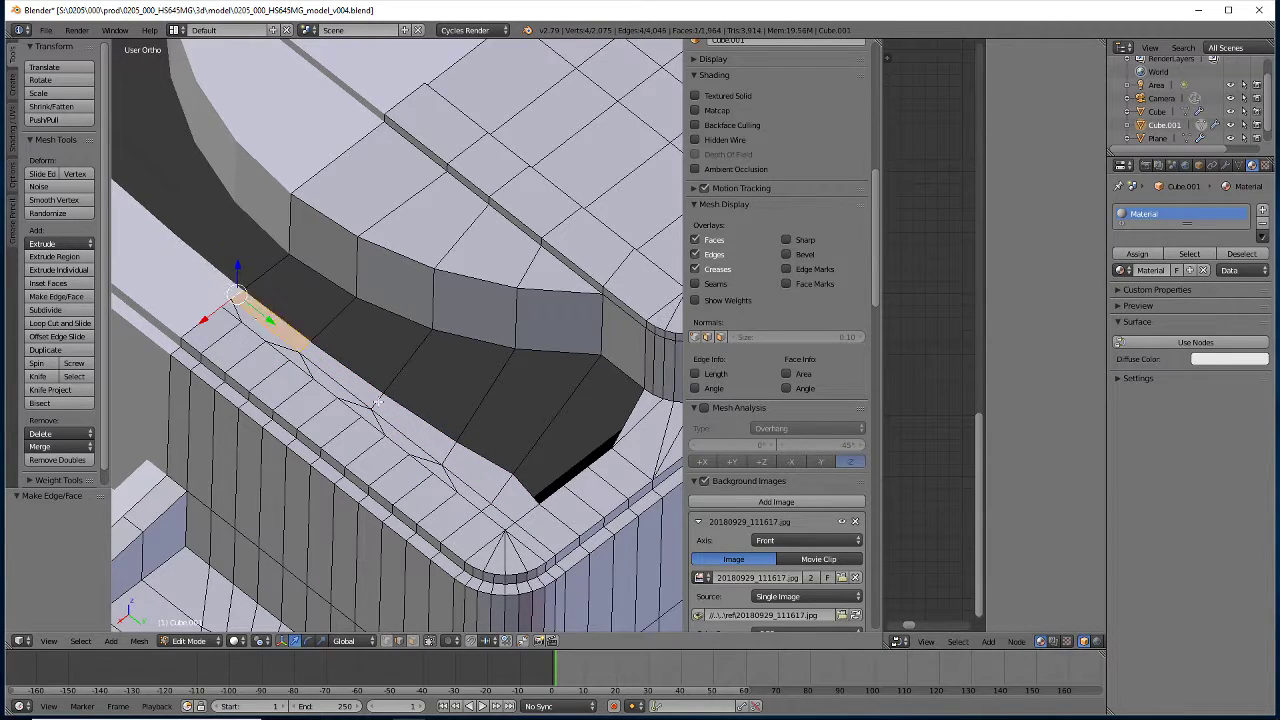
# Fill faces across the lower dark strip, undoing an unwanted face in the upper strip
pyautogui.rightClick(545, 492)
pyautogui.keyDown('shift'); pyautogui.rightClick(521, 453); pyautogui.keyUp('shift')
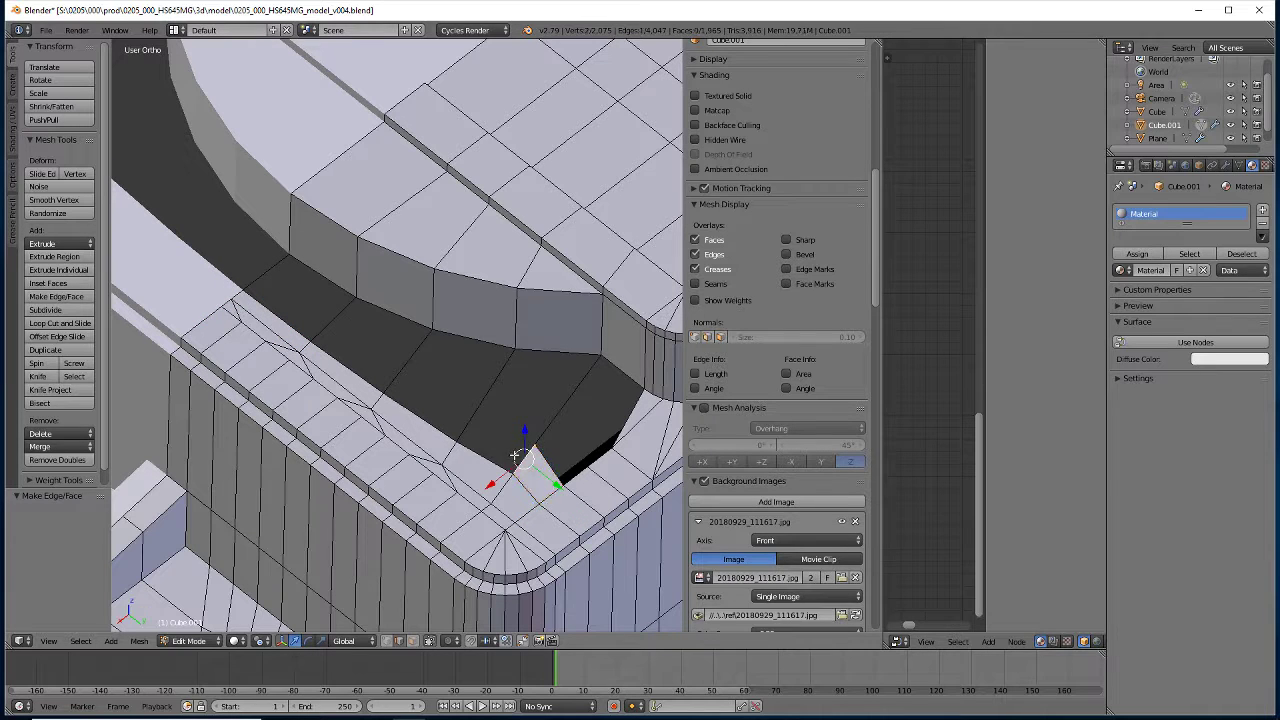
pyautogui.keyDown('shift'); pyautogui.rightClick(470, 428); pyautogui.keyUp('shift')
pyautogui.press('f')
pyautogui.rightClick(390, 385)
pyautogui.hotkey('ctrl', 'z')
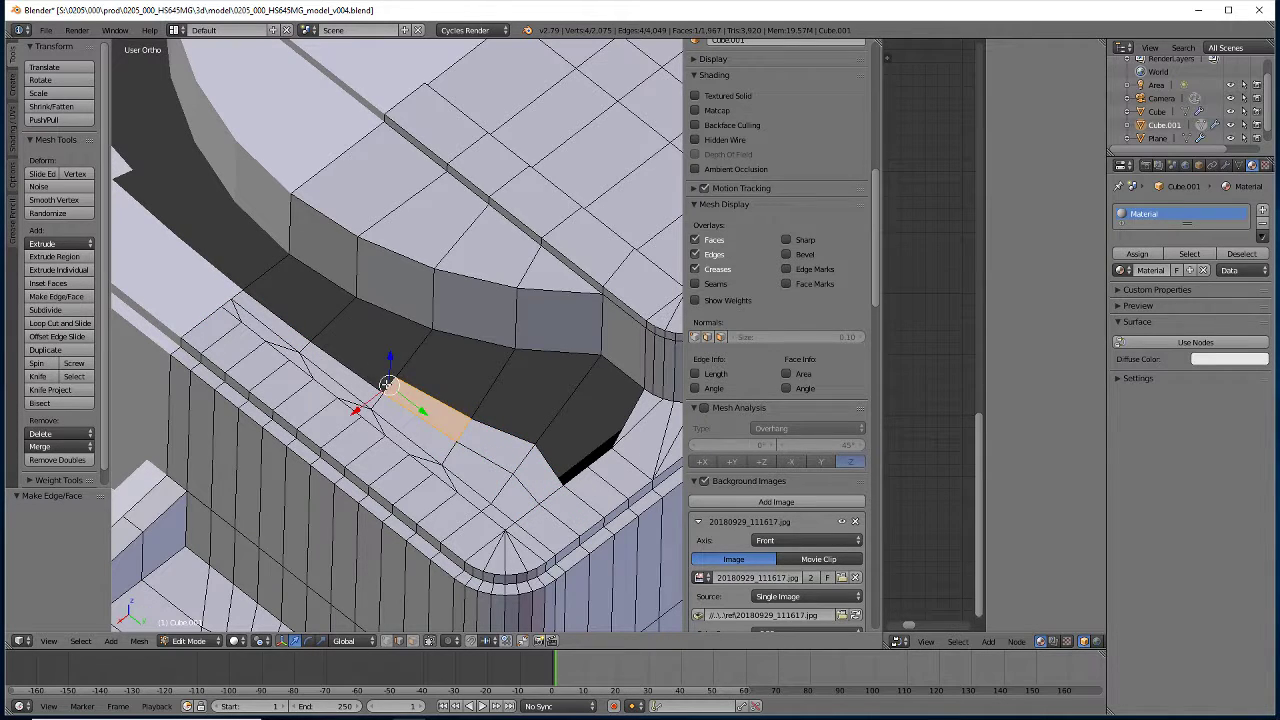
pyautogui.rightClick(390, 385)
pyautogui.rightClick(302, 326)
pyautogui.keyDown('shift'); pyautogui.rightClick(390, 385); pyautogui.keyUp('shift')
pyautogui.press('f')
pyautogui.rightClick(250, 283)
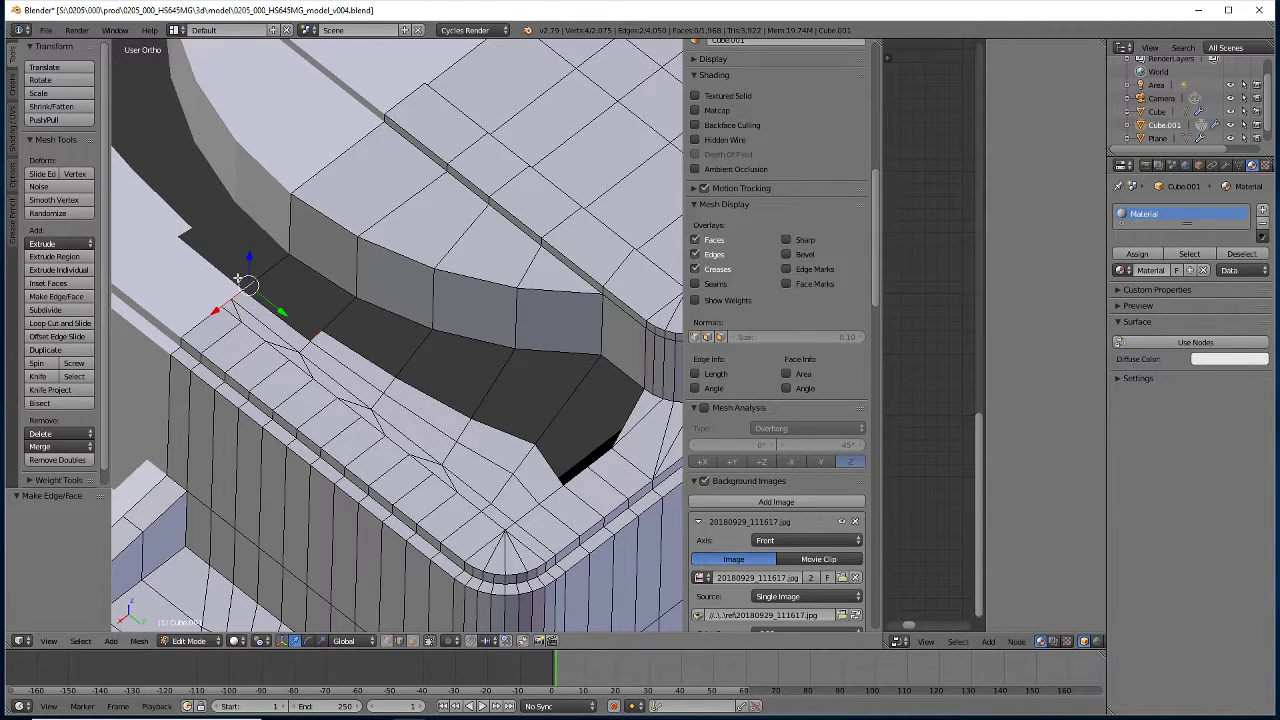
pyautogui.hotkey('ctrl', 'z')
# Try filling faces at the notch and along the gap, undoing each misplaced fill
pyautogui.rightClick(525, 411)
pyautogui.press('f')
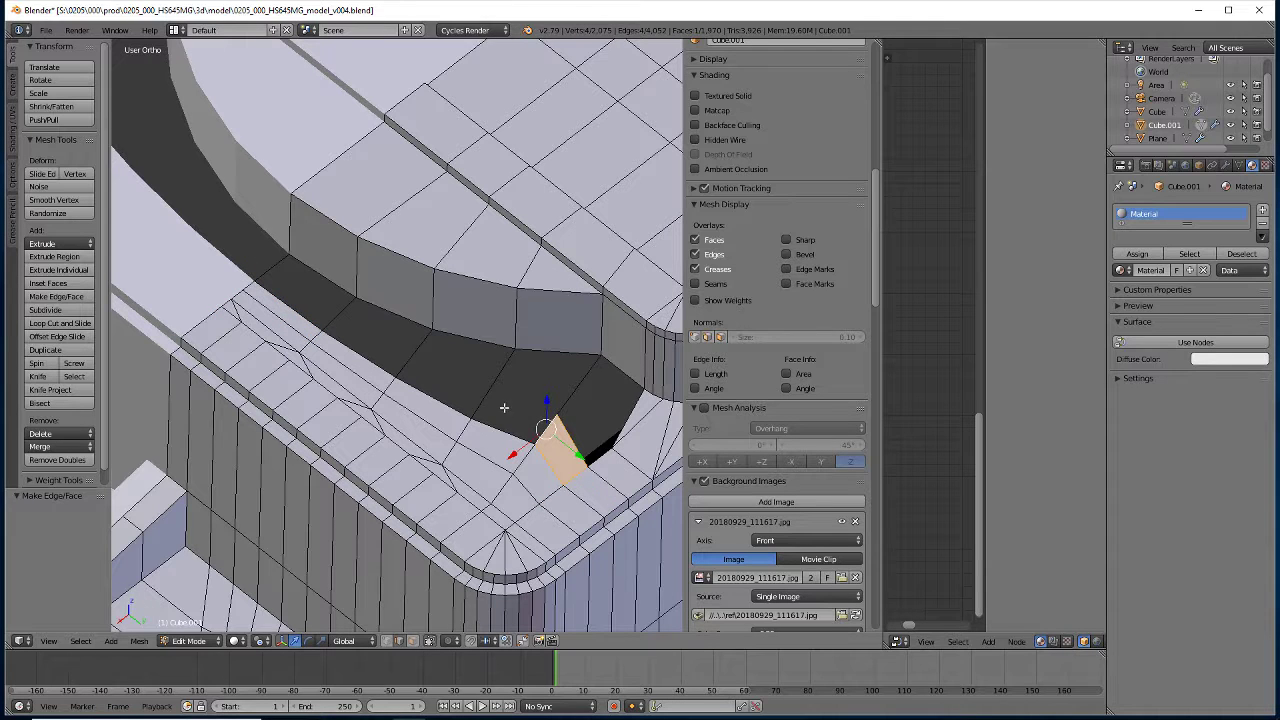
pyautogui.hotkey('ctrl', 'z')
pyautogui.rightClick(479, 406)
pyautogui.press('f')
pyautogui.hotkey('ctrl', 'z')
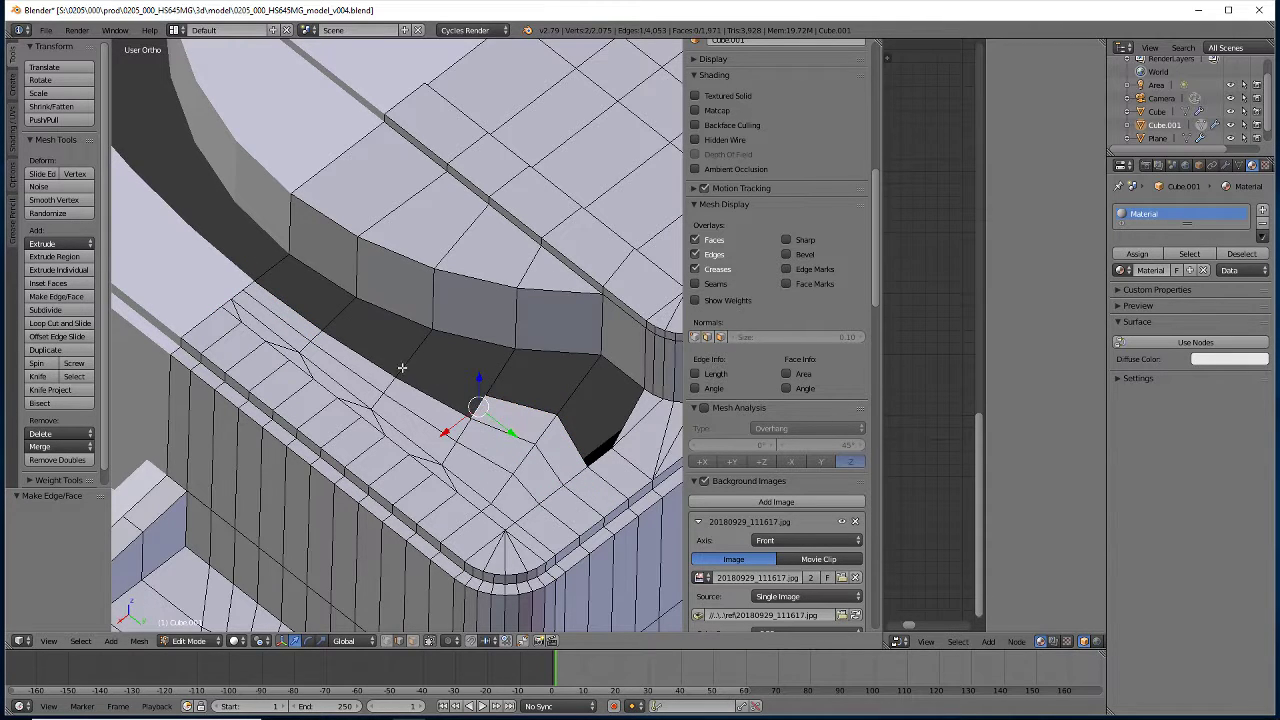
pyautogui.rightClick(400, 368)
pyautogui.press('f')
pyautogui.hotkey('ctrl', 'z')
pyautogui.rightClick(325, 316)
pyautogui.press('f')
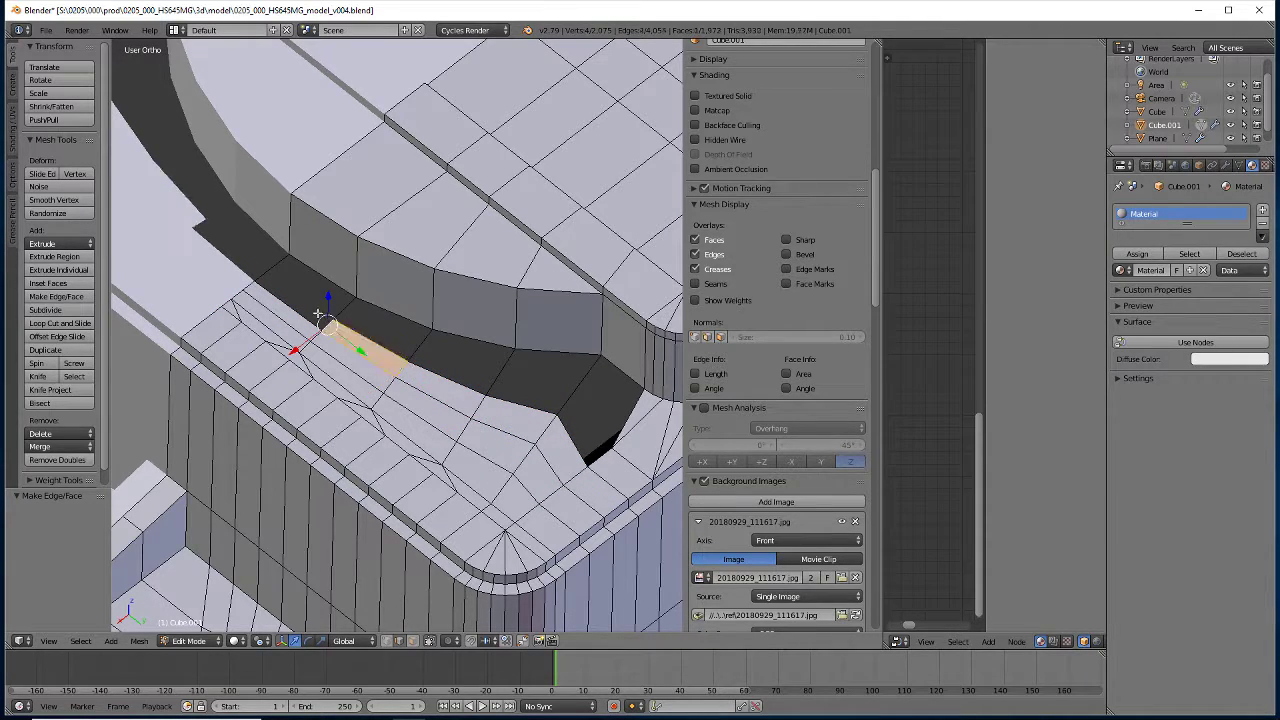
pyautogui.hotkey('ctrl', 'z')
pyautogui.rightClick(260, 275)
pyautogui.press('f')
pyautogui.hotkey('ctrl', 'z')
pyautogui.rightClick(598, 459)
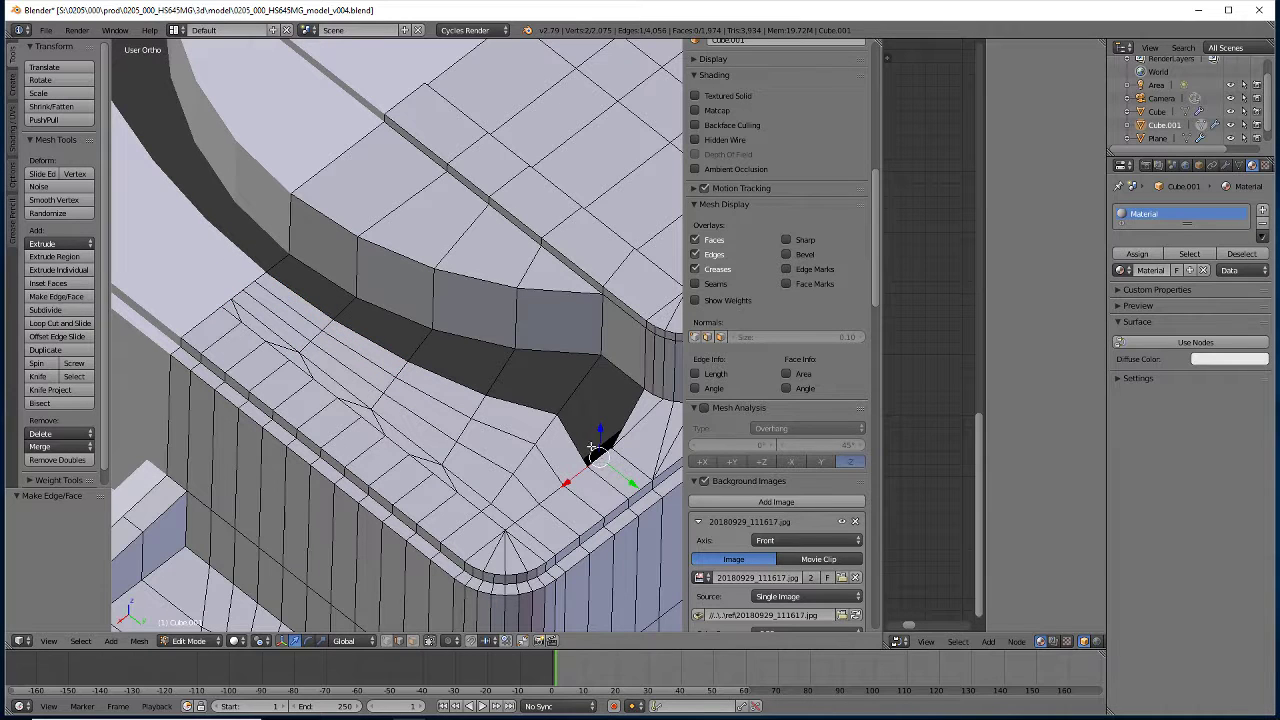
# Fill the dark band face by face from the notch to its left end
pyautogui.keyDown('shift'); pyautogui.moveTo(453, 505); pyautogui.dragTo(440, 510, button='middle'); pyautogui.keyUp('shift')
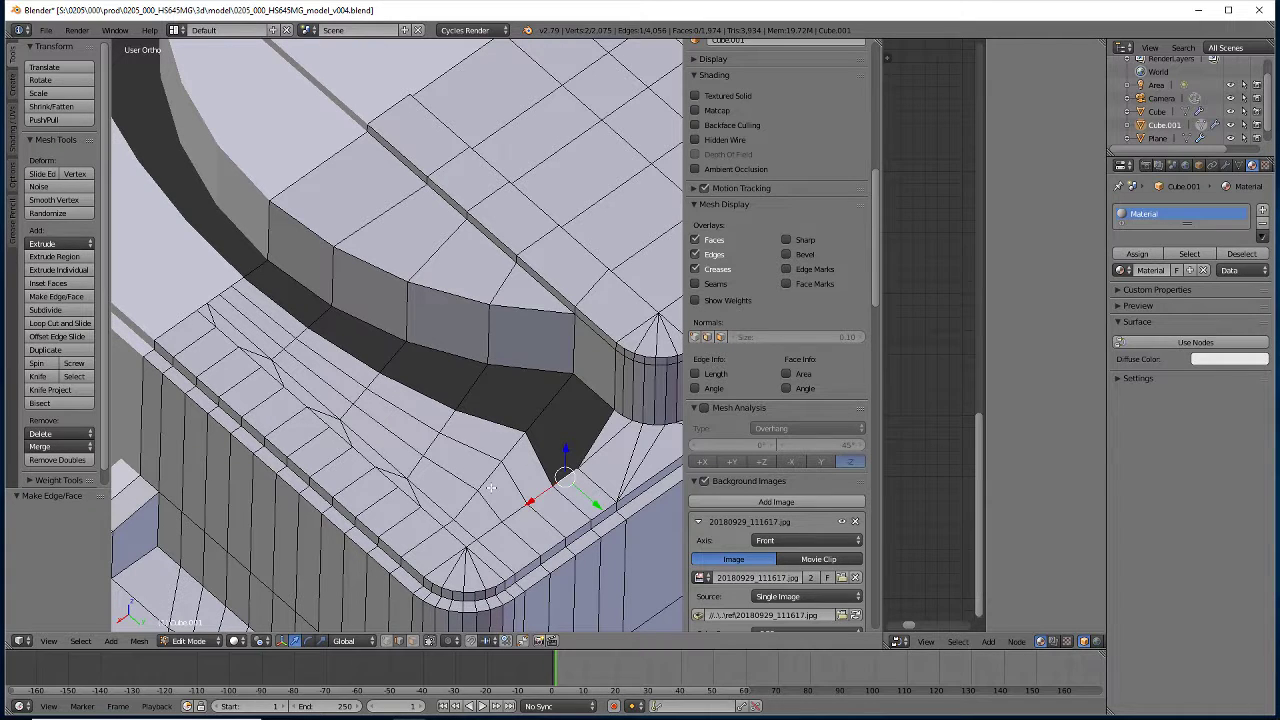
pyautogui.keyDown('shift'); pyautogui.rightClick(536, 416); pyautogui.keyUp('shift')
pyautogui.press('f')
pyautogui.rightClick(533, 419)
pyautogui.keyDown('shift'); pyautogui.rightClick(457, 400); pyautogui.keyUp('shift')
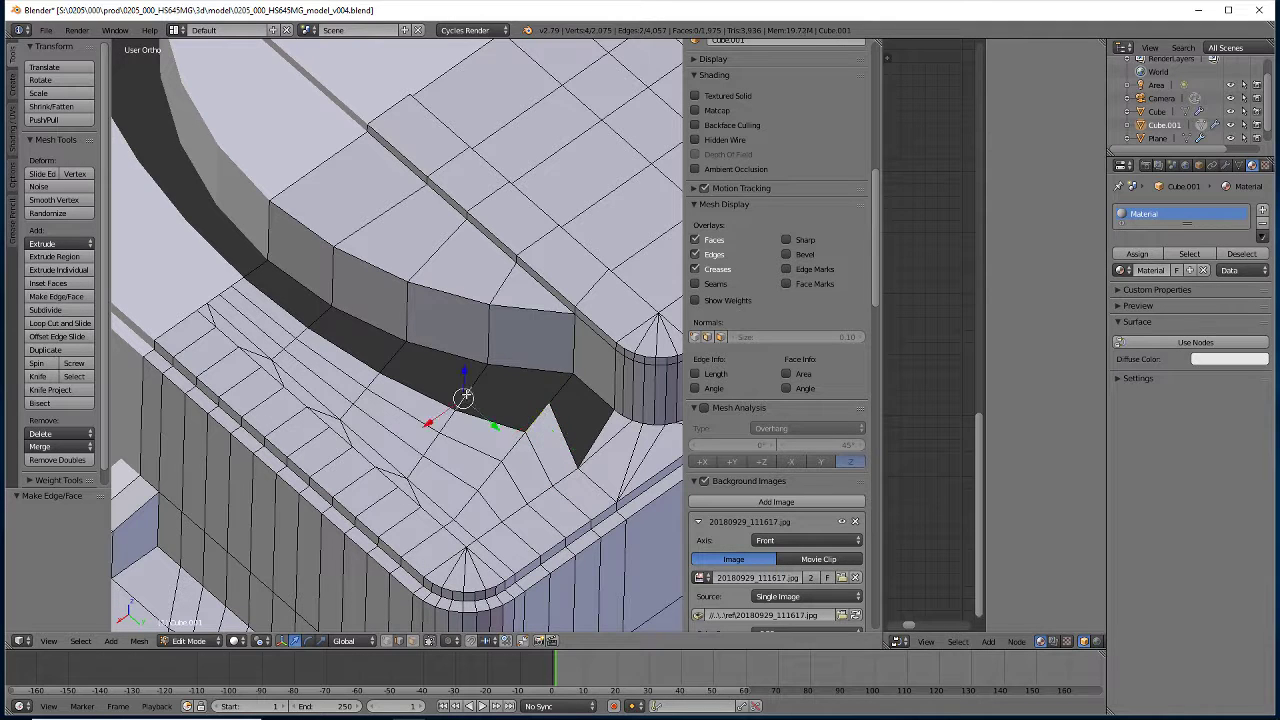
pyautogui.press('f')
pyautogui.rightClick(386, 362)
pyautogui.press('f')
pyautogui.rightClick(386, 362)
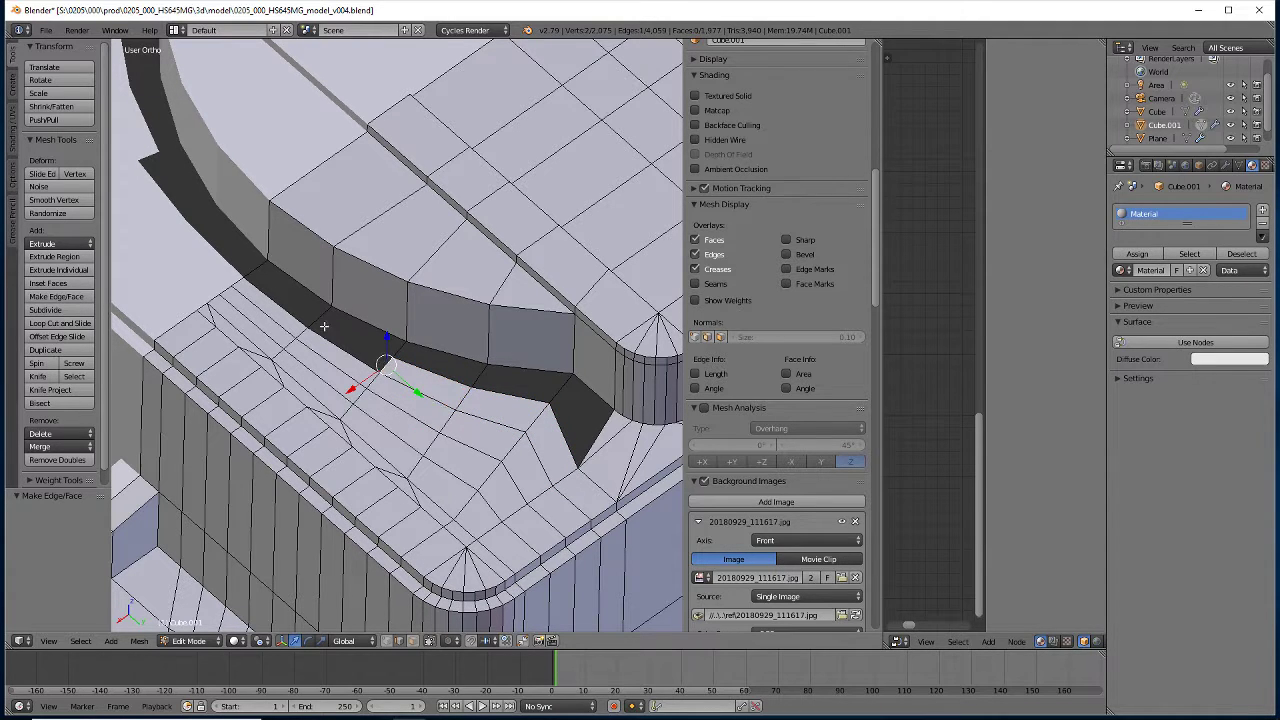
pyautogui.rightClick(313, 321)
pyautogui.press('f')
pyautogui.rightClick(305, 312)
pyautogui.keyDown('shift'); pyautogui.rightClick(248, 274); pyautogui.keyUp('shift')
pyautogui.press('f')
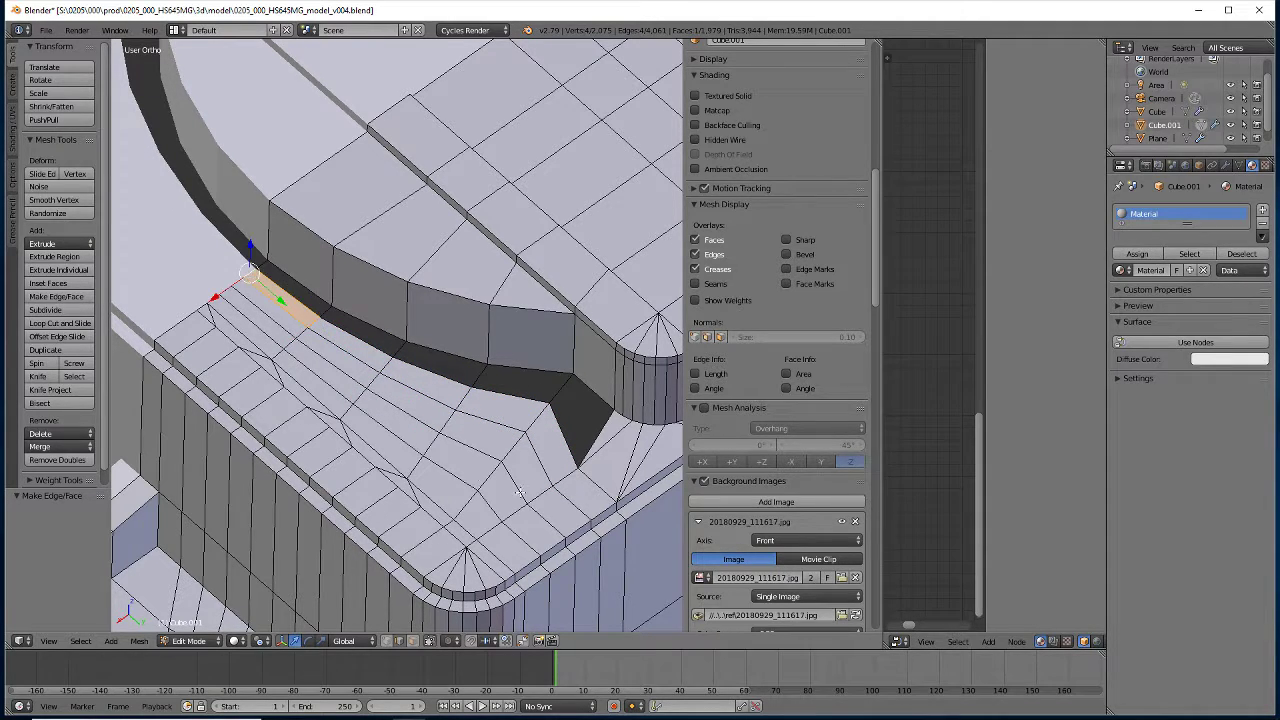
# Fill the dark triangle at the notch and further quads along the curved wall
pyautogui.rightClick(593, 437)
pyautogui.press('f')
pyautogui.rightClick(553, 390)
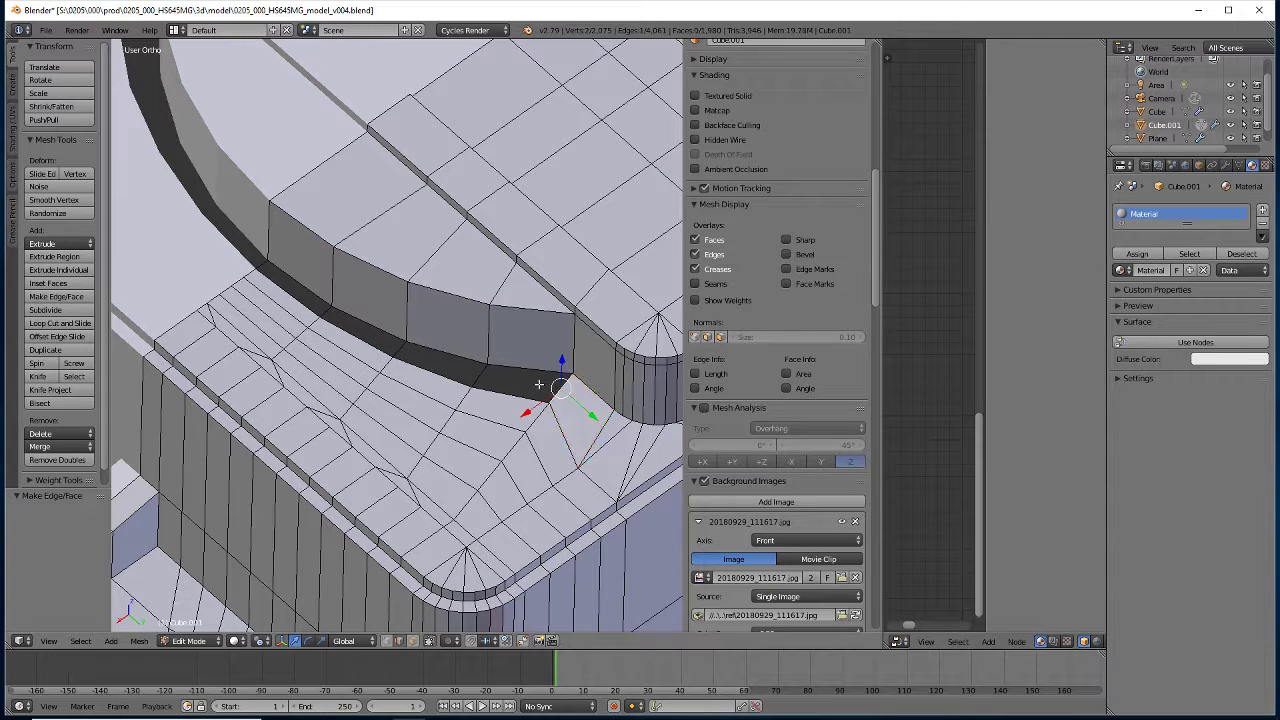
pyautogui.rightClick(480, 375)
pyautogui.press('f')
pyautogui.rightClick(479, 375)
pyautogui.press('f')
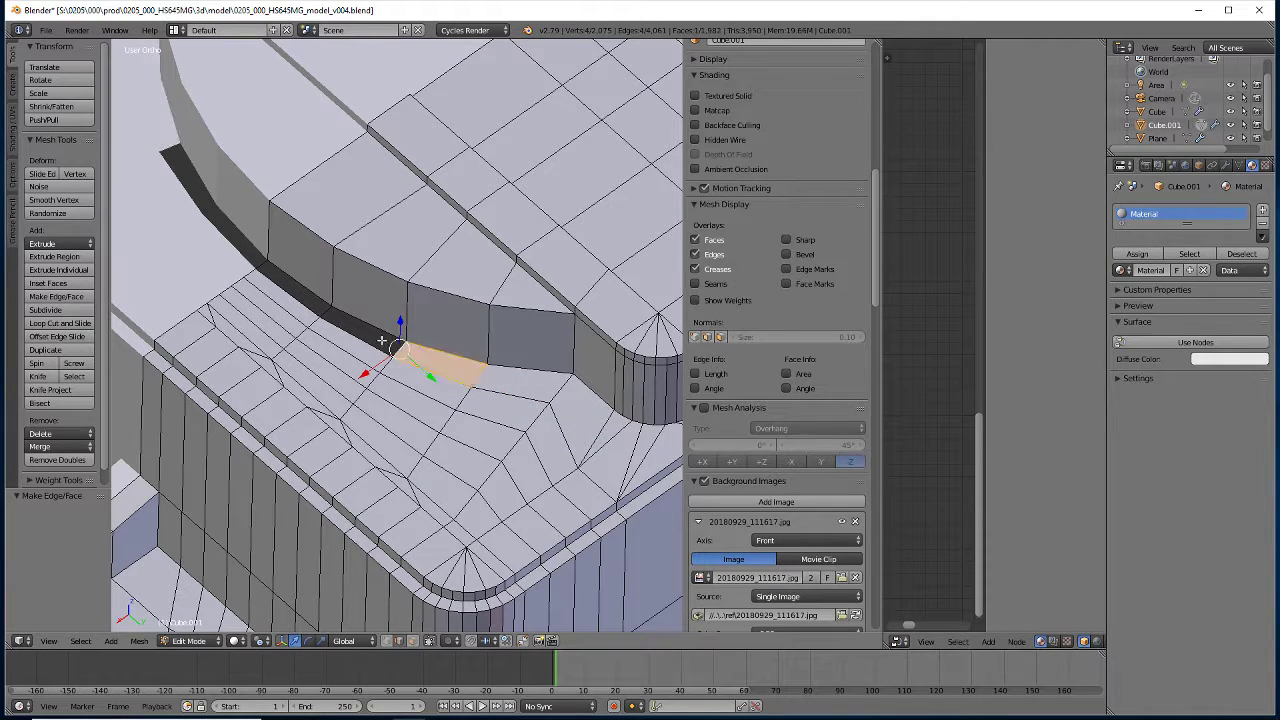
pyautogui.rightClick(392, 343)
pyautogui.rightClick(325, 311)
pyautogui.press('f')
pyautogui.rightClick(325, 311)
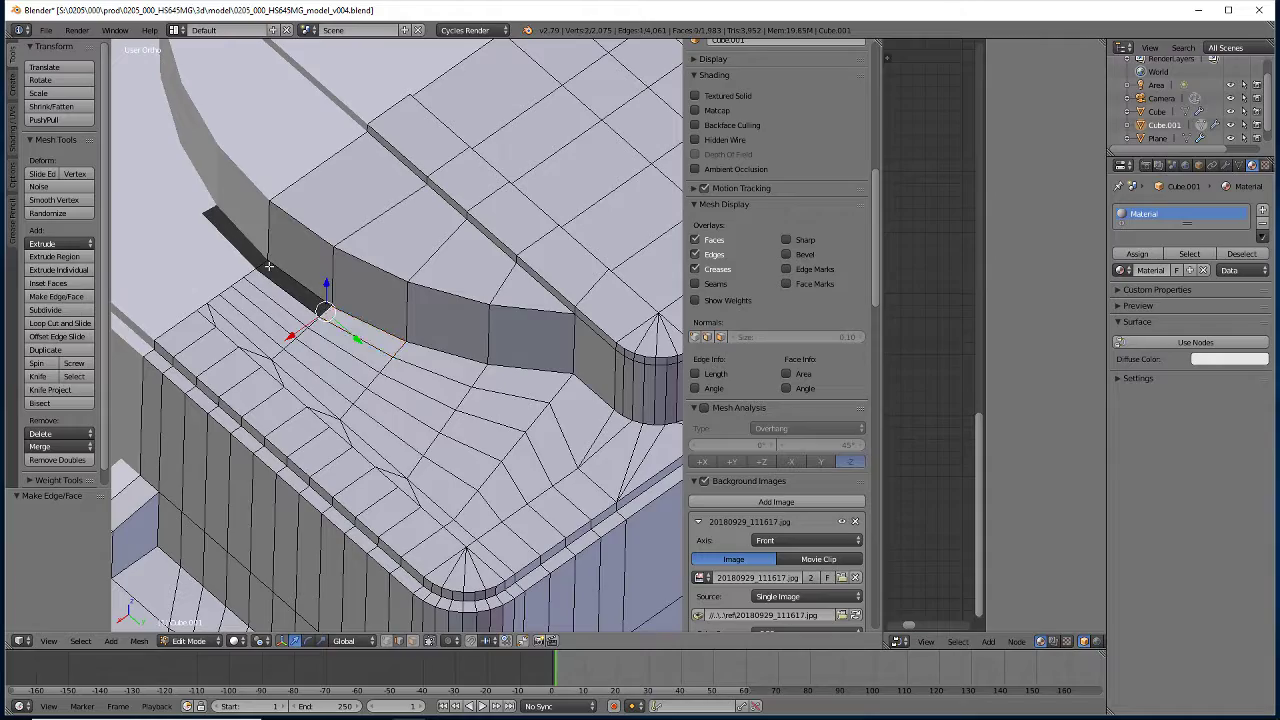
pyautogui.keyDown('shift'); pyautogui.rightClick(262, 266); pyautogui.keyUp('shift')
# Fill one more band face, then orbit to inspect the front step, hole and curved wall
pyautogui.press('f')
pyautogui.moveTo(297, 381)
pyautogui.mouseDown(button='middle')
pyautogui.moveTo(463, 617)
pyautogui.moveTo(300, 505)
pyautogui.moveTo(238, 514)
pyautogui.moveTo(381, 455)
pyautogui.mouseUp(button='middle')
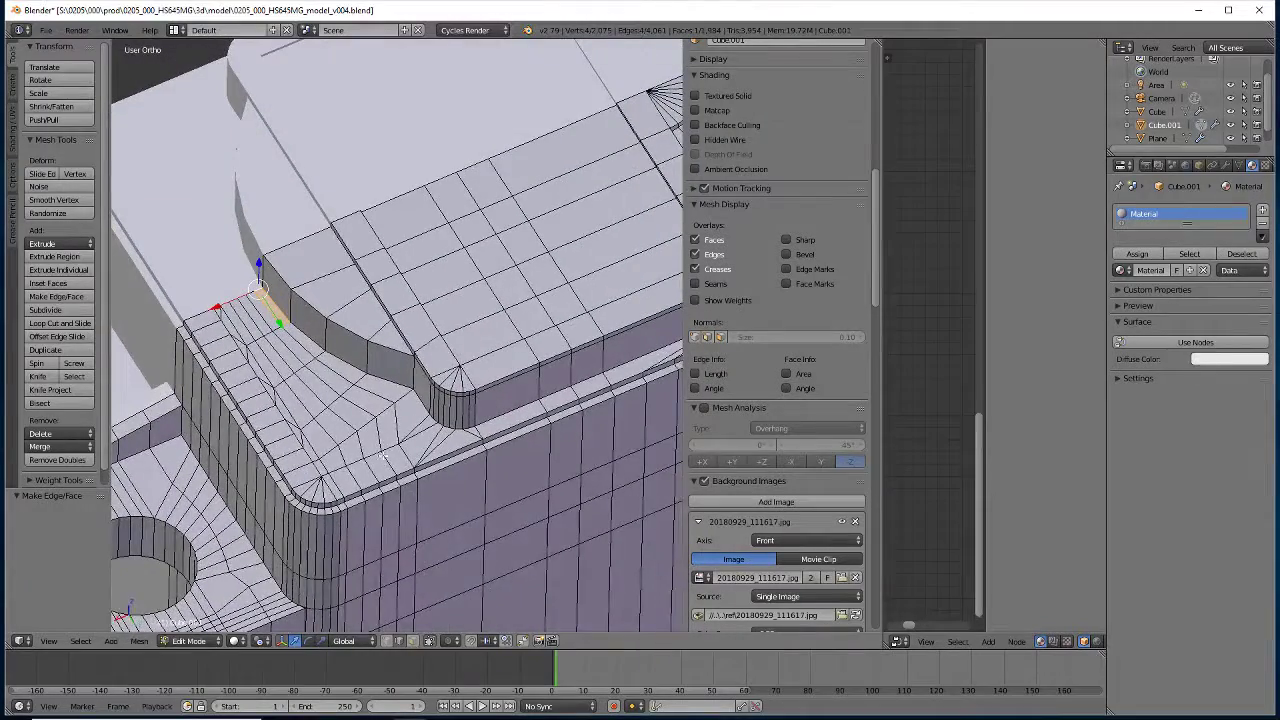
pyautogui.moveTo(256, 525); pyautogui.dragTo(284, 545, button='middle')
# Inspect the Cube object's mesh with Limit Selection to Visible toggled, then return to Object Mode
pyautogui.press('Tab')
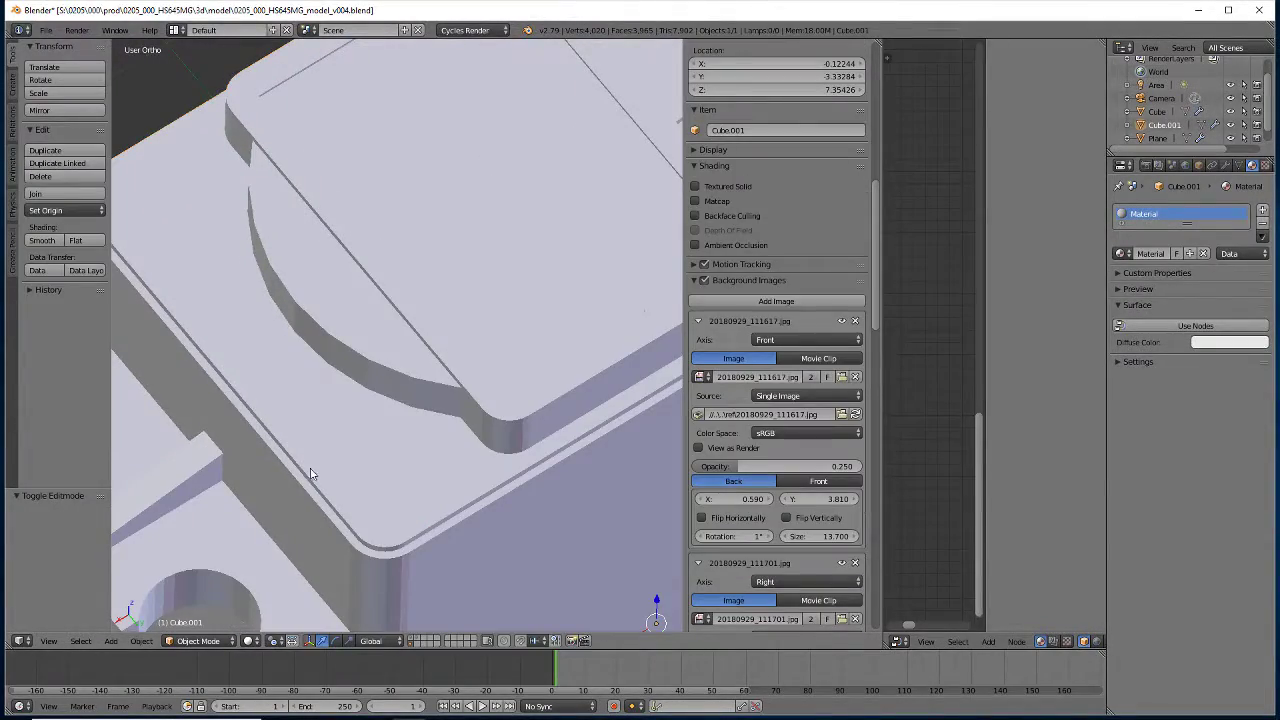
pyautogui.rightClick(324, 502)
pyautogui.press('Tab')
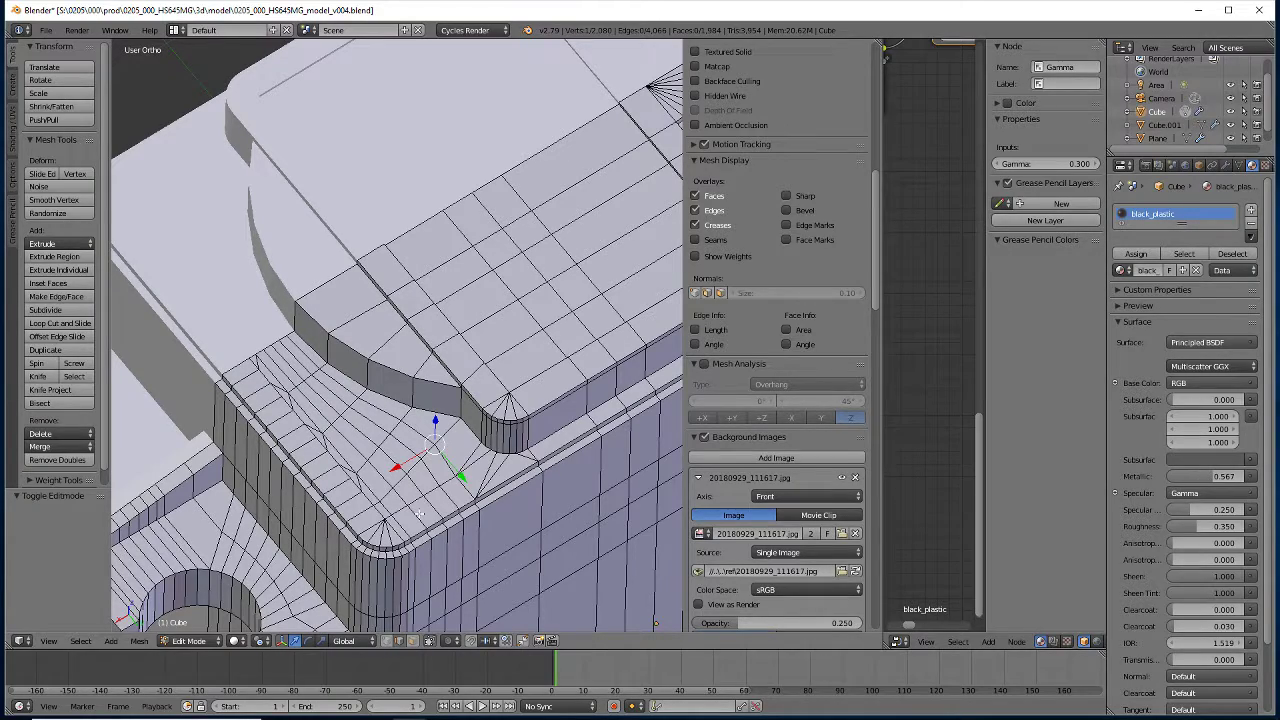
pyautogui.moveTo(387, 572); pyautogui.dragTo(400, 582, button='middle')
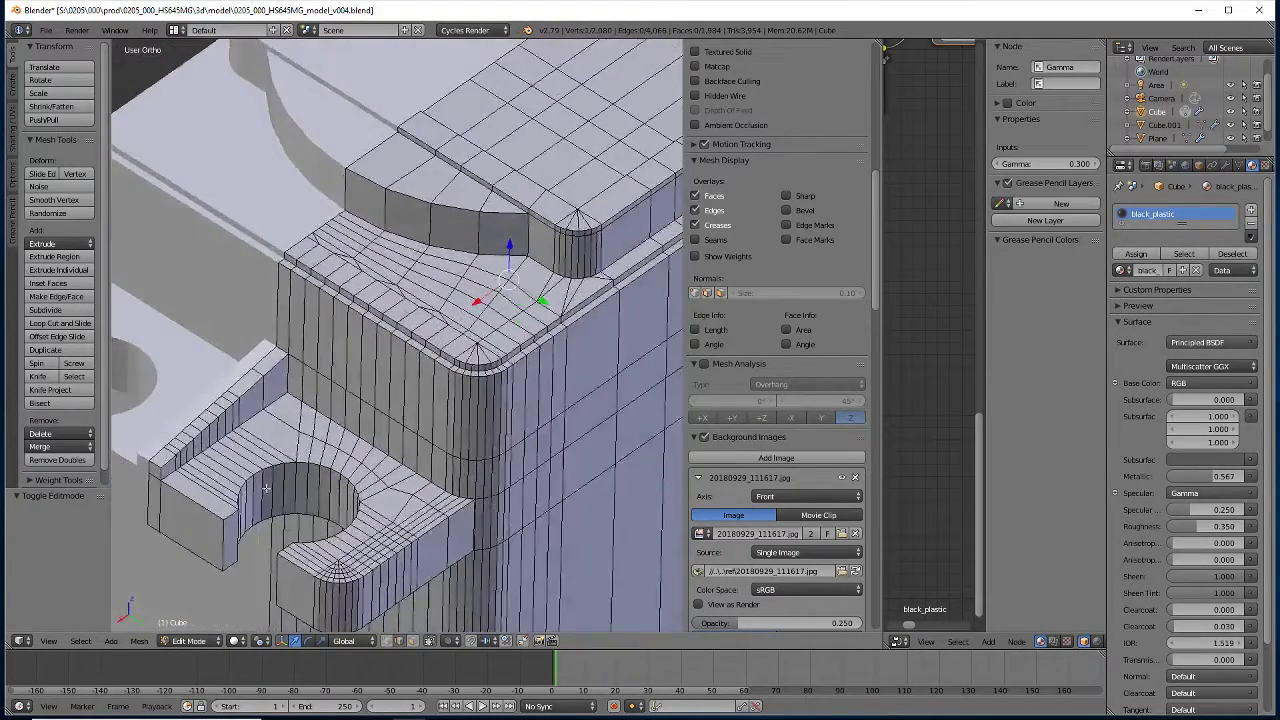
pyautogui.click(400, 642)
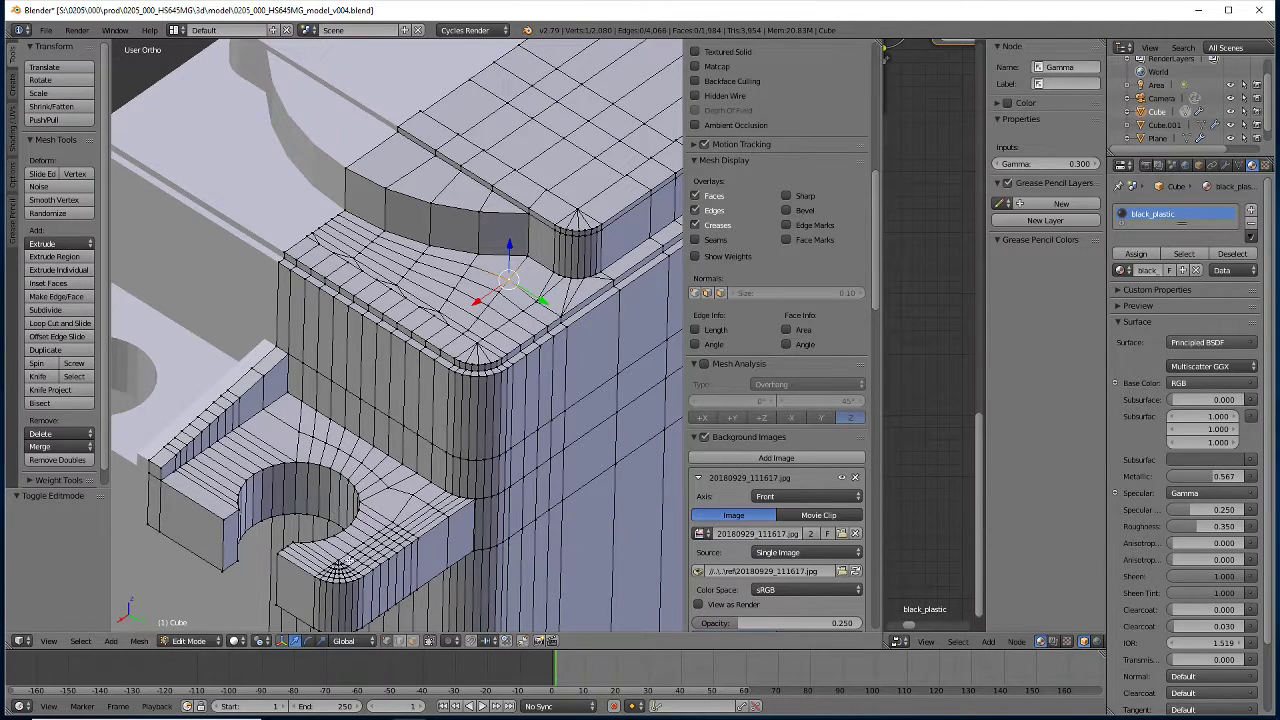
pyautogui.press('Tab')
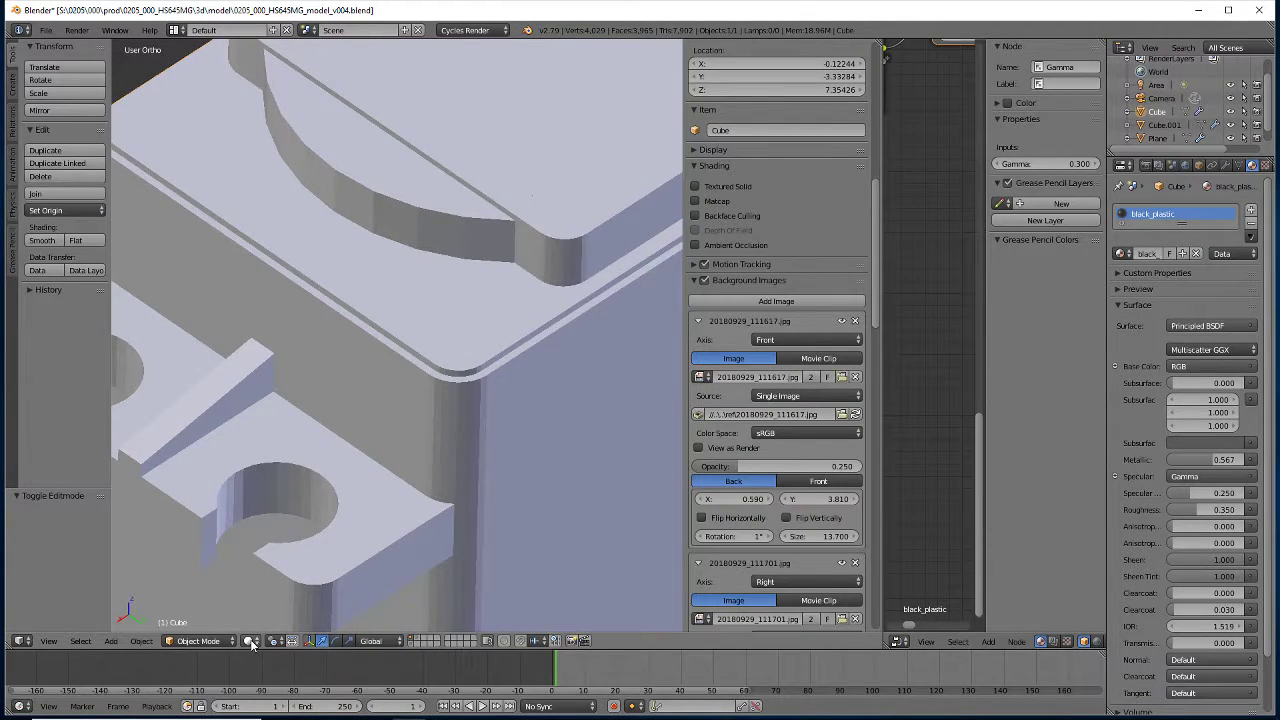
# Preview the housing in Rendered shading, then return to Solid and orbit to its side
pyautogui.click(251, 643)
pyautogui.click(263, 557)
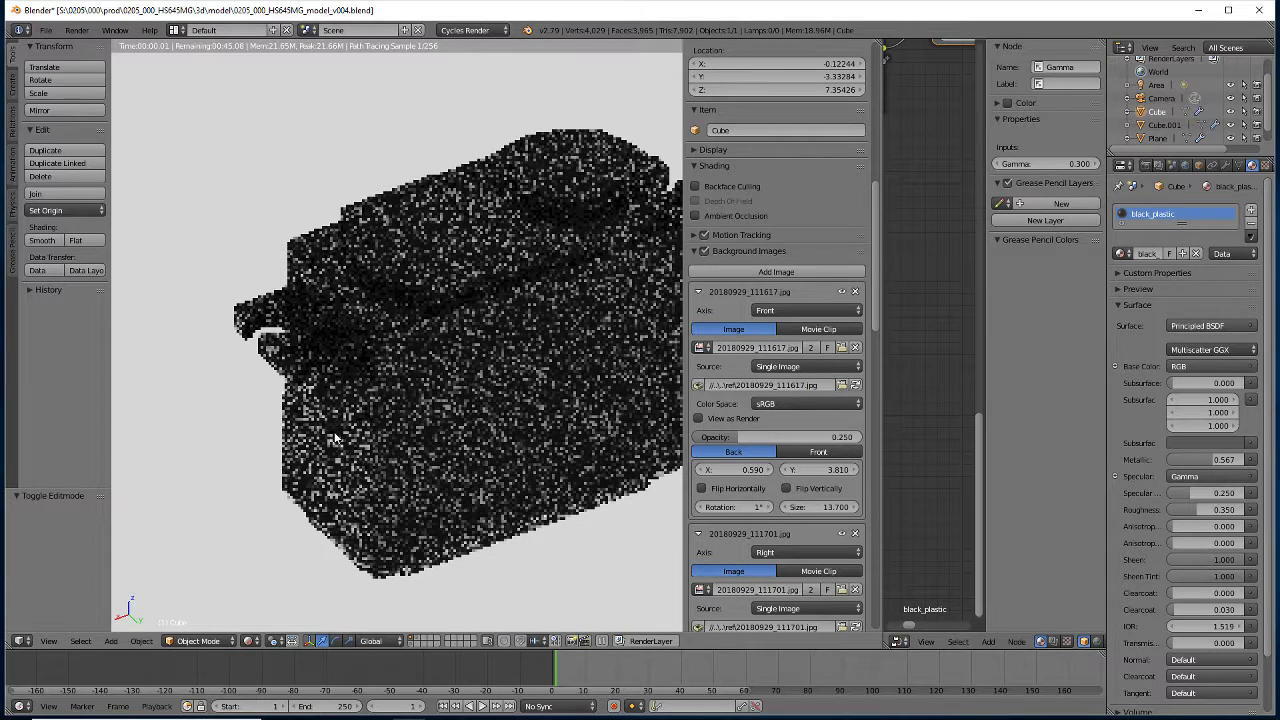
pyautogui.hotkey('shift', 'z')
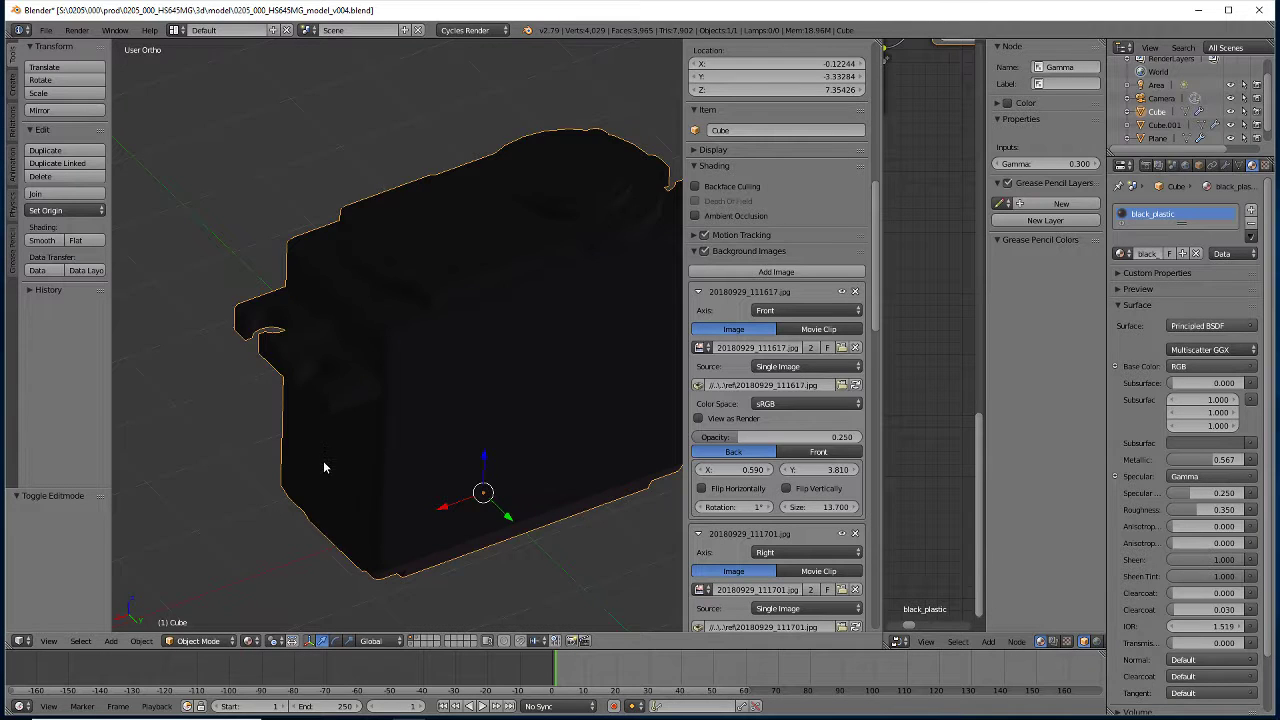
pyautogui.moveTo(323, 467)
pyautogui.mouseDown(button='middle')
pyautogui.moveTo(343, 449)
pyautogui.moveTo(271, 463)
pyautogui.moveTo(237, 523)
pyautogui.moveTo(278, 518)
pyautogui.mouseUp(button='middle')
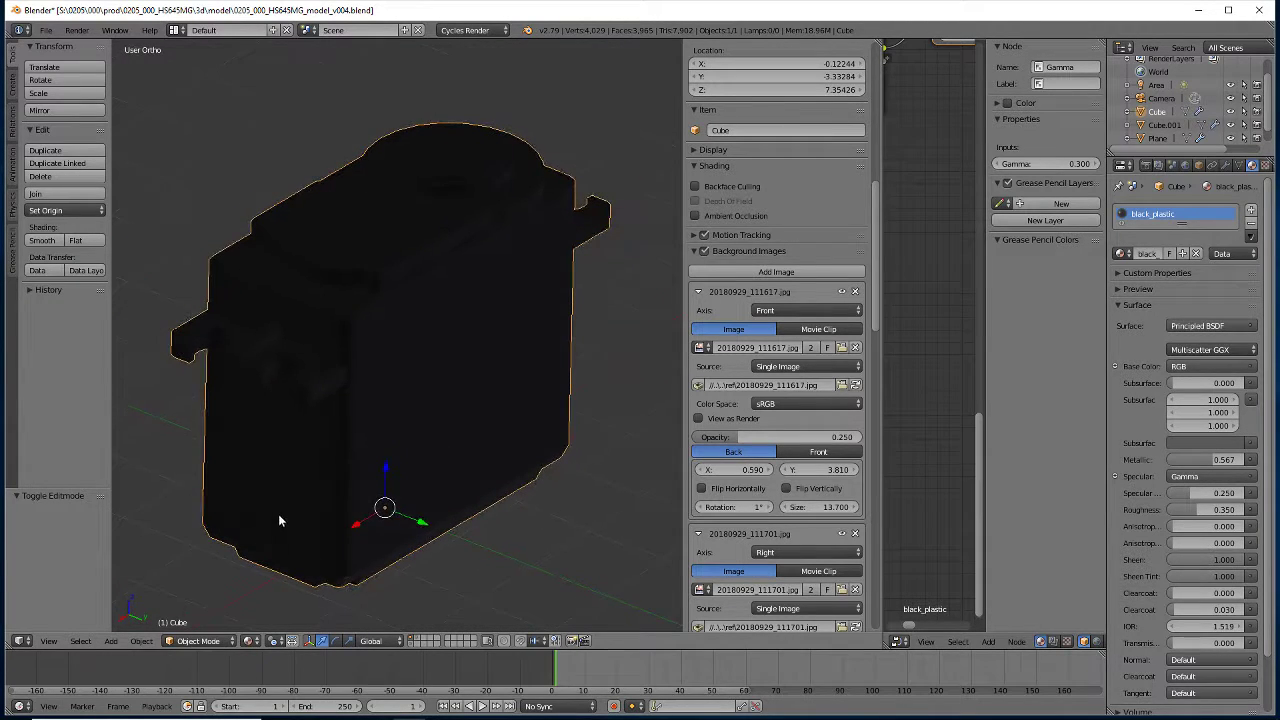
# Enable the second scene layer and select the black servo body, cancelling a move
pyautogui.keyDown('shift'); pyautogui.click(418, 642); pyautogui.keyUp('shift')
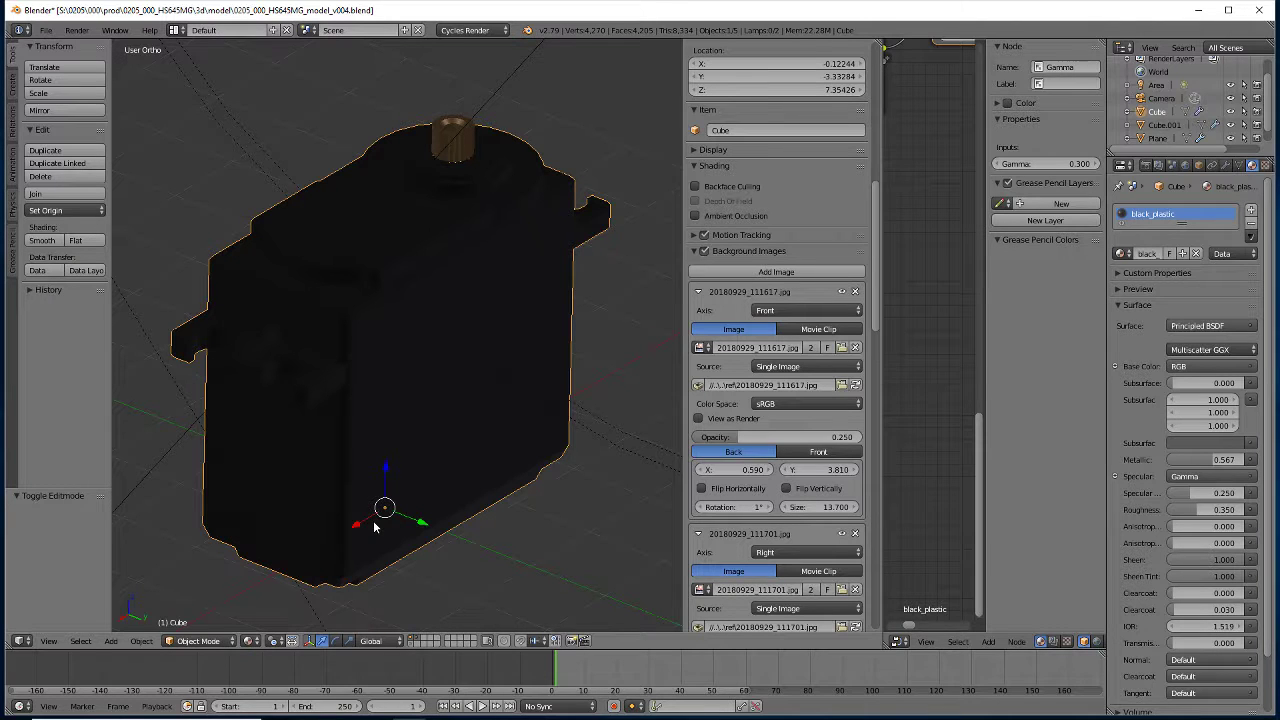
pyautogui.rightClick(453, 328)
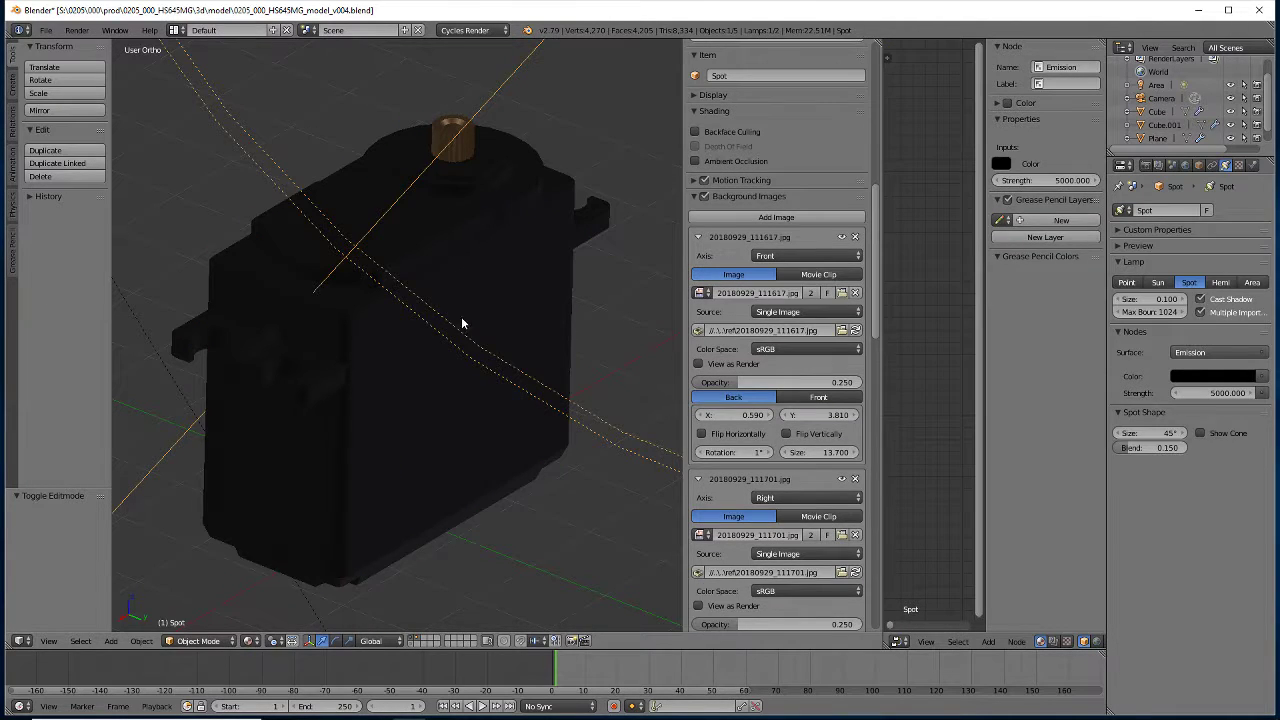
pyautogui.rightClick(390, 424)
pyautogui.press('g')
pyautogui.rightClick(470, 482)
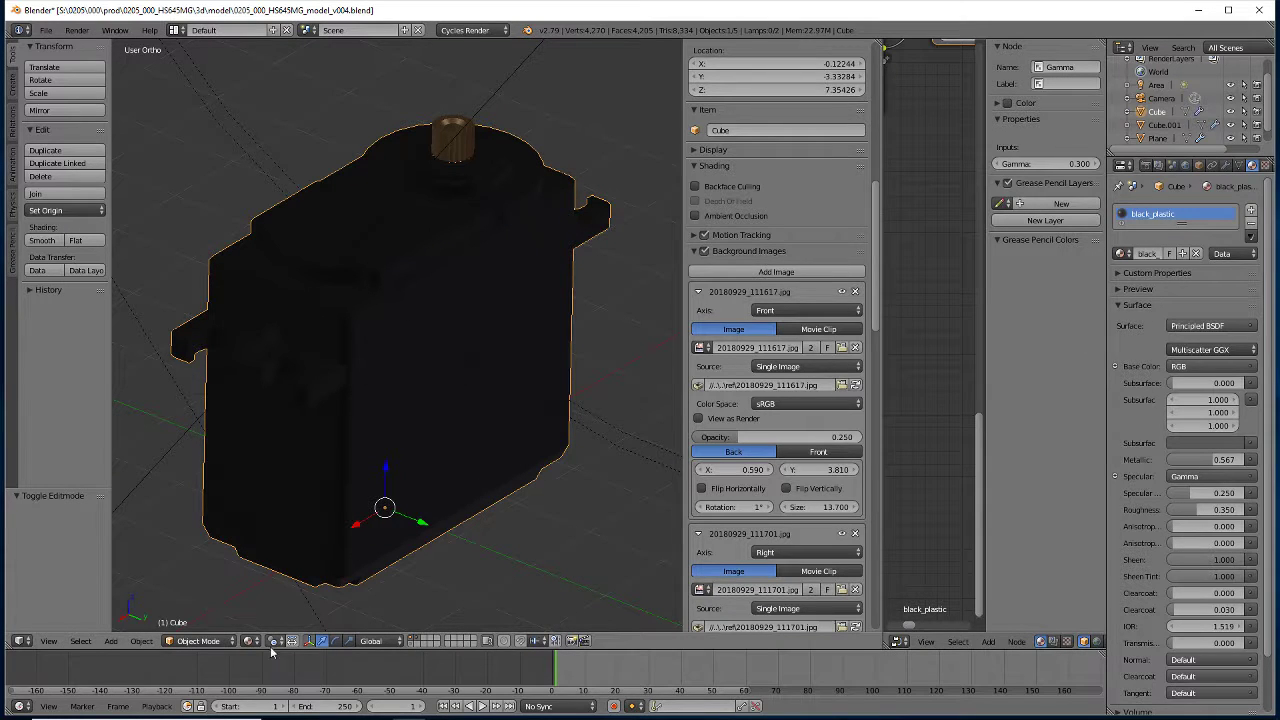
# Rename Cube to hs645mgServo in the Object properties name field
pyautogui.click(1198, 165)
pyautogui.click(1160, 211)
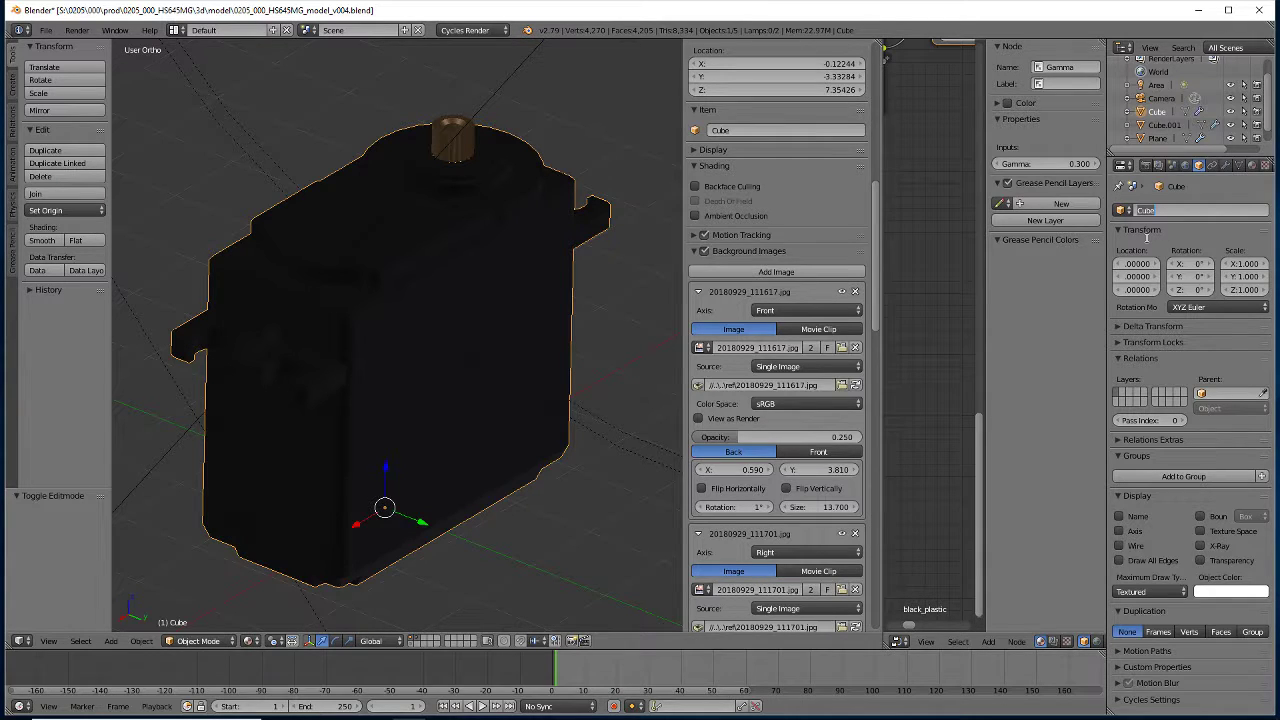
pyautogui.press('BackSpace')
pyautogui.write('MG')
pyautogui.press('BackSpace')
pyautogui.press('BackSpace')
pyautogui.write('mg')
pyautogui.write('se')
pyautogui.write('vo')
pyautogui.press('Return')
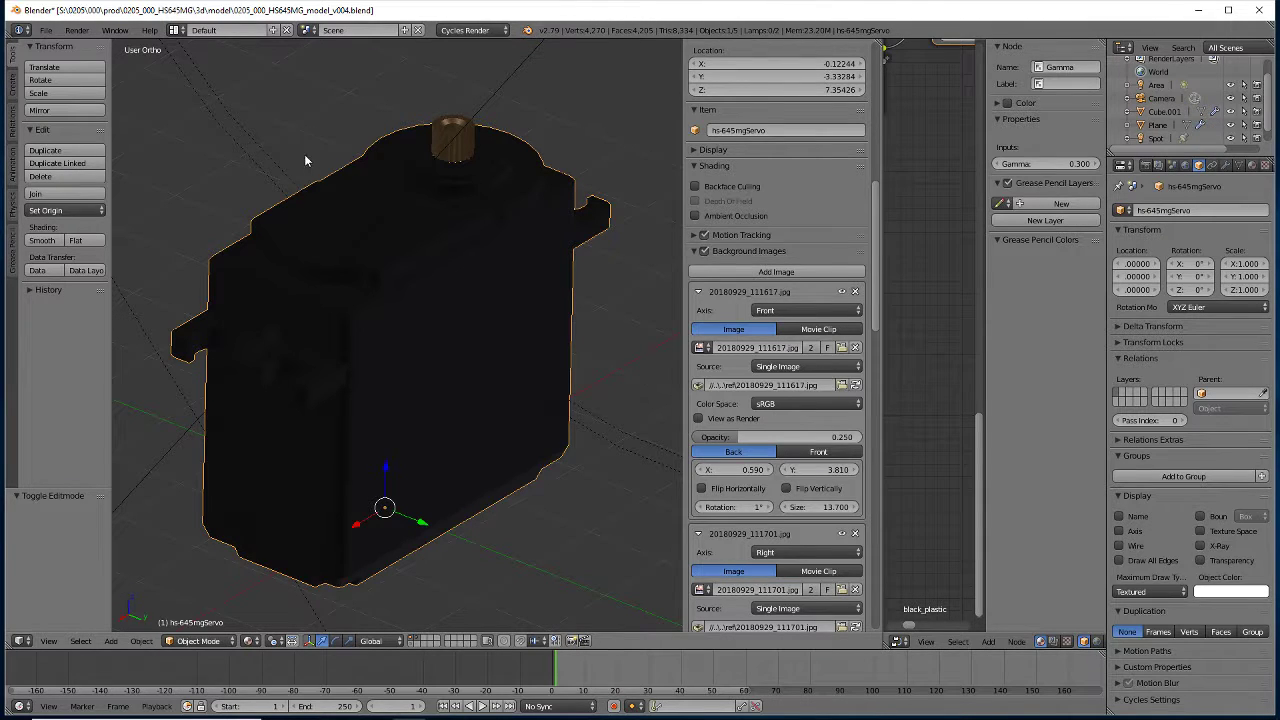
# Change the name's ending to Servo_body, making it hs645mgServo_body
pyautogui.click(1209, 209)
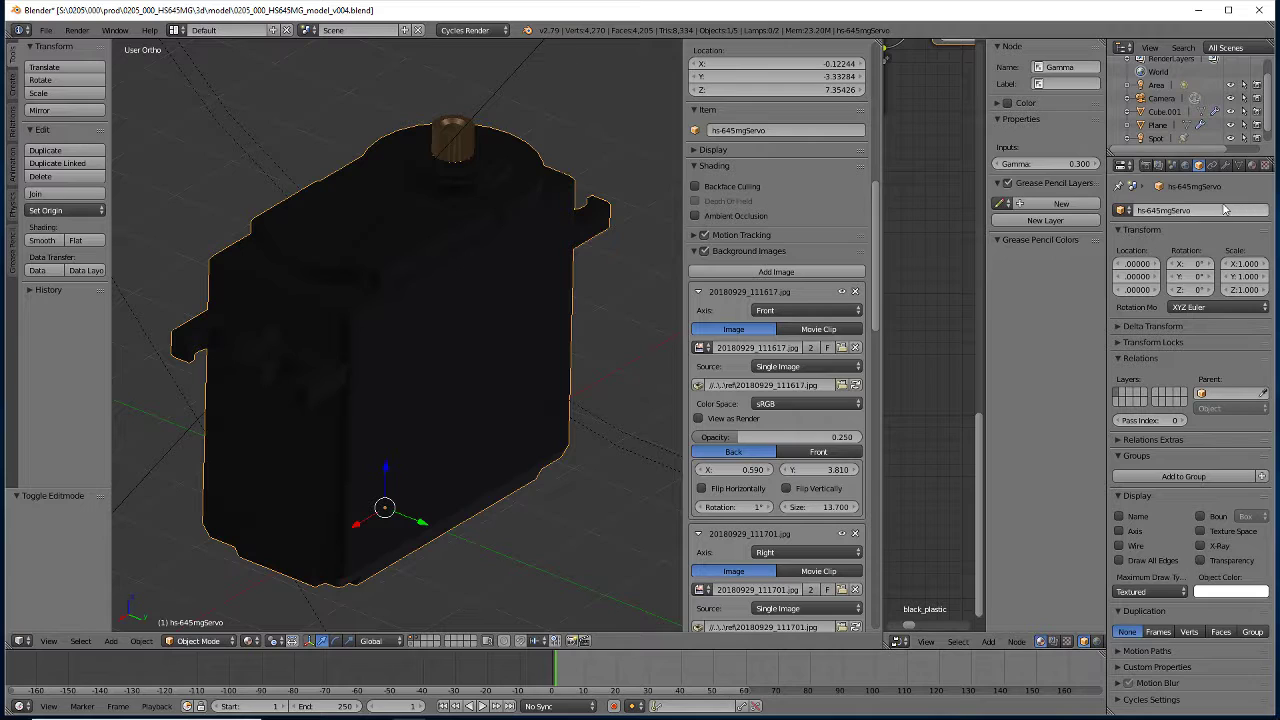
pyautogui.press('End')
pyautogui.press('BackSpace')
pyautogui.press('BackSpace')
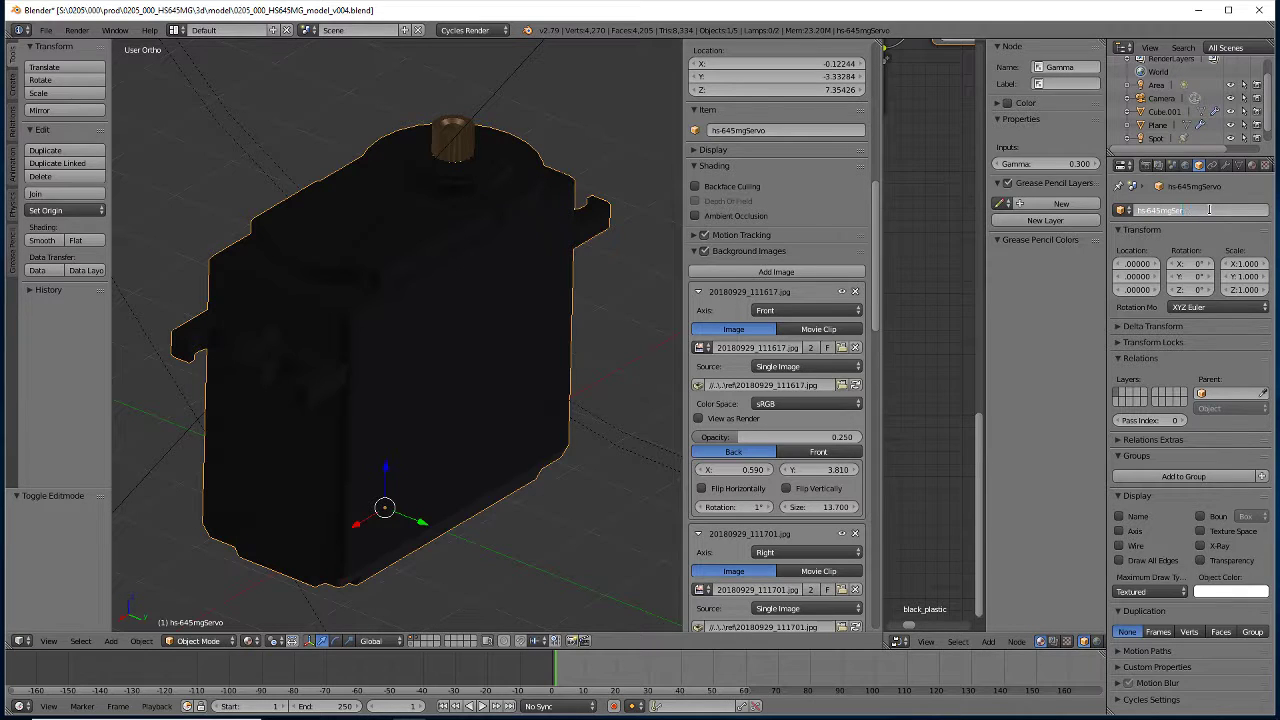
pyautogui.press('BackSpace')
pyautogui.press('BackSpace')
pyautogui.press('BackSpace')
pyautogui.write('Ser')
pyautogui.write('vo_bo')
pyautogui.write('dy')
pyautogui.press('Return')
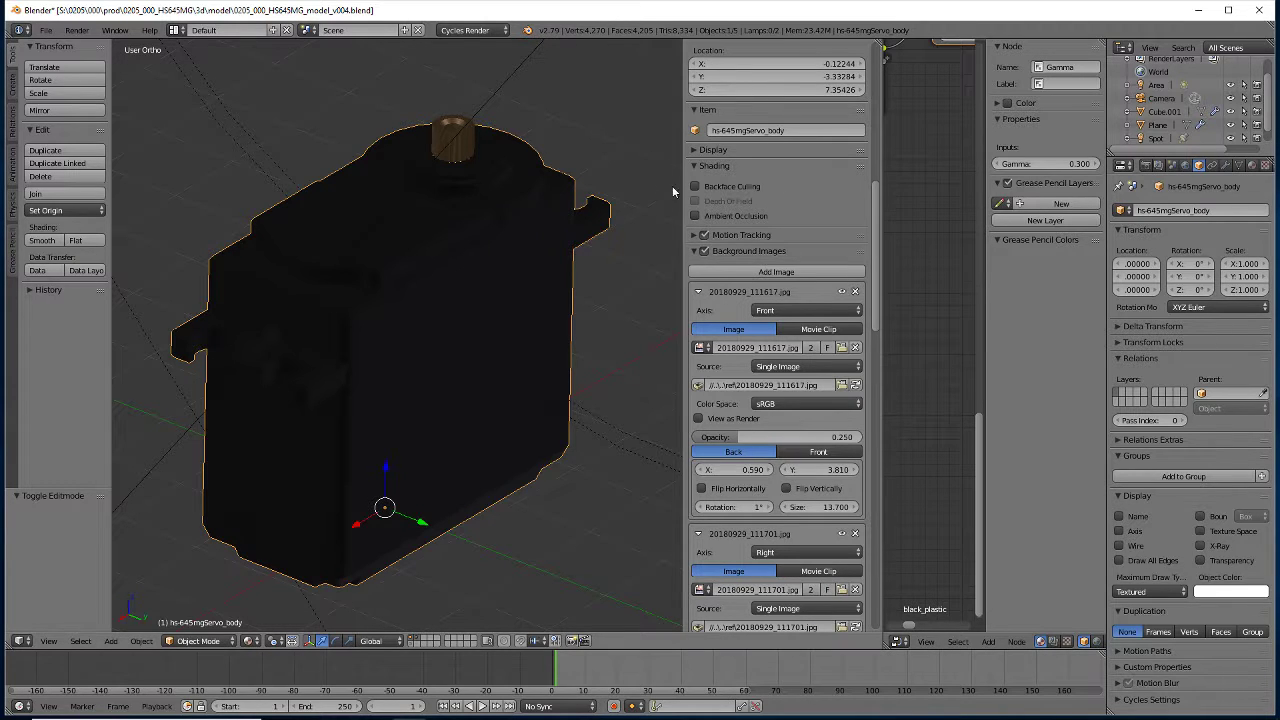
# Rename the gear cylinder on top to hs645mg_gear
pyautogui.rightClick(458, 140)
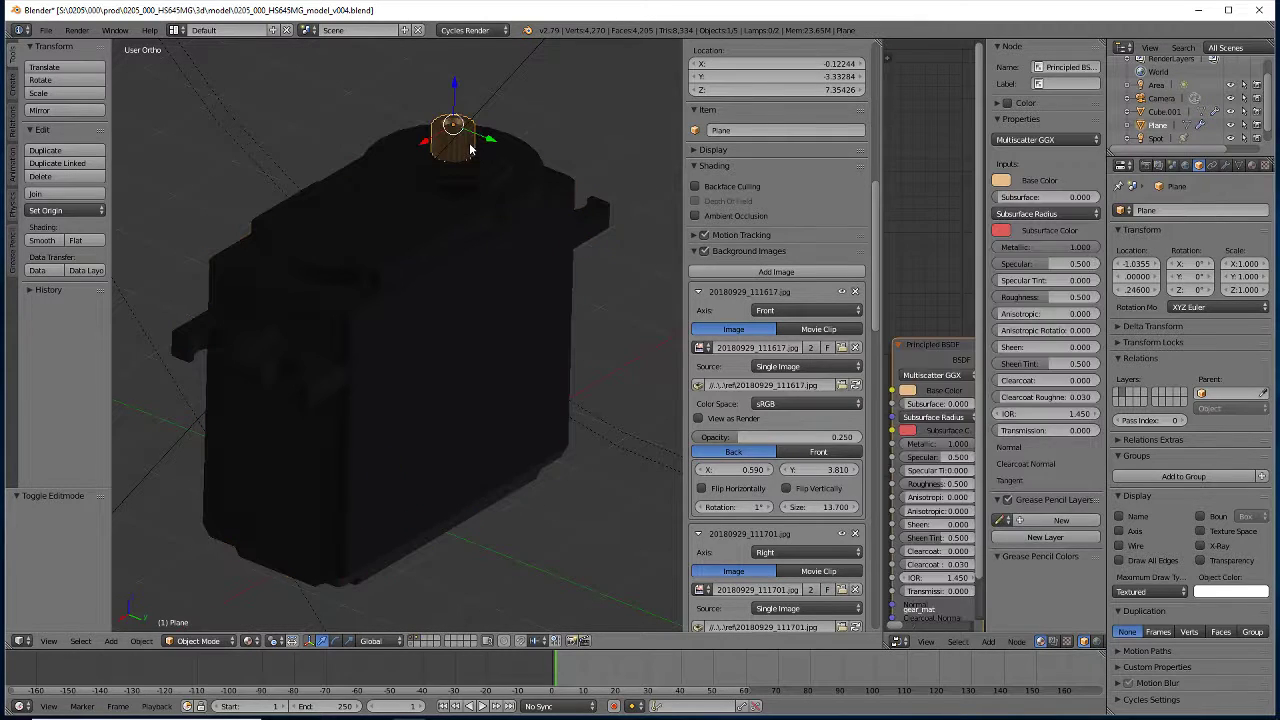
pyautogui.click(1175, 208)
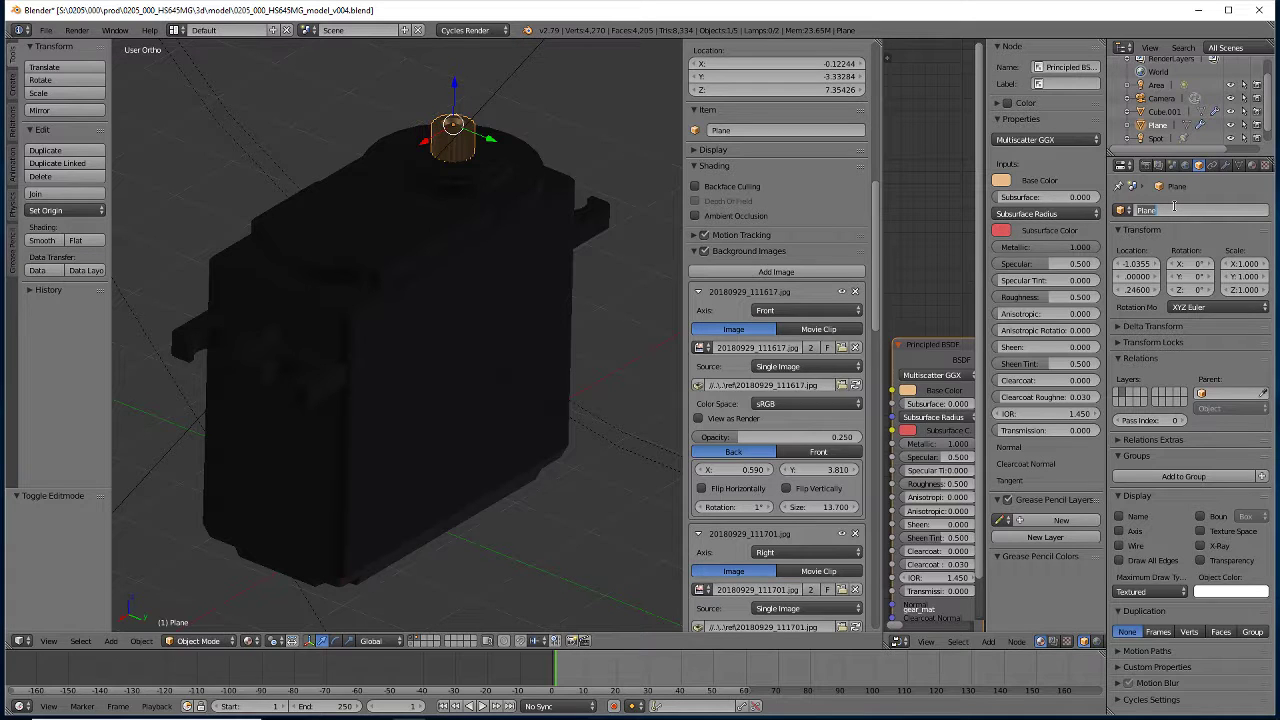
pyautogui.write('hs645mg')
pyautogui.write('_gear')
pyautogui.press('Return')
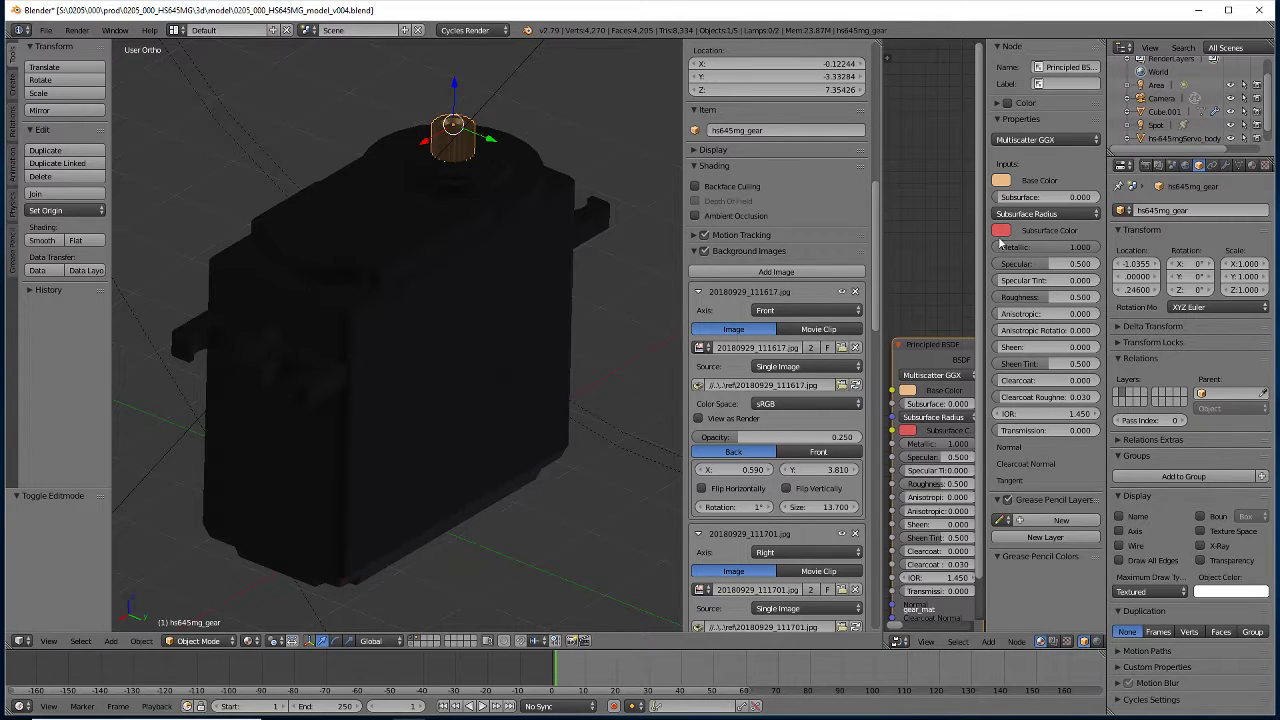
# Remove the hyphen from the servo body's name, leaving hs645mgServo_body
pyautogui.rightClick(457, 286)
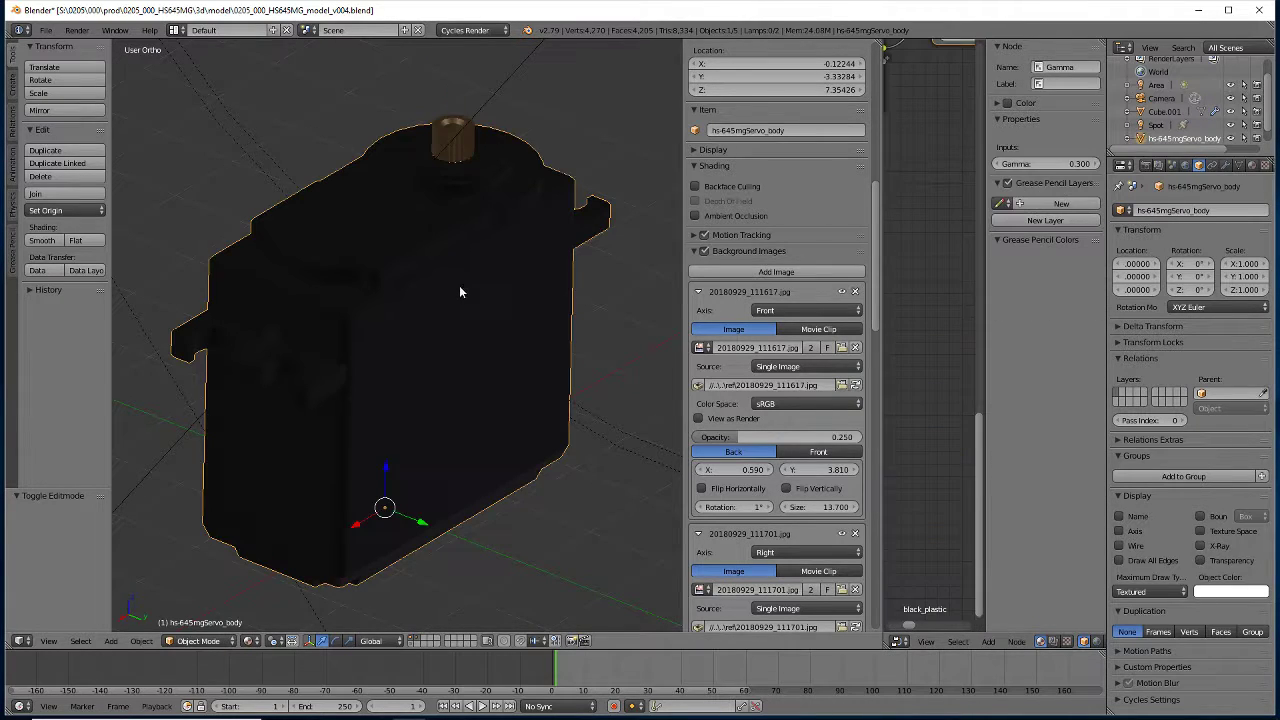
pyautogui.click(1124, 210)
pyautogui.doubleClick(1137, 210)
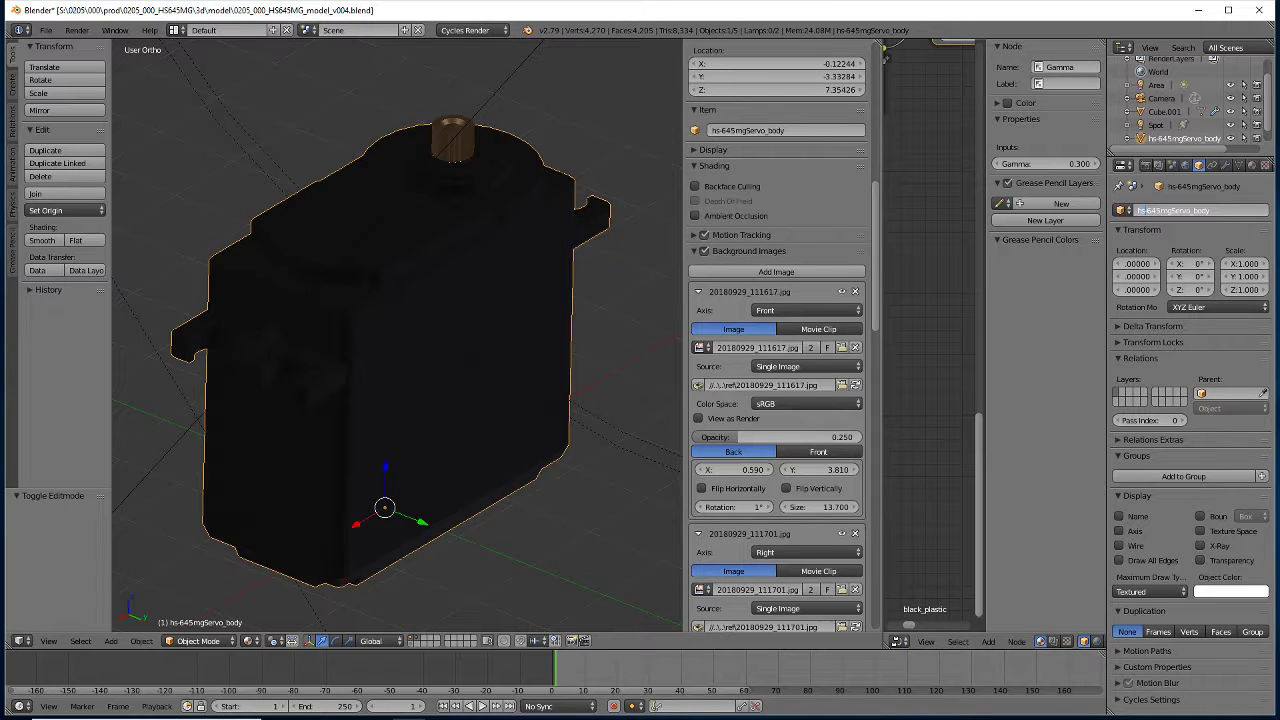
pyautogui.press('BackSpace')
pyautogui.press('Return')
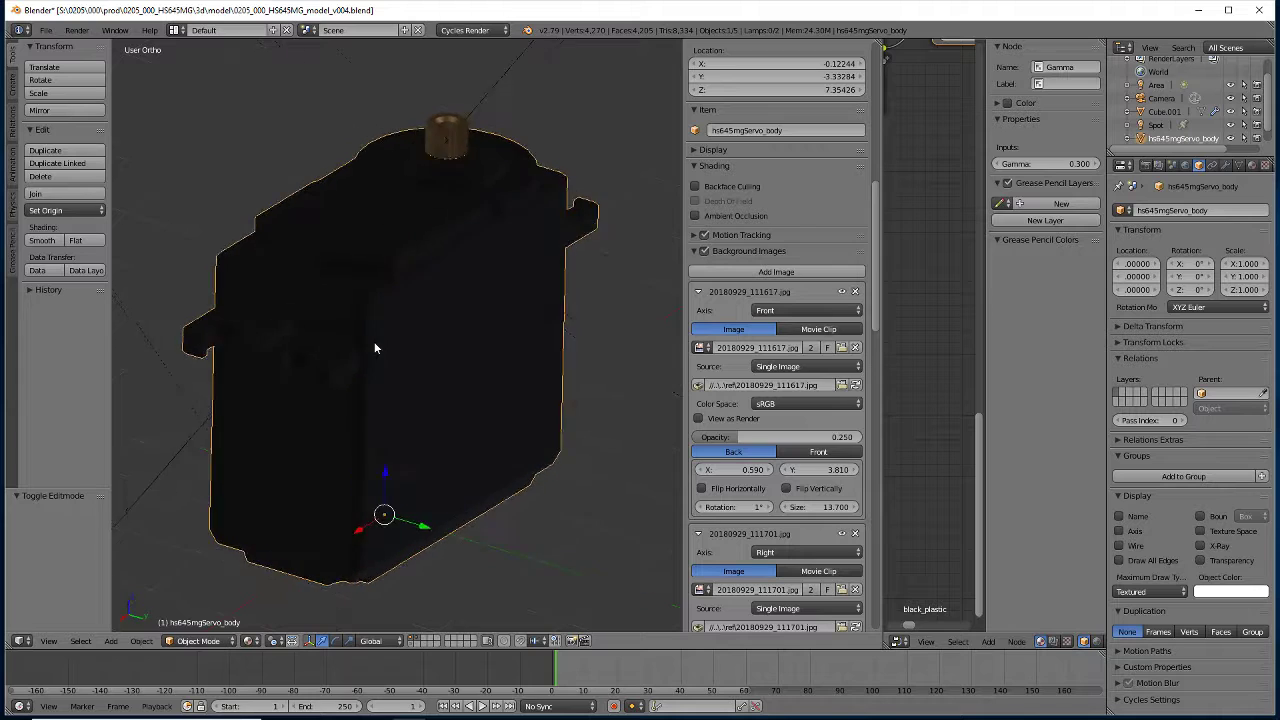
# Orbit and zoom around the servo, then set viewport shading to Solid
pyautogui.moveTo(374, 346)
pyautogui.mouseDown(button='middle')
pyautogui.moveTo(214, 352)
pyautogui.moveTo(349, 360)
pyautogui.mouseUp(button='middle')
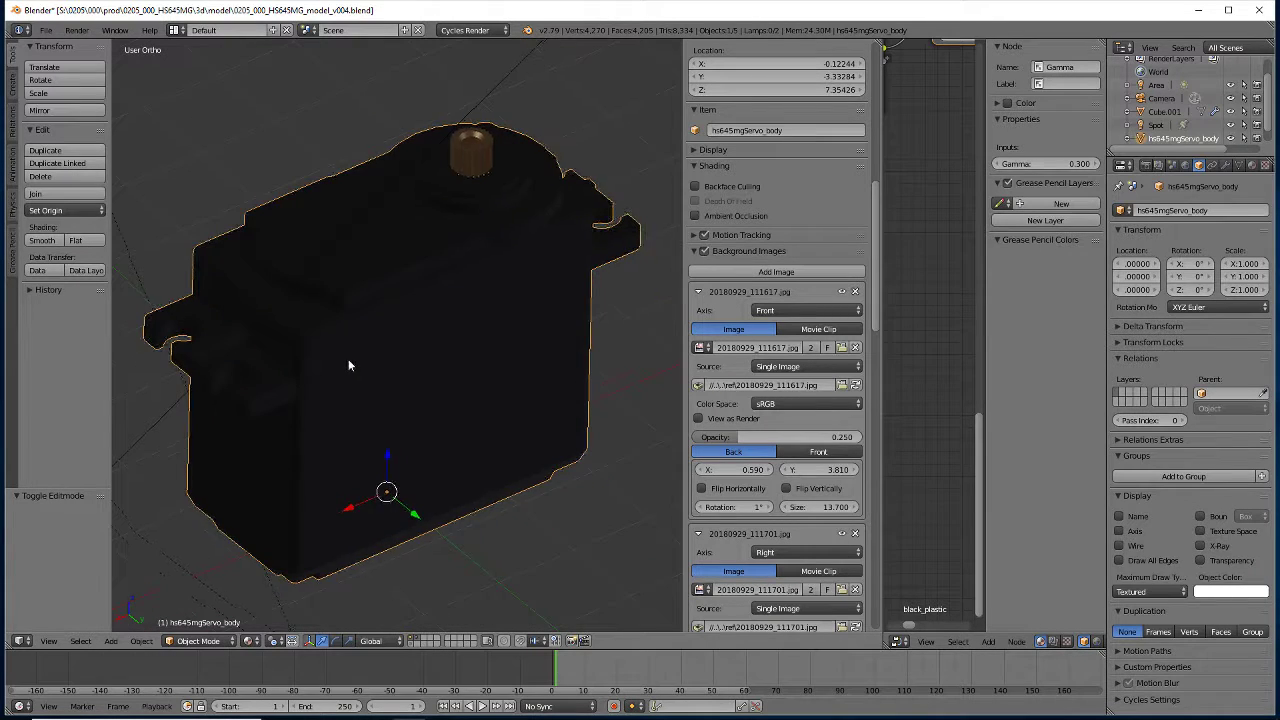
pyautogui.scroll(-6, 350, 358)
pyautogui.scroll(-3, 352, 364)
pyautogui.scroll(5, 352, 364)
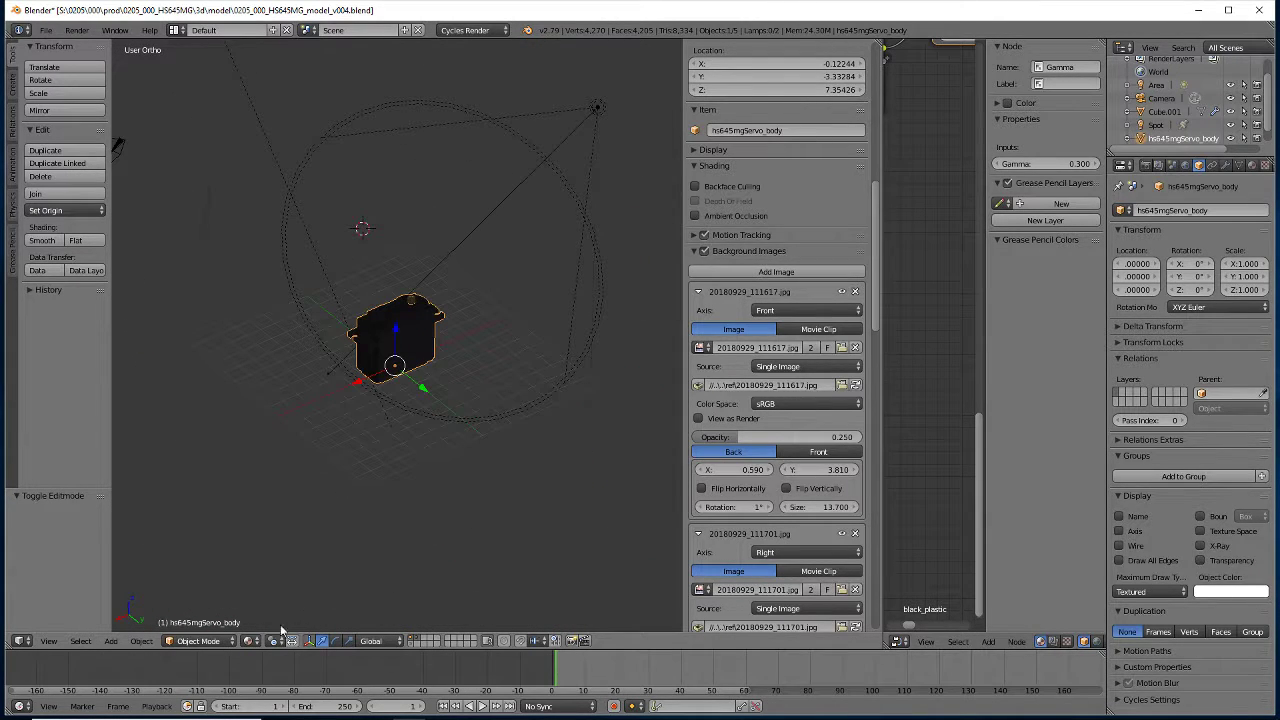
pyautogui.click(252, 641)
pyautogui.click(279, 597)
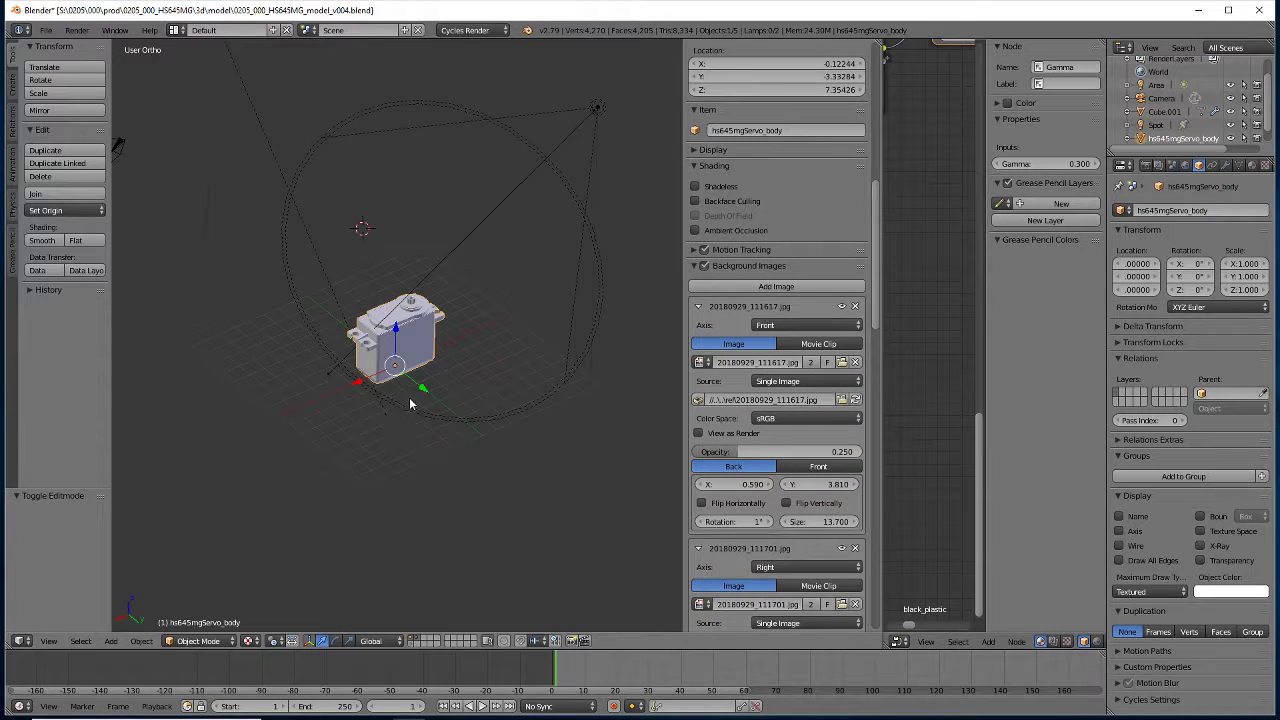
# Orbit to a front-side view and switch to Material Preview shading
pyautogui.scroll(6, 414, 400)
pyautogui.scroll(-3, 401, 417)
pyautogui.moveTo(400, 418)
pyautogui.mouseDown(button='middle')
pyautogui.moveTo(403, 449)
pyautogui.moveTo(546, 438)
pyautogui.mouseUp(button='middle')
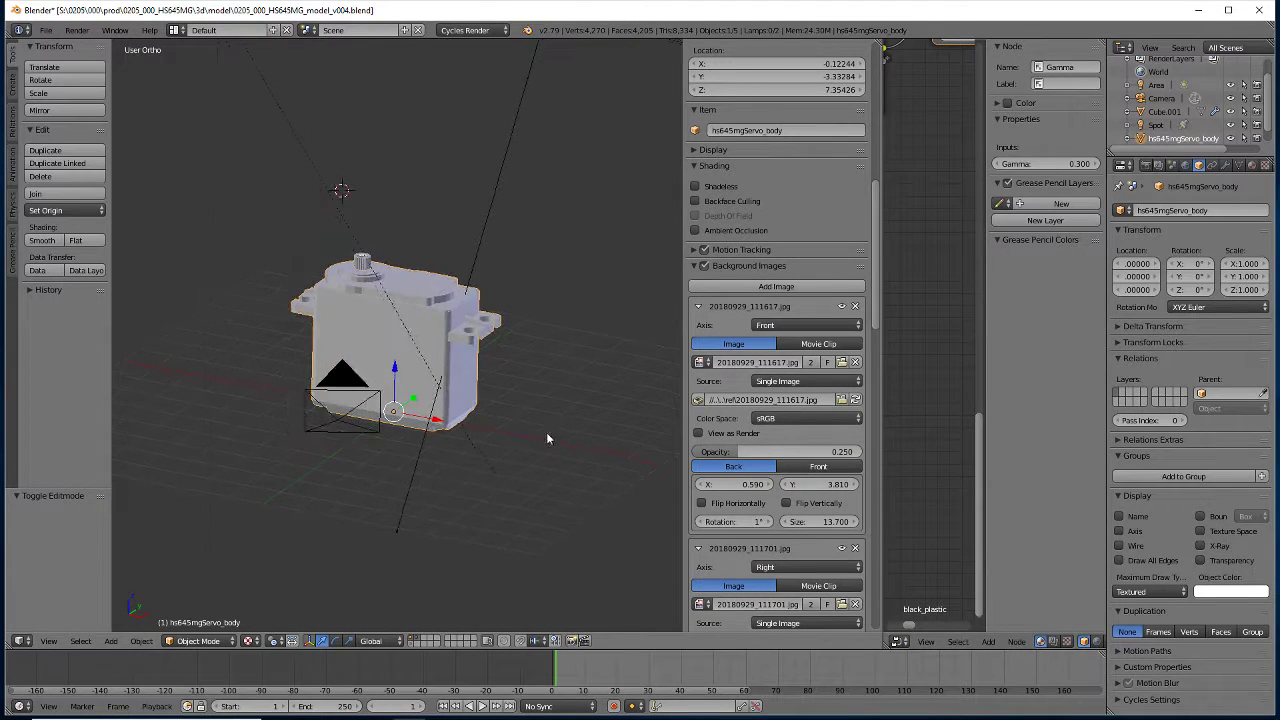
pyautogui.click(252, 641)
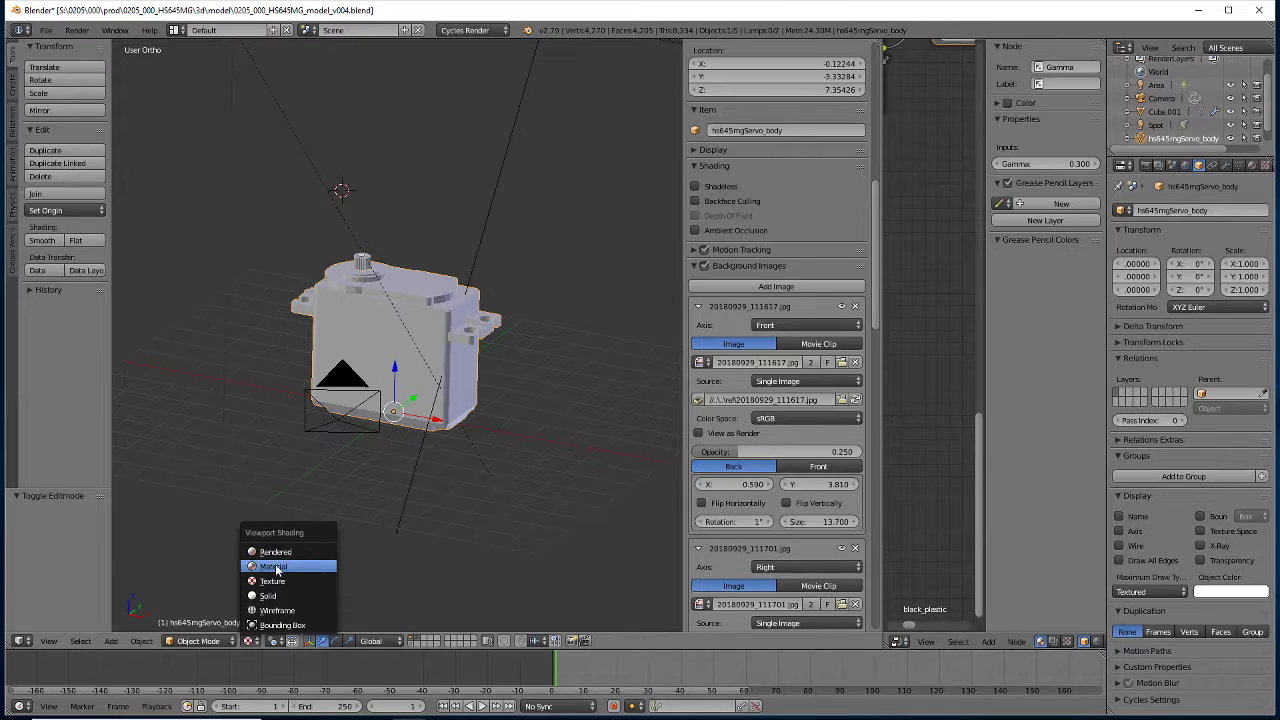
pyautogui.click(270, 553)
# Zoom in and switch the viewport to Rendered shading
pyautogui.scroll(2, 365, 428)
pyautogui.scroll(2, 366, 429)
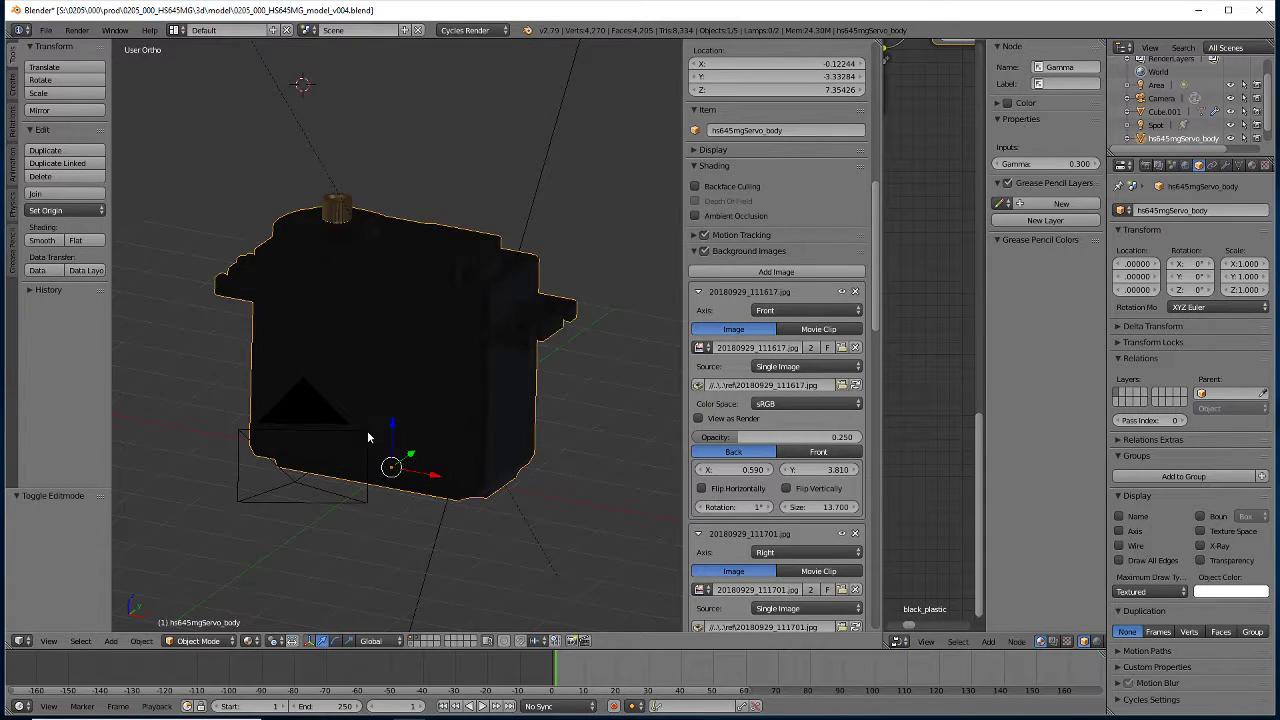
pyautogui.click(252, 641)
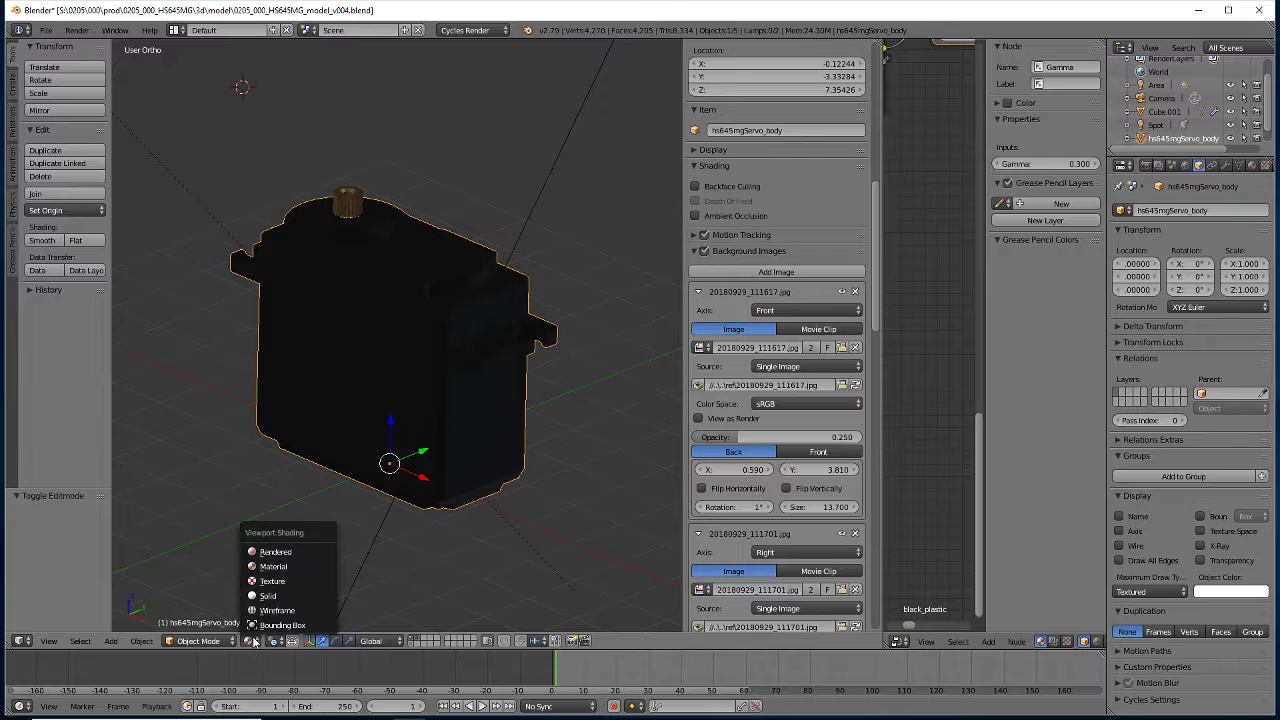
pyautogui.click(284, 553)
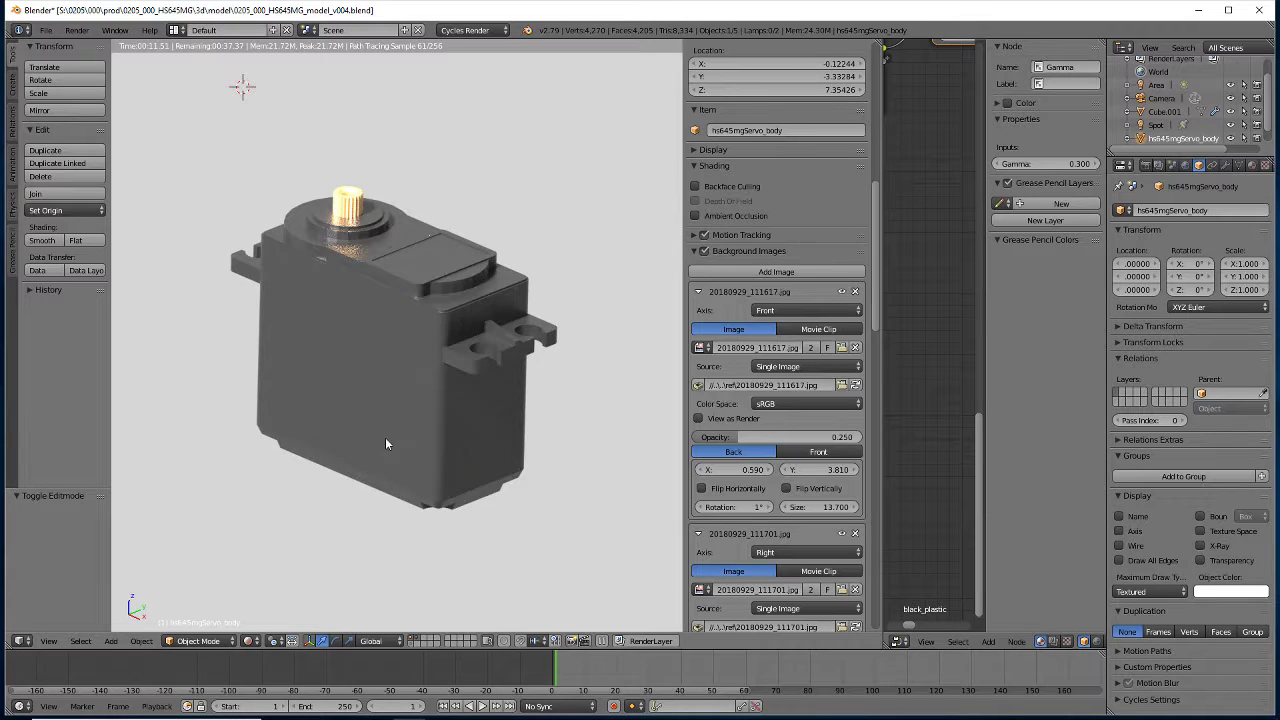
# Orbit the live rendered view of the servo slightly
pyautogui.moveTo(385, 440); pyautogui.dragTo(414, 453, button='middle')
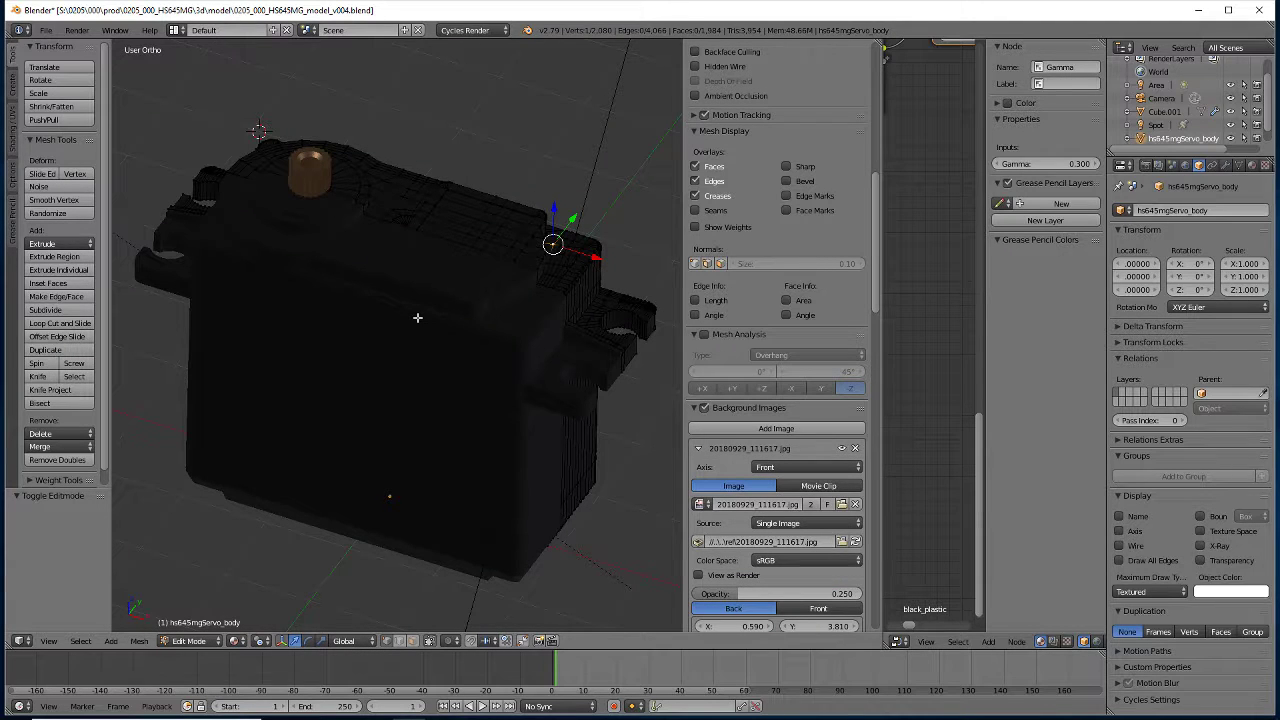
pyautogui.moveTo(417, 317); pyautogui.dragTo(349, 332, button='middle')
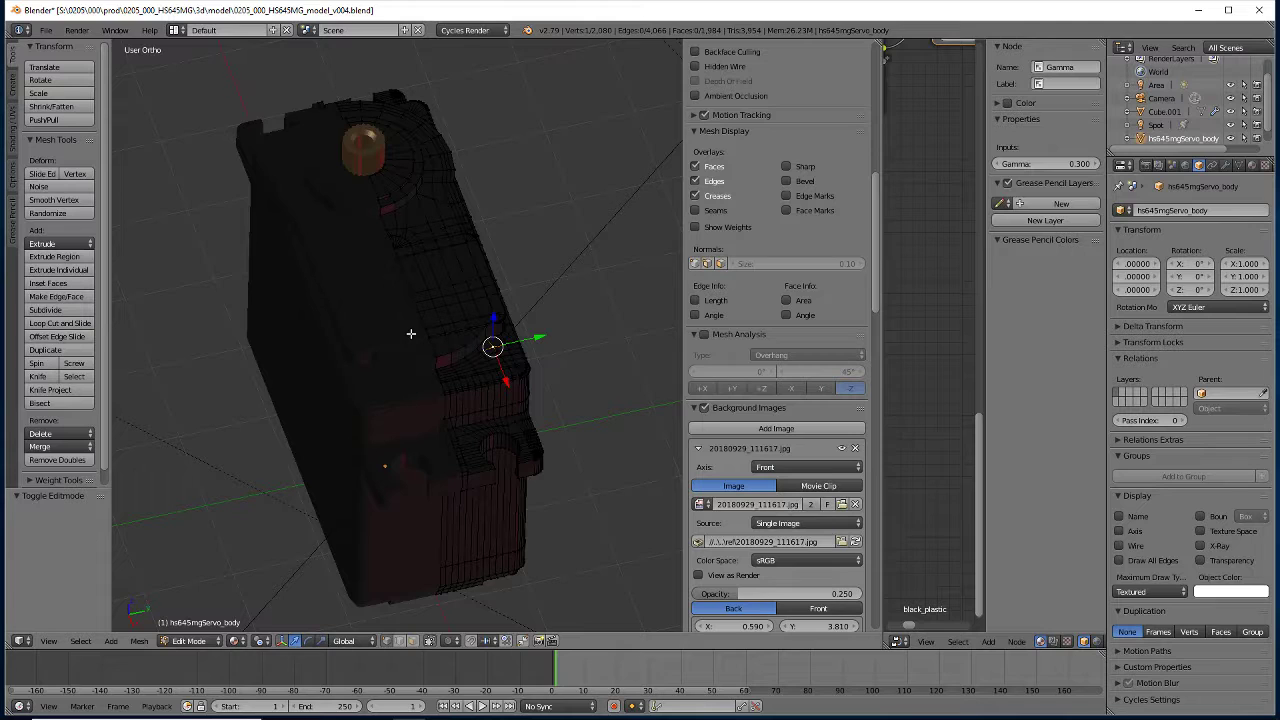
pyautogui.press('Tab')
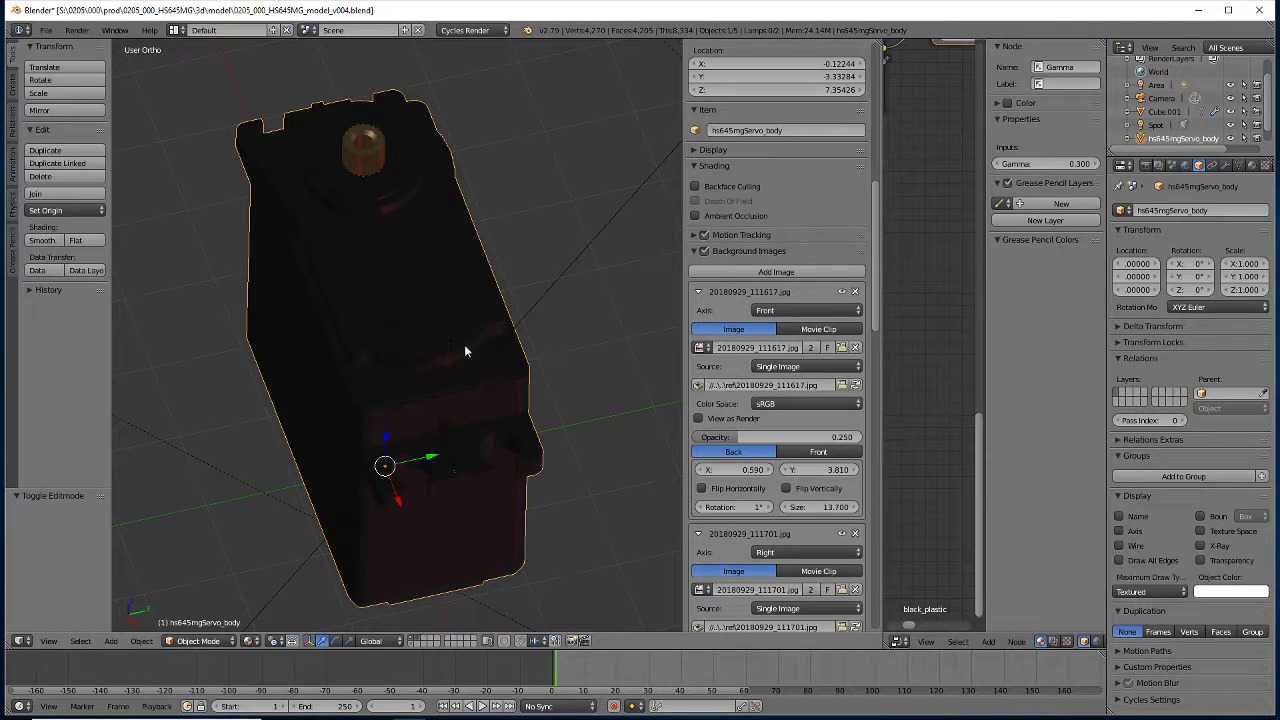
pyautogui.moveTo(464, 344); pyautogui.dragTo(376, 364, button='middle')
pyautogui.scroll(2, 396, 352)
pyautogui.scroll(3, 415, 358)
pyautogui.scroll(-3, 376, 366)
pyautogui.press('Tab')
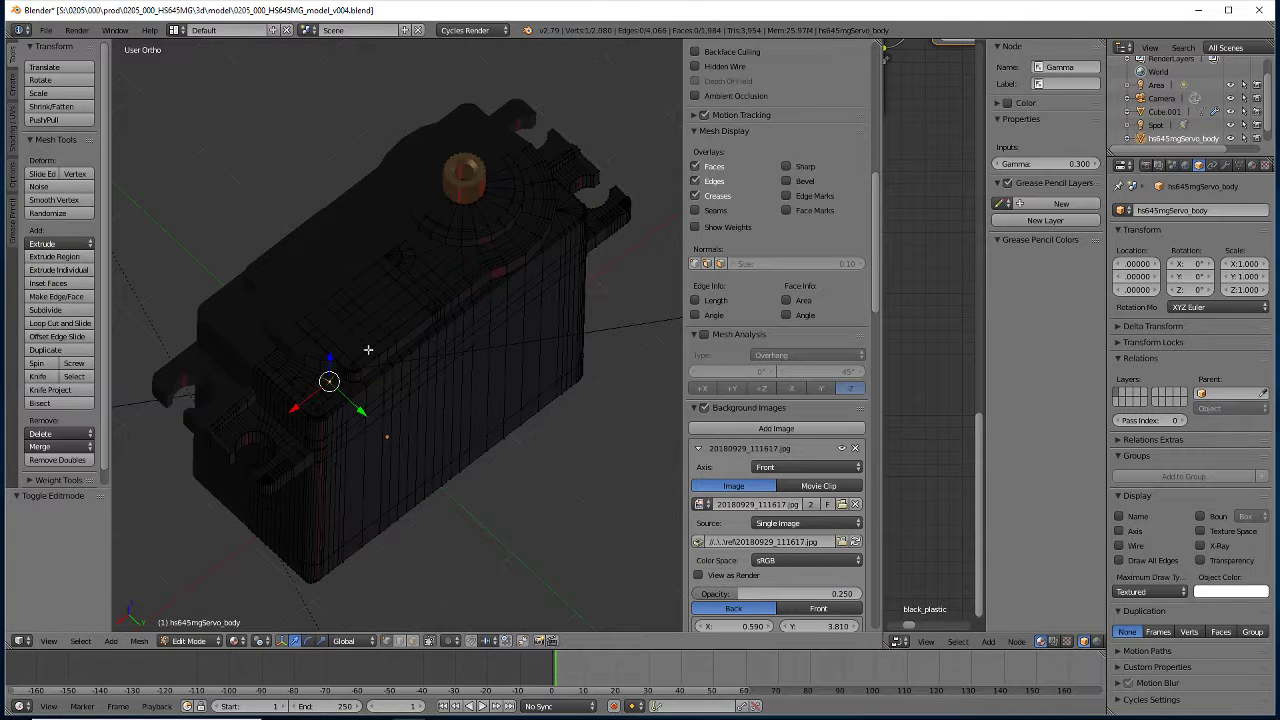
pyautogui.press('Tab')
pyautogui.press('Tab')
pyautogui.click(236, 640)
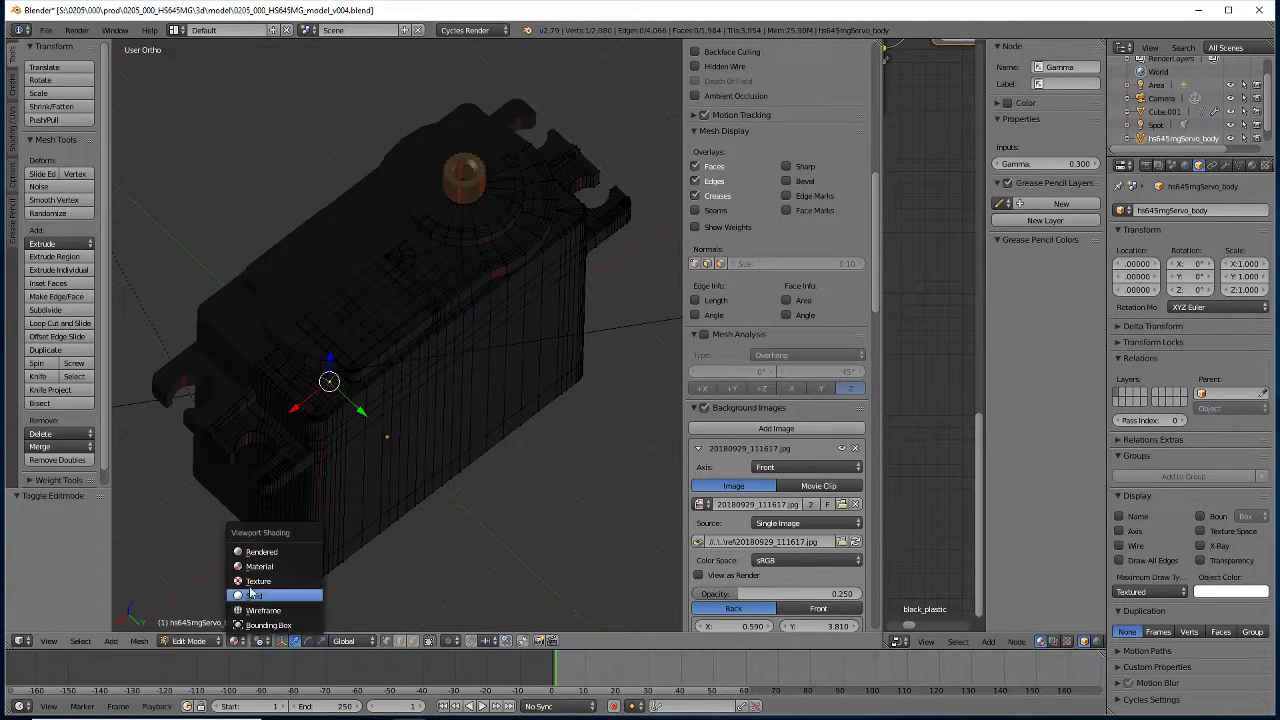
# Switch the viewport to solid shading and zoom in toward the servo's top corner
pyautogui.click(262, 594)
pyautogui.scroll(3, 319, 441)
pyautogui.moveTo(369, 407); pyautogui.dragTo(380, 400, button='middle')
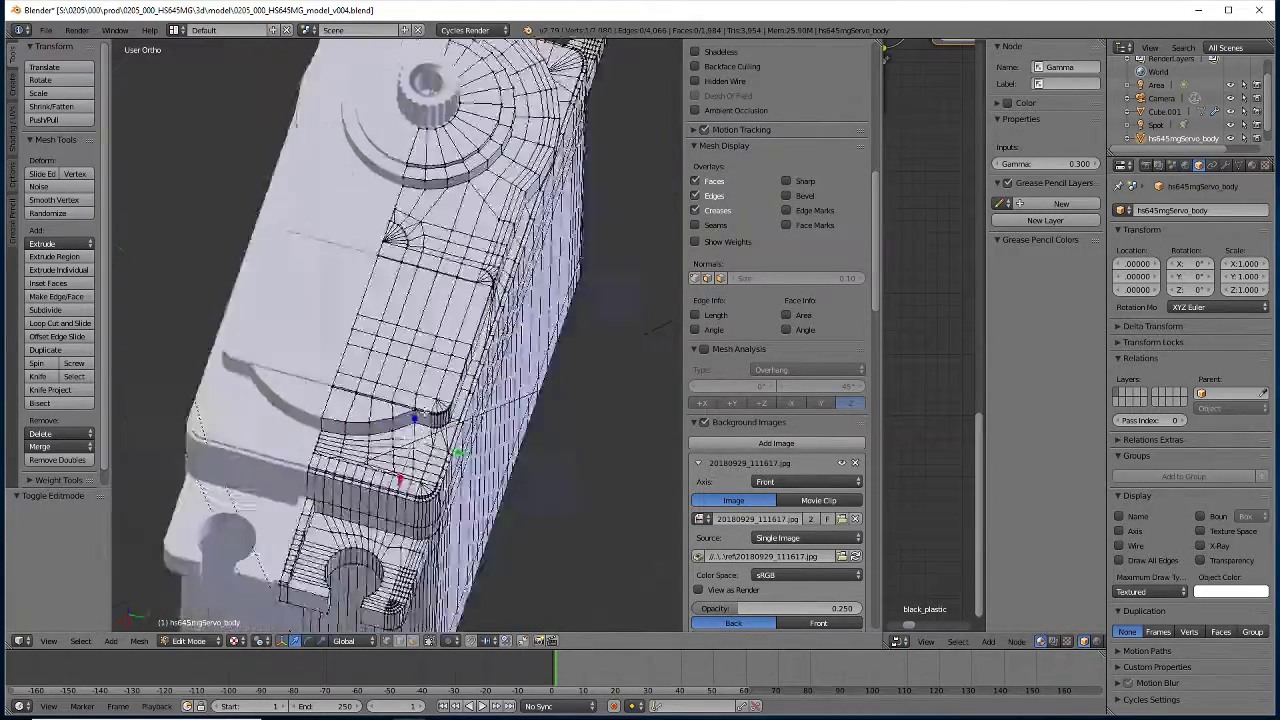
pyautogui.scroll(4, 383, 397)
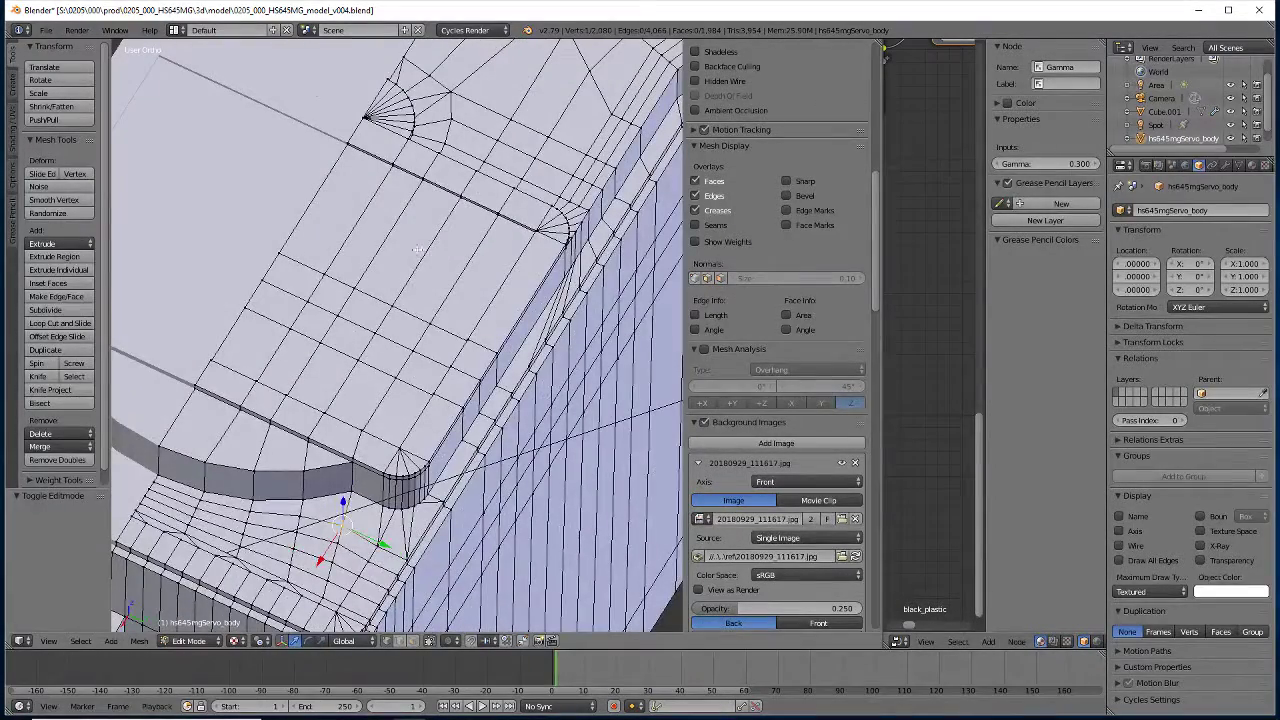
# Select vertices around the top face's border loop, orbiting to reach each side
pyautogui.rightClick(363, 155)
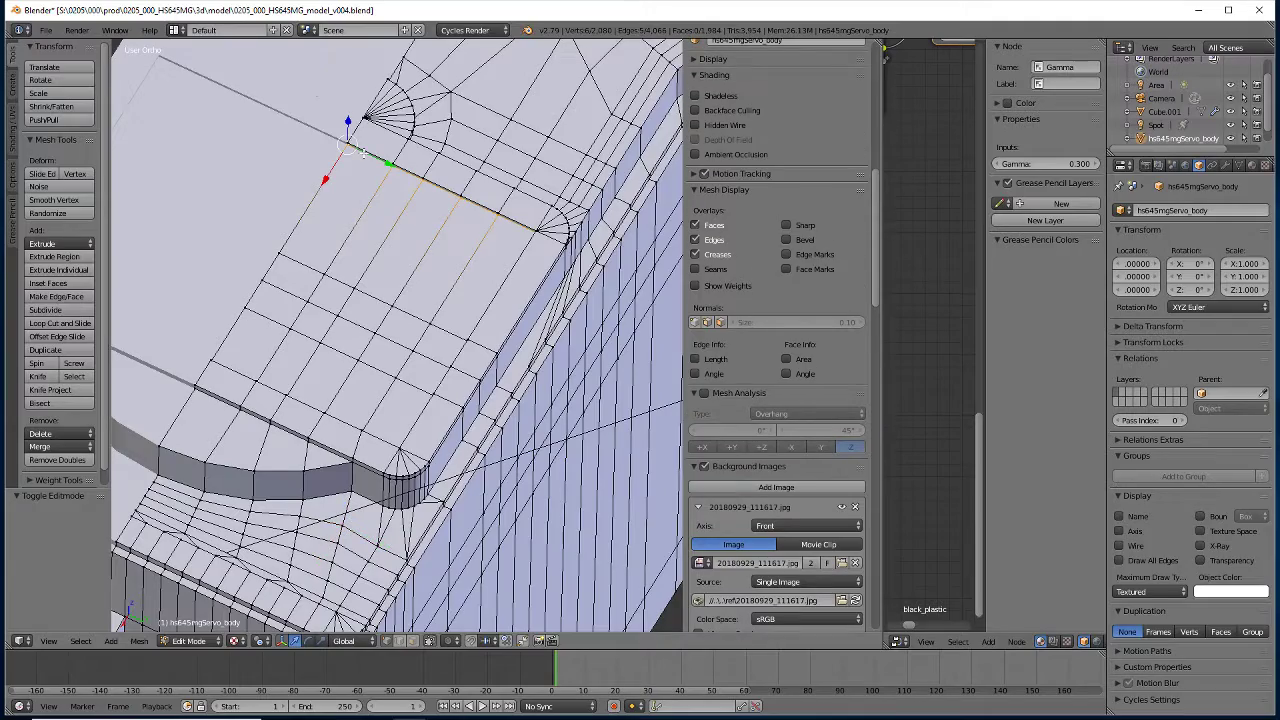
pyautogui.moveTo(416, 344); pyautogui.dragTo(497, 341, button='middle')
pyautogui.scroll(-3, 484, 202)
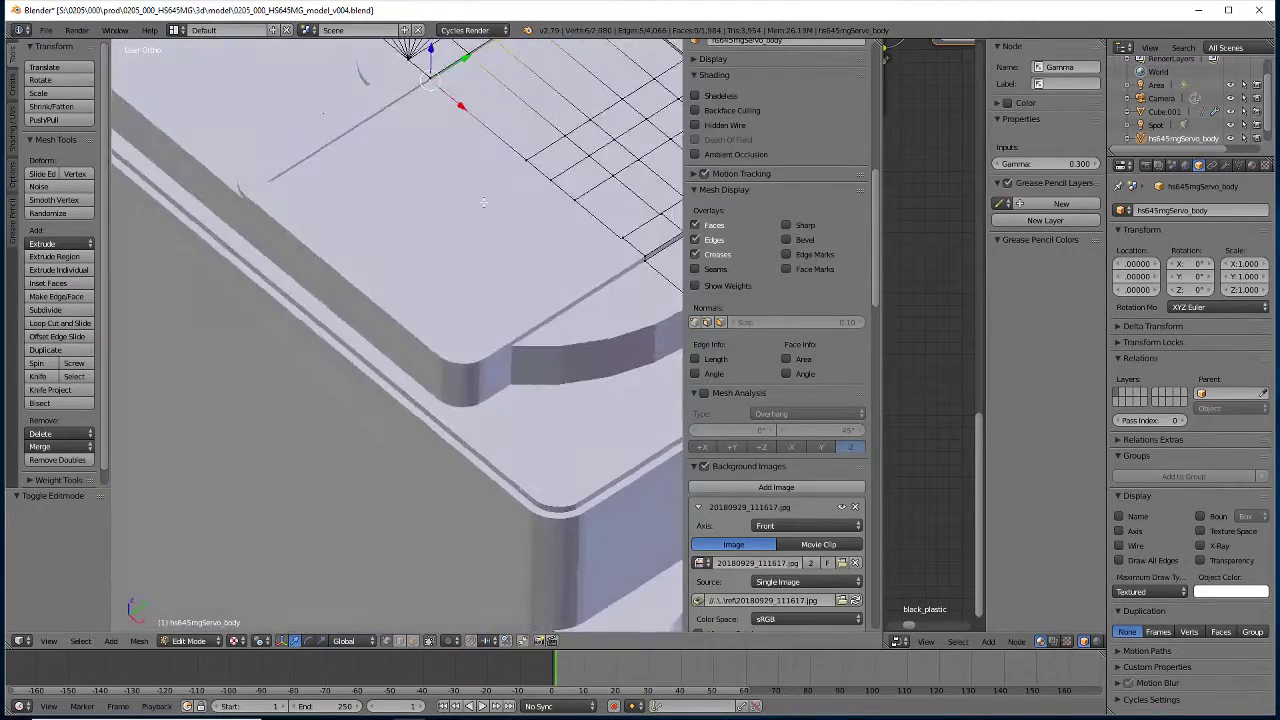
pyautogui.scroll(2, 466, 205)
pyautogui.keyDown('shift'); pyautogui.scroll(1, 498, 146); pyautogui.keyUp('shift')
pyautogui.keyDown('ctrl'); pyautogui.rightClick(496, 177); pyautogui.keyUp('ctrl')
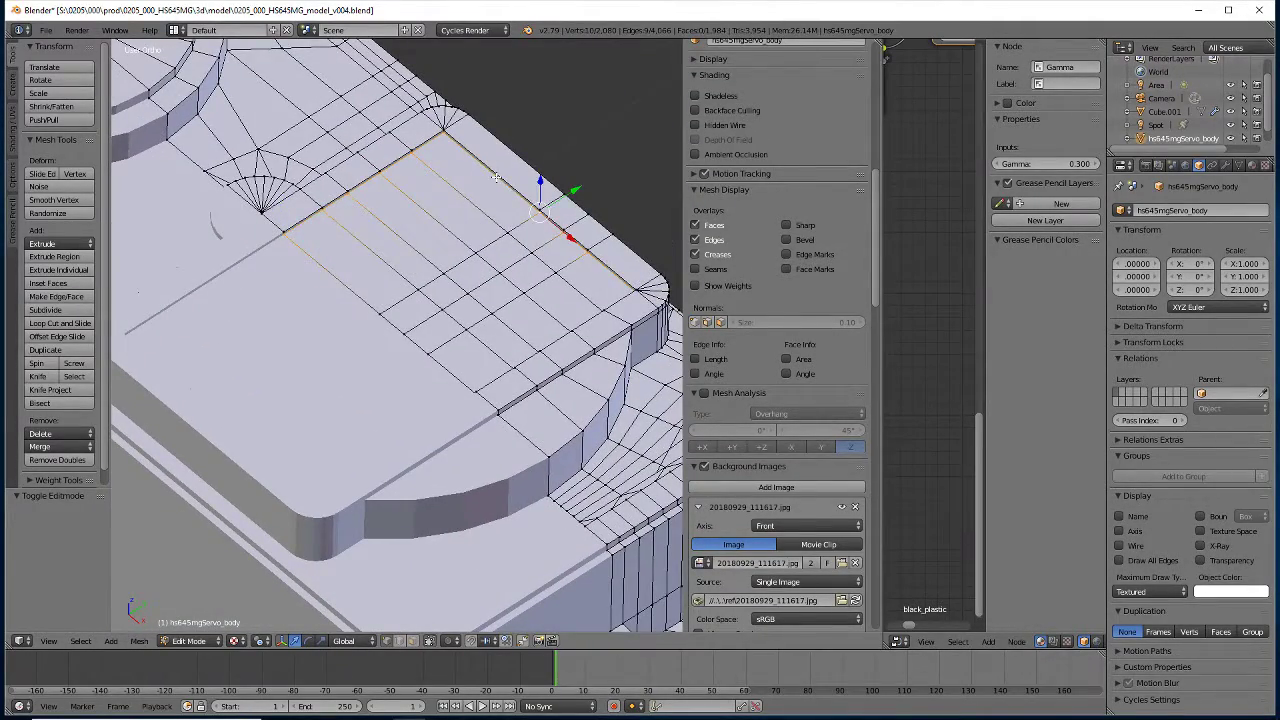
pyautogui.moveTo(418, 314)
pyautogui.mouseDown(button='middle')
pyautogui.moveTo(543, 199)
pyautogui.moveTo(401, 346)
pyautogui.mouseUp(button='middle')
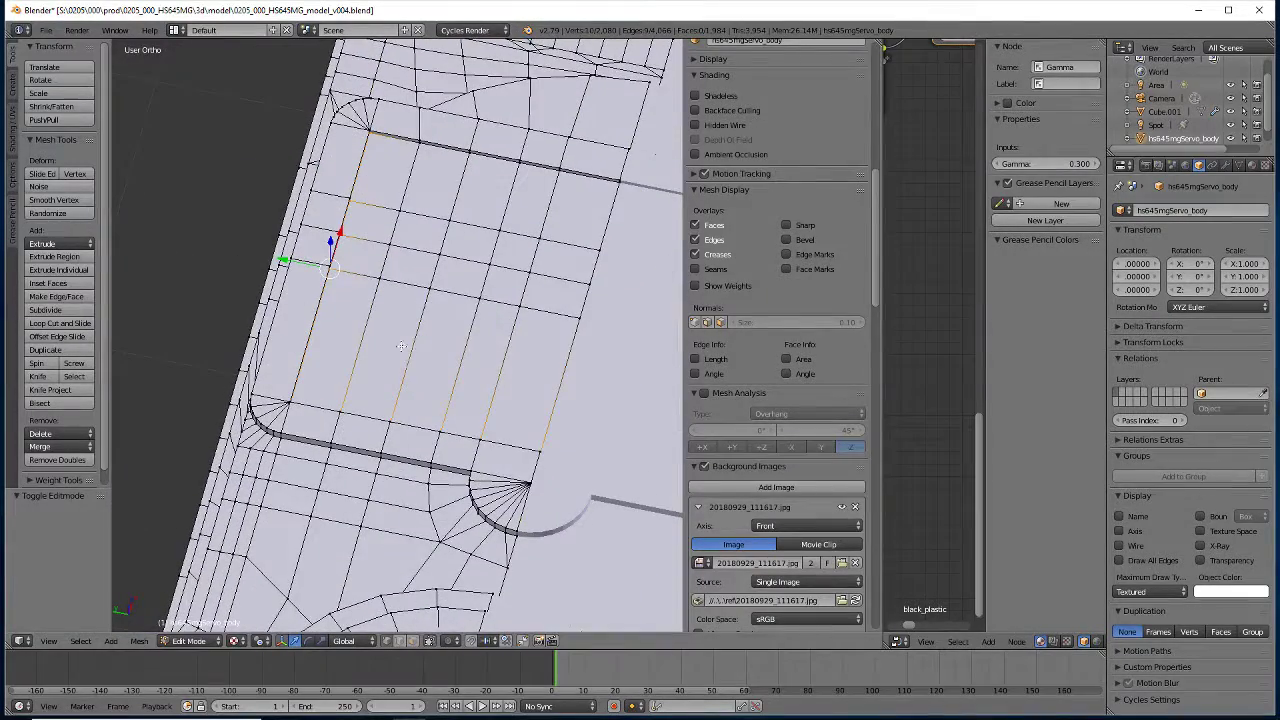
pyautogui.keyDown('ctrl'); pyautogui.rightClick(499, 158); pyautogui.keyUp('ctrl')
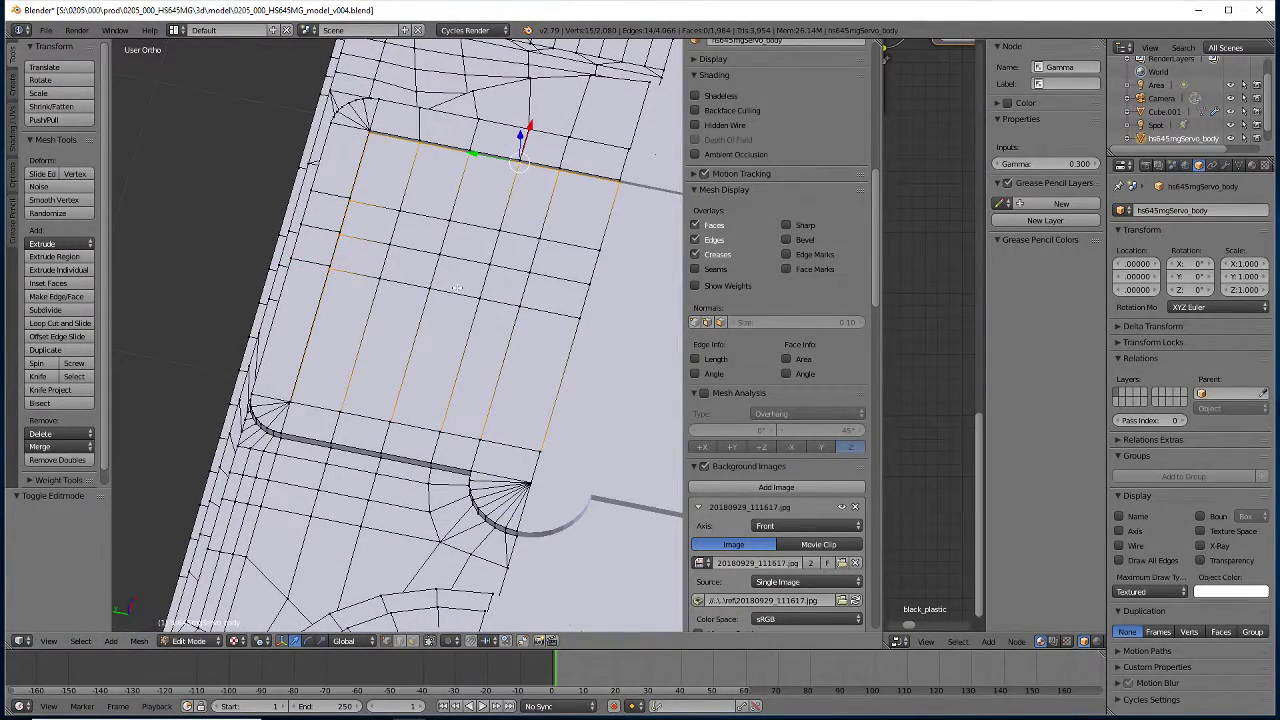
pyautogui.scroll(-5, 497, 358)
pyautogui.moveTo(526, 456)
pyautogui.mouseDown(button='middle')
pyautogui.moveTo(185, 413)
pyautogui.moveTo(205, 430)
pyautogui.mouseUp(button='middle')
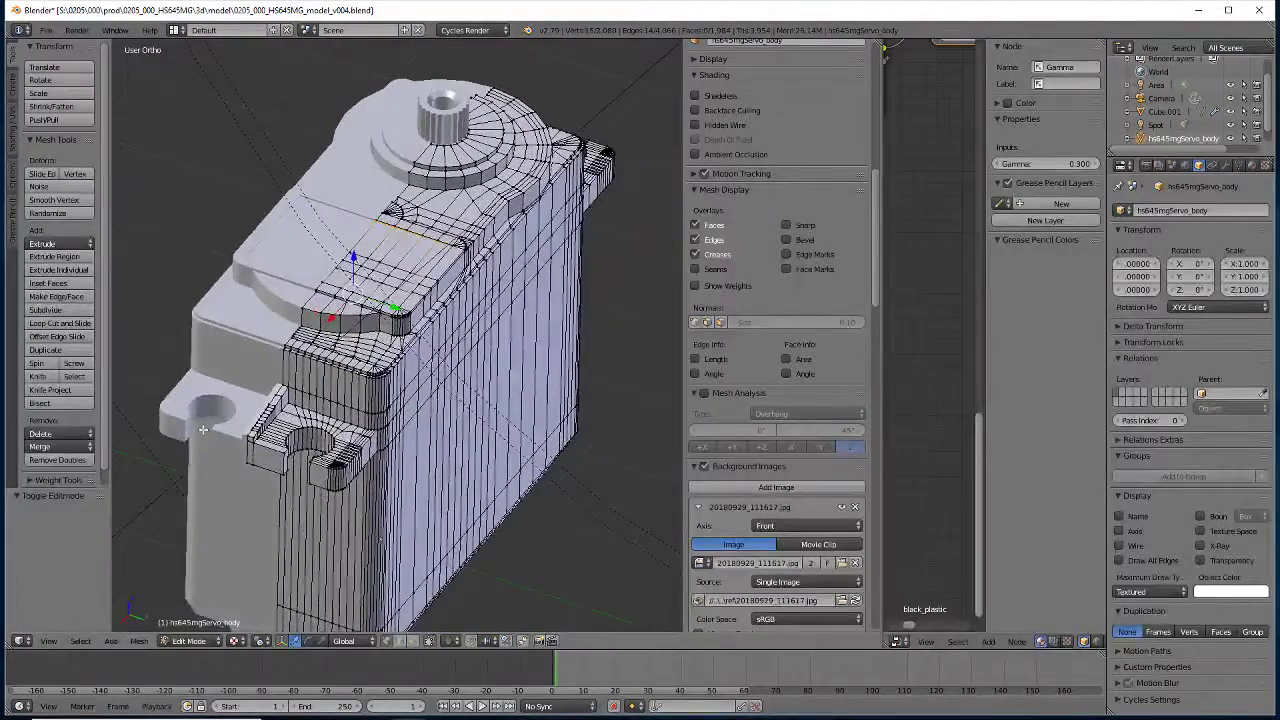
pyautogui.click(1225, 166)
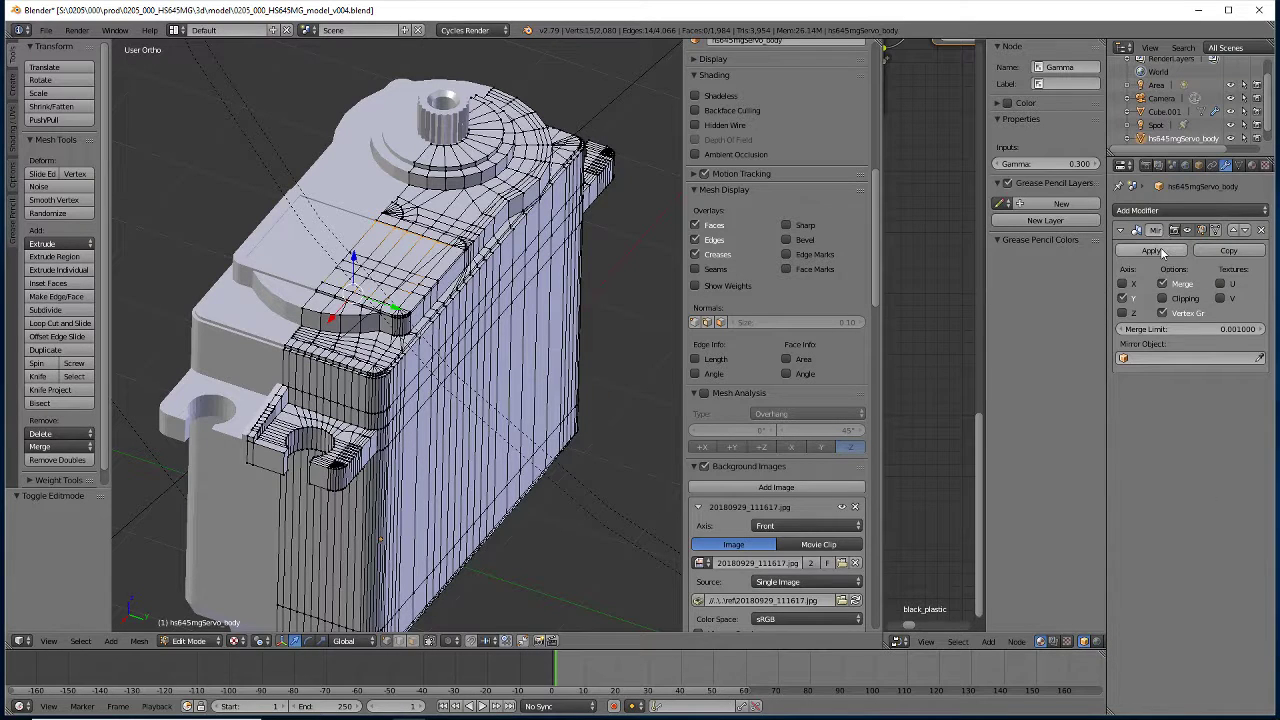
pyautogui.click(1158, 252)
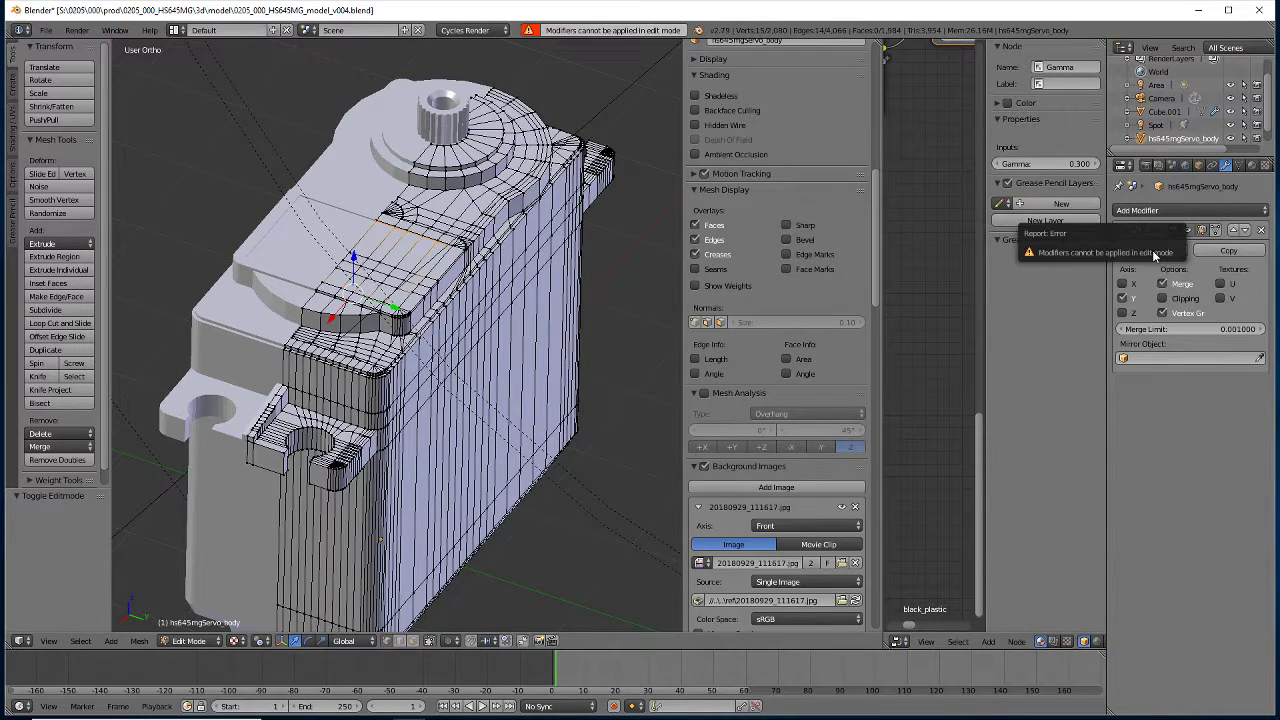
pyautogui.press('Tab')
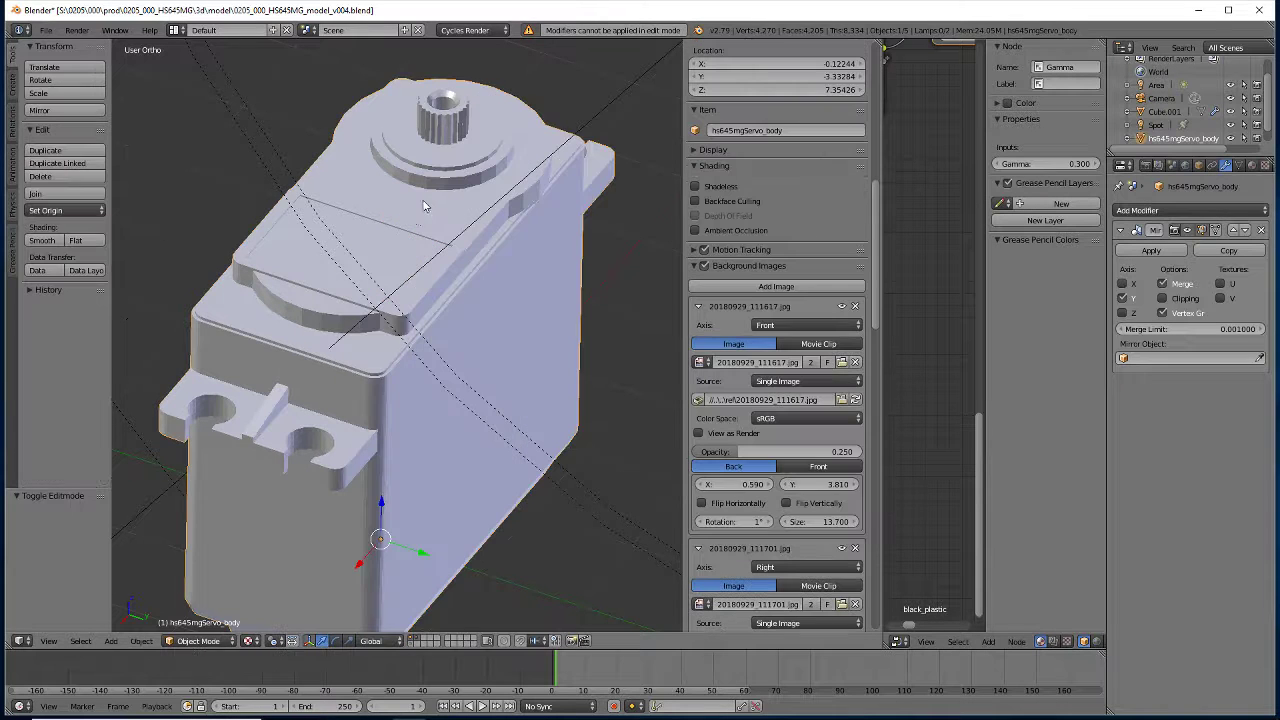
pyautogui.click(1151, 250)
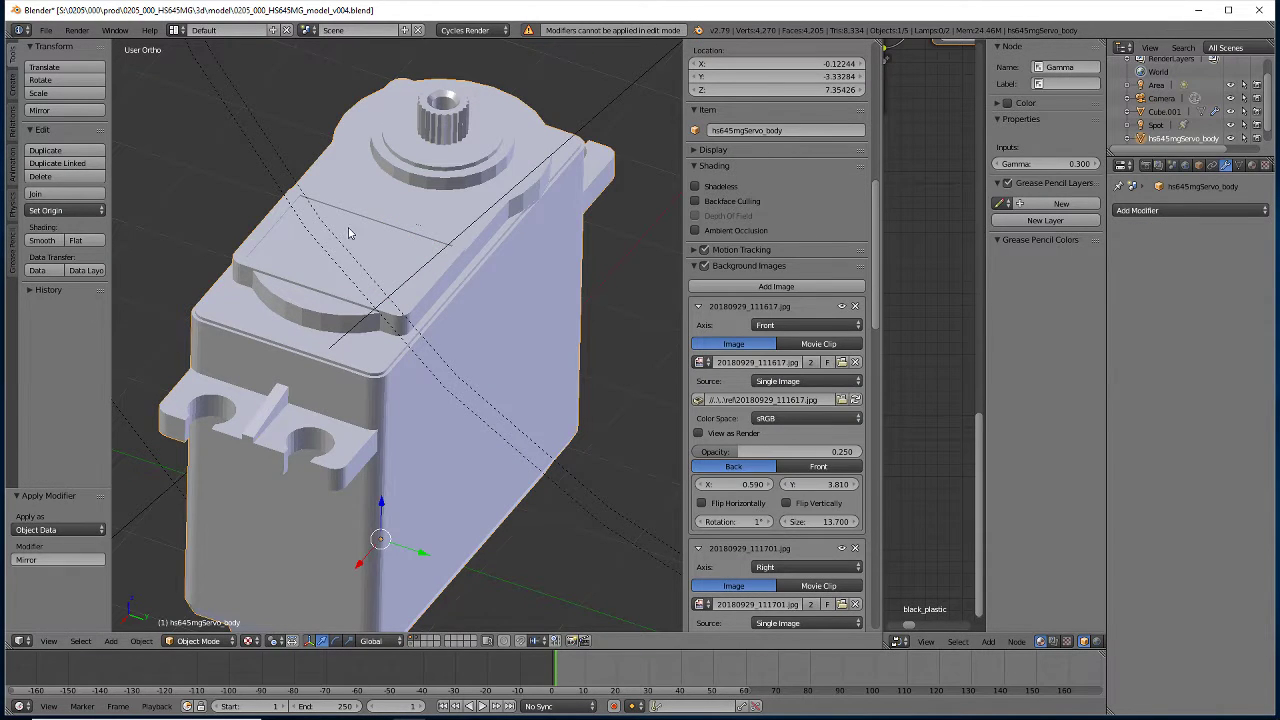
pyautogui.press('Tab')
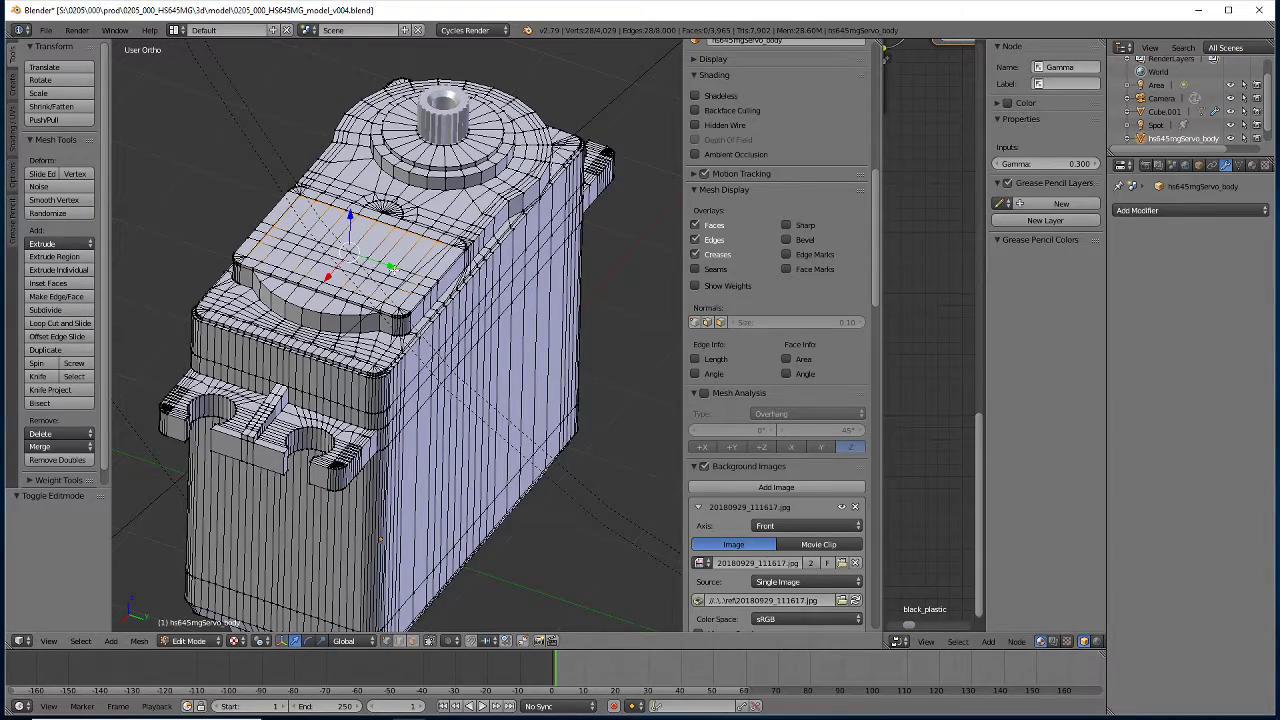
pyautogui.scroll(2, 334, 250)
pyautogui.moveTo(345, 252); pyautogui.dragTo(368, 537, button='middle')
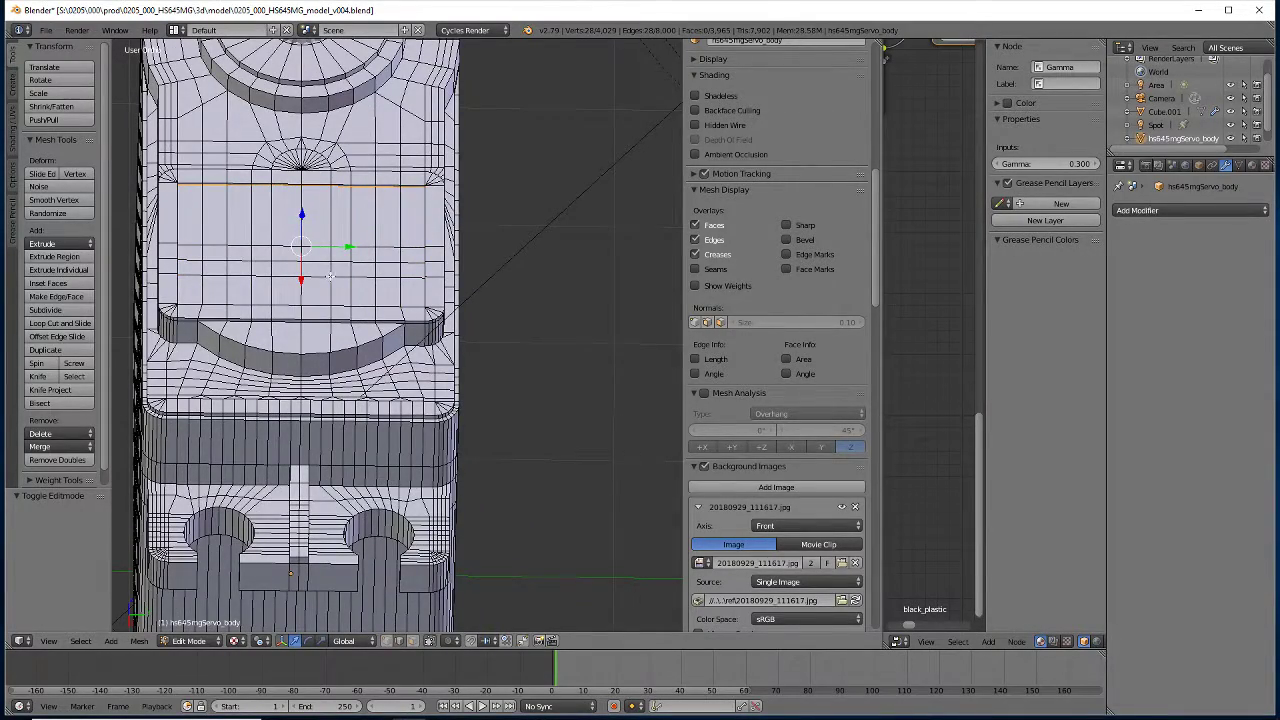
pyautogui.moveTo(330, 278)
pyautogui.mouseDown(button='middle')
pyautogui.moveTo(535, 107)
pyautogui.moveTo(390, 285)
pyautogui.mouseUp(button='middle')
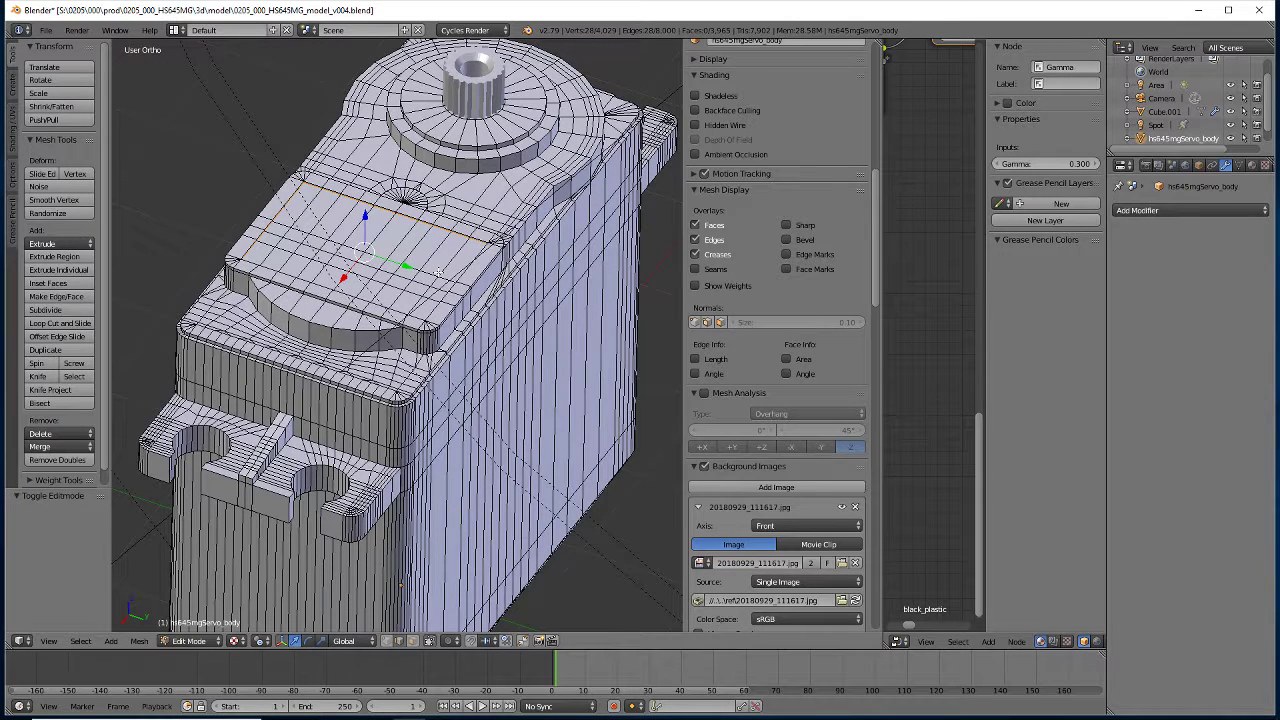
# Mark the selected top-face edge loop as a UV seam, then orbit around to check it
pyautogui.click(140, 641)
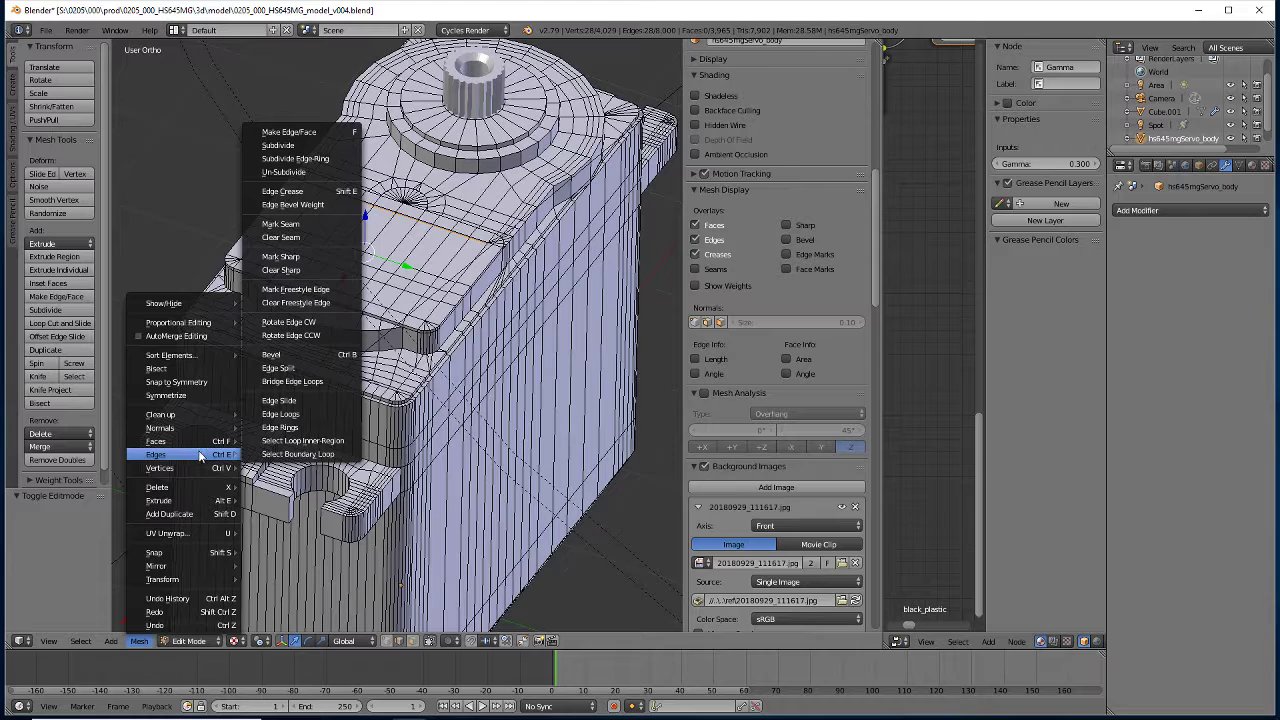
pyautogui.moveTo(180, 454)
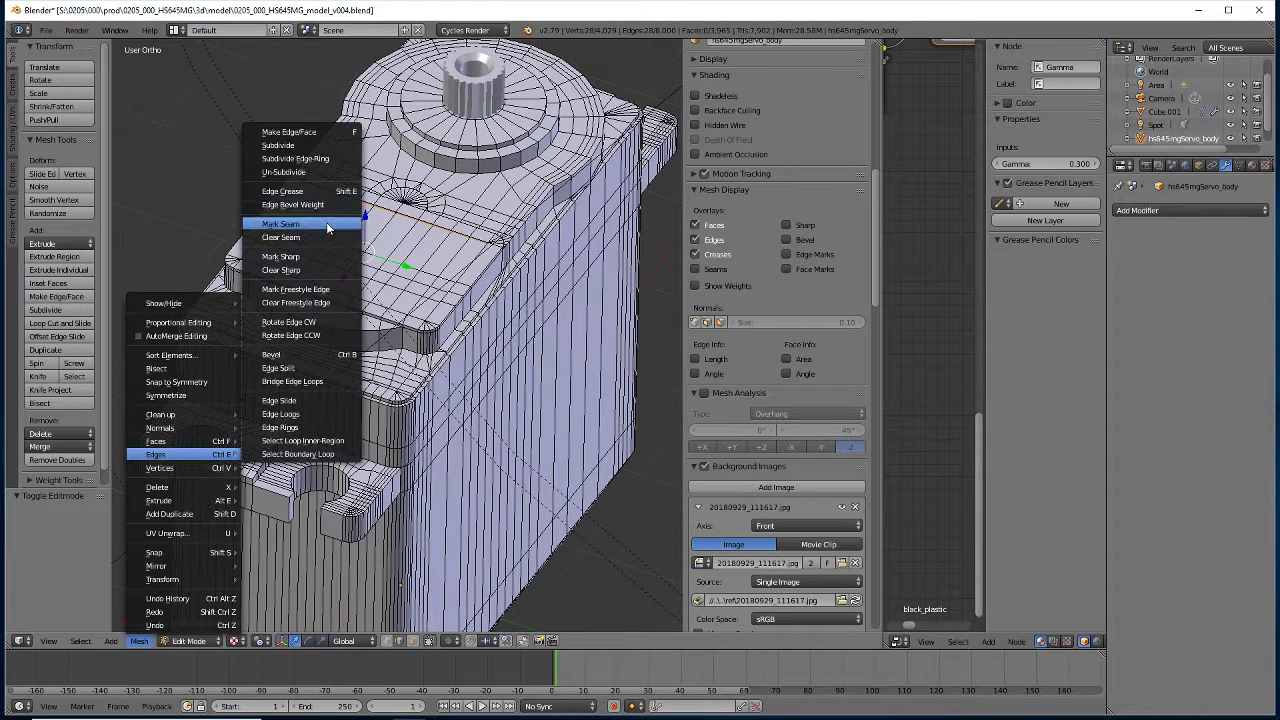
pyautogui.click(327, 228)
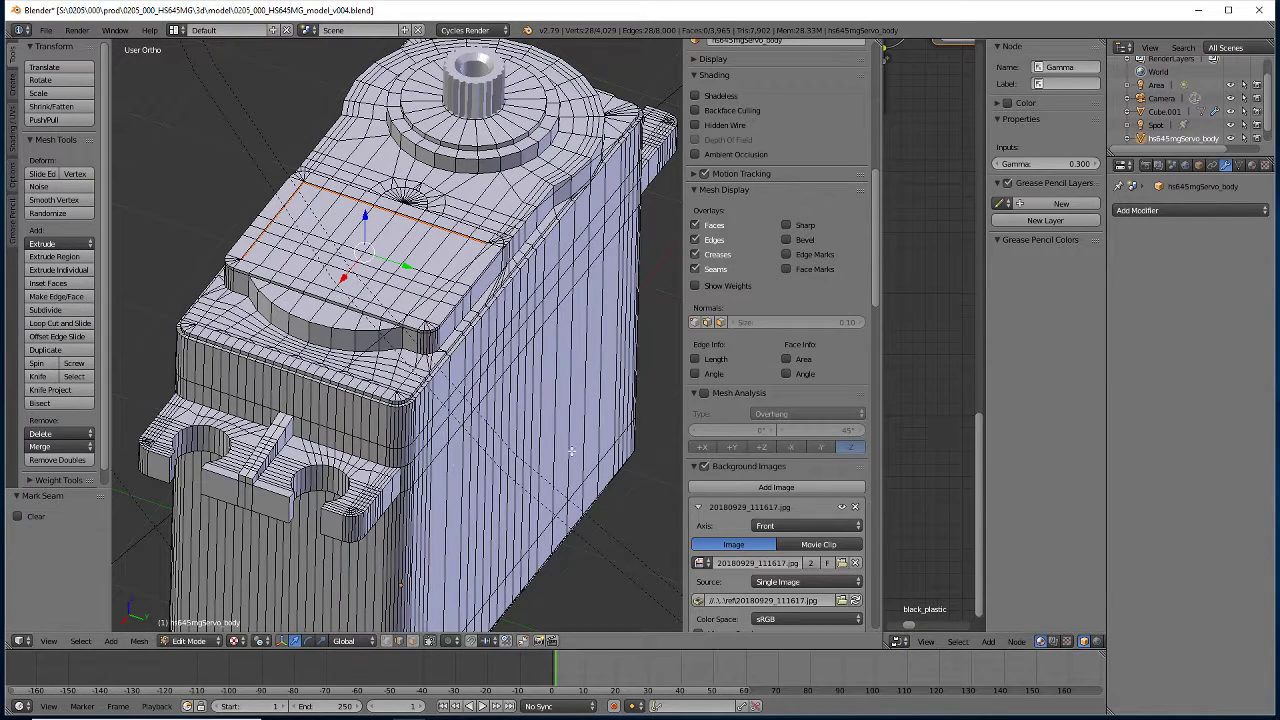
pyautogui.scroll(-6, 479, 438)
pyautogui.scroll(5, 479, 438)
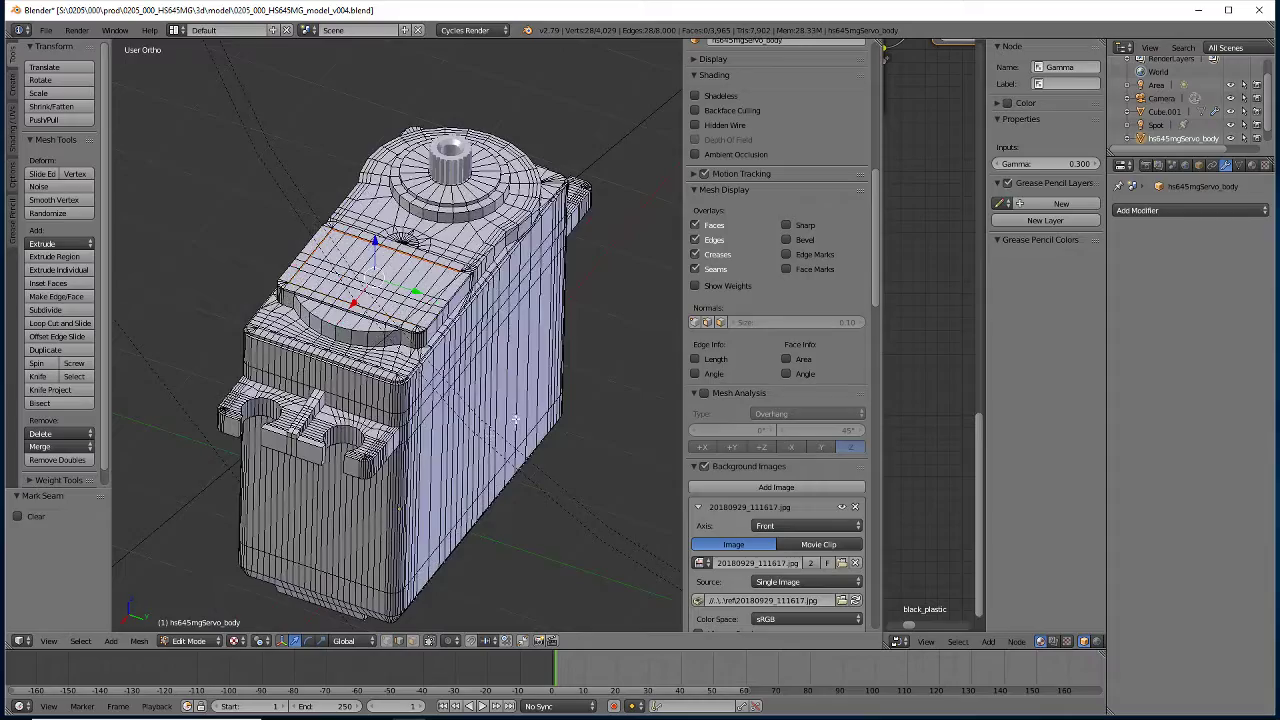
pyautogui.moveTo(516, 420)
pyautogui.mouseDown(button='middle')
pyautogui.moveTo(420, 400)
pyautogui.moveTo(655, 380)
pyautogui.moveTo(282, 399)
pyautogui.moveTo(636, 384)
pyautogui.moveTo(128, 331)
pyautogui.moveTo(620, 335)
pyautogui.mouseUp(button='middle')
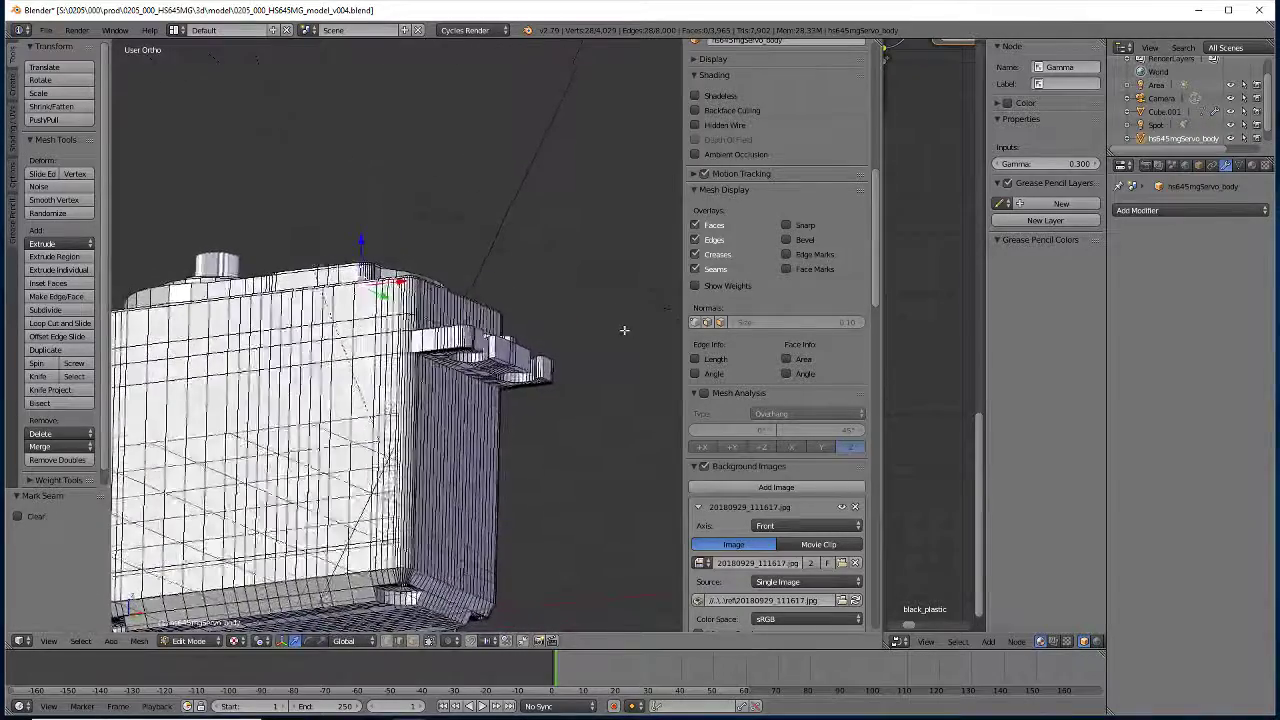
pyautogui.scroll(-3, 606, 405)
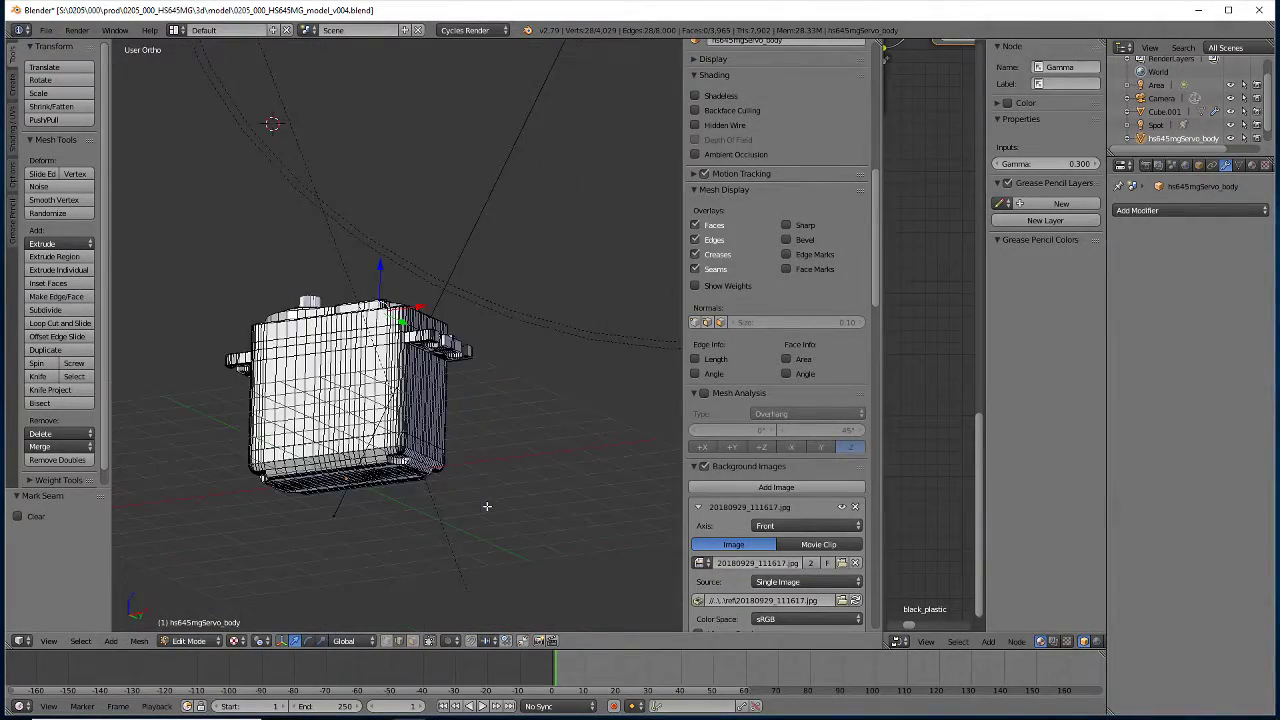
pyautogui.scroll(3, 486, 508)
pyautogui.scroll(2, 486, 508)
pyautogui.moveTo(325, 463); pyautogui.dragTo(502, 500, button='middle')
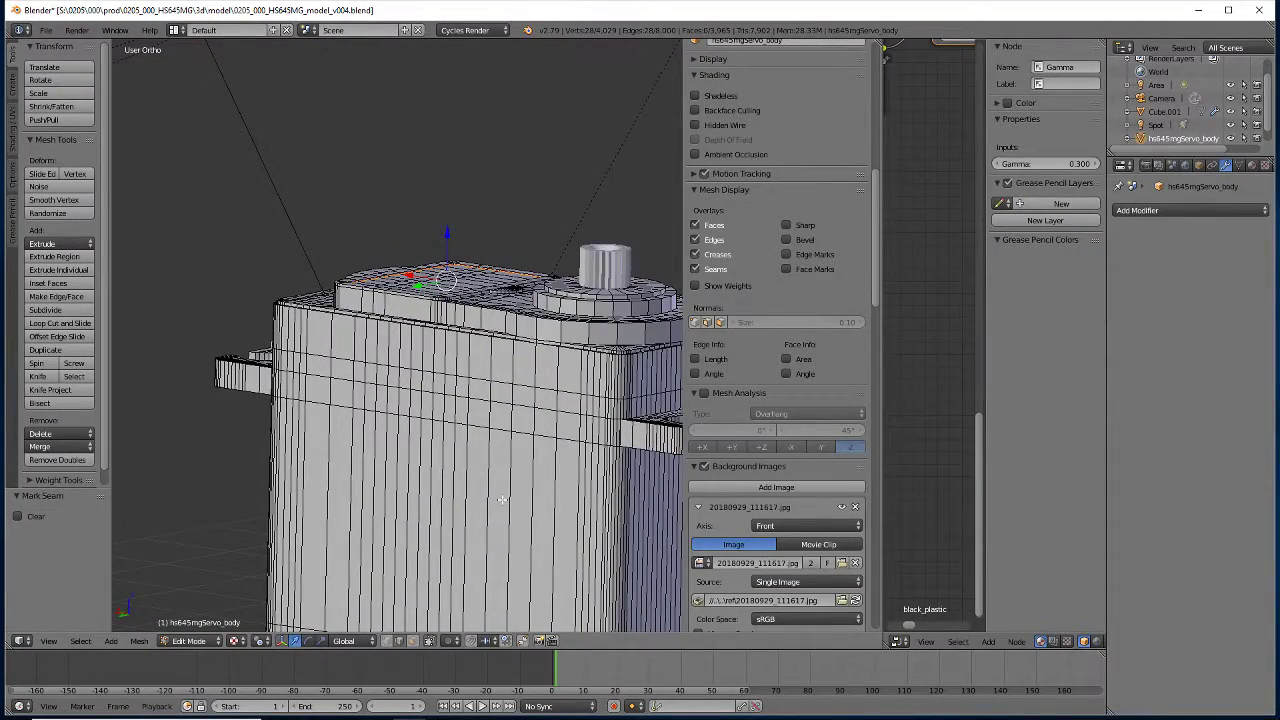
# Select the two rim edge loops running just below the top mounting tabs
pyautogui.keyDown('alt'); pyautogui.click(499, 428); pyautogui.keyUp('alt')
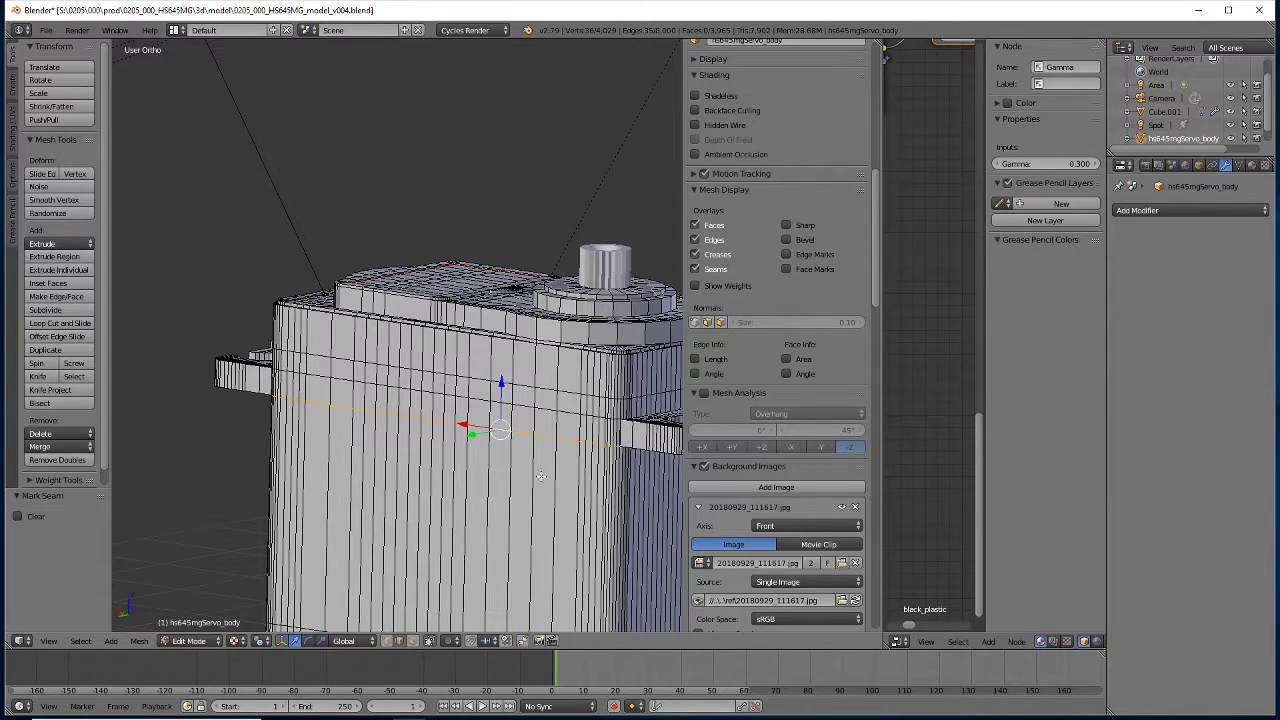
pyautogui.moveTo(540, 476); pyautogui.dragTo(450, 365, button='middle')
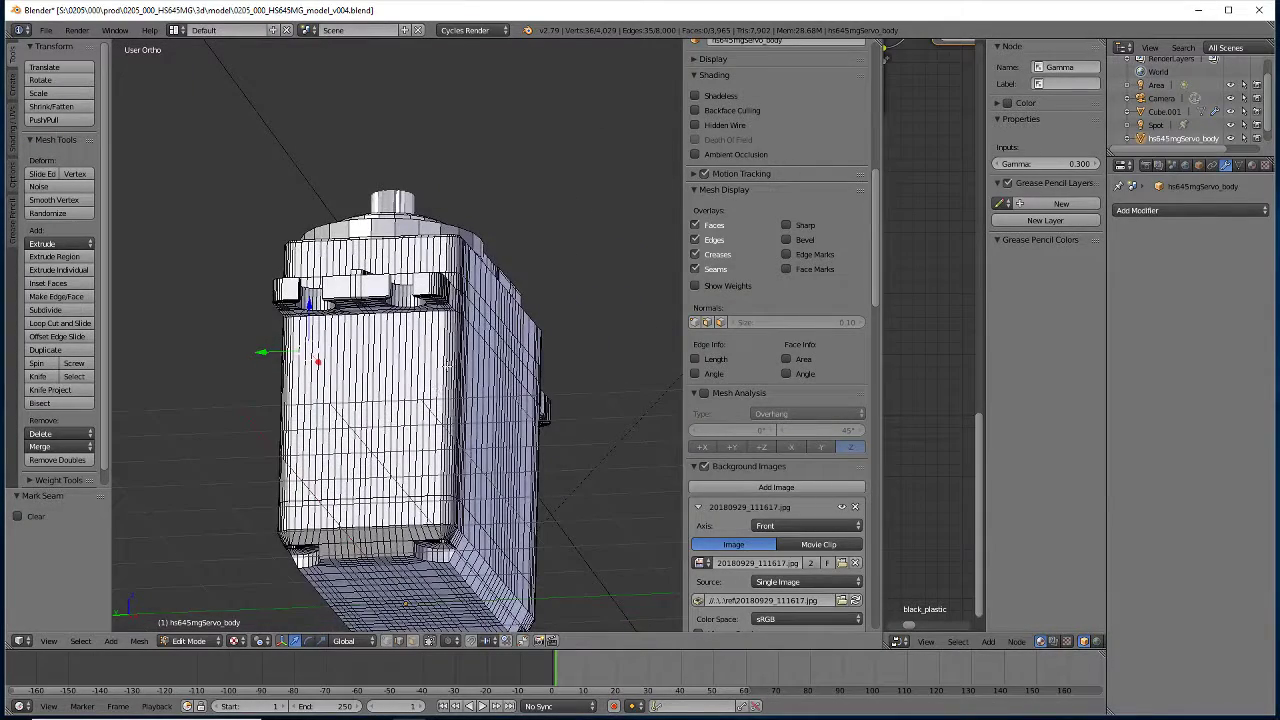
pyautogui.scroll(2, 448, 365)
pyautogui.scroll(2, 446, 342)
pyautogui.keyDown('alt'); pyautogui.click(430, 289); pyautogui.keyUp('alt')
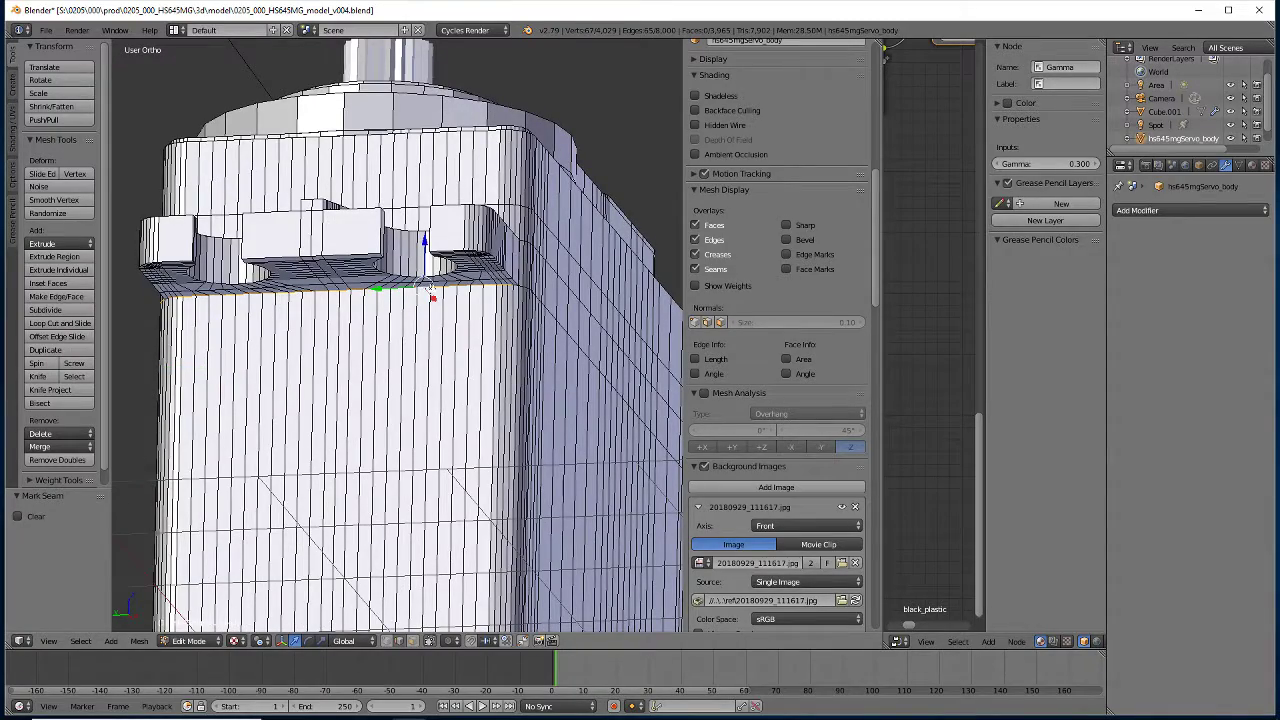
pyautogui.keyDown('alt'); pyautogui.keyDown('shift'); pyautogui.click(558, 326); pyautogui.keyUp('shift'); pyautogui.keyUp('alt')
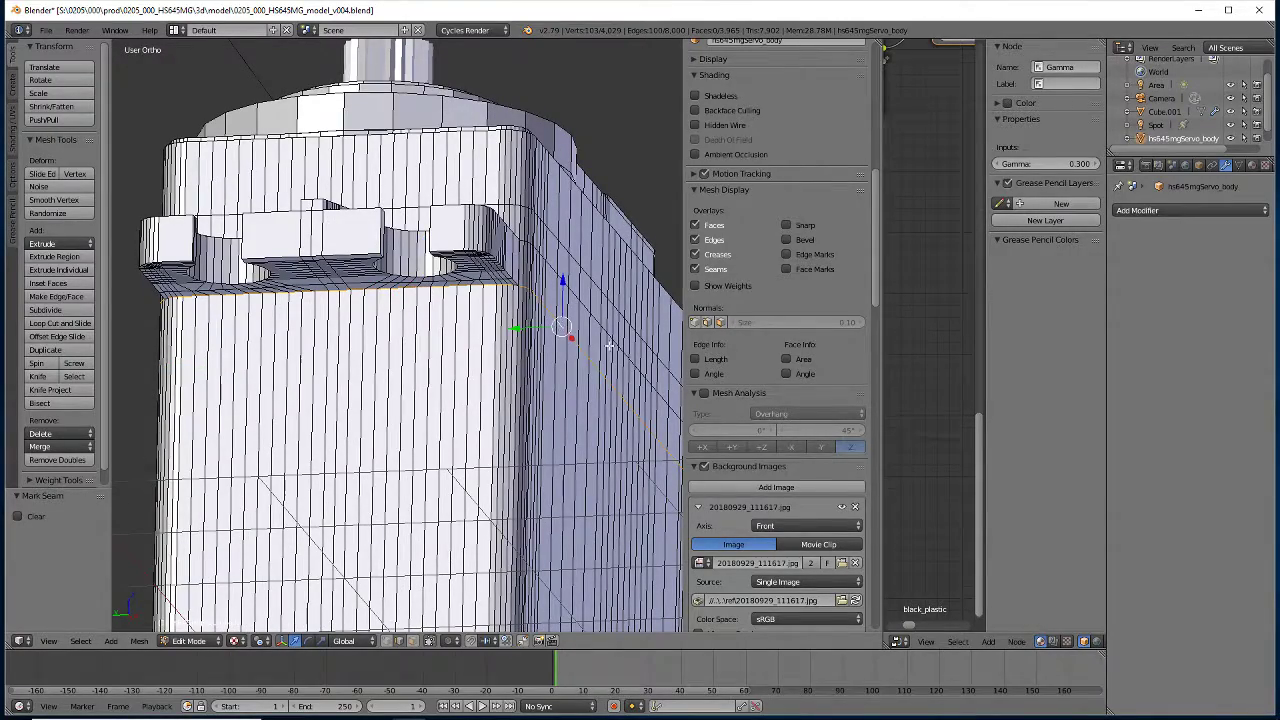
pyautogui.moveTo(609, 346)
pyautogui.mouseDown(button='middle')
pyautogui.moveTo(535, 357)
pyautogui.moveTo(597, 345)
pyautogui.mouseUp(button='middle')
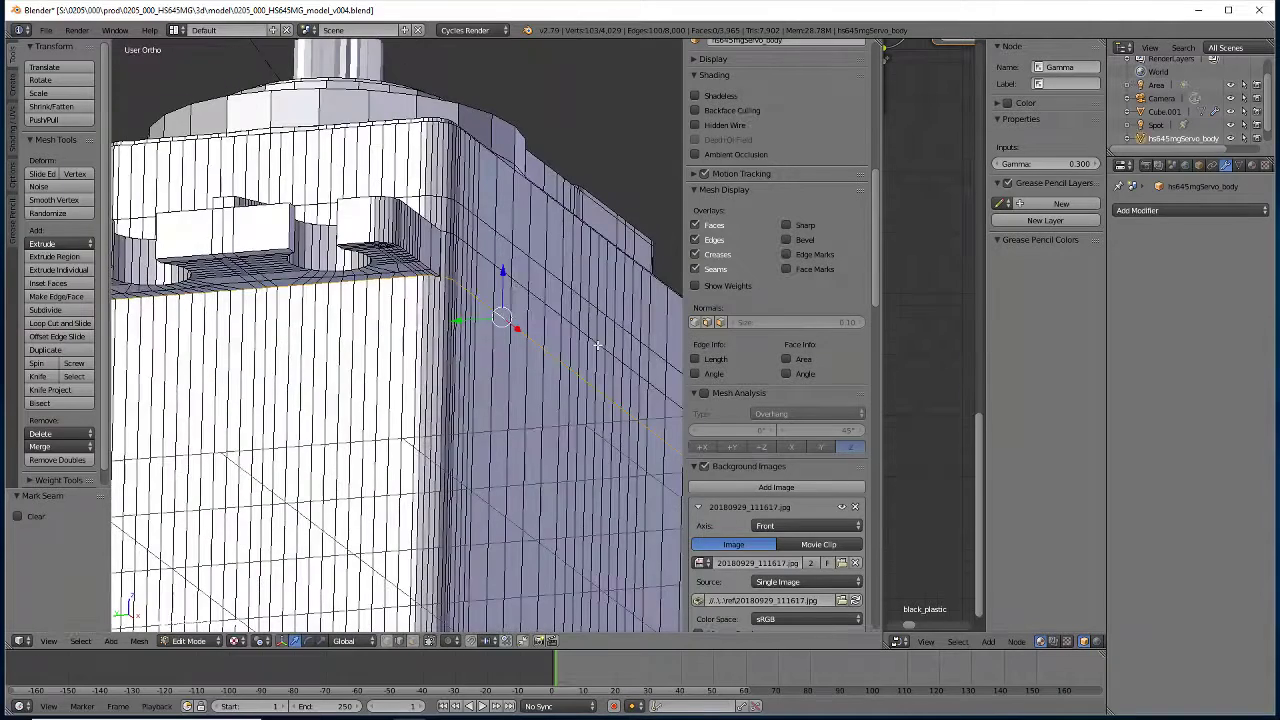
pyautogui.scroll(2, 597, 345)
pyautogui.scroll(2, 540, 290)
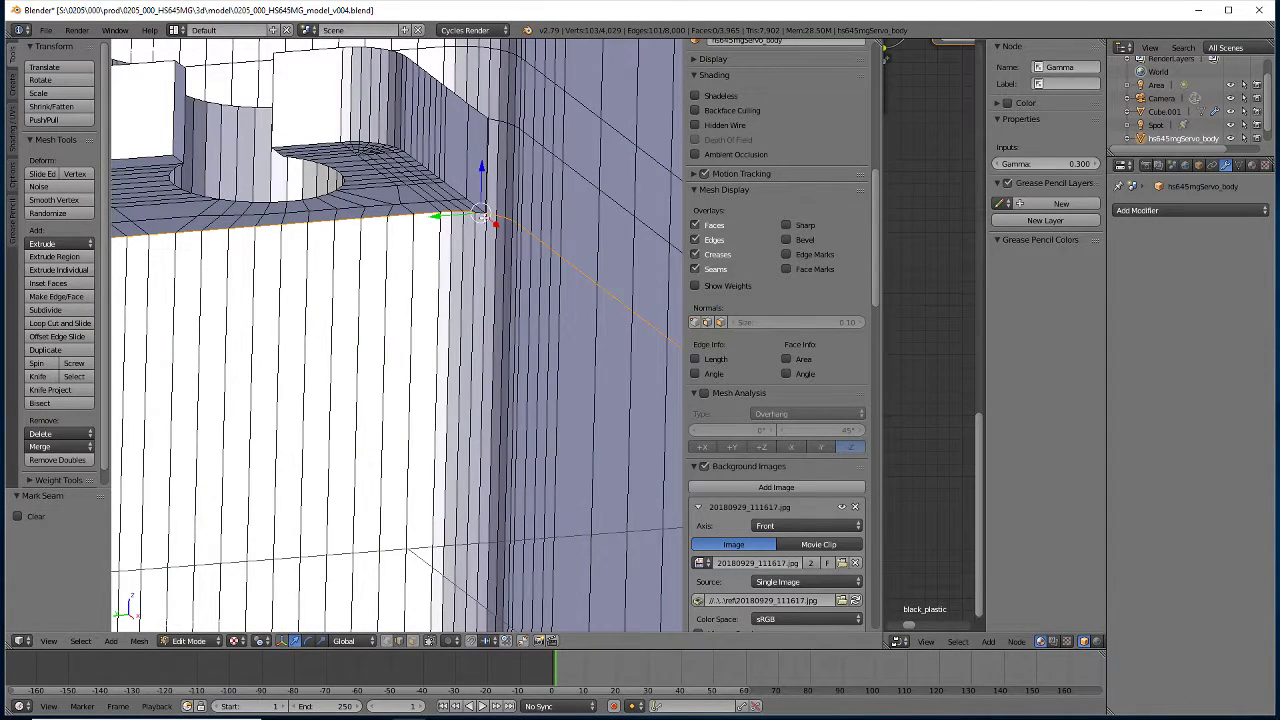
pyautogui.scroll(2, 474, 222)
pyautogui.moveTo(514, 166); pyautogui.dragTo(547, 377, button='middle')
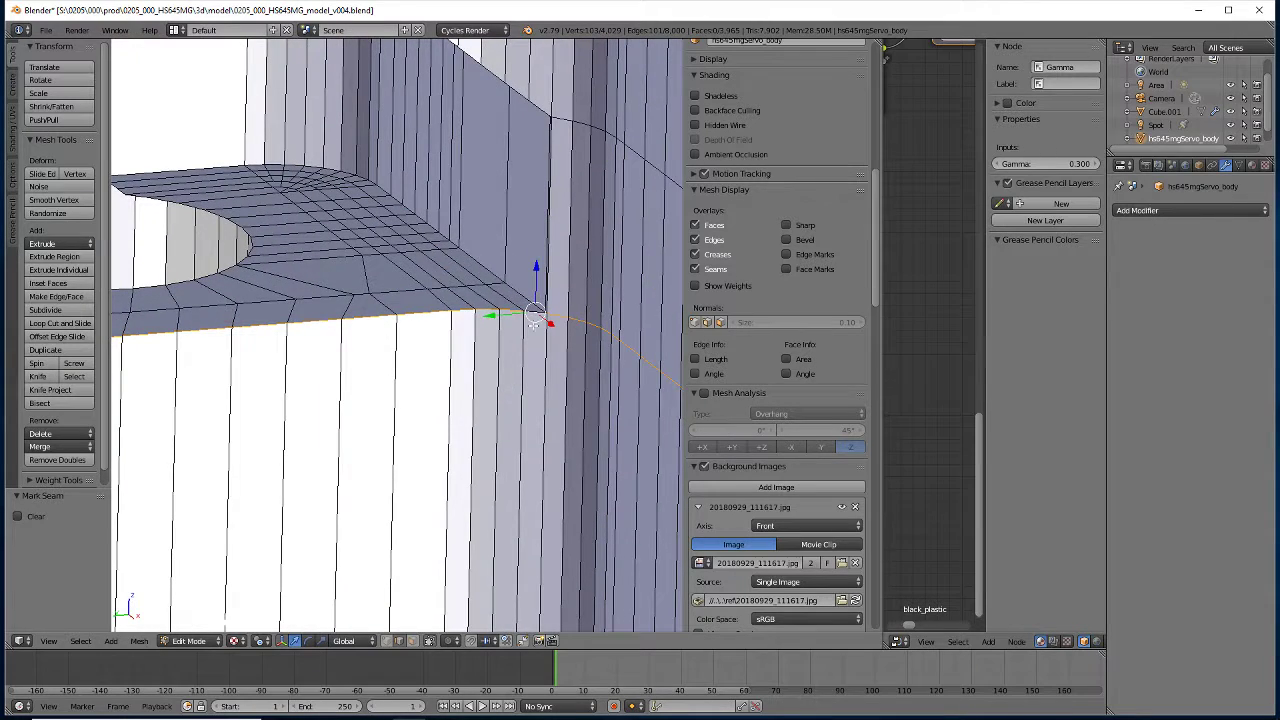
pyautogui.scroll(2, 540, 351)
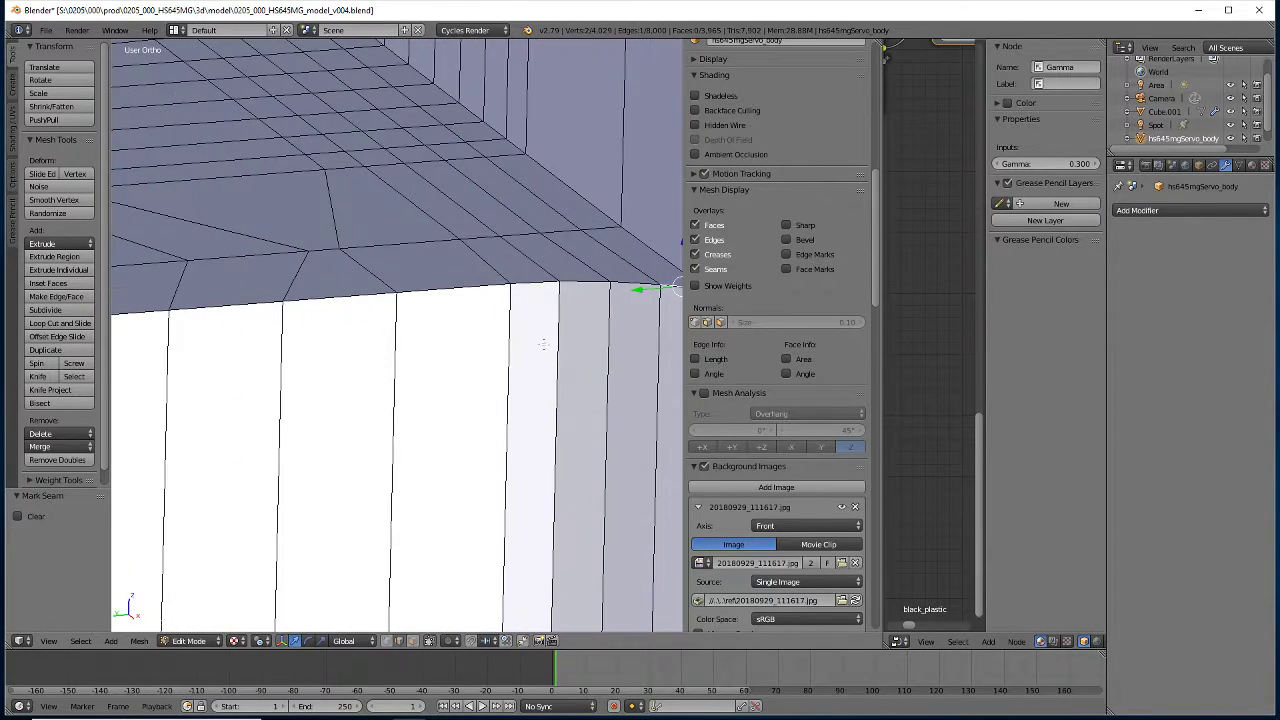
pyautogui.moveTo(613, 316)
pyautogui.mouseDown(button='middle')
pyautogui.moveTo(586, 320)
pyautogui.moveTo(603, 323)
pyautogui.moveTo(572, 398)
pyautogui.moveTo(622, 440)
pyautogui.mouseUp(button='middle')
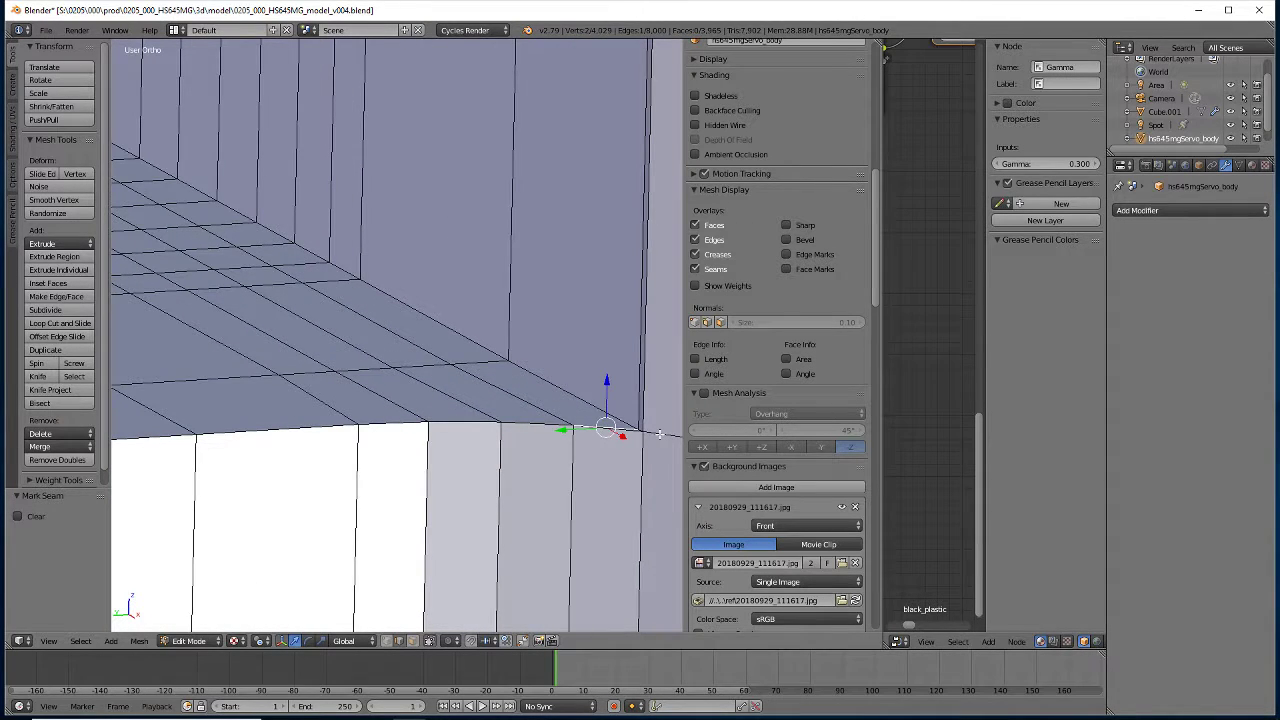
# Add the wall loop under the tab and the vertical corner edge to the selection
pyautogui.keyDown('alt'); pyautogui.click(659, 433); pyautogui.keyUp('alt')
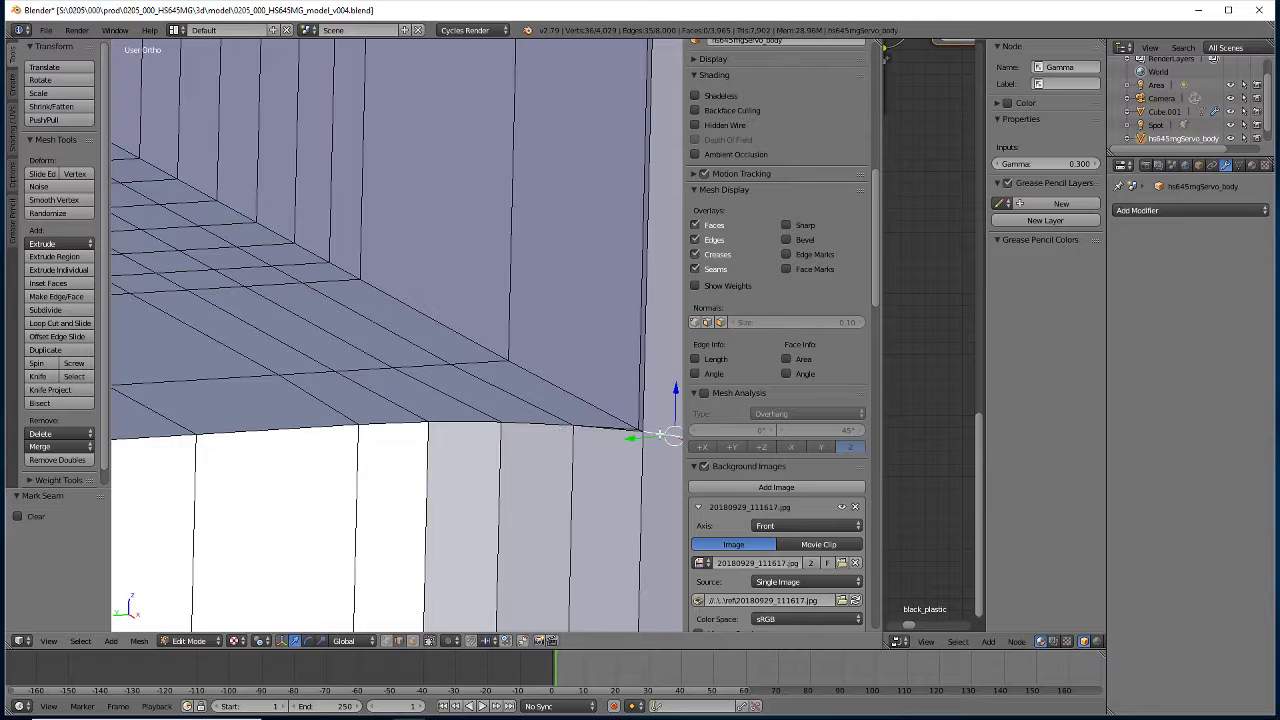
pyautogui.keyDown('shift'); pyautogui.click(607, 431); pyautogui.keyUp('shift')
pyautogui.keyDown('alt'); pyautogui.keyDown('shift'); pyautogui.click(514, 429); pyautogui.keyUp('shift'); pyautogui.keyUp('alt')
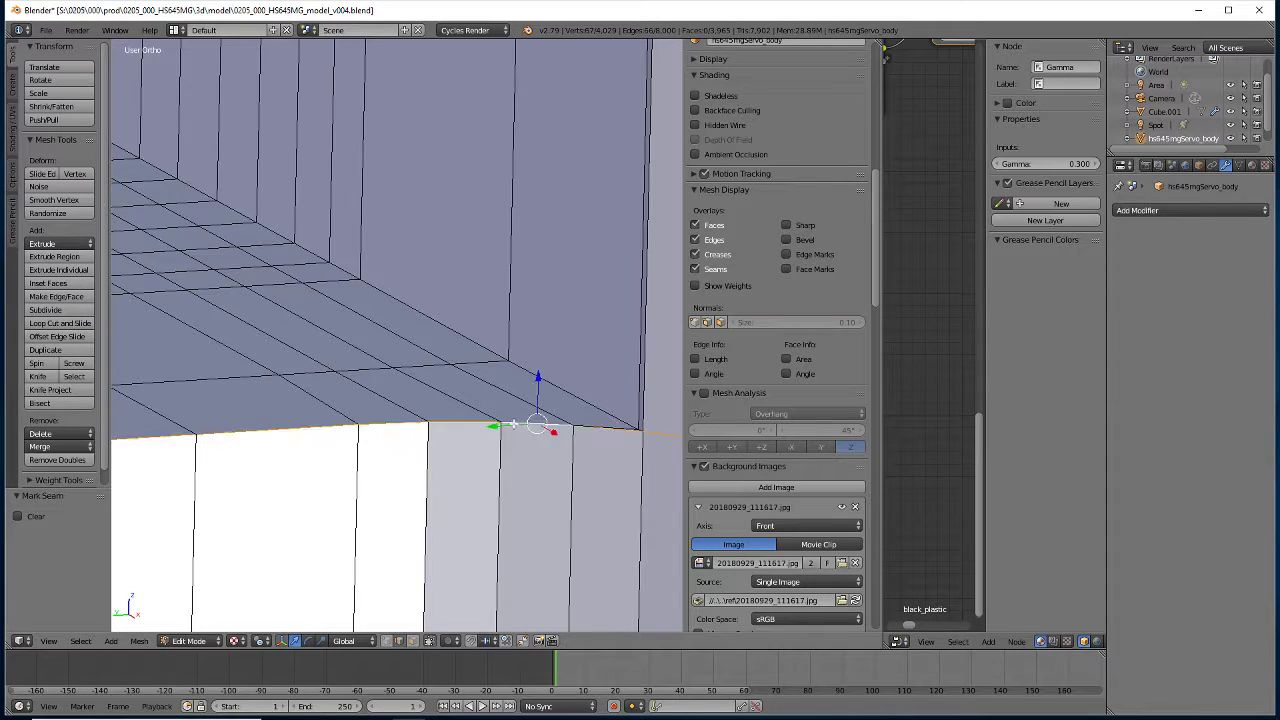
pyautogui.moveTo(514, 429)
pyautogui.mouseDown(button='middle')
pyautogui.moveTo(540, 466)
pyautogui.moveTo(321, 490)
pyautogui.moveTo(372, 429)
pyautogui.mouseUp(button='middle')
pyautogui.scroll(3, 483, 469)
pyautogui.scroll(-2, 483, 469)
pyautogui.scroll(-4, 475, 482)
pyautogui.scroll(2, 372, 429)
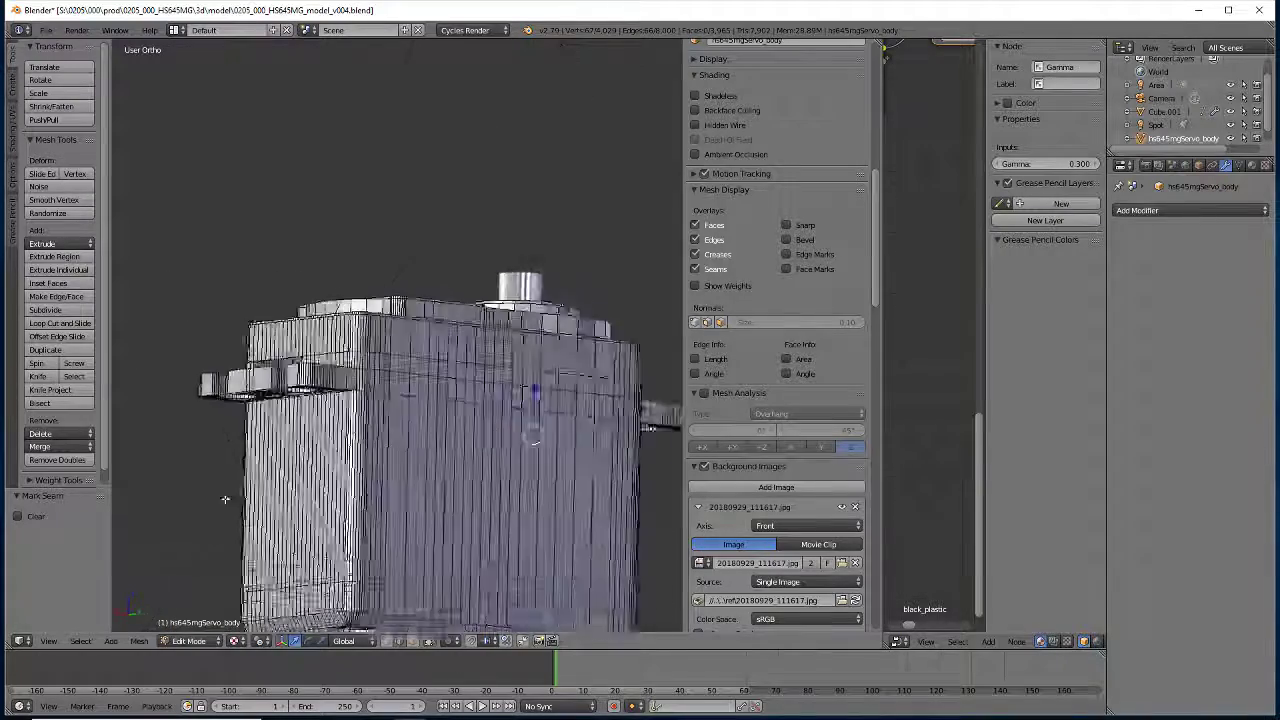
pyautogui.scroll(3, 372, 429)
pyautogui.keyDown('alt'); pyautogui.keyDown('shift'); pyautogui.rightClick(357, 492); pyautogui.keyUp('shift'); pyautogui.keyUp('alt')
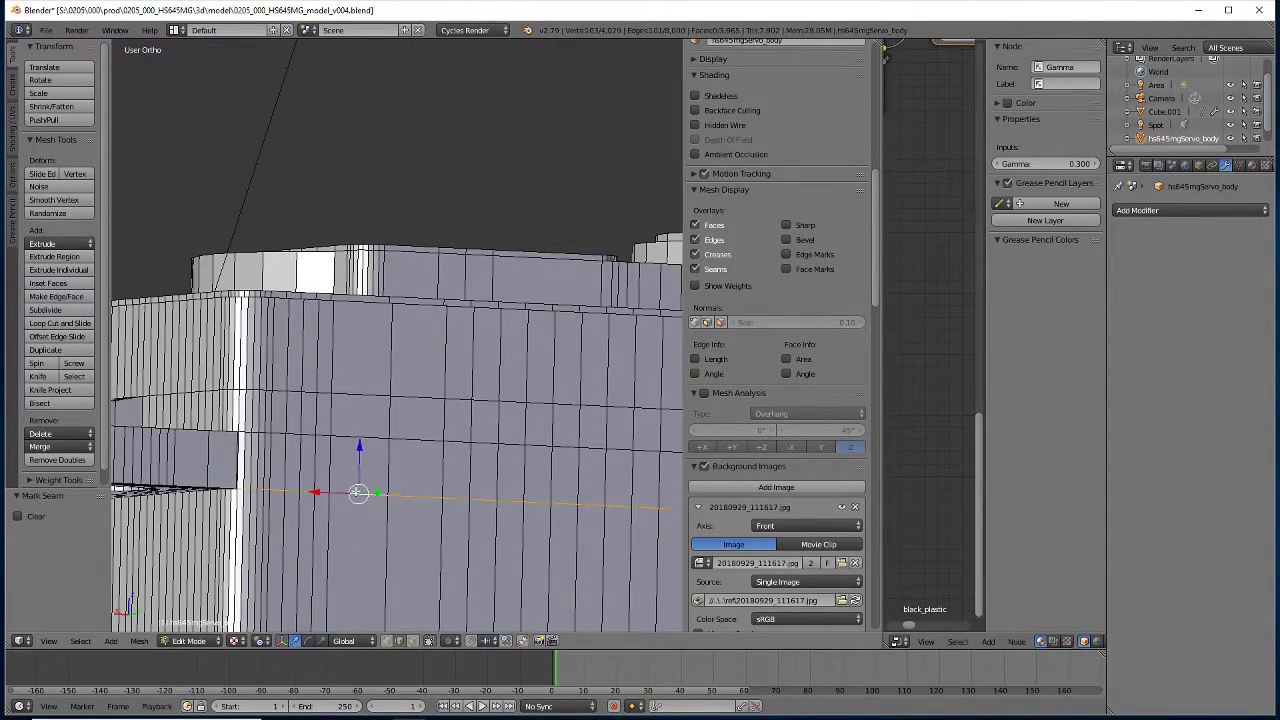
pyautogui.scroll(3, 402, 499)
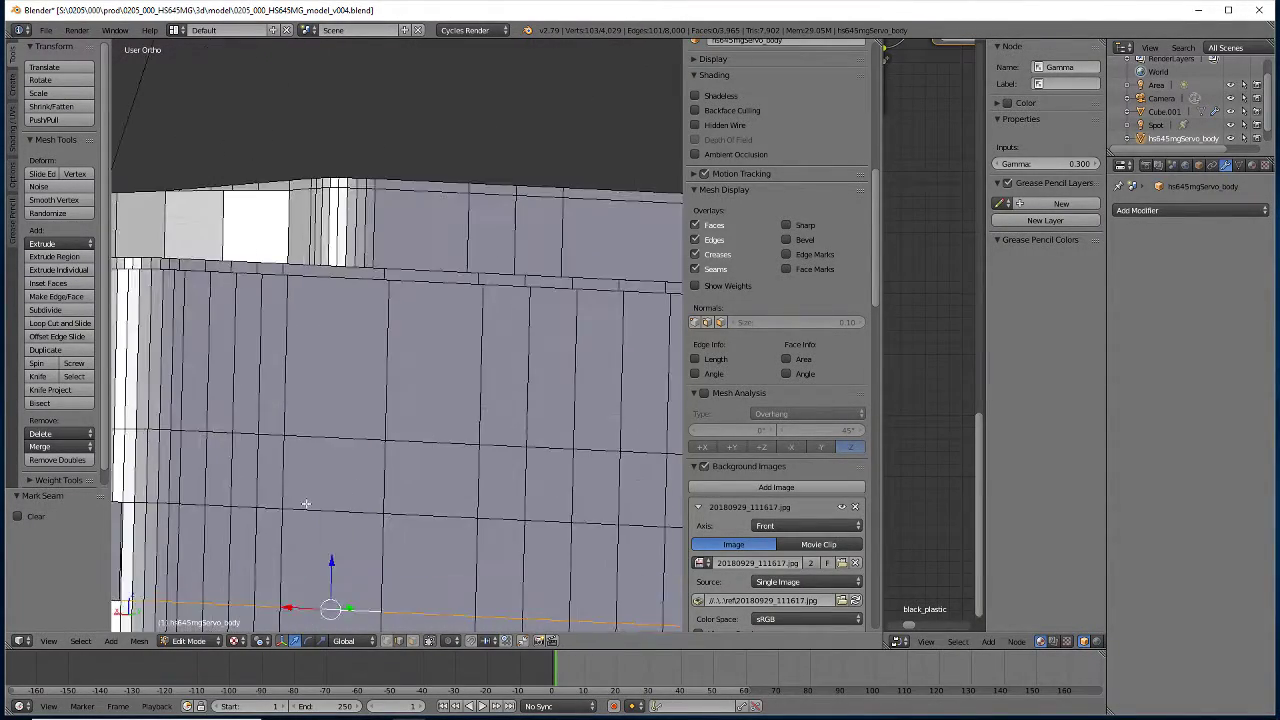
pyautogui.moveTo(306, 503)
pyautogui.mouseDown(button='middle')
pyautogui.moveTo(374, 472)
pyautogui.moveTo(450, 465)
pyautogui.moveTo(524, 414)
pyautogui.mouseUp(button='middle')
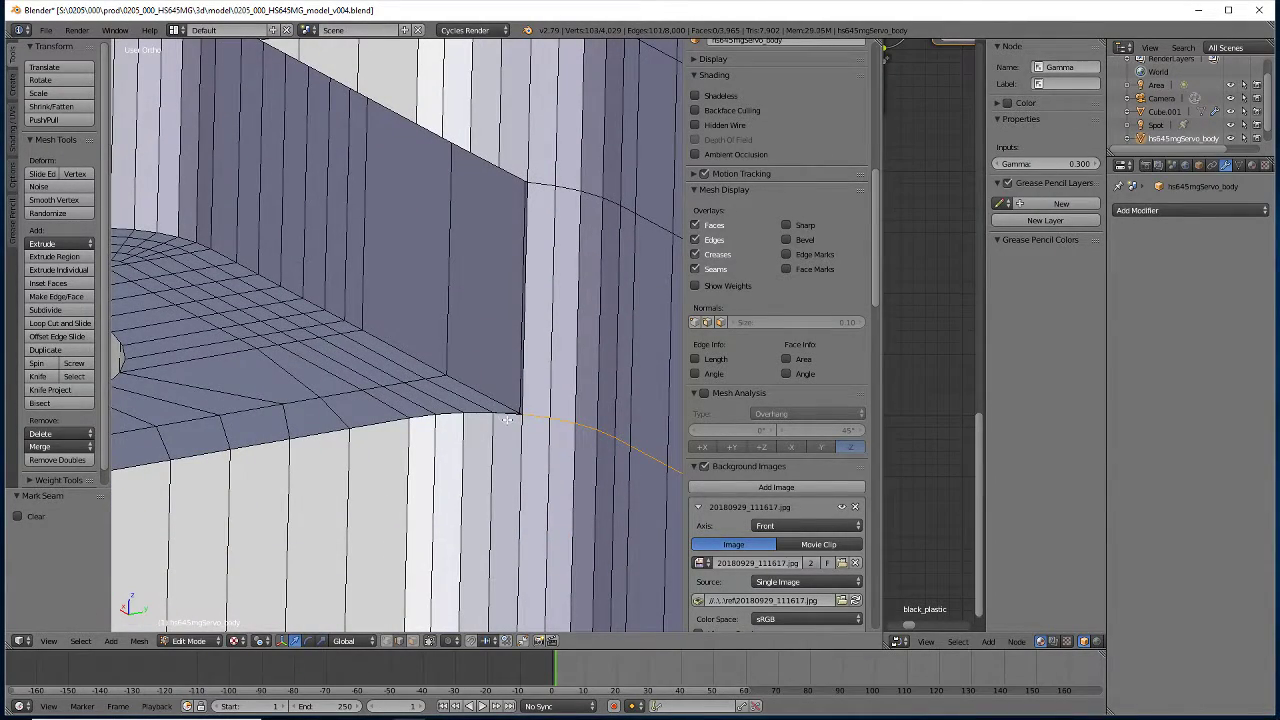
pyautogui.keyDown('shift'); pyautogui.rightClick(508, 418); pyautogui.keyUp('shift')
# Mark the selected rim loops and corner edge as UV seams
pyautogui.scroll(-5, 445, 418)
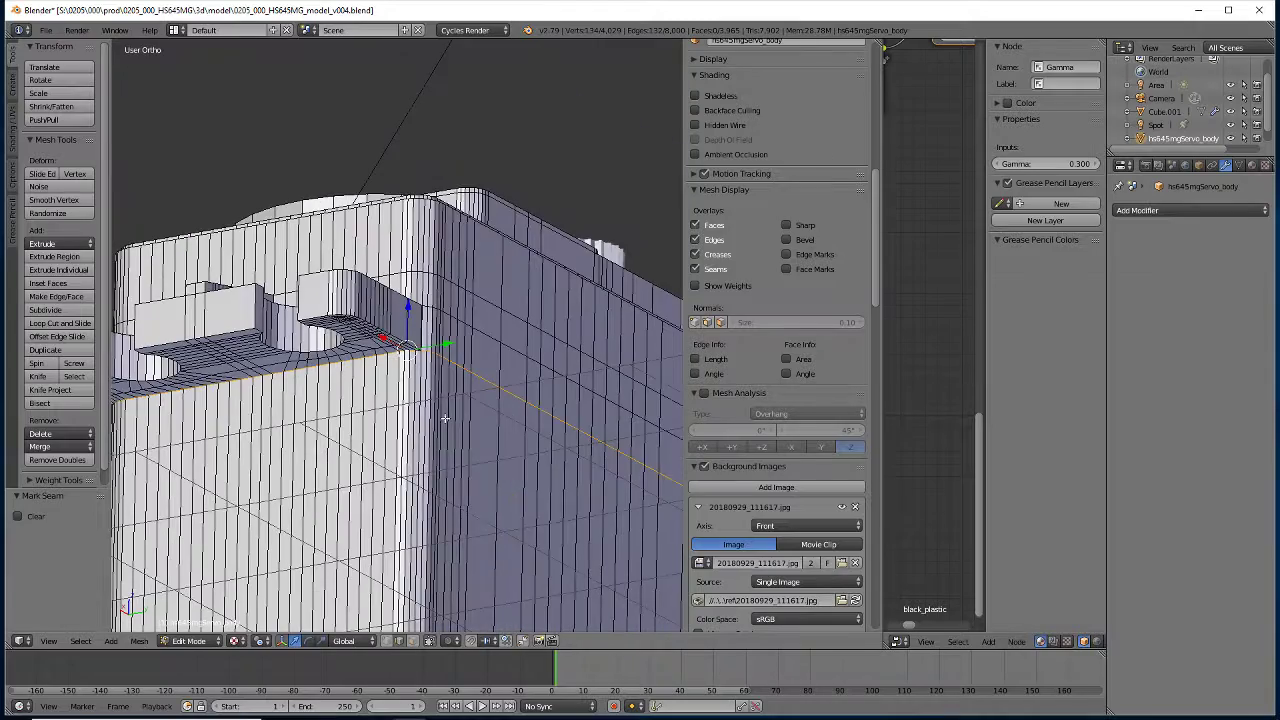
pyautogui.moveTo(534, 357); pyautogui.dragTo(408, 578, button='middle')
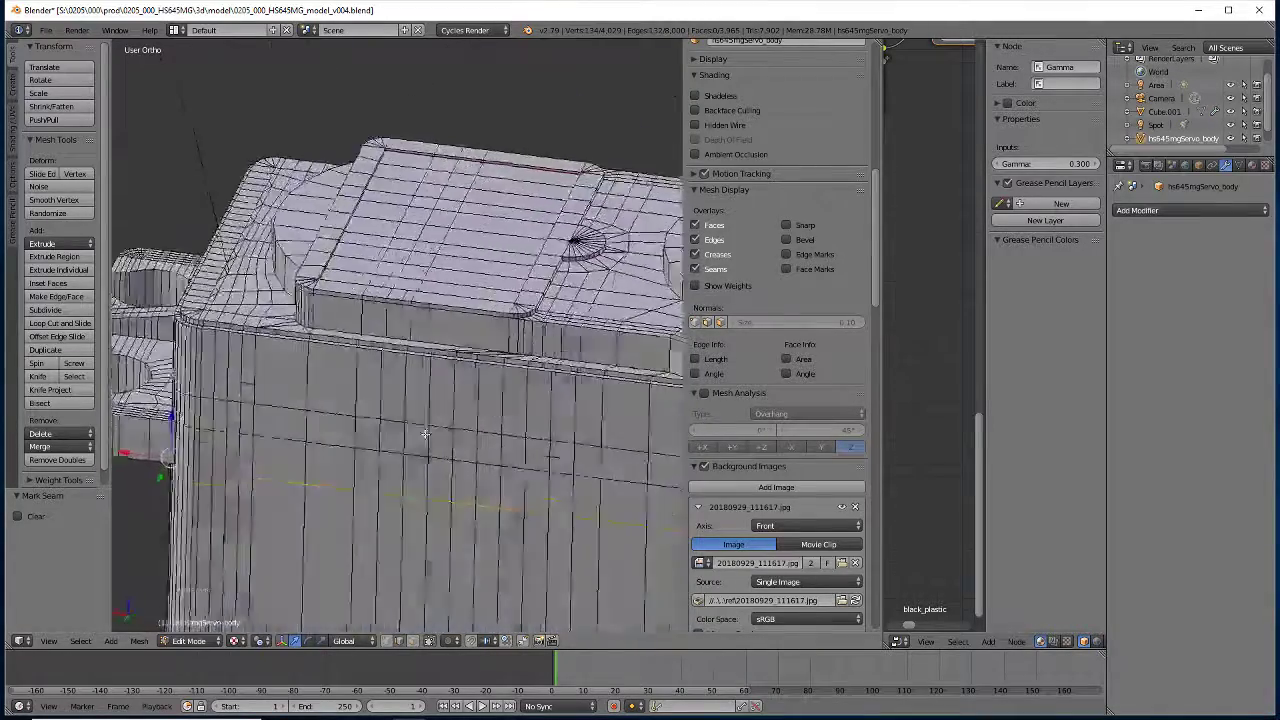
pyautogui.click(139, 641)
pyautogui.moveTo(183, 454)
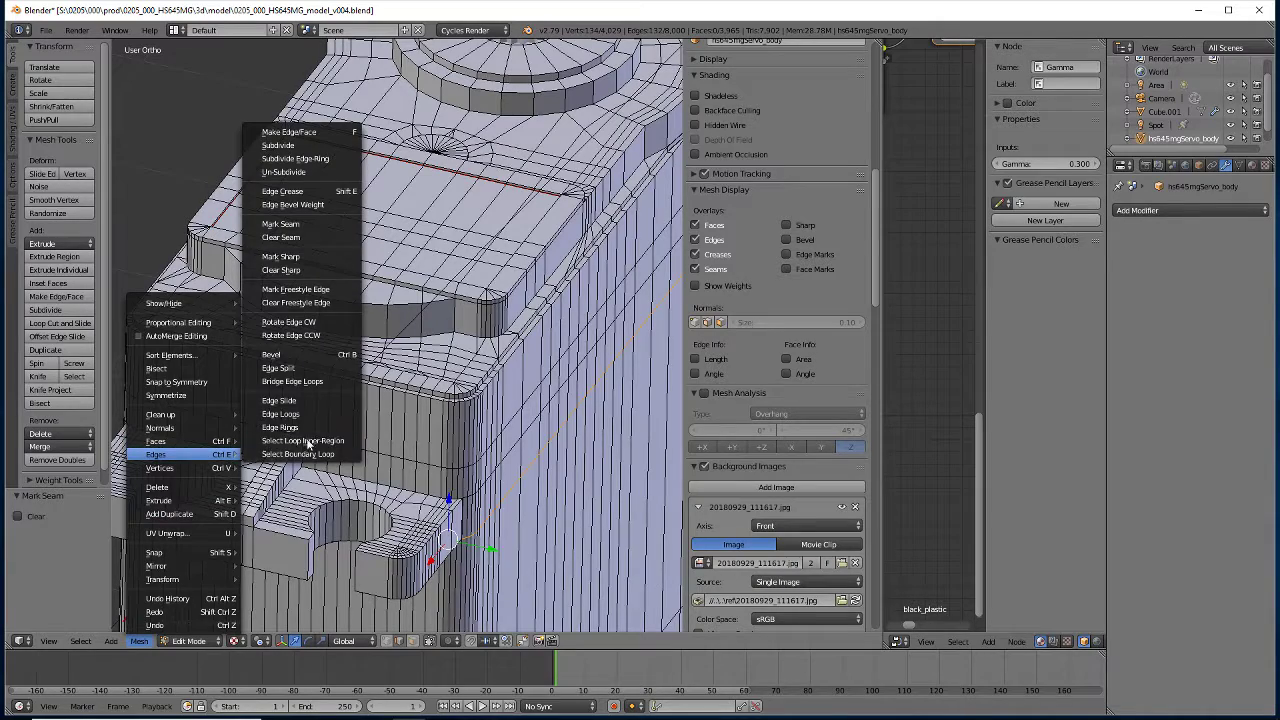
pyautogui.click(333, 228)
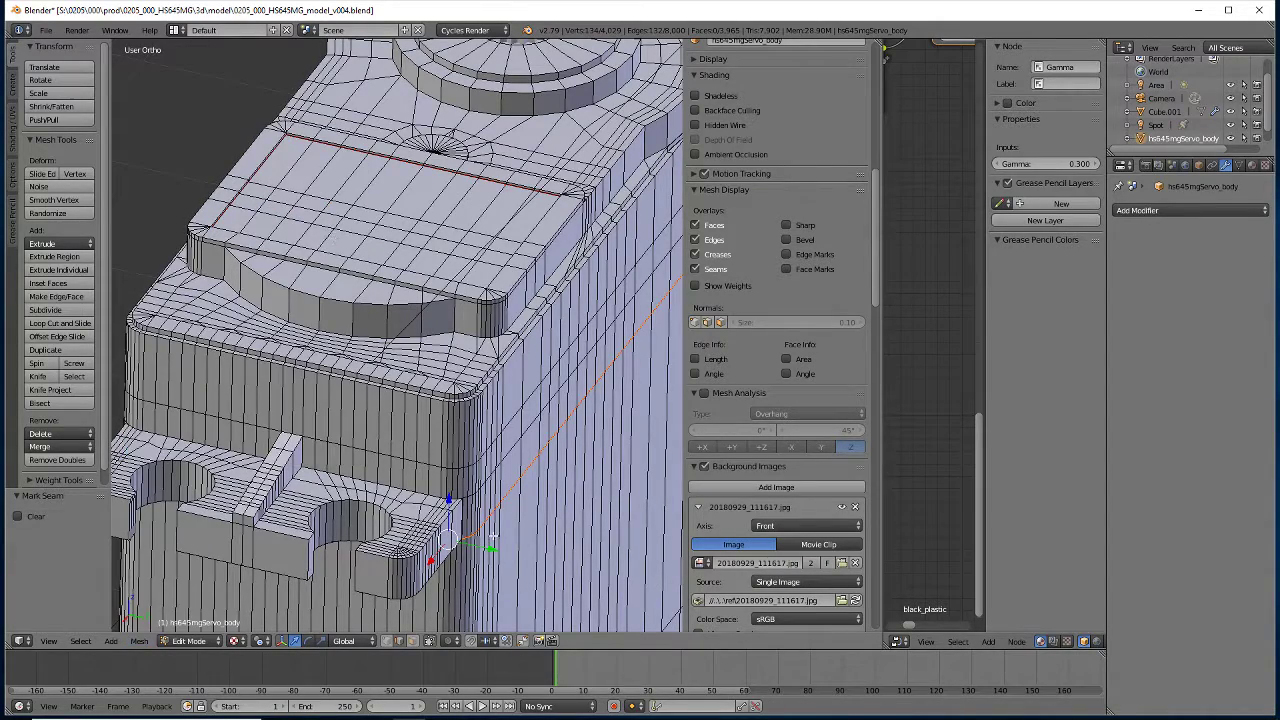
pyautogui.scroll(-3, 493, 547)
# Start the top rim loop selection and extend it around the gear-boss side
pyautogui.scroll(2, 494, 547)
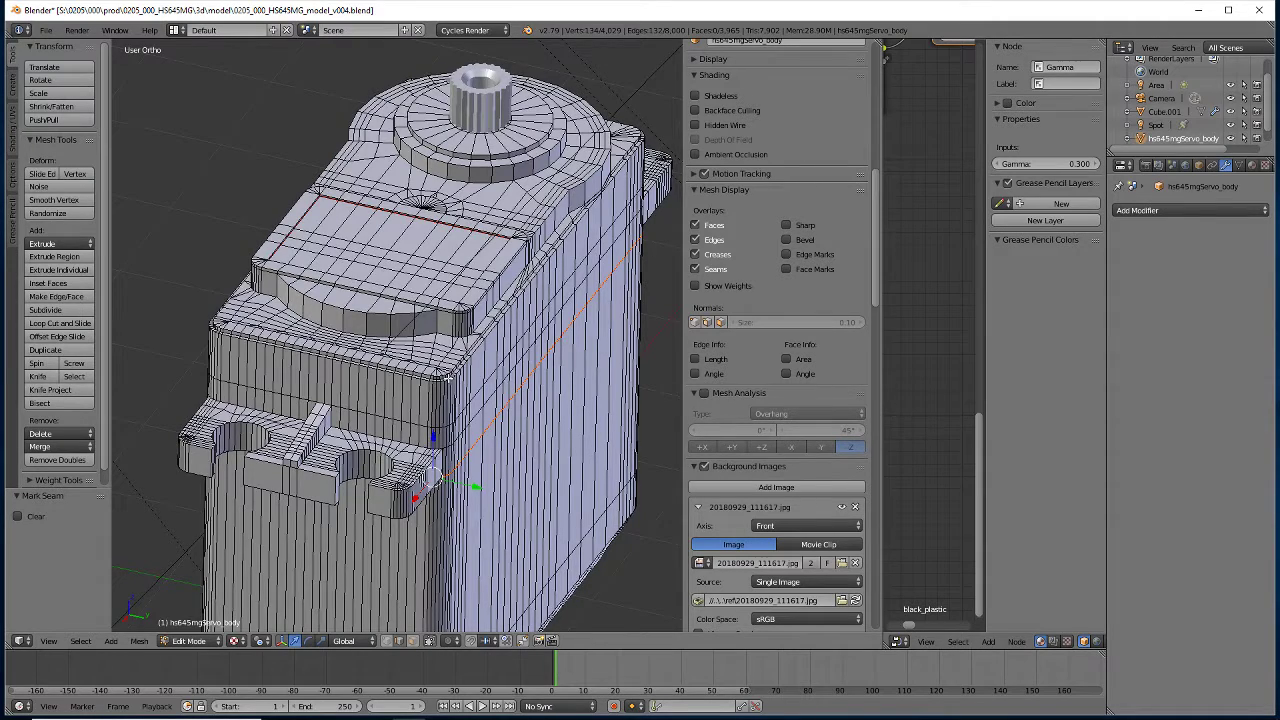
pyautogui.scroll(4, 447, 378)
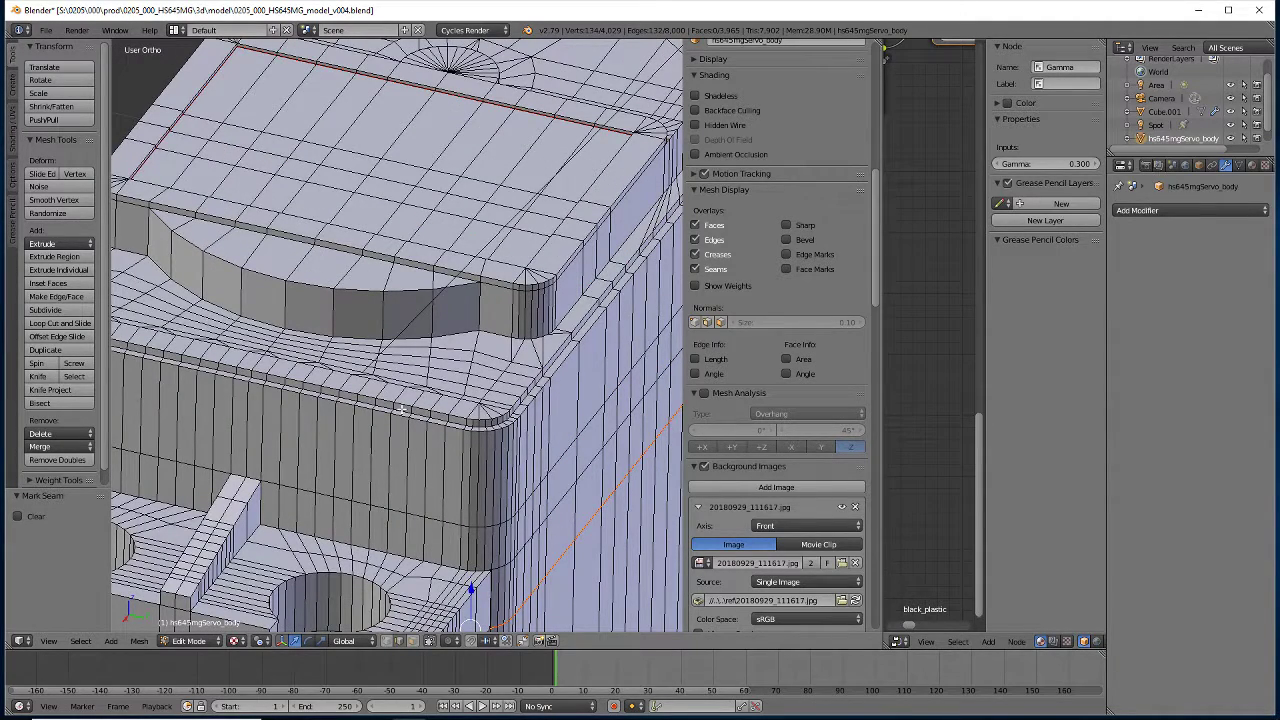
pyautogui.keyDown('alt'); pyautogui.rightClick(400, 410); pyautogui.keyUp('alt')
pyautogui.scroll(-2, 440, 420)
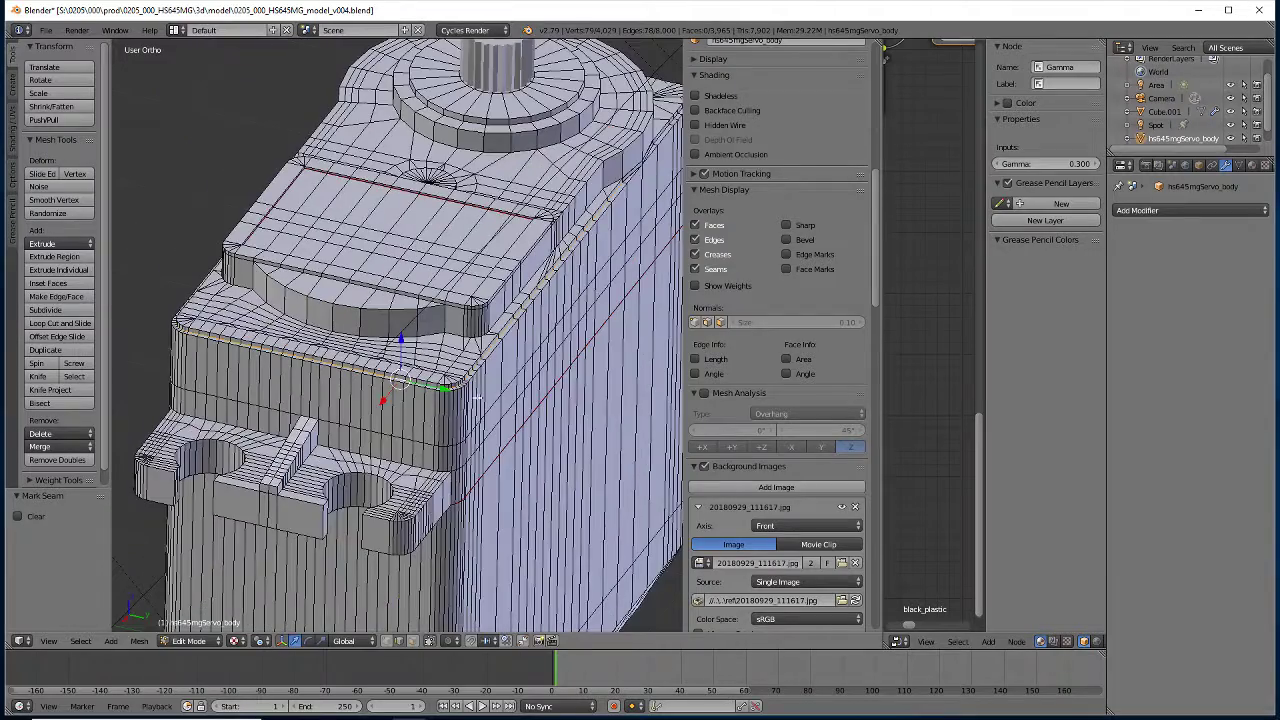
pyautogui.moveTo(600, 338)
pyautogui.mouseDown(button='middle')
pyautogui.moveTo(580, 454)
pyautogui.moveTo(457, 409)
pyautogui.mouseUp(button='middle')
pyautogui.scroll(3, 486, 405)
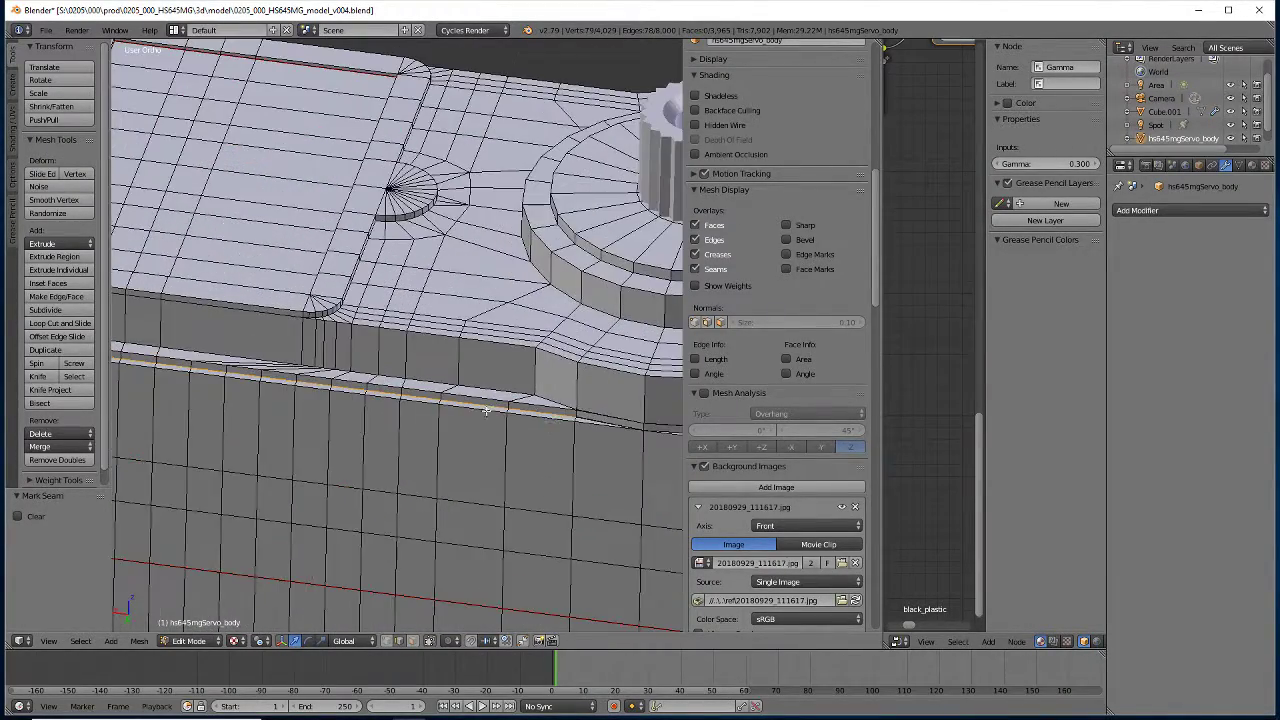
pyautogui.moveTo(623, 432); pyautogui.dragTo(400, 440, button='middle')
pyautogui.scroll(2, 400, 440)
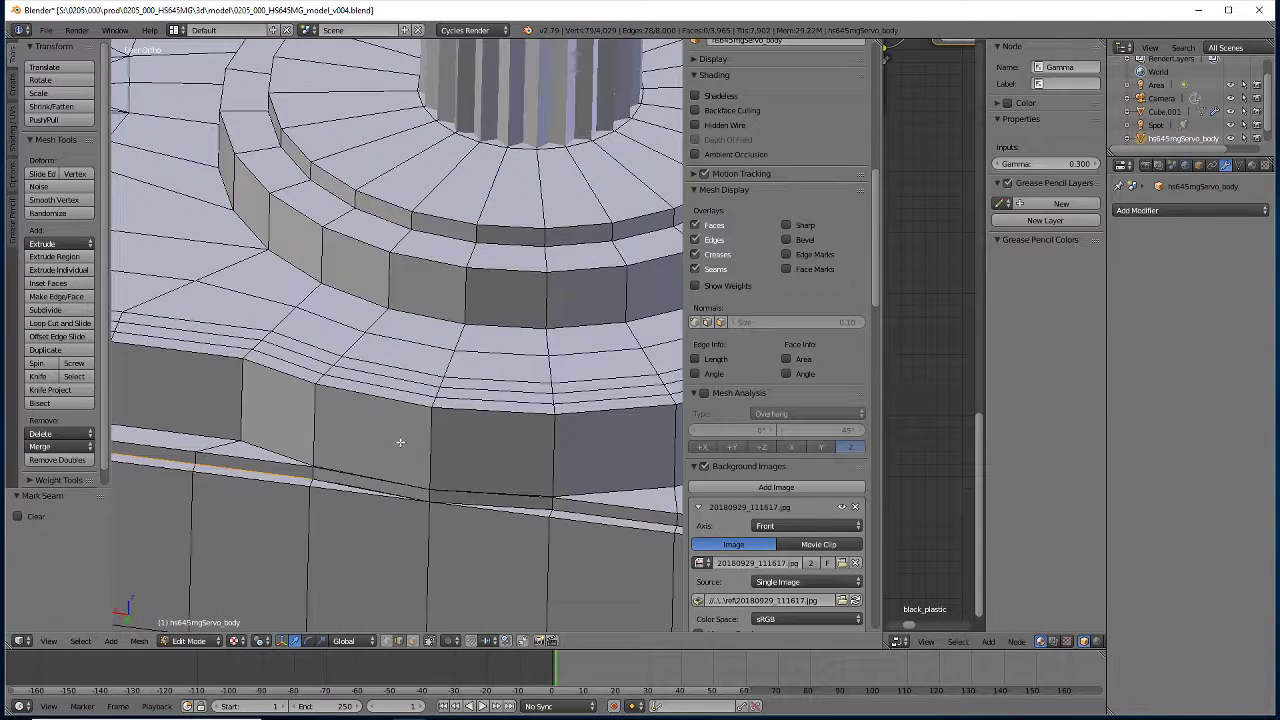
pyautogui.scroll(2, 400, 440)
pyautogui.keyDown('shift'); pyautogui.click(316, 512); pyautogui.keyUp('shift')
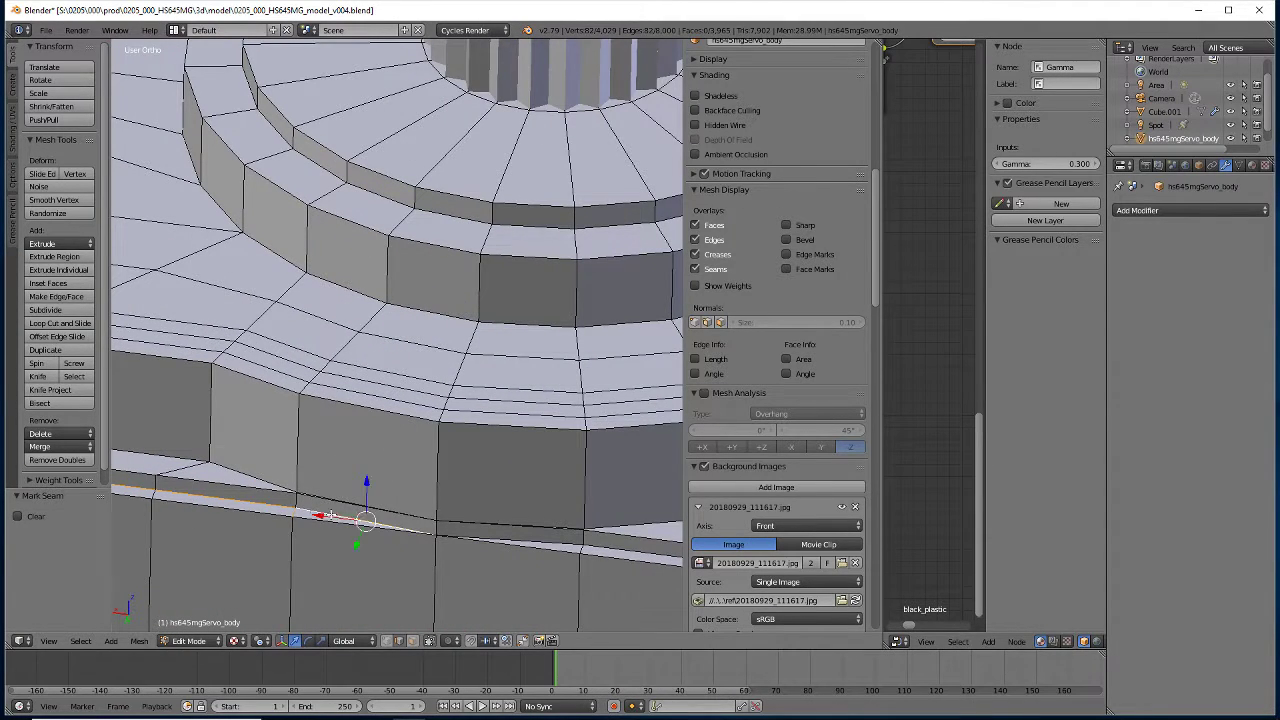
pyautogui.keyDown('alt'); pyautogui.keyDown('shift'); pyautogui.click(570, 545); pyautogui.keyUp('shift'); pyautogui.keyUp('alt')
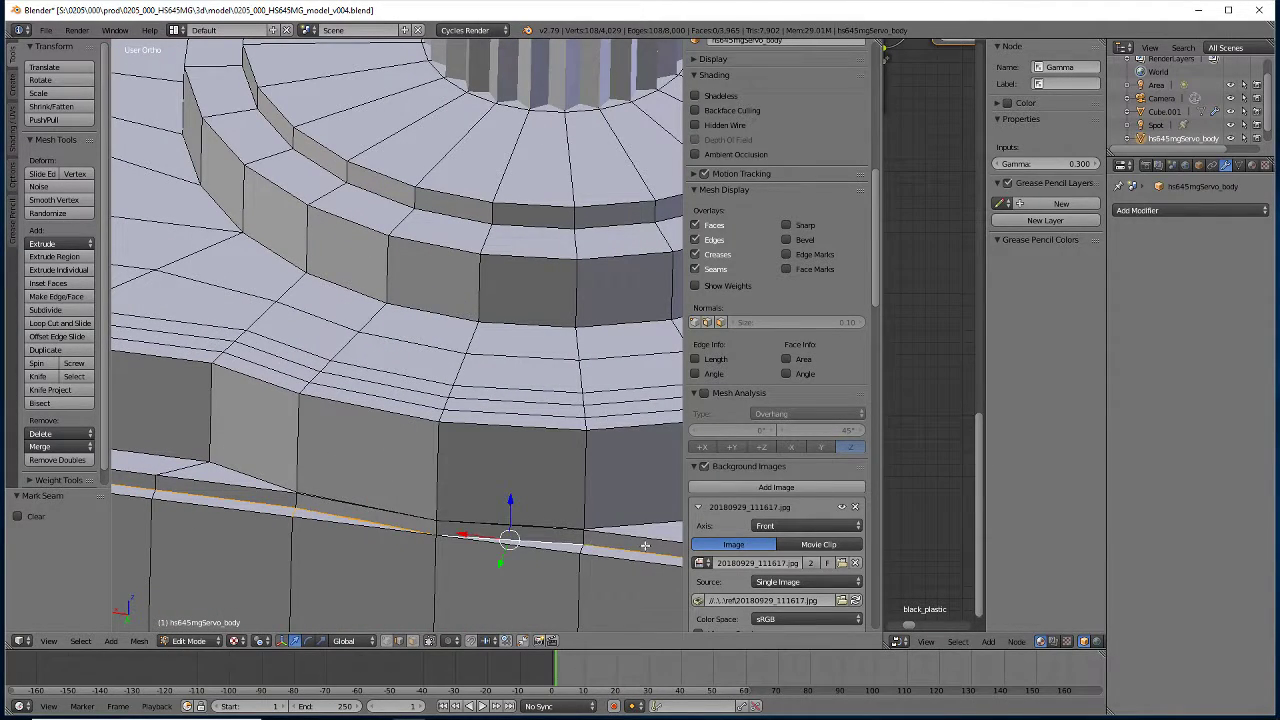
# Add the front rim edges to finish the loop where the top meets the sides
pyautogui.scroll(-3, 640, 548)
pyautogui.moveTo(624, 522); pyautogui.dragTo(273, 527, button='middle')
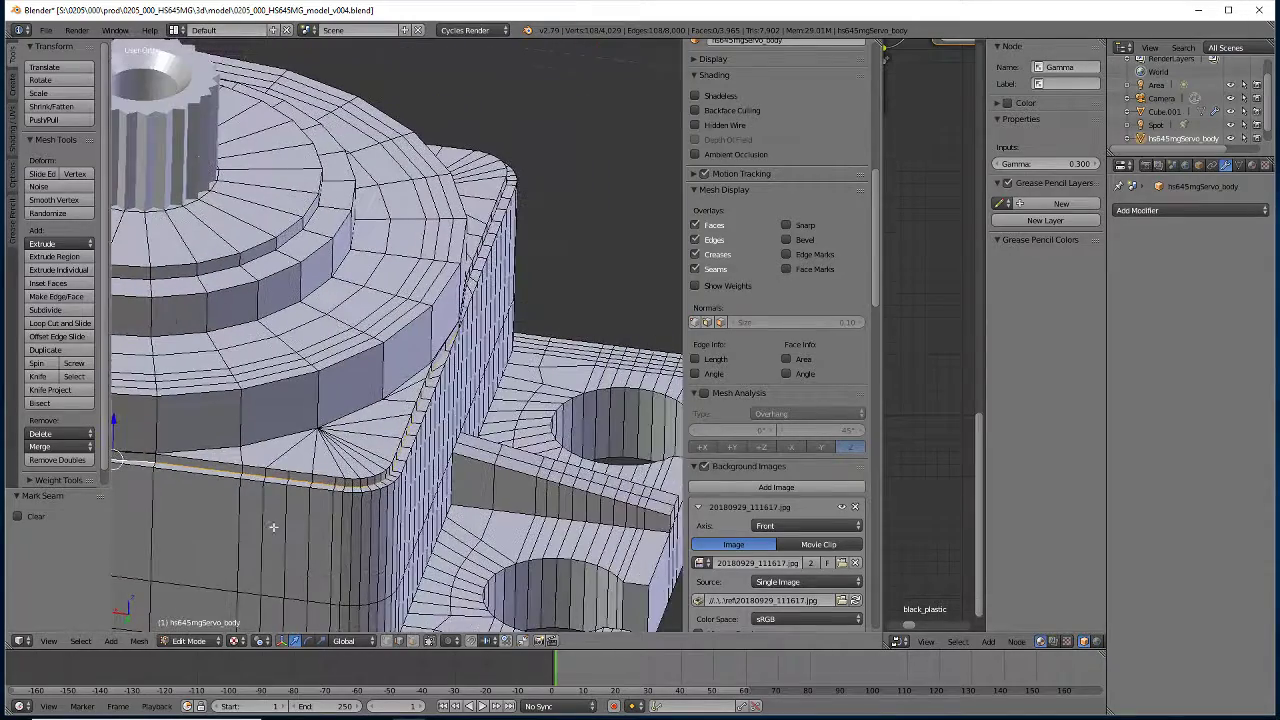
pyautogui.moveTo(479, 517); pyautogui.dragTo(351, 317, button='middle')
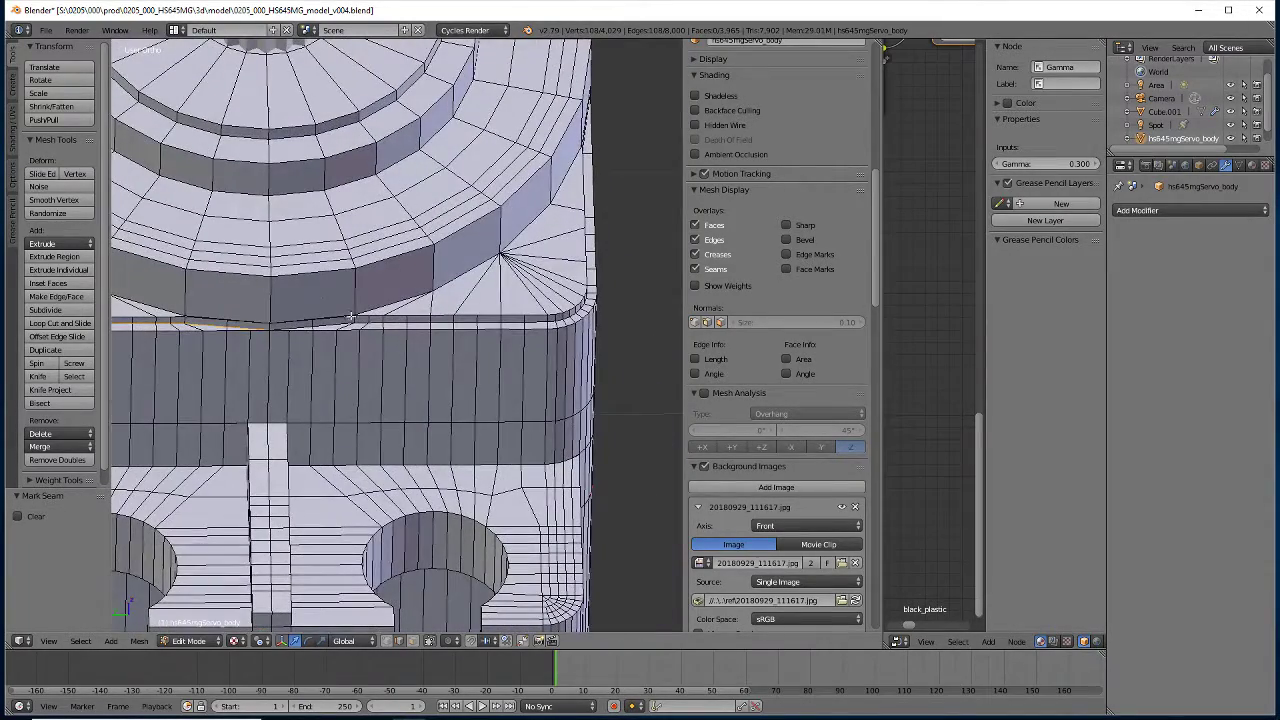
pyautogui.keyDown('alt'); pyautogui.keyDown('shift'); pyautogui.click(398, 323); pyautogui.keyUp('shift'); pyautogui.keyUp('alt')
pyautogui.moveTo(506, 341); pyautogui.dragTo(497, 187, button='middle')
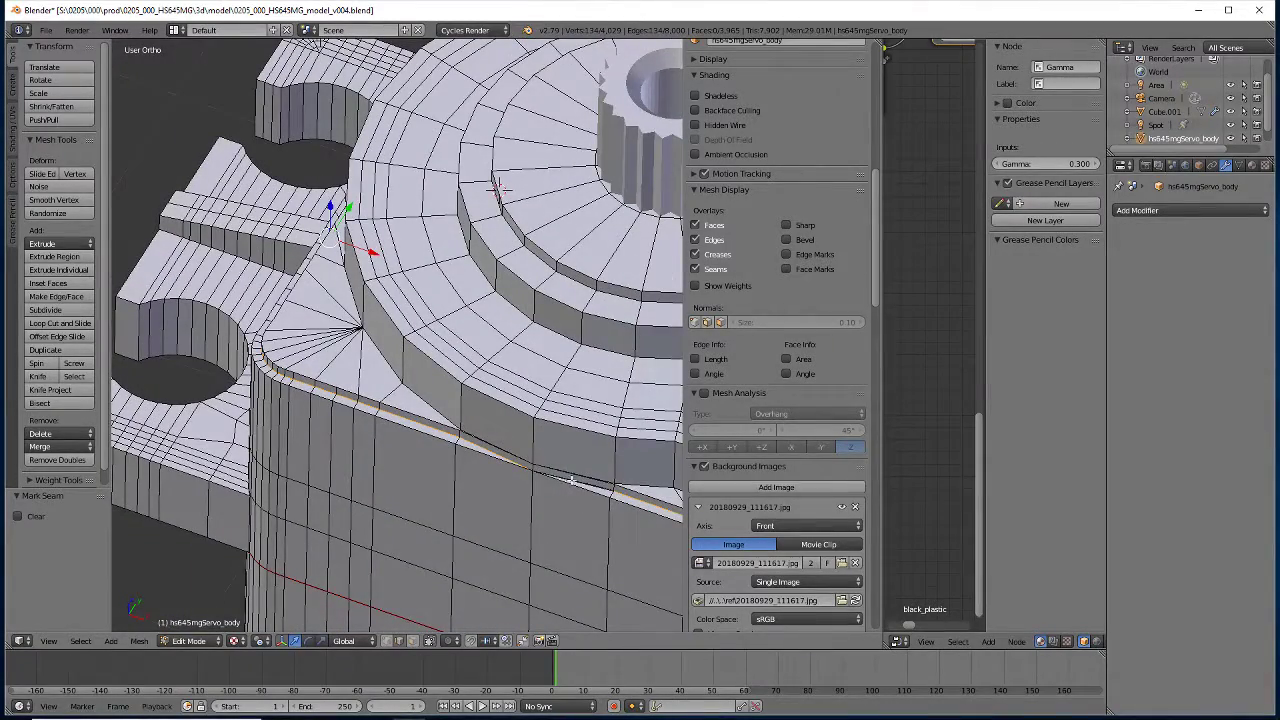
pyautogui.scroll(2, 571, 481)
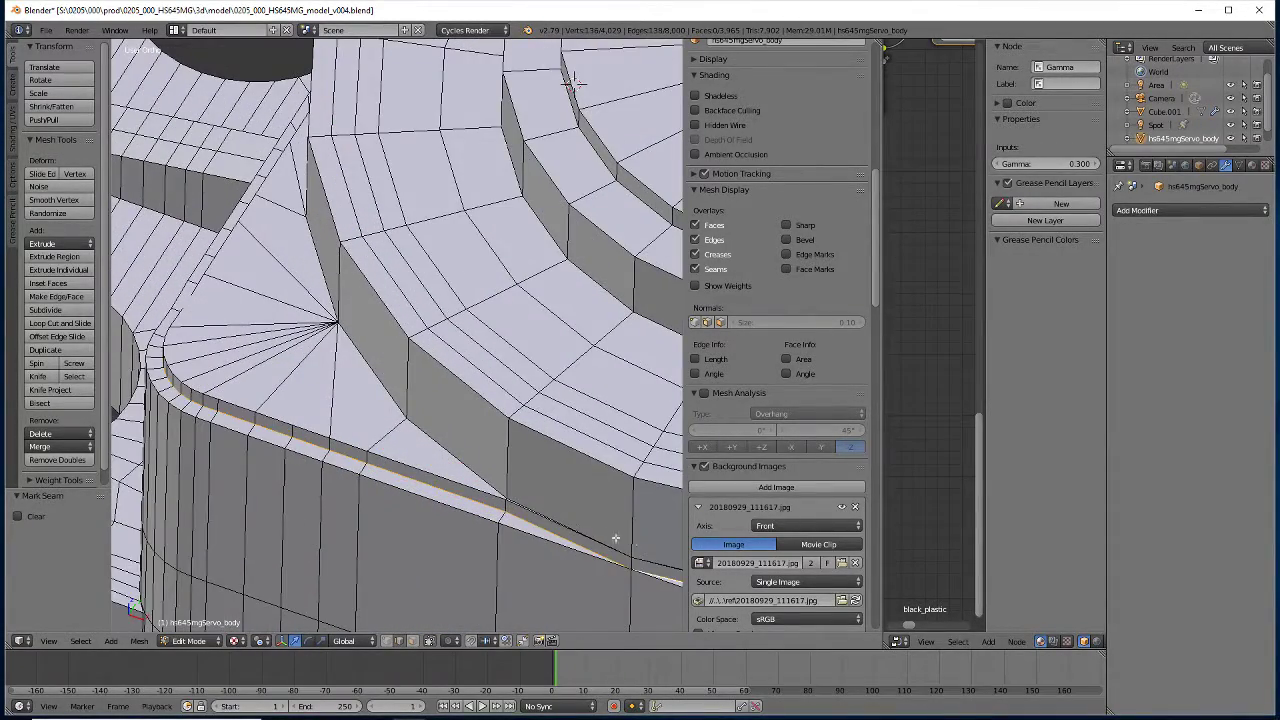
pyautogui.scroll(-2, 638, 541)
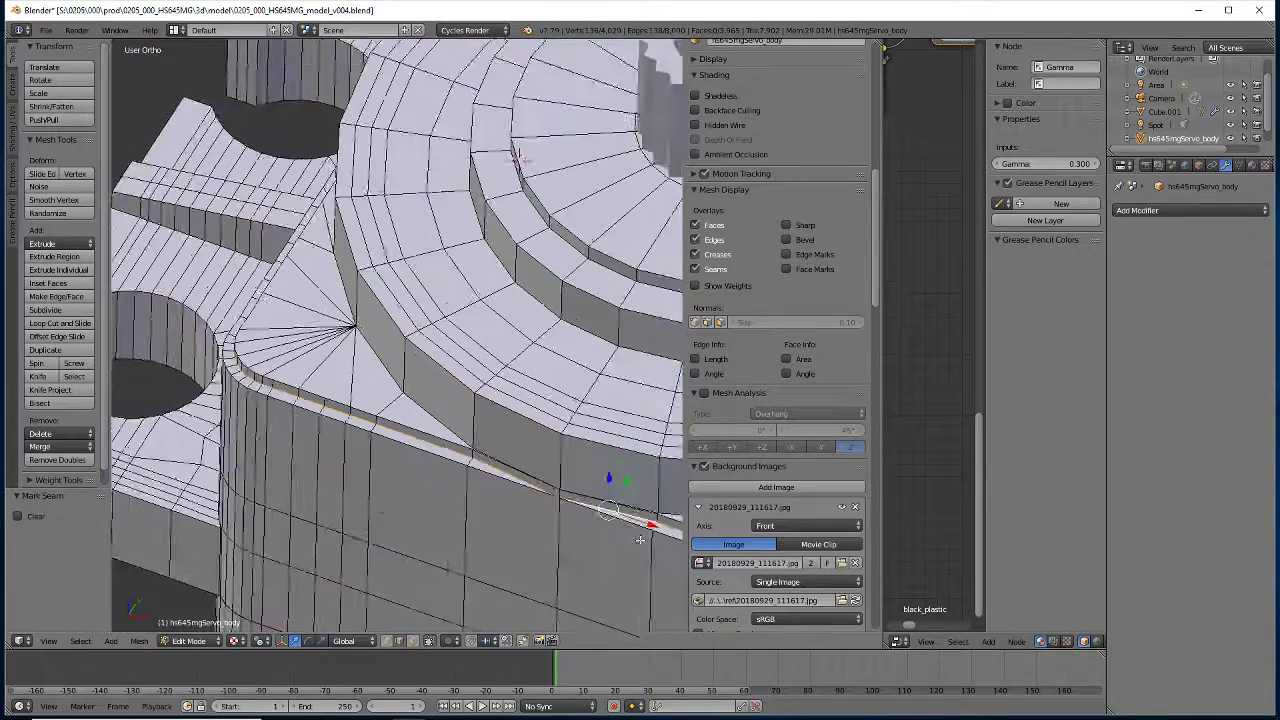
pyautogui.scroll(-2, 638, 541)
pyautogui.scroll(-3, 638, 541)
pyautogui.scroll(-3, 639, 538)
pyautogui.scroll(2, 639, 538)
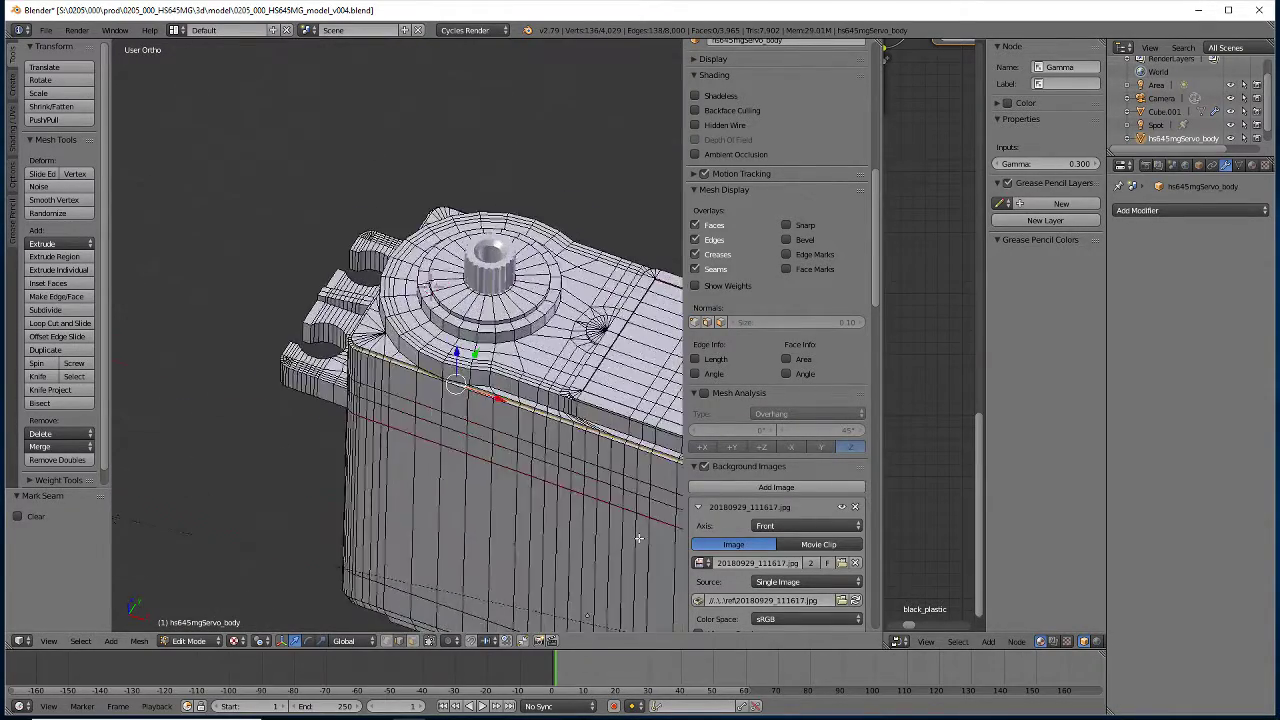
pyautogui.scroll(2, 639, 538)
pyautogui.scroll(3, 639, 538)
pyautogui.scroll(2, 640, 541)
pyautogui.scroll(-2, 640, 541)
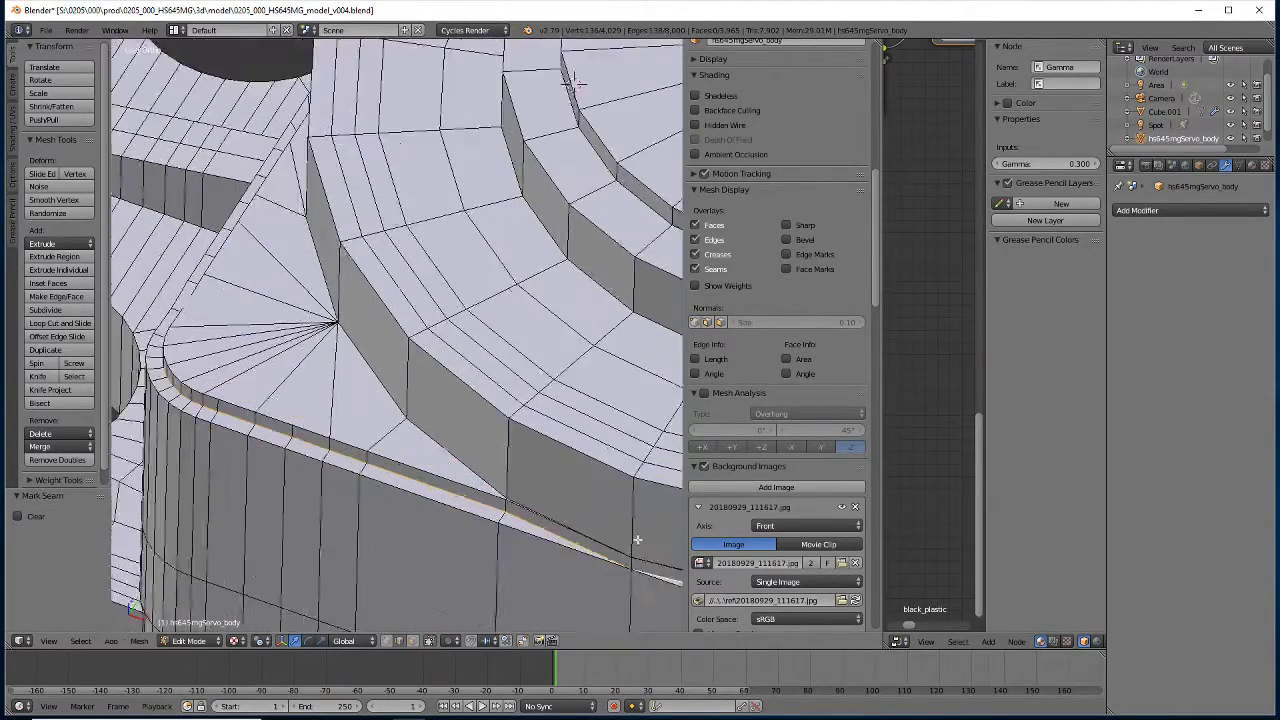
pyautogui.scroll(-2, 640, 541)
pyautogui.scroll(-2, 640, 541)
pyautogui.scroll(-1, 575, 553)
pyautogui.moveTo(575, 553); pyautogui.dragTo(175, 535, button='middle')
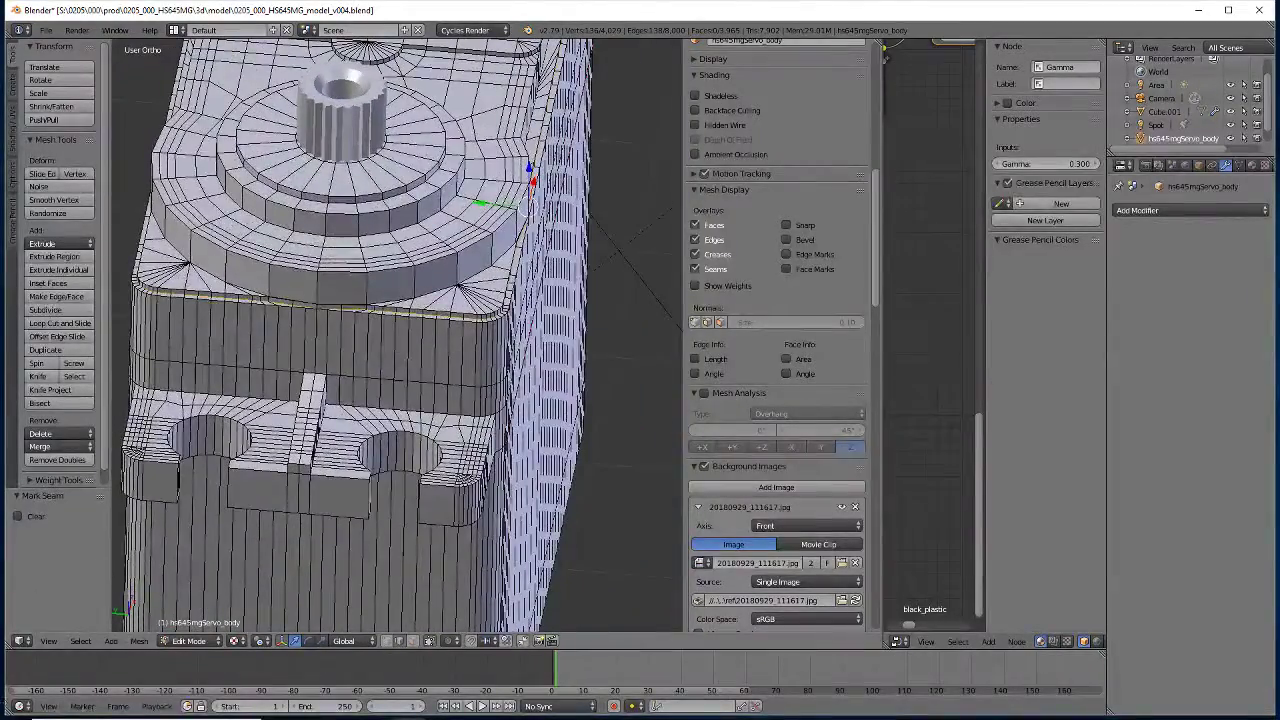
# Mark the selected rim loop as a UV seam
pyautogui.click(137, 642)
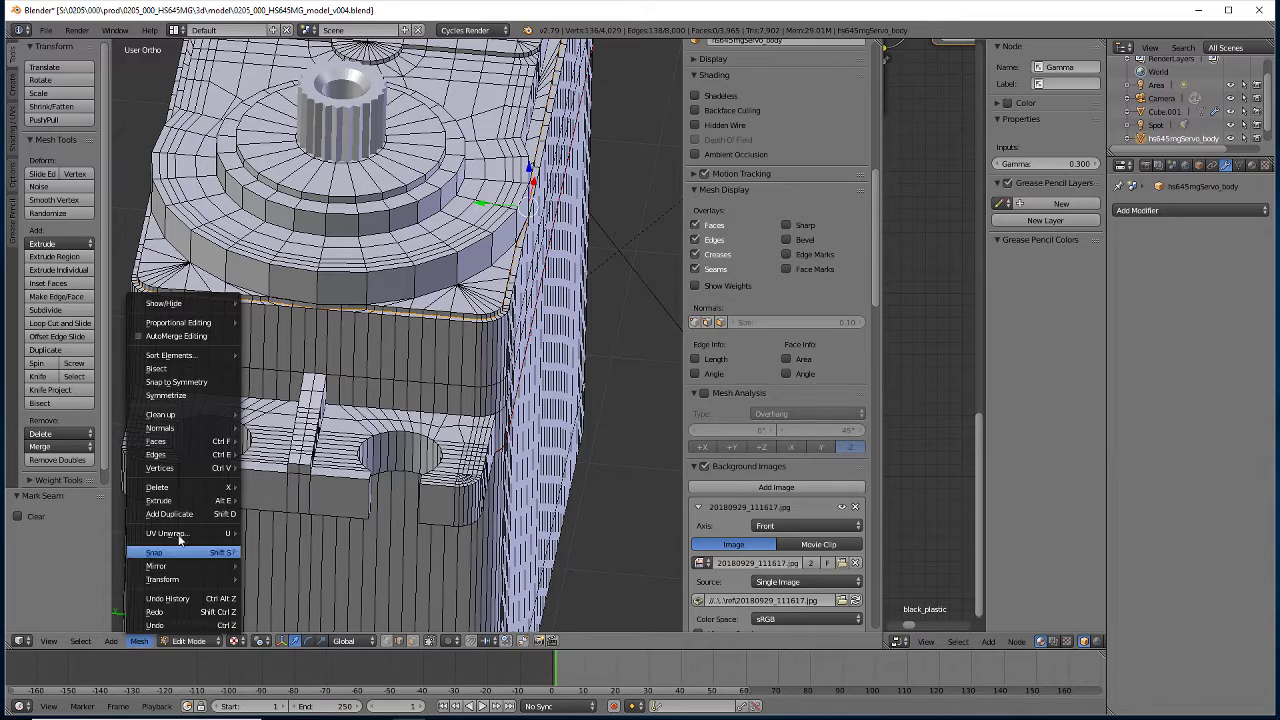
pyautogui.moveTo(180, 454)
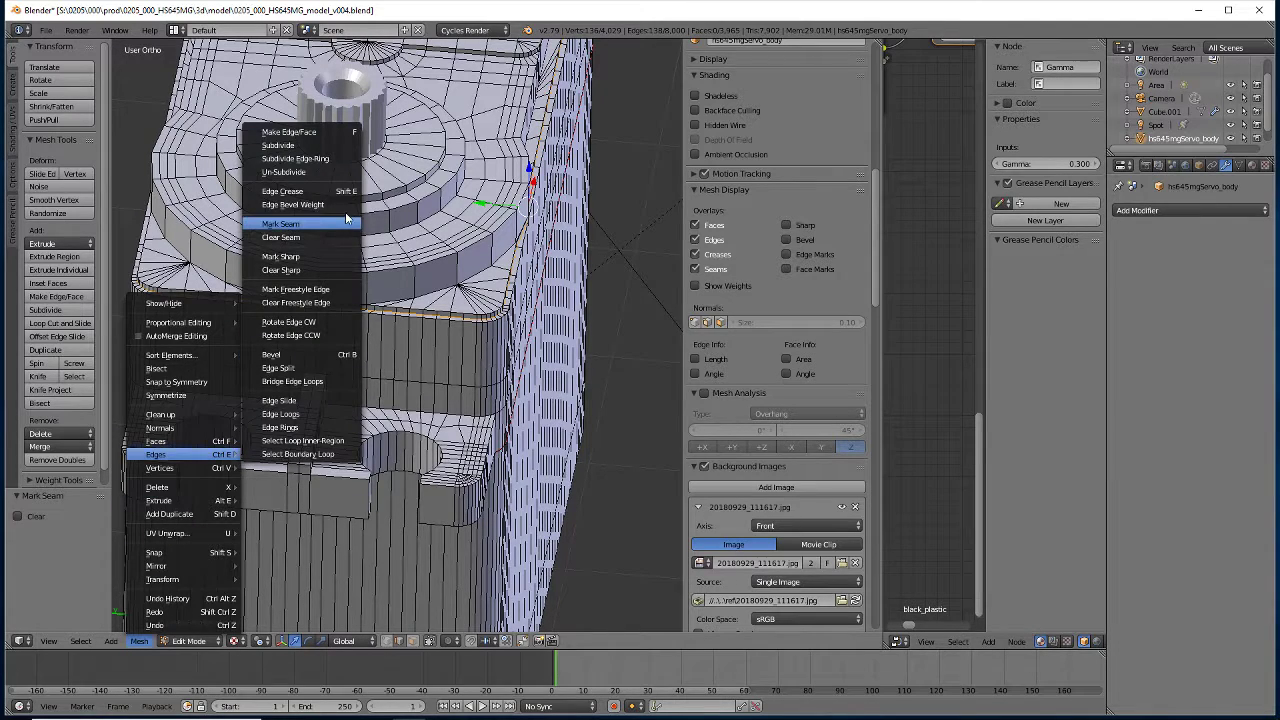
pyautogui.click(346, 220)
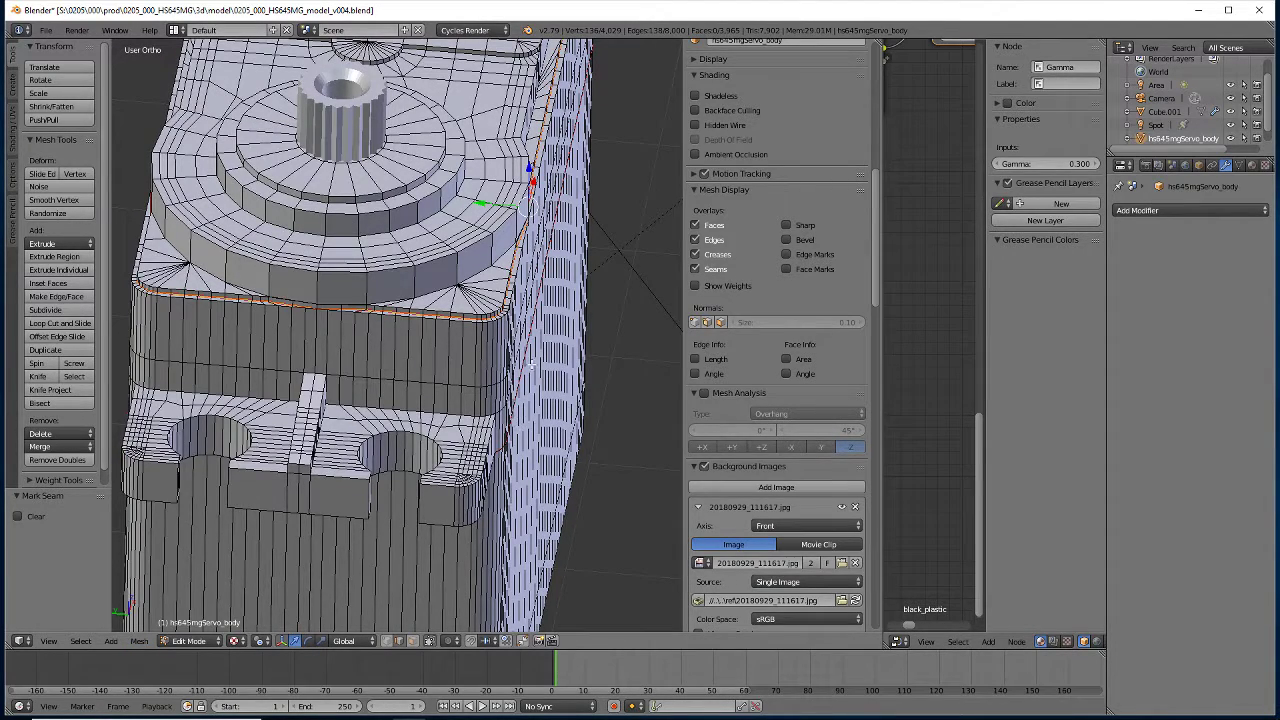
pyautogui.scroll(-4, 530, 365)
pyautogui.scroll(3, 520, 363)
pyautogui.scroll(3, 510, 362)
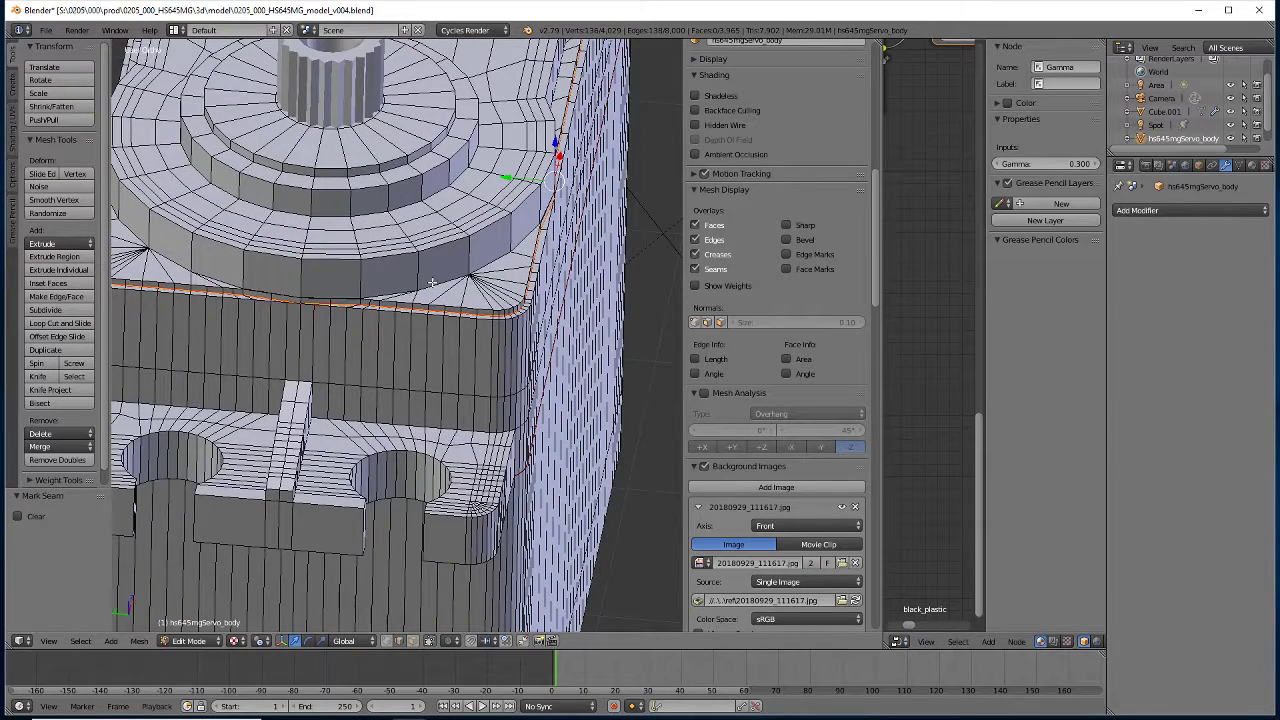
pyautogui.scroll(-2, 431, 289)
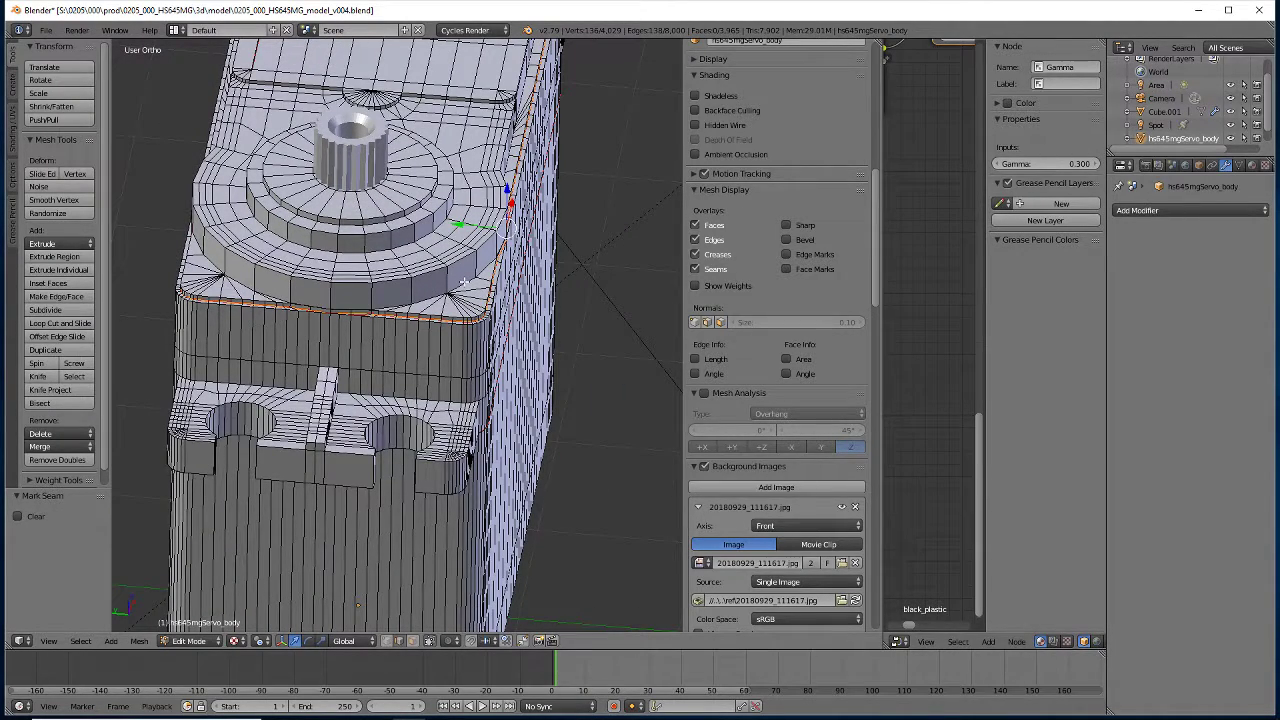
# Begin a new selection of vertices around the gear-base ring
pyautogui.rightClick(463, 283)
pyautogui.keyDown('shift'); pyautogui.rightClick(424, 298); pyautogui.keyUp('shift')
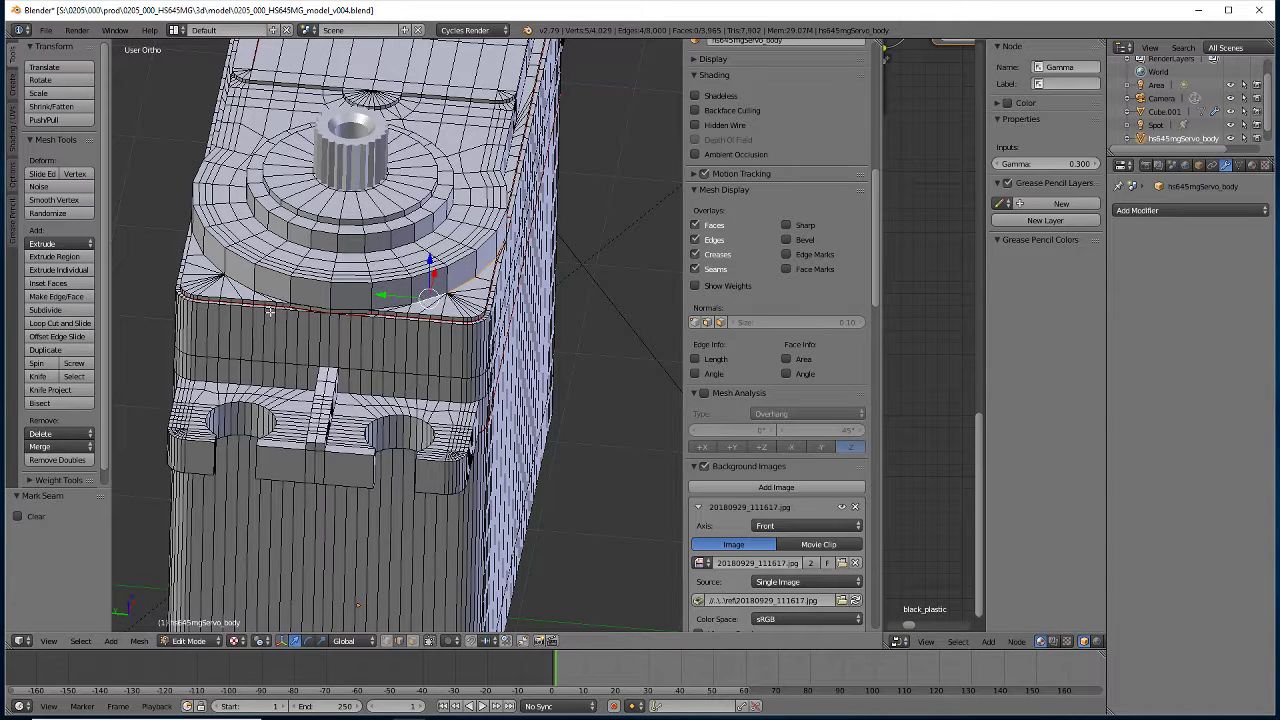
pyautogui.keyDown('shift'); pyautogui.rightClick(386, 305); pyautogui.keyUp('shift')
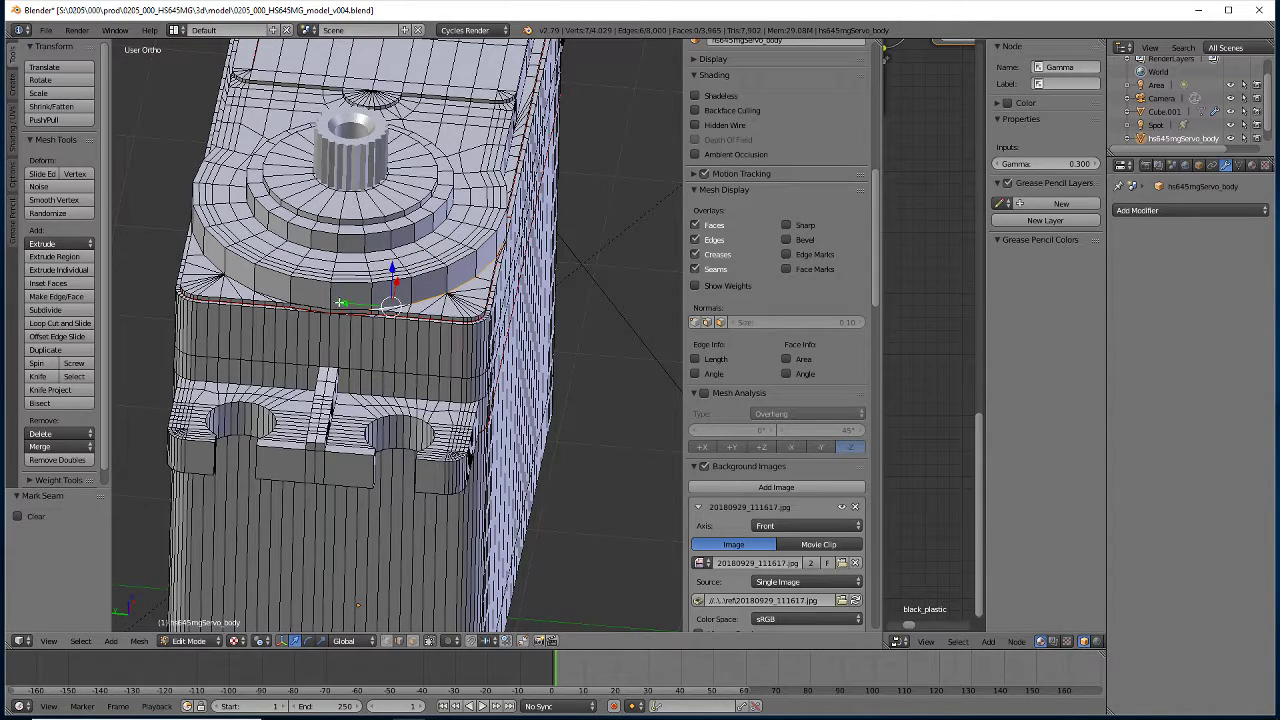
# Extend the ring selection around the mounting-tab corner
pyautogui.keyDown('shift'); pyautogui.rightClick(283, 297); pyautogui.keyUp('shift')
pyautogui.keyDown('shift'); pyautogui.rightClick(229, 280); pyautogui.keyUp('shift')
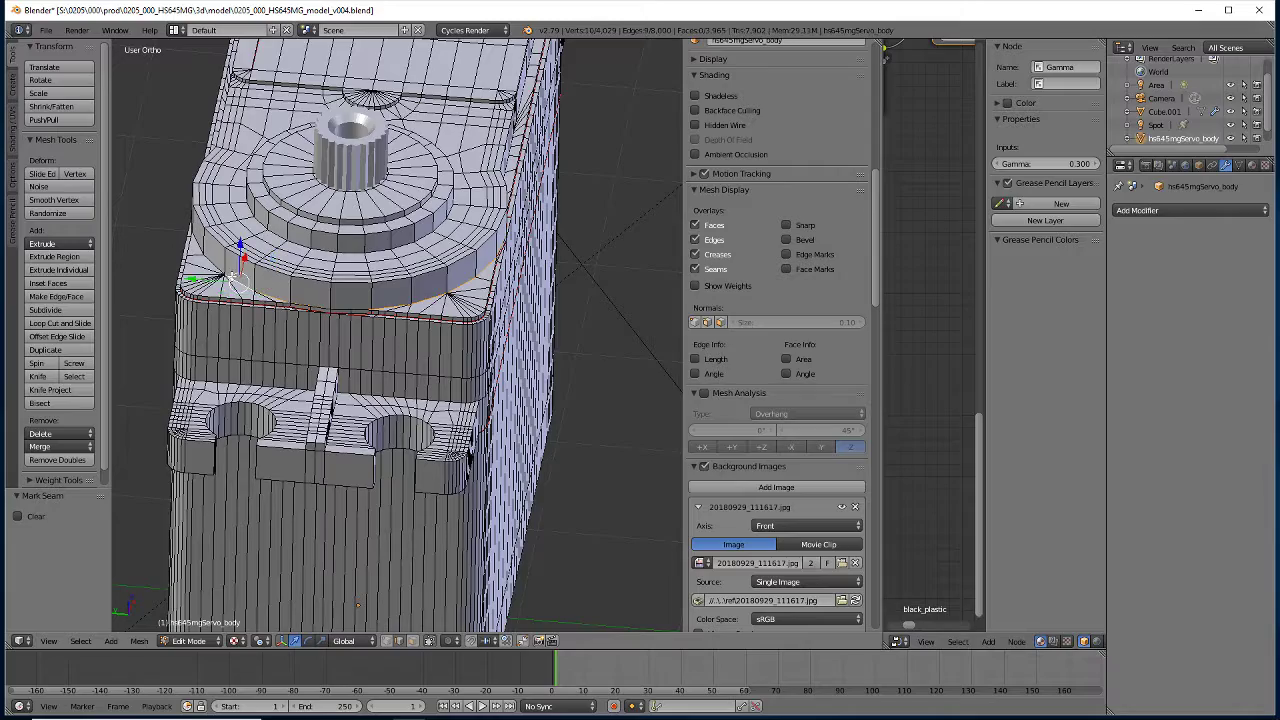
pyautogui.moveTo(282, 315); pyautogui.dragTo(394, 322, button='middle')
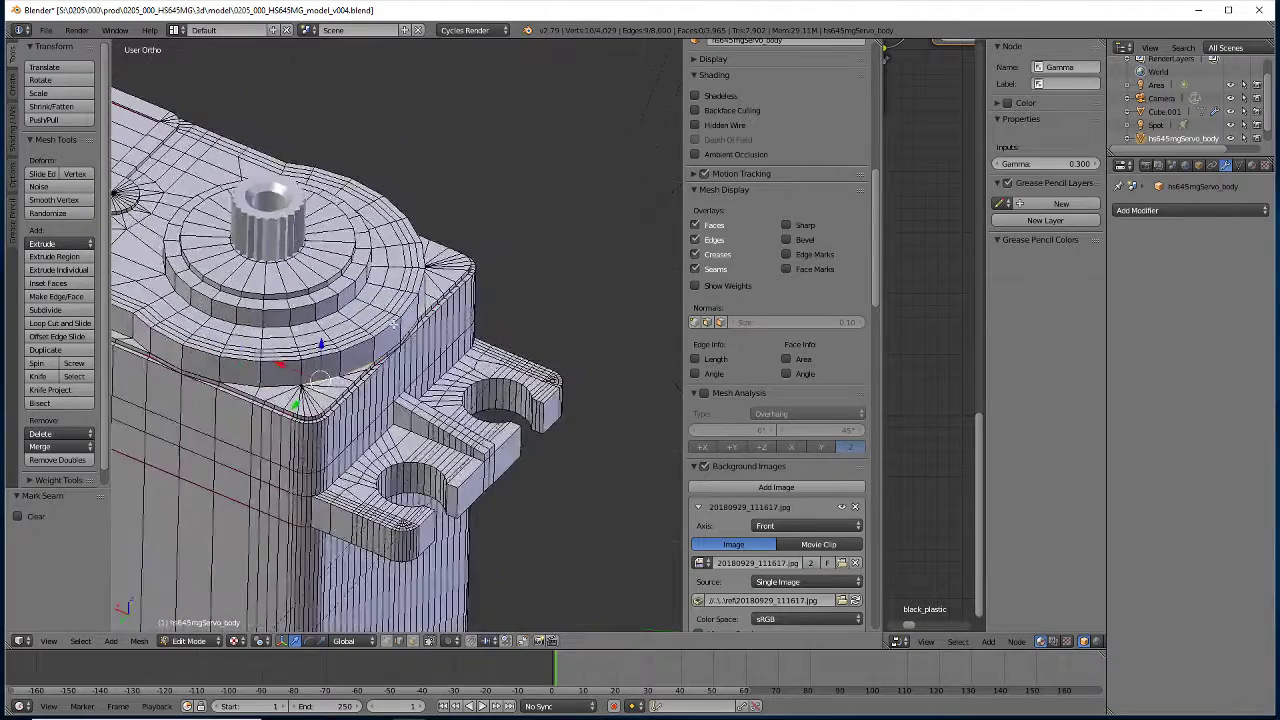
pyautogui.keyDown('shift'); pyautogui.rightClick(239, 381); pyautogui.keyUp('shift')
pyautogui.keyDown('ctrl'); pyautogui.rightClick(141, 337); pyautogui.keyUp('ctrl')
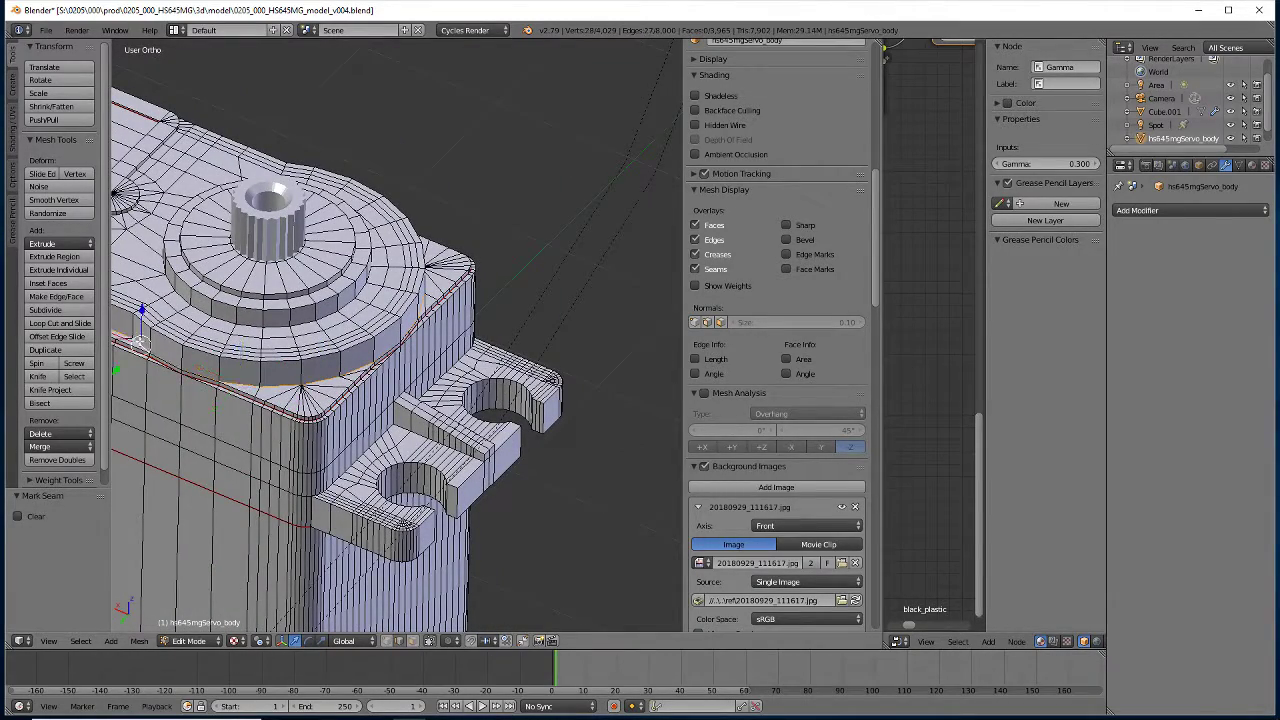
pyautogui.moveTo(150, 352)
pyautogui.mouseDown(button='middle')
pyautogui.moveTo(237, 427)
pyautogui.moveTo(425, 412)
pyautogui.mouseUp(button='middle')
pyautogui.scroll(3, 425, 412)
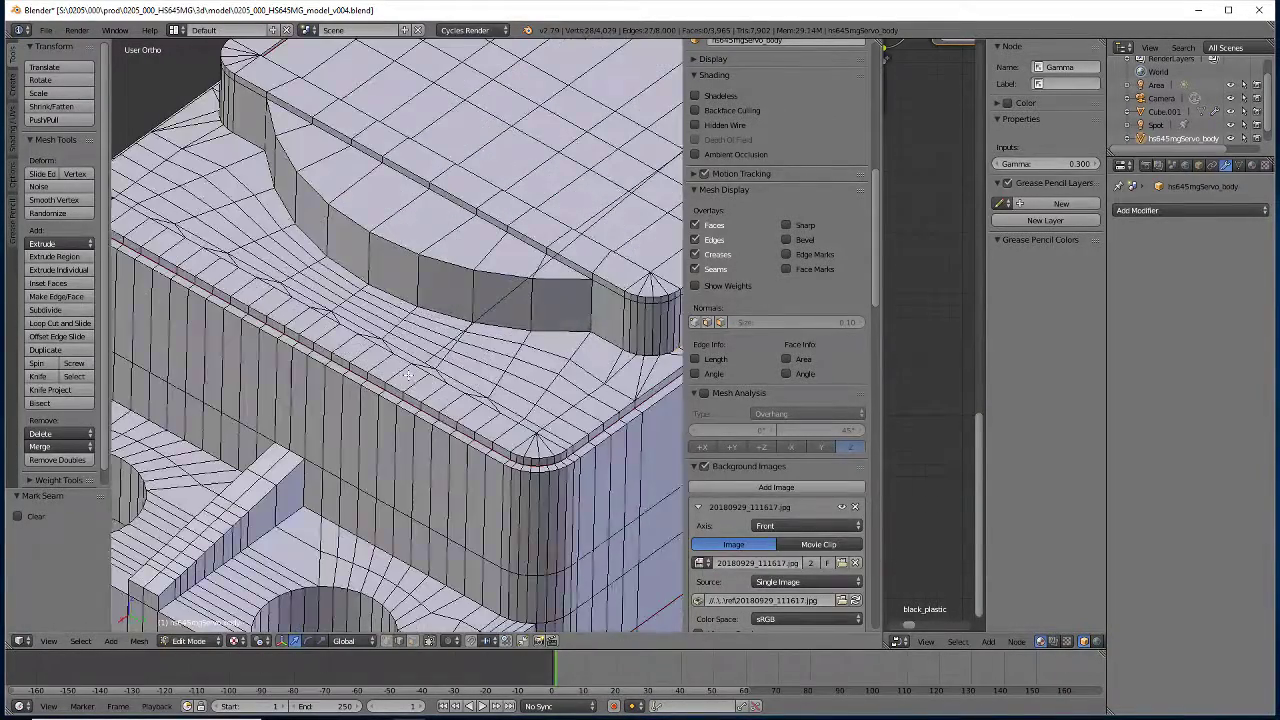
# Continue the edge path selection along the top rim edges
pyautogui.keyDown('ctrl'); pyautogui.rightClick(640, 358); pyautogui.keyUp('ctrl')
pyautogui.keyDown('ctrl'); pyautogui.rightClick(665, 356); pyautogui.keyUp('ctrl')
pyautogui.keyDown('ctrl'); pyautogui.rightClick(598, 344); pyautogui.keyUp('ctrl')
pyautogui.scroll(2, 590, 346)
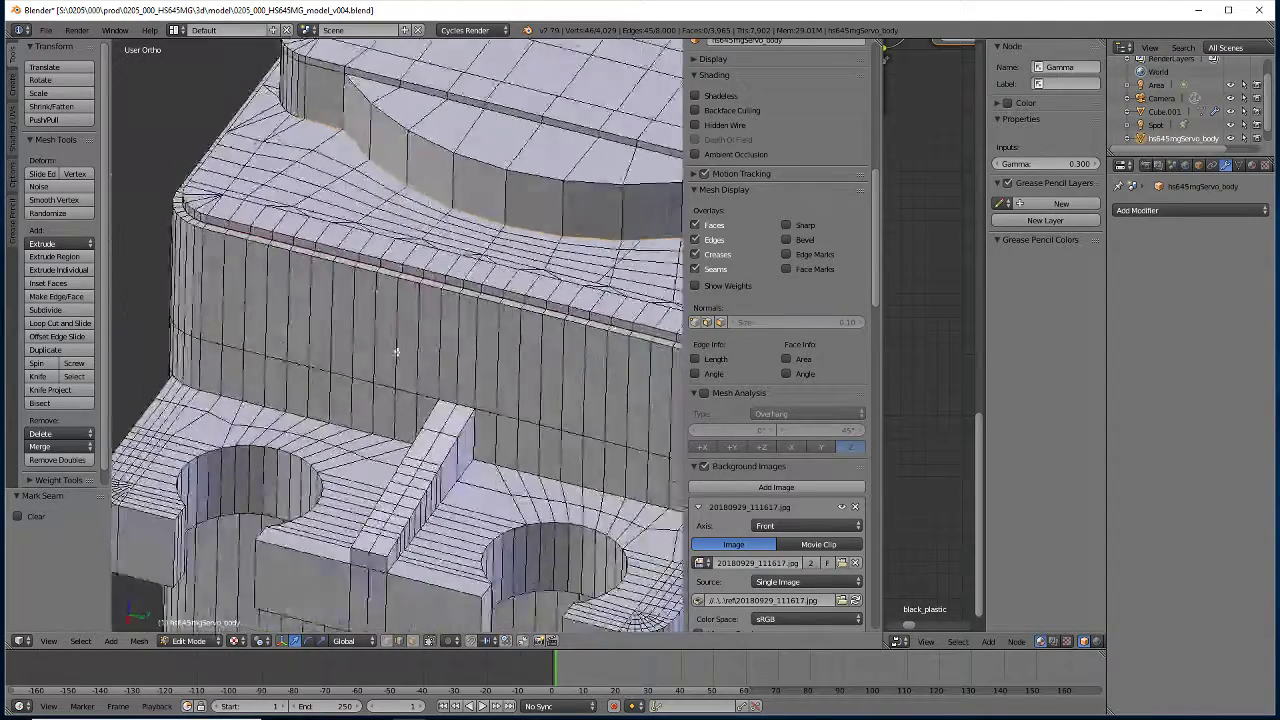
pyautogui.scroll(2, 550, 352)
pyautogui.scroll(2, 513, 359)
pyautogui.scroll(1, 430, 284)
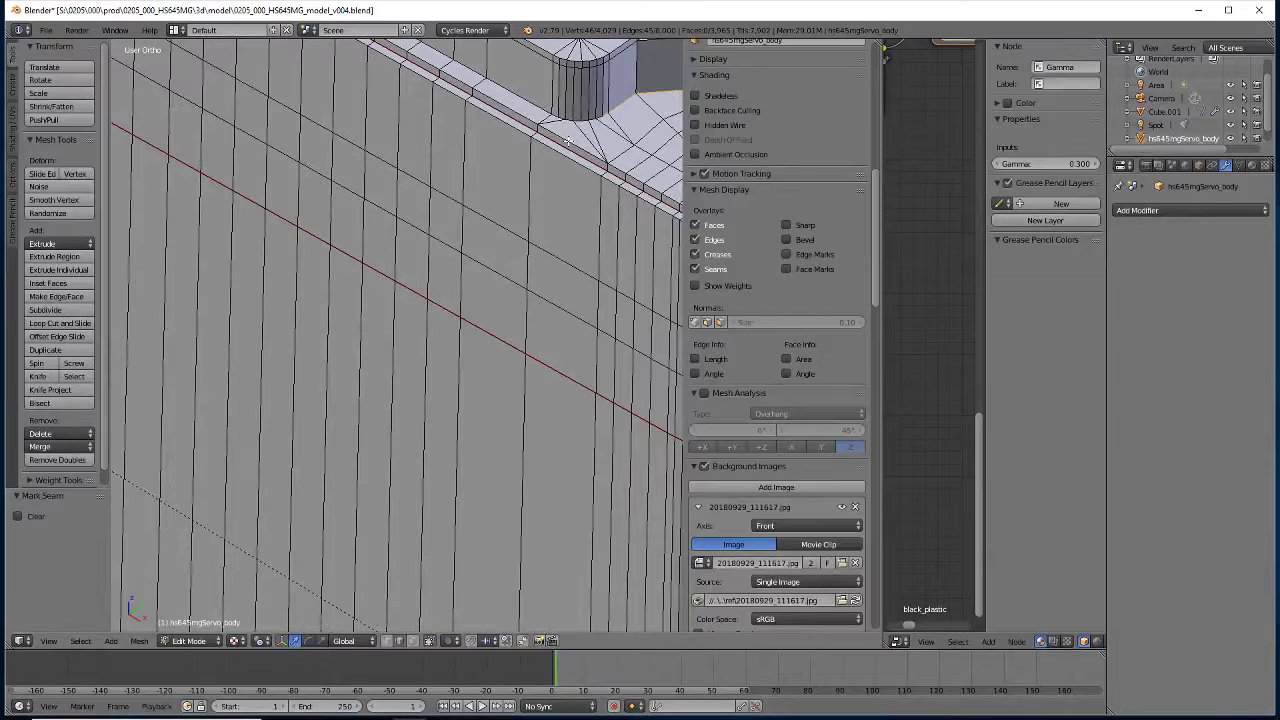
pyautogui.keyDown('ctrl'); pyautogui.rightClick(586, 120); pyautogui.keyUp('ctrl')
pyautogui.keyDown('ctrl'); pyautogui.rightClick(568, 118); pyautogui.keyUp('ctrl')
pyautogui.keyDown('ctrl'); pyautogui.rightClick(537, 105); pyautogui.keyUp('ctrl')
pyautogui.scroll(-3, 477, 188)
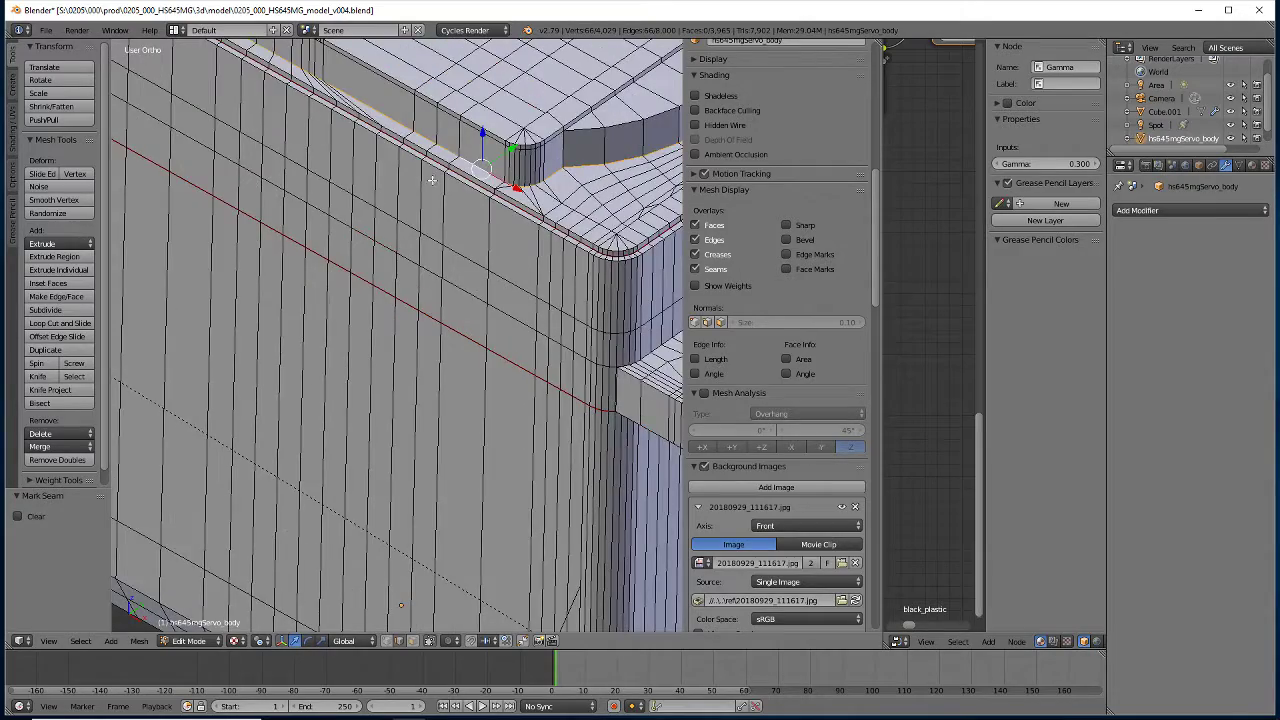
pyautogui.scroll(-2, 400, 330)
pyautogui.scroll(-2, 293, 509)
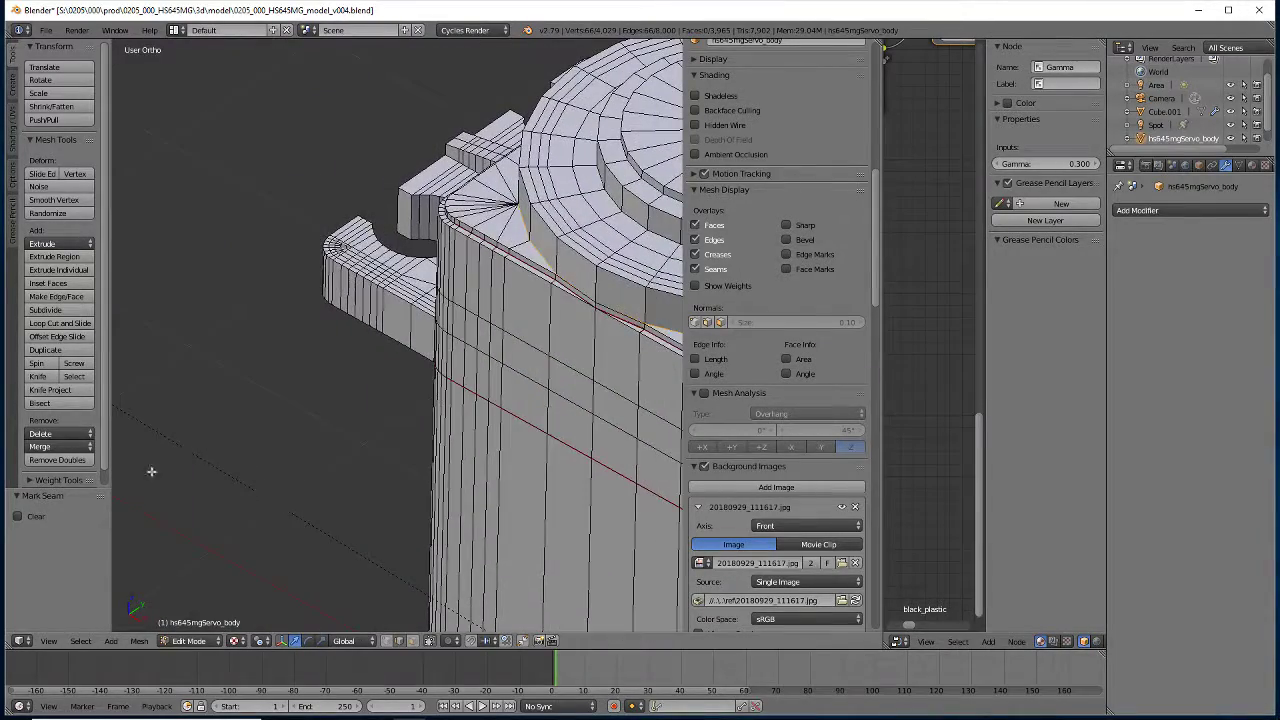
pyautogui.scroll(-1, 421, 460)
pyautogui.scroll(-1, 421, 452)
# Add the remaining gear-base ring vertices and mark the selected edges as UV seams
pyautogui.moveTo(421, 452)
pyautogui.mouseDown(button='middle')
pyautogui.moveTo(343, 449)
pyautogui.moveTo(444, 559)
pyautogui.mouseUp(button='middle')
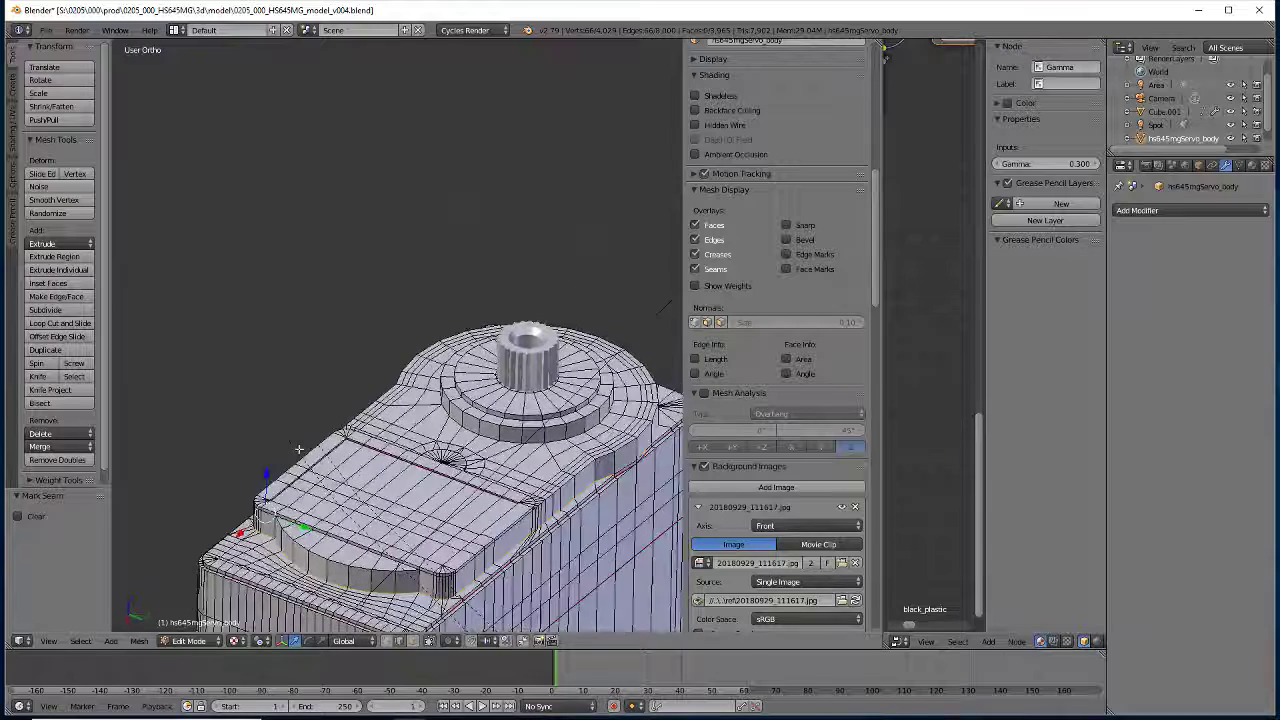
pyautogui.rightClick(553, 442)
pyautogui.rightClick(530, 442)
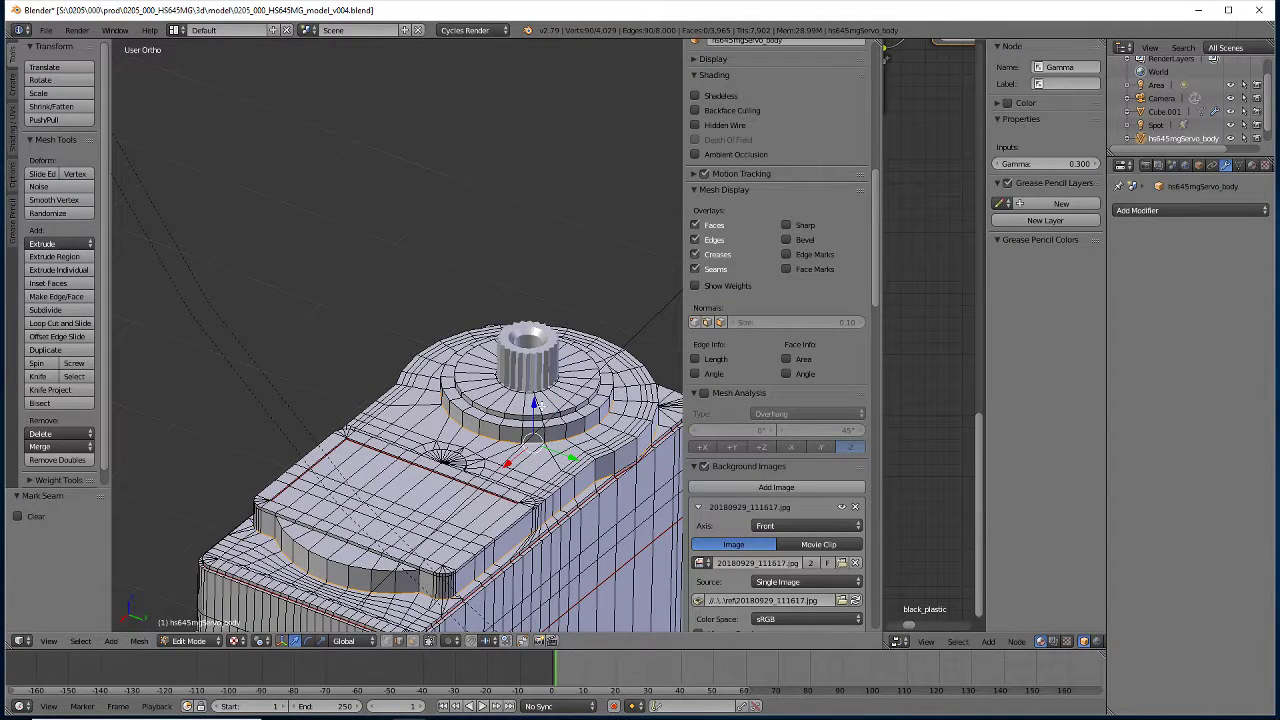
pyautogui.keyDown('alt'); pyautogui.rightClick(530, 442); pyautogui.keyUp('alt')
pyautogui.moveTo(530, 442)
pyautogui.mouseDown(button='middle')
pyautogui.moveTo(610, 487)
pyautogui.moveTo(140, 580)
pyautogui.mouseUp(button='middle')
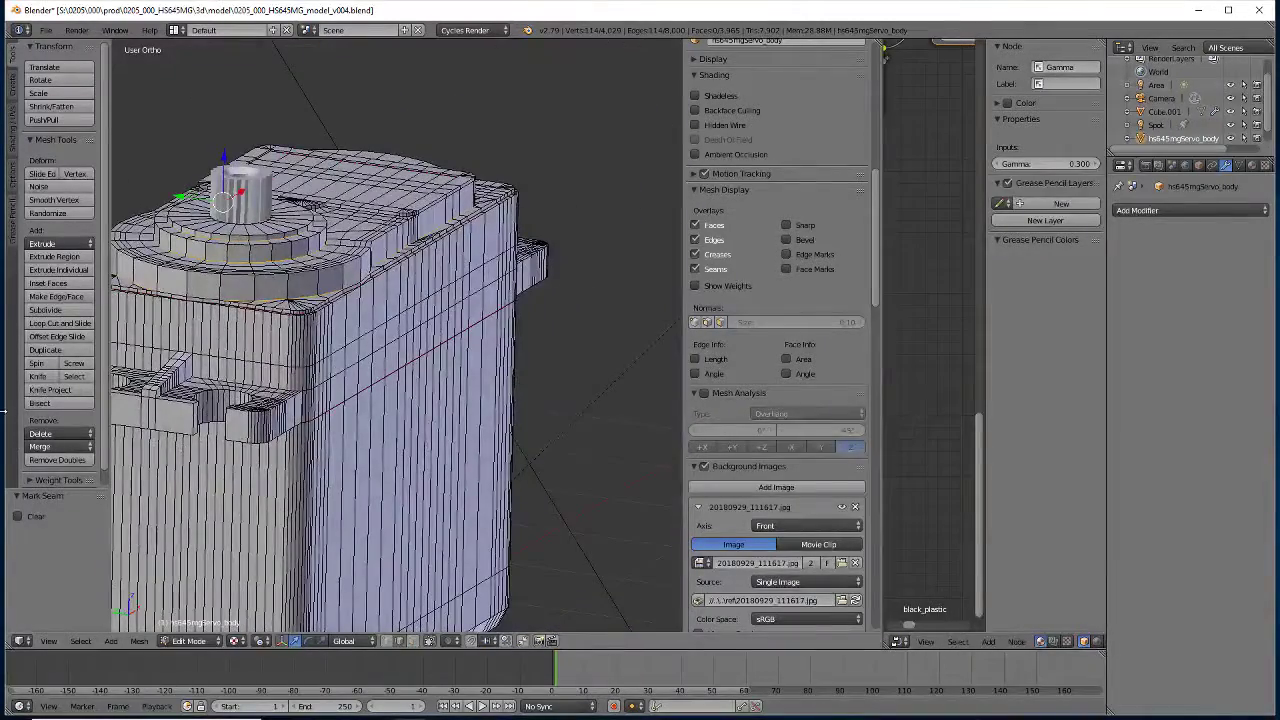
pyautogui.click(139, 641)
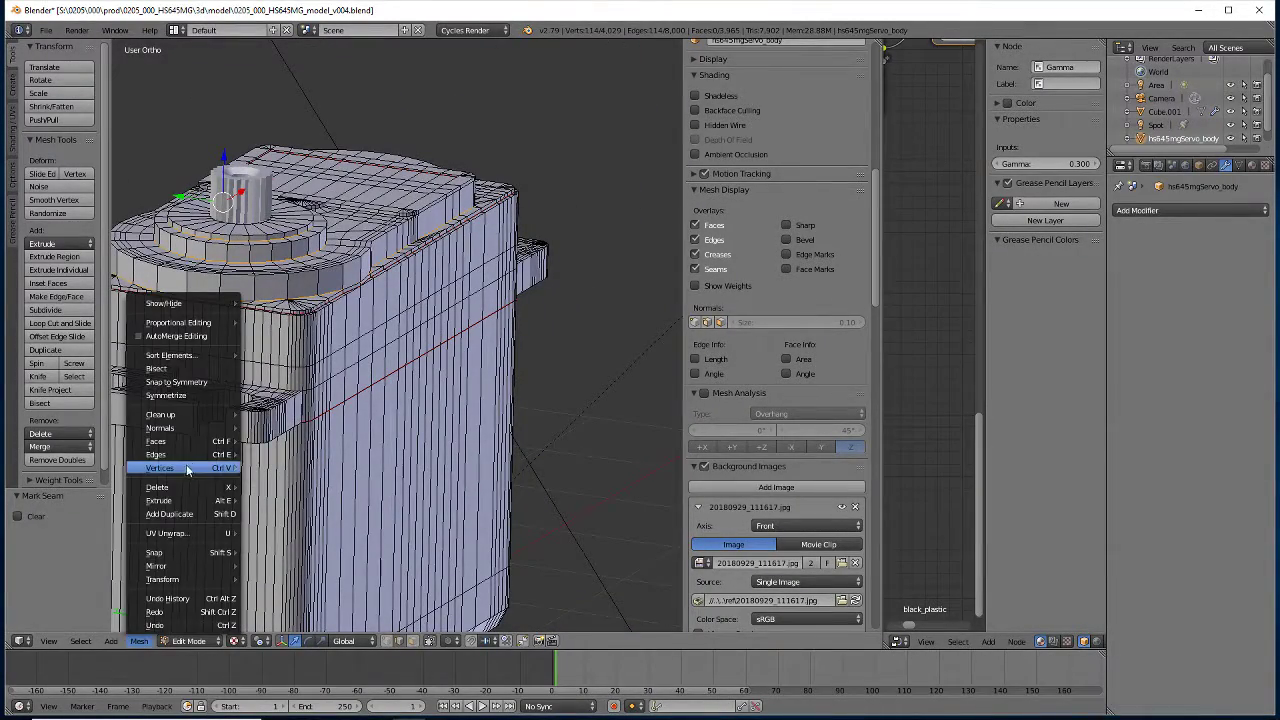
pyautogui.moveTo(183, 454)
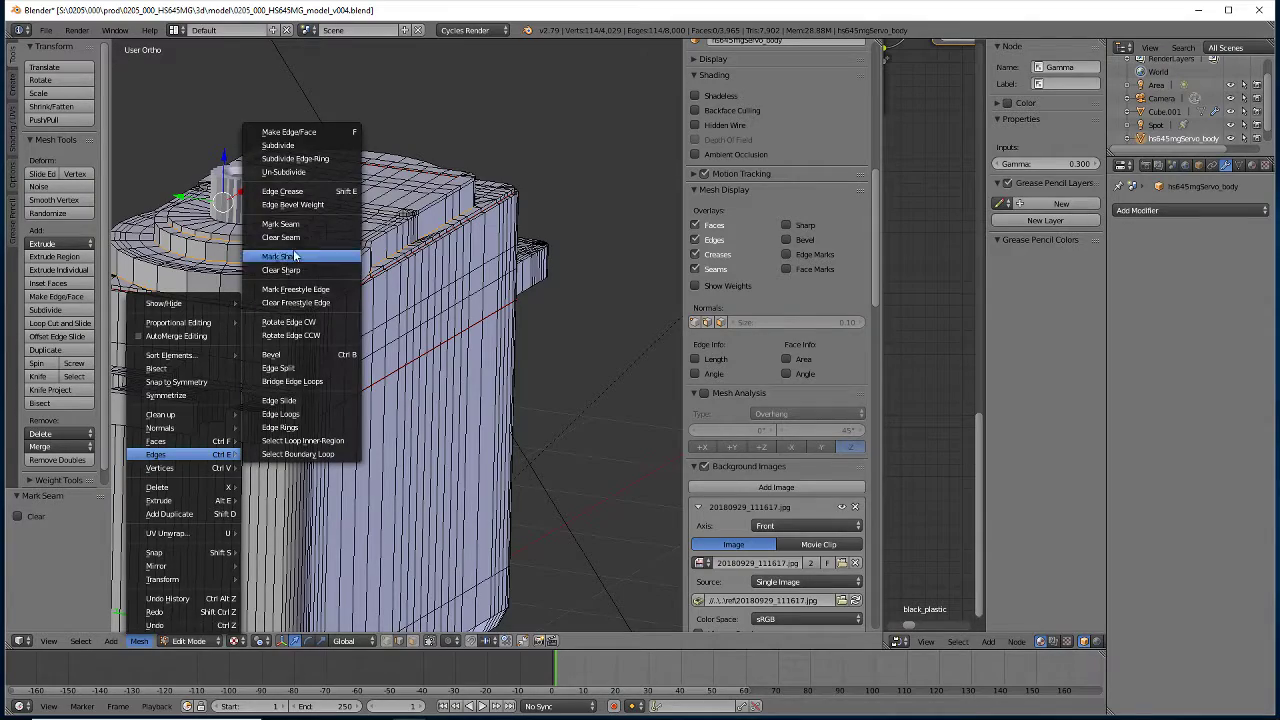
pyautogui.click(295, 232)
pyautogui.moveTo(317, 296)
pyautogui.mouseDown(button='middle')
pyautogui.moveTo(318, 318)
pyautogui.moveTo(224, 437)
pyautogui.mouseUp(button='middle')
# Select the edge loops along the mounting-tab pocket and the body's right side
pyautogui.scroll(-3, 440, 393)
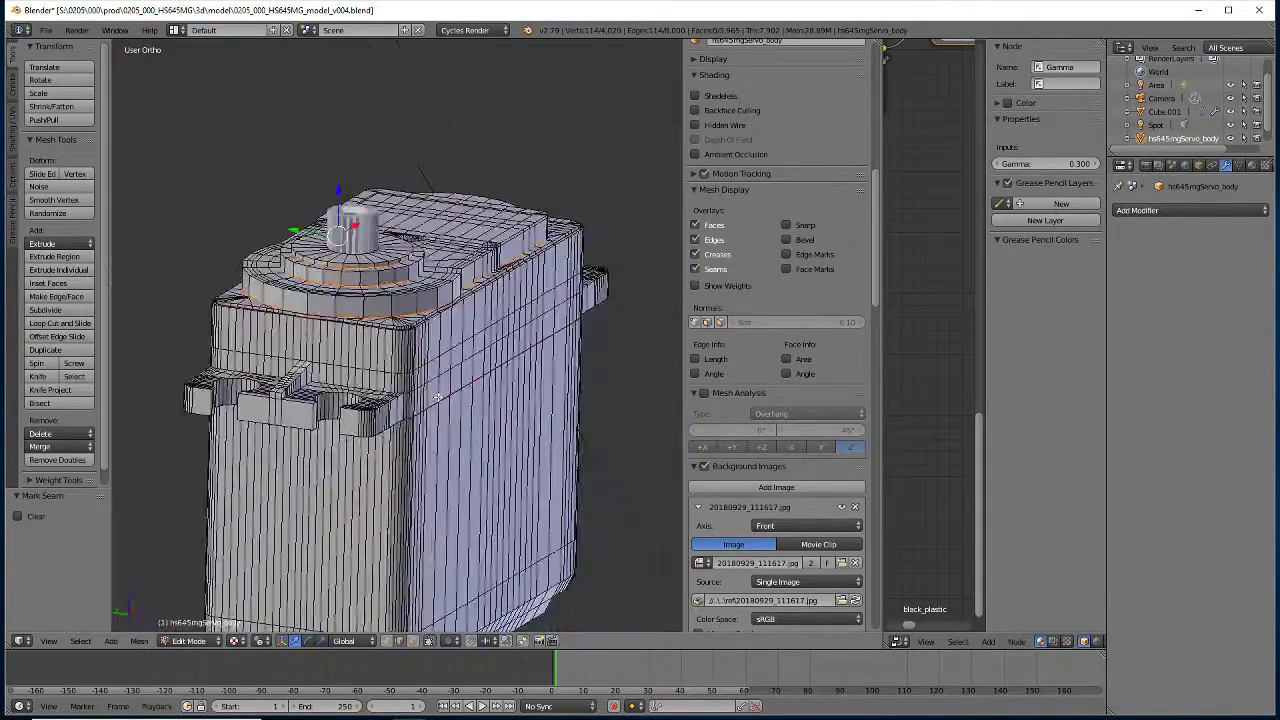
pyautogui.moveTo(440, 393)
pyautogui.mouseDown(button='middle')
pyautogui.moveTo(440, 435)
pyautogui.moveTo(257, 480)
pyautogui.mouseUp(button='middle')
pyautogui.scroll(3, 440, 435)
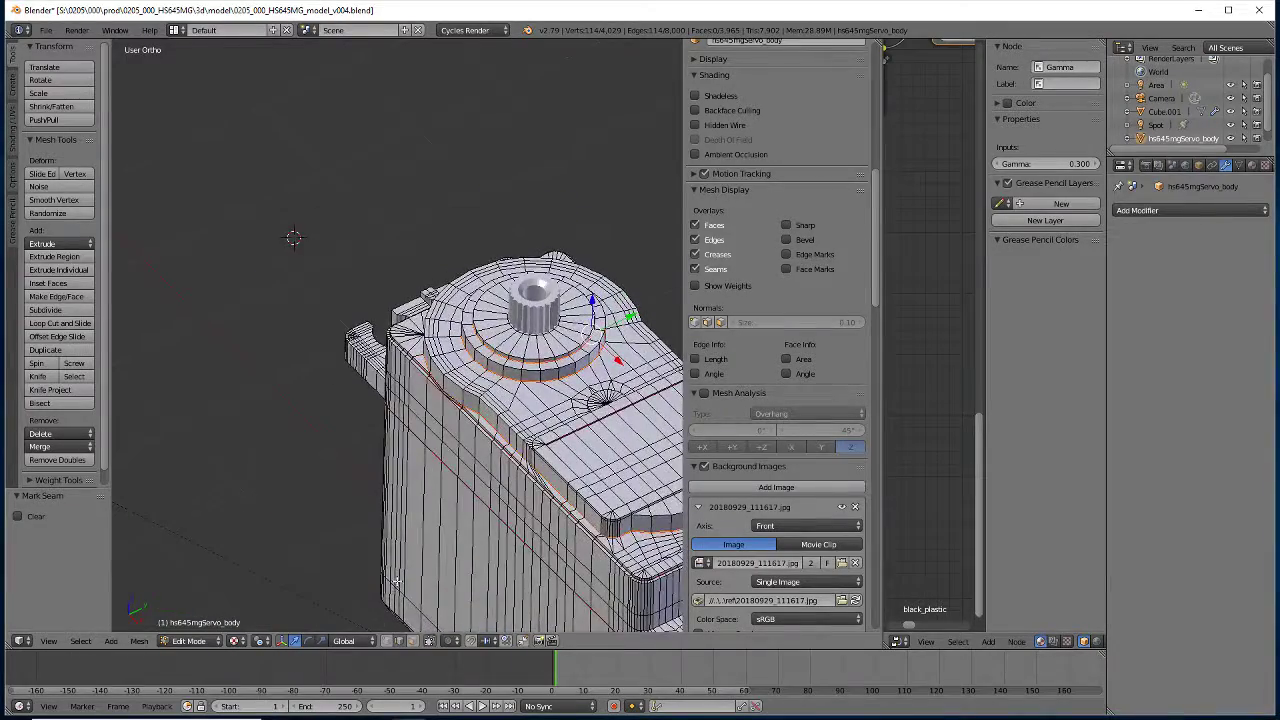
pyautogui.scroll(2, 397, 576)
pyautogui.moveTo(412, 573)
pyautogui.mouseDown(button='middle')
pyautogui.moveTo(440, 470)
pyautogui.moveTo(430, 435)
pyautogui.mouseUp(button='middle')
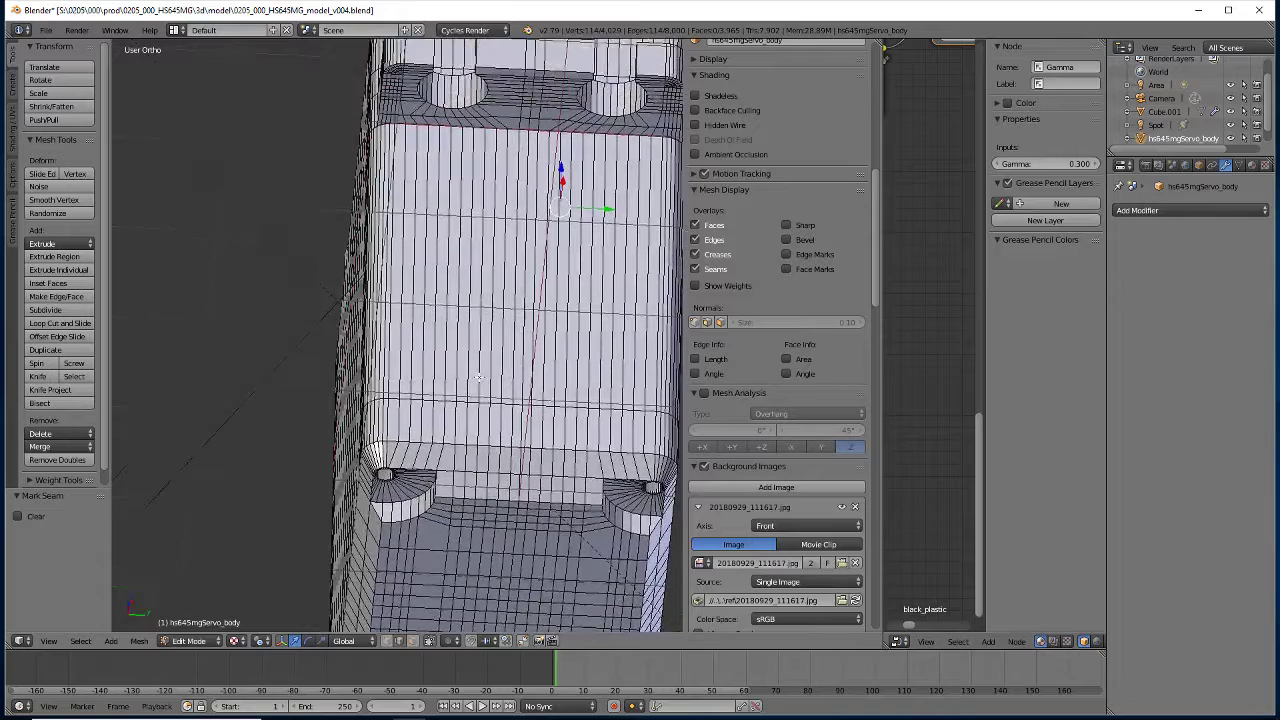
pyautogui.scroll(-3, 429, 432)
pyautogui.scroll(4, 415, 333)
pyautogui.scroll(1, 371, 375)
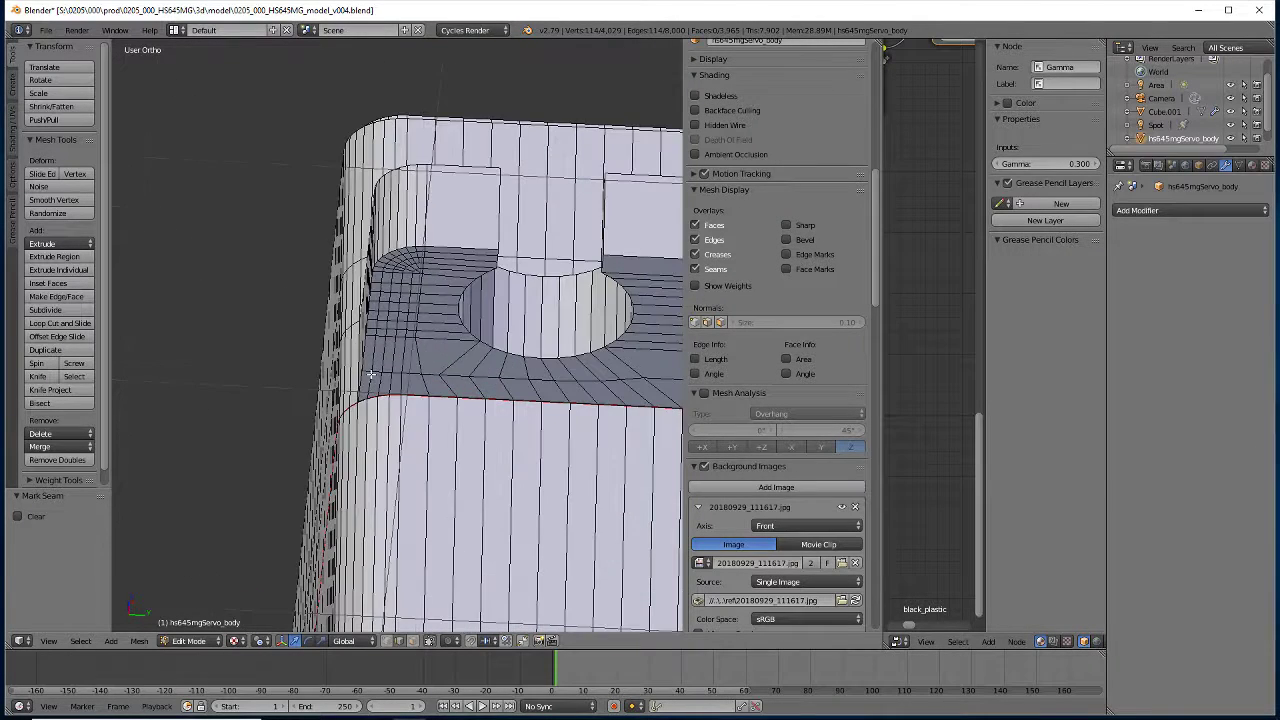
pyautogui.keyDown('alt'); pyautogui.rightClick(363, 350); pyautogui.keyUp('alt')
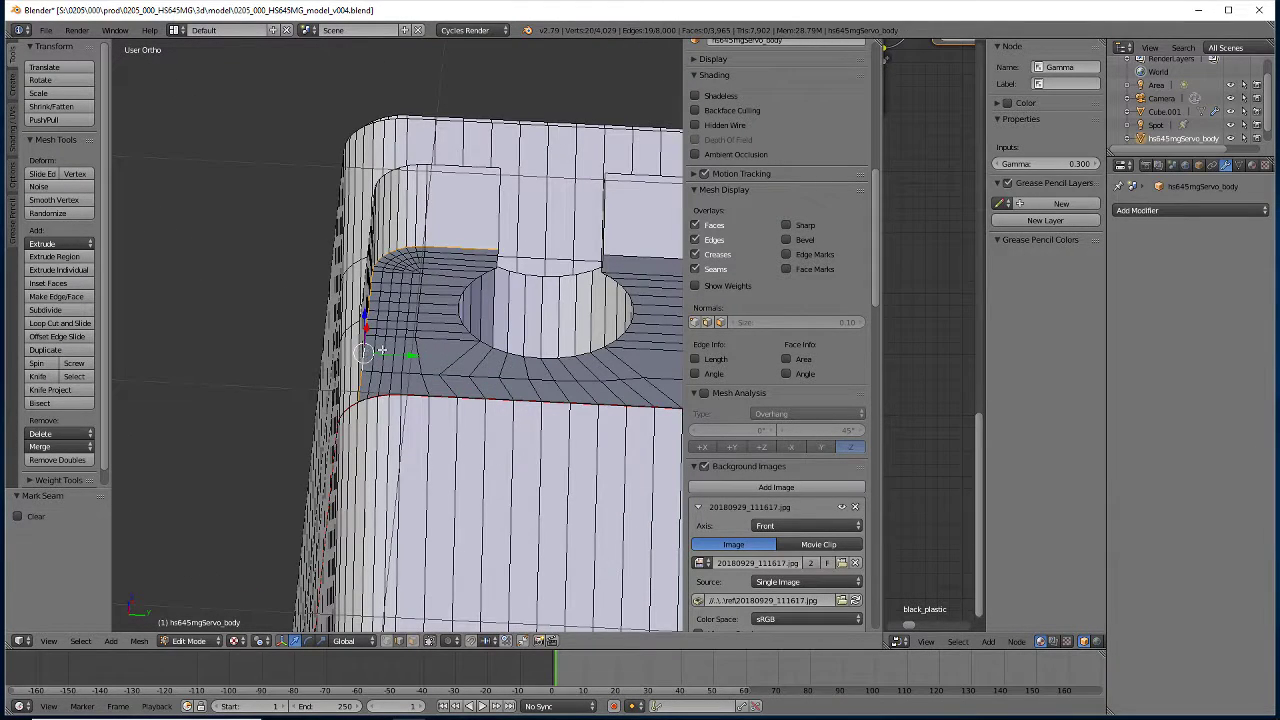
pyautogui.keyDown('alt'); pyautogui.keyDown('shift'); pyautogui.rightClick(631, 256); pyautogui.keyUp('shift'); pyautogui.keyUp('alt')
pyautogui.moveTo(619, 338); pyautogui.dragTo(543, 283, button='middle')
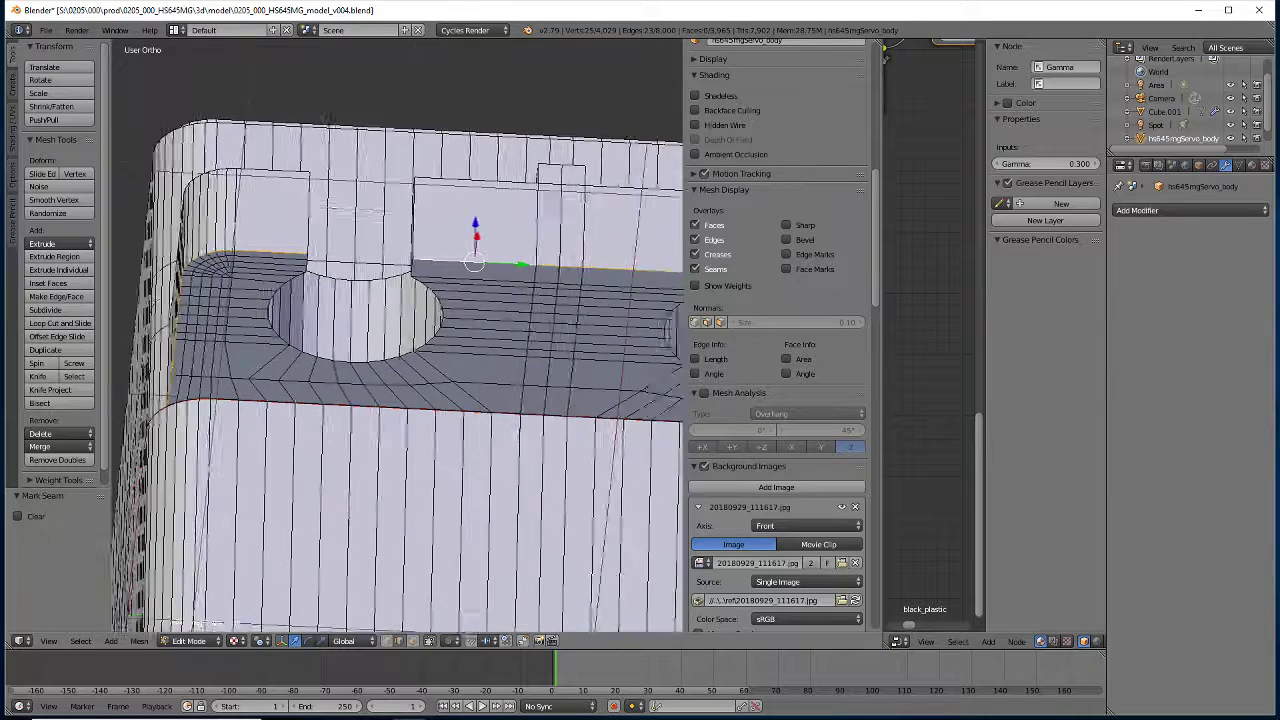
pyautogui.keyDown('alt'); pyautogui.keyDown('shift'); pyautogui.rightClick(543, 283); pyautogui.keyUp('shift'); pyautogui.keyUp('alt')
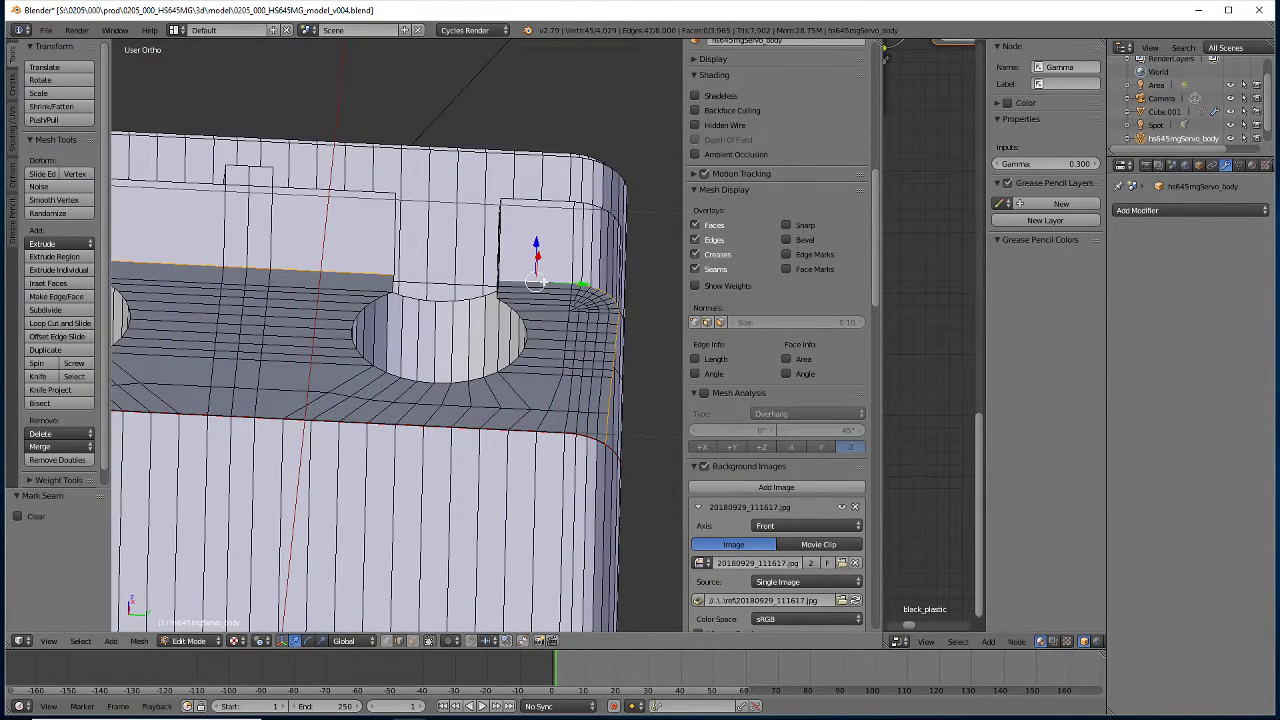
# Add the upper, lower and side rim loops of the right tab hole to the selection
pyautogui.scroll(-2, 380, 405)
pyautogui.scroll(2, 395, 395)
pyautogui.keyDown('alt'); pyautogui.keyDown('shift'); pyautogui.rightClick(424, 383); pyautogui.keyUp('shift'); pyautogui.keyUp('alt')
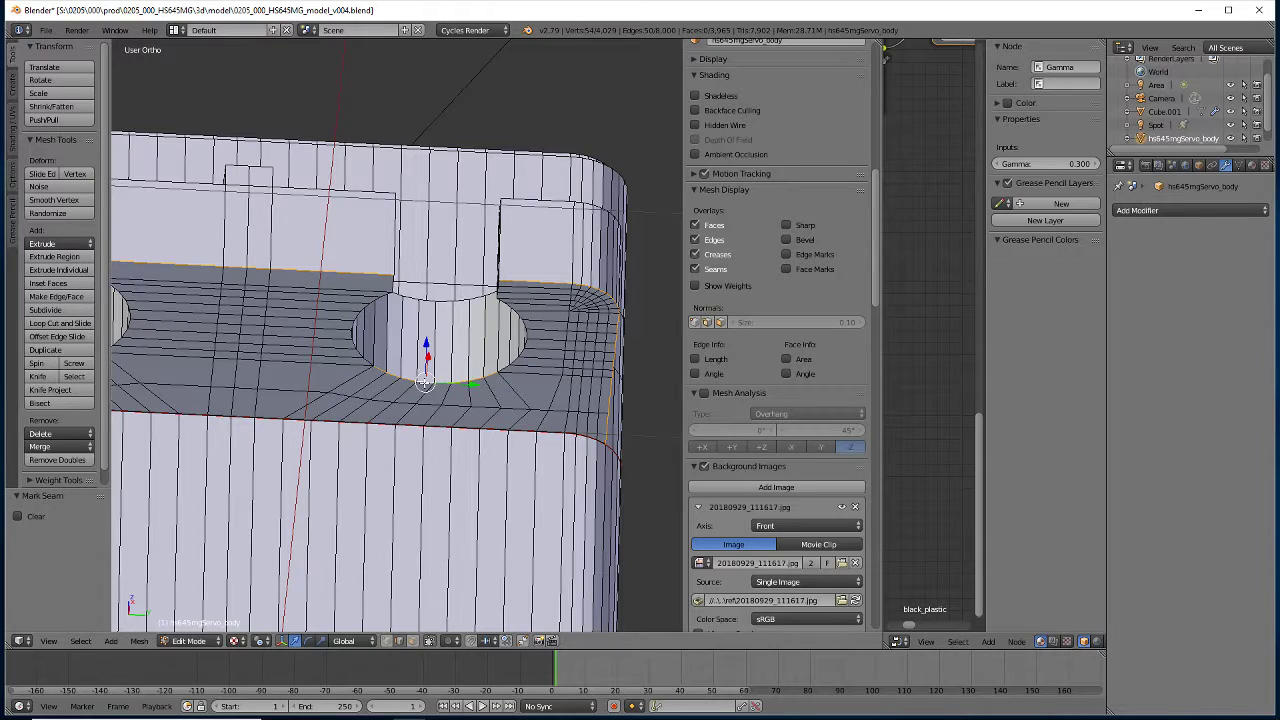
pyautogui.keyDown('alt'); pyautogui.keyDown('shift'); pyautogui.rightClick(359, 353); pyautogui.keyUp('shift'); pyautogui.keyUp('alt')
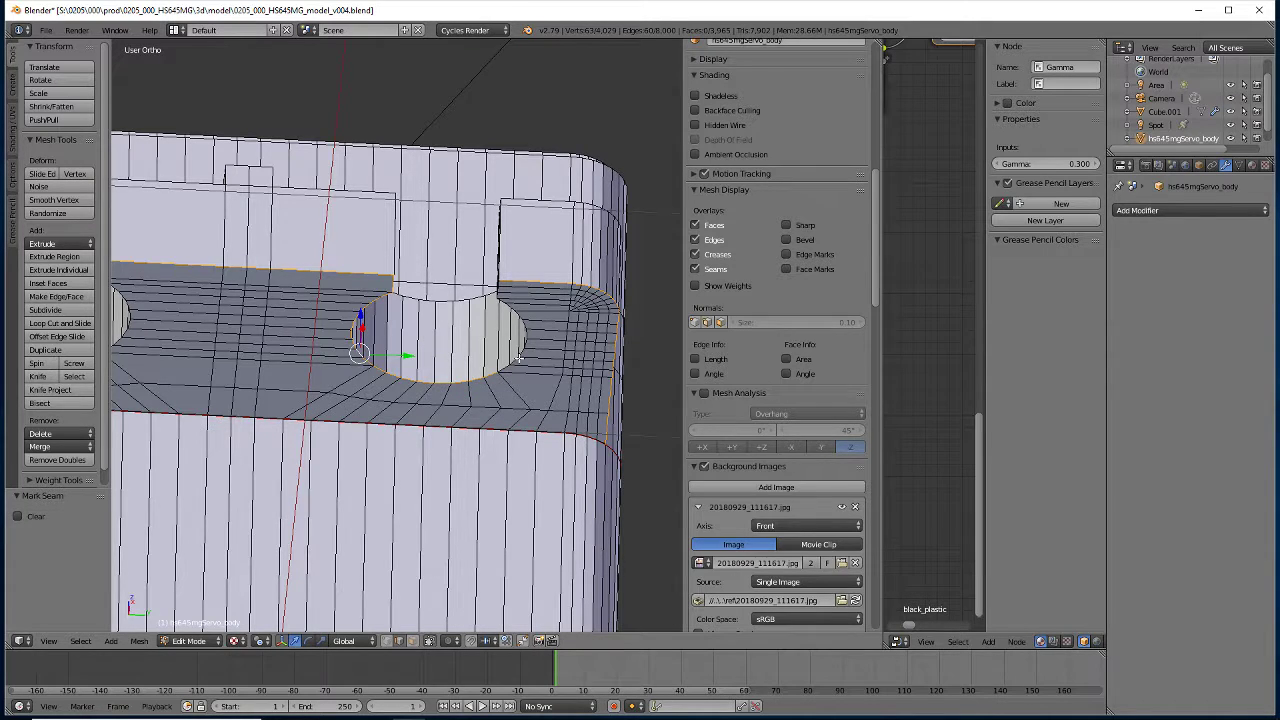
pyautogui.keyDown('alt'); pyautogui.keyDown('shift'); pyautogui.rightClick(516, 360); pyautogui.keyUp('shift'); pyautogui.keyUp('alt')
pyautogui.moveTo(206, 406); pyautogui.dragTo(400, 370, button='middle')
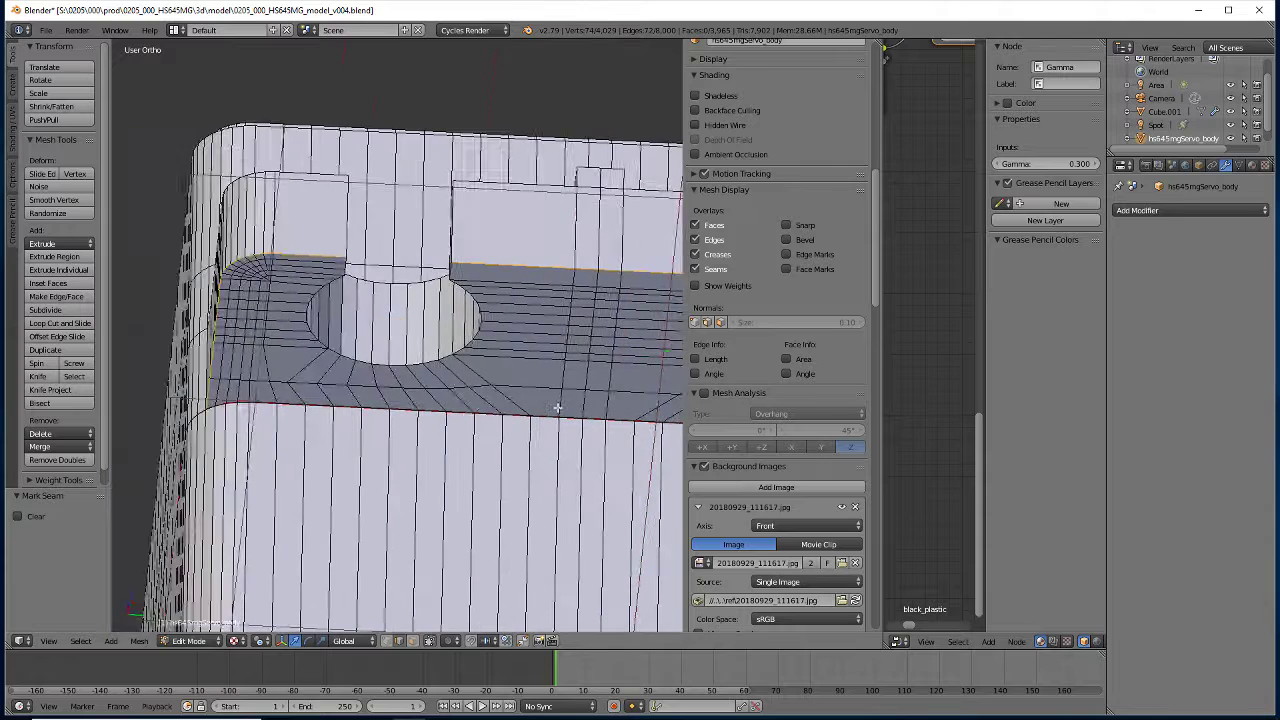
pyautogui.keyDown('alt'); pyautogui.keyDown('shift'); pyautogui.rightClick(400, 368); pyautogui.keyUp('shift'); pyautogui.keyUp('alt')
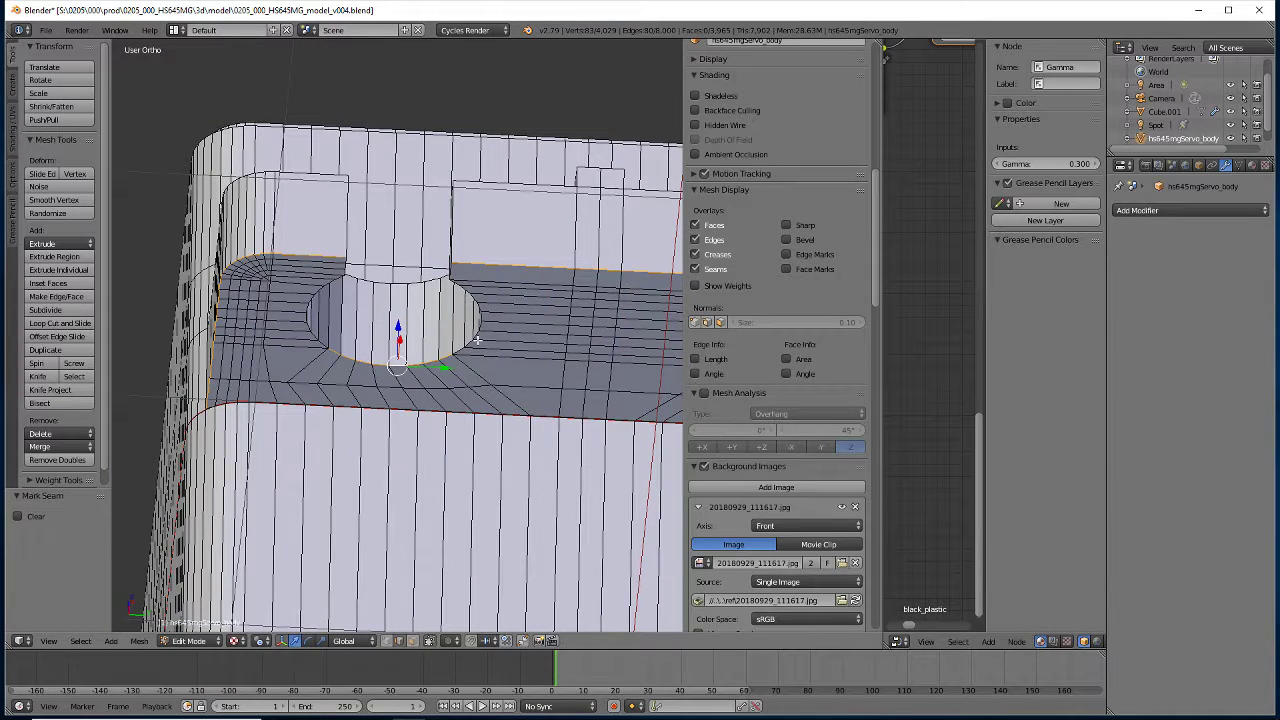
pyautogui.keyDown('alt'); pyautogui.keyDown('shift'); pyautogui.rightClick(478, 338); pyautogui.keyUp('shift'); pyautogui.keyUp('alt')
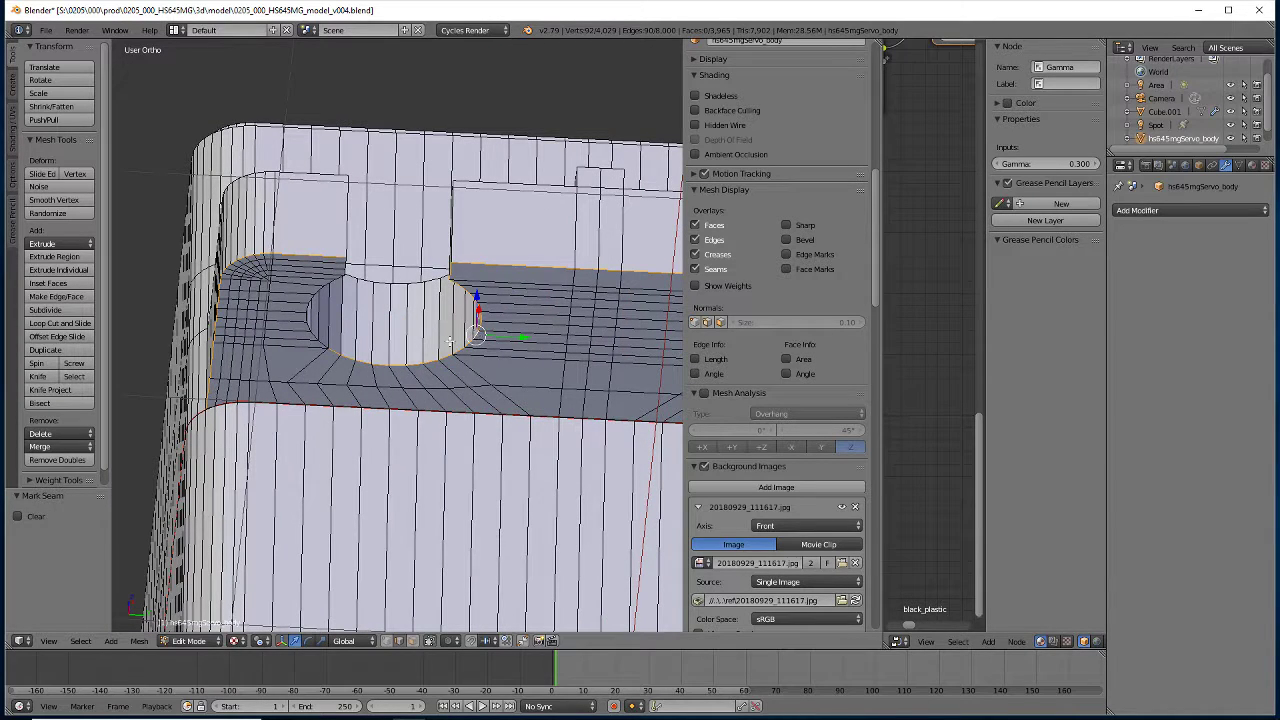
pyautogui.keyDown('alt'); pyautogui.keyDown('shift'); pyautogui.rightClick(305, 307); pyautogui.keyUp('shift'); pyautogui.keyUp('alt')
pyautogui.moveTo(296, 367); pyautogui.dragTo(566, 371, button='middle')
pyautogui.moveTo(228, 302); pyautogui.dragTo(640, 397, button='middle')
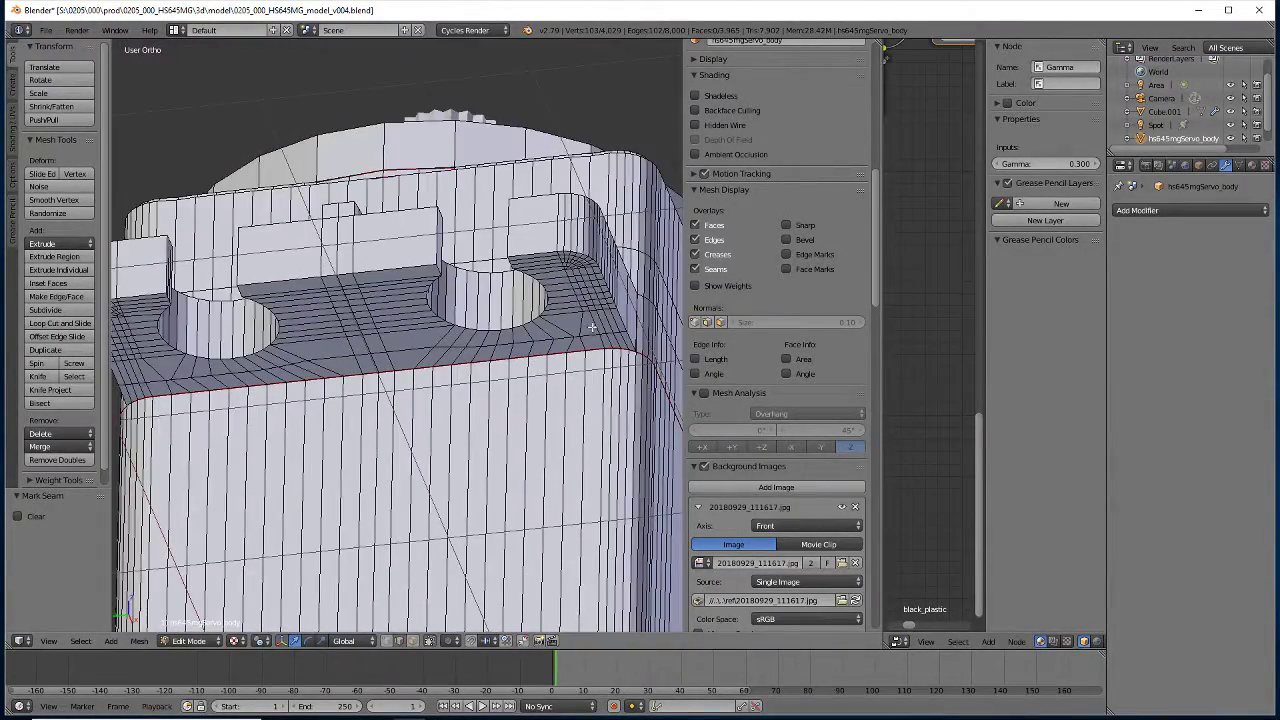
# Add the tab's corner and base loops plus the left hole's rim loops to the selection
pyautogui.keyDown('alt'); pyautogui.keyDown('shift'); pyautogui.rightClick(620, 314); pyautogui.keyUp('shift'); pyautogui.keyUp('alt')
pyautogui.keyDown('alt'); pyautogui.keyDown('shift'); pyautogui.rightClick(520, 327); pyautogui.keyUp('shift'); pyautogui.keyUp('alt')
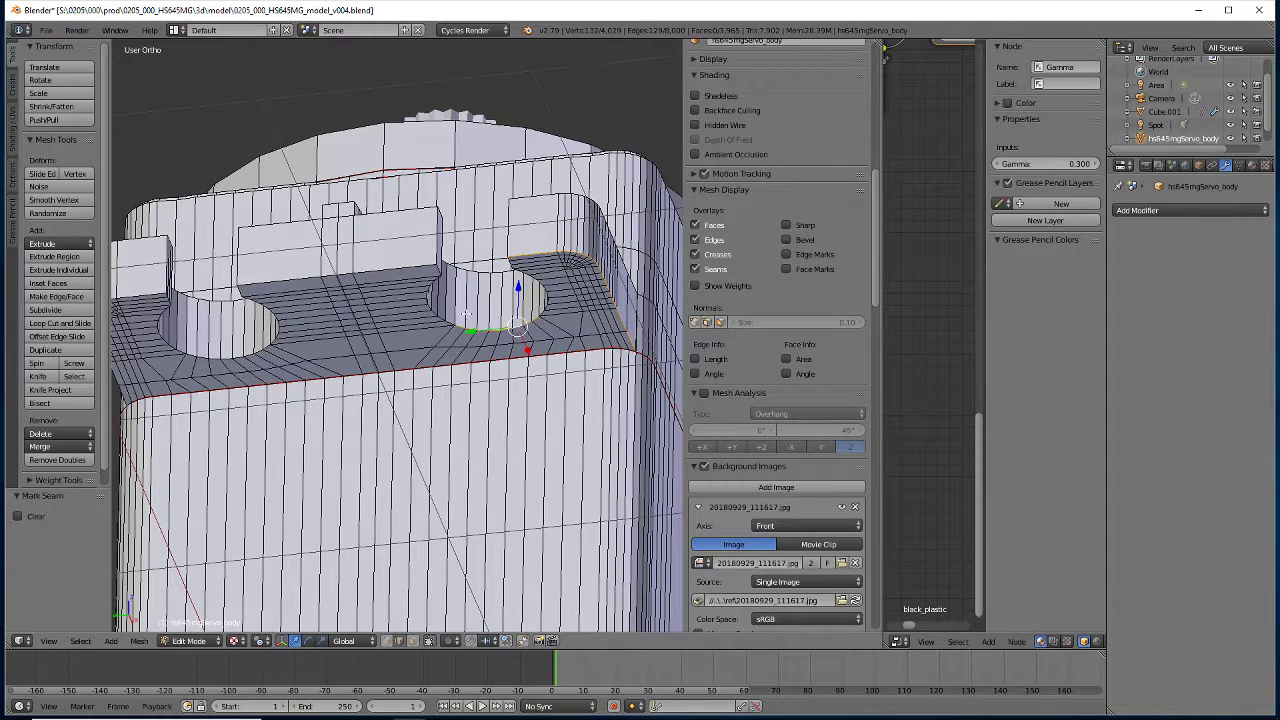
pyautogui.keyDown('alt'); pyautogui.keyDown('shift'); pyautogui.rightClick(534, 277); pyautogui.keyUp('shift'); pyautogui.keyUp('alt')
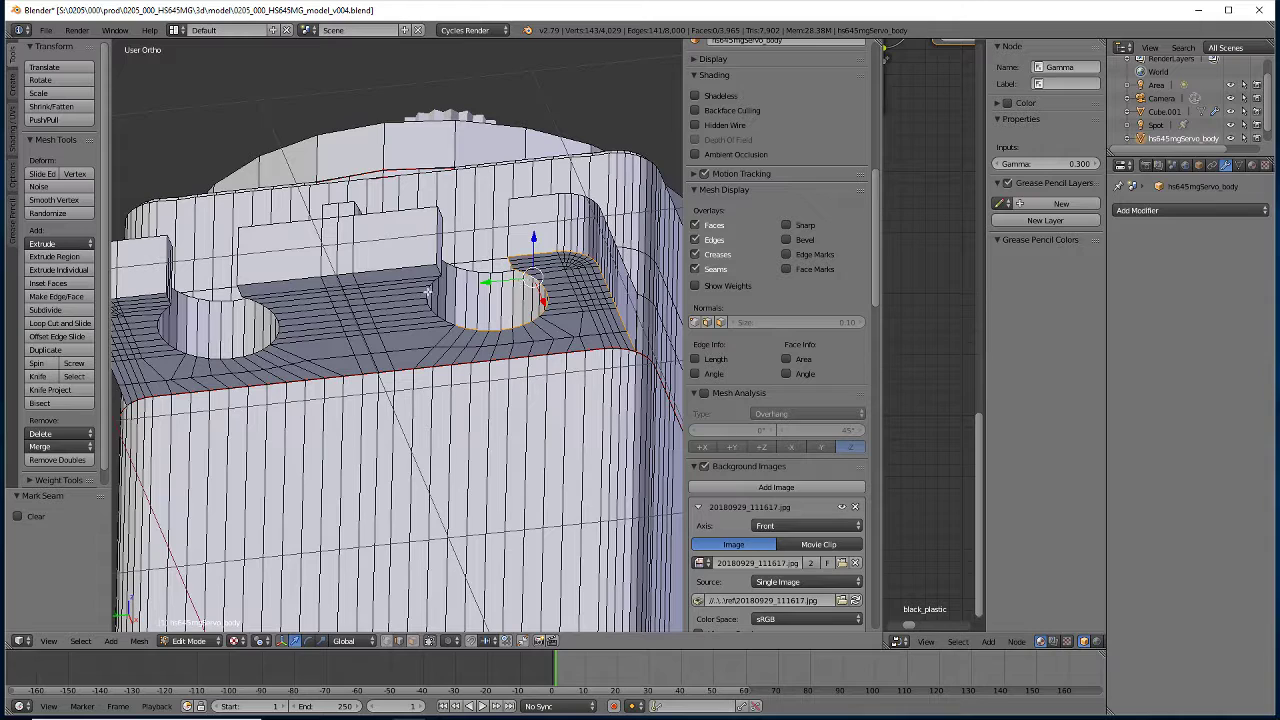
pyautogui.keyDown('alt'); pyautogui.keyDown('shift'); pyautogui.rightClick(441, 318); pyautogui.keyUp('shift'); pyautogui.keyUp('alt')
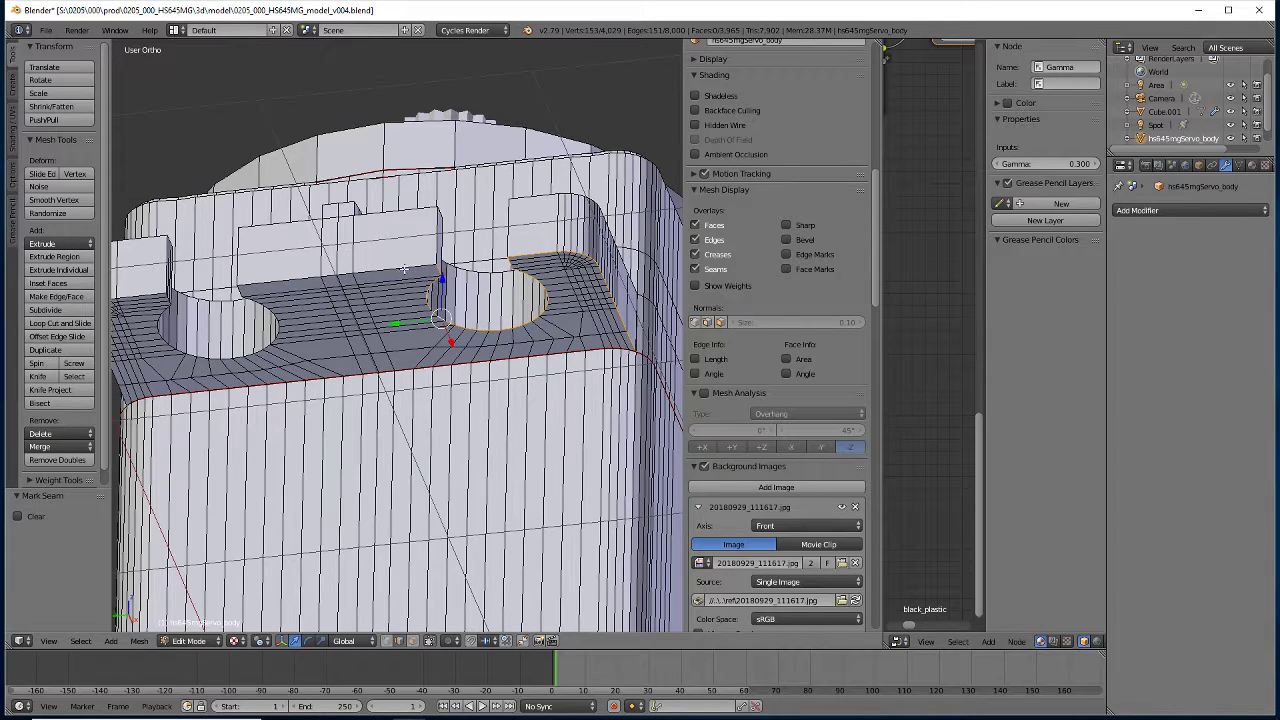
pyautogui.keyDown('alt'); pyautogui.keyDown('shift'); pyautogui.rightClick(404, 268); pyautogui.keyUp('shift'); pyautogui.keyUp('alt')
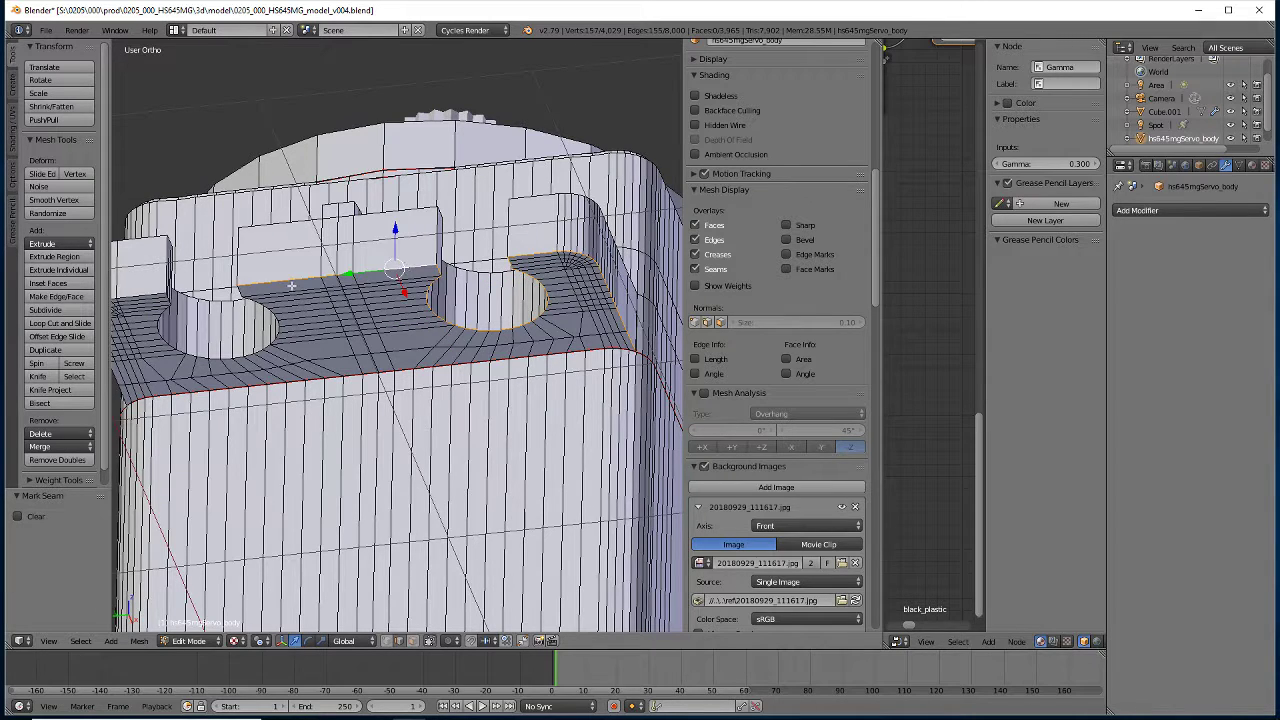
pyautogui.keyDown('alt'); pyautogui.keyDown('shift'); pyautogui.rightClick(241, 289); pyautogui.keyUp('shift'); pyautogui.keyUp('alt')
pyautogui.keyDown('alt'); pyautogui.keyDown('shift'); pyautogui.rightClick(240, 357); pyautogui.keyUp('shift'); pyautogui.keyUp('alt')
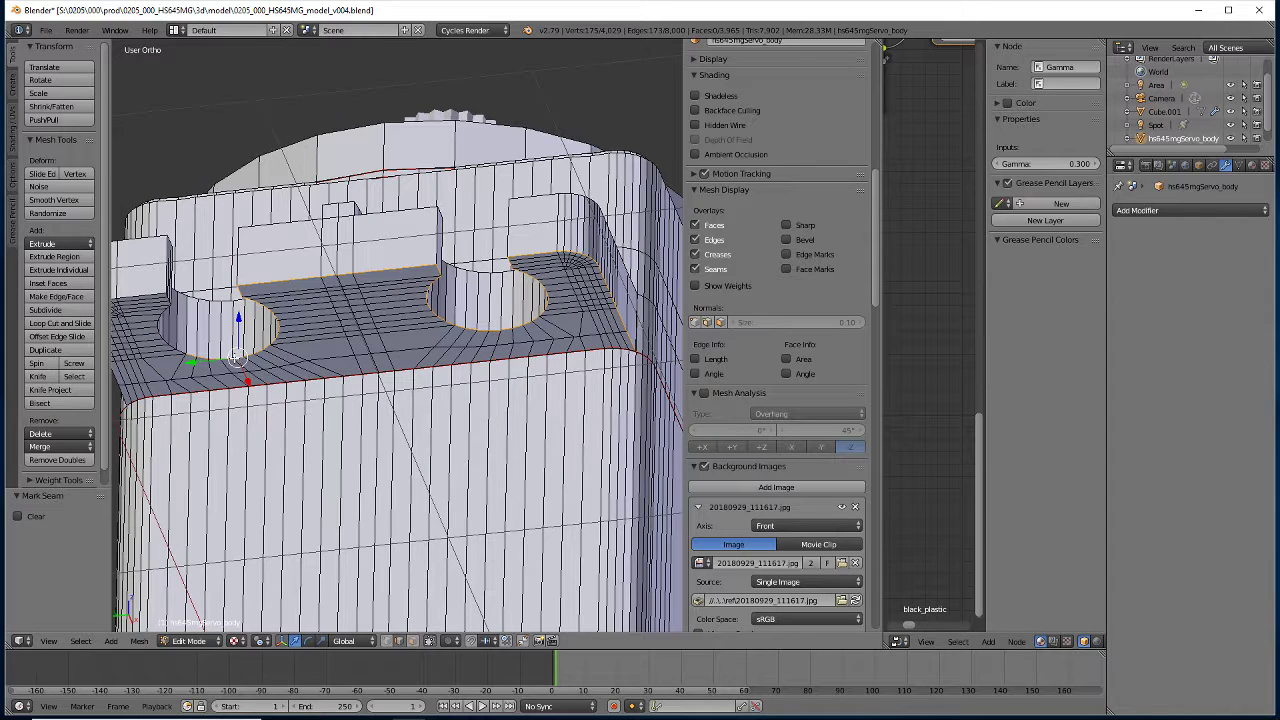
pyautogui.keyDown('alt'); pyautogui.keyDown('shift'); pyautogui.rightClick(167, 297); pyautogui.keyUp('shift'); pyautogui.keyUp('alt')
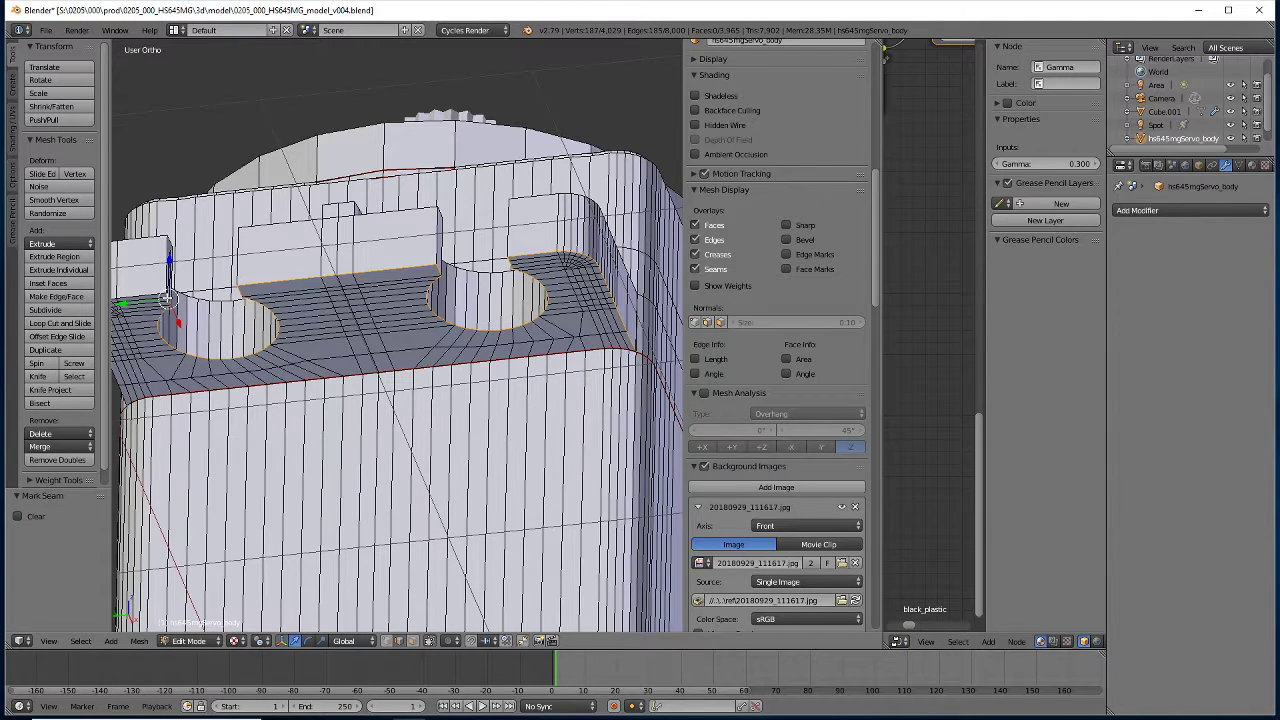
pyautogui.keyDown('alt'); pyautogui.keyDown('shift'); pyautogui.rightClick(140, 296); pyautogui.keyUp('shift'); pyautogui.keyUp('alt')
pyautogui.moveTo(145, 383); pyautogui.dragTo(278, 420, button='middle')
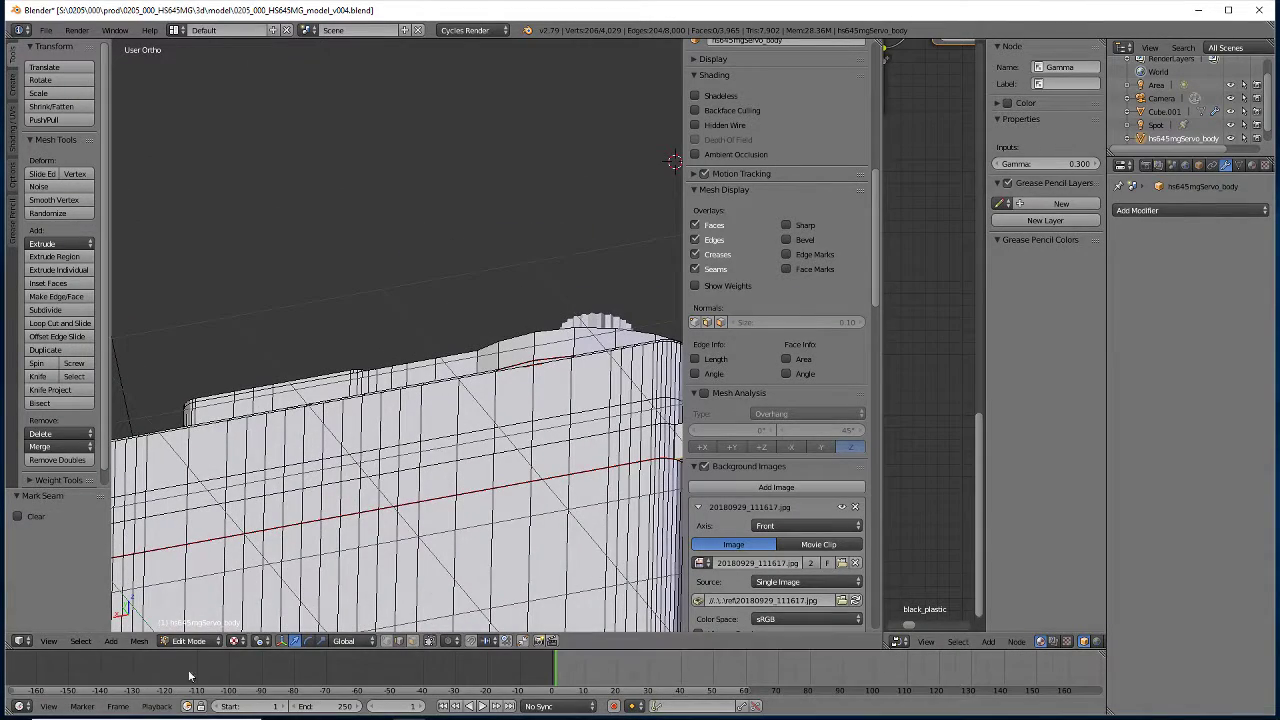
# Mark all selected hole and pocket edges as UV seams
pyautogui.click(139, 641)
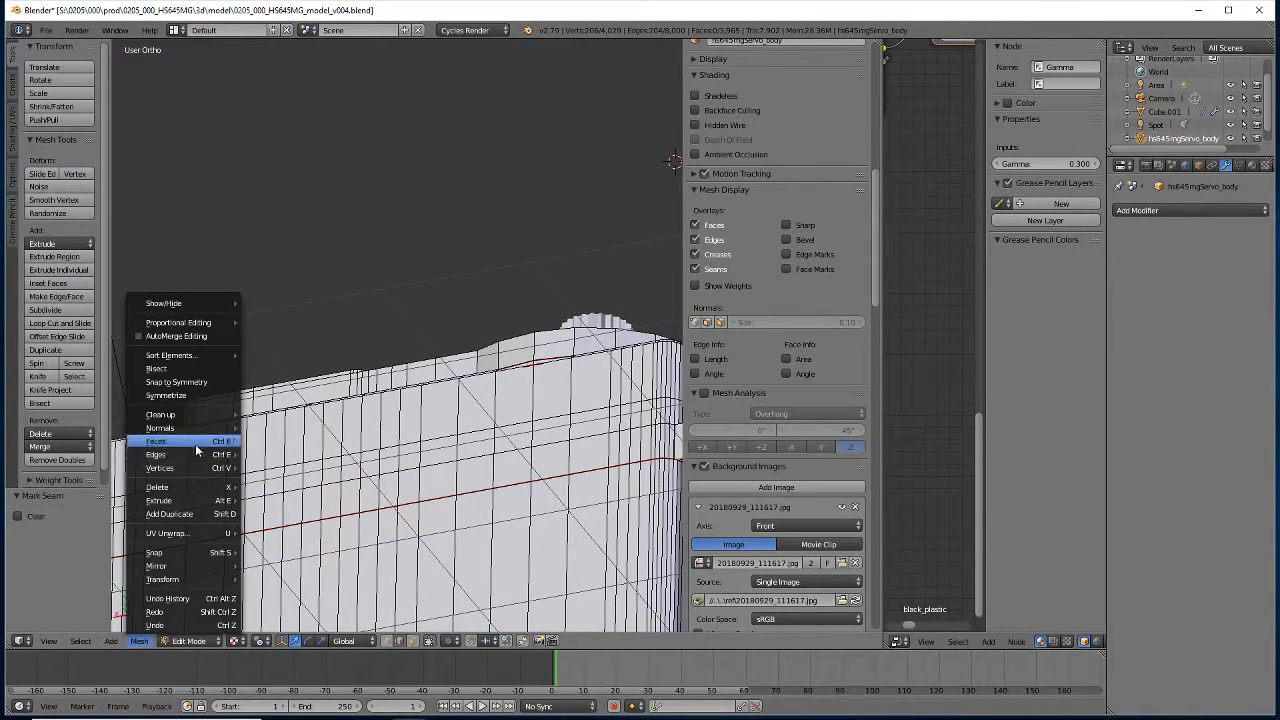
pyautogui.moveTo(180, 454)
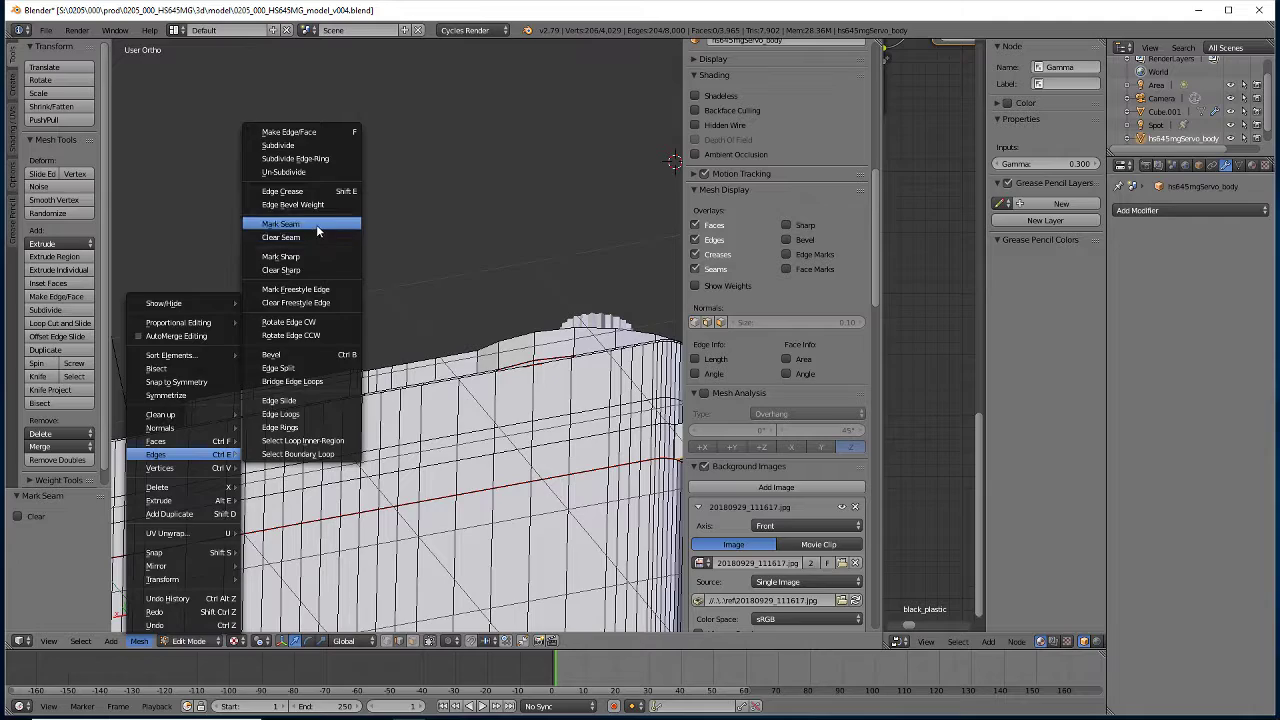
pyautogui.click(318, 236)
pyautogui.scroll(-4, 318, 236)
pyautogui.scroll(-2, 397, 336)
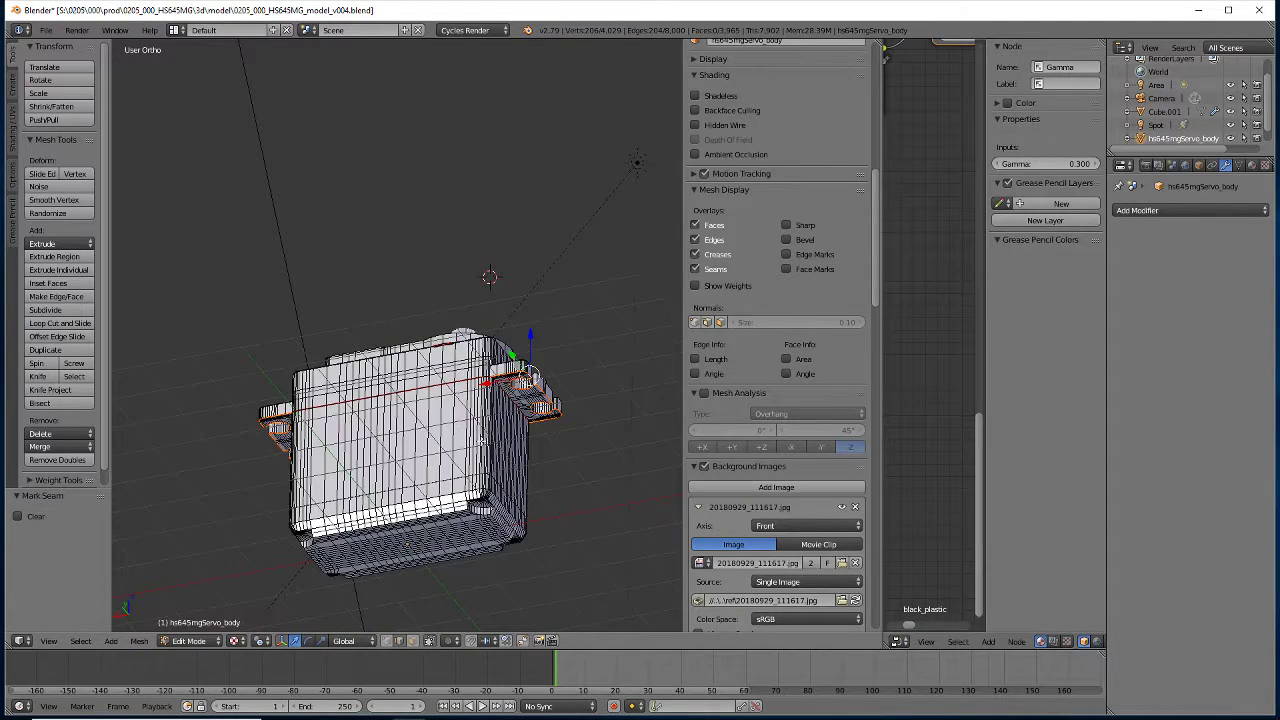
# Select the bottom edge loop of hs645mgServo_body and bring up the mesh edge operations
pyautogui.moveTo(484, 464); pyautogui.dragTo(411, 440, button='middle')
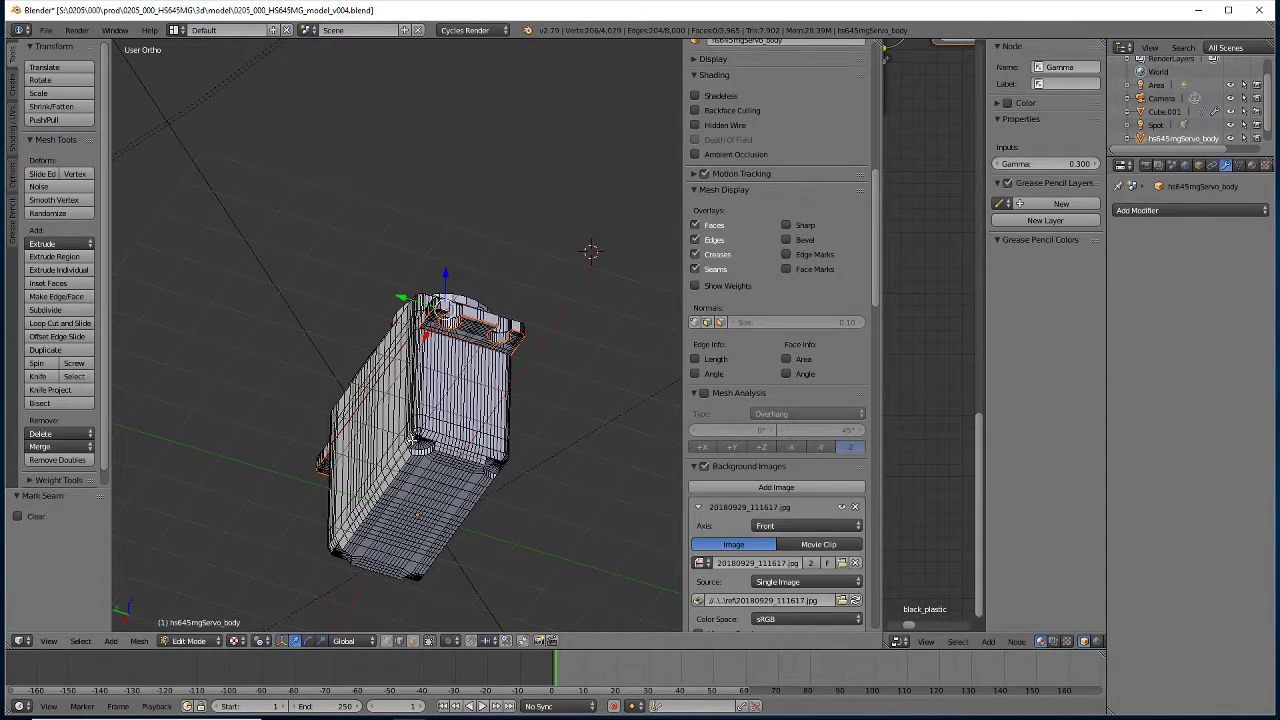
pyautogui.moveTo(324, 438); pyautogui.dragTo(396, 554, button='middle')
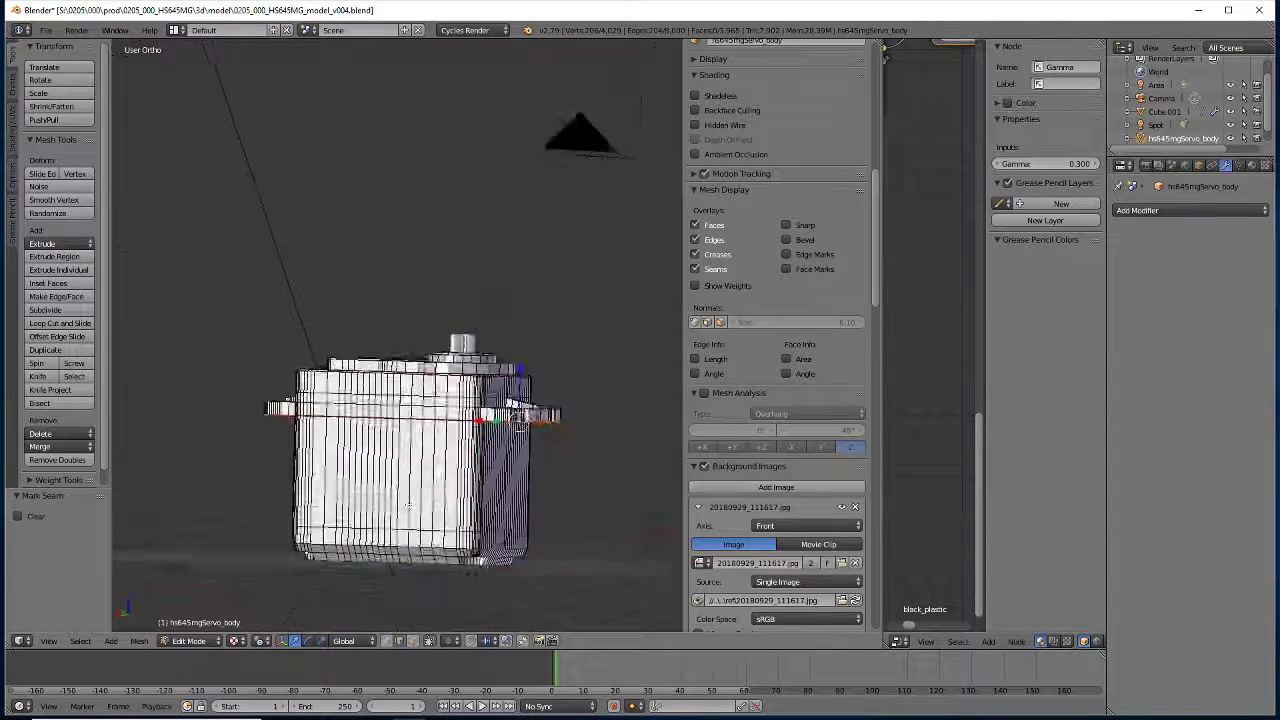
pyautogui.keyDown('alt'); pyautogui.rightClick(415, 530); pyautogui.keyUp('alt')
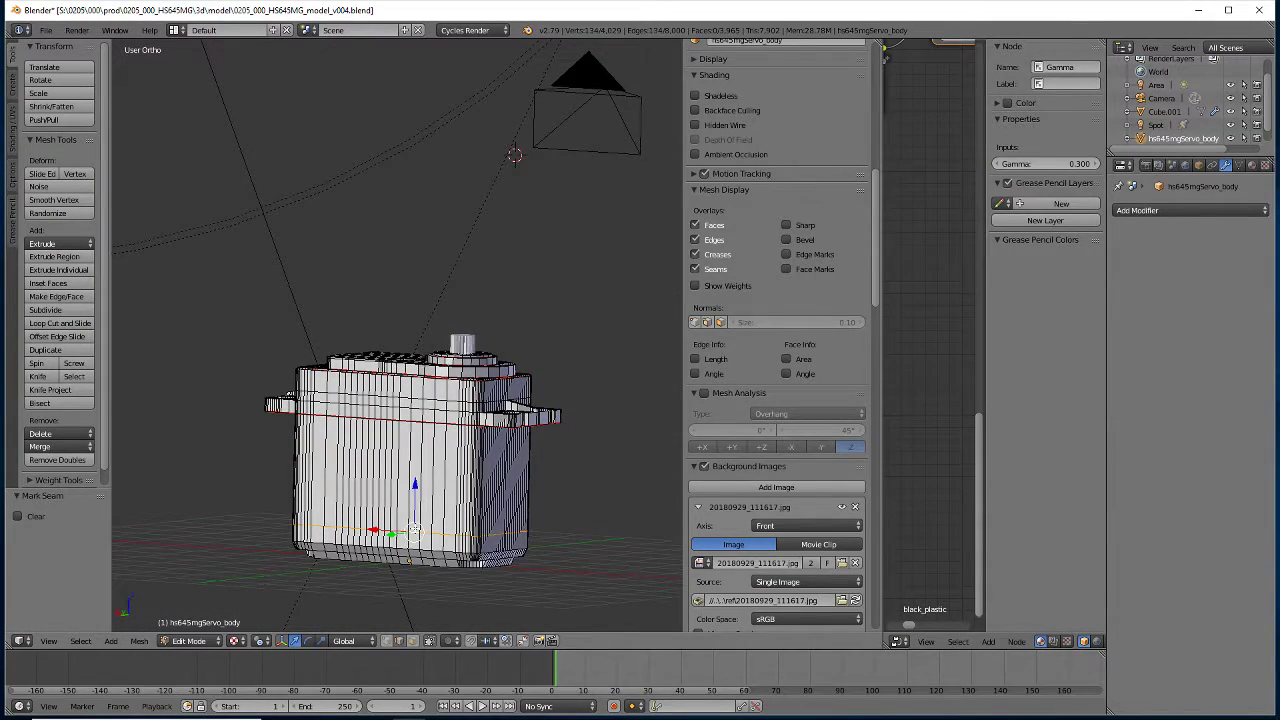
pyautogui.moveTo(499, 538)
pyautogui.mouseDown(button='middle')
pyautogui.moveTo(354, 474)
pyautogui.moveTo(231, 529)
pyautogui.moveTo(129, 517)
pyautogui.moveTo(266, 494)
pyautogui.moveTo(325, 610)
pyautogui.mouseUp(button='middle')
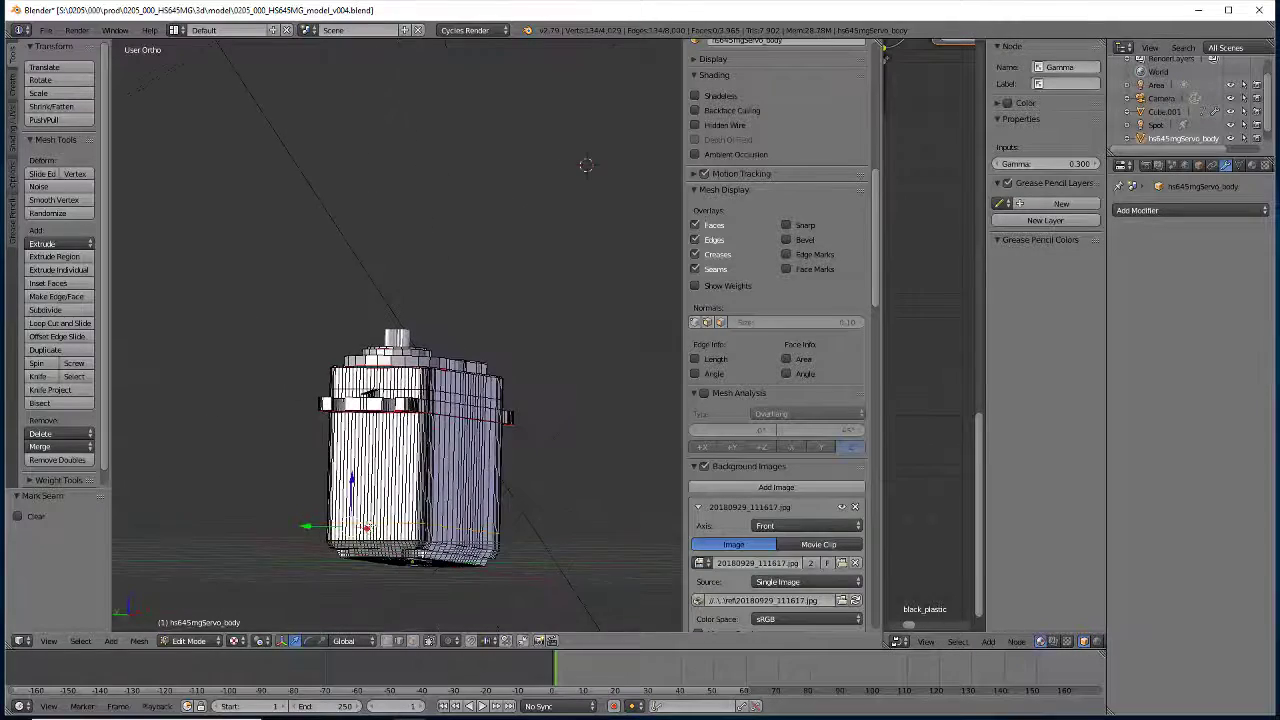
pyautogui.click(139, 641)
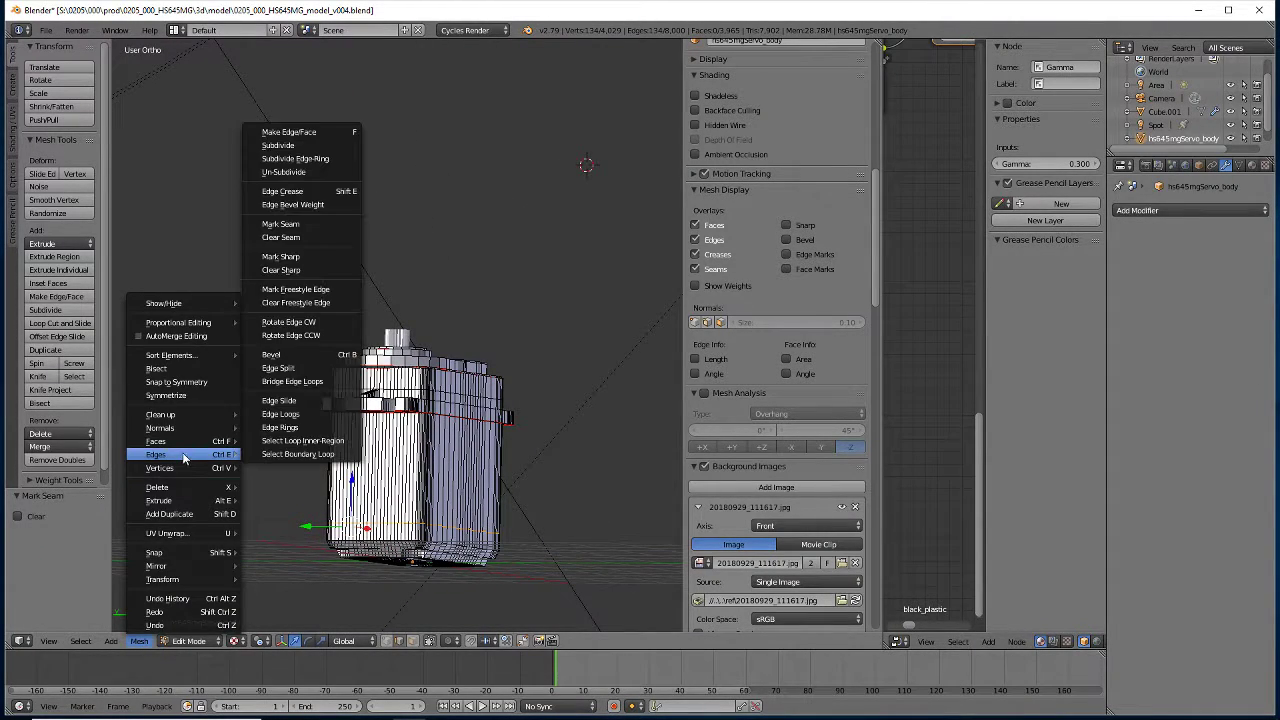
# Mark the selected lower body edge loop as a UV seam
pyautogui.click(322, 224)
pyautogui.moveTo(441, 457); pyautogui.dragTo(533, 525, button='middle')
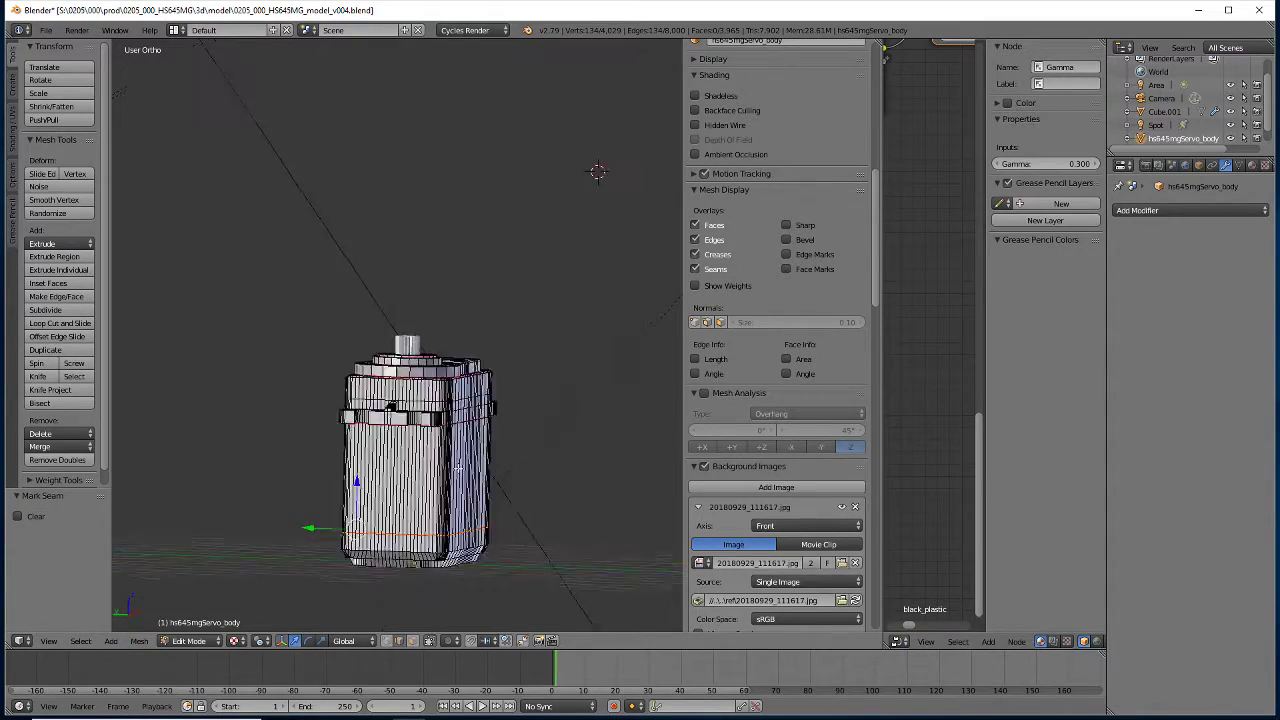
pyautogui.scroll(2, 533, 525)
pyautogui.scroll(3, 438, 556)
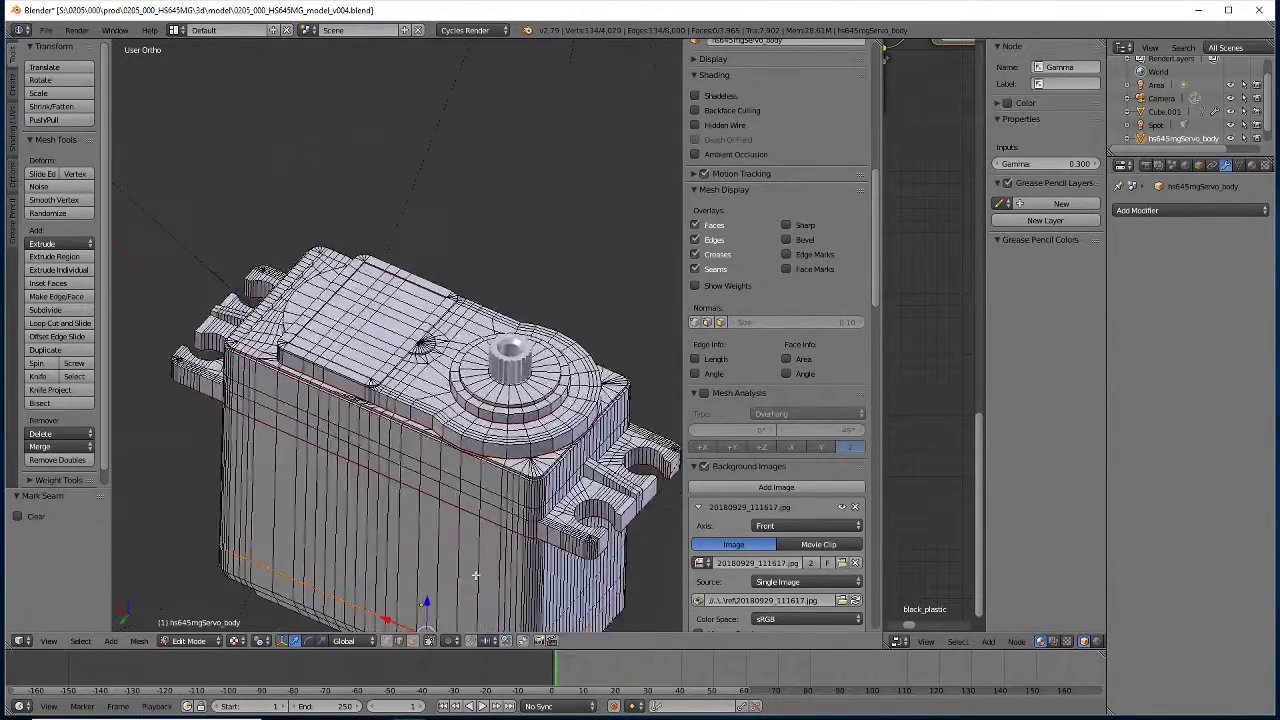
pyautogui.moveTo(438, 556)
pyautogui.mouseDown(button='middle')
pyautogui.moveTo(550, 582)
pyautogui.moveTo(595, 505)
pyautogui.moveTo(620, 520)
pyautogui.mouseUp(button='middle')
pyautogui.scroll(-4, 573, 542)
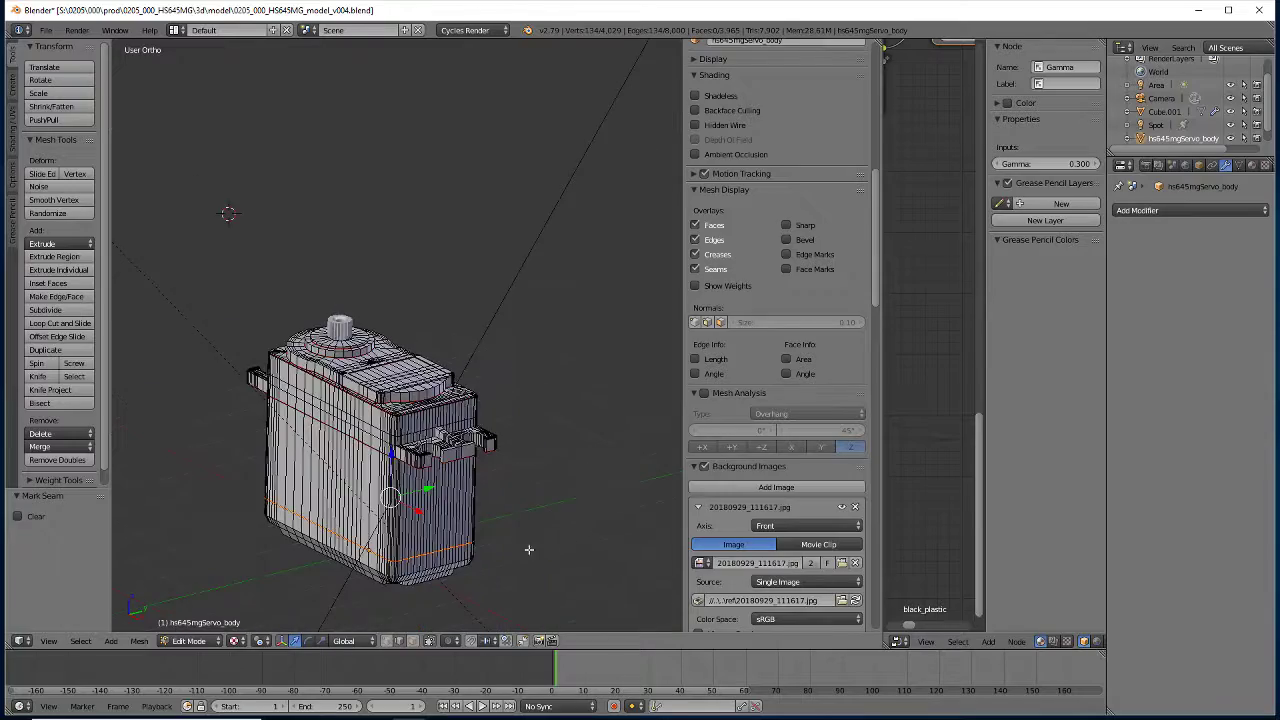
# Orbit and zoom in toward the mounting-hole corner of the servo body
pyautogui.moveTo(530, 550)
pyautogui.mouseDown(button='middle')
pyautogui.moveTo(514, 597)
pyautogui.moveTo(381, 604)
pyautogui.moveTo(206, 477)
pyautogui.moveTo(203, 503)
pyautogui.moveTo(229, 514)
pyautogui.moveTo(421, 485)
pyautogui.moveTo(400, 468)
pyautogui.mouseUp(button='middle')
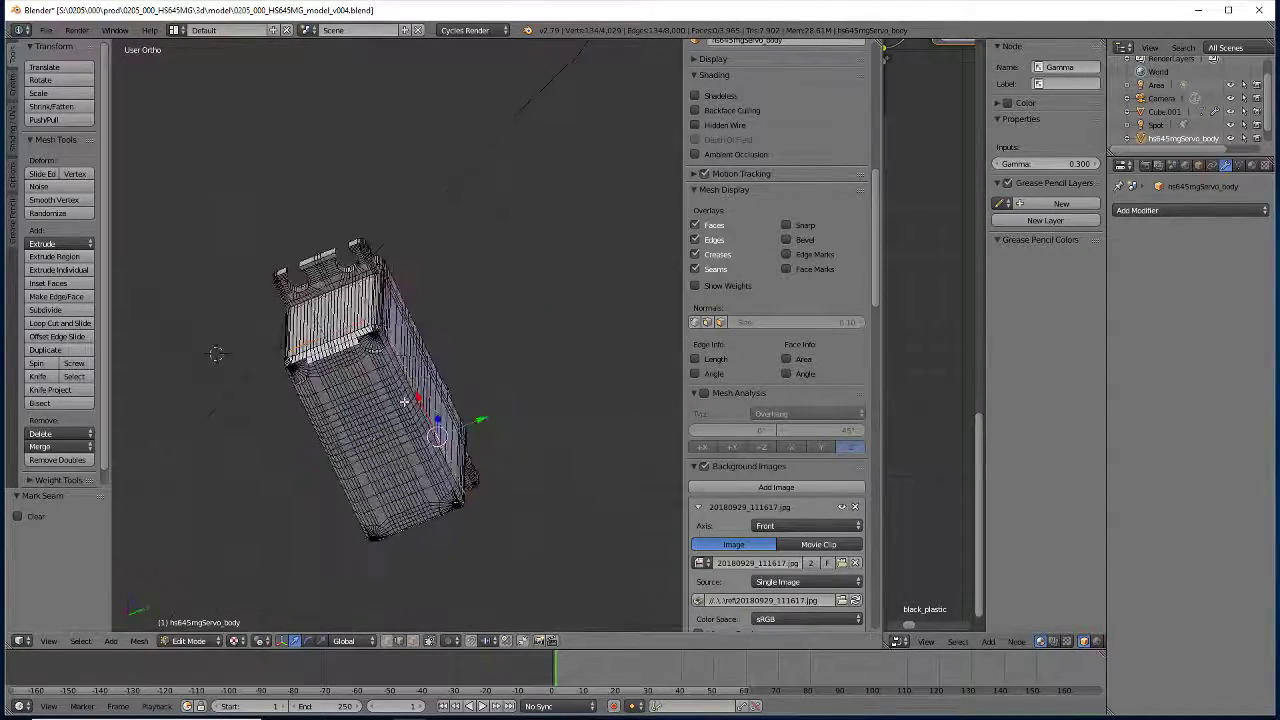
pyautogui.scroll(4, 392, 458)
pyautogui.scroll(3, 388, 454)
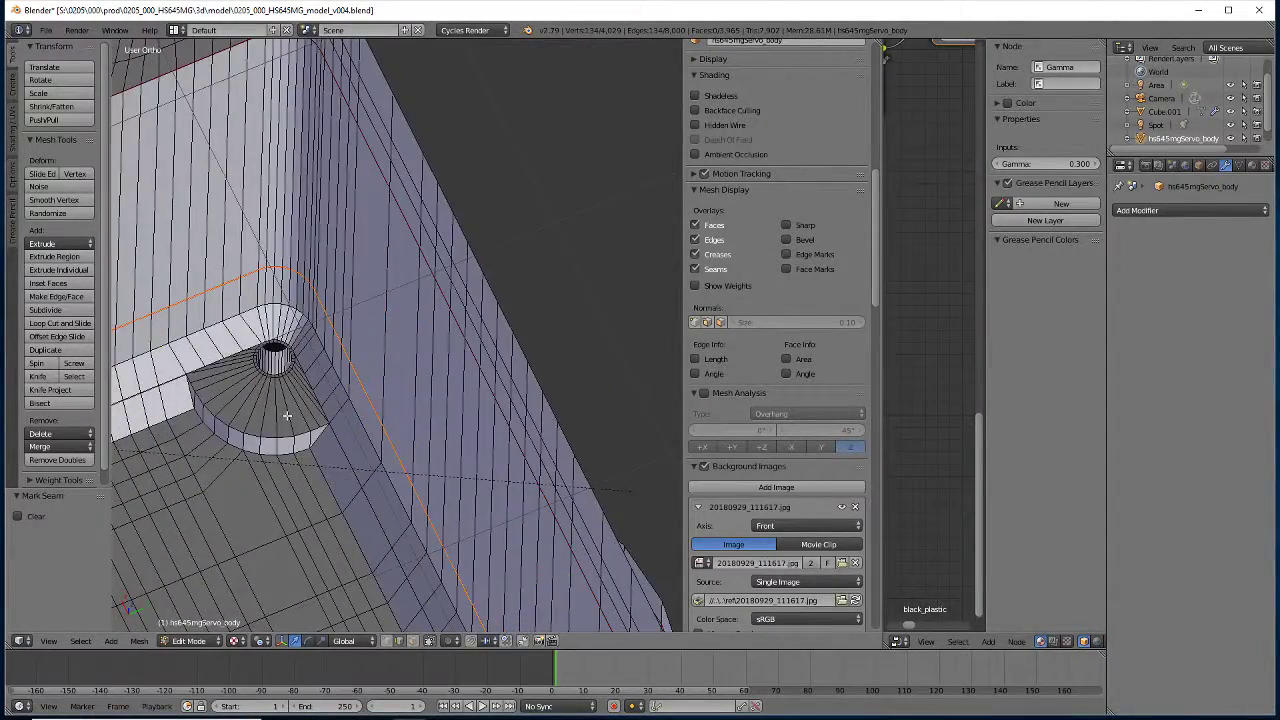
pyautogui.moveTo(271, 362); pyautogui.dragTo(266, 342, button='middle')
pyautogui.moveTo(250, 288); pyautogui.dragTo(236, 338, button='middle')
pyautogui.moveTo(387, 540)
pyautogui.mouseDown(button='middle')
pyautogui.moveTo(486, 88)
pyautogui.moveTo(482, 106)
pyautogui.mouseUp(button='middle')
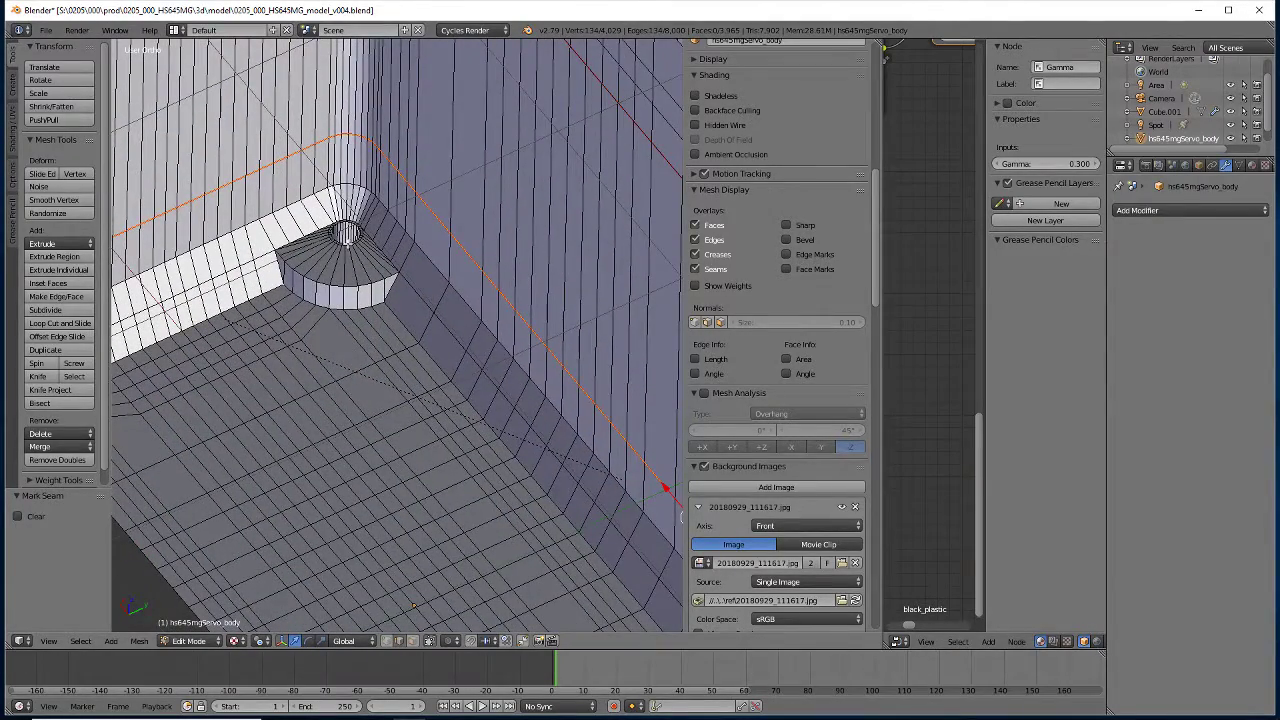
pyautogui.scroll(1, 360, 380)
pyautogui.scroll(3, 313, 150)
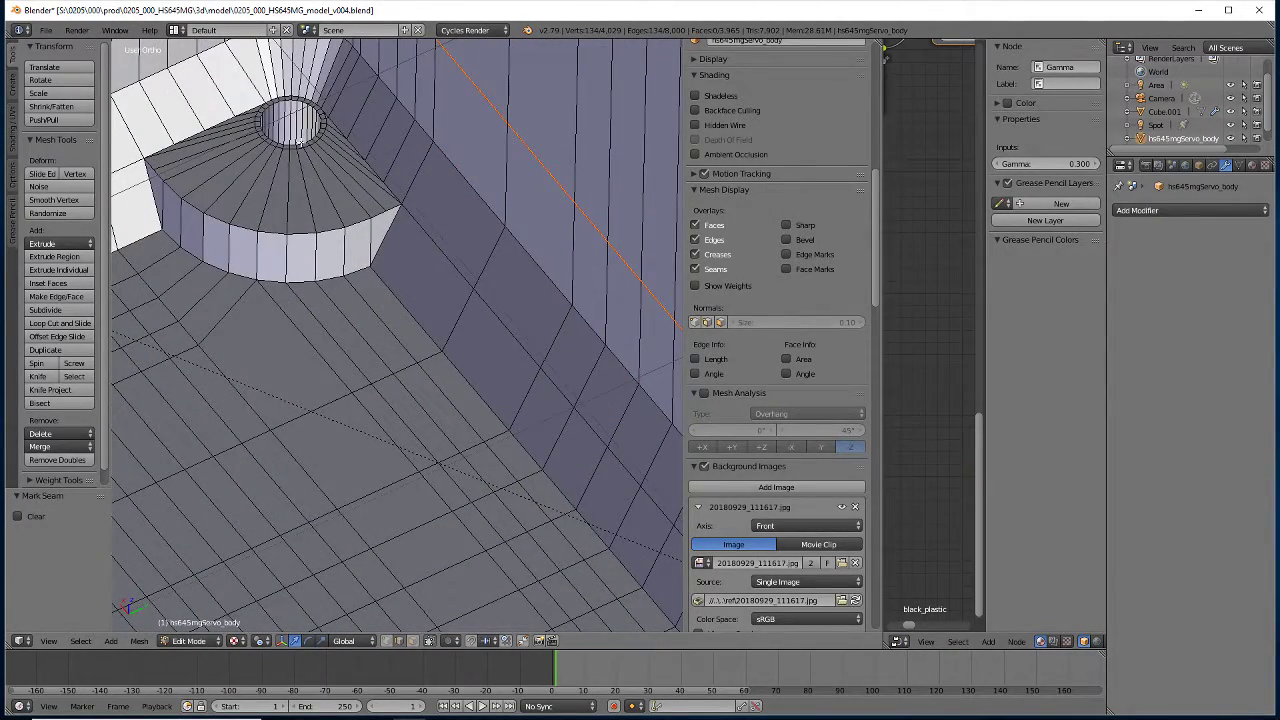
# Select the inner edge loops of the corner mounting hole
pyautogui.keyDown('alt'); pyautogui.rightClick(292, 143); pyautogui.keyUp('alt')
pyautogui.moveTo(209, 251); pyautogui.dragTo(4, 318, button='middle')
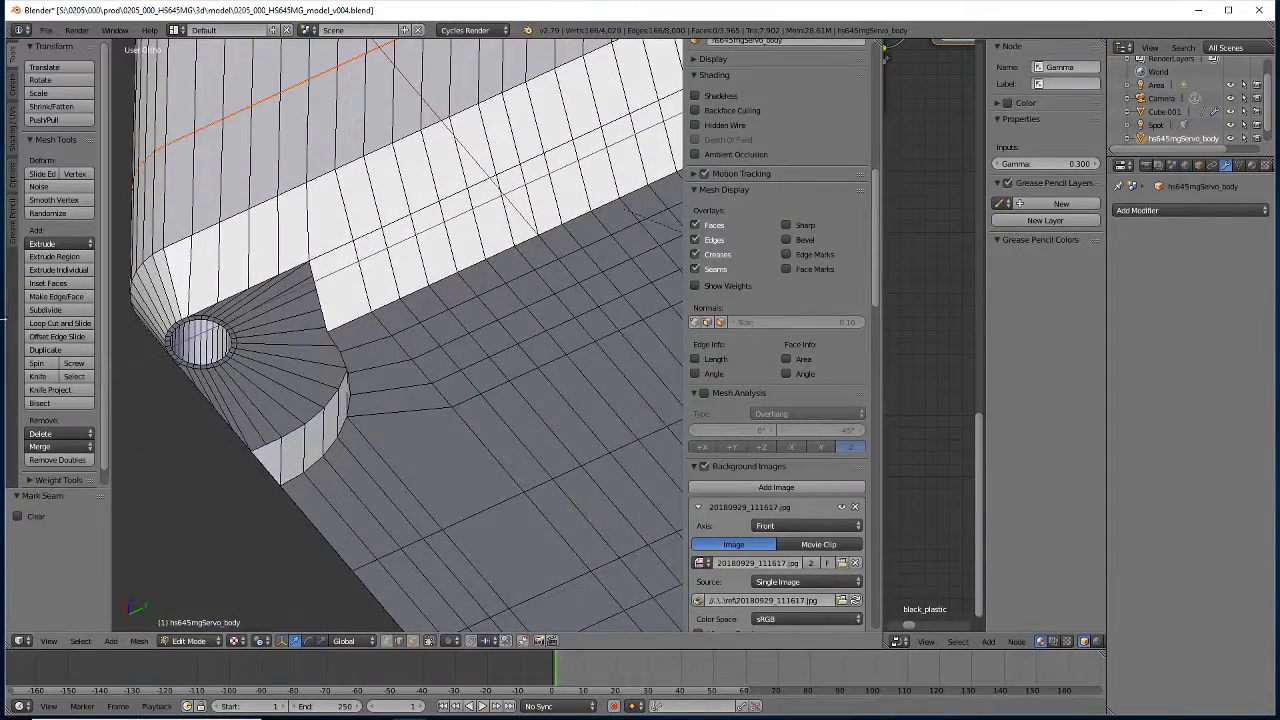
pyautogui.keyDown('alt'); pyautogui.rightClick(211, 366); pyautogui.keyUp('alt')
pyautogui.moveTo(498, 488)
pyautogui.mouseDown(button='middle')
pyautogui.moveTo(564, 526)
pyautogui.moveTo(271, 334)
pyautogui.moveTo(586, 208)
pyautogui.mouseUp(button='middle')
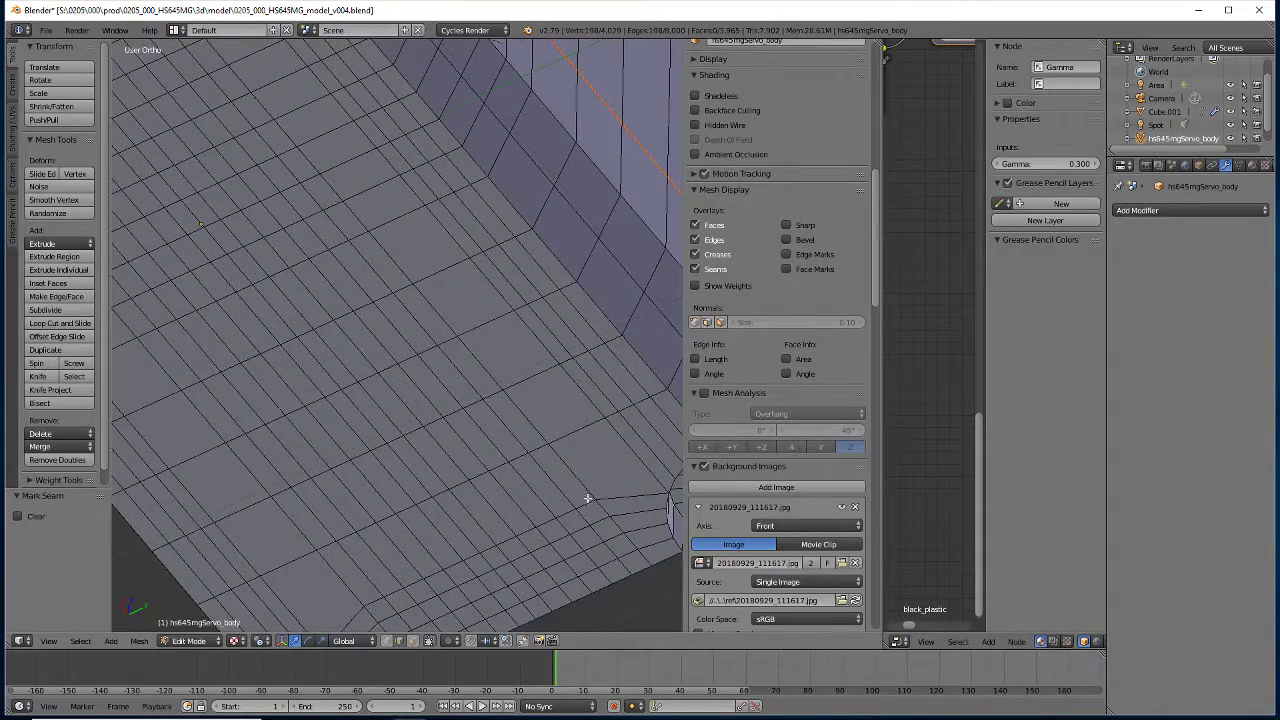
pyautogui.moveTo(402, 374)
pyautogui.mouseDown(button='middle')
pyautogui.moveTo(450, 375)
pyautogui.moveTo(424, 360)
pyautogui.moveTo(395, 408)
pyautogui.moveTo(500, 443)
pyautogui.moveTo(474, 480)
pyautogui.moveTo(591, 394)
pyautogui.moveTo(484, 335)
pyautogui.mouseUp(button='middle')
pyautogui.scroll(3, 620, 404)
pyautogui.scroll(-2, 627, 425)
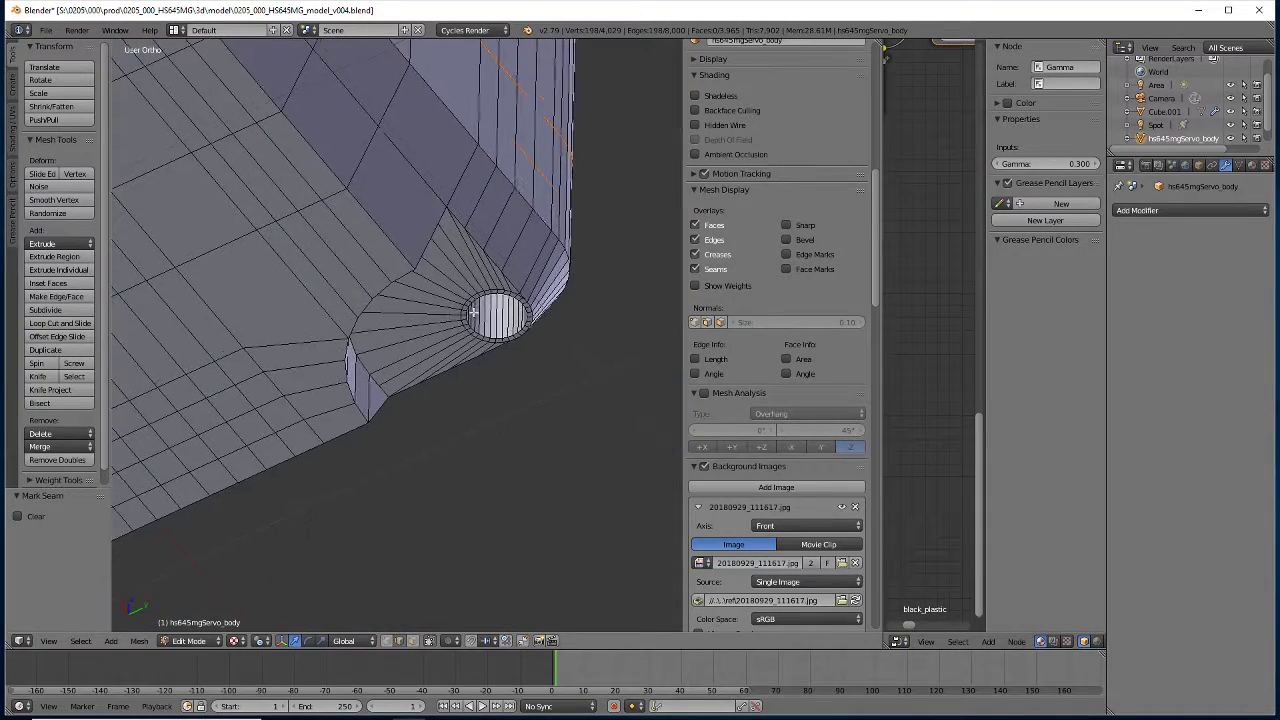
# Add the remaining hole loops and mark all selected hole loops as seams
pyautogui.keyDown('alt'); pyautogui.rightClick(486, 335); pyautogui.keyUp('alt')
pyautogui.moveTo(215, 404)
pyautogui.mouseDown(button='middle')
pyautogui.moveTo(586, 229)
pyautogui.moveTo(139, 232)
pyautogui.mouseUp(button='middle')
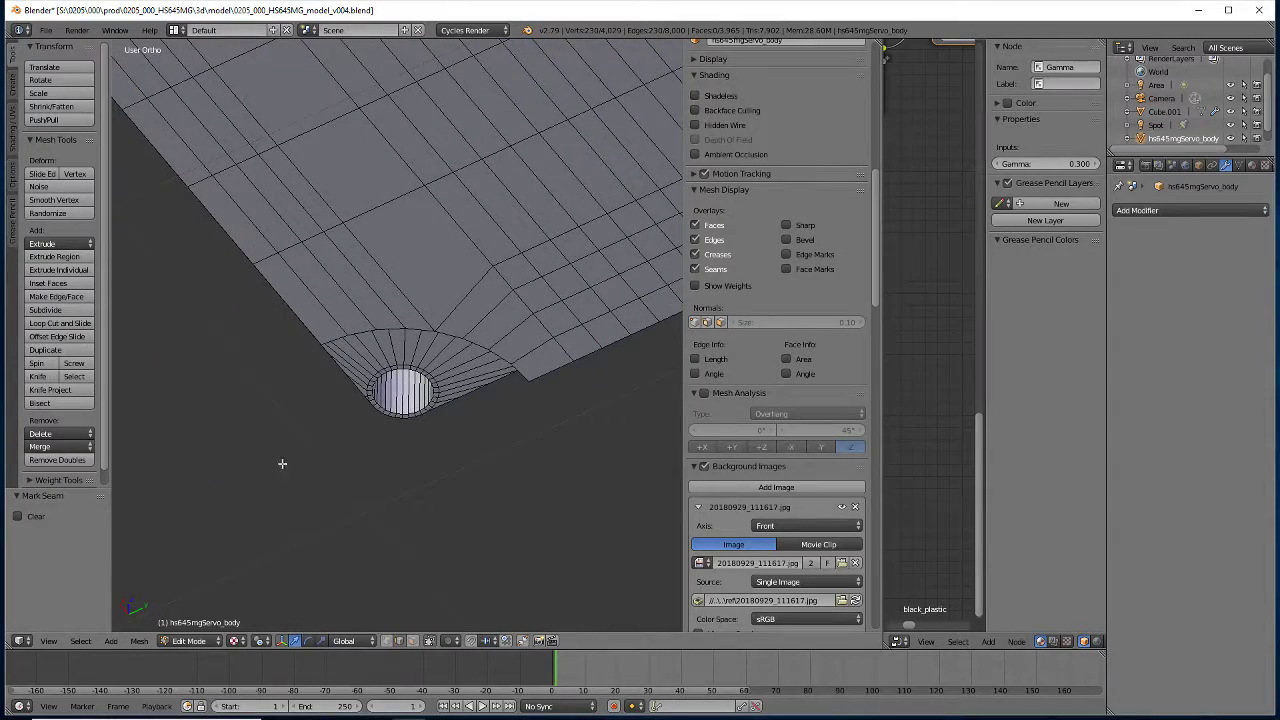
pyautogui.keyDown('alt'); pyautogui.keyDown('shift'); pyautogui.rightClick(400, 408); pyautogui.keyUp('shift'); pyautogui.keyUp('alt')
pyautogui.scroll(-1, 396, 415)
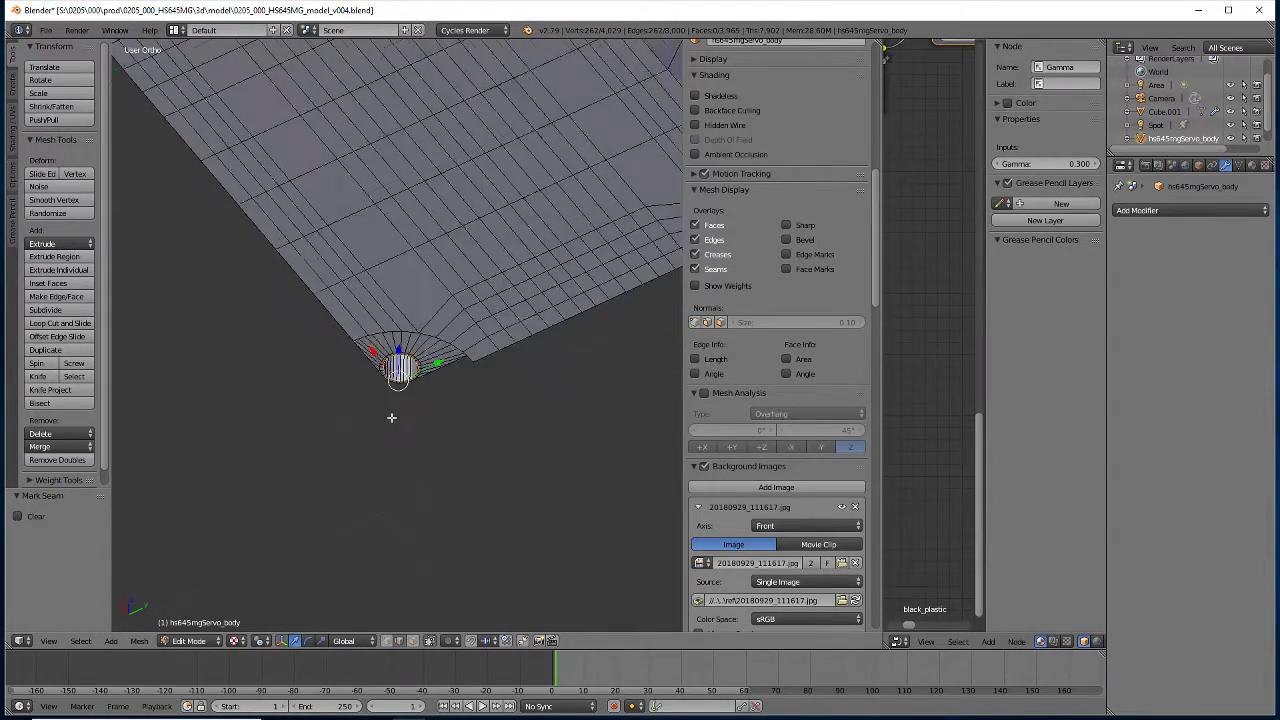
pyautogui.scroll(-1, 394, 417)
pyautogui.moveTo(294, 280); pyautogui.dragTo(535, 584, button='middle')
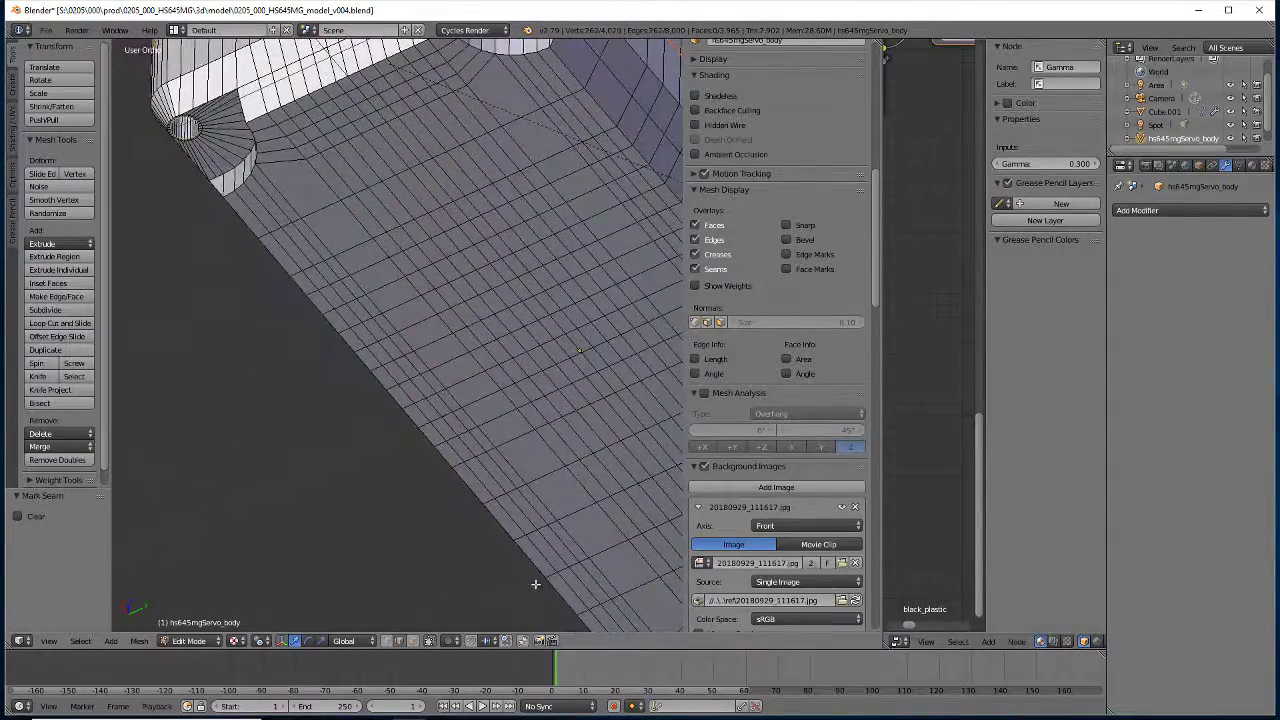
pyautogui.click(139, 640)
pyautogui.moveTo(160, 454)
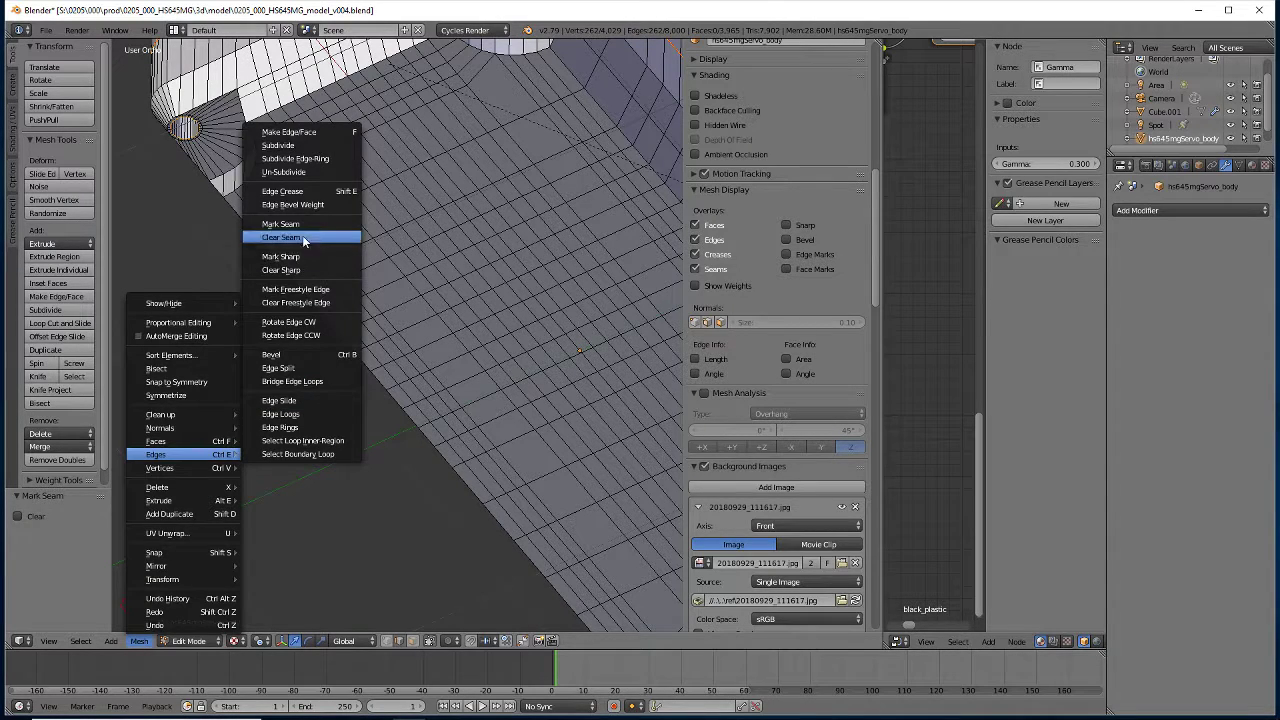
pyautogui.click(305, 228)
# Orbit and zoom to inspect the servo body's front side and underside
pyautogui.scroll(-3, 339, 320)
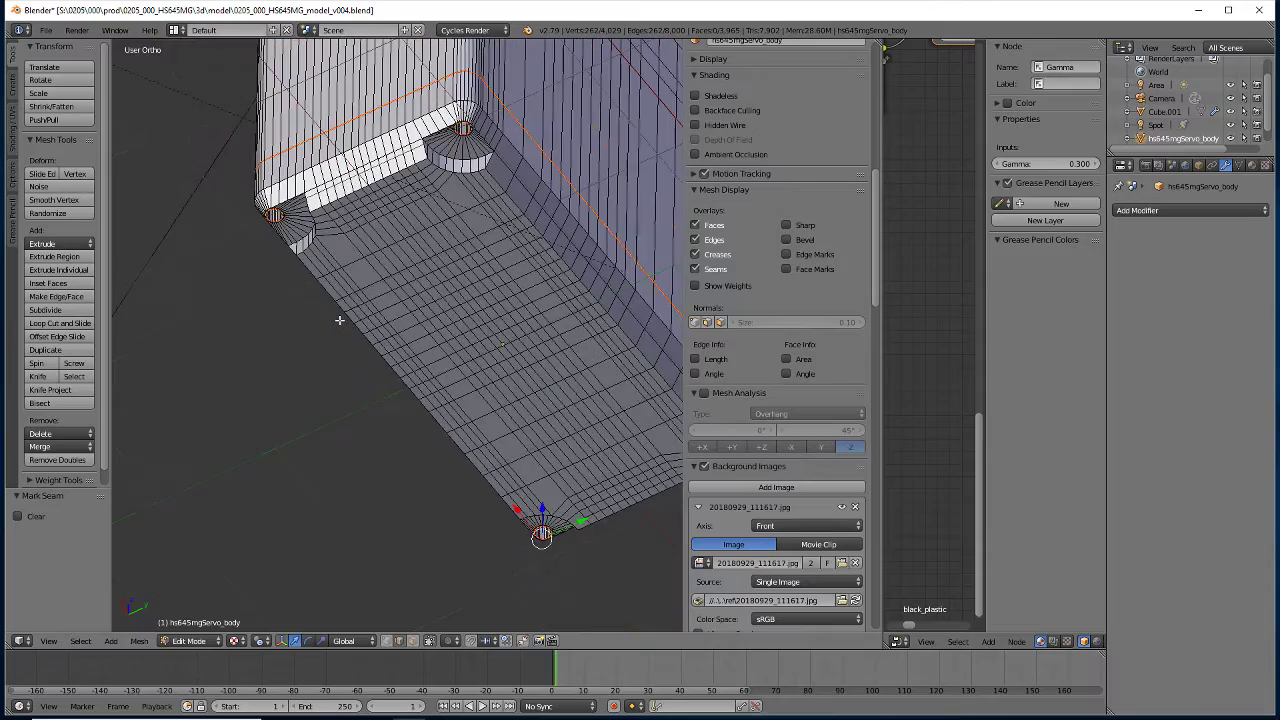
pyautogui.scroll(-2, 341, 320)
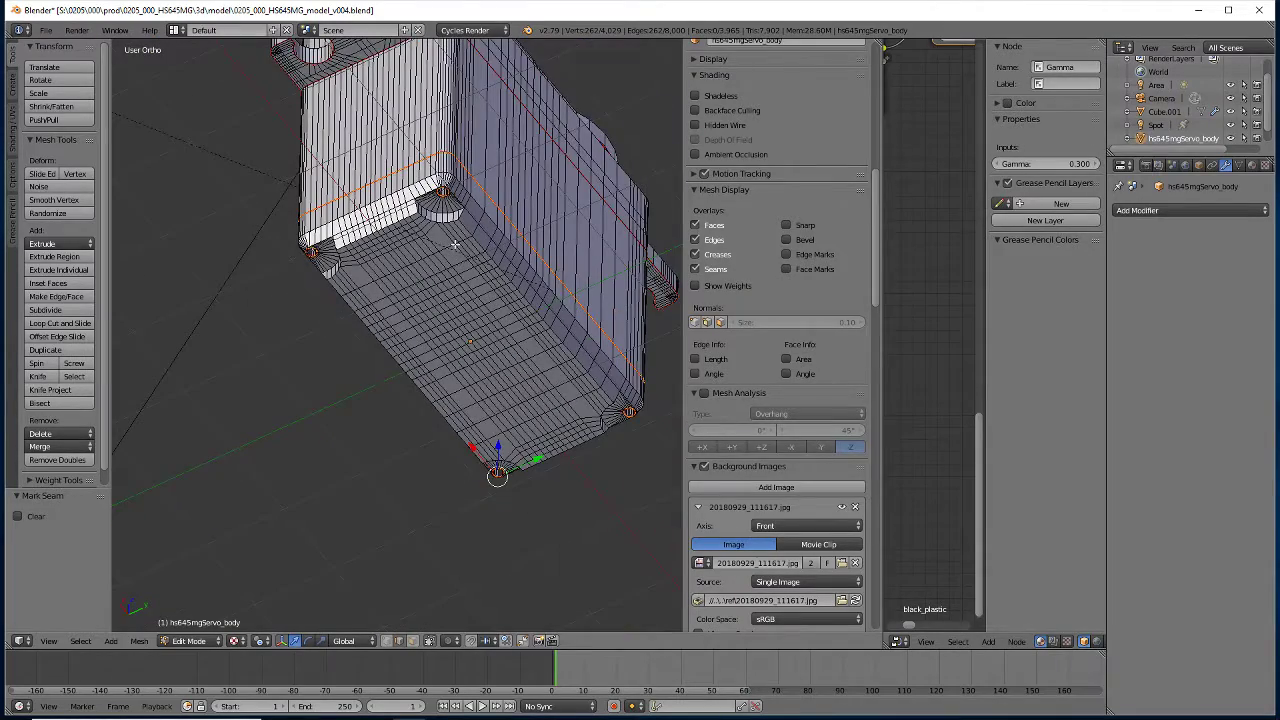
pyautogui.moveTo(341, 320)
pyautogui.mouseDown(button='middle')
pyautogui.moveTo(341, 271)
pyautogui.moveTo(362, 278)
pyautogui.mouseUp(button='middle')
pyautogui.scroll(2, 362, 278)
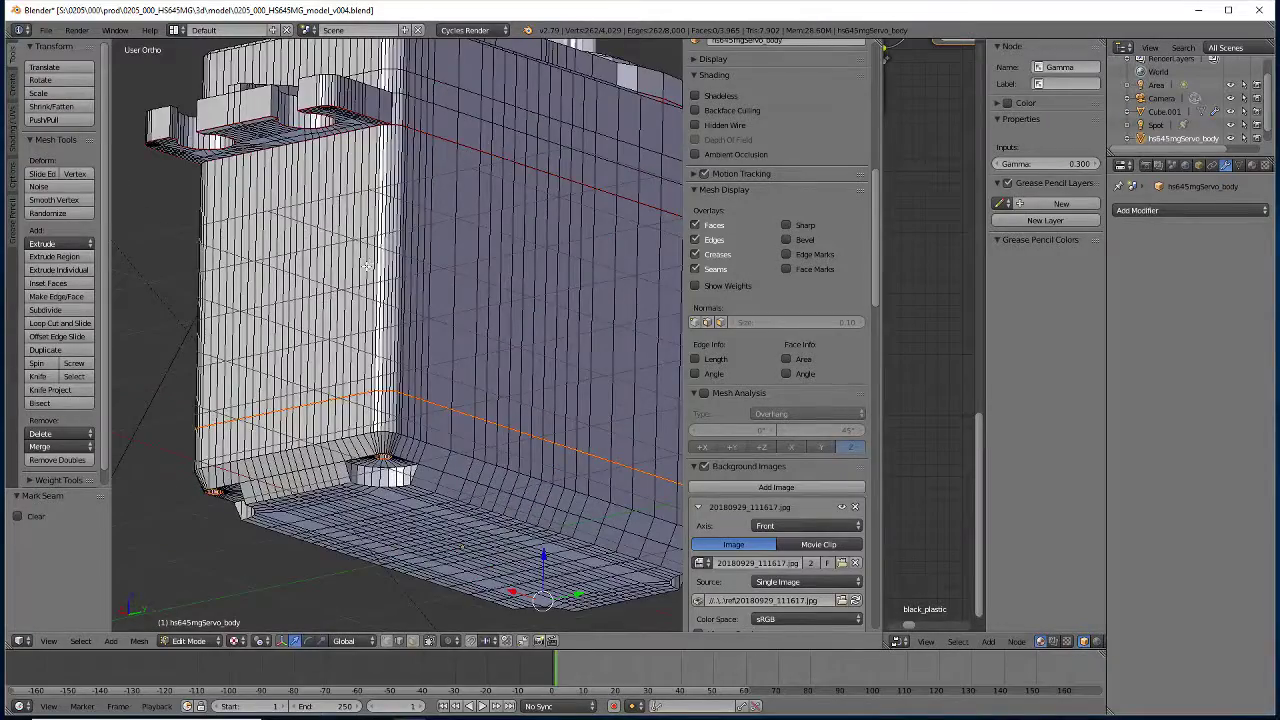
pyautogui.scroll(2, 362, 278)
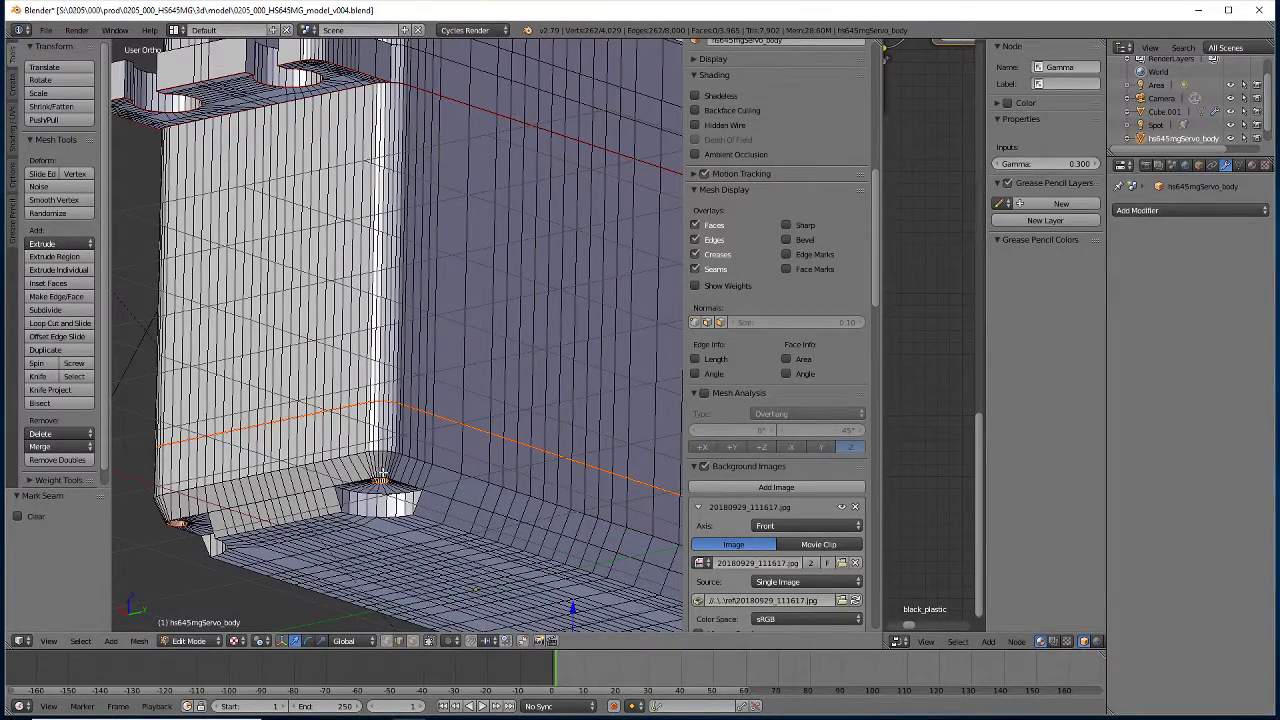
pyautogui.scroll(-4, 380, 470)
pyautogui.scroll(2, 380, 470)
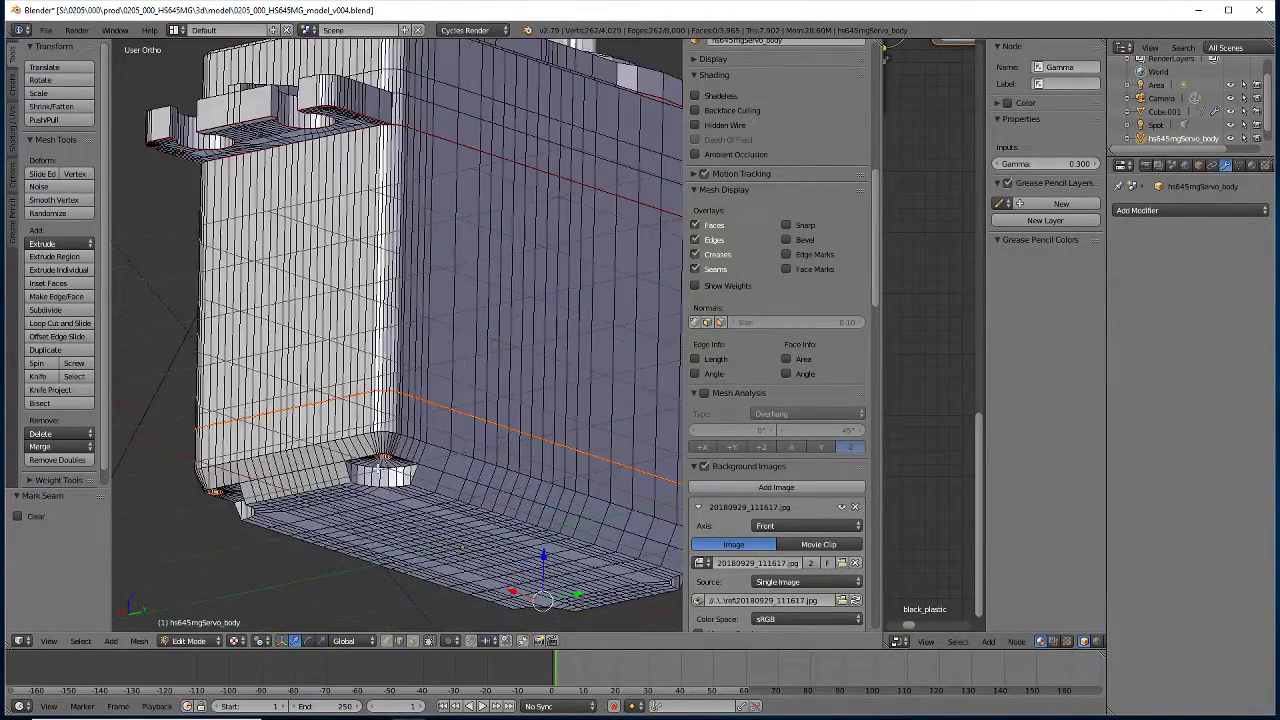
pyautogui.scroll(2, 380, 470)
pyautogui.moveTo(372, 489); pyautogui.dragTo(406, 411, button='middle')
pyautogui.scroll(-2, 406, 410)
pyautogui.moveTo(588, 296)
pyautogui.mouseDown(button='middle')
pyautogui.moveTo(548, 411)
pyautogui.moveTo(441, 437)
pyautogui.moveTo(334, 374)
pyautogui.moveTo(581, 391)
pyautogui.moveTo(600, 356)
pyautogui.moveTo(591, 323)
pyautogui.mouseUp(button='middle')
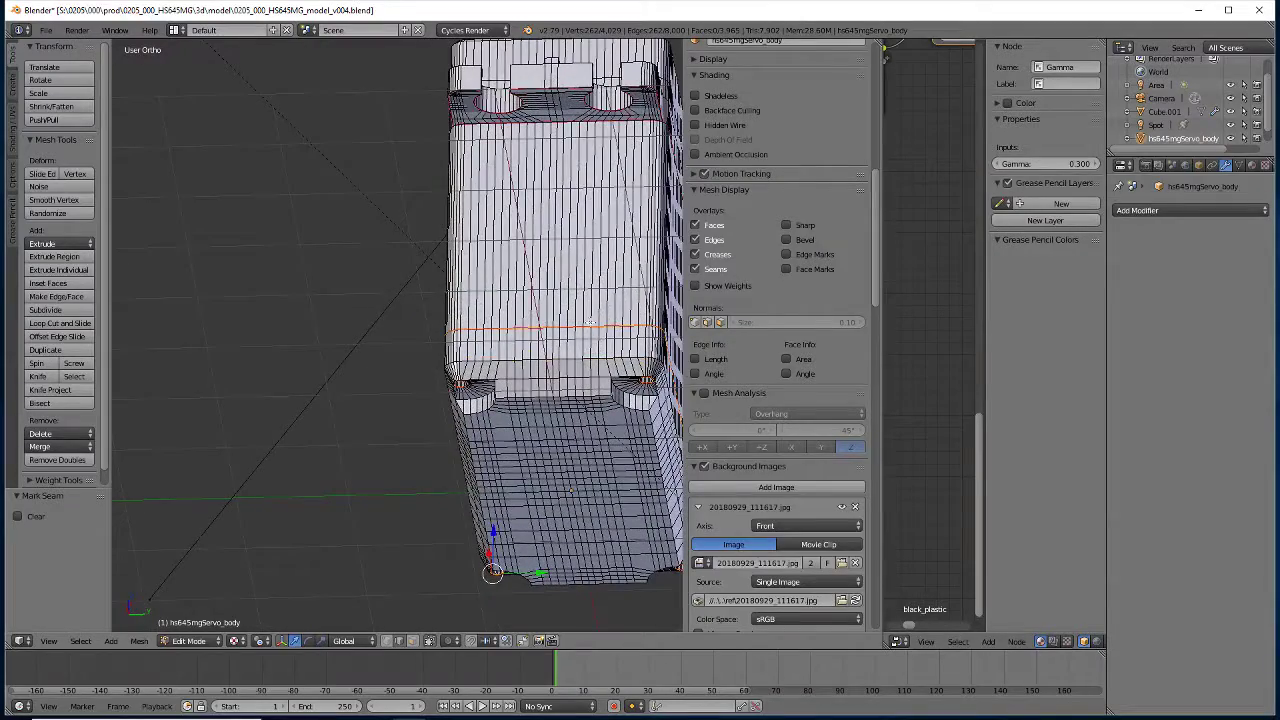
# Orbit around the top corner with the output gear and the mounting tabs
pyautogui.moveTo(530, 227)
pyautogui.mouseDown(button='middle')
pyautogui.moveTo(288, 298)
pyautogui.moveTo(280, 101)
pyautogui.mouseUp(button='middle')
pyautogui.scroll(4, 316, 174)
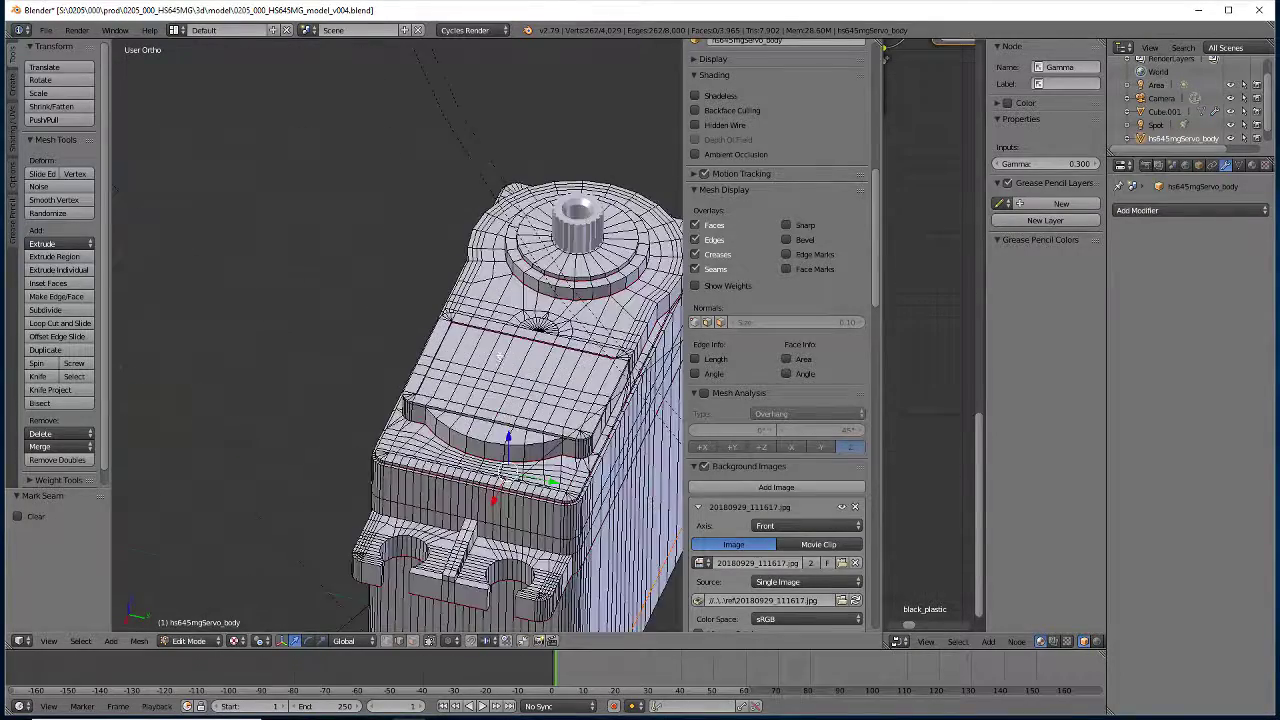
pyautogui.moveTo(493, 367)
pyautogui.mouseDown(button='middle')
pyautogui.moveTo(470, 370)
pyautogui.moveTo(372, 312)
pyautogui.mouseUp(button='middle')
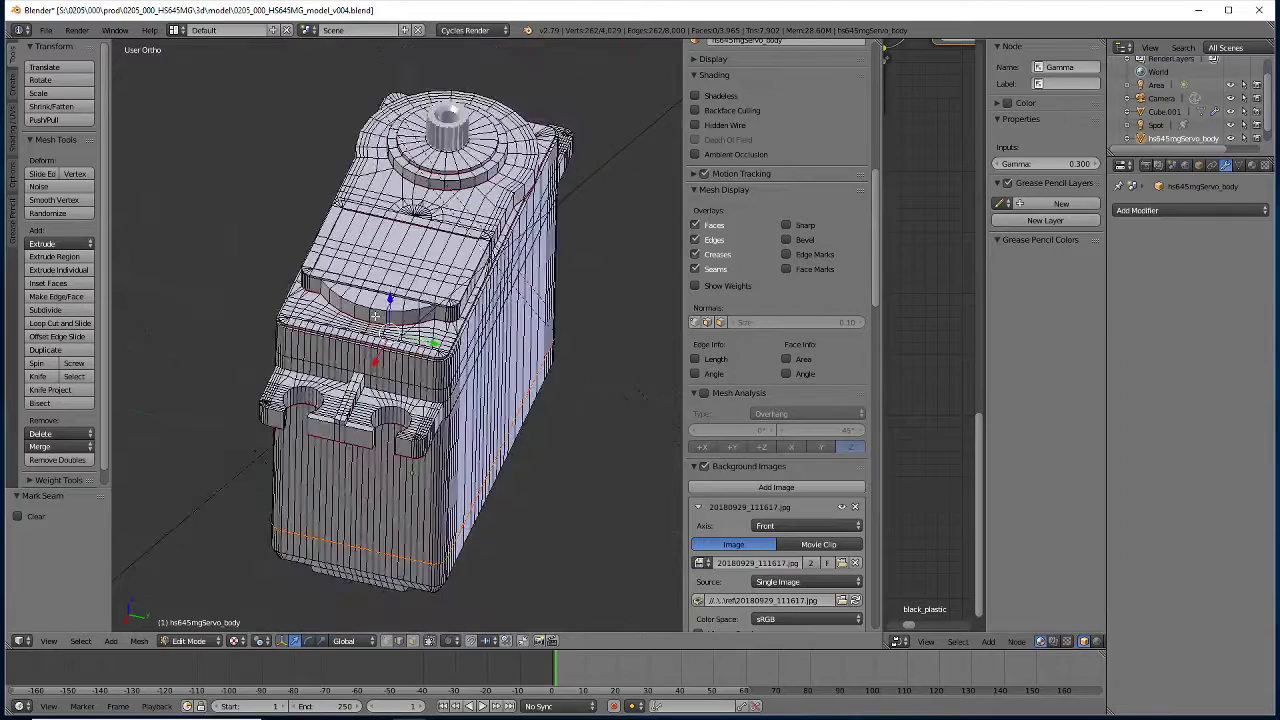
pyautogui.scroll(1, 372, 312)
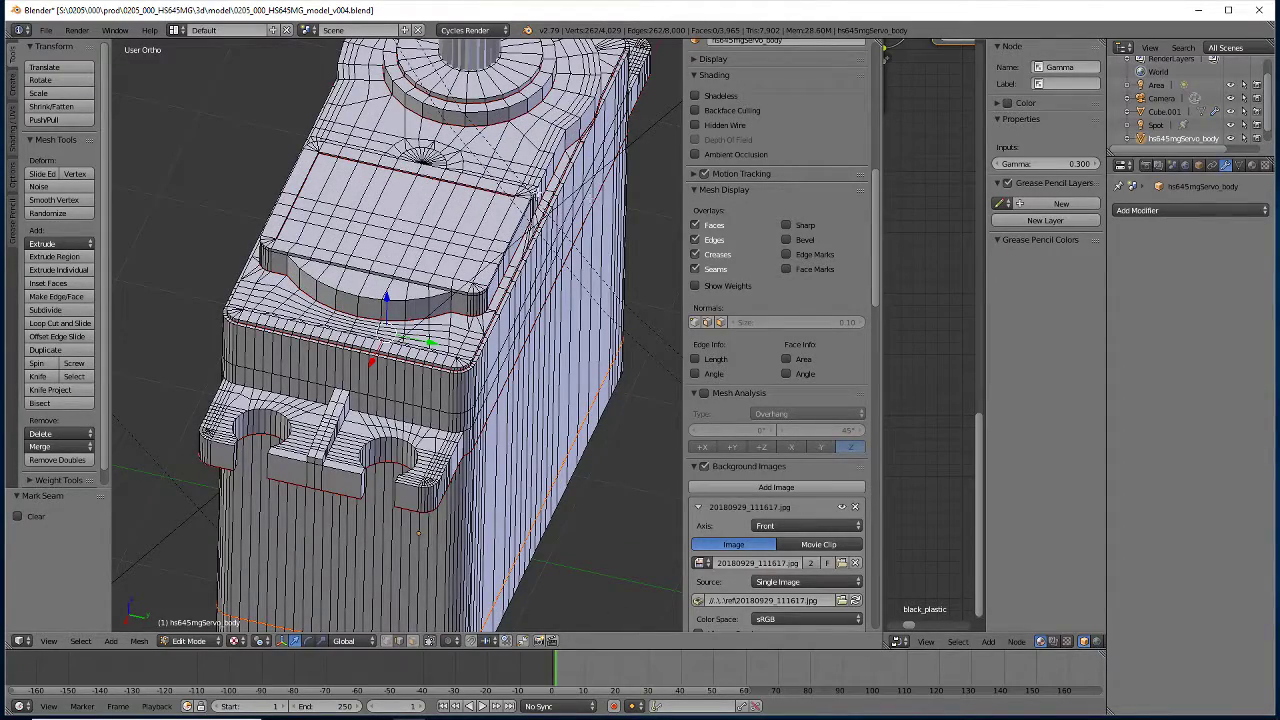
pyautogui.moveTo(585, 328); pyautogui.dragTo(300, 260, button='middle')
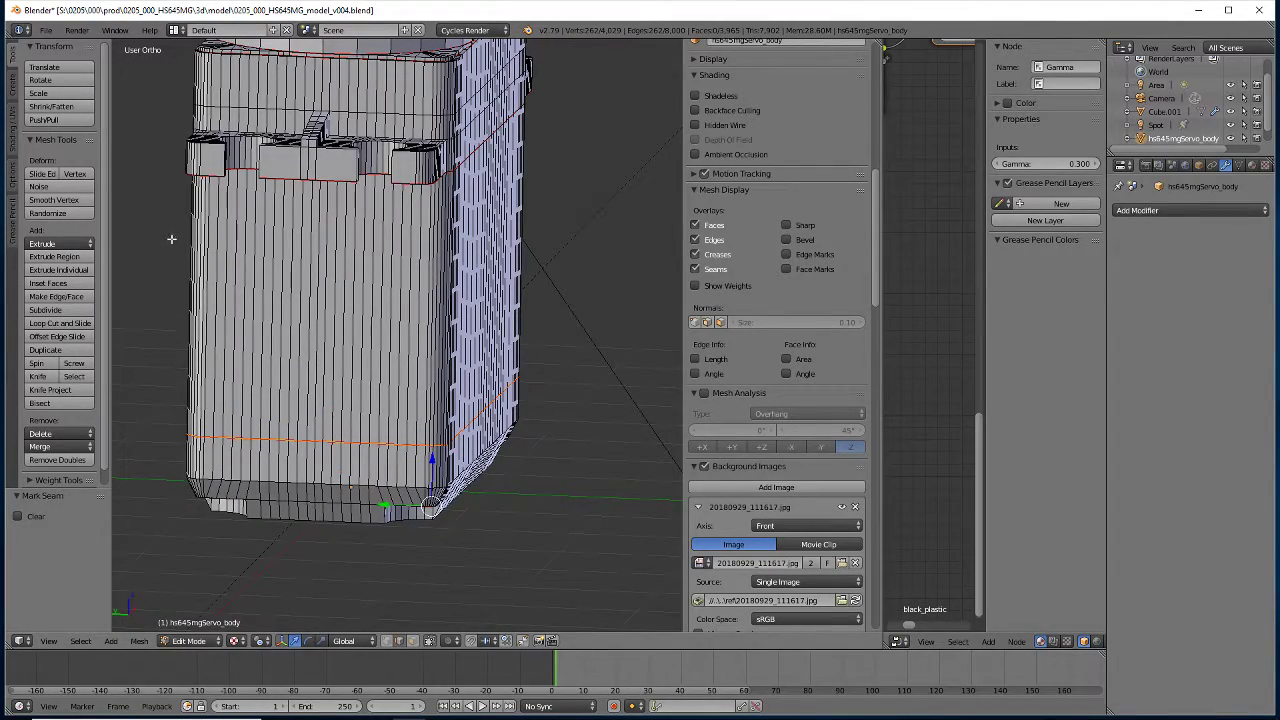
pyautogui.moveTo(160, 323)
pyautogui.mouseDown(button='middle')
pyautogui.moveTo(430, 430)
pyautogui.moveTo(417, 354)
pyautogui.moveTo(440, 378)
pyautogui.moveTo(388, 376)
pyautogui.mouseUp(button='middle')
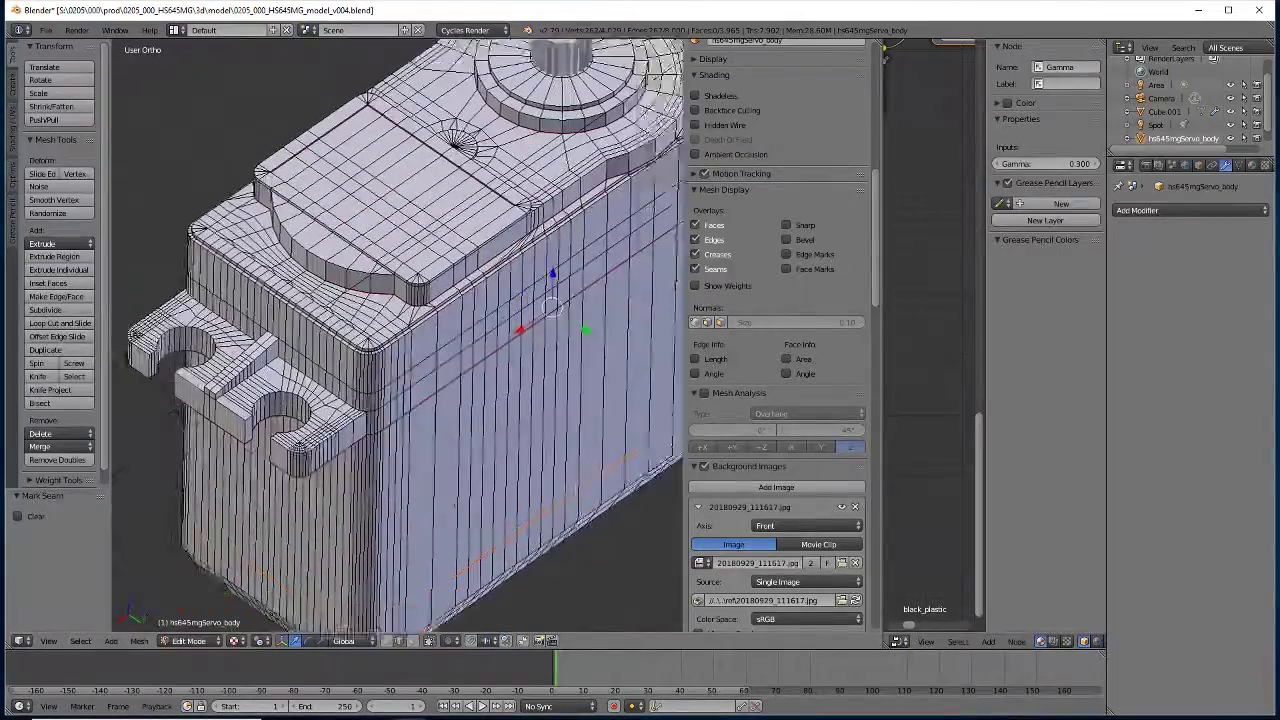
pyautogui.moveTo(340, 294)
pyautogui.mouseDown(button='middle')
pyautogui.moveTo(502, 497)
pyautogui.moveTo(291, 333)
pyautogui.moveTo(371, 268)
pyautogui.mouseUp(button='middle')
pyautogui.scroll(2, 291, 333)
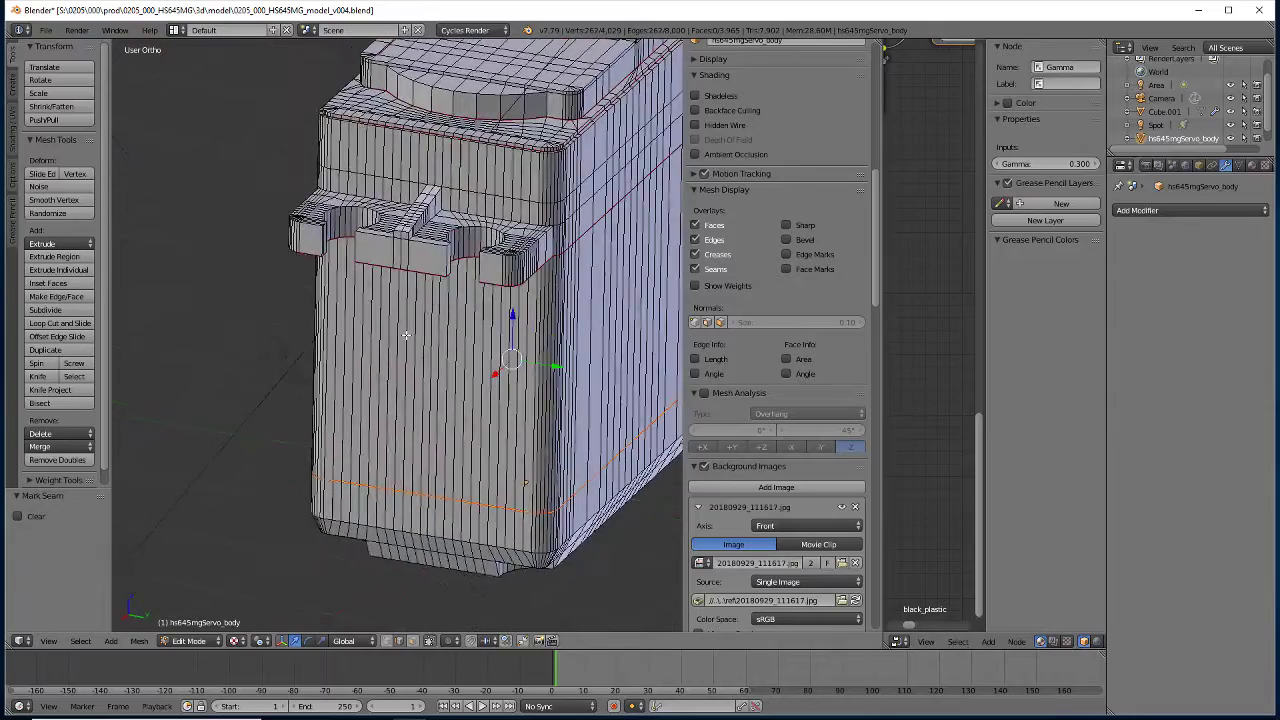
pyautogui.moveTo(524, 481); pyautogui.dragTo(551, 510, button='middle')
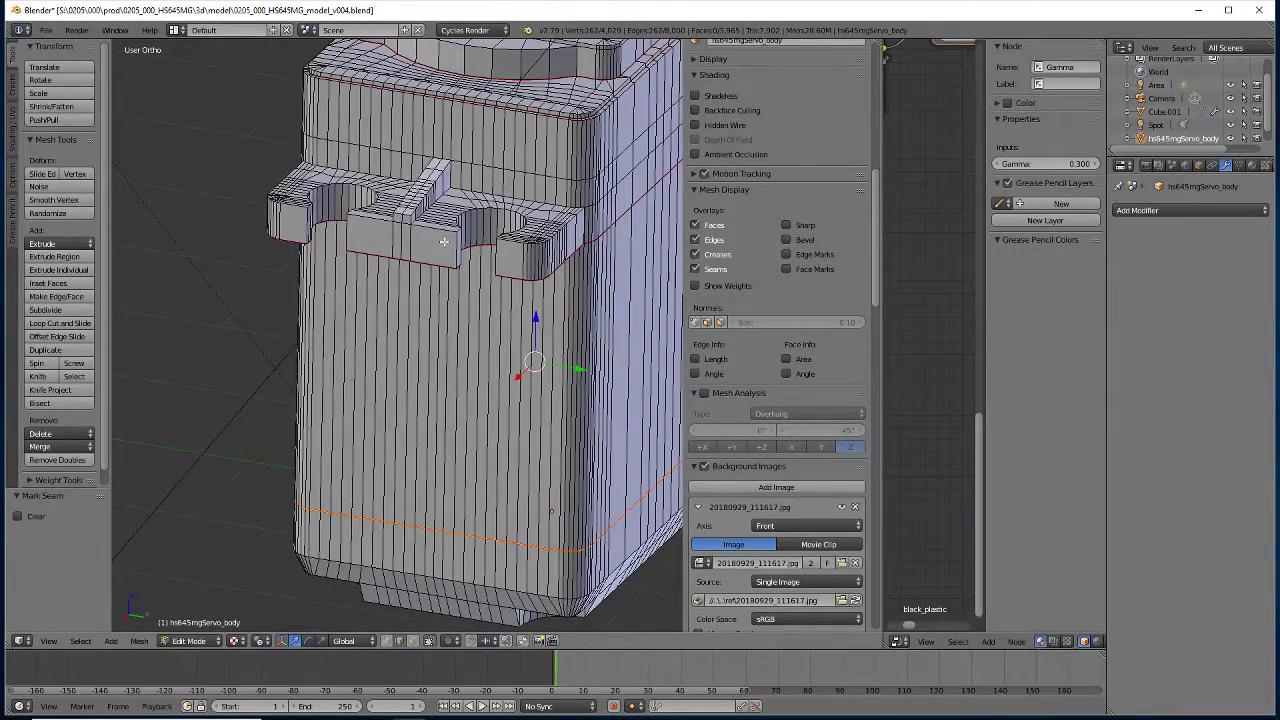
pyautogui.moveTo(476, 256)
pyautogui.mouseDown(button='middle')
pyautogui.moveTo(420, 330)
pyautogui.moveTo(522, 313)
pyautogui.moveTo(372, 200)
pyautogui.mouseUp(button='middle')
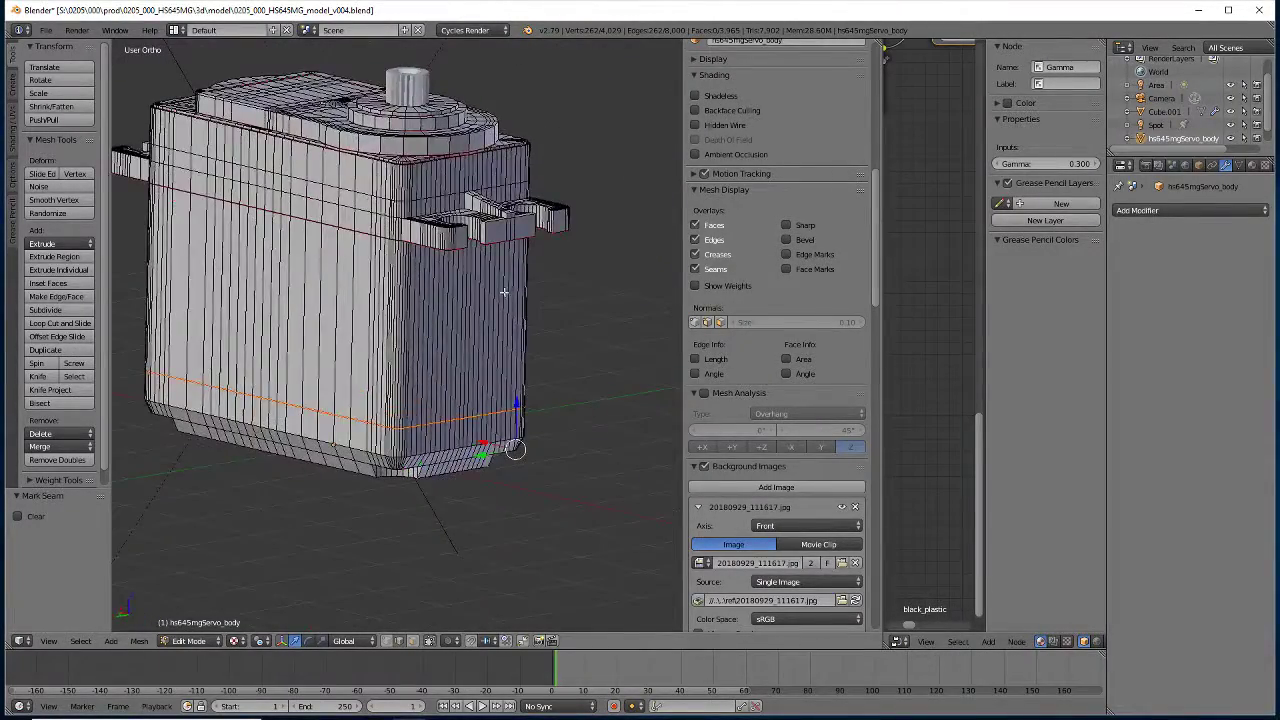
# Orbit and zoom over the top face to check the red seams on the upper body
pyautogui.moveTo(366, 360); pyautogui.dragTo(428, 381, button='middle')
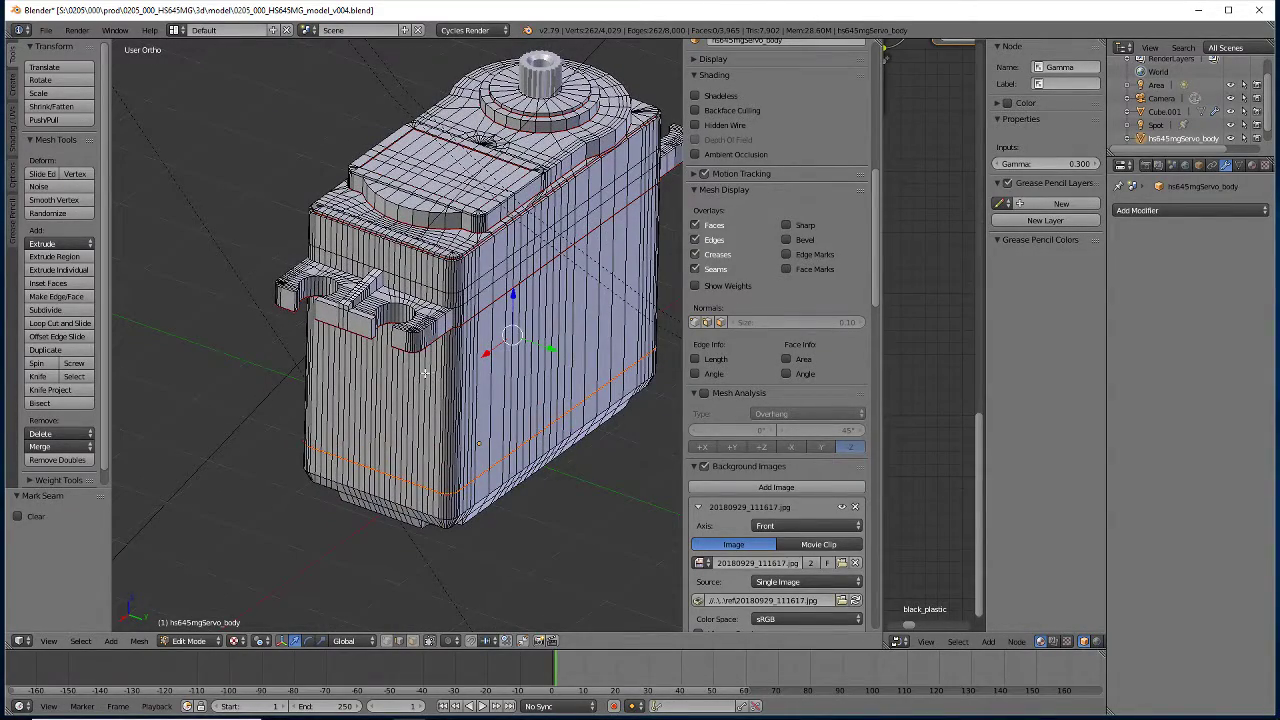
pyautogui.scroll(3, 545, 398)
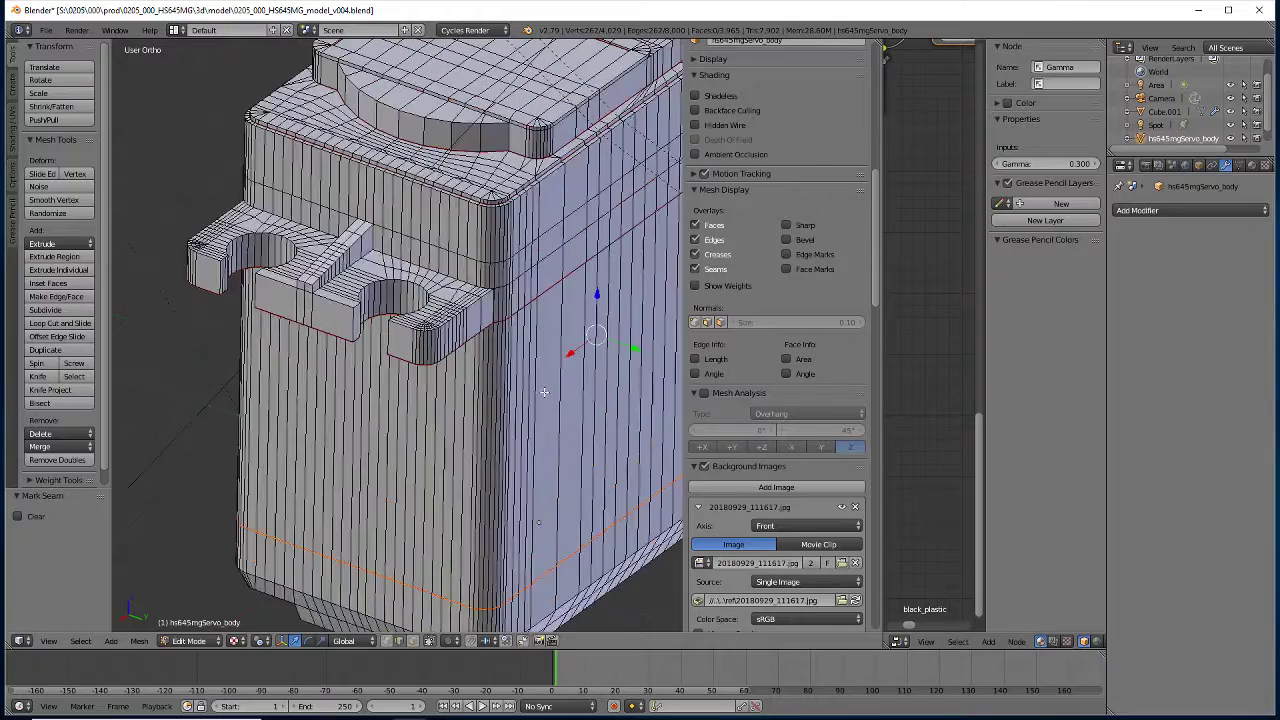
pyautogui.moveTo(544, 399); pyautogui.dragTo(471, 458, button='middle')
pyautogui.scroll(-2, 471, 458)
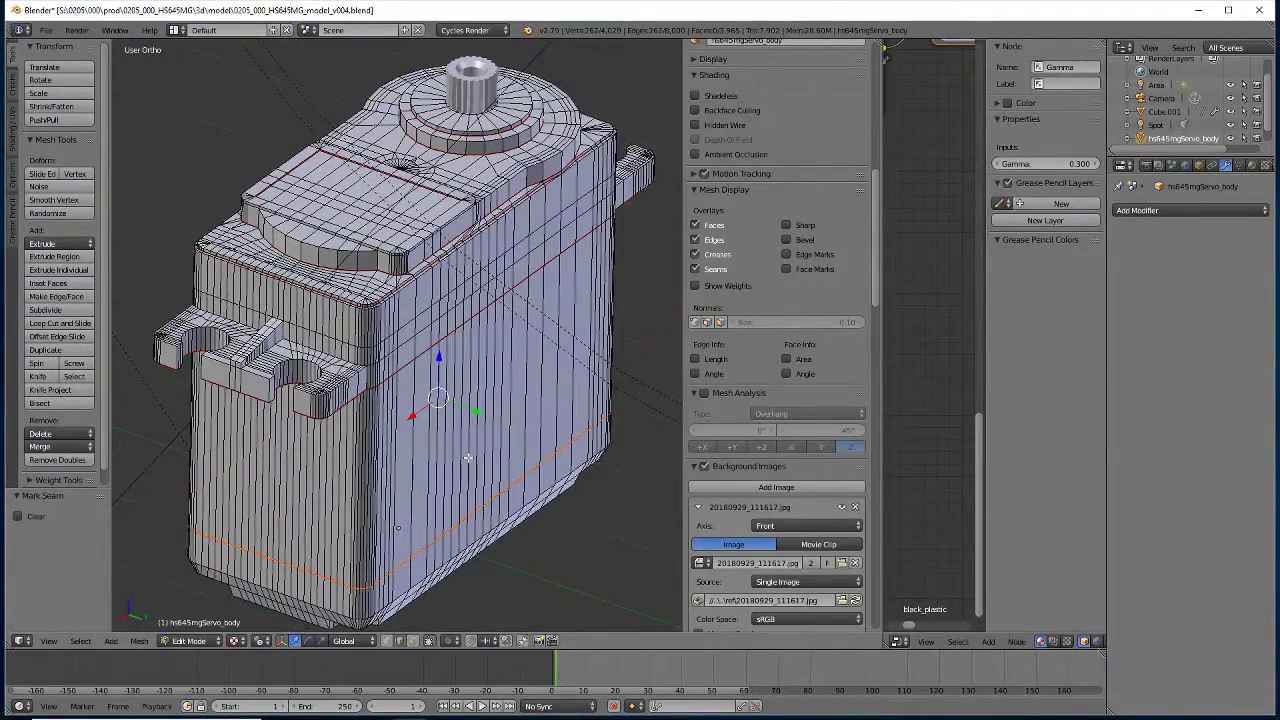
pyautogui.scroll(2, 471, 458)
pyautogui.moveTo(471, 458)
pyautogui.mouseDown(button='middle')
pyautogui.moveTo(510, 464)
pyautogui.moveTo(422, 456)
pyautogui.moveTo(378, 384)
pyautogui.moveTo(480, 468)
pyautogui.moveTo(427, 452)
pyautogui.mouseUp(button='middle')
pyautogui.scroll(2, 480, 468)
pyautogui.scroll(-3, 465, 460)
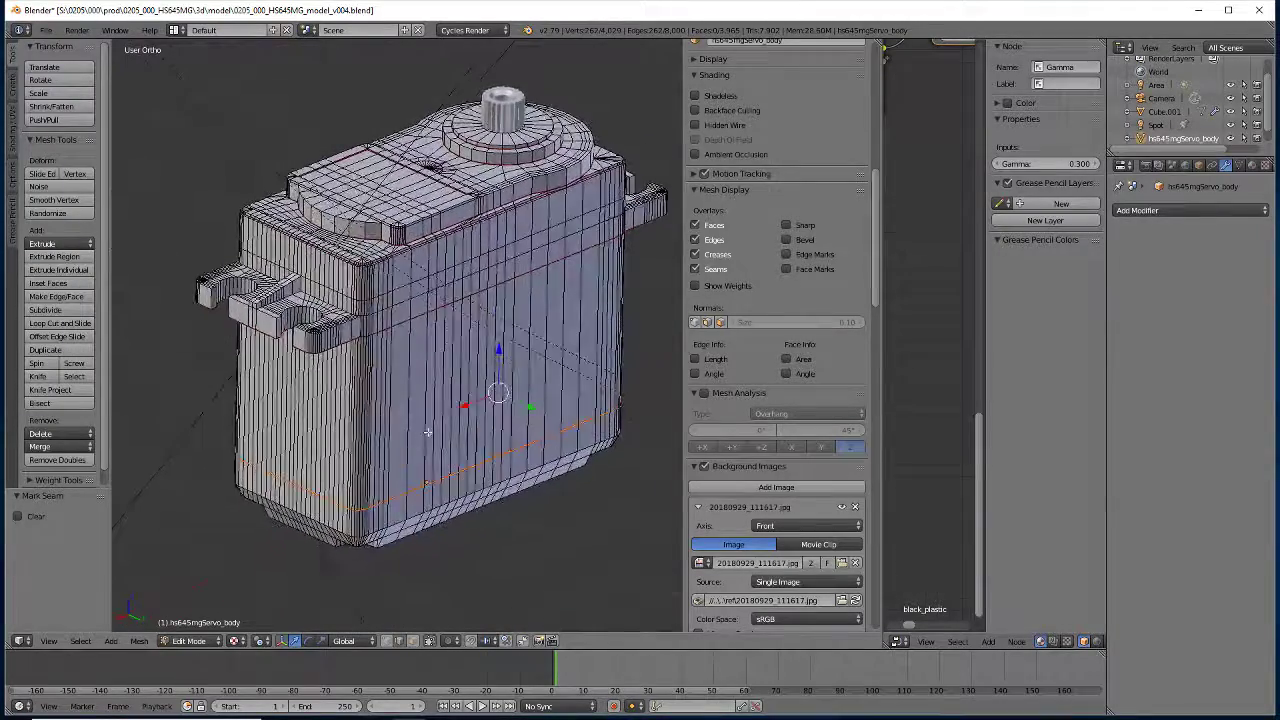
pyautogui.scroll(2, 458, 401)
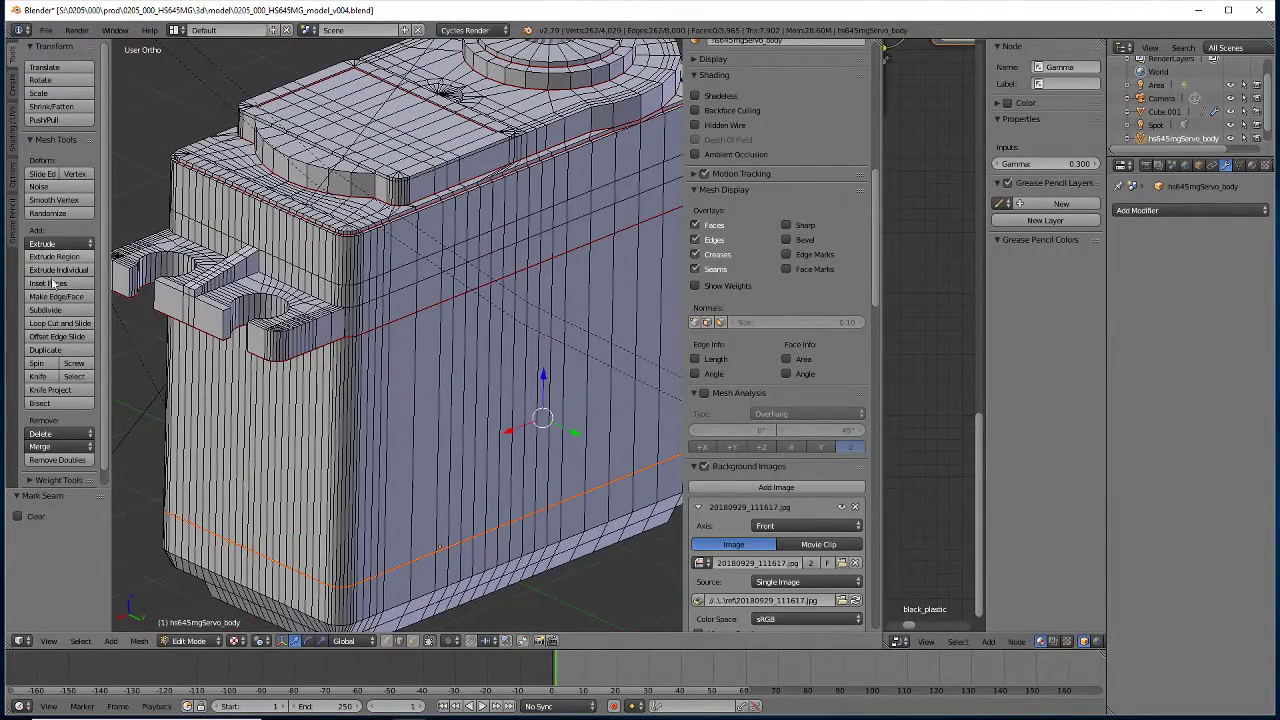
pyautogui.scroll(2, 228, 276)
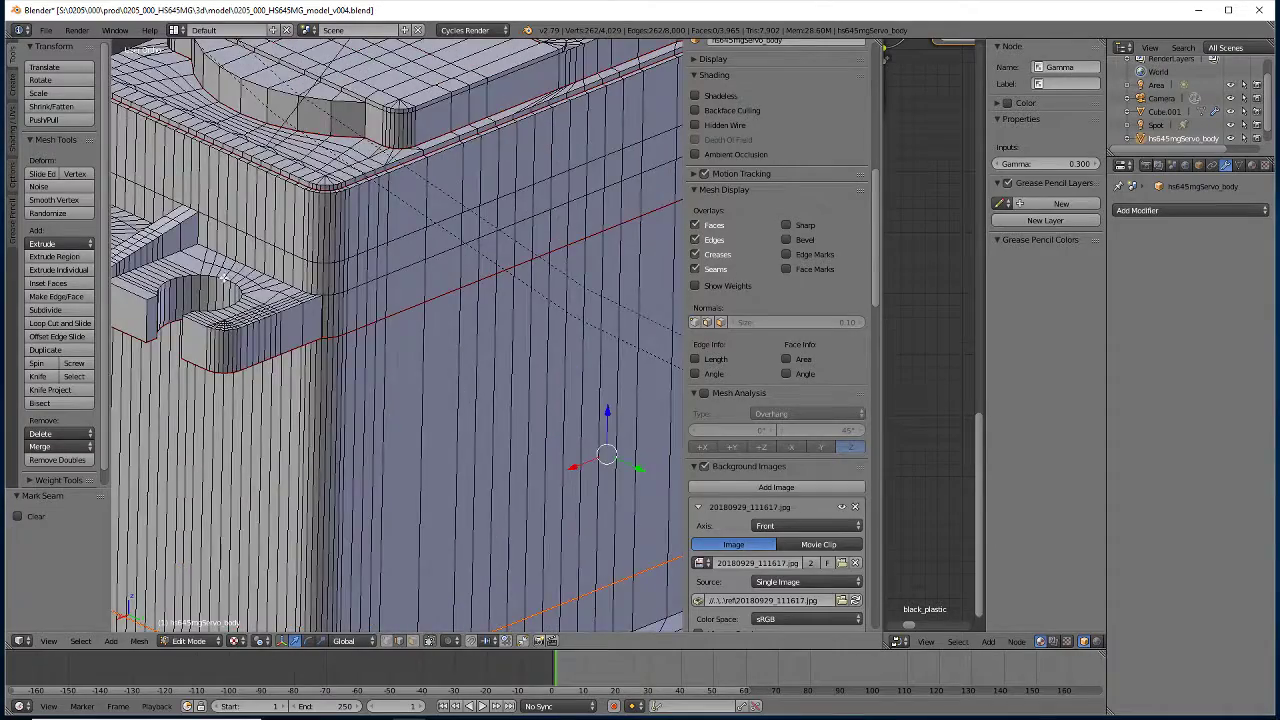
pyautogui.scroll(-3, 224, 277)
pyautogui.moveTo(224, 277); pyautogui.dragTo(297, 298, button='middle')
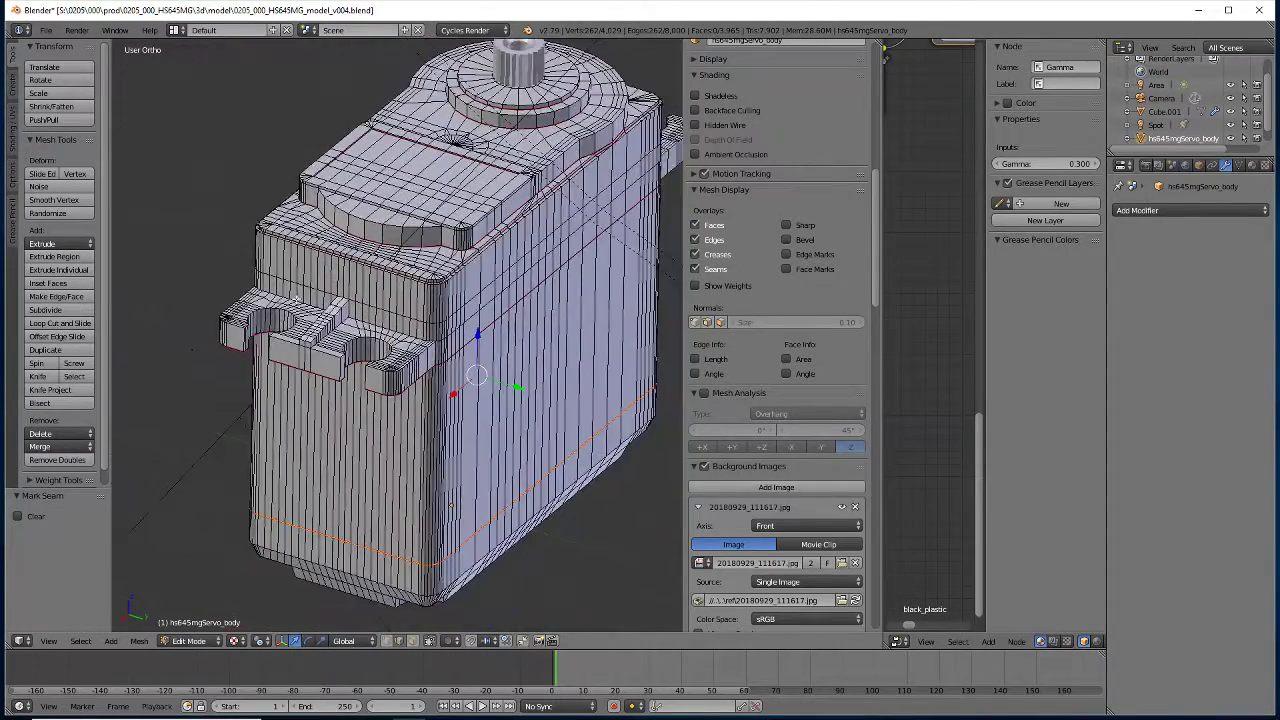
pyautogui.scroll(2, 298, 299)
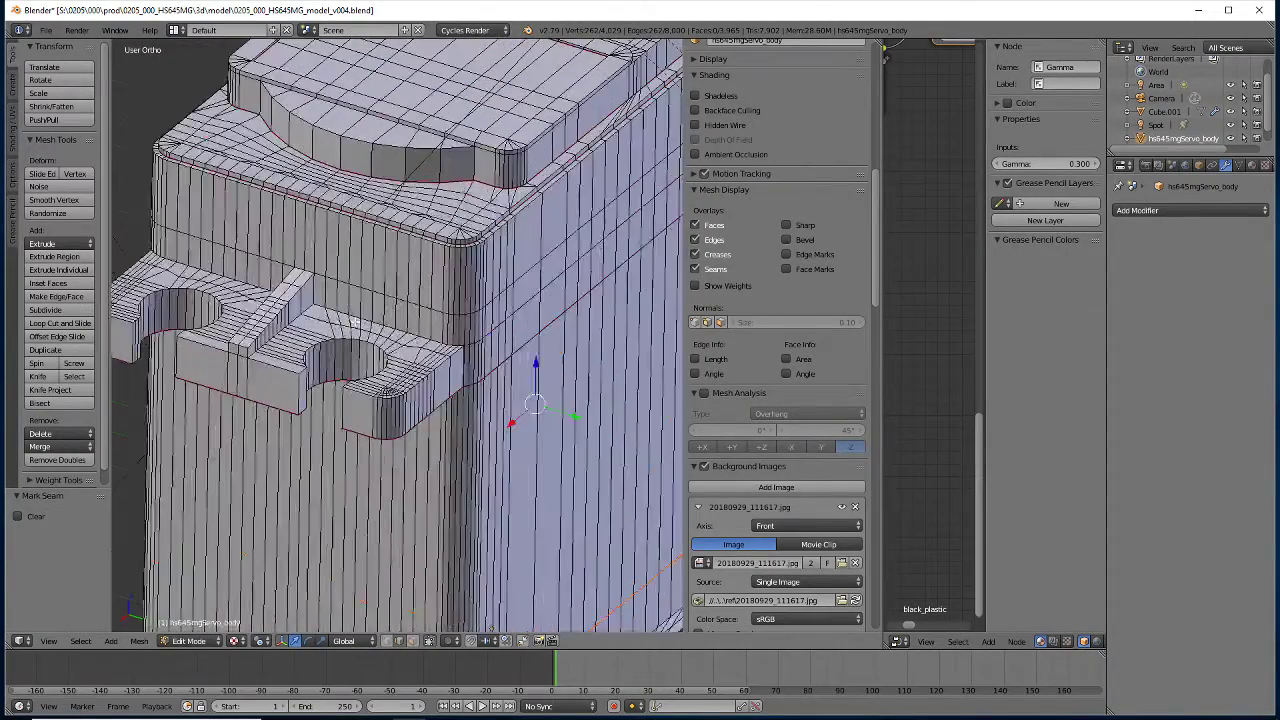
# Select vertical edge loops on the body side and the clamp tab
pyautogui.keyDown('alt'); pyautogui.rightClick(297, 318); pyautogui.keyUp('alt')
pyautogui.keyDown('alt'); pyautogui.rightClick(245, 364); pyautogui.keyUp('alt')
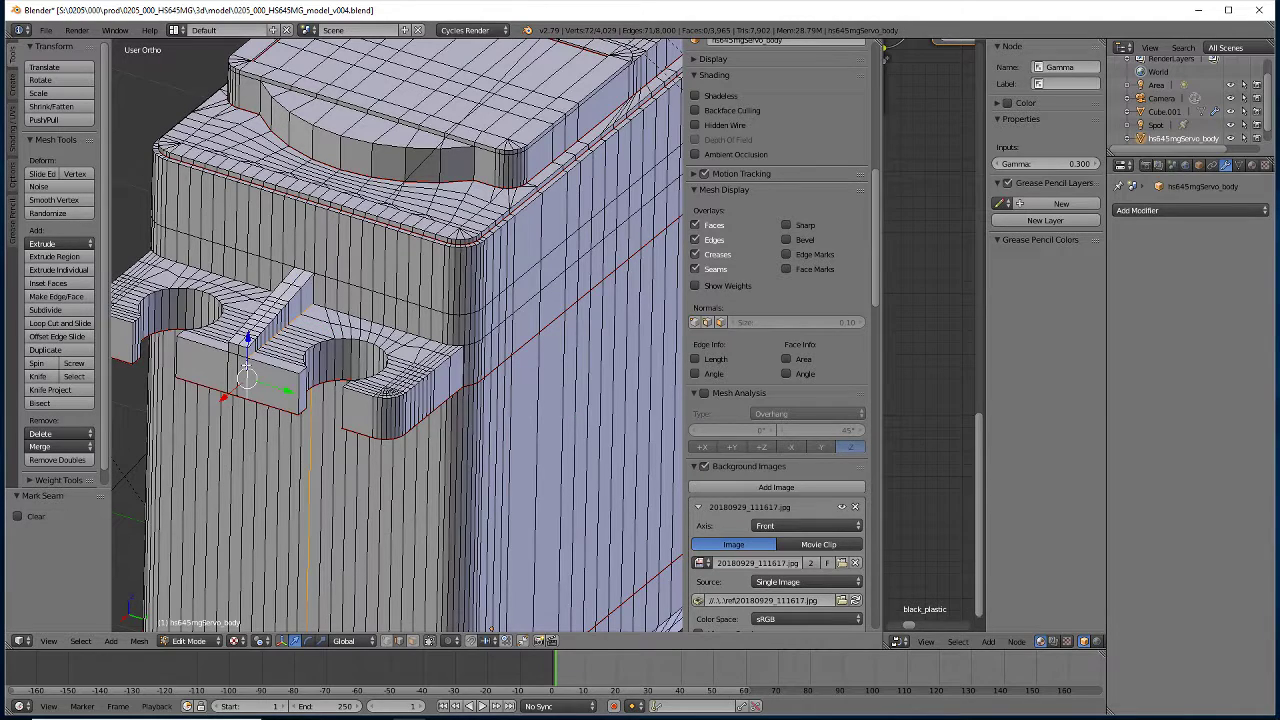
pyautogui.keyDown('alt'); pyautogui.keyDown('shift'); pyautogui.rightClick(230, 360); pyautogui.keyUp('shift'); pyautogui.keyUp('alt')
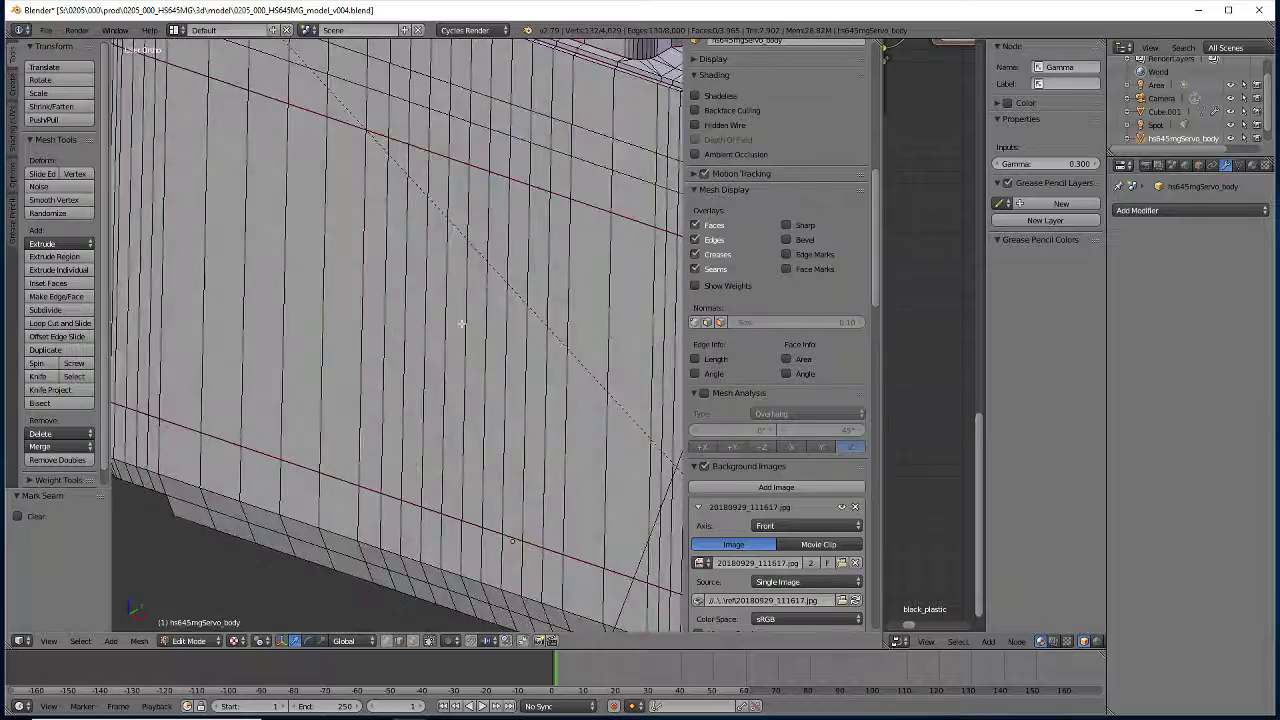
pyautogui.moveTo(457, 320); pyautogui.dragTo(1025, 178, button='middle')
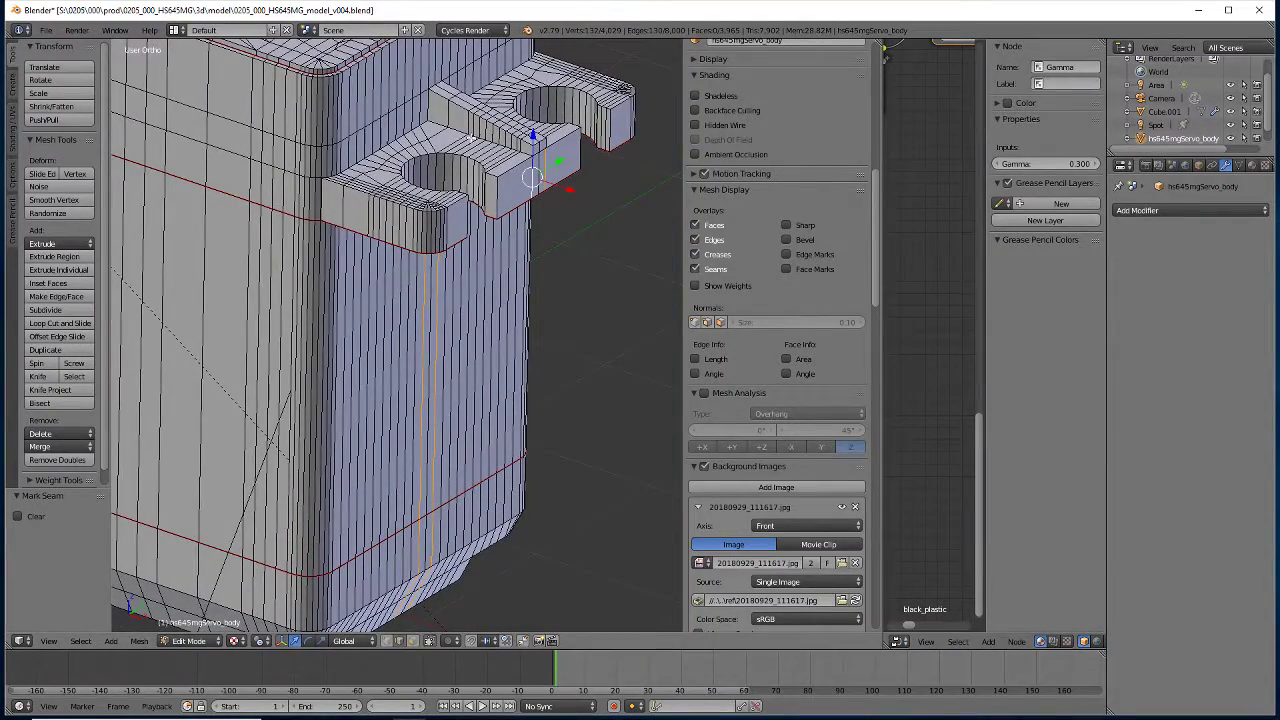
pyautogui.keyDown('alt'); pyautogui.keyDown('shift'); pyautogui.rightClick(459, 129); pyautogui.keyUp('shift'); pyautogui.keyUp('alt')
pyautogui.moveTo(519, 207)
pyautogui.mouseDown(button='middle')
pyautogui.moveTo(335, 115)
pyautogui.moveTo(457, 222)
pyautogui.mouseUp(button='middle')
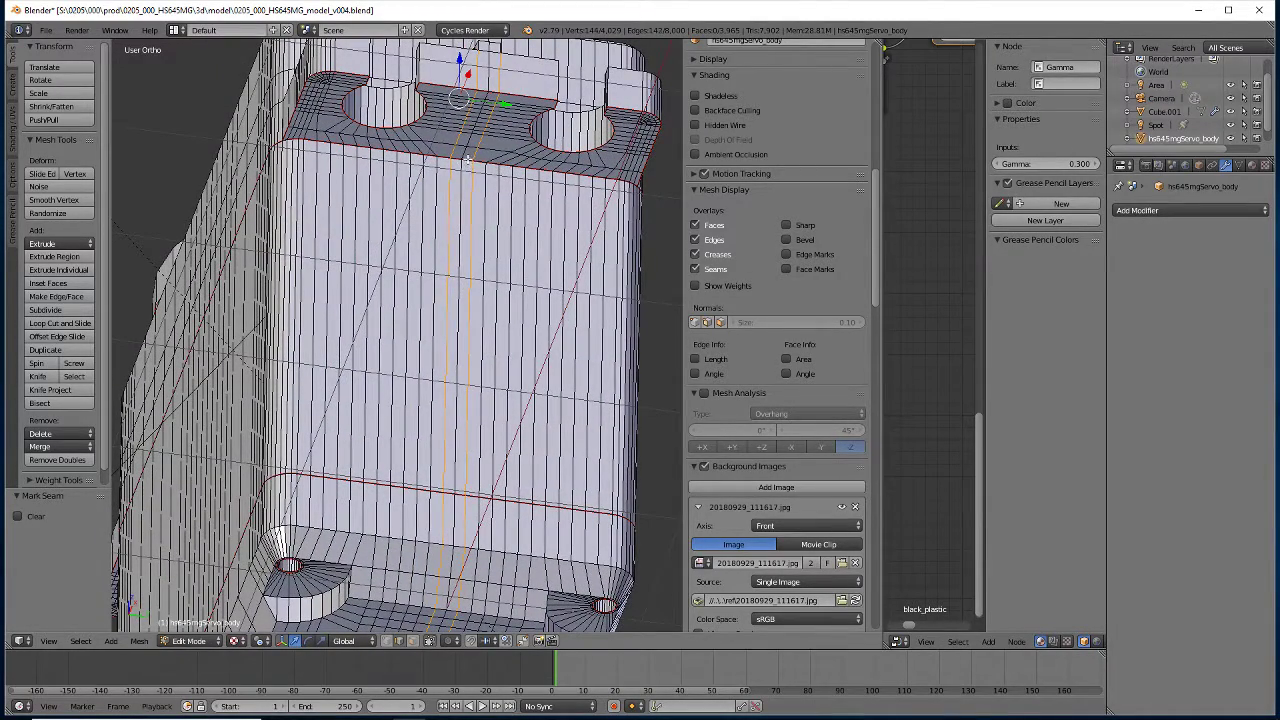
pyautogui.keyDown('shift'); pyautogui.rightClick(456, 158); pyautogui.keyUp('shift')
# Drop stray vertices and unwanted loops, keeping a single vertical edge loop
pyautogui.click(458, 325)
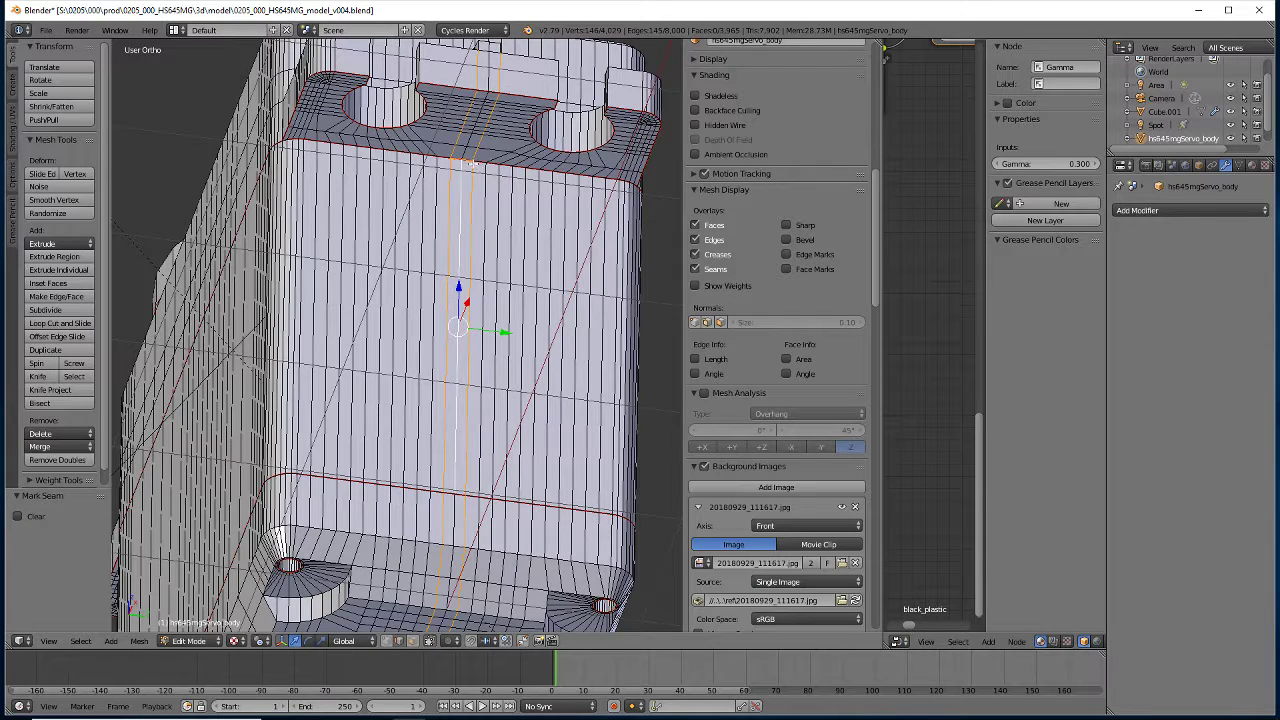
pyautogui.keyDown('shift'); pyautogui.rightClick(471, 164); pyautogui.keyUp('shift')
pyautogui.keyDown('shift'); pyautogui.rightClick(450, 163); pyautogui.keyUp('shift')
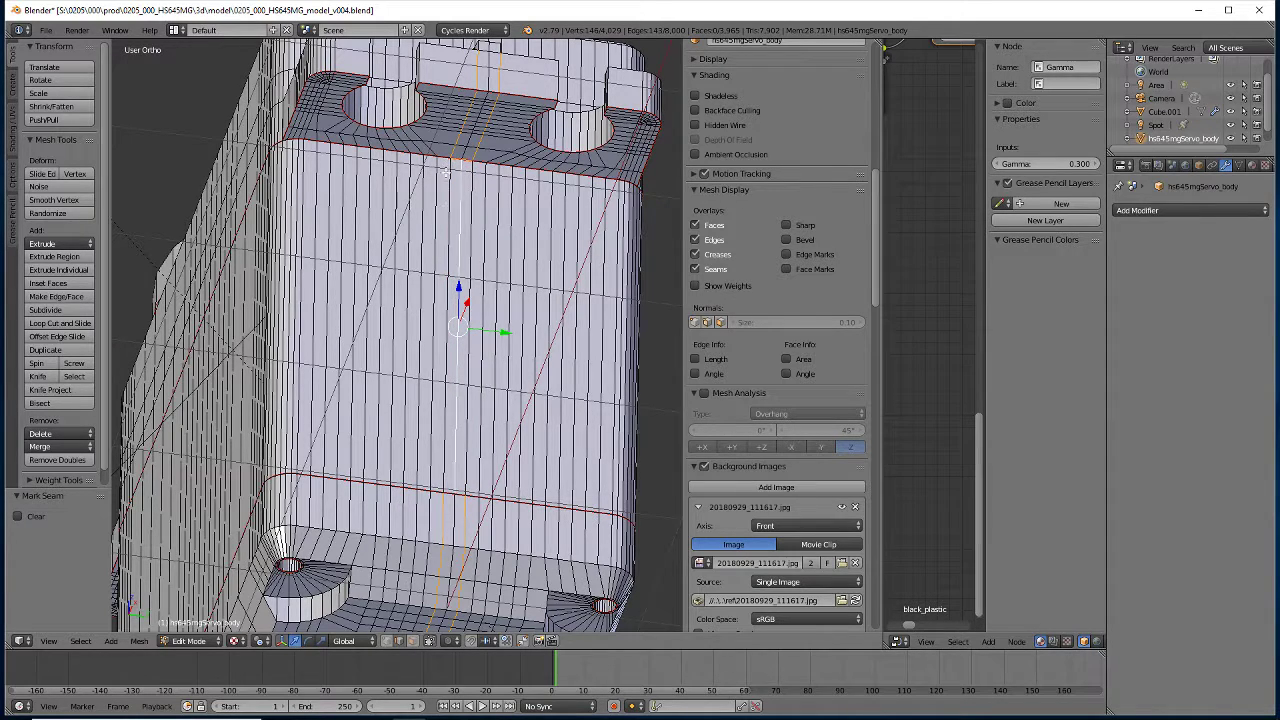
pyautogui.keyDown('alt'); pyautogui.keyDown('shift'); pyautogui.rightClick(463, 535); pyautogui.keyUp('shift'); pyautogui.keyUp('alt')
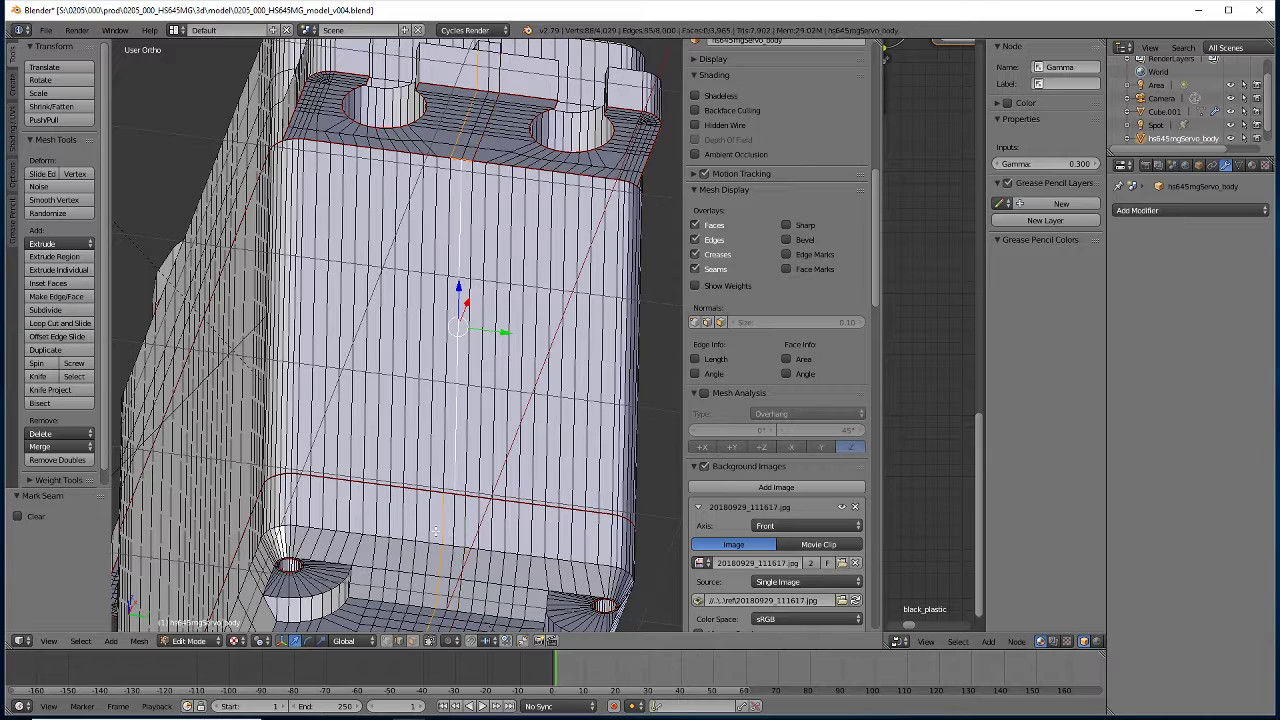
pyautogui.keyDown('alt'); pyautogui.keyDown('shift'); pyautogui.rightClick(442, 527); pyautogui.keyUp('shift'); pyautogui.keyUp('alt')
pyautogui.keyDown('alt'); pyautogui.rightClick(455, 148); pyautogui.keyUp('alt')
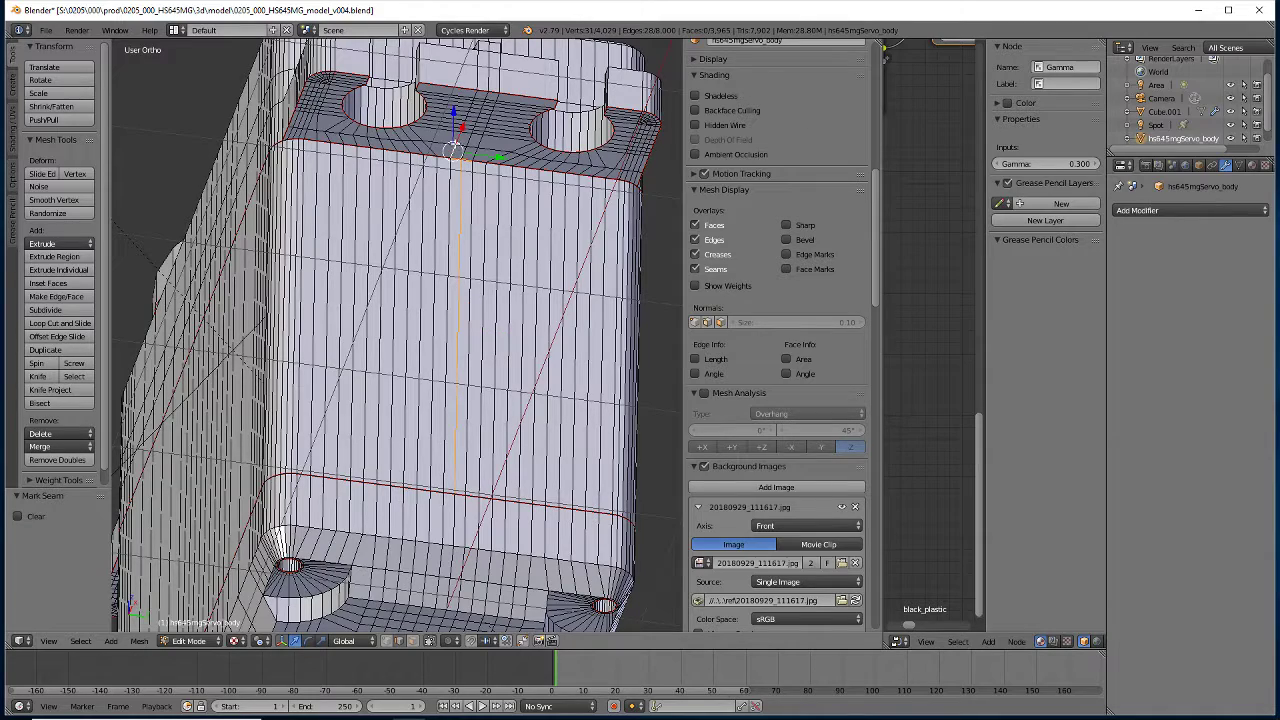
pyautogui.scroll(3, 468, 124)
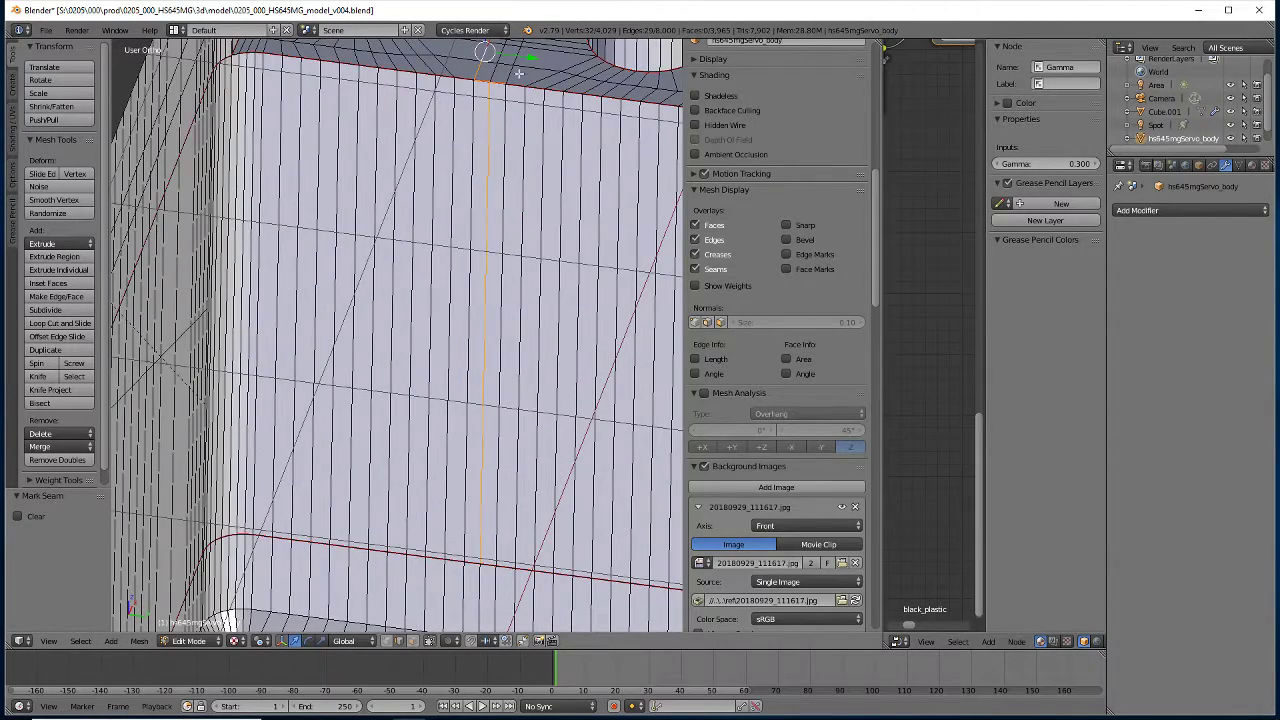
pyautogui.scroll(-4, 519, 73)
pyautogui.keyDown('shift'); pyautogui.moveTo(478, 362); pyautogui.dragTo(478, 477, button='middle'); pyautogui.keyUp('shift')
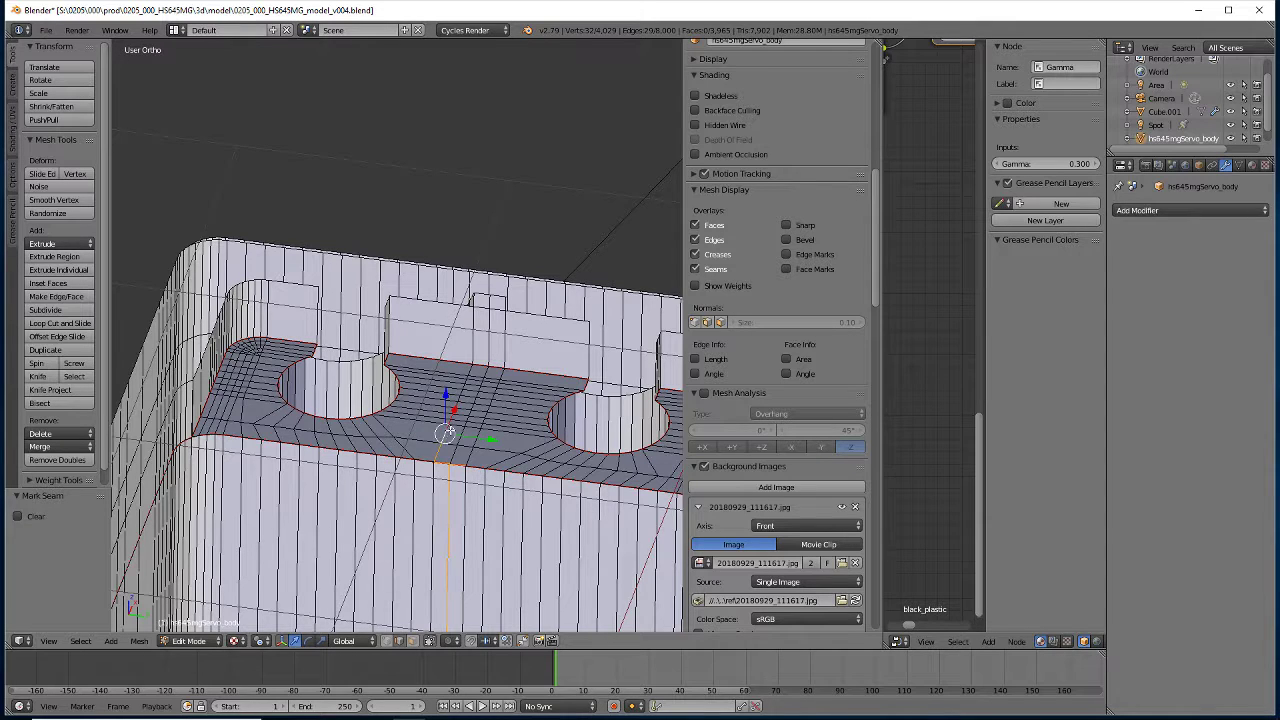
# Extend the edge path across the mounting-tab ledge
pyautogui.keyDown('shift'); pyautogui.rightClick(448, 420); pyautogui.keyUp('shift')
pyautogui.keyDown('shift'); pyautogui.rightClick(452, 417); pyautogui.keyUp('shift')
pyautogui.keyDown('shift'); pyautogui.rightClick(455, 410); pyautogui.keyUp('shift')
pyautogui.keyDown('shift'); pyautogui.rightClick(457, 406); pyautogui.keyUp('shift')
pyautogui.keyDown('shift'); pyautogui.rightClick(459, 400); pyautogui.keyUp('shift')
pyautogui.keyDown('shift'); pyautogui.rightClick(461, 391); pyautogui.keyUp('shift')
pyautogui.keyDown('shift'); pyautogui.rightClick(462, 388); pyautogui.keyUp('shift')
pyautogui.keyDown('shift'); pyautogui.rightClick(464, 385); pyautogui.keyUp('shift')
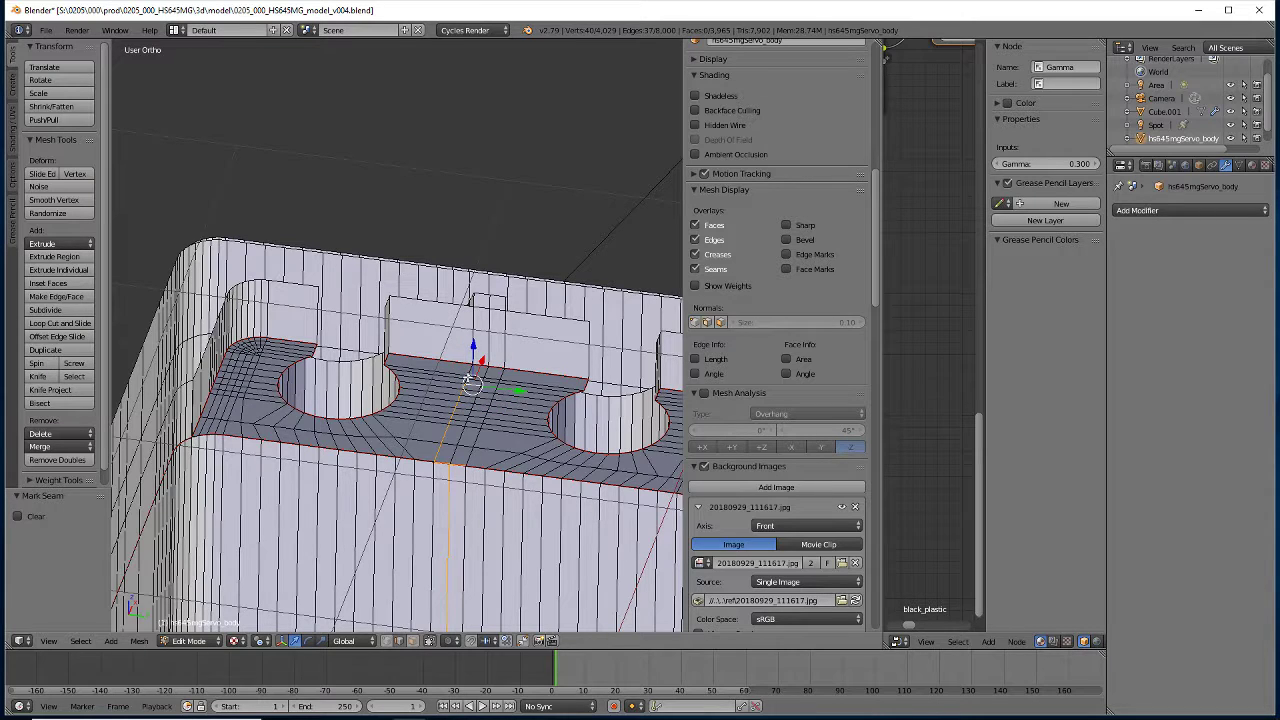
pyautogui.keyDown('shift'); pyautogui.rightClick(465, 382); pyautogui.keyUp('shift')
pyautogui.keyDown('shift'); pyautogui.rightClick(467, 378); pyautogui.keyUp('shift')
pyautogui.keyDown('shift'); pyautogui.rightClick(468, 381); pyautogui.keyUp('shift')
pyautogui.keyDown('shift'); pyautogui.rightClick(468, 366); pyautogui.keyUp('shift')
pyautogui.keyDown('ctrl'); pyautogui.rightClick(469, 459); pyautogui.keyUp('ctrl')
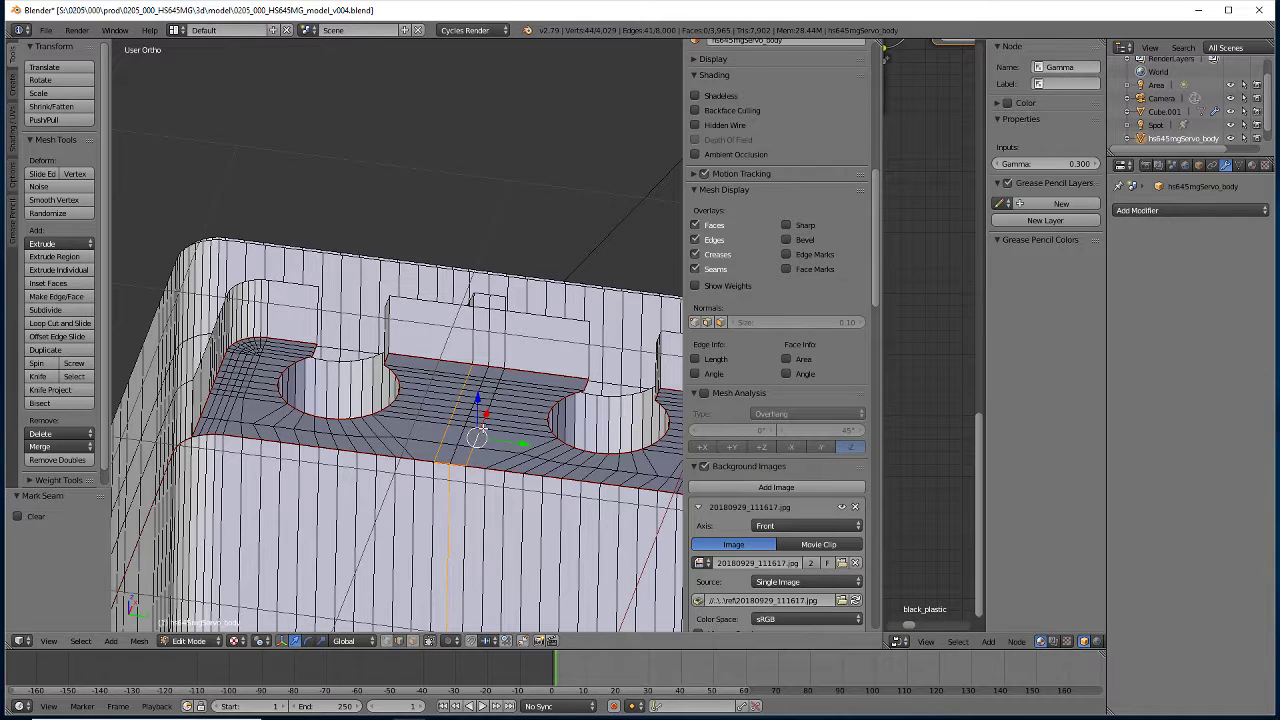
pyautogui.keyDown('ctrl'); pyautogui.rightClick(489, 410); pyautogui.keyUp('ctrl')
pyautogui.keyDown('ctrl'); pyautogui.rightClick(493, 397); pyautogui.keyUp('ctrl')
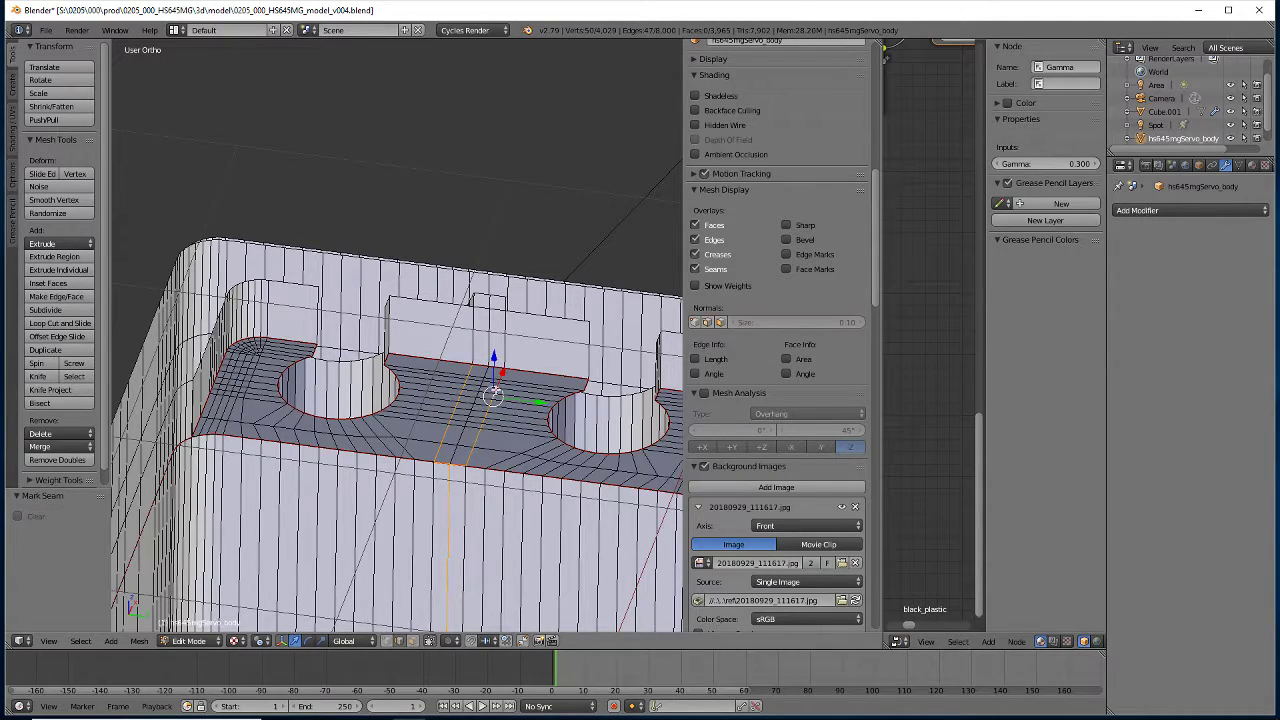
# Add another vertical strip and extend the path up the tab wall, undoing one bad pick
pyautogui.keyDown('ctrl'); pyautogui.rightClick(456, 456); pyautogui.keyUp('ctrl')
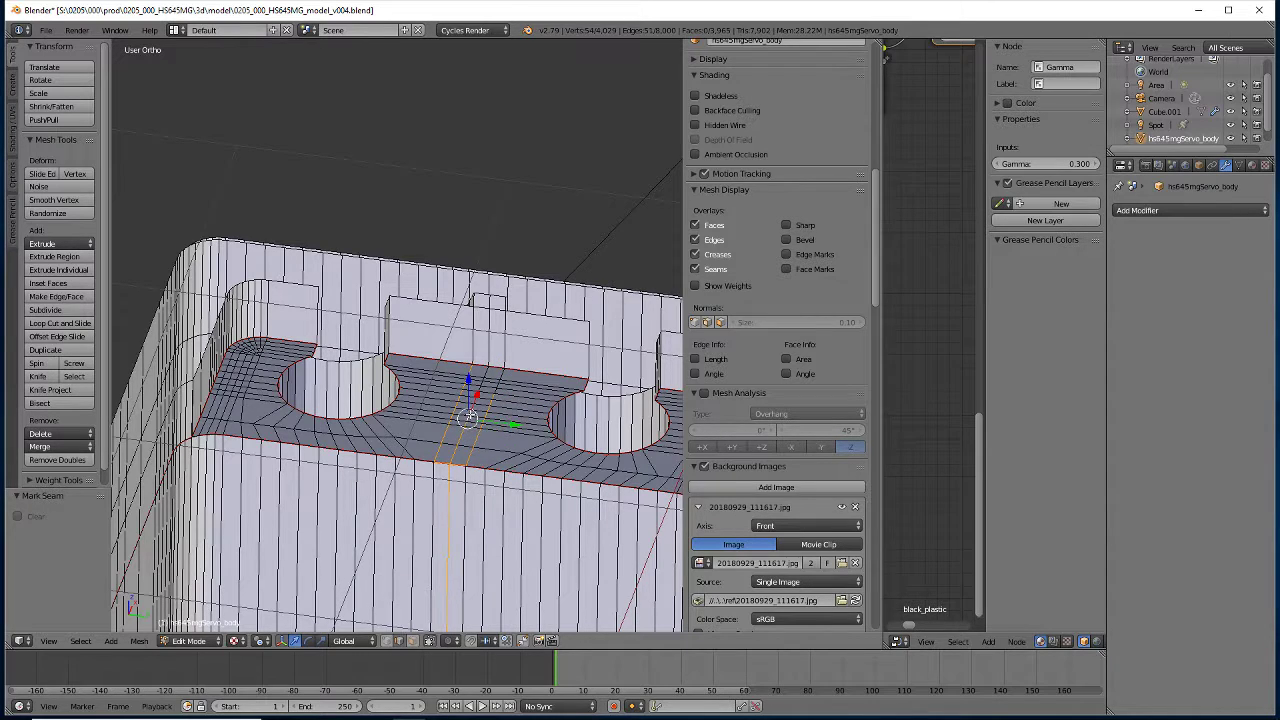
pyautogui.keyDown('ctrl'); pyautogui.rightClick(478, 393); pyautogui.keyUp('ctrl')
pyautogui.keyDown('ctrl'); pyautogui.rightClick(486, 386); pyautogui.keyUp('ctrl')
pyautogui.hotkey('ctrl', 'z')
pyautogui.keyDown('ctrl'); pyautogui.rightClick(482, 381); pyautogui.keyUp('ctrl')
pyautogui.keyDown('ctrl'); pyautogui.rightClick(478, 407); pyautogui.keyUp('ctrl')
pyautogui.keyDown('ctrl'); pyautogui.rightClick(486, 365); pyautogui.keyUp('ctrl')
pyautogui.moveTo(480, 325); pyautogui.dragTo(474, 300)
pyautogui.moveTo(497, 343); pyautogui.dragTo(502, 347)
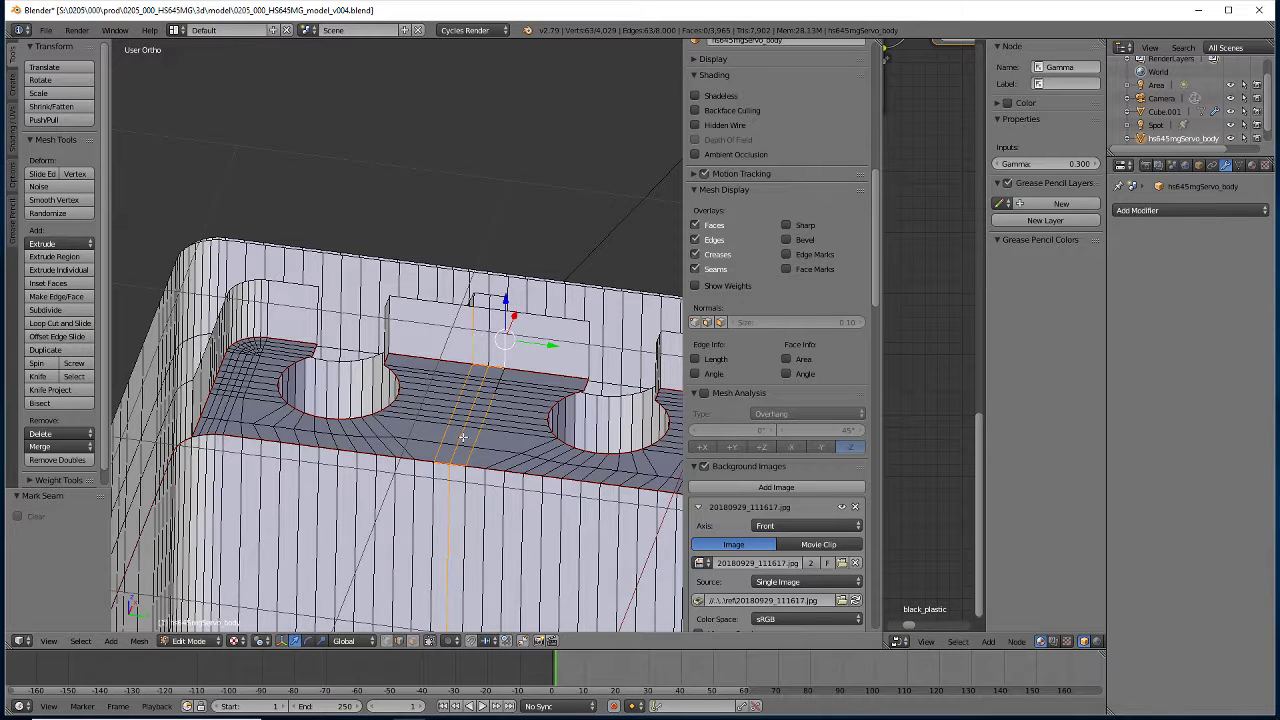
pyautogui.scroll(1, 472, 372)
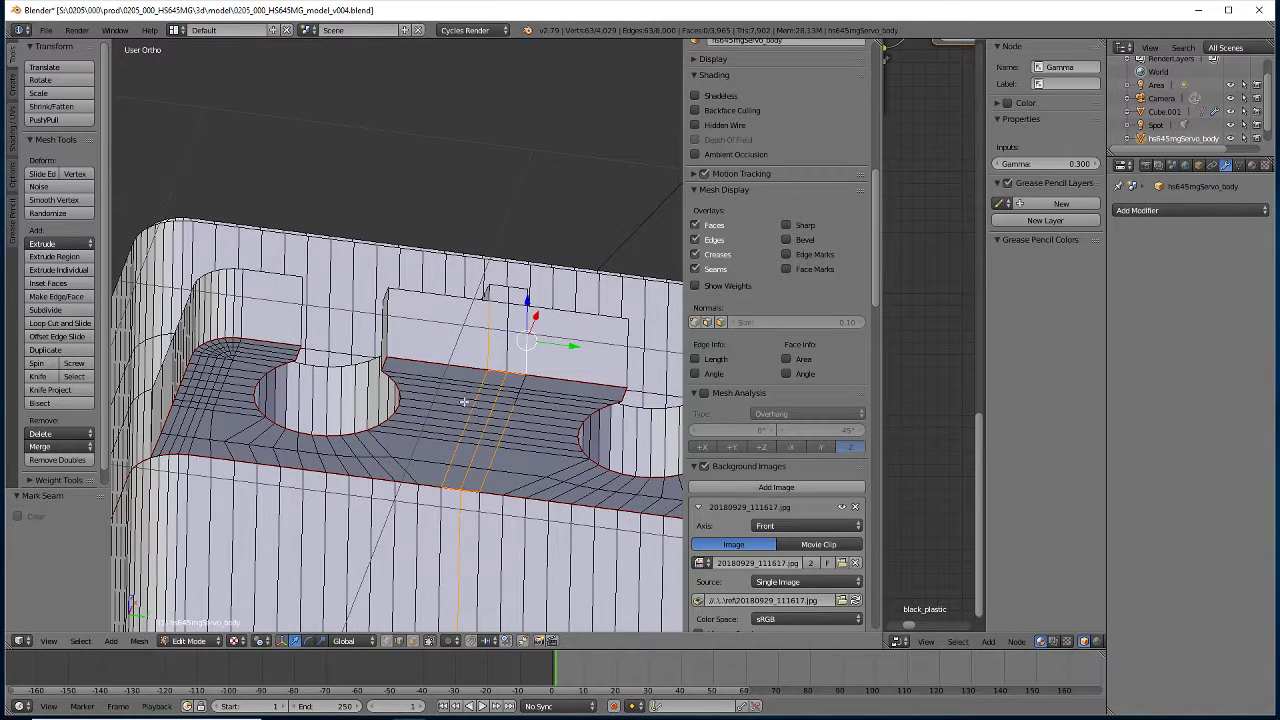
pyautogui.scroll(1, 466, 404)
pyautogui.scroll(2, 487, 441)
pyautogui.moveTo(482, 466)
pyautogui.keyDown('shift'); pyautogui.mouseDown(button='middle')
pyautogui.moveTo(420, 300)
pyautogui.moveTo(394, 348)
pyautogui.mouseUp(button='middle'); pyautogui.keyUp('shift')
# Switch to wireframe and deselect the stray vertices off the edge path
pyautogui.press('z')
pyautogui.moveTo(374, 406)
pyautogui.mouseDown(button='middle')
pyautogui.moveTo(371, 386)
pyautogui.moveTo(403, 414)
pyautogui.moveTo(410, 405)
pyautogui.moveTo(351, 420)
pyautogui.moveTo(326, 394)
pyautogui.moveTo(331, 421)
pyautogui.mouseUp(button='middle')
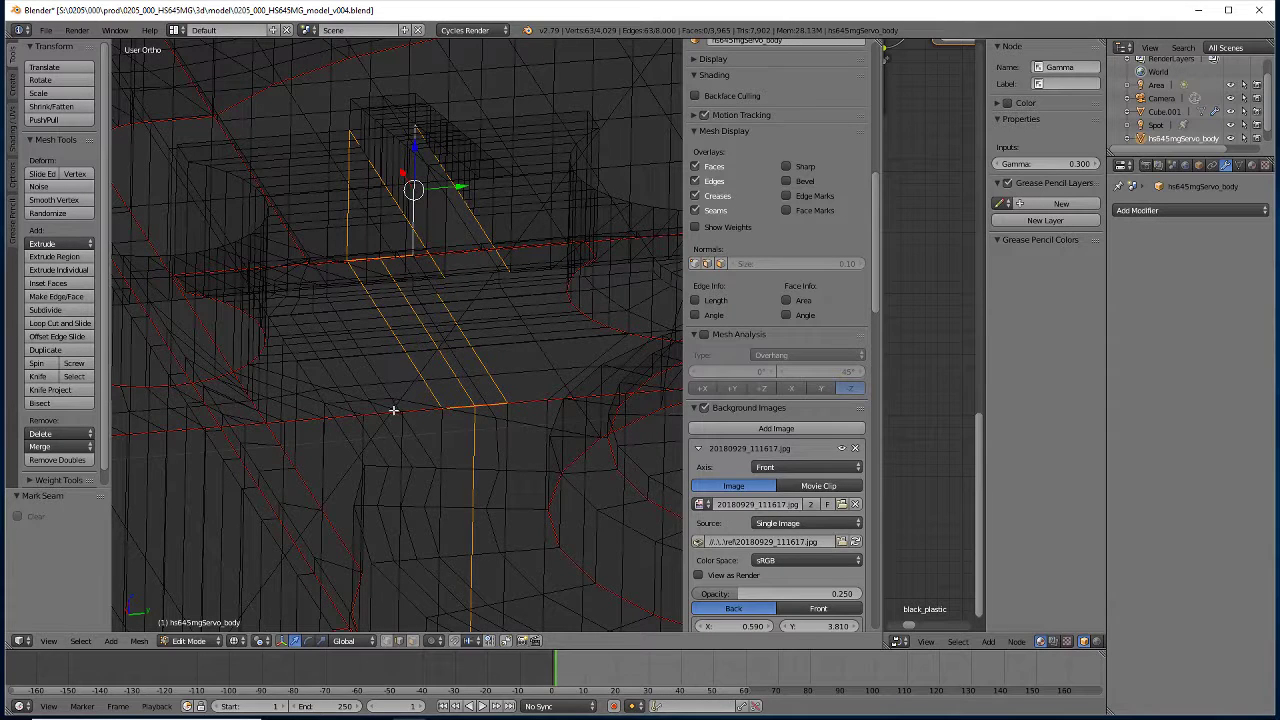
pyautogui.moveTo(418, 408)
pyautogui.keyDown('ctrl'); pyautogui.keyDown('shift'); pyautogui.mouseDown()
pyautogui.moveTo(423, 385)
pyautogui.moveTo(380, 300)
pyautogui.moveTo(337, 277)
pyautogui.moveTo(367, 399)
pyautogui.mouseUp(); pyautogui.keyUp('shift'); pyautogui.keyUp('ctrl')
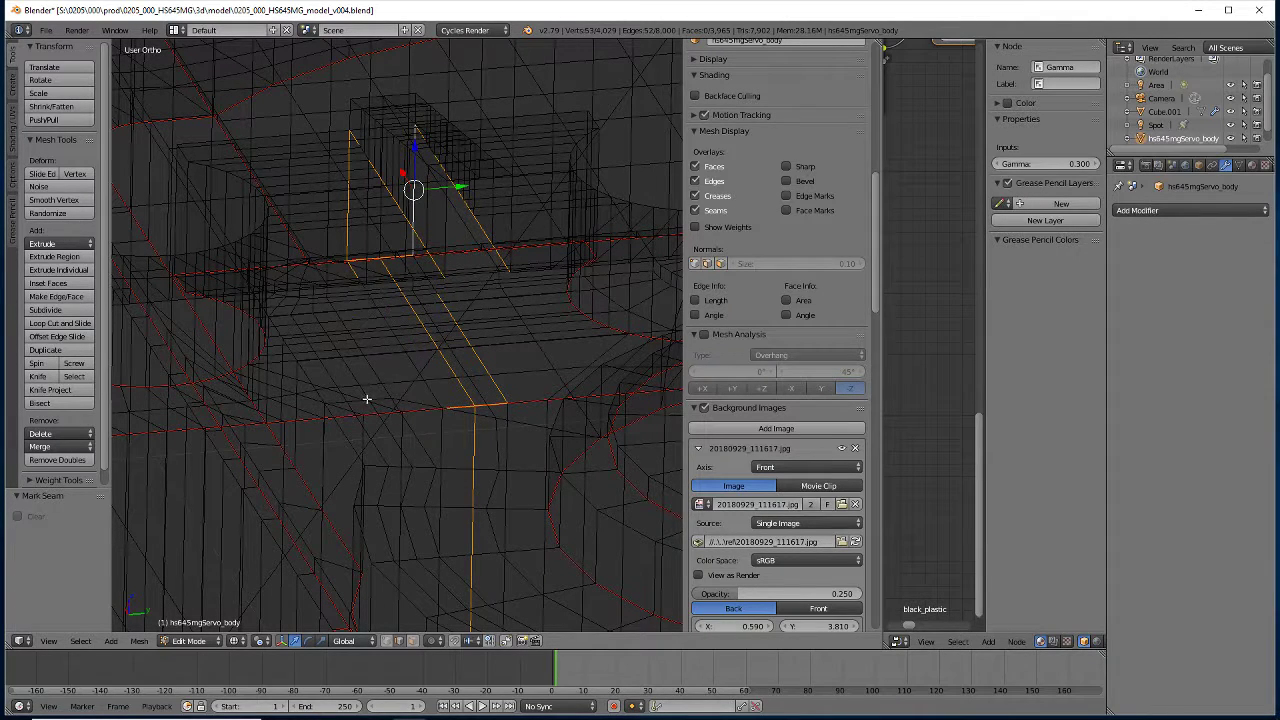
pyautogui.keyDown('shift'); pyautogui.rightClick(346, 271); pyautogui.keyUp('shift')
pyautogui.moveTo(418, 277)
pyautogui.keyDown('ctrl'); pyautogui.keyDown('shift'); pyautogui.mouseDown()
pyautogui.moveTo(494, 406)
pyautogui.moveTo(497, 346)
pyautogui.moveTo(448, 273)
pyautogui.moveTo(418, 280)
pyautogui.mouseUp(); pyautogui.keyUp('shift'); pyautogui.keyUp('ctrl')
pyautogui.keyDown('shift'); pyautogui.rightClick(450, 406); pyautogui.keyUp('shift')
pyautogui.keyDown('shift'); pyautogui.rightClick(491, 405); pyautogui.keyUp('shift')
# Orbit and zoom around the 43-edge vertical path to confirm it is continuous
pyautogui.moveTo(455, 397)
pyautogui.mouseDown(button='middle')
pyautogui.moveTo(371, 320)
pyautogui.moveTo(380, 414)
pyautogui.moveTo(337, 426)
pyautogui.moveTo(314, 457)
pyautogui.moveTo(315, 418)
pyautogui.mouseUp(button='middle')
pyautogui.scroll(2, 320, 381)
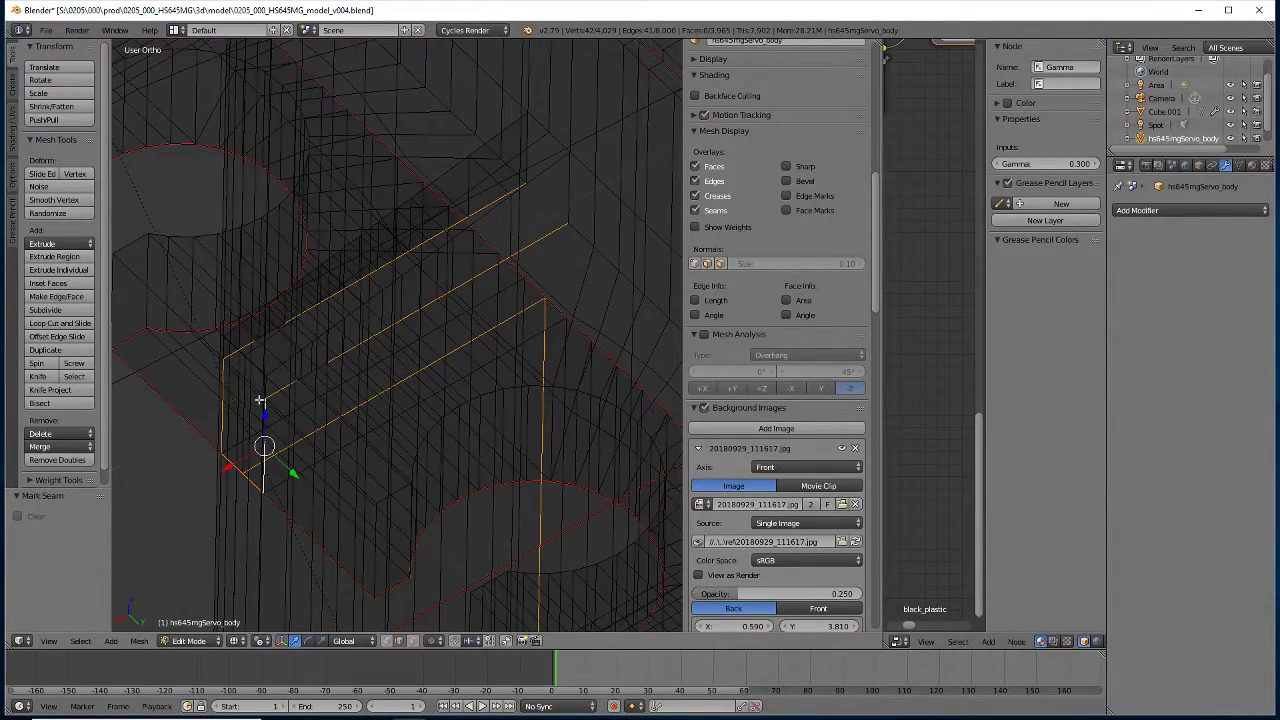
pyautogui.click(307, 374)
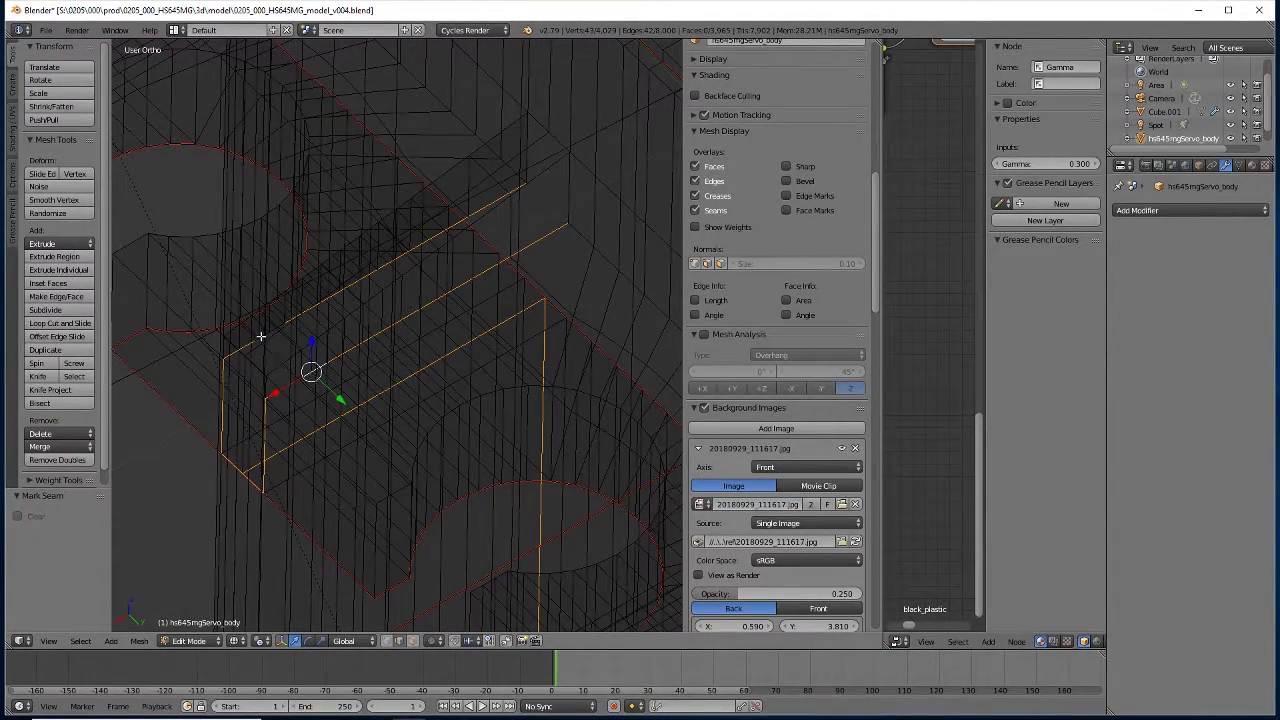
pyautogui.moveTo(258, 452)
pyautogui.mouseDown(button='middle')
pyautogui.moveTo(351, 449)
pyautogui.moveTo(395, 407)
pyautogui.moveTo(334, 371)
pyautogui.moveTo(323, 343)
pyautogui.moveTo(376, 517)
pyautogui.moveTo(397, 263)
pyautogui.moveTo(363, 377)
pyautogui.moveTo(331, 420)
pyautogui.moveTo(360, 500)
pyautogui.moveTo(371, 400)
pyautogui.moveTo(364, 490)
pyautogui.moveTo(354, 360)
pyautogui.moveTo(405, 352)
pyautogui.mouseUp(button='middle')
pyautogui.scroll(-5, 331, 420)
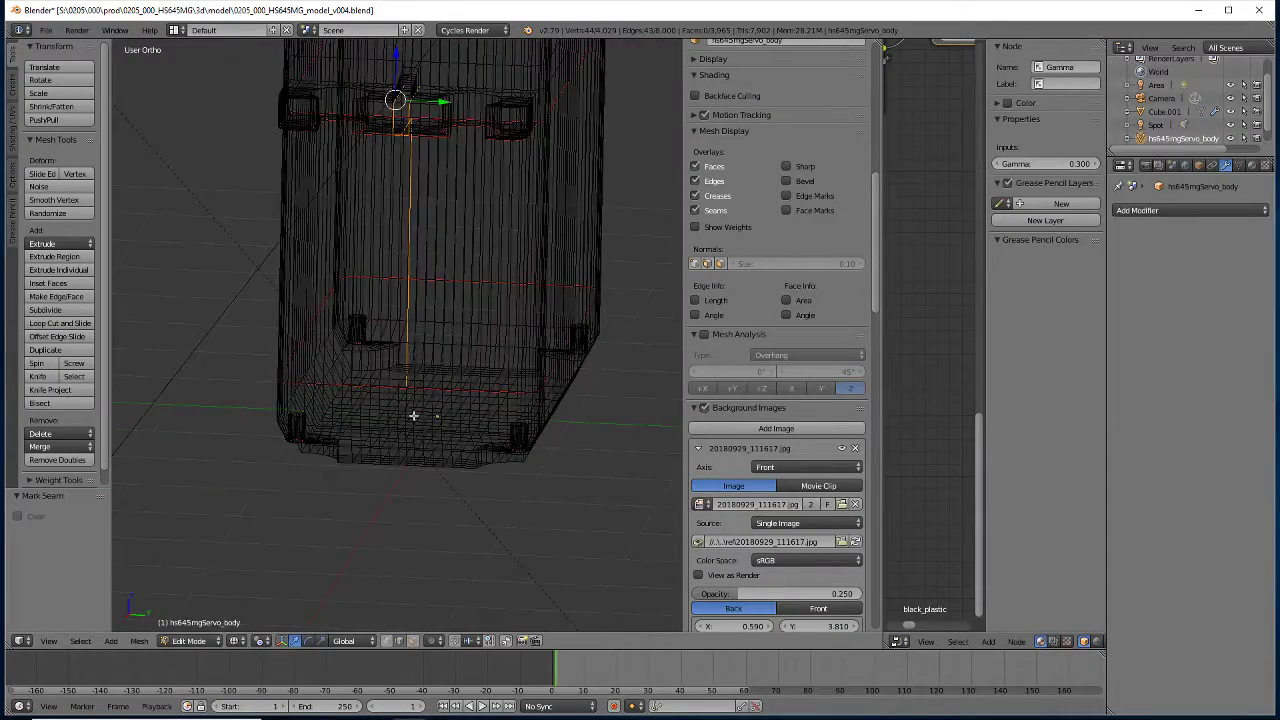
pyautogui.moveTo(422, 452)
pyautogui.mouseDown(button='middle')
pyautogui.moveTo(397, 443)
pyautogui.moveTo(394, 383)
pyautogui.moveTo(434, 347)
pyautogui.mouseUp(button='middle')
pyautogui.scroll(3, 400, 390)
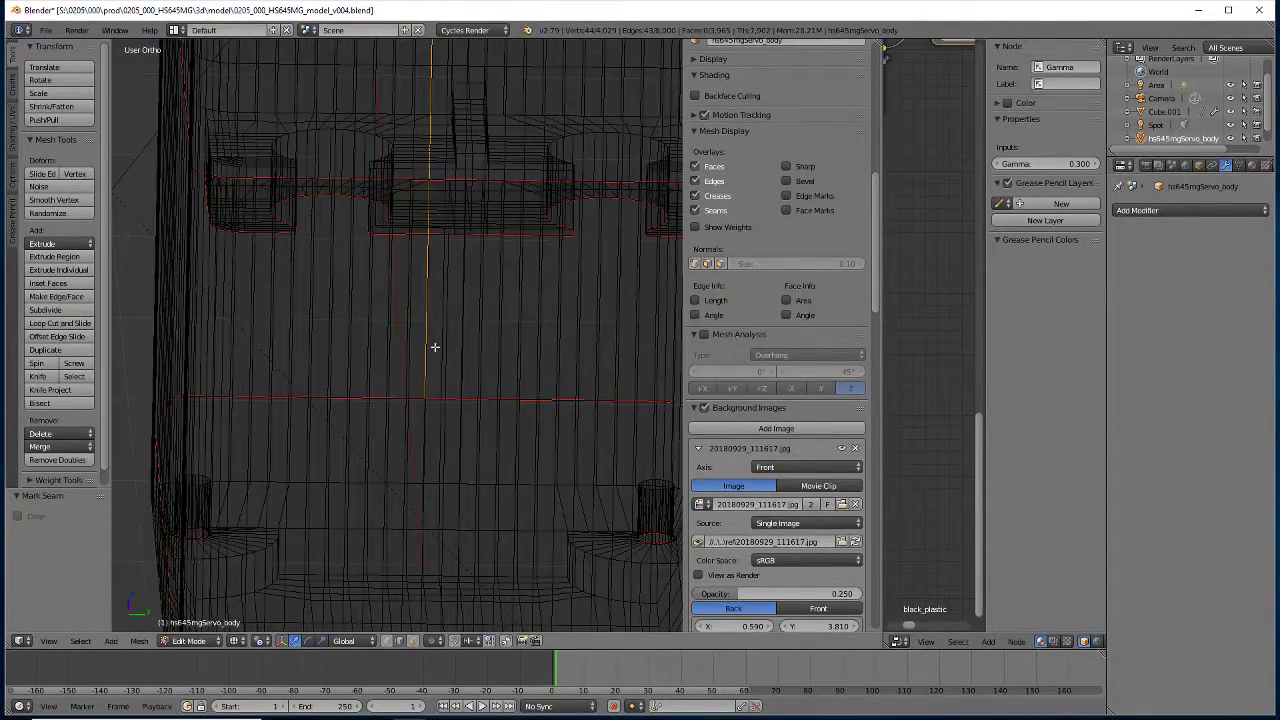
# Return to solid shading and extend the edge path onto the servo's bottom face
pyautogui.press('z')
pyautogui.moveTo(387, 470); pyautogui.dragTo(390, 330, button='middle')
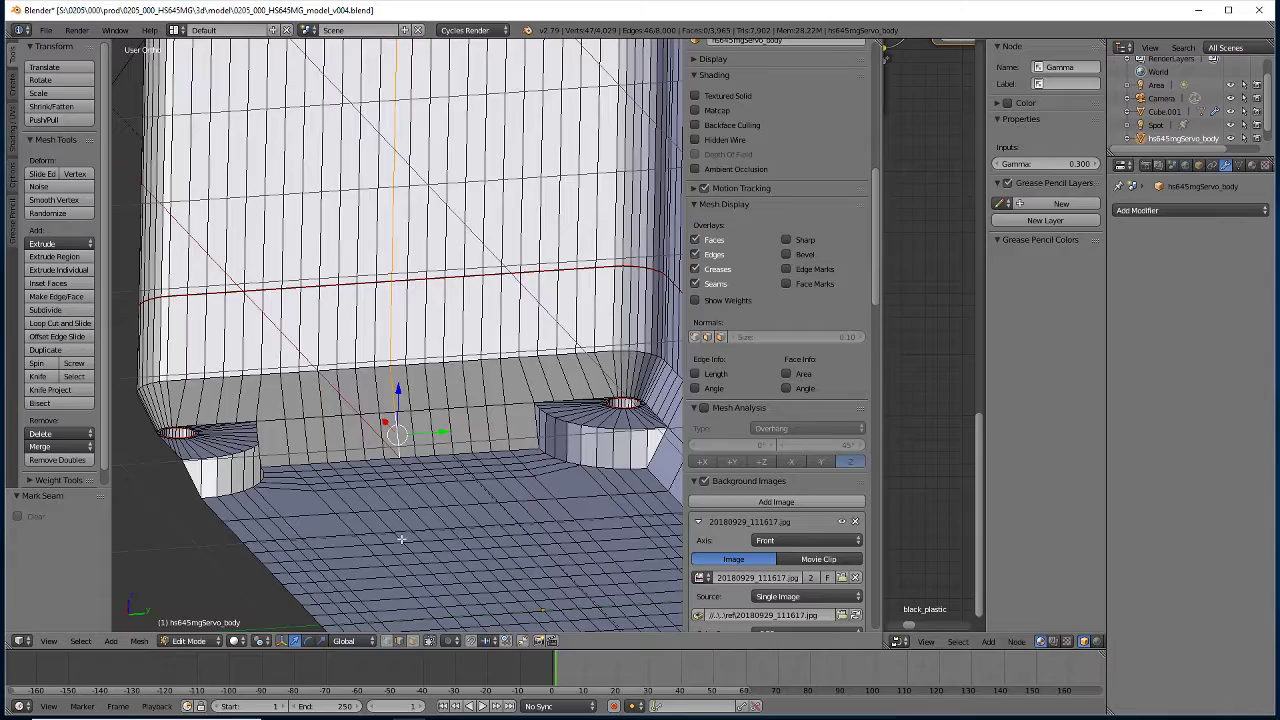
pyautogui.moveTo(401, 539)
pyautogui.mouseDown(button='middle')
pyautogui.moveTo(370, 420)
pyautogui.moveTo(290, 292)
pyautogui.mouseUp(button='middle')
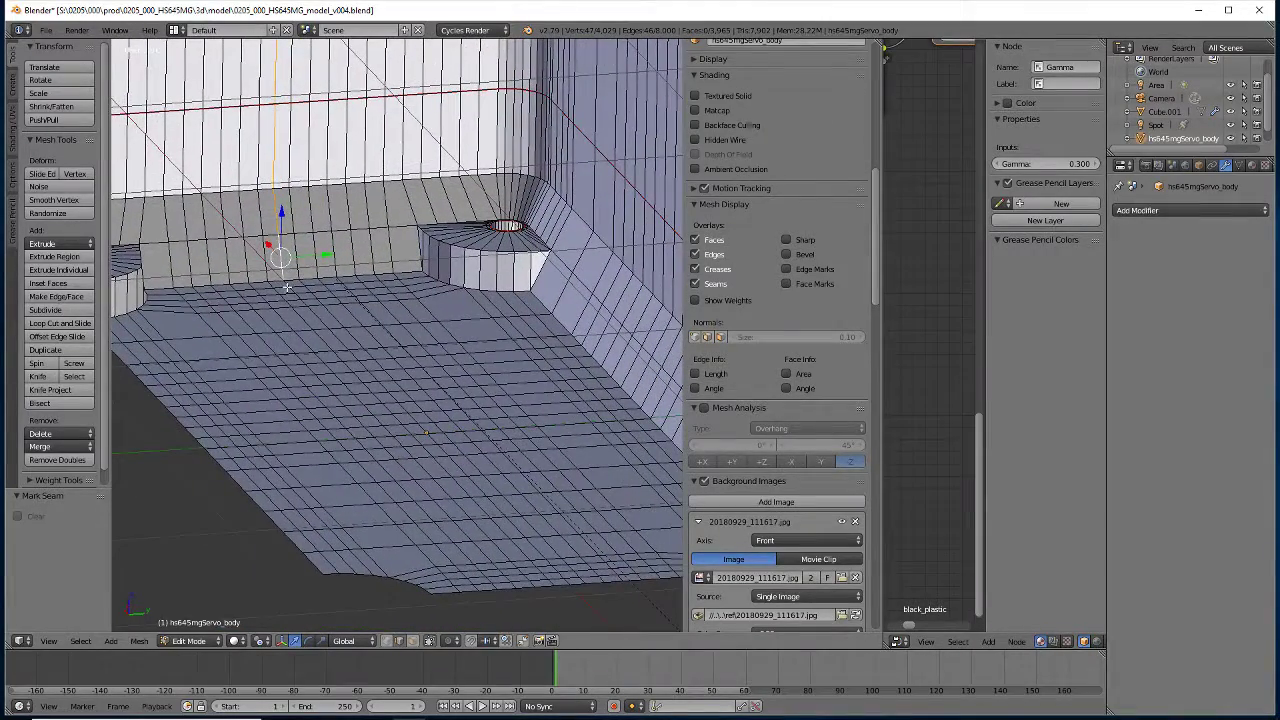
pyautogui.keyDown('shift'); pyautogui.rightClick(290, 289); pyautogui.keyUp('shift')
pyautogui.keyDown('shift'); pyautogui.rightClick(298, 296); pyautogui.keyUp('shift')
pyautogui.keyDown('shift'); pyautogui.rightClick(316, 311); pyautogui.keyUp('shift')
pyautogui.keyDown('shift'); pyautogui.rightClick(337, 332); pyautogui.keyUp('shift')
pyautogui.keyDown('shift'); pyautogui.rightClick(359, 350); pyautogui.keyUp('shift')
pyautogui.keyDown('shift'); pyautogui.rightClick(354, 355); pyautogui.keyUp('shift')
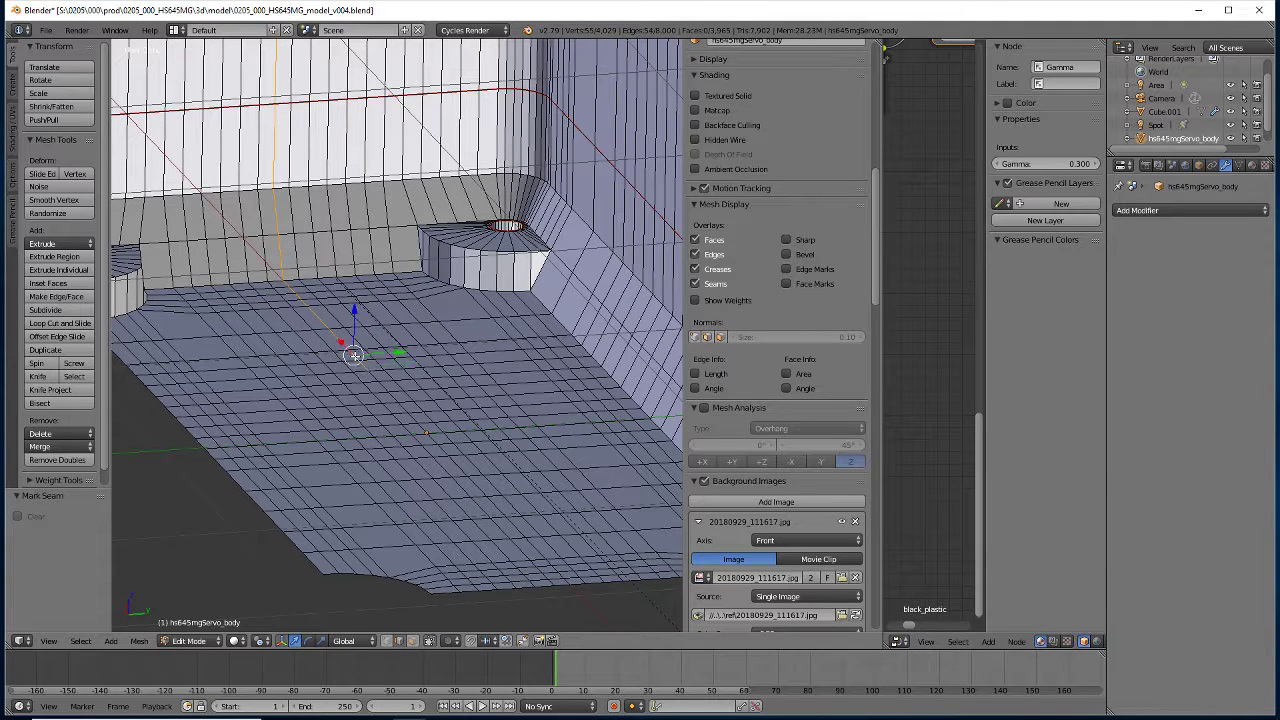
pyautogui.keyDown('shift'); pyautogui.rightClick(378, 381); pyautogui.keyUp('shift')
pyautogui.keyDown('shift'); pyautogui.rightClick(385, 388); pyautogui.keyUp('shift')
pyautogui.keyDown('shift'); pyautogui.rightClick(394, 397); pyautogui.keyUp('shift')
pyautogui.keyDown('shift'); pyautogui.rightClick(401, 405); pyautogui.keyUp('shift')
# Continue the edge chain across the inner floor to its front edge
pyautogui.keyDown('shift'); pyautogui.rightClick(411, 419); pyautogui.keyUp('shift')
pyautogui.keyDown('shift'); pyautogui.rightClick(423, 428); pyautogui.keyUp('shift')
pyautogui.keyDown('shift'); pyautogui.rightClick(434, 437); pyautogui.keyUp('shift')
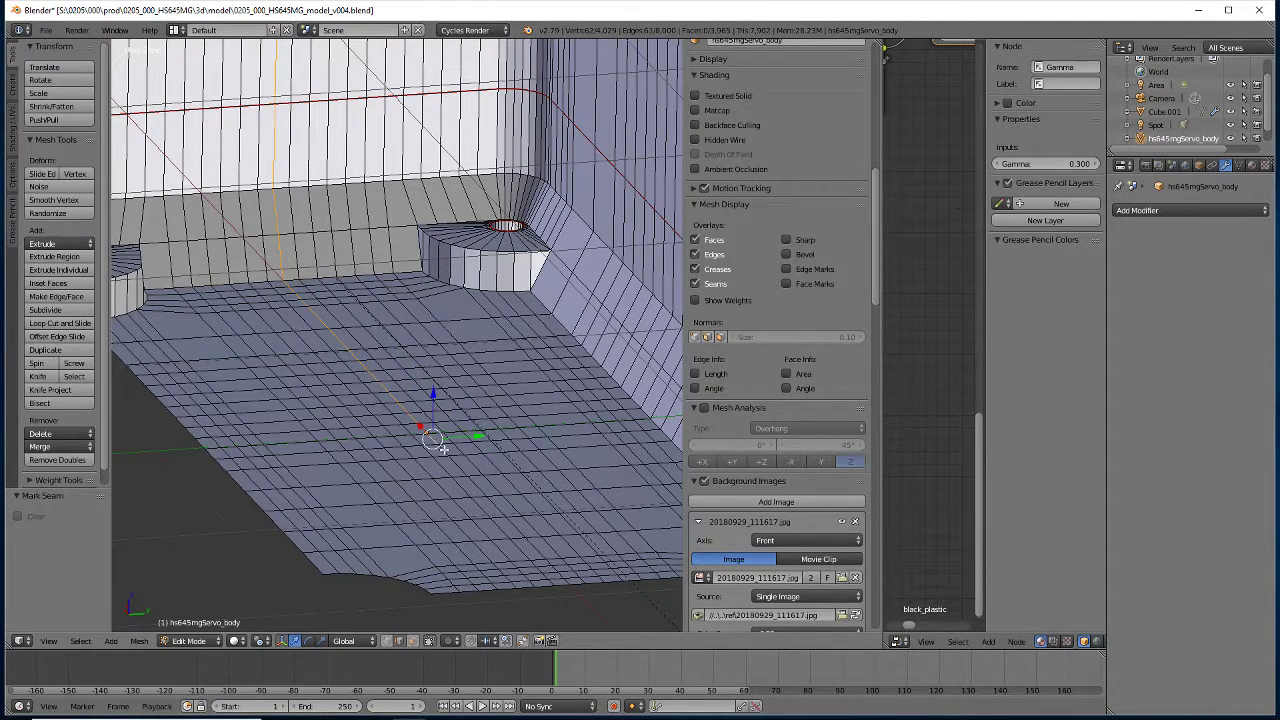
pyautogui.keyDown('shift'); pyautogui.rightClick(445, 450); pyautogui.keyUp('shift')
pyautogui.keyDown('shift'); pyautogui.rightClick(456, 464); pyautogui.keyUp('shift')
pyautogui.keyDown('shift'); pyautogui.rightClick(476, 486); pyautogui.keyUp('shift')
pyautogui.keyDown('shift'); pyautogui.rightClick(495, 505); pyautogui.keyUp('shift')
pyautogui.keyDown('shift'); pyautogui.rightClick(515, 526); pyautogui.keyUp('shift')
pyautogui.keyDown('shift'); pyautogui.rightClick(528, 538); pyautogui.keyUp('shift')
pyautogui.keyDown('shift'); pyautogui.rightClick(541, 549); pyautogui.keyUp('shift')
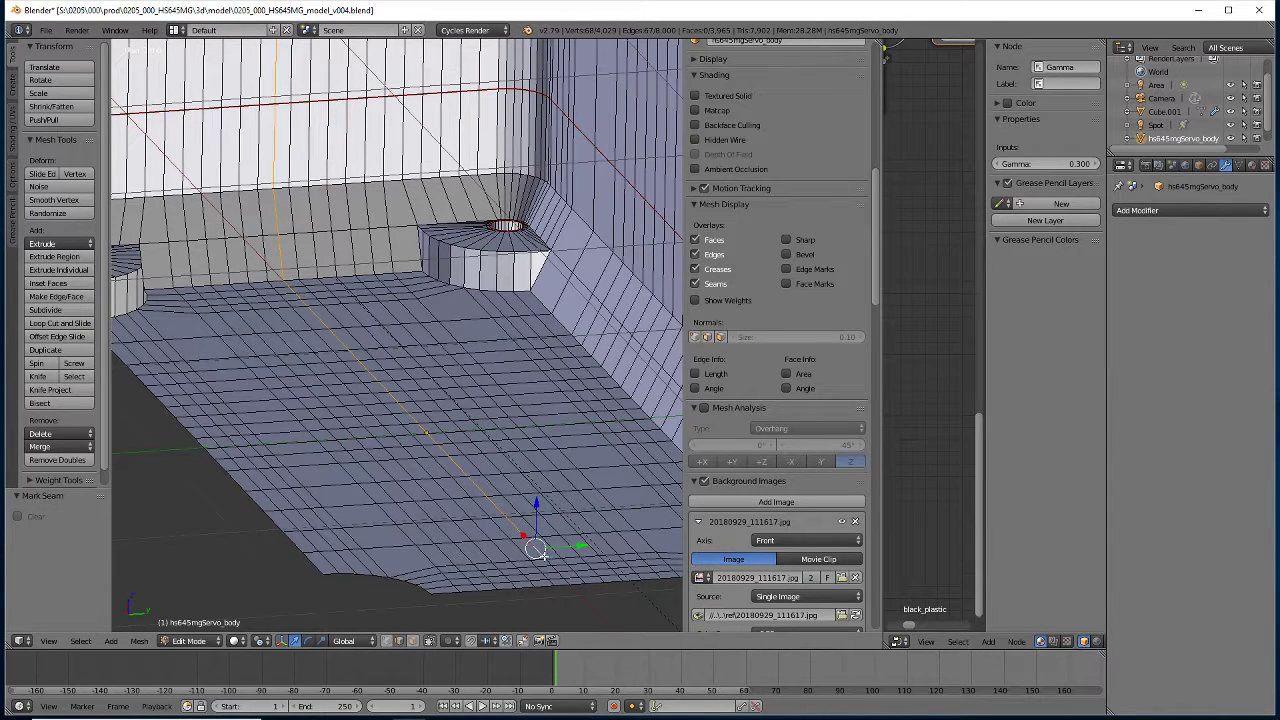
pyautogui.keyDown('shift'); pyautogui.rightClick(553, 560); pyautogui.keyUp('shift')
pyautogui.keyDown('shift'); pyautogui.rightClick(565, 570); pyautogui.keyUp('shift')
pyautogui.keyDown('shift'); pyautogui.rightClick(555, 568); pyautogui.keyUp('shift')
pyautogui.keyDown('shift'); pyautogui.rightClick(565, 578); pyautogui.keyUp('shift')
pyautogui.keyDown('shift'); pyautogui.rightClick(556, 566); pyautogui.keyUp('shift')
# Extend the chain up the inner side wall toward the top ledge
pyautogui.moveTo(518, 446)
pyautogui.mouseDown(button='middle')
pyautogui.moveTo(257, 471)
pyautogui.moveTo(340, 426)
pyautogui.moveTo(334, 457)
pyautogui.moveTo(359, 462)
pyautogui.mouseUp(button='middle')
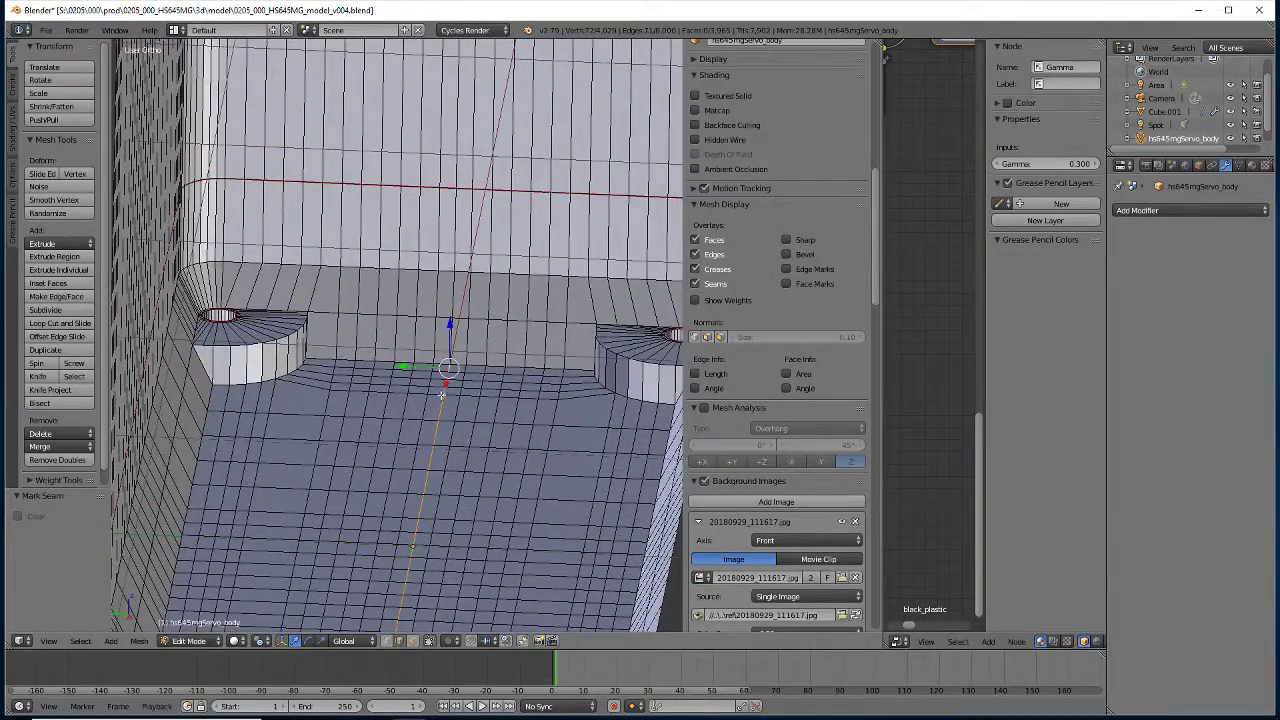
pyautogui.keyDown('shift'); pyautogui.rightClick(449, 330); pyautogui.keyUp('shift')
pyautogui.keyDown('shift'); pyautogui.rightClick(451, 291); pyautogui.keyUp('shift')
pyautogui.keyDown('shift'); pyautogui.moveTo(453, 230); pyautogui.dragTo(443, 453, button='middle'); pyautogui.keyUp('shift')
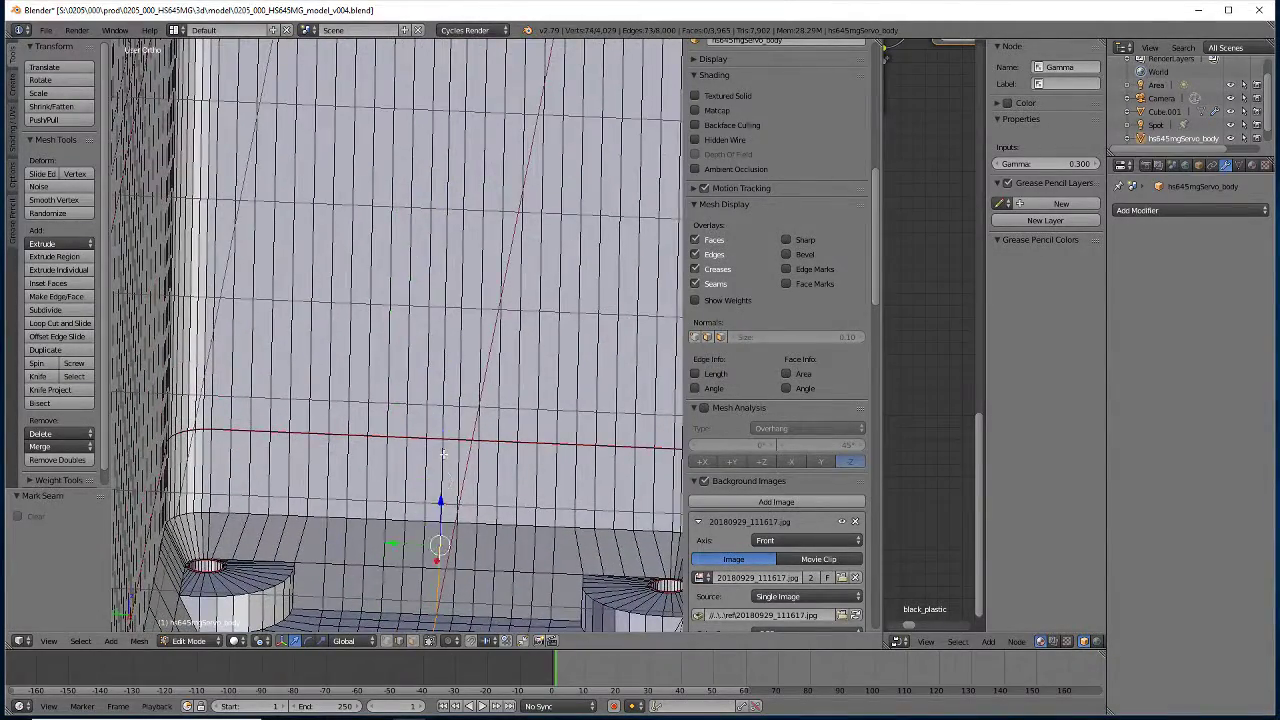
pyautogui.keyDown('shift'); pyautogui.rightClick(444, 466); pyautogui.keyUp('shift')
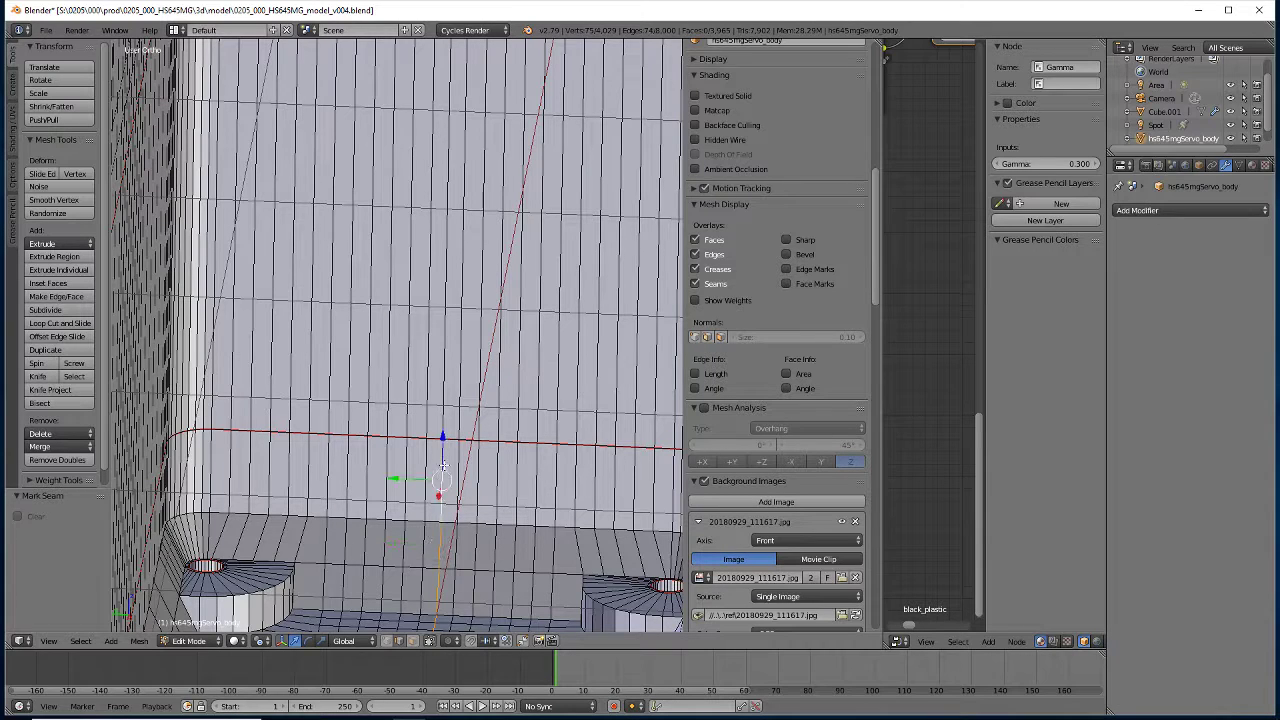
pyautogui.keyDown('shift'); pyautogui.rightClick(440, 368); pyautogui.keyUp('shift')
pyautogui.moveTo(429, 296); pyautogui.dragTo(422, 568, button='middle')
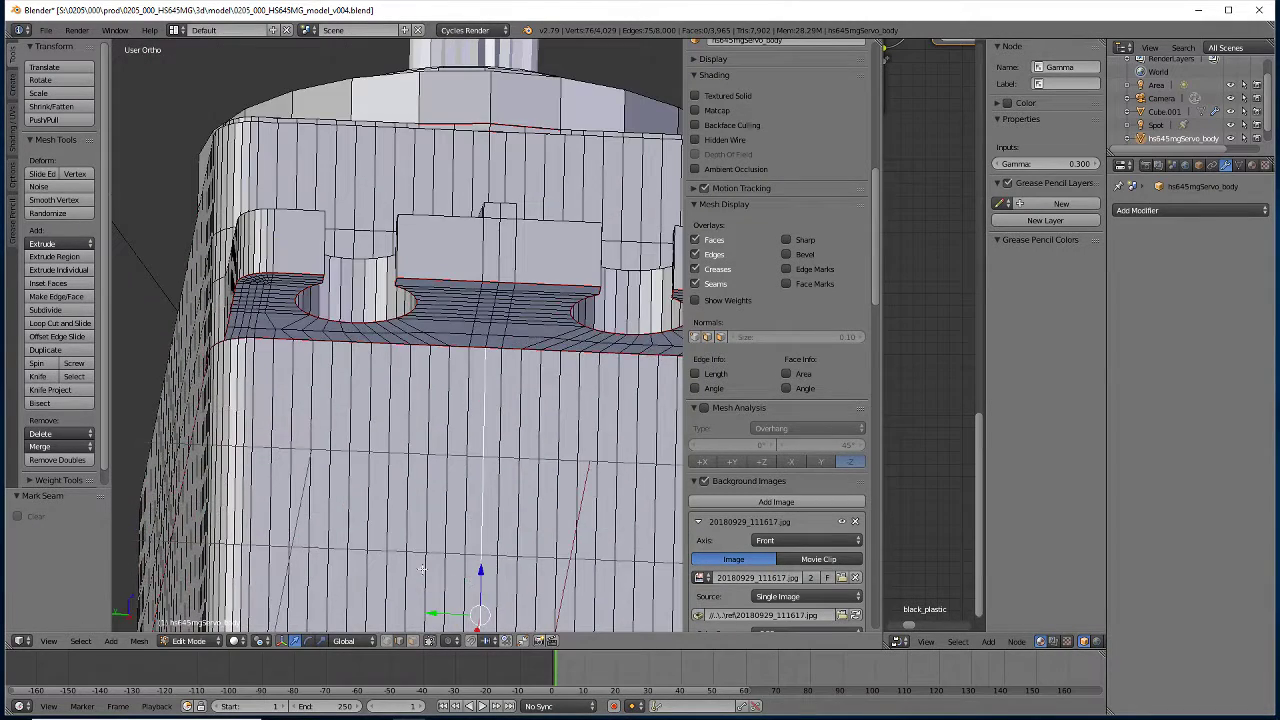
# Carry the edge chain over the top ledge and up the pocket wall to the rib
pyautogui.keyDown('shift'); pyautogui.rightClick(487, 342); pyautogui.keyUp('shift')
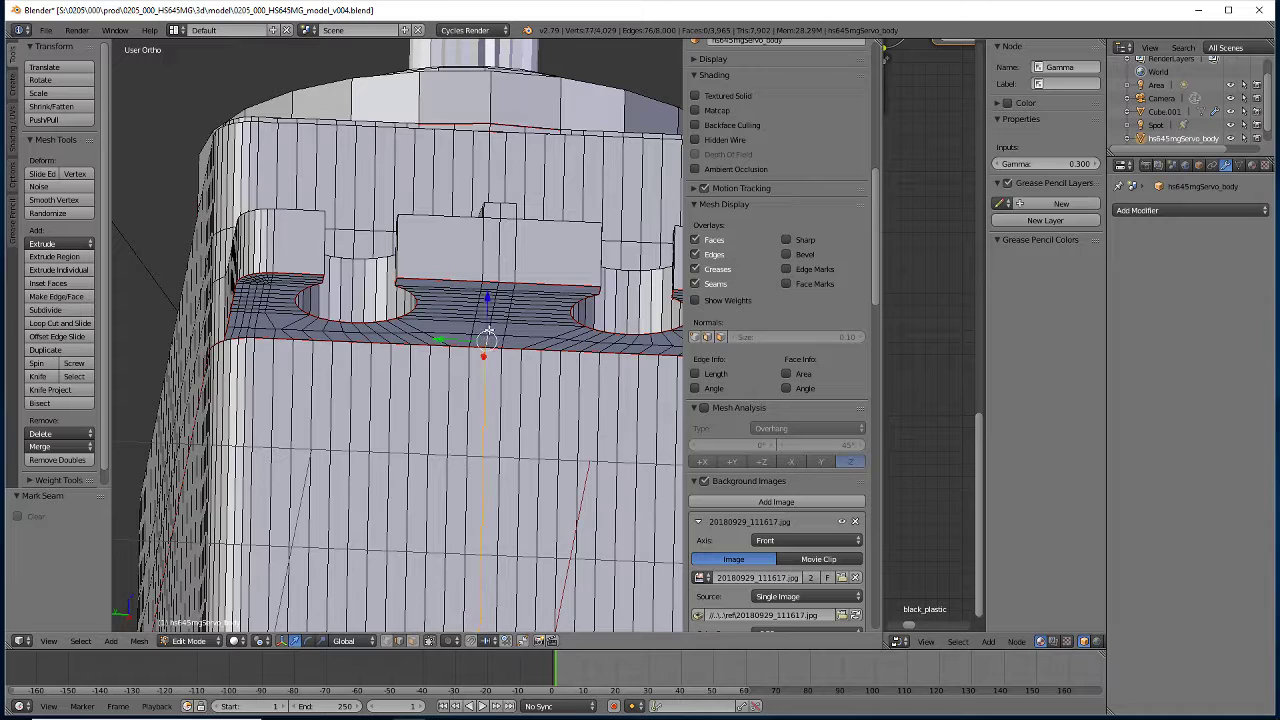
pyautogui.keyDown('shift'); pyautogui.rightClick(493, 300); pyautogui.keyUp('shift')
pyautogui.keyDown('shift'); pyautogui.rightClick(495, 300); pyautogui.keyUp('shift')
pyautogui.keyDown('shift'); pyautogui.rightClick(496, 293); pyautogui.keyUp('shift')
pyautogui.keyDown('shift'); pyautogui.rightClick(496, 290); pyautogui.keyUp('shift')
pyautogui.keyDown('shift'); pyautogui.rightClick(497, 286); pyautogui.keyUp('shift')
pyautogui.keyDown('shift'); pyautogui.rightClick(498, 252); pyautogui.keyUp('shift')
pyautogui.keyDown('shift'); pyautogui.rightClick(481, 266); pyautogui.keyUp('shift')
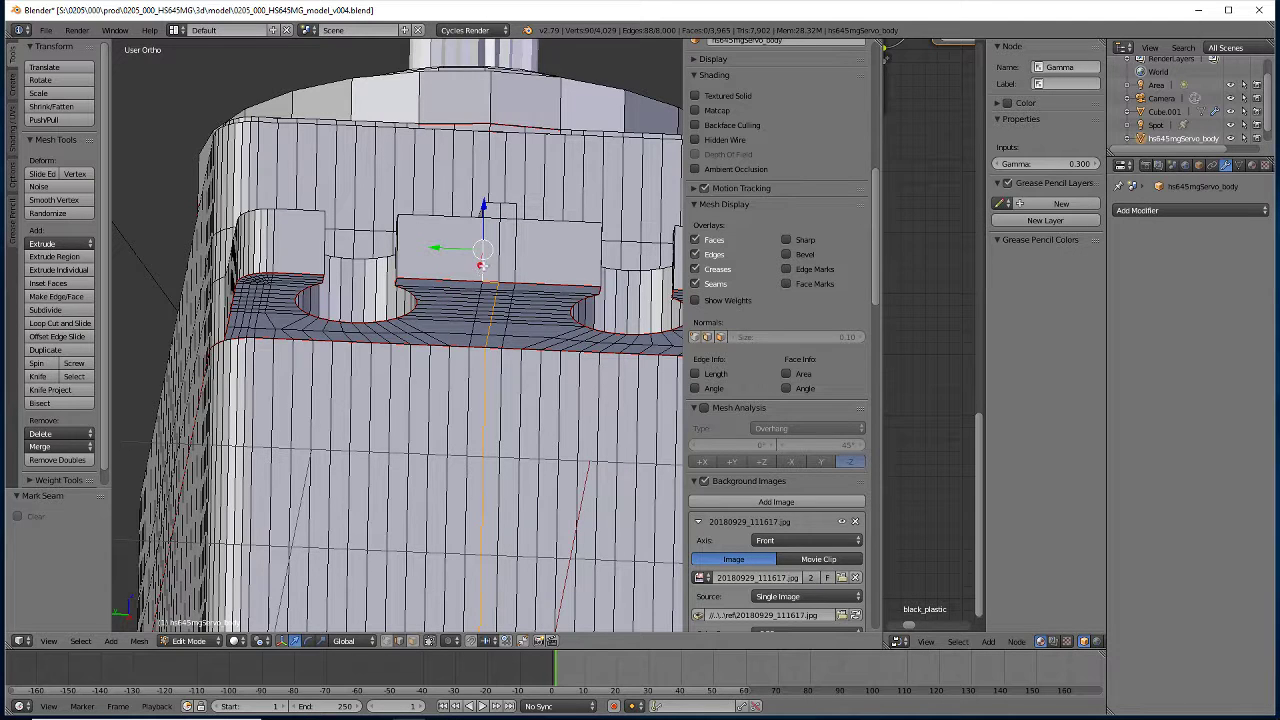
pyautogui.keyDown('shift'); pyautogui.rightClick(513, 257); pyautogui.keyUp('shift')
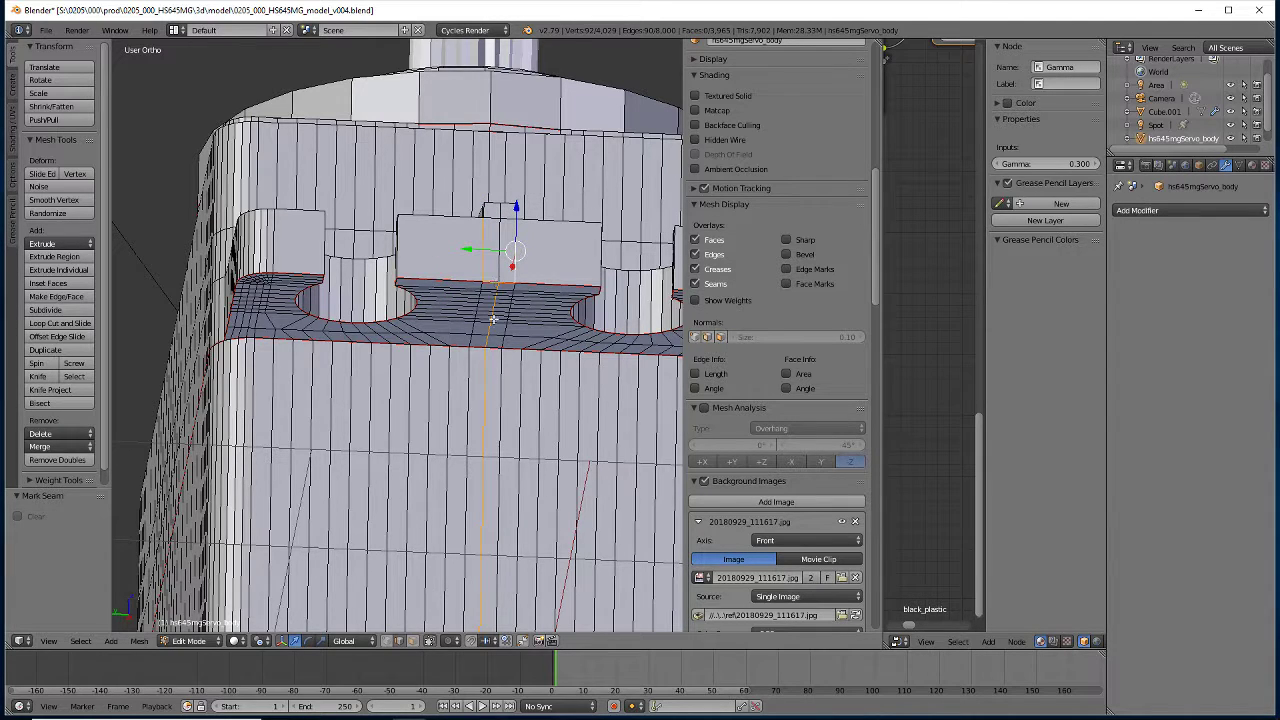
pyautogui.scroll(3, 487, 275)
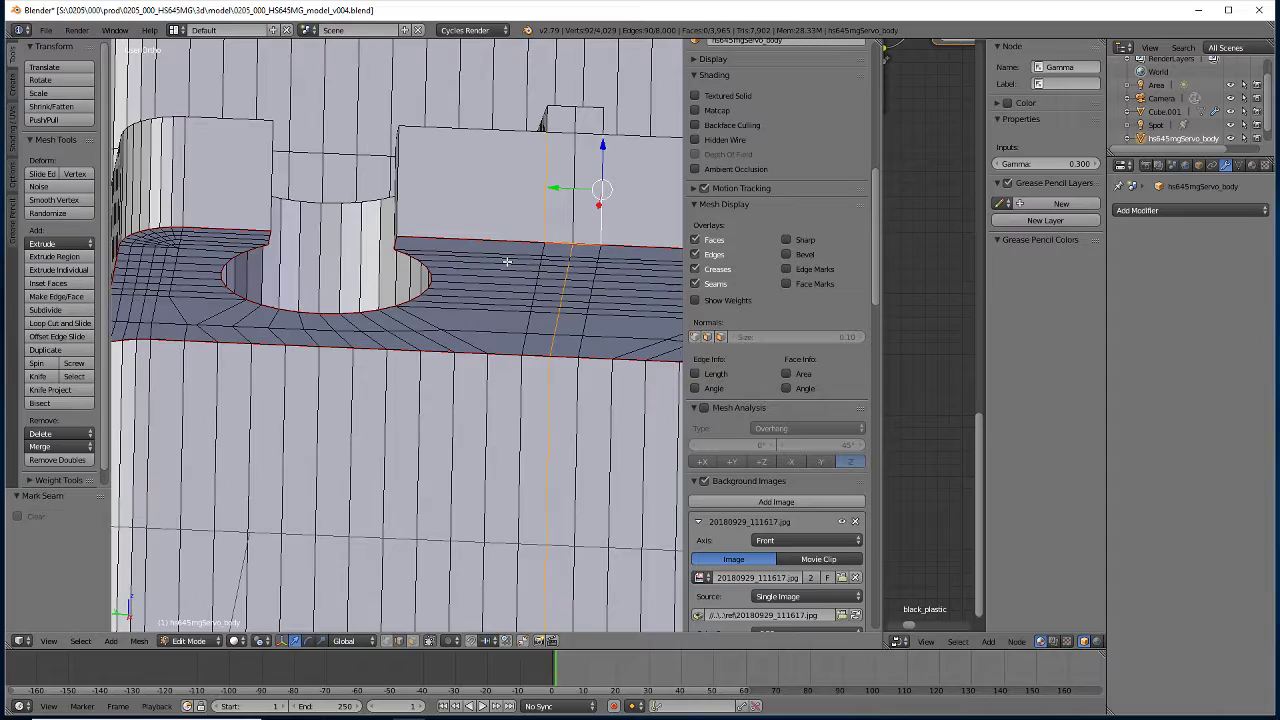
pyautogui.keyDown('shift'); pyautogui.rightClick(568, 259); pyautogui.keyUp('shift')
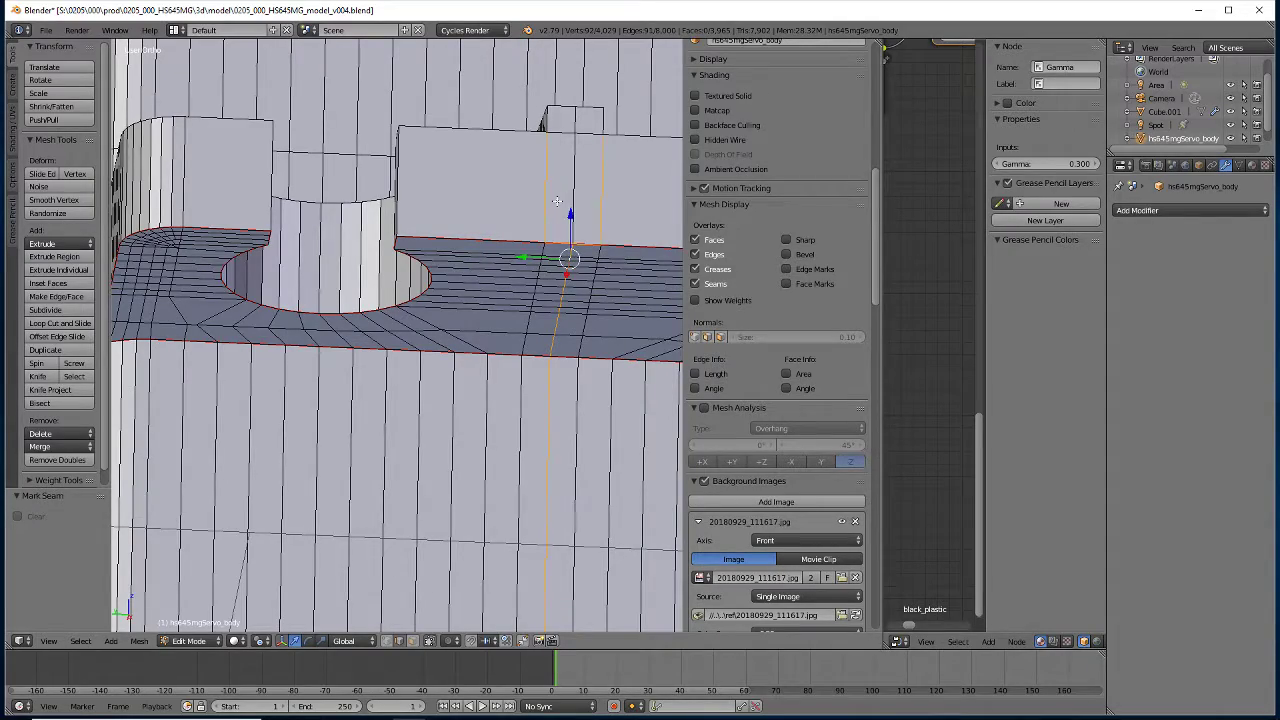
# Add the edges running along the rib's base to the chain
pyautogui.moveTo(557, 201); pyautogui.dragTo(553, 261, button='middle')
pyautogui.moveTo(516, 442)
pyautogui.mouseDown(button='middle')
pyautogui.moveTo(504, 451)
pyautogui.moveTo(523, 449)
pyautogui.moveTo(423, 375)
pyautogui.mouseUp(button='middle')
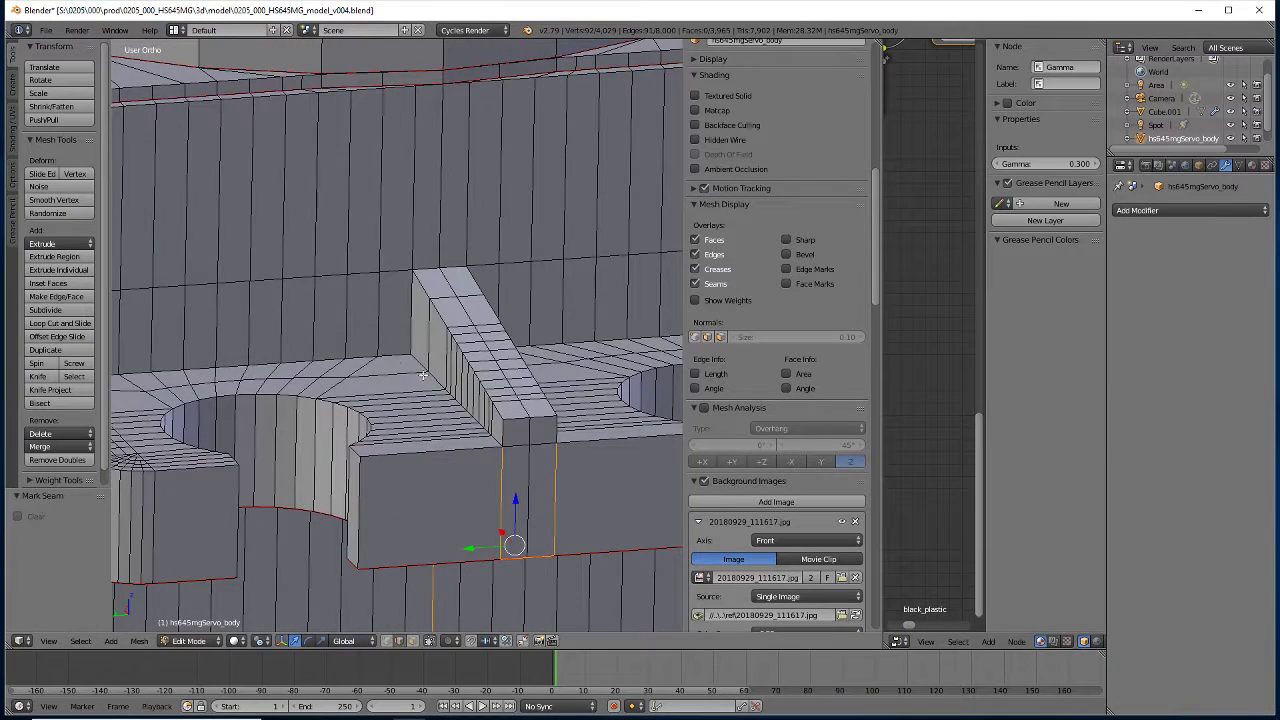
pyautogui.keyDown('shift'); pyautogui.rightClick(420, 350); pyautogui.keyUp('shift')
pyautogui.keyDown('shift'); pyautogui.rightClick(437, 386); pyautogui.keyUp('shift')
pyautogui.keyDown('shift'); pyautogui.rightClick(443, 388); pyautogui.keyUp('shift')
pyautogui.keyDown('shift'); pyautogui.rightClick(448, 395); pyautogui.keyUp('shift')
pyautogui.keyDown('shift'); pyautogui.rightClick(455, 402); pyautogui.keyUp('shift')
pyautogui.keyDown('shift'); pyautogui.rightClick(463, 408); pyautogui.keyUp('shift')
pyautogui.keyDown('shift'); pyautogui.rightClick(470, 416); pyautogui.keyUp('shift')
pyautogui.keyDown('shift'); pyautogui.rightClick(478, 422); pyautogui.keyUp('shift')
pyautogui.keyDown('shift'); pyautogui.rightClick(482, 434); pyautogui.keyUp('shift')
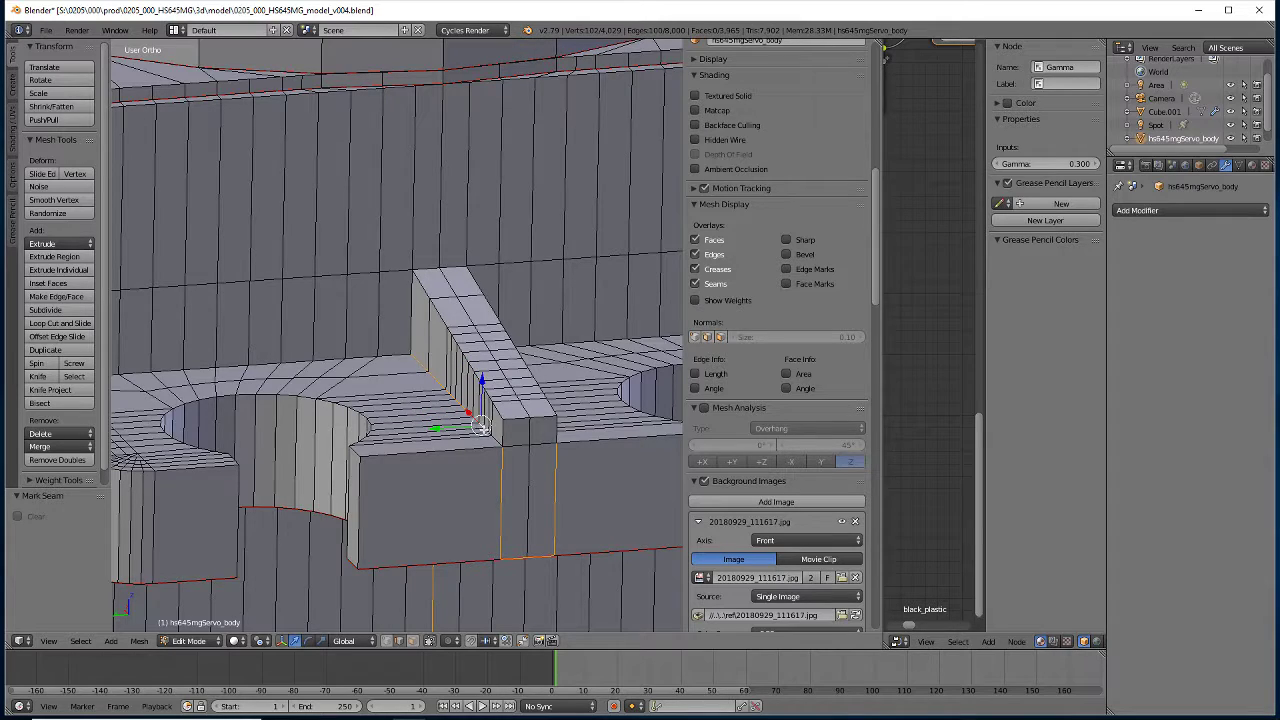
pyautogui.keyDown('shift'); pyautogui.rightClick(485, 441); pyautogui.keyUp('shift')
pyautogui.keyDown('shift'); pyautogui.rightClick(494, 441); pyautogui.keyUp('shift')
# Extend the chain up the rib's far side, reaching 113 selected edges
pyautogui.moveTo(439, 496); pyautogui.dragTo(437, 355, button='middle')
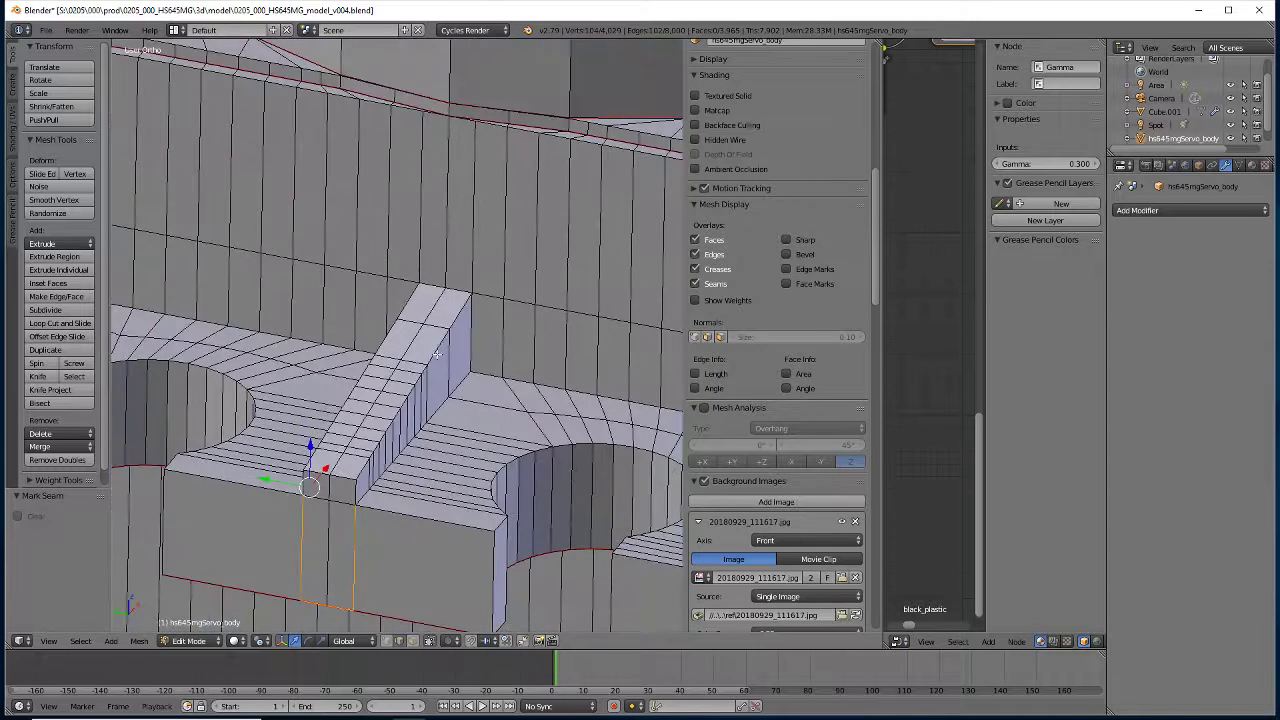
pyautogui.keyDown('shift'); pyautogui.rightClick(362, 492); pyautogui.keyUp('shift')
pyautogui.keyDown('shift'); pyautogui.rightClick(372, 483); pyautogui.keyUp('shift')
pyautogui.keyDown('shift'); pyautogui.rightClick(381, 473); pyautogui.keyUp('shift')
pyautogui.keyDown('shift'); pyautogui.rightClick(390, 464); pyautogui.keyUp('shift')
pyautogui.keyDown('shift'); pyautogui.rightClick(404, 445); pyautogui.keyUp('shift')
pyautogui.keyDown('shift'); pyautogui.rightClick(410, 438); pyautogui.keyUp('shift')
pyautogui.keyDown('shift'); pyautogui.rightClick(417, 430); pyautogui.keyUp('shift')
pyautogui.keyDown('shift'); pyautogui.rightClick(424, 422); pyautogui.keyUp('shift')
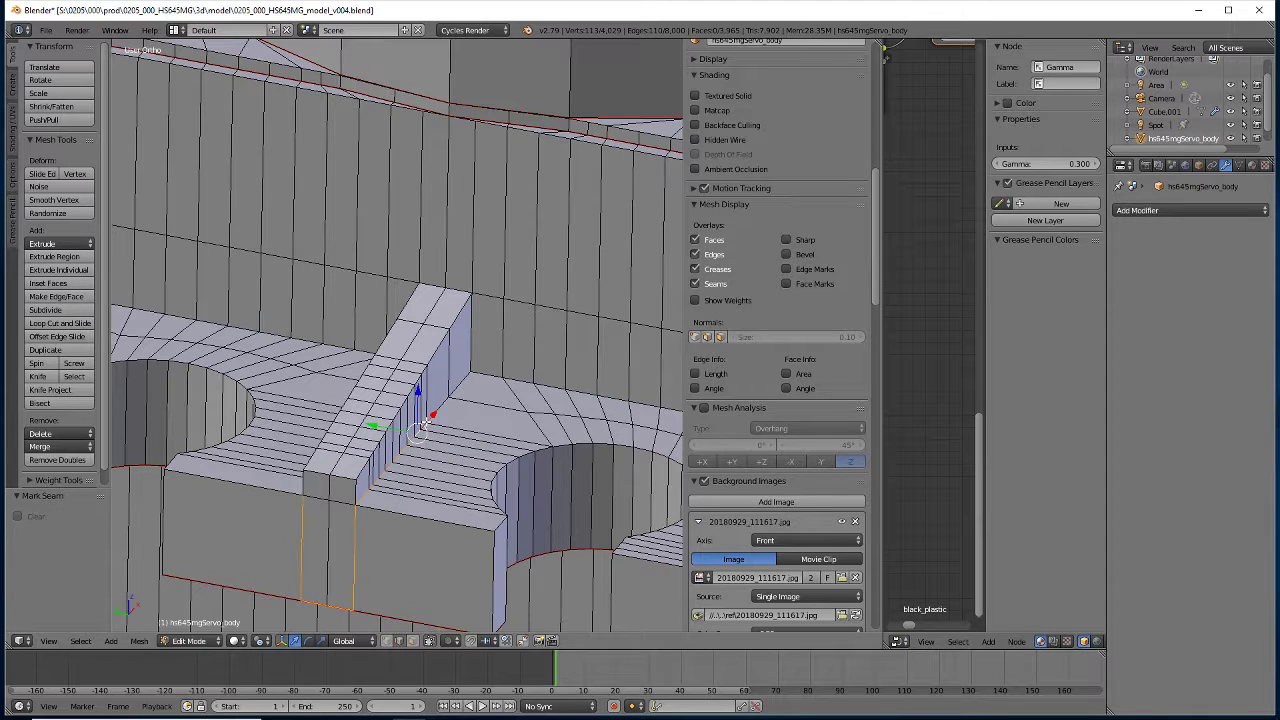
pyautogui.keyDown('shift'); pyautogui.rightClick(431, 414); pyautogui.keyUp('shift')
pyautogui.keyDown('shift'); pyautogui.rightClick(438, 407); pyautogui.keyUp('shift')
pyautogui.keyDown('shift'); pyautogui.rightClick(440, 406); pyautogui.keyUp('shift')
pyautogui.keyDown('shift'); pyautogui.rightClick(455, 389); pyautogui.keyUp('shift')
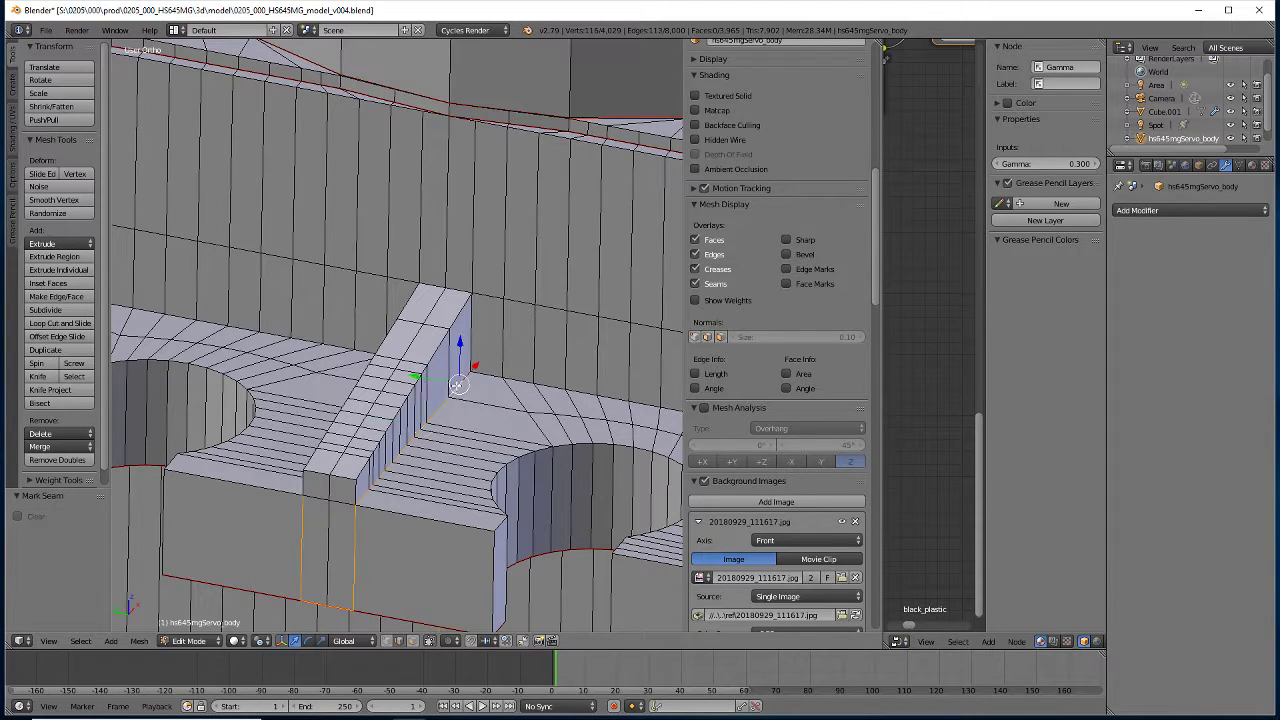
# Mark the 113 selected edges as seams with Mesh > Edges > Mark Seam
pyautogui.click(77, 30)
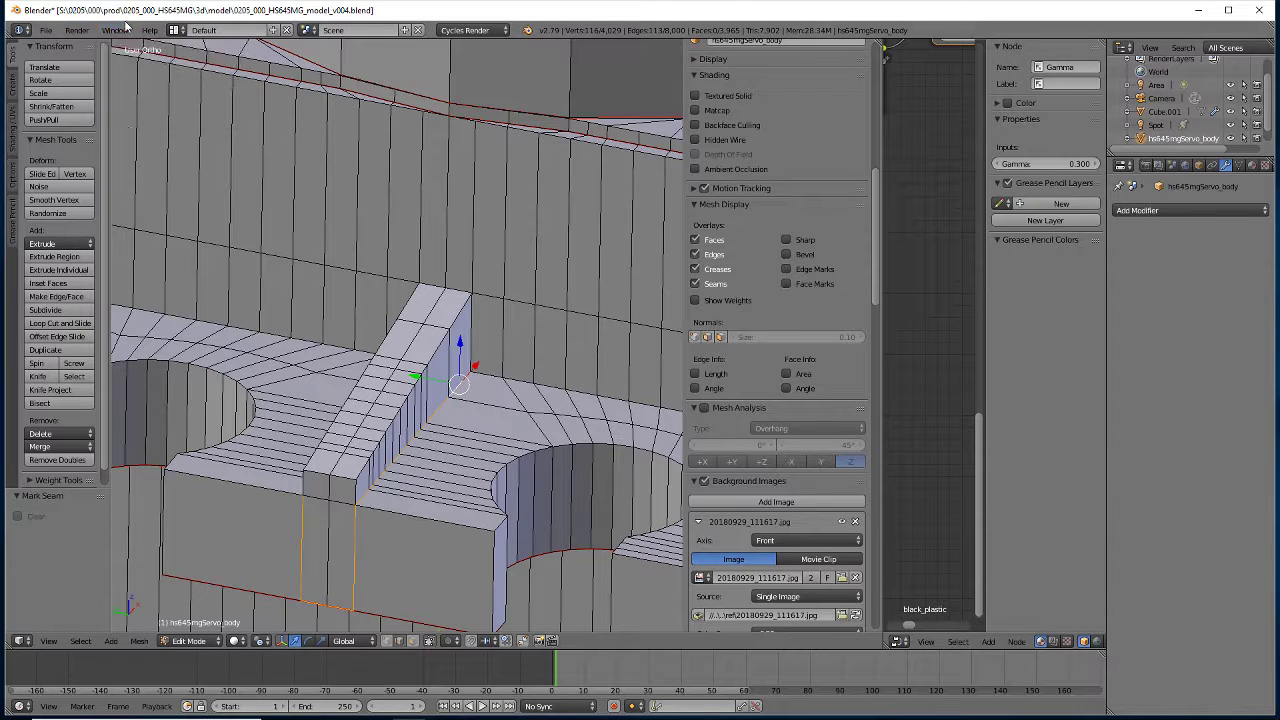
pyautogui.click(138, 641)
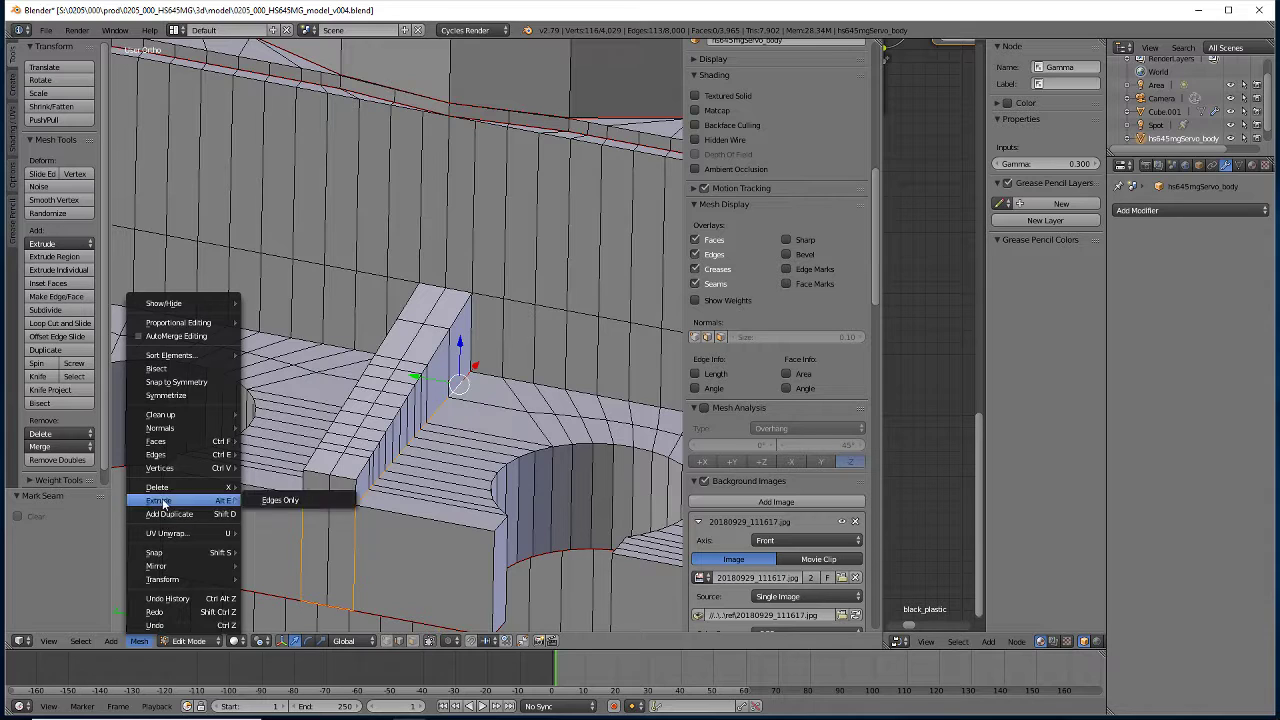
pyautogui.moveTo(160, 455)
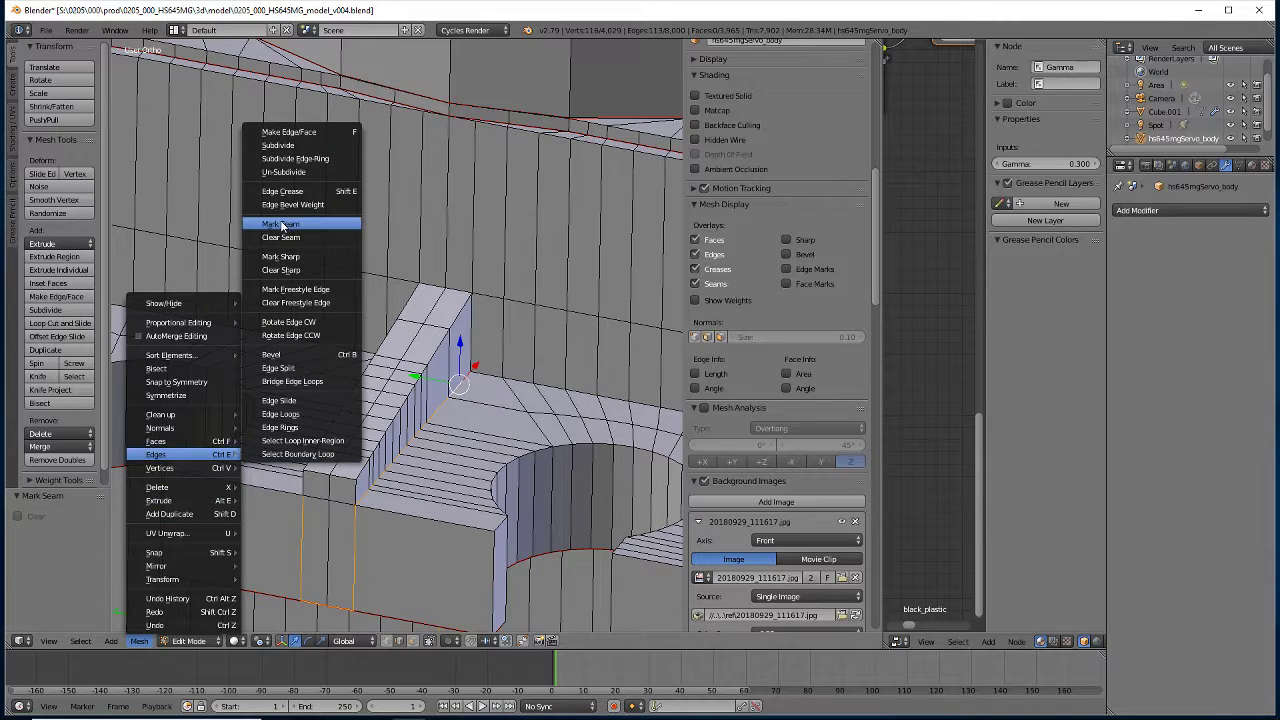
pyautogui.click(281, 226)
pyautogui.moveTo(331, 511); pyautogui.dragTo(345, 518, button='middle')
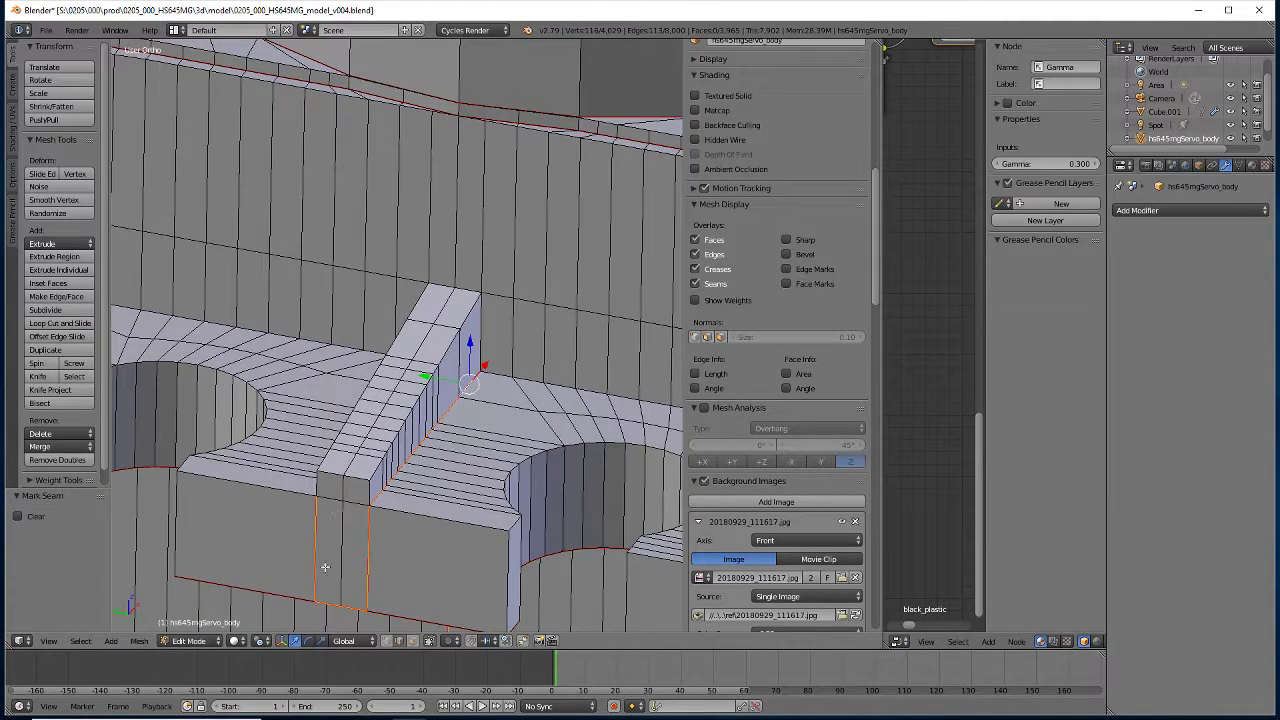
# Pick the corner vertex at the rib's base and centre it in wireframe view
pyautogui.rightClick(384, 483)
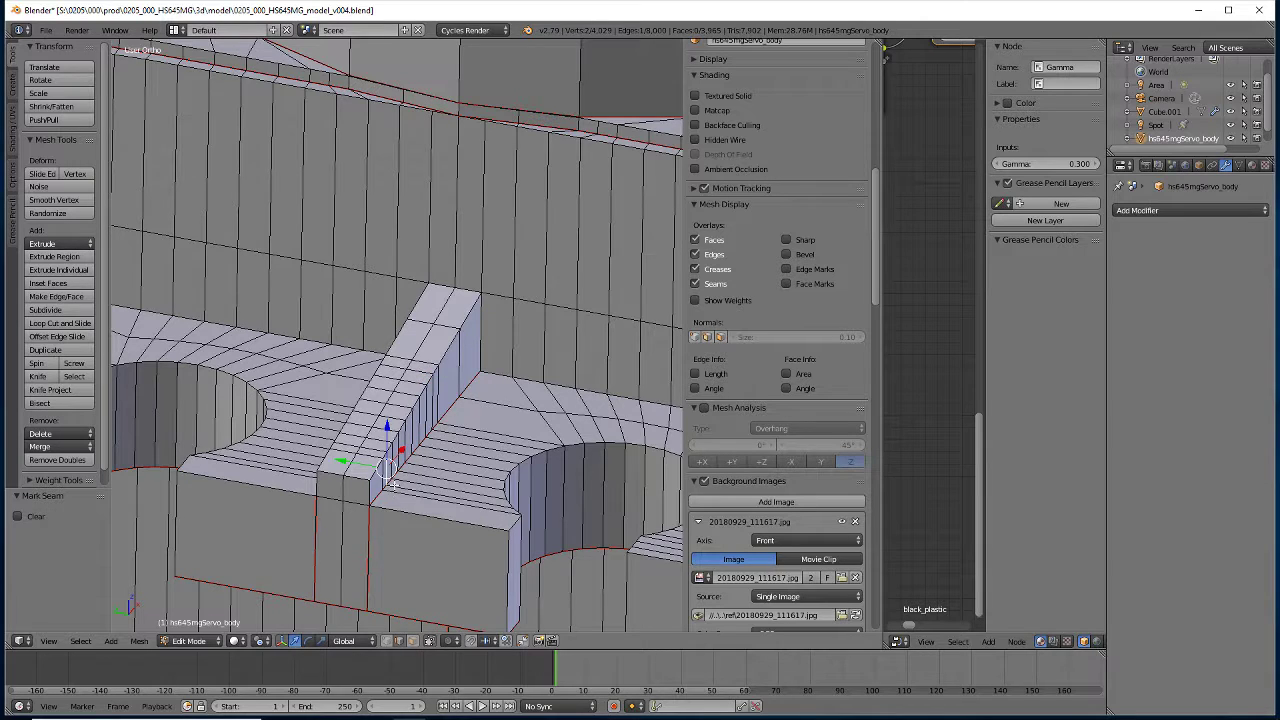
pyautogui.rightClick(382, 497)
pyautogui.scroll(5, 373, 508)
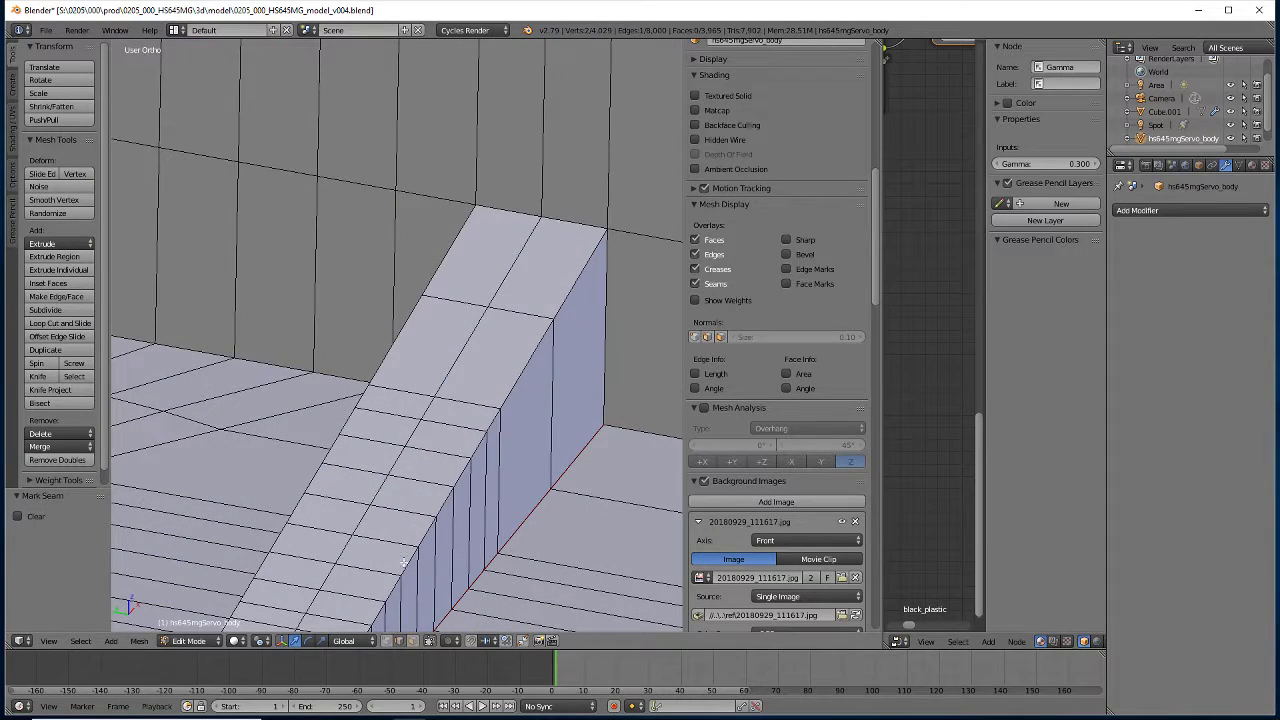
pyautogui.moveTo(403, 562); pyautogui.dragTo(380, 368, button='middle')
pyautogui.rightClick(355, 396)
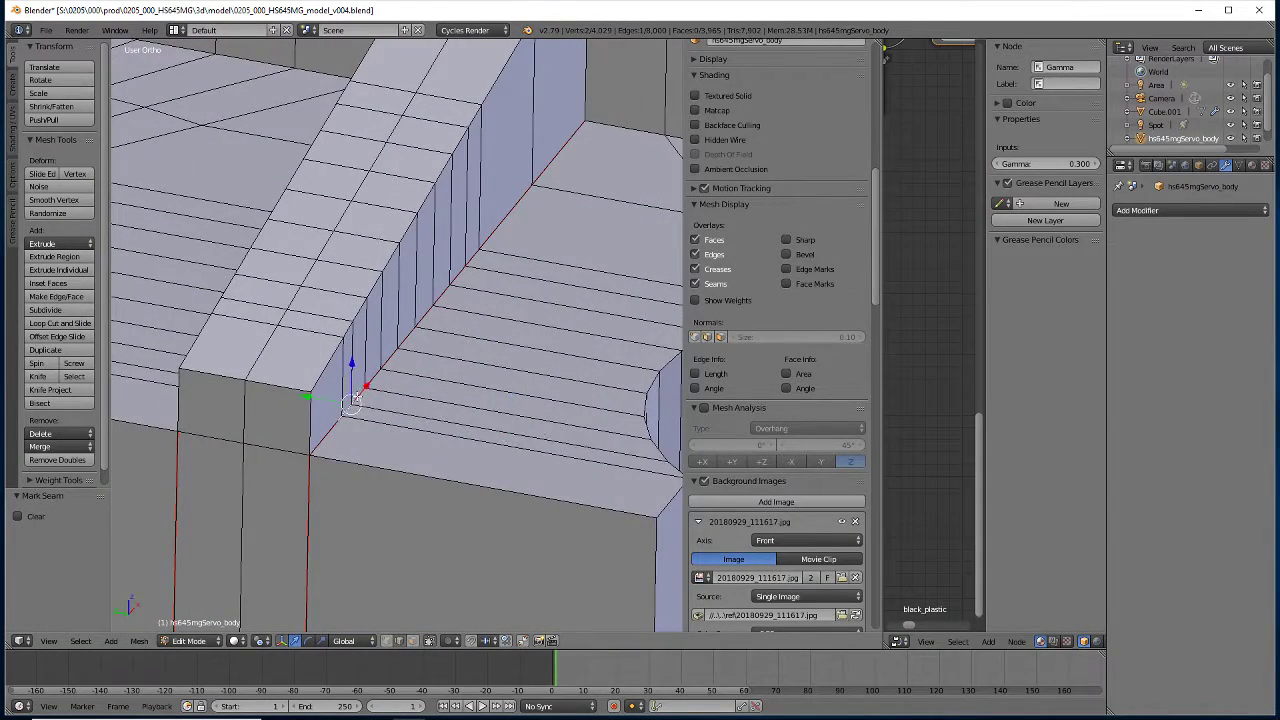
pyautogui.moveTo(315, 418); pyautogui.dragTo(270, 427, button='middle')
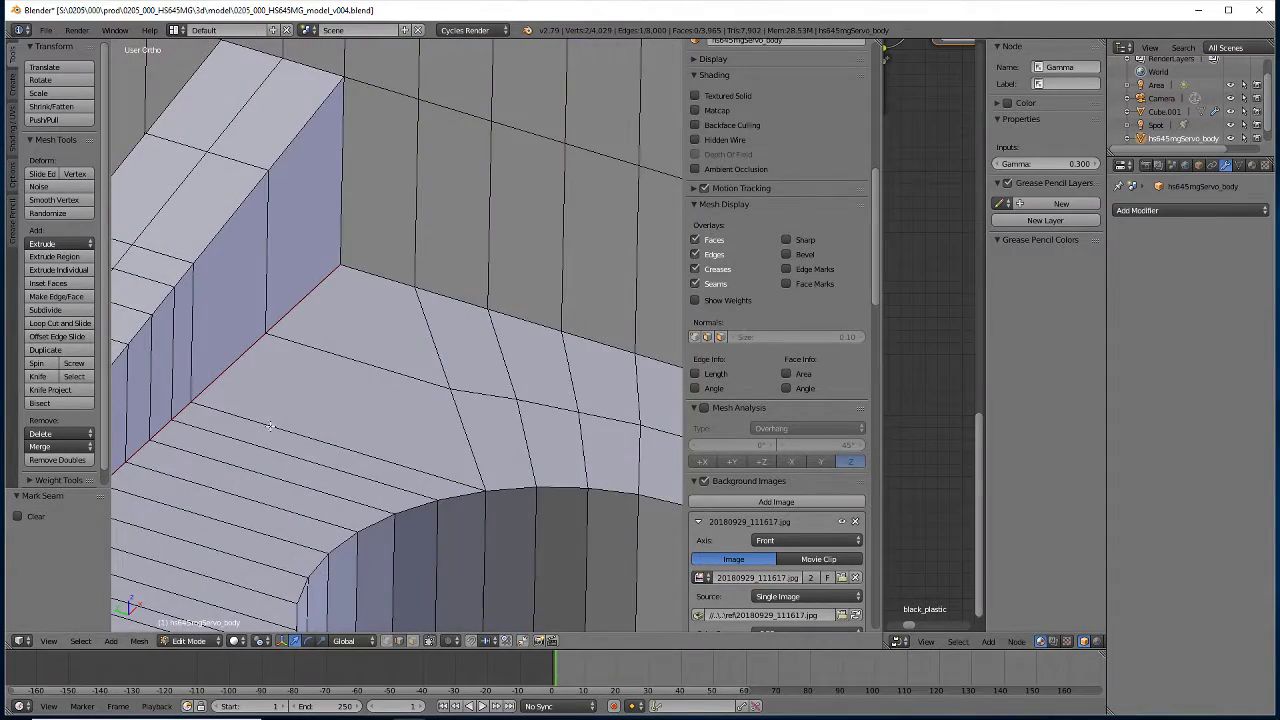
pyautogui.press('KP_Decimal')
pyautogui.moveTo(229, 491)
pyautogui.mouseDown(button='middle')
pyautogui.moveTo(250, 505)
pyautogui.moveTo(238, 498)
pyautogui.moveTo(255, 343)
pyautogui.mouseUp(button='middle')
pyautogui.press('z')
pyautogui.press('z')
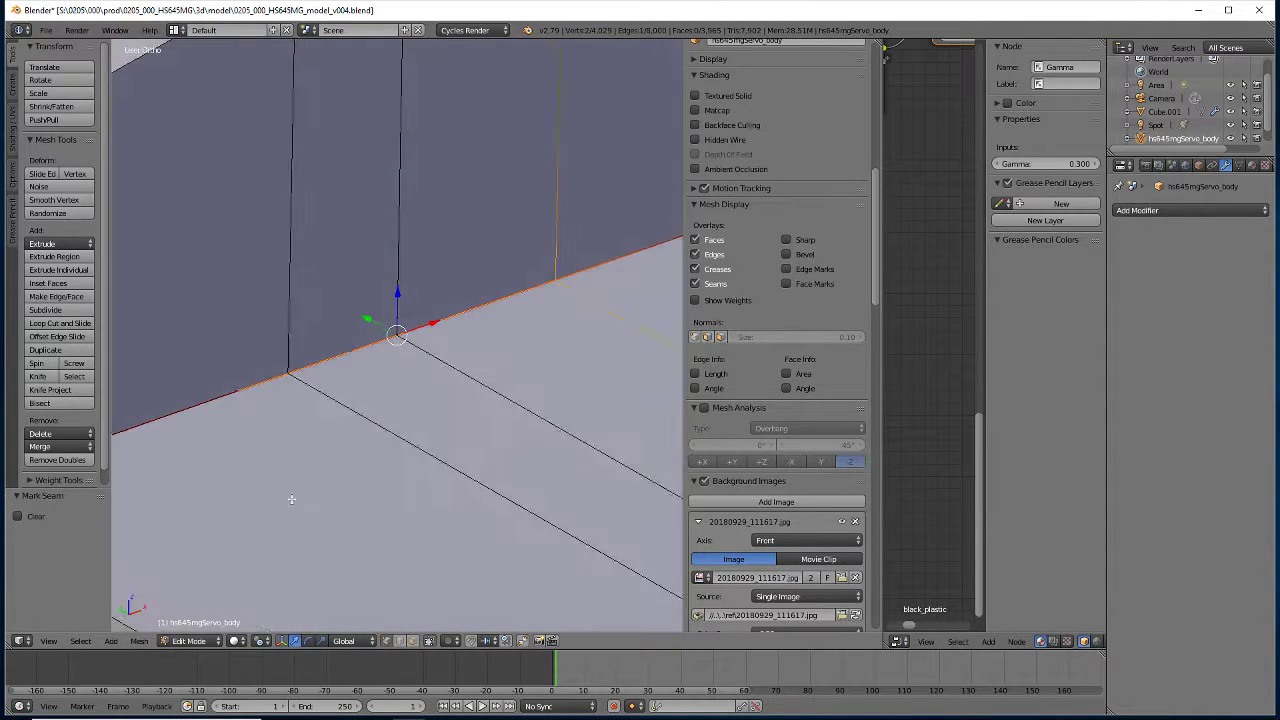
pyautogui.scroll(-2, 776, 400)
pyautogui.click(238, 390)
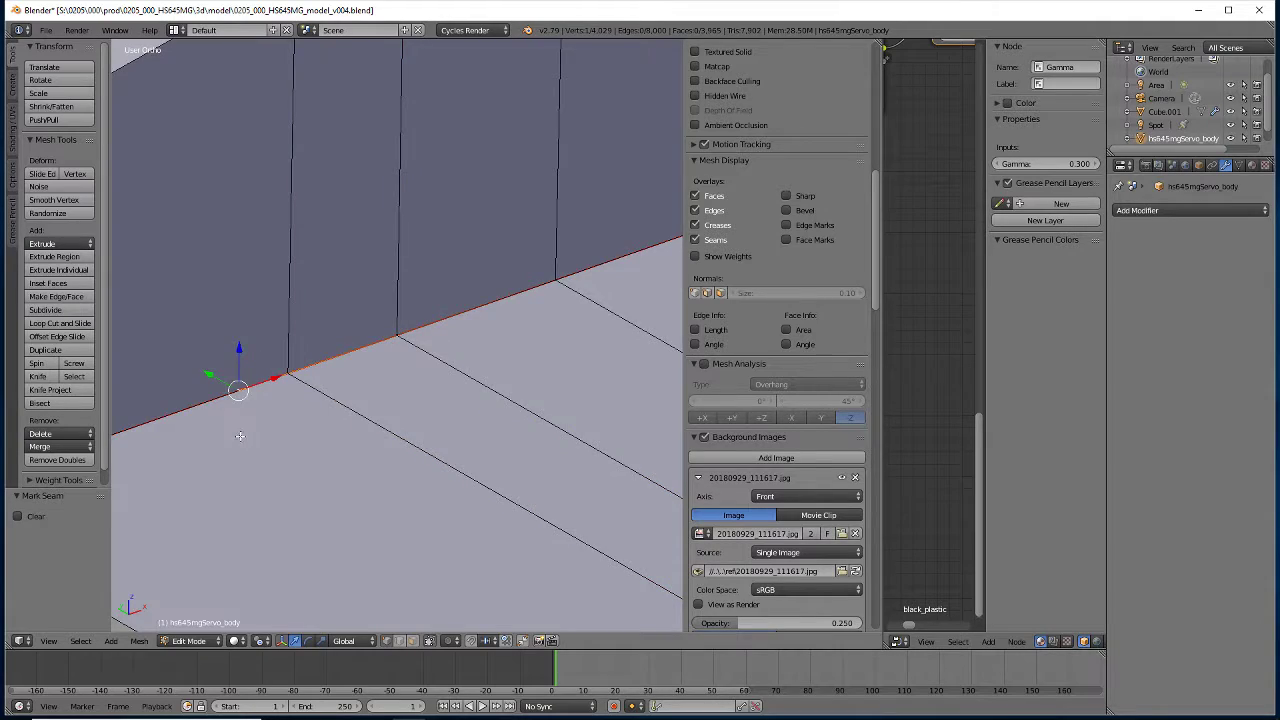
pyautogui.moveTo(265, 451); pyautogui.dragTo(268, 483, button='middle')
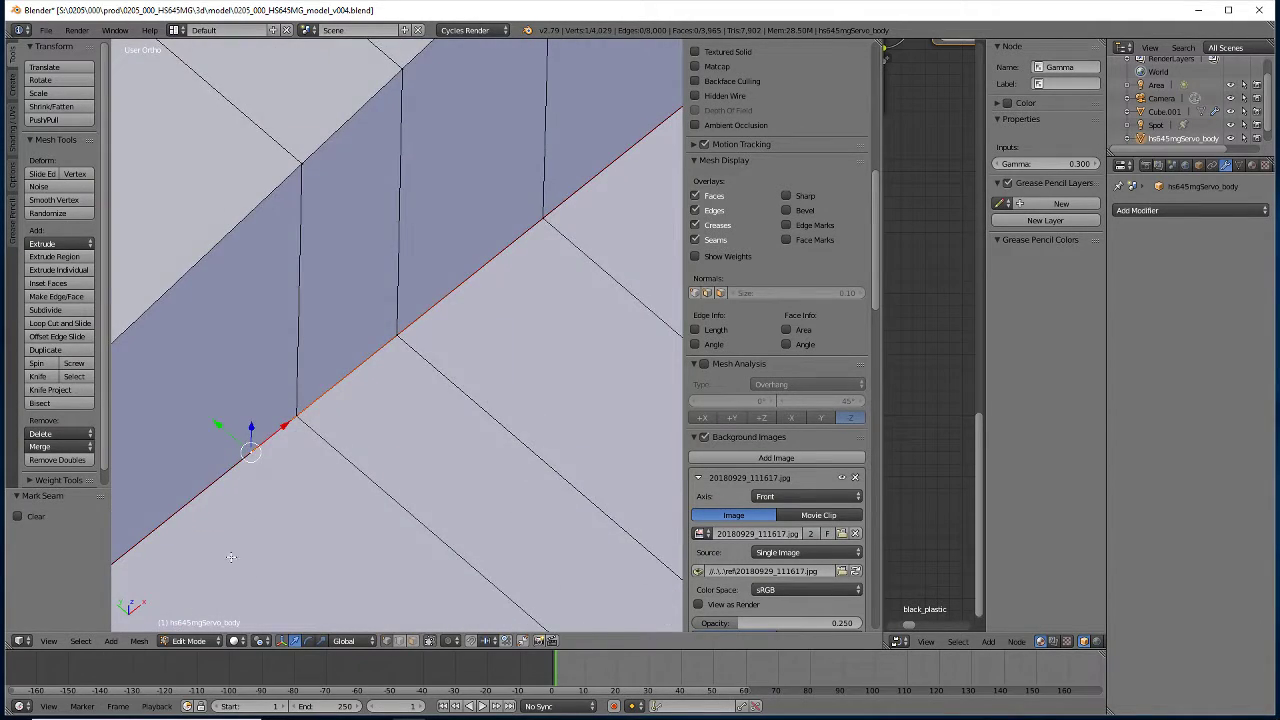
pyautogui.moveTo(231, 557)
pyautogui.mouseDown(button='middle')
pyautogui.moveTo(100, 494)
pyautogui.moveTo(249, 521)
pyautogui.mouseUp(button='middle')
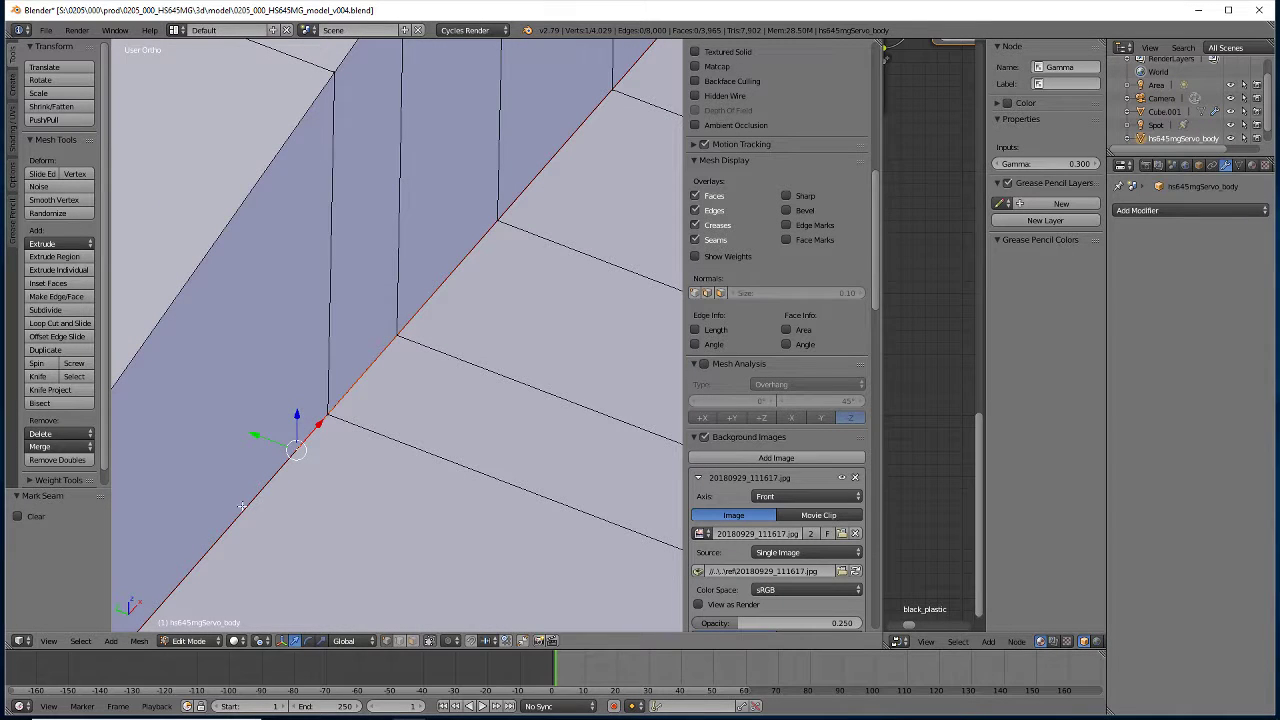
# Move the vertex along the floor, then delete the stray vertex from the mesh
pyautogui.press('g')
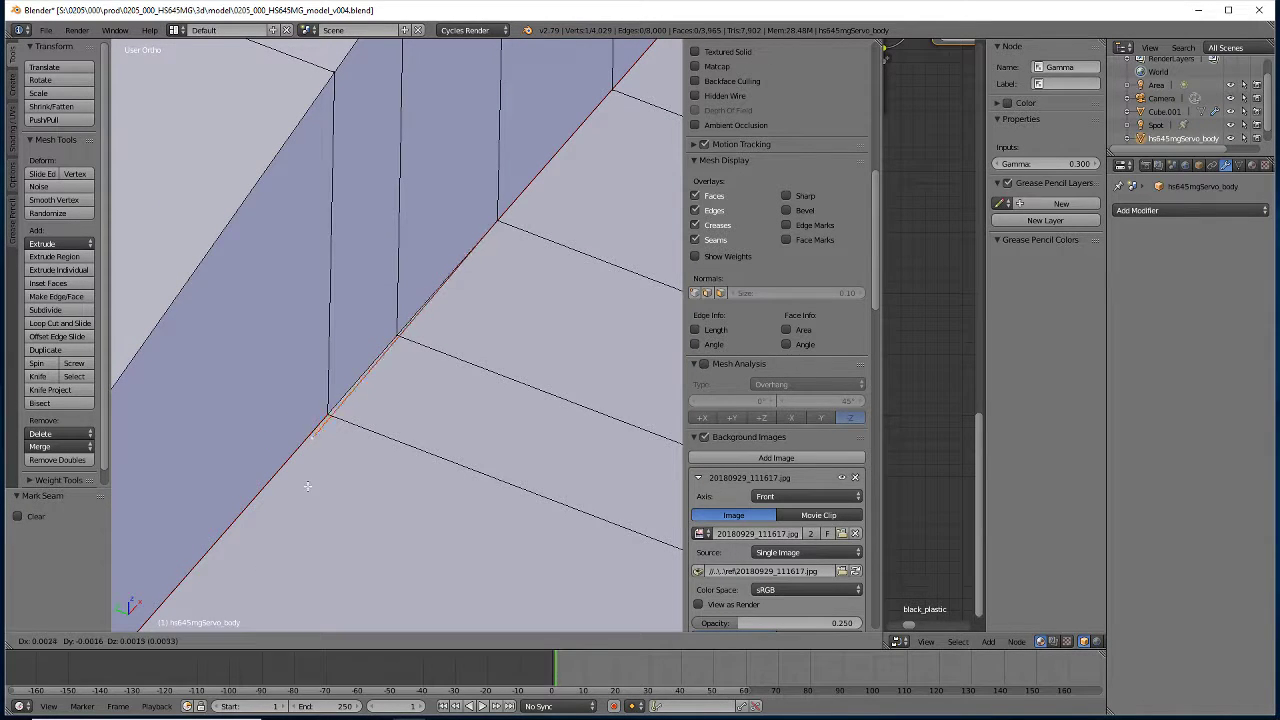
pyautogui.click(578, 400)
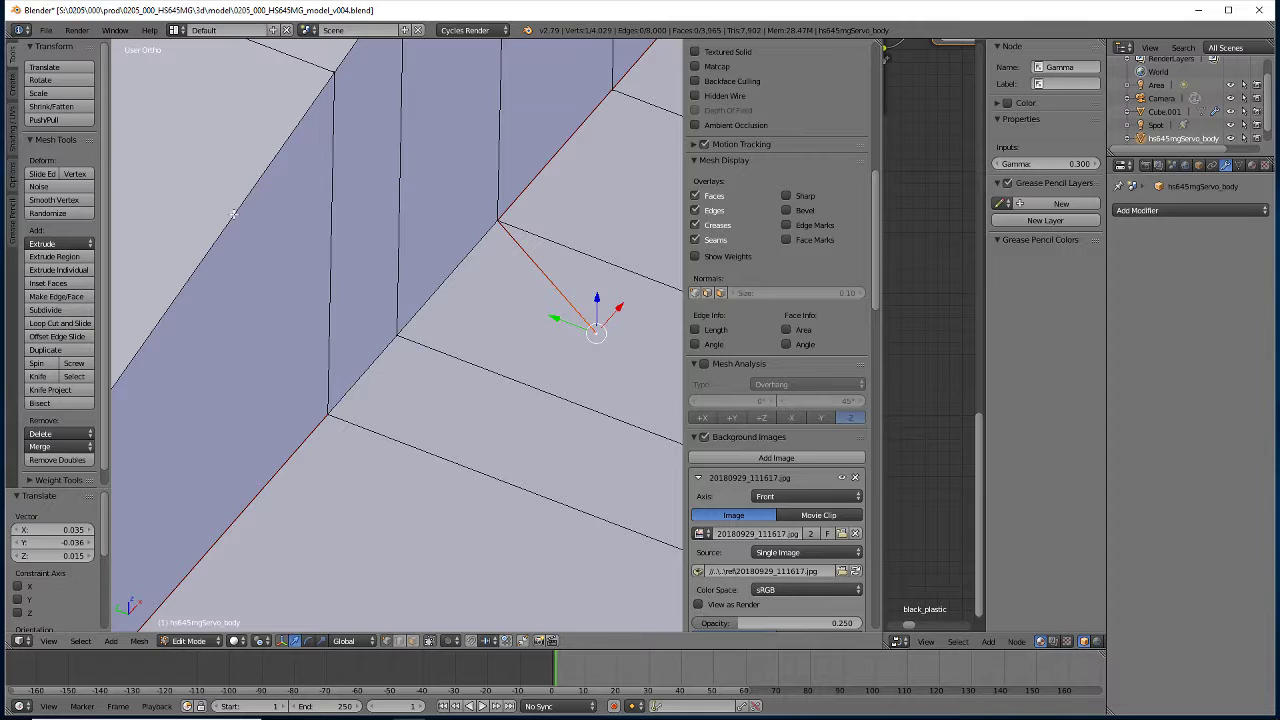
pyautogui.press('z')
pyautogui.press('x')
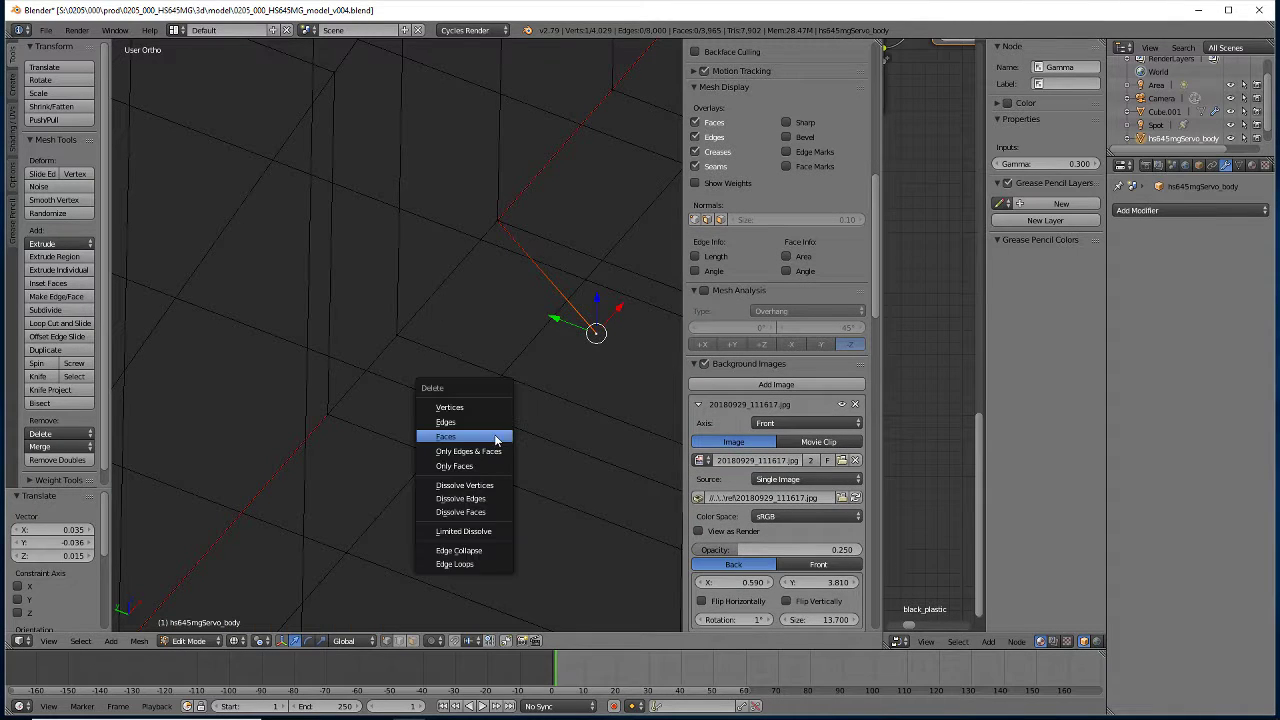
pyautogui.click(449, 408)
pyautogui.moveTo(428, 414)
pyautogui.mouseDown(button='middle')
pyautogui.moveTo(233, 408)
pyautogui.moveTo(500, 474)
pyautogui.moveTo(302, 314)
pyautogui.mouseUp(button='middle')
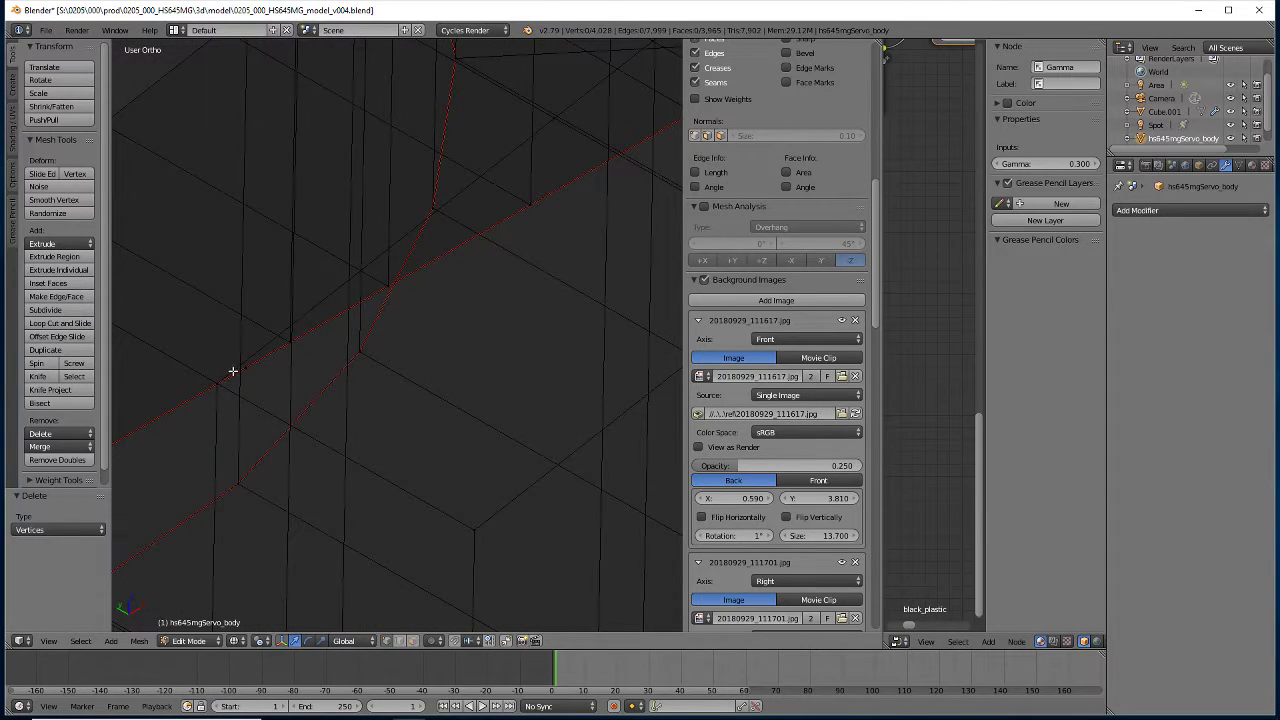
pyautogui.moveTo(233, 371)
pyautogui.mouseDown(button='middle')
pyautogui.moveTo(197, 371)
pyautogui.moveTo(262, 389)
pyautogui.mouseUp(button='middle')
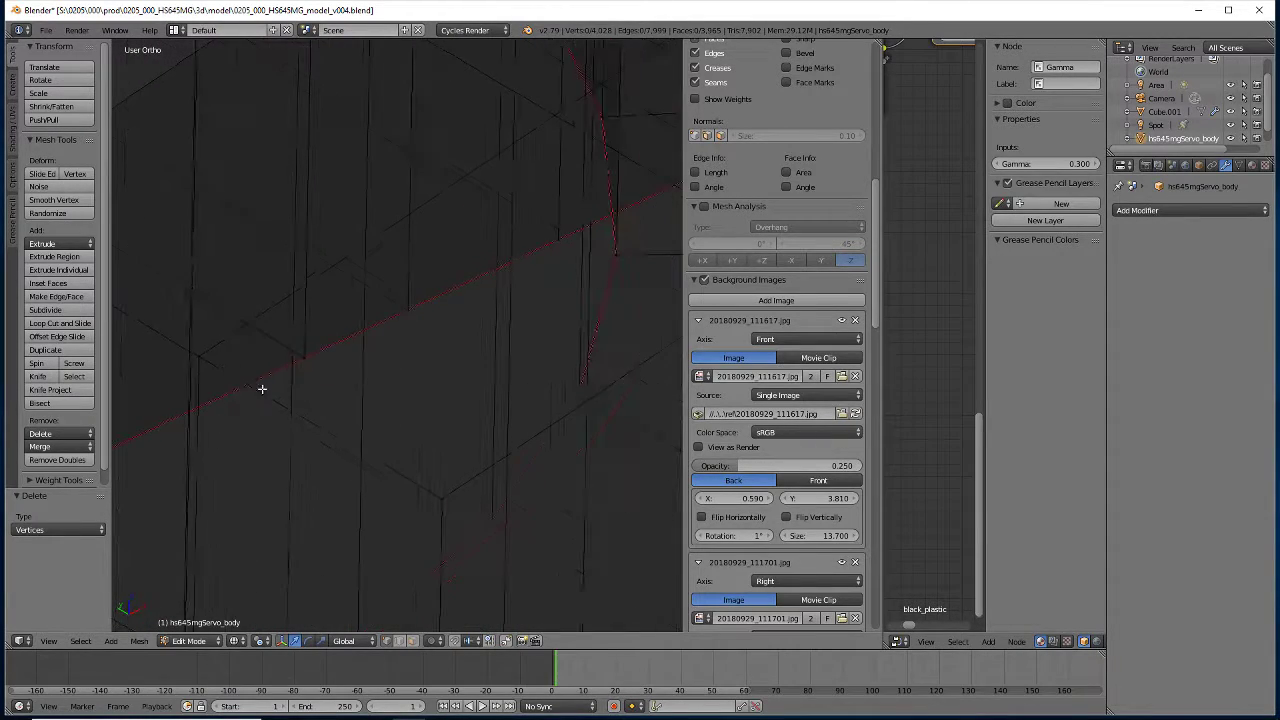
pyautogui.moveTo(257, 386)
pyautogui.mouseDown(button='right')
pyautogui.moveTo(291, 443)
pyautogui.moveTo(322, 463)
pyautogui.mouseUp(button='right')
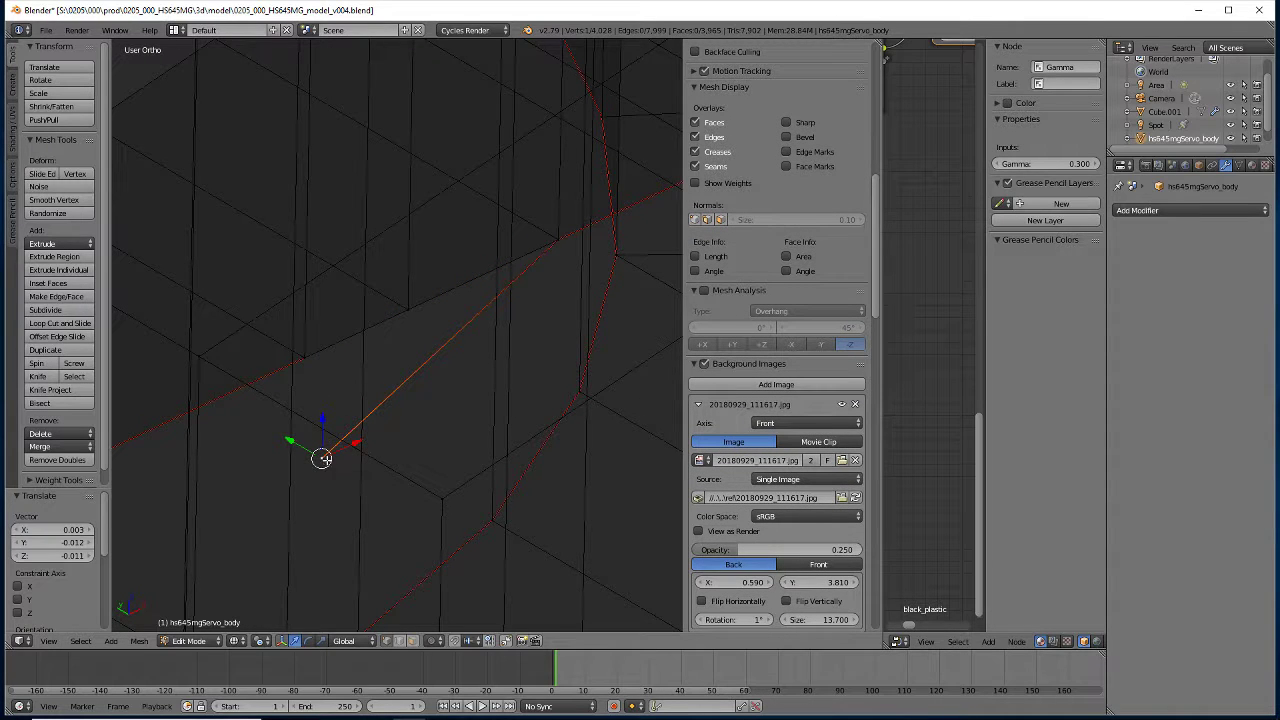
pyautogui.press('x')
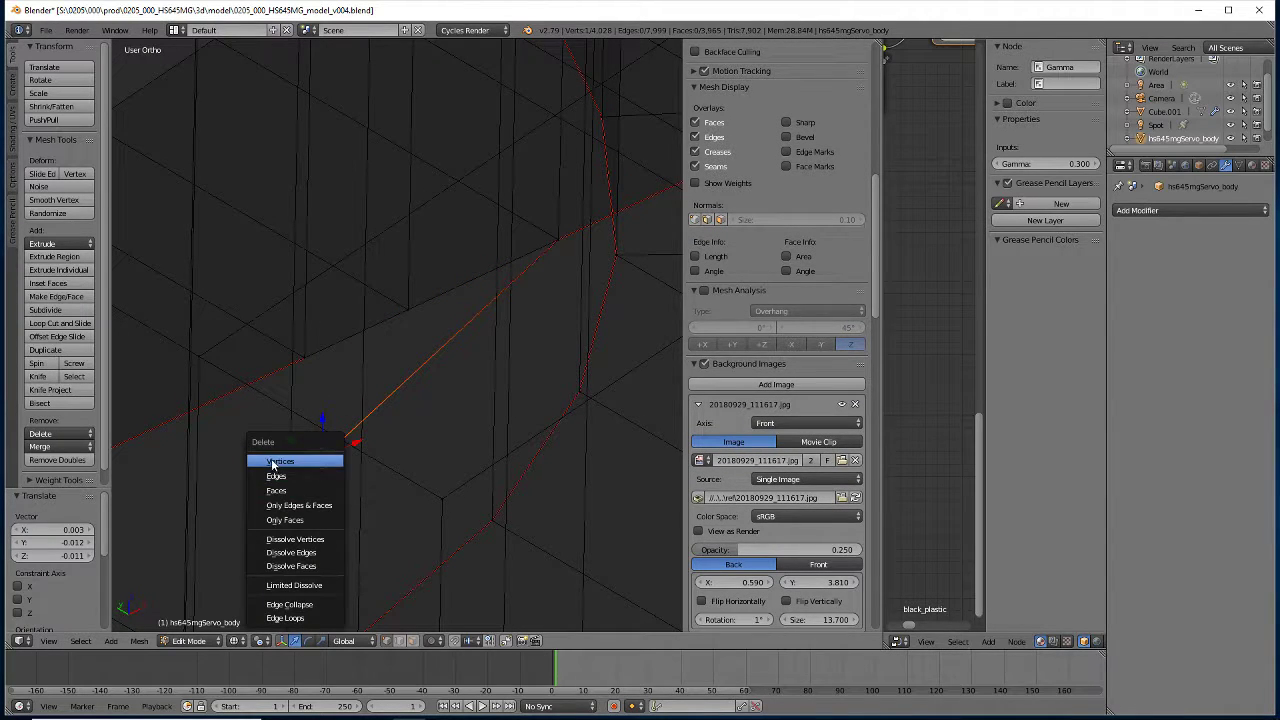
pyautogui.click(286, 461)
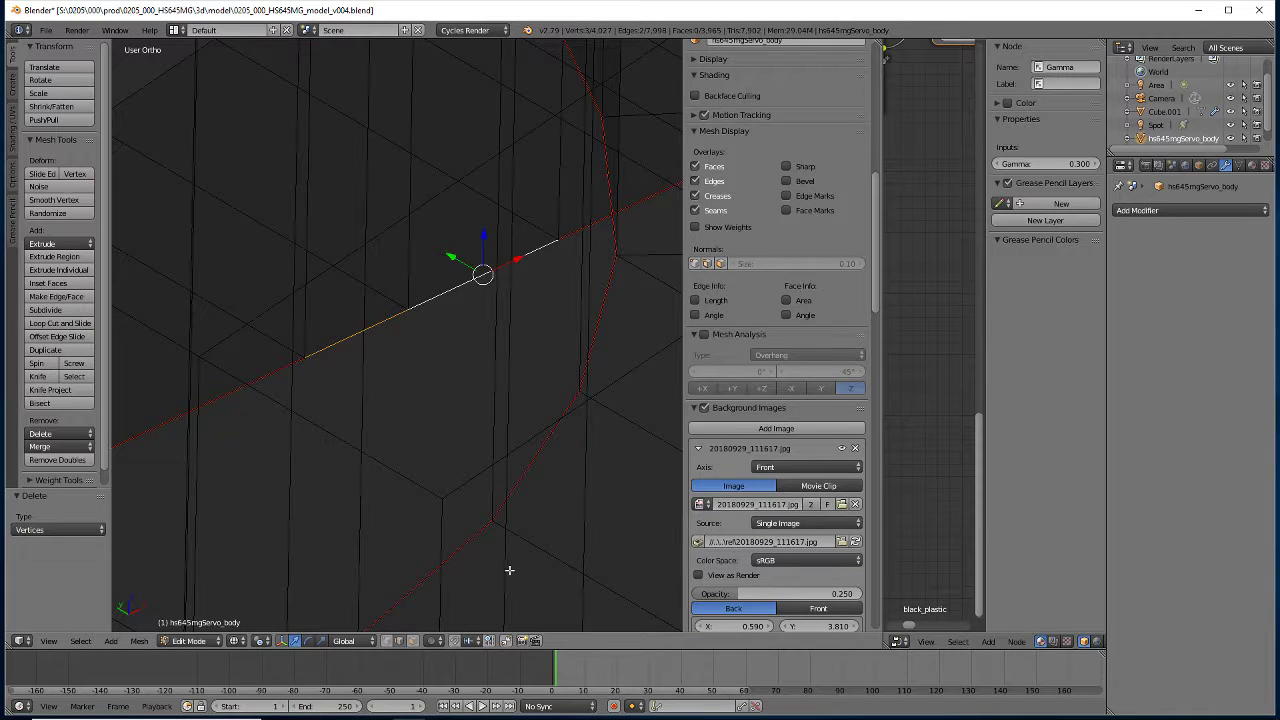
# Select the two vertices of the adjacent edge and mark it as a seam
pyautogui.moveTo(326, 337)
pyautogui.mouseDown(button='middle')
pyautogui.moveTo(201, 285)
pyautogui.moveTo(451, 491)
pyautogui.mouseUp(button='middle')
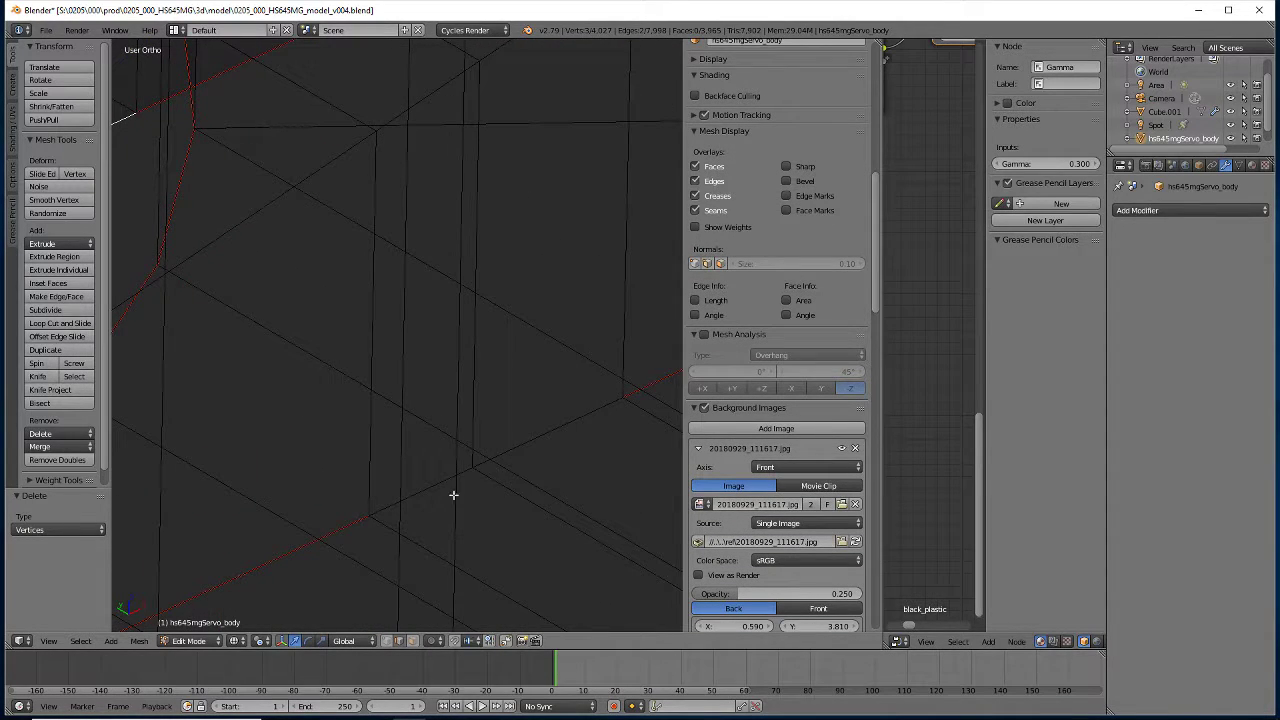
pyautogui.click(418, 490)
pyautogui.keyDown('shift'); pyautogui.click(540, 428); pyautogui.keyUp('shift')
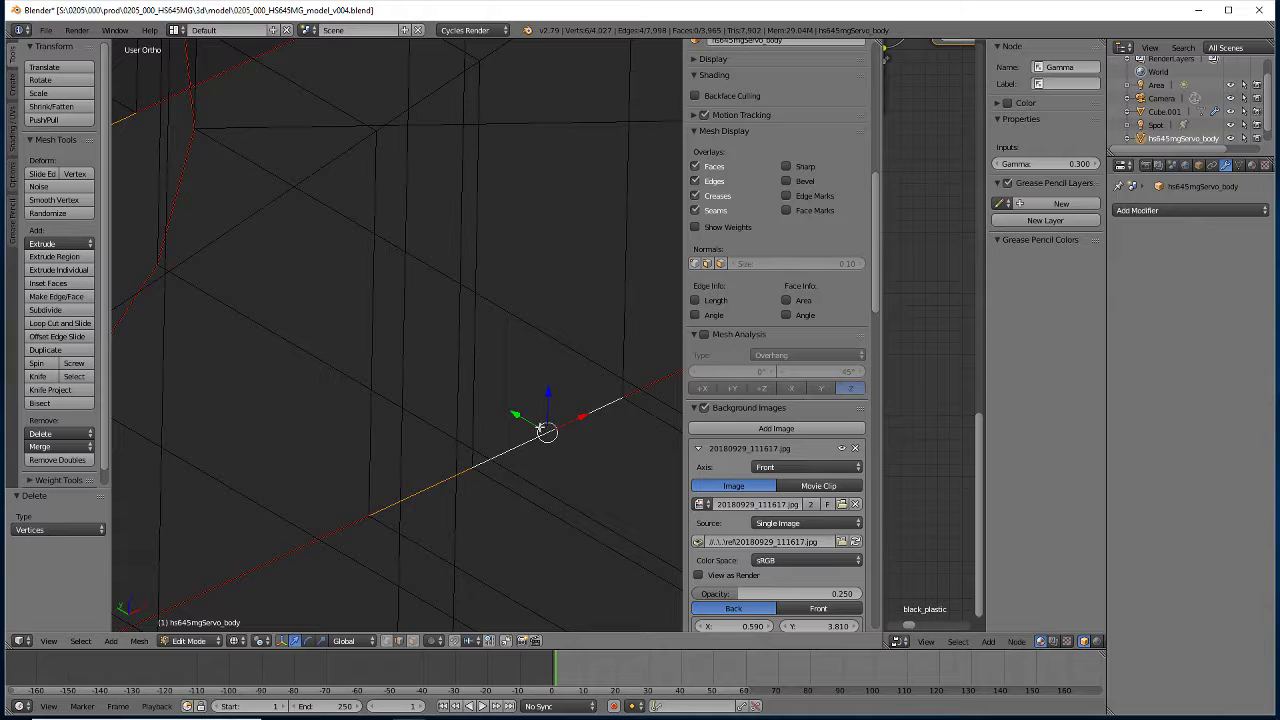
pyautogui.click(139, 640)
pyautogui.moveTo(160, 454)
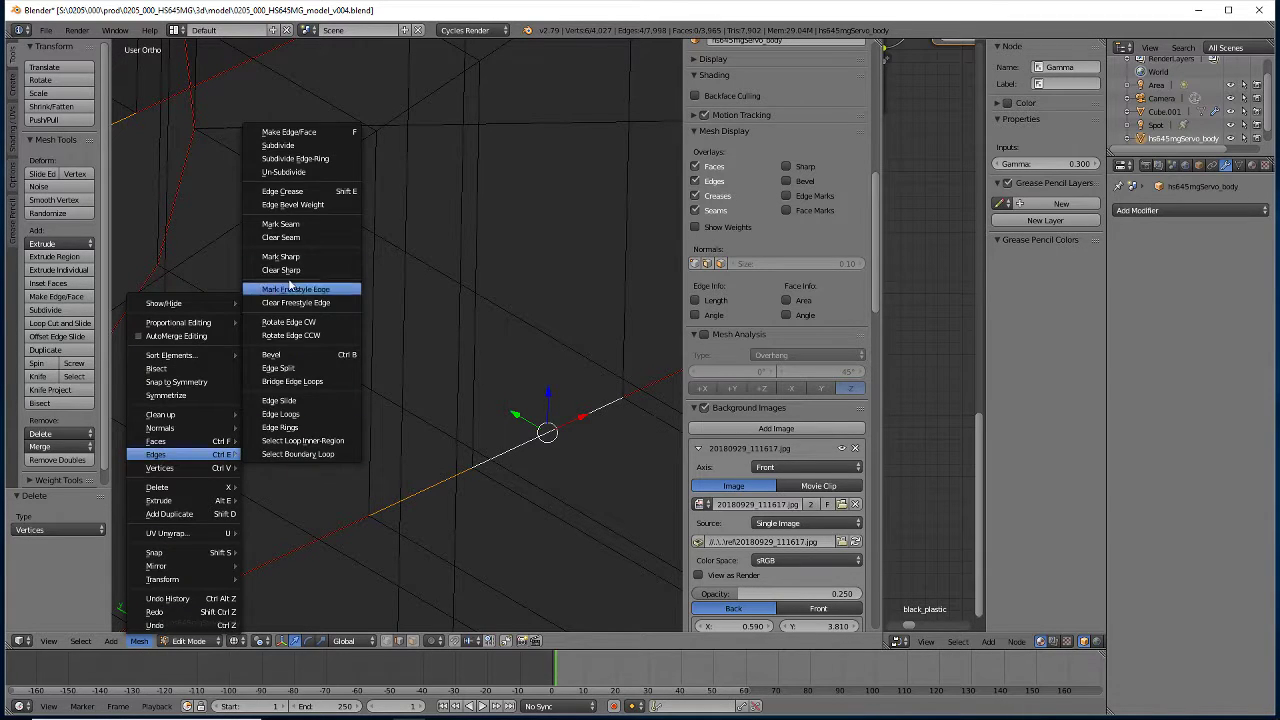
pyautogui.click(281, 224)
pyautogui.scroll(-3, 379, 357)
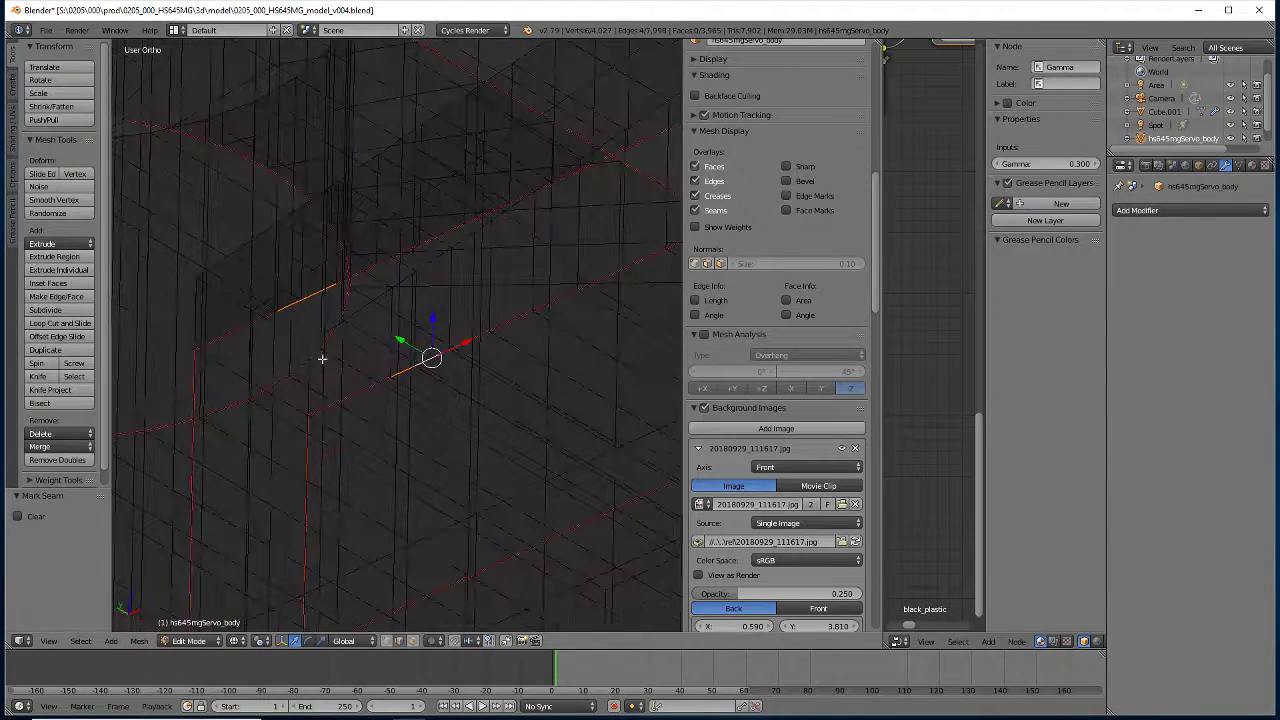
pyautogui.scroll(-3, 323, 357)
pyautogui.scroll(-3, 320, 380)
pyautogui.scroll(-2, 337, 394)
# Select the edge loops along the body's top band, left side, vertical corner and top boundary
pyautogui.press('z')
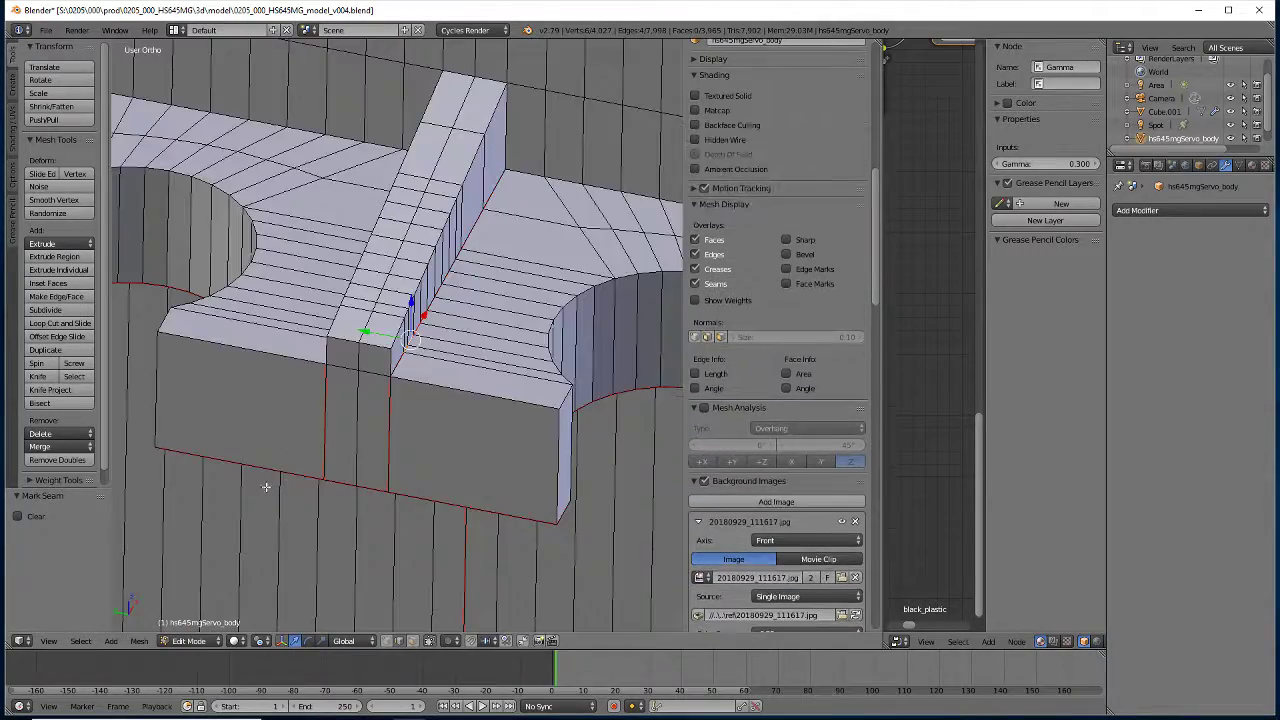
pyautogui.moveTo(349, 355)
pyautogui.mouseDown(button='middle')
pyautogui.moveTo(245, 441)
pyautogui.moveTo(281, 503)
pyautogui.mouseUp(button='middle')
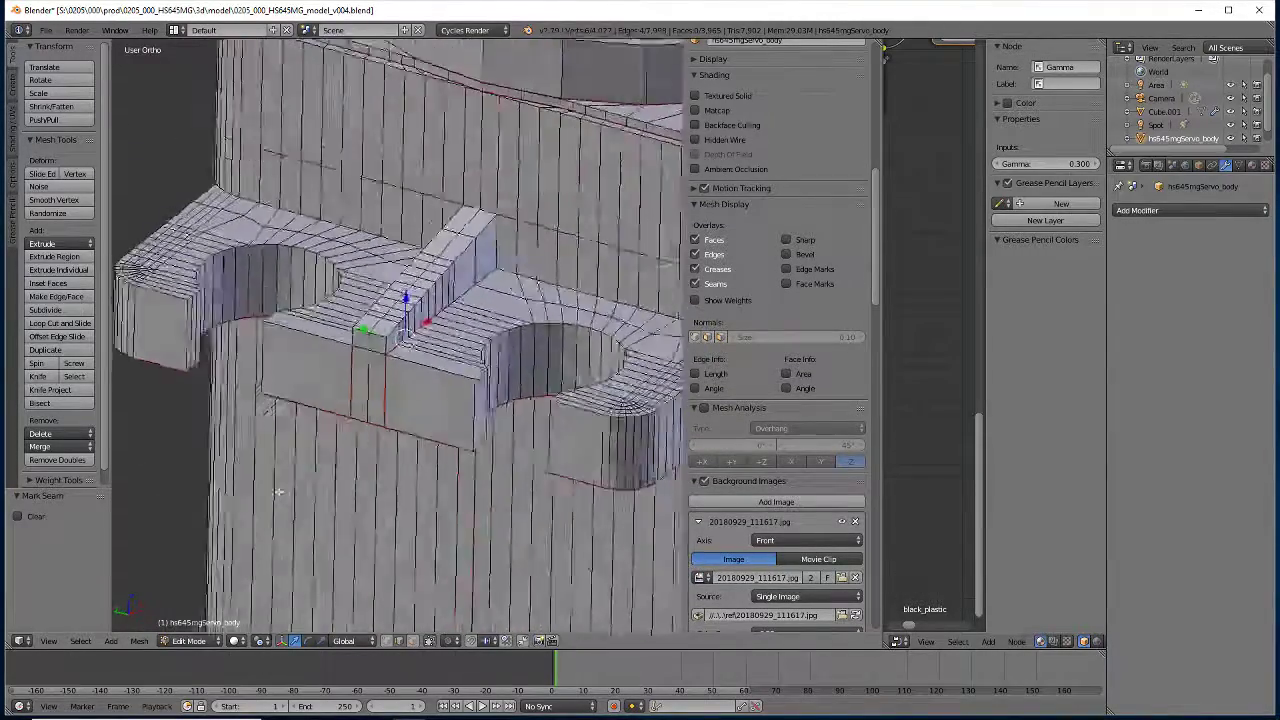
pyautogui.keyDown('shift'); pyautogui.moveTo(360, 408); pyautogui.dragTo(230, 429, button='middle'); pyautogui.keyUp('shift')
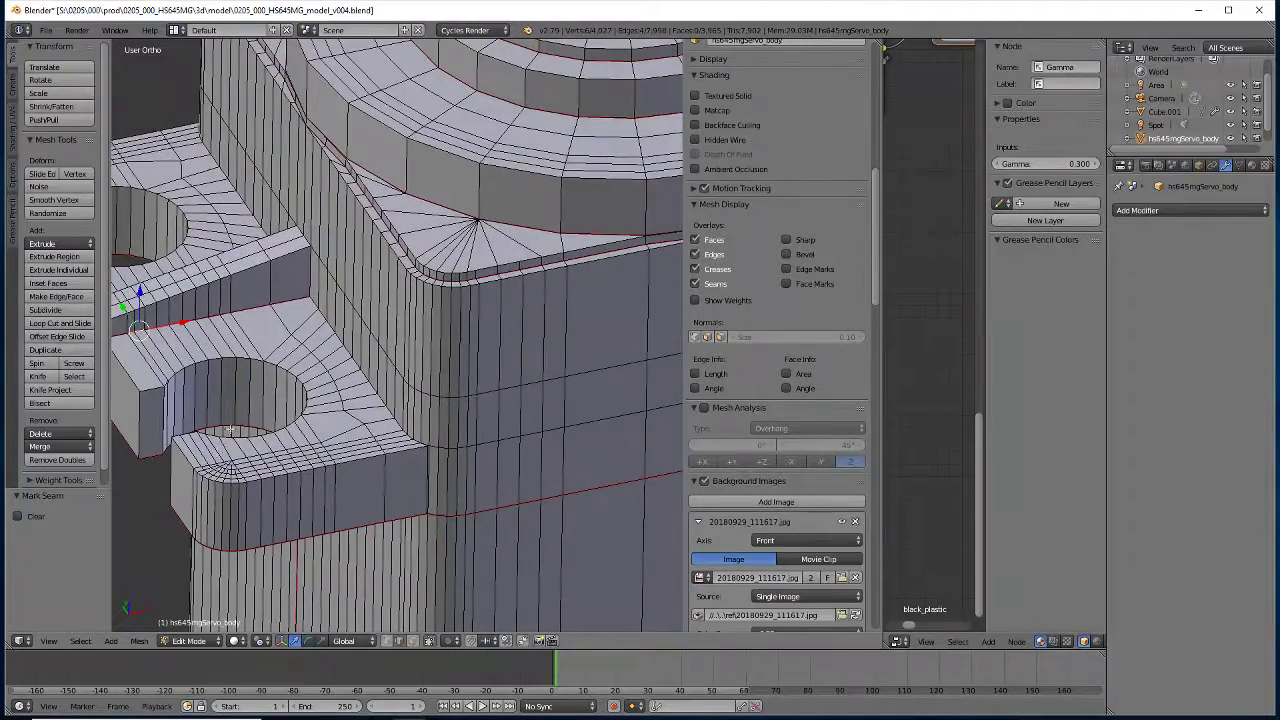
pyautogui.keyDown('alt'); pyautogui.rightClick(371, 388); pyautogui.keyUp('alt')
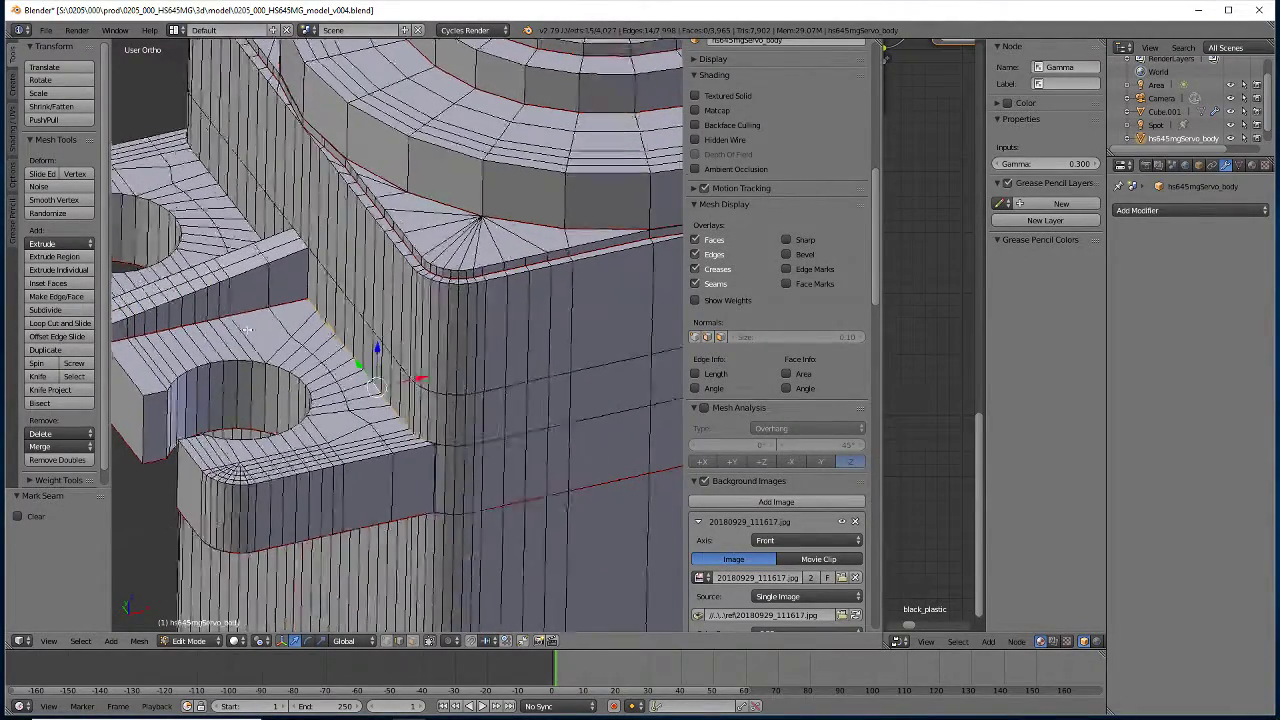
pyautogui.moveTo(236, 314); pyautogui.dragTo(176, 410, button='middle')
pyautogui.moveTo(345, 365); pyautogui.dragTo(305, 357, button='middle')
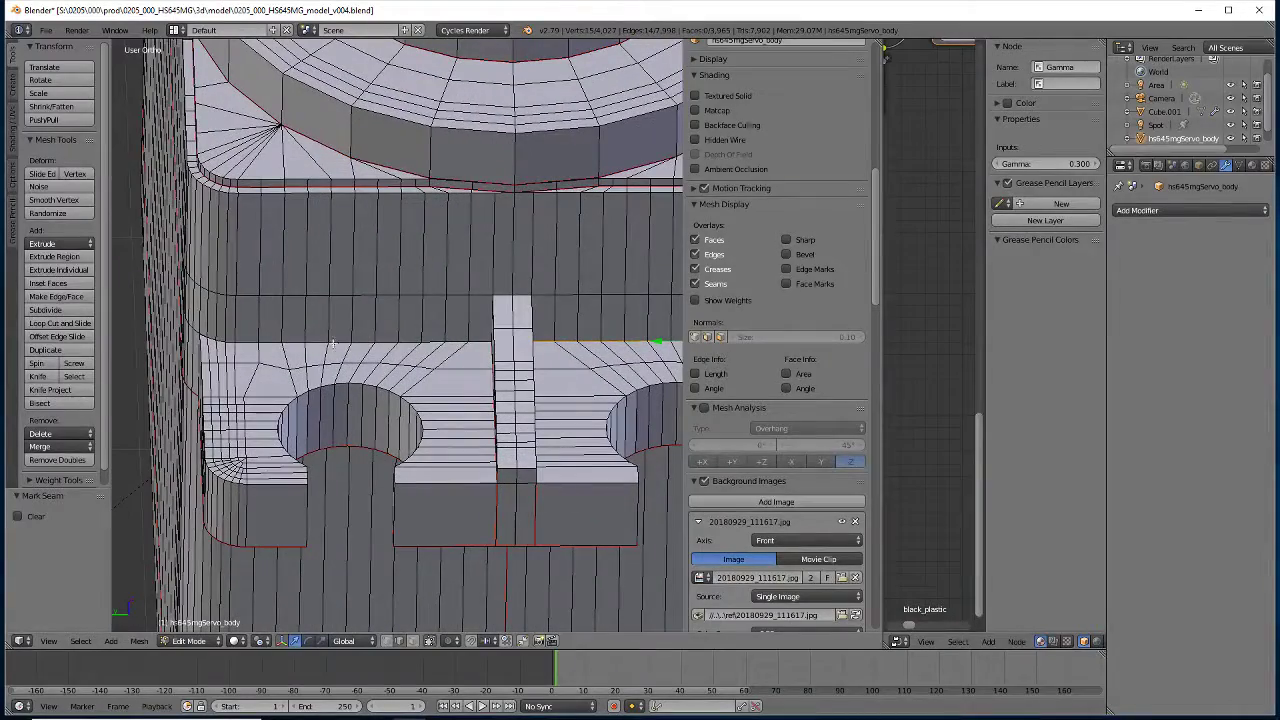
pyautogui.keyDown('alt'); pyautogui.keyDown('shift'); pyautogui.rightClick(305, 357); pyautogui.keyUp('shift'); pyautogui.keyUp('alt')
pyautogui.moveTo(204, 411); pyautogui.dragTo(291, 409, button='middle')
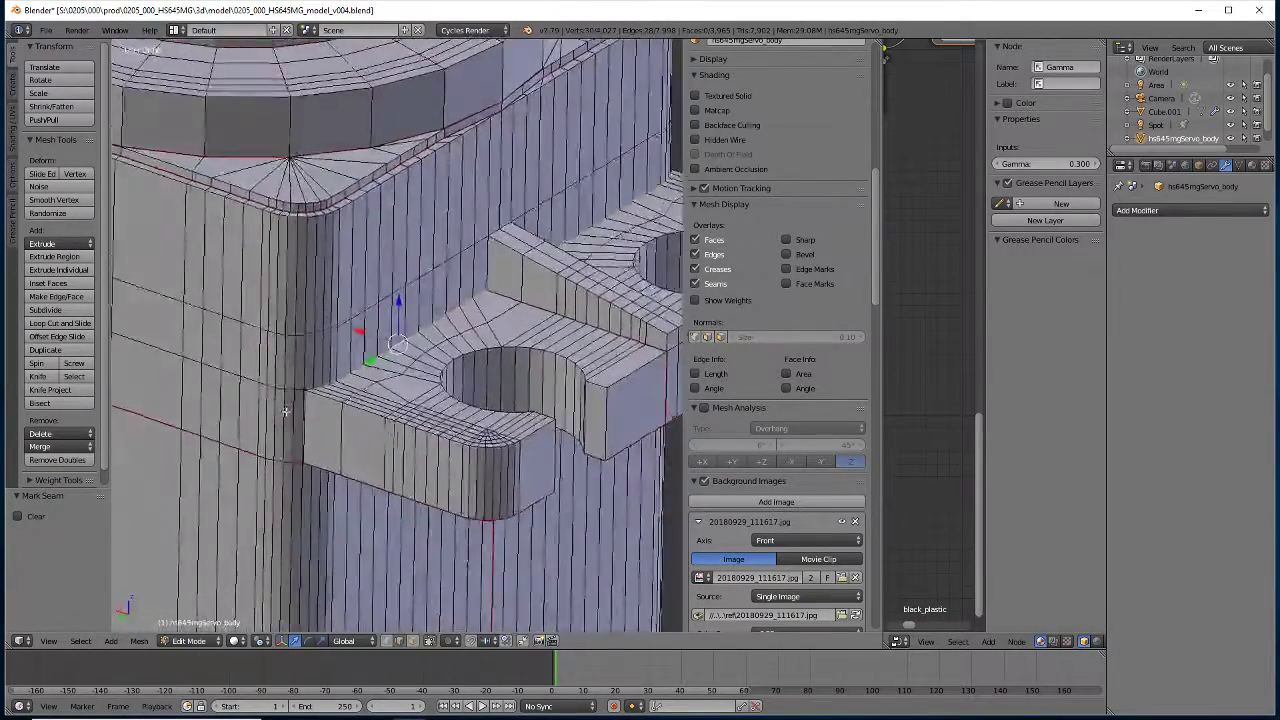
pyautogui.scroll(3, 264, 405)
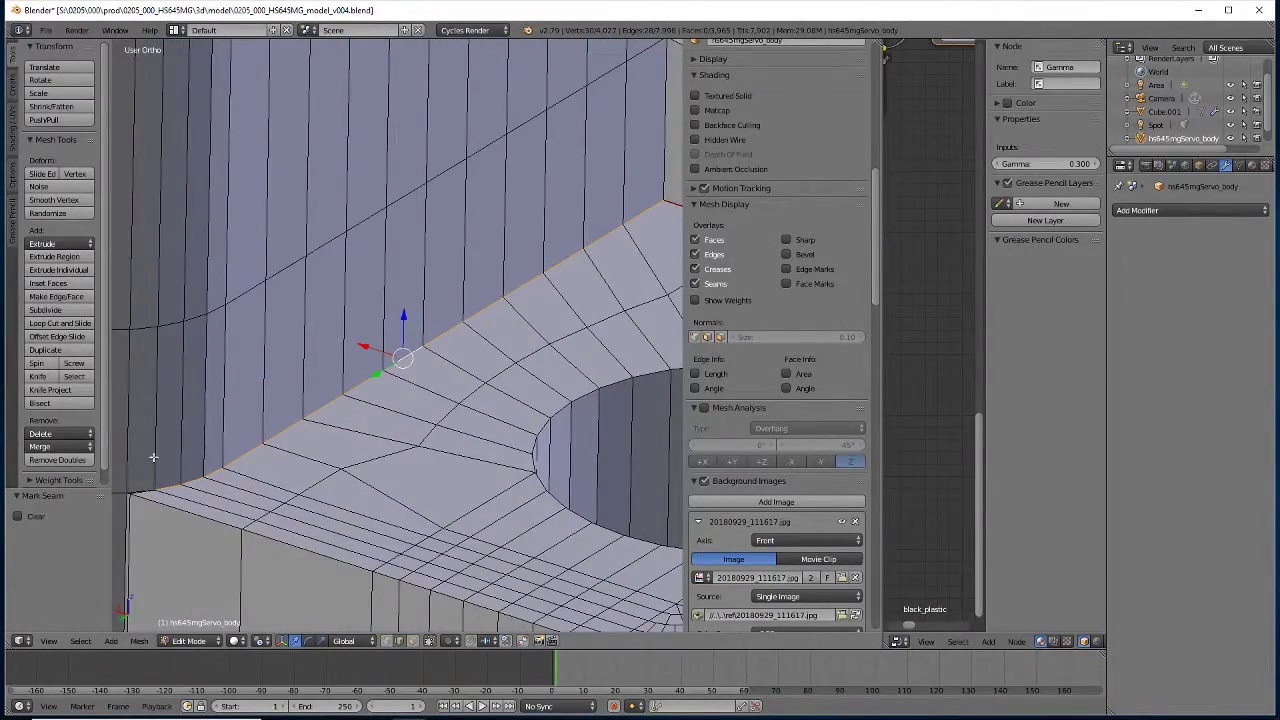
pyautogui.moveTo(155, 461); pyautogui.dragTo(420, 370, button='middle')
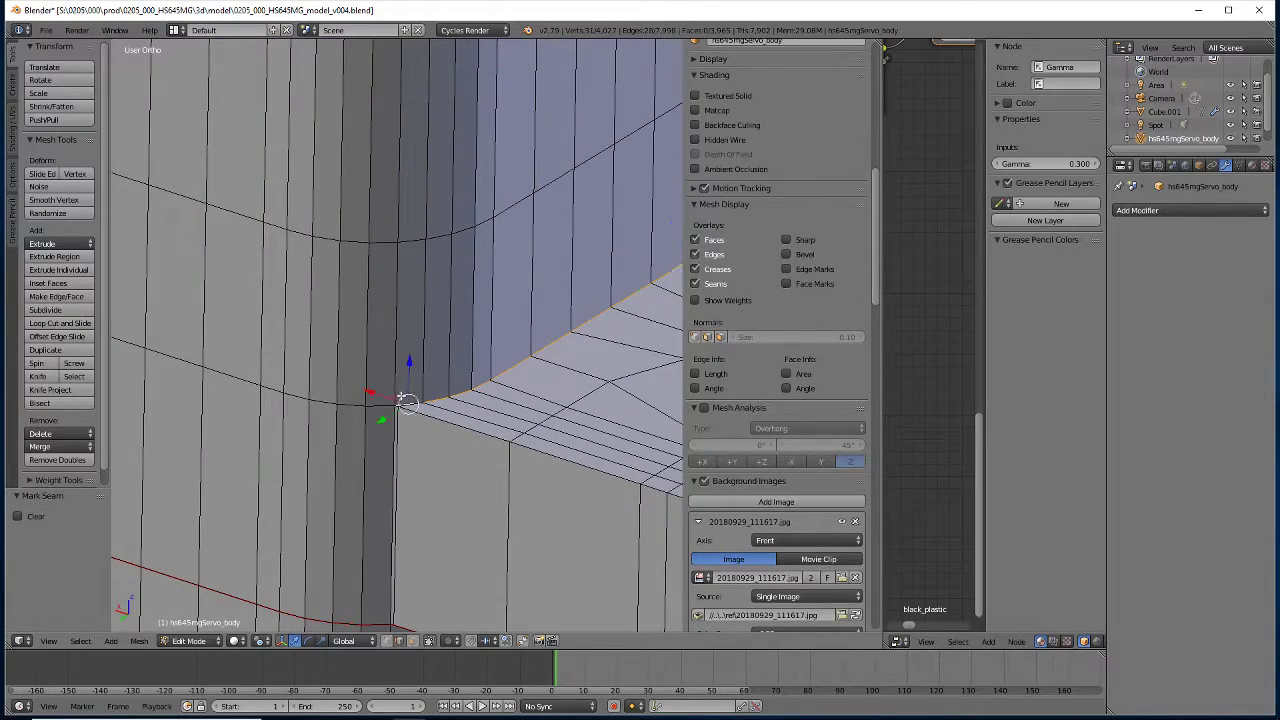
pyautogui.keyDown('alt'); pyautogui.keyDown('shift'); pyautogui.rightClick(389, 429); pyautogui.keyUp('shift'); pyautogui.keyUp('alt')
pyautogui.moveTo(369, 539); pyautogui.dragTo(325, 398, button='middle')
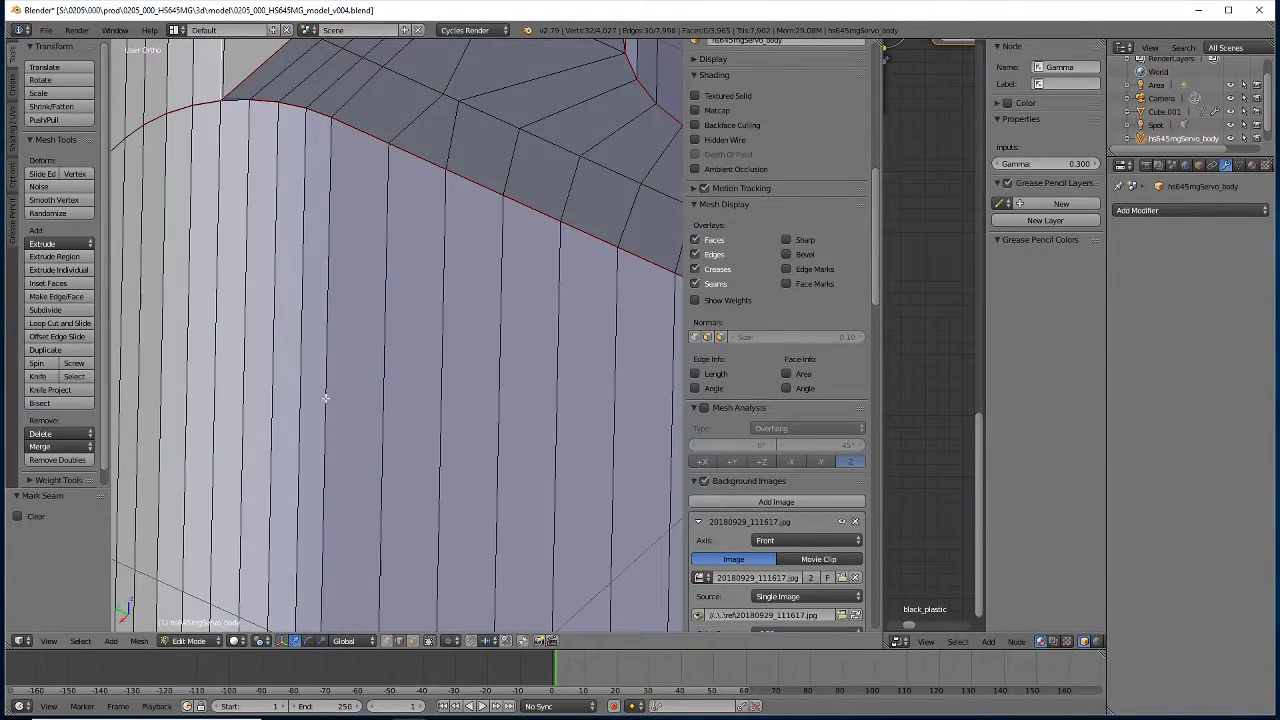
pyautogui.keyDown('alt'); pyautogui.keyDown('shift'); pyautogui.rightClick(367, 136); pyautogui.keyUp('shift'); pyautogui.keyUp('alt')
# Add the cylinder's corner vertices to the selection and mark it all as seams
pyautogui.click(232, 103)
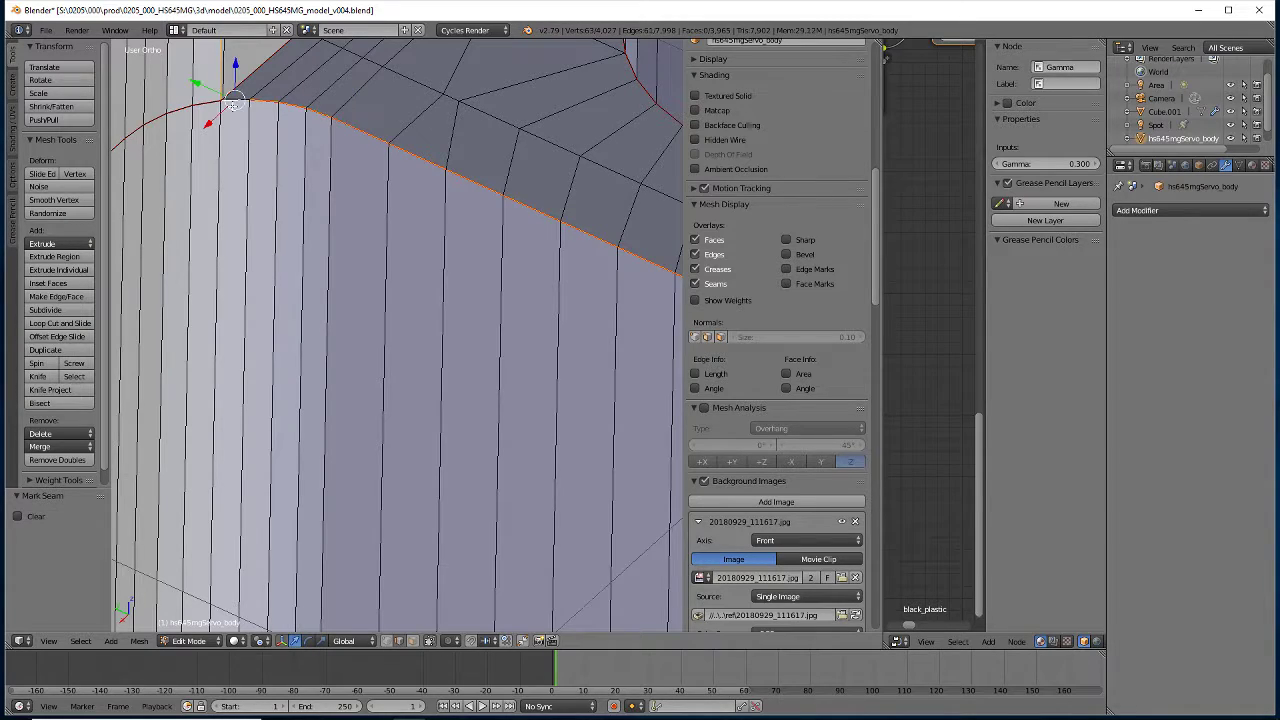
pyautogui.moveTo(610, 349)
pyautogui.mouseDown(button='middle')
pyautogui.moveTo(415, 393)
pyautogui.moveTo(432, 274)
pyautogui.mouseUp(button='middle')
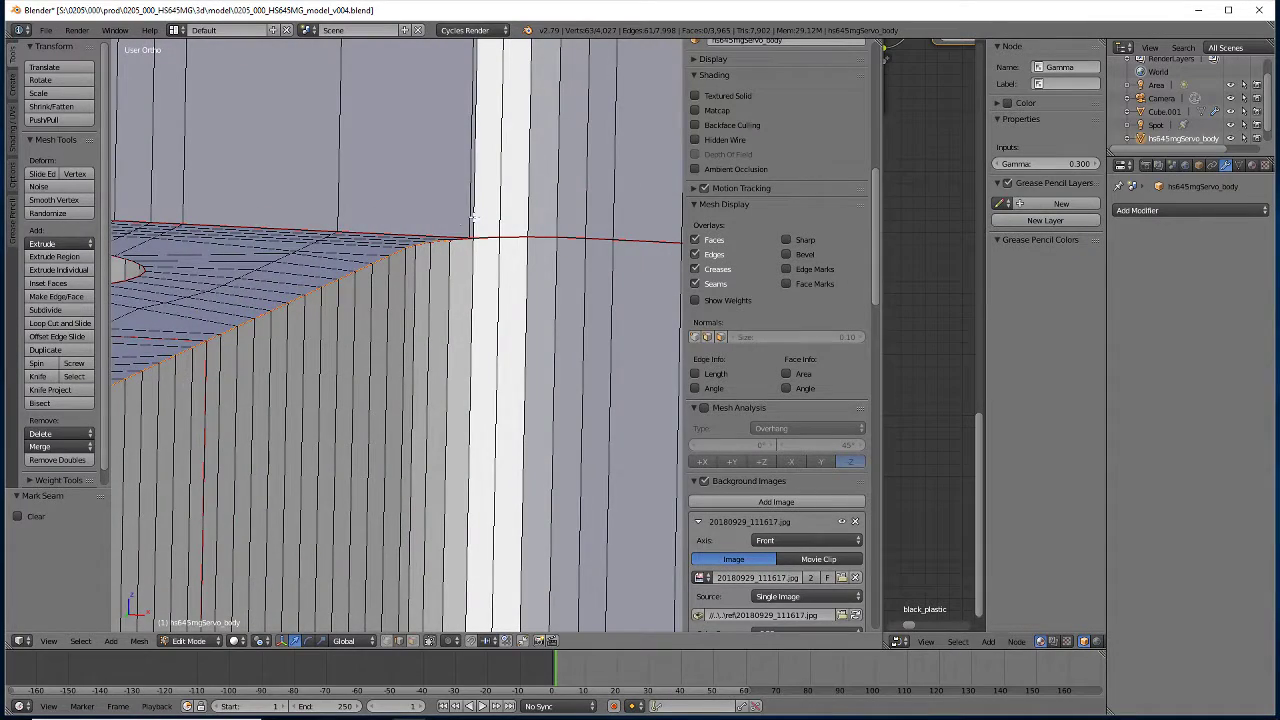
pyautogui.moveTo(473, 206); pyautogui.dragTo(453, 318, button='middle')
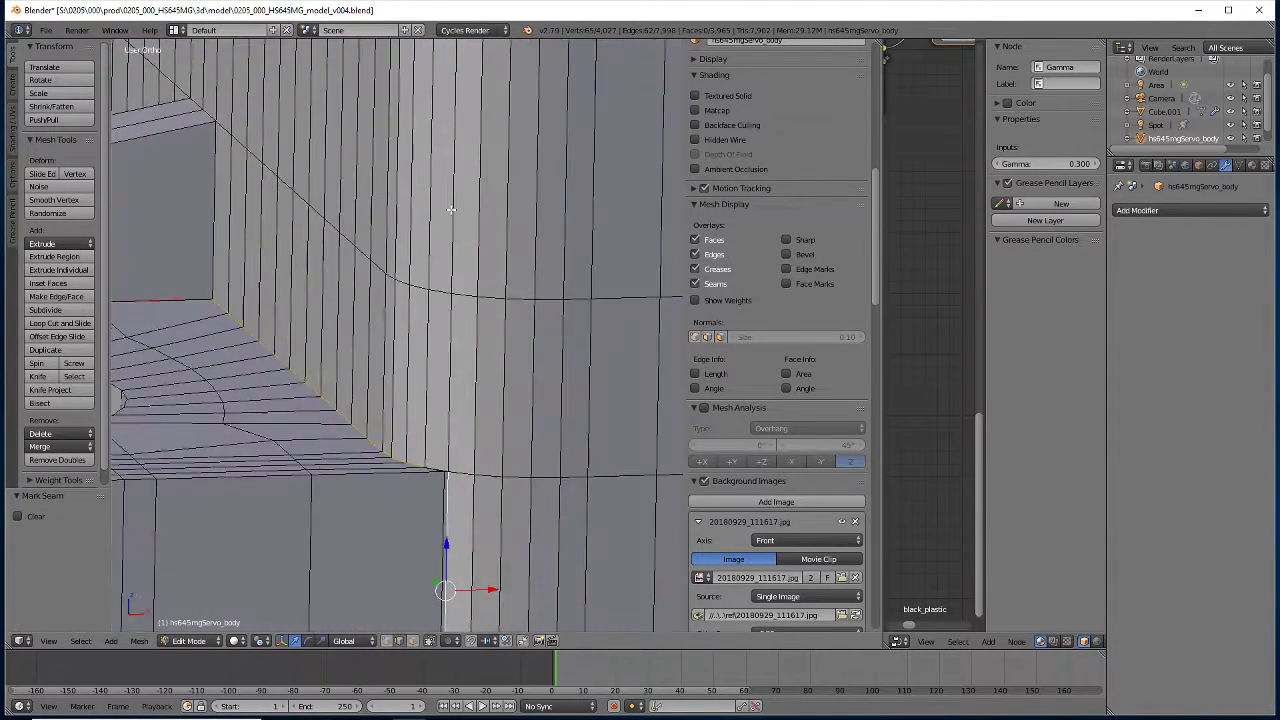
pyautogui.moveTo(437, 431)
pyautogui.mouseDown(button='middle')
pyautogui.moveTo(465, 528)
pyautogui.moveTo(421, 378)
pyautogui.mouseUp(button='middle')
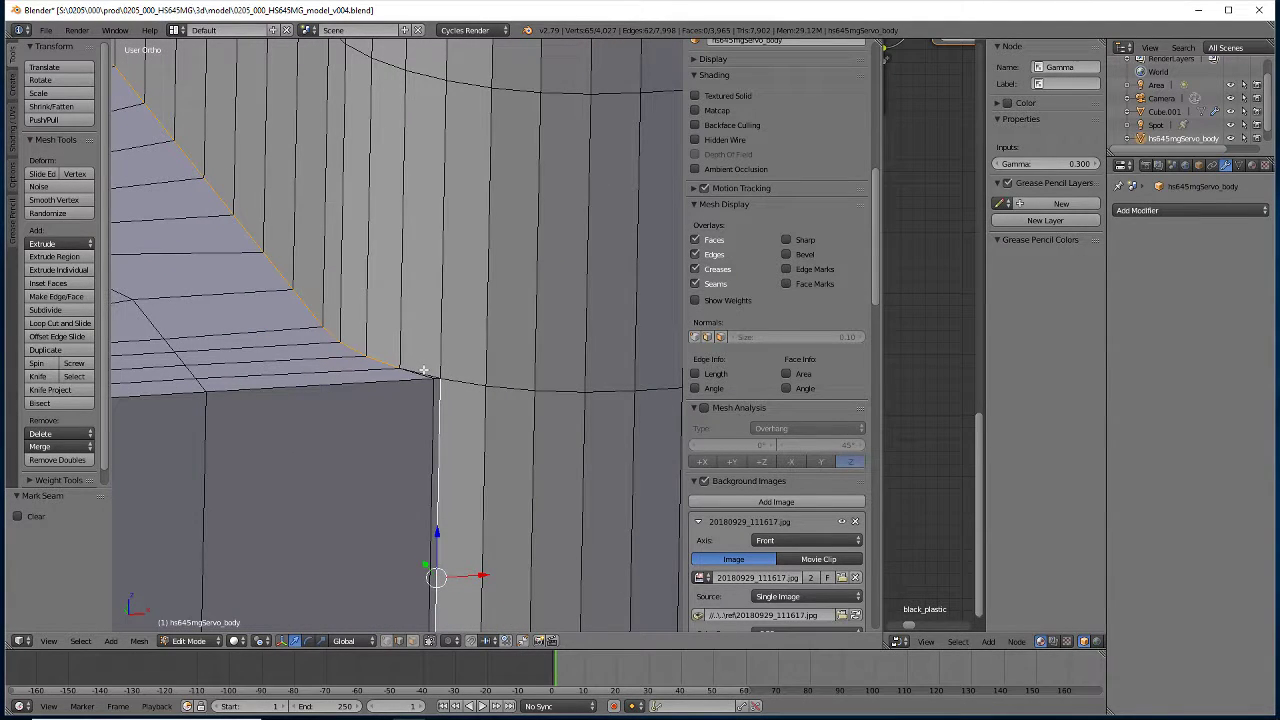
pyautogui.keyDown('shift'); pyautogui.rightClick(423, 370); pyautogui.keyUp('shift')
pyautogui.moveTo(342, 437)
pyautogui.mouseDown(button='middle')
pyautogui.moveTo(345, 382)
pyautogui.moveTo(387, 486)
pyautogui.moveTo(400, 433)
pyautogui.mouseUp(button='middle')
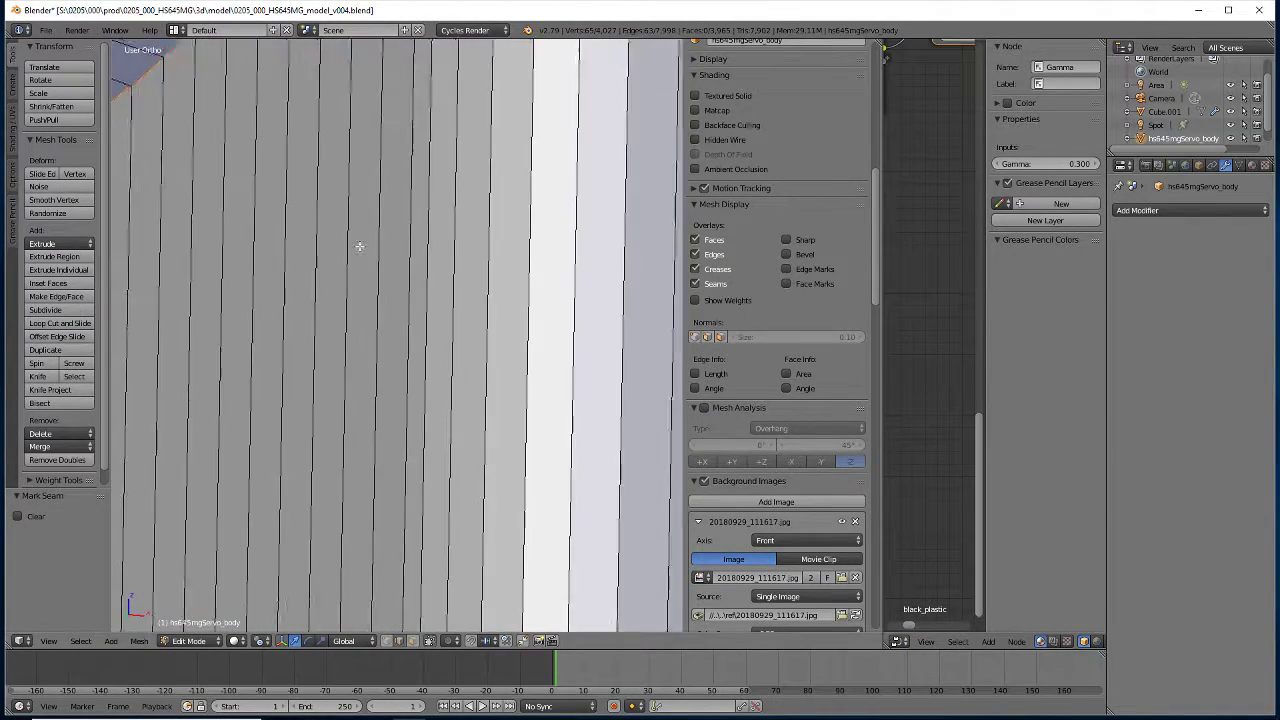
pyautogui.rightClick(465, 388)
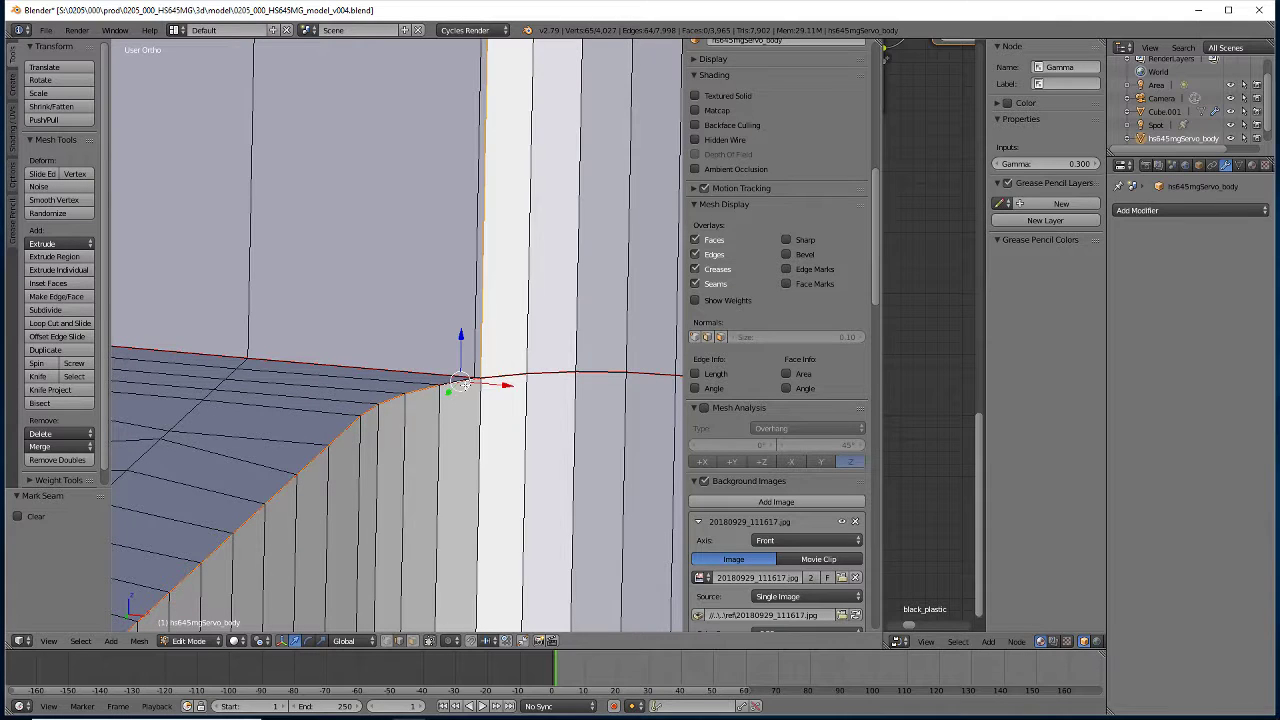
pyautogui.click(139, 641)
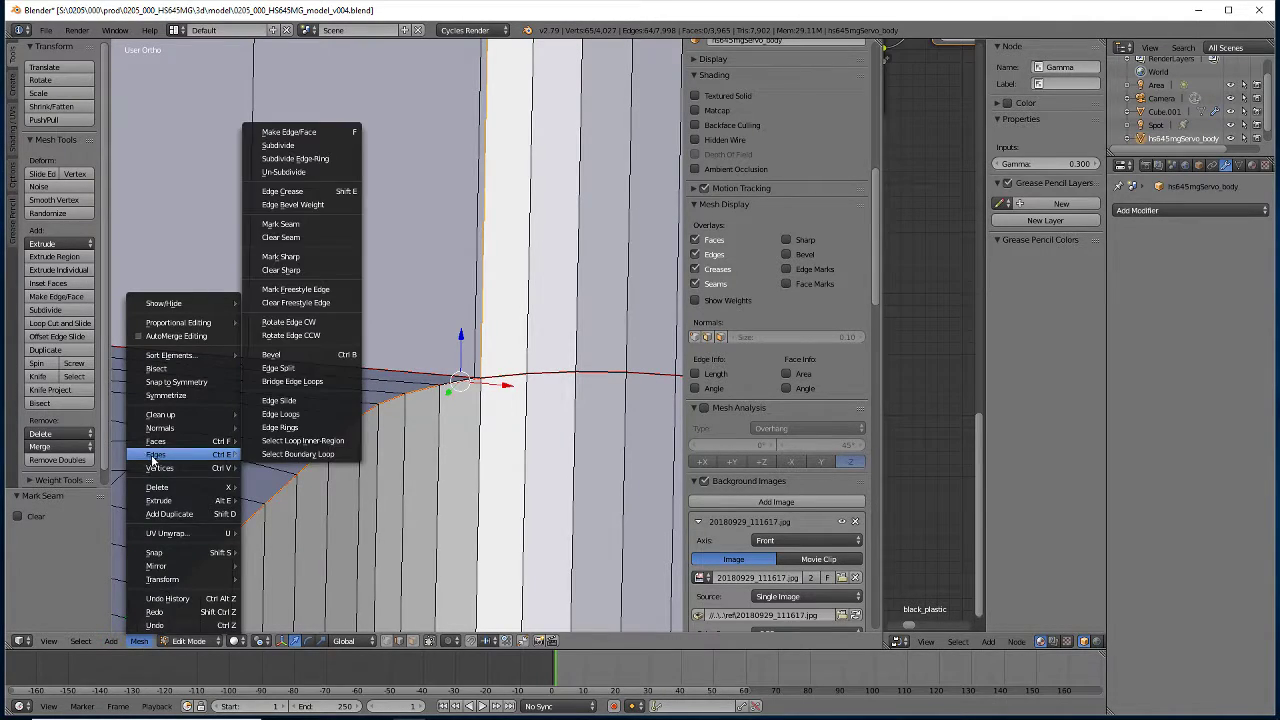
pyautogui.click(279, 231)
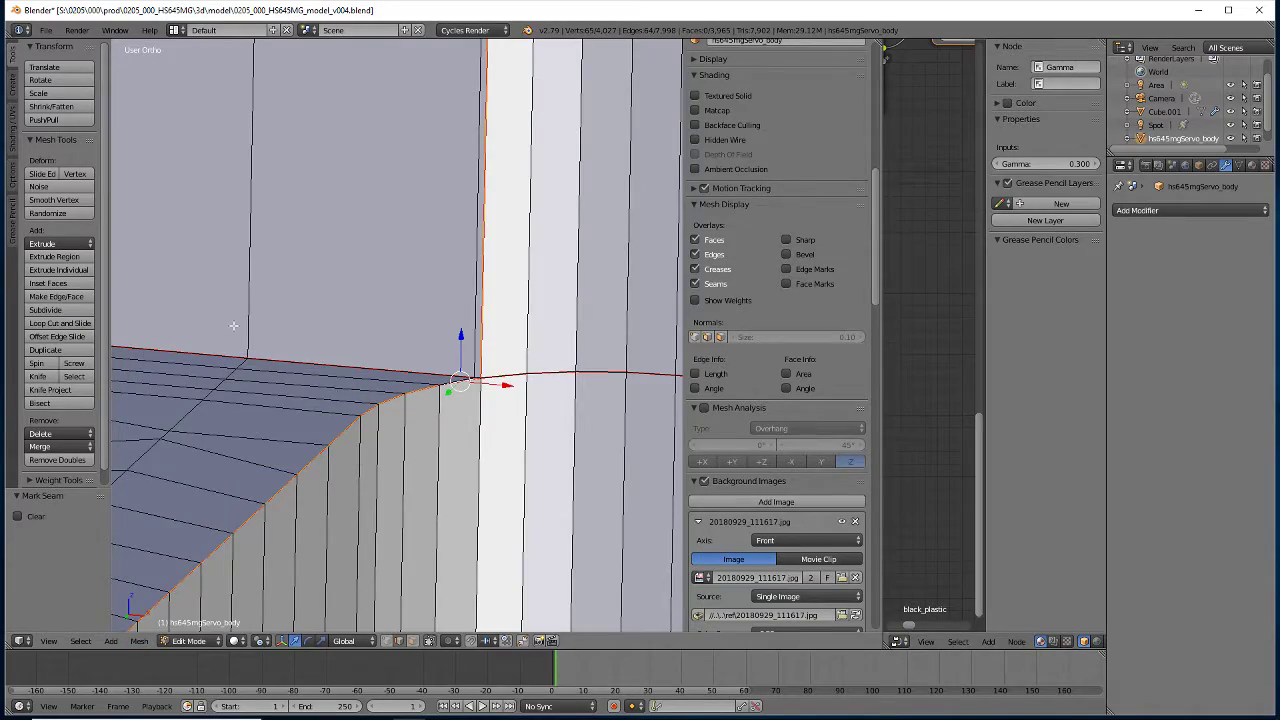
pyautogui.scroll(-1, 233, 325)
pyautogui.scroll(-2, 260, 370)
pyautogui.scroll(-2, 290, 420)
# Mark a UV seam along the six-edge run on the mounting tab's vertical corner edge
pyautogui.scroll(-2, 331, 480)
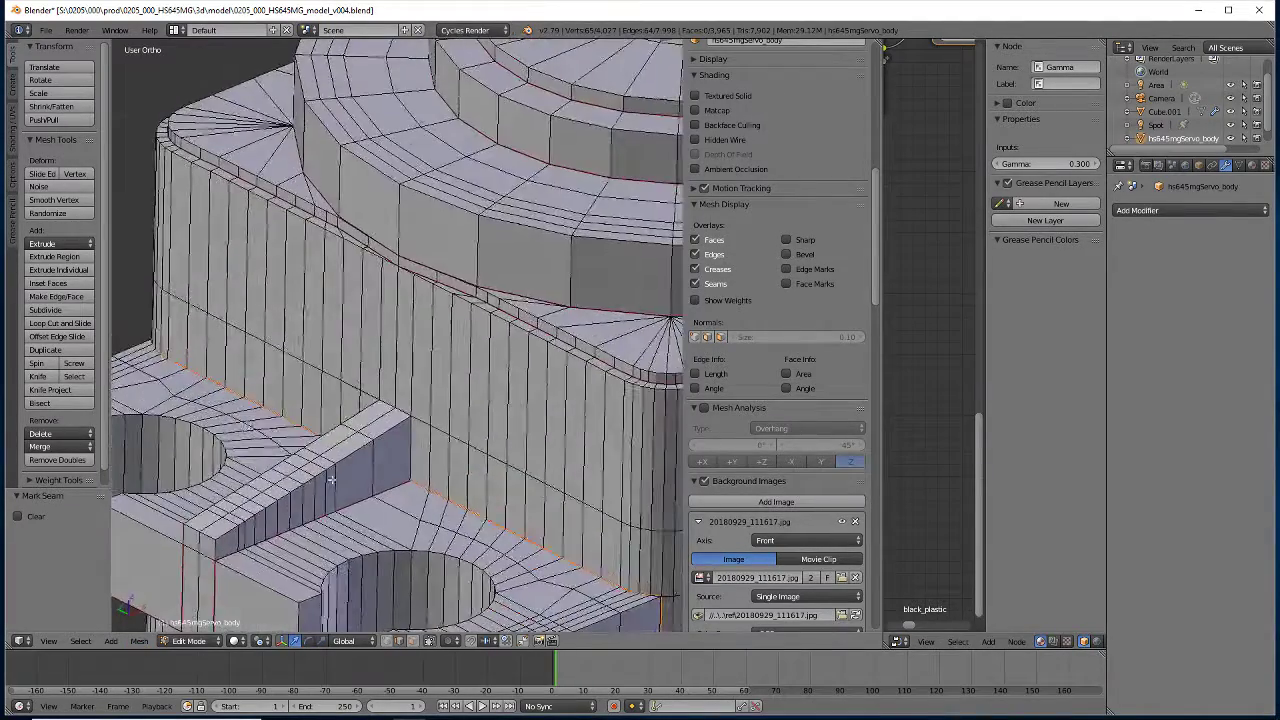
pyautogui.moveTo(331, 480)
pyautogui.mouseDown(button='middle')
pyautogui.moveTo(367, 503)
pyautogui.moveTo(229, 477)
pyautogui.moveTo(232, 494)
pyautogui.moveTo(246, 485)
pyautogui.moveTo(255, 345)
pyautogui.moveTo(260, 440)
pyautogui.mouseUp(button='middle')
pyautogui.scroll(3, 282, 455)
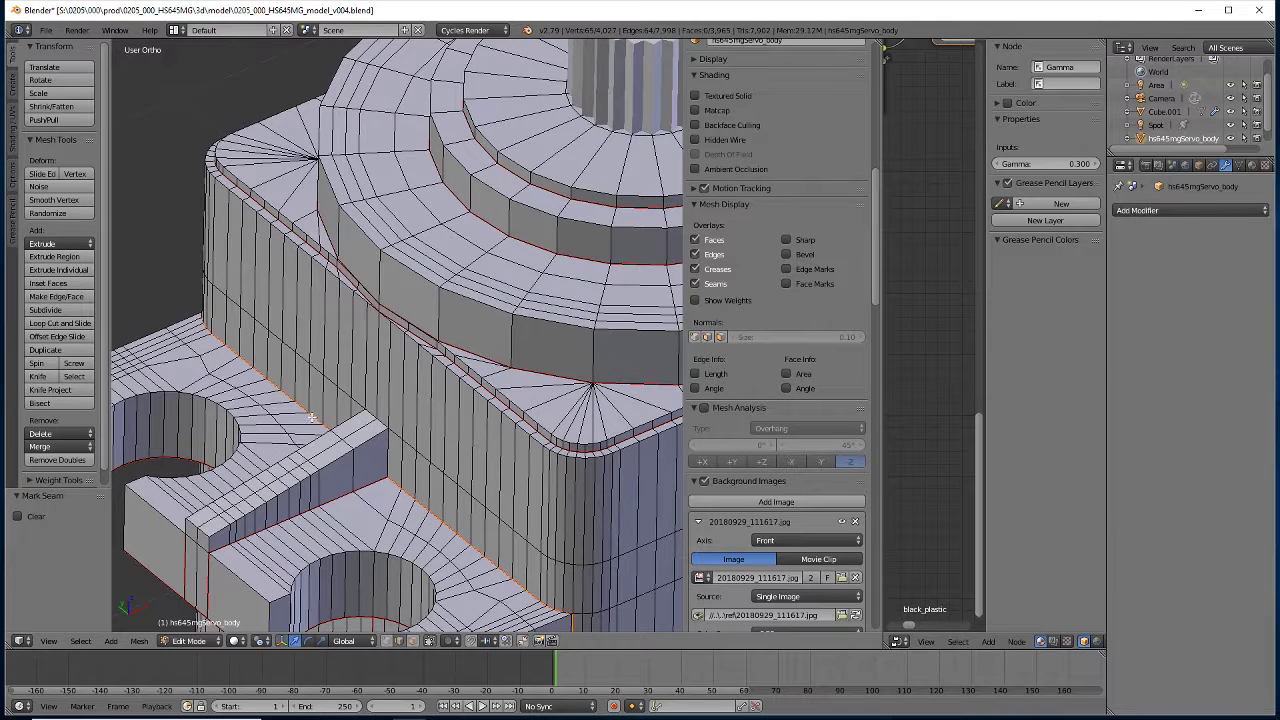
pyautogui.rightClick(209, 543)
pyautogui.keyDown('shift'); pyautogui.rightClick(209, 543); pyautogui.keyUp('shift')
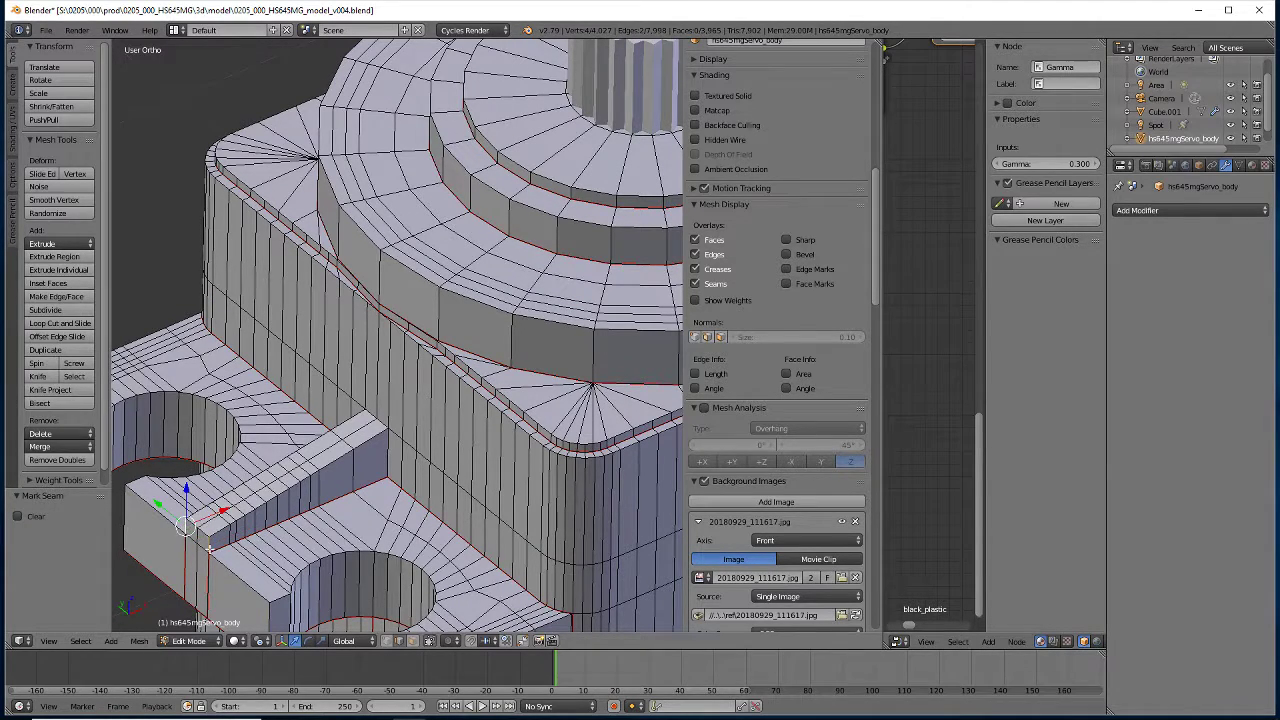
pyautogui.keyDown('shift'); pyautogui.rightClick(380, 456); pyautogui.keyUp('shift')
pyautogui.scroll(3, 380, 456)
pyautogui.moveTo(380, 456); pyautogui.dragTo(546, 347, button='middle')
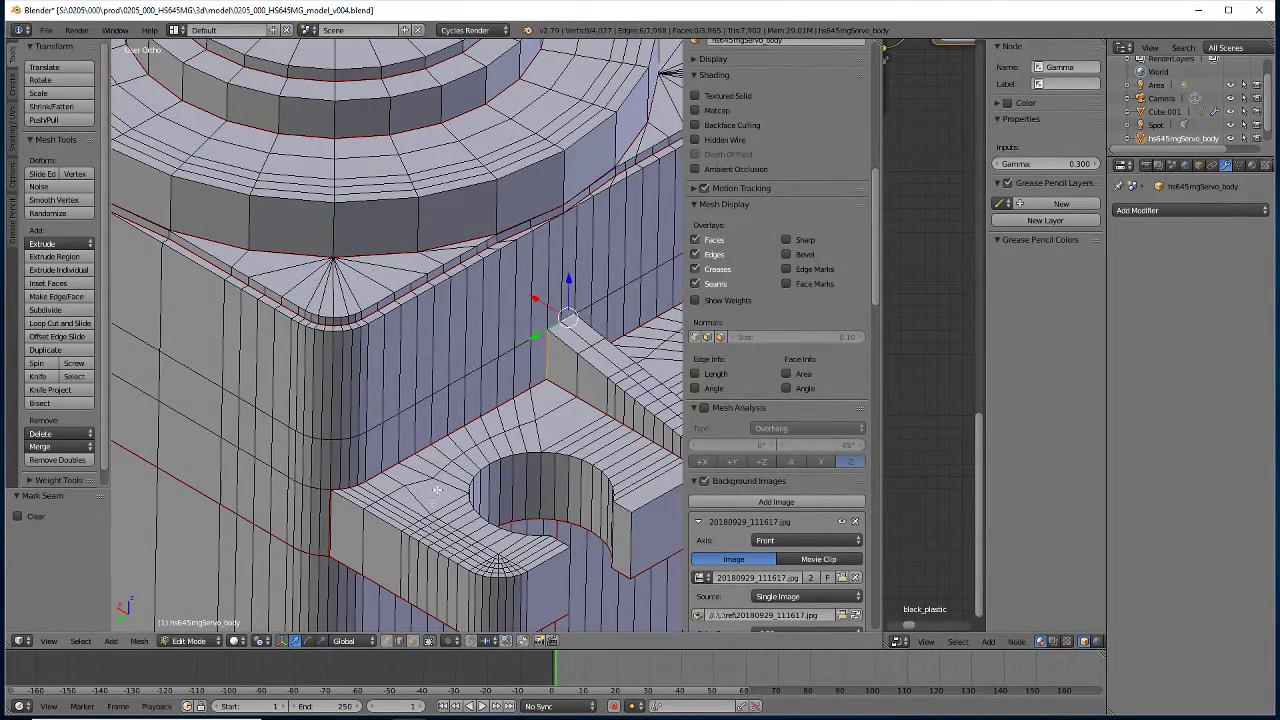
pyautogui.moveTo(438, 490); pyautogui.dragTo(250, 474, button='middle')
pyautogui.click(139, 641)
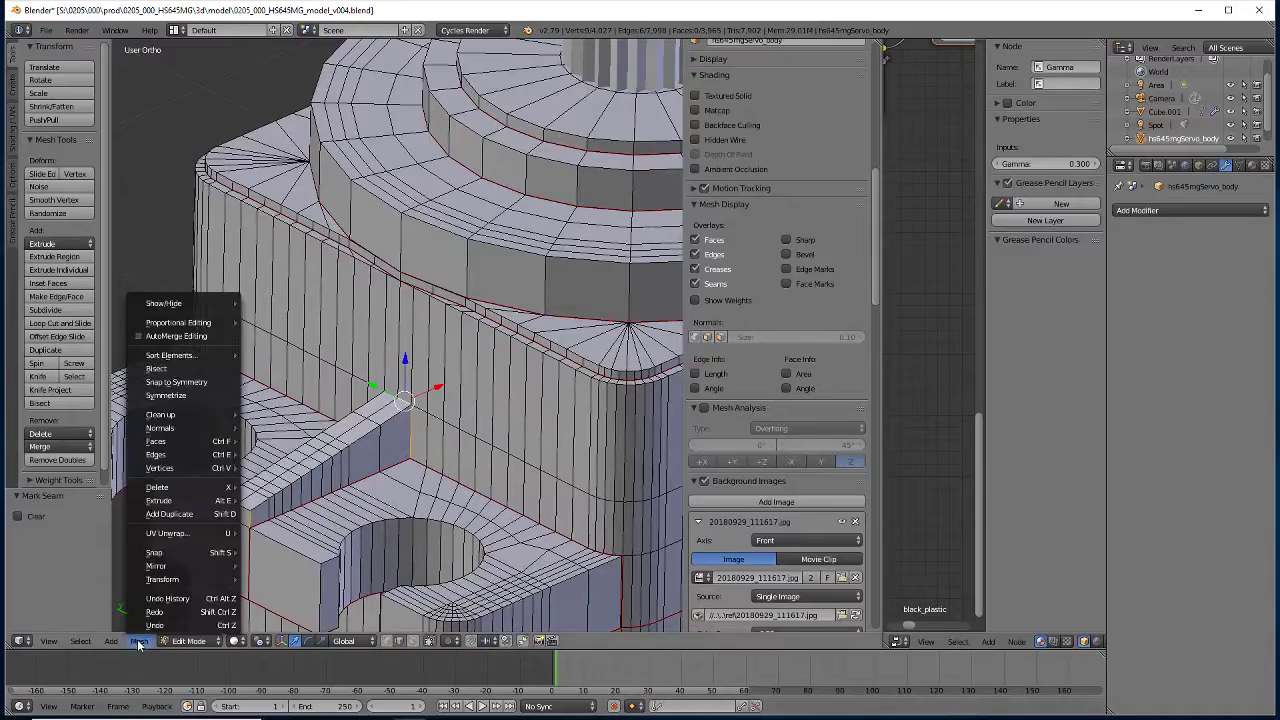
pyautogui.moveTo(157, 455)
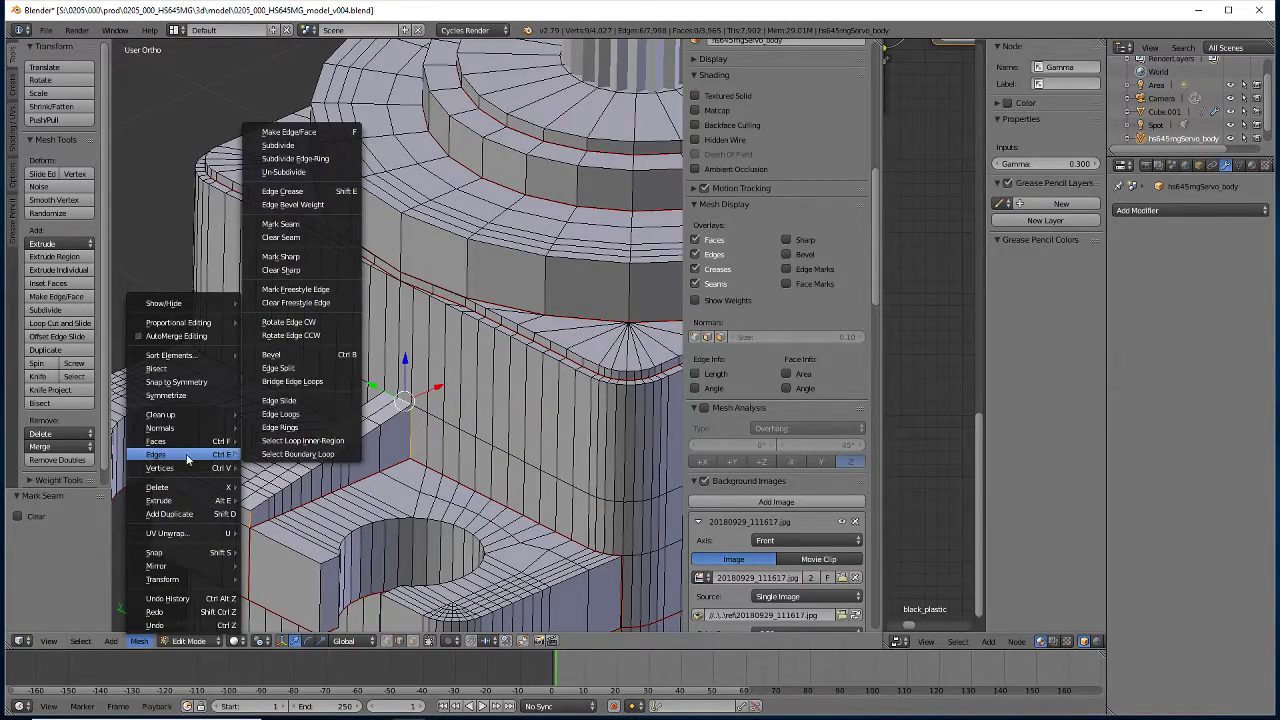
pyautogui.click(281, 225)
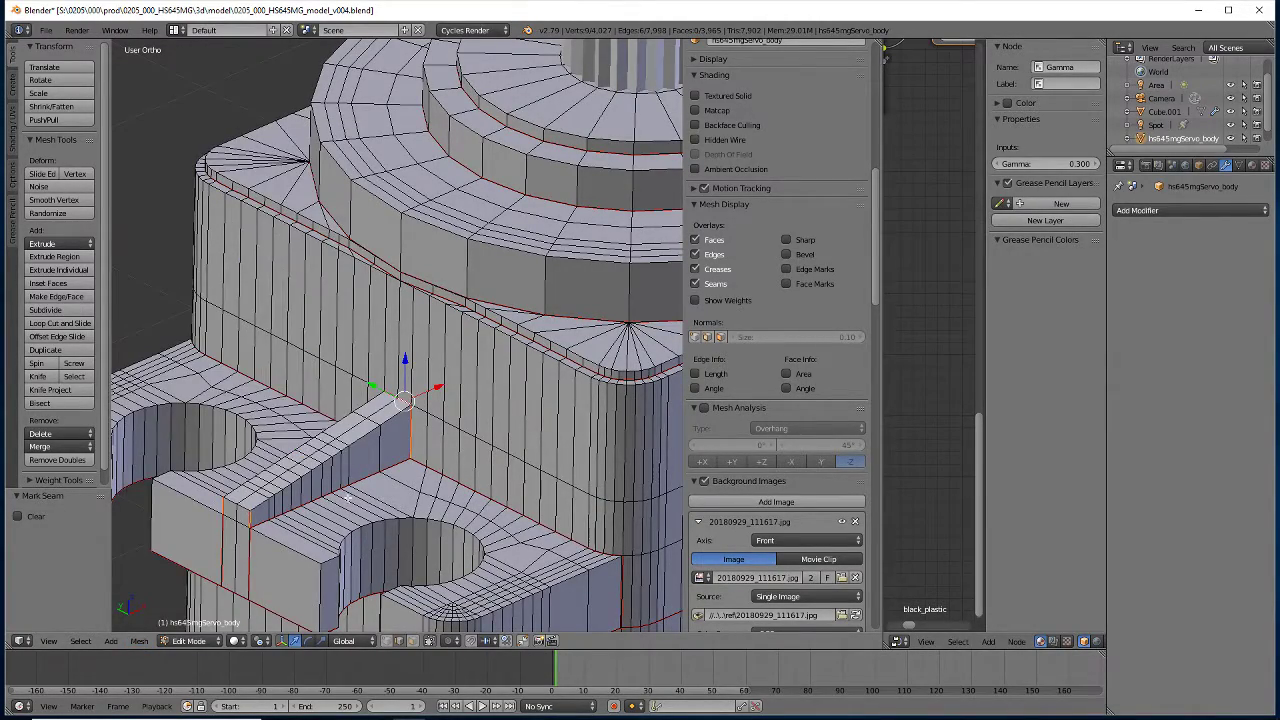
pyautogui.scroll(-2, 347, 495)
pyautogui.scroll(-1, 350, 493)
# Mark the currently selected mounting-tab edges as UV seams
pyautogui.scroll(-2, 372, 486)
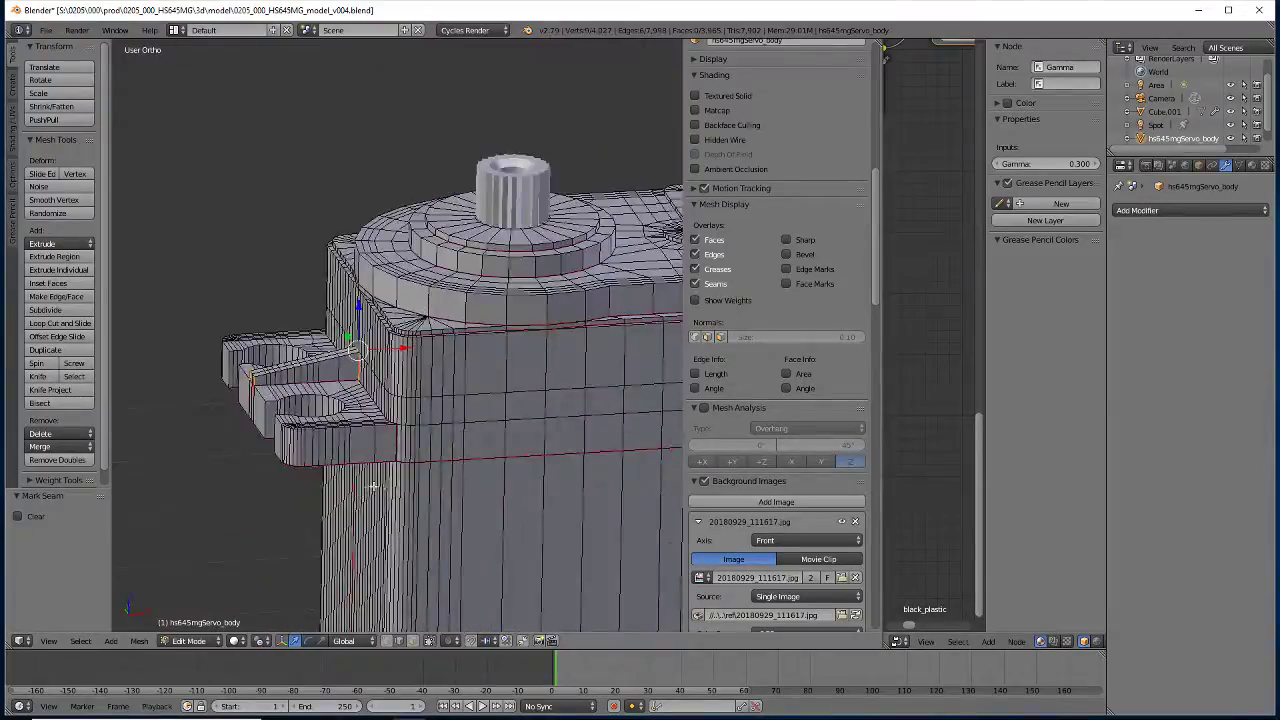
pyautogui.moveTo(372, 486); pyautogui.dragTo(477, 516, button='middle')
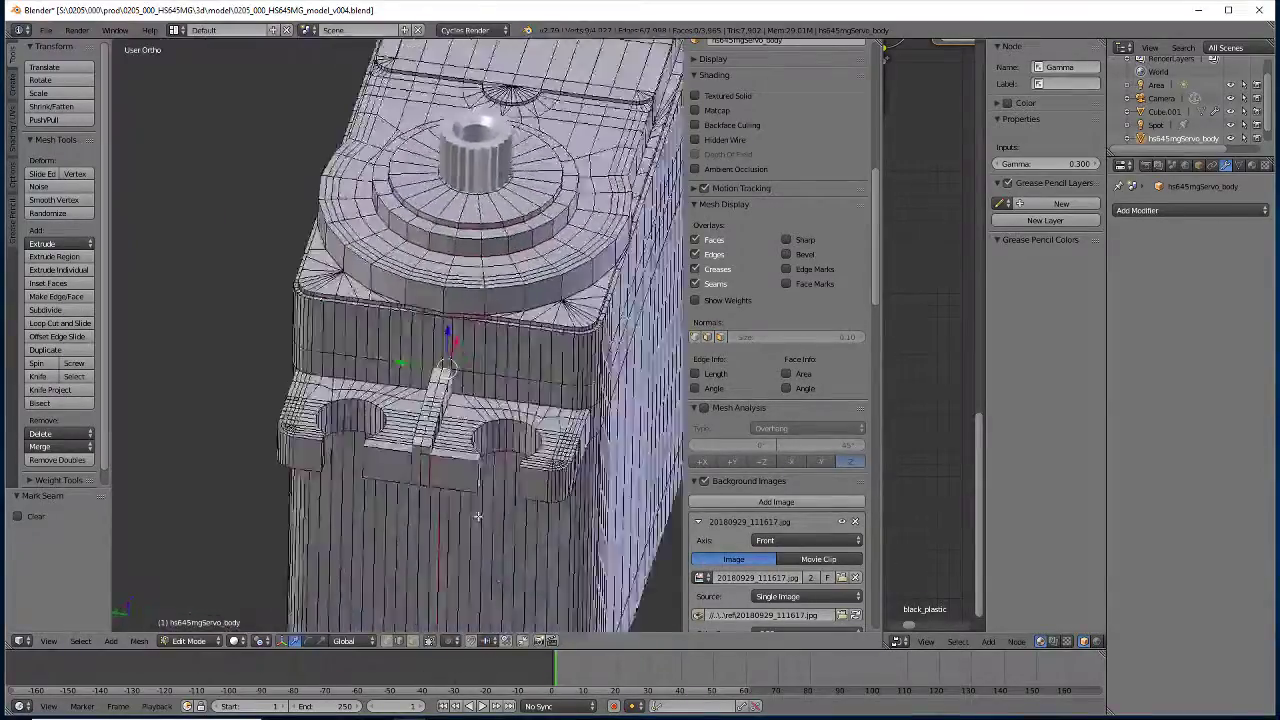
pyautogui.scroll(1, 477, 516)
pyautogui.scroll(2, 477, 516)
pyautogui.scroll(2, 477, 516)
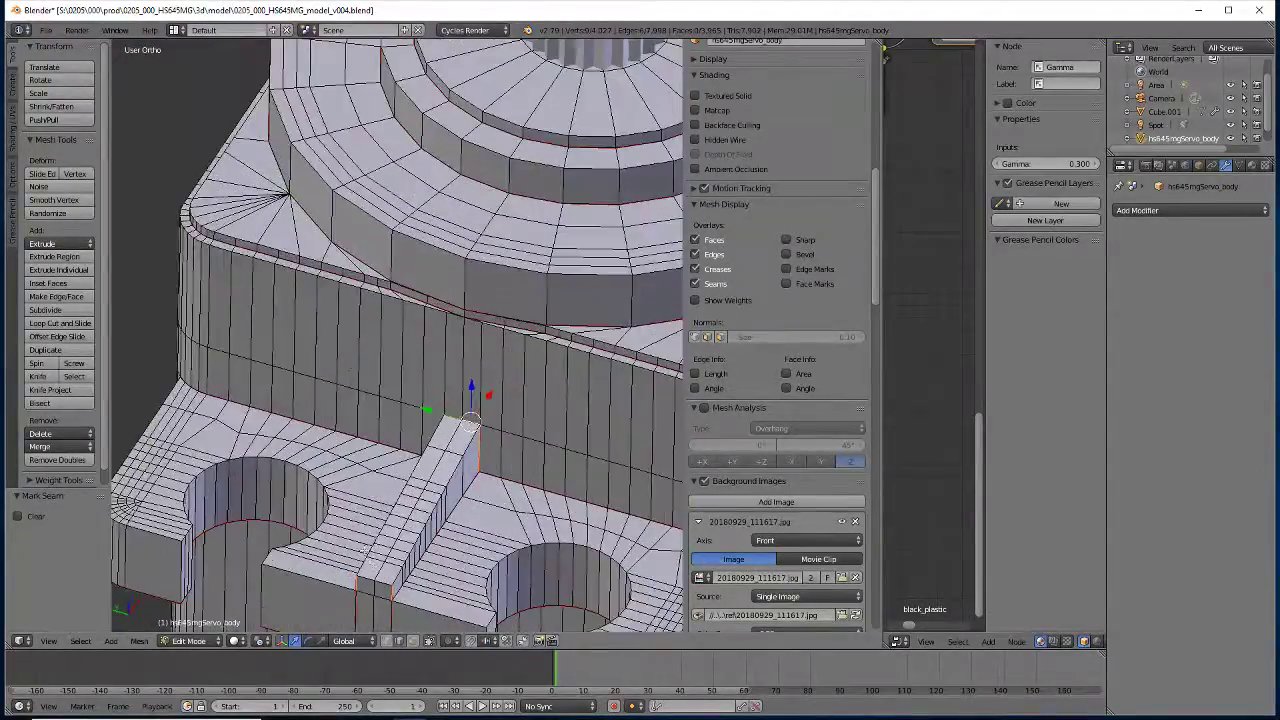
pyautogui.moveTo(350, 579); pyautogui.dragTo(283, 605, button='middle')
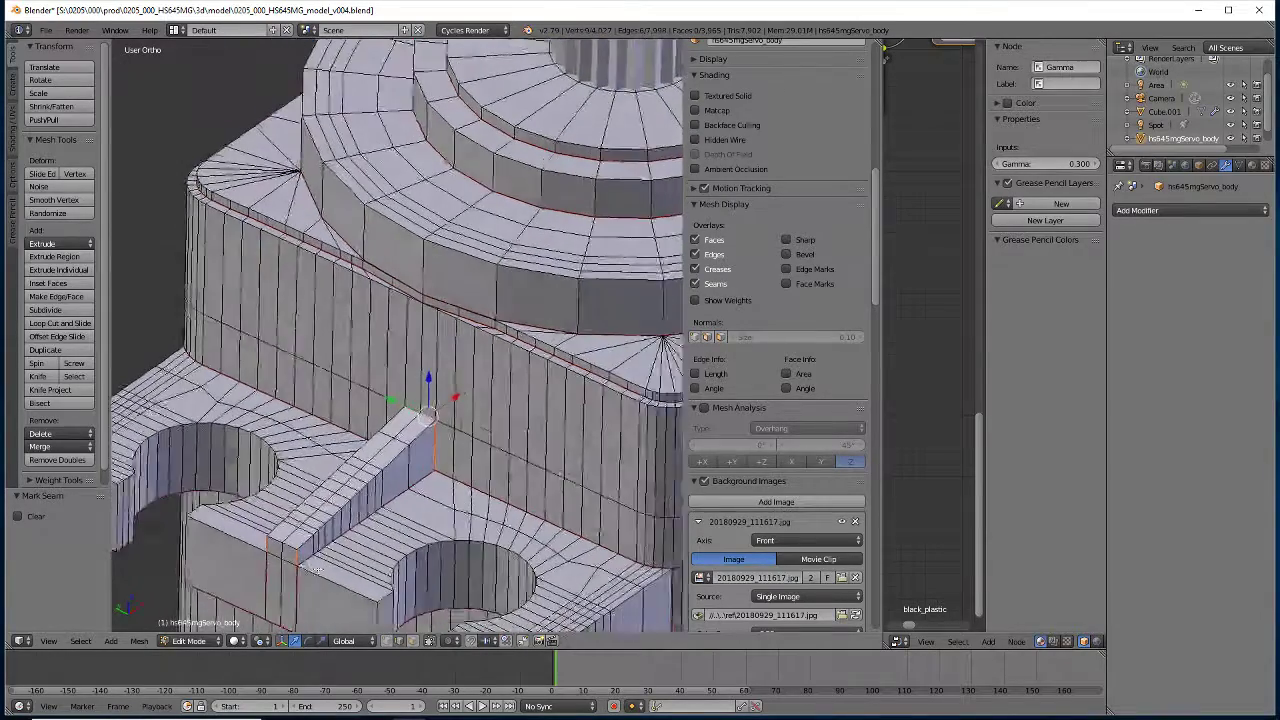
pyautogui.scroll(-5, 312, 432)
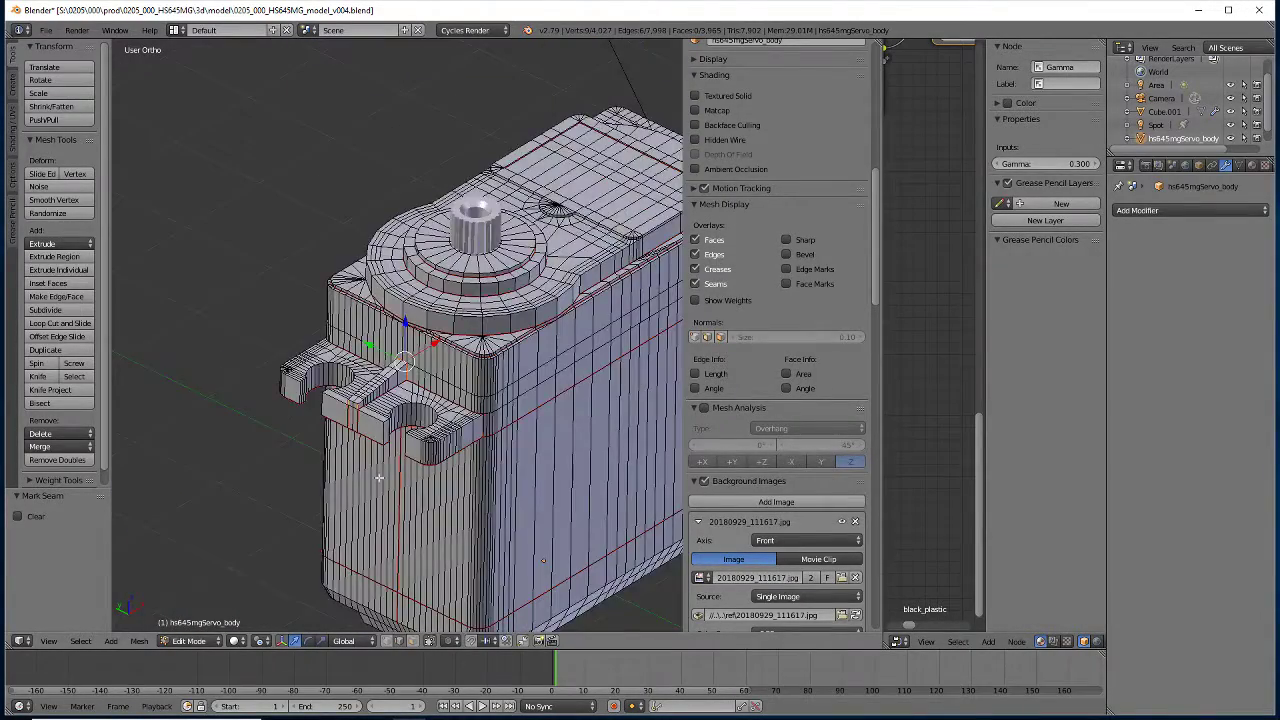
pyautogui.moveTo(312, 432)
pyautogui.mouseDown(button='middle')
pyautogui.moveTo(218, 477)
pyautogui.moveTo(309, 424)
pyautogui.moveTo(317, 466)
pyautogui.mouseUp(button='middle')
pyautogui.scroll(5, 309, 424)
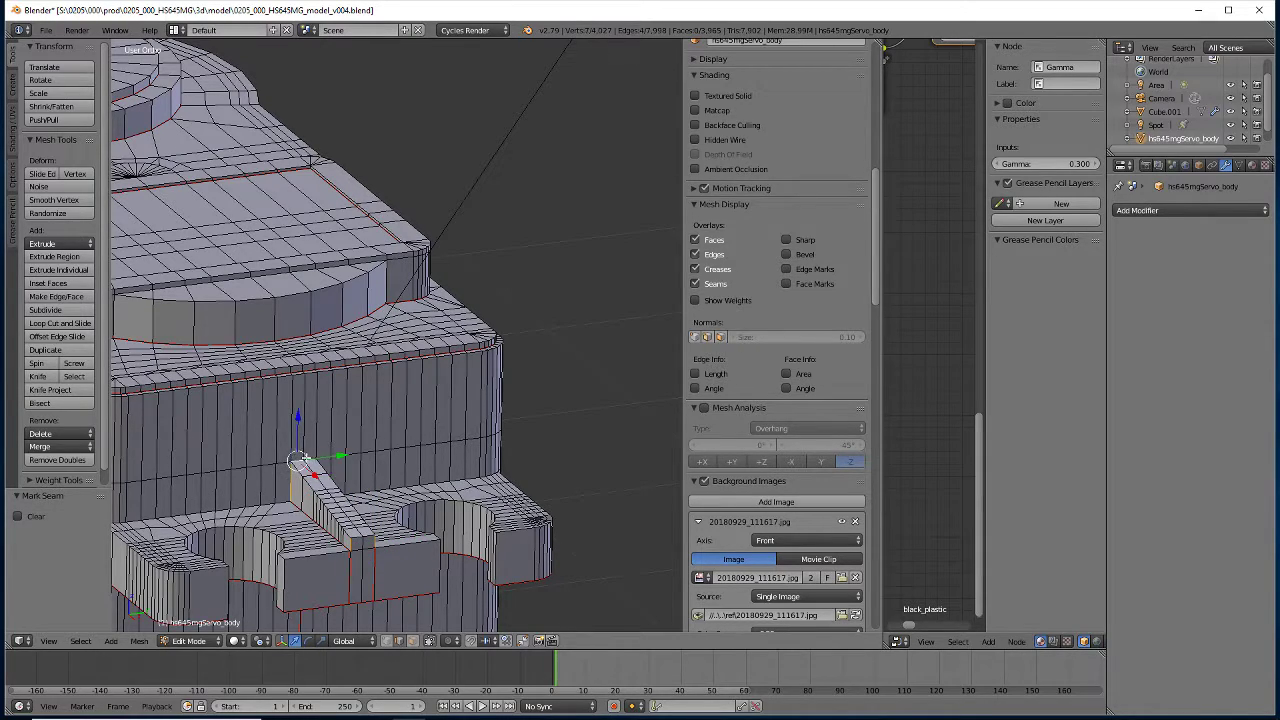
pyautogui.moveTo(310, 458); pyautogui.dragTo(253, 385, button='middle')
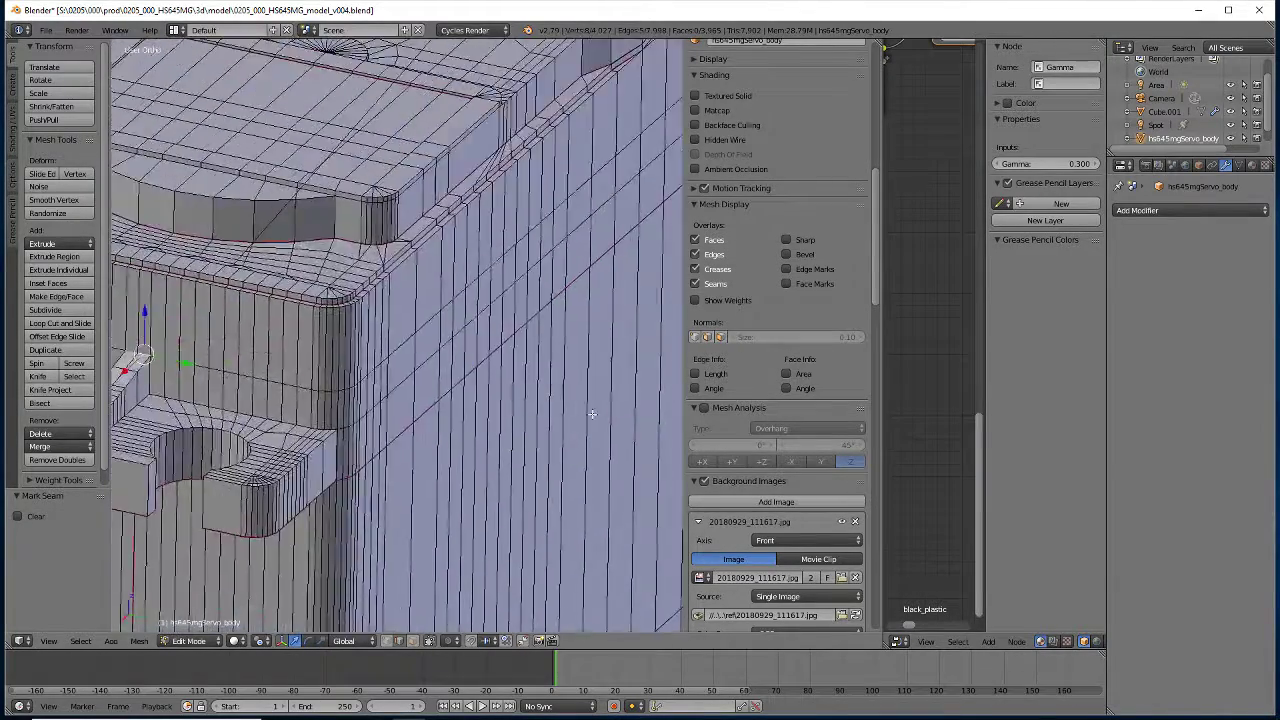
pyautogui.scroll(3, 233, 409)
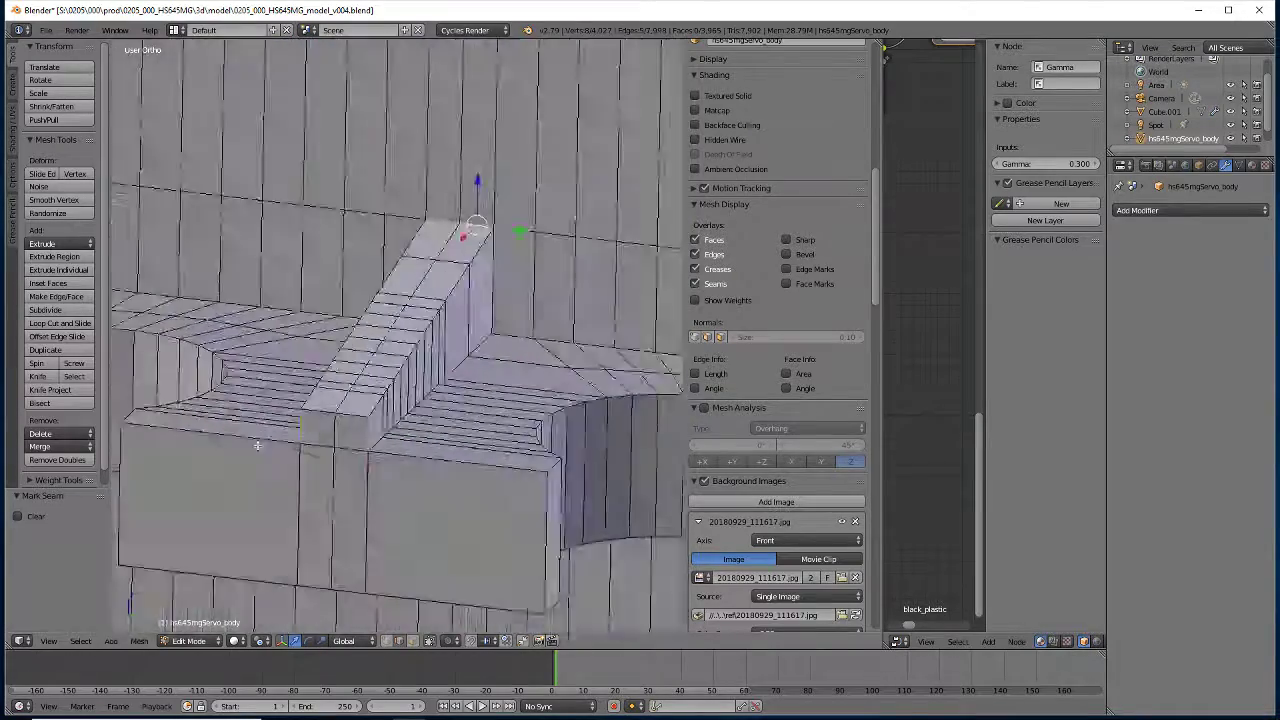
pyautogui.moveTo(233, 409)
pyautogui.mouseDown(button='middle')
pyautogui.moveTo(573, 325)
pyautogui.moveTo(395, 450)
pyautogui.mouseUp(button='middle')
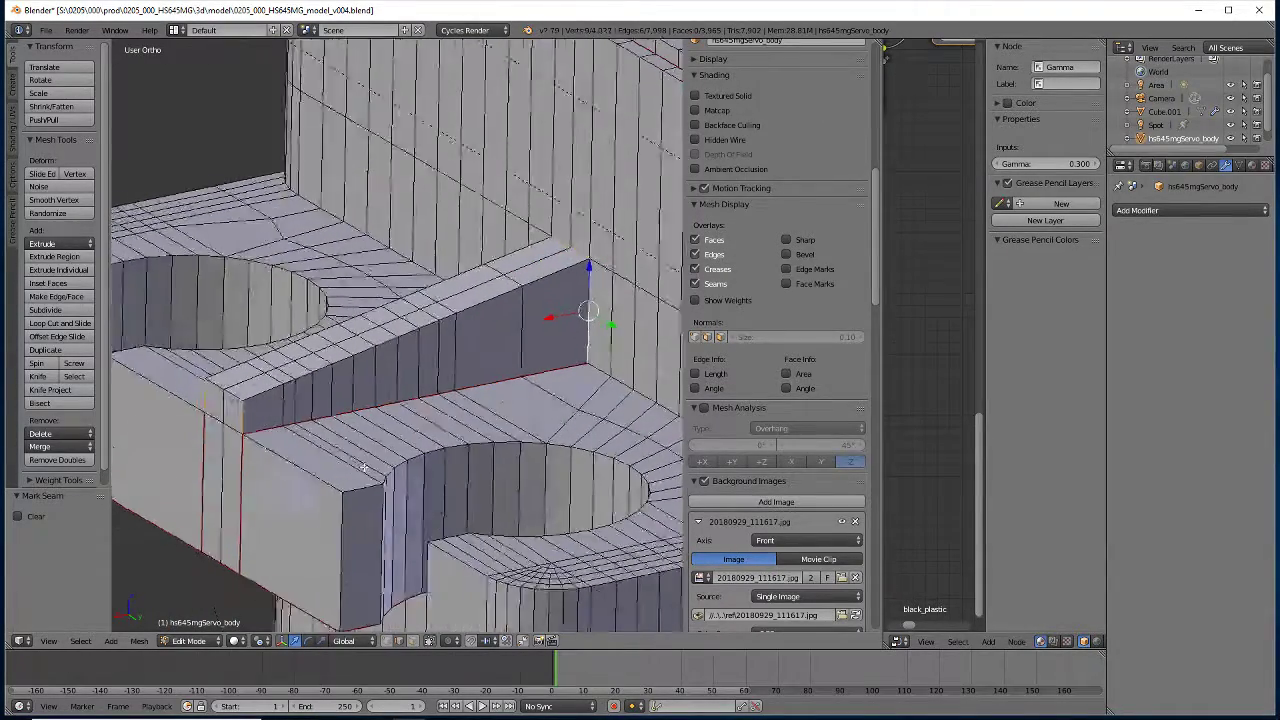
pyautogui.click(139, 641)
pyautogui.moveTo(170, 454)
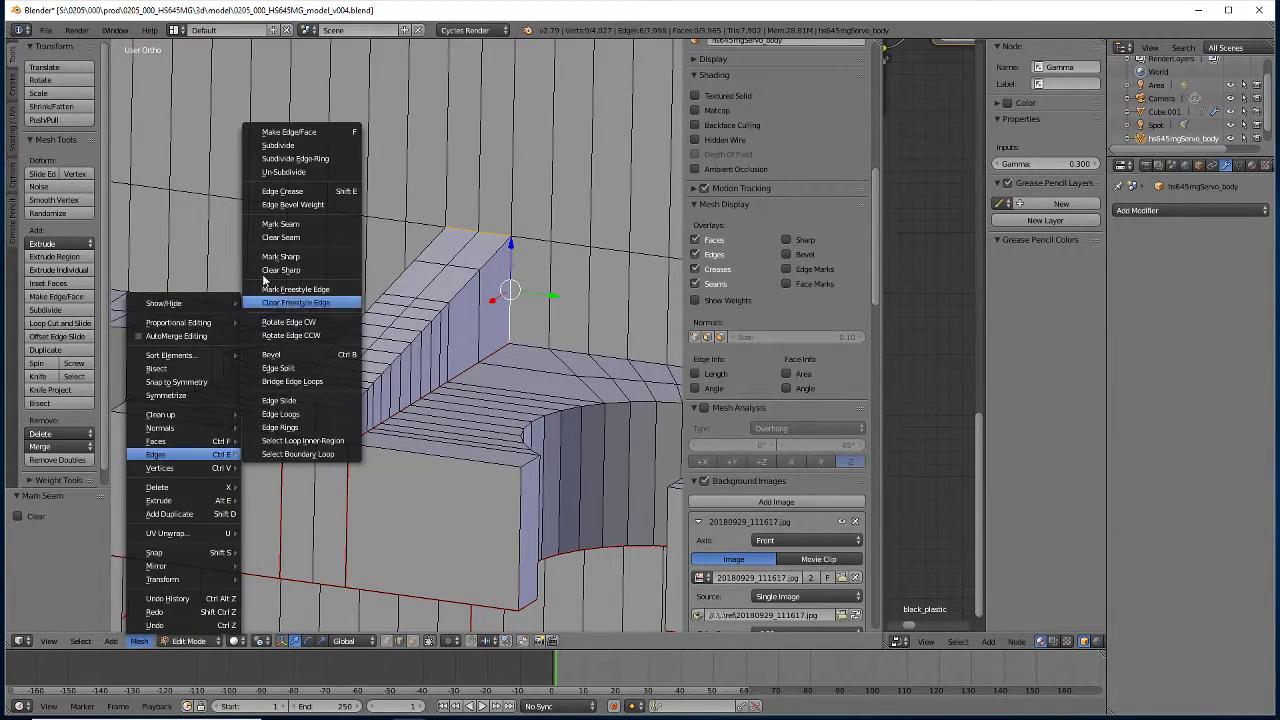
pyautogui.click(281, 224)
# Select two edge loops on the mounting tab
pyautogui.moveTo(344, 488)
pyautogui.mouseDown(button='middle')
pyautogui.moveTo(254, 492)
pyautogui.moveTo(188, 520)
pyautogui.mouseUp(button='middle')
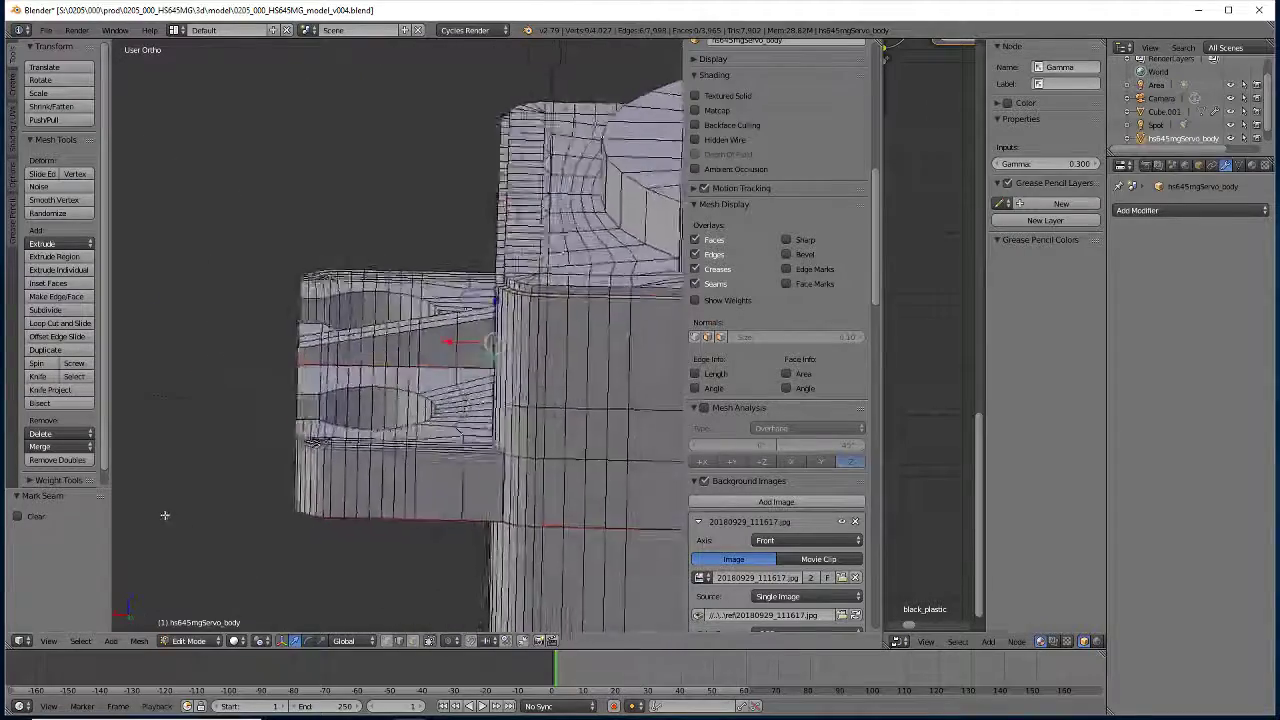
pyautogui.moveTo(188, 520); pyautogui.dragTo(452, 462, button='middle')
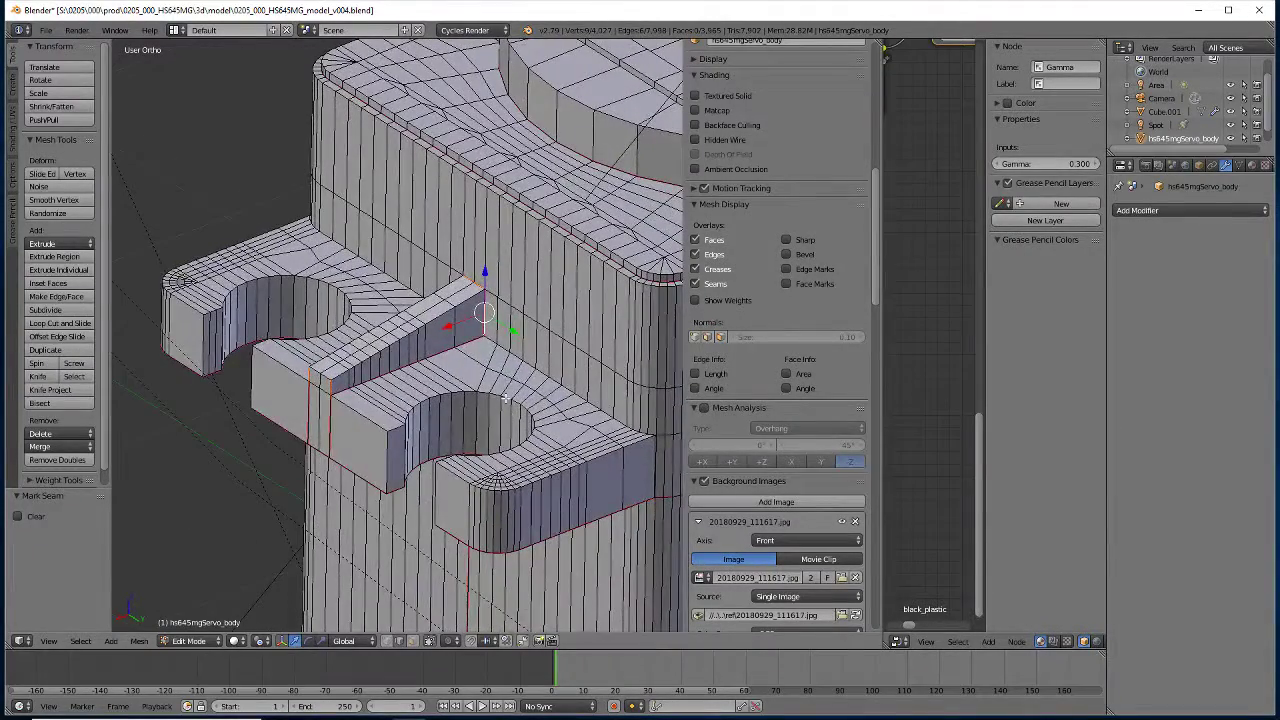
pyautogui.keyDown('alt'); pyautogui.rightClick(513, 357); pyautogui.keyUp('alt')
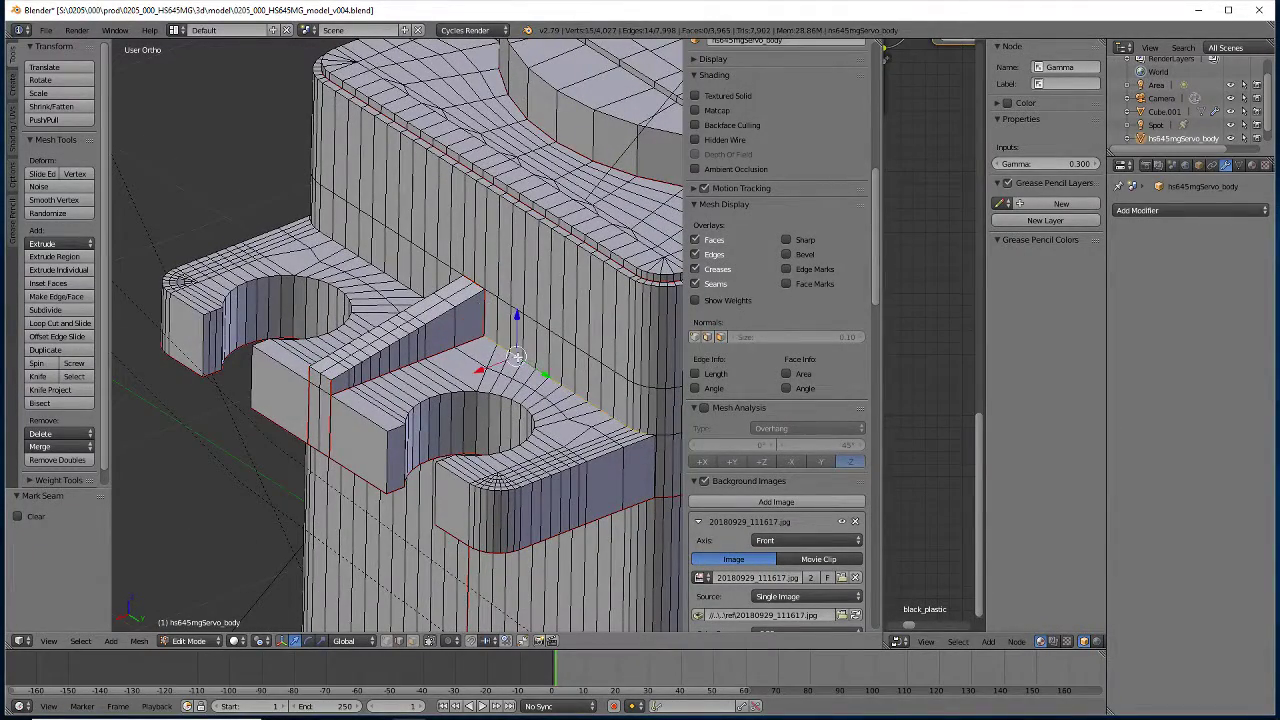
pyautogui.keyDown('alt'); pyautogui.keyDown('shift'); pyautogui.rightClick(386, 277); pyautogui.keyUp('shift'); pyautogui.keyUp('alt')
pyautogui.scroll(3, 614, 476)
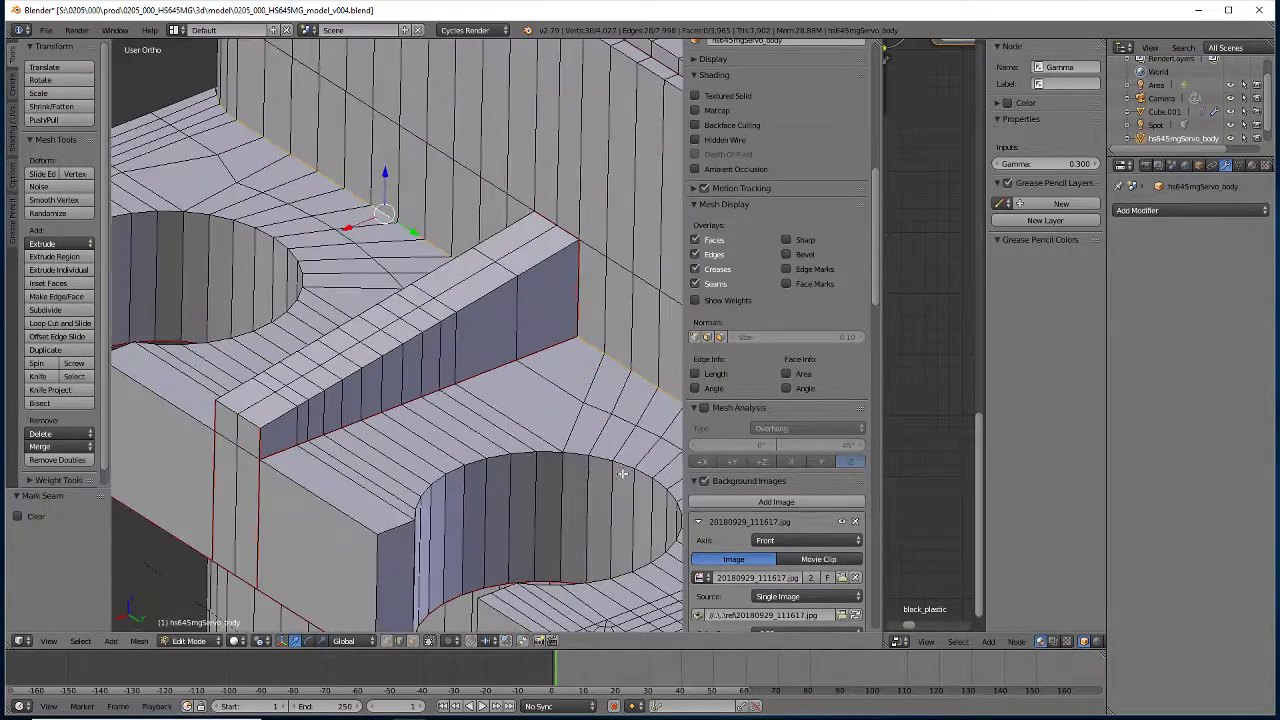
pyautogui.moveTo(612, 511)
pyautogui.mouseDown(button='middle')
pyautogui.moveTo(593, 517)
pyautogui.moveTo(363, 350)
pyautogui.mouseUp(button='middle')
pyautogui.scroll(2, 593, 517)
# Add the wall corner's upper and lower vertical edges and mark the selection as seams
pyautogui.keyDown('shift'); pyautogui.rightClick(483, 414); pyautogui.keyUp('shift')
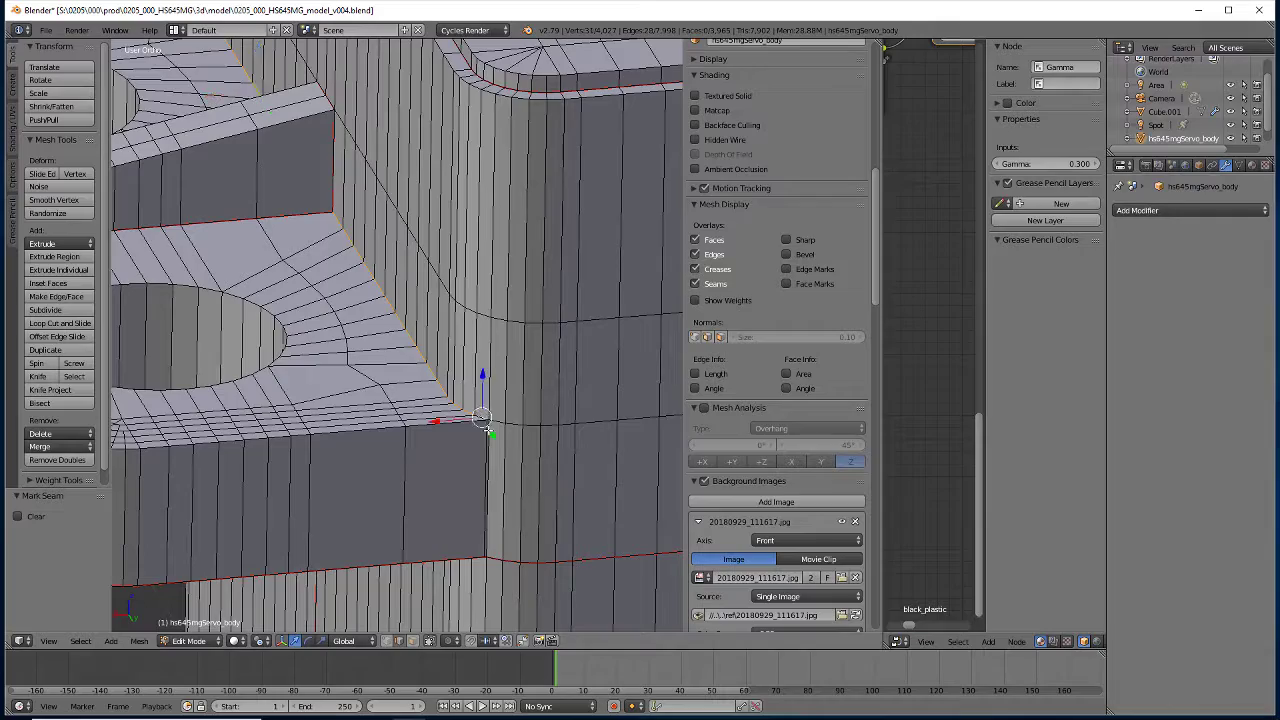
pyautogui.moveTo(495, 450)
pyautogui.mouseDown(button='middle')
pyautogui.moveTo(560, 440)
pyautogui.moveTo(379, 476)
pyautogui.mouseUp(button='middle')
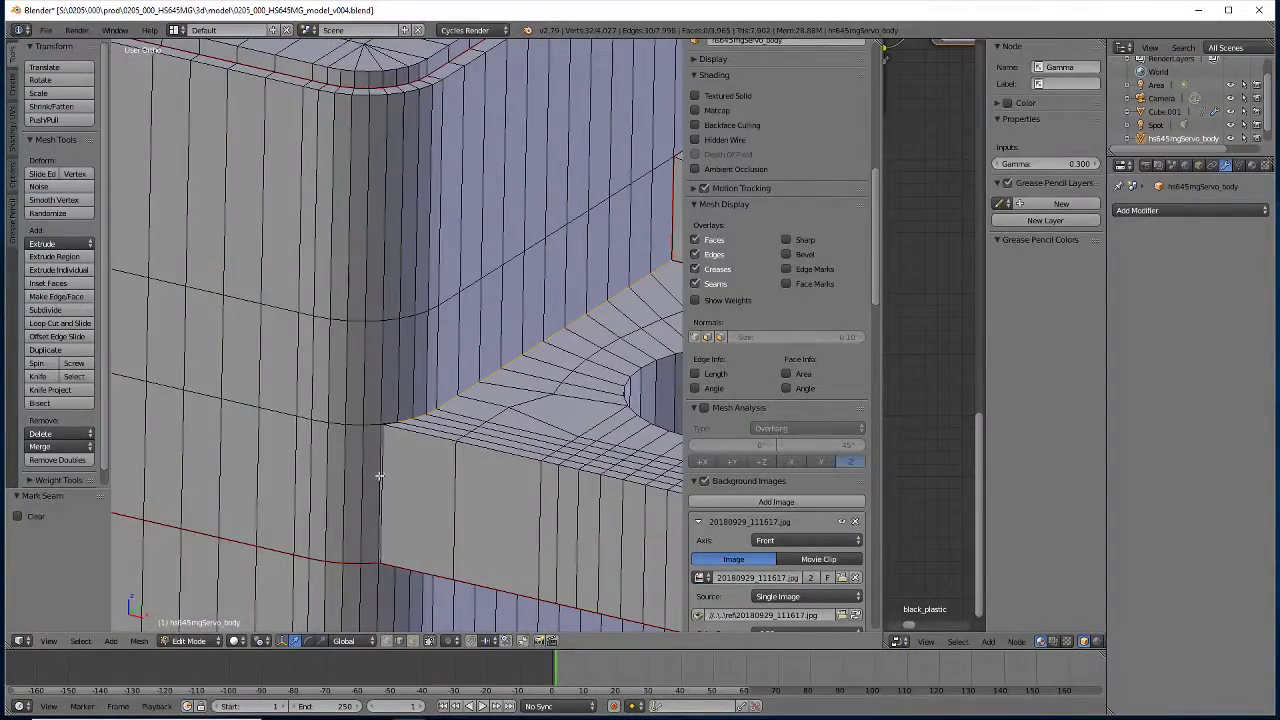
pyautogui.keyDown('shift'); pyautogui.rightClick(377, 474); pyautogui.keyUp('shift')
pyautogui.scroll(4, 372, 426)
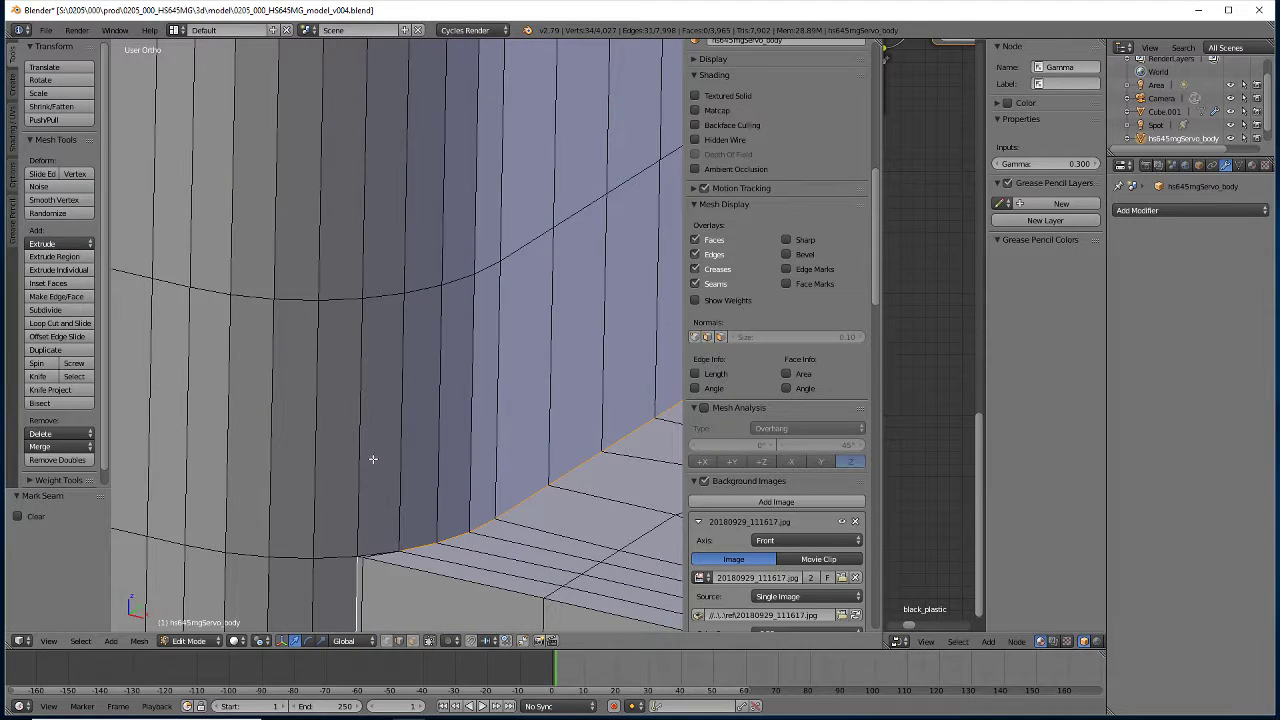
pyautogui.keyDown('shift'); pyautogui.rightClick(368, 549); pyautogui.keyUp('shift')
pyautogui.click(139, 641)
pyautogui.moveTo(185, 455)
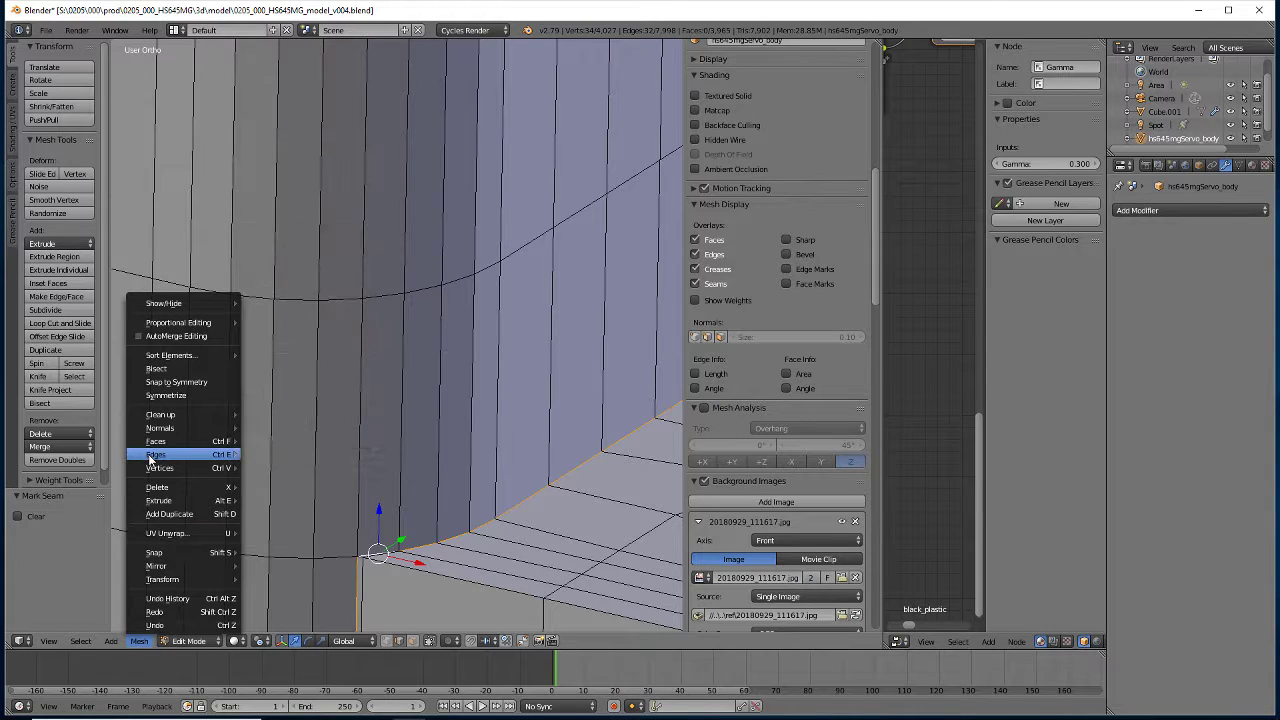
pyautogui.click(279, 225)
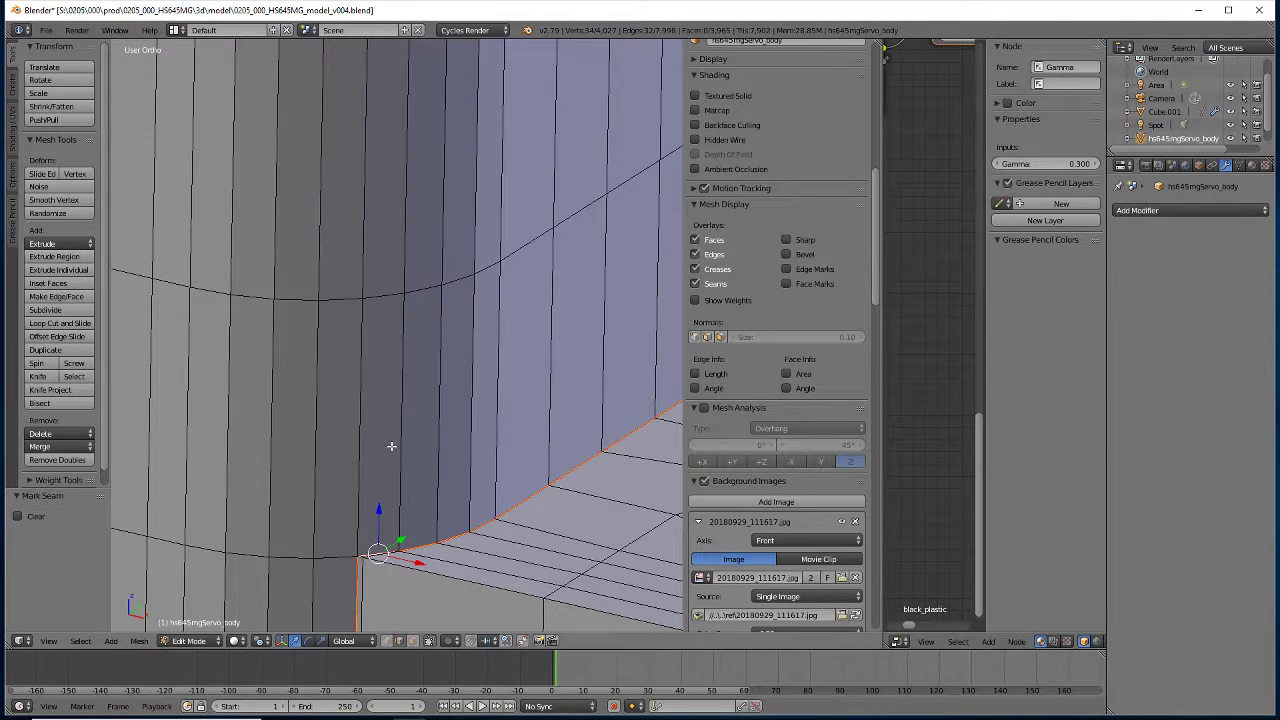
# Select the vertical edge column running up the body wall above the tab's centre rib
pyautogui.scroll(-5, 315, 310)
pyautogui.moveTo(323, 357)
pyautogui.mouseDown(button='middle')
pyautogui.moveTo(351, 409)
pyautogui.moveTo(242, 412)
pyautogui.moveTo(267, 410)
pyautogui.mouseUp(button='middle')
pyautogui.scroll(-3, 296, 409)
pyautogui.scroll(5, 371, 412)
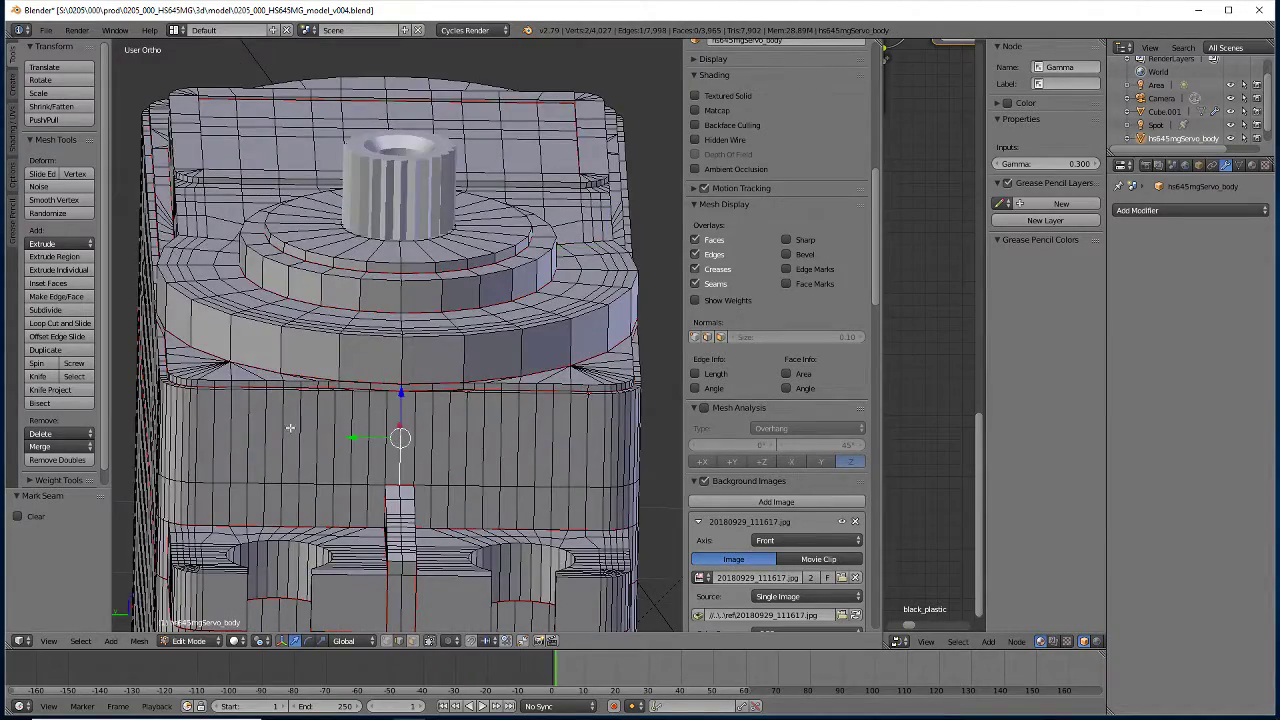
pyautogui.moveTo(400, 443)
pyautogui.mouseDown(button='middle')
pyautogui.moveTo(491, 420)
pyautogui.moveTo(575, 440)
pyautogui.moveTo(426, 270)
pyautogui.mouseUp(button='middle')
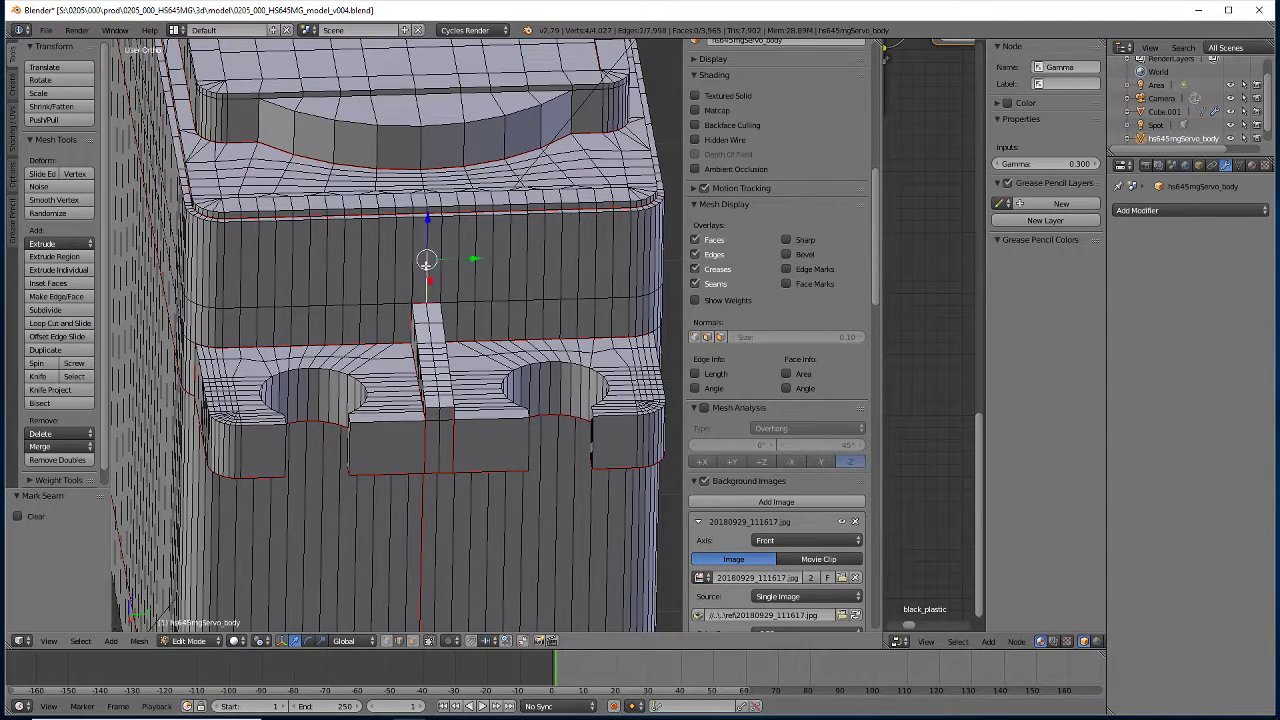
pyautogui.moveTo(427, 240); pyautogui.dragTo(430, 262, button='middle')
pyautogui.scroll(2, 430, 262)
pyautogui.scroll(2, 432, 275)
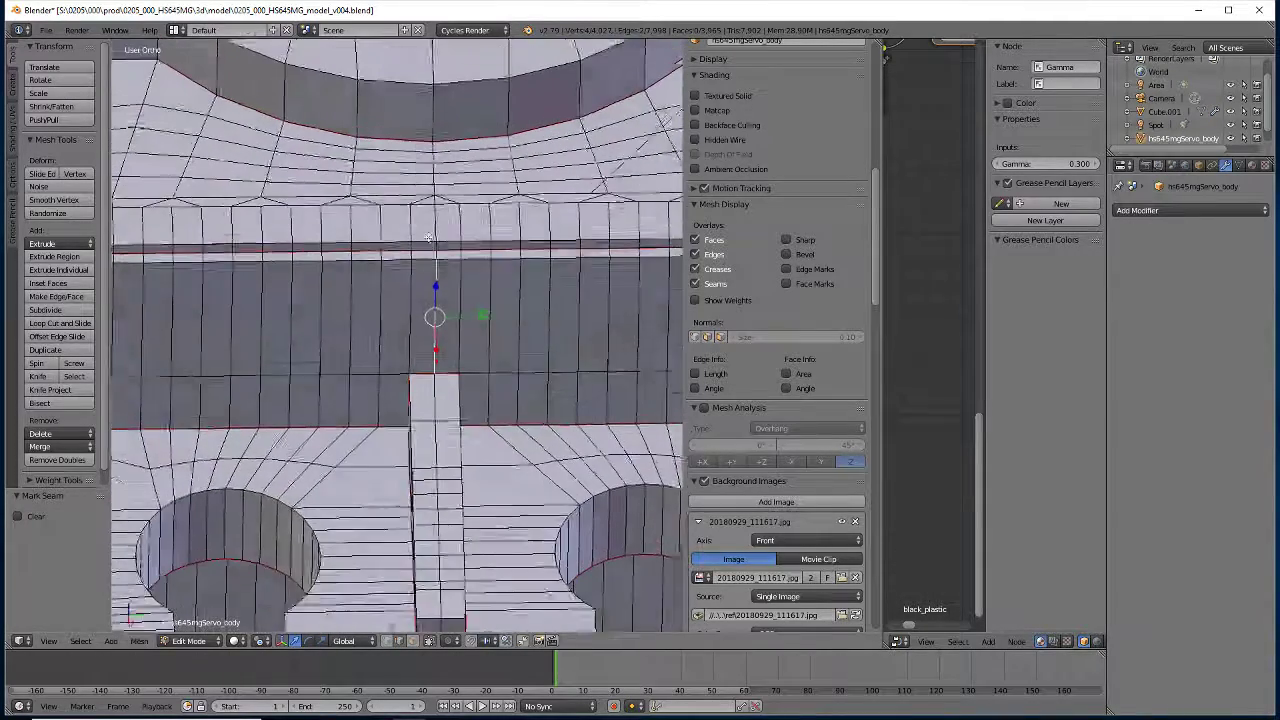
pyautogui.scroll(2, 433, 287)
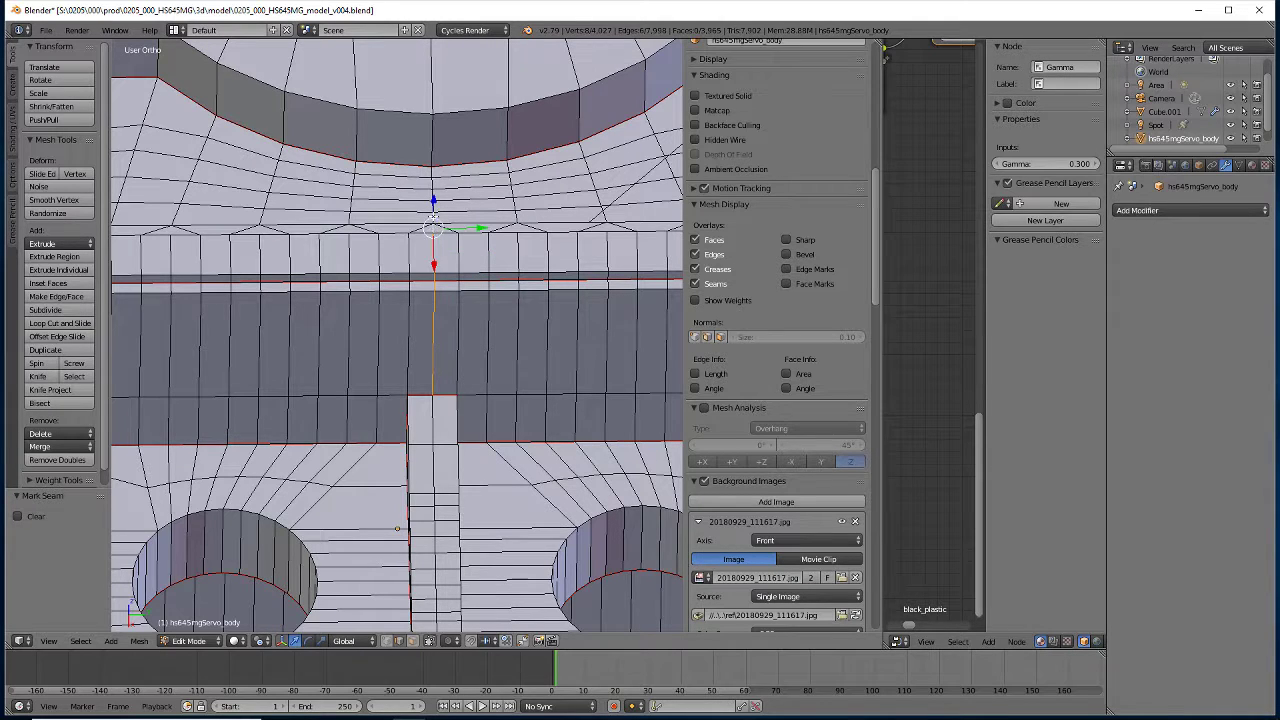
pyautogui.keyDown('shift'); pyautogui.rightClick(432, 200); pyautogui.keyUp('shift')
pyautogui.keyDown('shift'); pyautogui.rightClick(431, 172); pyautogui.keyUp('shift')
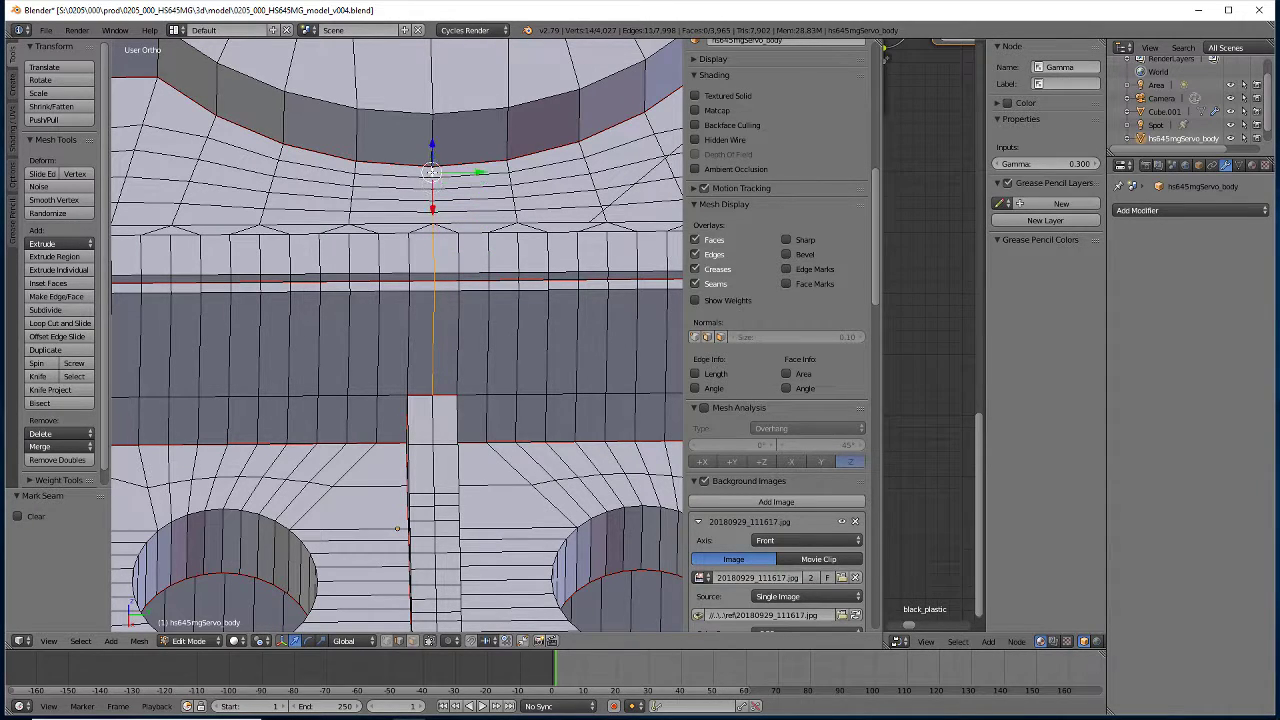
pyautogui.moveTo(522, 378)
pyautogui.mouseDown(button='middle')
pyautogui.moveTo(219, 374)
pyautogui.moveTo(435, 298)
pyautogui.moveTo(565, 463)
pyautogui.moveTo(438, 361)
pyautogui.moveTo(446, 390)
pyautogui.mouseUp(button='middle')
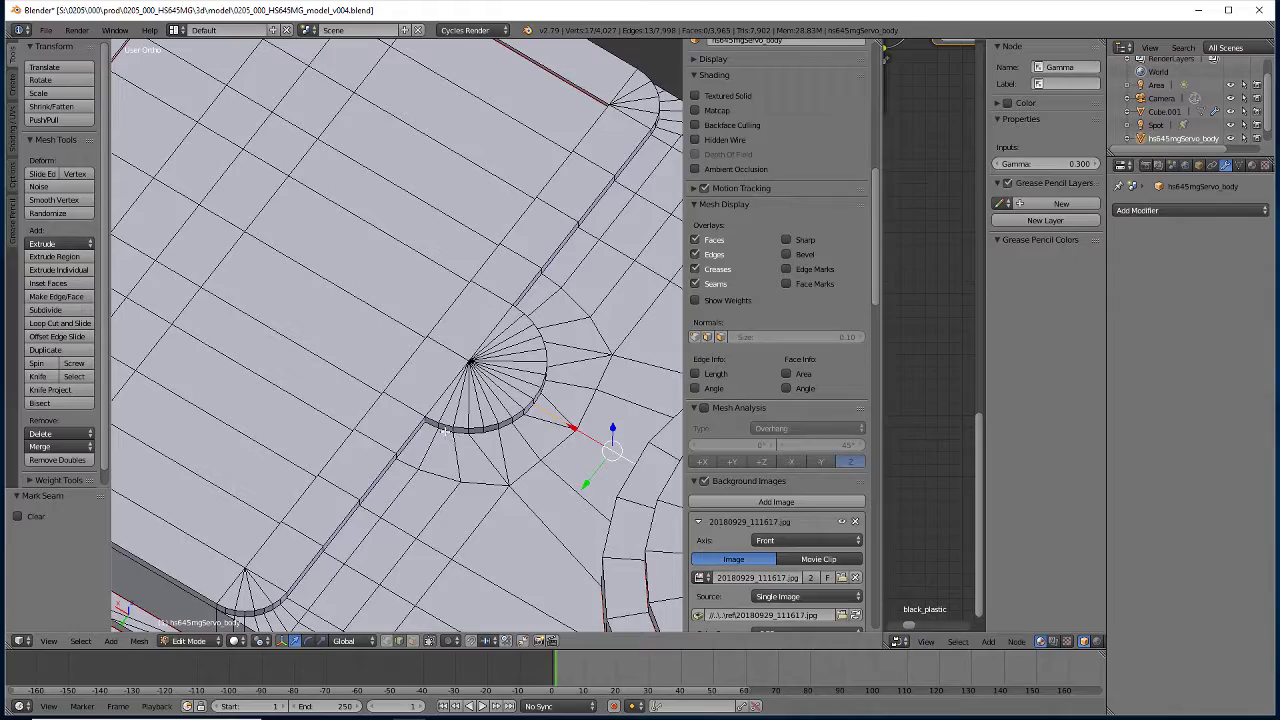
# Select the arc slot edges and the edge loop along the wall's top edge
pyautogui.rightClick(445, 430)
pyautogui.keyDown('ctrl'); pyautogui.rightClick(507, 428); pyautogui.keyUp('ctrl')
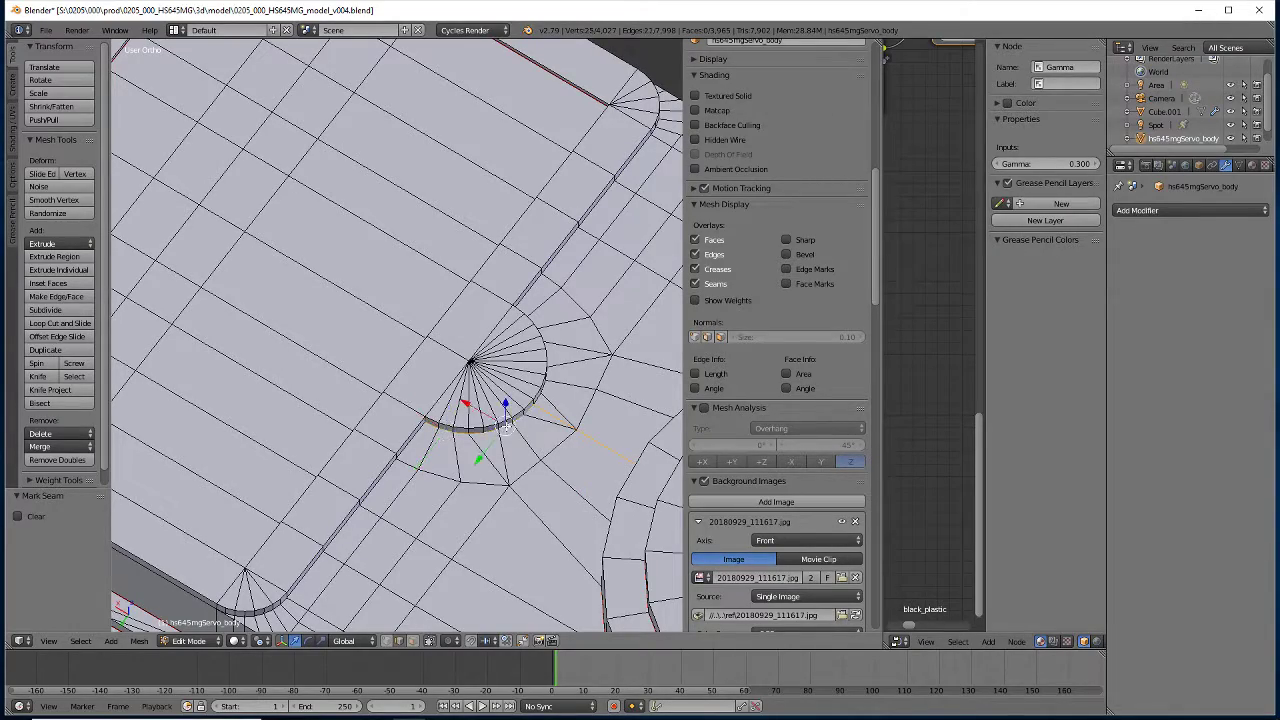
pyautogui.moveTo(487, 497); pyautogui.dragTo(379, 329, button='middle')
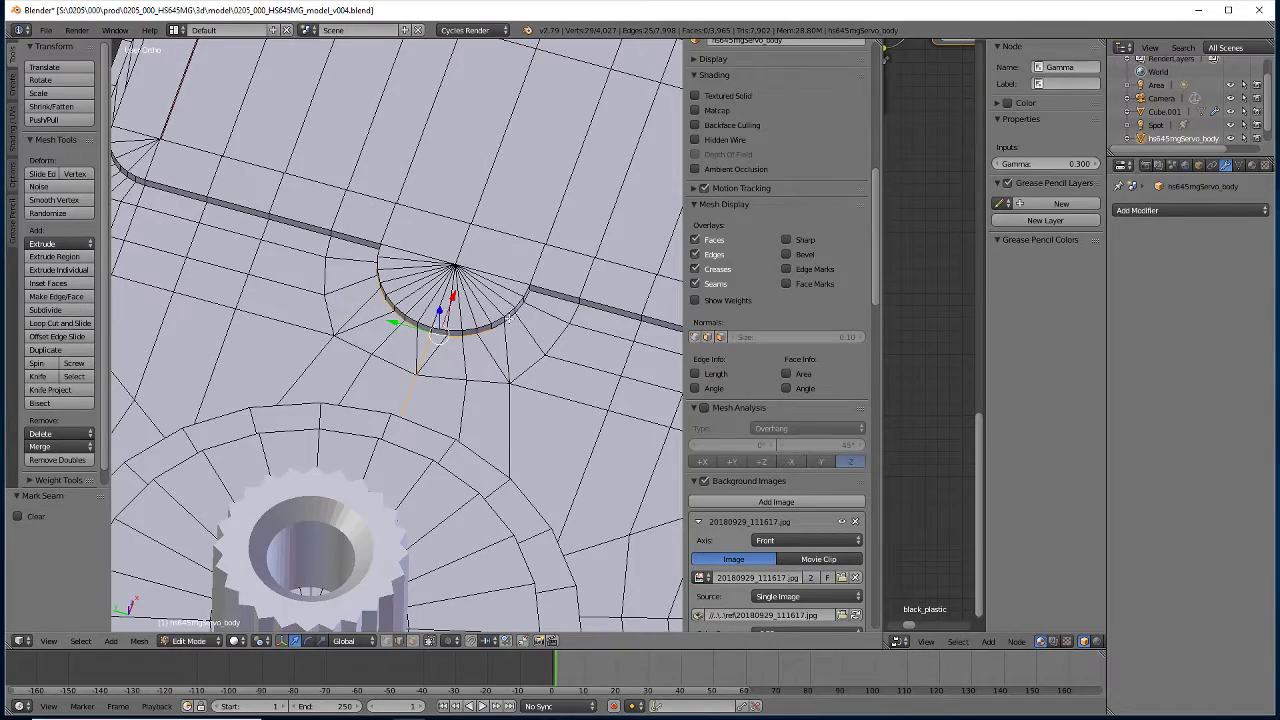
pyautogui.moveTo(549, 303); pyautogui.dragTo(458, 424, button='middle')
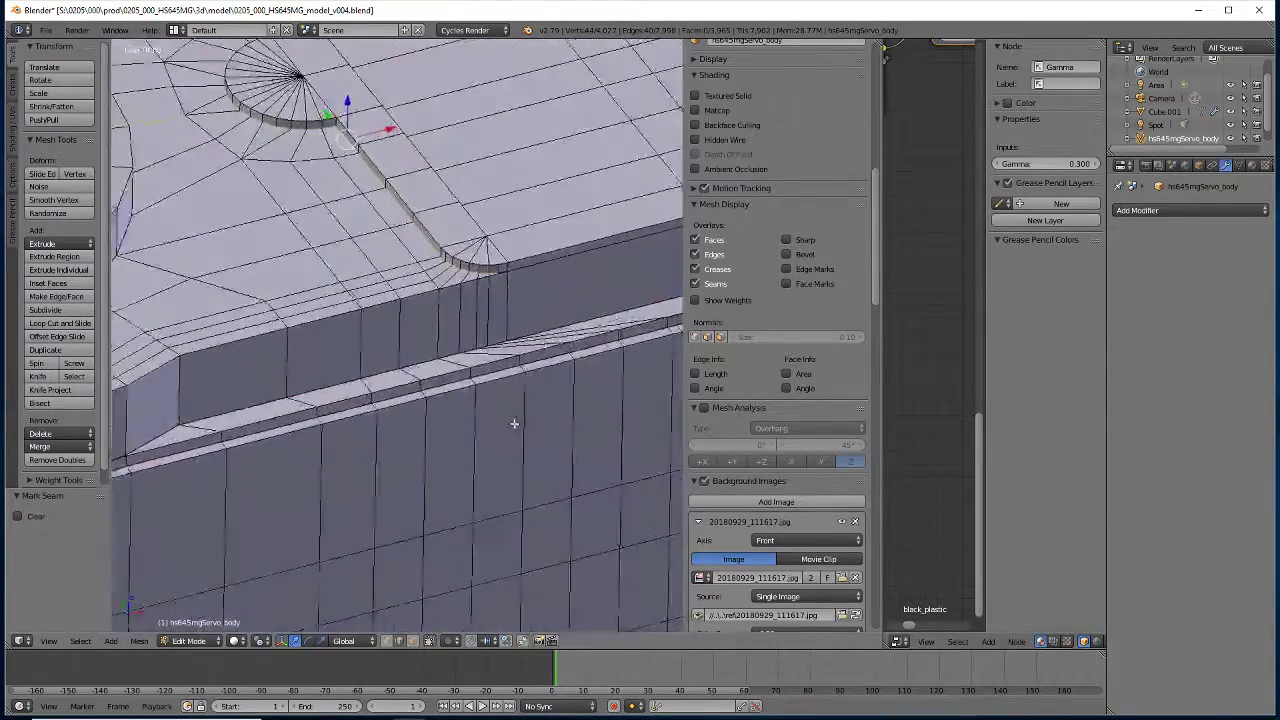
pyautogui.keyDown('alt'); pyautogui.rightClick(263, 251); pyautogui.keyUp('alt')
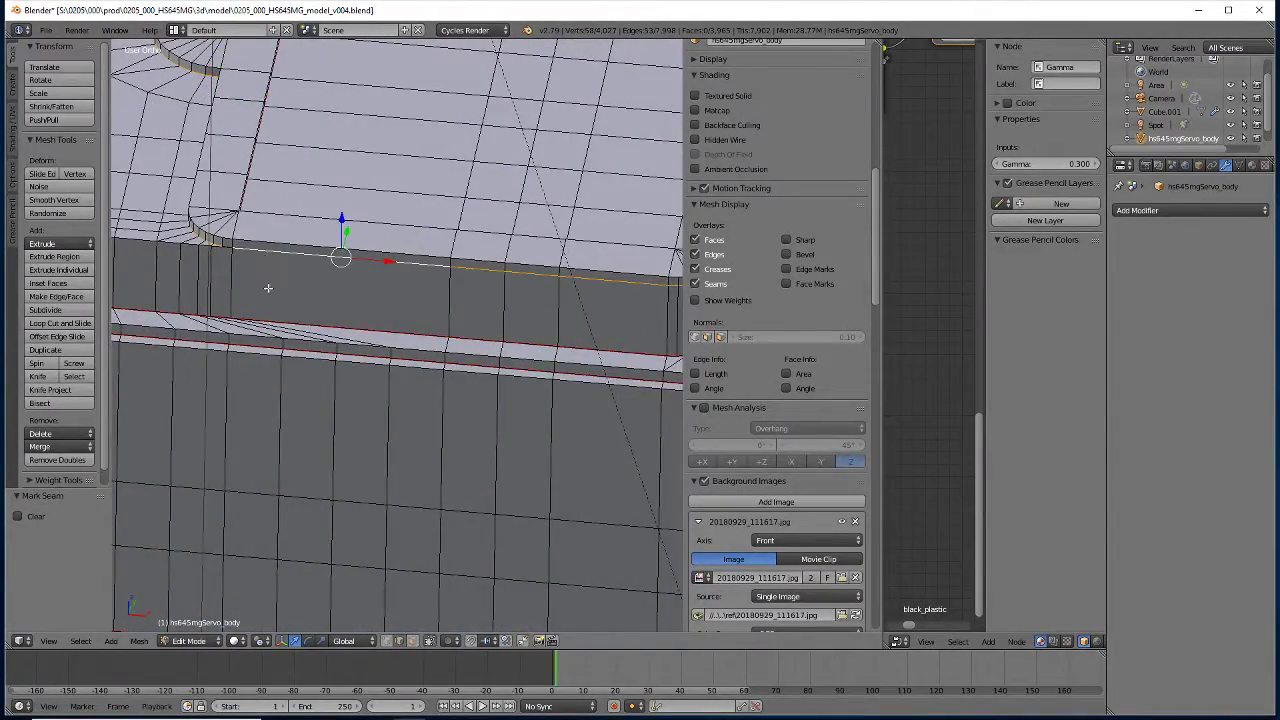
pyautogui.moveTo(459, 355)
pyautogui.mouseDown(button='middle')
pyautogui.moveTo(553, 352)
pyautogui.moveTo(509, 345)
pyautogui.mouseUp(button='middle')
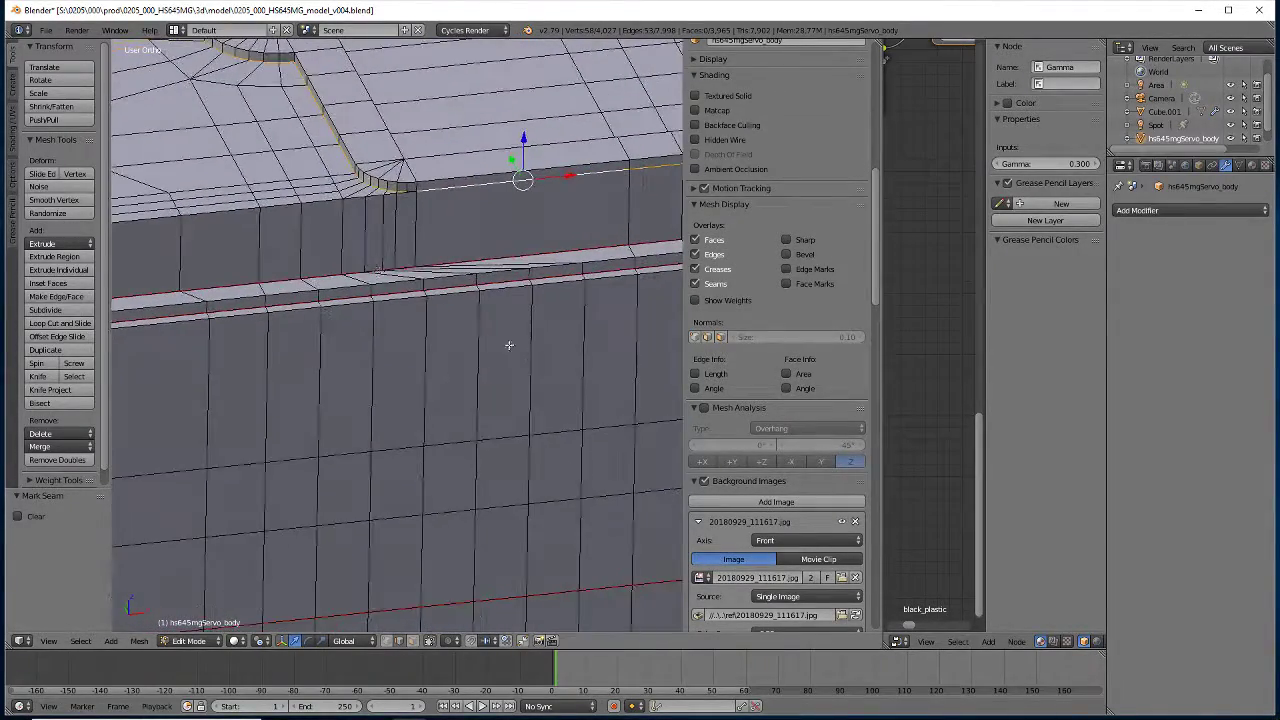
pyautogui.moveTo(380, 244); pyautogui.dragTo(413, 348, button='middle')
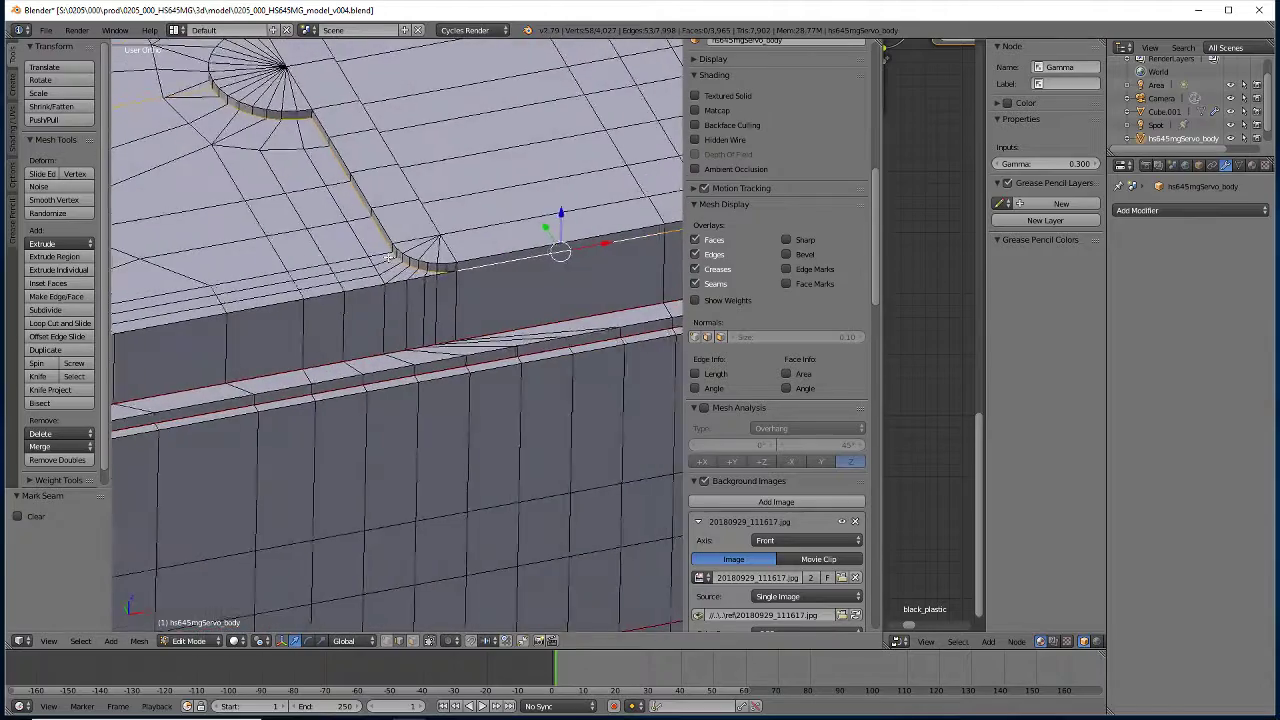
pyautogui.scroll(-2, 351, 341)
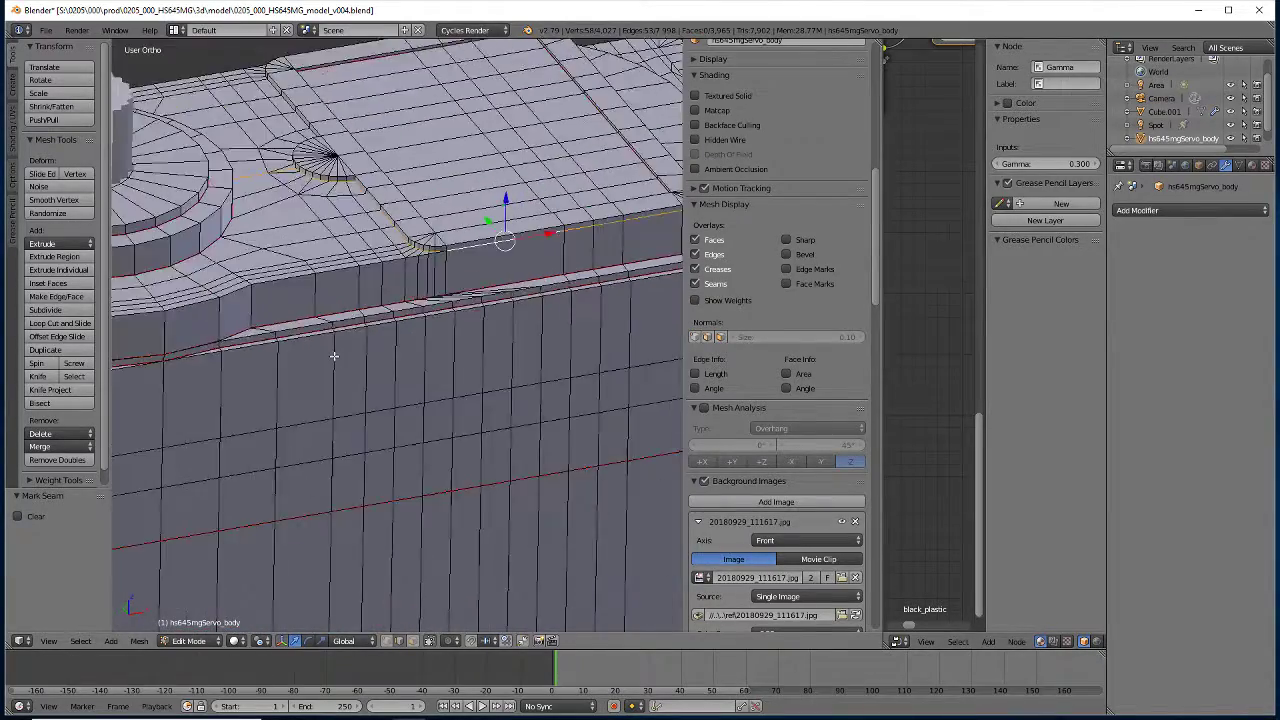
pyautogui.scroll(-2, 340, 348)
pyautogui.scroll(2, 337, 349)
pyautogui.scroll(2, 334, 356)
pyautogui.moveTo(334, 356); pyautogui.dragTo(340, 366, button='middle')
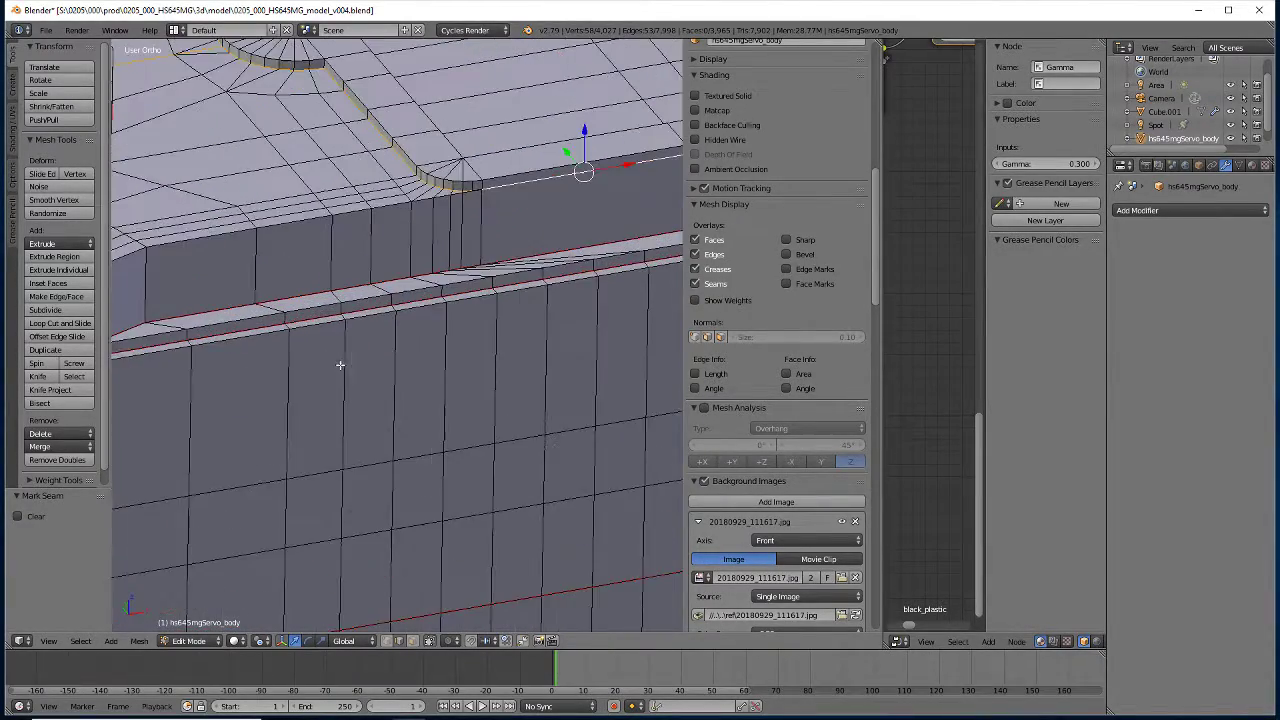
pyautogui.keyDown('shift'); pyautogui.rightClick(478, 187); pyautogui.keyUp('shift')
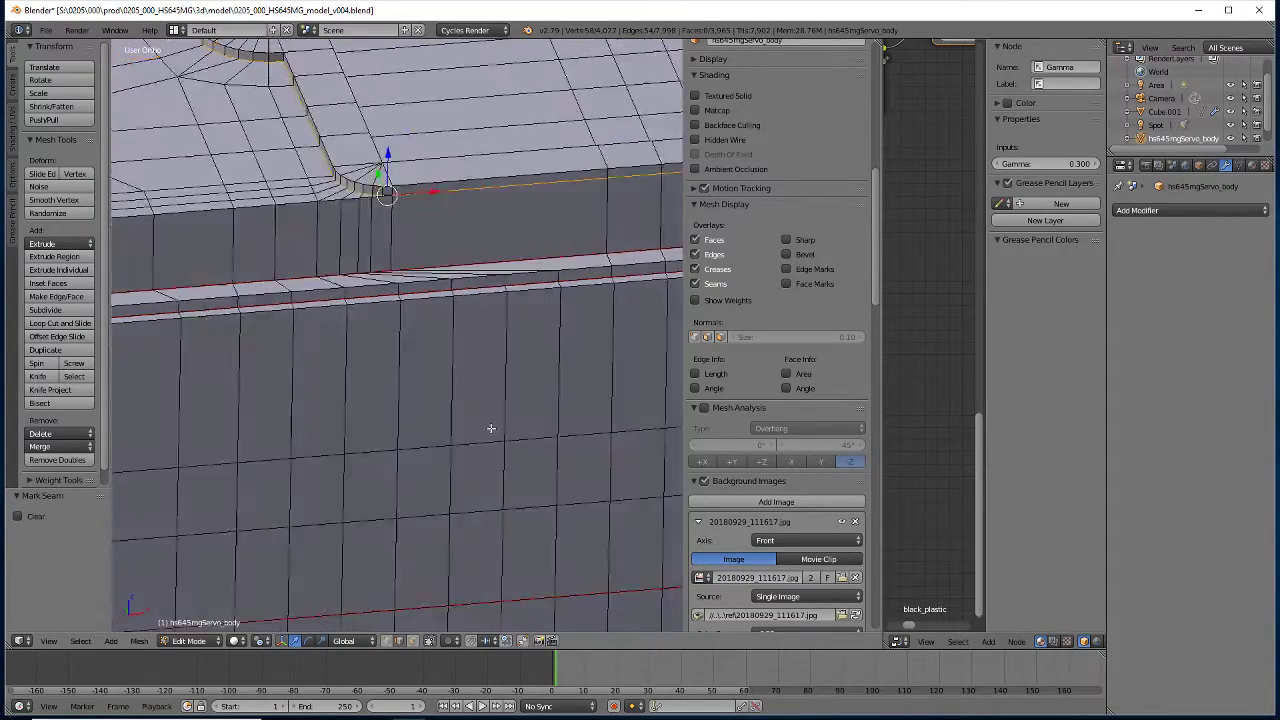
pyautogui.moveTo(526, 424); pyautogui.dragTo(377, 432, button='middle')
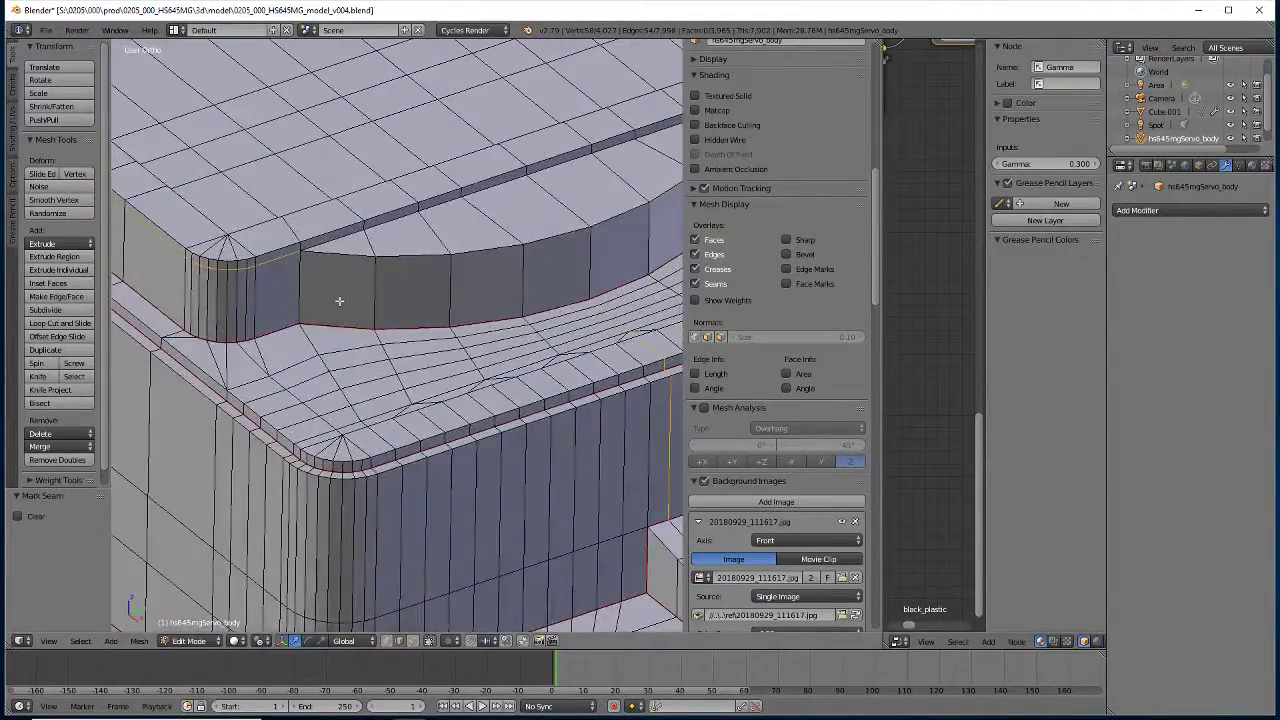
# Add the top-rim, rounded-corner and slot edge loops, then mark all 87 edges as seams
pyautogui.keyDown('alt'); pyautogui.keyDown('shift'); pyautogui.rightClick(315, 247); pyautogui.keyUp('shift'); pyautogui.keyUp('alt')
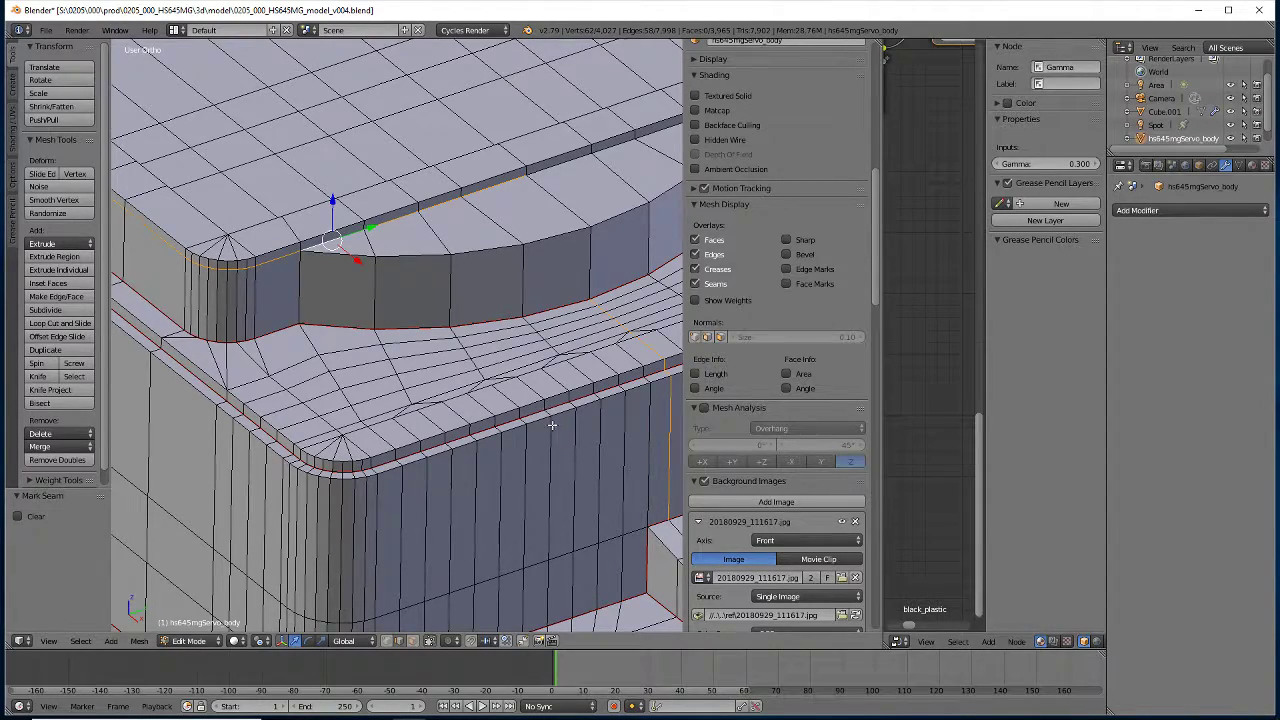
pyautogui.moveTo(551, 425); pyautogui.dragTo(458, 427, button='middle')
pyautogui.keyDown('alt'); pyautogui.keyDown('shift'); pyautogui.rightClick(520, 295); pyautogui.keyUp('shift'); pyautogui.keyUp('alt')
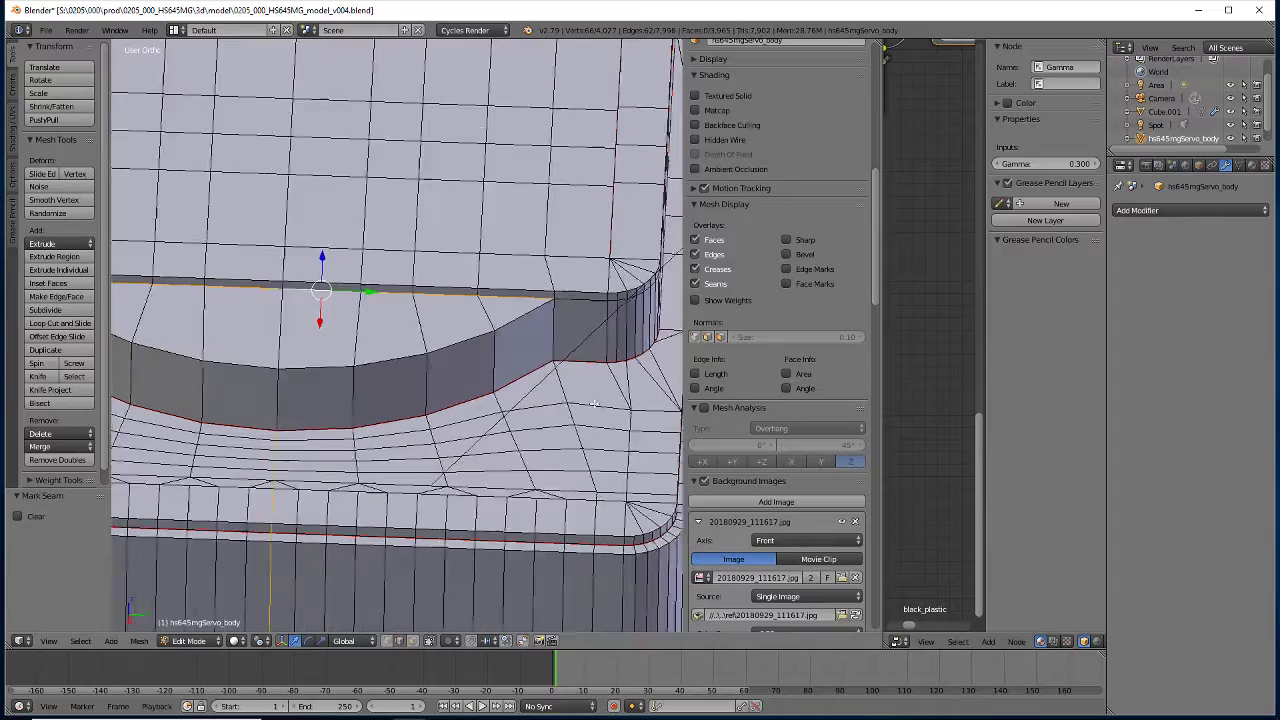
pyautogui.moveTo(594, 404); pyautogui.dragTo(540, 392, button='middle')
pyautogui.keyDown('alt'); pyautogui.rightClick(343, 284); pyautogui.keyUp('alt')
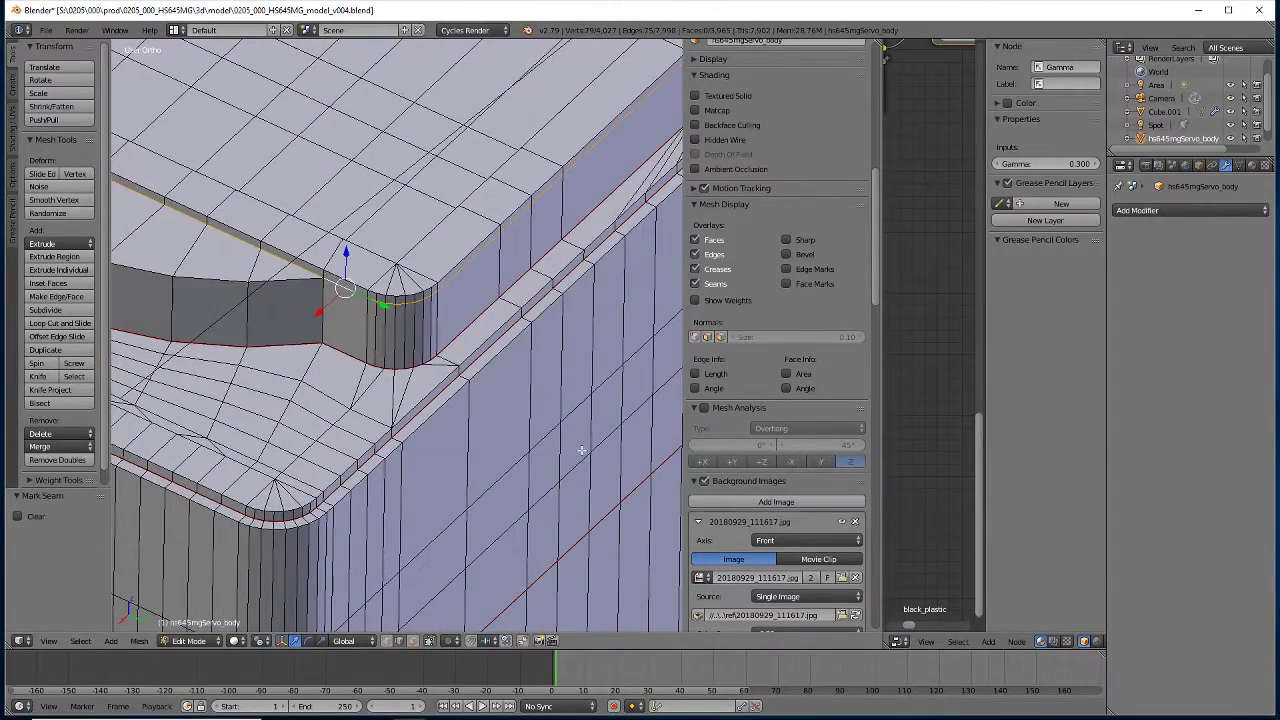
pyautogui.moveTo(581, 451)
pyautogui.mouseDown(button='middle')
pyautogui.moveTo(500, 428)
pyautogui.moveTo(443, 449)
pyautogui.moveTo(400, 383)
pyautogui.mouseUp(button='middle')
pyautogui.keyDown('alt'); pyautogui.keyDown('shift'); pyautogui.rightClick(400, 383); pyautogui.keyUp('shift'); pyautogui.keyUp('alt')
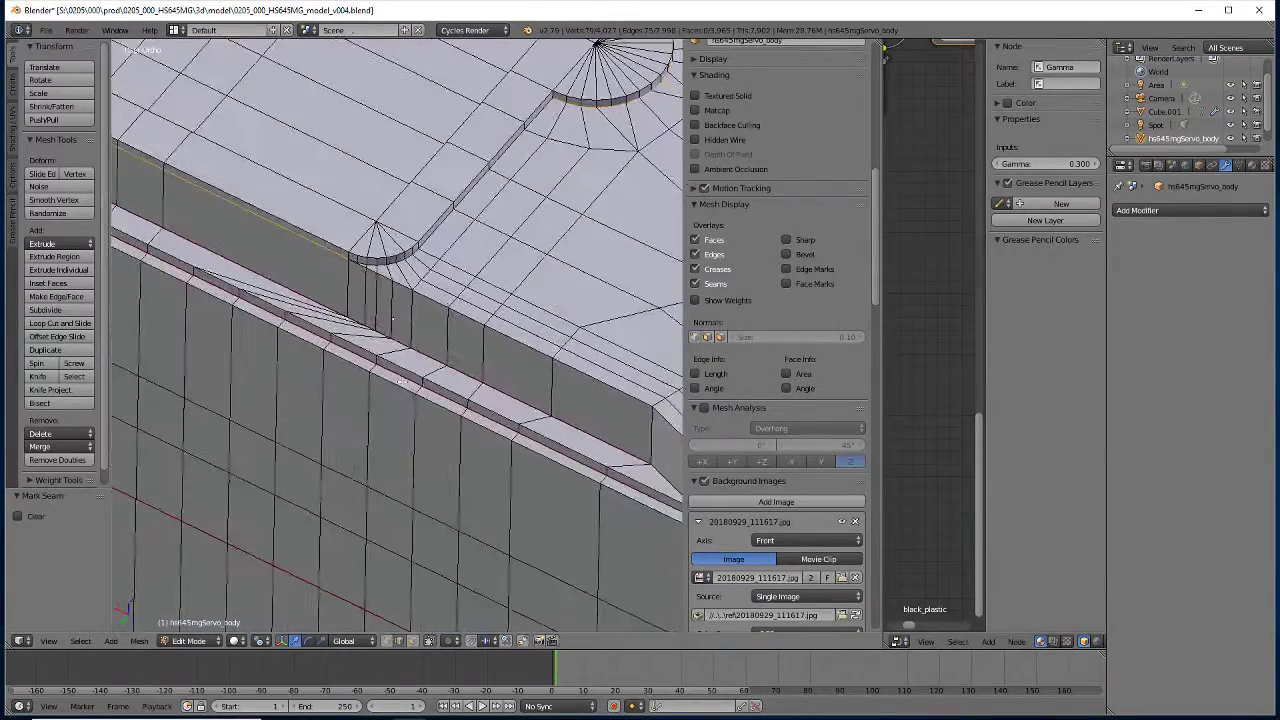
pyautogui.keyDown('alt'); pyautogui.keyDown('shift'); pyautogui.rightClick(436, 237); pyautogui.keyUp('shift'); pyautogui.keyUp('alt')
pyautogui.scroll(1, 370, 268)
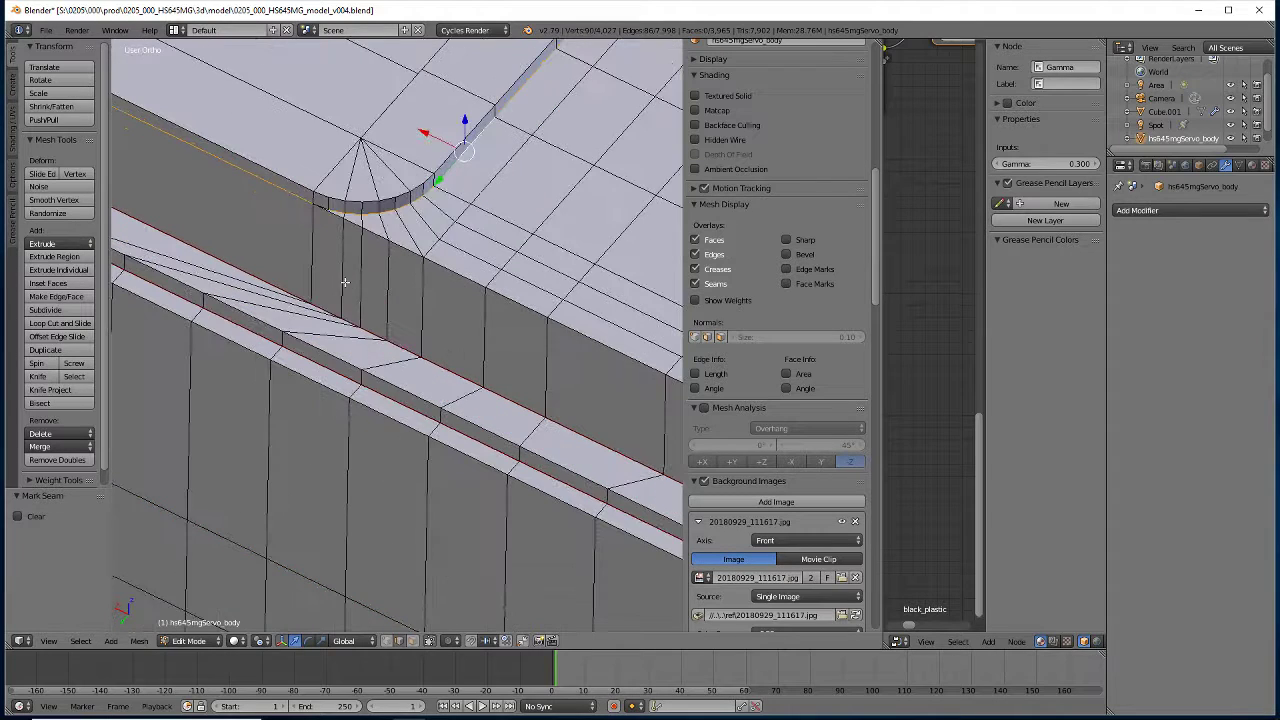
pyautogui.scroll(2, 340, 250)
pyautogui.scroll(1, 314, 228)
pyautogui.keyDown('shift'); pyautogui.moveTo(292, 194); pyautogui.dragTo(501, 356, button='middle'); pyautogui.keyUp('shift')
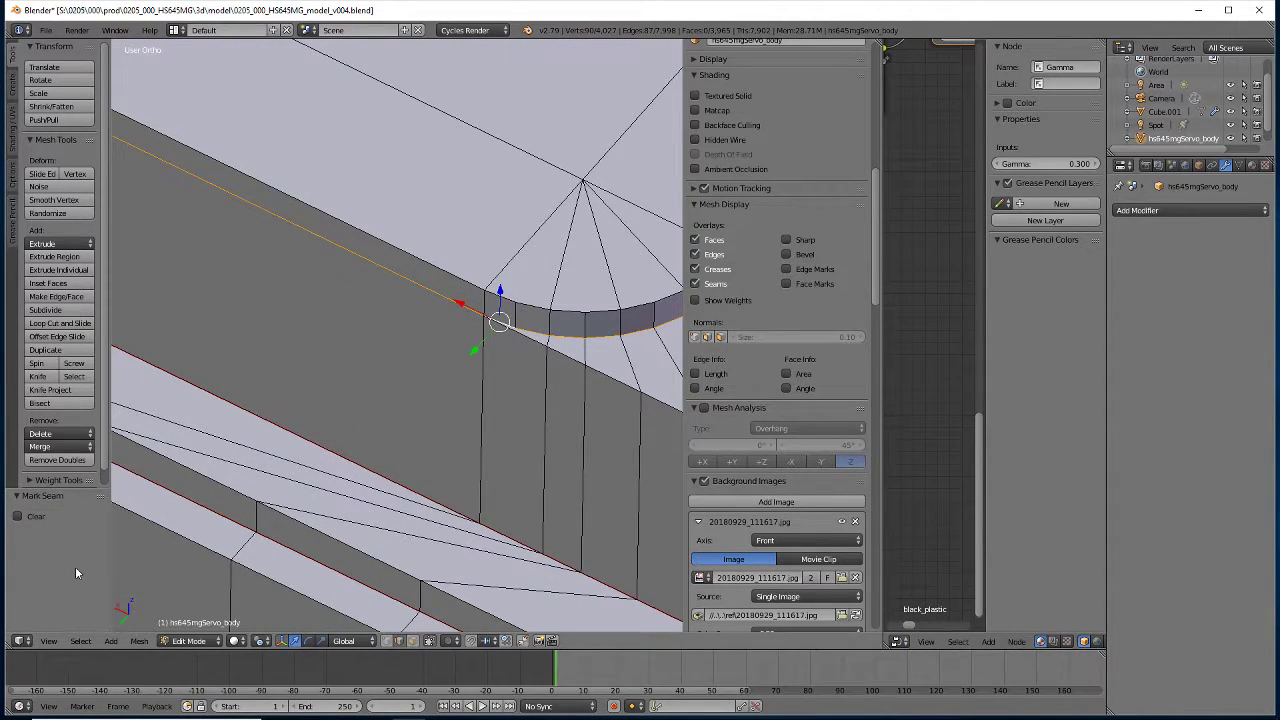
pyautogui.click(136, 643)
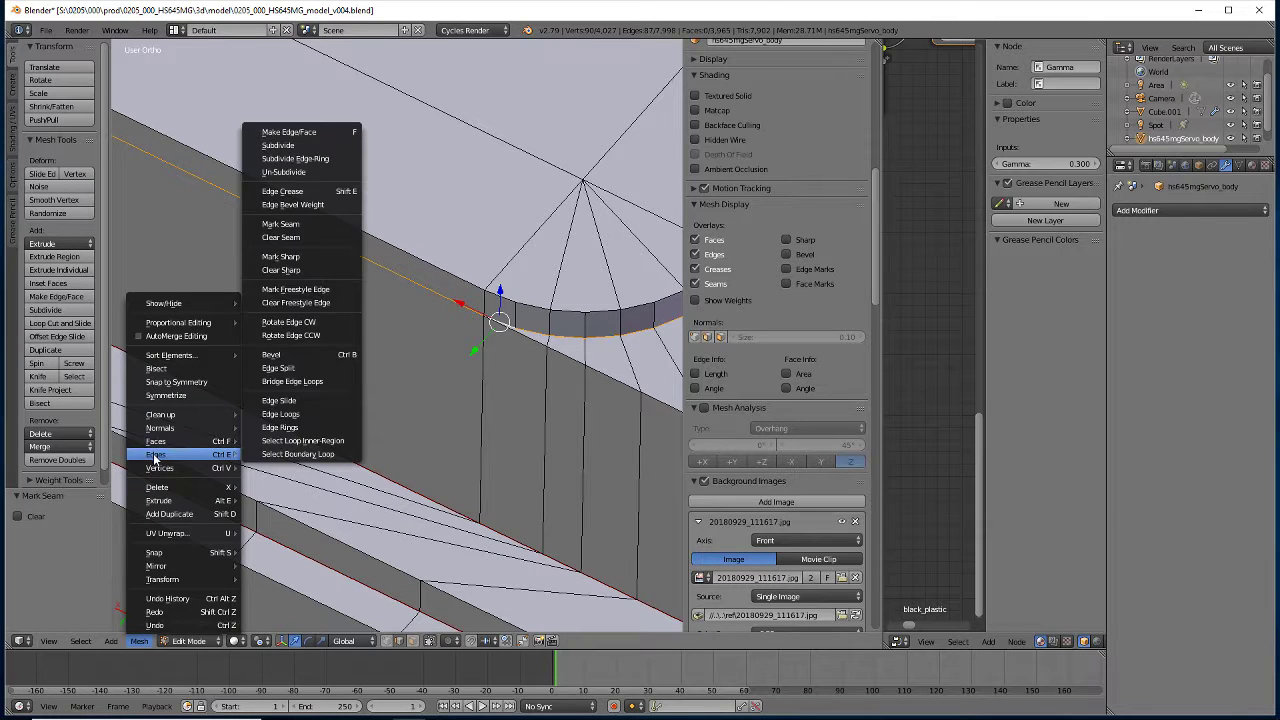
pyautogui.click(278, 226)
pyautogui.scroll(-5, 437, 249)
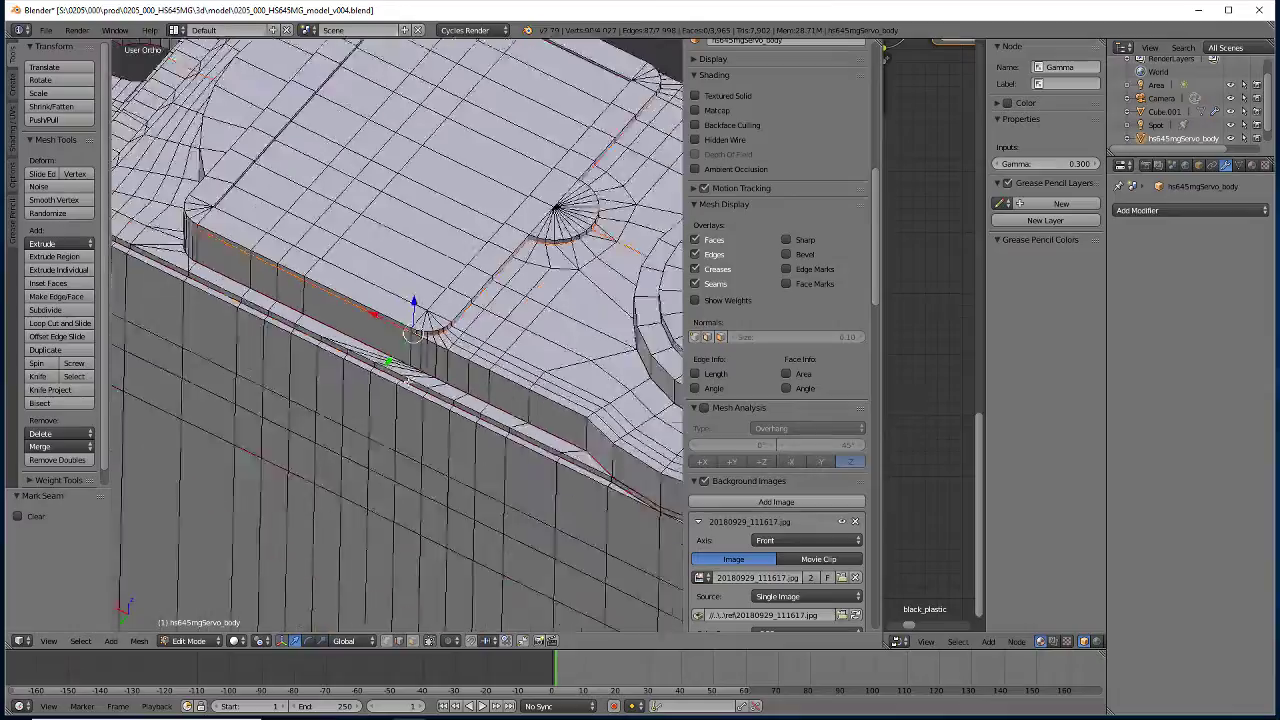
# Inspect the red seam lines on the half-round step, then select one edge on the top pad's curved rim
pyautogui.moveTo(437, 249)
pyautogui.mouseDown(button='middle')
pyautogui.moveTo(339, 486)
pyautogui.moveTo(371, 457)
pyautogui.moveTo(148, 478)
pyautogui.moveTo(340, 489)
pyautogui.moveTo(172, 465)
pyautogui.moveTo(289, 478)
pyautogui.moveTo(478, 447)
pyautogui.moveTo(583, 364)
pyautogui.moveTo(265, 343)
pyautogui.mouseUp(button='middle')
pyautogui.scroll(2, 280, 345)
pyautogui.scroll(1, 305, 347)
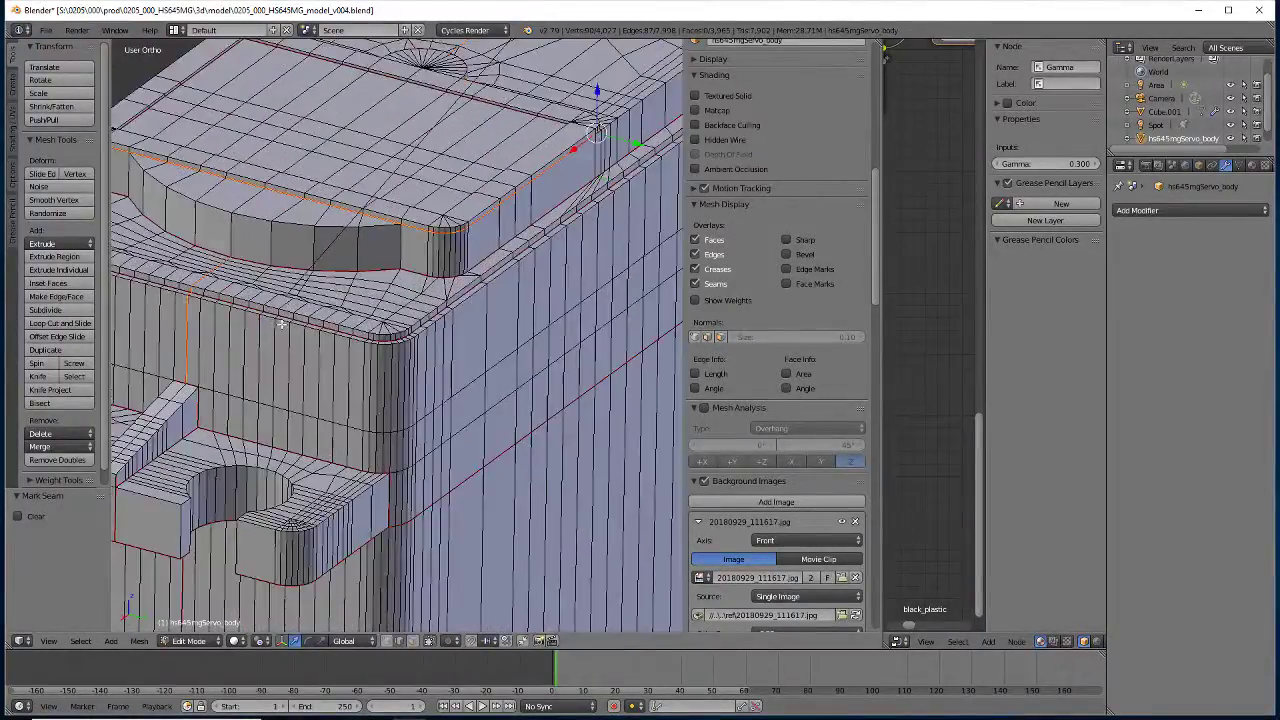
pyautogui.scroll(1, 325, 349)
pyautogui.moveTo(365, 365); pyautogui.dragTo(325, 341, button='middle')
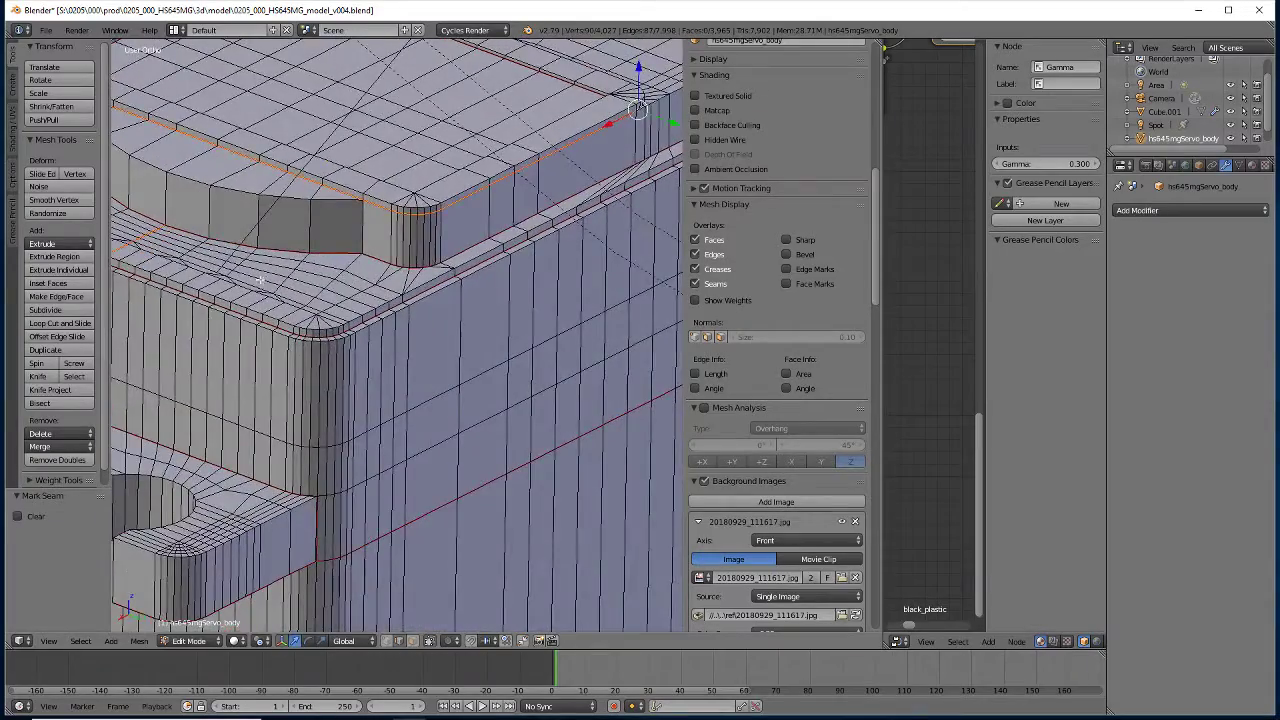
pyautogui.moveTo(260, 282); pyautogui.dragTo(583, 538, button='middle')
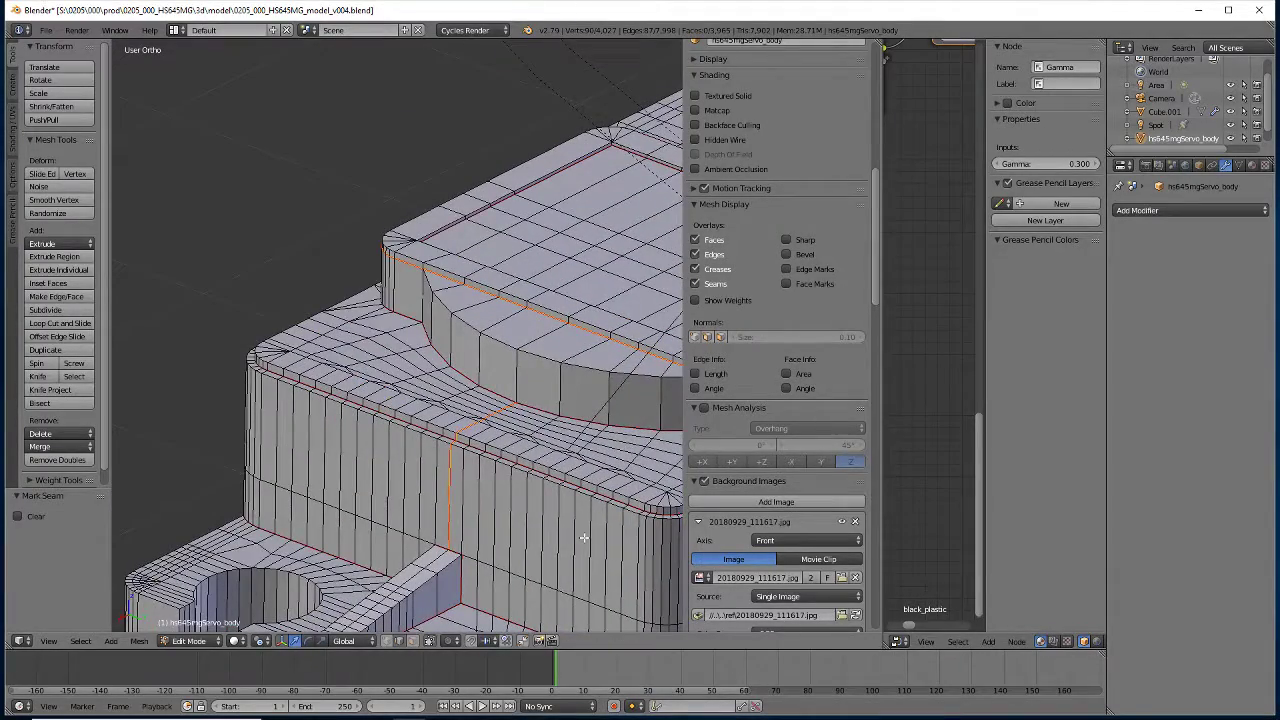
pyautogui.keyDown('shift'); pyautogui.moveTo(583, 538); pyautogui.dragTo(491, 372, button='middle'); pyautogui.keyUp('shift')
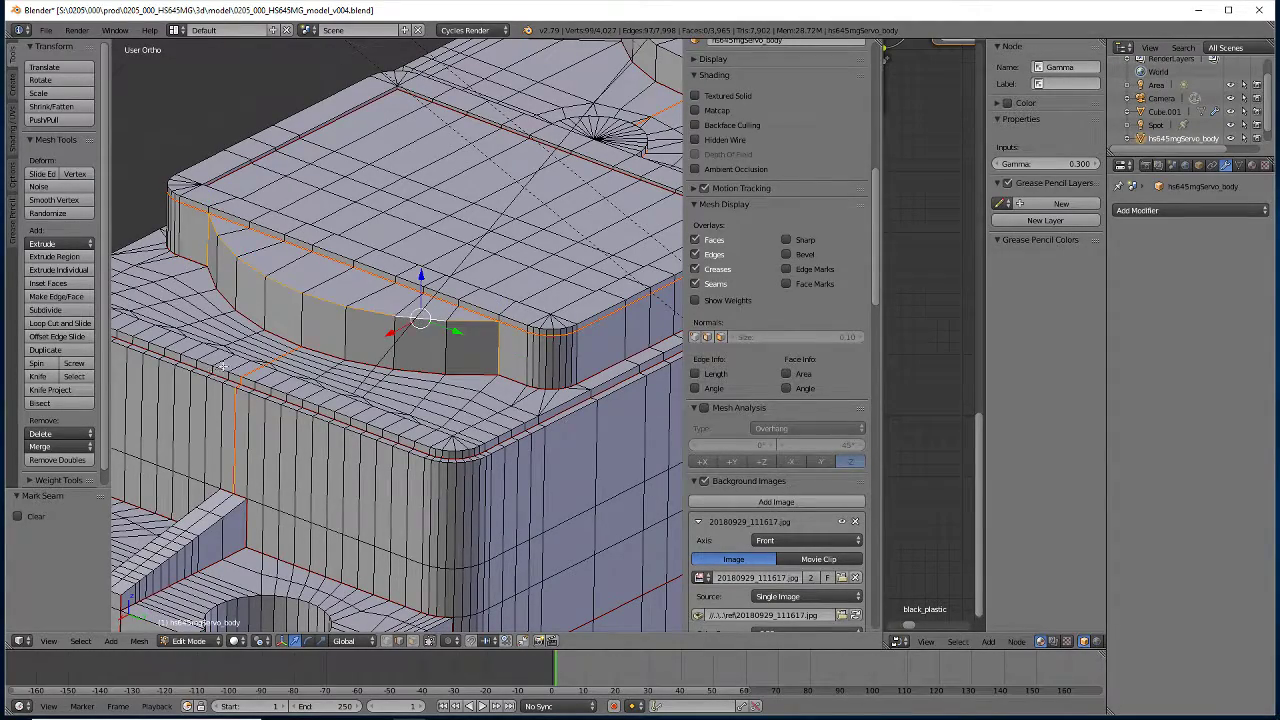
pyautogui.moveTo(223, 366); pyautogui.dragTo(333, 377, button='middle')
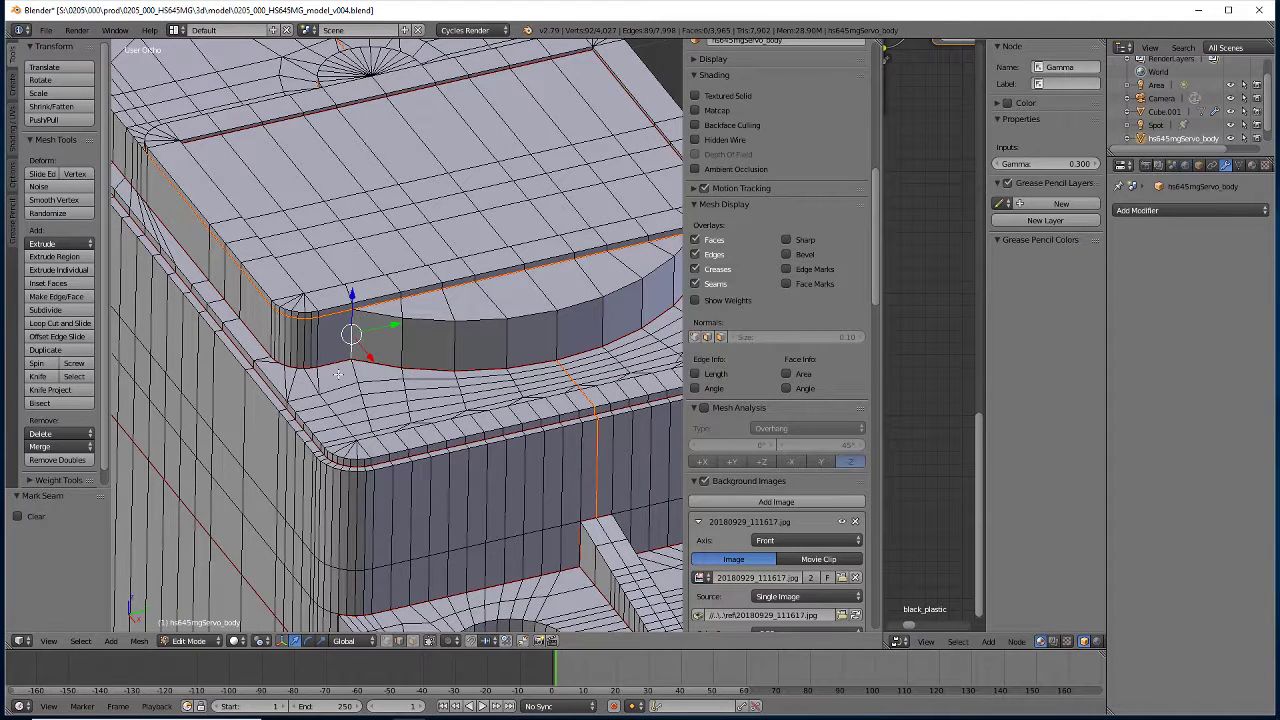
pyautogui.rightClick(350, 343)
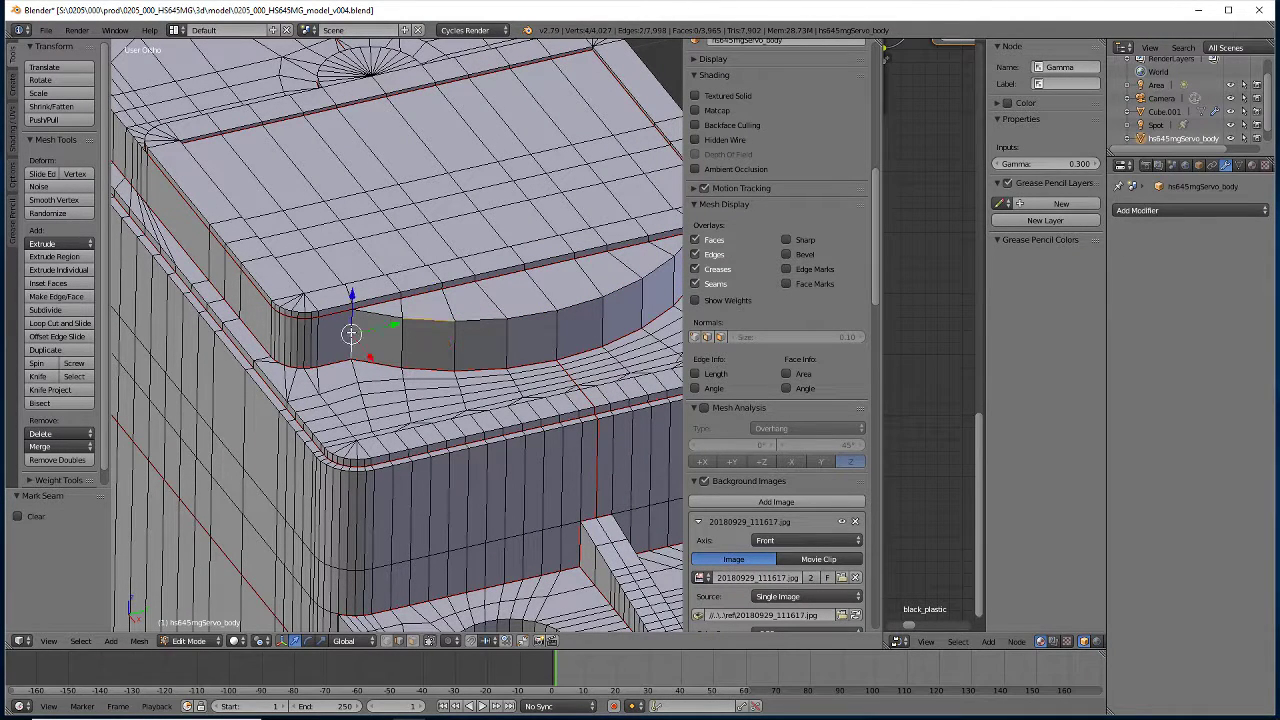
pyautogui.moveTo(366, 471)
pyautogui.mouseDown(button='middle')
pyautogui.moveTo(354, 438)
pyautogui.moveTo(399, 428)
pyautogui.moveTo(420, 360)
pyautogui.mouseUp(button='middle')
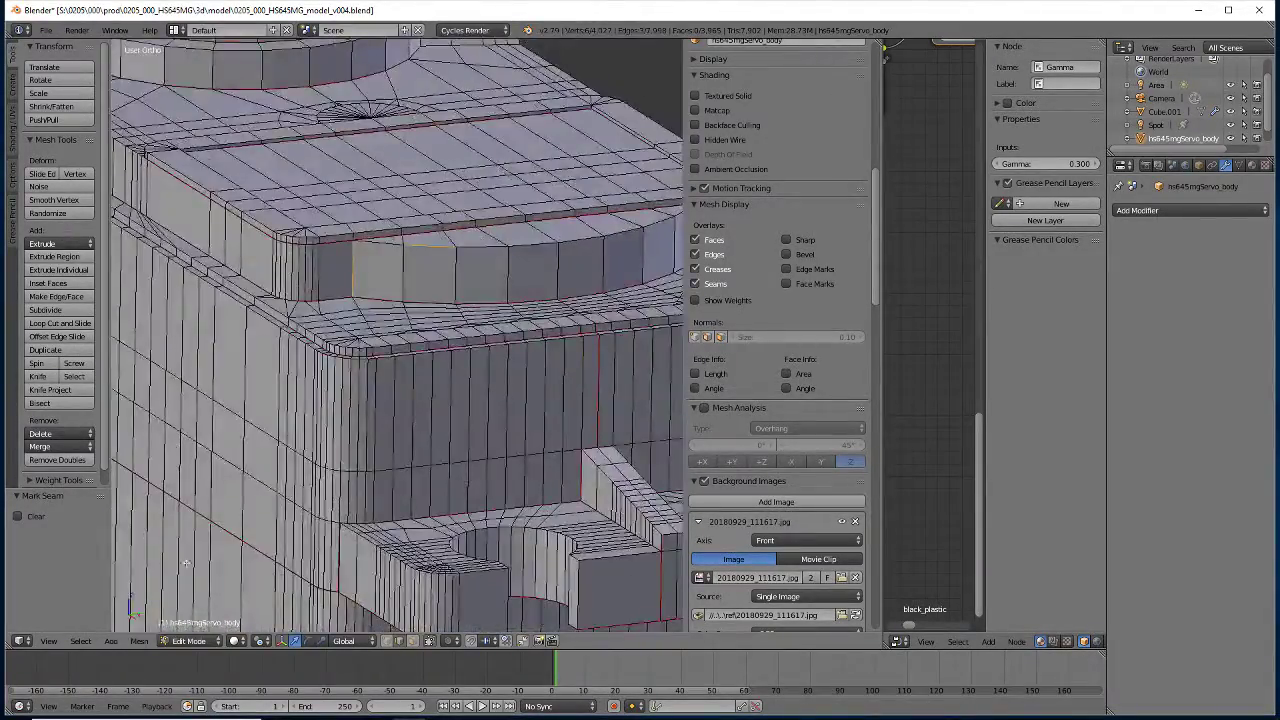
# Clear the seam from the selected top-pad edge
pyautogui.click(141, 645)
pyautogui.moveTo(156, 454)
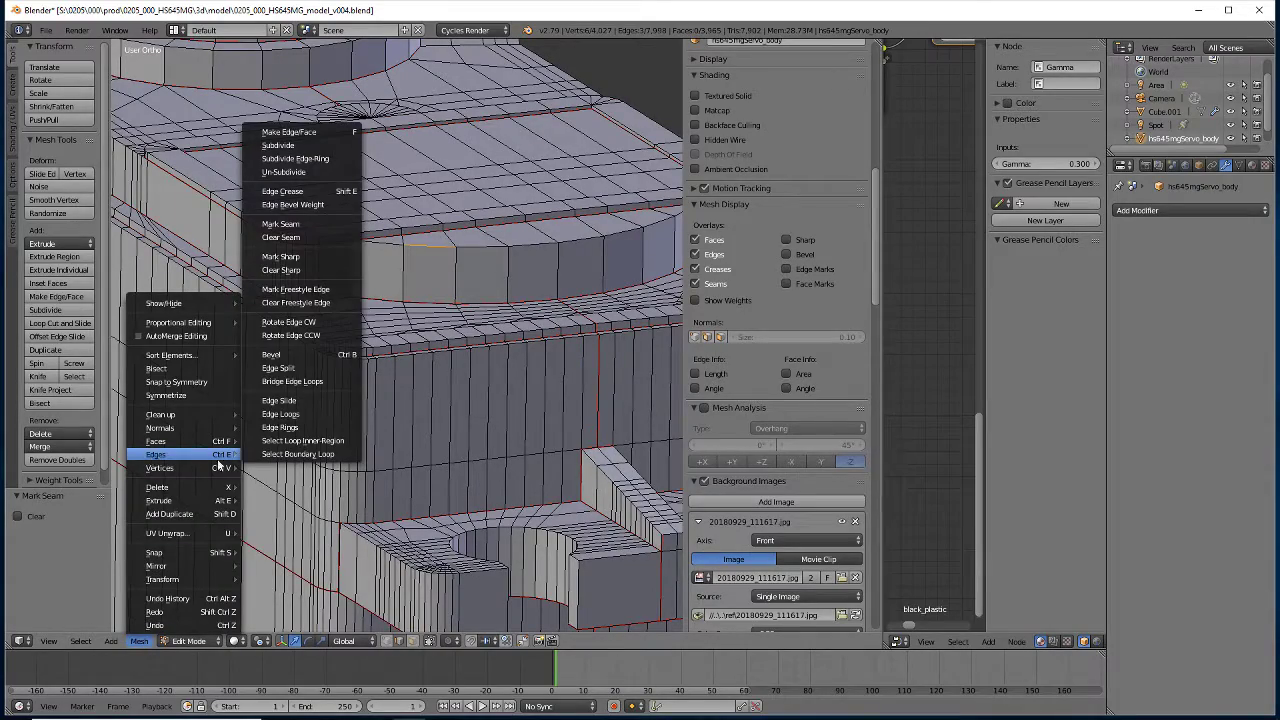
pyautogui.click(276, 237)
pyautogui.moveTo(284, 410); pyautogui.dragTo(306, 496, button='middle')
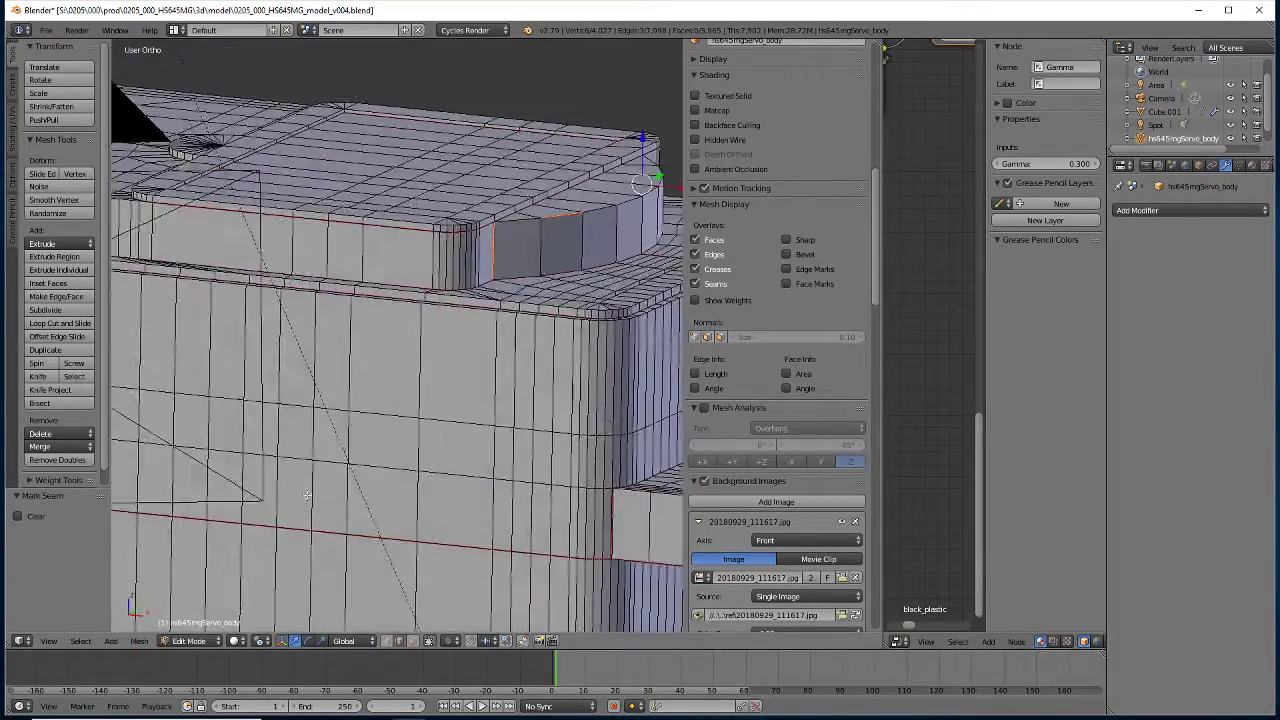
pyautogui.scroll(-2, 325, 392)
pyautogui.scroll(-2, 322, 415)
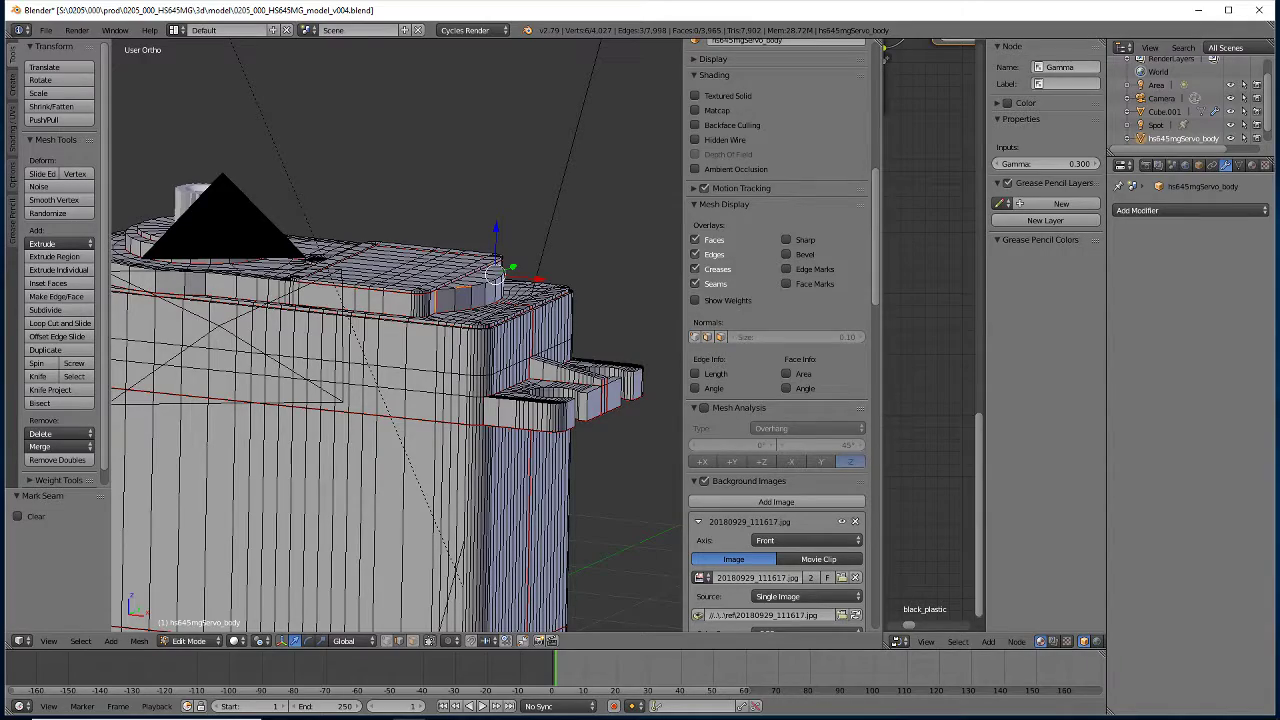
# Mark a seam on the edge below the gear base and widen the node editor area
pyautogui.moveTo(260, 470)
pyautogui.mouseDown(button='middle')
pyautogui.moveTo(202, 486)
pyautogui.moveTo(211, 449)
pyautogui.moveTo(608, 434)
pyautogui.mouseUp(button='middle')
pyautogui.scroll(5, 202, 486)
pyautogui.moveTo(409, 457); pyautogui.dragTo(368, 441, button='middle')
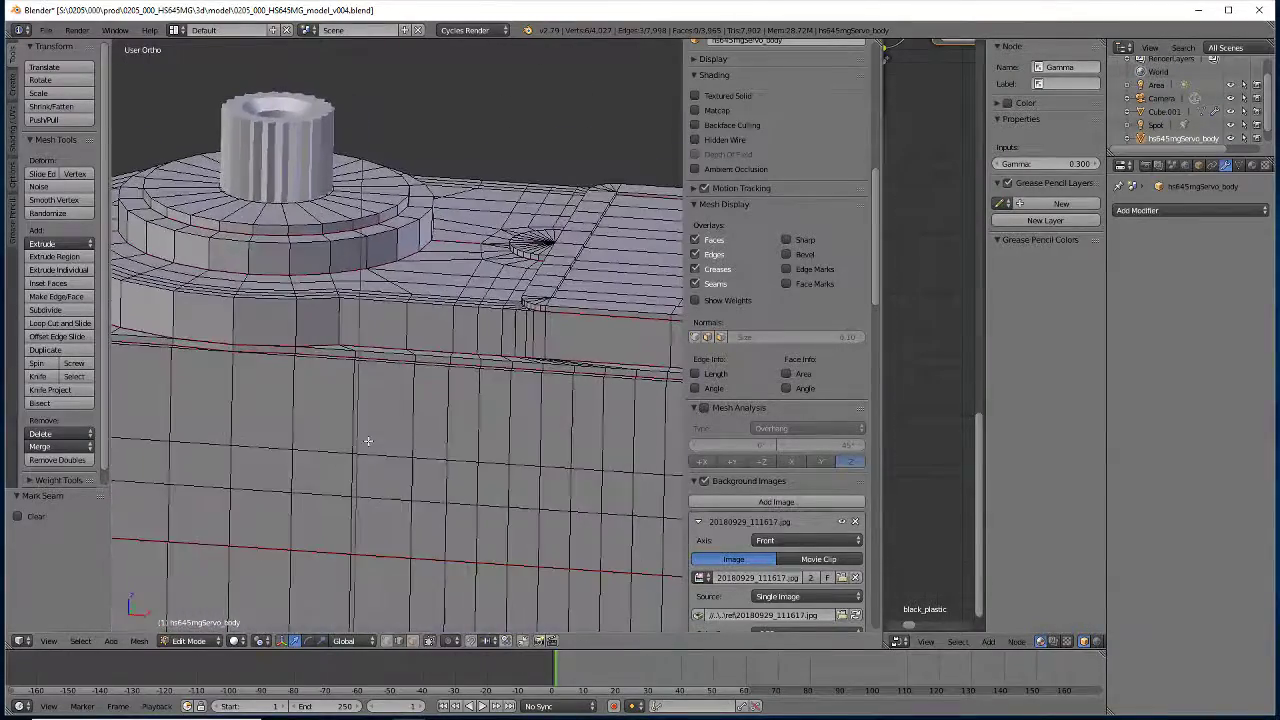
pyautogui.moveTo(673, 455); pyautogui.dragTo(398, 348, button='middle')
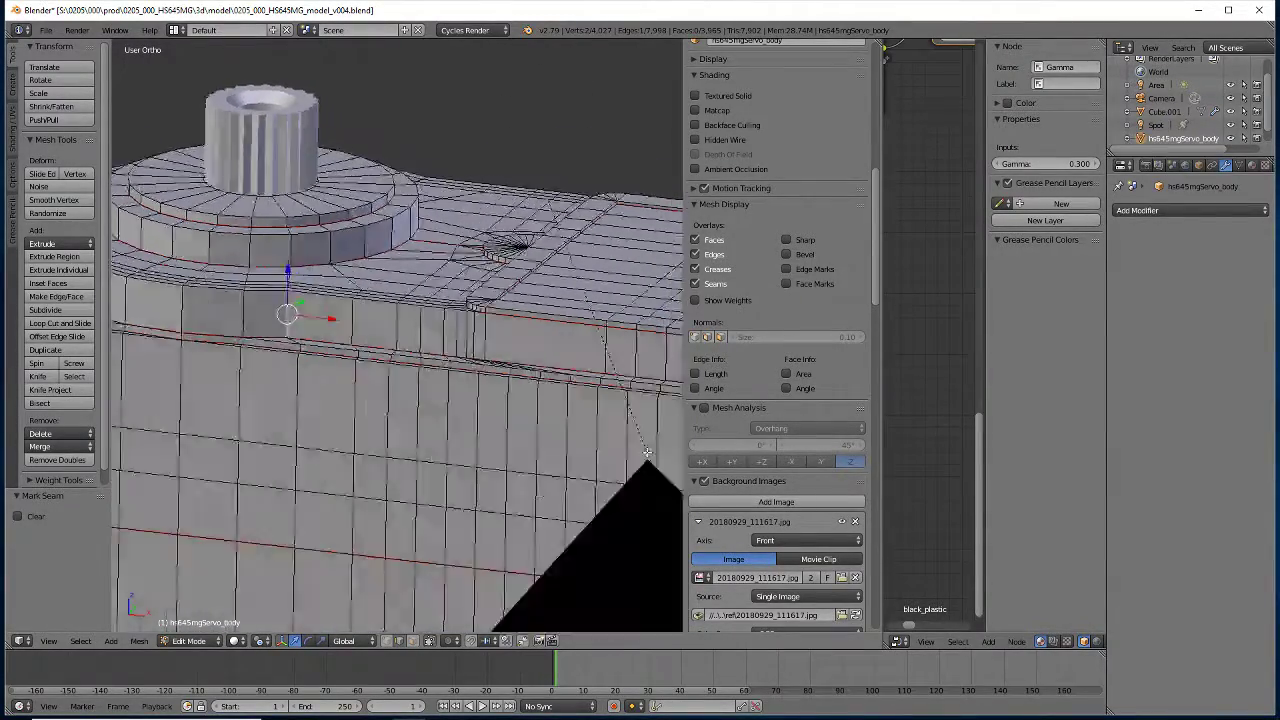
pyautogui.moveTo(368, 450)
pyautogui.mouseDown(button='middle')
pyautogui.moveTo(297, 477)
pyautogui.moveTo(209, 463)
pyautogui.moveTo(127, 477)
pyautogui.moveTo(329, 471)
pyautogui.mouseUp(button='middle')
pyautogui.scroll(3, 127, 477)
pyautogui.click(142, 644)
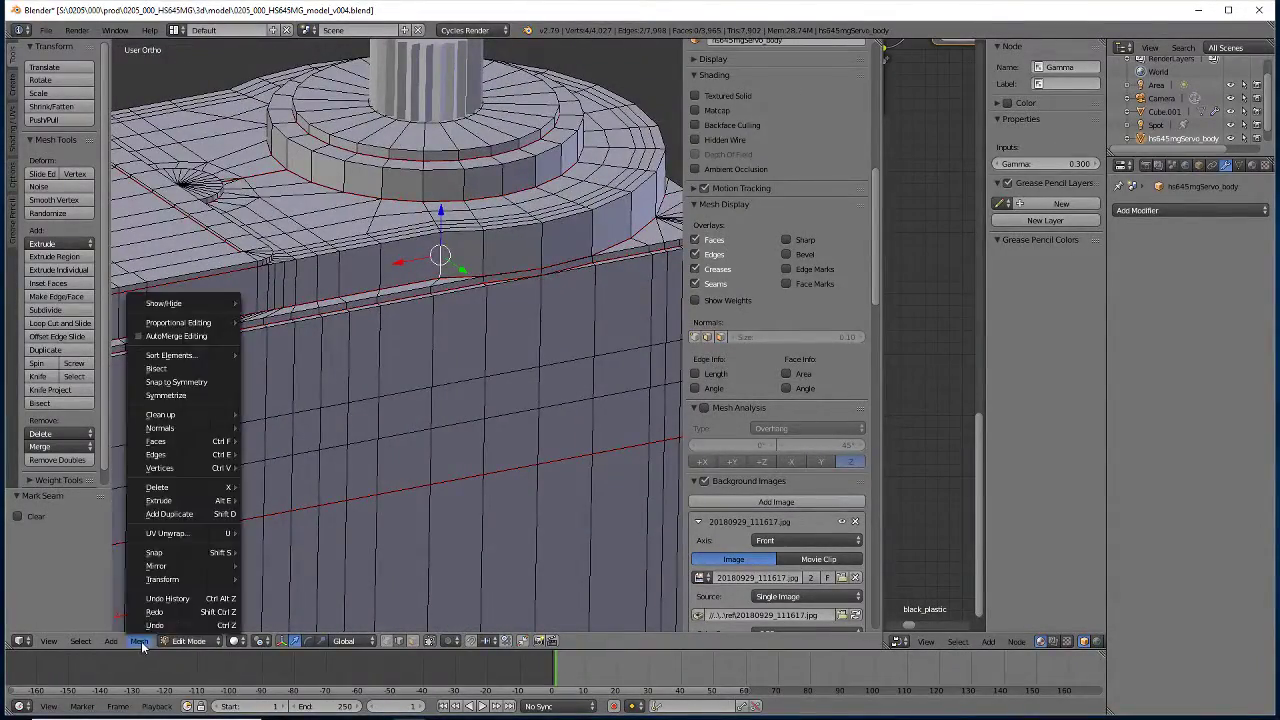
pyautogui.moveTo(156, 455)
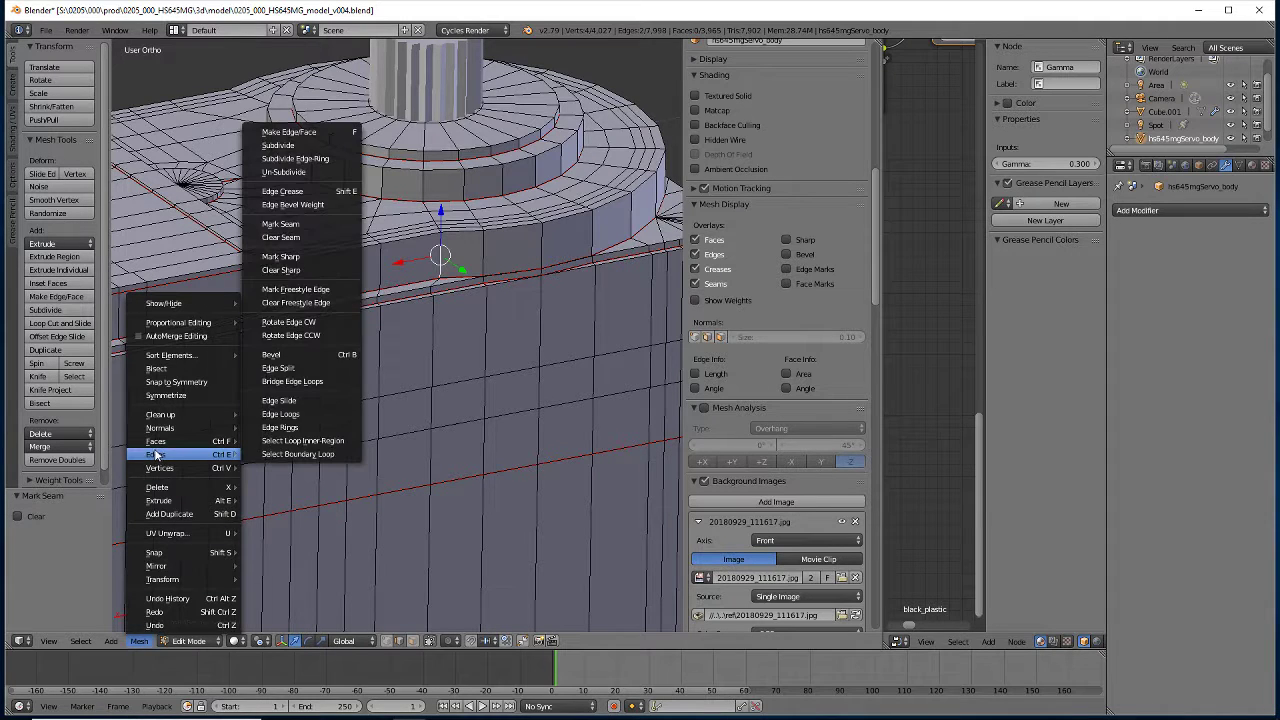
pyautogui.click(268, 226)
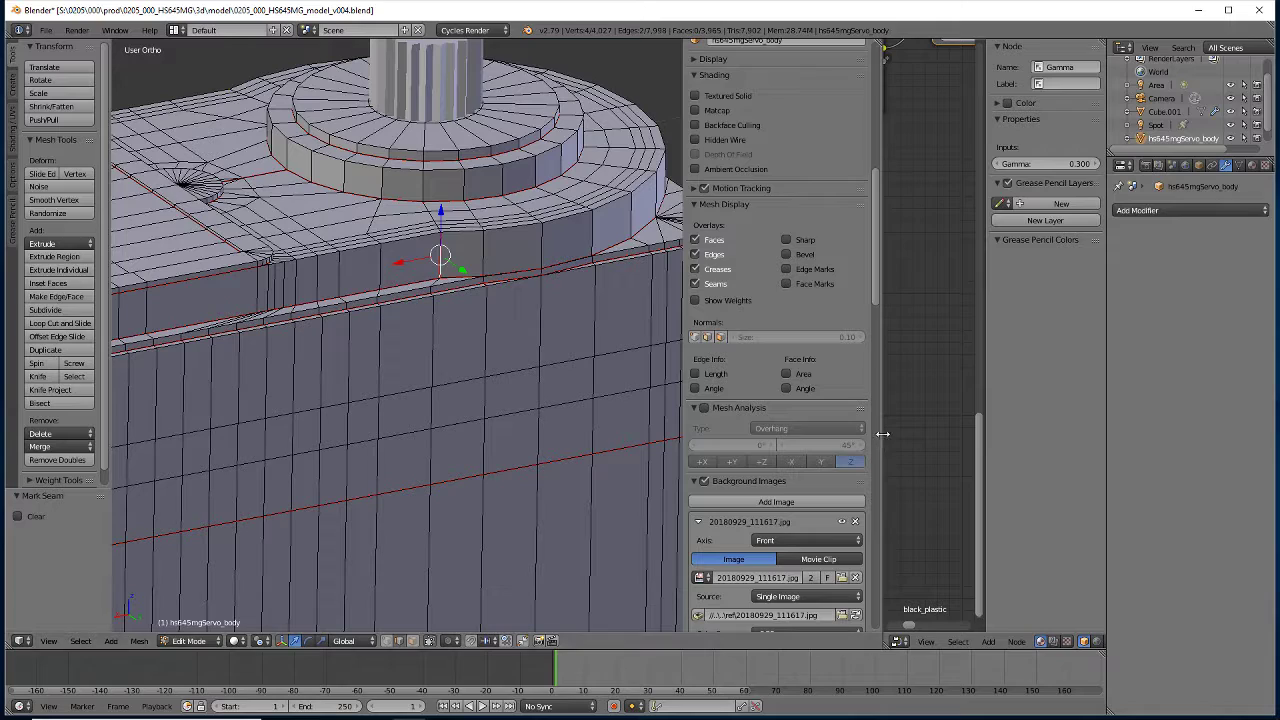
pyautogui.moveTo(879, 440); pyautogui.dragTo(600, 444)
# Turn the node editor into the UV/Image Editor and unwrap the whole mesh (Angle Based, 0.001 margin)
pyautogui.click(616, 641)
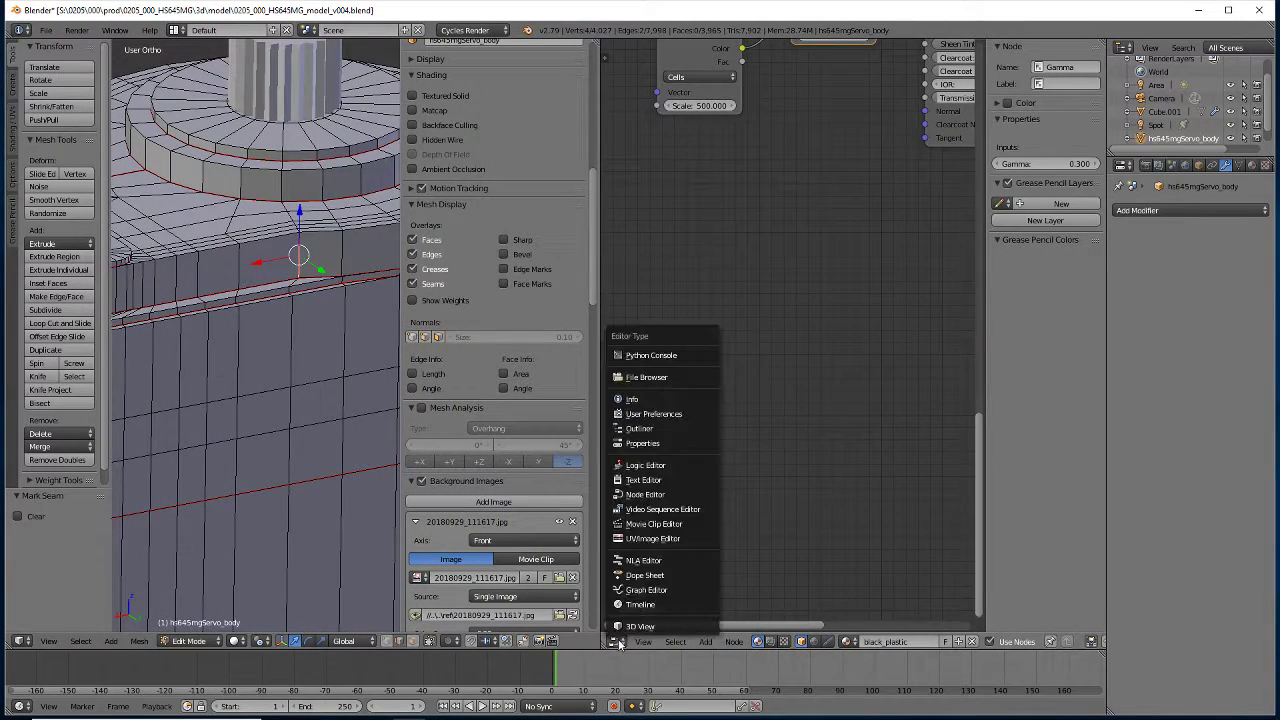
pyautogui.click(631, 540)
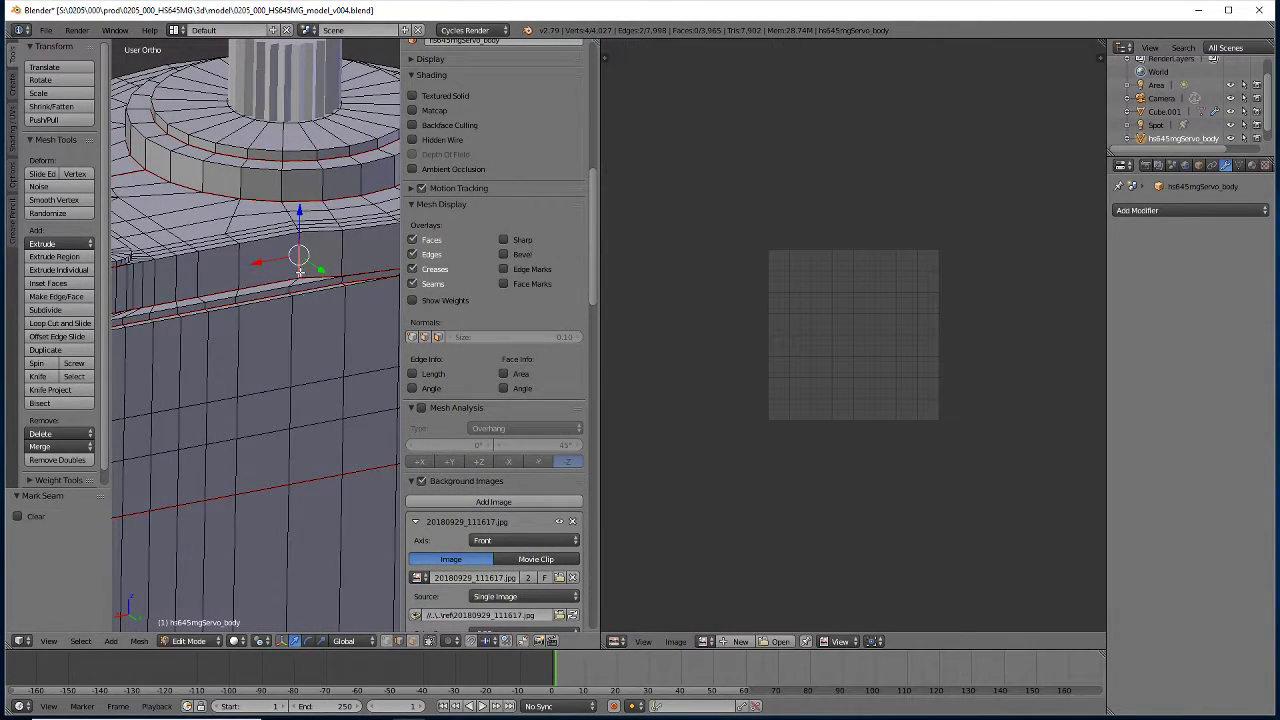
pyautogui.press('a')
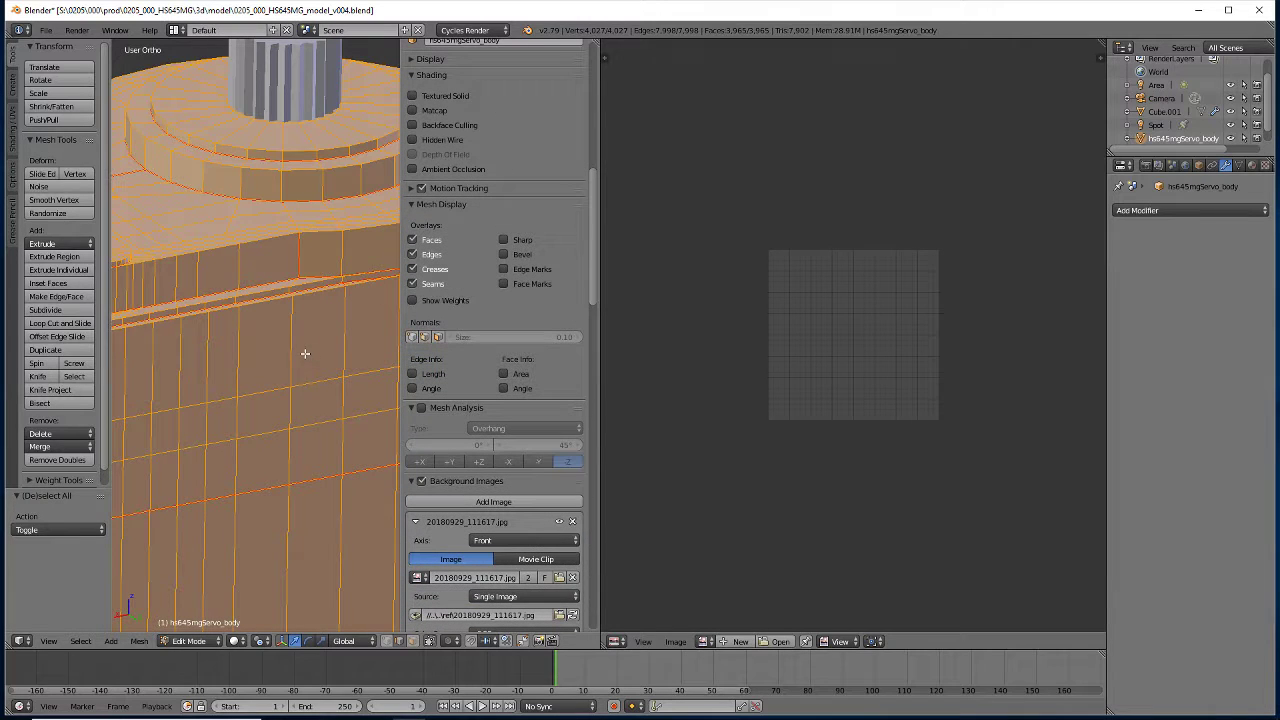
pyautogui.press('u')
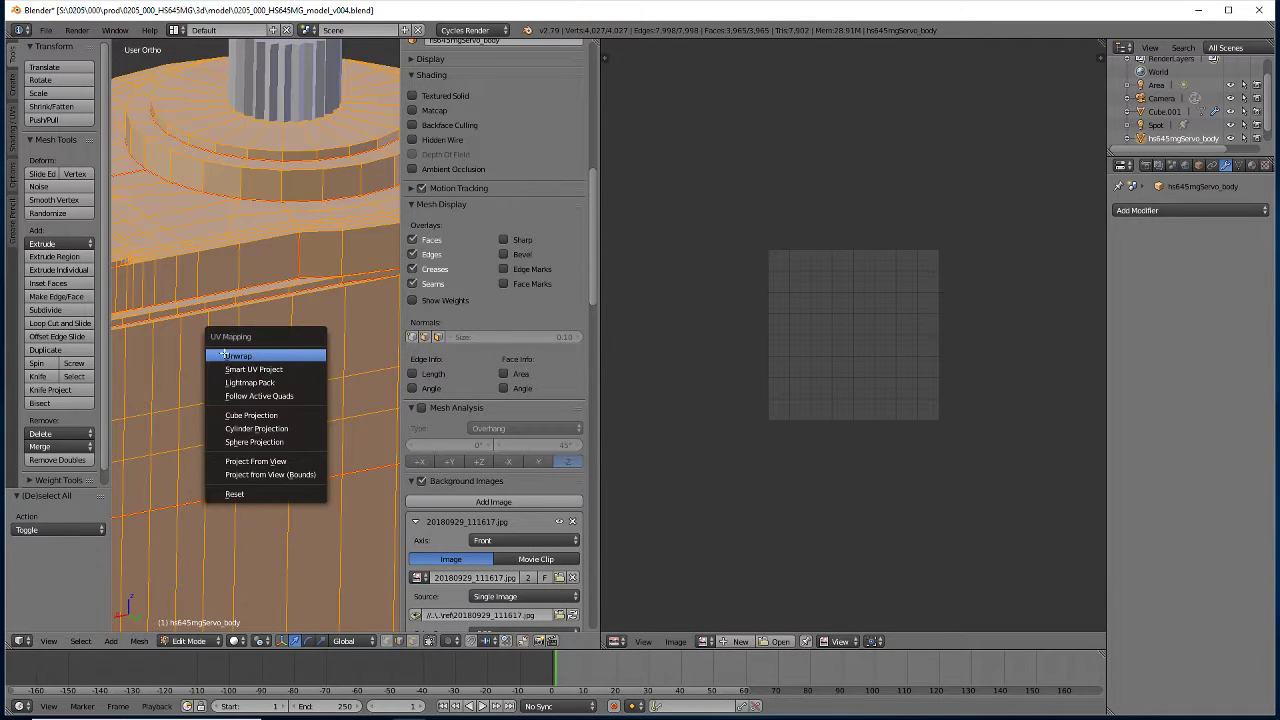
pyautogui.click(224, 356)
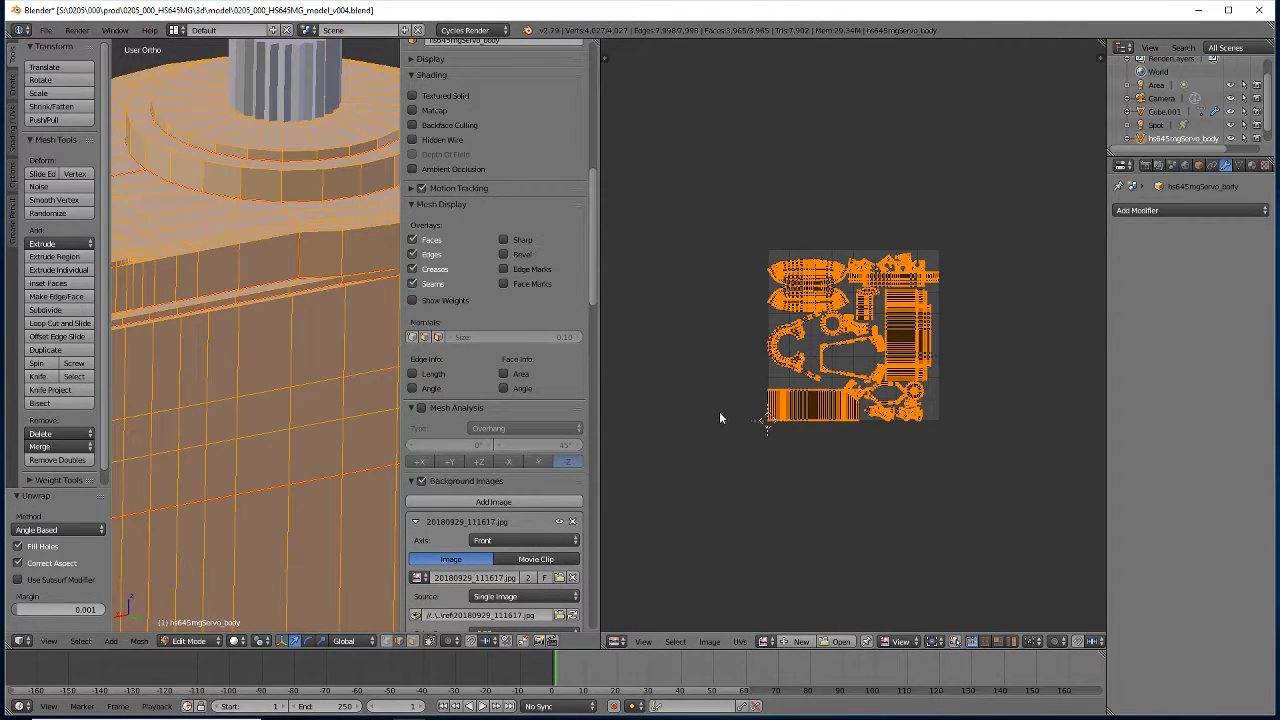
pyautogui.scroll(4, 745, 378)
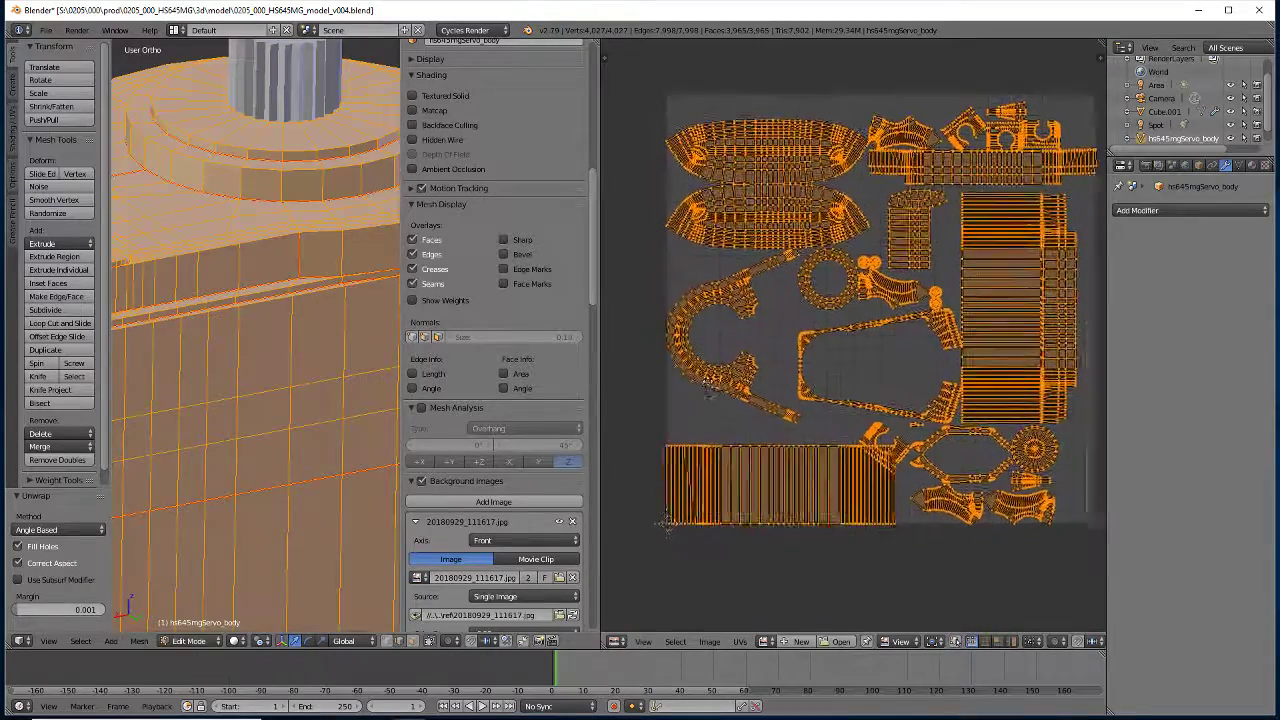
pyautogui.moveTo(683, 420); pyautogui.dragTo(652, 416, button='middle')
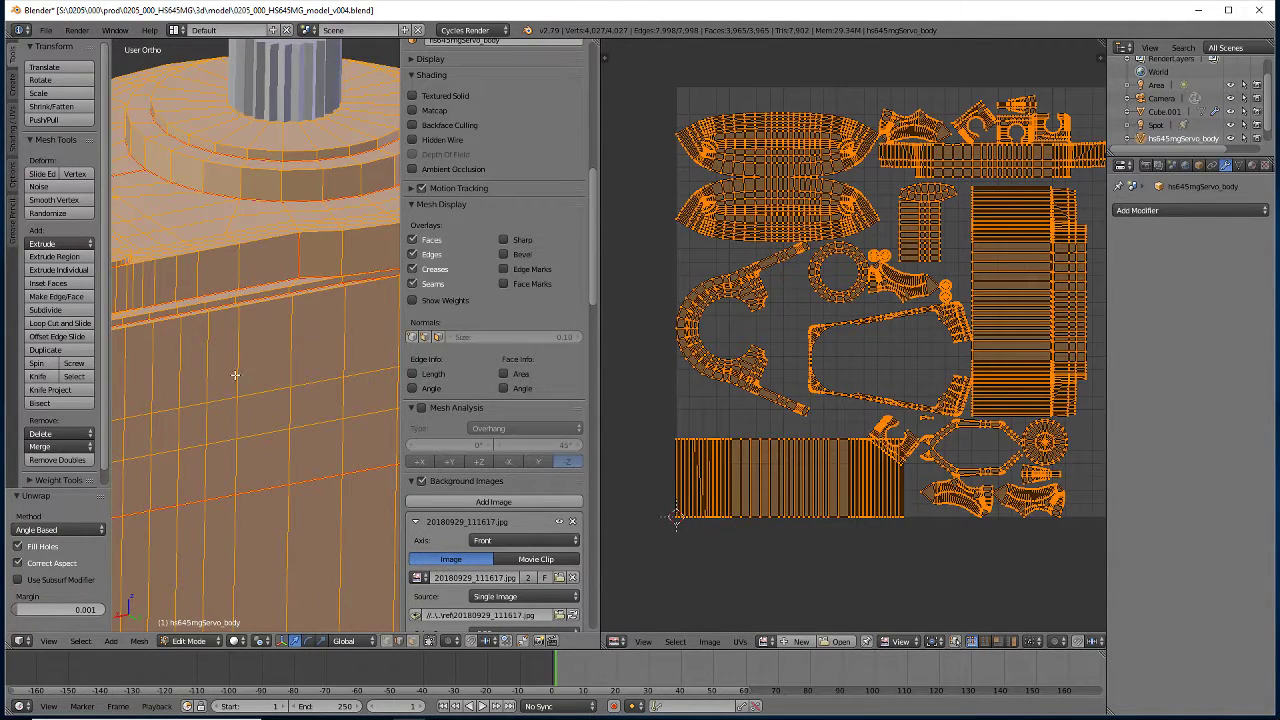
pyautogui.scroll(-3, 235, 375)
pyautogui.scroll(-2, 236, 400)
pyautogui.scroll(-2, 238, 426)
# Select one vertical edge on the body's front just below the top ledge
pyautogui.moveTo(238, 426); pyautogui.dragTo(293, 404, button='middle')
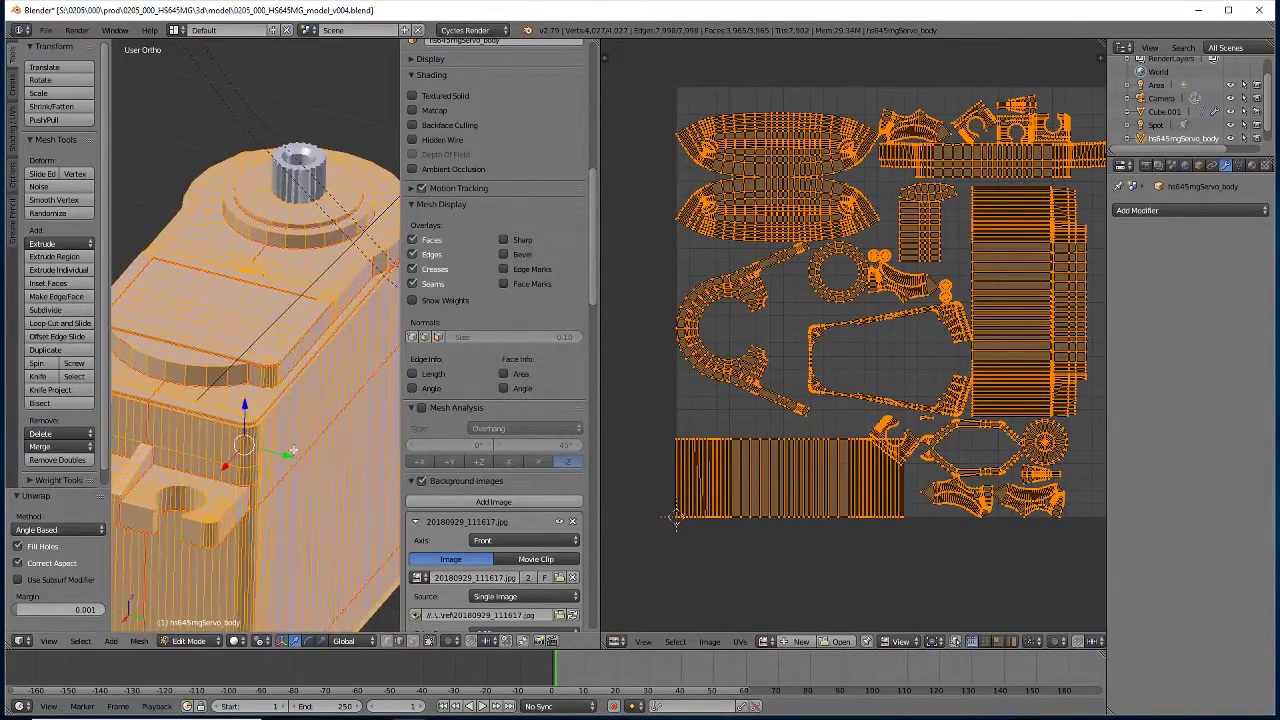
pyautogui.scroll(2, 230, 450)
pyautogui.scroll(1, 228, 453)
pyautogui.scroll(2, 226, 456)
pyautogui.moveTo(226, 456)
pyautogui.mouseDown(button='middle')
pyautogui.moveTo(231, 441)
pyautogui.moveTo(336, 438)
pyautogui.moveTo(267, 454)
pyautogui.moveTo(258, 485)
pyautogui.mouseUp(button='middle')
pyautogui.scroll(-3, 231, 441)
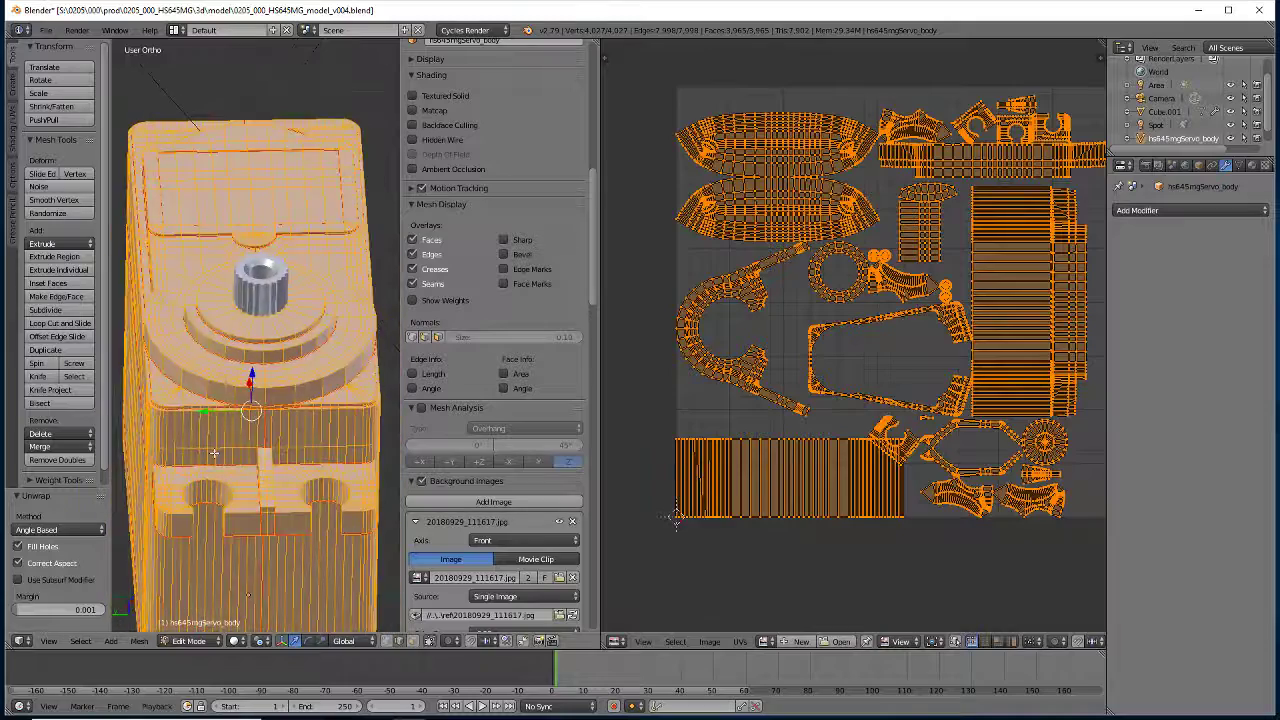
pyautogui.scroll(2, 256, 494)
pyautogui.scroll(2, 255, 498)
pyautogui.moveTo(284, 528); pyautogui.dragTo(257, 440, button='middle')
pyautogui.rightClick(263, 283)
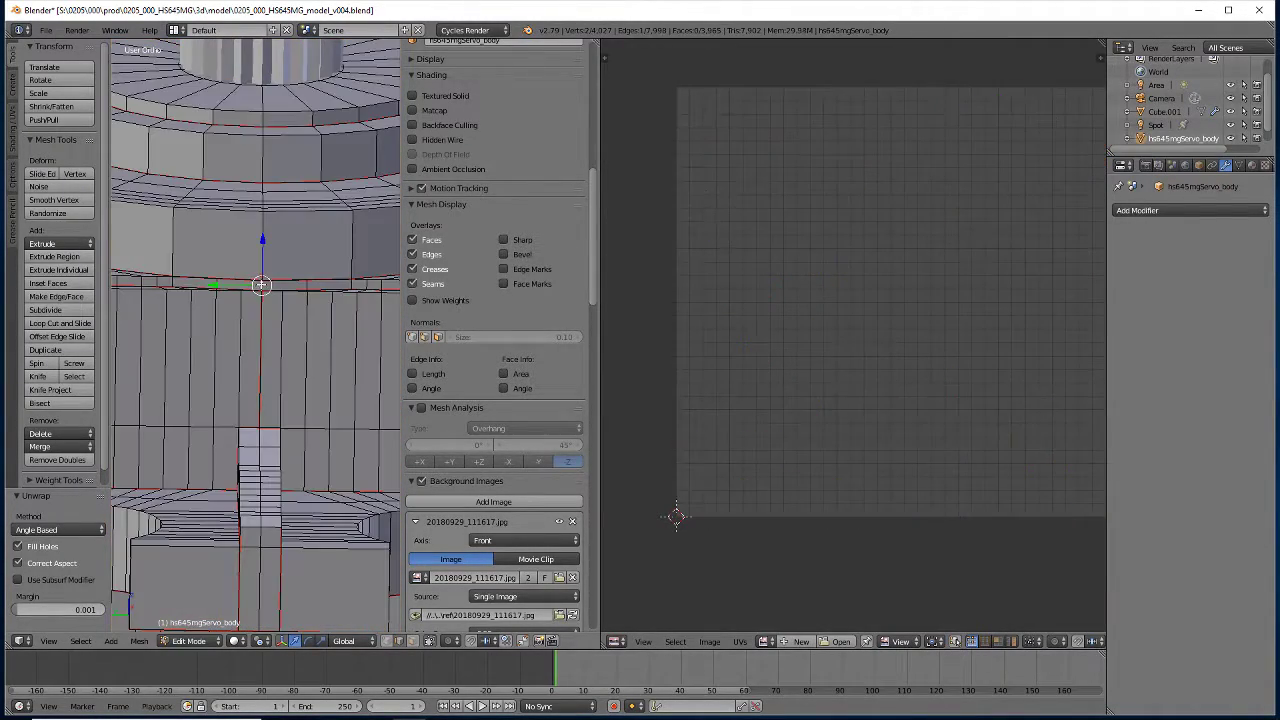
# Mark the chosen edge as a seam and subdivide the whole servo mesh with one cut
pyautogui.click(138, 641)
pyautogui.moveTo(156, 454)
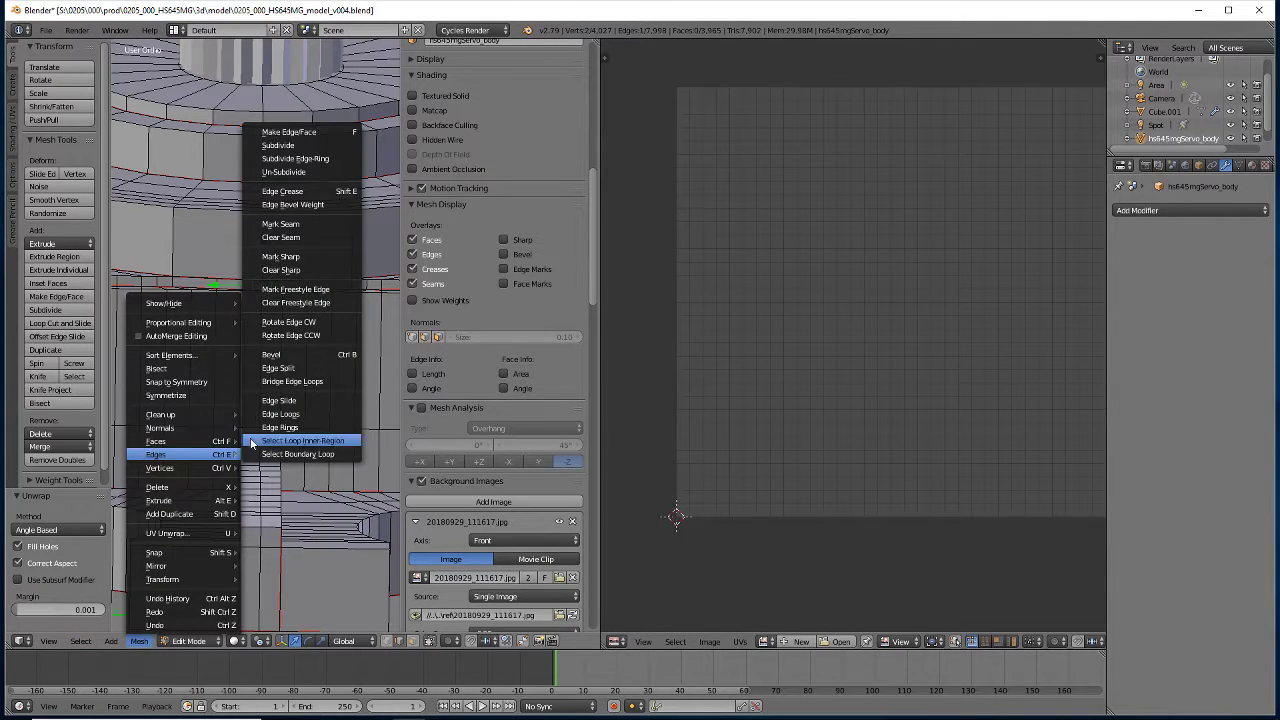
pyautogui.click(265, 226)
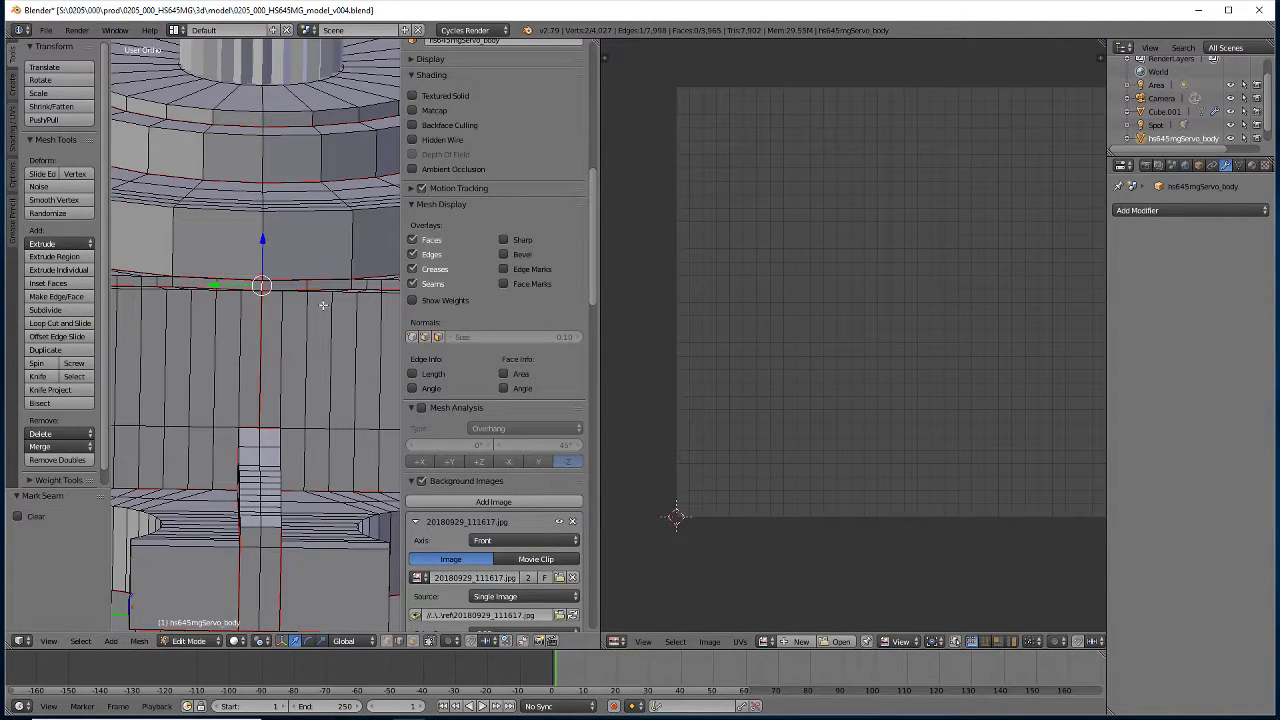
pyautogui.press('a')
pyautogui.press('w')
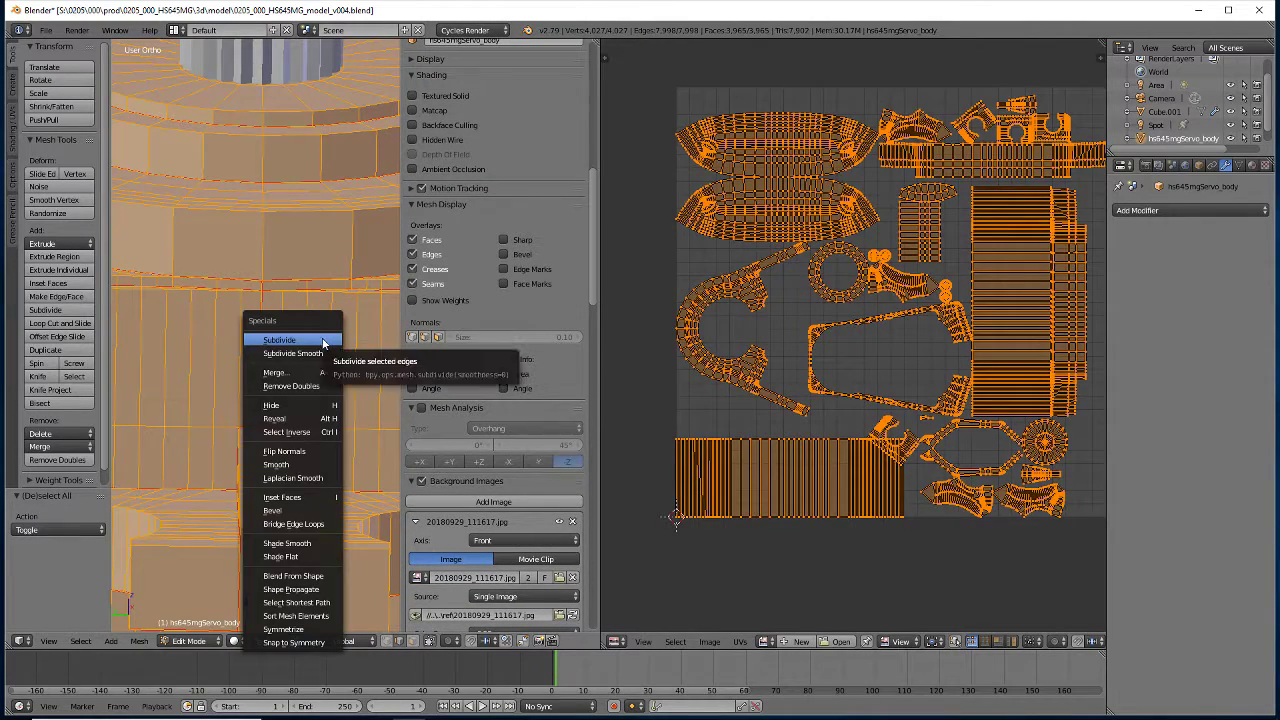
pyautogui.click(322, 341)
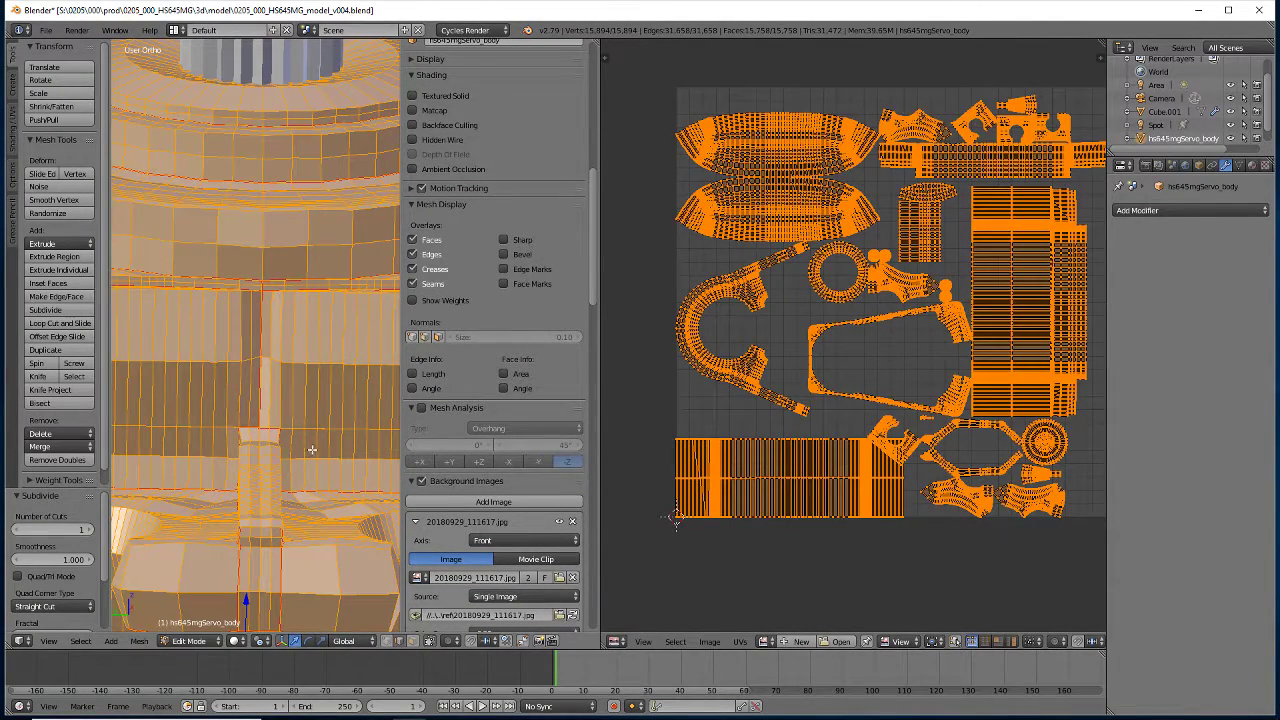
# Re-unwrap the mesh into new UV islands and select another vertical edge
pyautogui.press('u')
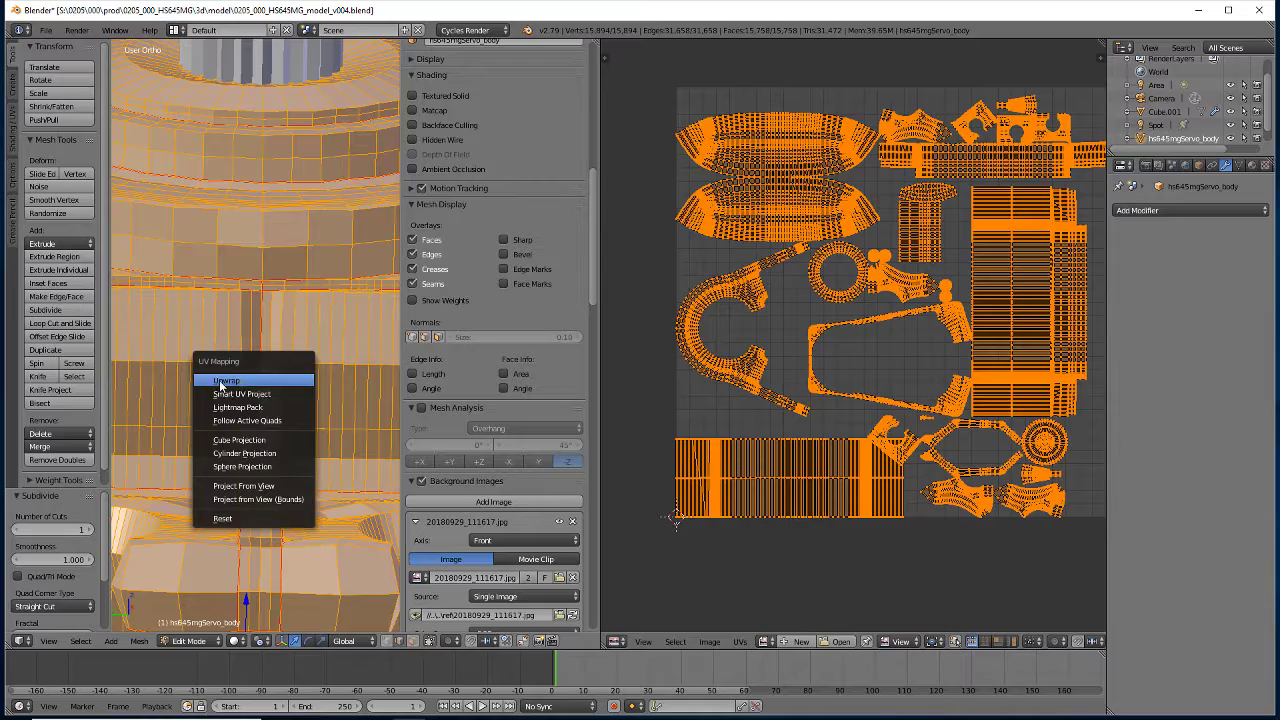
pyautogui.press('Return')
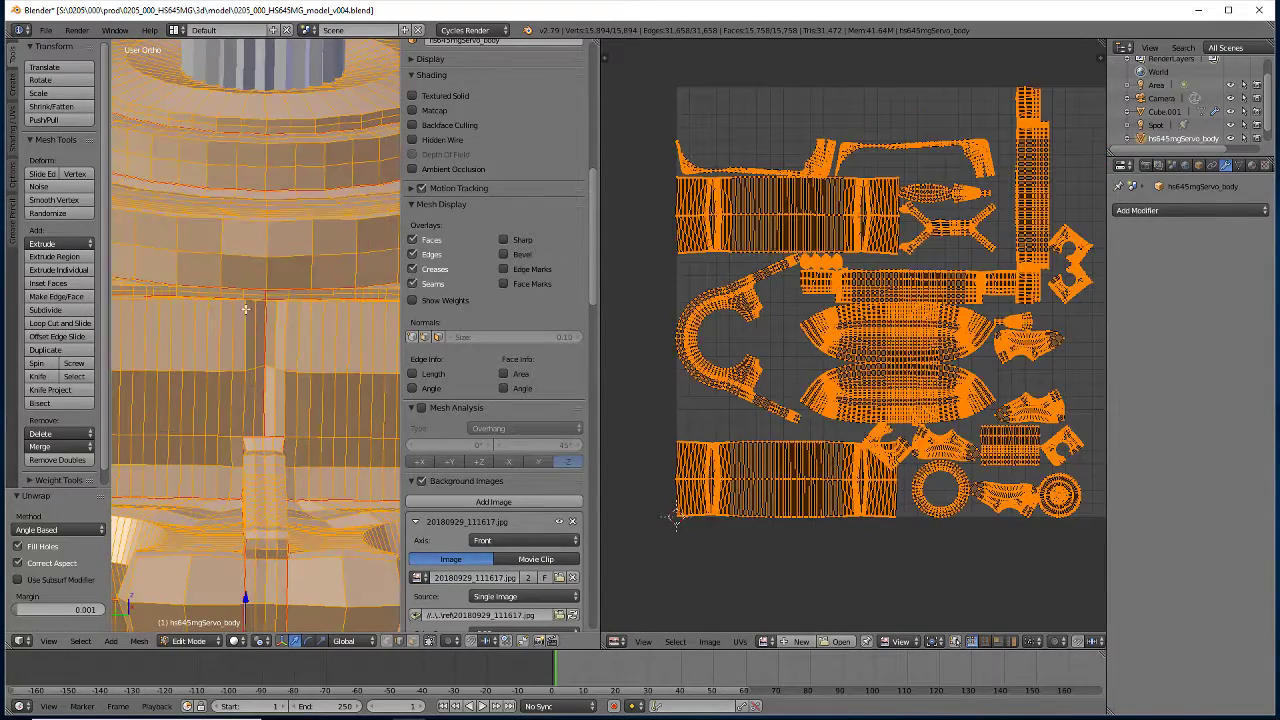
pyautogui.scroll(2, 242, 315)
pyautogui.moveTo(242, 315); pyautogui.dragTo(281, 493, button='middle')
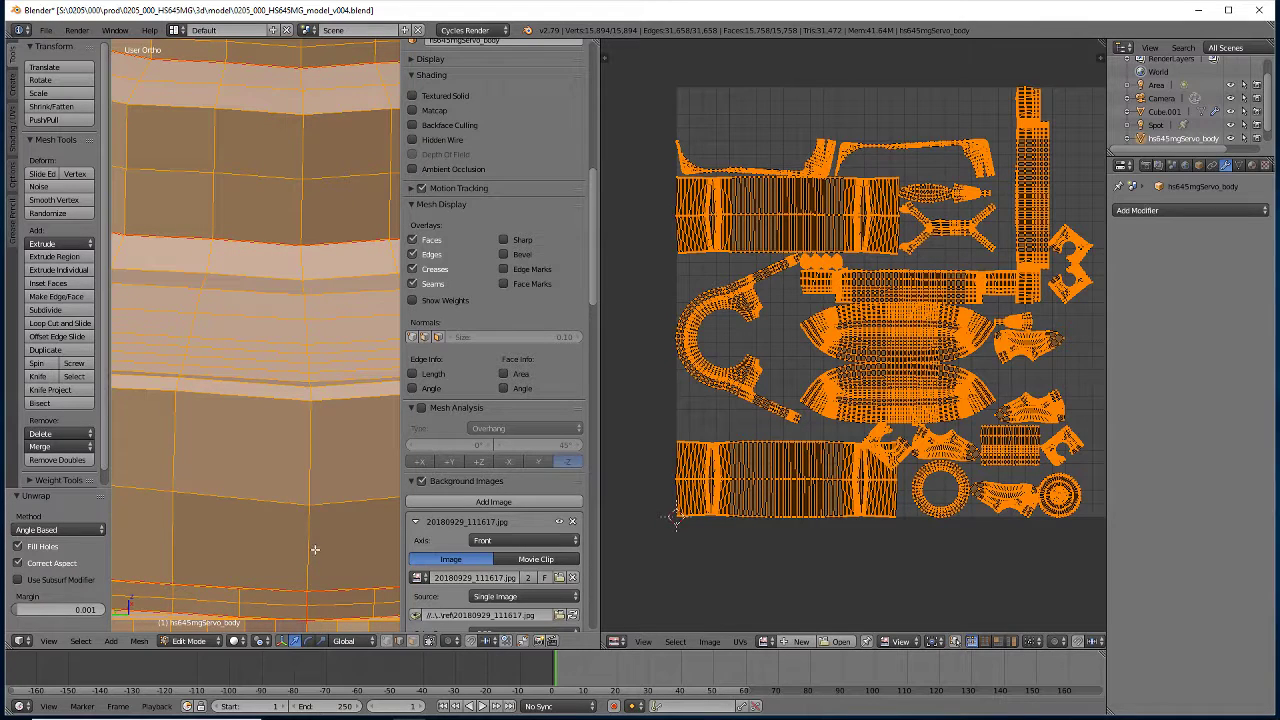
pyautogui.moveTo(308, 551); pyautogui.dragTo(269, 344, button='middle')
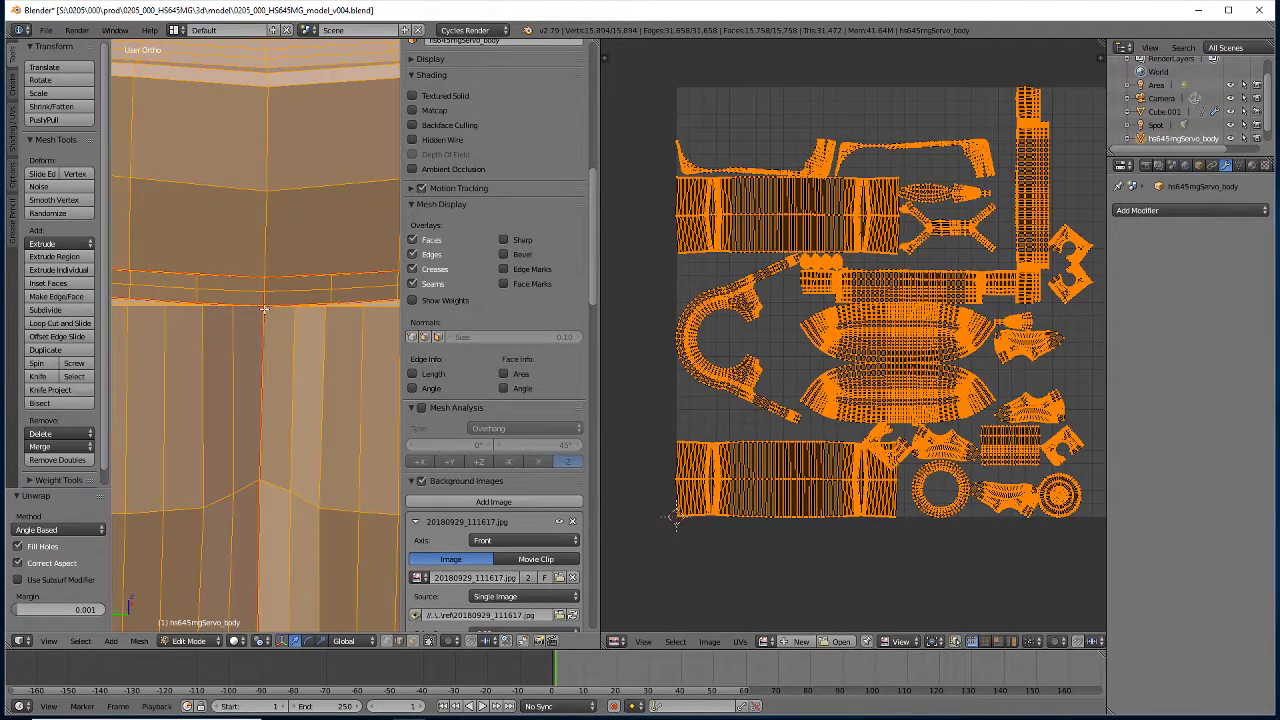
pyautogui.rightClick(264, 310)
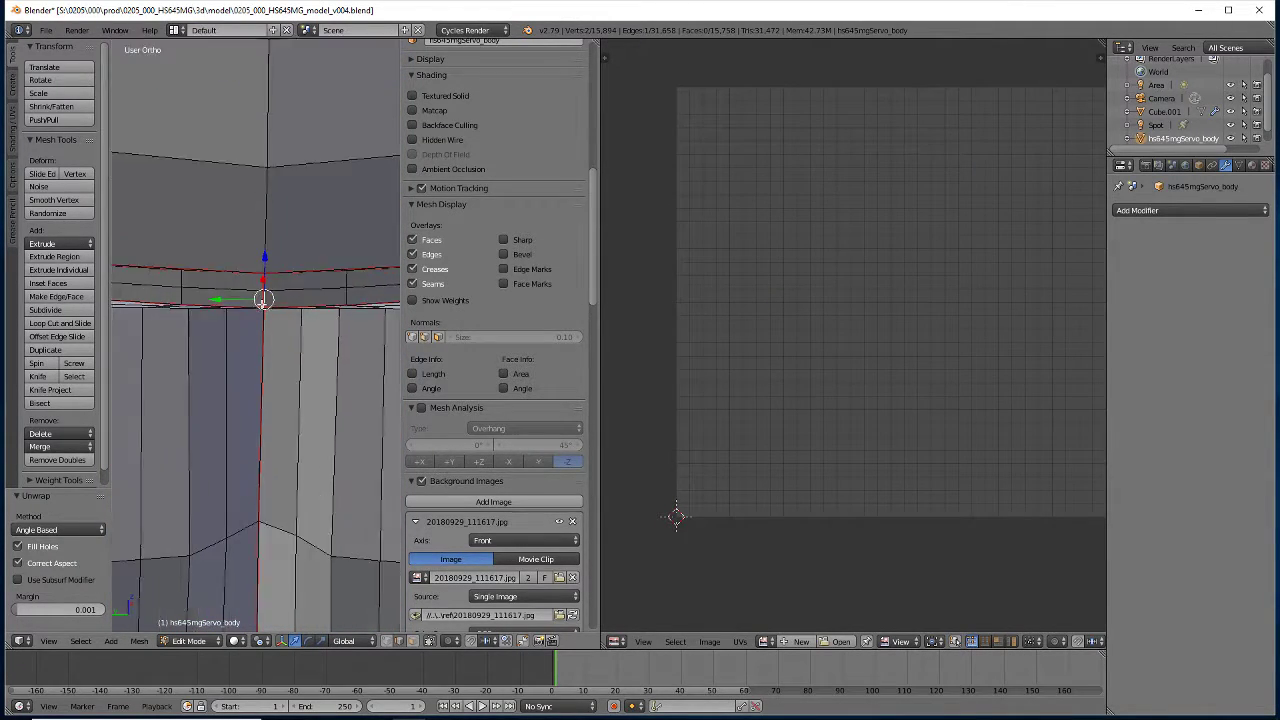
# Select the whole servo mesh and remove doubles, merging 19 duplicate vertices
pyautogui.scroll(3, 257, 297)
pyautogui.moveTo(257, 300)
pyautogui.mouseDown(button='middle')
pyautogui.moveTo(220, 471)
pyautogui.moveTo(182, 454)
pyautogui.moveTo(157, 386)
pyautogui.moveTo(140, 380)
pyautogui.moveTo(268, 349)
pyautogui.moveTo(323, 471)
pyautogui.moveTo(340, 463)
pyautogui.moveTo(218, 453)
pyautogui.moveTo(205, 415)
pyautogui.moveTo(239, 288)
pyautogui.mouseUp(button='middle')
pyautogui.scroll(-3, 239, 288)
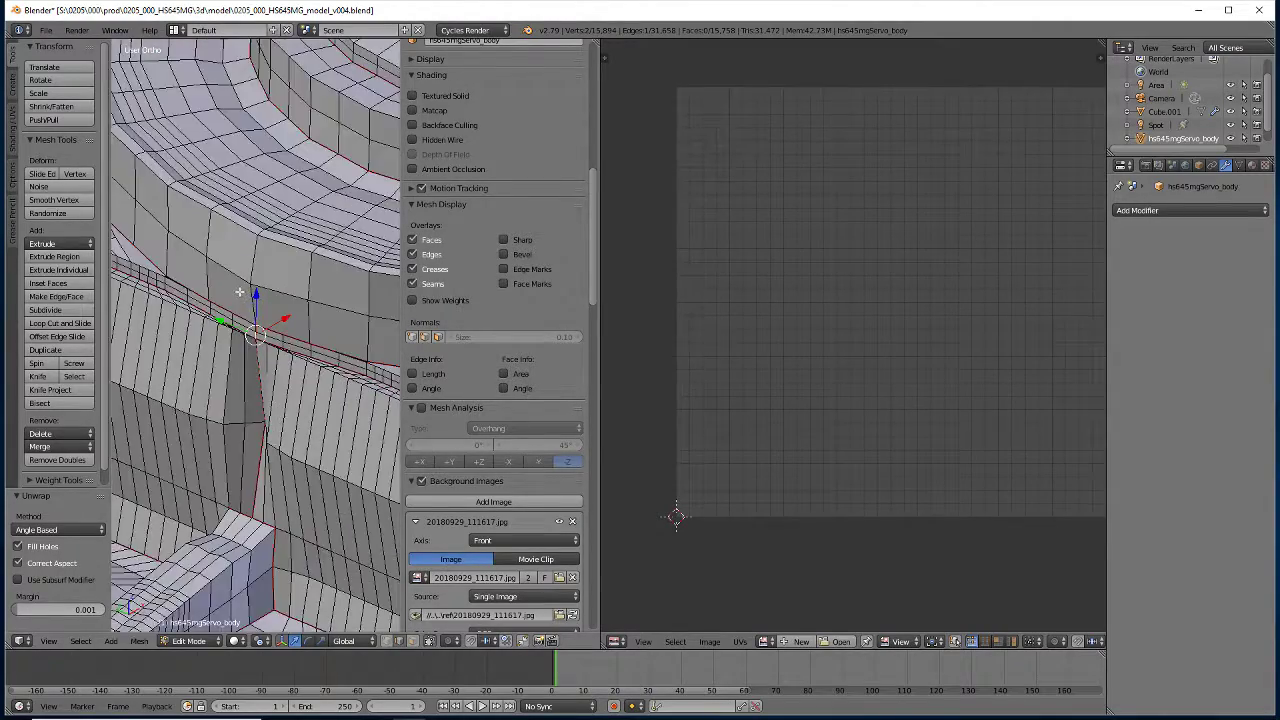
pyautogui.scroll(-2, 239, 288)
pyautogui.scroll(-2, 239, 288)
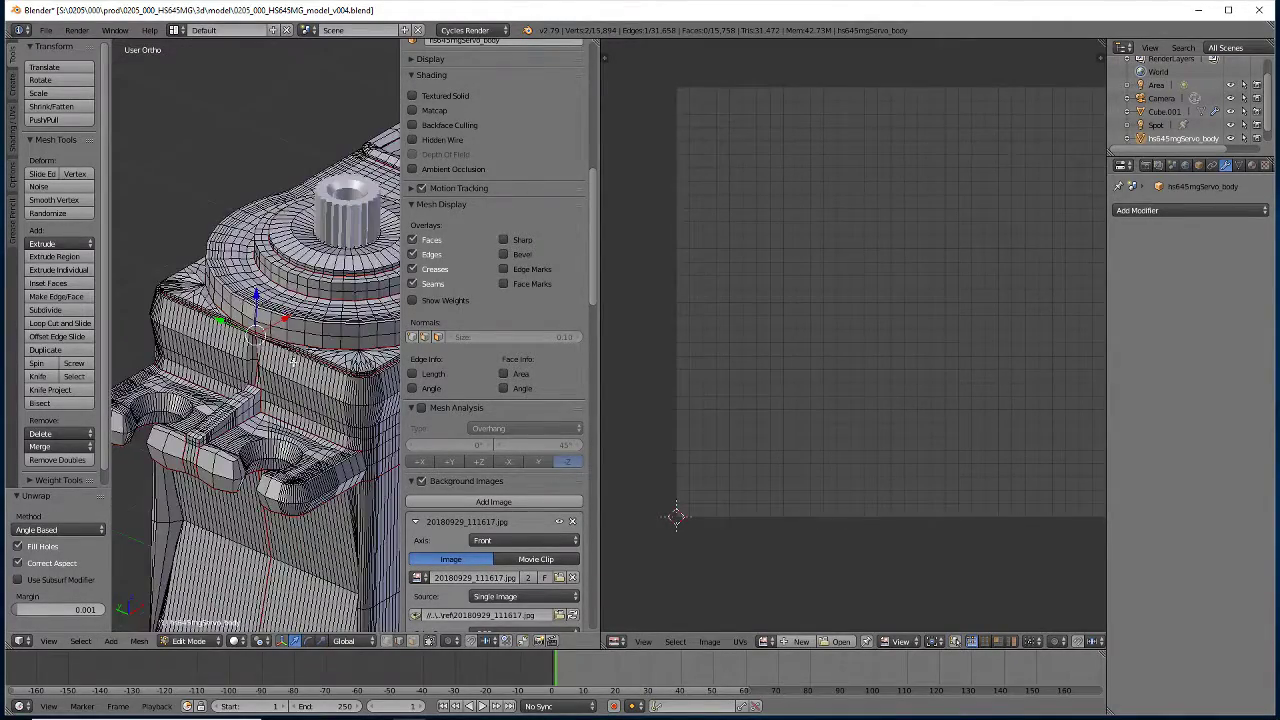
pyautogui.scroll(2, 293, 361)
pyautogui.scroll(2, 293, 361)
pyautogui.scroll(2, 293, 361)
pyautogui.scroll(2, 220, 396)
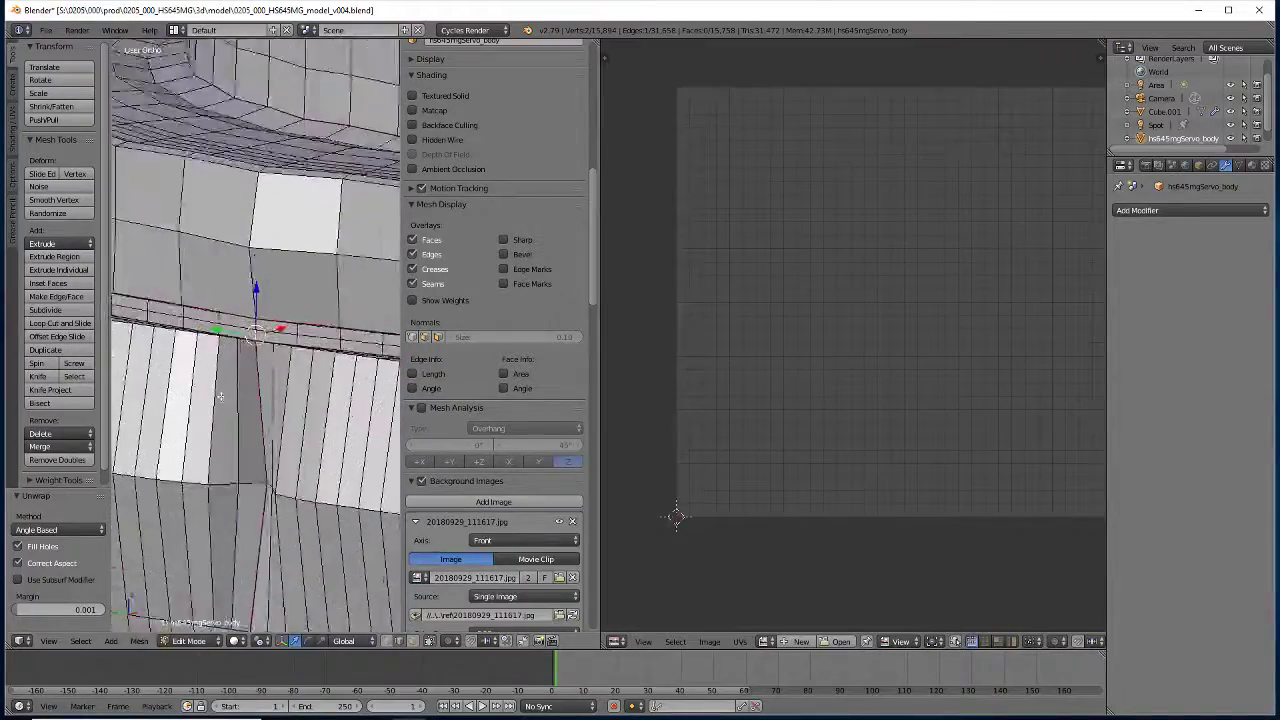
pyautogui.moveTo(220, 397); pyautogui.dragTo(281, 378, button='middle')
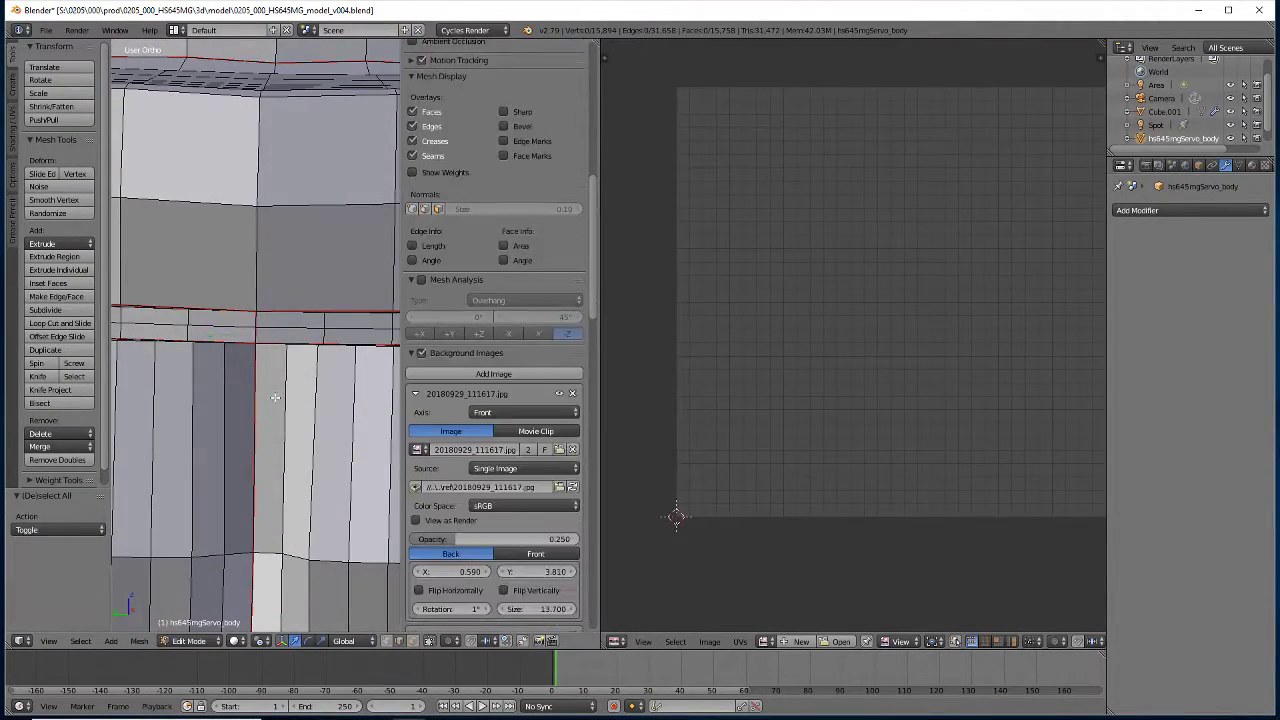
pyautogui.press('a')
pyautogui.press('a')
pyautogui.press('w')
pyautogui.click(276, 399)
# Undo back to the unsubdivided 4,027-vertex mesh and its earlier UV layout
pyautogui.moveTo(276, 399)
pyautogui.mouseDown(button='middle')
pyautogui.moveTo(180, 468)
pyautogui.moveTo(280, 408)
pyautogui.moveTo(229, 383)
pyautogui.mouseUp(button='middle')
pyautogui.scroll(-4, 190, 462)
pyautogui.scroll(-2, 193, 461)
pyautogui.scroll(5, 193, 461)
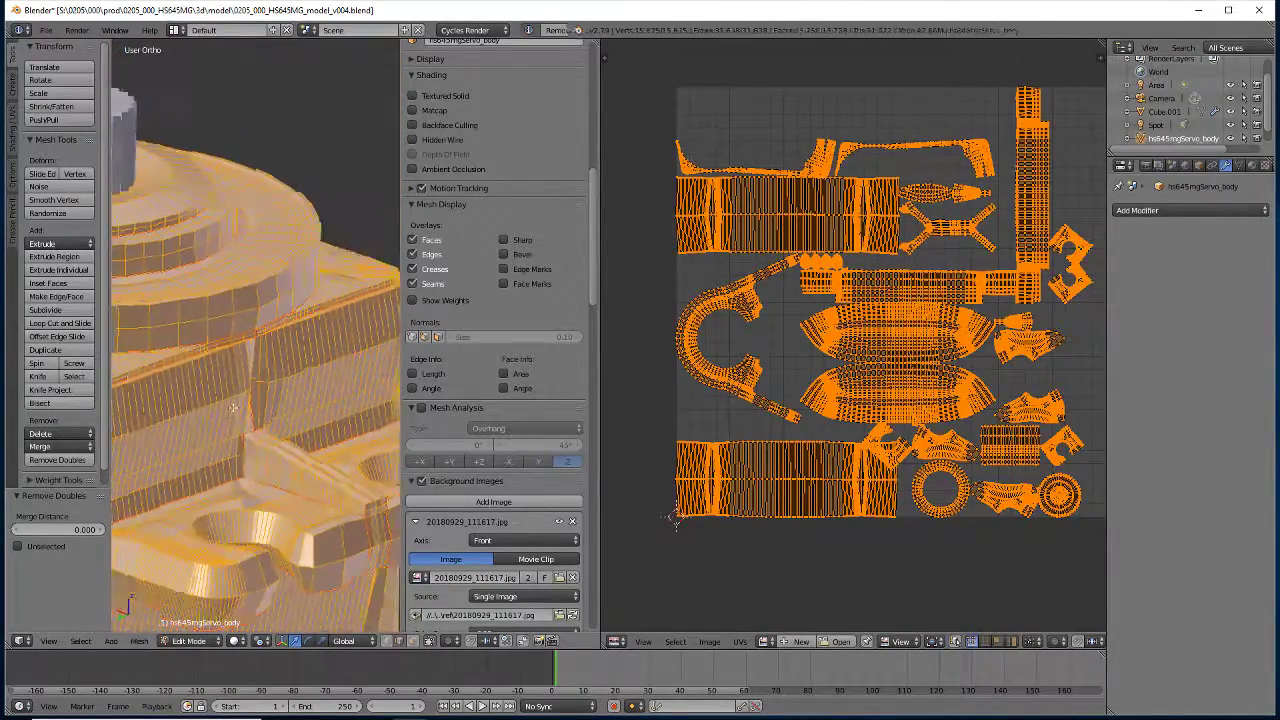
pyautogui.click(253, 438)
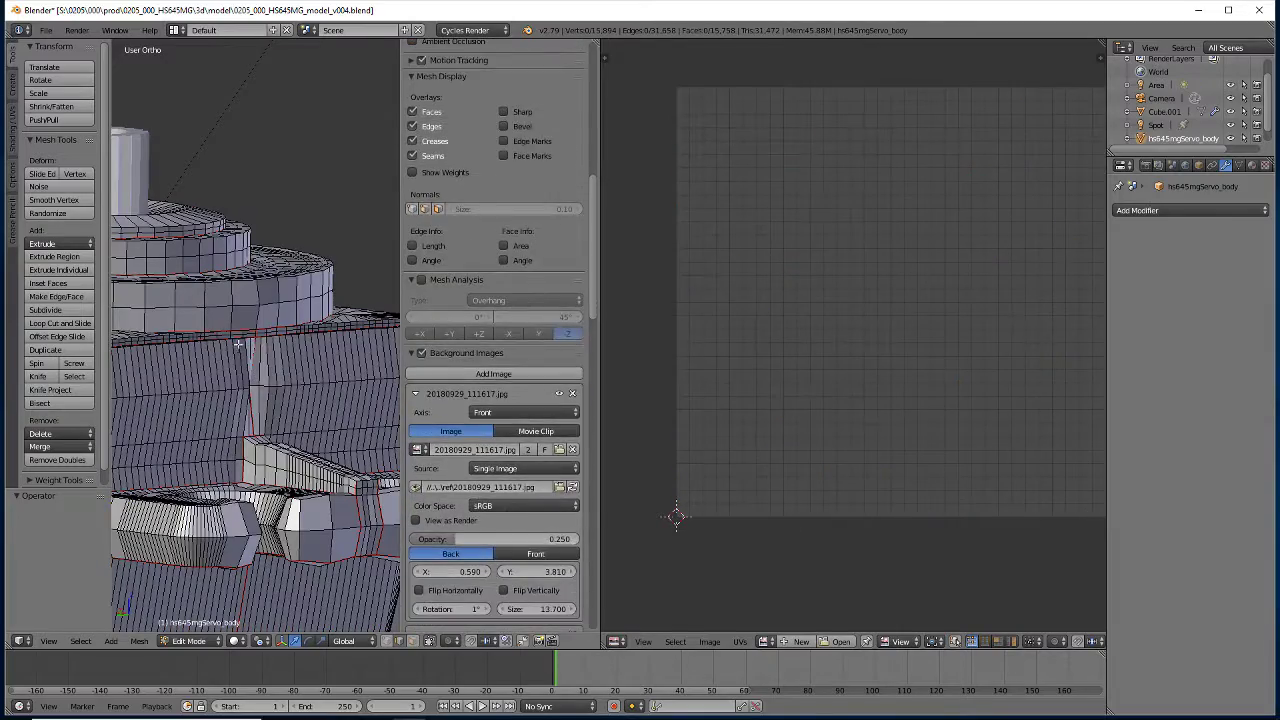
pyautogui.moveTo(224, 395); pyautogui.dragTo(242, 433, button='middle')
pyautogui.press('a')
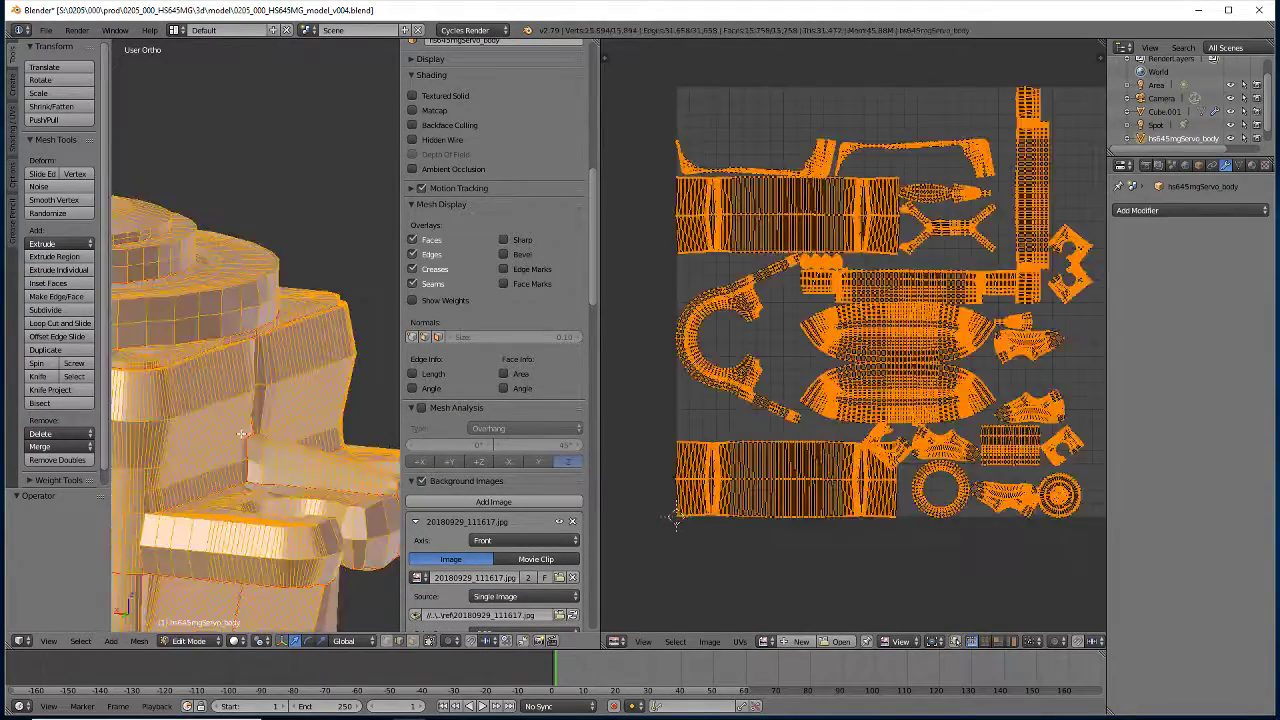
pyautogui.hotkey('ctrl', 'z')
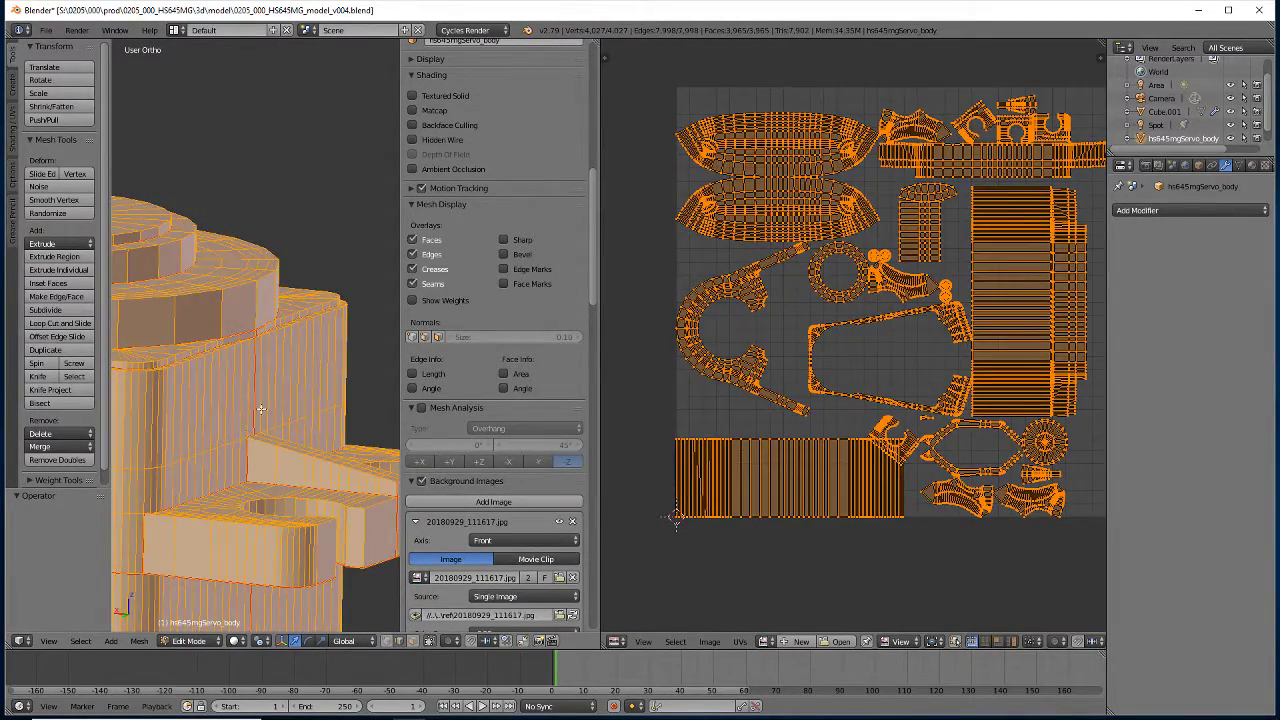
pyautogui.moveTo(260, 408); pyautogui.dragTo(243, 358, button='middle')
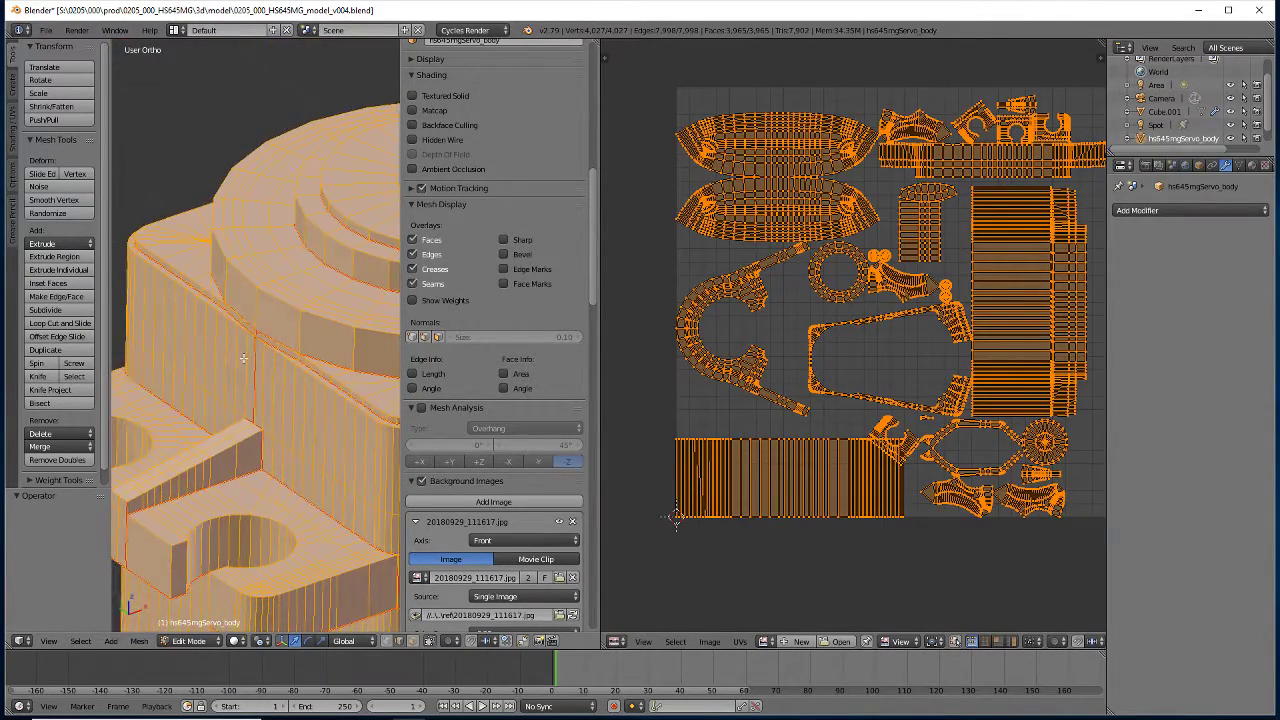
# Zoom in on the seam corner and select an edge there, orbiting so the edges run horizontally
pyautogui.scroll(3, 243, 358)
pyautogui.scroll(3, 246, 352)
pyautogui.scroll(3, 249, 346)
pyautogui.scroll(1, 252, 340)
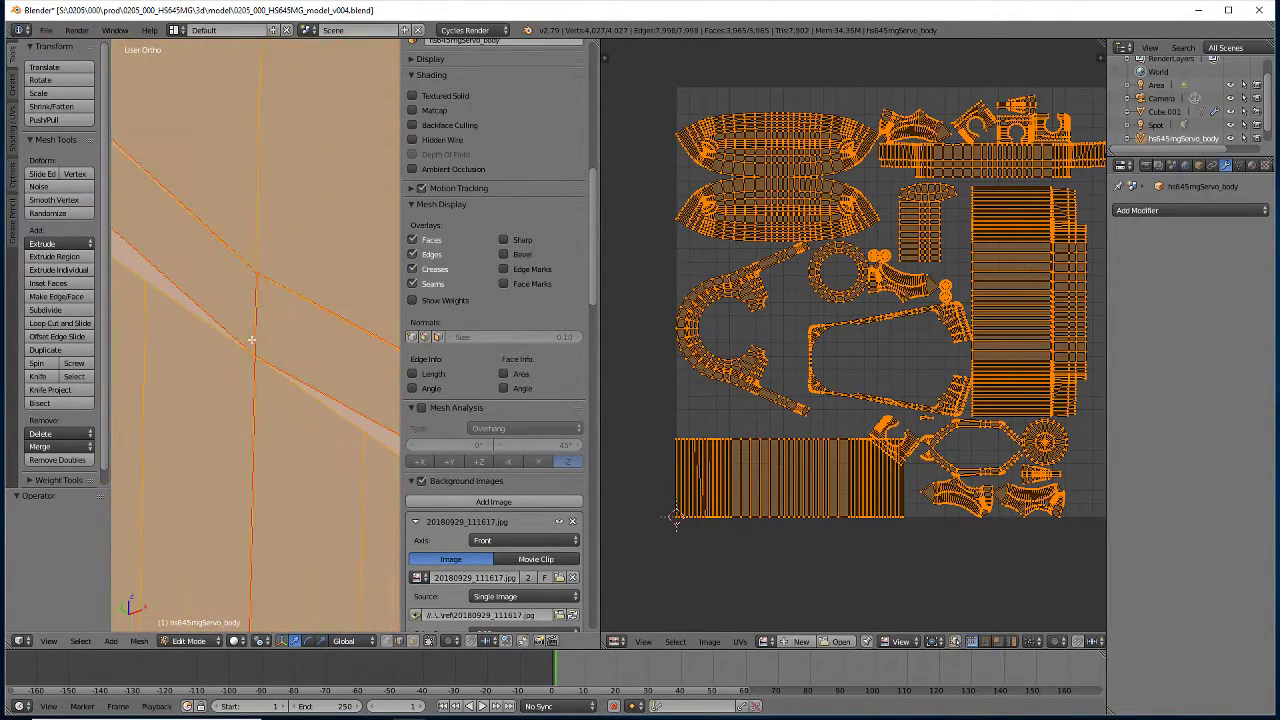
pyautogui.rightClick(251, 340)
pyautogui.moveTo(250, 430); pyautogui.dragTo(279, 381, button='middle')
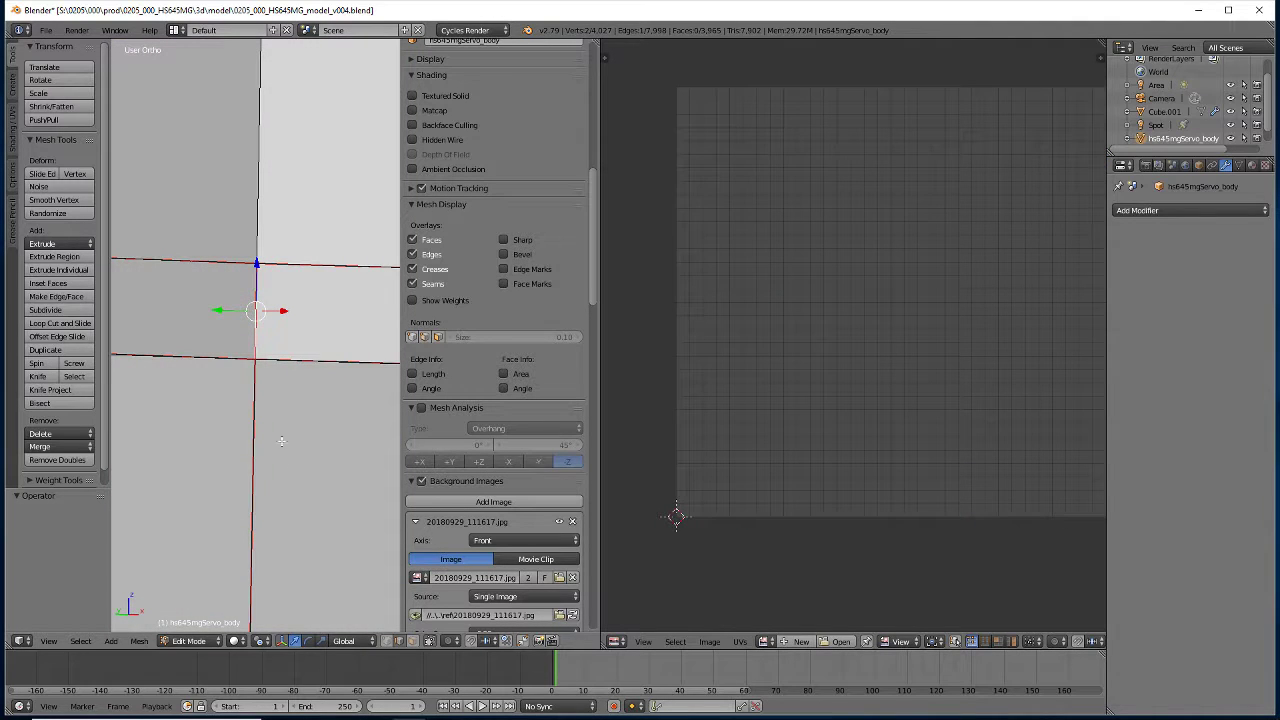
# Move the corner vertex where the seams meet slightly downward, then inspect the seam
pyautogui.rightClick(259, 363)
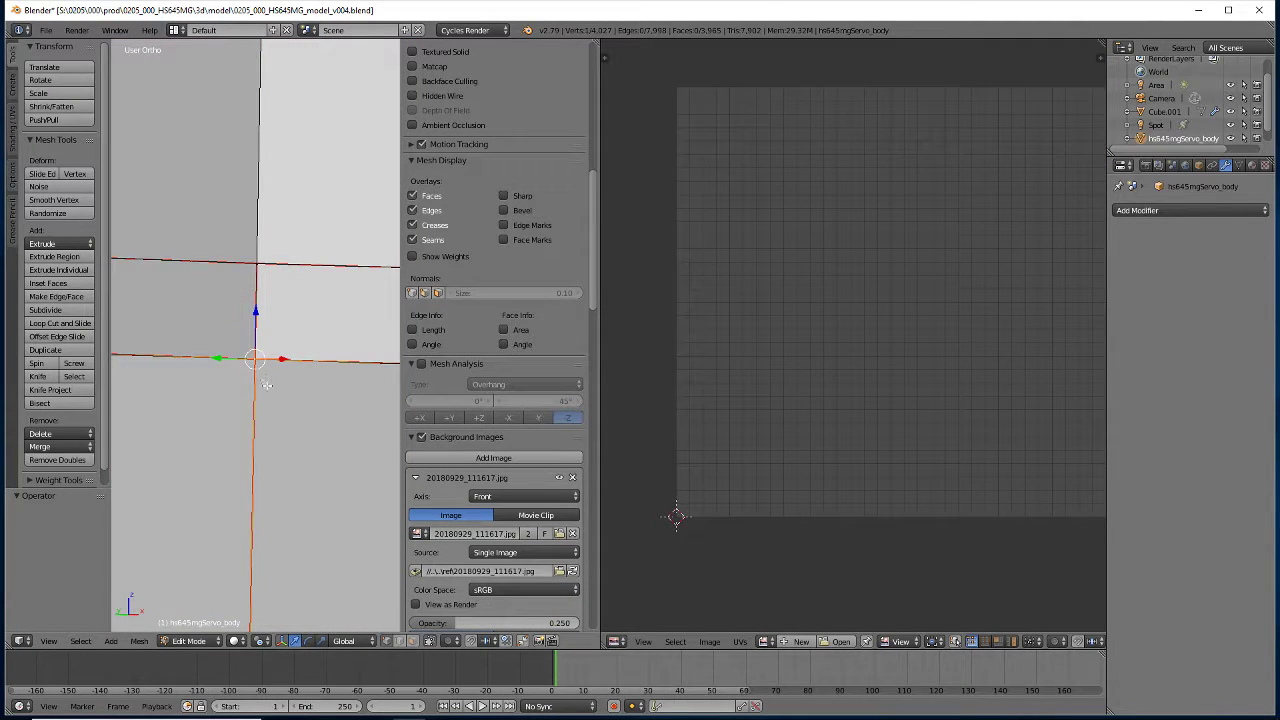
pyautogui.press('g')
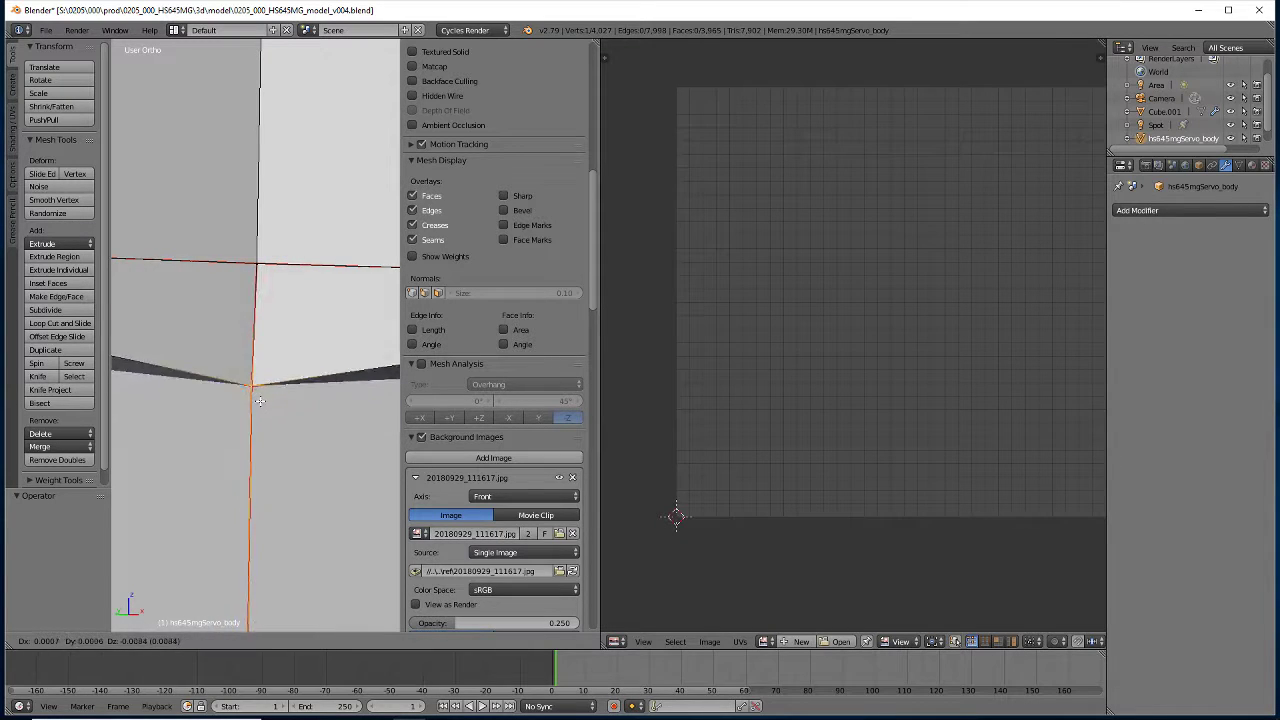
pyautogui.click(229, 403)
pyautogui.scroll(-2, 229, 420)
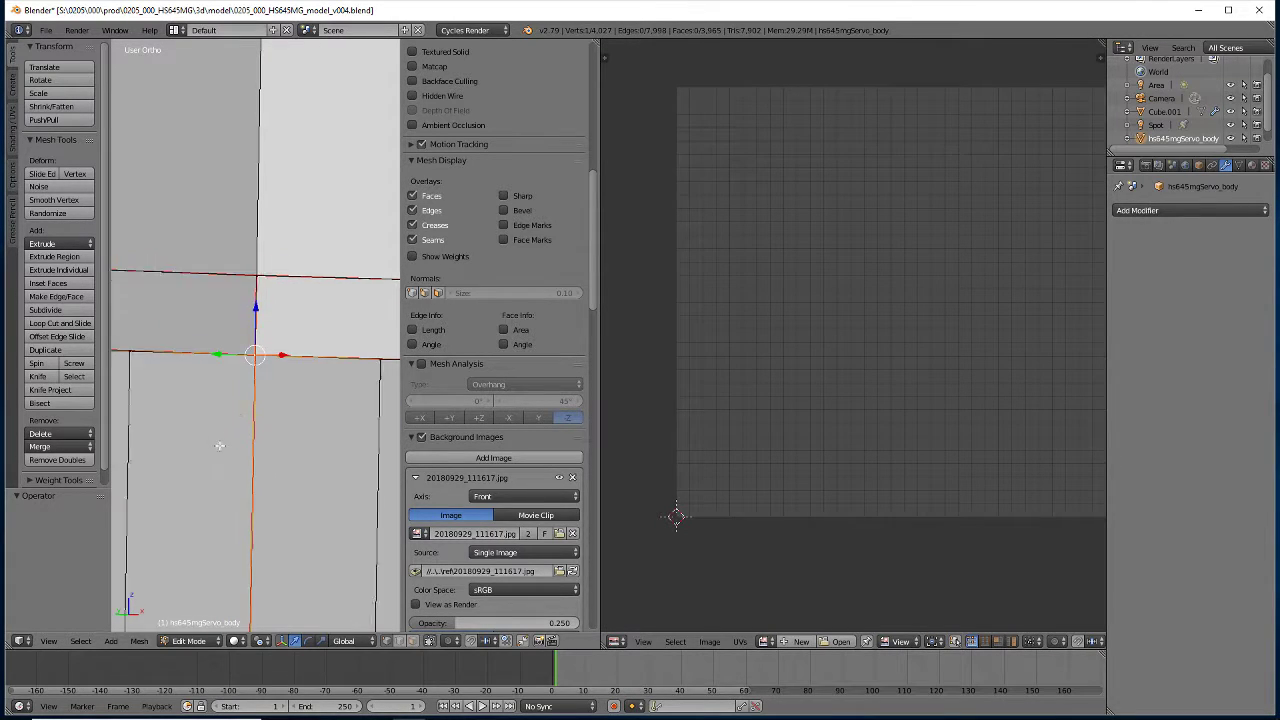
pyautogui.moveTo(227, 455); pyautogui.dragTo(229, 433, button='middle')
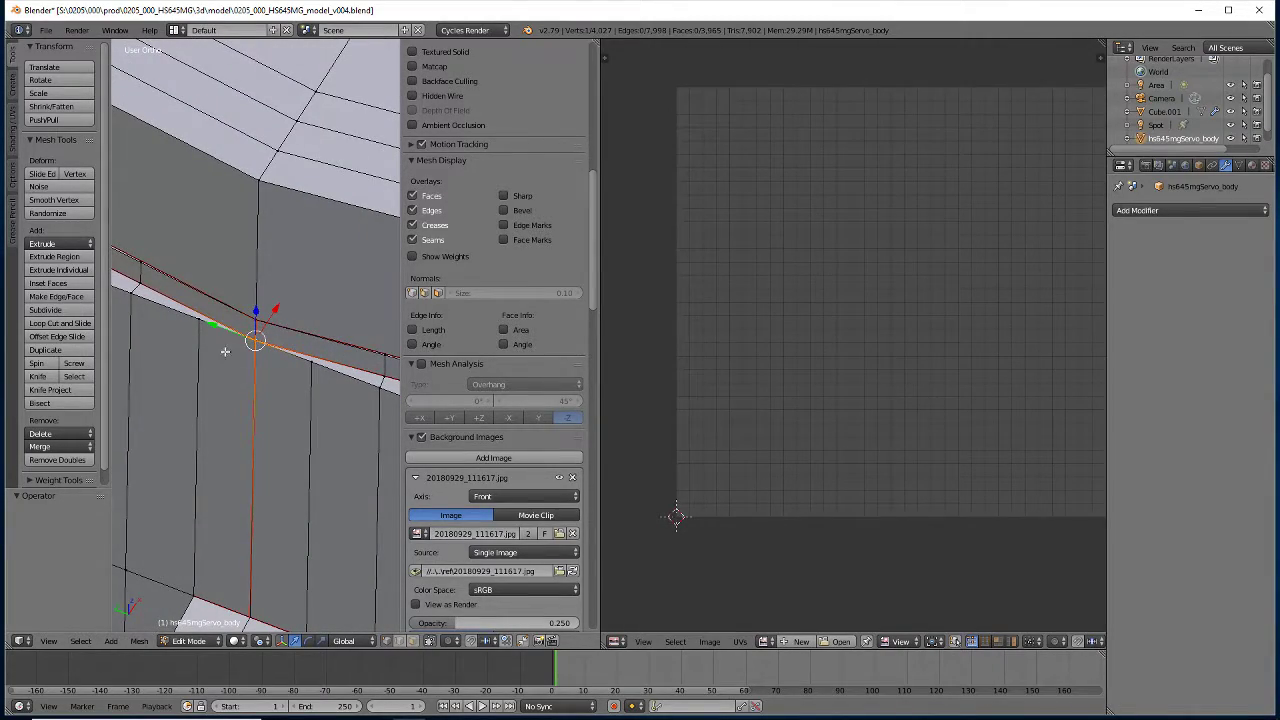
pyautogui.scroll(-2, 290, 459)
pyautogui.scroll(-2, 288, 459)
pyautogui.scroll(-2, 275, 459)
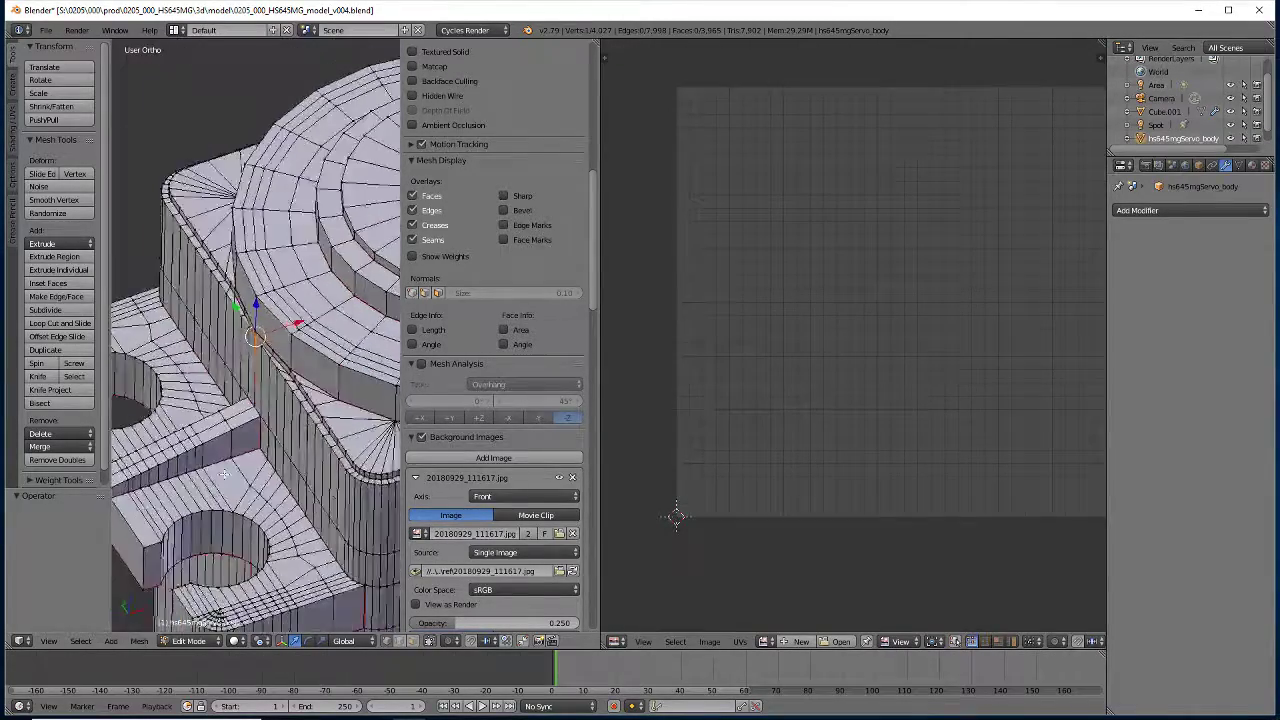
pyautogui.scroll(-1, 260, 458)
pyautogui.moveTo(260, 458)
pyautogui.mouseDown(button='middle')
pyautogui.moveTo(300, 445)
pyautogui.moveTo(256, 458)
pyautogui.moveTo(279, 463)
pyautogui.mouseUp(button='middle')
# Select the whole servo mesh and re-unwrap it with Angle Based and a 0.001 margin
pyautogui.press('a')
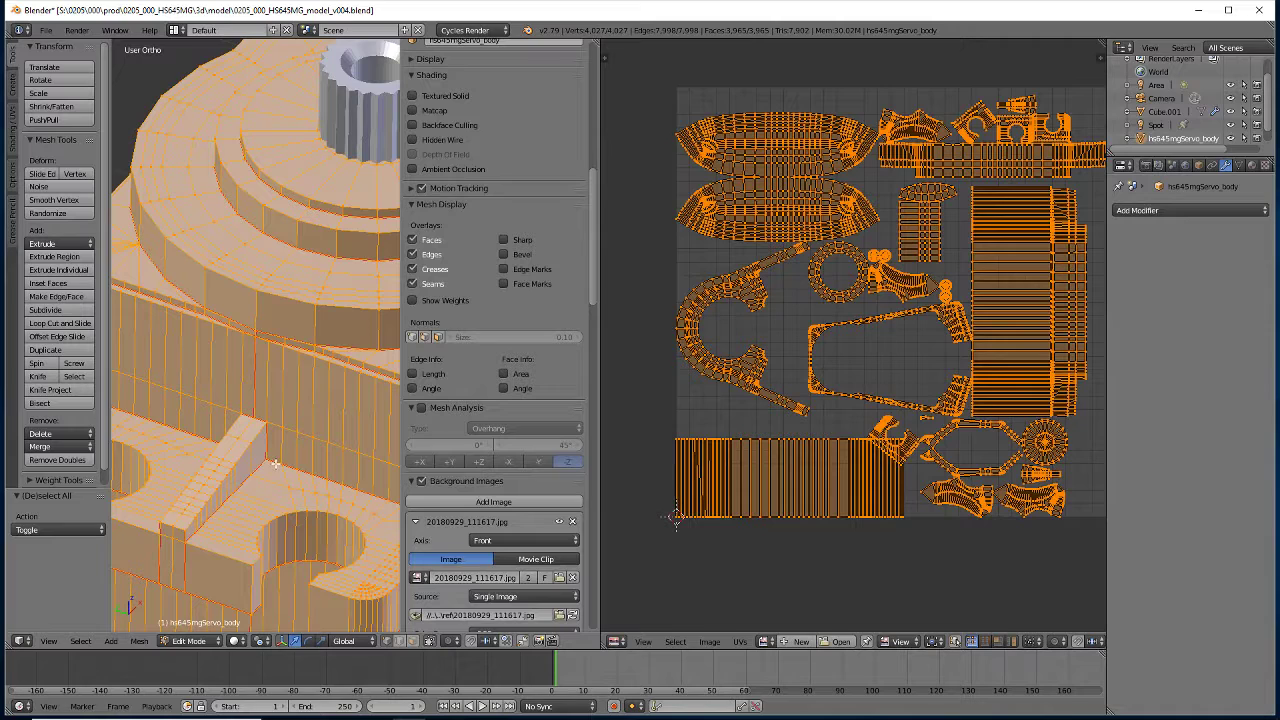
pyautogui.press('u')
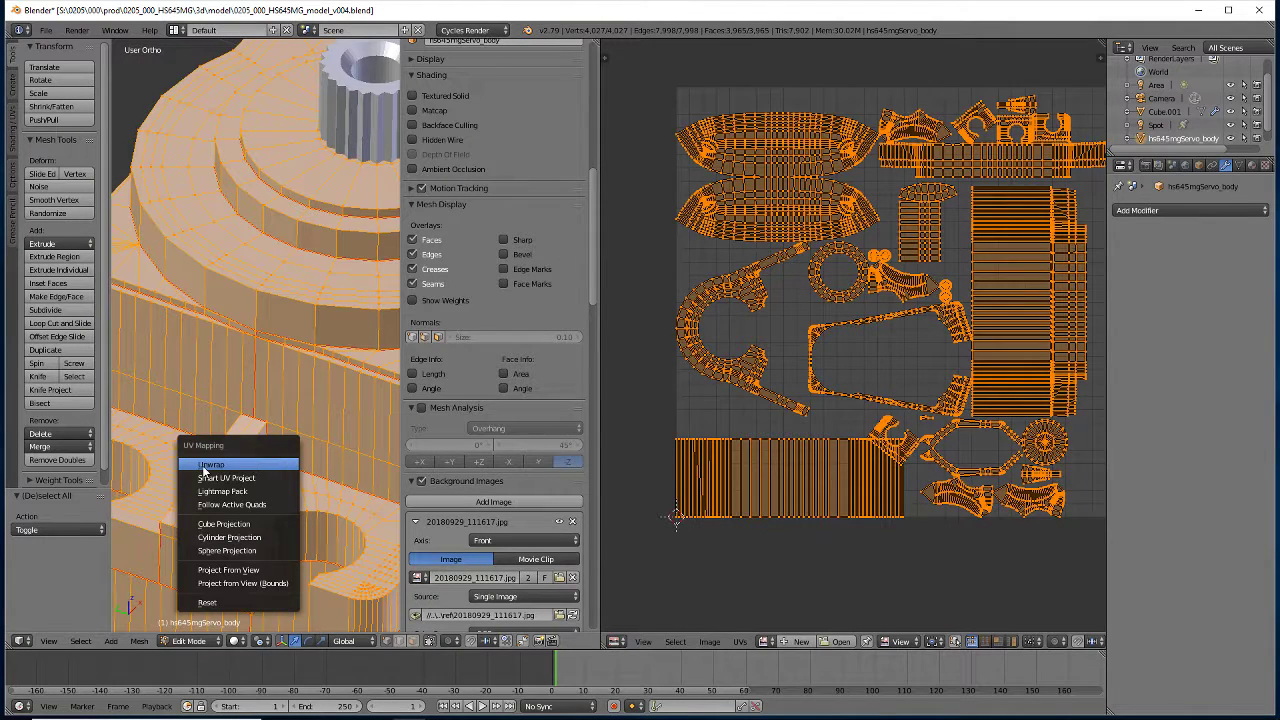
pyautogui.click(210, 466)
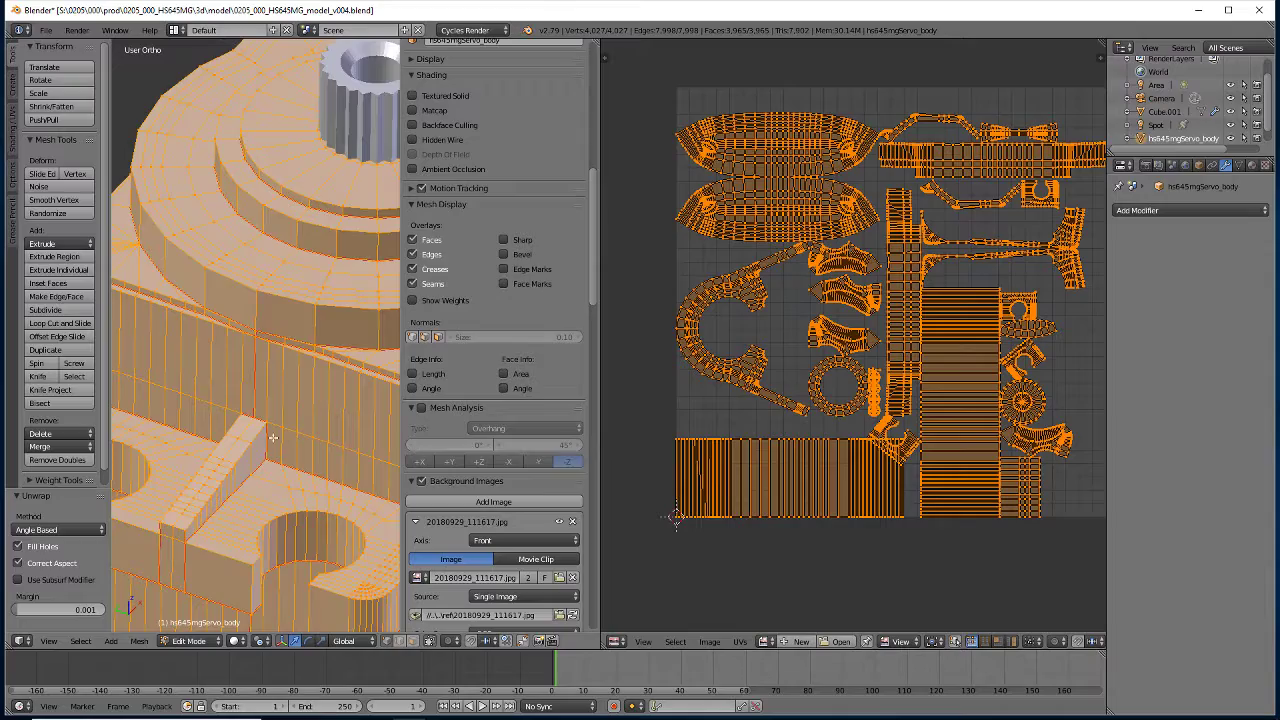
# Orbit and zoom around the servo body to inspect its unwrapped UV islands
pyautogui.moveTo(298, 484)
pyautogui.mouseDown(button='middle')
pyautogui.moveTo(285, 432)
pyautogui.moveTo(179, 457)
pyautogui.moveTo(346, 544)
pyautogui.moveTo(337, 534)
pyautogui.moveTo(271, 553)
pyautogui.moveTo(343, 297)
pyautogui.mouseUp(button='middle')
pyautogui.scroll(-5, 285, 432)
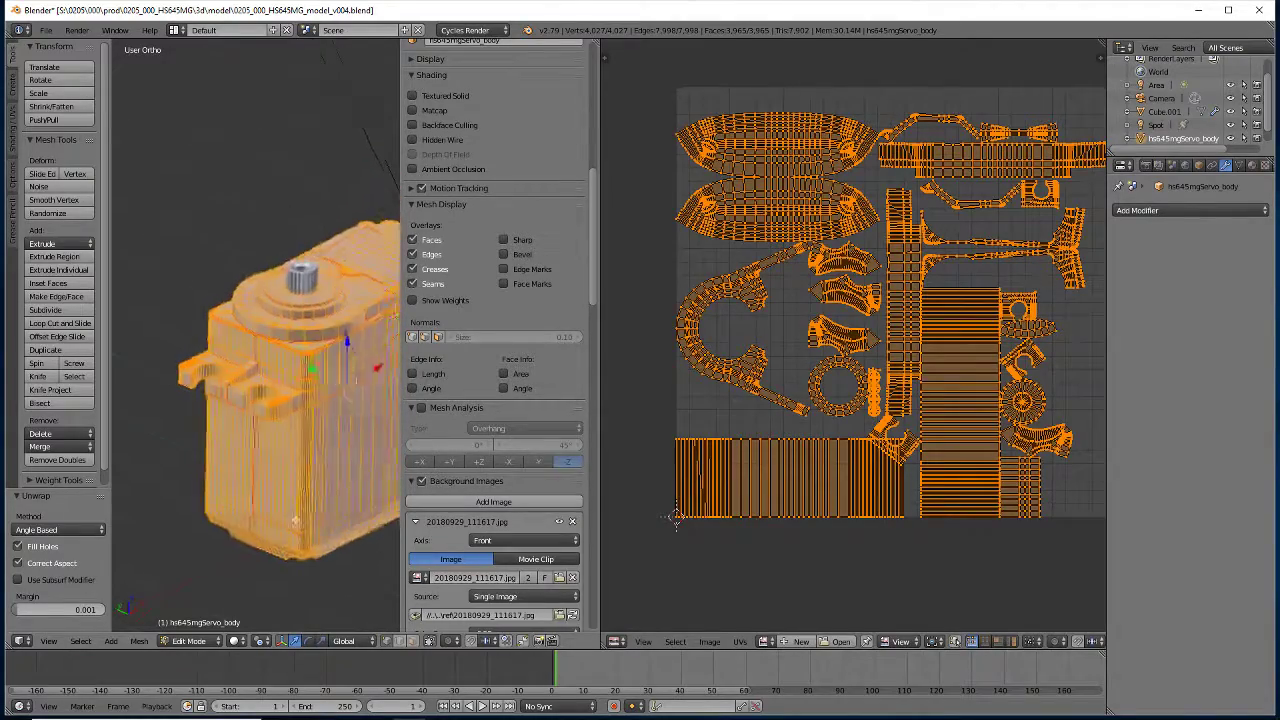
pyautogui.scroll(6, 870, 424)
pyautogui.scroll(4, 894, 556)
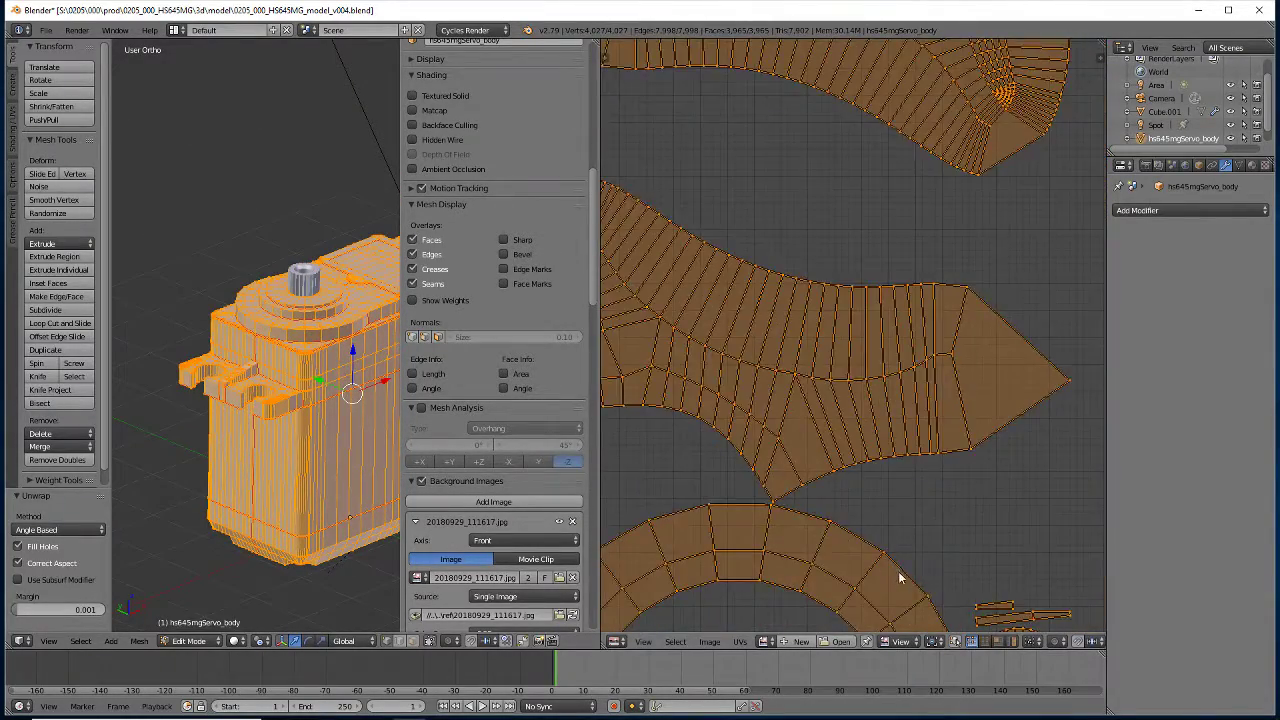
pyautogui.scroll(-2, 902, 576)
pyautogui.scroll(3, 300, 420)
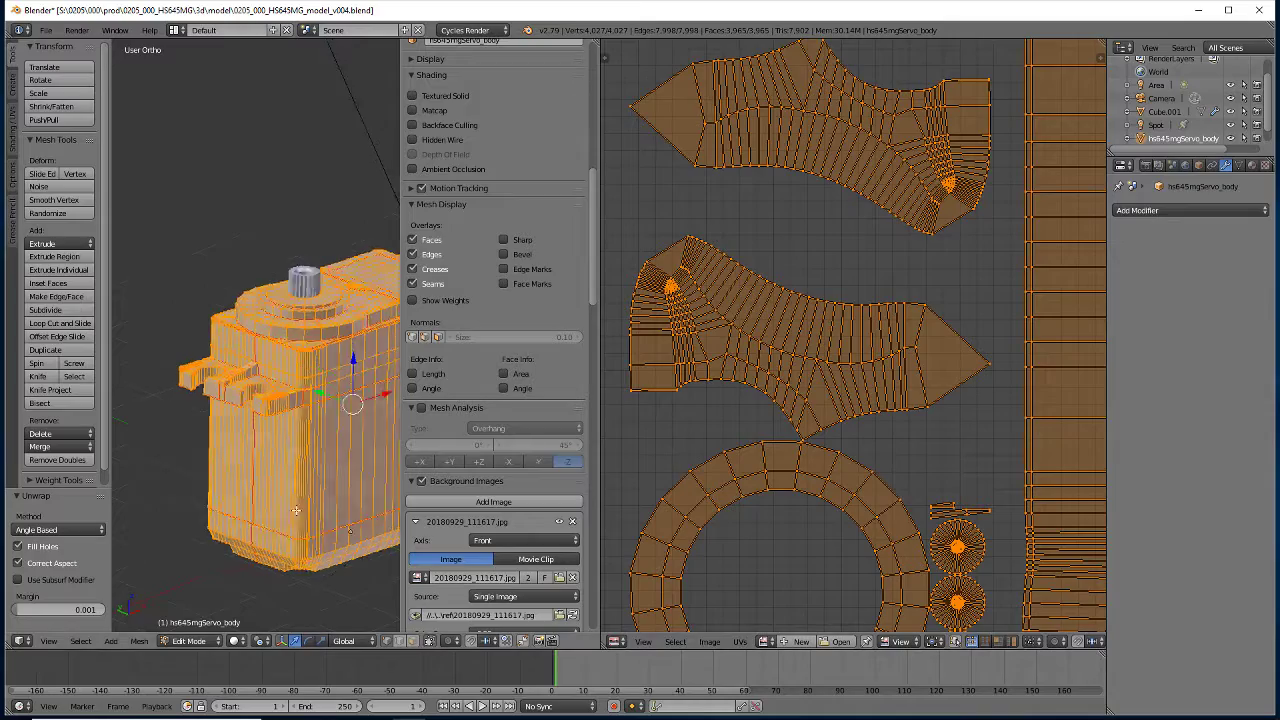
# Zoom to a close top-down view, then widen the 3D view and narrow the UV editor
pyautogui.moveTo(300, 420)
pyautogui.mouseDown(button='middle')
pyautogui.moveTo(274, 348)
pyautogui.moveTo(280, 364)
pyautogui.mouseUp(button='middle')
pyautogui.scroll(2, 274, 348)
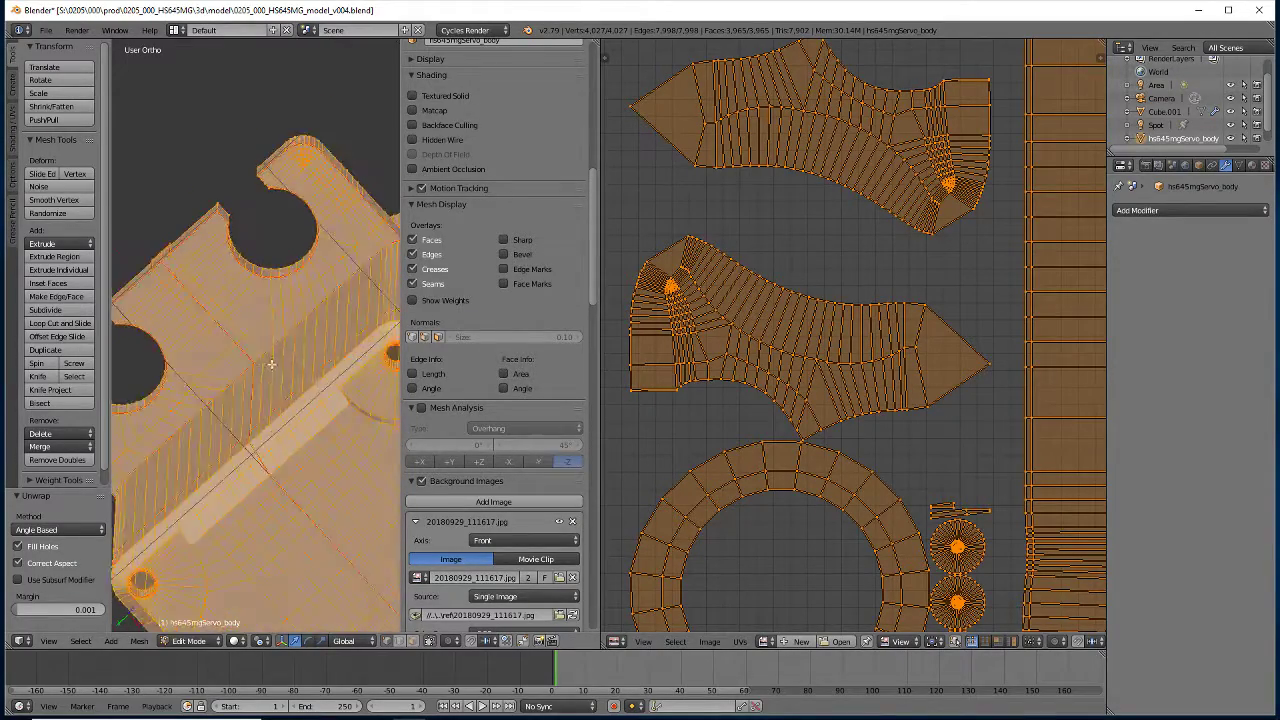
pyautogui.scroll(3, 282, 366)
pyautogui.scroll(2, 282, 366)
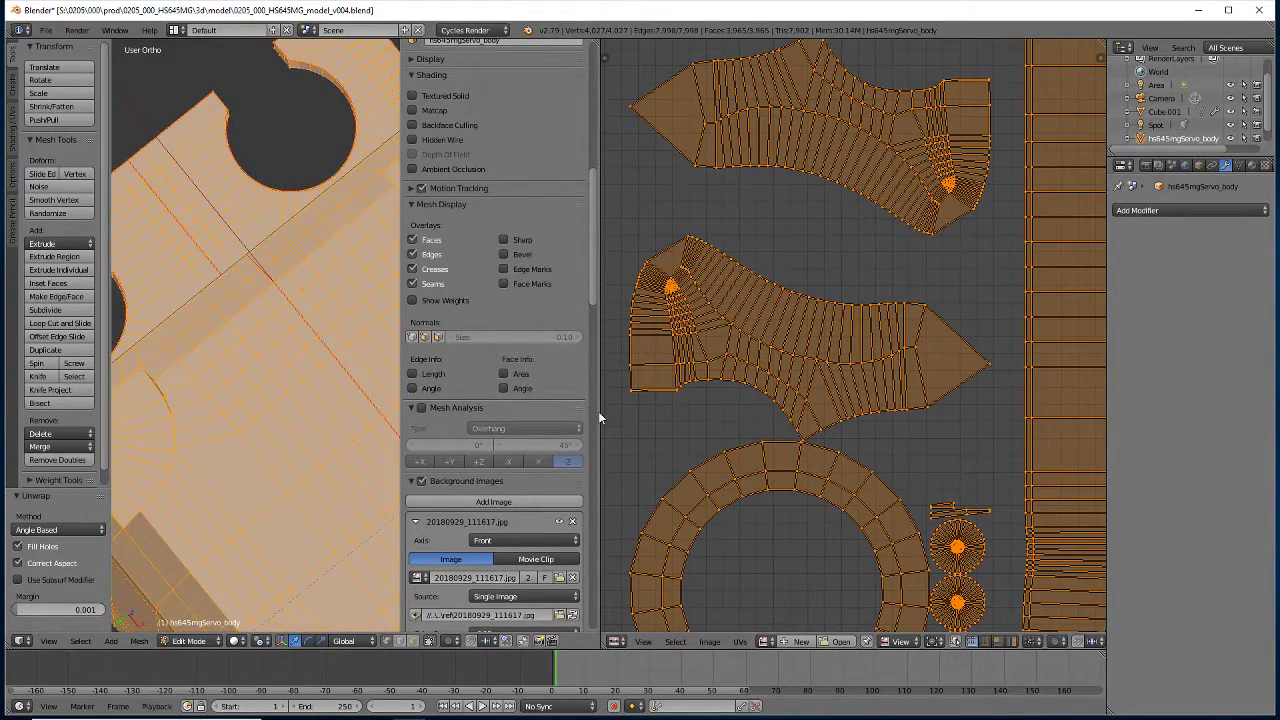
pyautogui.scroll(-10, 598, 412)
pyautogui.moveTo(600, 413); pyautogui.dragTo(860, 413)
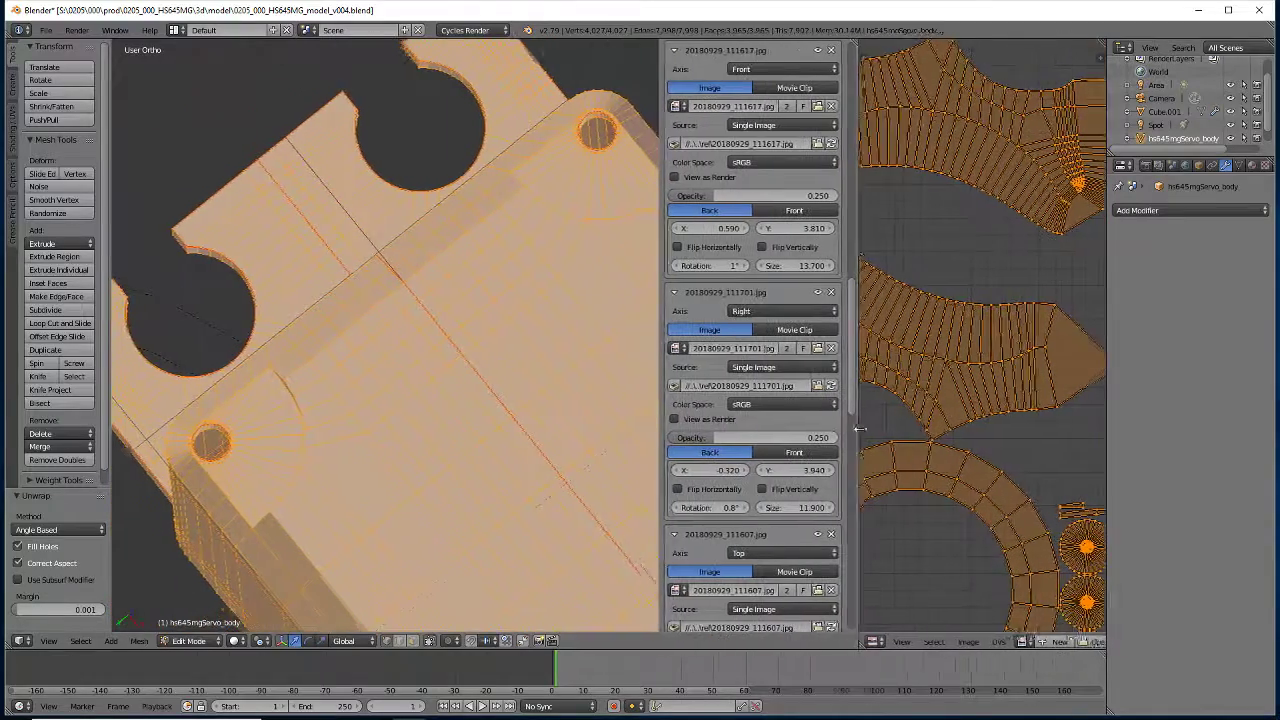
# Select the first corner screw hole's edges and mark them as a UV seam
pyautogui.moveTo(210, 443)
pyautogui.mouseDown(button='middle')
pyautogui.moveTo(260, 381)
pyautogui.moveTo(423, 490)
pyautogui.moveTo(417, 517)
pyautogui.mouseUp(button='middle')
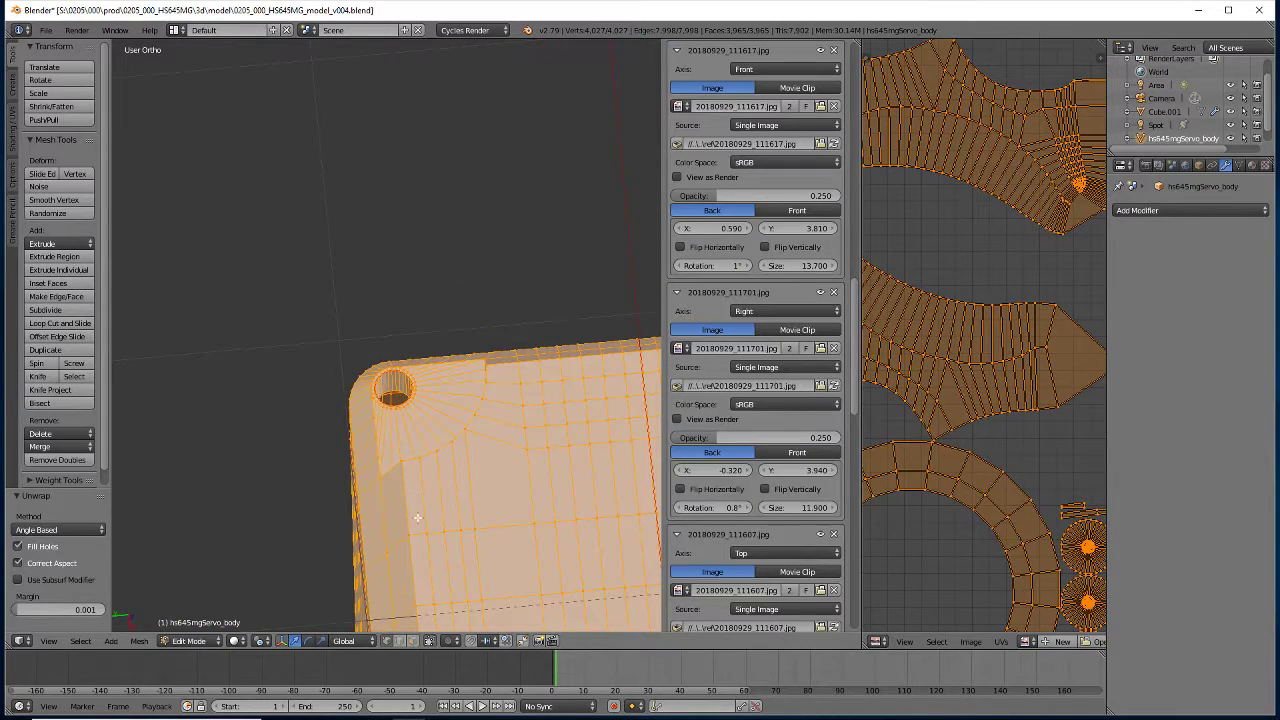
pyautogui.keyDown('shift'); pyautogui.rightClick(399, 588); pyautogui.keyUp('shift')
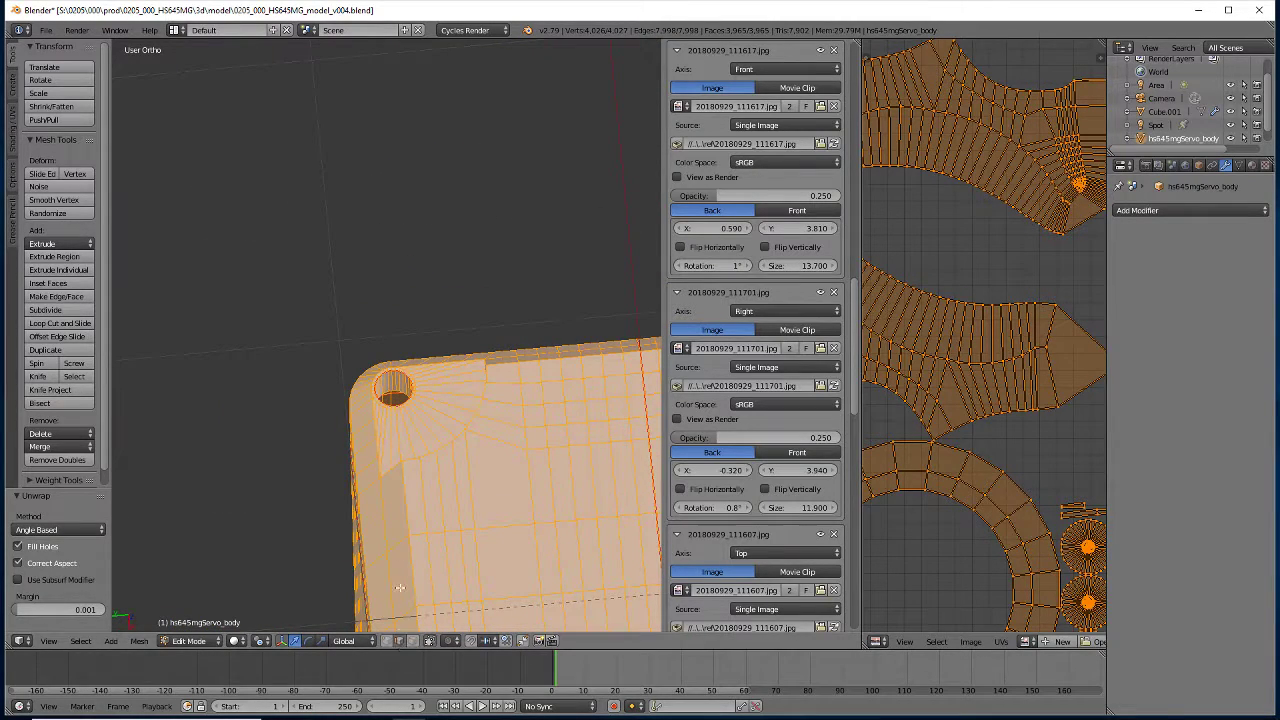
pyautogui.rightClick(392, 383)
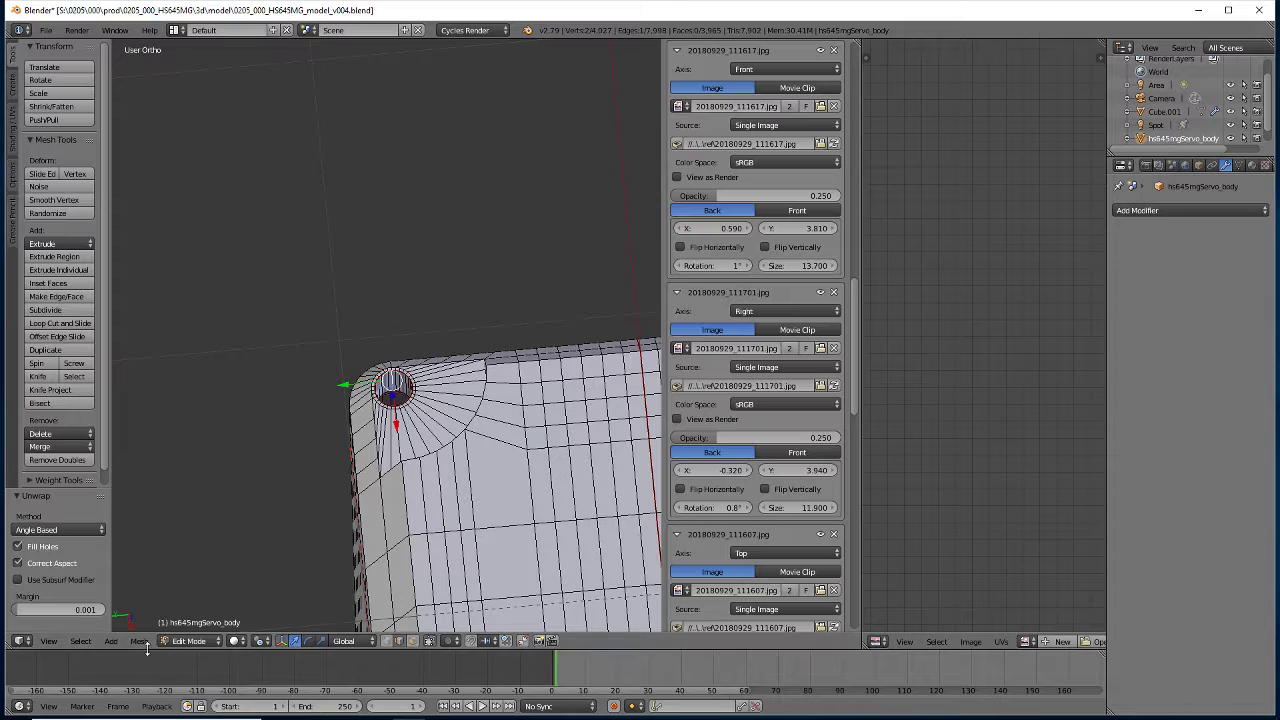
pyautogui.click(140, 641)
pyautogui.moveTo(160, 454)
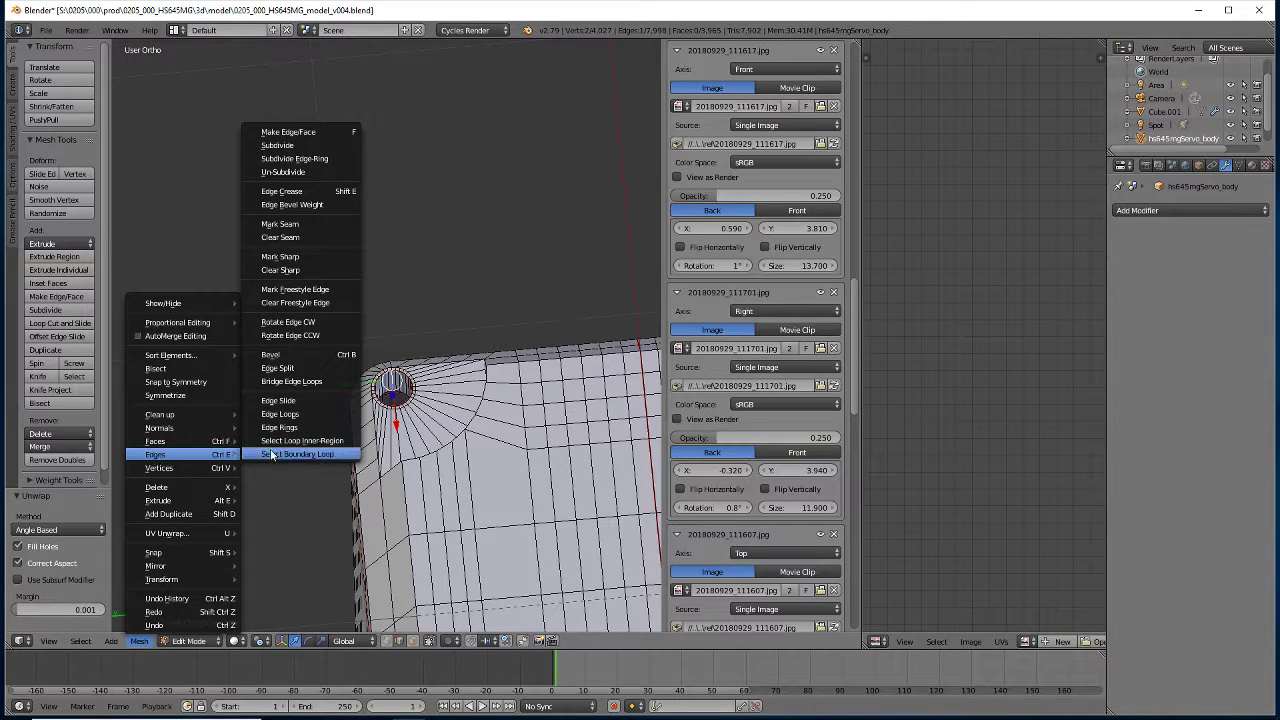
pyautogui.click(275, 224)
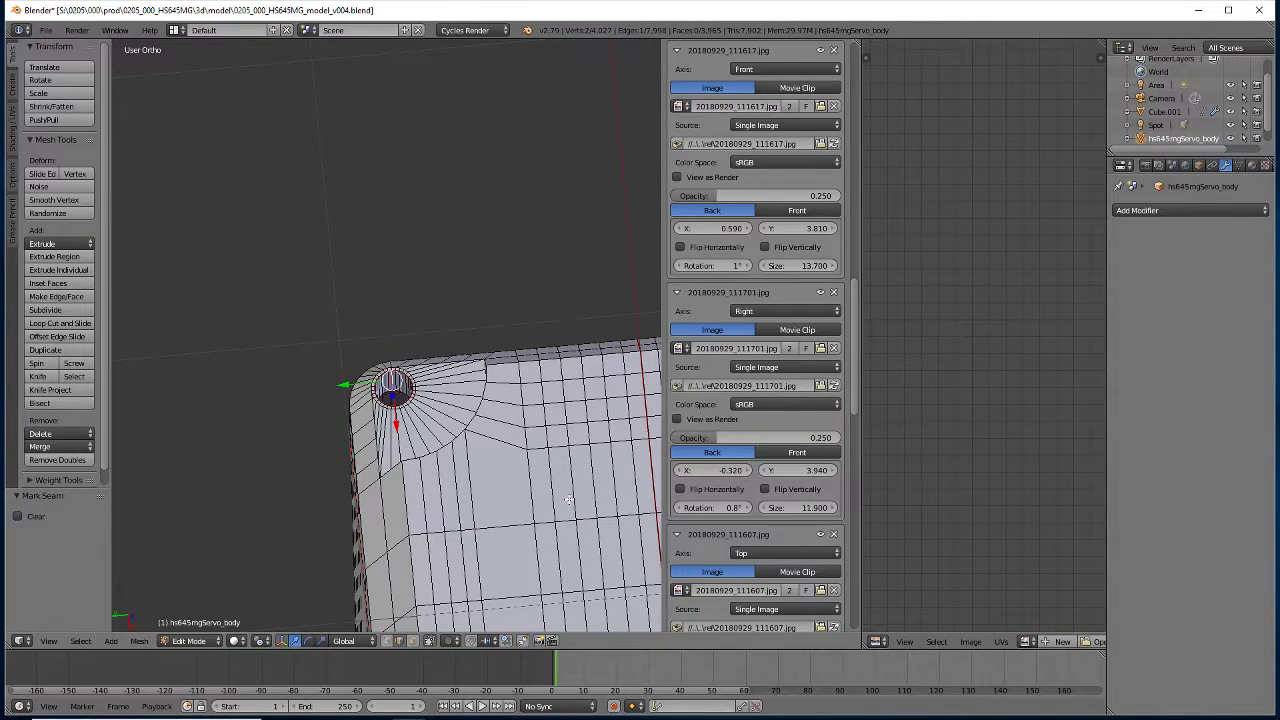
# Select the second corner hole's edge ring and mark it as a UV seam
pyautogui.moveTo(568, 500); pyautogui.dragTo(442, 412, button='middle')
pyautogui.rightClick(477, 362)
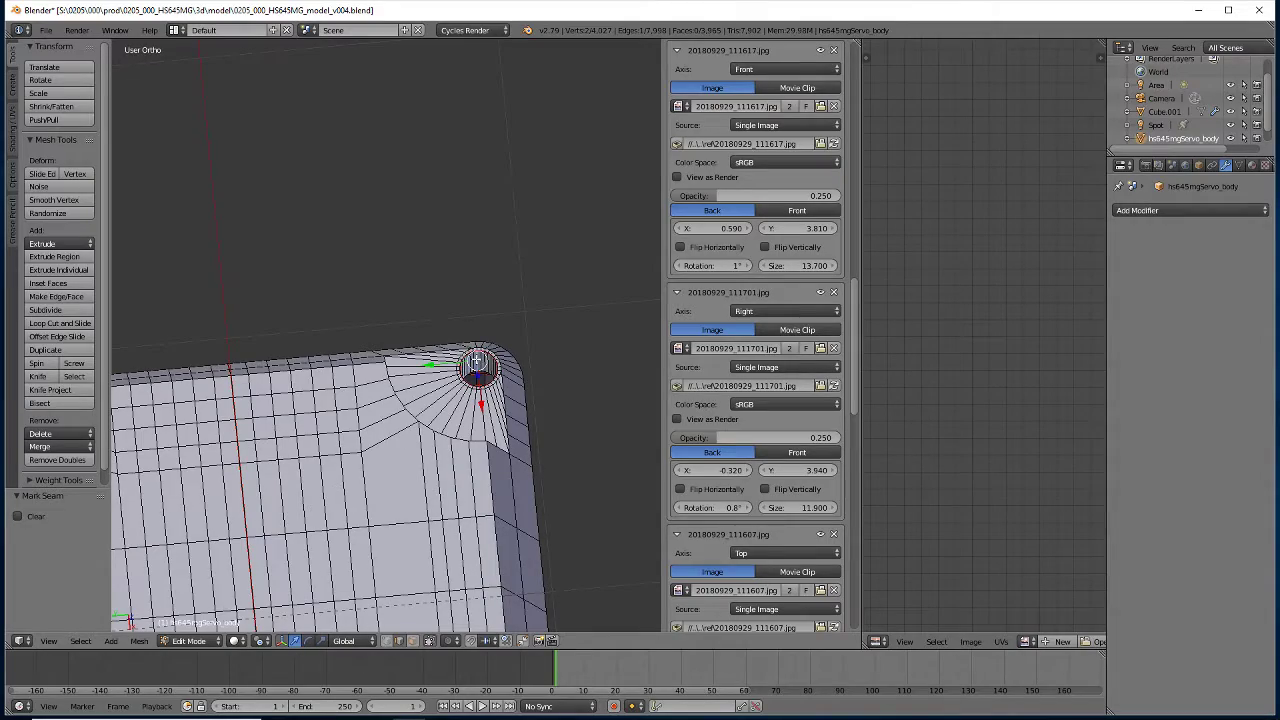
pyautogui.moveTo(323, 523)
pyautogui.mouseDown(button='middle')
pyautogui.moveTo(451, 571)
pyautogui.moveTo(571, 563)
pyautogui.moveTo(587, 501)
pyautogui.moveTo(457, 337)
pyautogui.mouseUp(button='middle')
pyautogui.scroll(3, 587, 501)
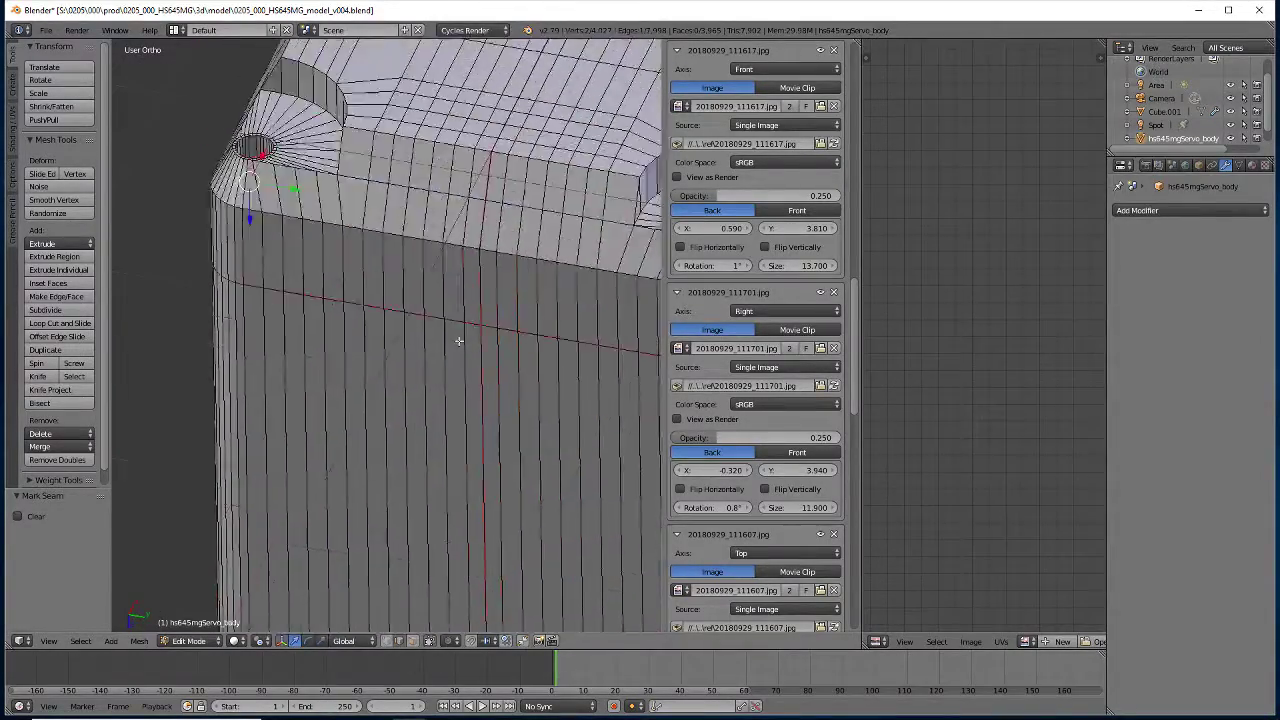
pyautogui.scroll(2, 507, 157)
pyautogui.moveTo(507, 157)
pyautogui.mouseDown(button='middle')
pyautogui.moveTo(443, 553)
pyautogui.moveTo(433, 466)
pyautogui.moveTo(456, 412)
pyautogui.mouseUp(button='middle')
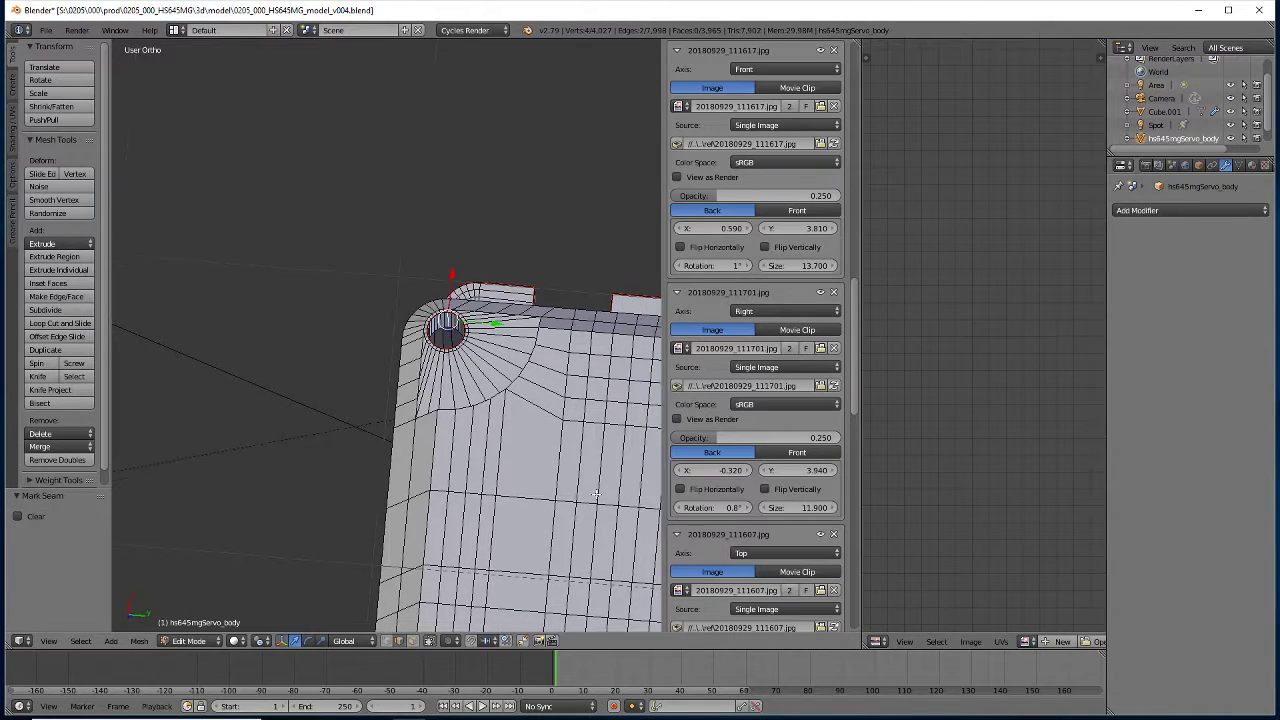
pyautogui.moveTo(470, 385); pyautogui.dragTo(483, 420, button='middle')
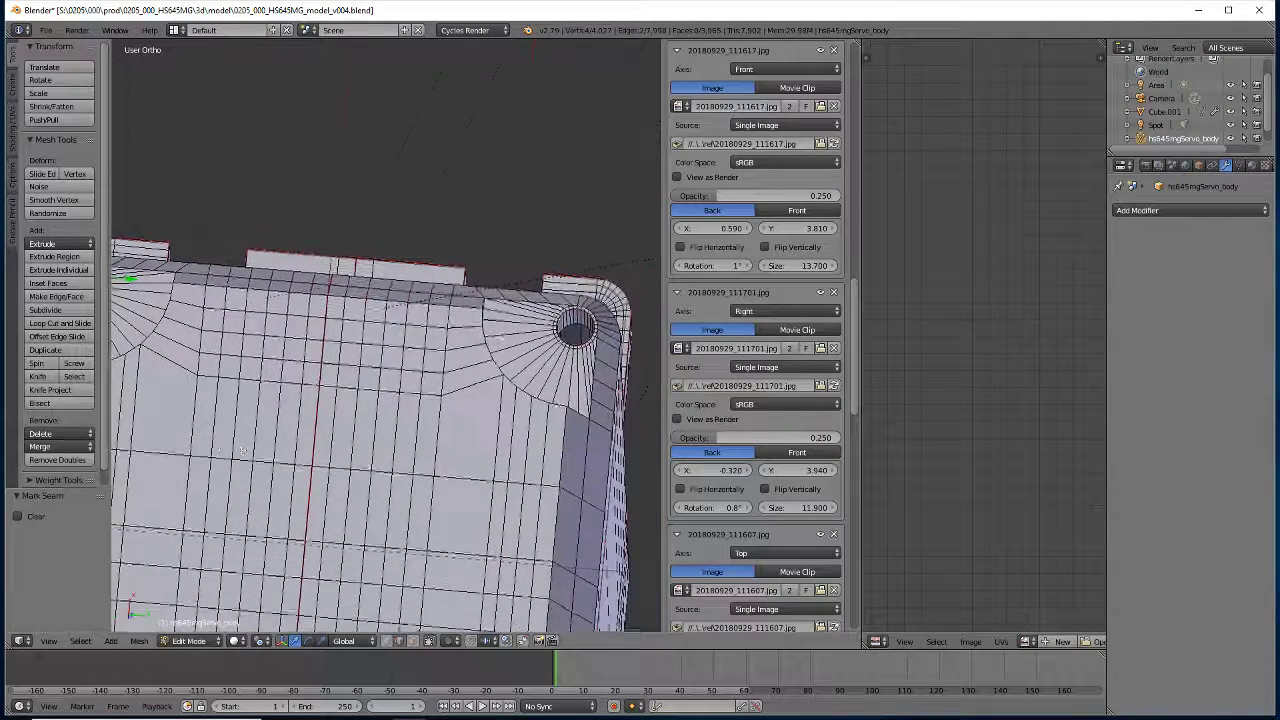
pyautogui.rightClick(576, 316)
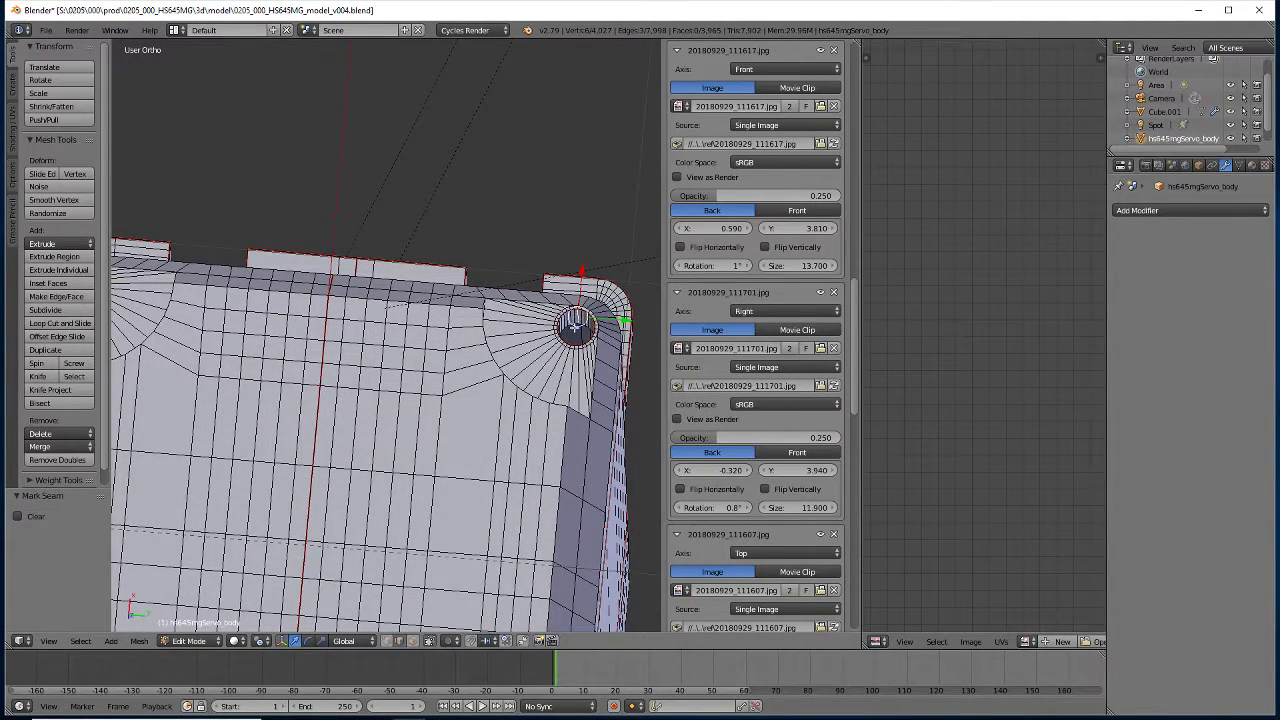
pyautogui.click(139, 641)
pyautogui.moveTo(160, 454)
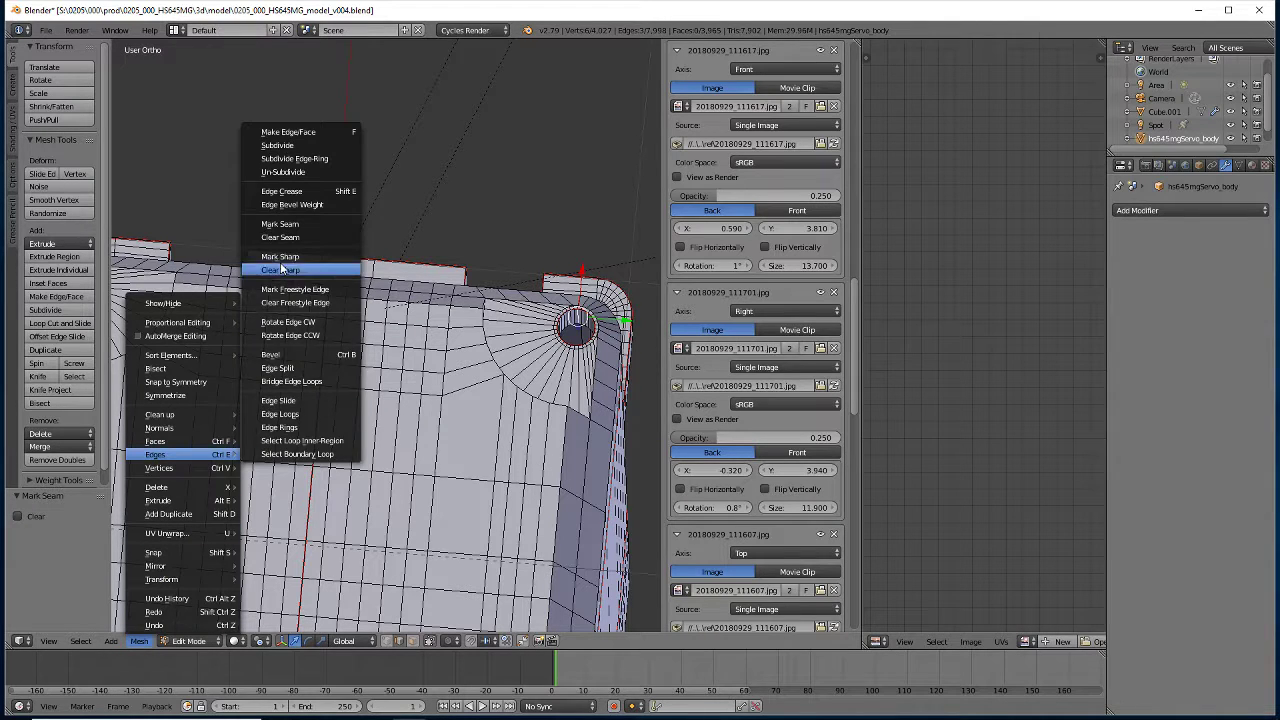
pyautogui.click(275, 226)
# Select the whole servo mesh and unwrap it with the new hole seams
pyautogui.press('a')
pyautogui.press('a')
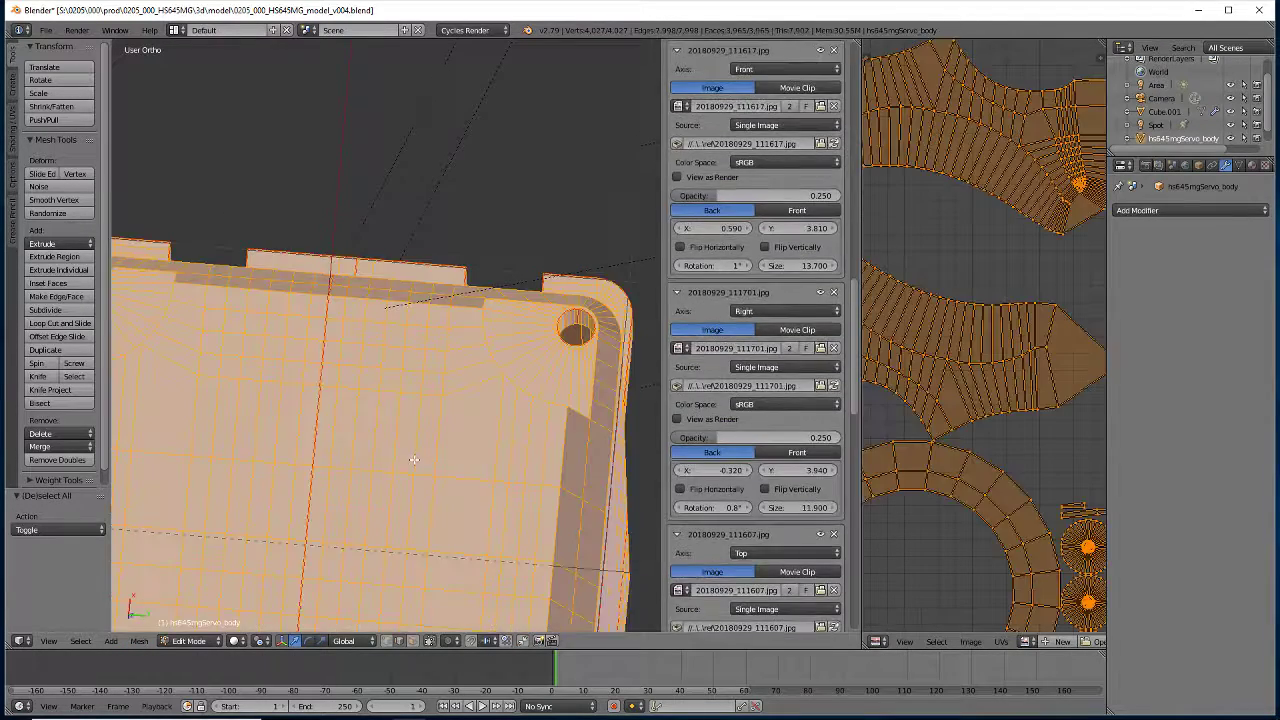
pyautogui.press('w')
pyautogui.click(414, 460)
pyautogui.press('u')
pyautogui.click(388, 458)
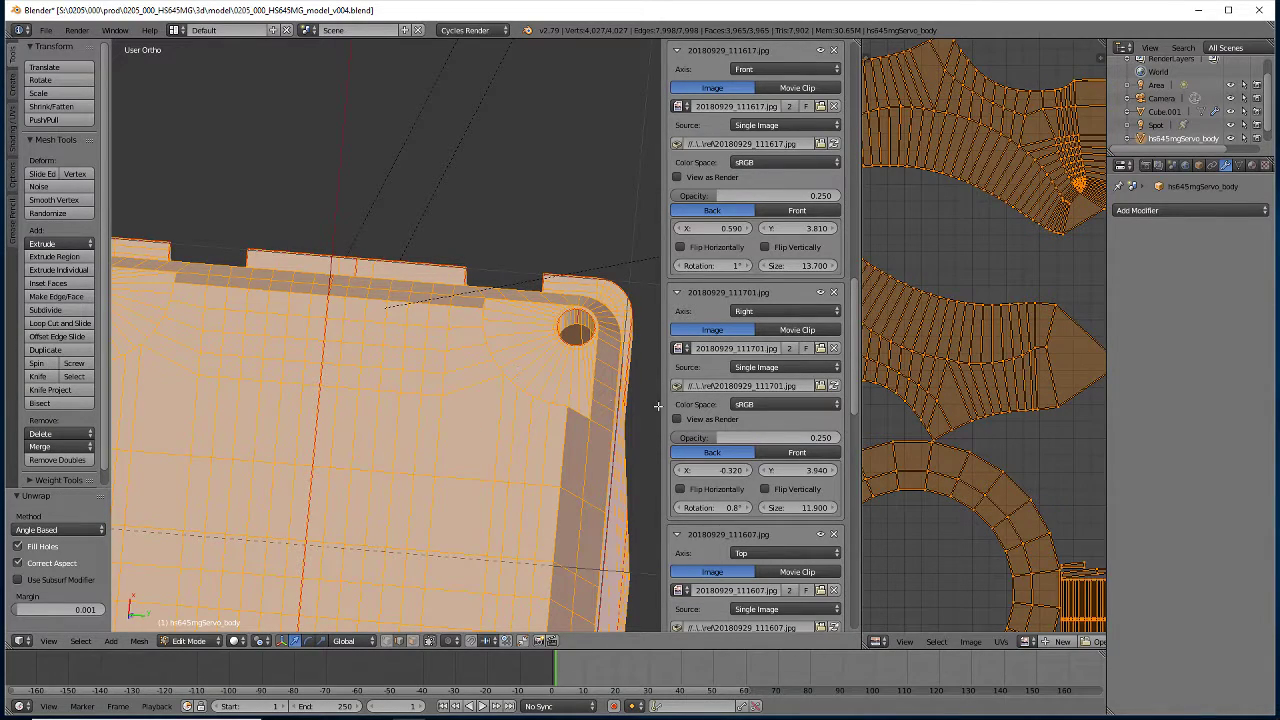
# Zoom the UV editor to check the new layout, then unwrap the mesh once more
pyautogui.scroll(-3, 942, 409)
pyautogui.scroll(-2, 920, 440)
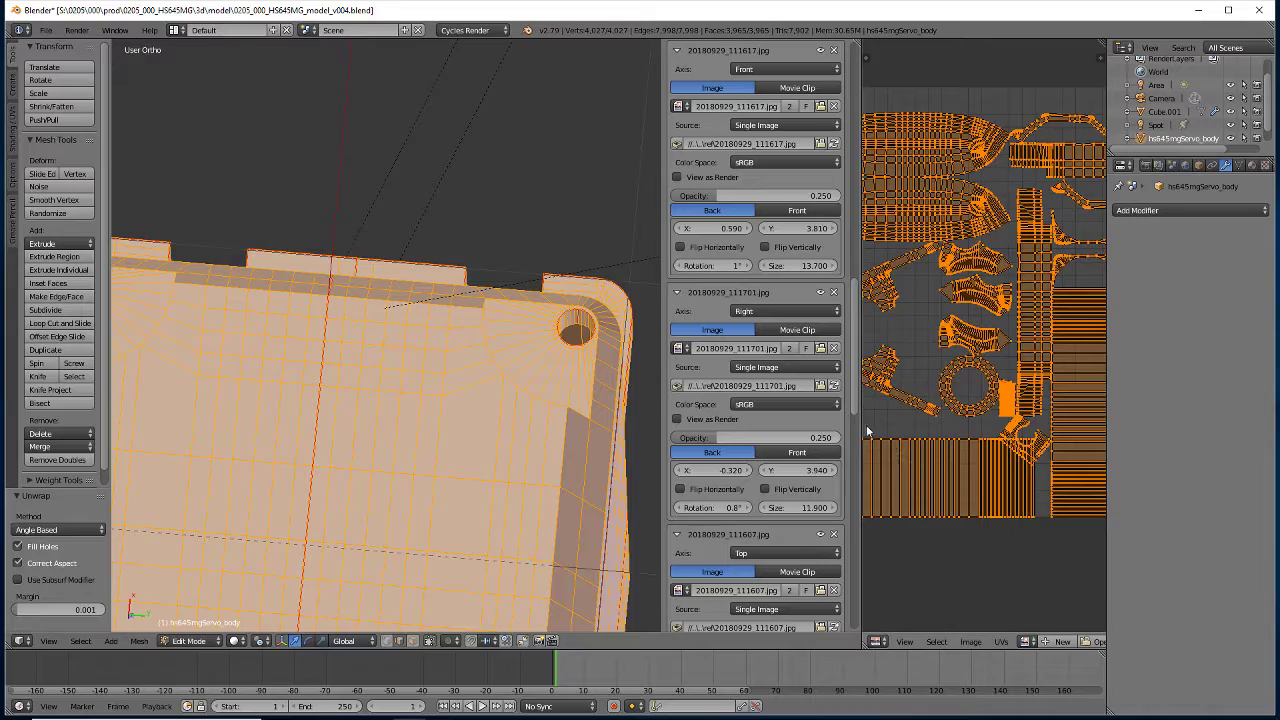
pyautogui.scroll(-2, 927, 380)
pyautogui.scroll(2, 1018, 430)
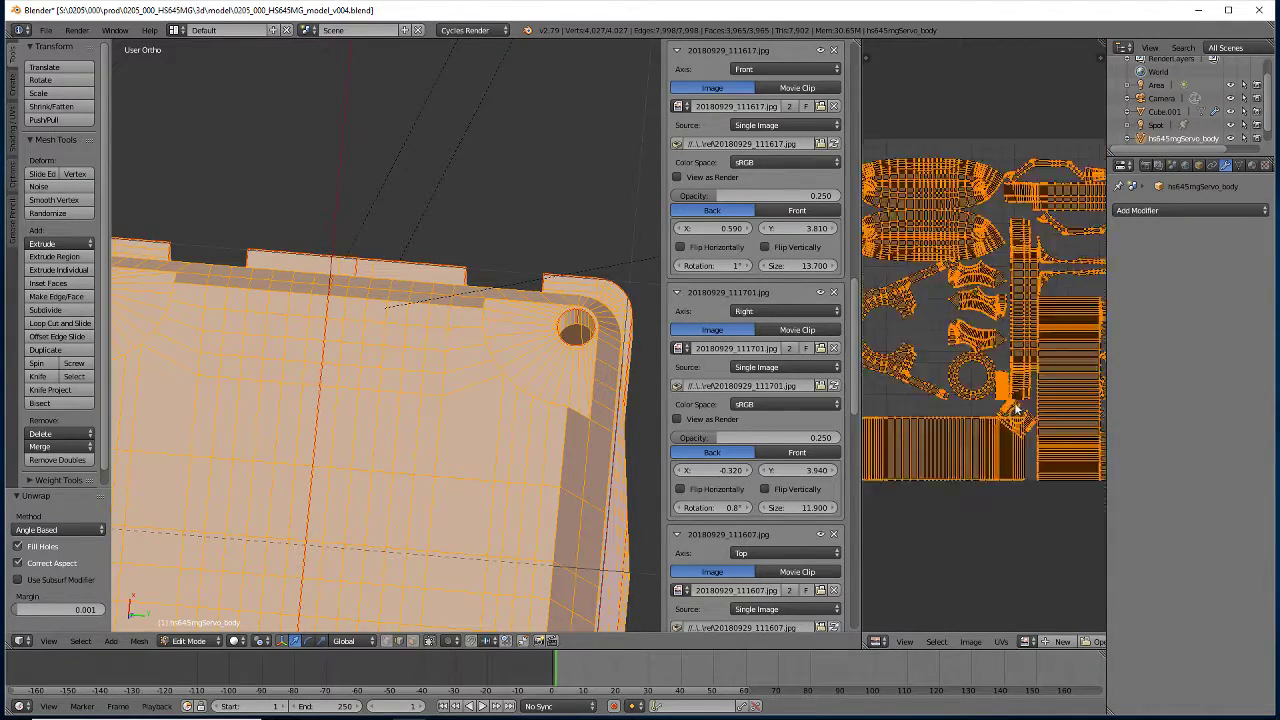
pyautogui.scroll(2, 1002, 421)
pyautogui.scroll(-2, 906, 437)
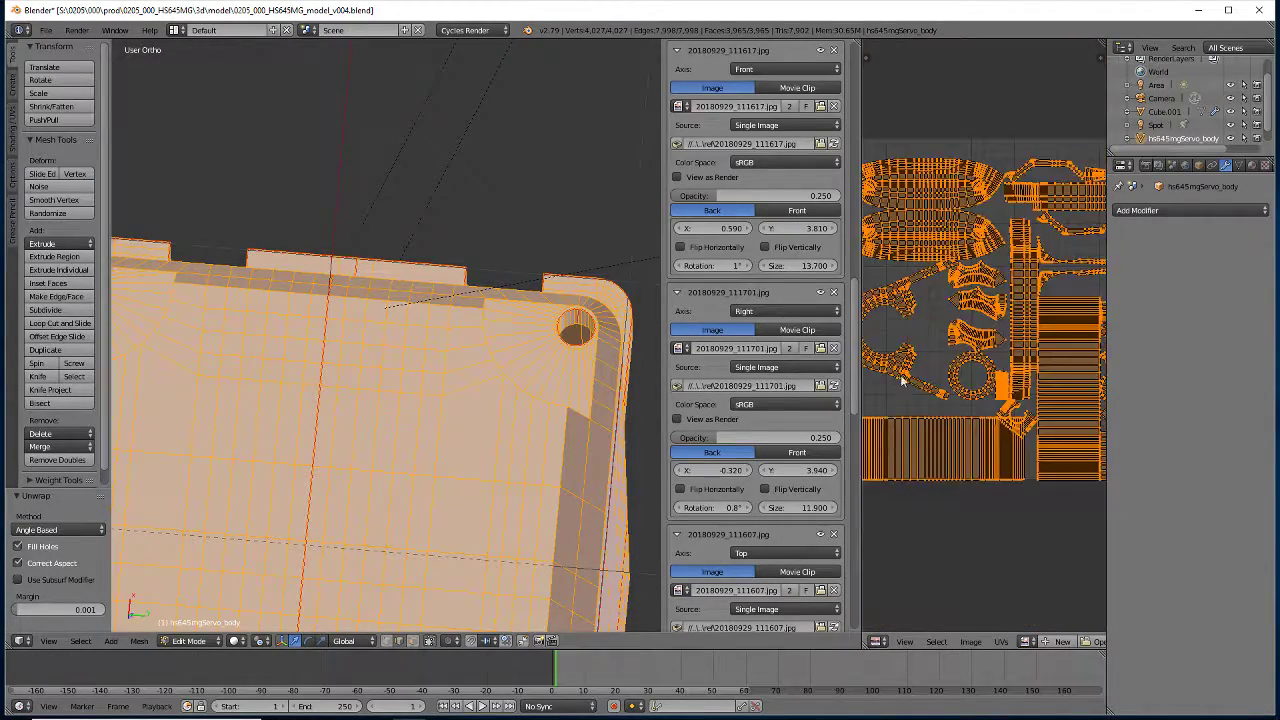
pyautogui.scroll(1, 908, 400)
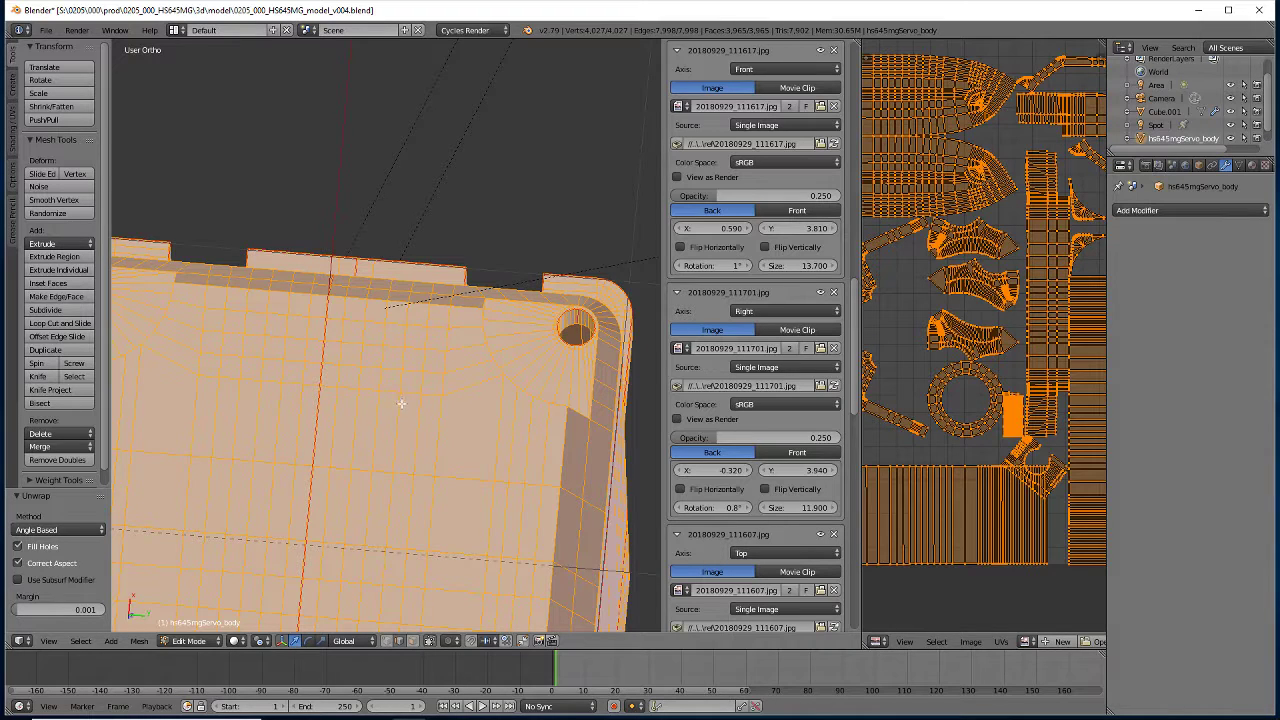
pyautogui.press('u')
pyautogui.click(333, 409)
# Zoom in on the striped UV islands and move one vertical UV edge to a new position
pyautogui.scroll(3, 1018, 476)
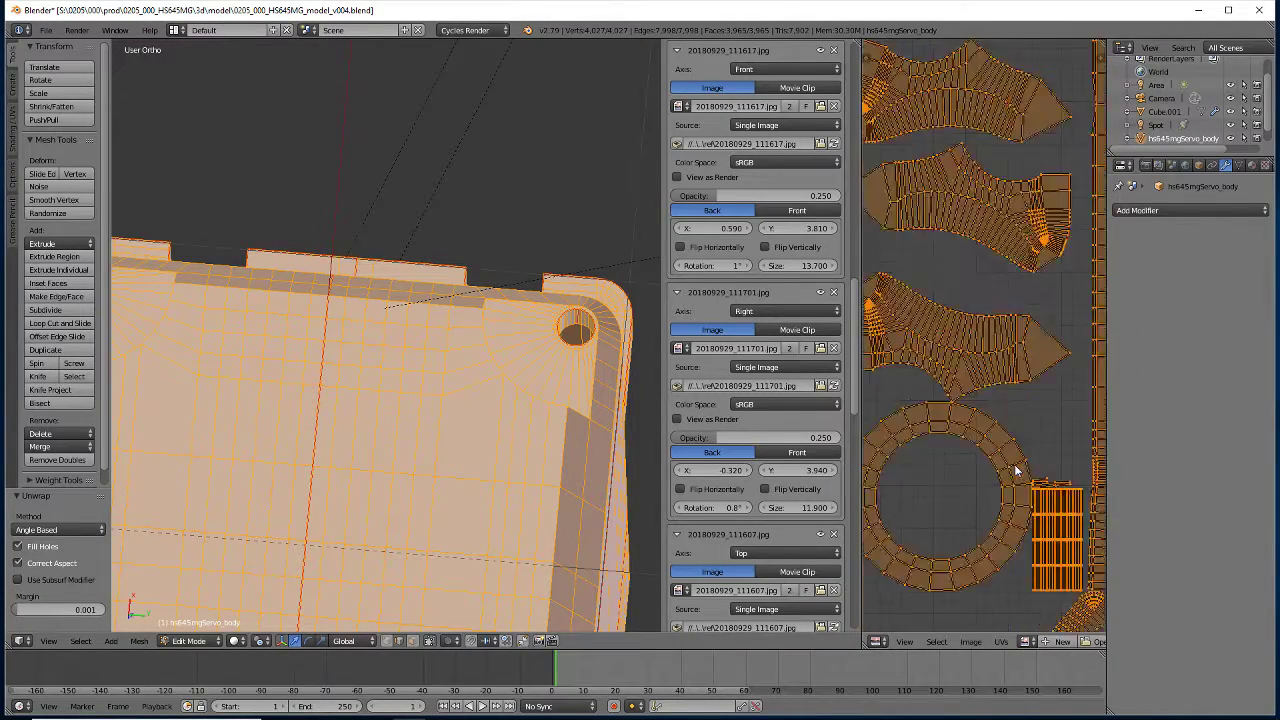
pyautogui.scroll(2, 1022, 486)
pyautogui.moveTo(1028, 560); pyautogui.dragTo(873, 275, button='middle')
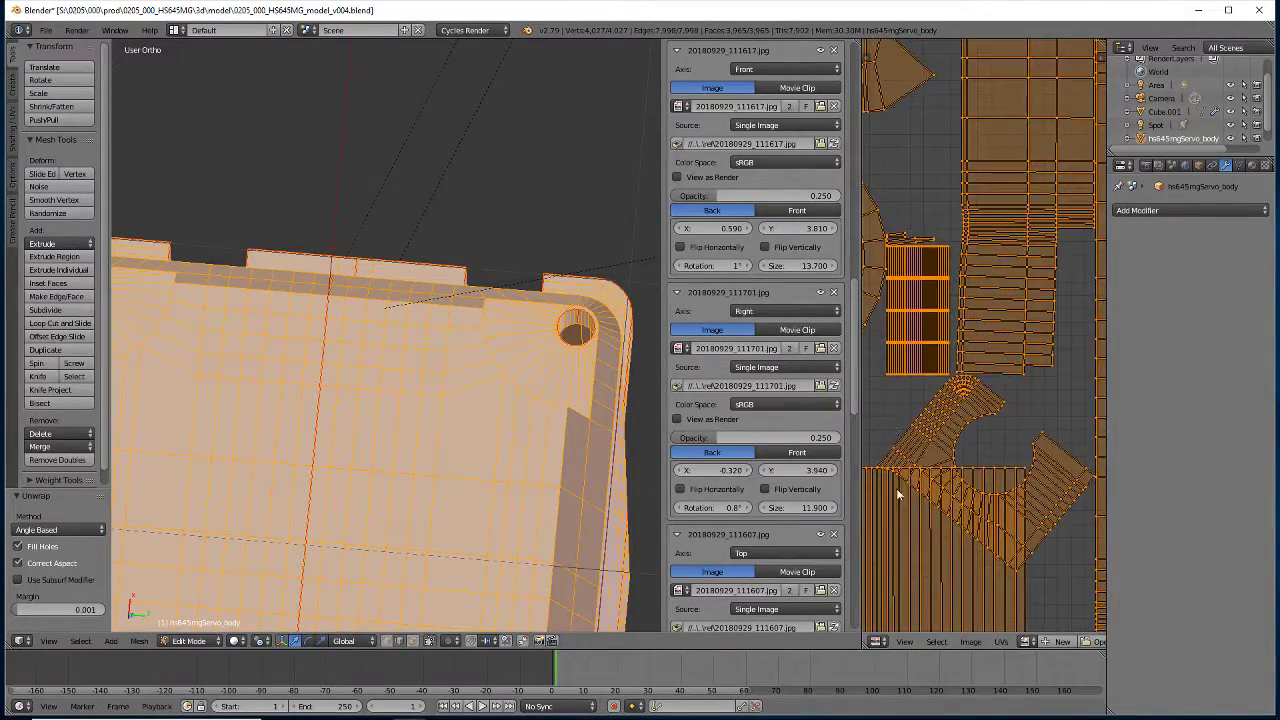
pyautogui.moveTo(894, 486)
pyautogui.mouseDown(button='middle')
pyautogui.moveTo(918, 408)
pyautogui.moveTo(917, 492)
pyautogui.mouseUp(button='middle')
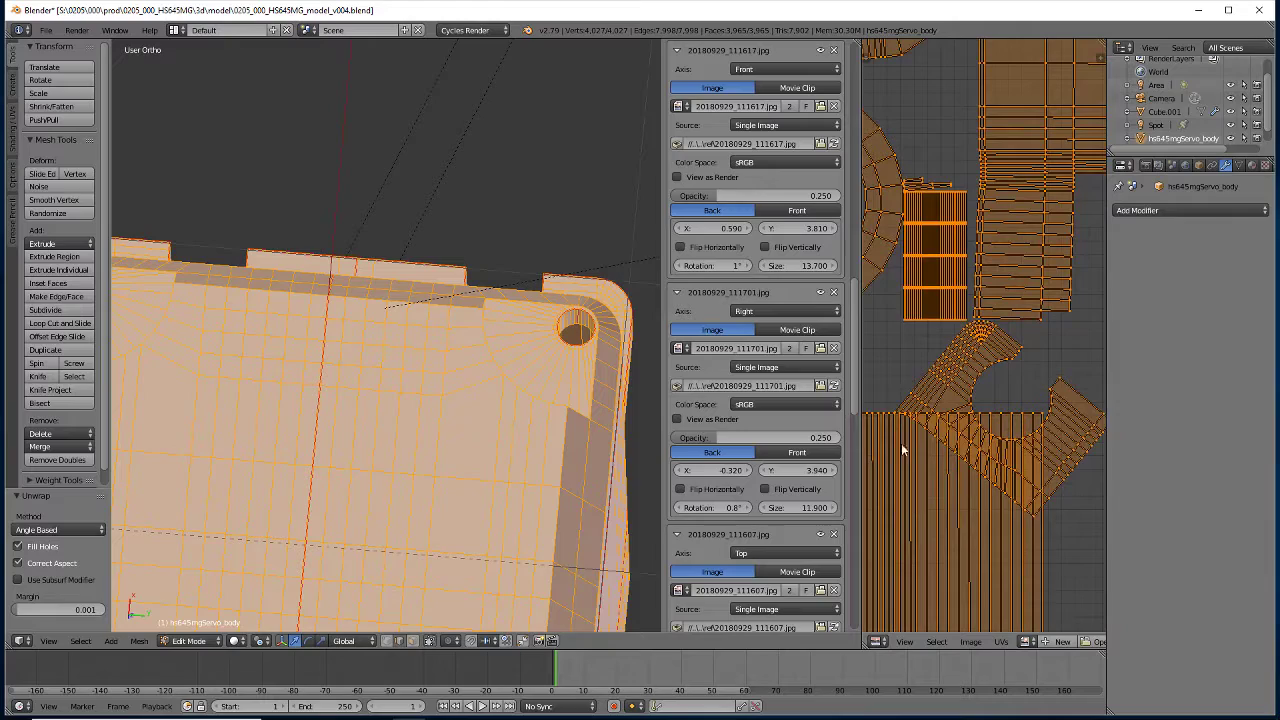
pyautogui.scroll(3, 897, 435)
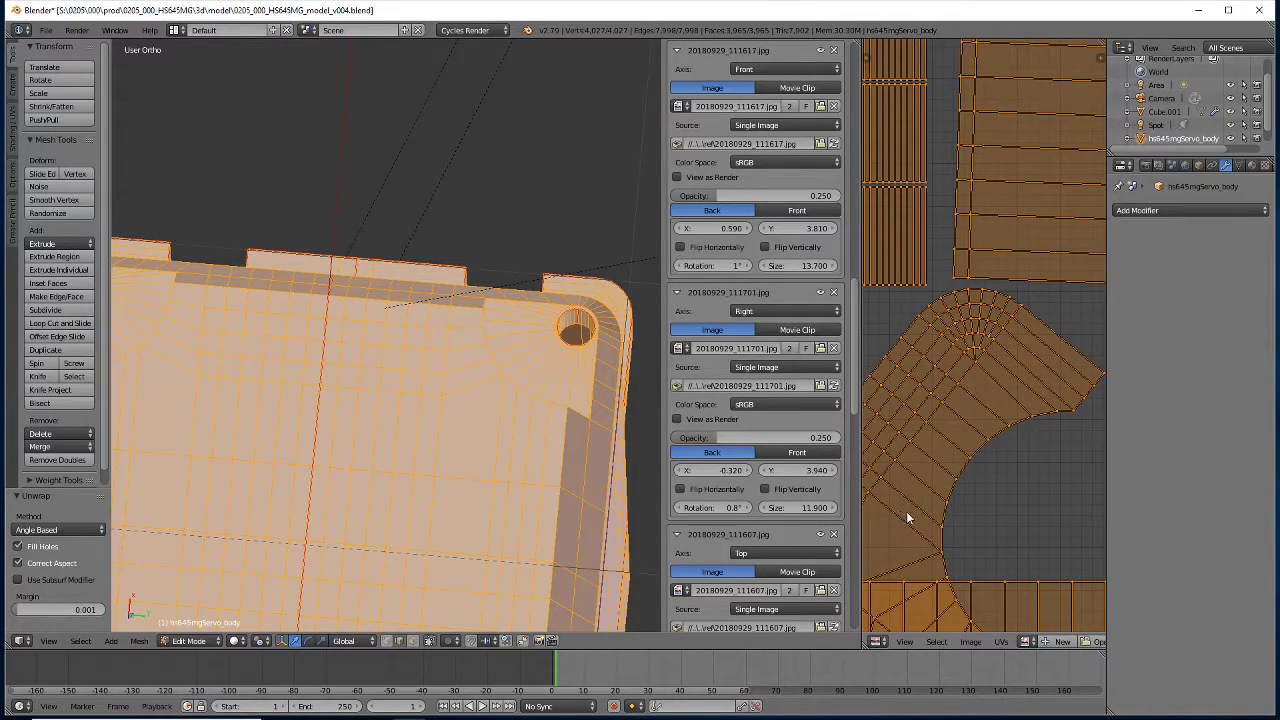
pyautogui.scroll(2, 908, 518)
pyautogui.moveTo(880, 415); pyautogui.dragTo(1040, 430, button='middle')
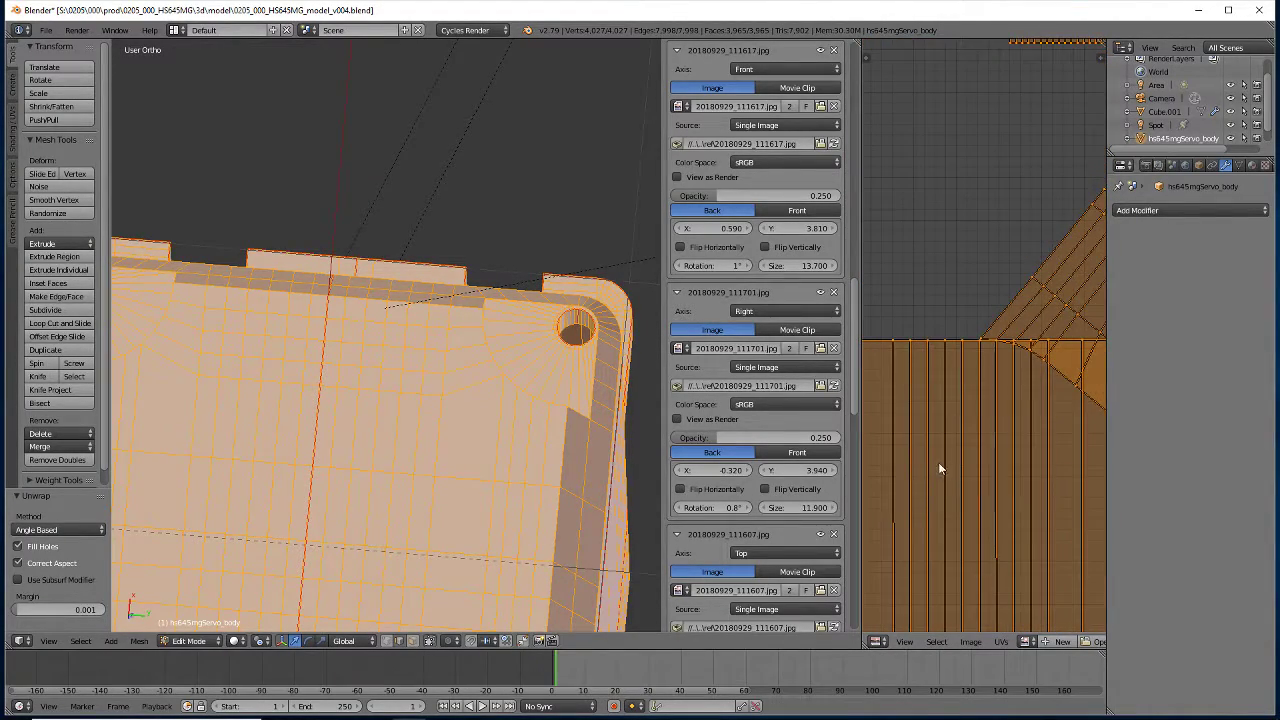
pyautogui.moveTo(940, 456); pyautogui.dragTo(885, 451, button='middle')
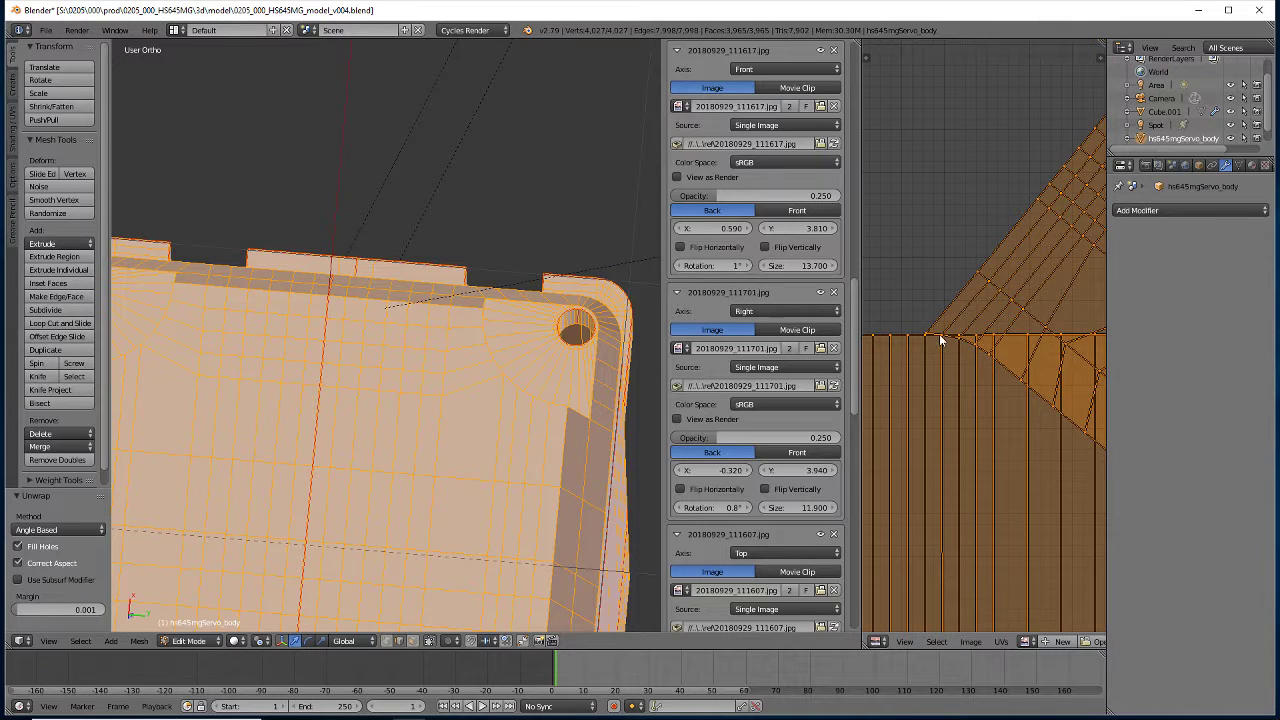
pyautogui.rightClick(940, 340)
pyautogui.press('g')
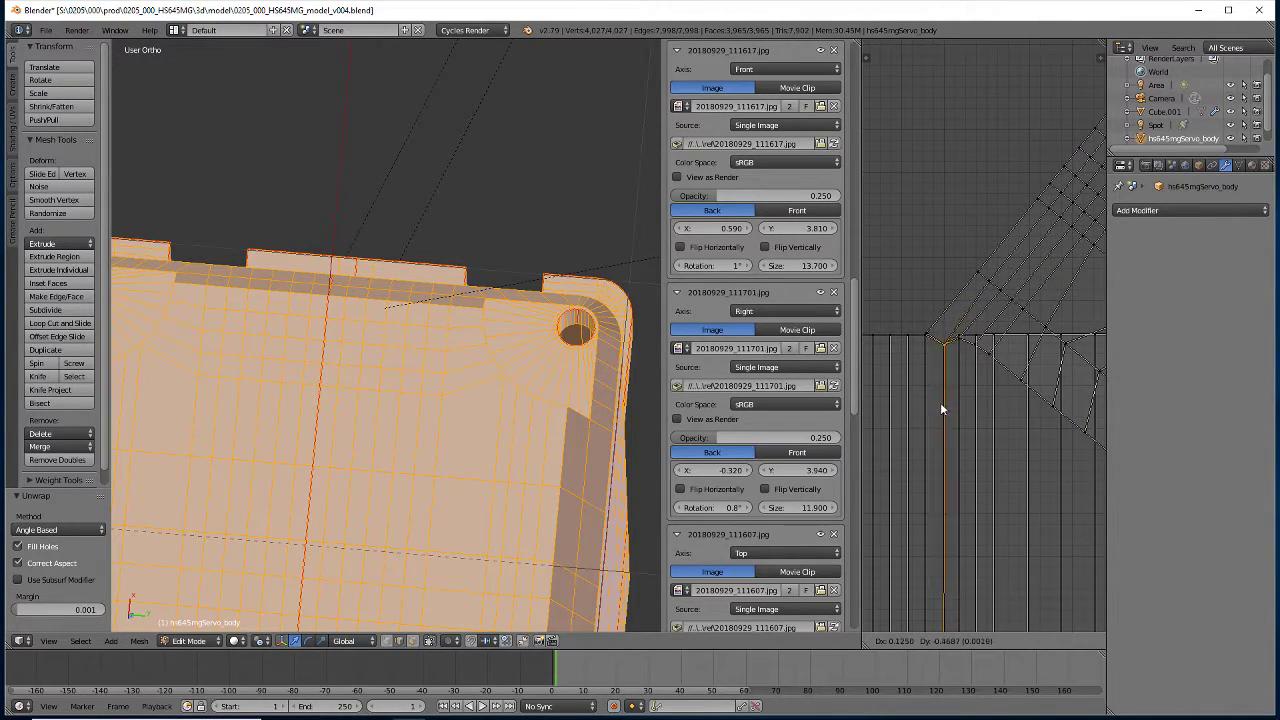
pyautogui.click(936, 408)
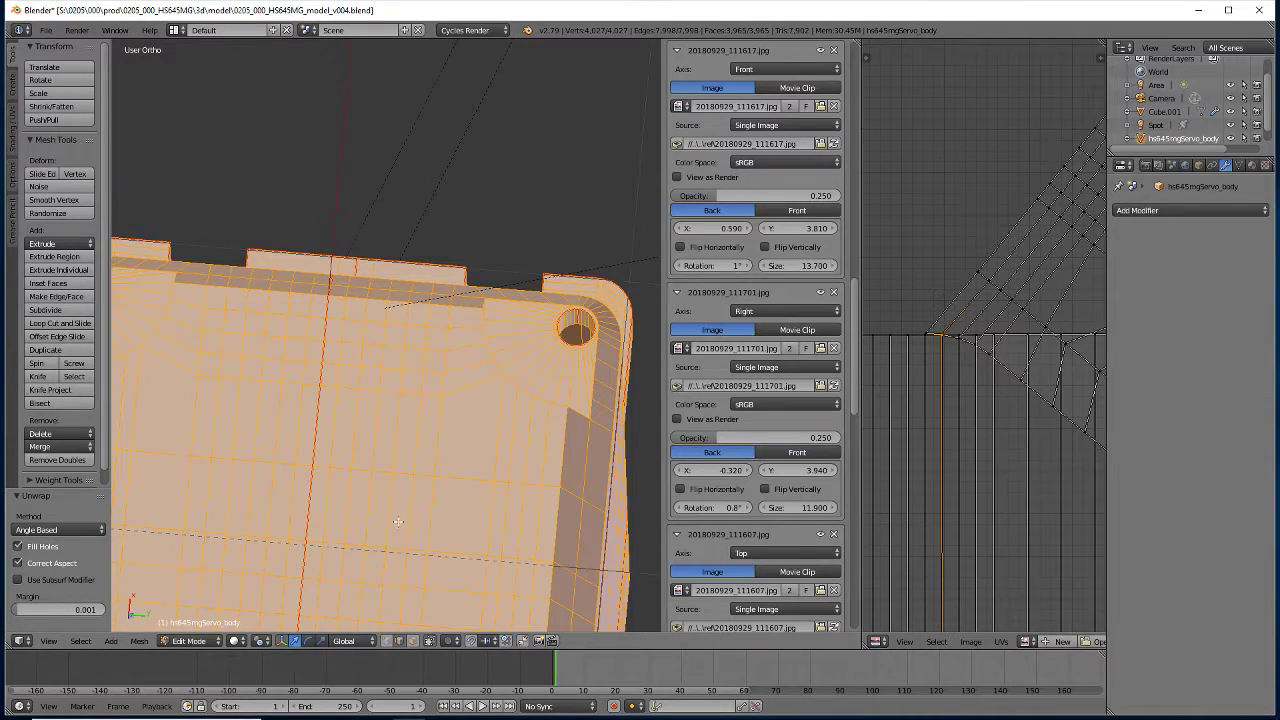
pyautogui.moveTo(388, 515)
pyautogui.mouseDown(button='middle')
pyautogui.moveTo(341, 116)
pyautogui.moveTo(326, 220)
pyautogui.moveTo(437, 430)
pyautogui.moveTo(400, 394)
pyautogui.moveTo(414, 437)
pyautogui.moveTo(386, 280)
pyautogui.moveTo(483, 457)
pyautogui.moveTo(426, 434)
pyautogui.moveTo(448, 446)
pyautogui.mouseUp(button='middle')
pyautogui.scroll(3, 341, 116)
# Select the mesh and navigate the 3D view and UV editor to inspect the layout
pyautogui.press('a')
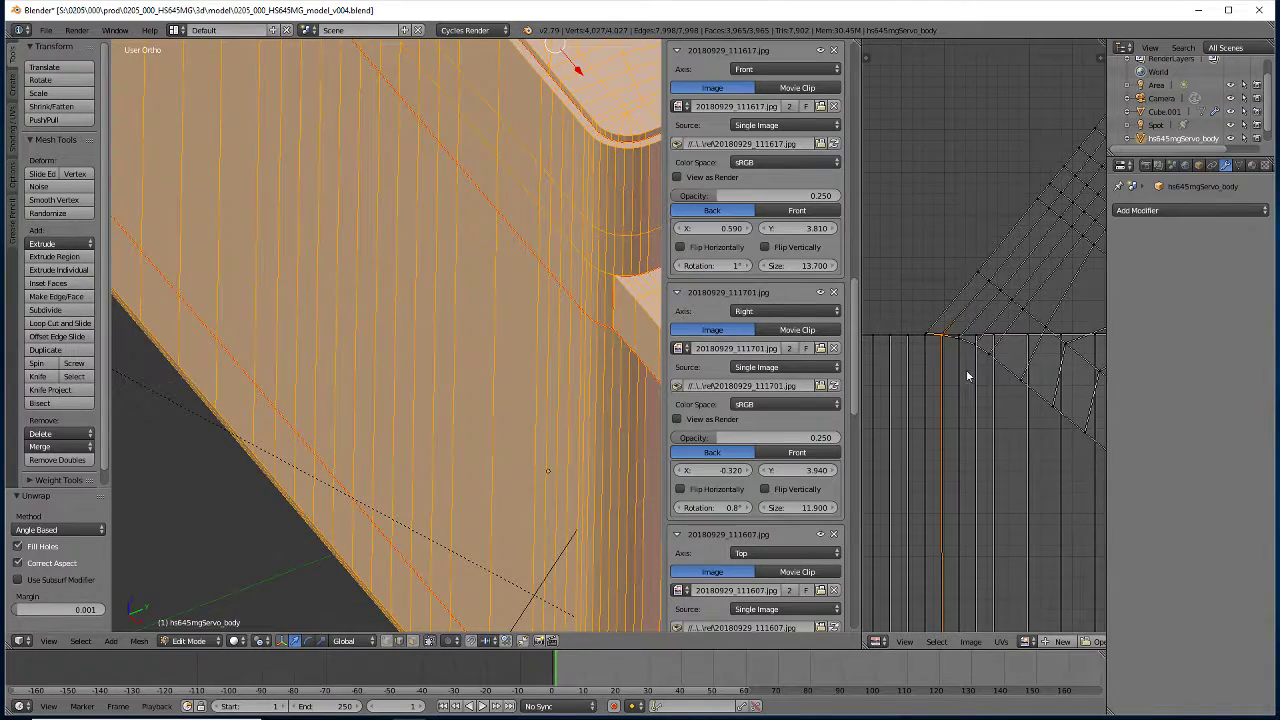
pyautogui.scroll(2, 943, 404)
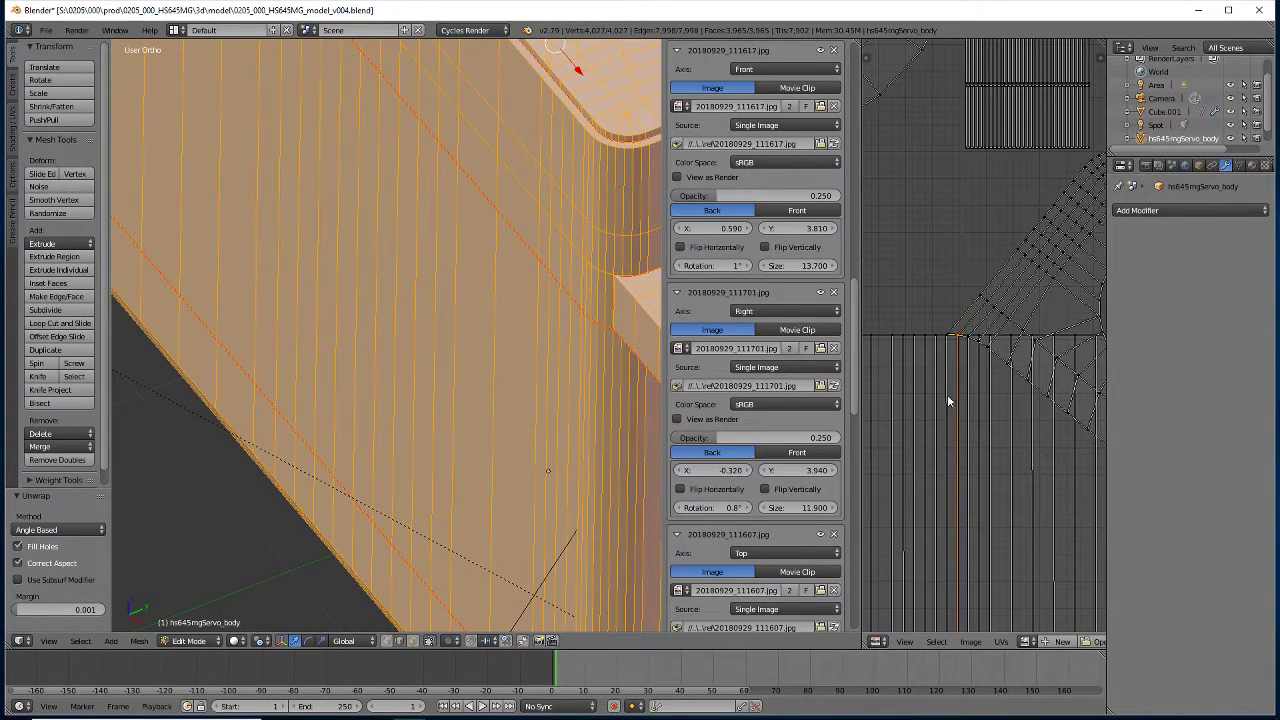
pyautogui.scroll(2, 947, 394)
pyautogui.rightClick(553, 386)
pyautogui.moveTo(553, 386)
pyautogui.mouseDown(button='middle')
pyautogui.moveTo(553, 402)
pyautogui.moveTo(393, 367)
pyautogui.moveTo(368, 376)
pyautogui.mouseUp(button='middle')
pyautogui.scroll(-3, 926, 387)
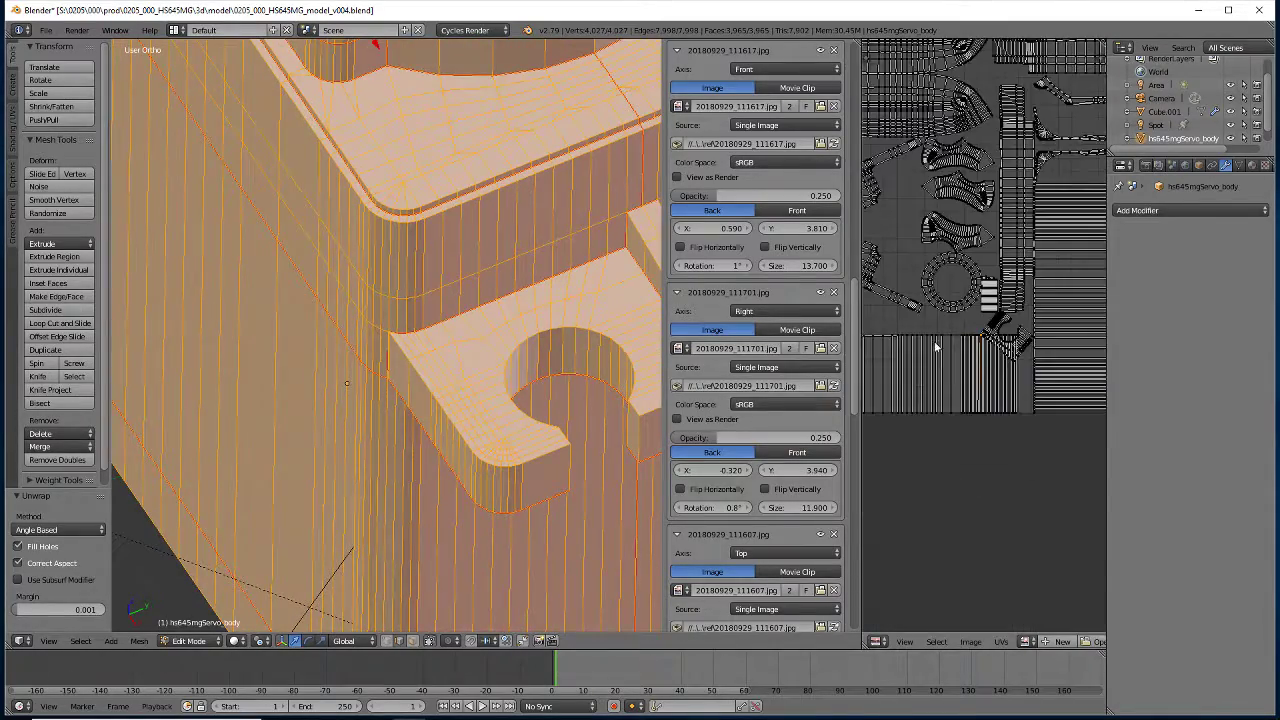
pyautogui.scroll(-2, 926, 387)
pyautogui.scroll(3, 926, 387)
pyautogui.scroll(-1, 930, 391)
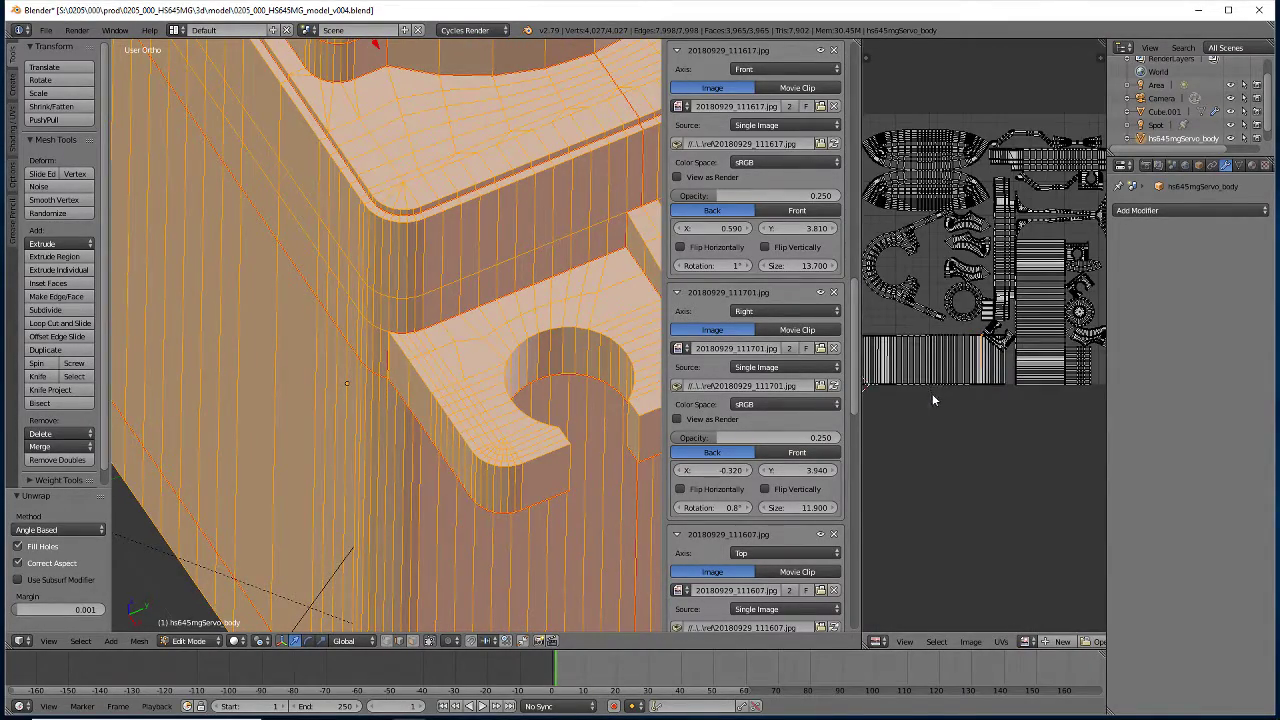
pyautogui.moveTo(941, 420)
pyautogui.mouseDown(button='middle')
pyautogui.moveTo(909, 380)
pyautogui.moveTo(985, 396)
pyautogui.mouseUp(button='middle')
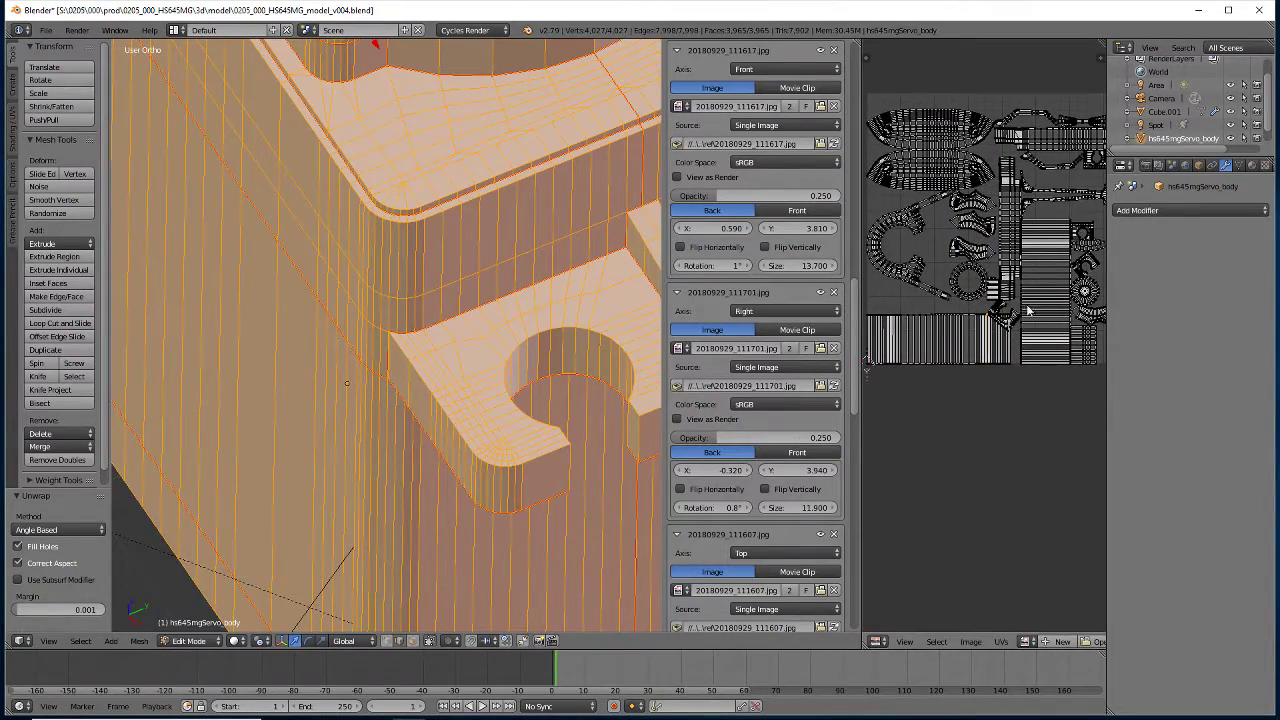
pyautogui.scroll(2, 1027, 311)
pyautogui.scroll(1, 1010, 320)
pyautogui.scroll(2, 990, 335)
pyautogui.scroll(2, 983, 339)
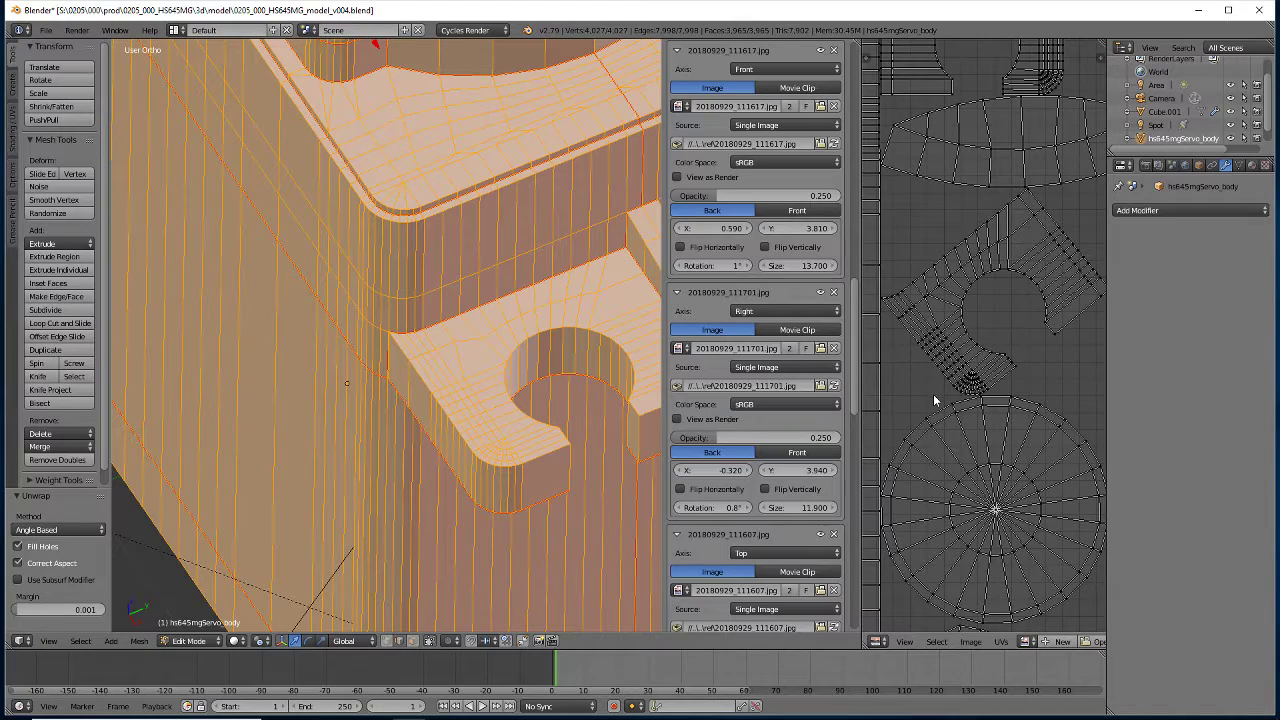
pyautogui.scroll(-2, 933, 395)
pyautogui.scroll(-2, 932, 385)
pyautogui.scroll(-1, 933, 385)
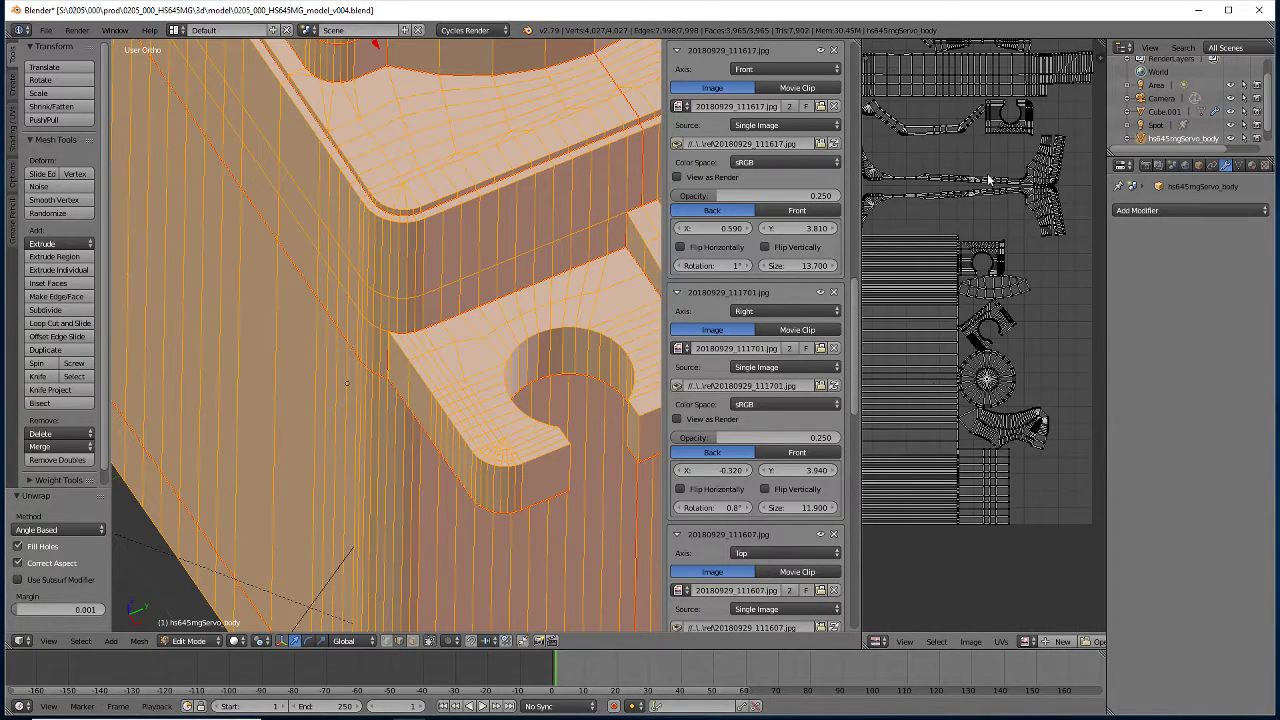
pyautogui.scroll(2, 930, 330)
pyautogui.scroll(-1, 878, 433)
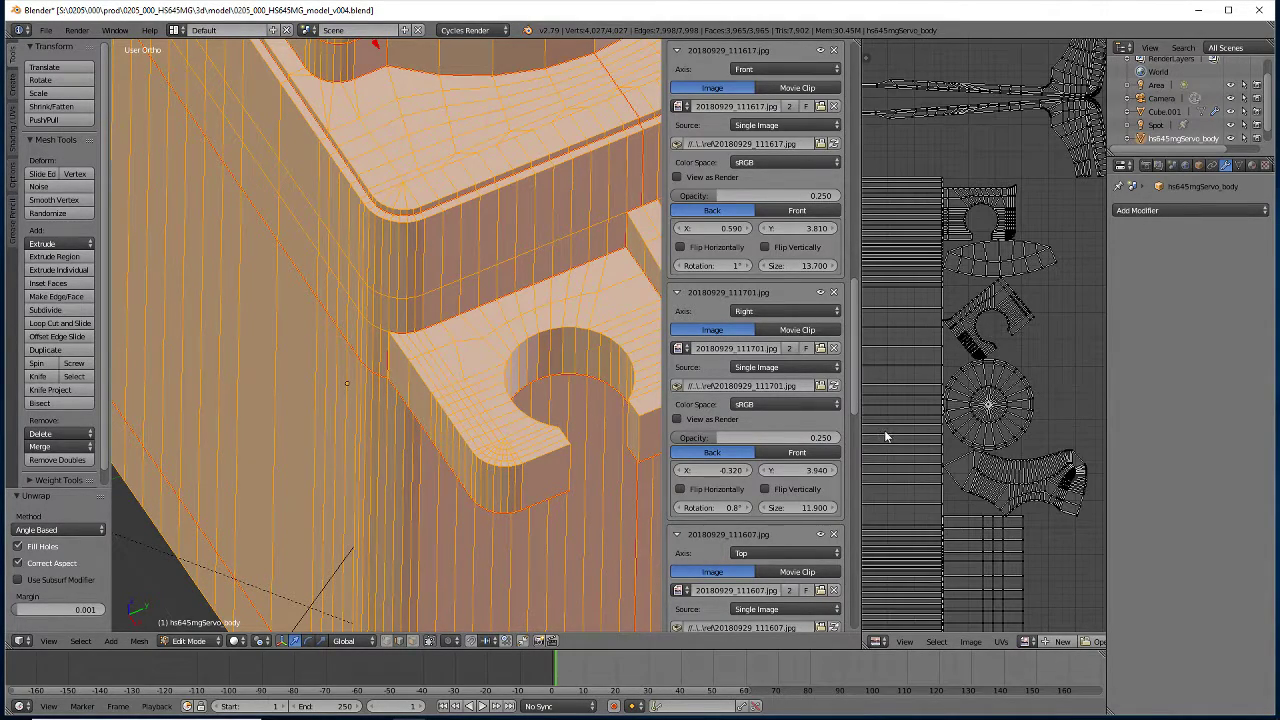
# Nudge a stray UV vertex near an island edge to a new position
pyautogui.press('space')
pyautogui.moveTo(907, 446)
pyautogui.mouseDown(button='middle')
pyautogui.moveTo(933, 517)
pyautogui.moveTo(943, 463)
pyautogui.mouseUp(button='middle')
pyautogui.scroll(1, 1007, 376)
pyautogui.scroll(1, 968, 412)
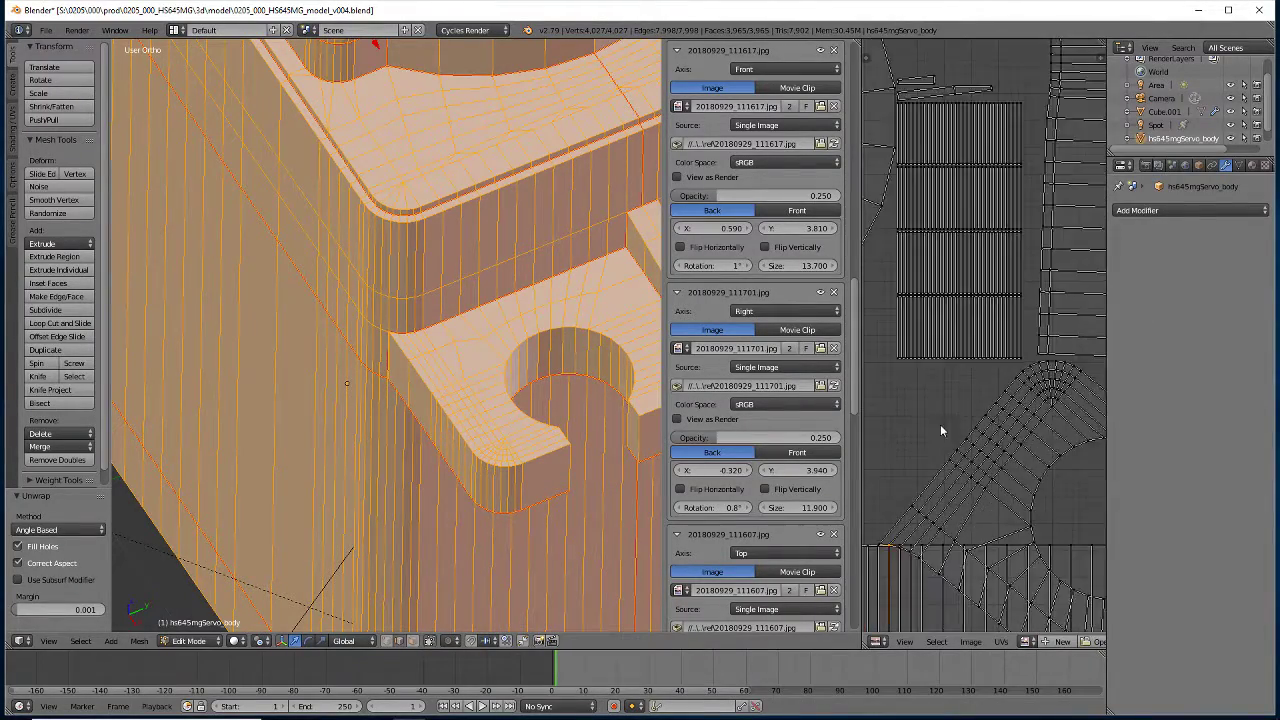
pyautogui.scroll(1, 935, 440)
pyautogui.scroll(1, 913, 486)
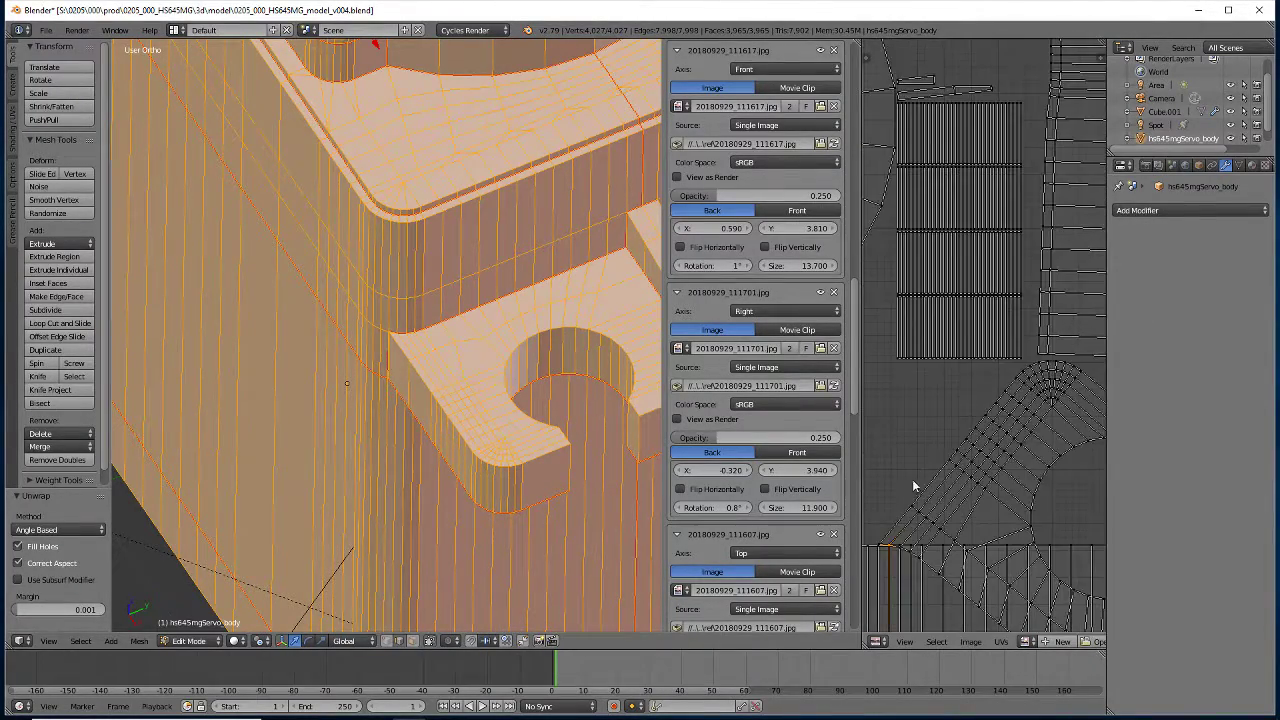
pyautogui.rightClick(887, 542)
pyautogui.press('g')
pyautogui.click(890, 558)
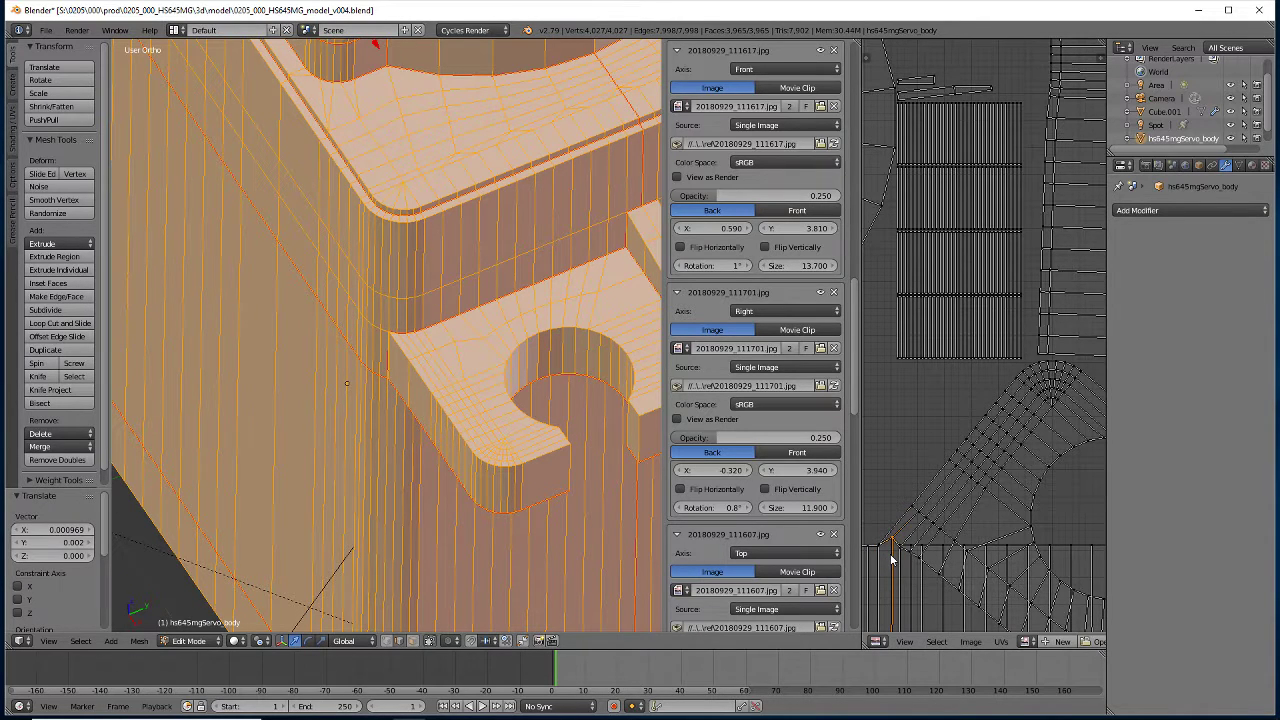
pyautogui.scroll(-8, 360, 382)
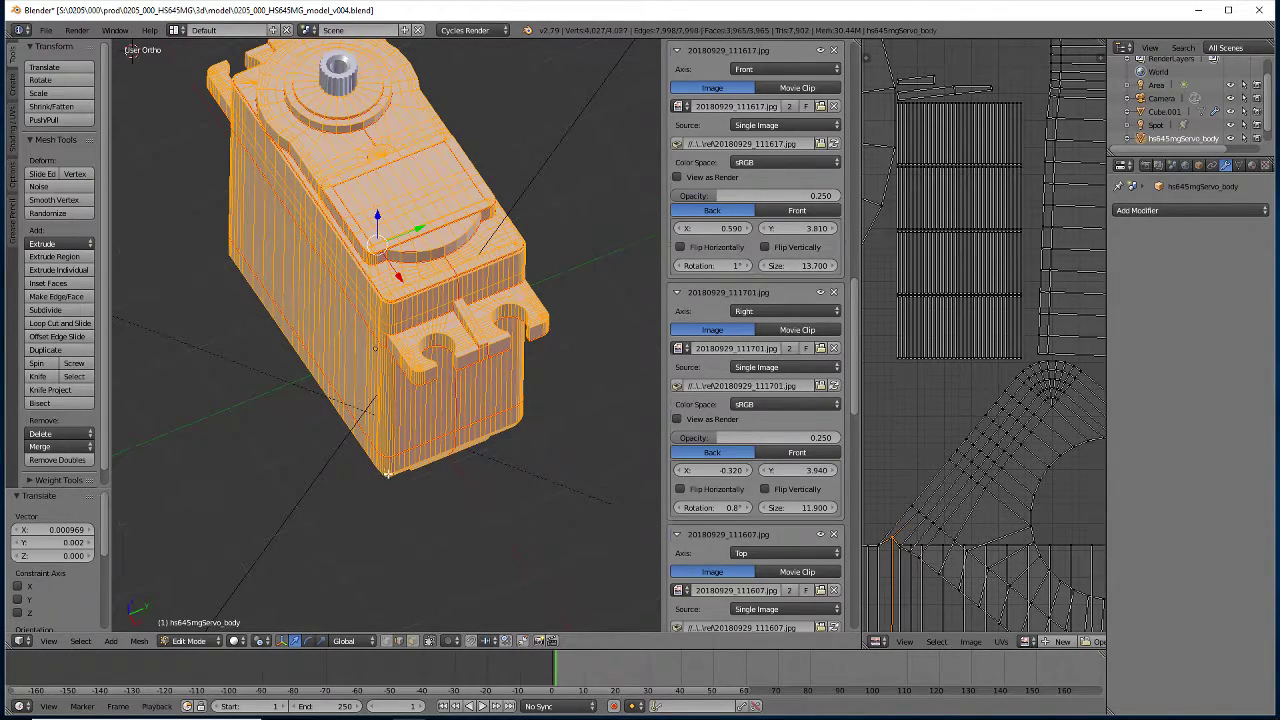
# In wireframe view, box-select the faces at the lower-right and lower-left ends of the body
pyautogui.press('a')
pyautogui.moveTo(346, 486)
pyautogui.mouseDown(button='middle')
pyautogui.moveTo(397, 497)
pyautogui.moveTo(471, 486)
pyautogui.moveTo(451, 468)
pyautogui.moveTo(457, 449)
pyautogui.mouseUp(button='middle')
pyautogui.press('z')
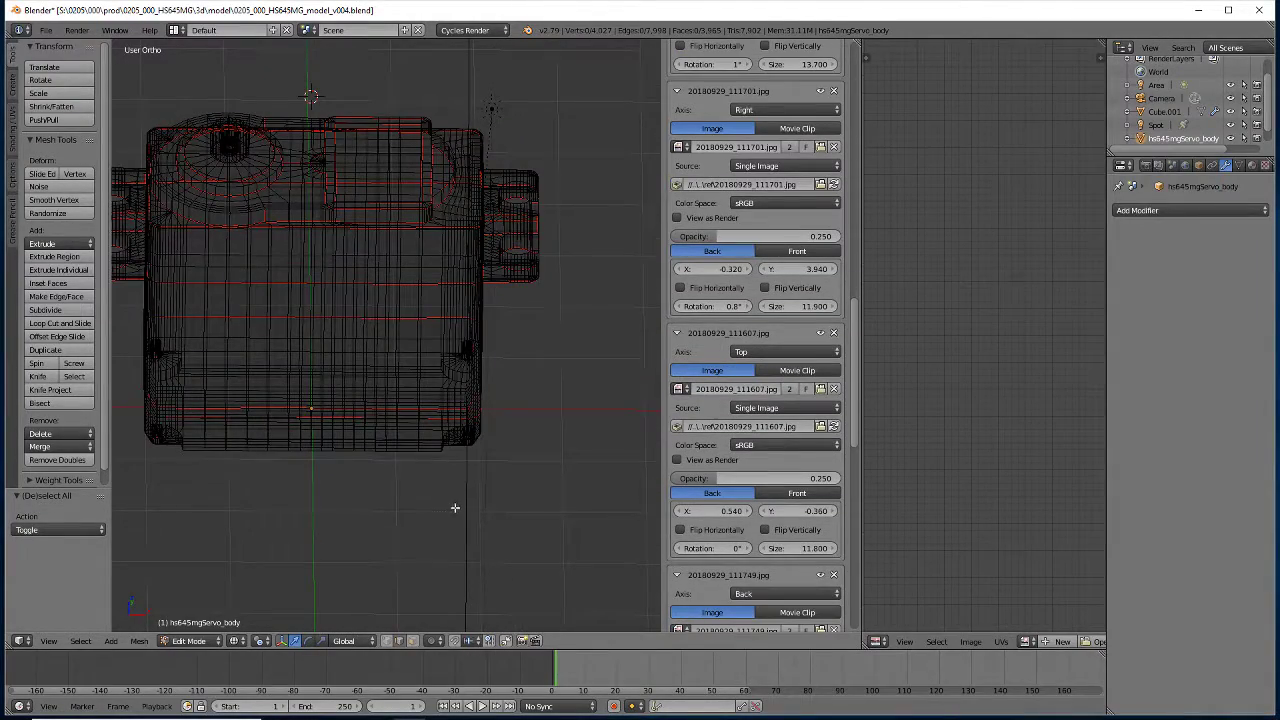
pyautogui.moveTo(575, 497); pyautogui.dragTo(284, 112)
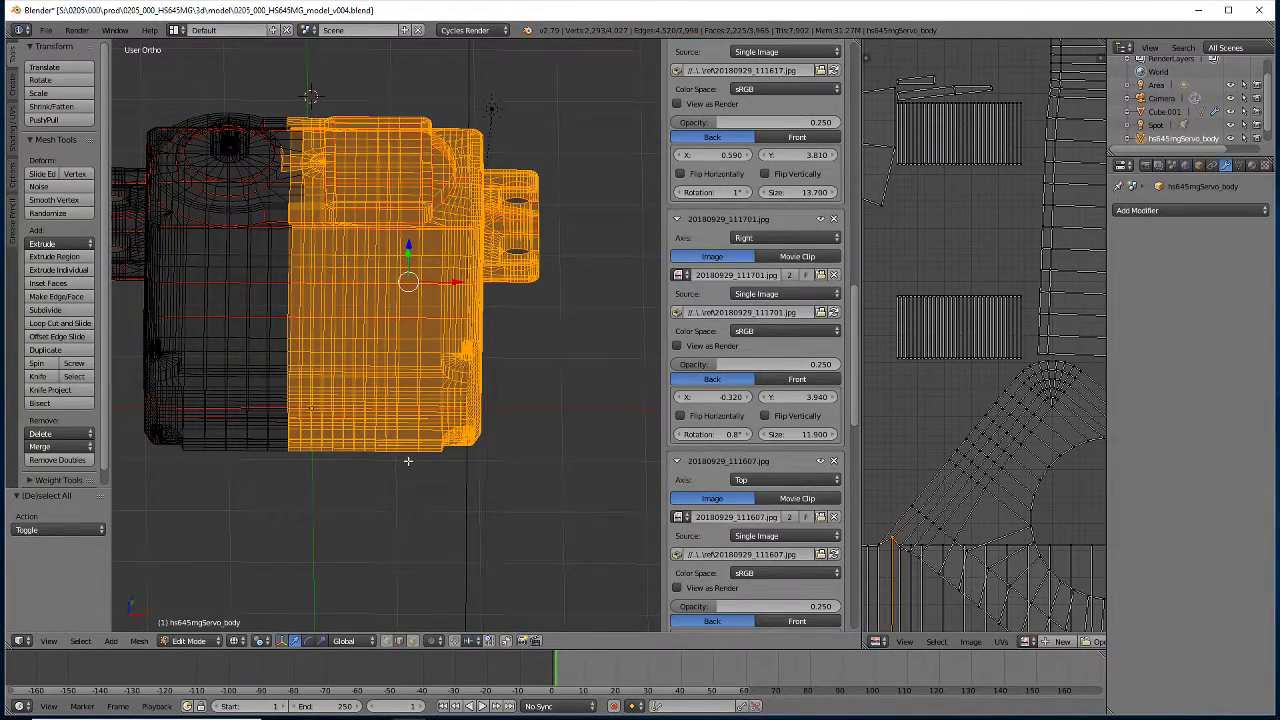
pyautogui.moveTo(423, 450); pyautogui.dragTo(350, 522, button='middle')
pyautogui.press('z')
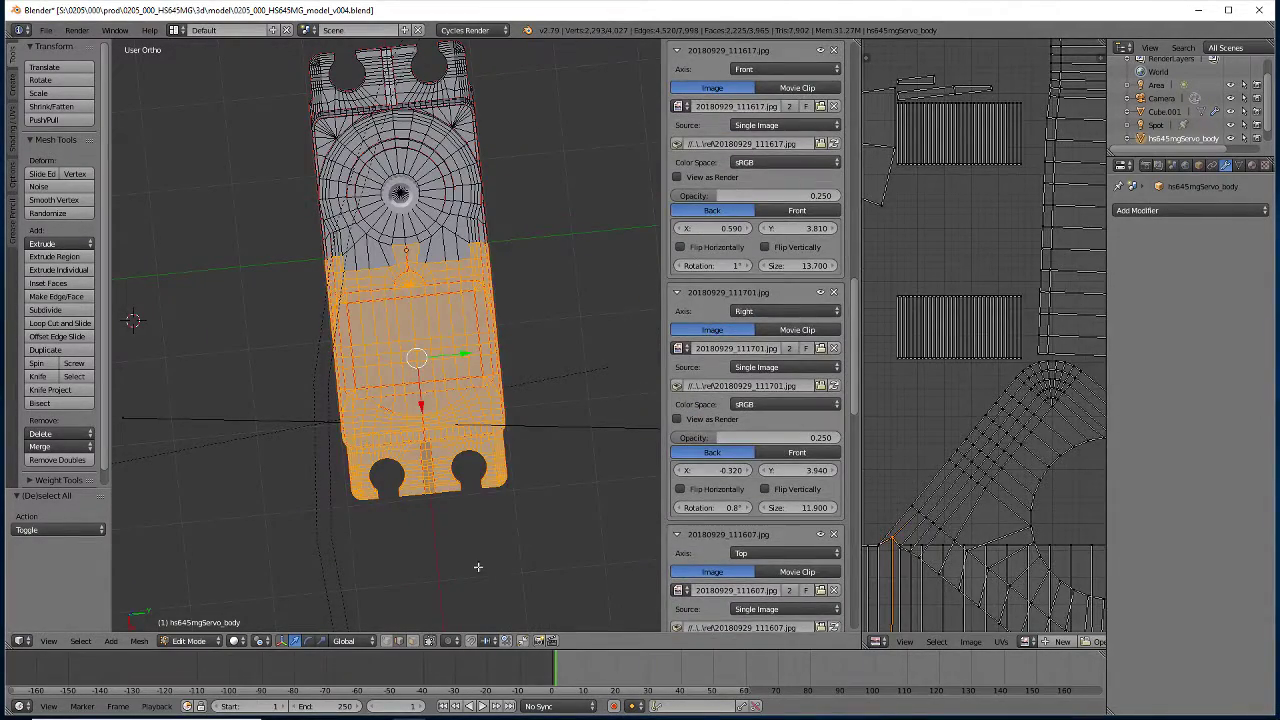
pyautogui.press('a')
pyautogui.press('z')
pyautogui.press('b')
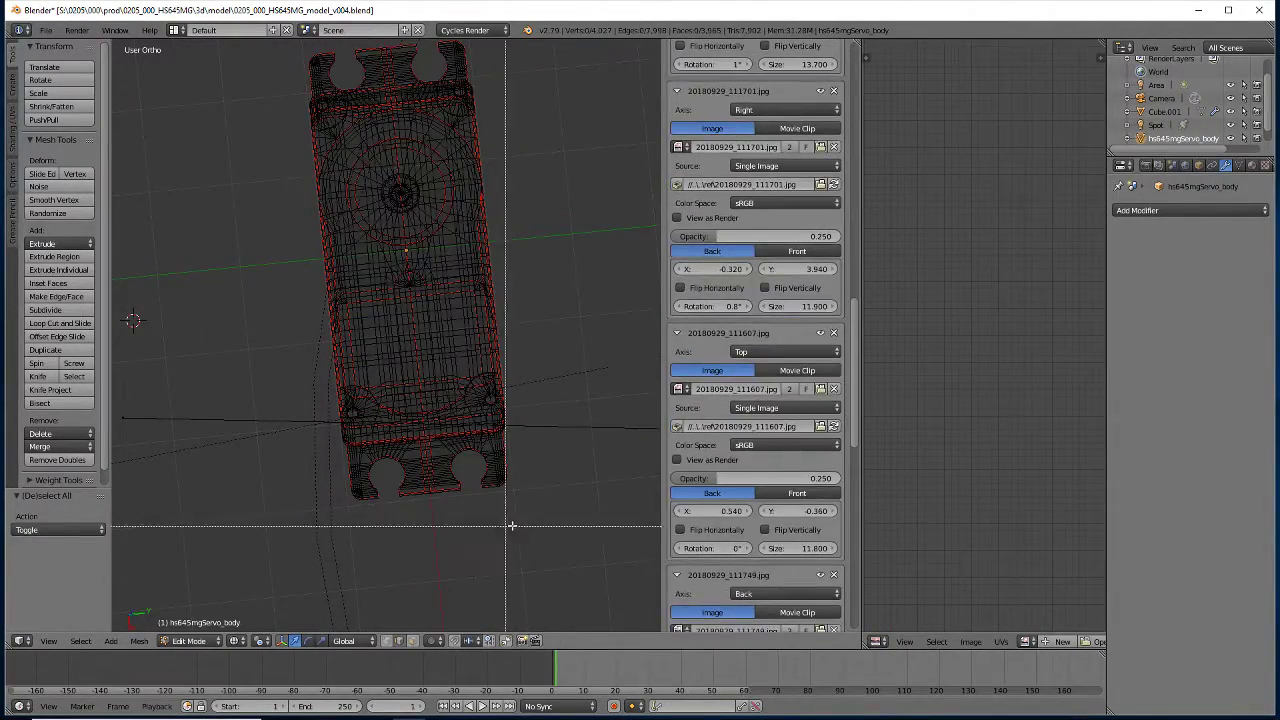
pyautogui.moveTo(546, 530); pyautogui.dragTo(421, 373)
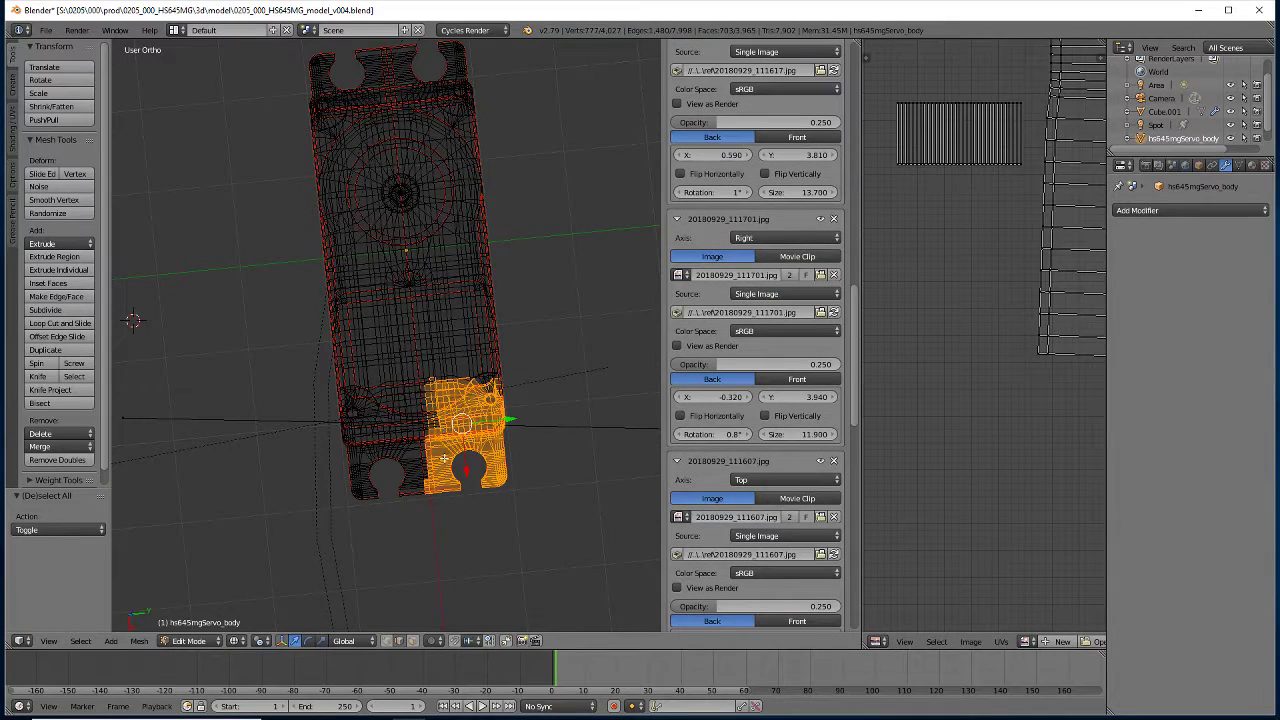
pyautogui.press('a')
pyautogui.press('b')
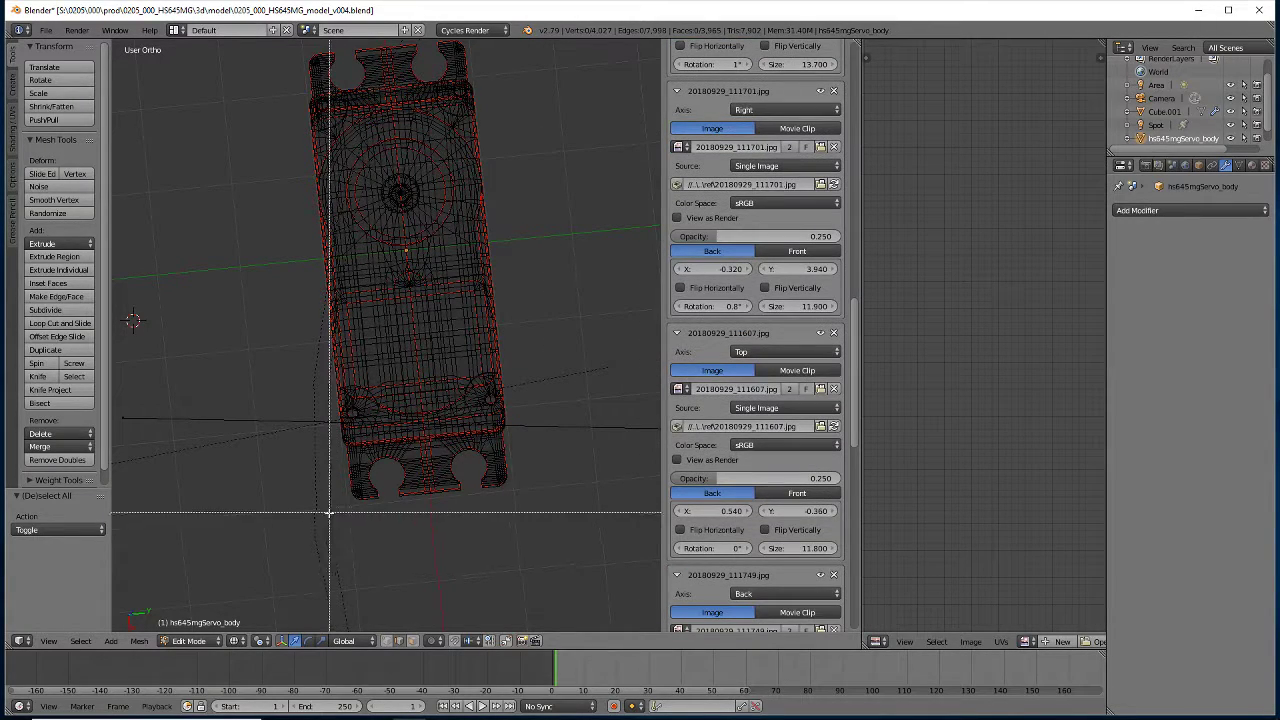
pyautogui.moveTo(329, 514); pyautogui.dragTo(434, 423)
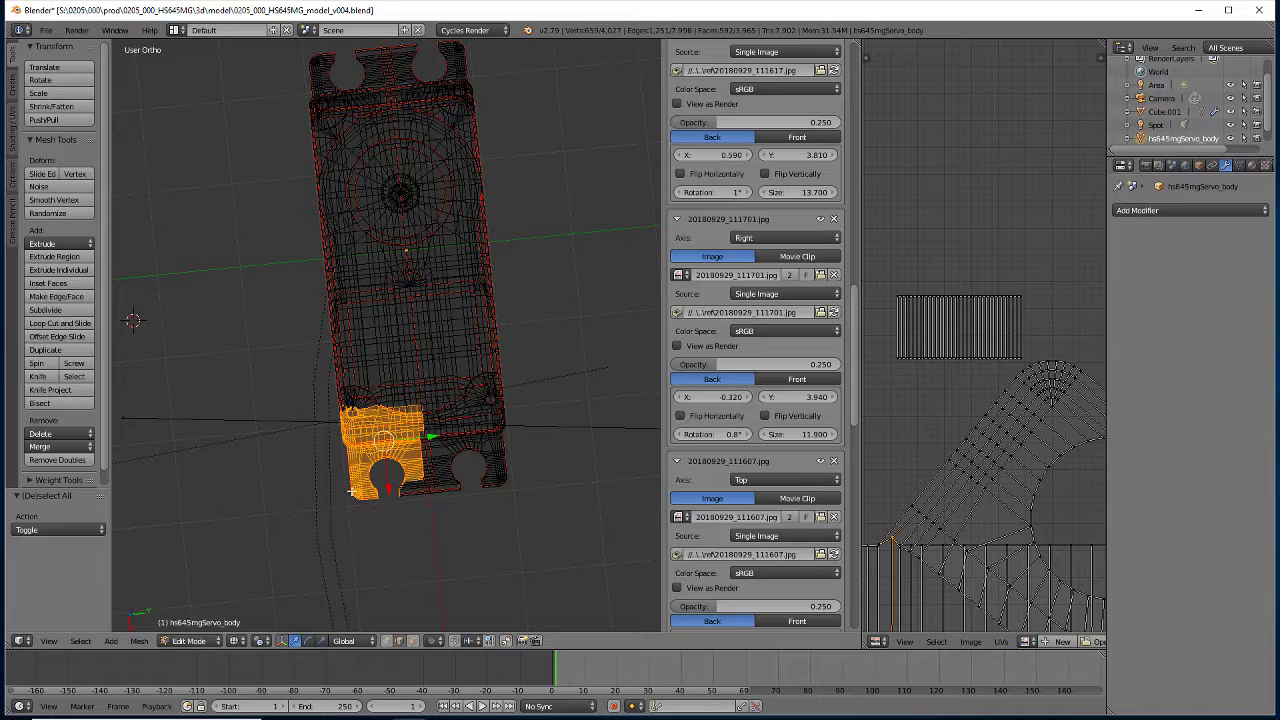
pyautogui.press('a')
# Select the vertical corner strip of faces at the lower-left and orbit around it
pyautogui.click(322, 476)
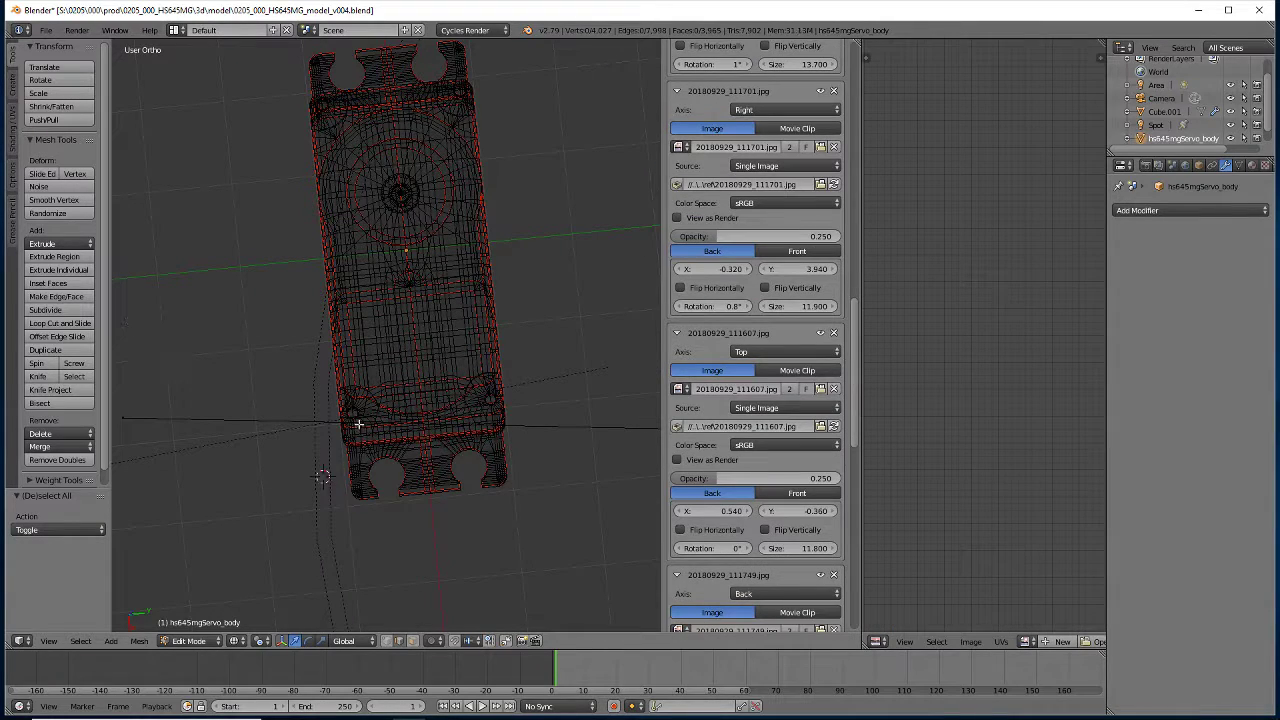
pyautogui.keyDown('alt'); pyautogui.rightClick(341, 463); pyautogui.keyUp('alt')
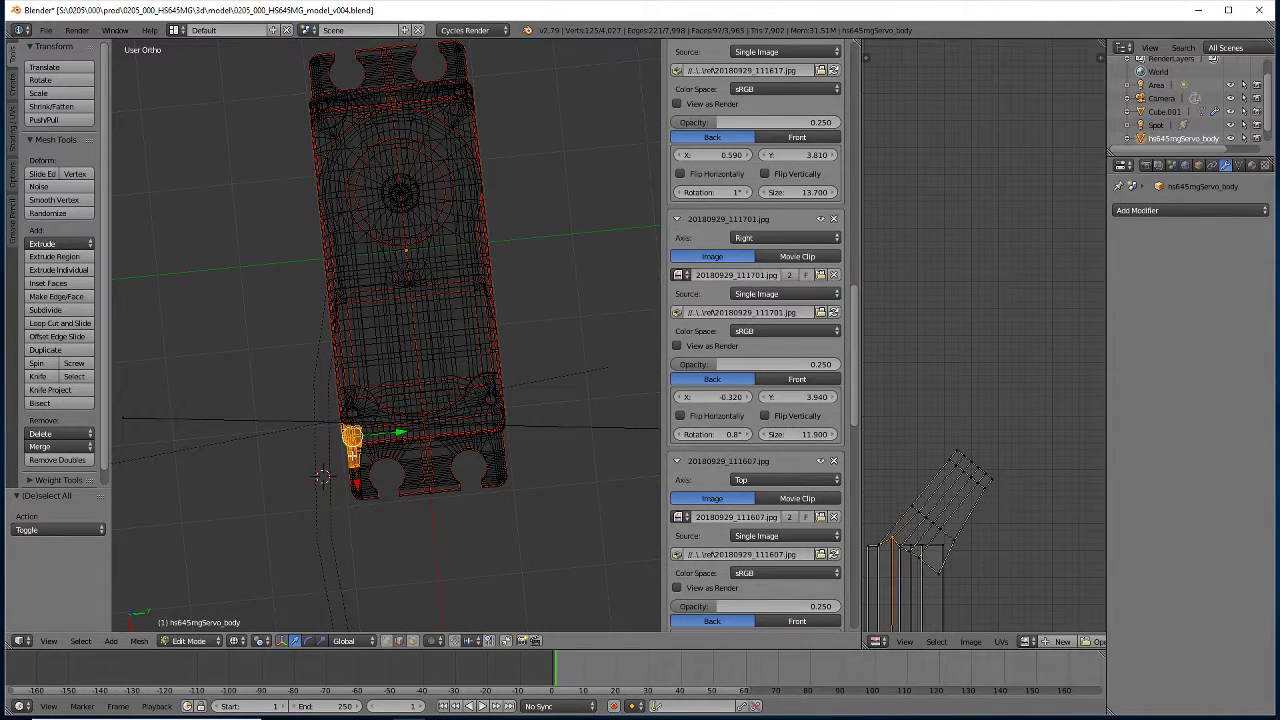
pyautogui.moveTo(343, 455); pyautogui.dragTo(423, 288, button='middle')
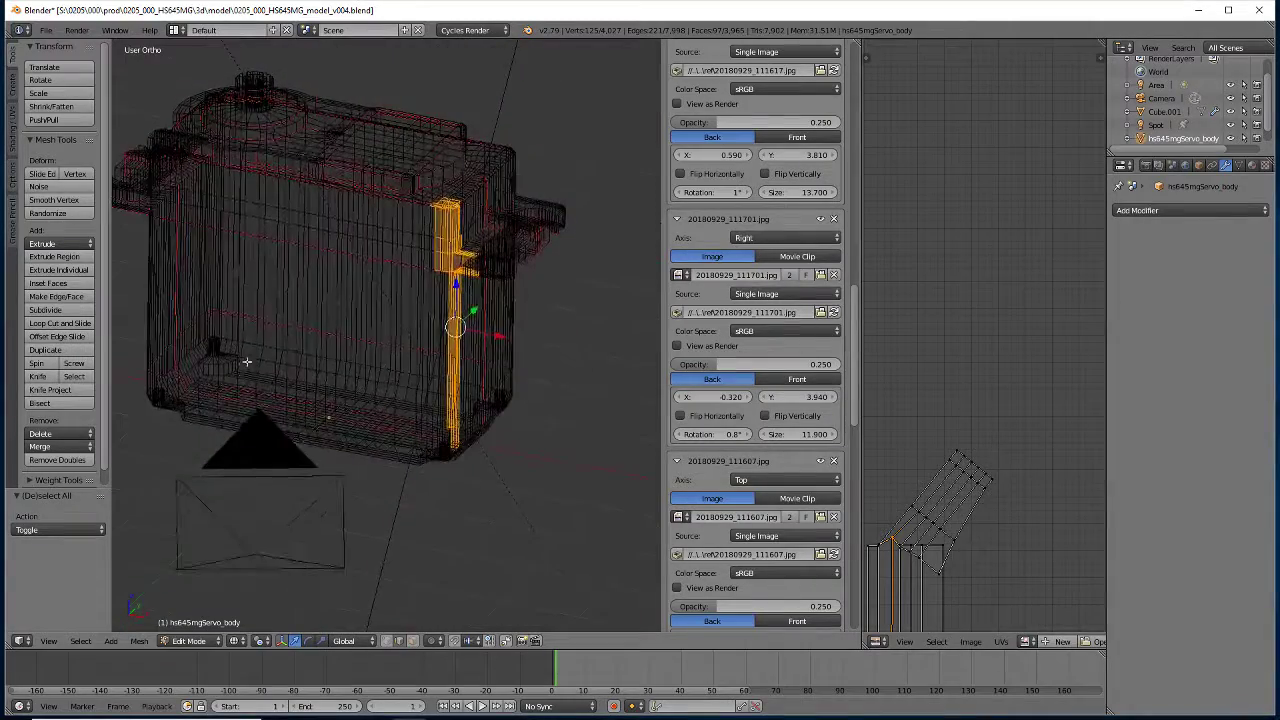
pyautogui.scroll(5, 423, 288)
pyautogui.scroll(1, 517, 266)
pyautogui.scroll(1, 540, 210)
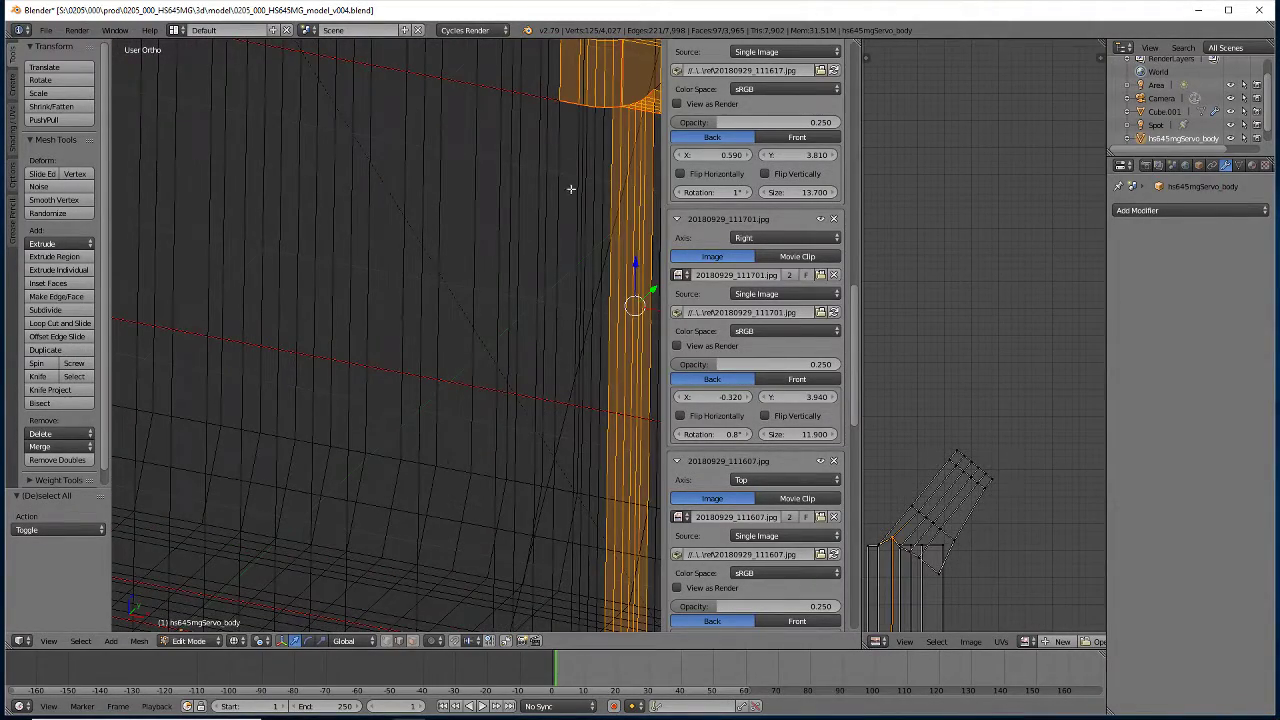
pyautogui.moveTo(571, 205)
pyautogui.mouseDown(button='middle')
pyautogui.moveTo(443, 386)
pyautogui.moveTo(354, 460)
pyautogui.mouseUp(button='middle')
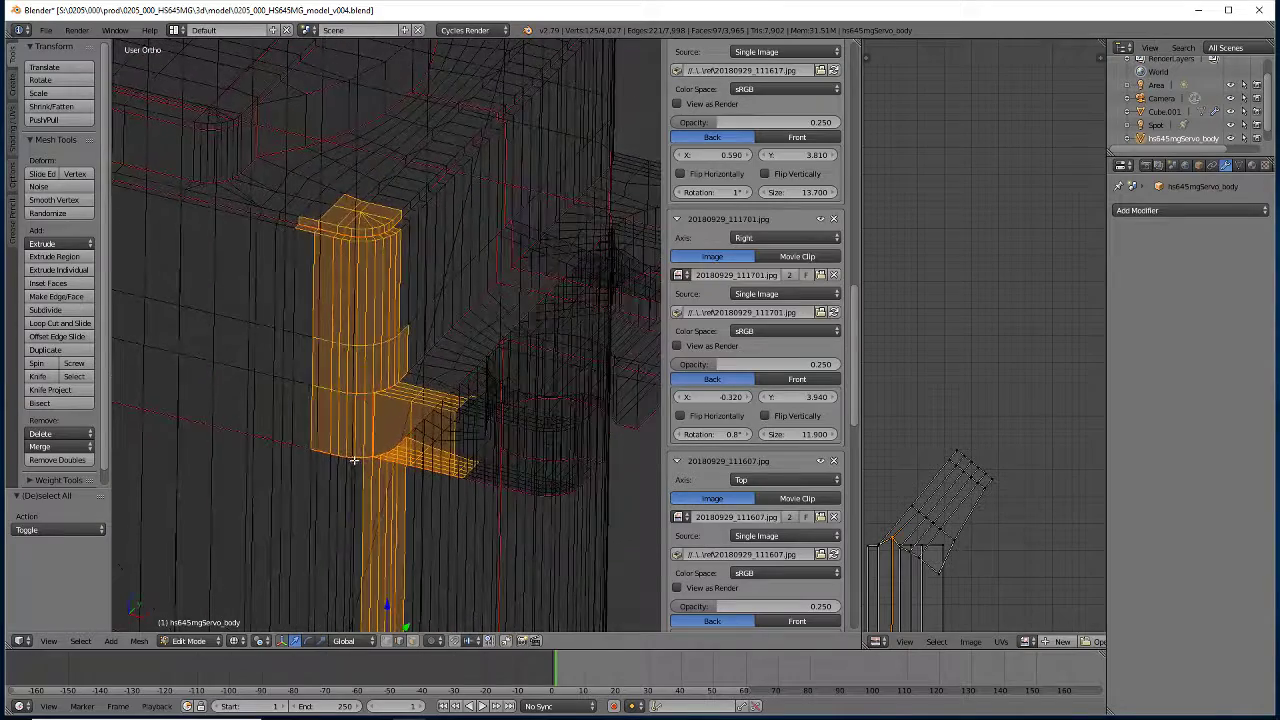
# Turn off occlusion to reveal hidden edges and clear the selection
pyautogui.click(387, 641)
pyautogui.press('a')
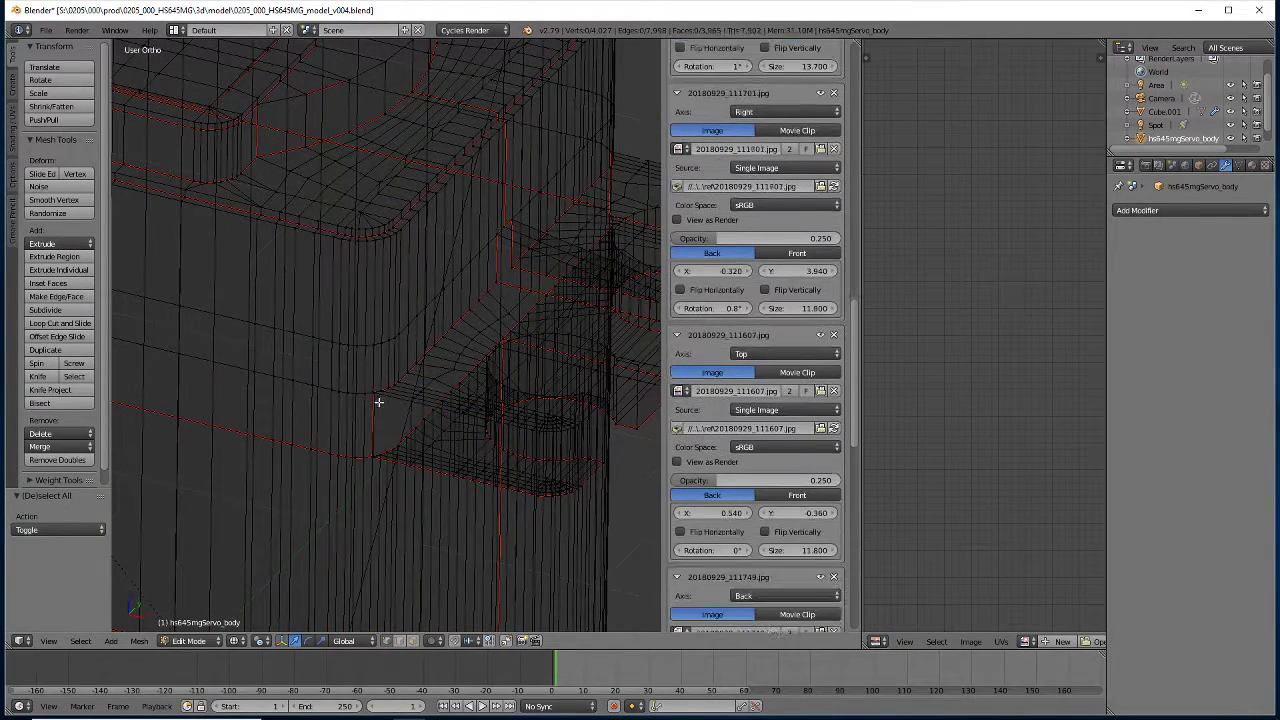
pyautogui.scroll(2, 380, 383)
pyautogui.scroll(1, 376, 380)
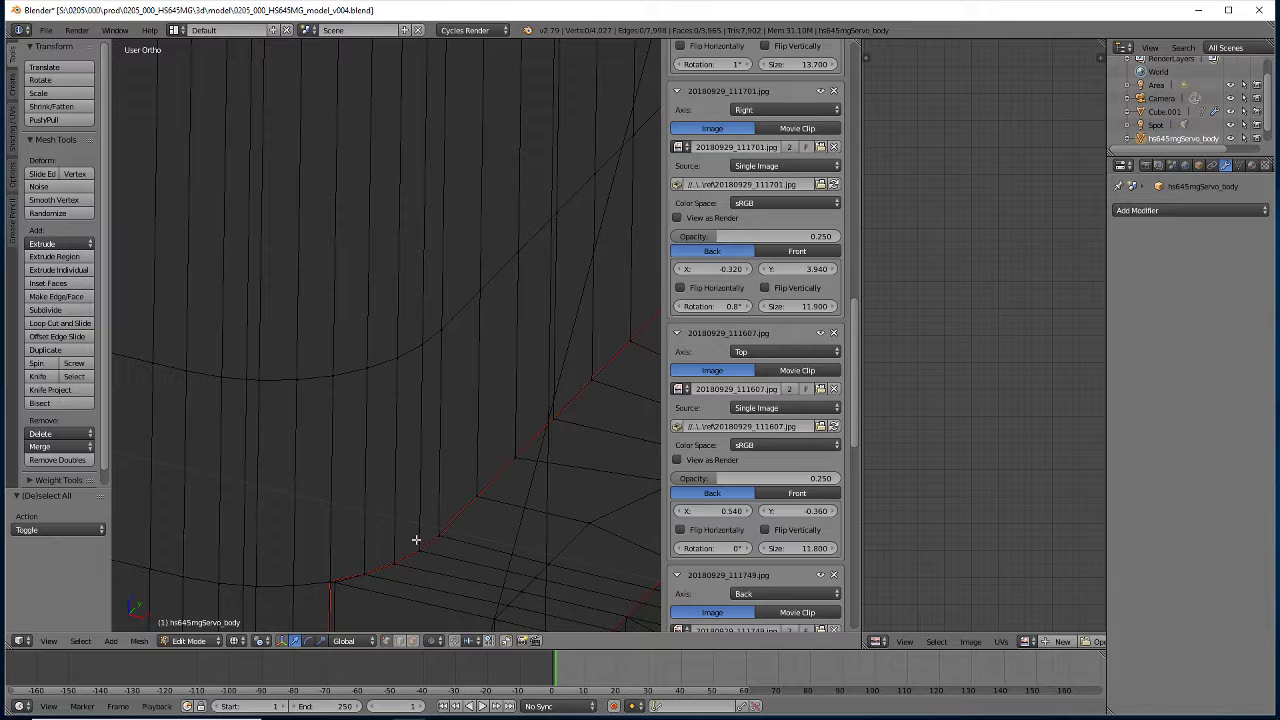
# Select the vertices along the inner corner edge and mark that edge run as a UV seam
pyautogui.rightClick(416, 544)
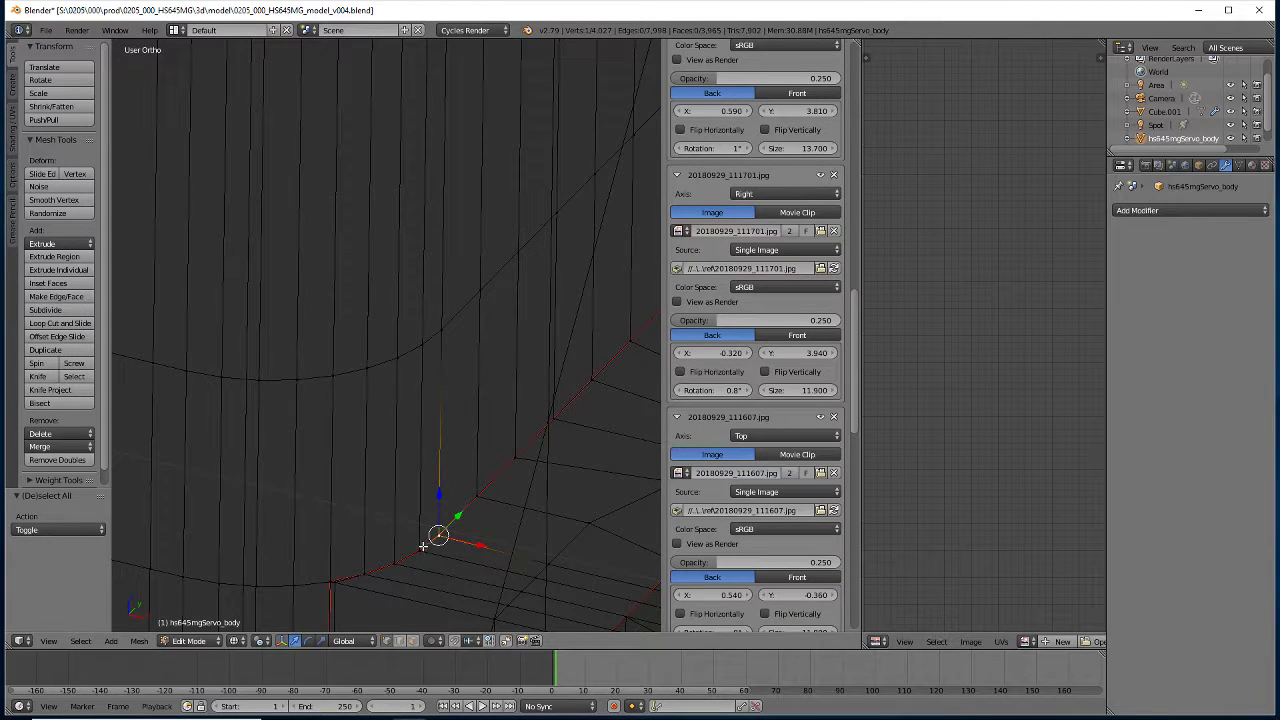
pyautogui.keyDown('shift'); pyautogui.rightClick(417, 548); pyautogui.keyUp('shift')
pyautogui.keyDown('shift'); pyautogui.rightClick(392, 562); pyautogui.keyUp('shift')
pyautogui.keyDown('shift'); pyautogui.rightClick(364, 572); pyautogui.keyUp('shift')
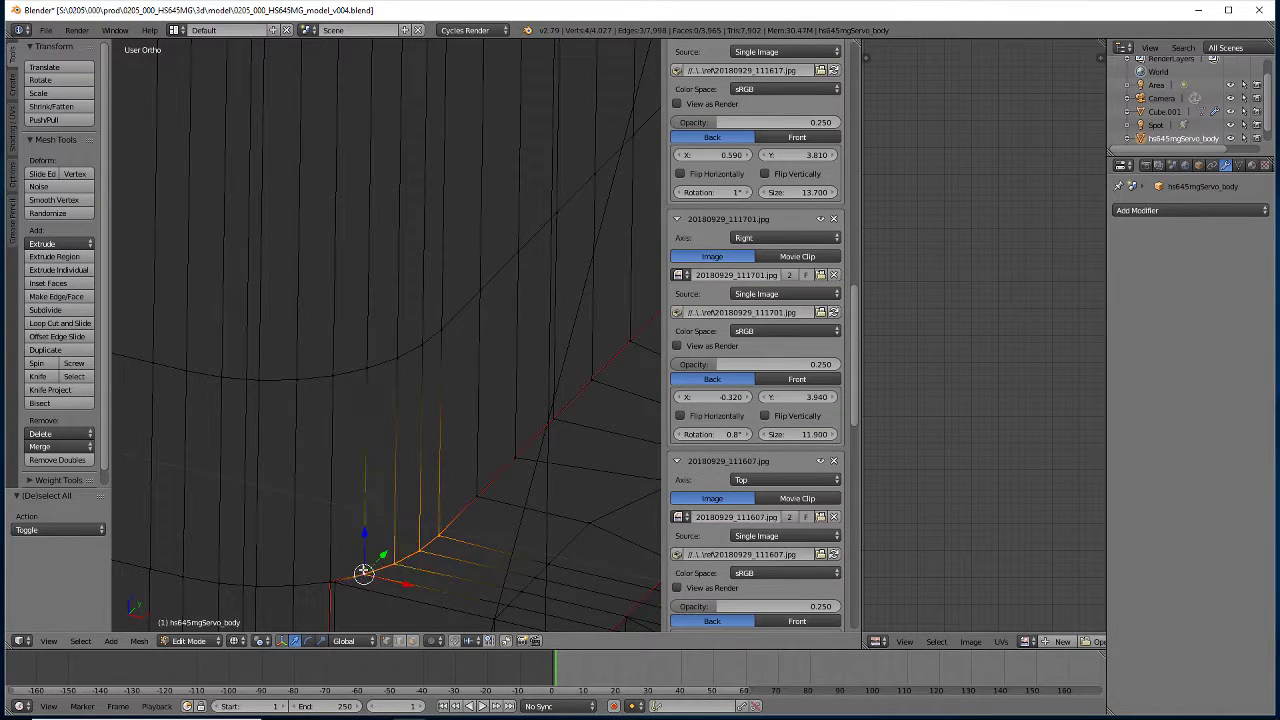
pyautogui.keyDown('shift'); pyautogui.rightClick(330, 580); pyautogui.keyUp('shift')
pyautogui.keyDown('shift'); pyautogui.scroll(-4, 310, 570); pyautogui.keyUp('shift')
pyautogui.keyDown('shift'); pyautogui.scroll(-8, 314, 553); pyautogui.keyUp('shift')
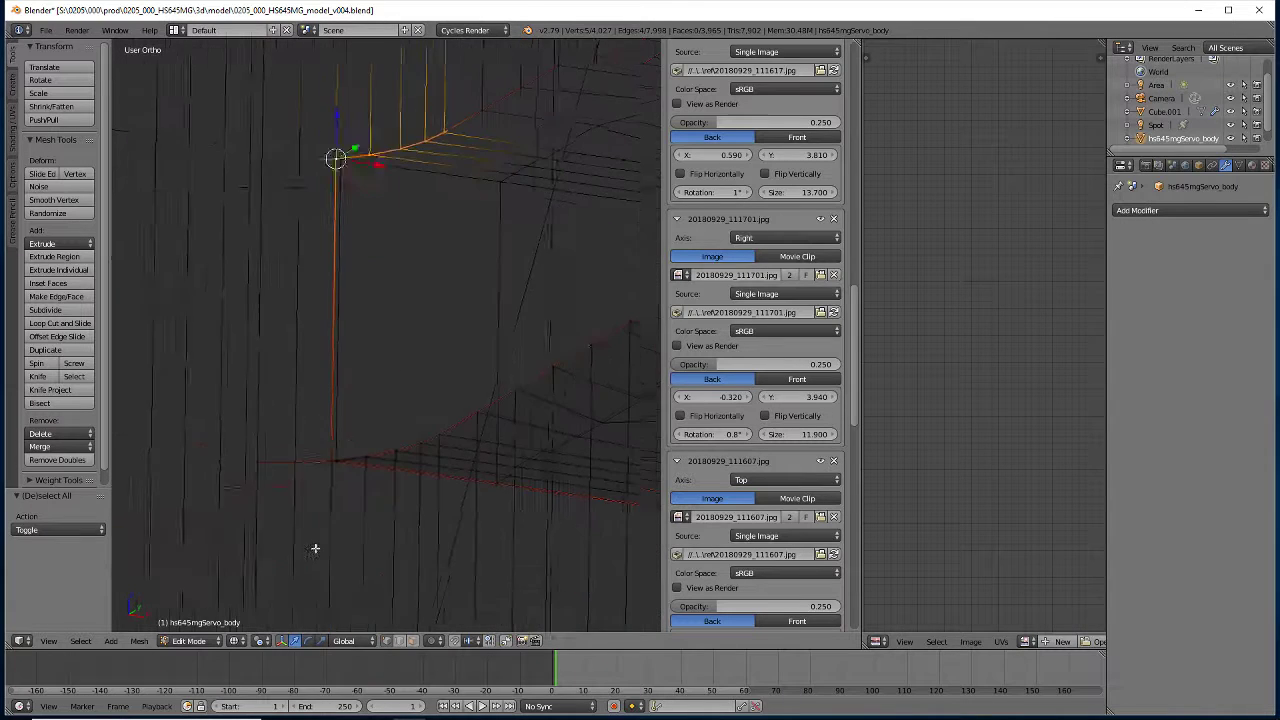
pyautogui.keyDown('shift'); pyautogui.rightClick(343, 450); pyautogui.keyUp('shift')
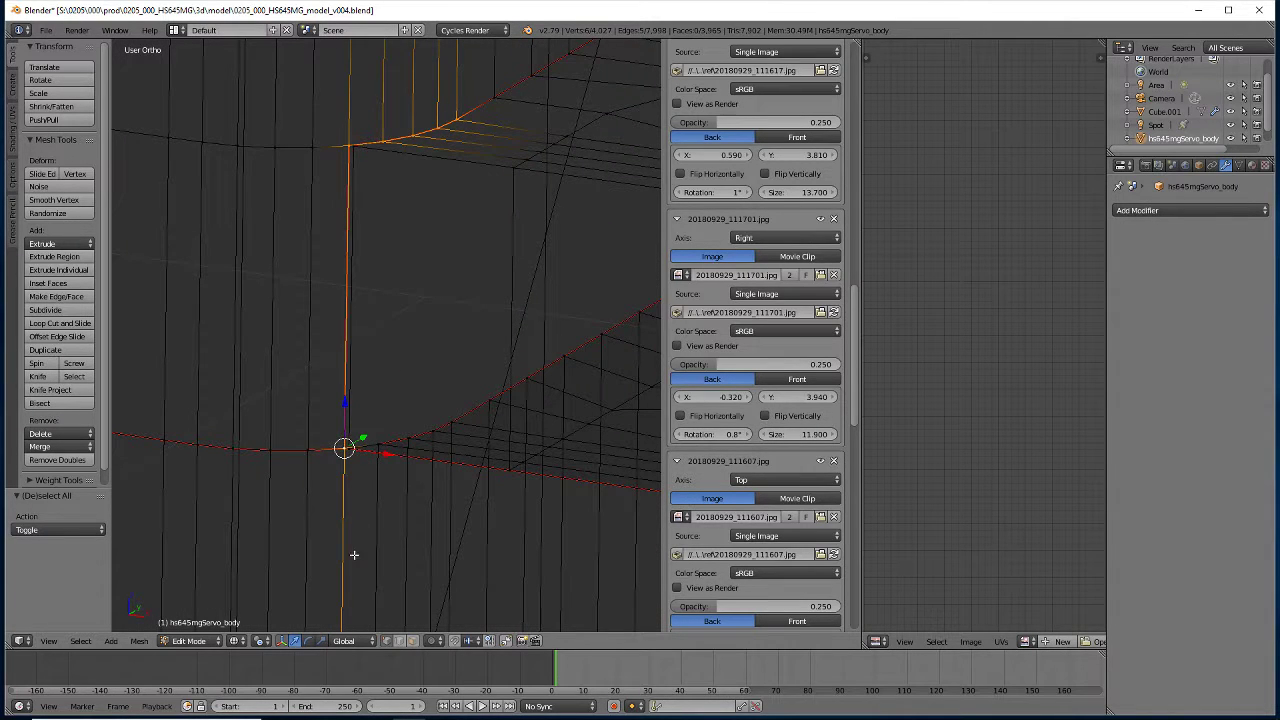
pyautogui.rightClick(362, 520)
pyautogui.rightClick(361, 445)
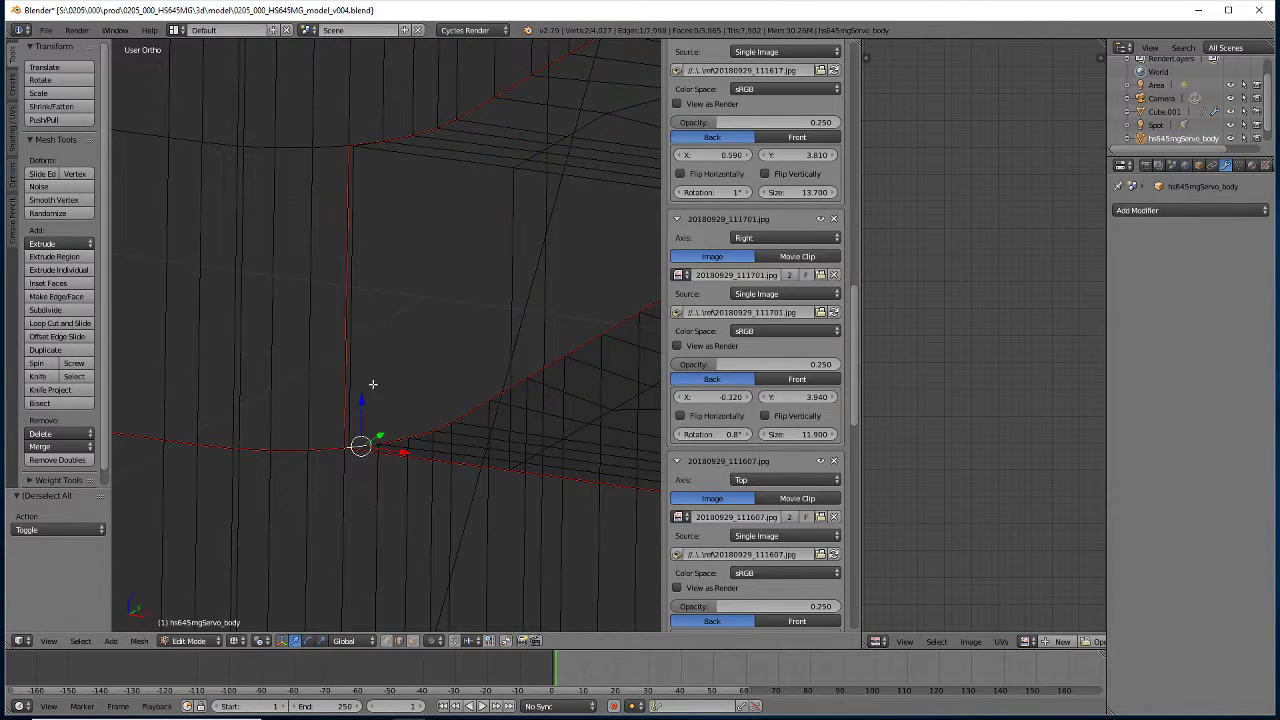
pyautogui.click(130, 641)
pyautogui.moveTo(156, 454)
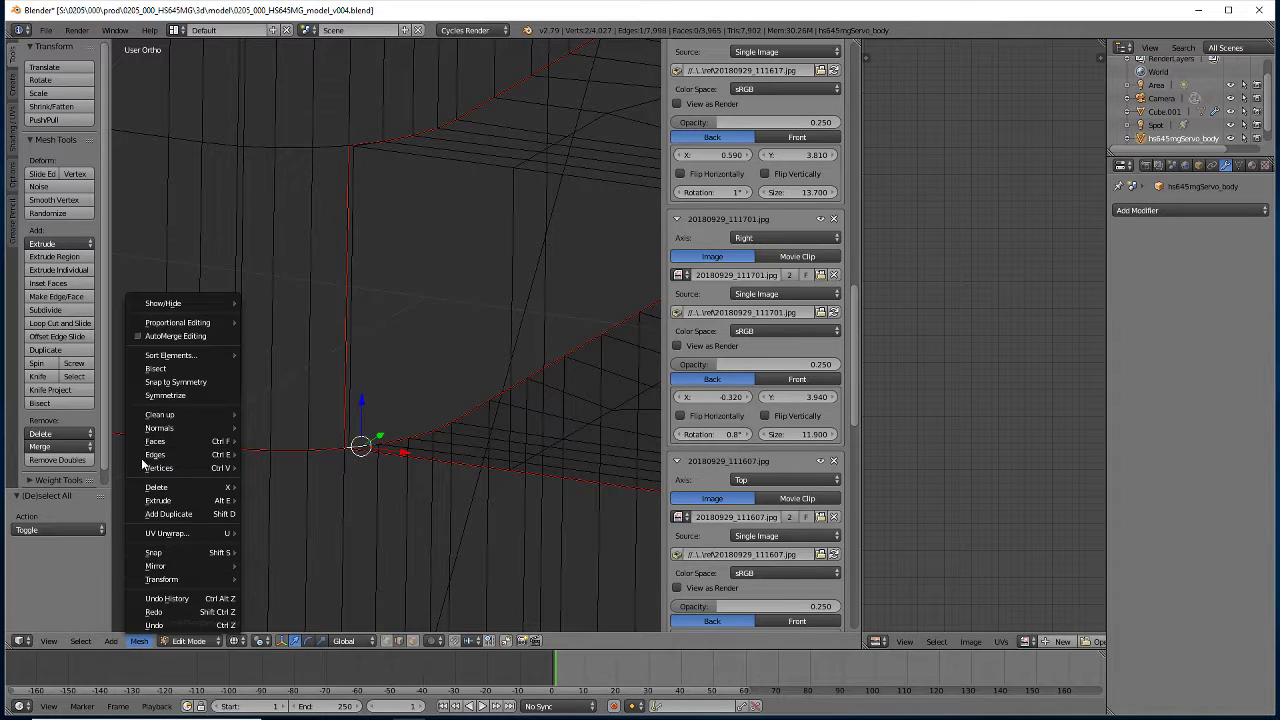
pyautogui.click(280, 224)
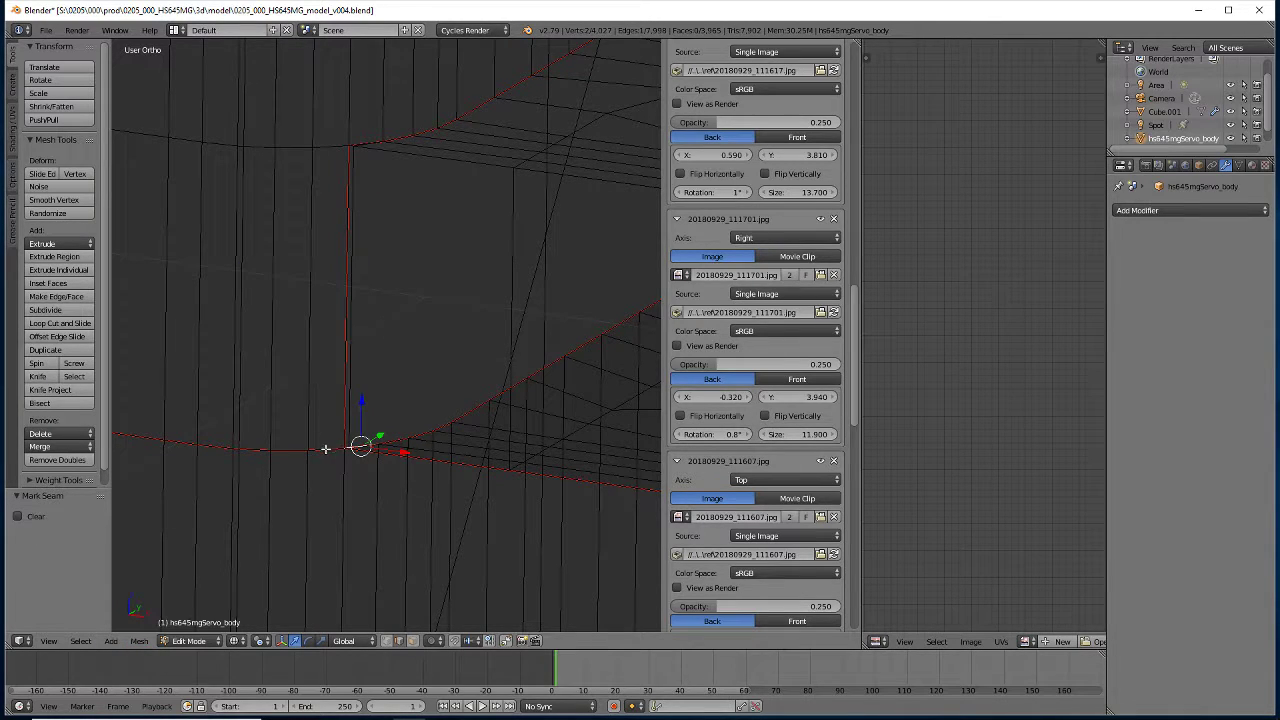
# Select the whole servo body mesh and unwrap it into UV islands
pyautogui.press('a')
pyautogui.press('u')
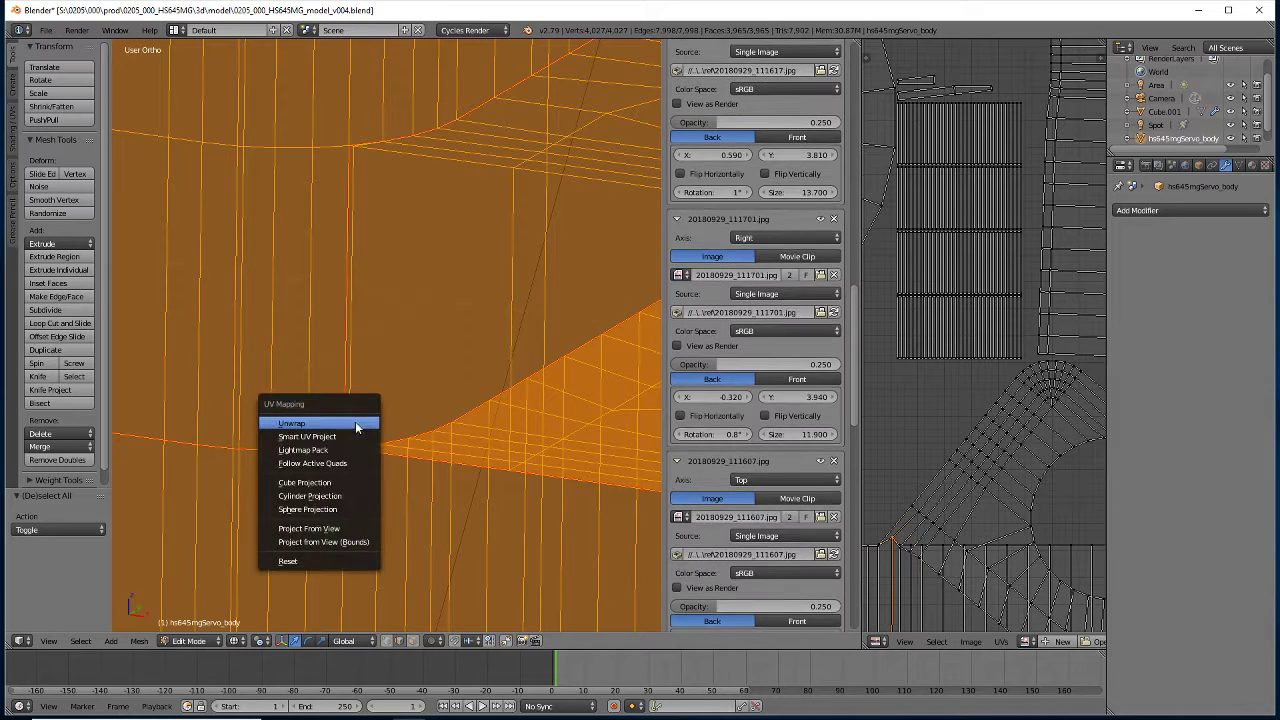
pyautogui.click(297, 425)
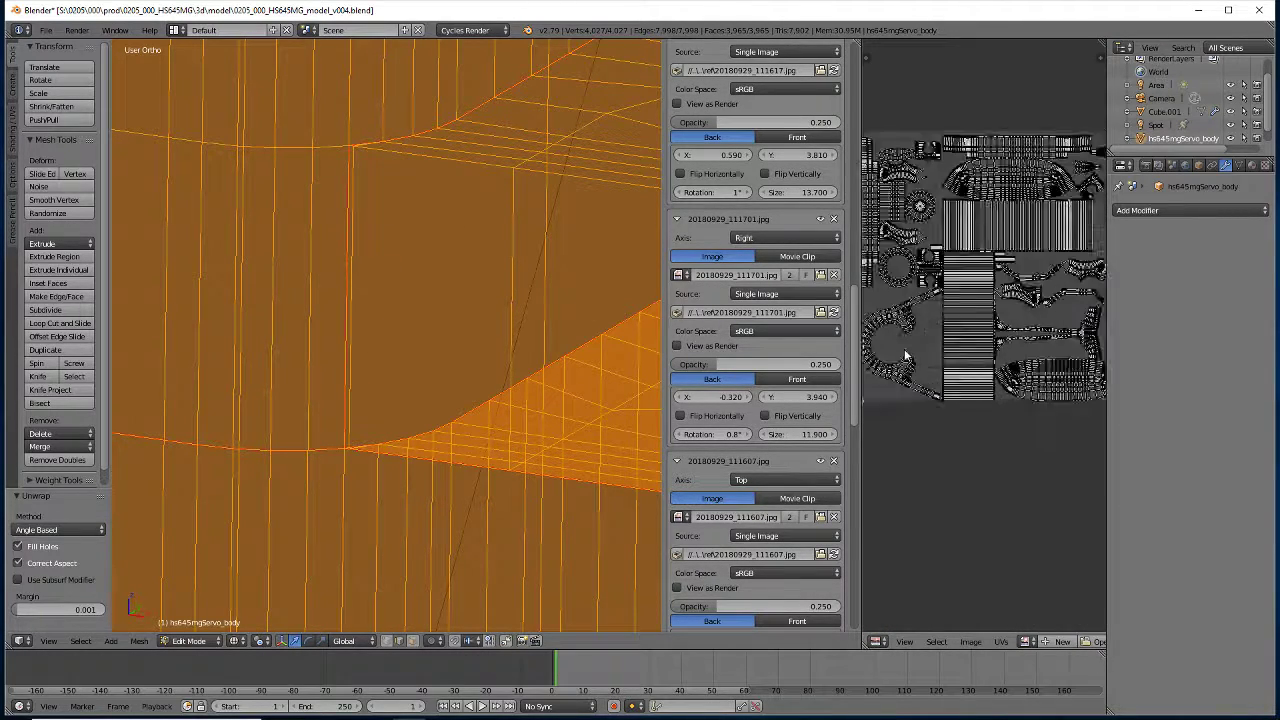
# Widen the UV/Image Editor and zoom in on the UV layout
pyautogui.moveTo(860, 388); pyautogui.dragTo(710, 403)
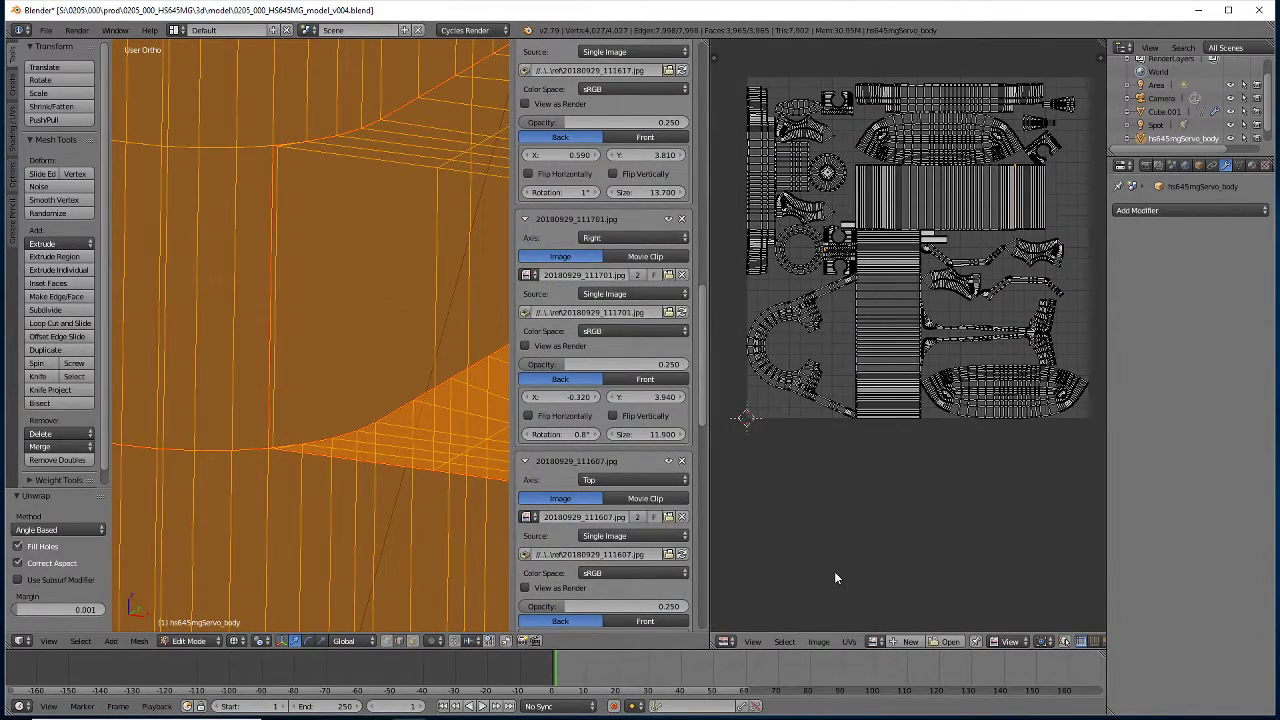
pyautogui.scroll(5, 1036, 152)
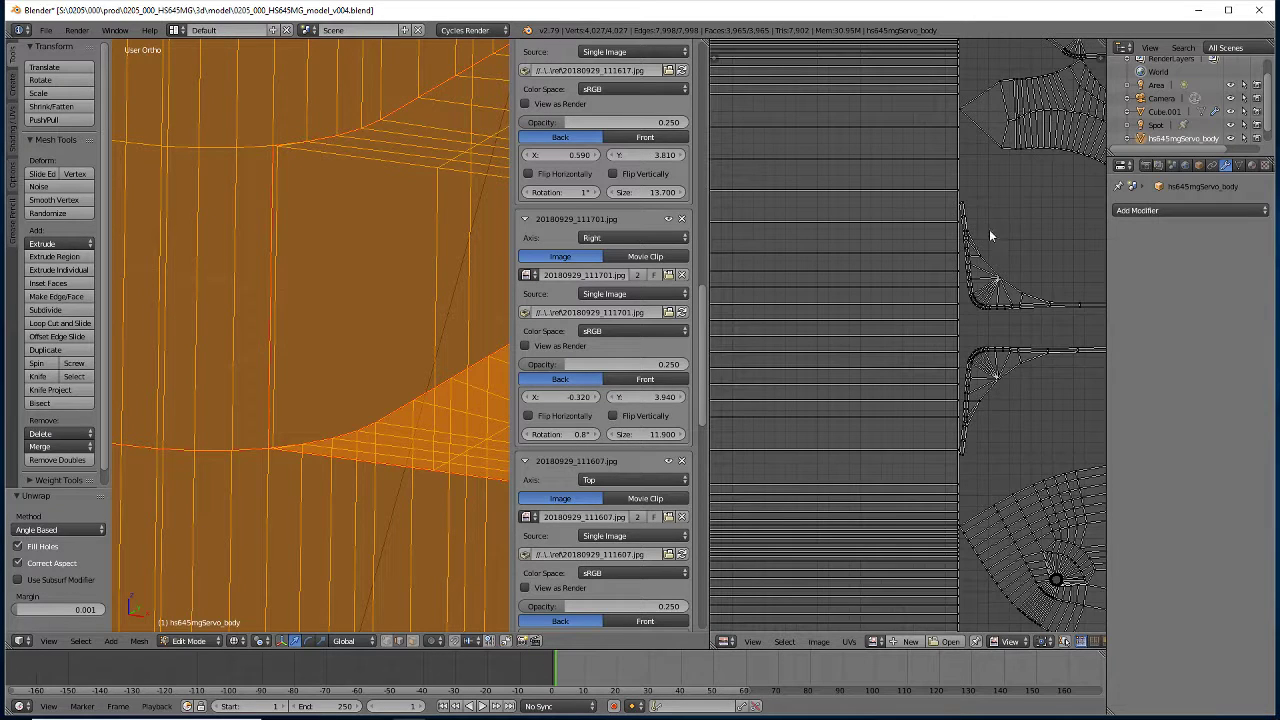
pyautogui.press('space')
pyautogui.press('Escape')
pyautogui.press('space')
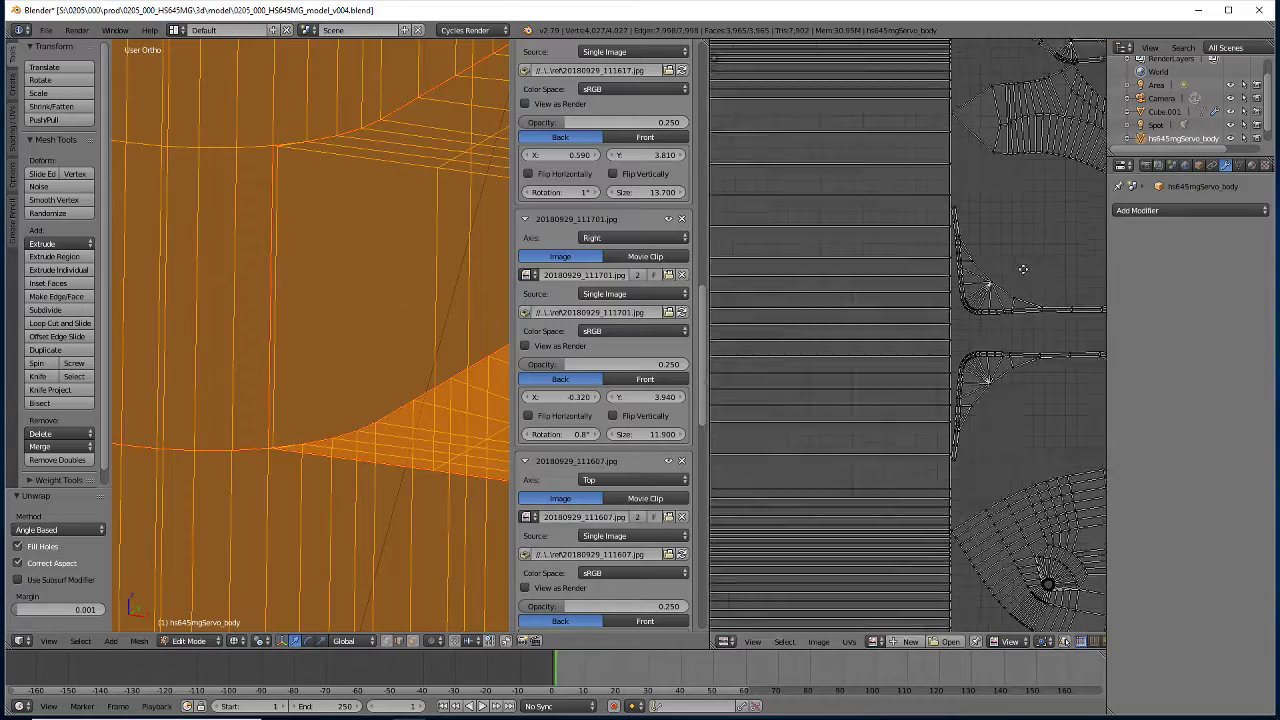
pyautogui.scroll(-4, 990, 323)
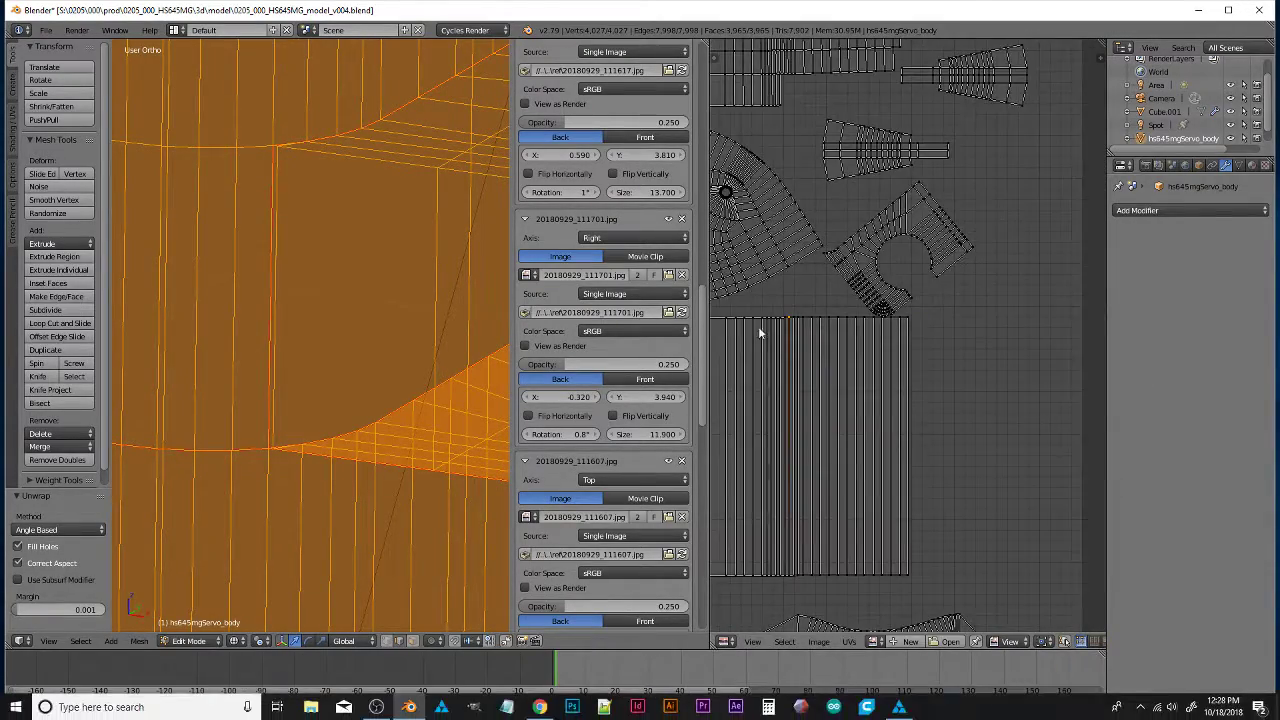
pyautogui.scroll(2, 758, 328)
pyautogui.scroll(2, 842, 323)
pyautogui.scroll(1, 845, 340)
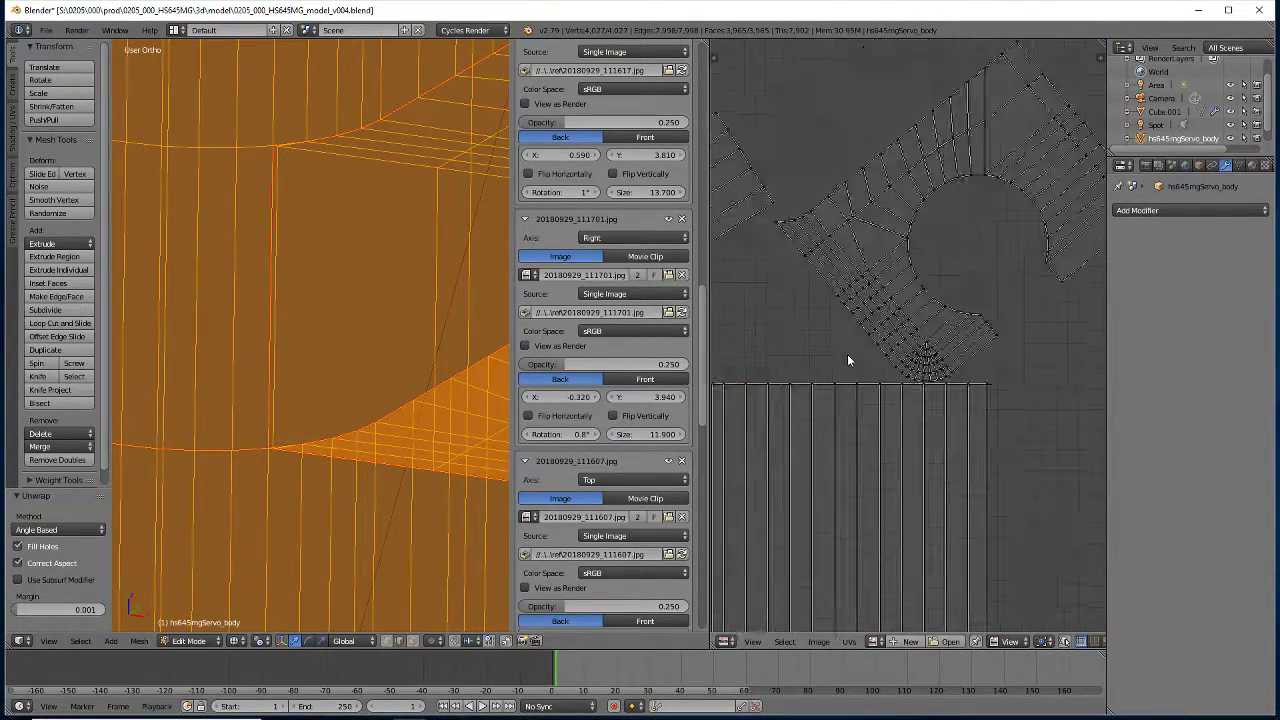
pyautogui.scroll(1, 849, 356)
pyautogui.scroll(1, 856, 372)
# Zoom and pan across the UV islands to inspect them, then orbit the 3D mesh view
pyautogui.scroll(-1, 859, 376)
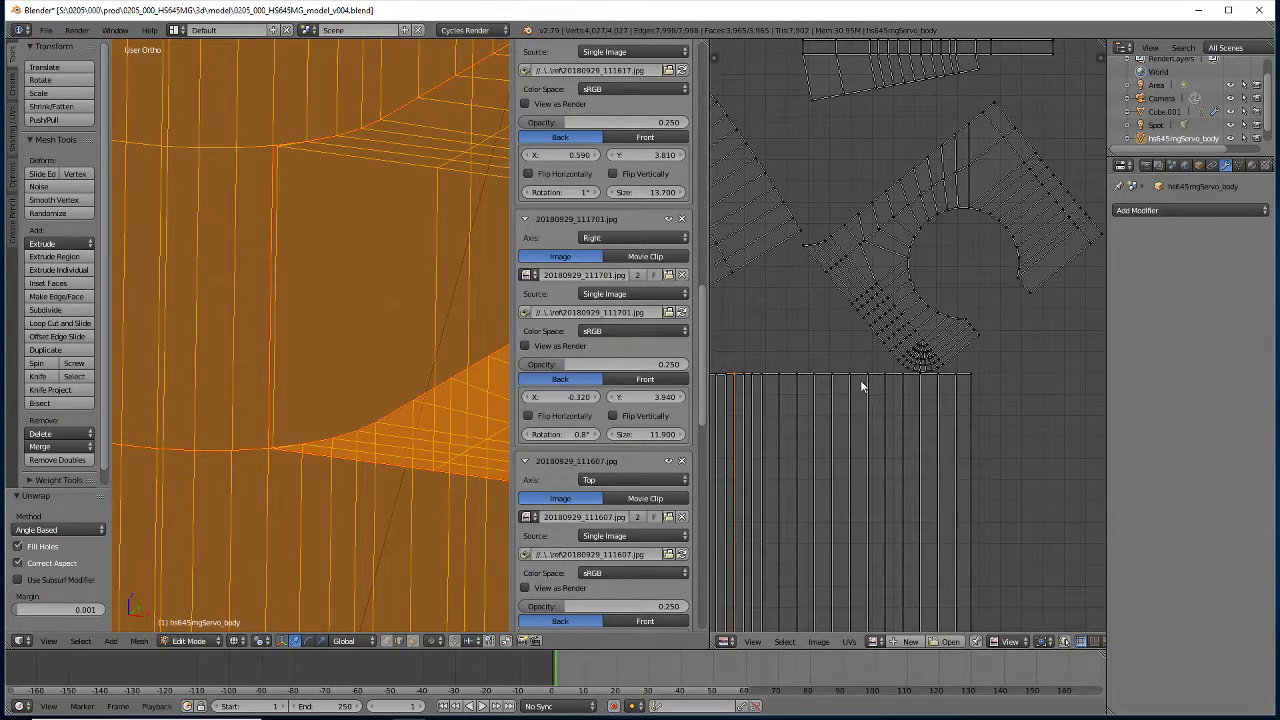
pyautogui.scroll(-2, 862, 382)
pyautogui.scroll(-1, 862, 385)
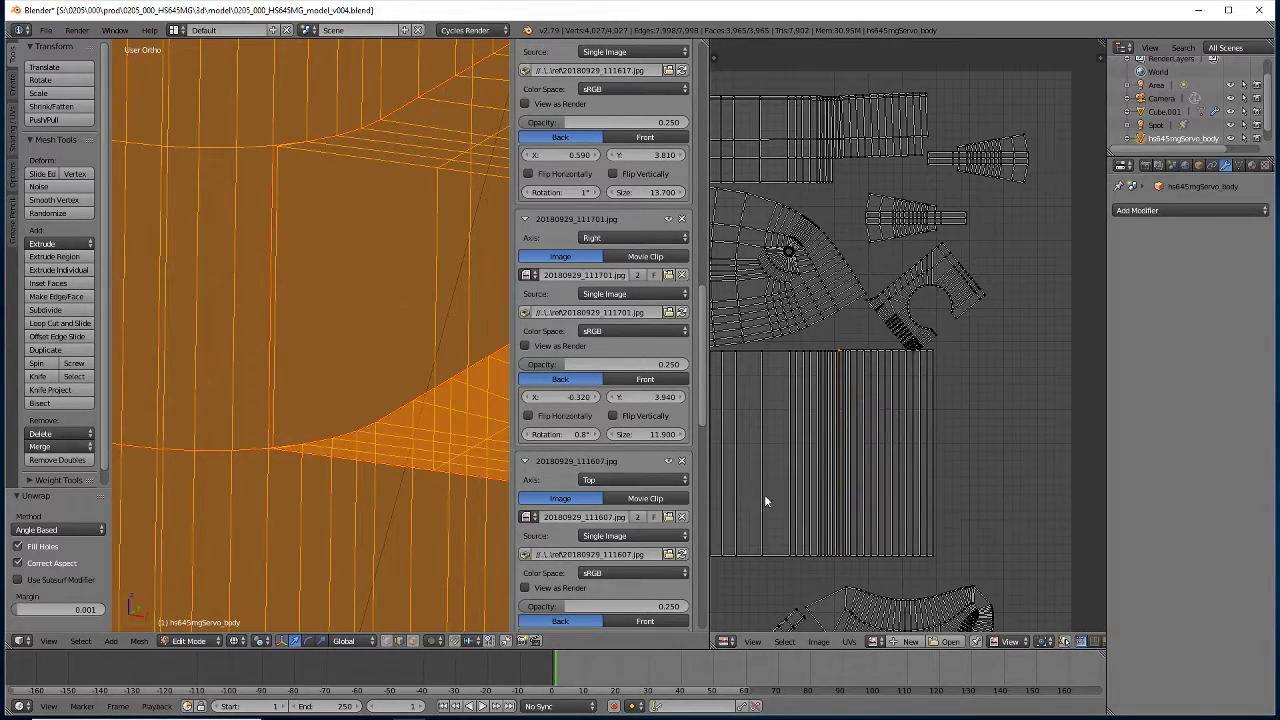
pyautogui.scroll(2, 760, 500)
pyautogui.scroll(1, 764, 470)
pyautogui.scroll(1, 936, 448)
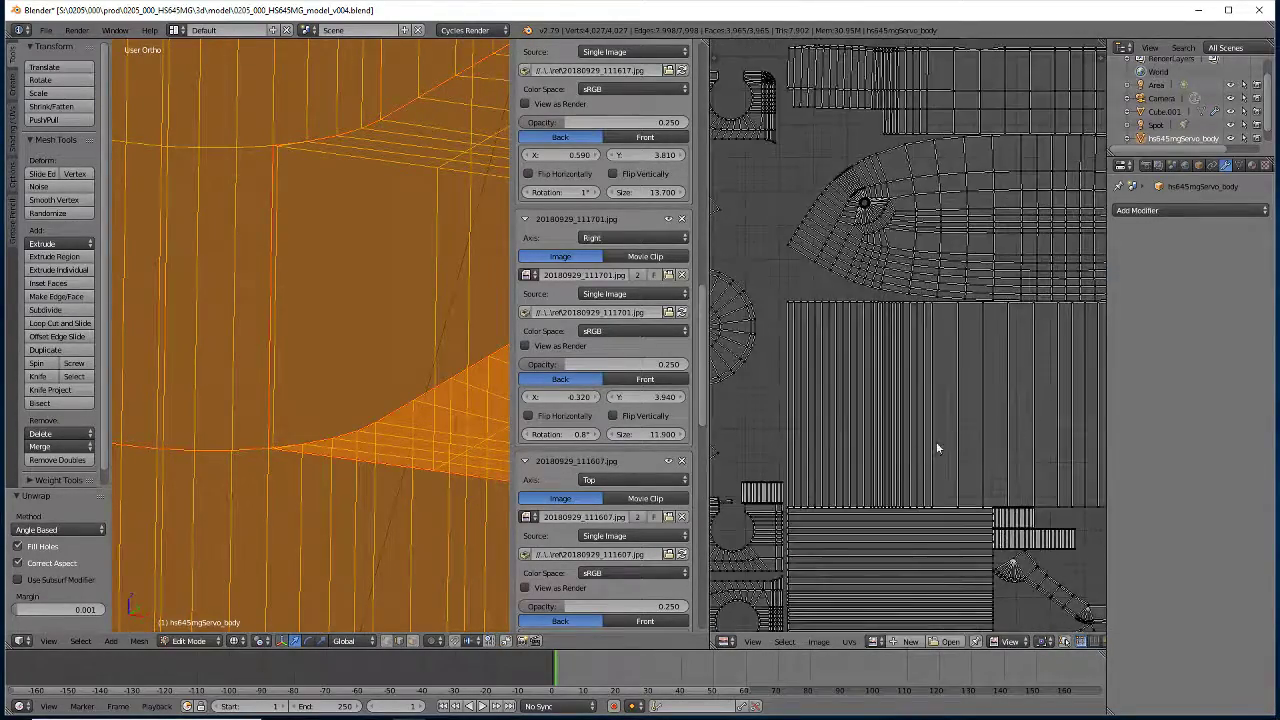
pyautogui.moveTo(903, 438); pyautogui.dragTo(838, 488, button='middle')
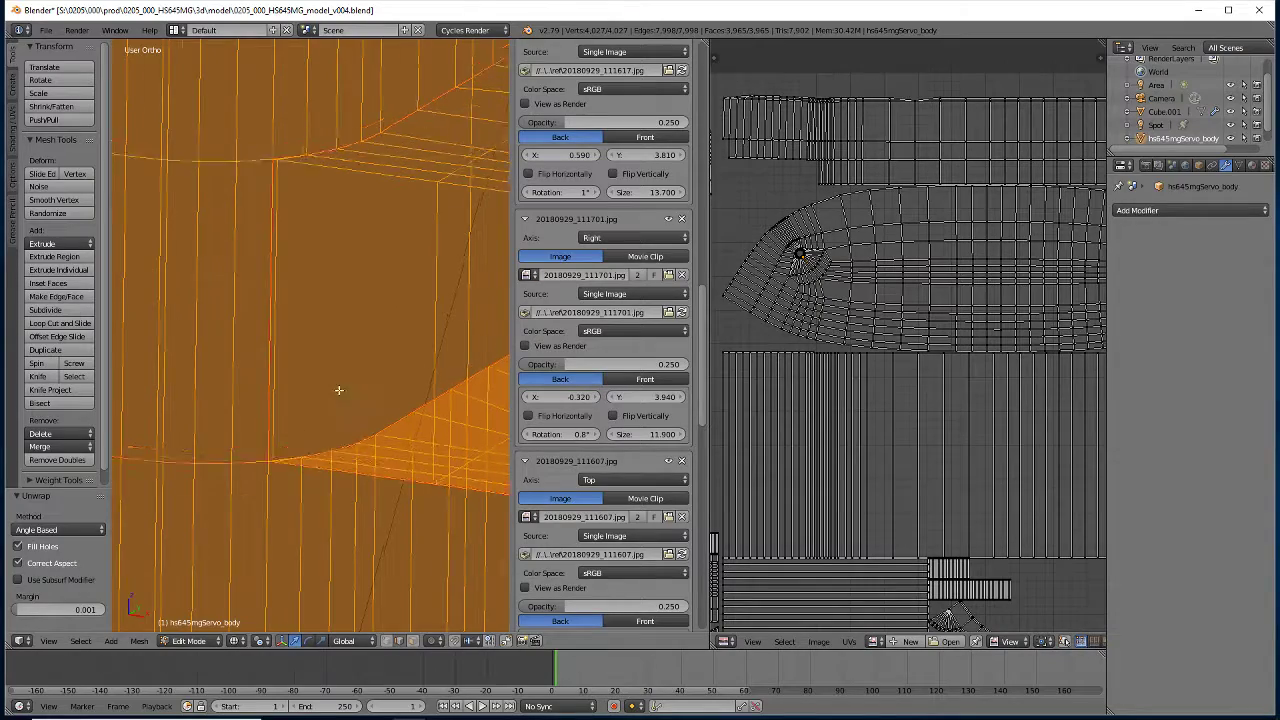
pyautogui.moveTo(337, 391)
pyautogui.mouseDown(button='middle')
pyautogui.moveTo(343, 428)
pyautogui.moveTo(314, 434)
pyautogui.moveTo(317, 448)
pyautogui.moveTo(234, 306)
pyautogui.moveTo(266, 380)
pyautogui.mouseUp(button='middle')
# Deselect everything and frame the view on the servo body's top corner
pyautogui.press('a')
pyautogui.scroll(-2, 317, 448)
pyautogui.scroll(-2, 311, 434)
pyautogui.scroll(-1, 289, 486)
pyautogui.scroll(-1, 263, 503)
pyautogui.scroll(1, 266, 427)
pyautogui.scroll(2, 266, 427)
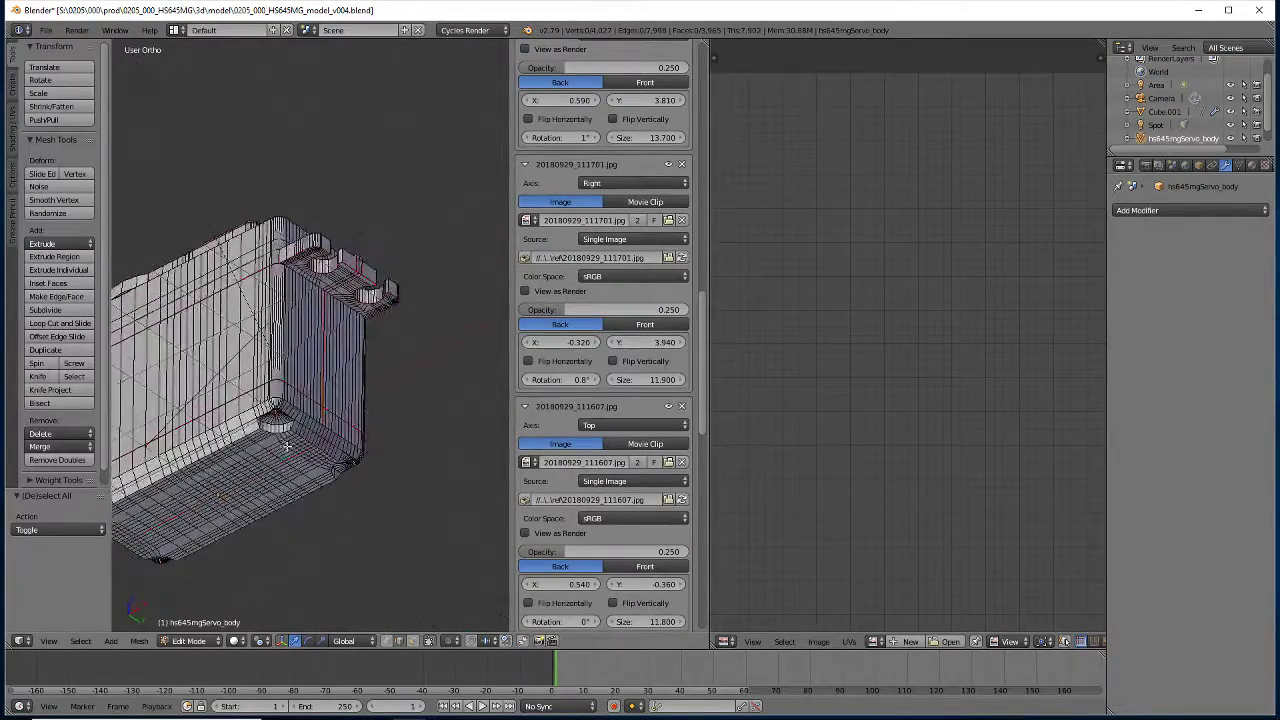
pyautogui.scroll(2, 284, 444)
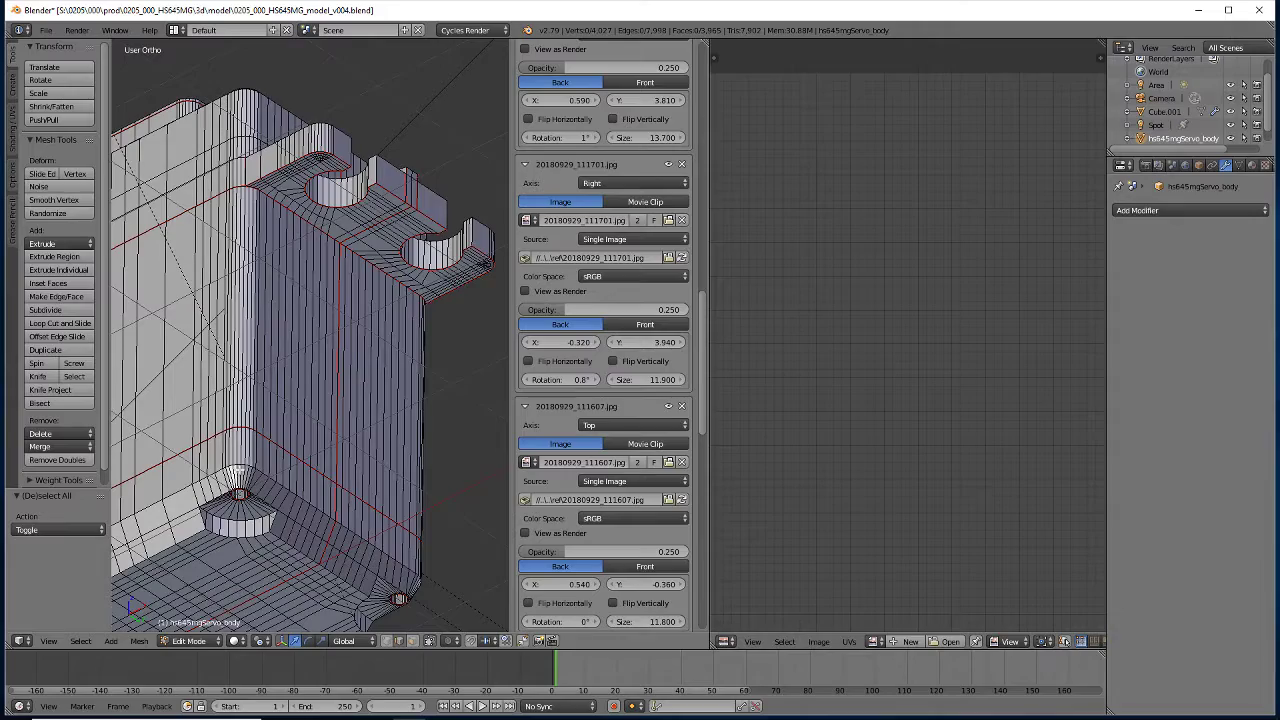
pyautogui.moveTo(240, 465)
pyautogui.mouseDown(button='middle')
pyautogui.moveTo(199, 418)
pyautogui.moveTo(343, 451)
pyautogui.moveTo(344, 504)
pyautogui.mouseUp(button='middle')
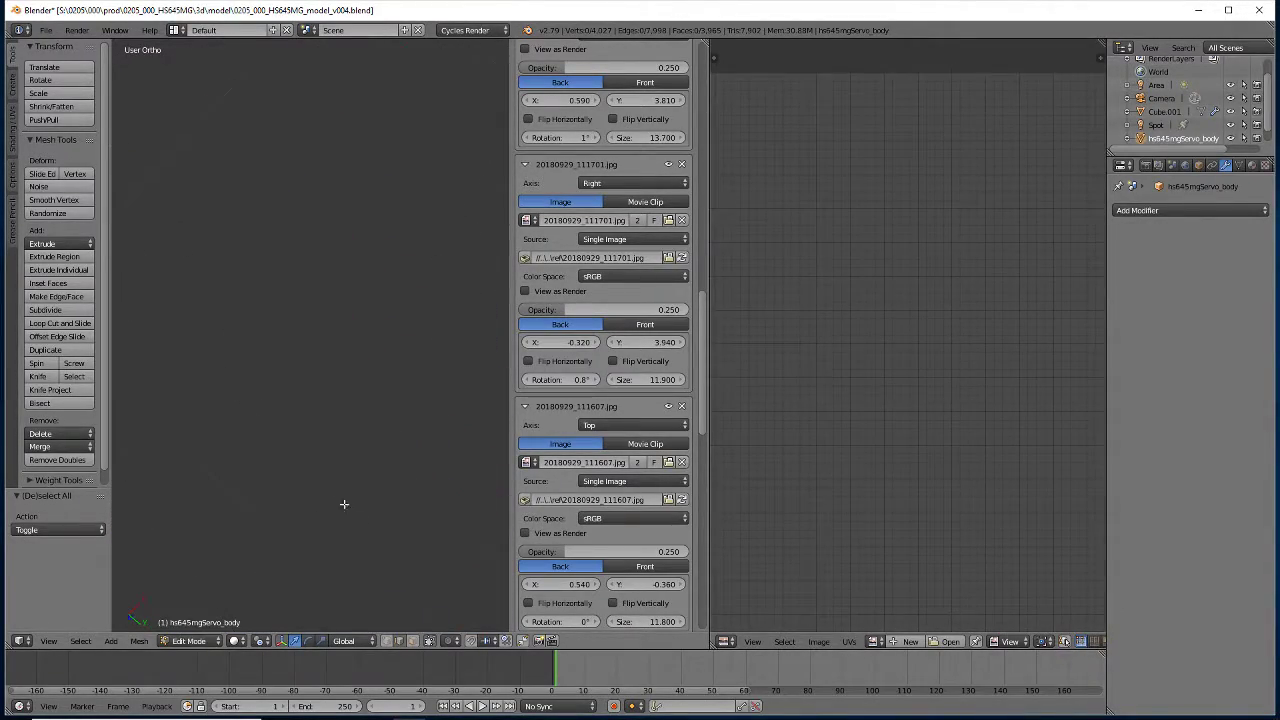
pyautogui.press('KP_Decimal')
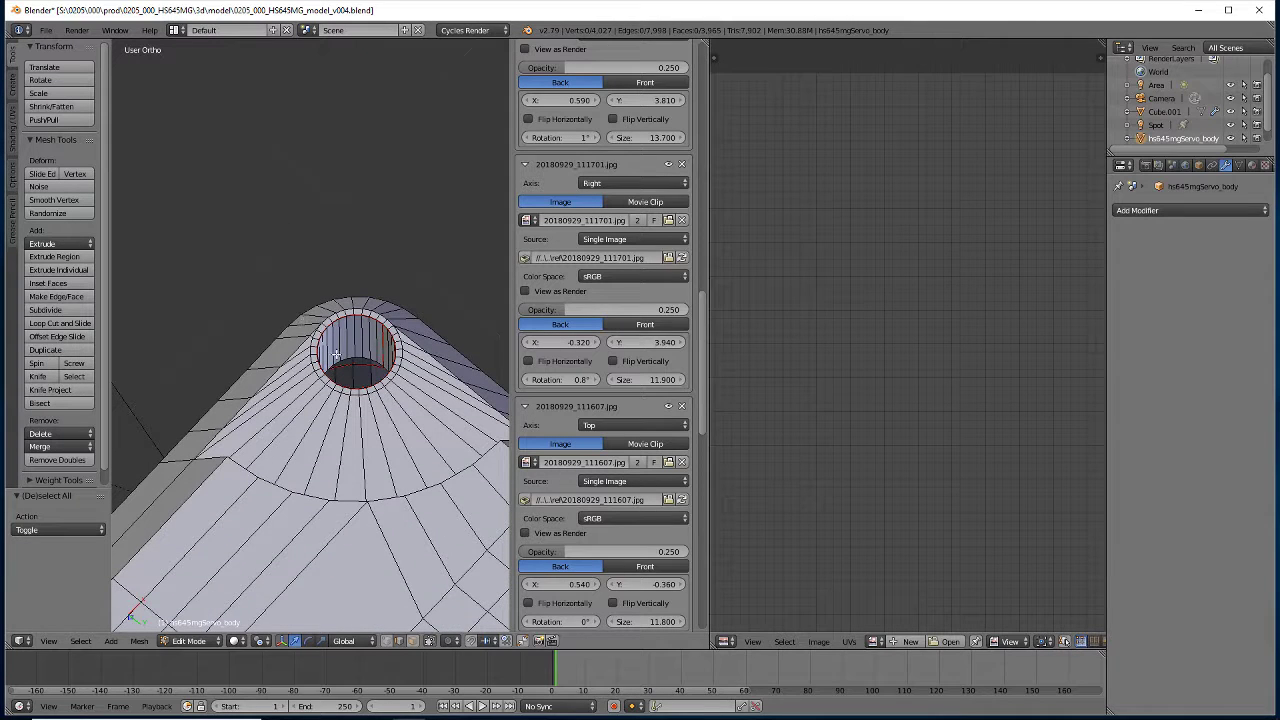
# Select the edge ring around the hole and view it close-up from above and below
pyautogui.keyDown('alt'); pyautogui.rightClick(352, 322); pyautogui.keyUp('alt')
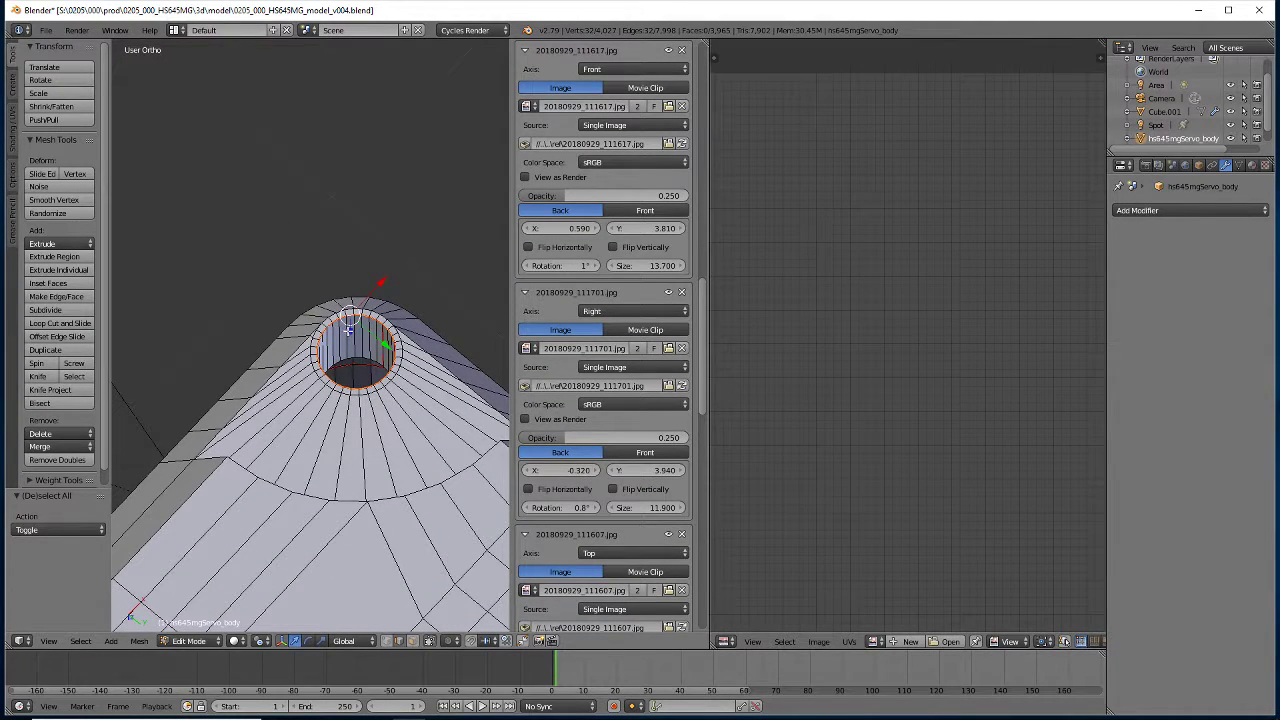
pyautogui.scroll(2, 348, 322)
pyautogui.scroll(3, 348, 322)
pyautogui.moveTo(348, 322)
pyautogui.mouseDown(button='middle')
pyautogui.moveTo(300, 300)
pyautogui.moveTo(280, 298)
pyautogui.moveTo(280, 312)
pyautogui.moveTo(282, 298)
pyautogui.mouseUp(button='middle')
pyautogui.scroll(-3, 280, 302)
pyautogui.press('KP_7')
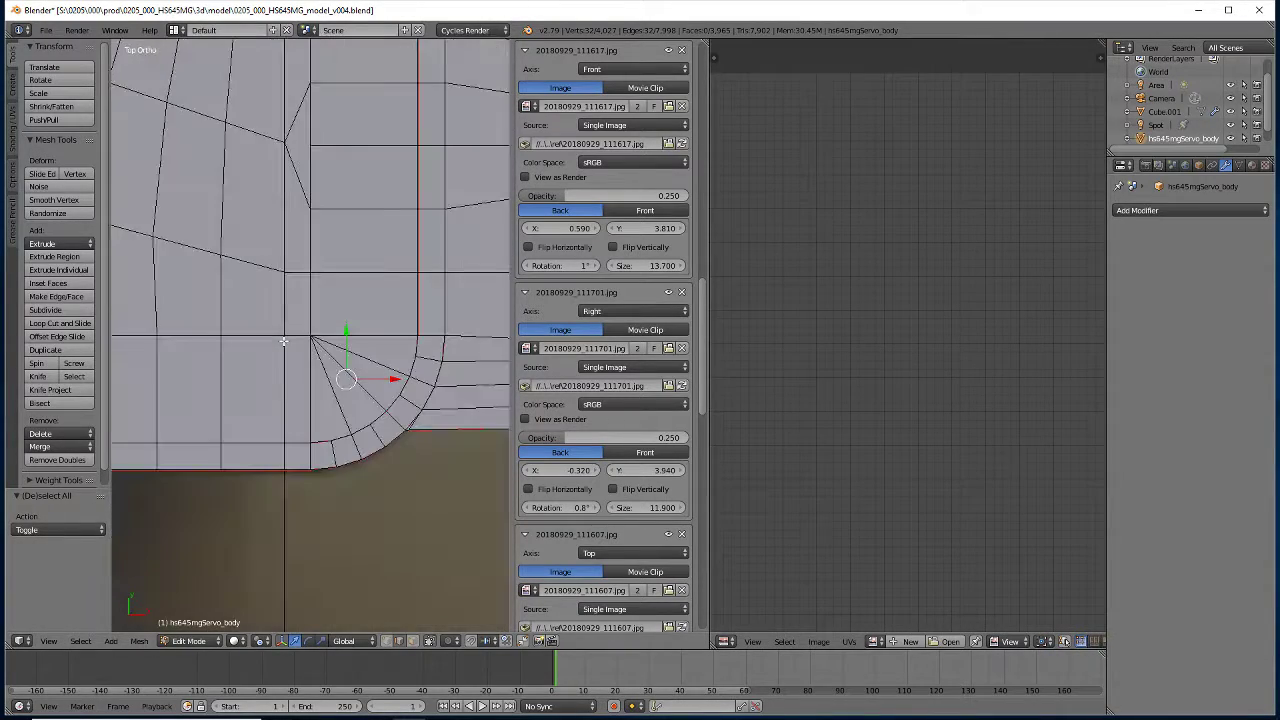
pyautogui.press('ctrl+KP_7')
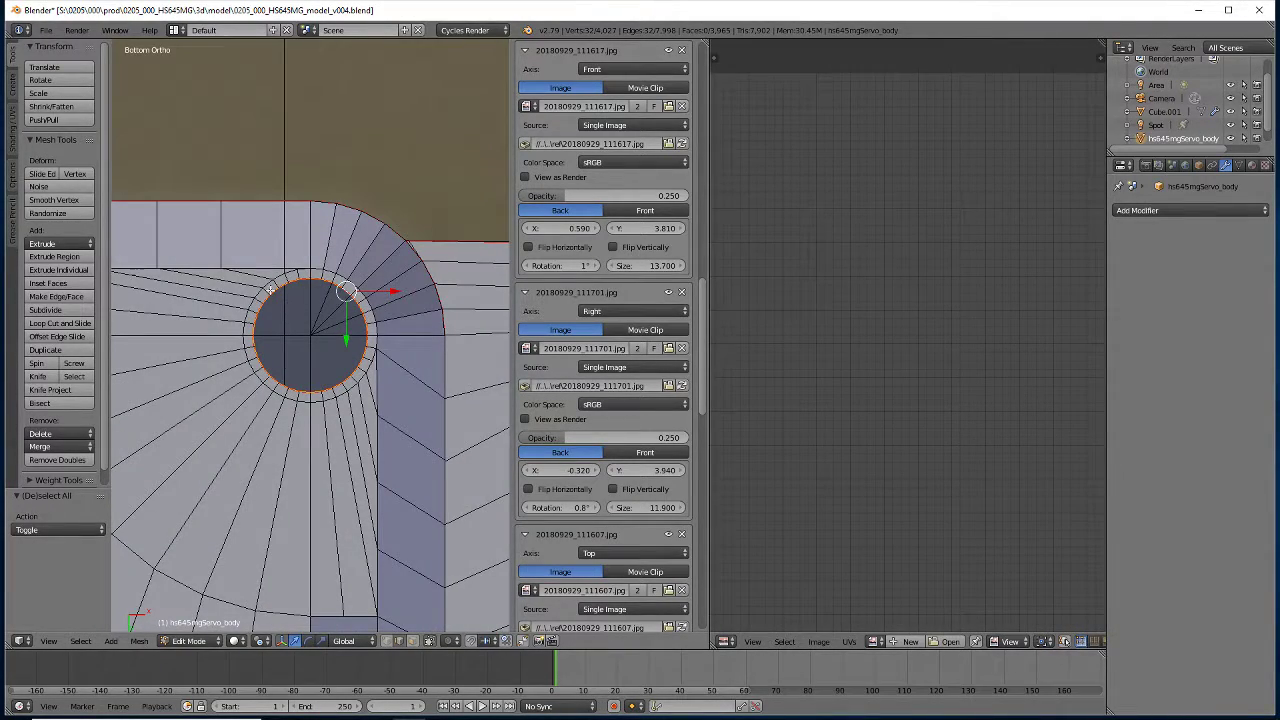
# Mark a radial edge beside the hole as a UV seam, then clear that seam
pyautogui.rightClick(370, 273)
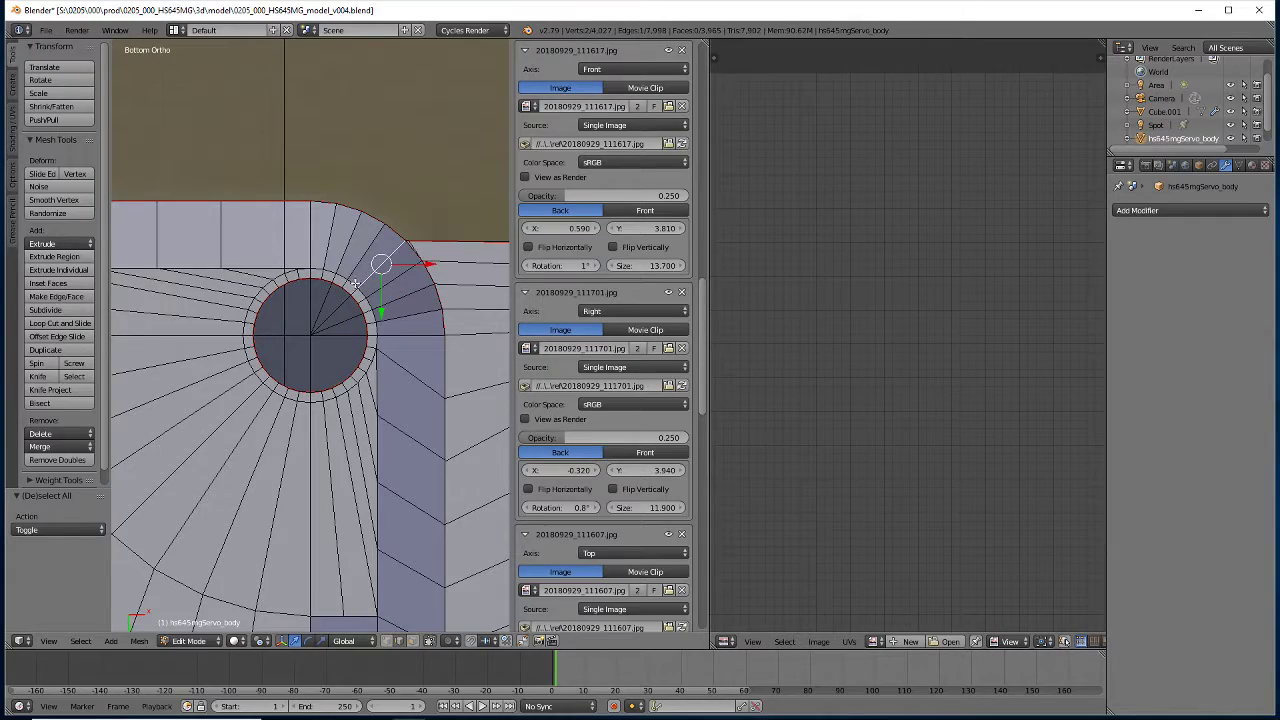
pyautogui.moveTo(355, 292); pyautogui.dragTo(314, 320, button='middle')
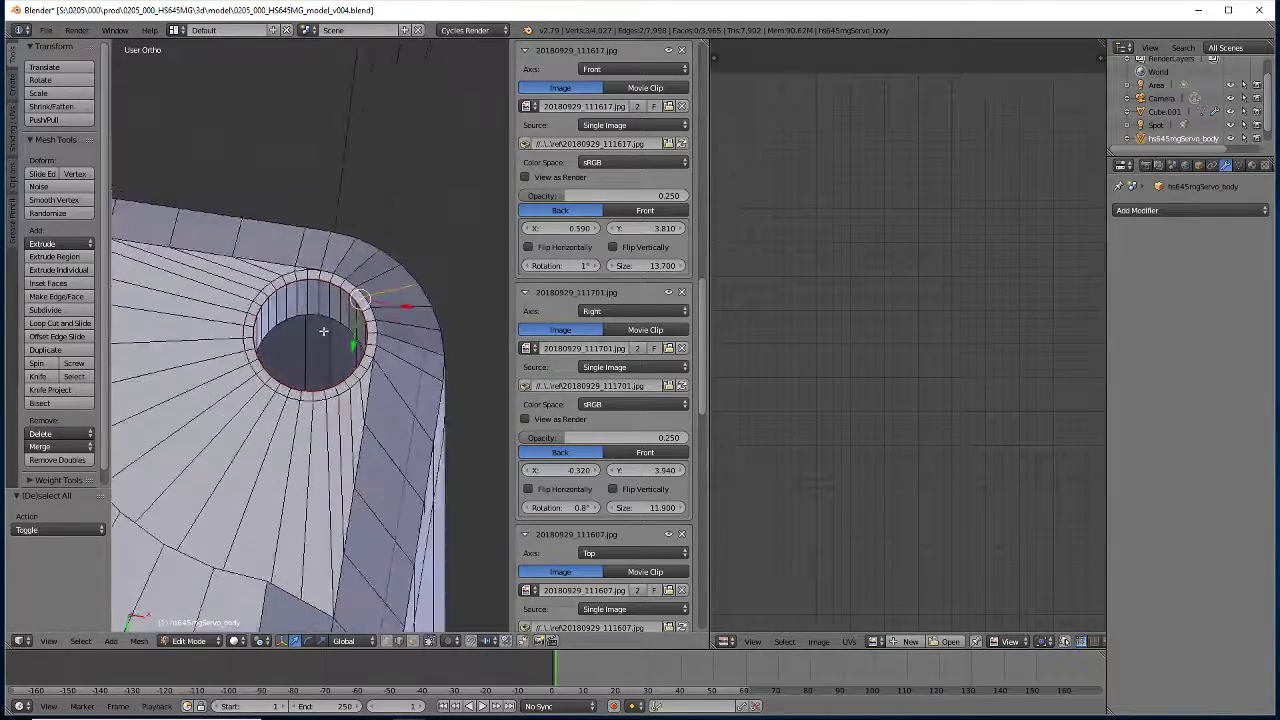
pyautogui.moveTo(366, 400); pyautogui.dragTo(403, 505, button='middle')
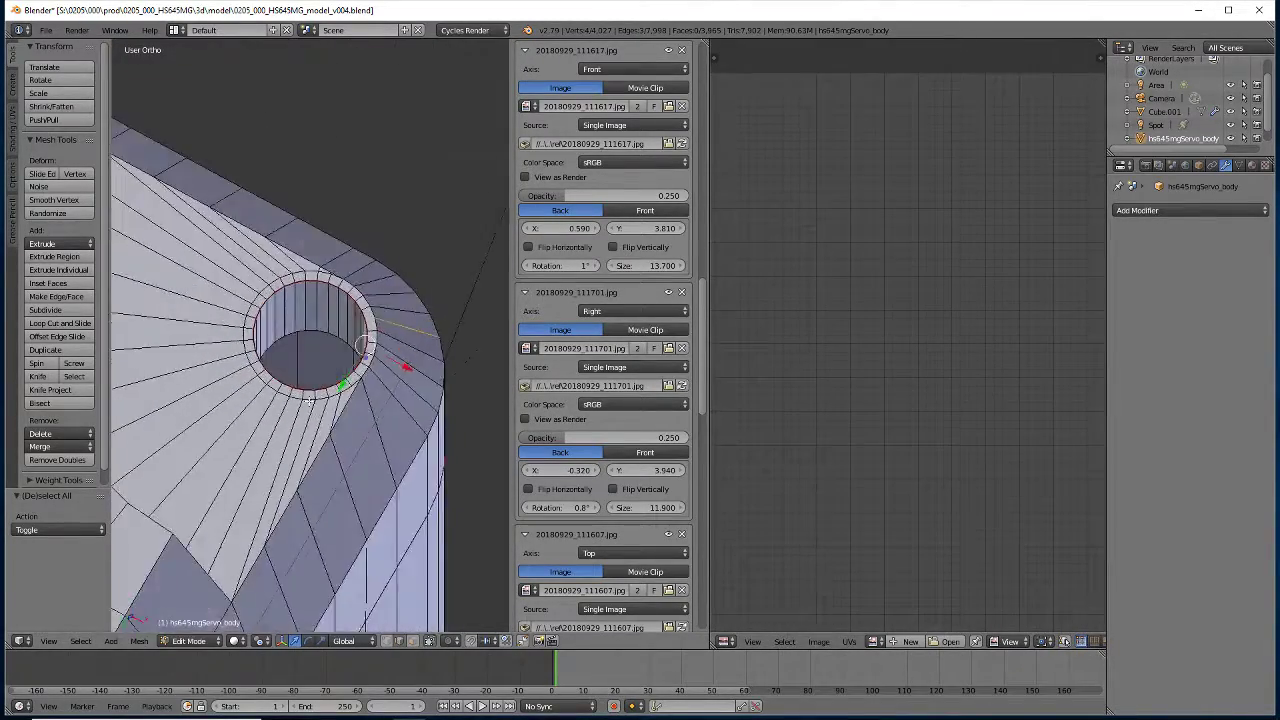
pyautogui.click(138, 643)
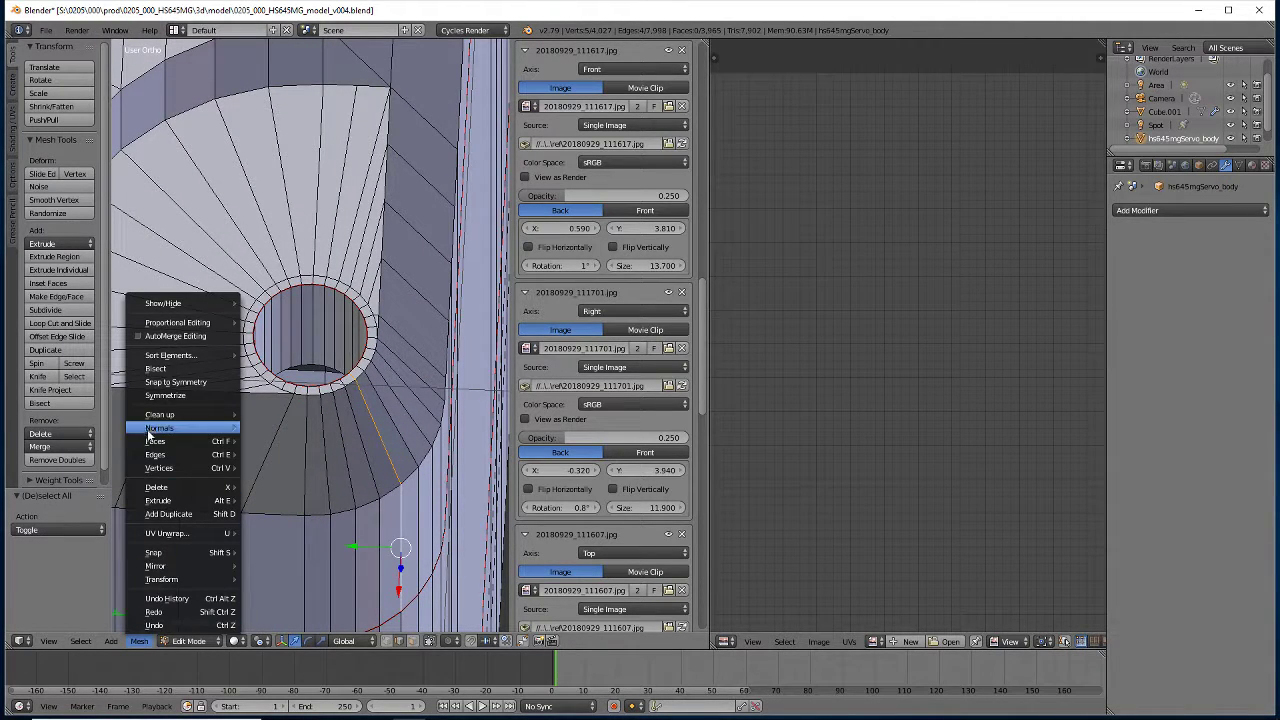
pyautogui.click(275, 230)
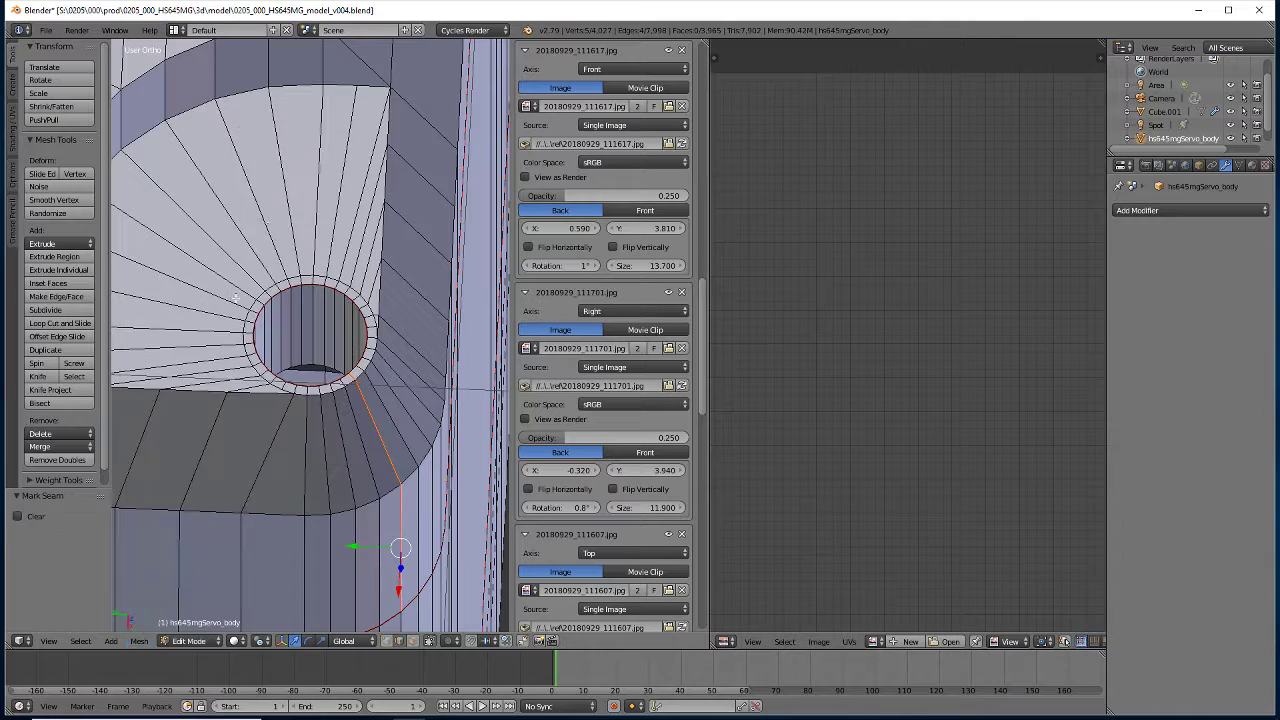
pyautogui.moveTo(235, 298); pyautogui.dragTo(251, 543, button='middle')
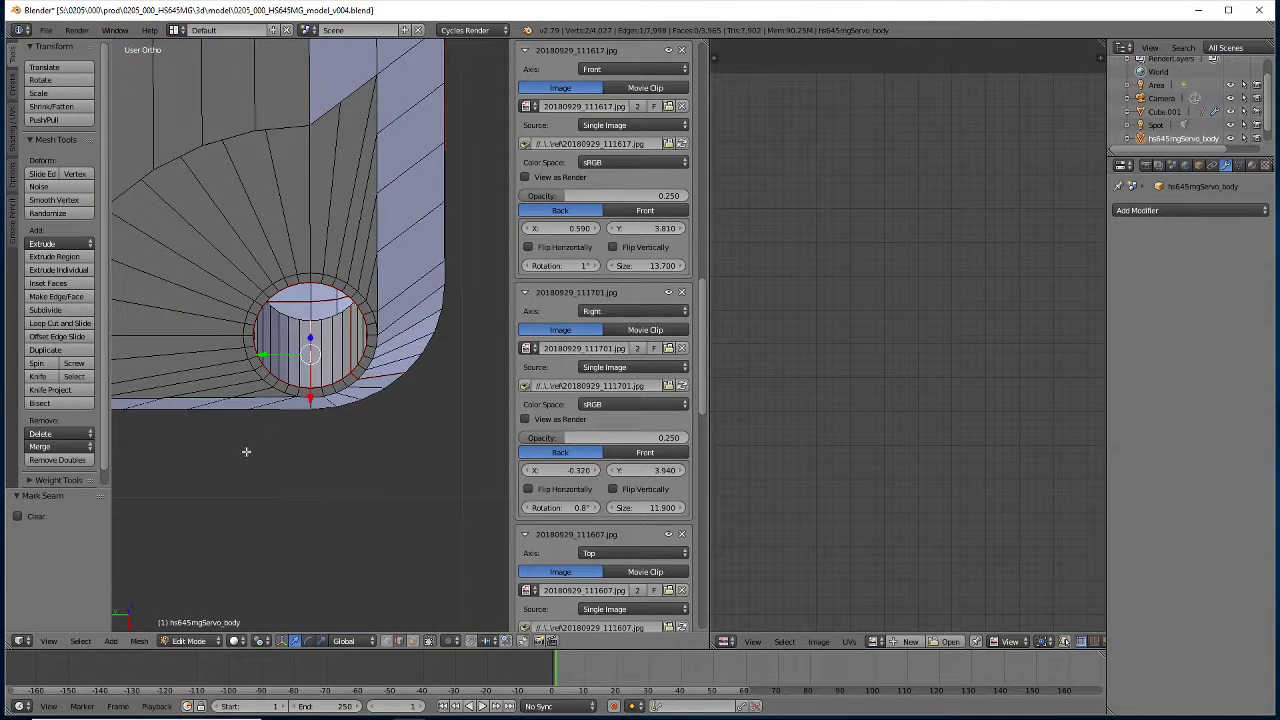
pyautogui.click(140, 643)
pyautogui.moveTo(180, 455)
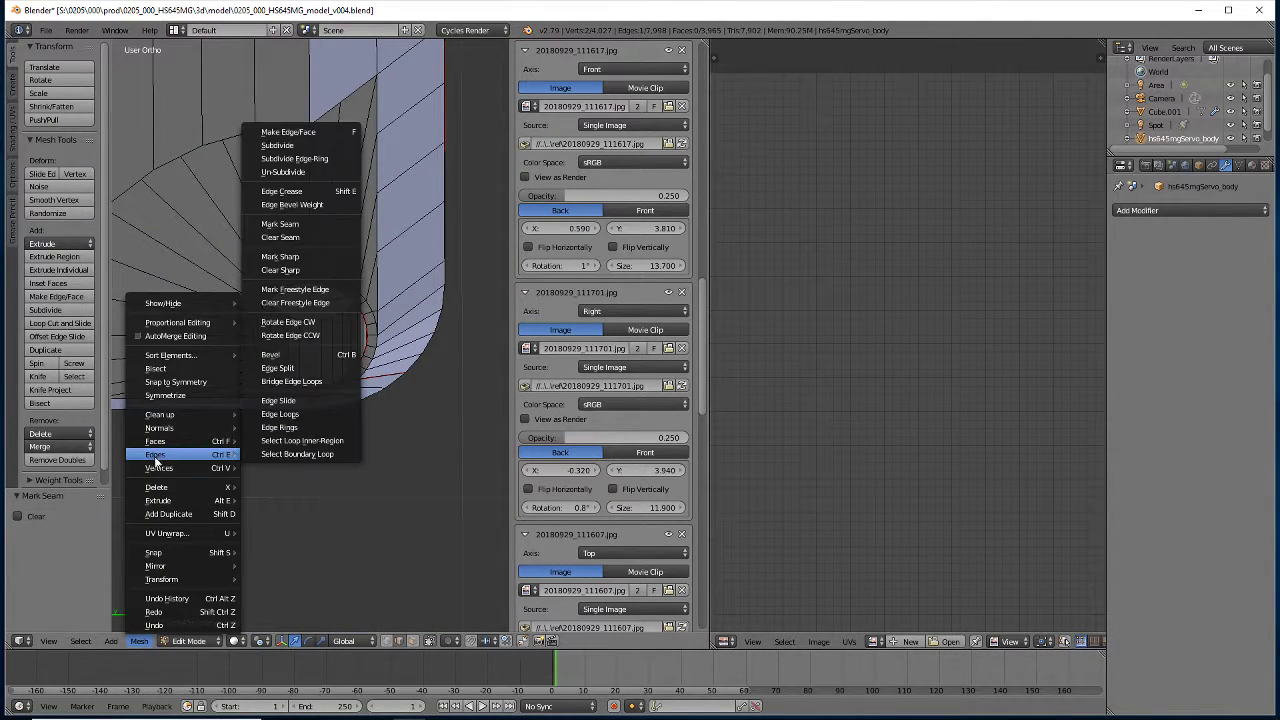
pyautogui.click(280, 237)
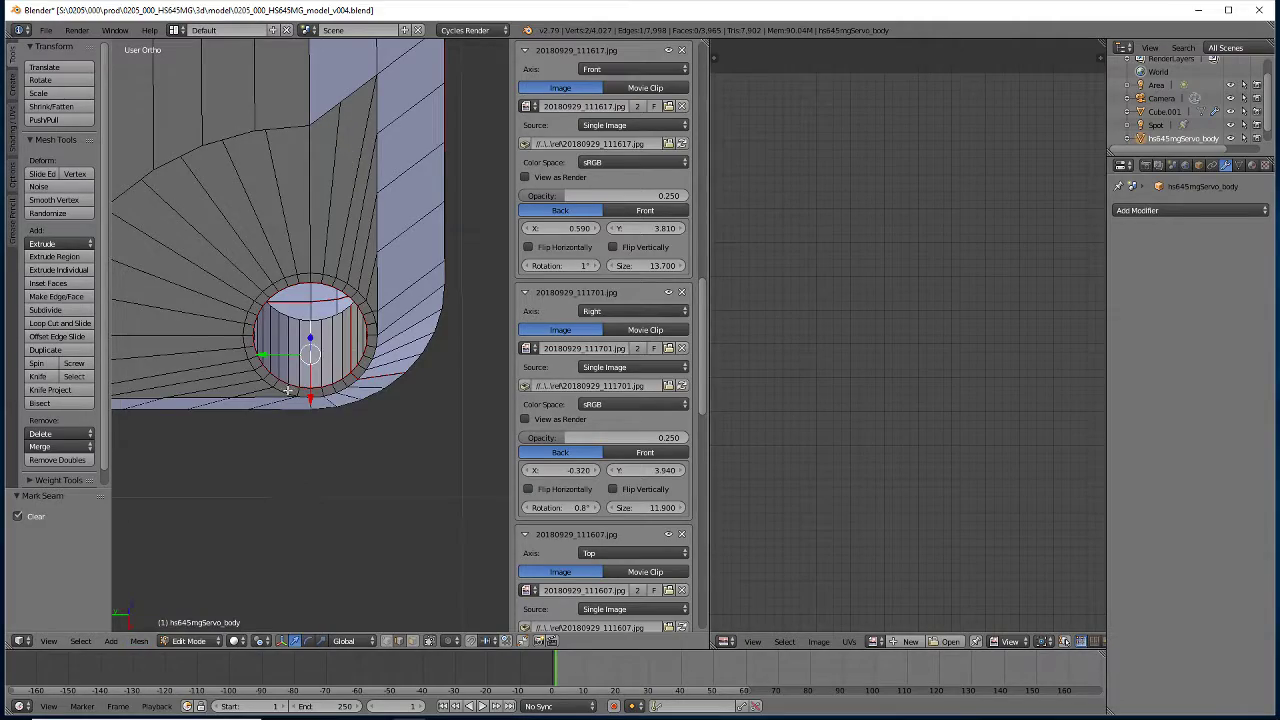
# Select edges beside and inside the hole, mark them sharp, then undo it
pyautogui.moveTo(223, 446); pyautogui.dragTo(240, 420, button='middle')
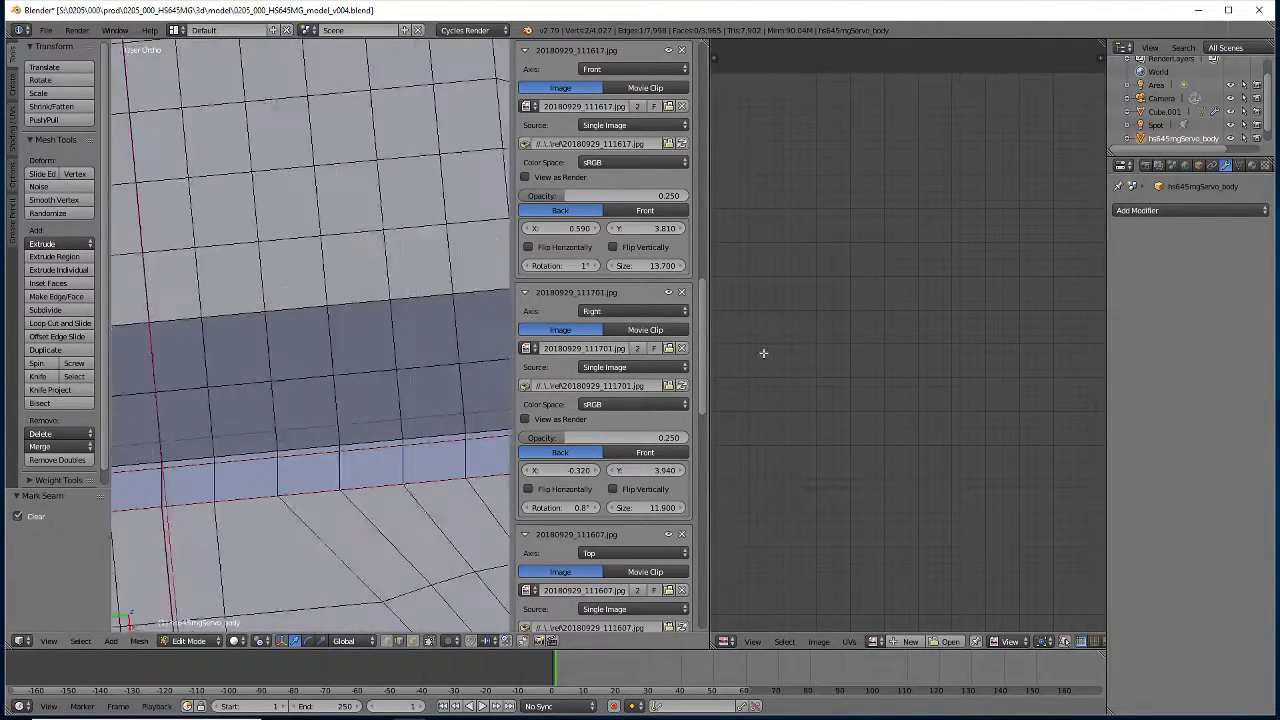
pyautogui.moveTo(300, 380); pyautogui.dragTo(273, 399, button='middle')
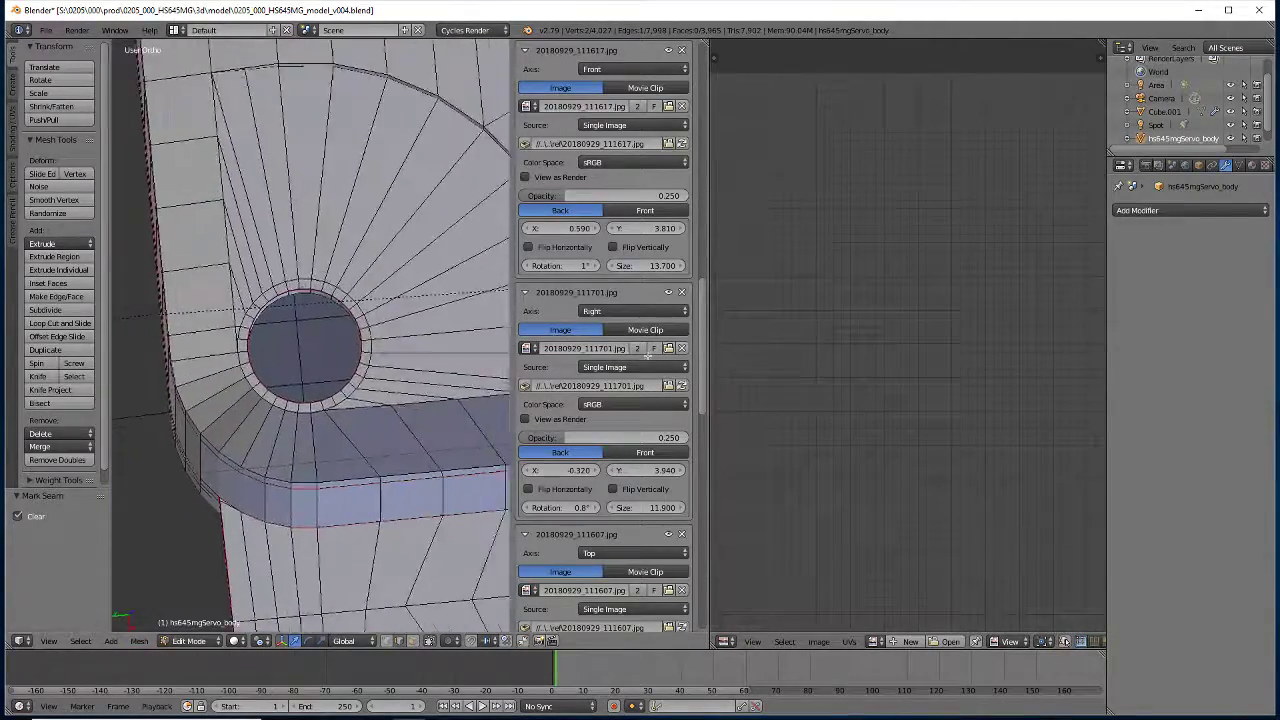
pyautogui.press('ctrl+KP_7')
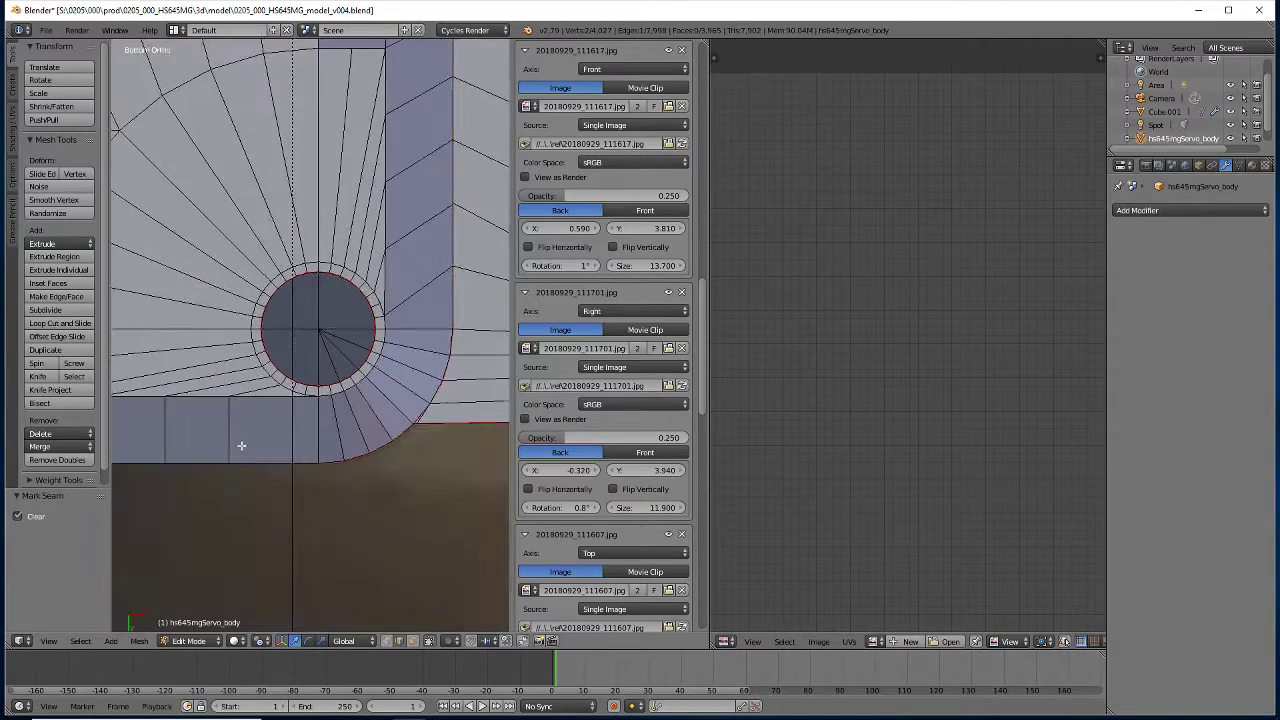
pyautogui.rightClick(390, 400)
pyautogui.moveTo(362, 418)
pyautogui.mouseDown(button='middle')
pyautogui.moveTo(343, 405)
pyautogui.moveTo(465, 326)
pyautogui.moveTo(487, 357)
pyautogui.mouseUp(button='middle')
pyautogui.keyDown('shift'); pyautogui.rightClick(343, 405); pyautogui.keyUp('shift')
pyautogui.keyDown('shift'); pyautogui.rightClick(329, 304); pyautogui.keyUp('shift')
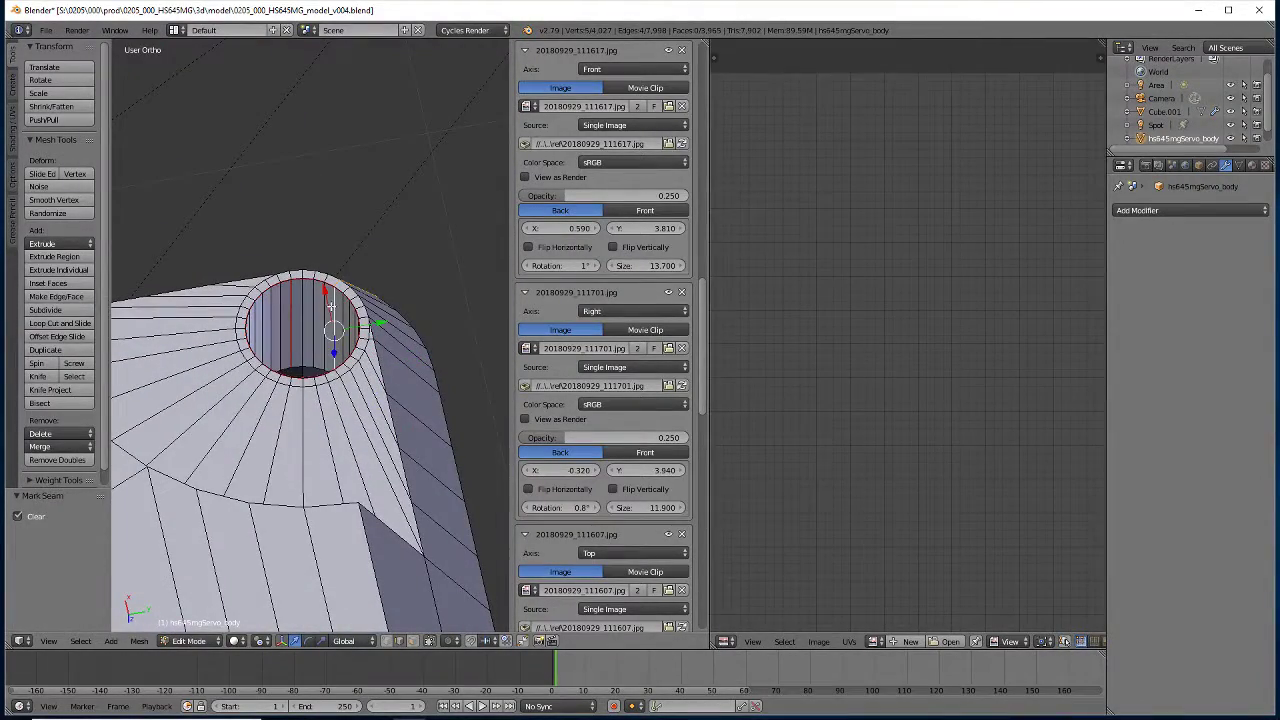
pyautogui.click(138, 643)
pyautogui.moveTo(170, 454)
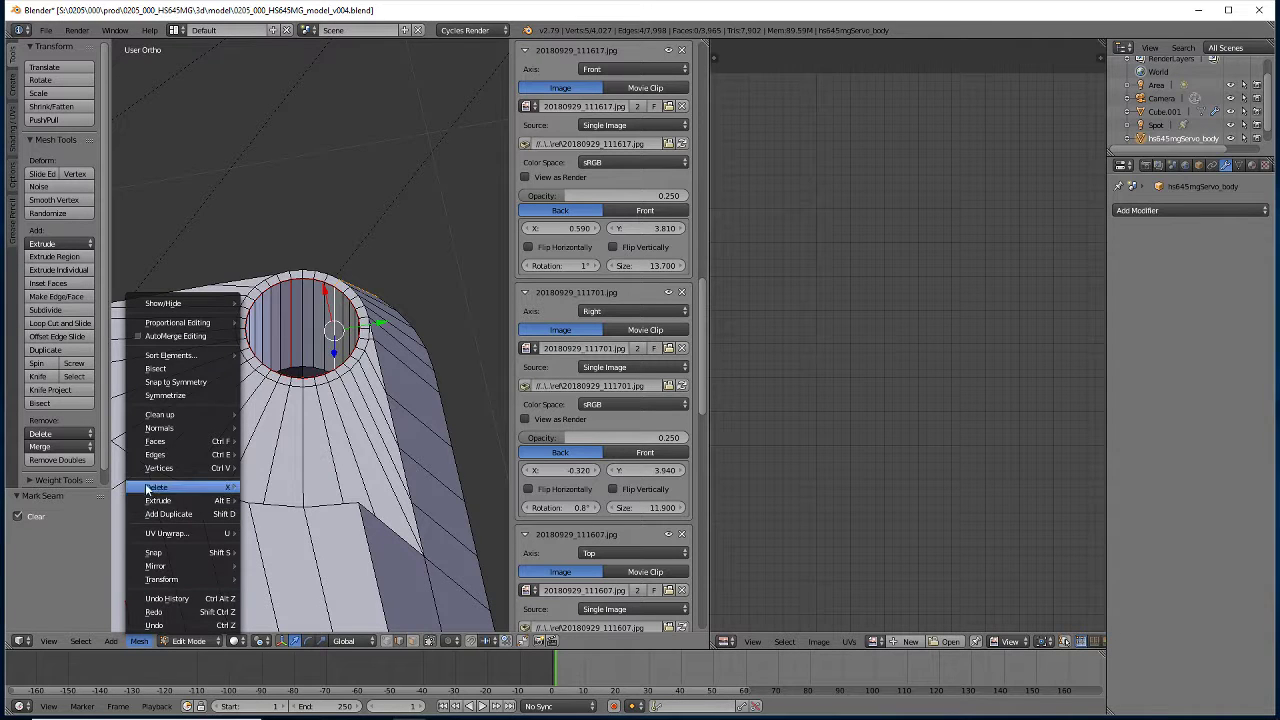
pyautogui.click(273, 257)
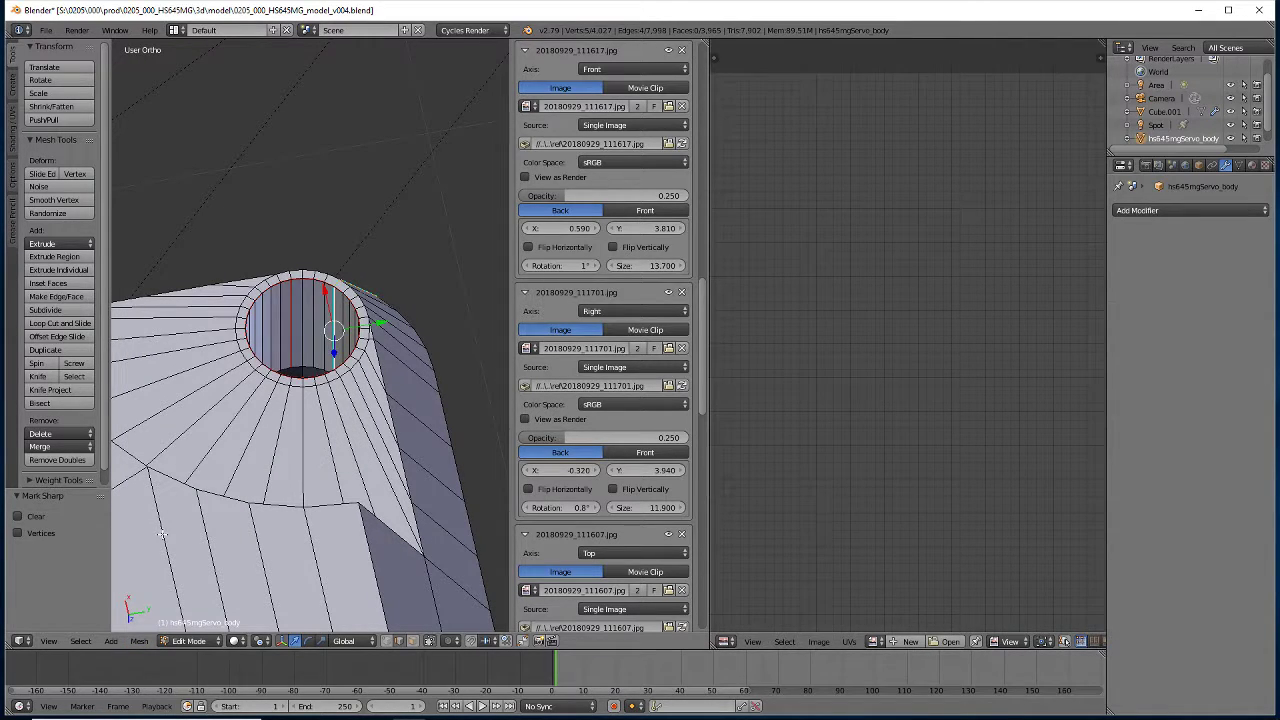
pyautogui.hotkey('ctrl', 'z')
# Mark the selected edges as a UV seam, clear it again, and view the whole body
pyautogui.click(138, 641)
pyautogui.moveTo(156, 454)
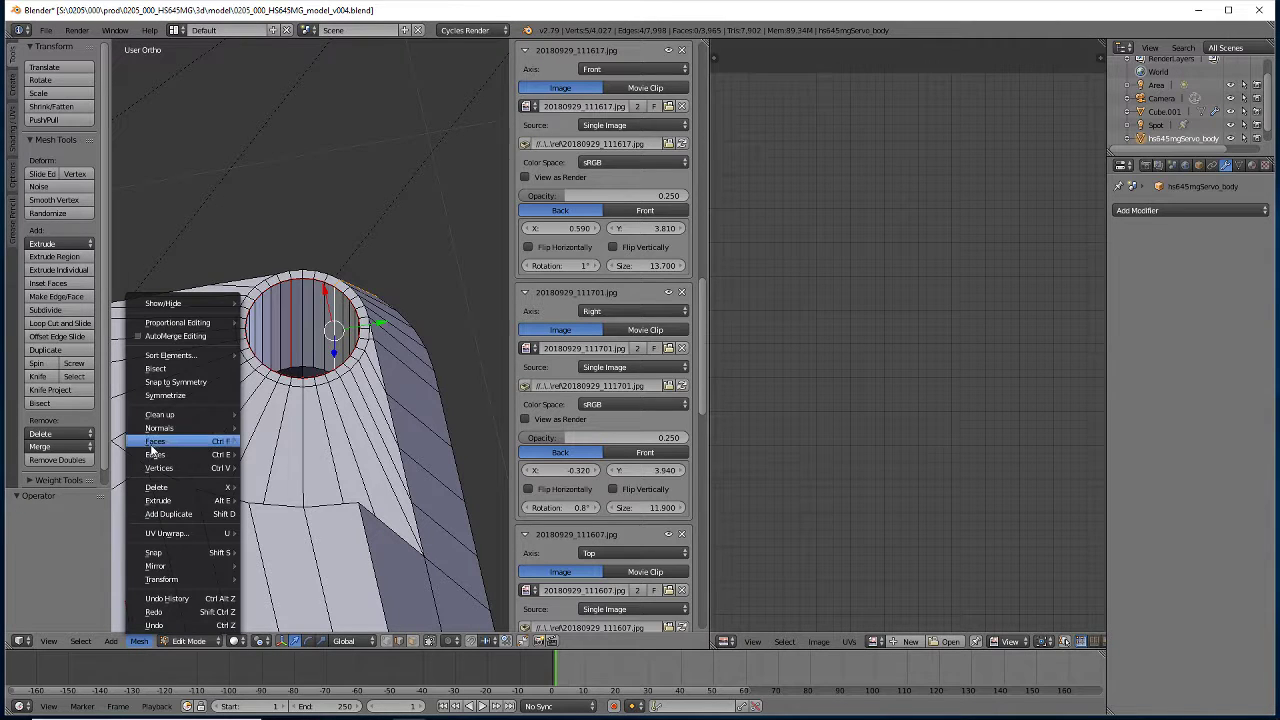
pyautogui.click(283, 224)
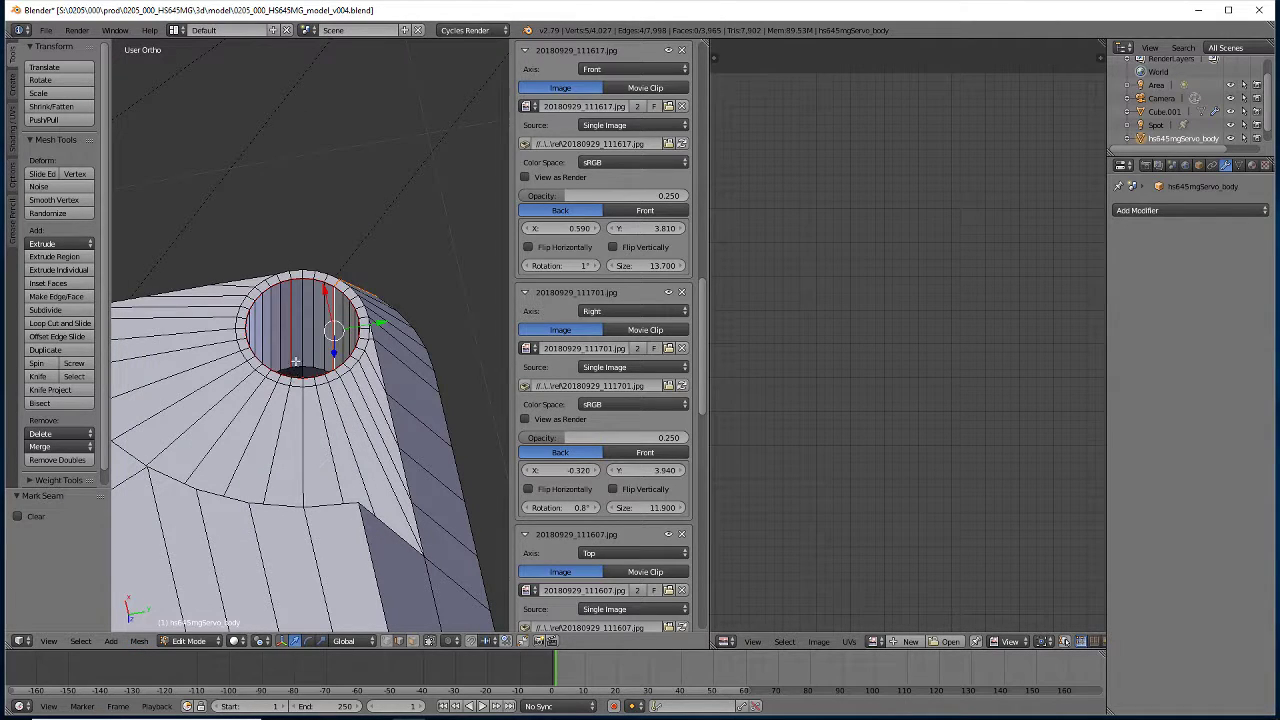
pyautogui.click(138, 643)
pyautogui.moveTo(156, 454)
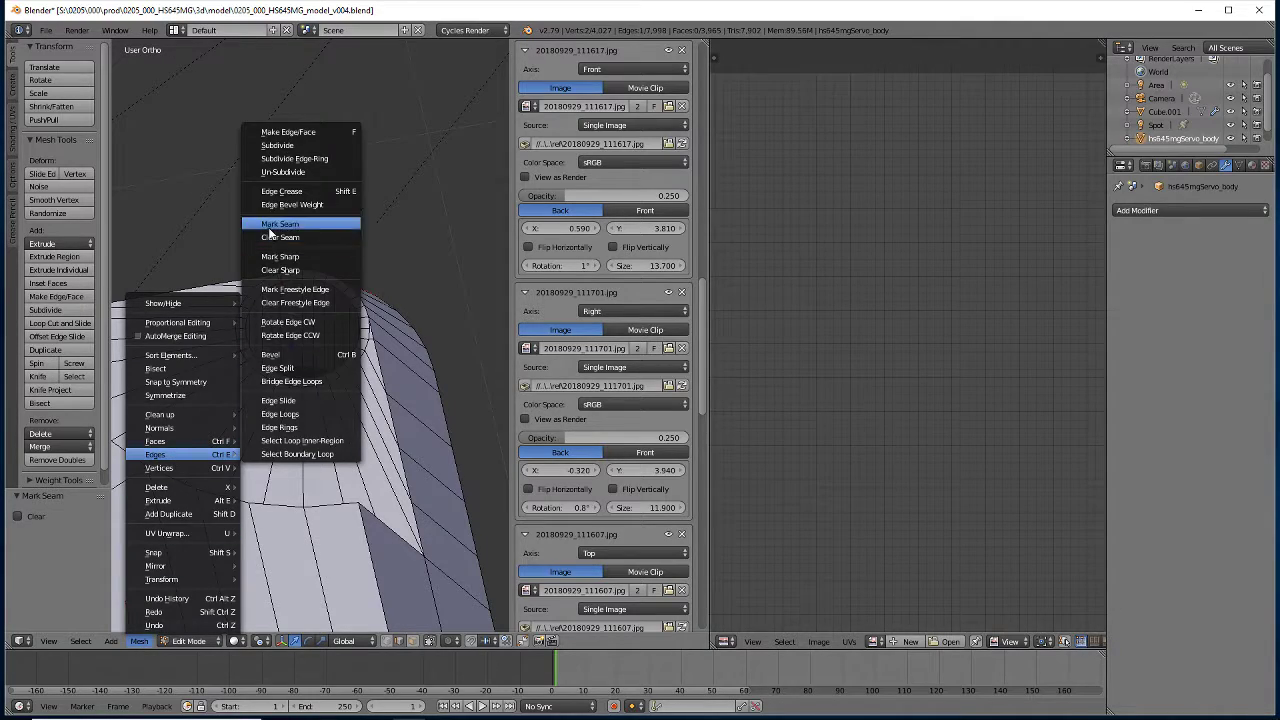
pyautogui.click(272, 238)
pyautogui.moveTo(305, 461); pyautogui.dragTo(240, 400, button='middle')
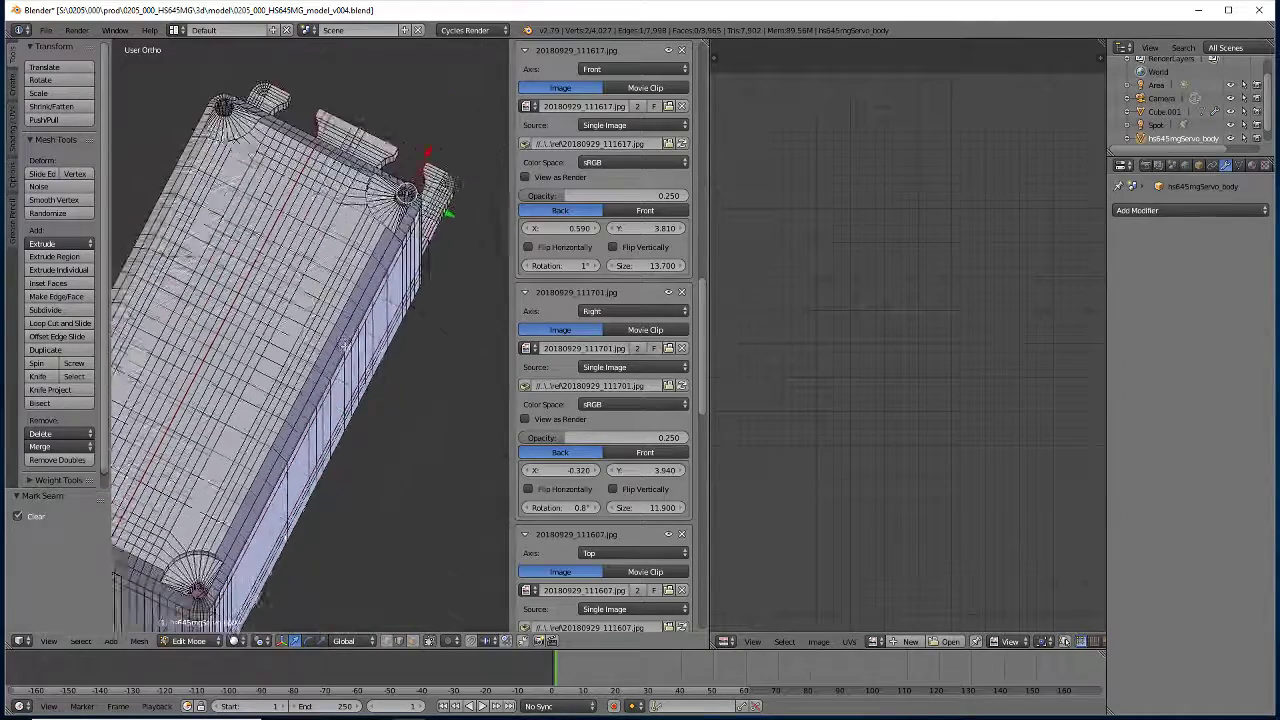
# Clear the seam from a vertical edge inside the corner hole
pyautogui.moveTo(234, 480); pyautogui.dragTo(322, 360, button='middle')
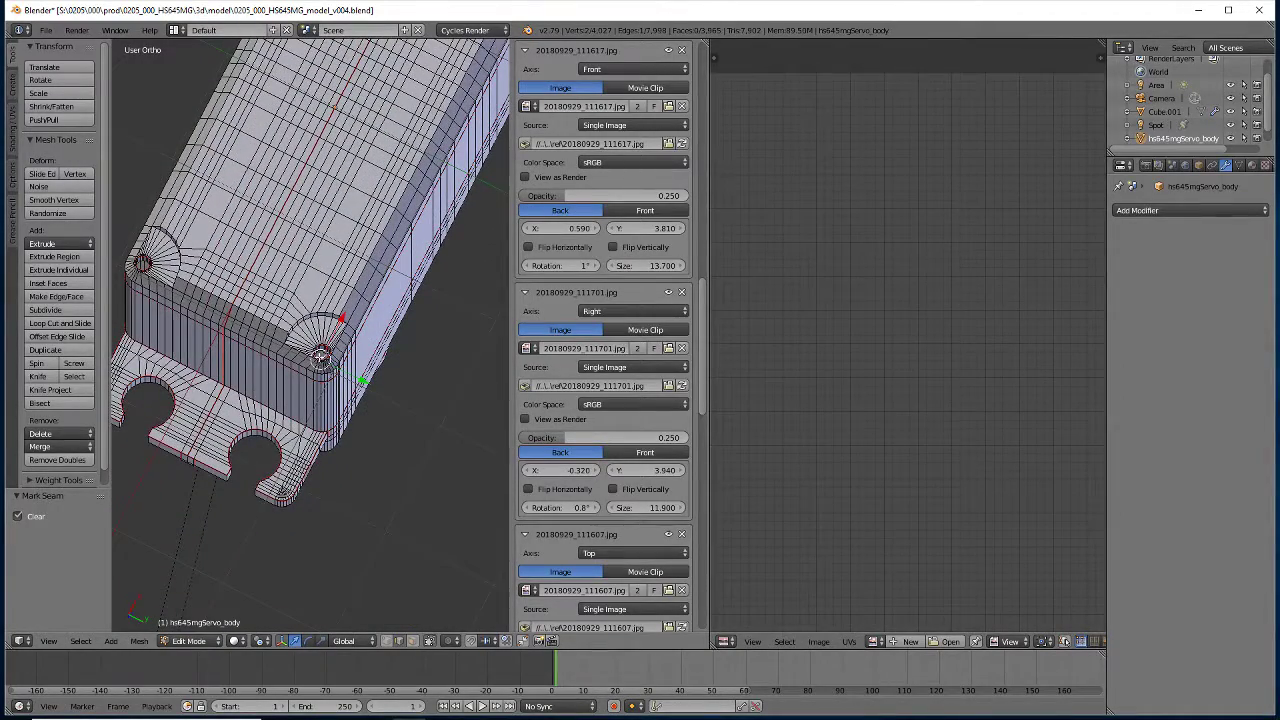
pyautogui.keyDown('alt'); pyautogui.rightClick(318, 355); pyautogui.keyUp('alt')
pyautogui.press('KP_Decimal')
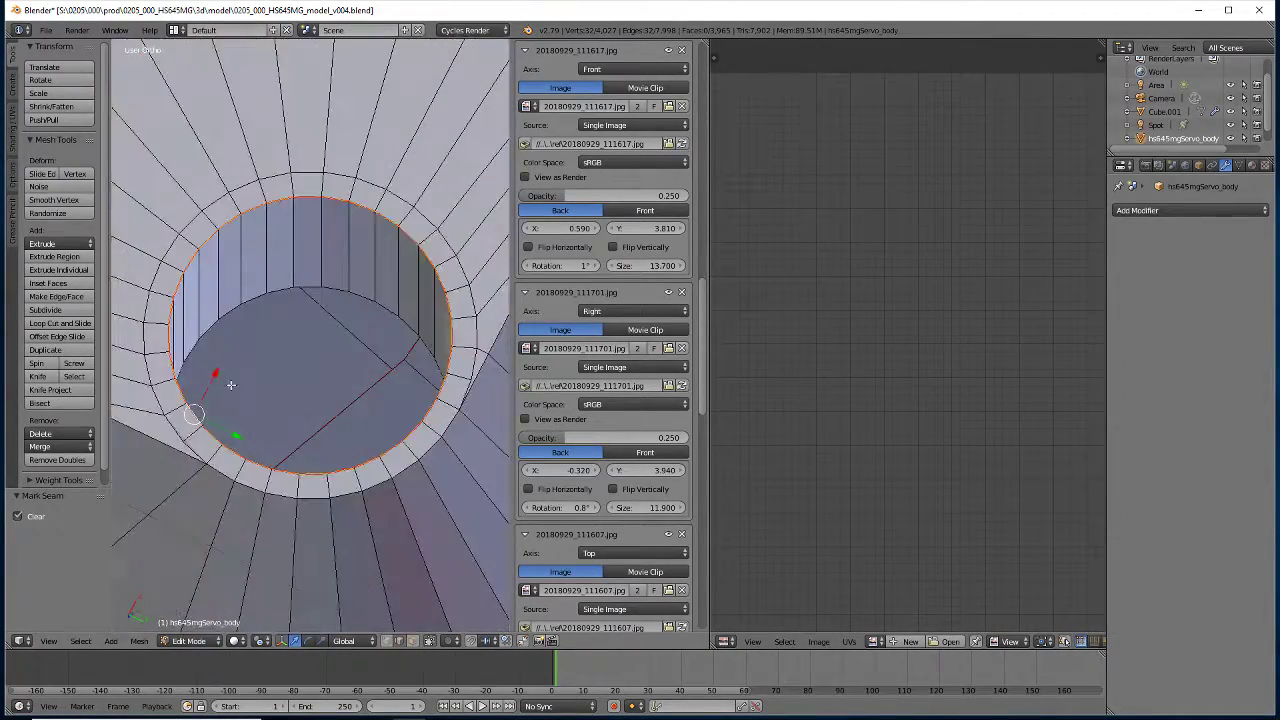
pyautogui.moveTo(250, 405); pyautogui.dragTo(305, 290, button='middle')
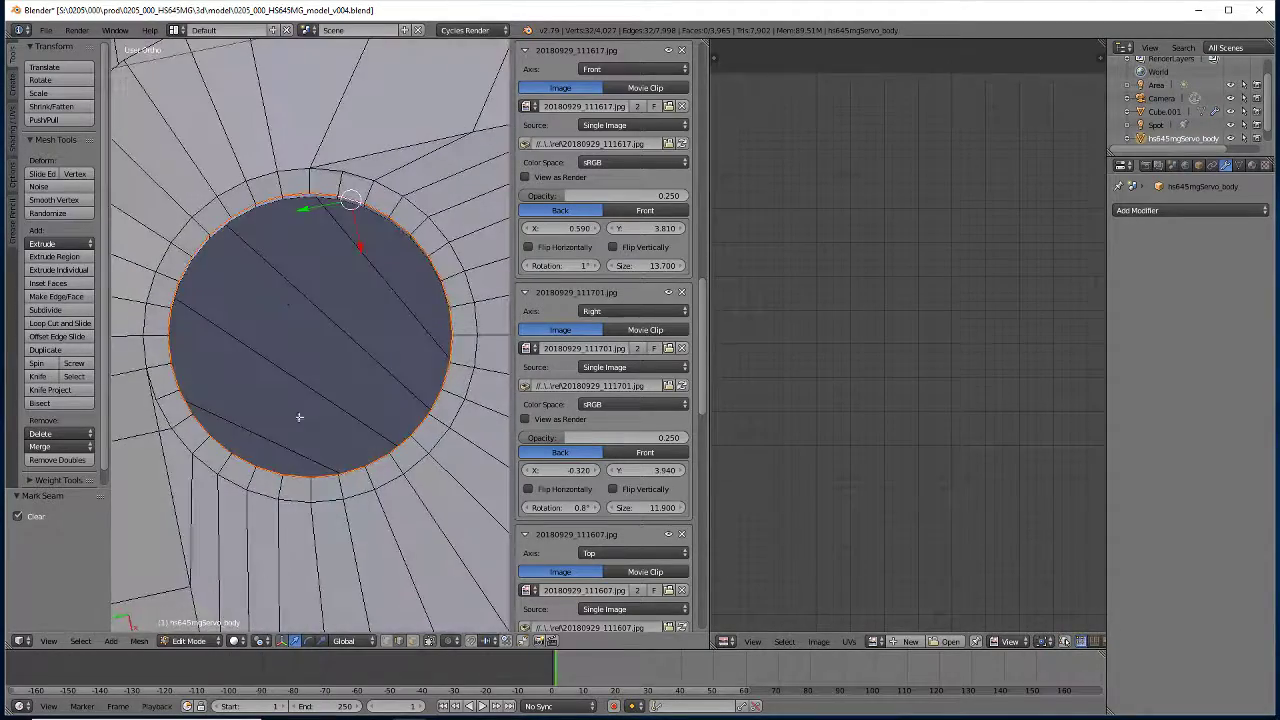
pyautogui.rightClick(309, 290)
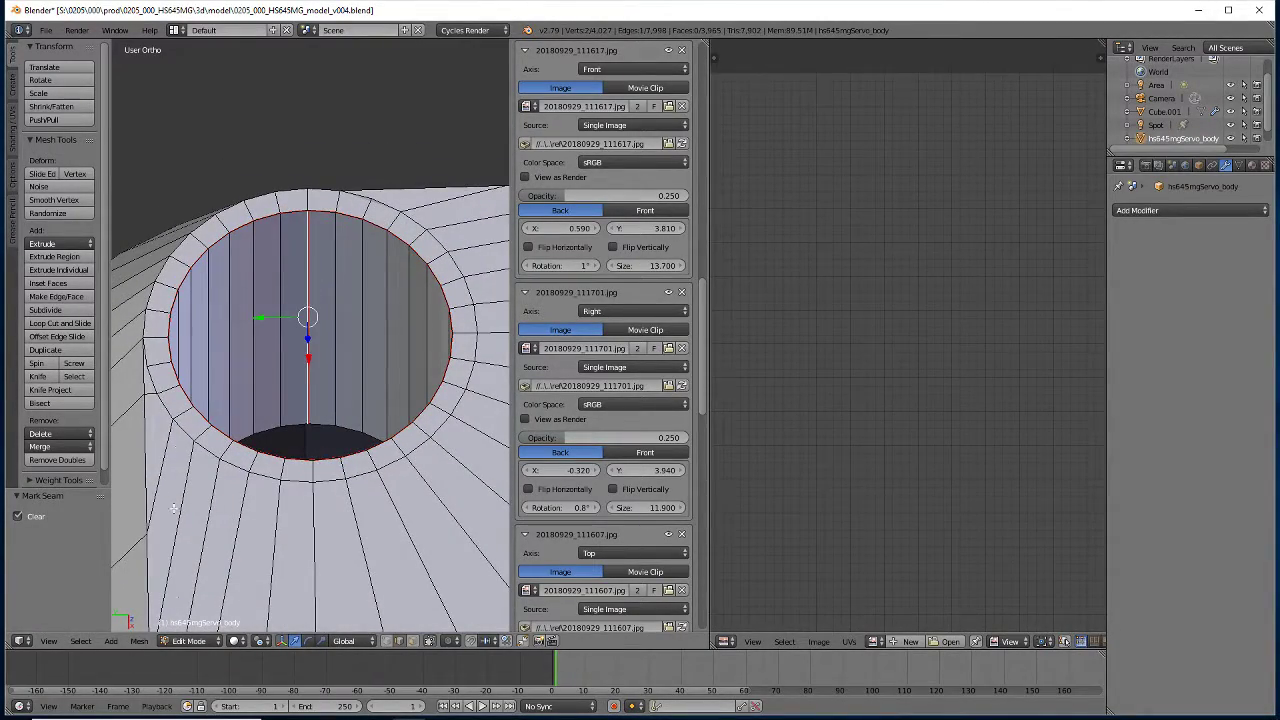
pyautogui.click(139, 641)
pyautogui.moveTo(156, 455)
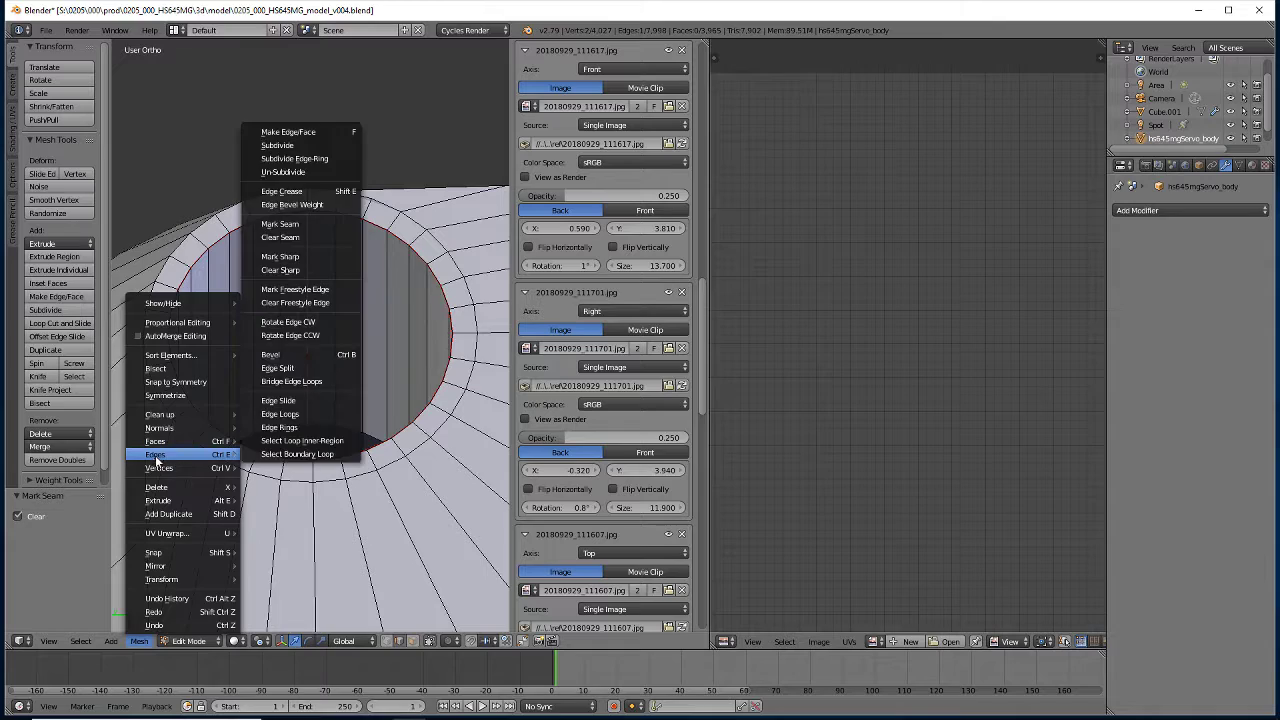
pyautogui.click(276, 238)
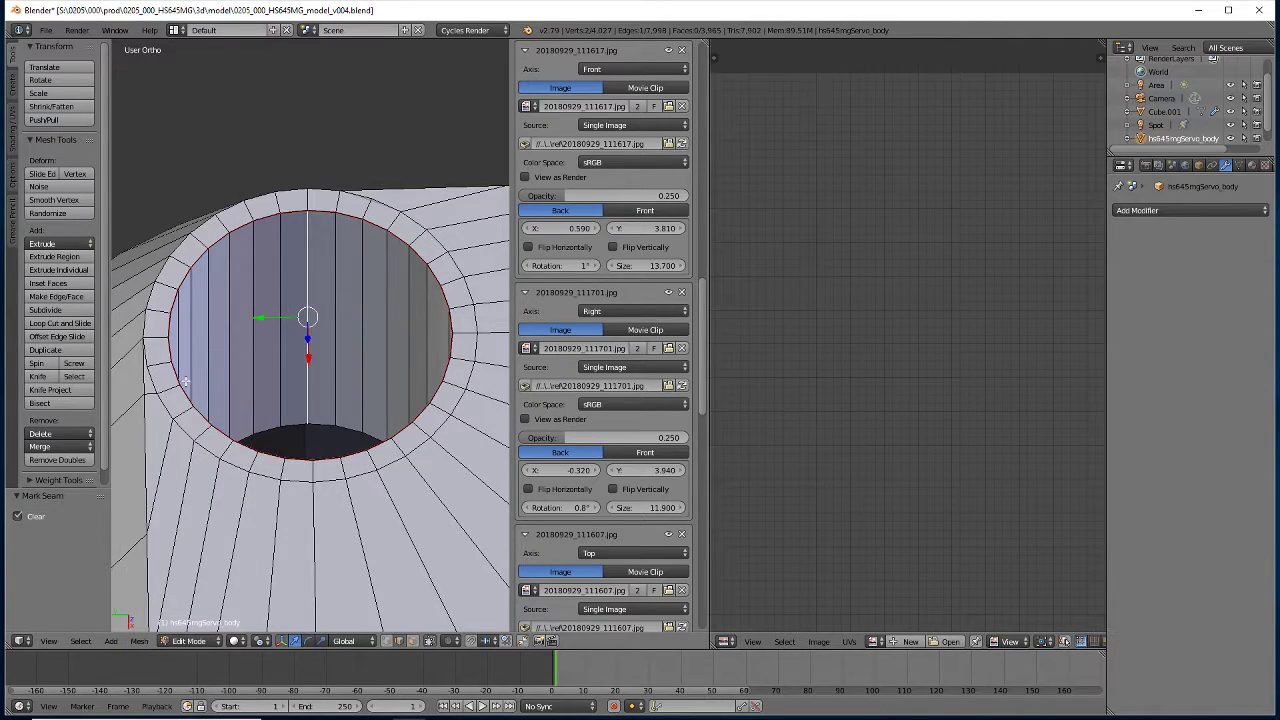
# Select the rim vertices and a vertical outer wall edge and mark them as a UV seam
pyautogui.moveTo(185, 381)
pyautogui.mouseDown(button='middle')
pyautogui.moveTo(183, 412)
pyautogui.moveTo(181, 382)
pyautogui.mouseUp(button='middle')
pyautogui.keyDown('shift'); pyautogui.moveTo(185, 517); pyautogui.dragTo(418, 259, button='middle'); pyautogui.keyUp('shift')
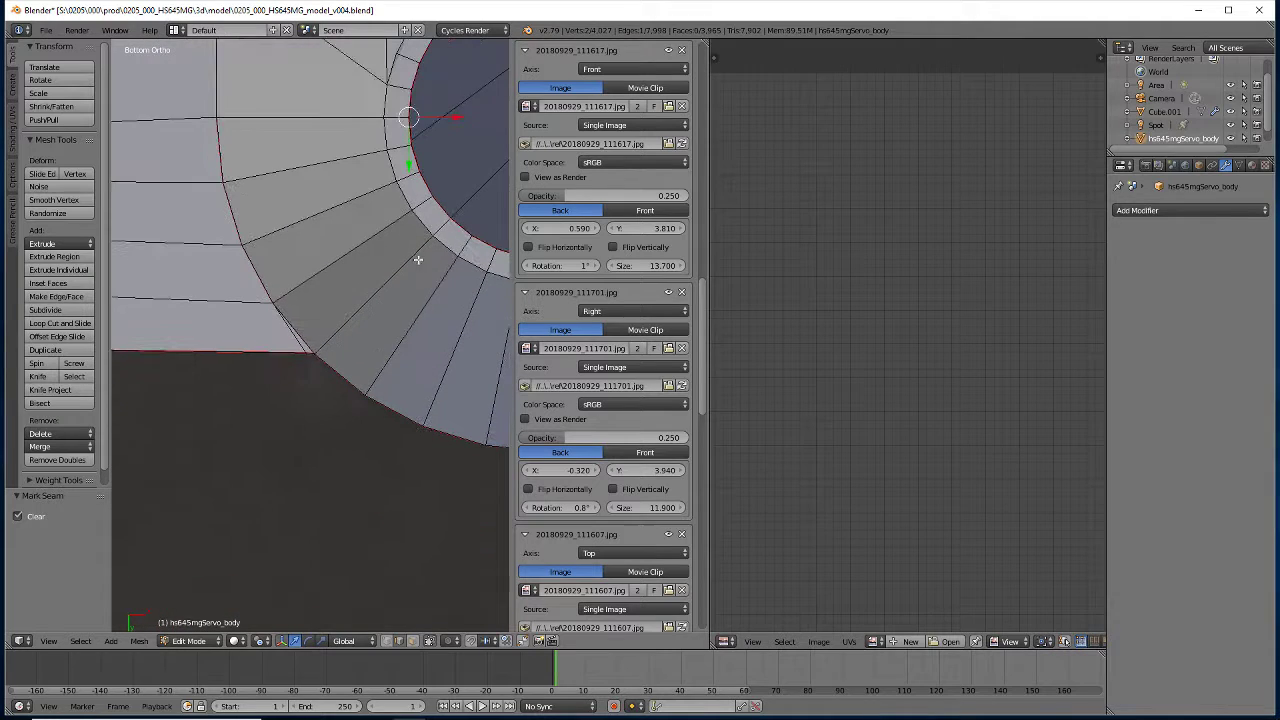
pyautogui.keyDown('shift'); pyautogui.rightClick(386, 374); pyautogui.keyUp('shift')
pyautogui.moveTo(444, 263)
pyautogui.mouseDown(button='middle')
pyautogui.moveTo(449, 219)
pyautogui.moveTo(343, 238)
pyautogui.moveTo(306, 371)
pyautogui.mouseUp(button='middle')
pyautogui.keyDown('shift'); pyautogui.rightClick(451, 219); pyautogui.keyUp('shift')
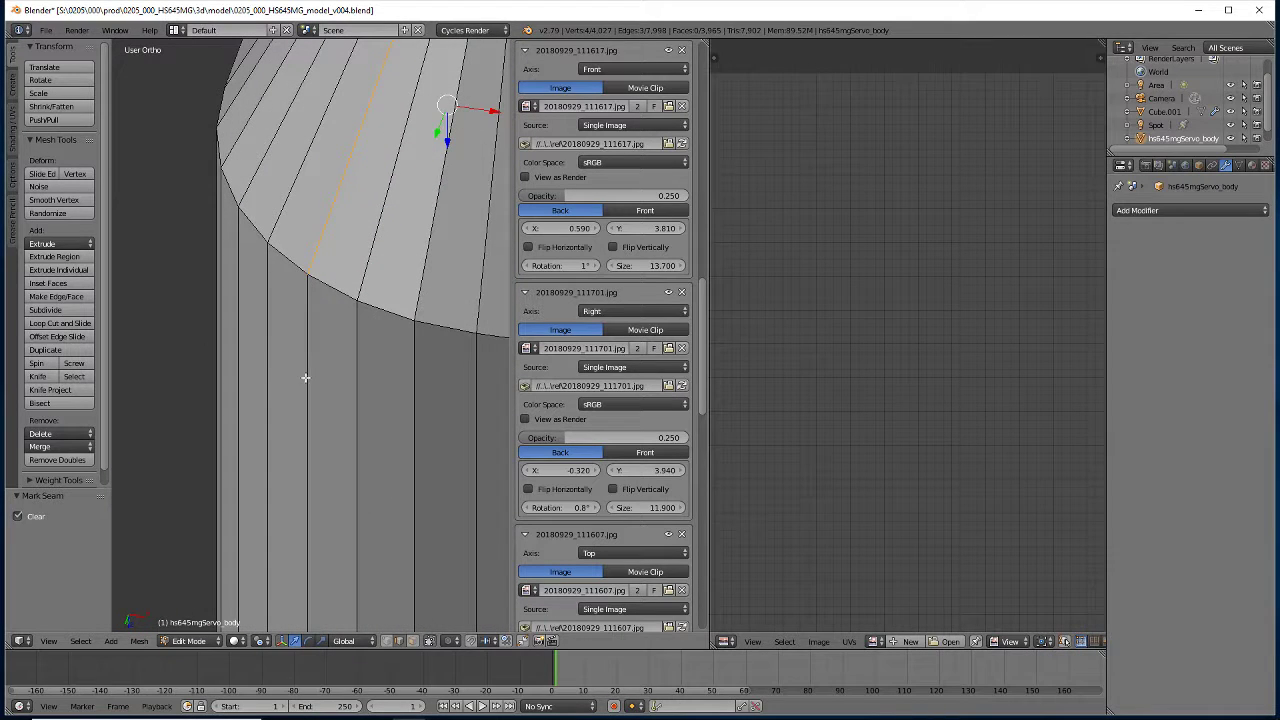
pyautogui.keyDown('shift'); pyautogui.rightClick(303, 379); pyautogui.keyUp('shift')
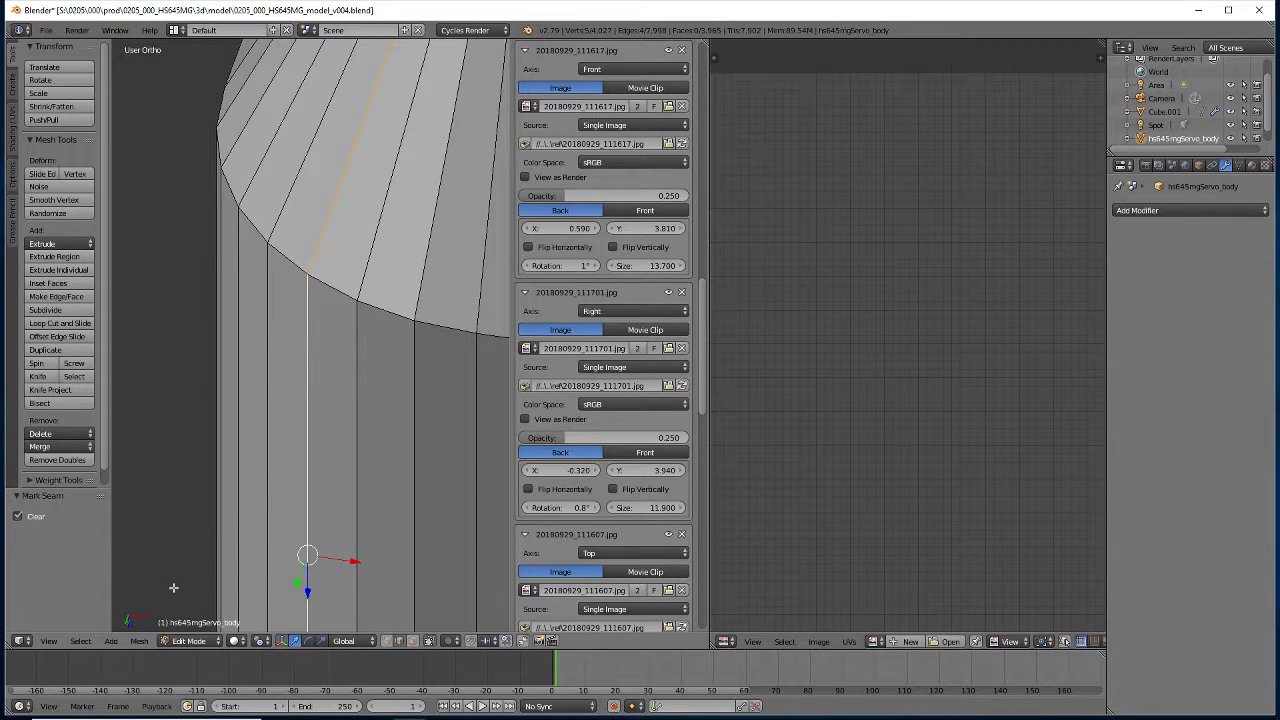
pyautogui.click(139, 641)
pyautogui.moveTo(156, 454)
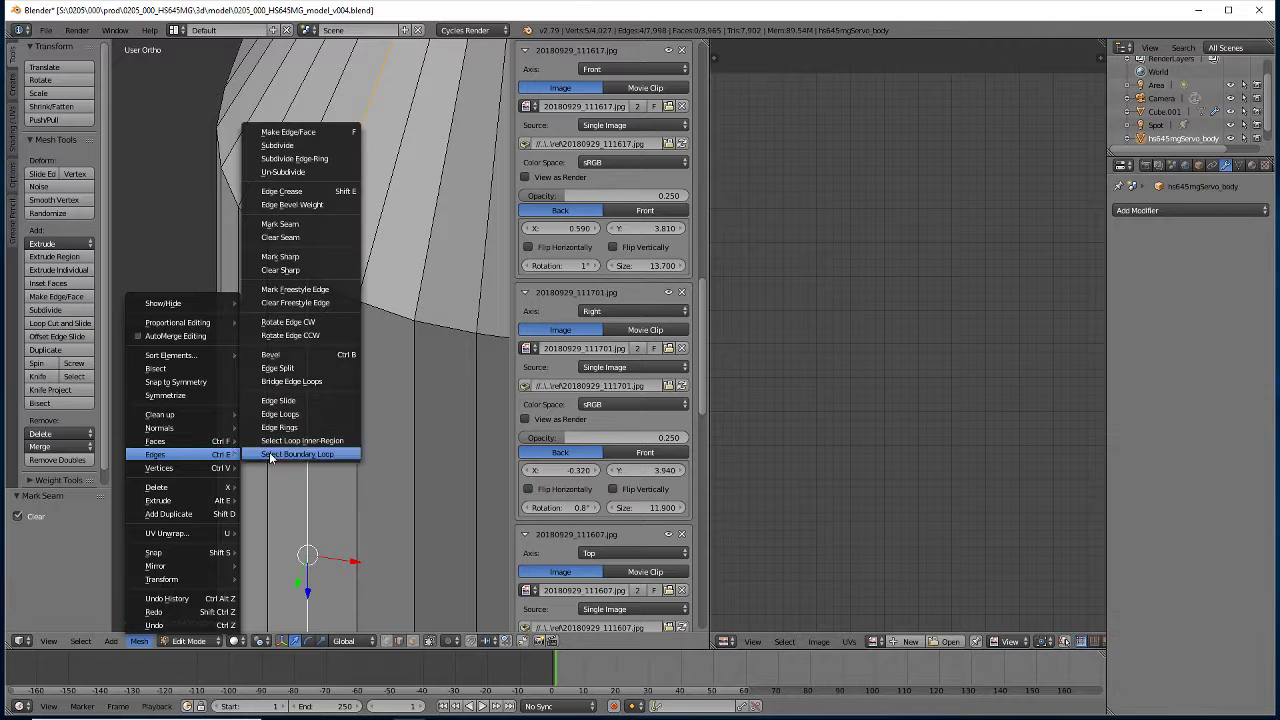
pyautogui.click(281, 225)
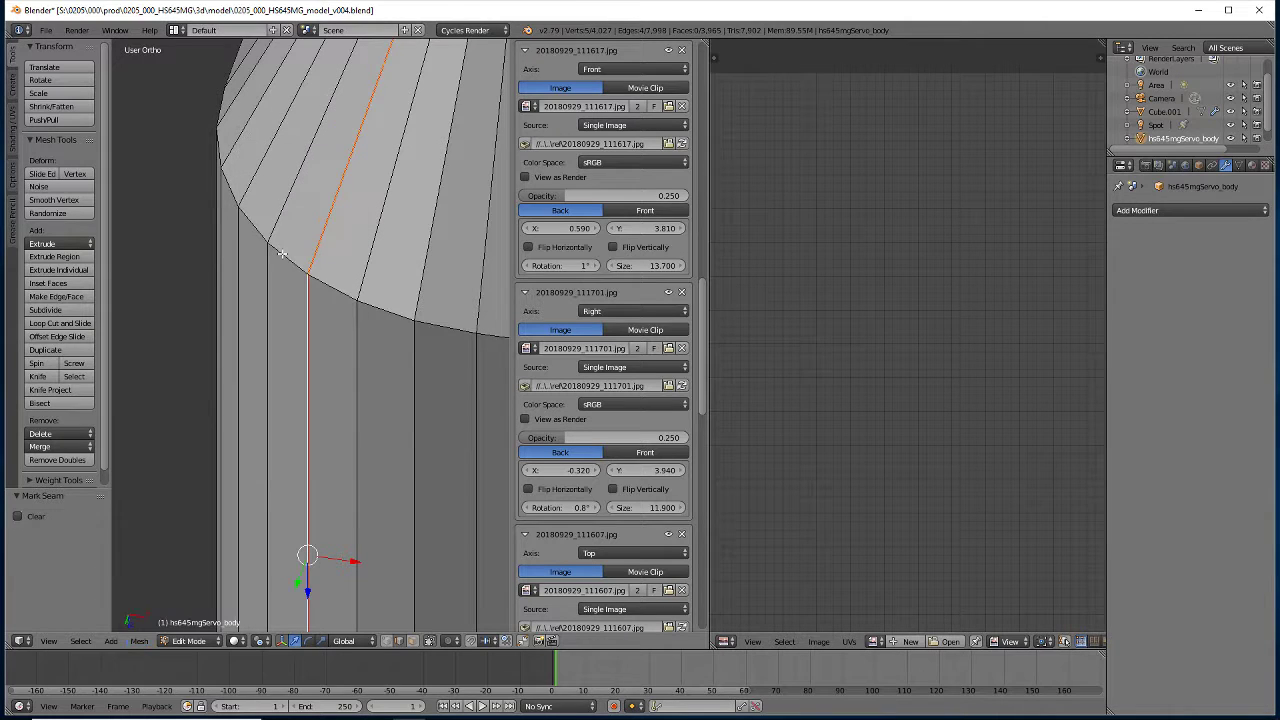
pyautogui.moveTo(310, 275)
pyautogui.mouseDown(button='middle')
pyautogui.moveTo(311, 329)
pyautogui.moveTo(386, 206)
pyautogui.moveTo(369, 276)
pyautogui.mouseUp(button='middle')
# Mark a radial edge on the corner hole's rim as a UV seam
pyautogui.keyDown('alt'); pyautogui.rightClick(381, 309); pyautogui.keyUp('alt')
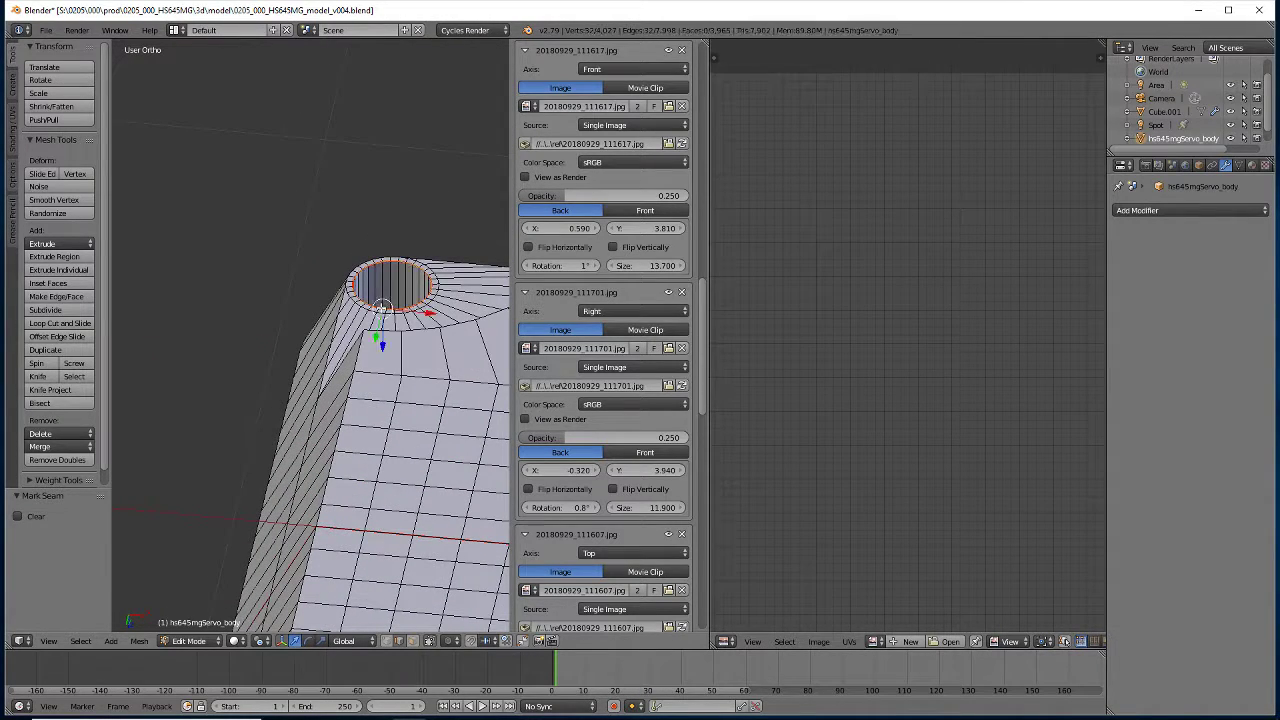
pyautogui.press('KP_Decimal')
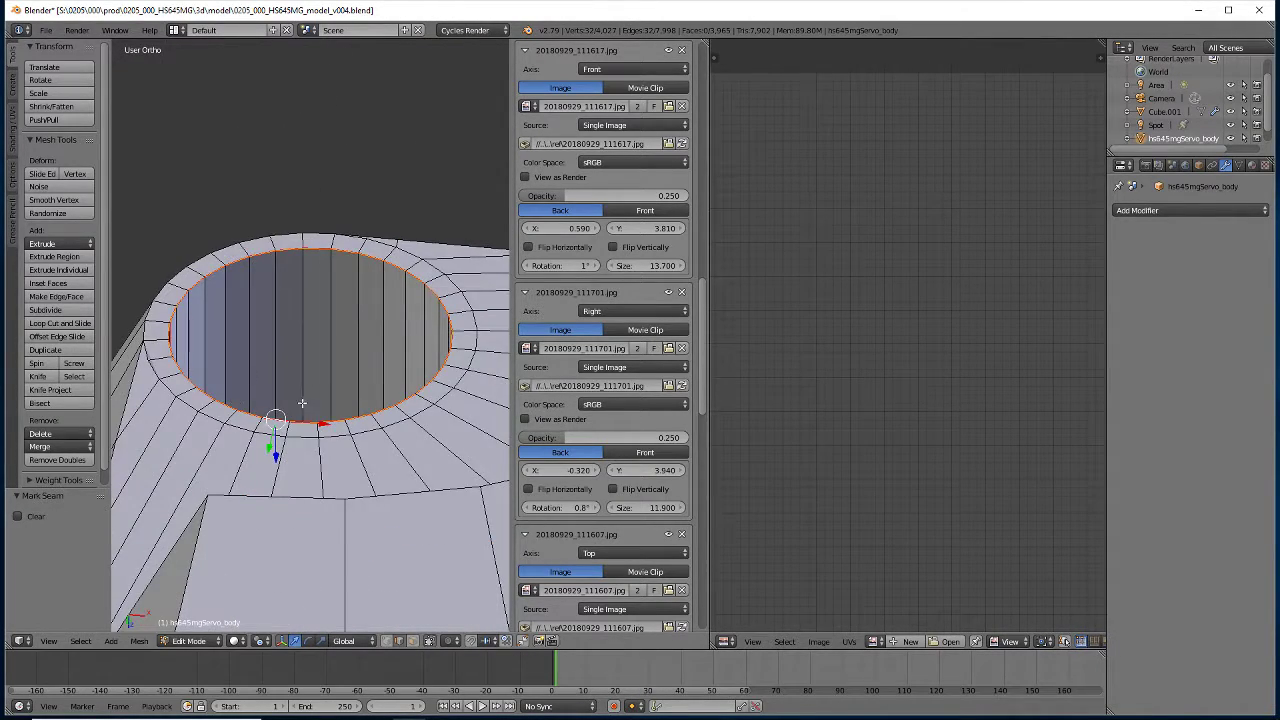
pyautogui.press('ctrl+KP_7')
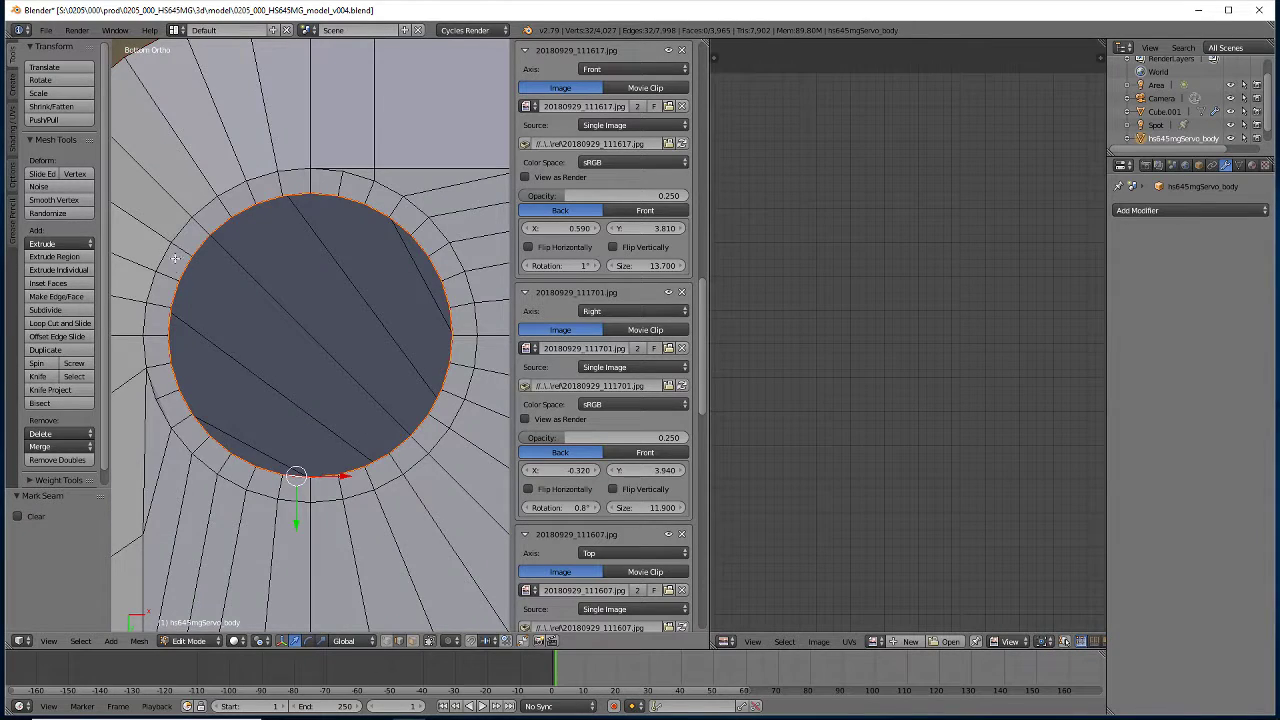
pyautogui.scroll(3, 300, 288)
pyautogui.scroll(-1, 290, 295)
pyautogui.scroll(1, 325, 296)
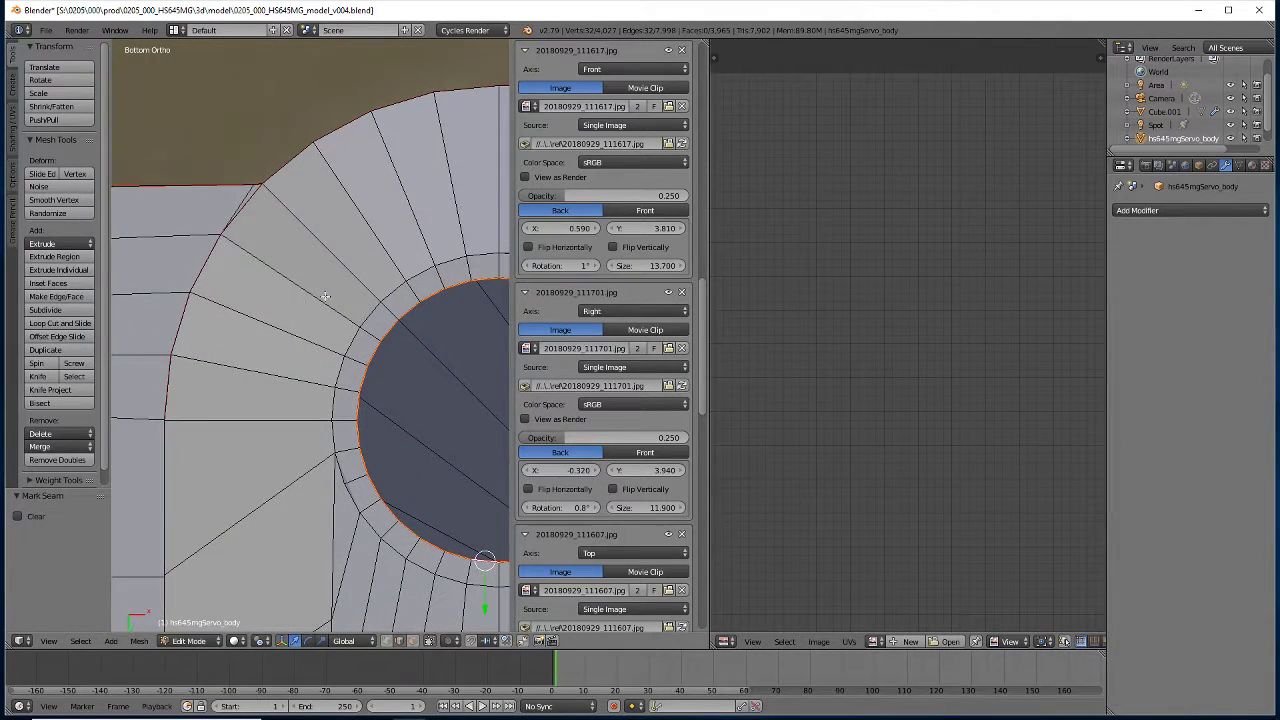
pyautogui.rightClick(325, 247)
pyautogui.moveTo(392, 312)
pyautogui.mouseDown(button='middle')
pyautogui.moveTo(385, 369)
pyautogui.moveTo(331, 133)
pyautogui.mouseUp(button='middle')
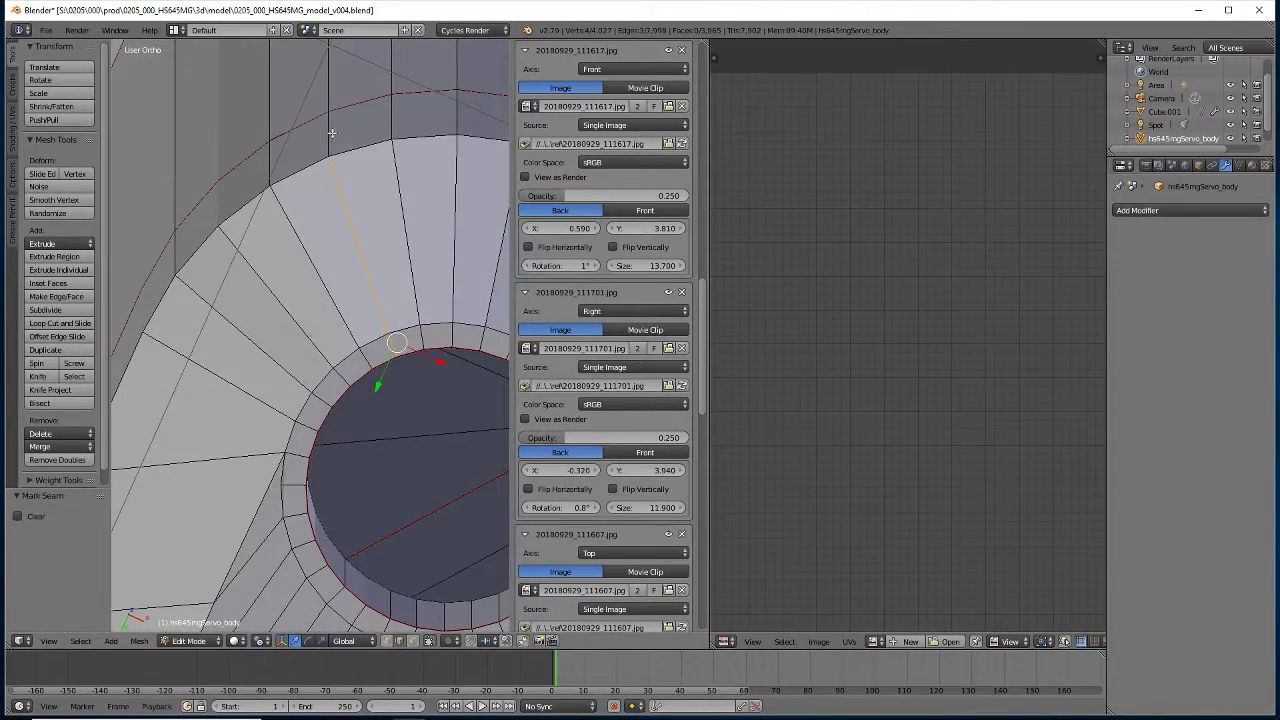
pyautogui.rightClick(331, 133)
pyautogui.click(140, 640)
pyautogui.moveTo(180, 454)
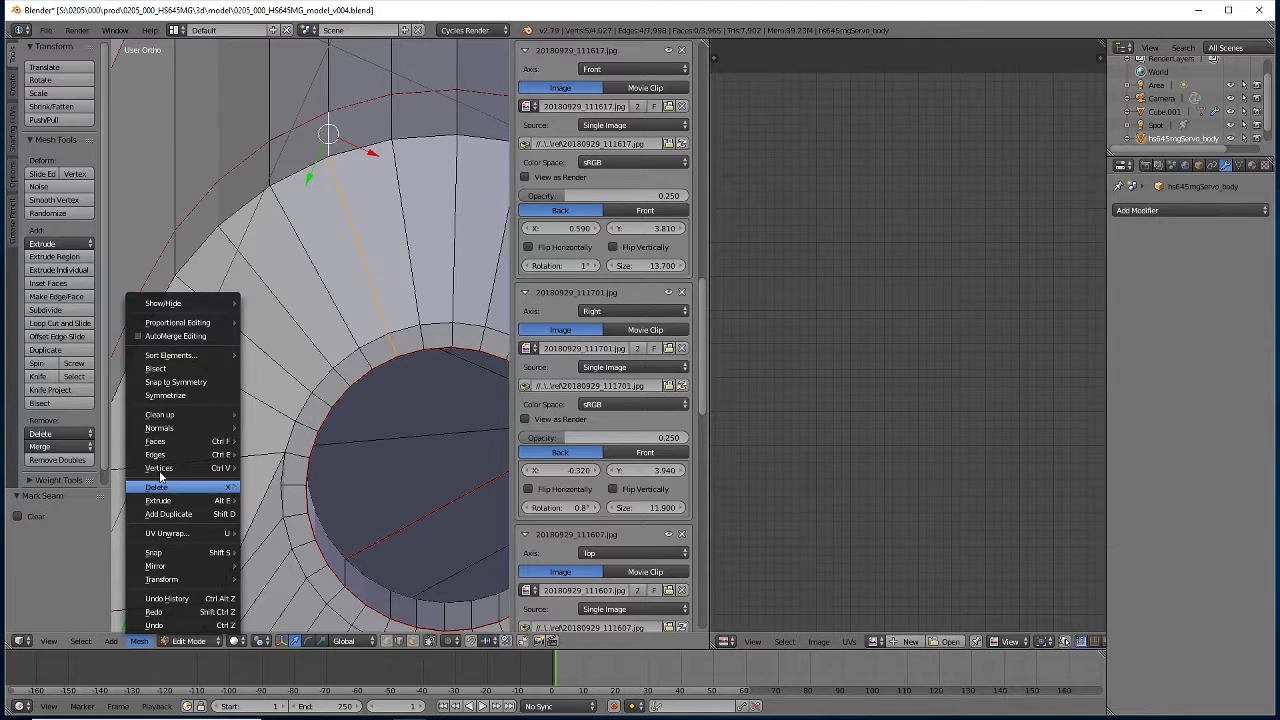
pyautogui.click(270, 224)
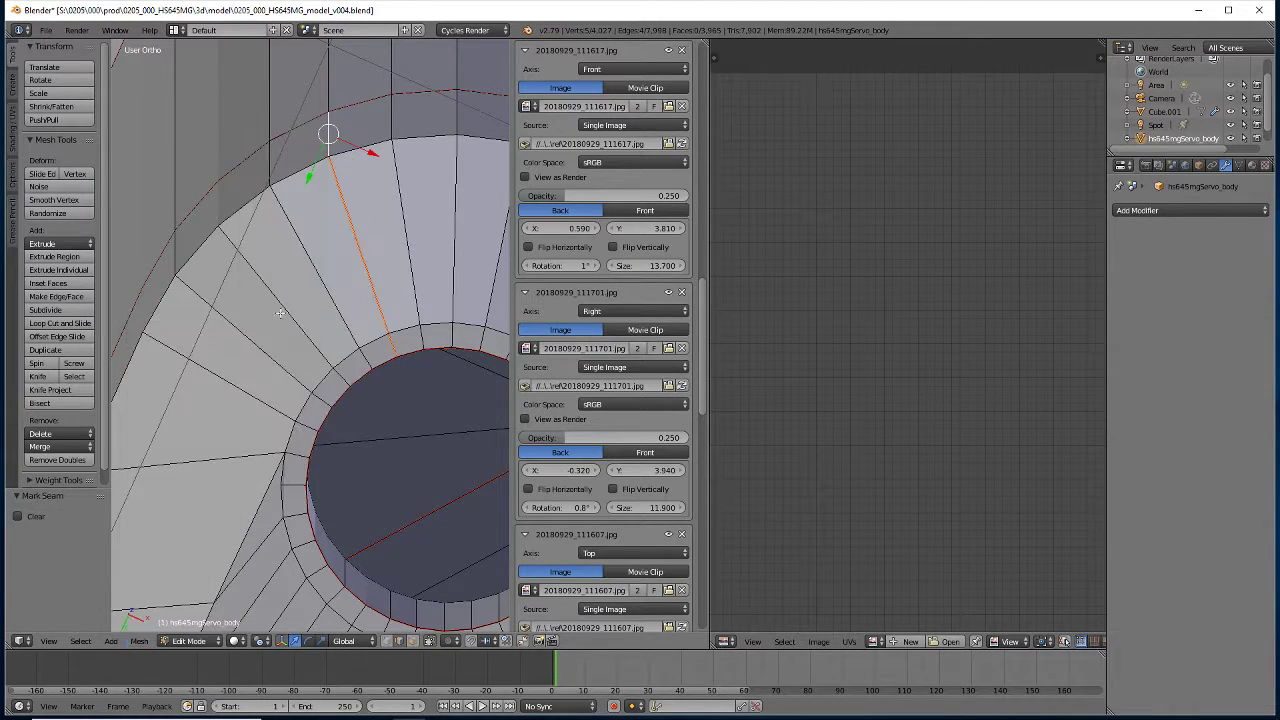
# Clear the seam from a vertical edge inside the hole
pyautogui.moveTo(270, 228)
pyautogui.mouseDown(button='middle')
pyautogui.moveTo(268, 400)
pyautogui.moveTo(366, 432)
pyautogui.moveTo(458, 338)
pyautogui.moveTo(257, 362)
pyautogui.mouseUp(button='middle')
pyautogui.rightClick(257, 362)
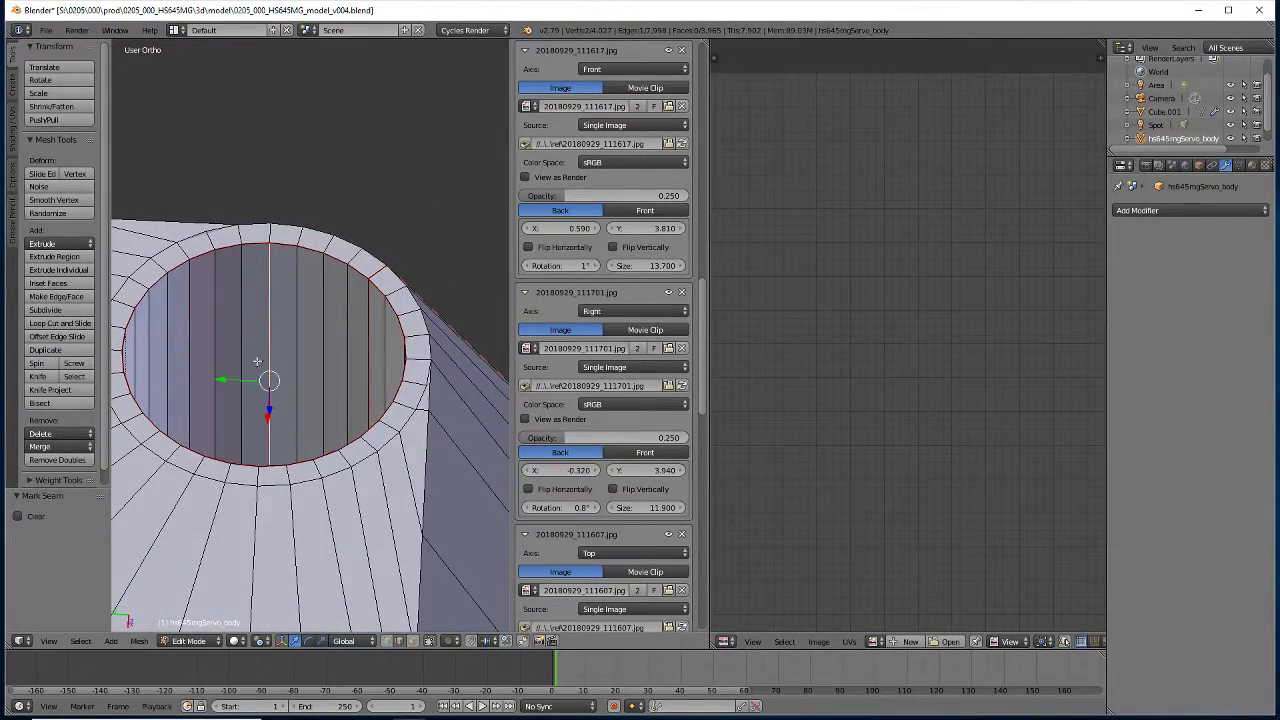
pyautogui.click(140, 642)
pyautogui.moveTo(156, 455)
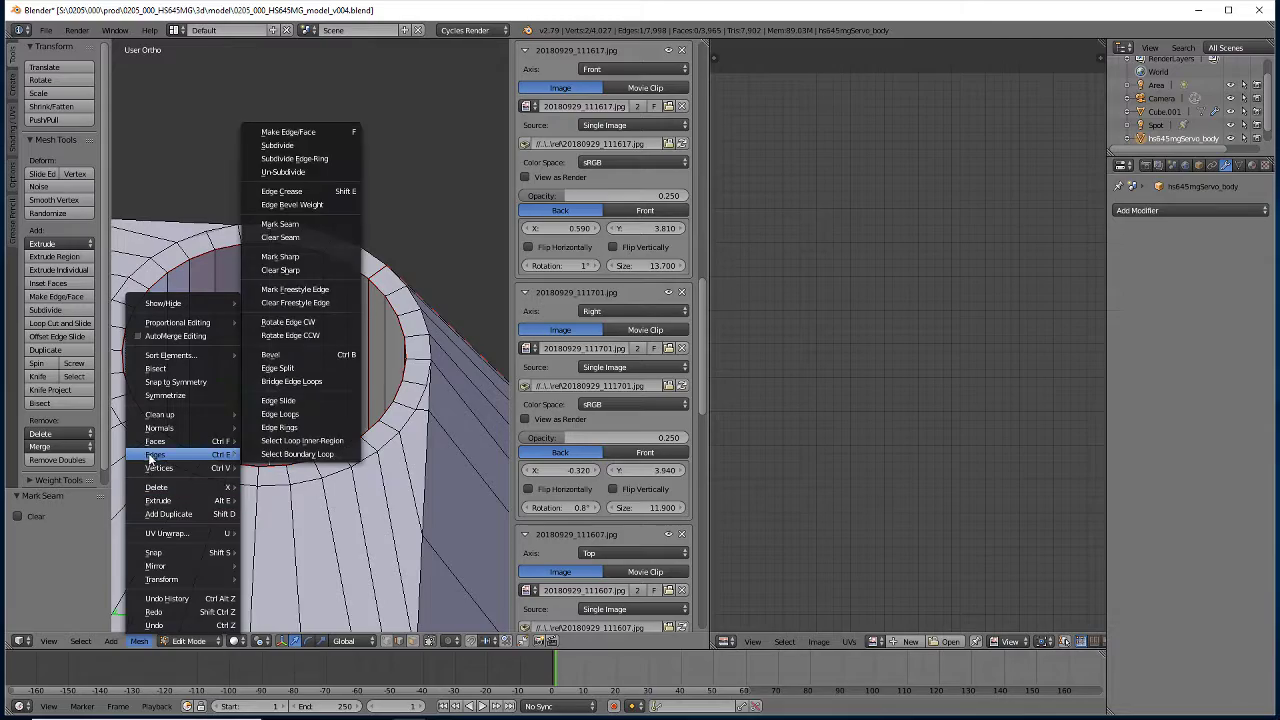
pyautogui.click(280, 237)
pyautogui.moveTo(280, 240); pyautogui.dragTo(228, 400, button='middle')
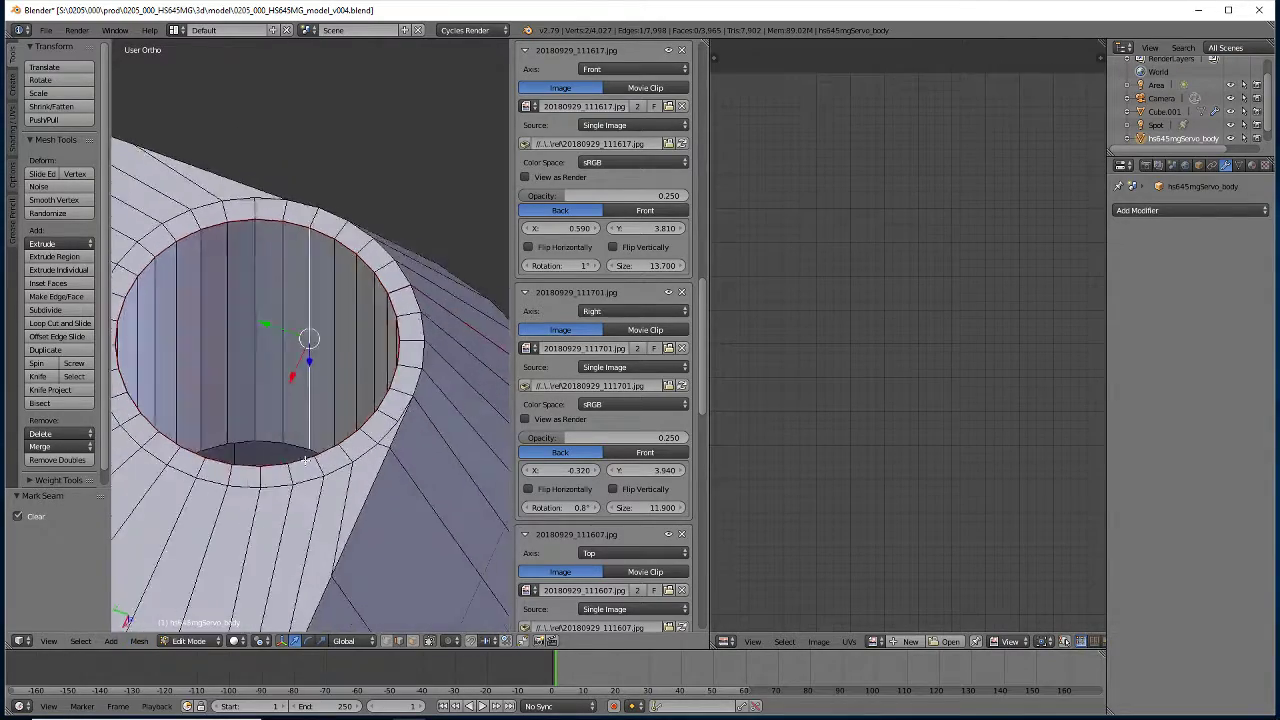
pyautogui.moveTo(257, 445)
pyautogui.mouseDown(button='middle')
pyautogui.moveTo(130, 421)
pyautogui.moveTo(243, 482)
pyautogui.mouseUp(button='middle')
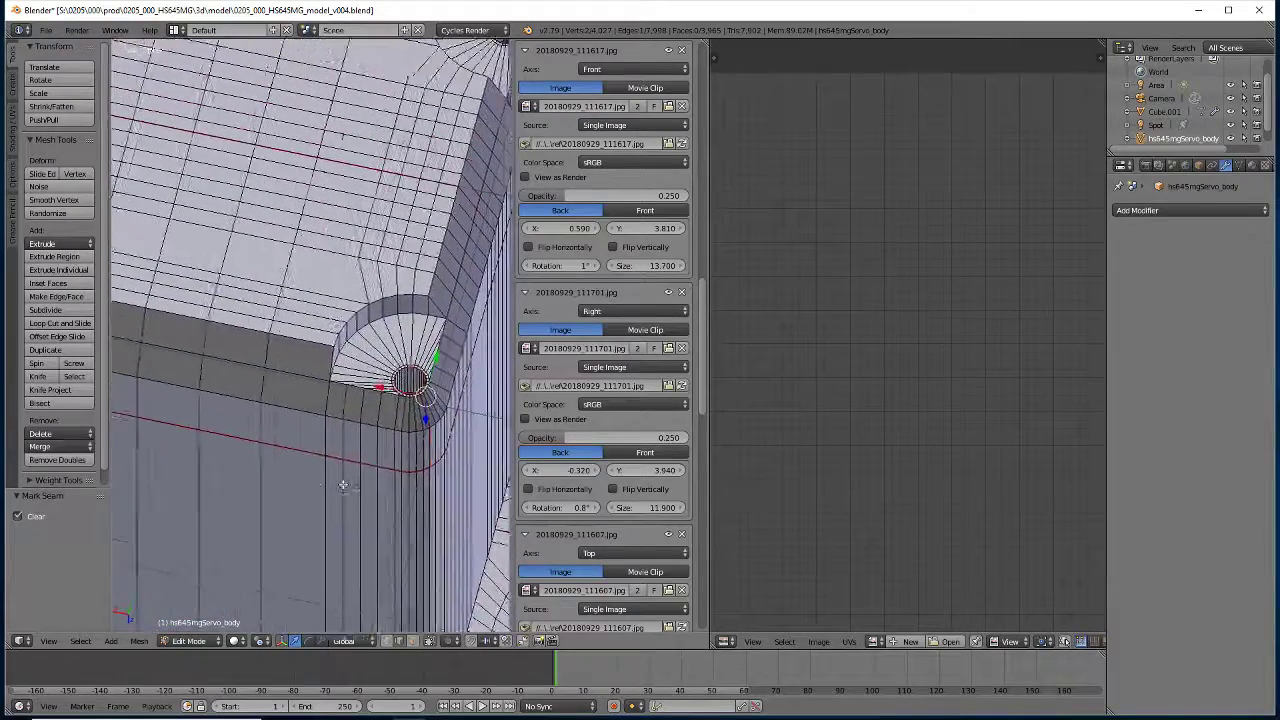
pyautogui.scroll(4, 243, 482)
pyautogui.scroll(2, 259, 492)
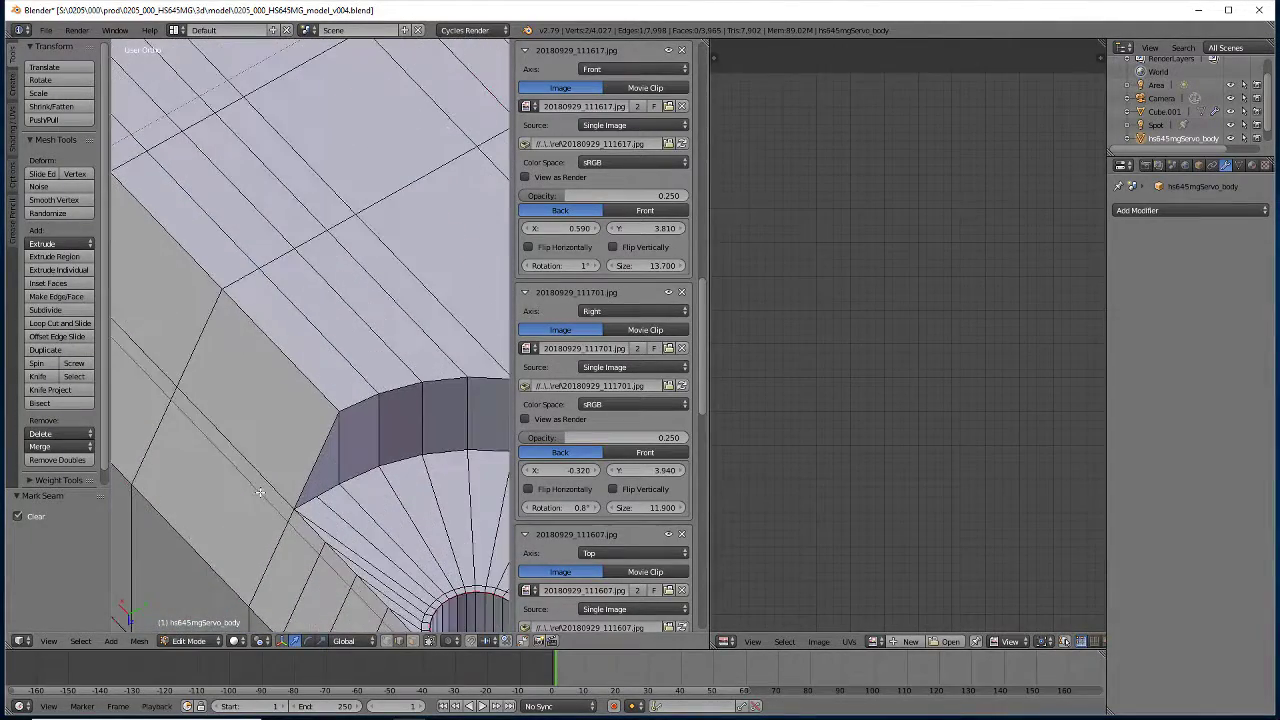
# Select the diagonal edge and its path leading to the corner hole's ring
pyautogui.moveTo(318, 561)
pyautogui.mouseDown(button='middle')
pyautogui.moveTo(143, 390)
pyautogui.moveTo(288, 489)
pyautogui.mouseUp(button='middle')
pyautogui.scroll(-4, 273, 445)
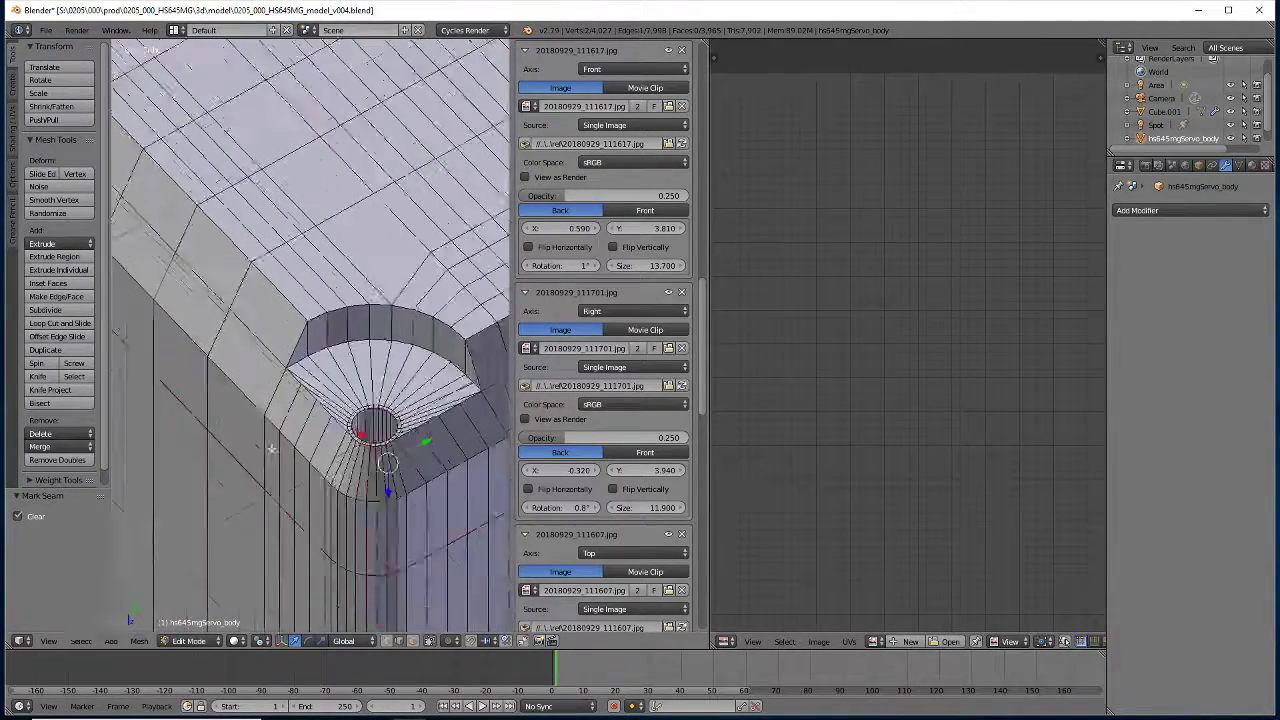
pyautogui.scroll(-2, 273, 448)
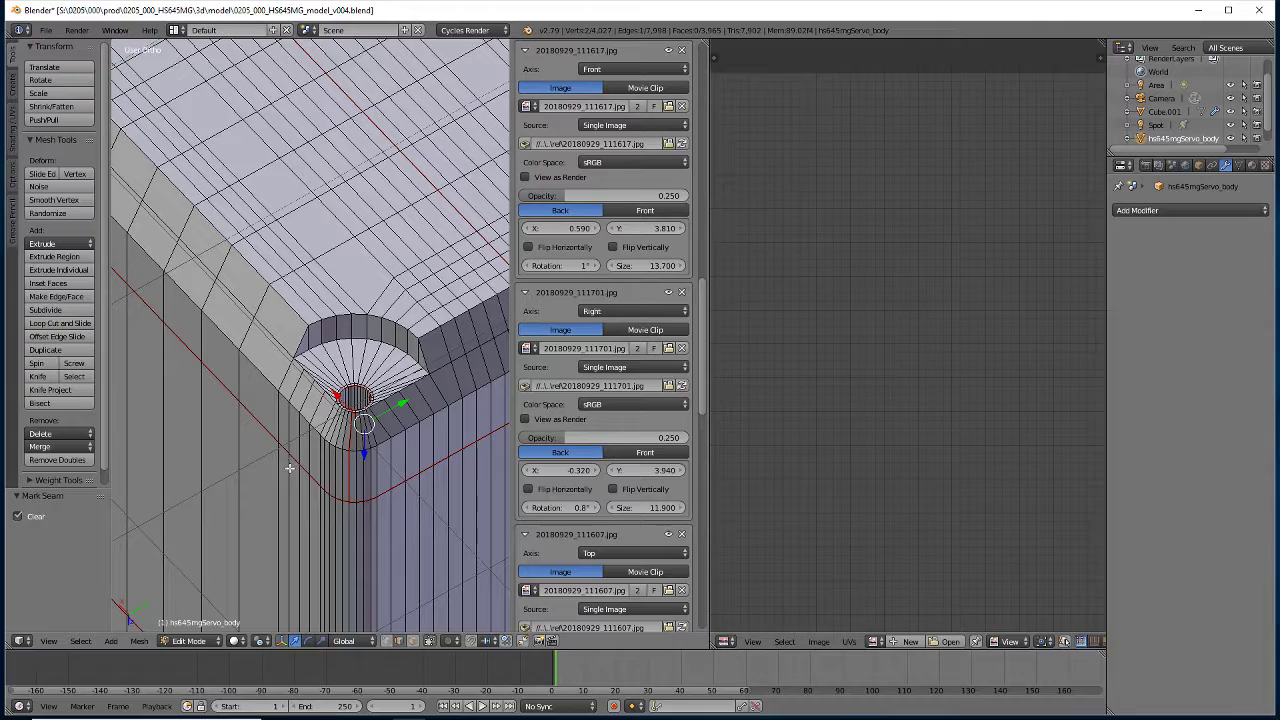
pyautogui.scroll(2, 289, 469)
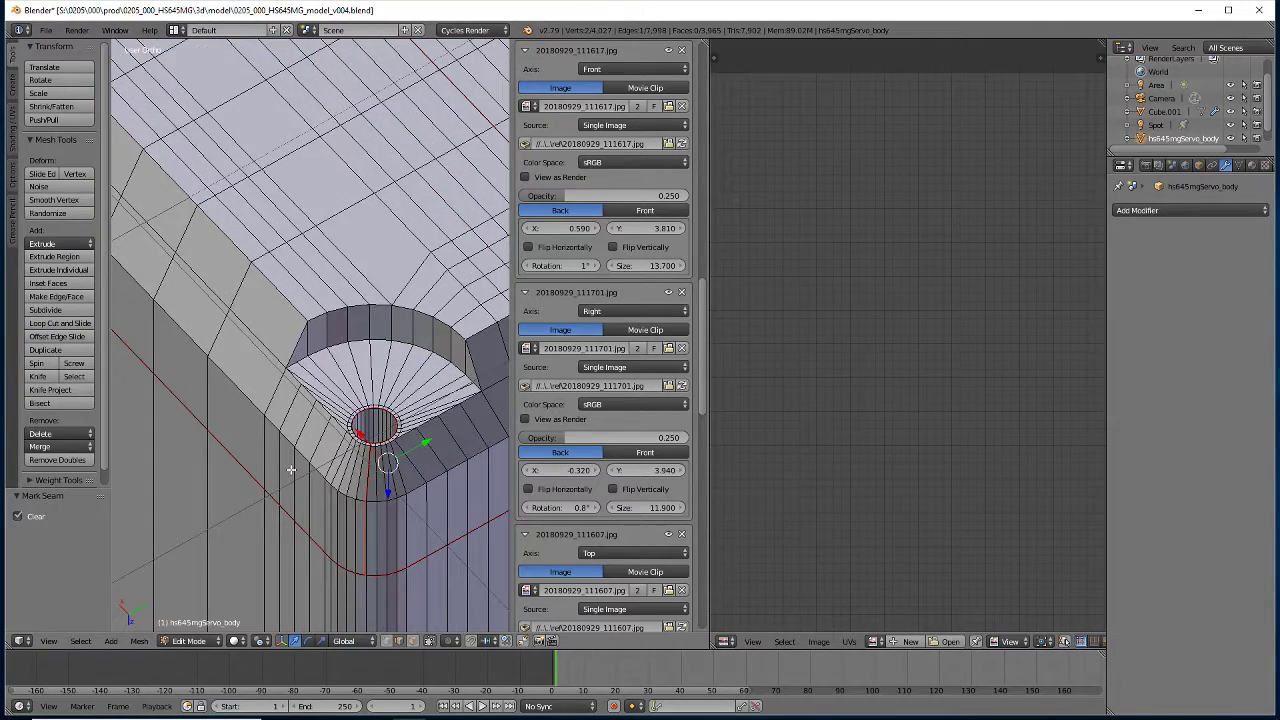
pyautogui.scroll(1, 290, 470)
pyautogui.scroll(2, 292, 471)
pyautogui.scroll(-2, 292, 471)
pyautogui.scroll(-1, 292, 471)
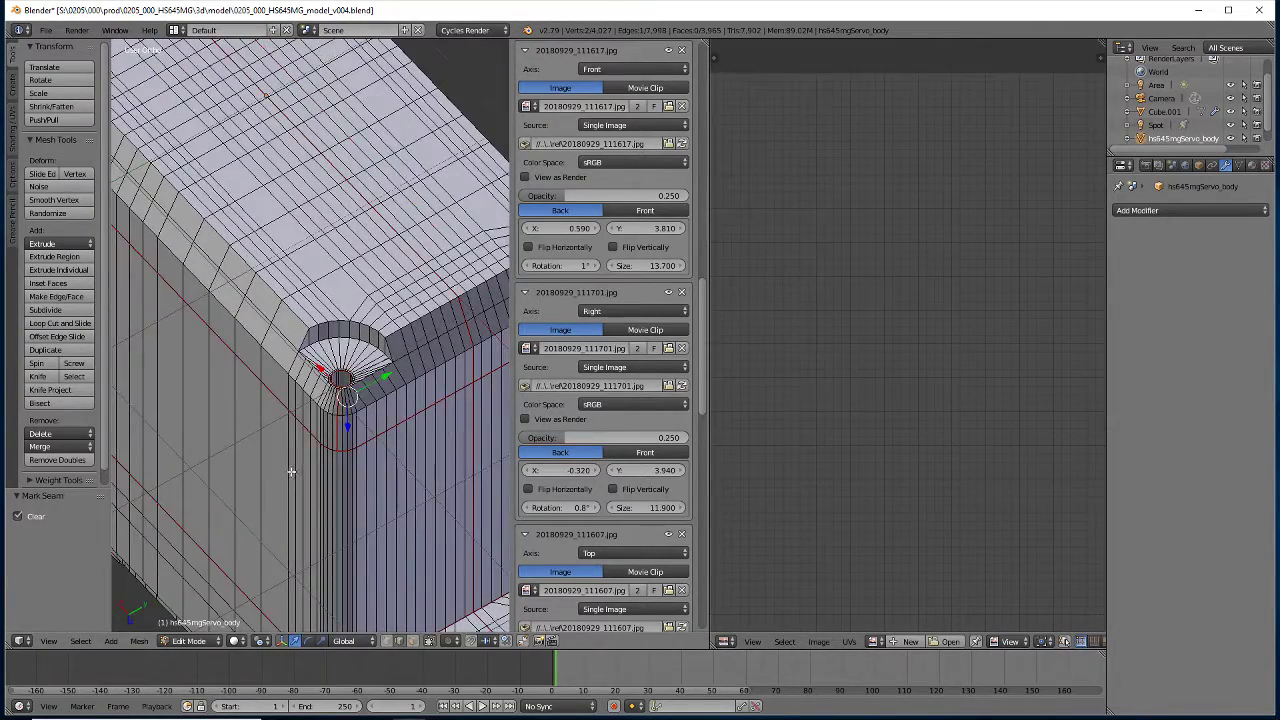
pyautogui.scroll(-2, 292, 471)
pyautogui.scroll(2, 292, 471)
pyautogui.scroll(2, 292, 470)
pyautogui.scroll(2, 308, 459)
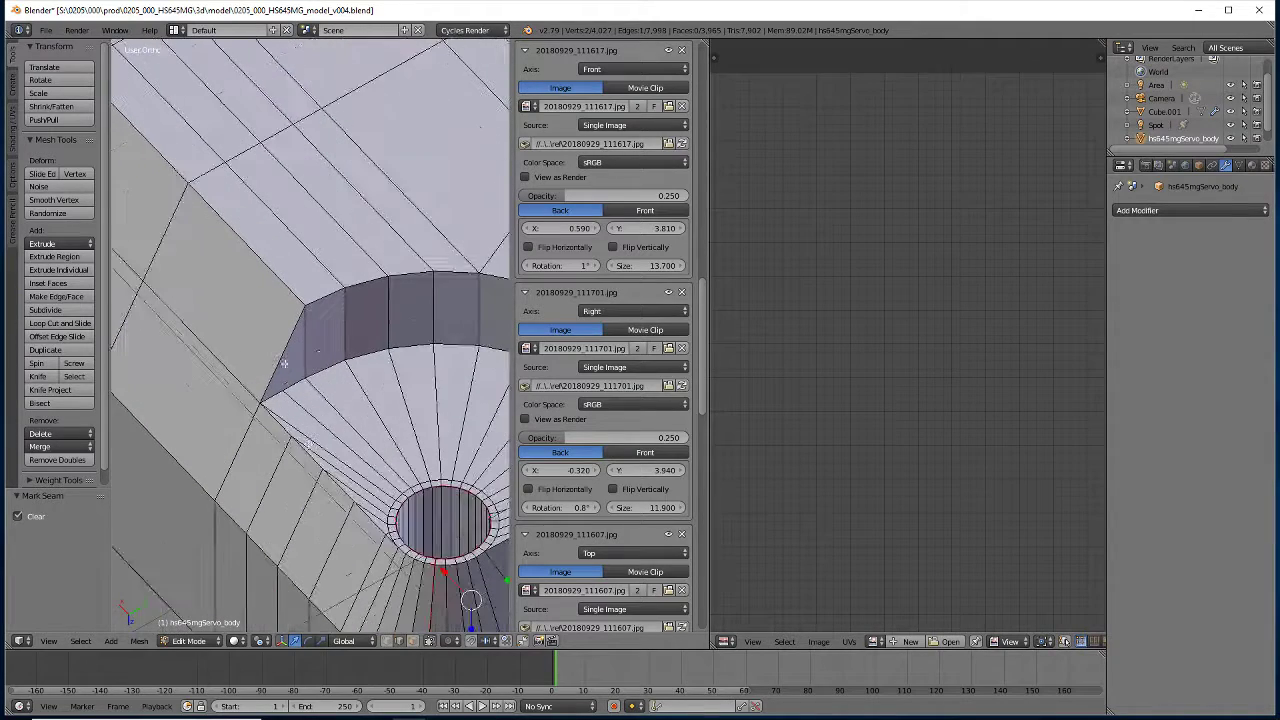
pyautogui.rightClick(307, 459)
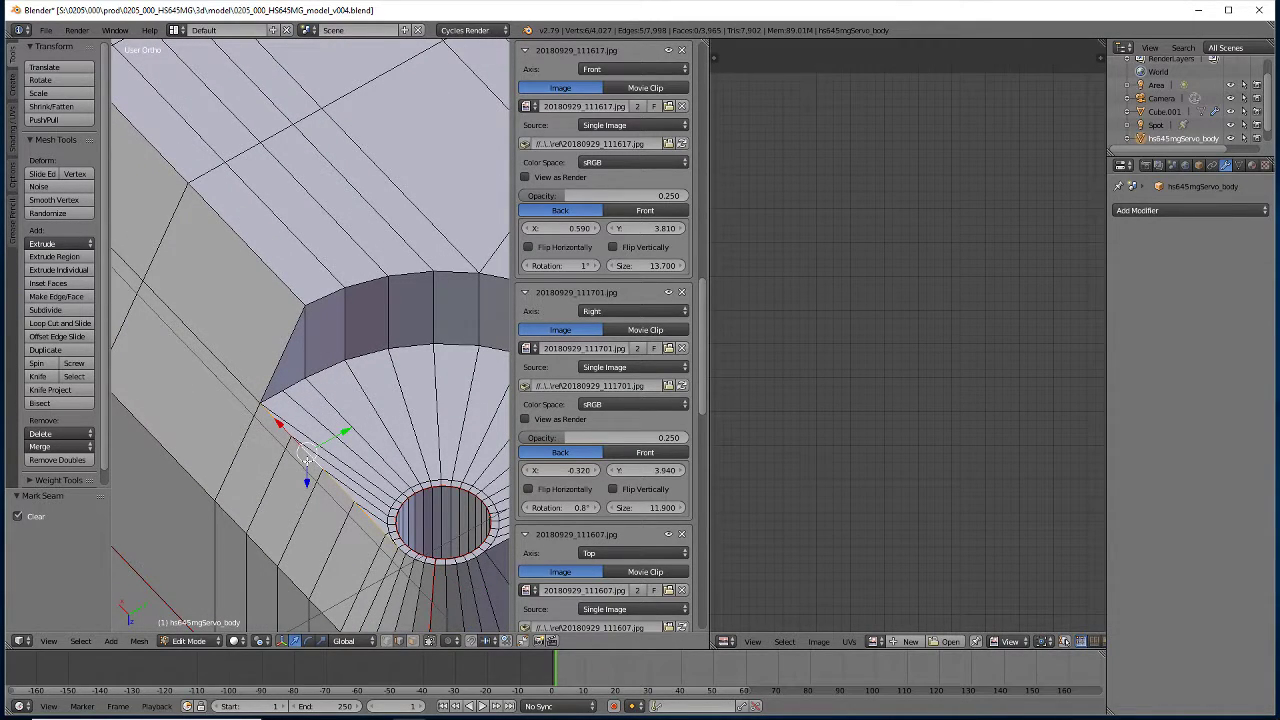
pyautogui.keyDown('ctrl'); pyautogui.rightClick(418, 557); pyautogui.keyUp('ctrl')
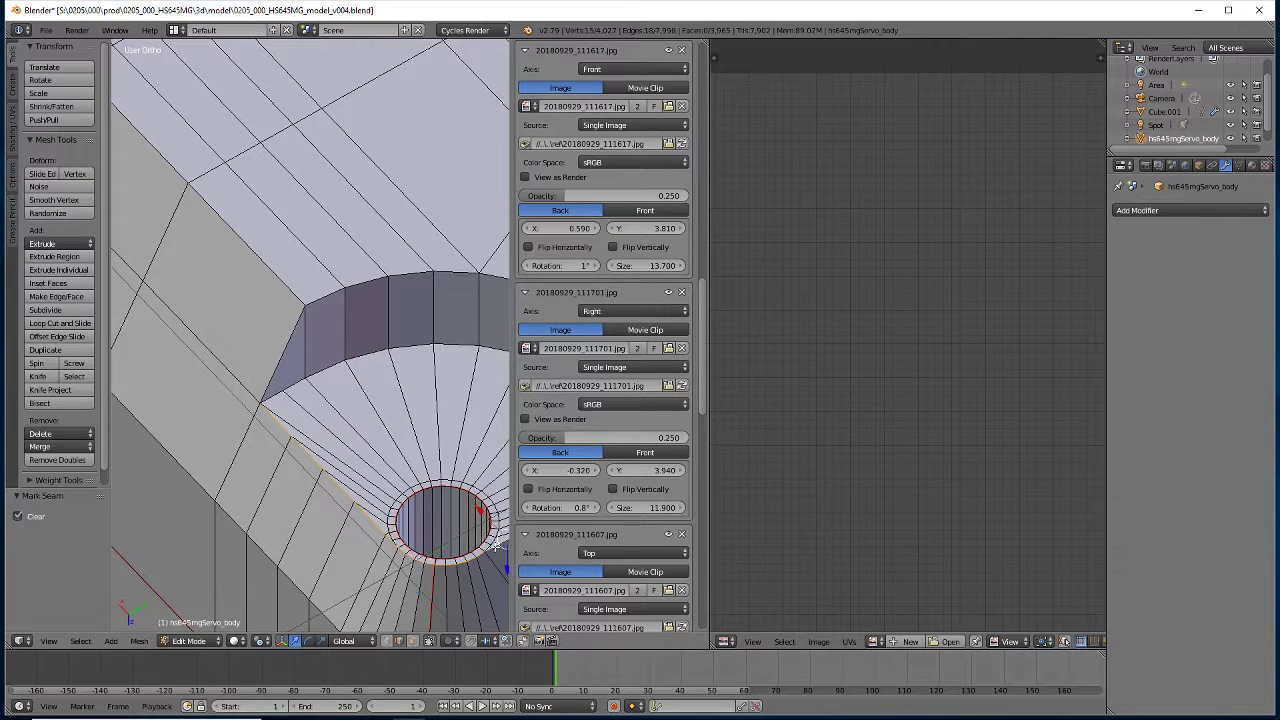
# Add the upper and lower rim edges and the edge loop around the corner hole to the selection
pyautogui.keyDown('ctrl'); pyautogui.rightClick(320, 370); pyautogui.keyUp('ctrl')
pyautogui.moveTo(320, 370)
pyautogui.mouseDown(button='middle')
pyautogui.moveTo(139, 374)
pyautogui.moveTo(320, 463)
pyautogui.mouseUp(button='middle')
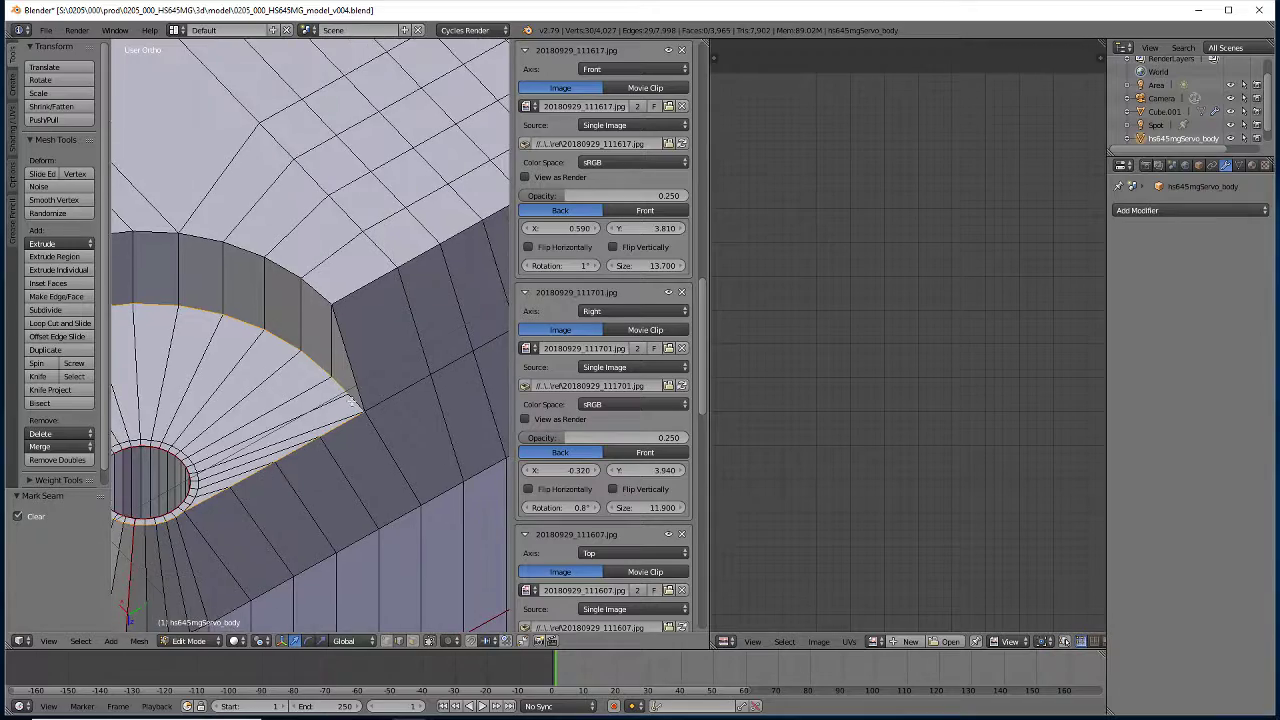
pyautogui.moveTo(251, 482)
pyautogui.mouseDown(button='middle')
pyautogui.moveTo(429, 529)
pyautogui.moveTo(255, 394)
pyautogui.moveTo(245, 316)
pyautogui.mouseUp(button='middle')
pyautogui.keyDown('alt'); pyautogui.rightClick(245, 316); pyautogui.keyUp('alt')
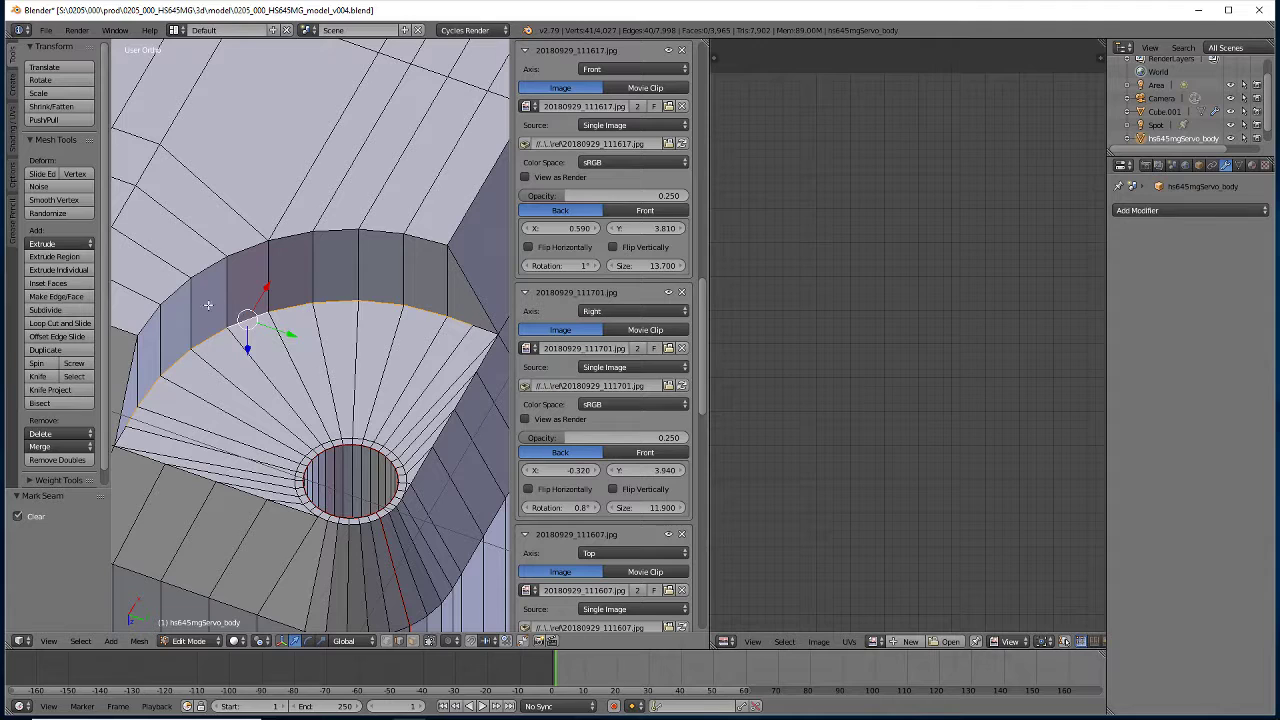
pyautogui.keyDown('shift'); pyautogui.rightClick(121, 438); pyautogui.keyUp('shift')
pyautogui.keyDown('alt'); pyautogui.keyDown('shift'); pyautogui.rightClick(191, 475); pyautogui.keyUp('shift'); pyautogui.keyUp('alt')
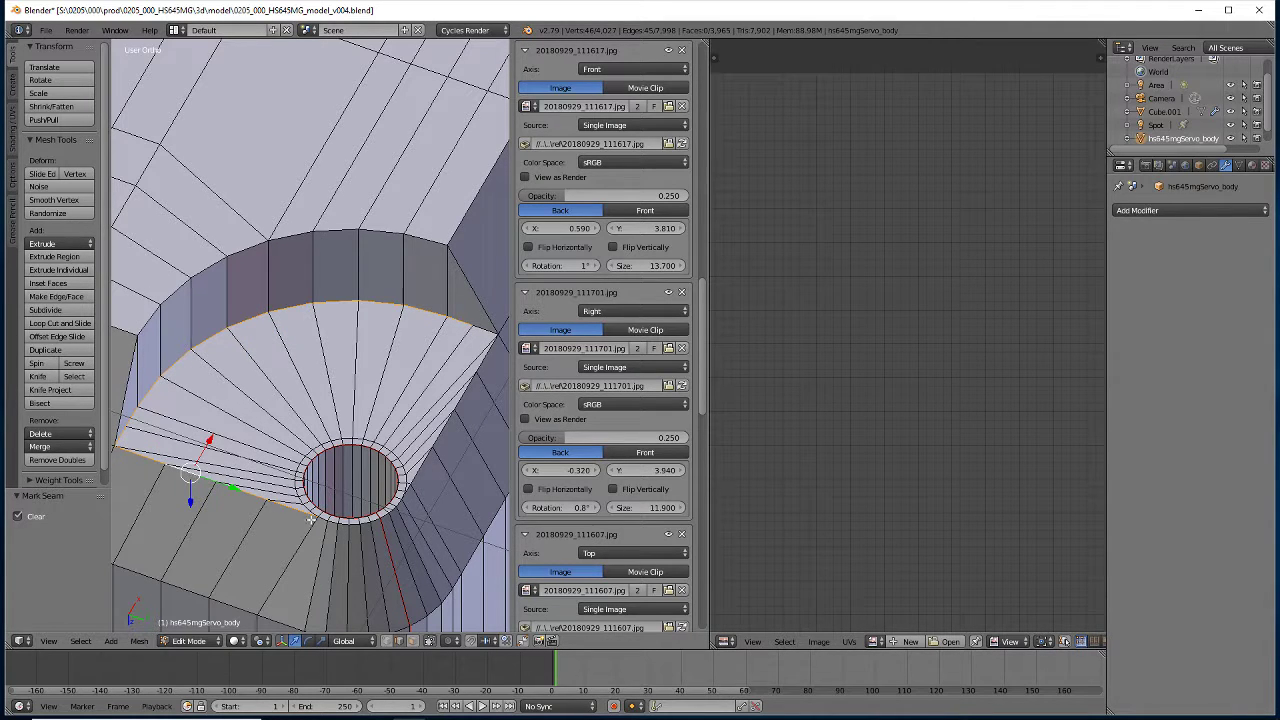
pyautogui.keyDown('alt'); pyautogui.keyDown('shift'); pyautogui.rightClick(343, 521); pyautogui.keyUp('shift'); pyautogui.keyUp('alt')
pyautogui.keyDown('alt'); pyautogui.keyDown('shift'); pyautogui.rightClick(422, 468); pyautogui.keyUp('shift'); pyautogui.keyUp('alt')
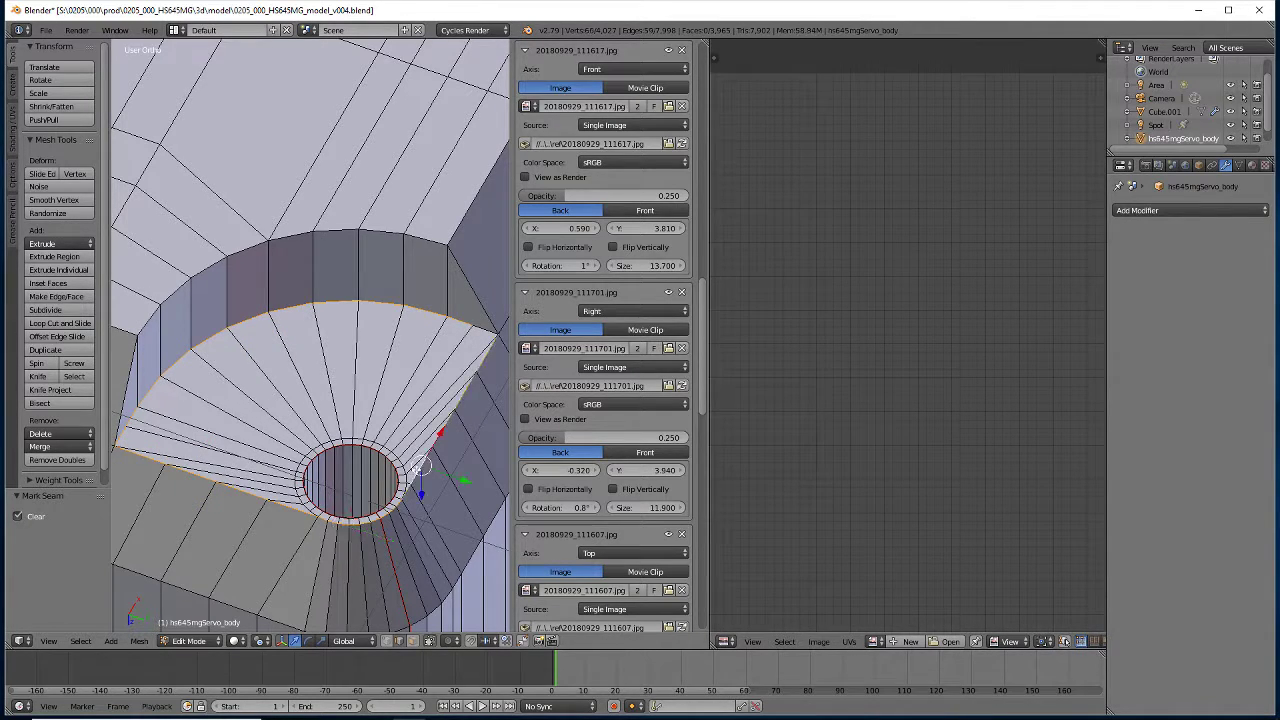
pyautogui.keyDown('alt'); pyautogui.keyDown('shift'); pyautogui.rightClick(480, 328); pyautogui.keyUp('shift'); pyautogui.keyUp('alt')
pyautogui.scroll(5, 480, 328)
# Add the corner hole's rim edge loops and inner ring to the edge selection
pyautogui.moveTo(480, 328); pyautogui.dragTo(471, 432, button='middle')
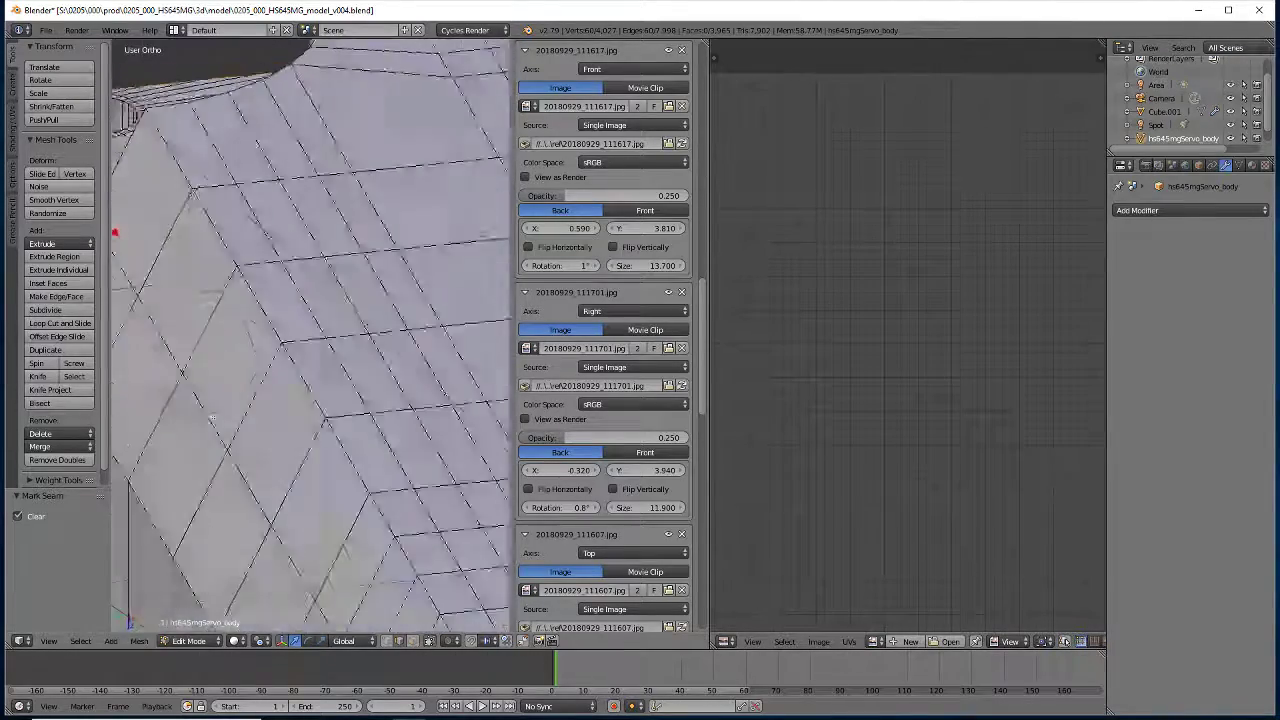
pyautogui.scroll(-3, 471, 432)
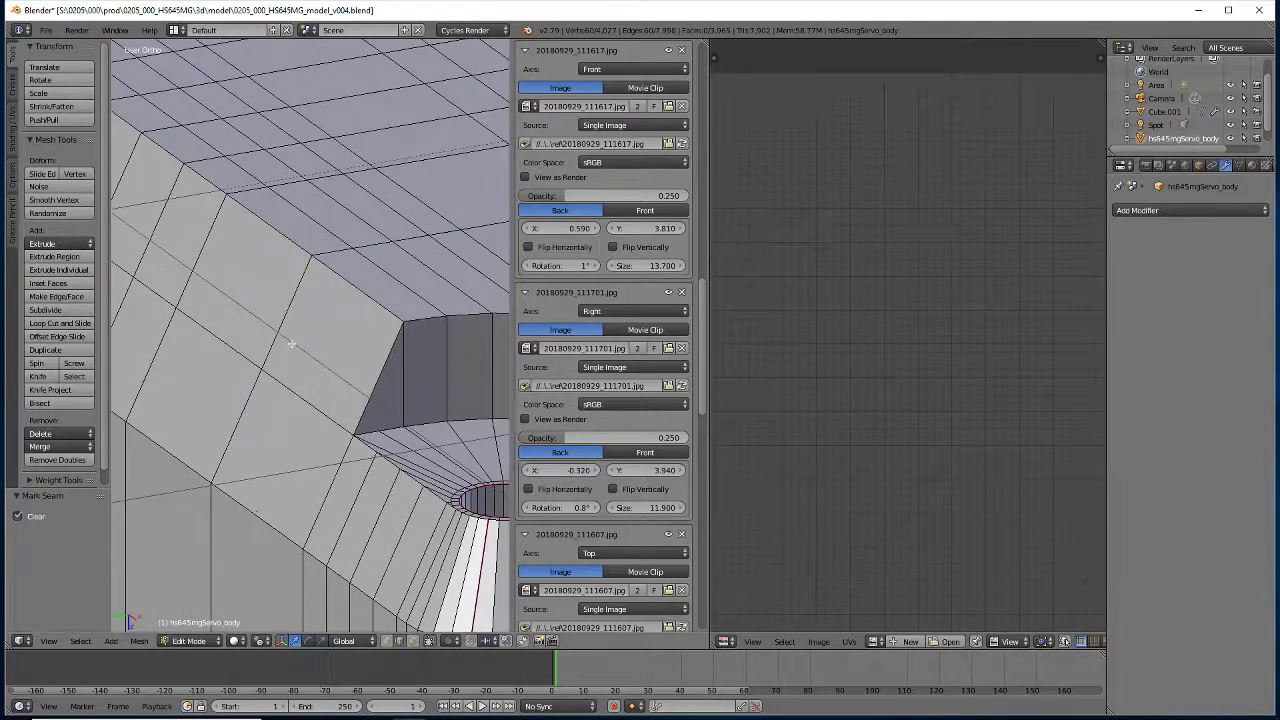
pyautogui.scroll(-2, 471, 432)
pyautogui.keyDown('alt'); pyautogui.keyDown('shift'); pyautogui.rightClick(243, 354); pyautogui.keyUp('shift'); pyautogui.keyUp('alt')
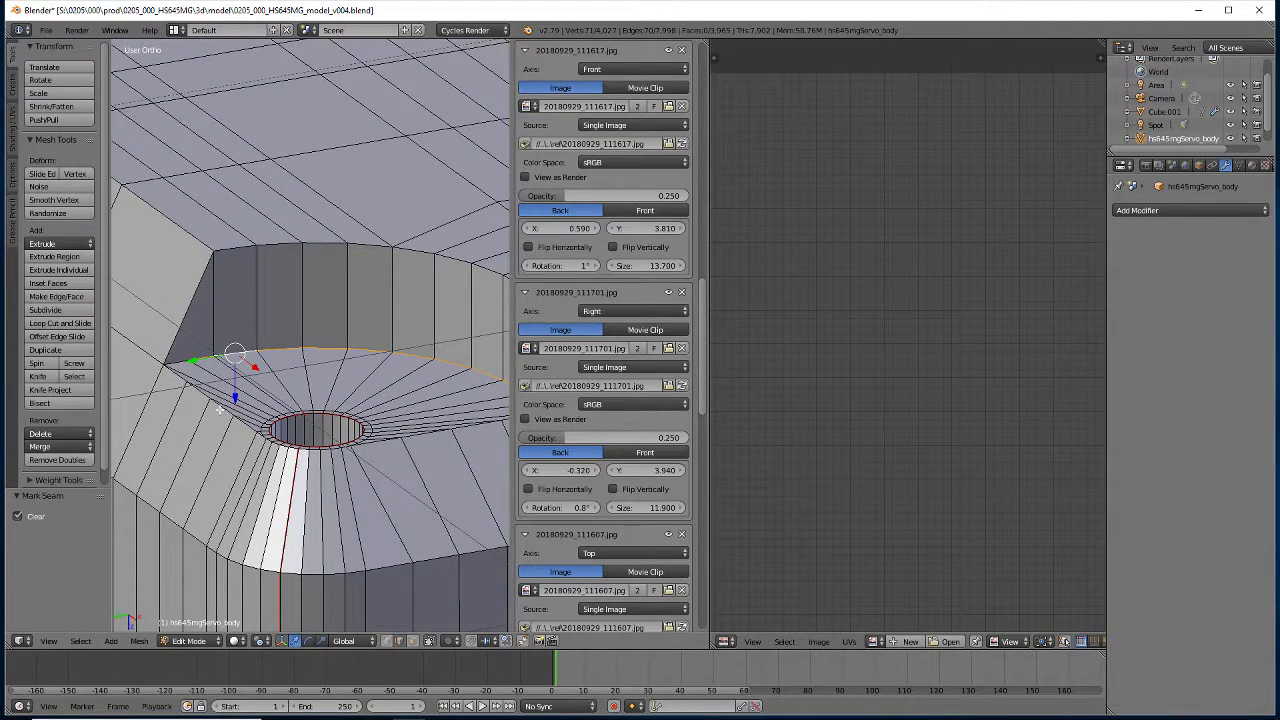
pyautogui.keyDown('alt'); pyautogui.keyDown('shift'); pyautogui.rightClick(220, 409); pyautogui.keyUp('shift'); pyautogui.keyUp('alt')
pyautogui.keyDown('alt'); pyautogui.keyDown('shift'); pyautogui.rightClick(375, 446); pyautogui.keyUp('shift'); pyautogui.keyUp('alt')
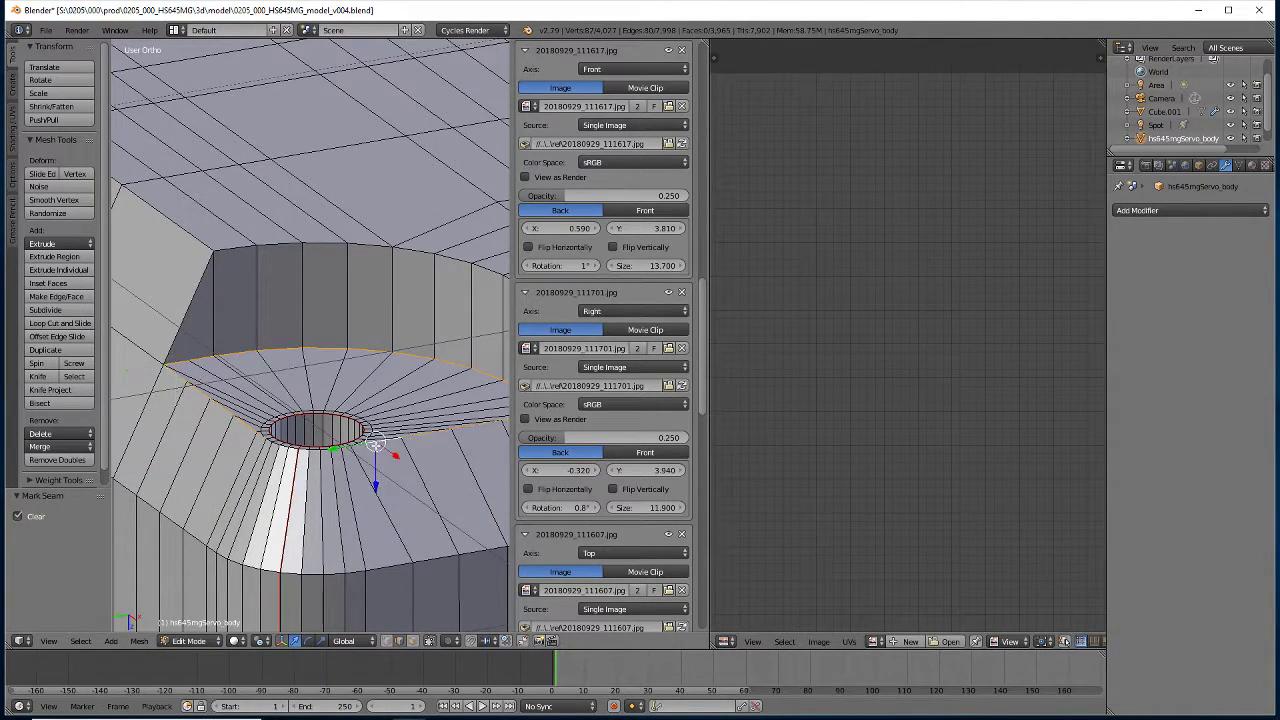
pyautogui.keyDown('alt'); pyautogui.keyDown('shift'); pyautogui.rightClick(311, 457); pyautogui.keyUp('shift'); pyautogui.keyUp('alt')
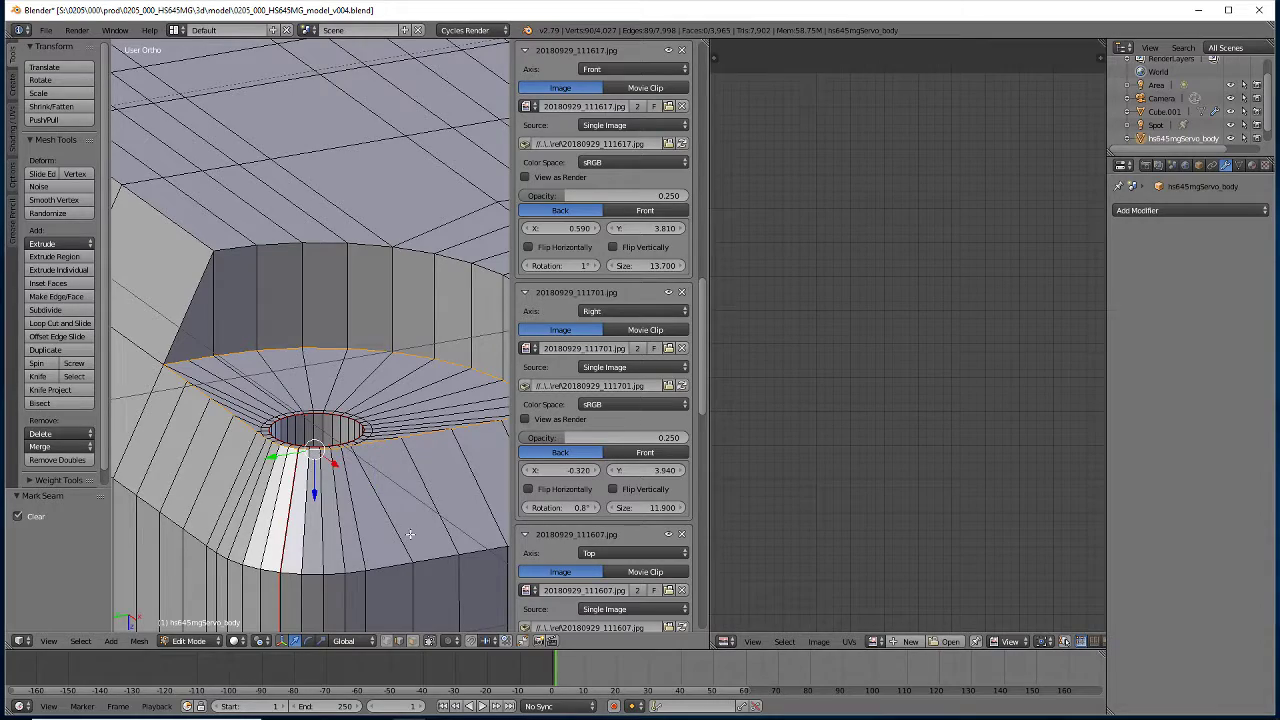
# From a new angle, add the upper, lower and rim loops around the hole
pyautogui.moveTo(409, 534); pyautogui.dragTo(160, 533, button='middle')
pyautogui.moveTo(255, 473); pyautogui.dragTo(250, 455, button='middle')
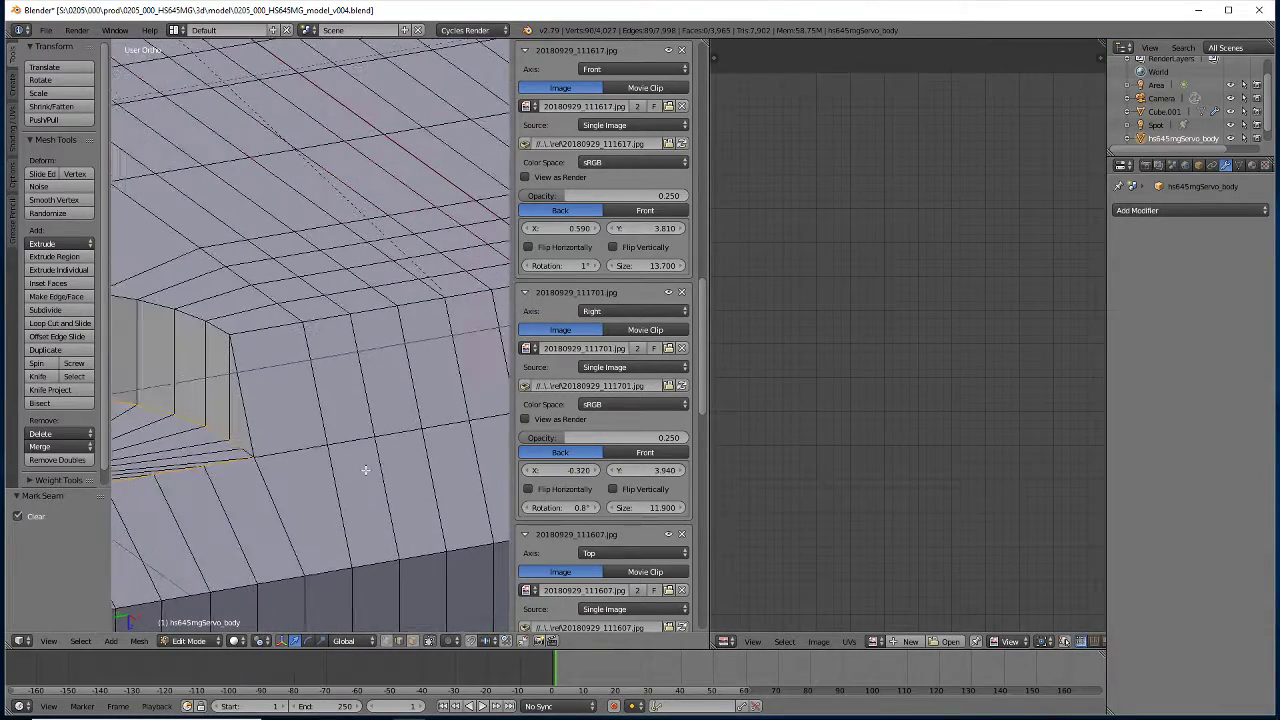
pyautogui.moveTo(464, 457); pyautogui.dragTo(254, 376, button='middle')
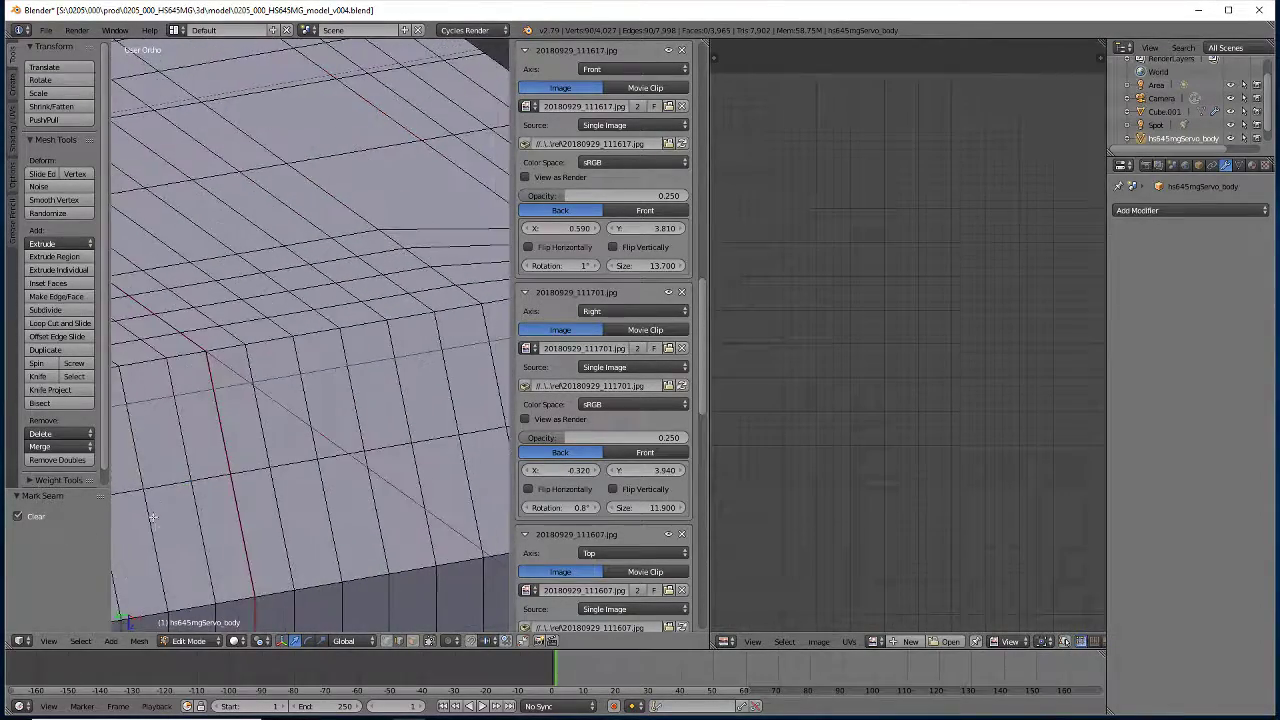
pyautogui.keyDown('alt'); pyautogui.rightClick(254, 376); pyautogui.keyUp('alt')
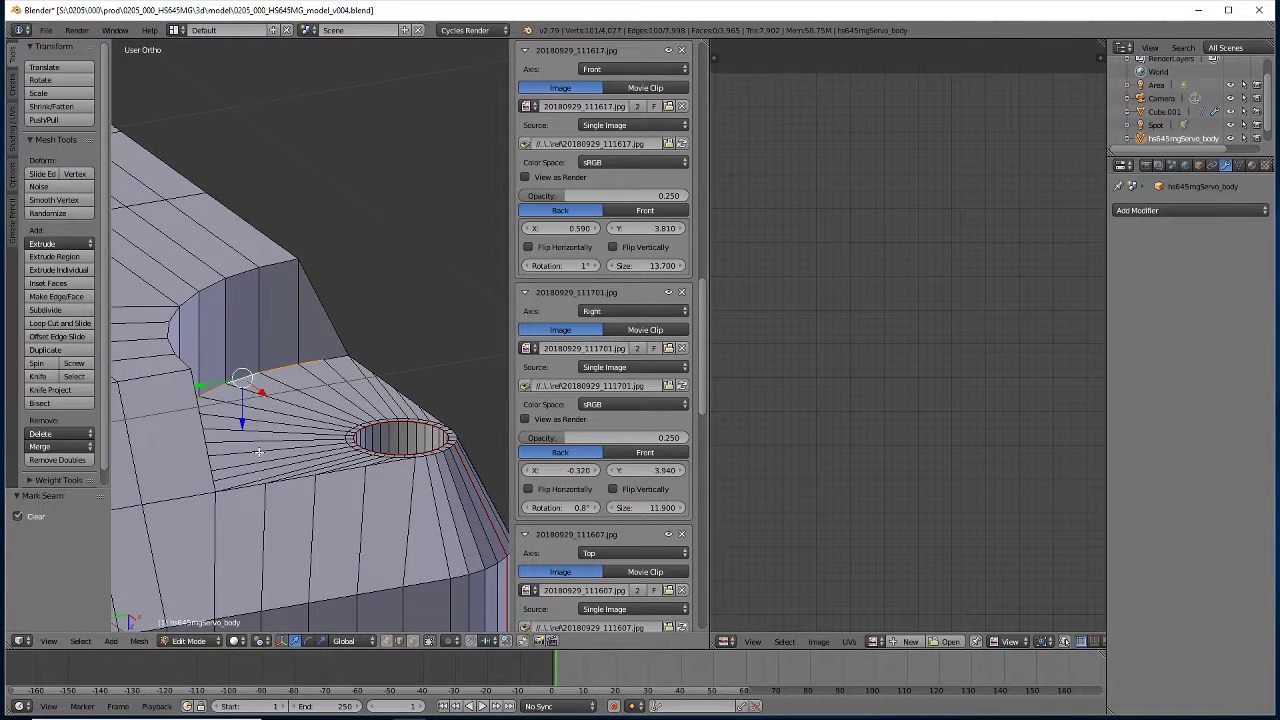
pyautogui.keyDown('alt'); pyautogui.keyDown('shift'); pyautogui.rightClick(278, 484); pyautogui.keyUp('shift'); pyautogui.keyUp('alt')
pyautogui.keyDown('alt'); pyautogui.keyDown('shift'); pyautogui.rightClick(336, 358); pyautogui.keyUp('shift'); pyautogui.keyUp('alt')
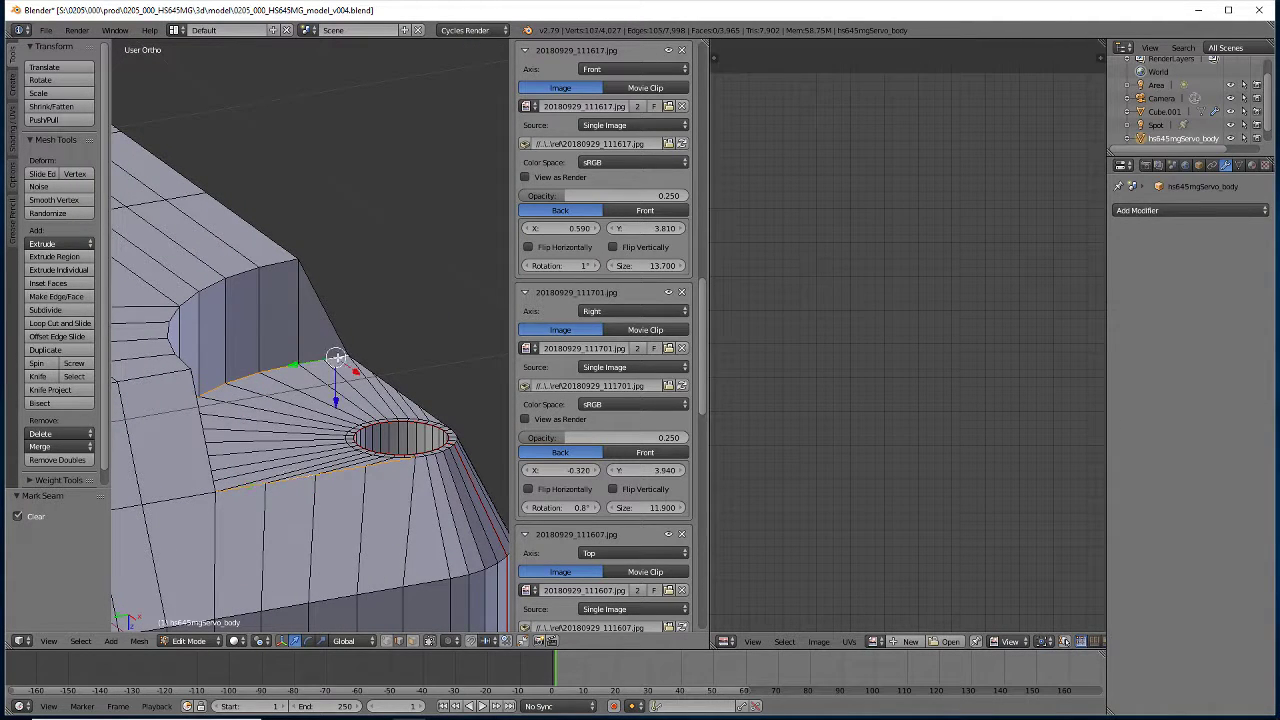
pyautogui.keyDown('alt'); pyautogui.keyDown('shift'); pyautogui.rightClick(421, 459); pyautogui.keyUp('shift'); pyautogui.keyUp('alt')
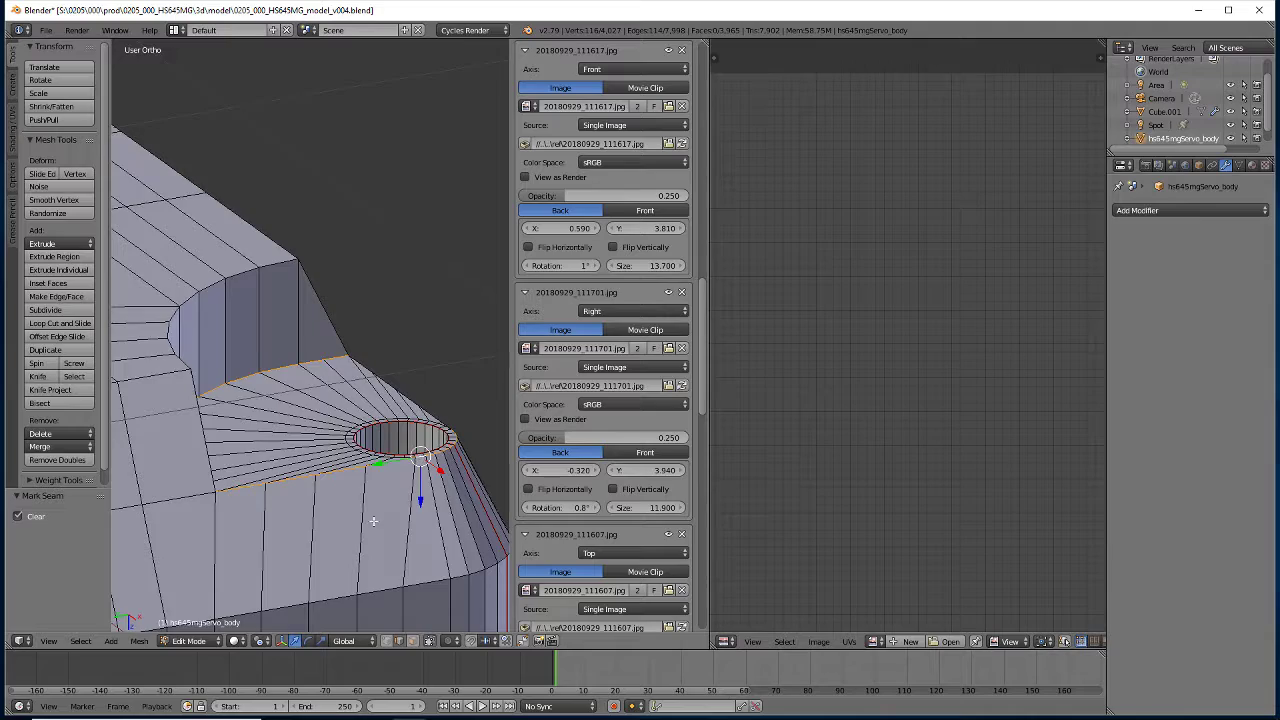
# Add the radial edge from hole to corner and mark all selected edges as seams
pyautogui.scroll(8, 373, 520)
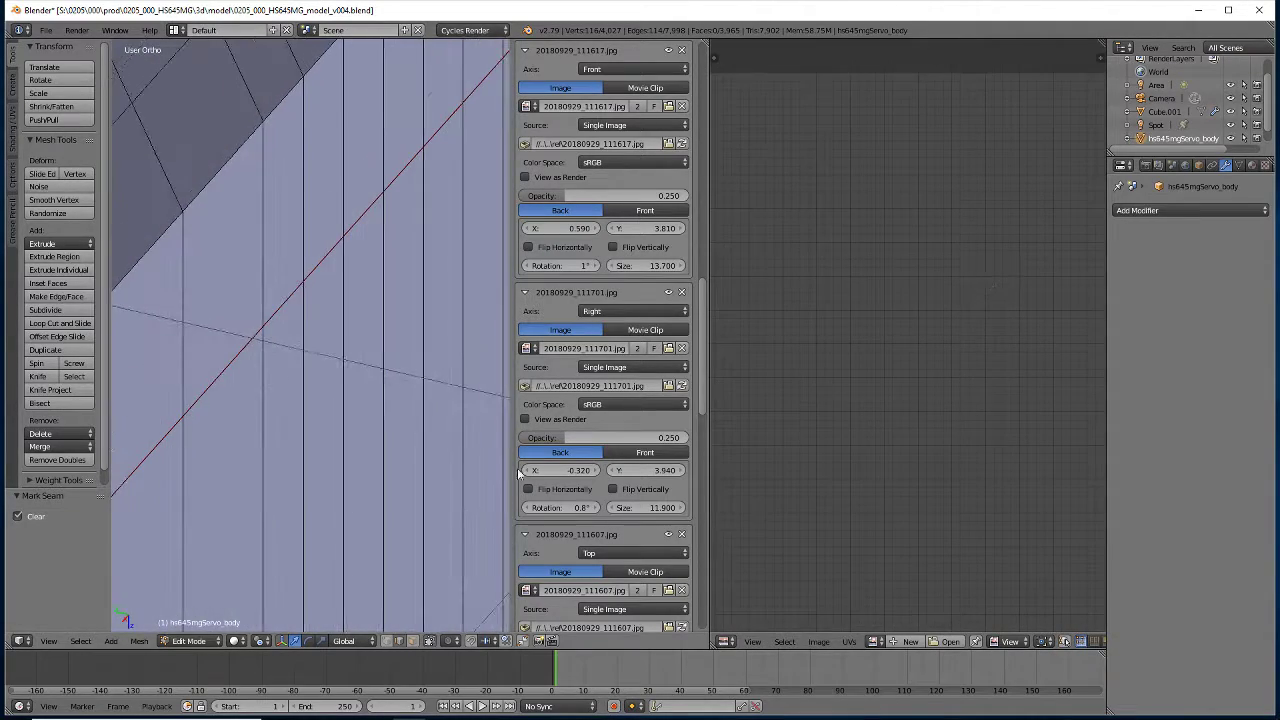
pyautogui.scroll(-5, 471, 451)
pyautogui.moveTo(471, 451); pyautogui.dragTo(358, 362, button='middle')
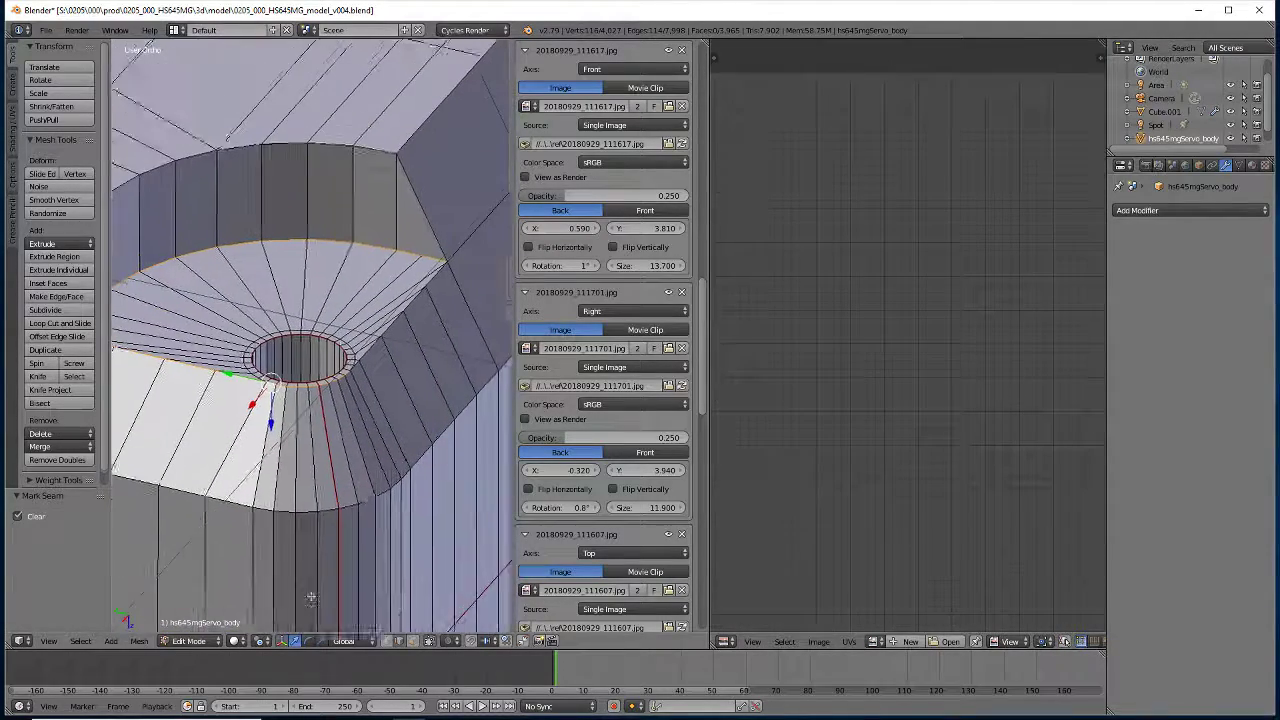
pyautogui.keyDown('alt'); pyautogui.keyDown('shift'); pyautogui.rightClick(358, 362); pyautogui.keyUp('shift'); pyautogui.keyUp('alt')
pyautogui.keyDown('shift'); pyautogui.moveTo(188, 430); pyautogui.dragTo(300, 380, button='middle'); pyautogui.keyUp('shift')
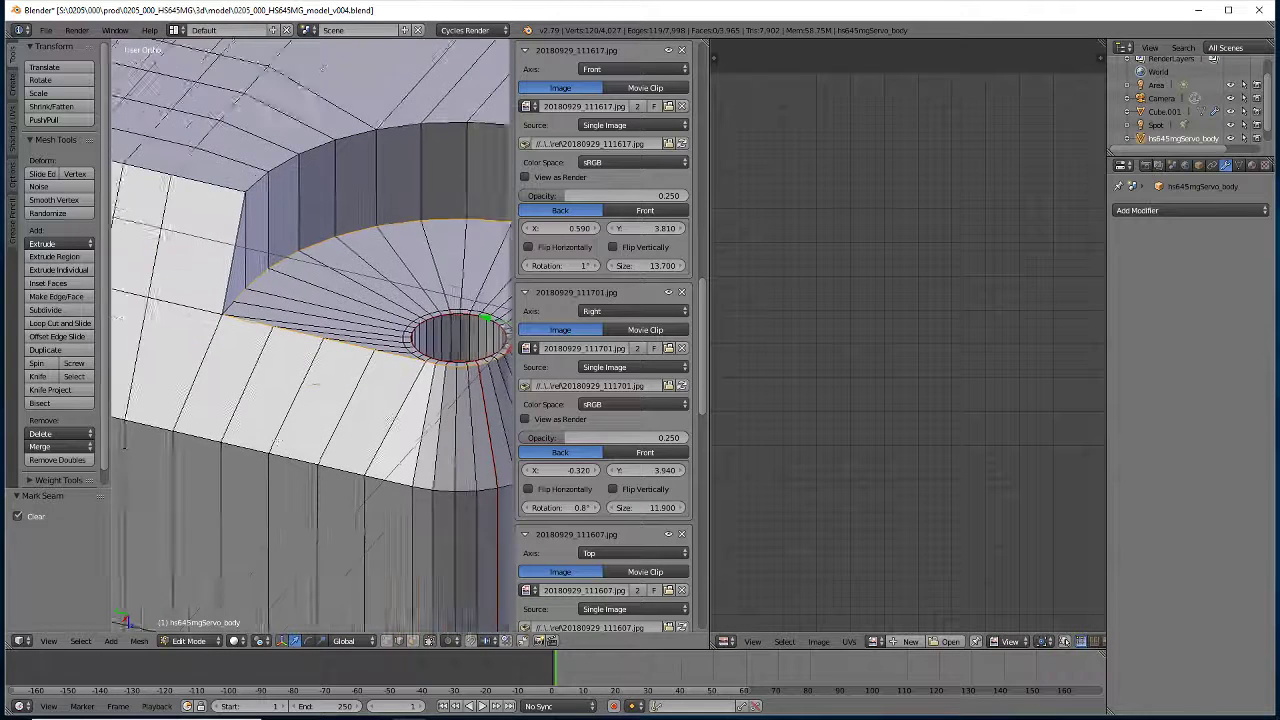
pyautogui.keyDown('shift'); pyautogui.rightClick(265, 307); pyautogui.keyUp('shift')
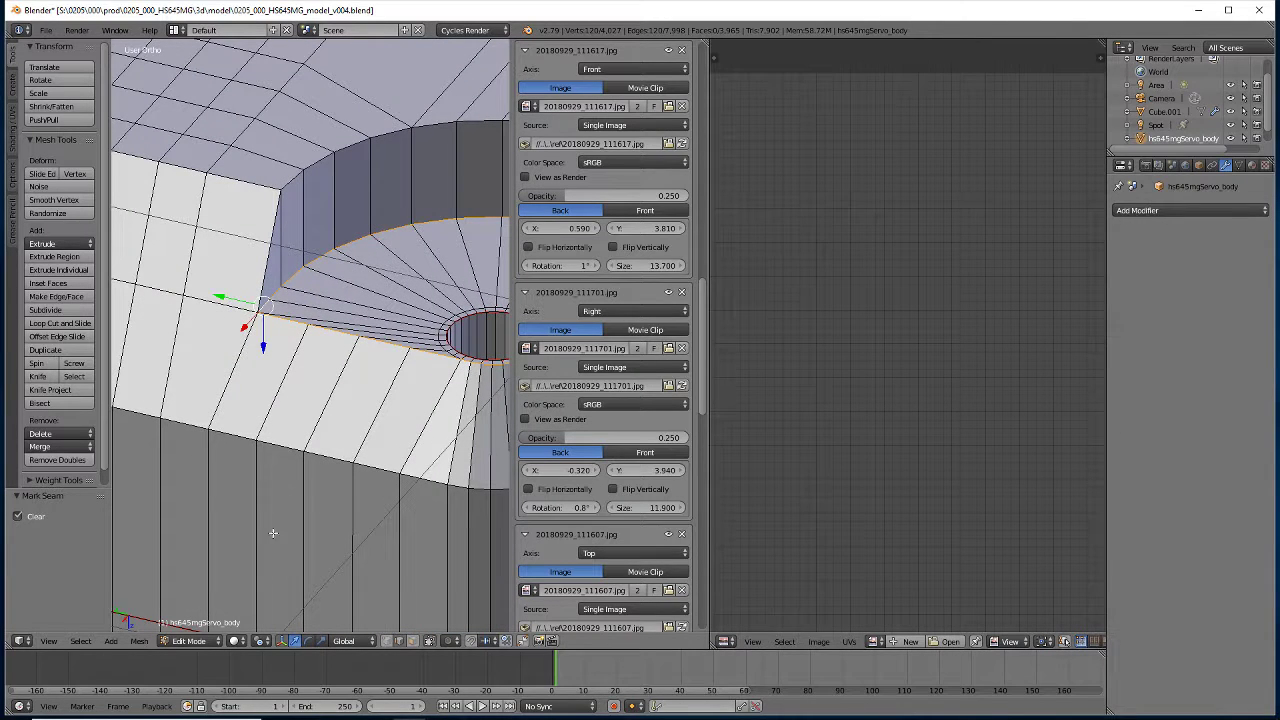
pyautogui.click(140, 645)
pyautogui.moveTo(156, 455)
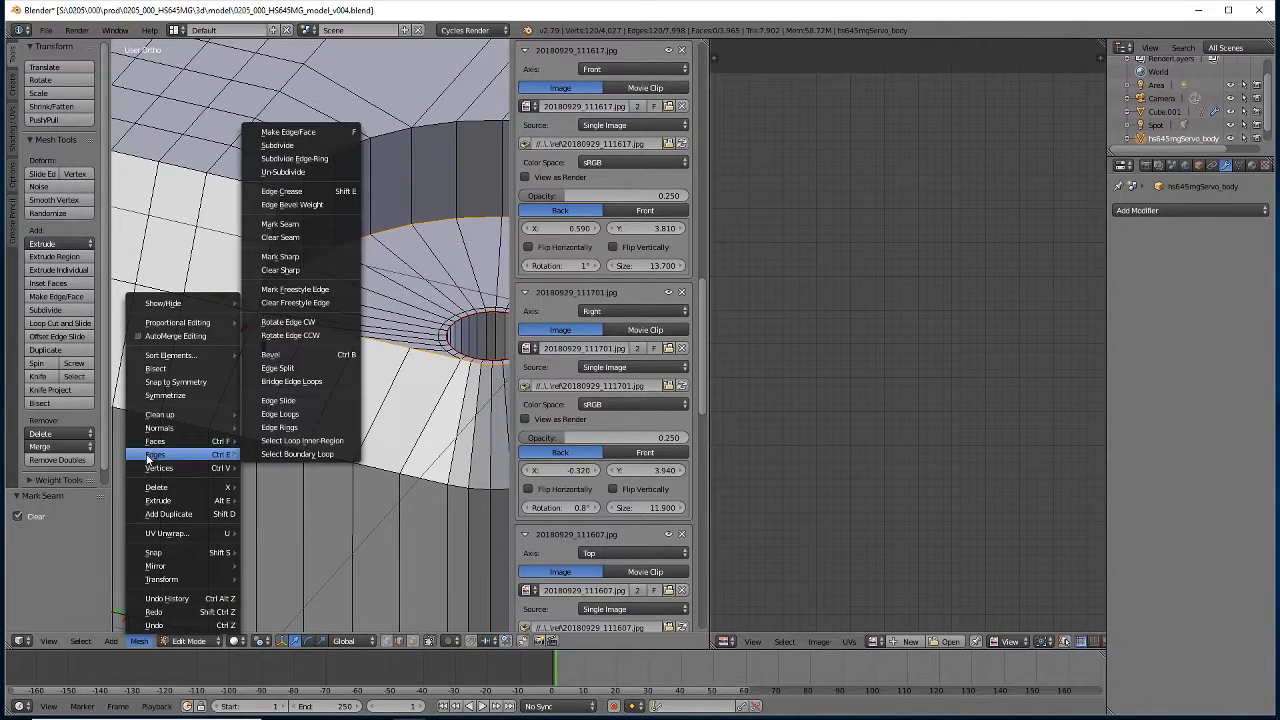
pyautogui.click(268, 226)
pyautogui.scroll(-3, 277, 390)
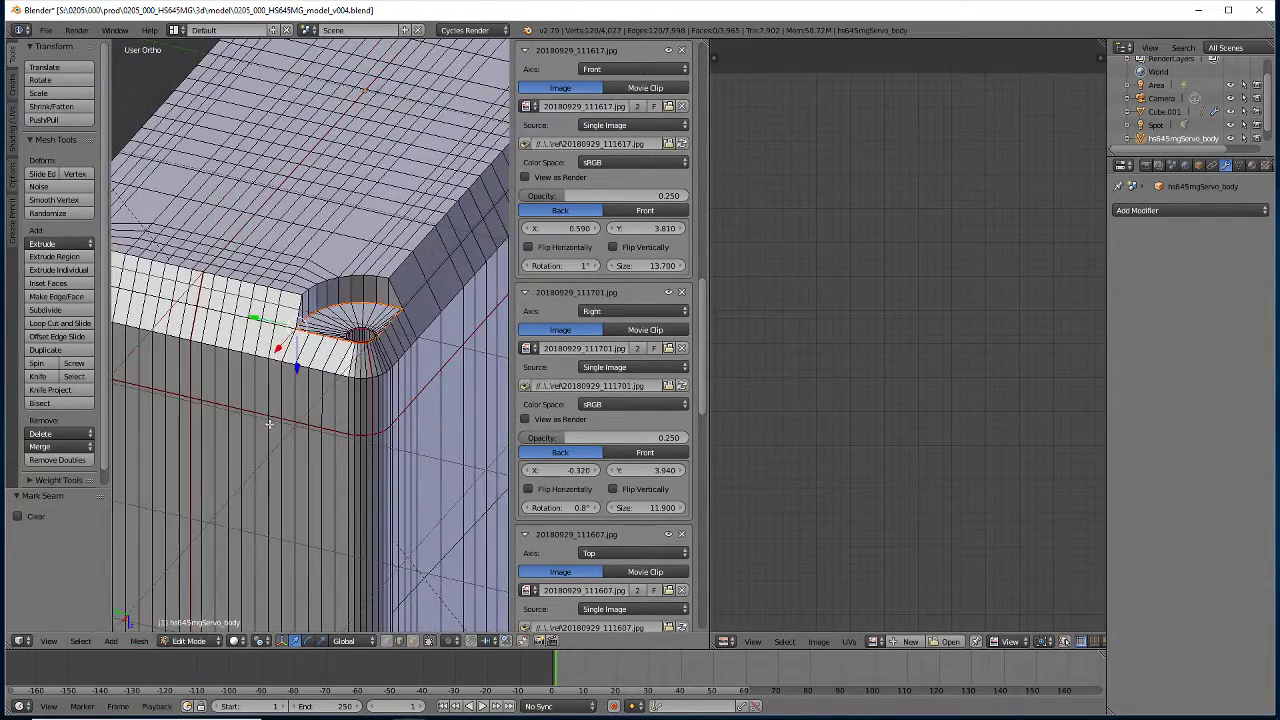
# Select the whole servo mesh and inspect its current UV layout
pyautogui.moveTo(277, 390)
pyautogui.mouseDown(button='middle')
pyautogui.moveTo(258, 450)
pyautogui.moveTo(294, 449)
pyautogui.moveTo(313, 514)
pyautogui.mouseUp(button='middle')
pyautogui.scroll(3, 290, 449)
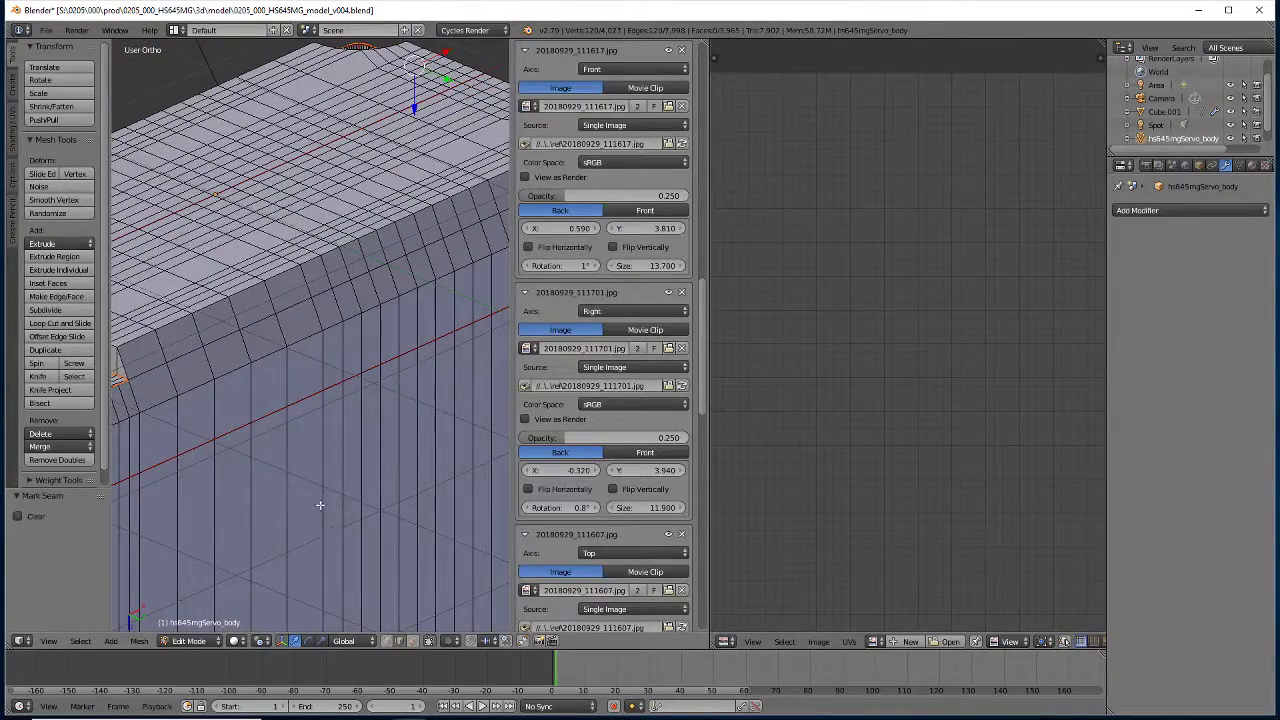
pyautogui.press('a')
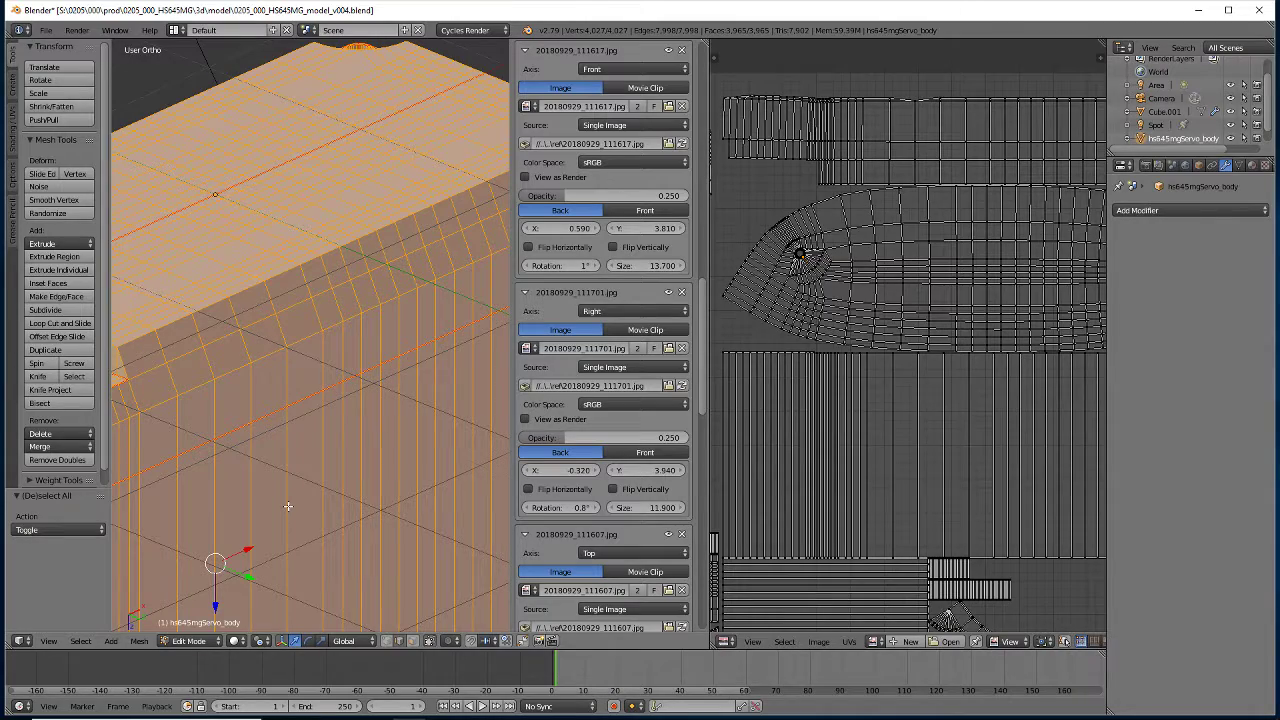
pyautogui.scroll(-3, 790, 400)
pyautogui.scroll(-3, 790, 400)
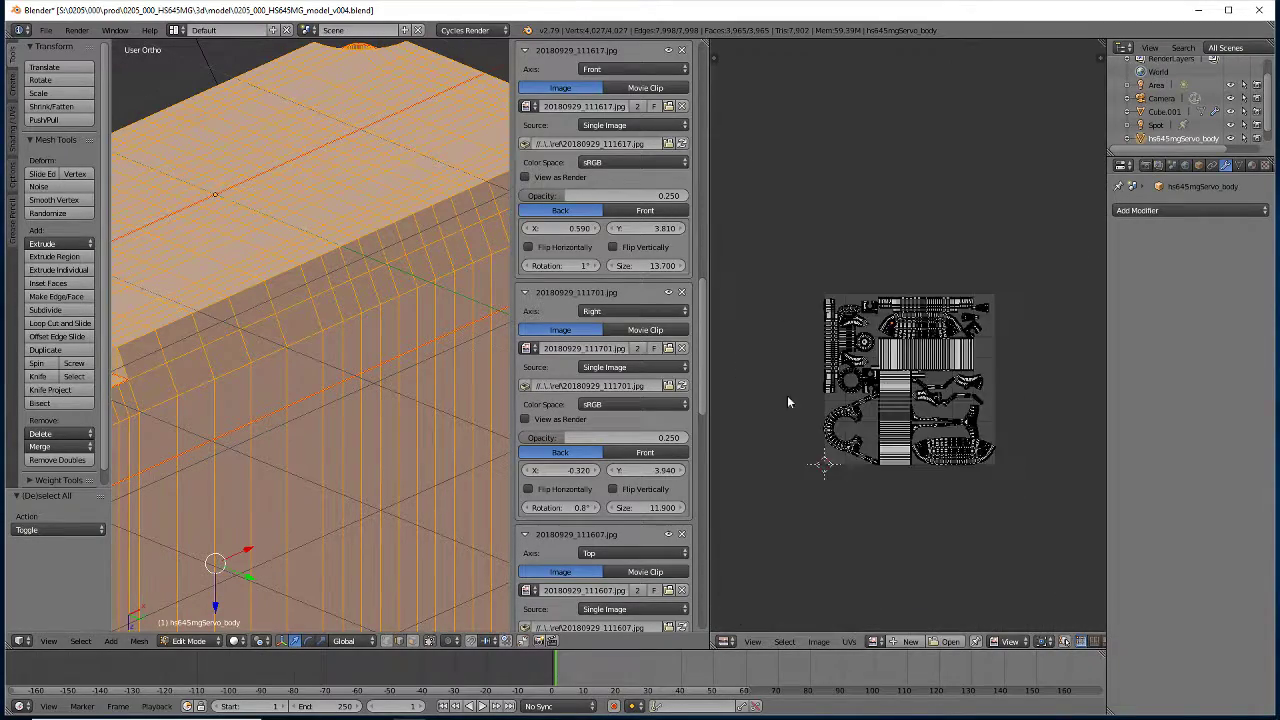
pyautogui.scroll(5, 785, 420)
pyautogui.scroll(-2, 776, 457)
pyautogui.scroll(-1, 776, 460)
pyautogui.scroll(1, 777, 461)
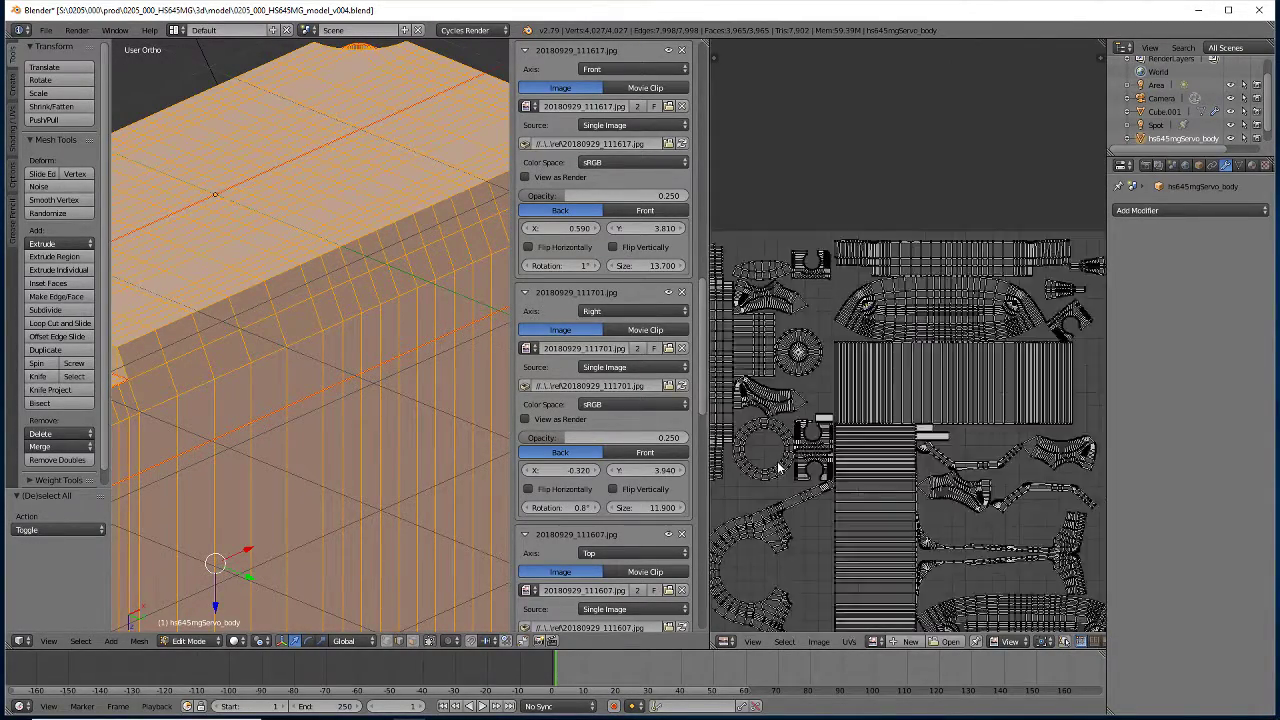
pyautogui.scroll(1, 777, 461)
pyautogui.scroll(-1, 779, 470)
pyautogui.moveTo(783, 488); pyautogui.dragTo(791, 372, button='middle')
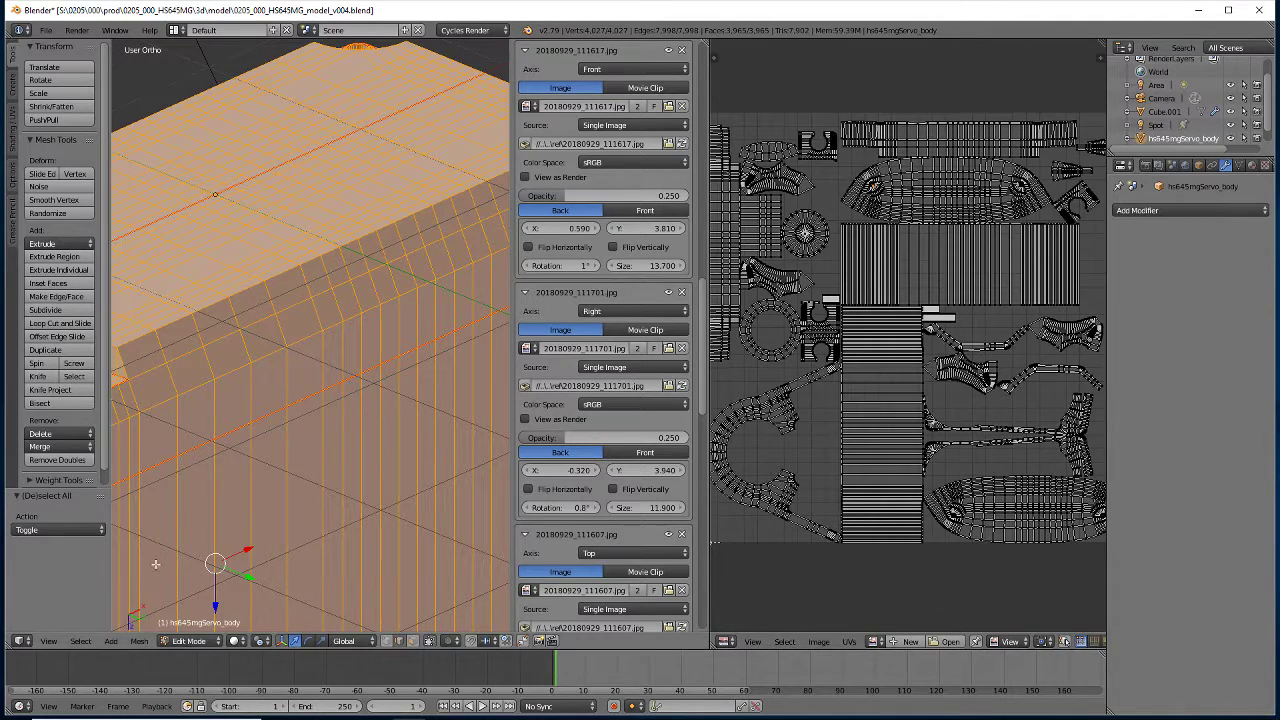
# Undo the last mesh change and unwrap the whole servo body again
pyautogui.click(134, 645)
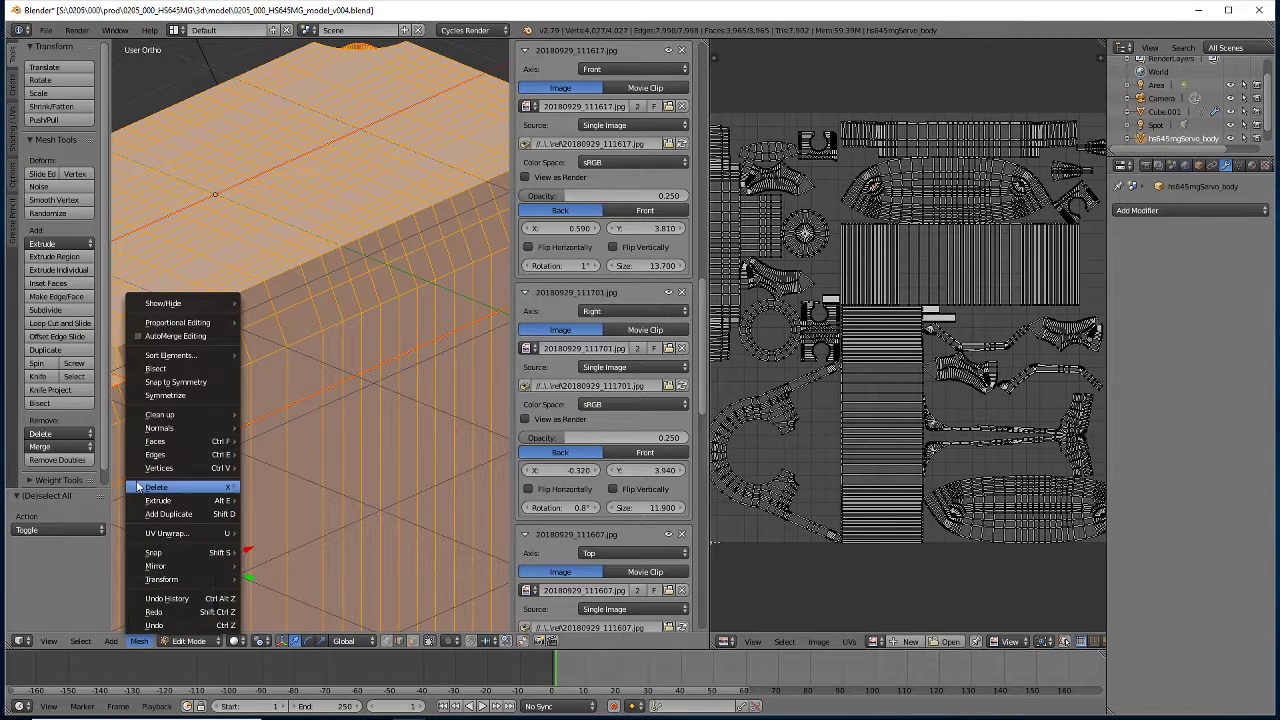
pyautogui.click(154, 625)
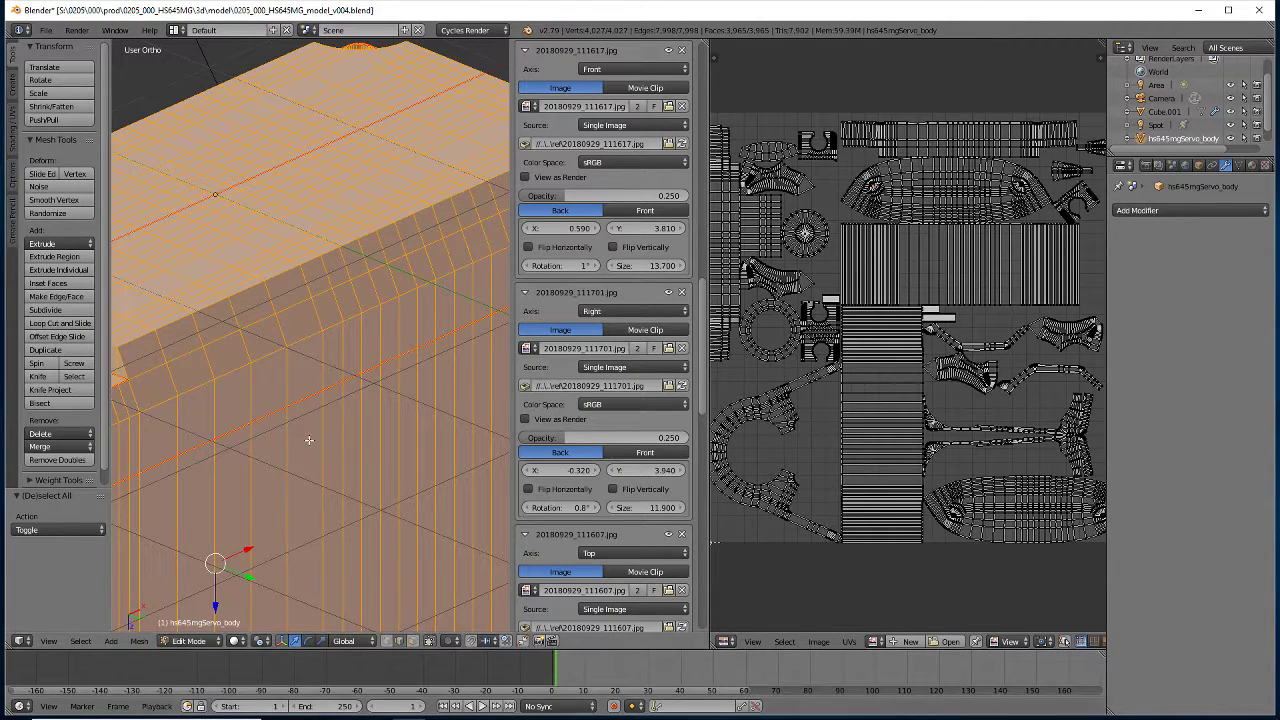
pyautogui.press('u')
pyautogui.click(238, 436)
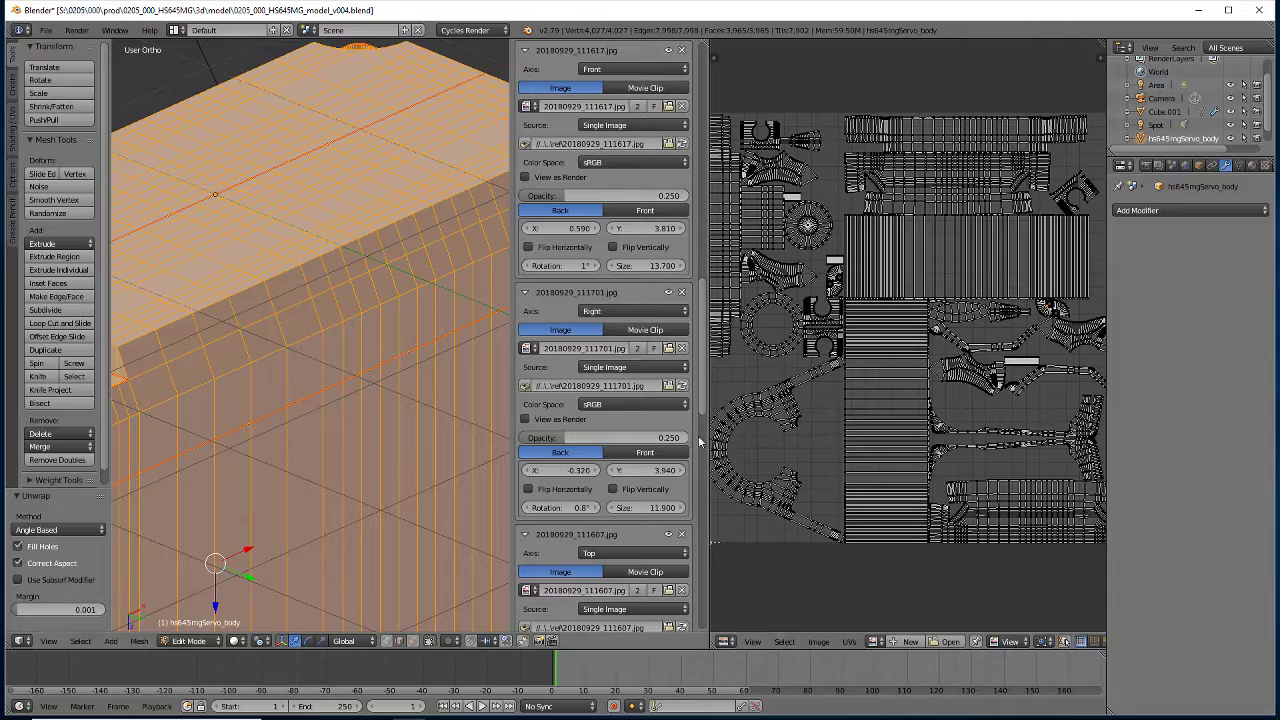
pyautogui.moveTo(361, 342)
pyautogui.mouseDown(button='middle')
pyautogui.moveTo(286, 437)
pyautogui.moveTo(460, 360)
pyautogui.moveTo(345, 345)
pyautogui.moveTo(341, 420)
pyautogui.mouseUp(button='middle')
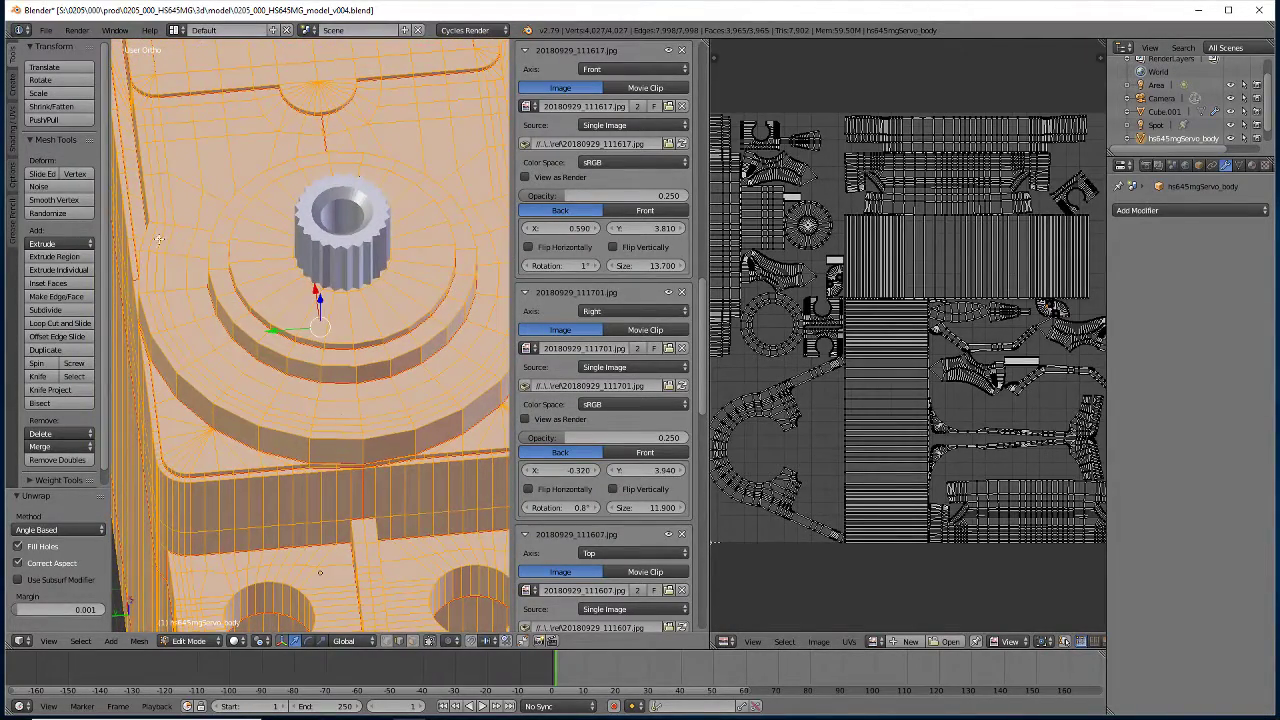
# Mark the edges below the gear ring as a seam, then reselect the whole mesh
pyautogui.press('a')
pyautogui.click(363, 451)
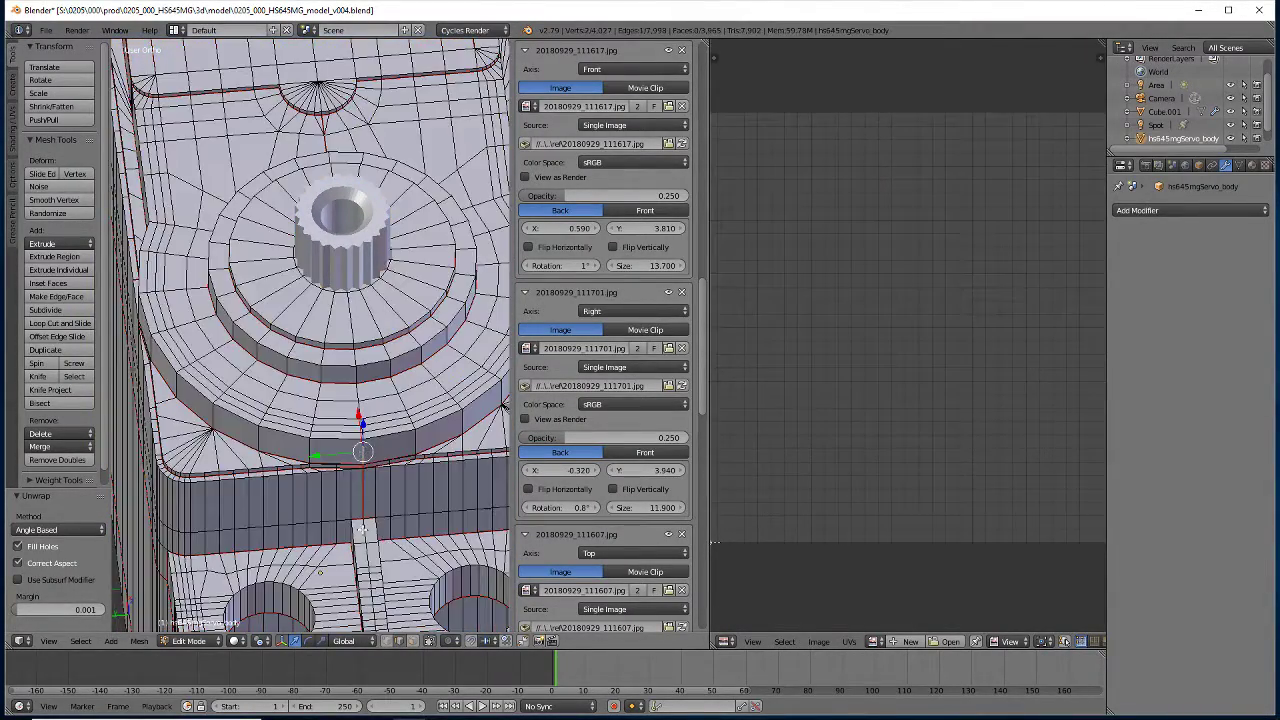
pyautogui.moveTo(360, 384); pyautogui.dragTo(347, 455, button='middle')
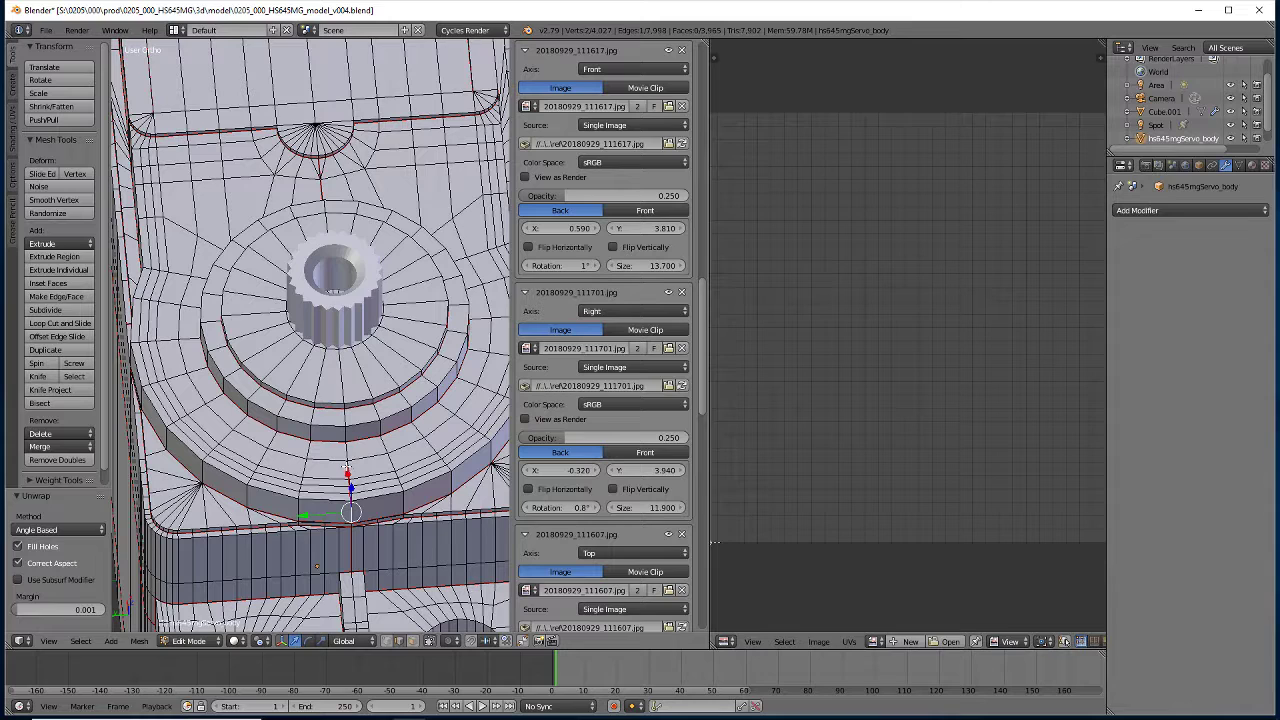
pyautogui.moveTo(351, 512)
pyautogui.mouseDown()
pyautogui.moveTo(349, 469)
pyautogui.moveTo(349, 490)
pyautogui.mouseUp()
pyautogui.keyDown('shift'); pyautogui.rightClick(350, 513); pyautogui.keyUp('shift')
pyautogui.click(139, 641)
pyautogui.moveTo(180, 454)
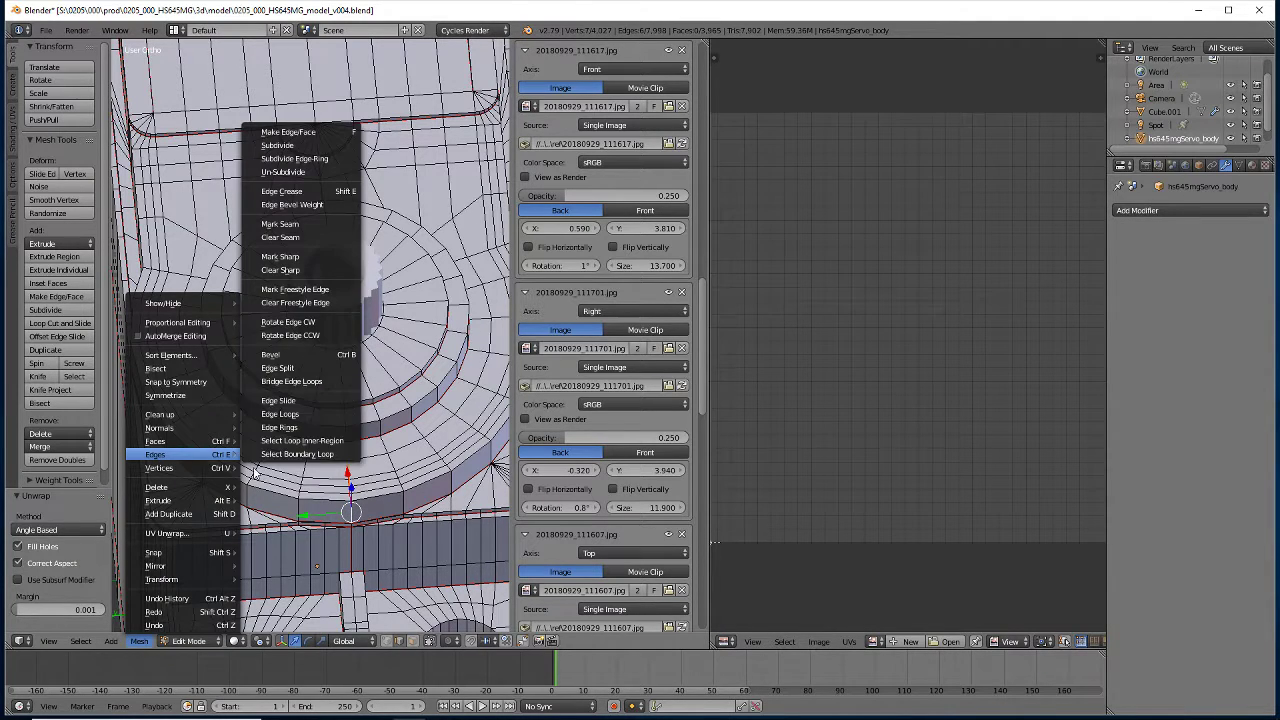
pyautogui.click(281, 225)
pyautogui.press('a')
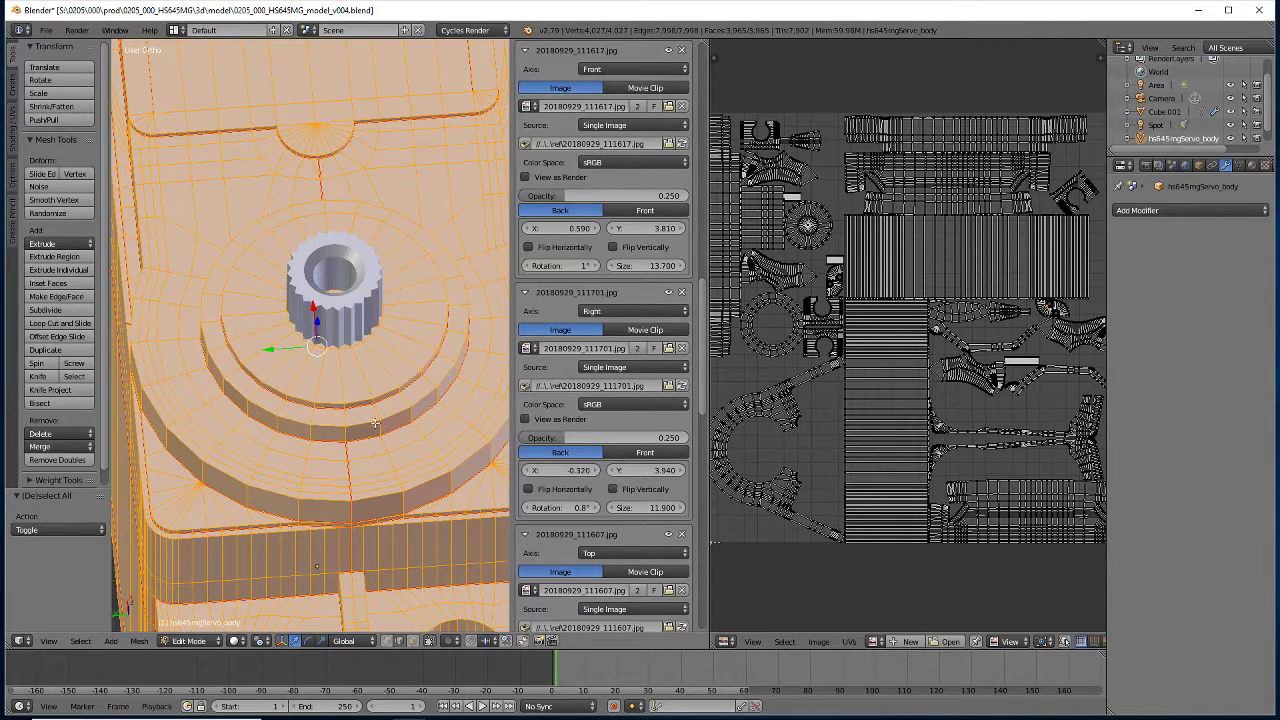
# Unwrap the servo body using the new seam and widen the UV editor
pyautogui.press('u')
pyautogui.click(293, 407)
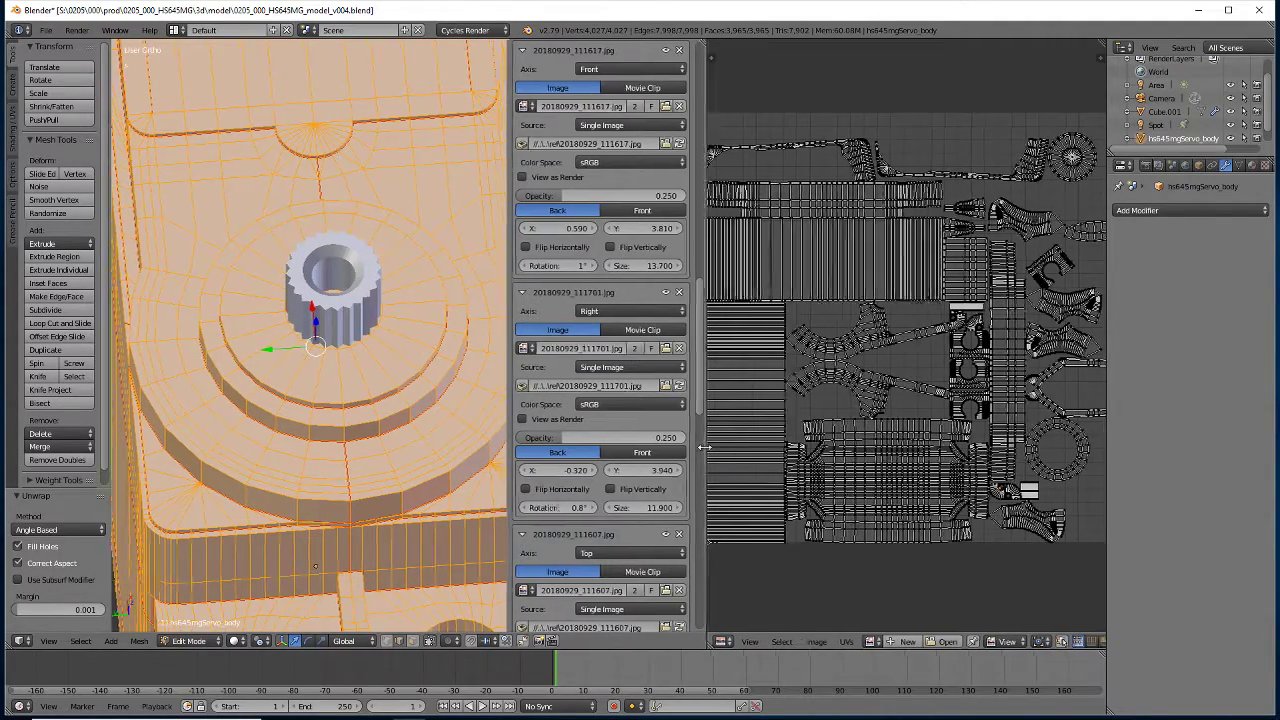
pyautogui.moveTo(706, 456); pyautogui.dragTo(625, 456)
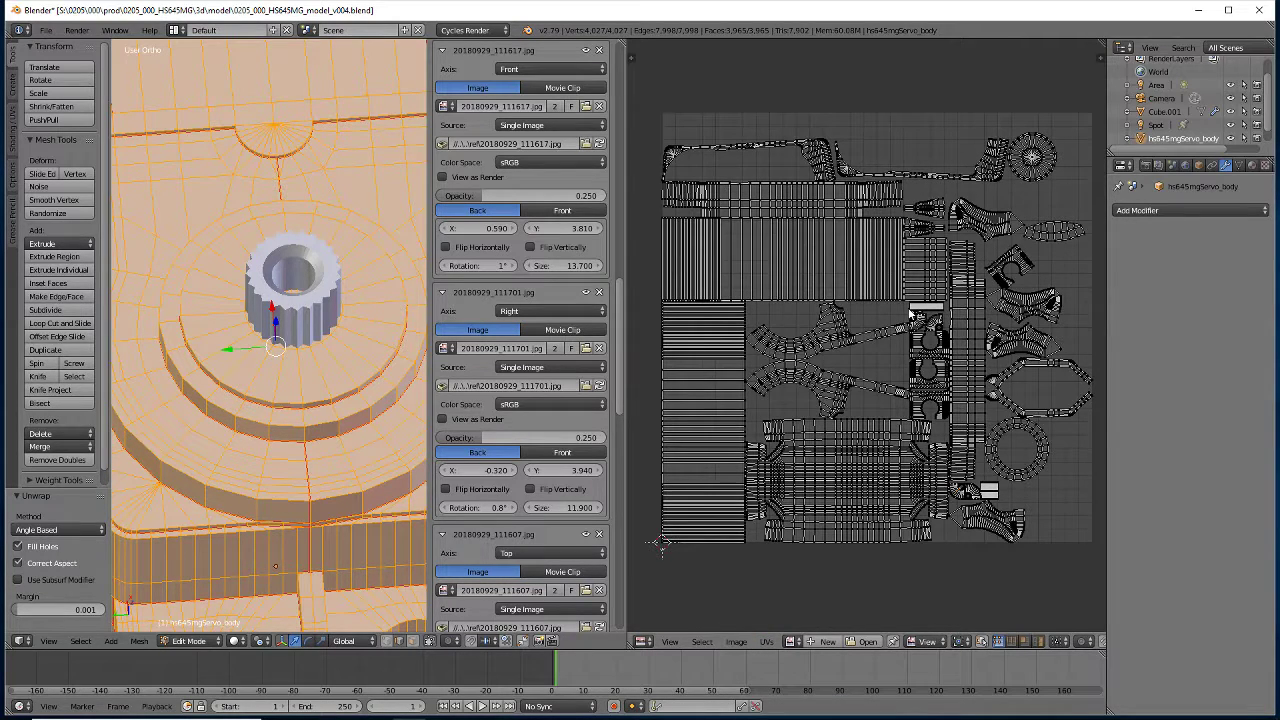
# Zoom and pan across the new UV islands, then frame the servo mesh in view
pyautogui.scroll(2, 820, 450)
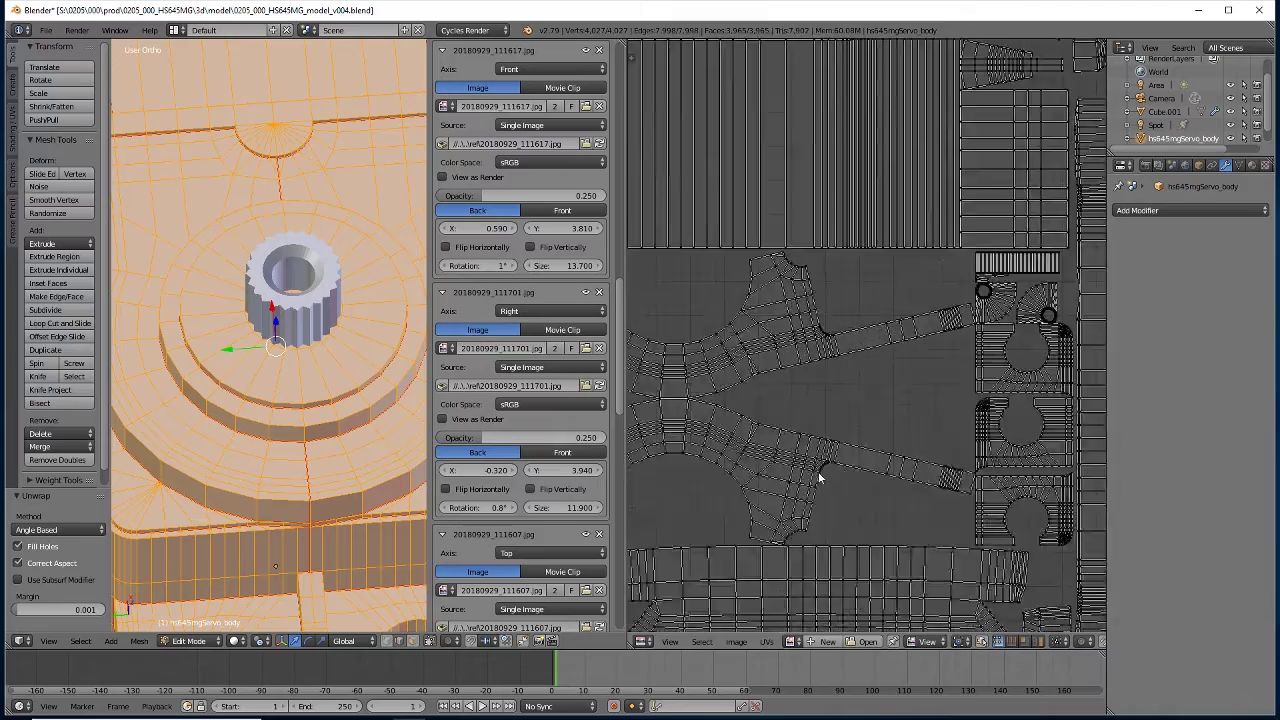
pyautogui.scroll(1, 810, 510)
pyautogui.scroll(2, 760, 500)
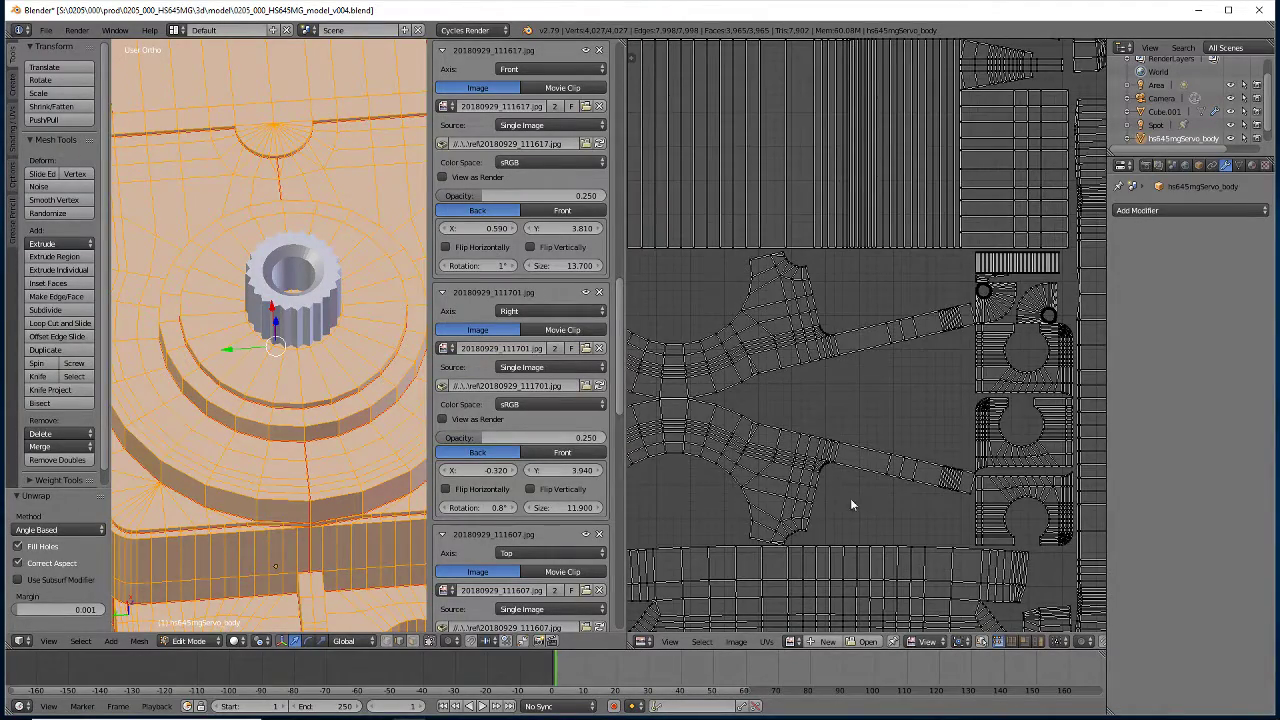
pyautogui.scroll(-1, 845, 490)
pyautogui.scroll(-2, 810, 400)
pyautogui.scroll(-2, 775, 313)
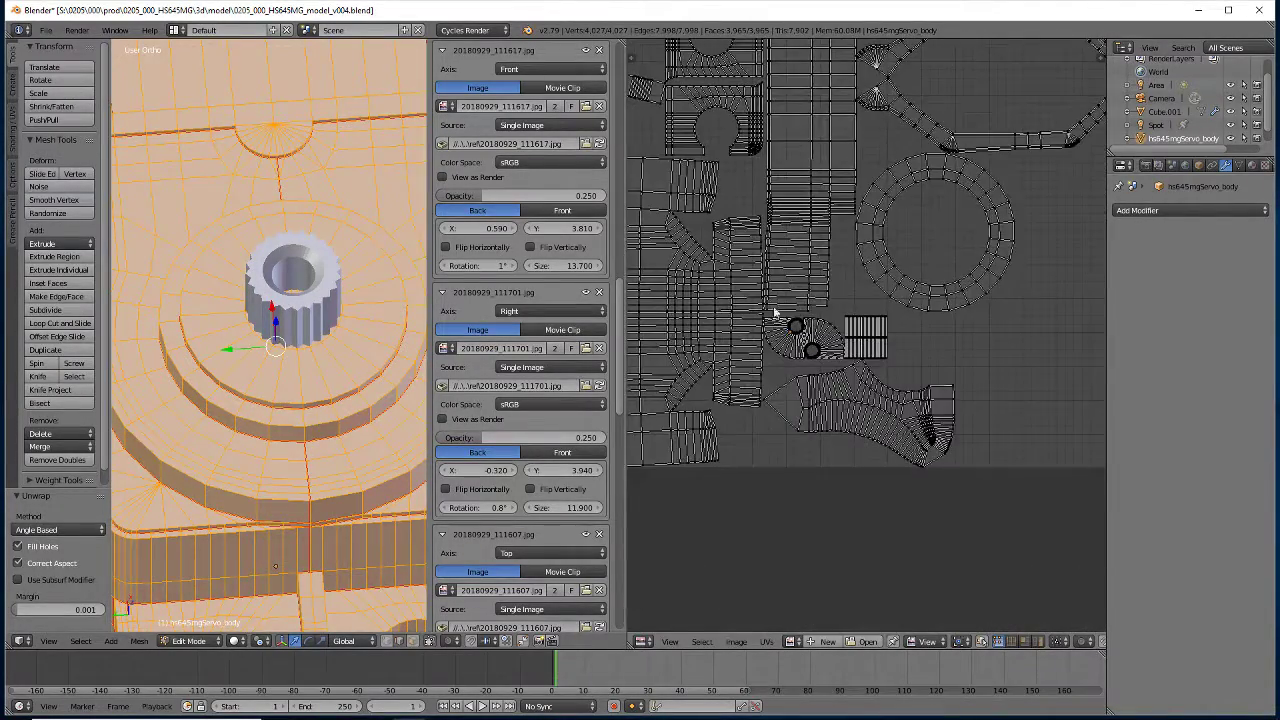
pyautogui.moveTo(775, 313)
pyautogui.mouseDown(button='middle')
pyautogui.moveTo(770, 387)
pyautogui.moveTo(727, 454)
pyautogui.moveTo(727, 420)
pyautogui.moveTo(694, 437)
pyautogui.mouseUp(button='middle')
pyautogui.scroll(2, 770, 387)
pyautogui.scroll(1, 727, 420)
pyautogui.scroll(2, 694, 437)
pyautogui.scroll(1, 694, 437)
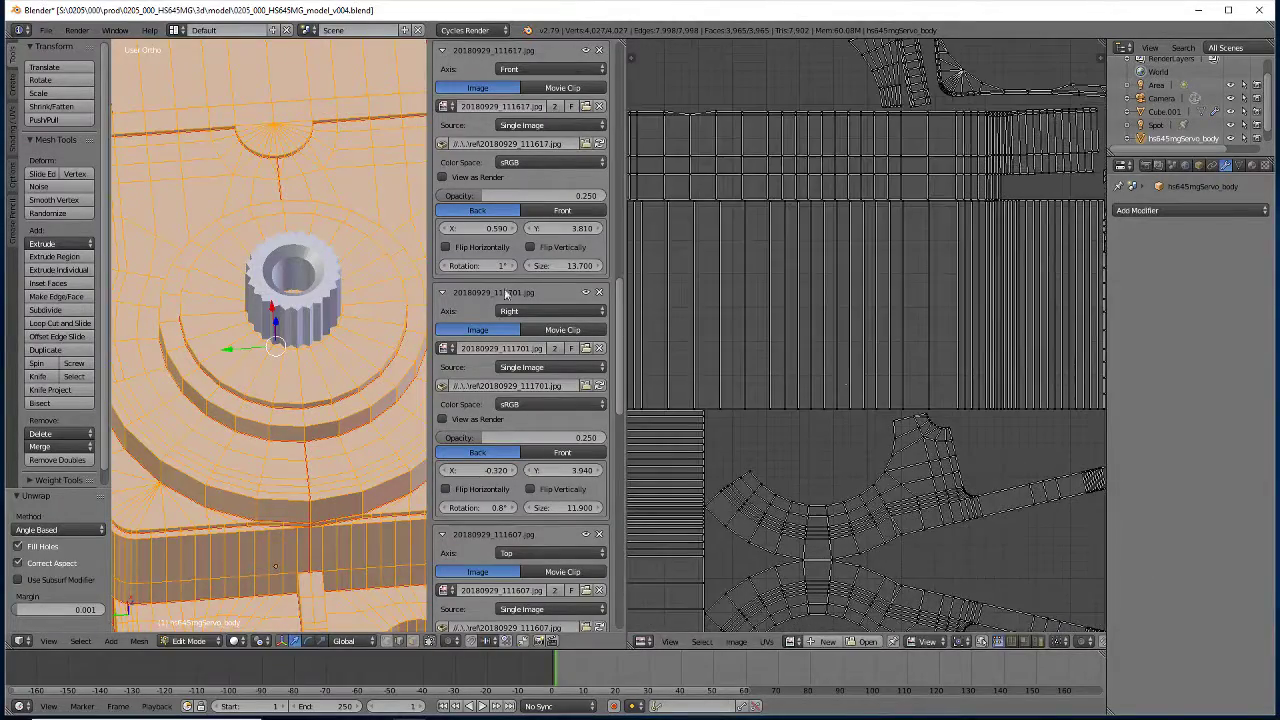
pyautogui.press('KP_Decimal')
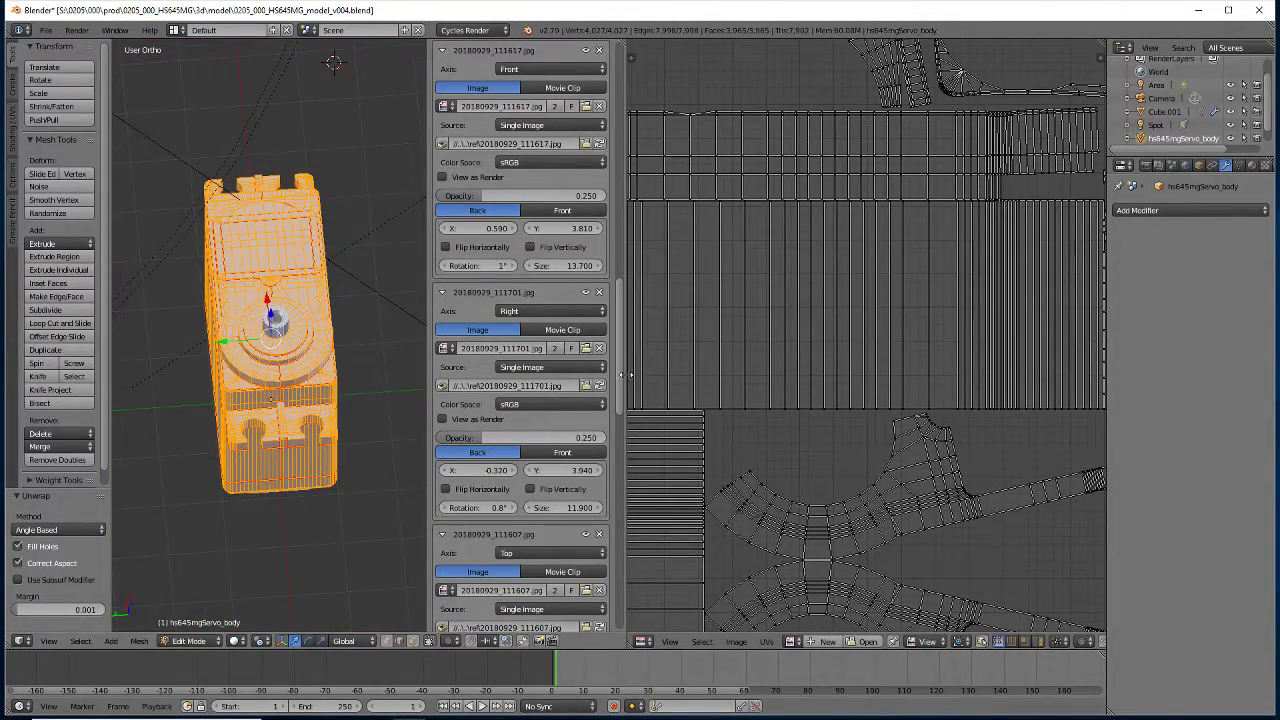
# Enlarge the 3D viewport and show the servo body's material slots in a taller list
pyautogui.scroll(-1, 626, 377)
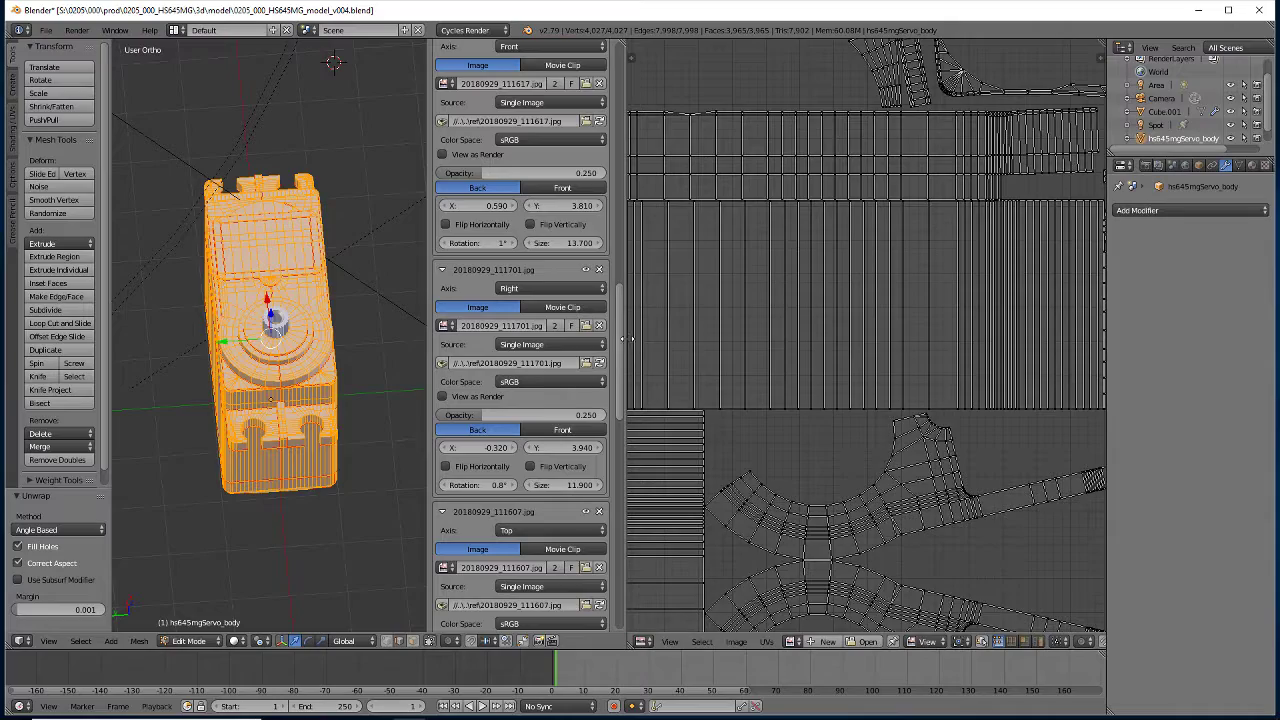
pyautogui.moveTo(626, 340); pyautogui.dragTo(898, 340)
pyautogui.moveTo(360, 400)
pyautogui.mouseDown(button='middle')
pyautogui.moveTo(406, 438)
pyautogui.moveTo(450, 438)
pyautogui.mouseUp(button='middle')
pyautogui.keyDown('shift'); pyautogui.moveTo(442, 525); pyautogui.dragTo(396, 479, button='middle'); pyautogui.keyUp('shift')
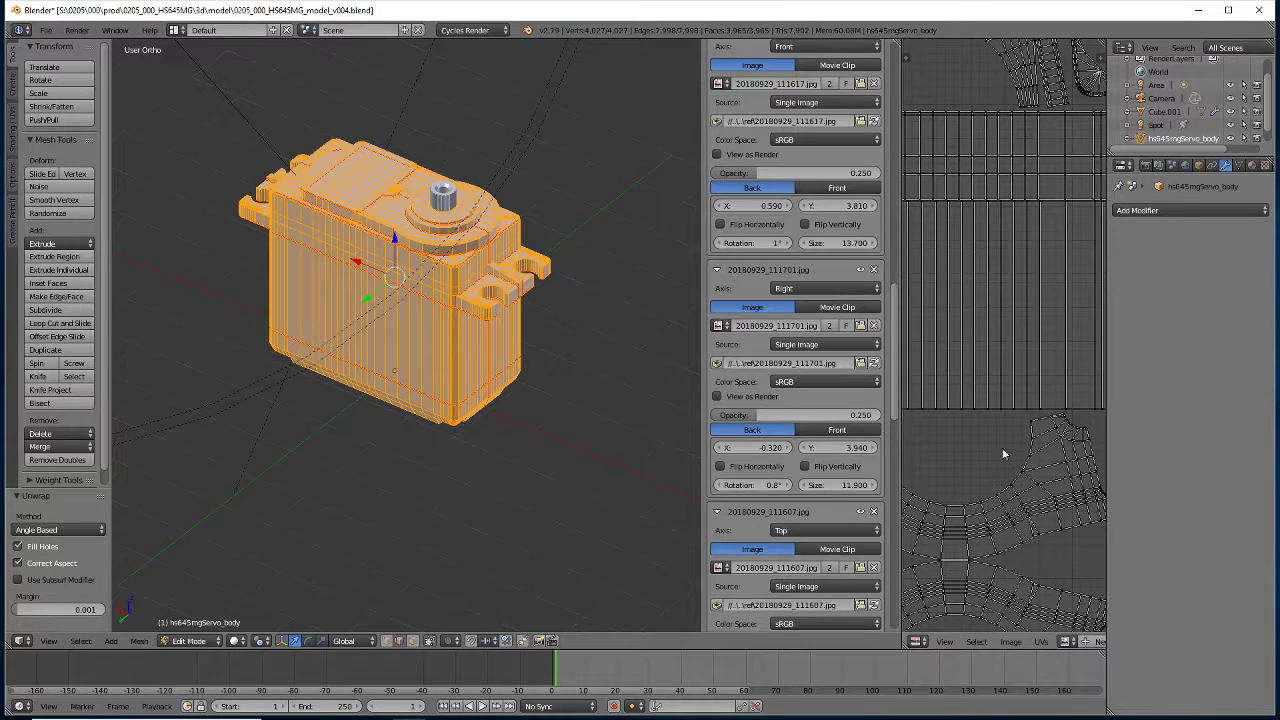
pyautogui.click(1200, 166)
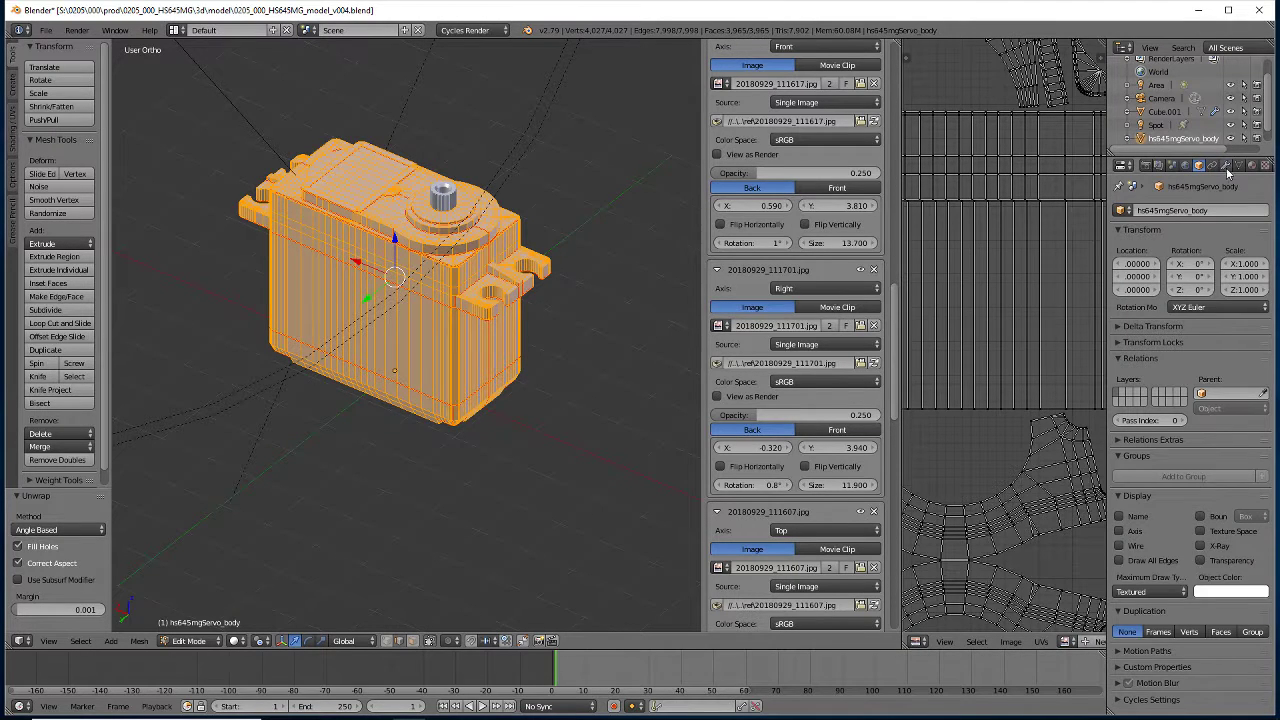
pyautogui.click(1227, 167)
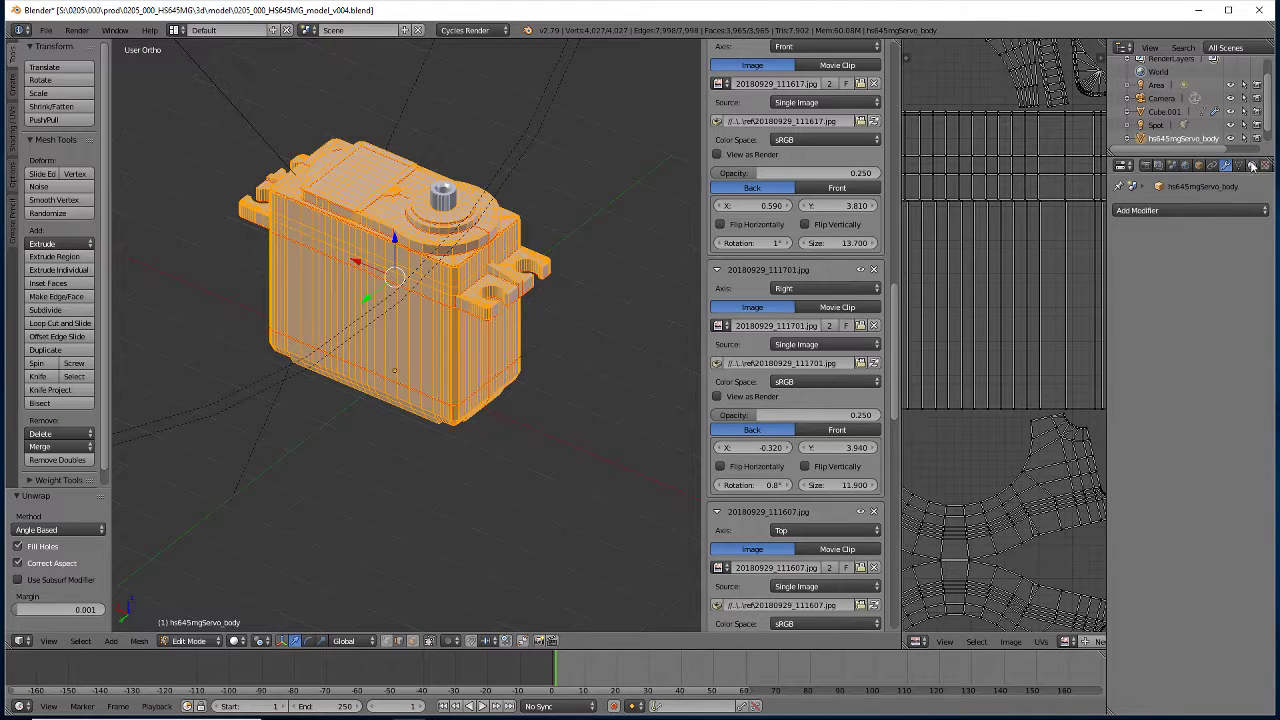
pyautogui.click(1252, 166)
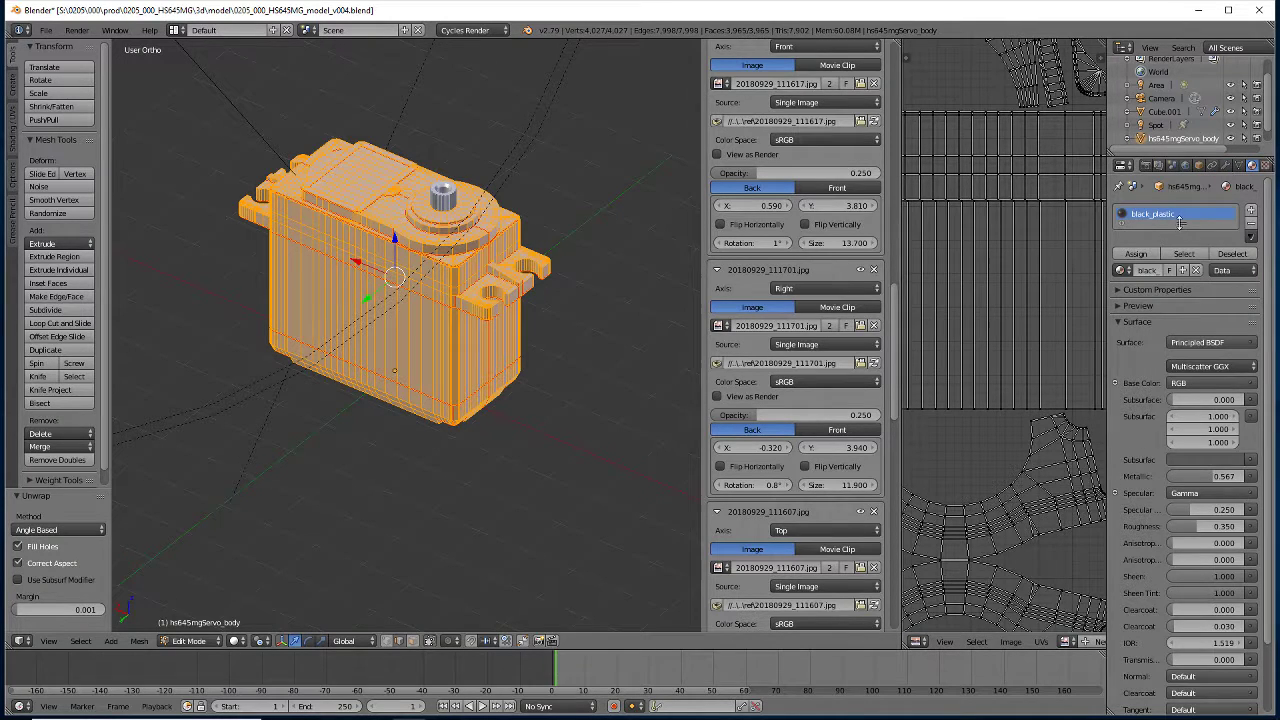
pyautogui.moveTo(1180, 222); pyautogui.dragTo(1151, 327)
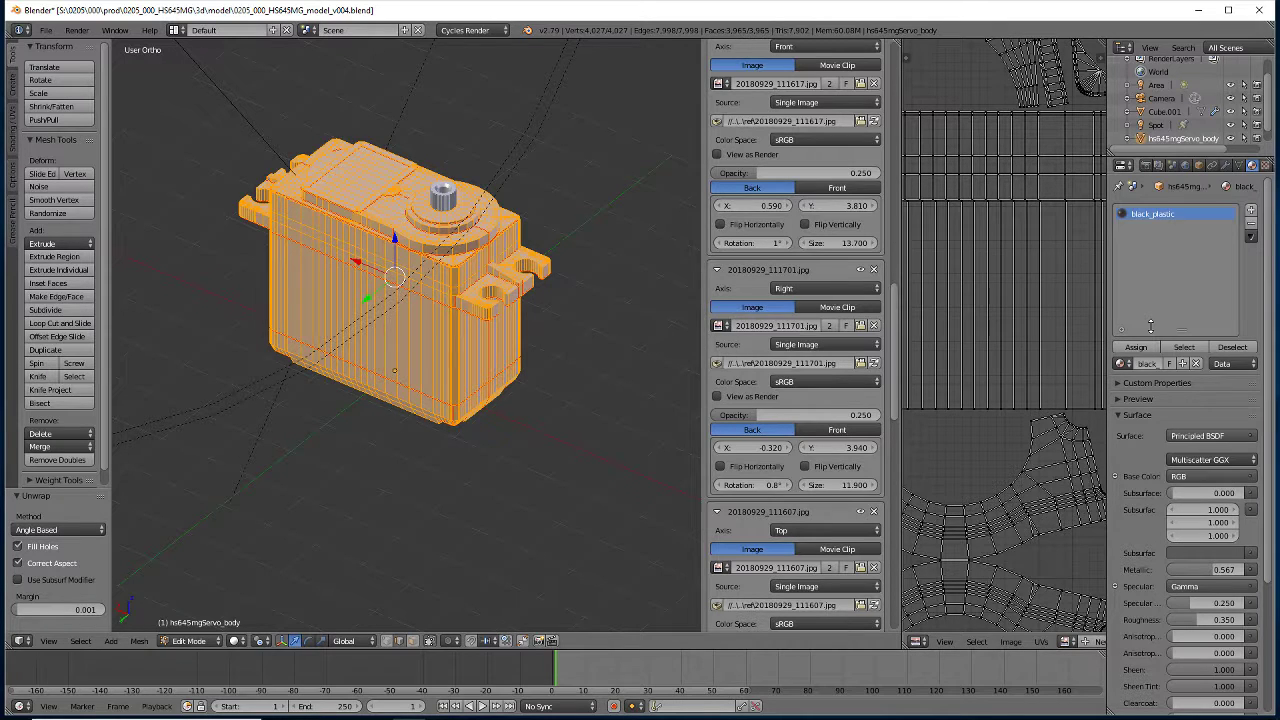
# Preview the servo in rendered shading and try removing the black_plastic slot, which edit mode refuses
pyautogui.hotkey('shift', 'z')
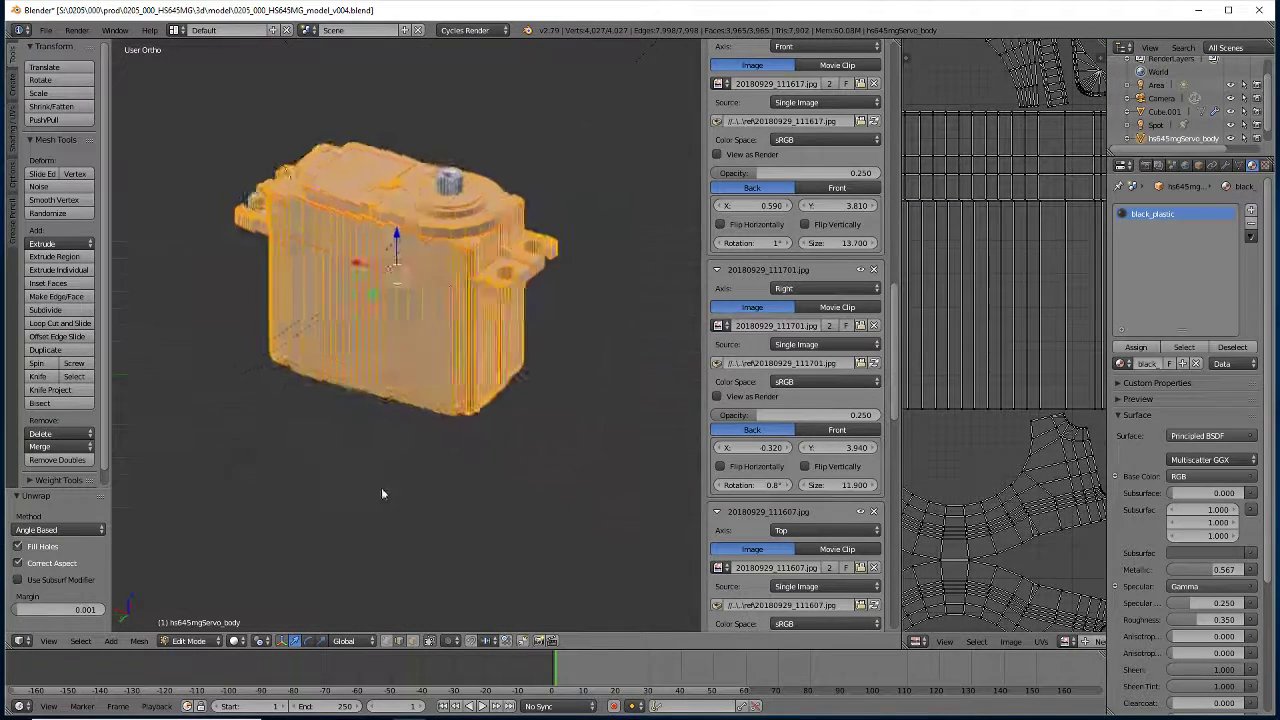
pyautogui.moveTo(381, 494)
pyautogui.mouseDown(button='middle')
pyautogui.moveTo(358, 464)
pyautogui.moveTo(389, 539)
pyautogui.moveTo(485, 518)
pyautogui.moveTo(363, 513)
pyautogui.moveTo(359, 545)
pyautogui.mouseUp(button='middle')
pyautogui.moveTo(335, 518)
pyautogui.mouseDown(button='middle')
pyautogui.moveTo(399, 487)
pyautogui.moveTo(322, 471)
pyautogui.moveTo(308, 454)
pyautogui.mouseUp(button='middle')
pyautogui.scroll(4, 382, 333)
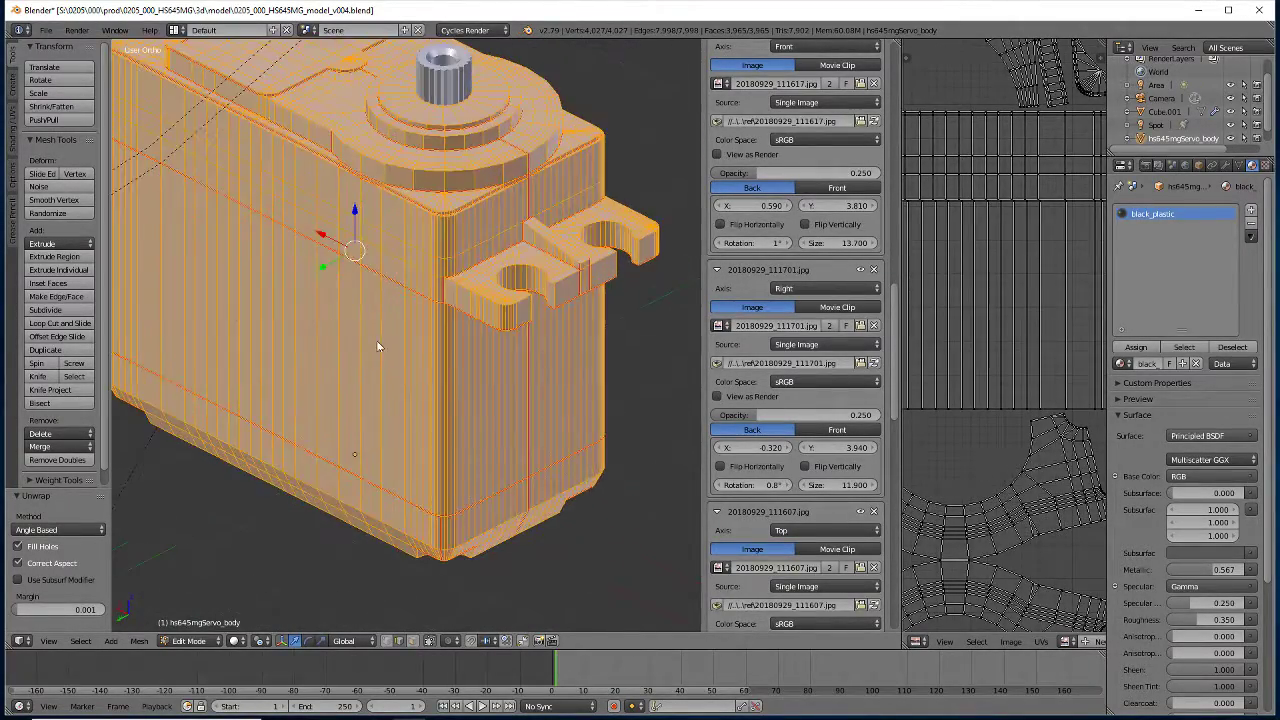
pyautogui.moveTo(321, 330)
pyautogui.mouseDown(button='middle')
pyautogui.moveTo(391, 351)
pyautogui.moveTo(507, 356)
pyautogui.moveTo(448, 341)
pyautogui.moveTo(351, 349)
pyautogui.moveTo(590, 436)
pyautogui.mouseUp(button='middle')
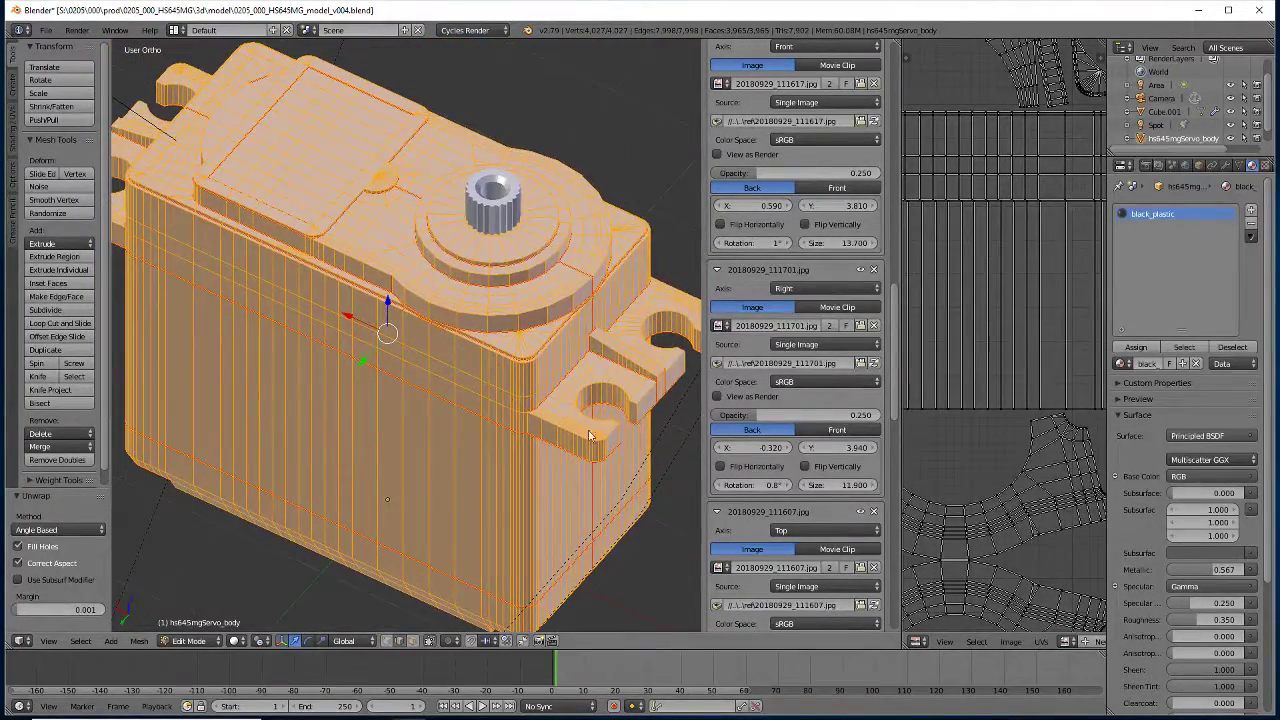
pyautogui.click(1251, 226)
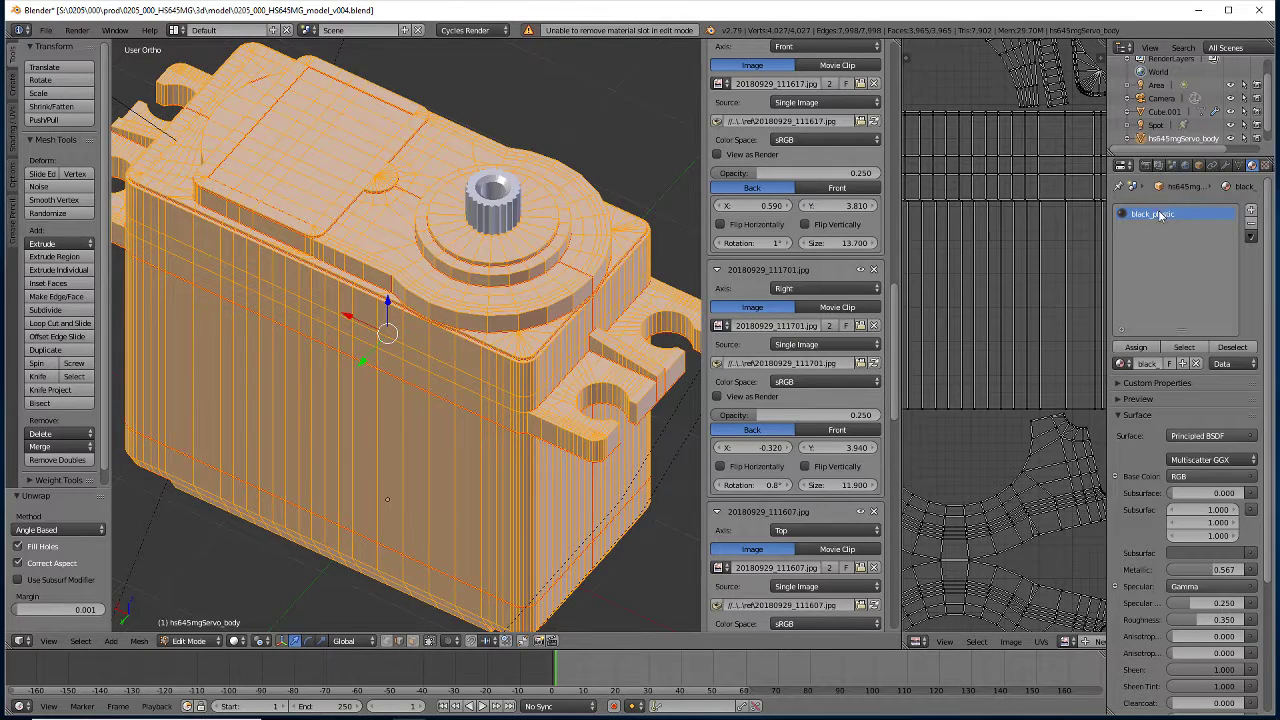
pyautogui.click(1251, 228)
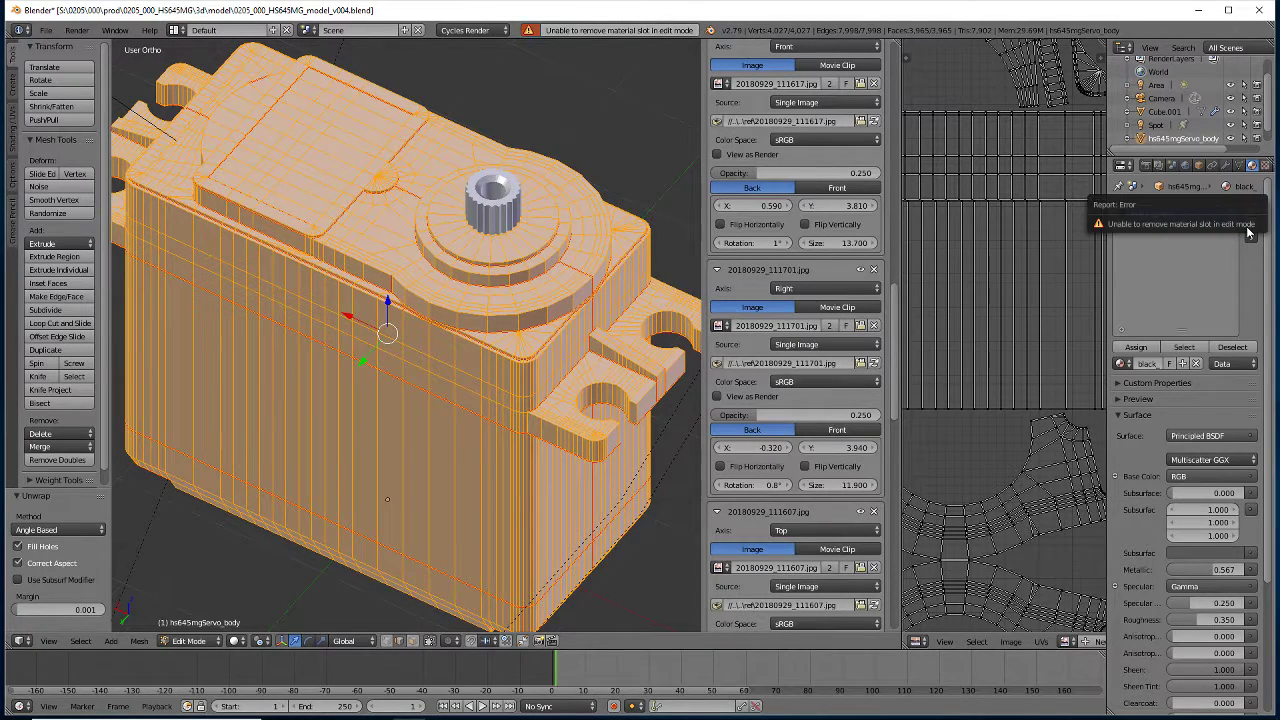
# In Object Mode, remove the black_plastic slot and create a new Material.001
pyautogui.press('Tab')
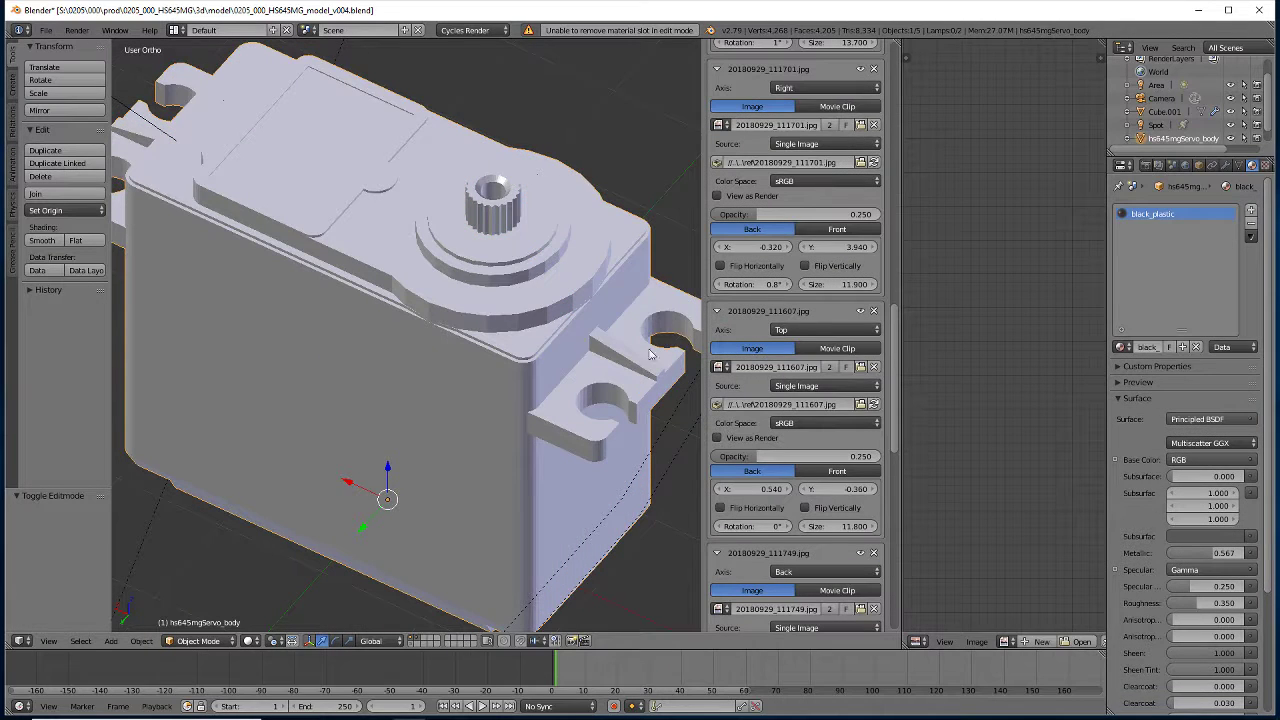
pyautogui.click(1250, 228)
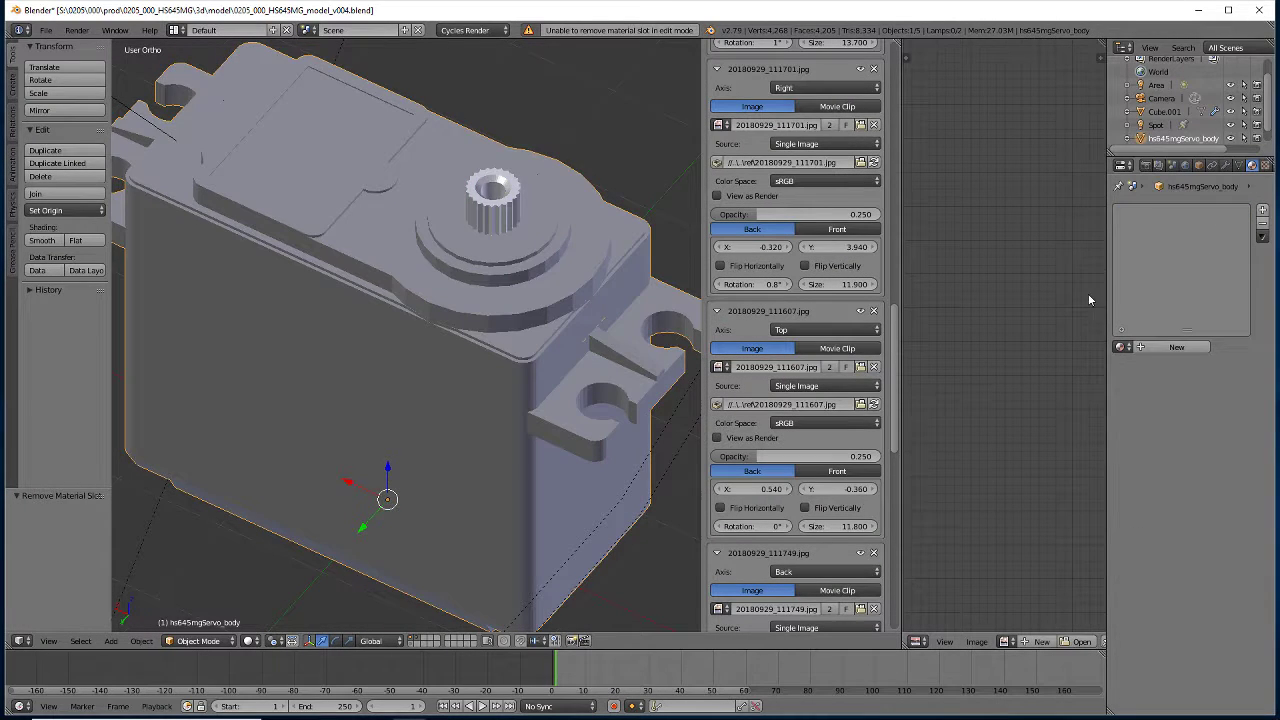
pyautogui.click(1147, 348)
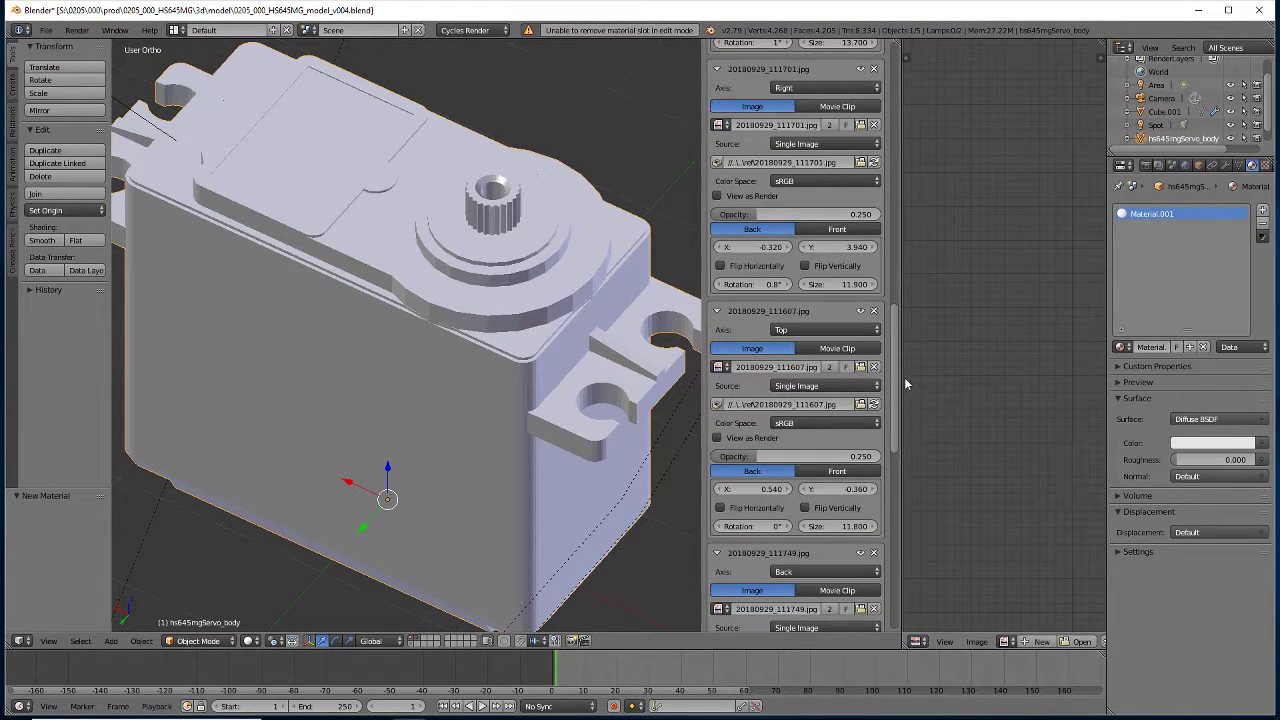
pyautogui.moveTo(906, 378); pyautogui.dragTo(637, 378)
pyautogui.click(655, 641)
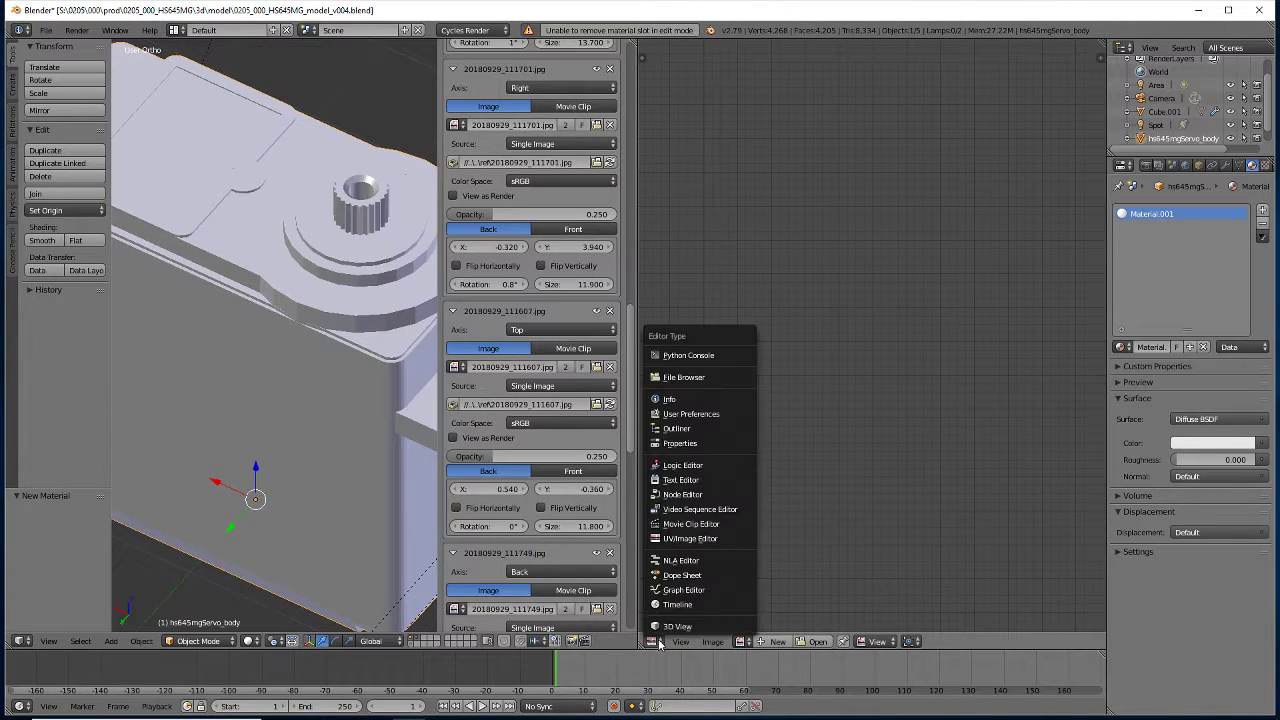
# Turn the image editor into a material node editor and remove the Material.001 slot
pyautogui.click(664, 494)
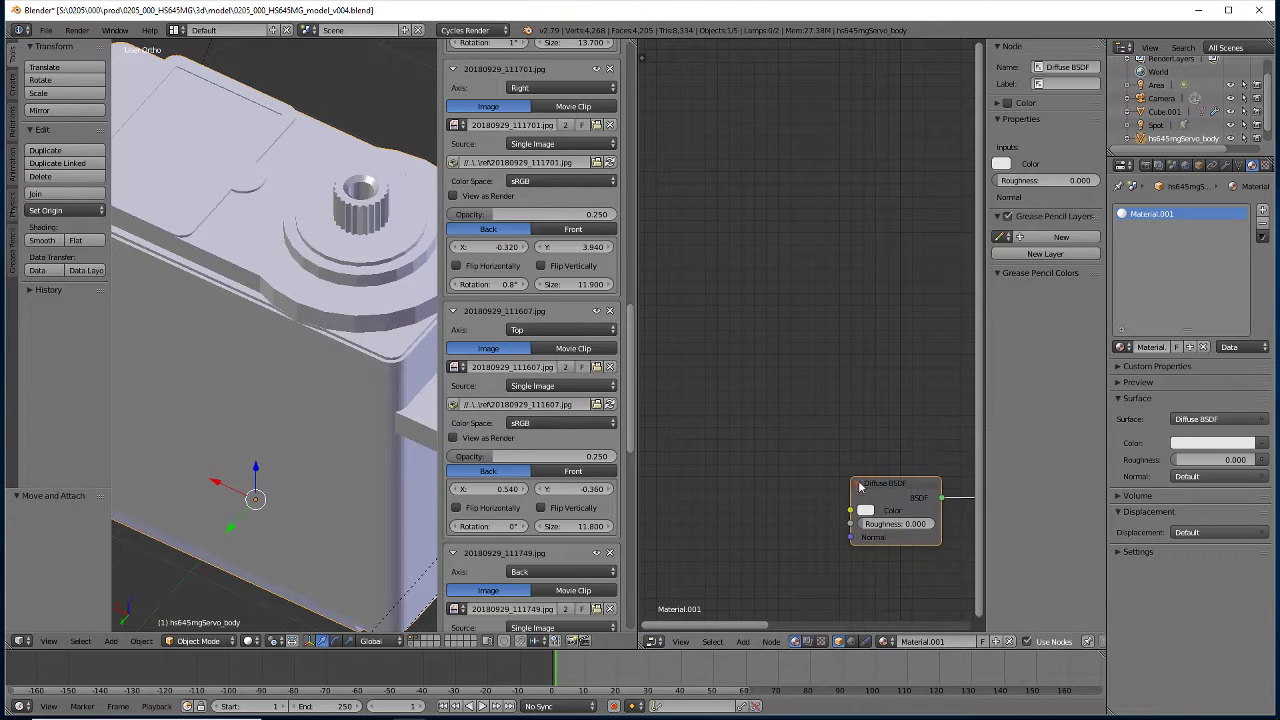
pyautogui.moveTo(829, 456); pyautogui.dragTo(660, 243, button='middle')
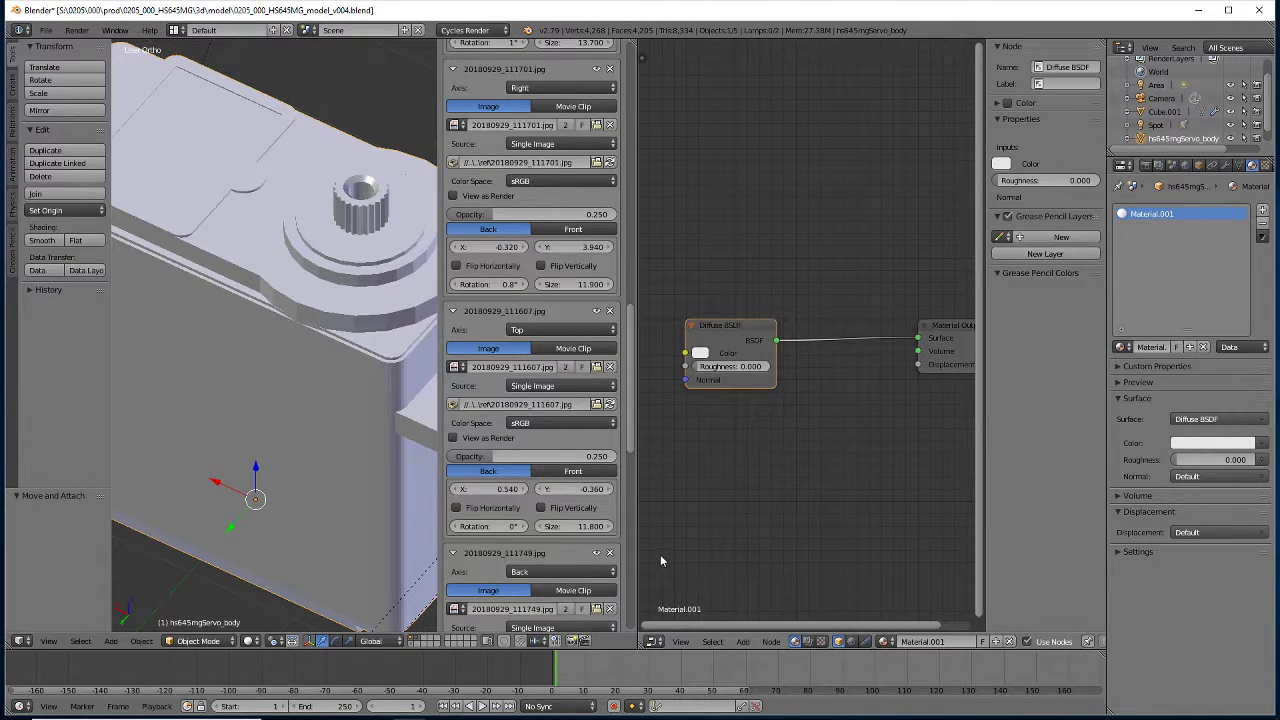
pyautogui.scroll(-2, 680, 466)
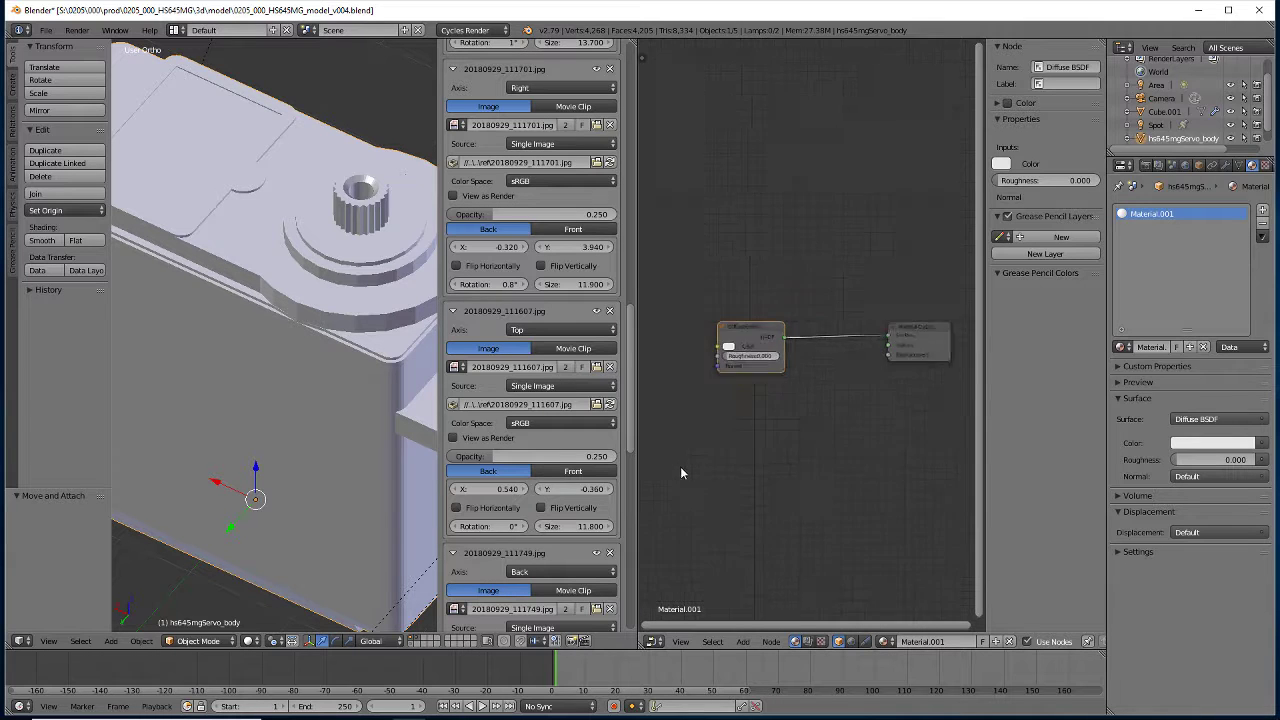
pyautogui.scroll(-2, 683, 484)
pyautogui.scroll(3, 684, 490)
pyautogui.scroll(-3, 684, 498)
pyautogui.scroll(-1, 685, 500)
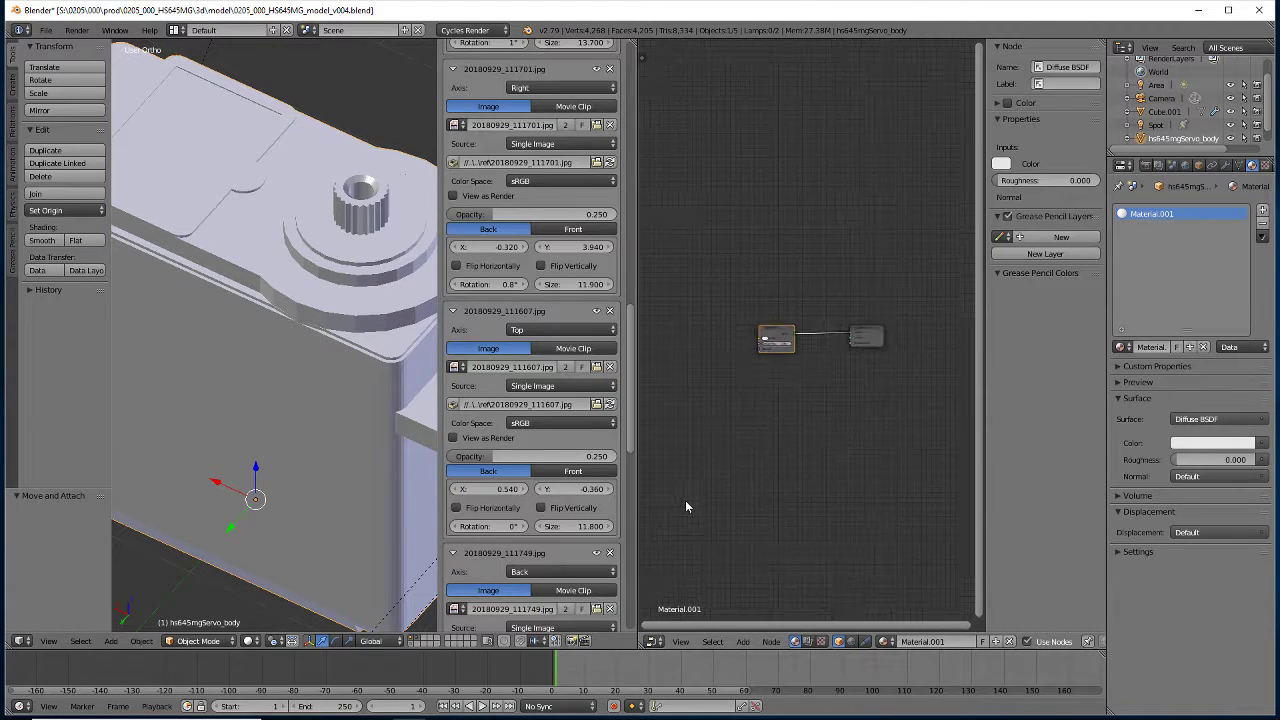
pyautogui.scroll(2, 685, 498)
pyautogui.scroll(1, 685, 496)
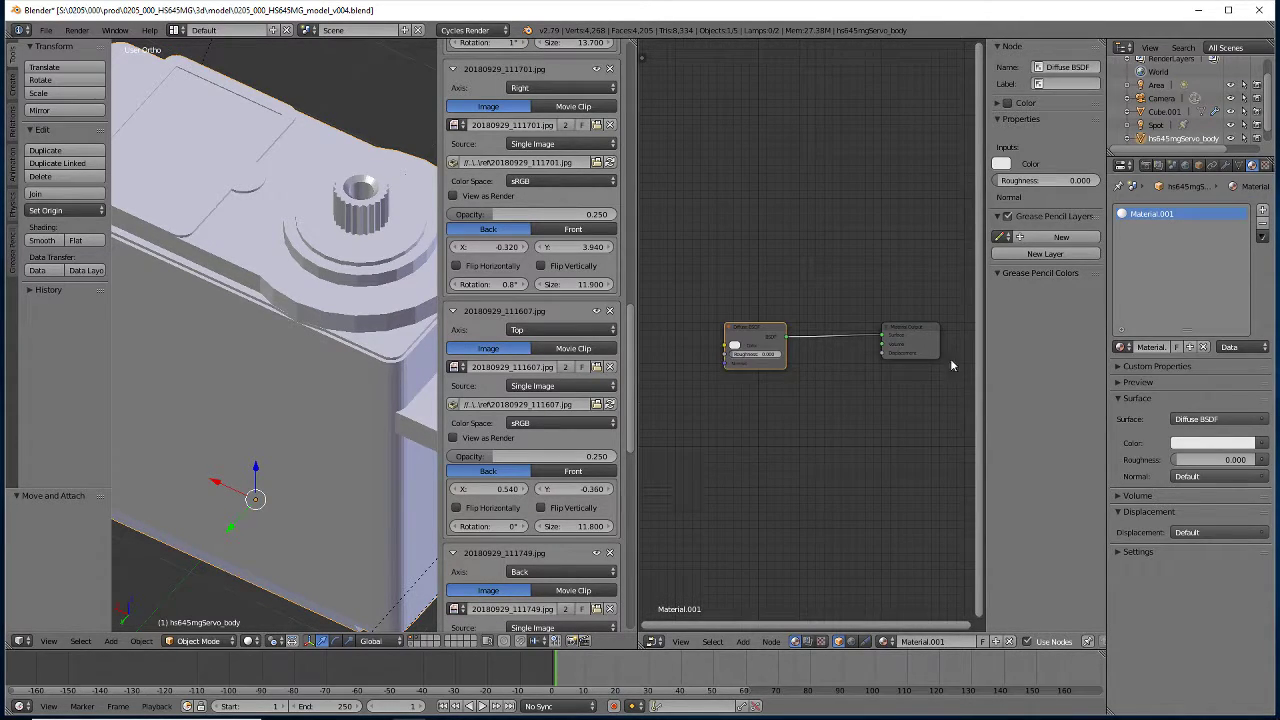
pyautogui.click(1261, 223)
# Assign black_plastic to the servo body and move its RGB node up in the node tree
pyautogui.click(1128, 347)
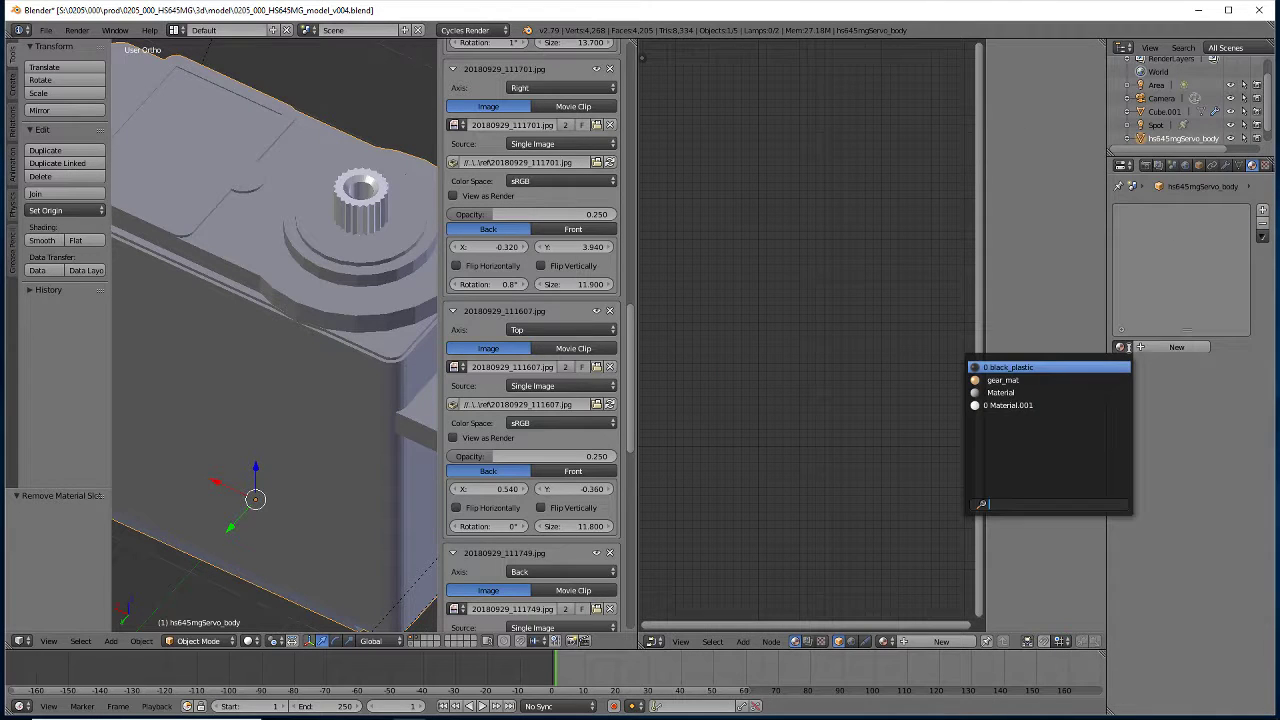
pyautogui.click(998, 367)
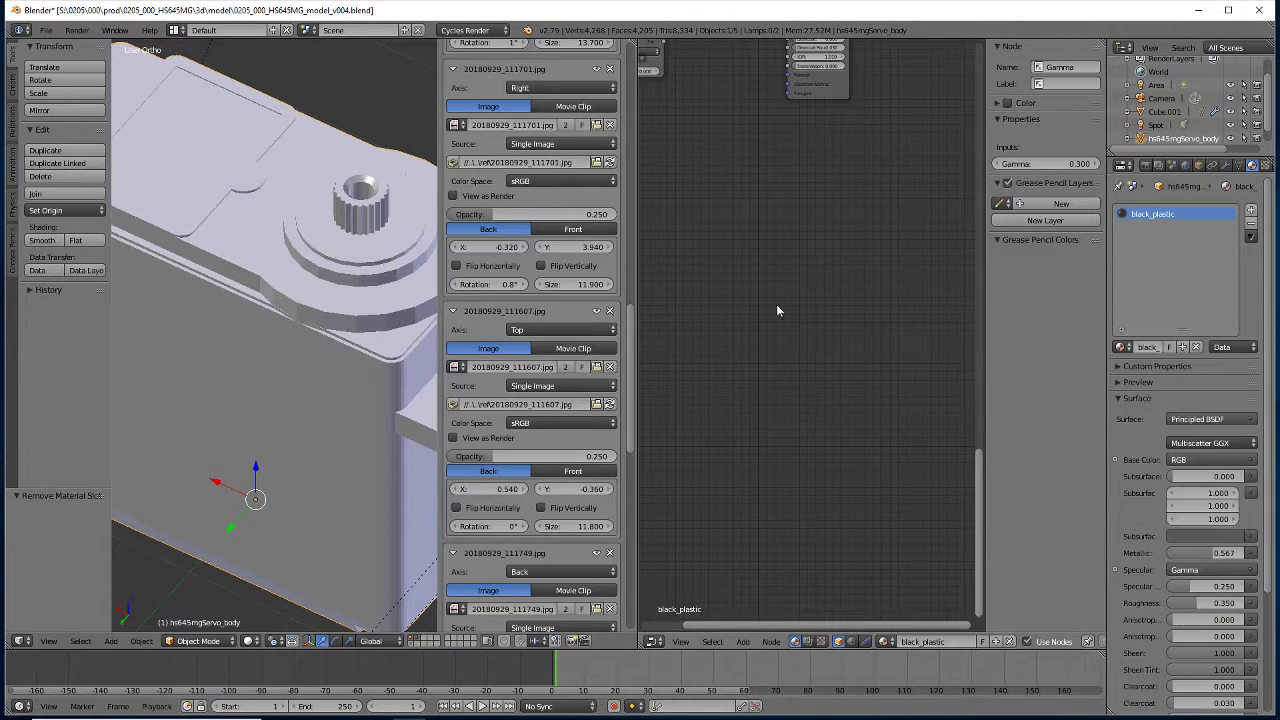
pyautogui.scroll(-3, 680, 243)
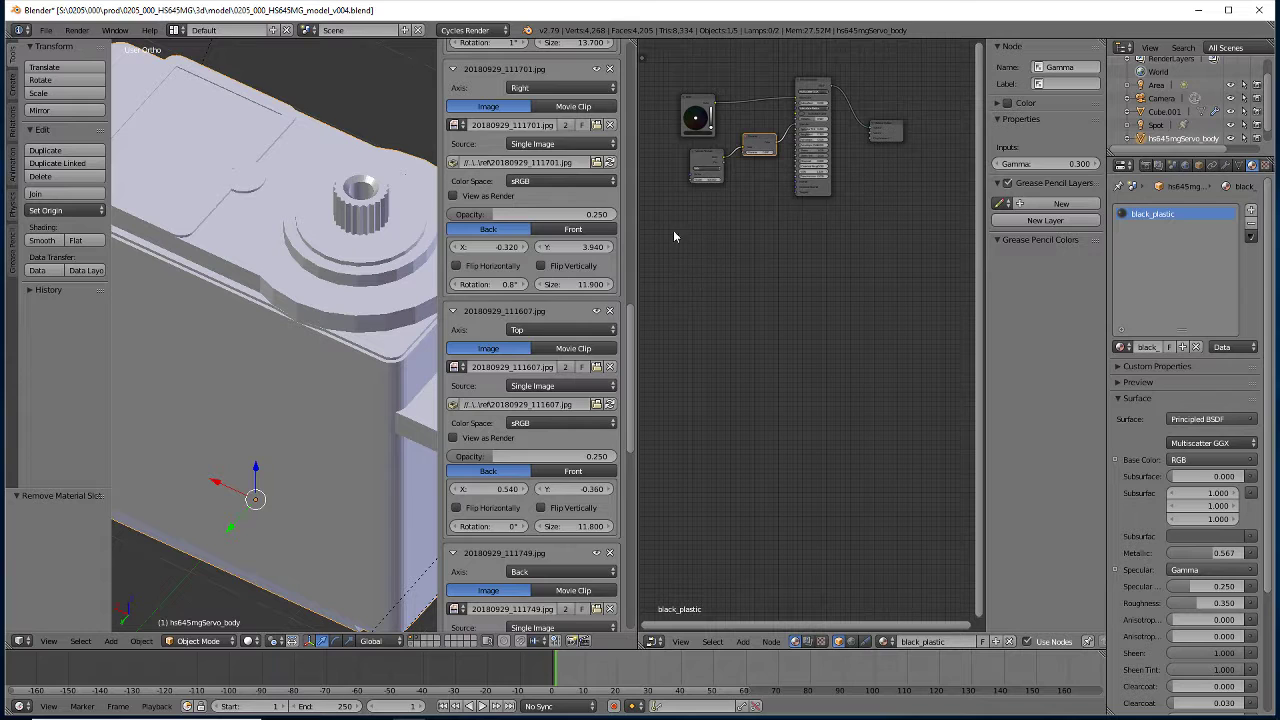
pyautogui.scroll(-2, 676, 237)
pyautogui.scroll(3, 690, 260)
pyautogui.press('Home')
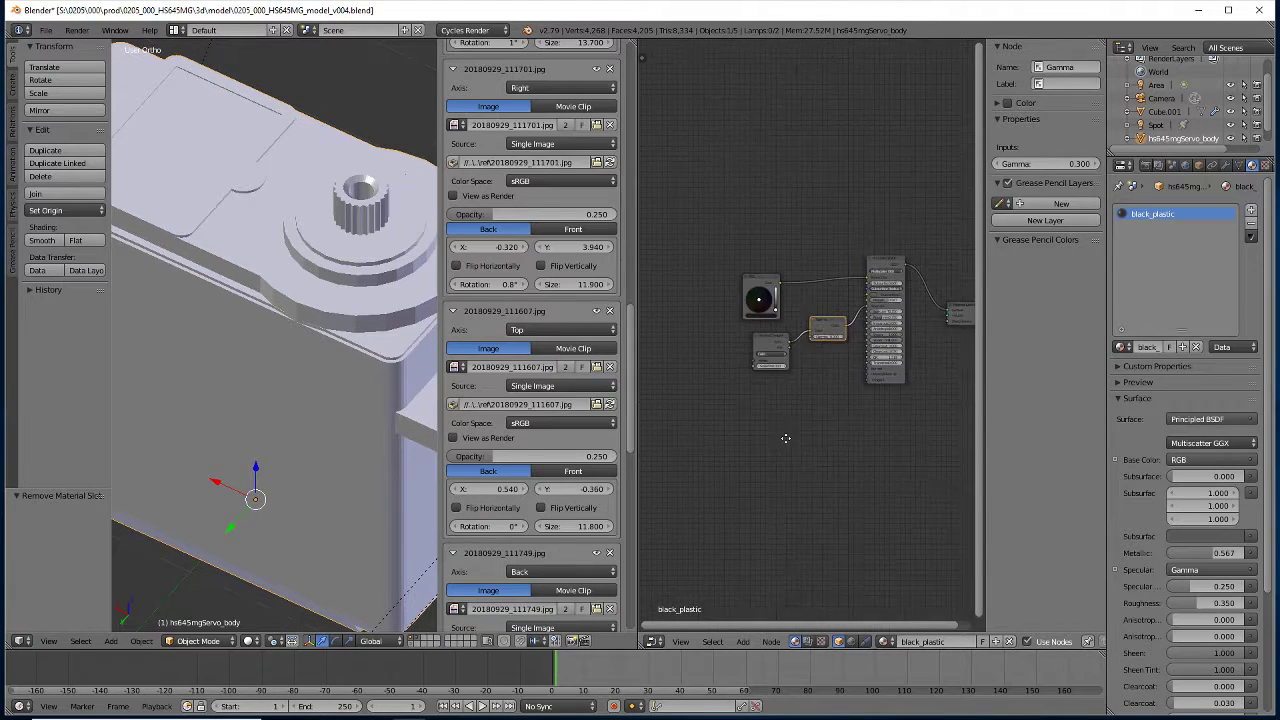
pyautogui.scroll(2, 760, 390)
pyautogui.scroll(1, 773, 430)
pyautogui.scroll(1, 760, 400)
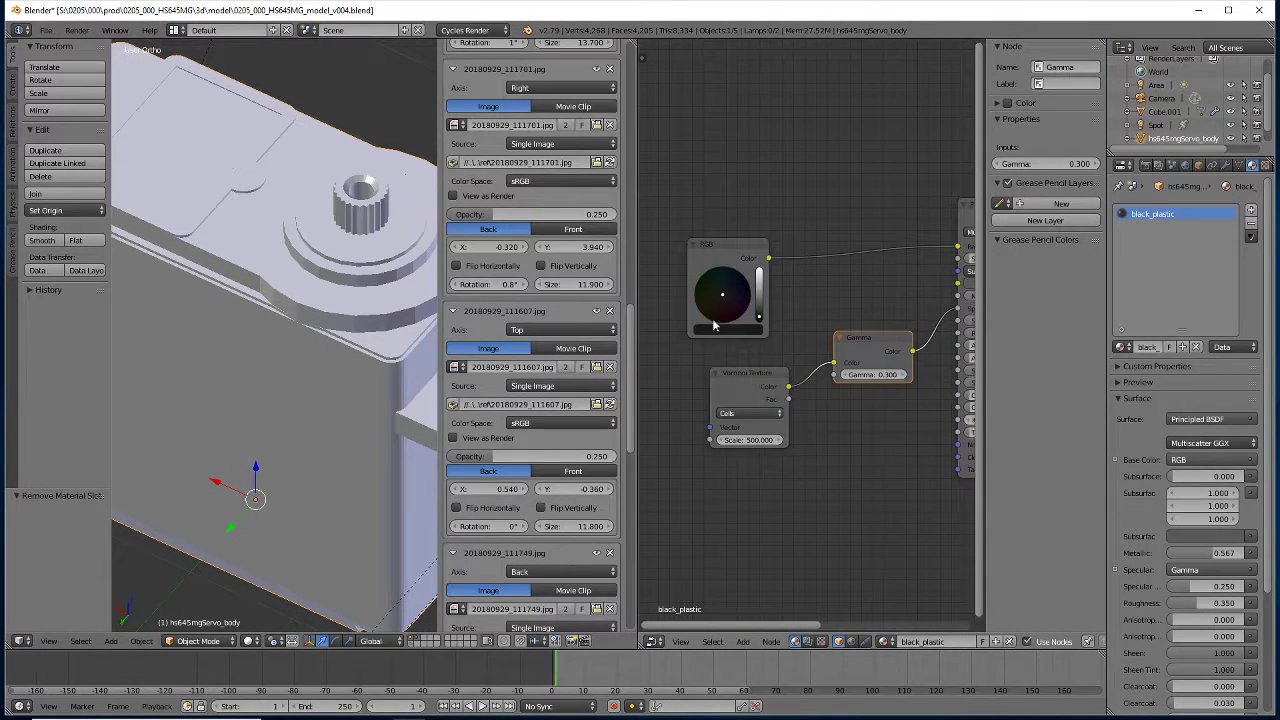
pyautogui.moveTo(714, 247); pyautogui.dragTo(738, 143)
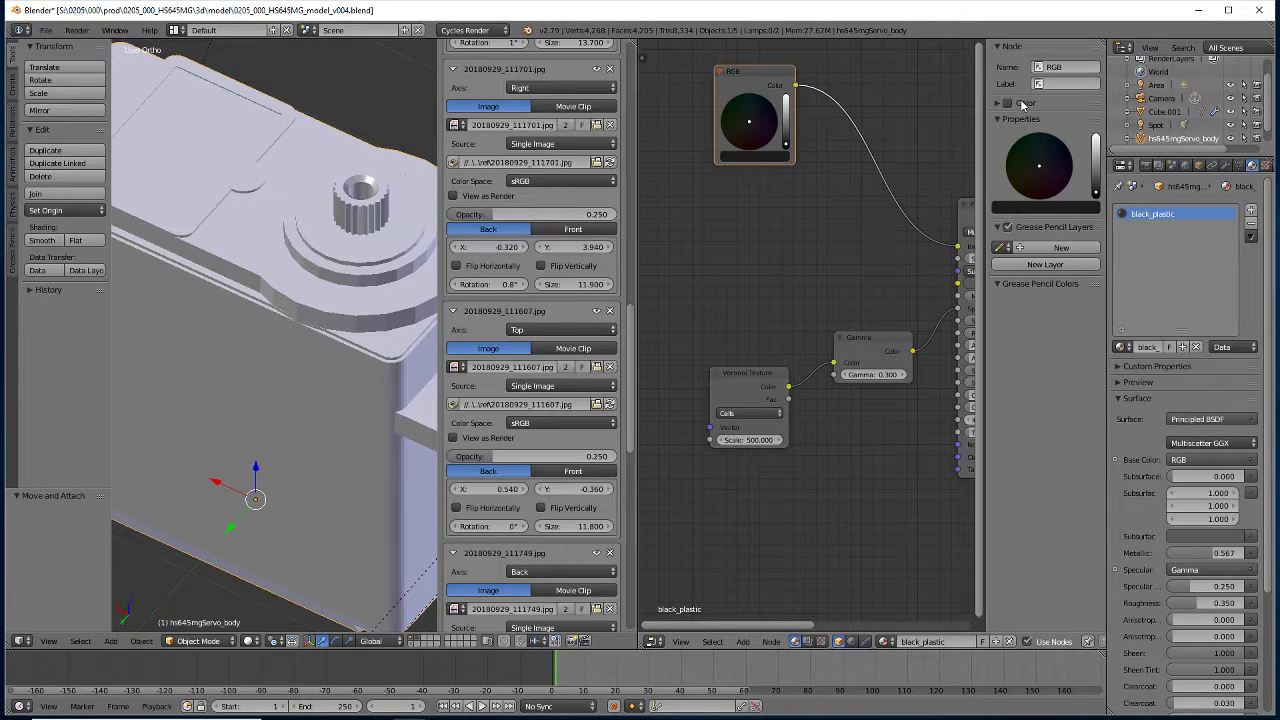
pyautogui.hotkey('shift', 'a')
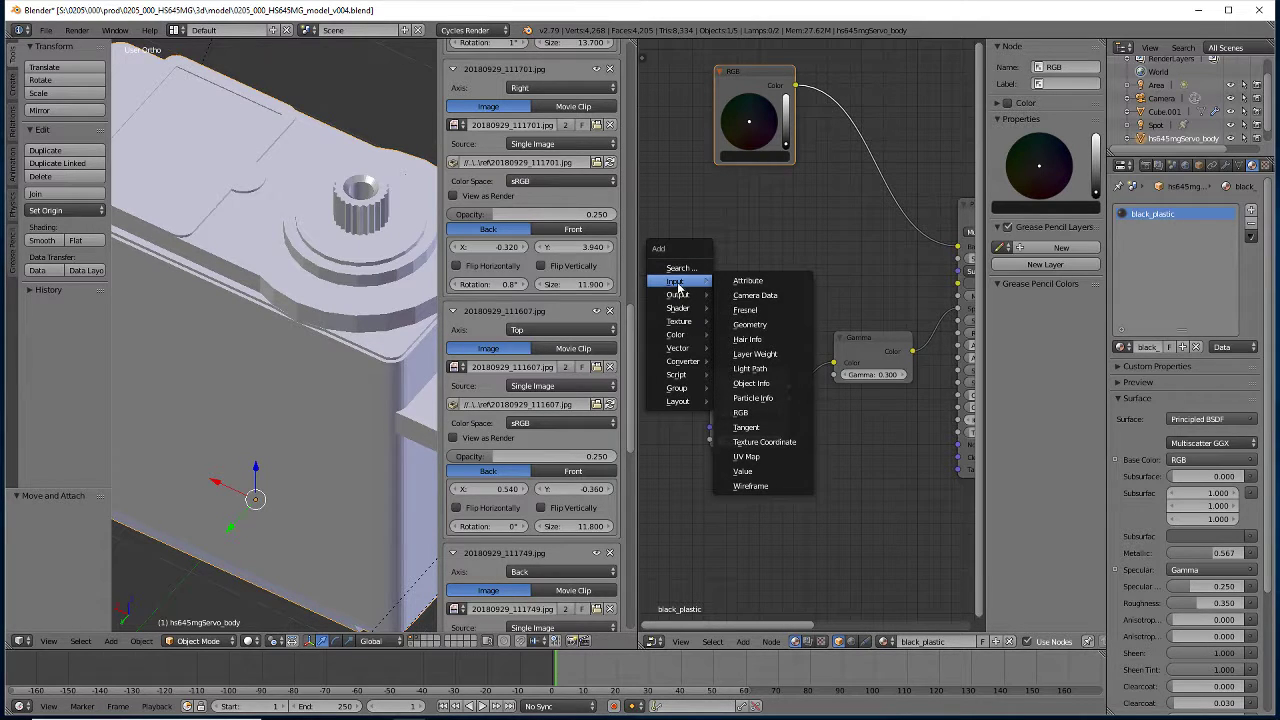
pyautogui.moveTo(678, 321)
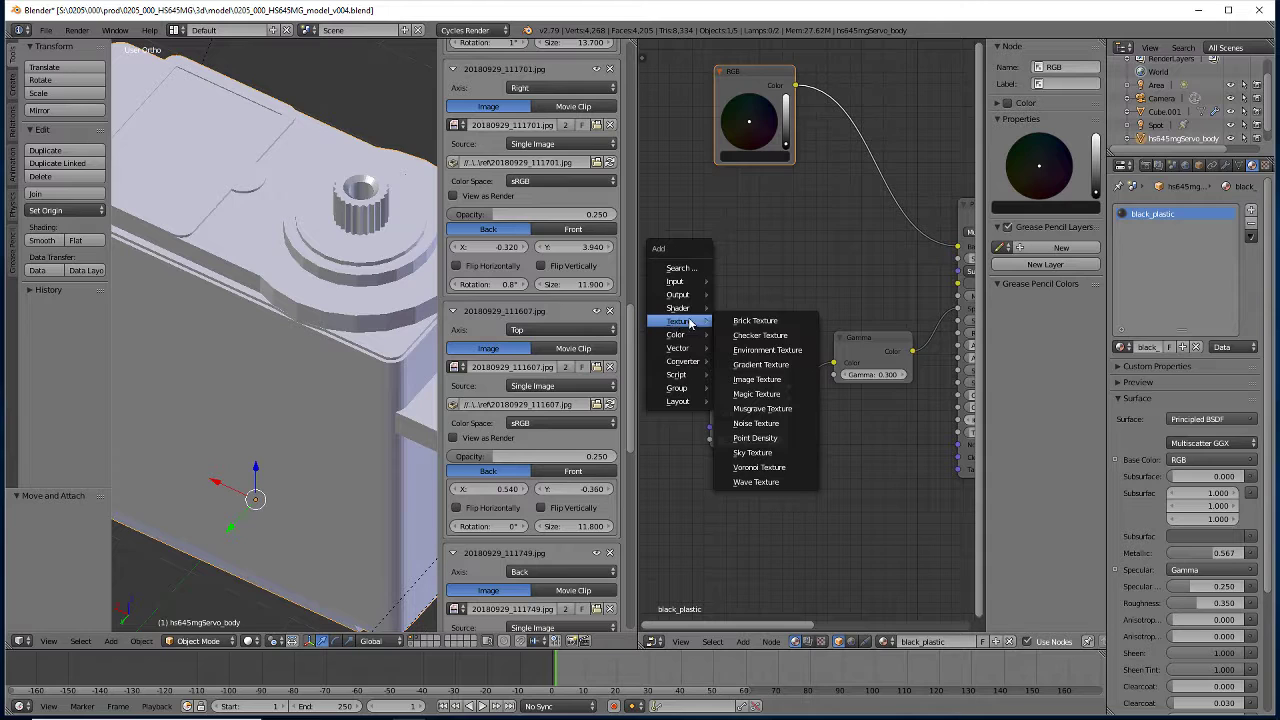
# Add a Checker Texture node and link its Color into black_plastic's Base Color
pyautogui.click(741, 338)
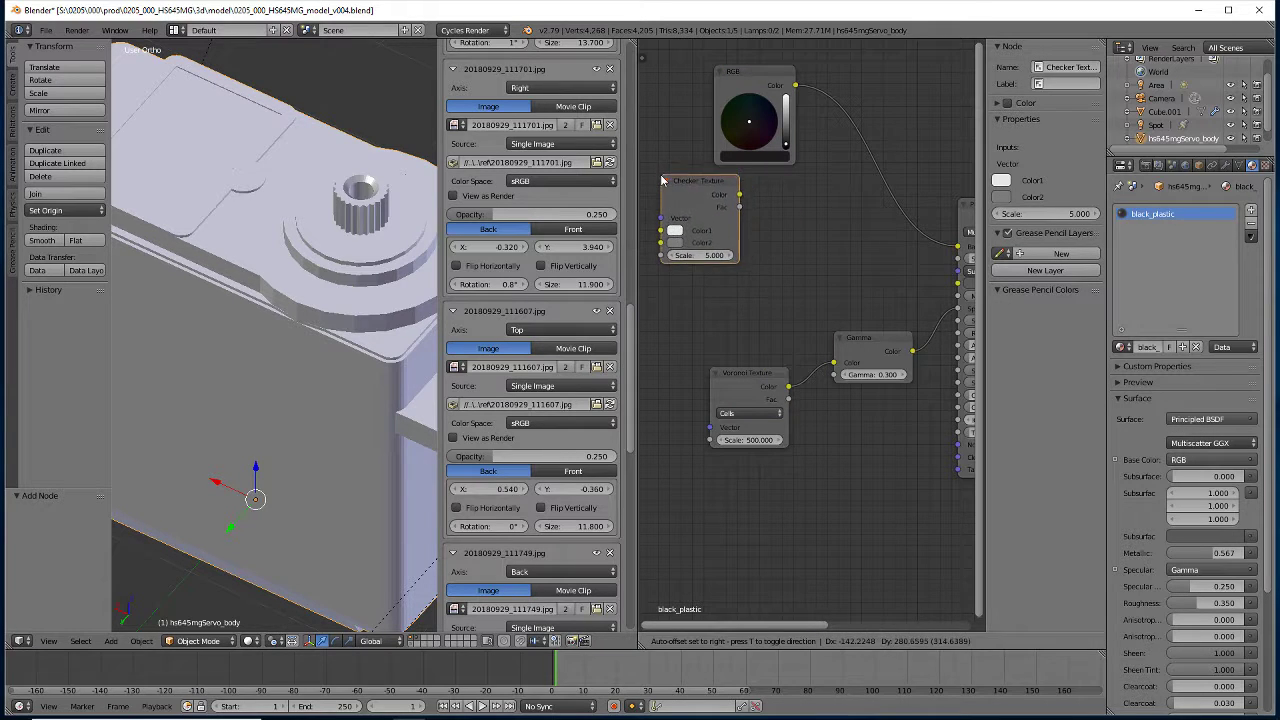
pyautogui.click(684, 193)
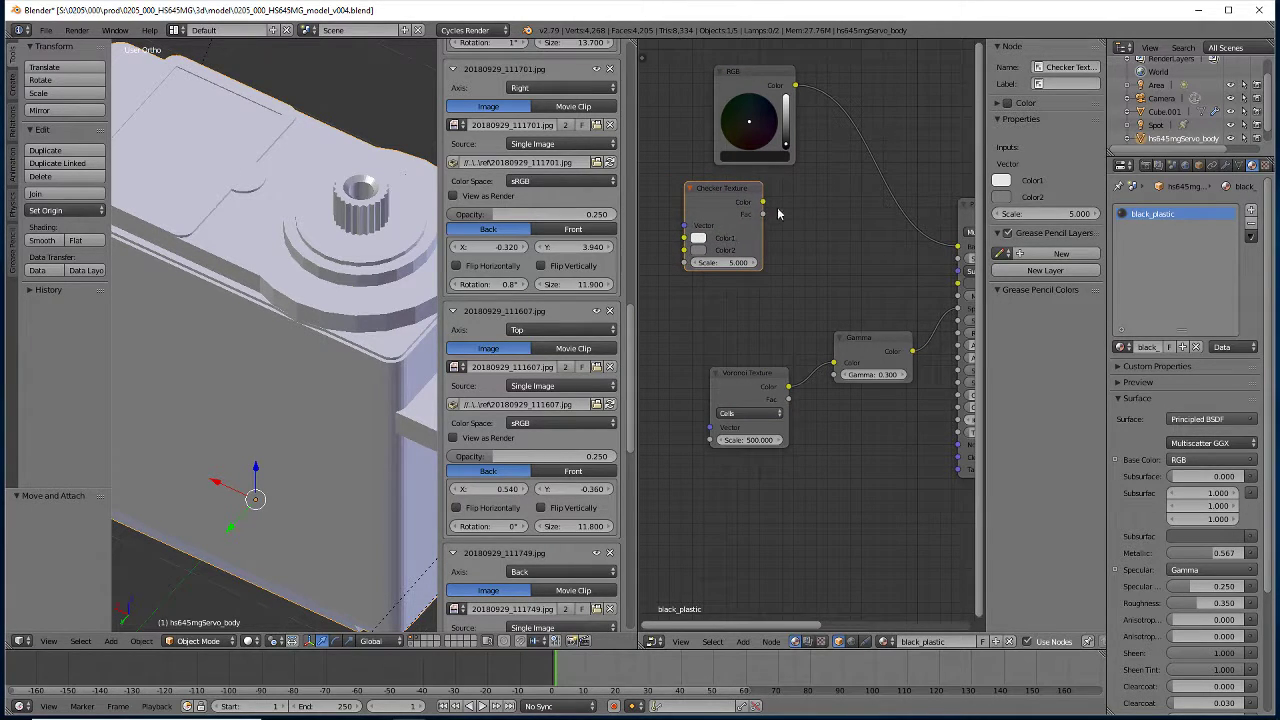
pyautogui.moveTo(763, 203); pyautogui.dragTo(958, 247)
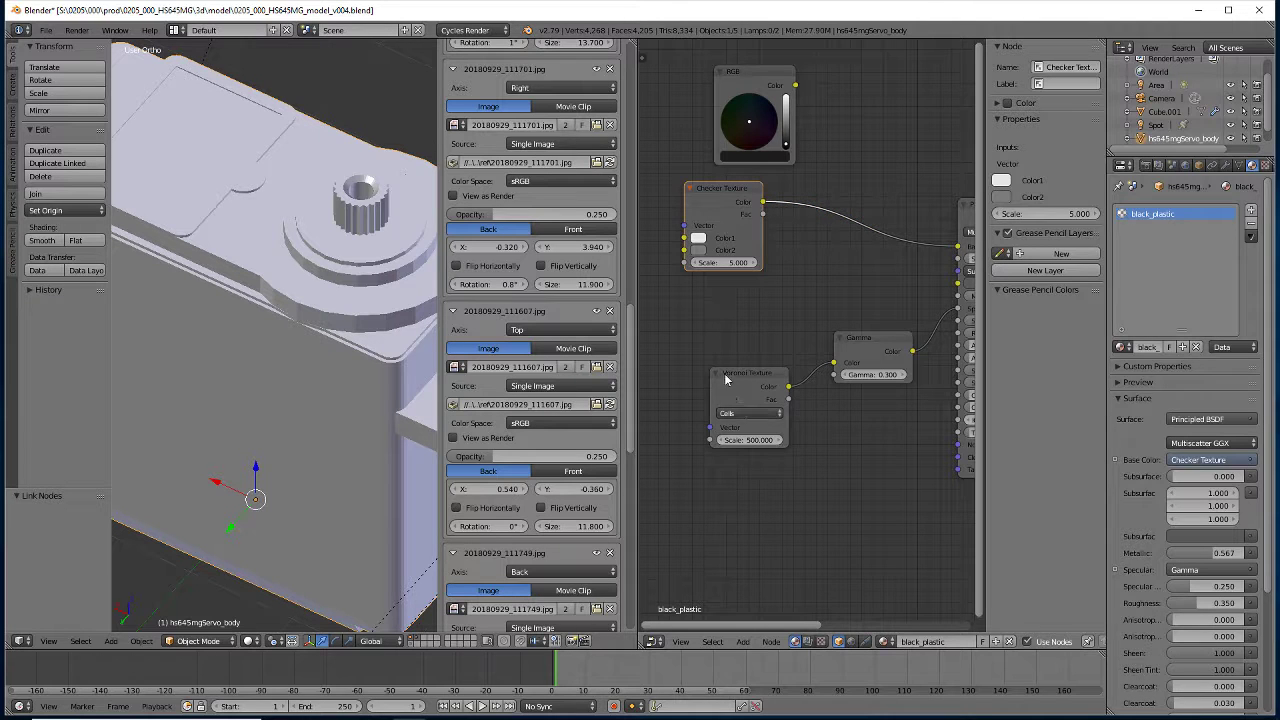
# Switch viewport shading to Material and orbit to view the checkered servo body
pyautogui.click(250, 641)
pyautogui.click(255, 567)
pyautogui.scroll(2, 240, 565)
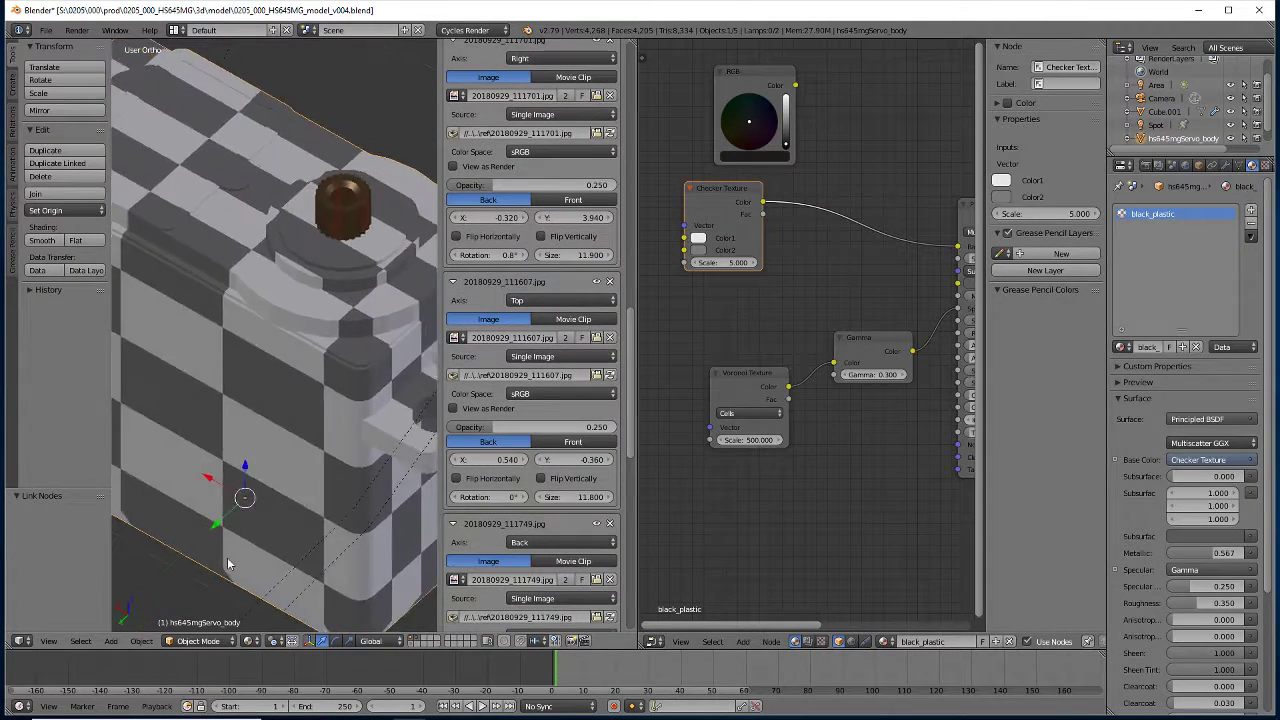
pyautogui.scroll(2, 245, 560)
pyautogui.scroll(2, 250, 555)
pyautogui.scroll(2, 250, 555)
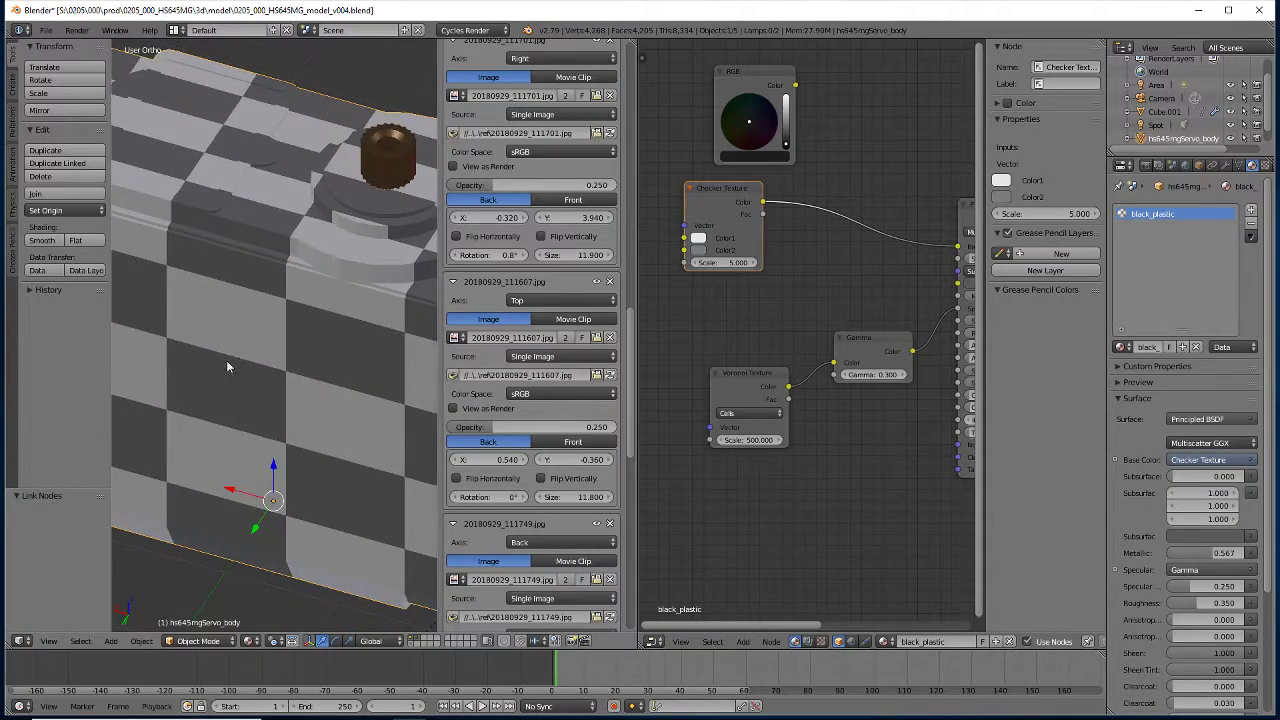
pyautogui.scroll(-4, 227, 367)
pyautogui.moveTo(227, 367)
pyautogui.mouseDown(button='middle')
pyautogui.moveTo(368, 340)
pyautogui.moveTo(174, 357)
pyautogui.moveTo(292, 473)
pyautogui.moveTo(317, 478)
pyautogui.moveTo(198, 455)
pyautogui.moveTo(323, 458)
pyautogui.mouseUp(button='middle')
pyautogui.moveTo(667, 318)
pyautogui.mouseDown(button='middle')
pyautogui.moveTo(705, 360)
pyautogui.moveTo(580, 362)
pyautogui.moveTo(689, 372)
pyautogui.mouseUp(button='middle')
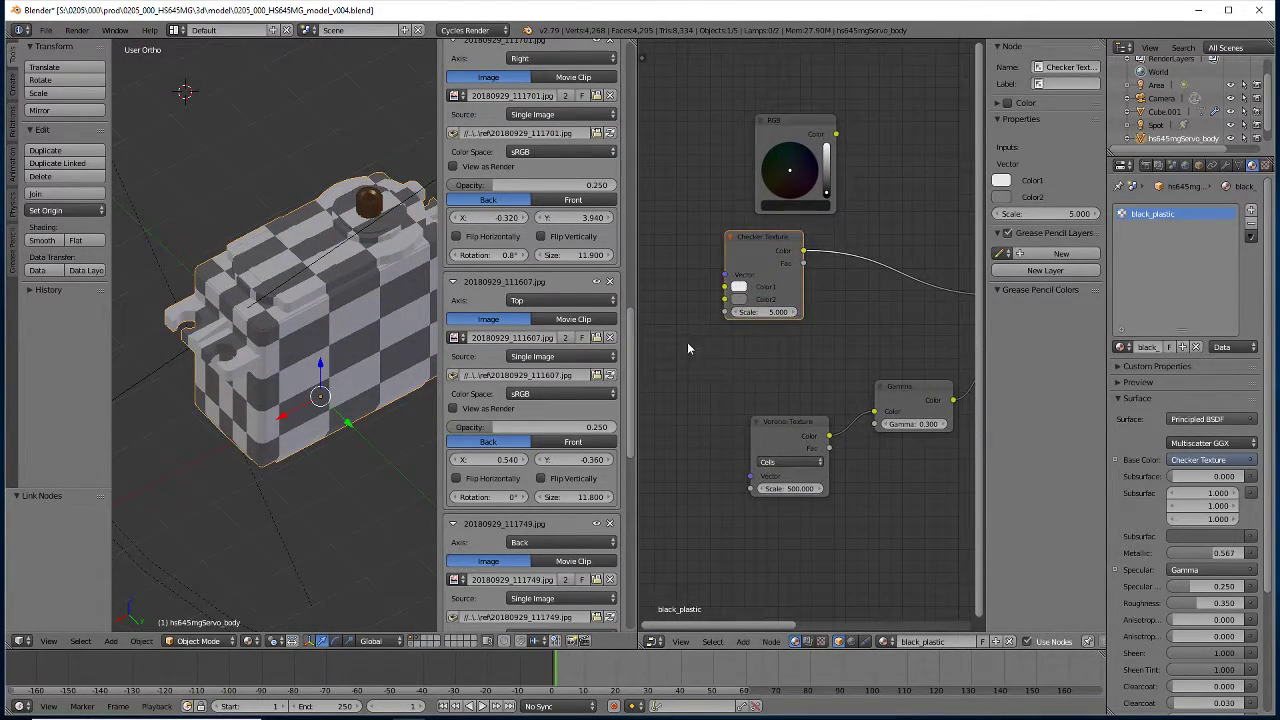
pyautogui.hotkey('shift', 'a')
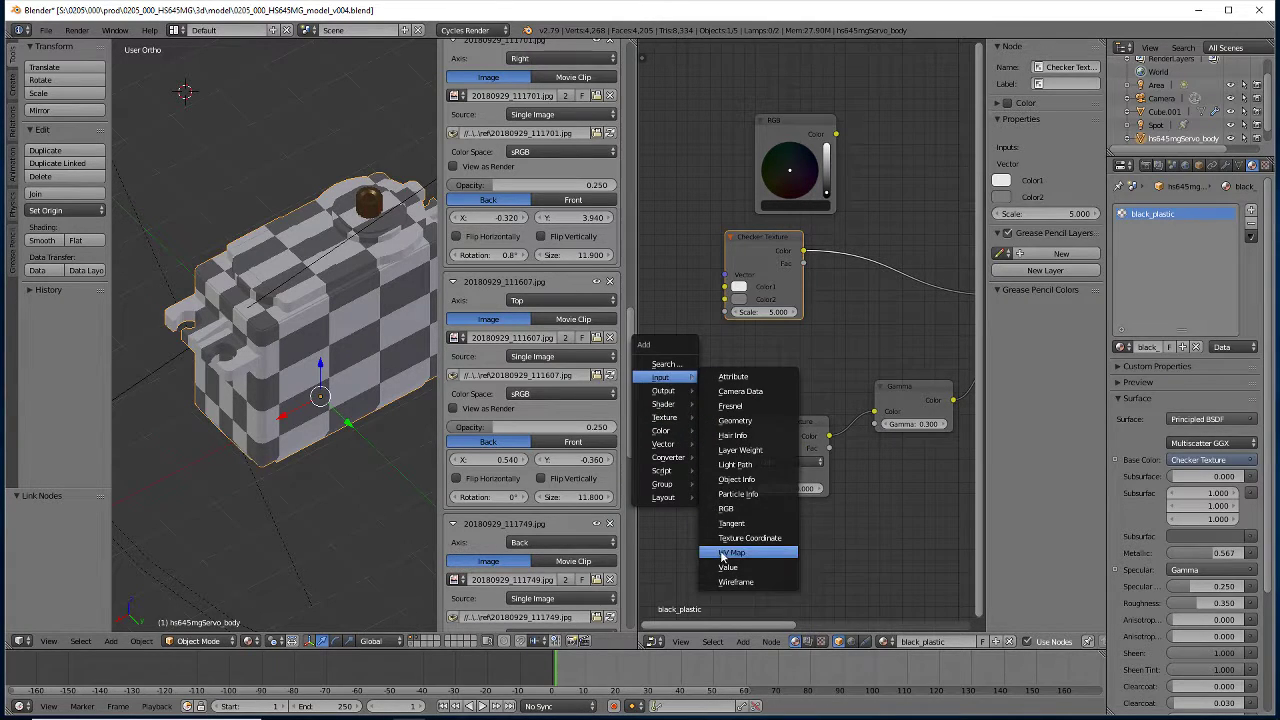
# Add a UV Map node set to UVMap and link it into the checker's Vector input
pyautogui.click(722, 556)
pyautogui.click(650, 164)
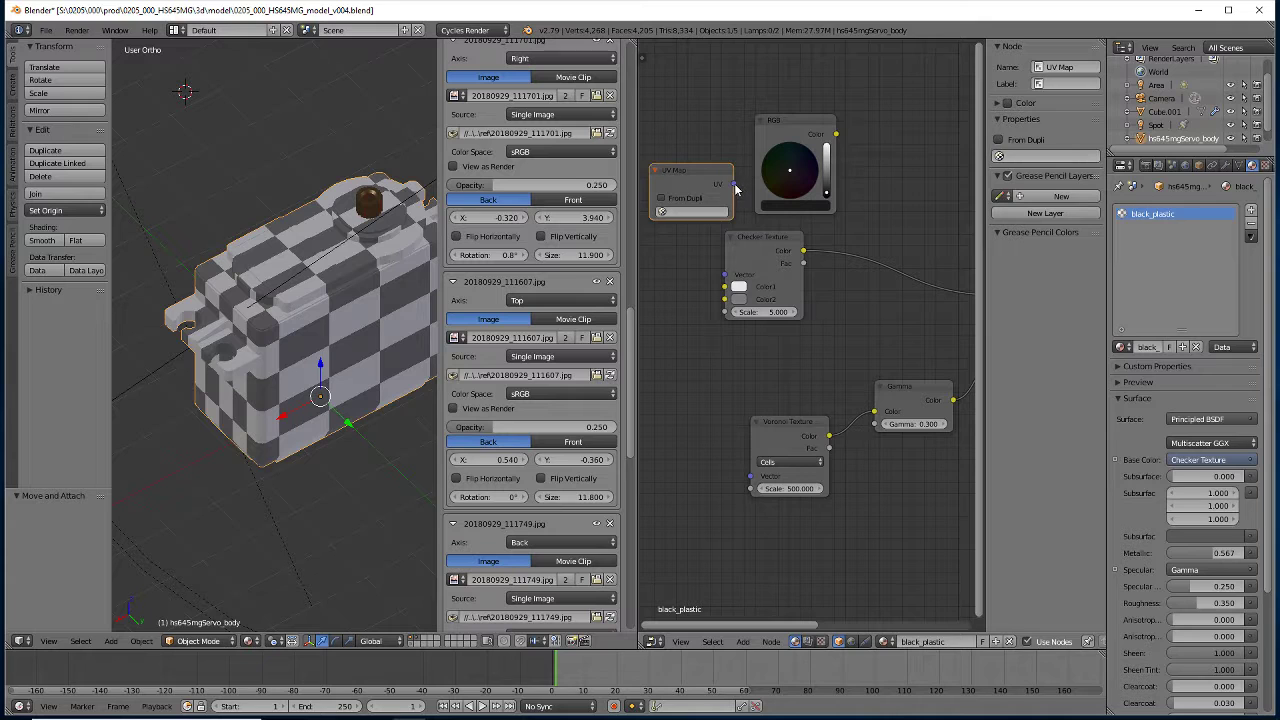
pyautogui.moveTo(735, 188)
pyautogui.mouseDown()
pyautogui.moveTo(712, 258)
pyautogui.moveTo(726, 286)
pyautogui.mouseUp()
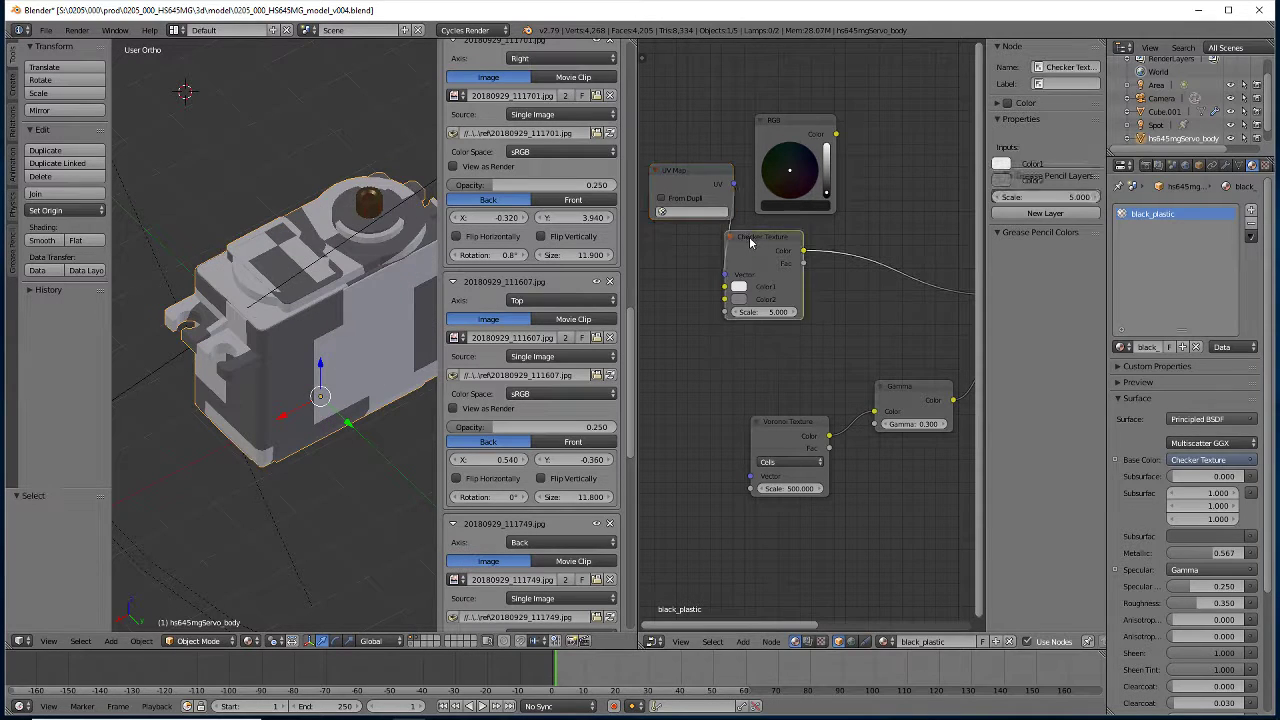
pyautogui.moveTo(752, 238); pyautogui.dragTo(802, 250)
pyautogui.moveTo(681, 177); pyautogui.dragTo(686, 318)
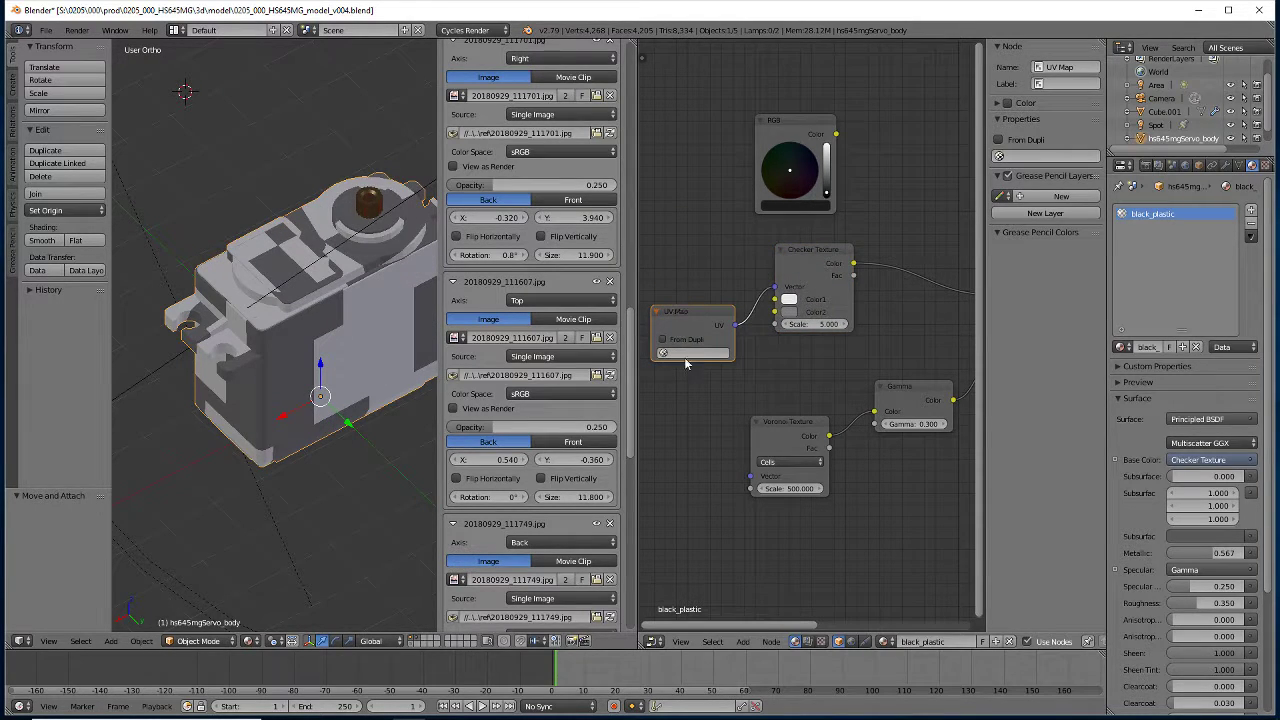
pyautogui.click(680, 353)
pyautogui.click(668, 371)
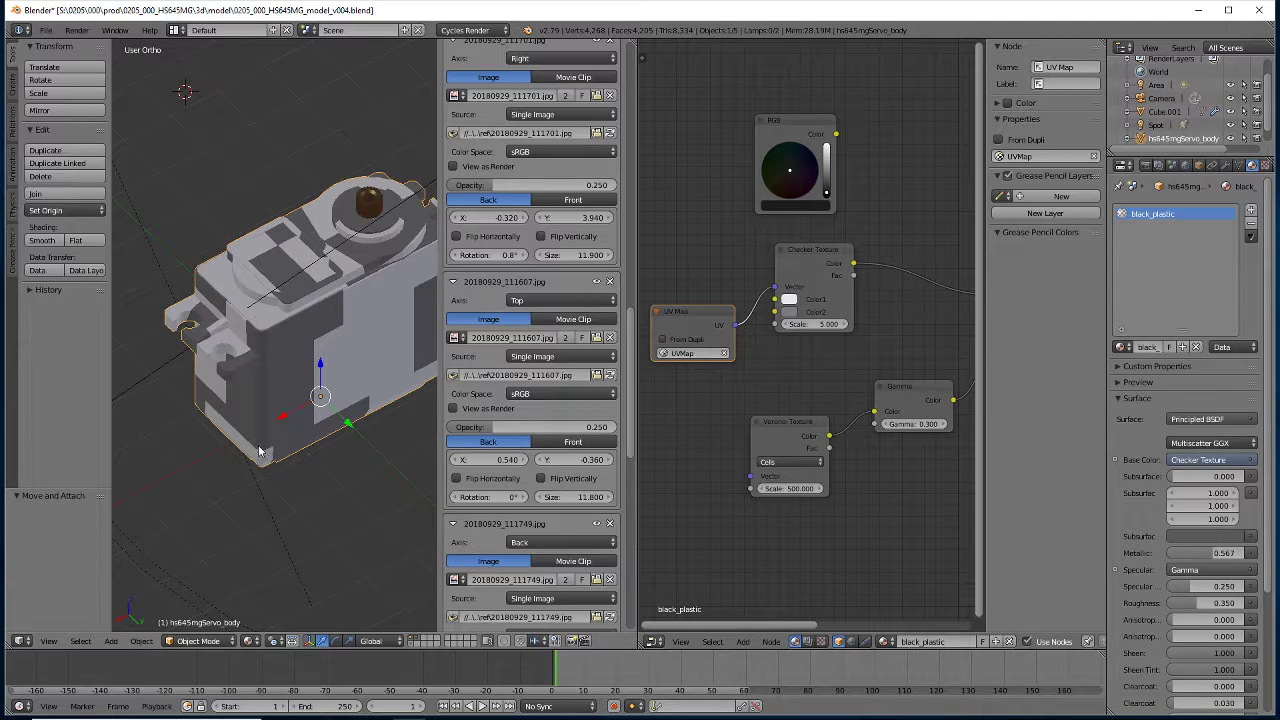
# Set the Checker Texture scale to 30, after first trying 20
pyautogui.scroll(-3, 245, 455)
pyautogui.moveTo(239, 457)
pyautogui.mouseDown(button='middle')
pyautogui.moveTo(219, 433)
pyautogui.moveTo(193, 431)
pyautogui.moveTo(423, 349)
pyautogui.moveTo(401, 403)
pyautogui.moveTo(206, 446)
pyautogui.moveTo(379, 461)
pyautogui.moveTo(302, 476)
pyautogui.moveTo(186, 468)
pyautogui.moveTo(296, 506)
pyautogui.mouseUp(button='middle')
pyautogui.write('20')
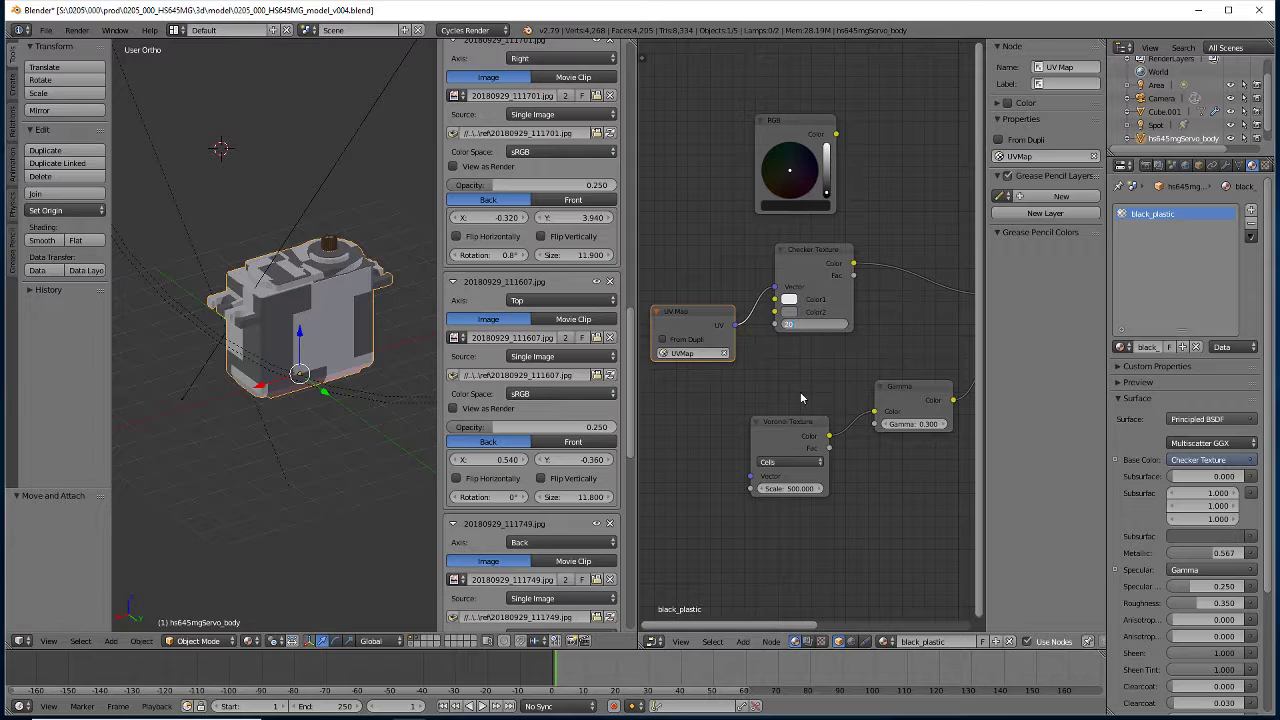
pyautogui.press('Return')
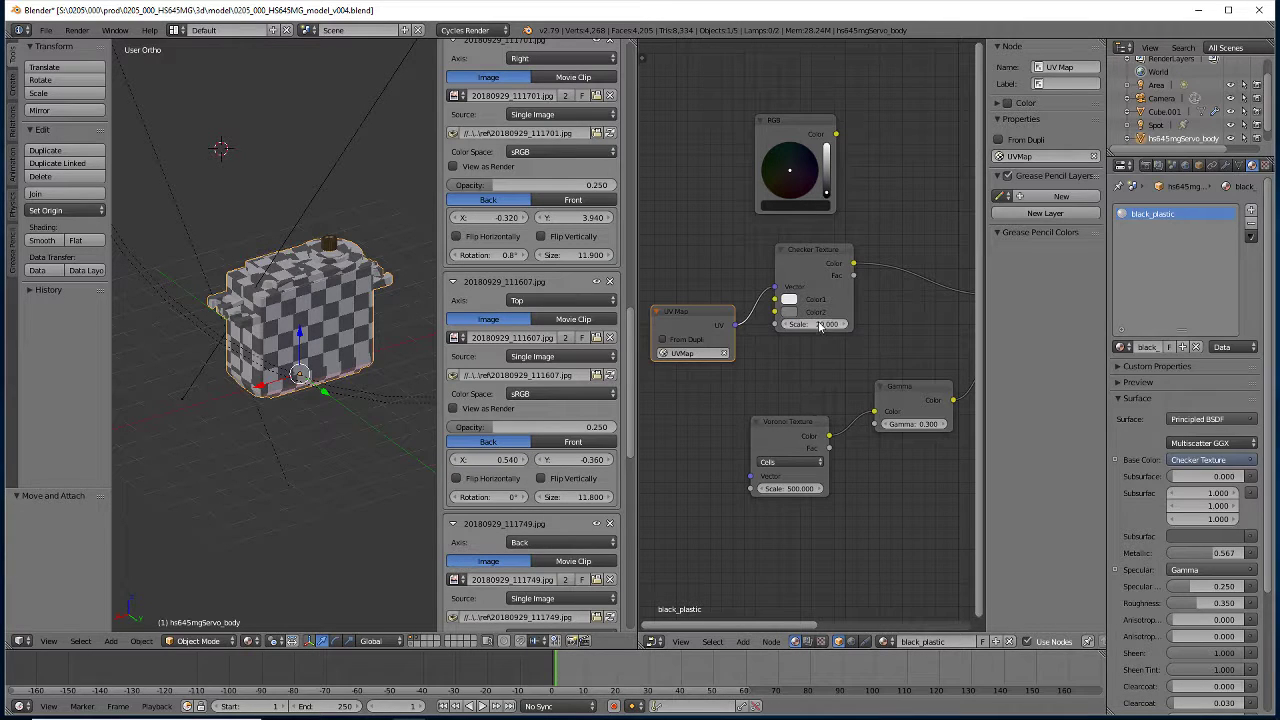
pyautogui.click(795, 324)
pyautogui.press('Return')
# Orbit and zoom around the servo to inspect the fine checker pattern from above
pyautogui.moveTo(292, 480)
pyautogui.mouseDown(button='middle')
pyautogui.moveTo(290, 453)
pyautogui.moveTo(152, 430)
pyautogui.moveTo(272, 430)
pyautogui.moveTo(284, 442)
pyautogui.moveTo(209, 449)
pyautogui.moveTo(190, 418)
pyautogui.moveTo(294, 503)
pyautogui.moveTo(313, 560)
pyautogui.moveTo(260, 566)
pyautogui.moveTo(366, 552)
pyautogui.moveTo(234, 551)
pyautogui.moveTo(166, 337)
pyautogui.mouseUp(button='middle')
pyautogui.scroll(2, 150, 430)
pyautogui.scroll(2, 177, 440)
pyautogui.scroll(3, 190, 441)
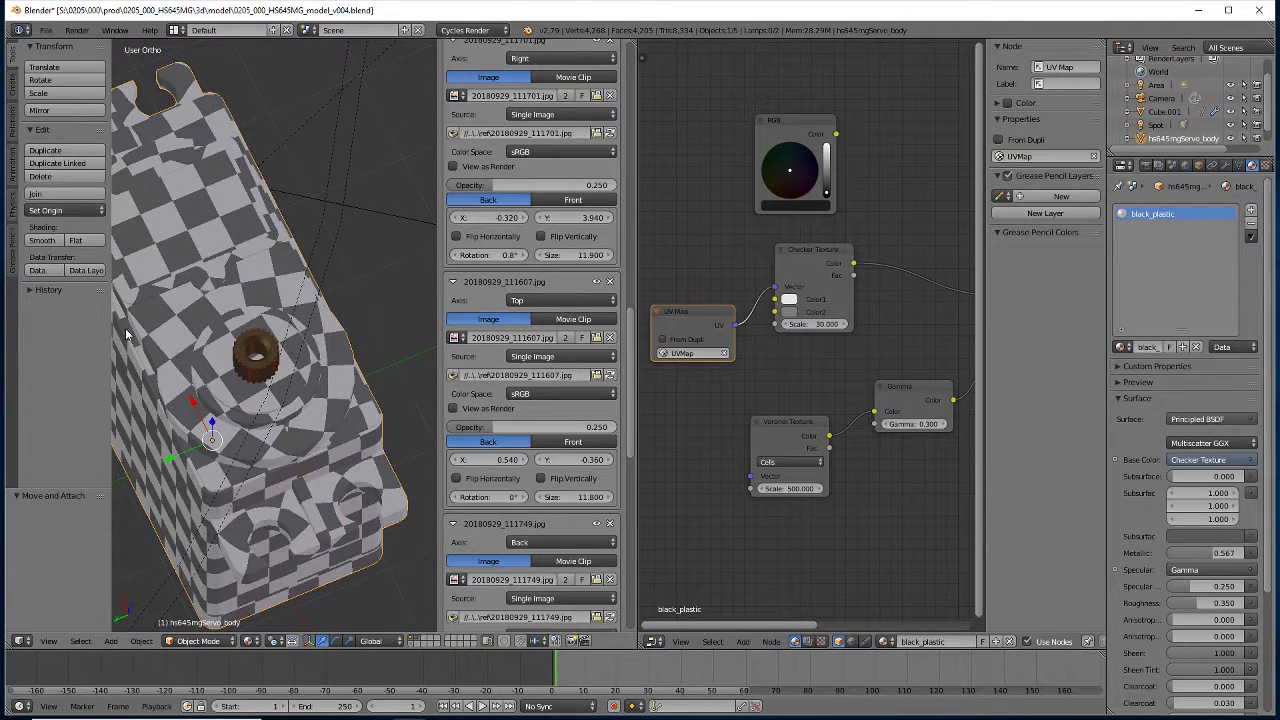
pyautogui.moveTo(245, 343)
pyautogui.mouseDown(button='middle')
pyautogui.moveTo(338, 383)
pyautogui.moveTo(295, 408)
pyautogui.mouseUp(button='middle')
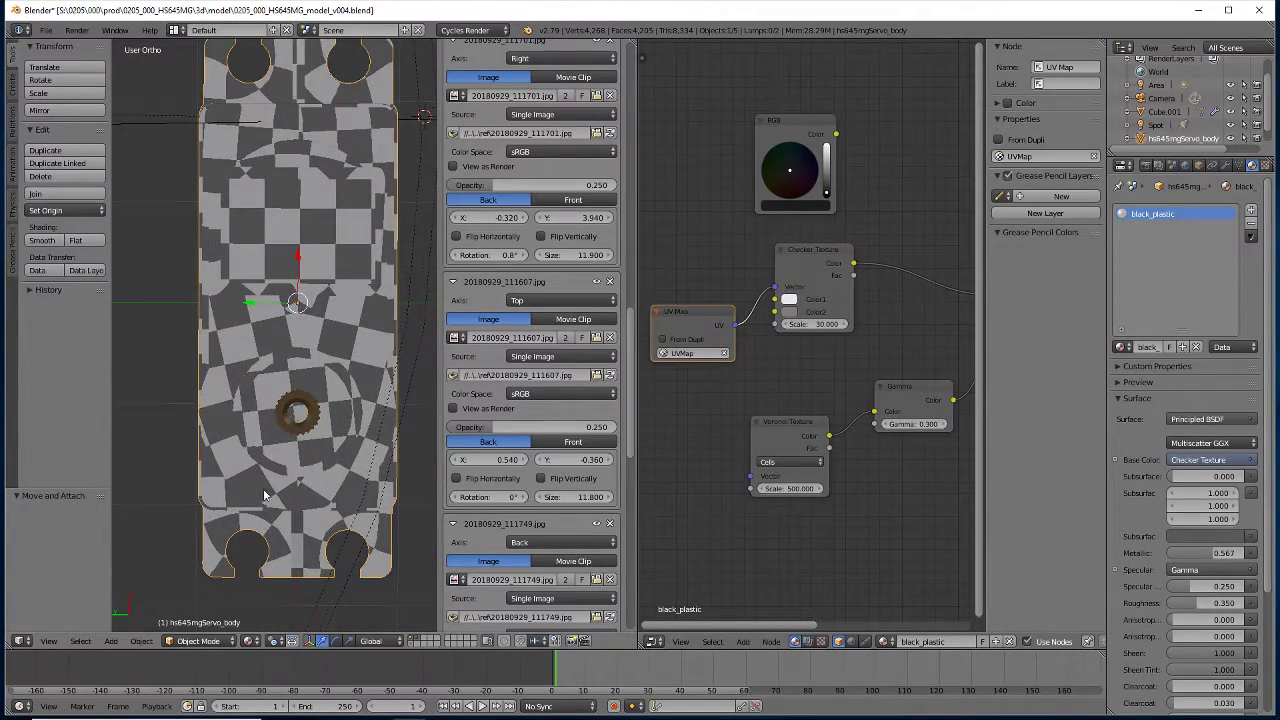
pyautogui.moveTo(264, 495)
pyautogui.mouseDown(button='middle')
pyautogui.moveTo(123, 488)
pyautogui.moveTo(144, 487)
pyautogui.moveTo(255, 400)
pyautogui.moveTo(377, 343)
pyautogui.moveTo(274, 443)
pyautogui.moveTo(266, 492)
pyautogui.moveTo(263, 366)
pyautogui.mouseUp(button='middle')
pyautogui.scroll(2, 223, 380)
pyautogui.scroll(2, 223, 380)
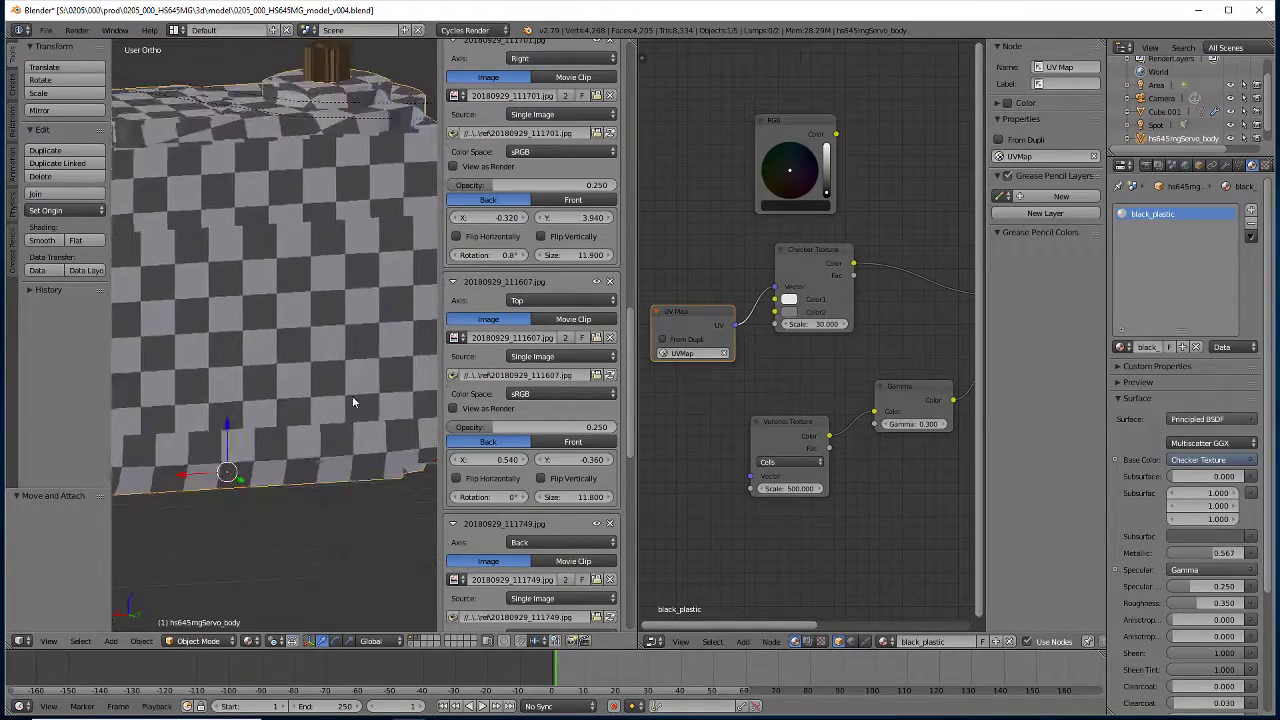
pyautogui.scroll(-3, 352, 402)
pyautogui.moveTo(352, 402)
pyautogui.mouseDown(button='middle')
pyautogui.moveTo(330, 395)
pyautogui.moveTo(318, 360)
pyautogui.mouseUp(button='middle')
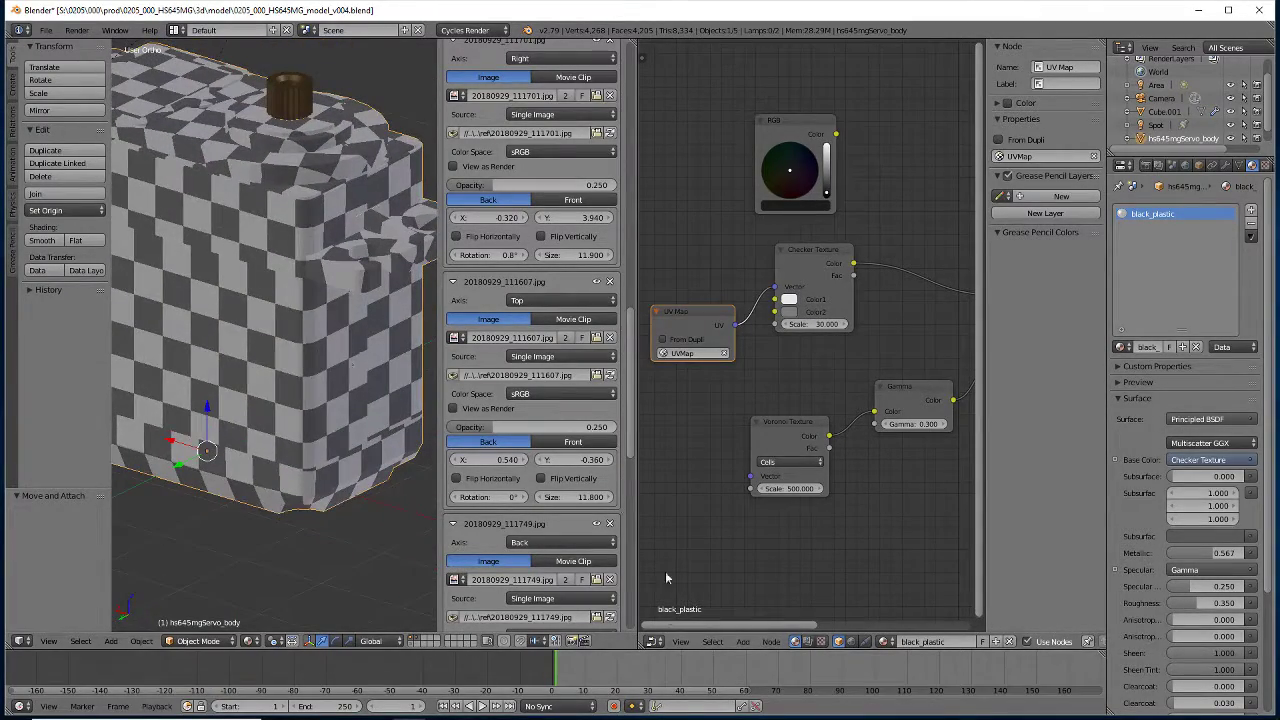
pyautogui.click(660, 645)
pyautogui.click(664, 541)
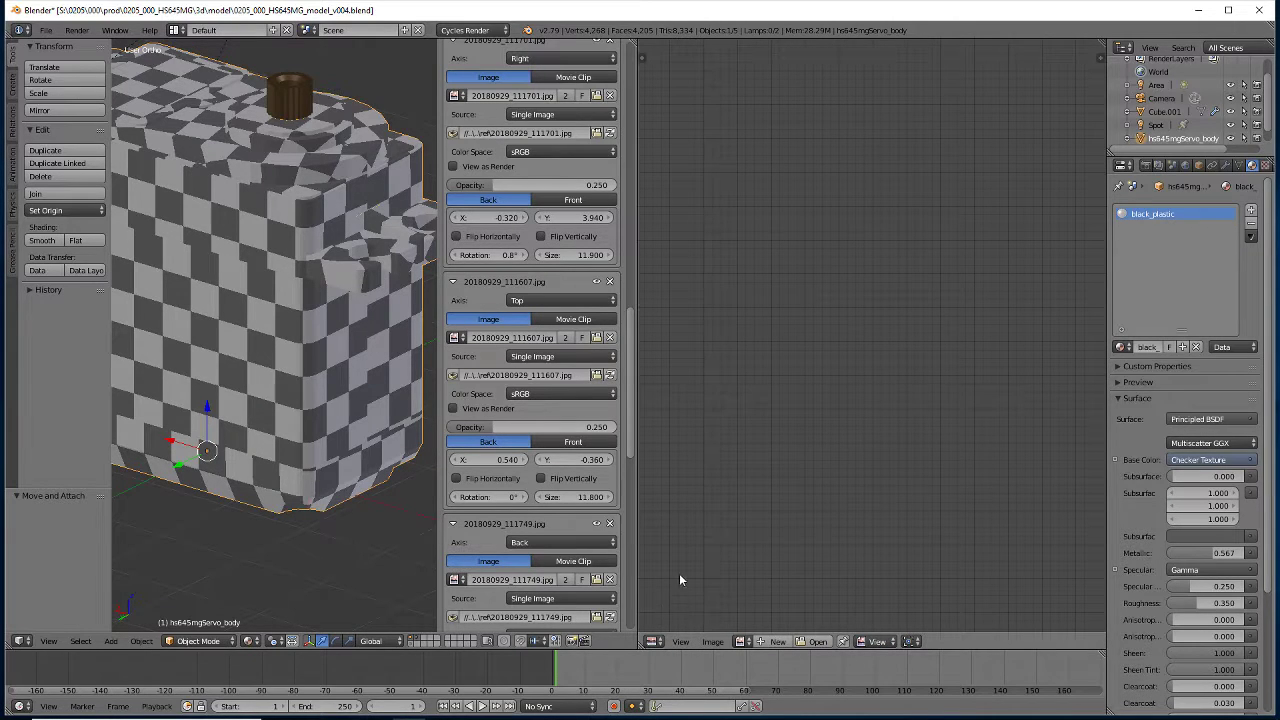
pyautogui.press('Tab')
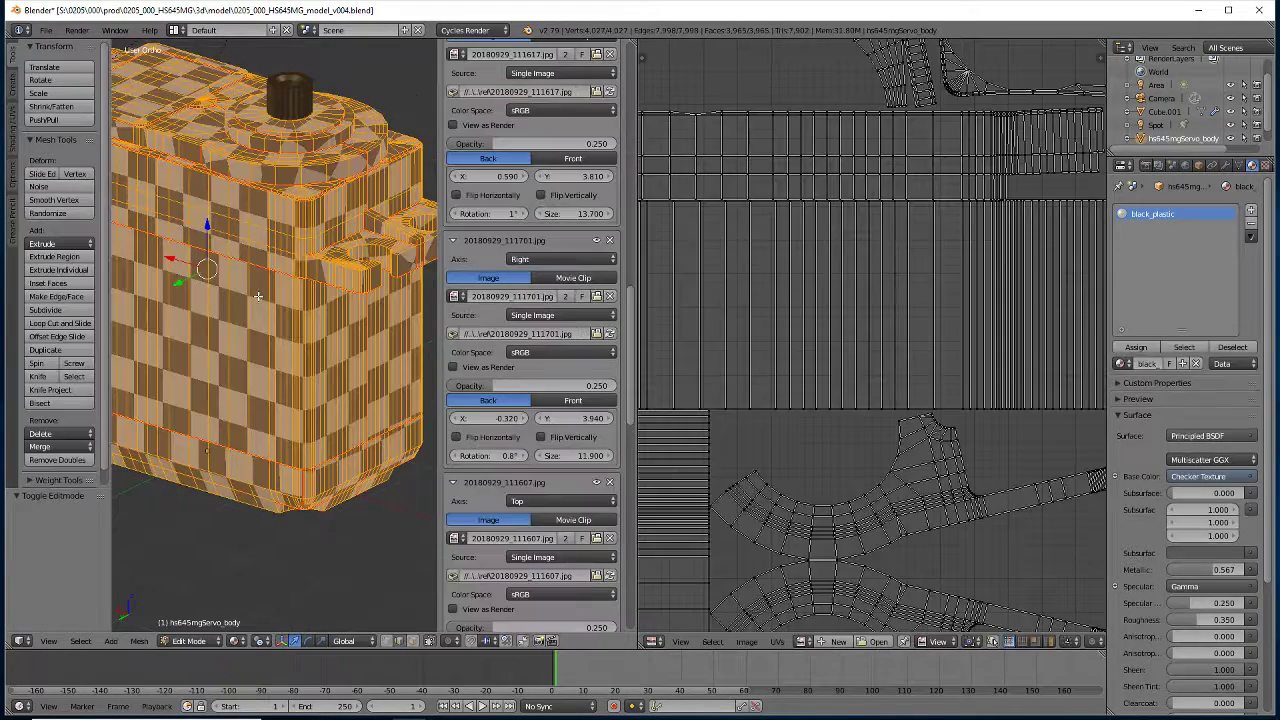
pyautogui.scroll(-5, 729, 455)
pyautogui.scroll(-2, 731, 458)
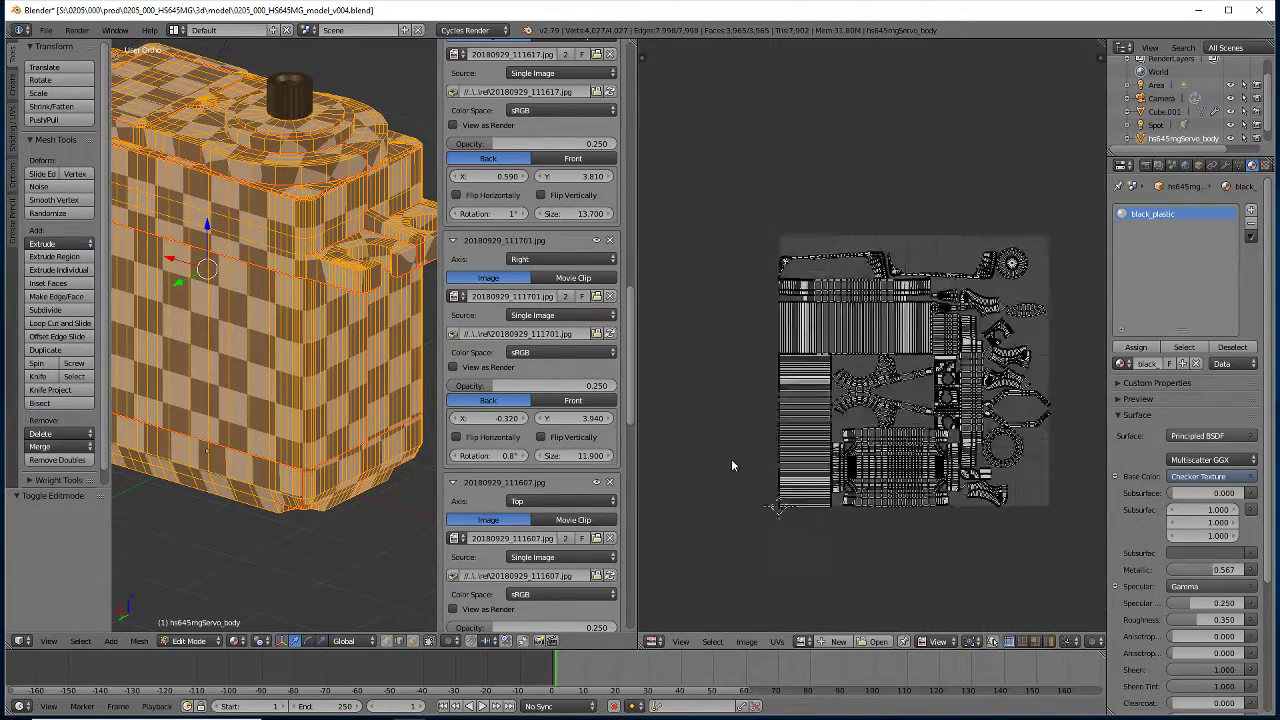
pyautogui.scroll(8, 733, 468)
pyautogui.scroll(-1, 733, 466)
pyautogui.scroll(-1, 733, 467)
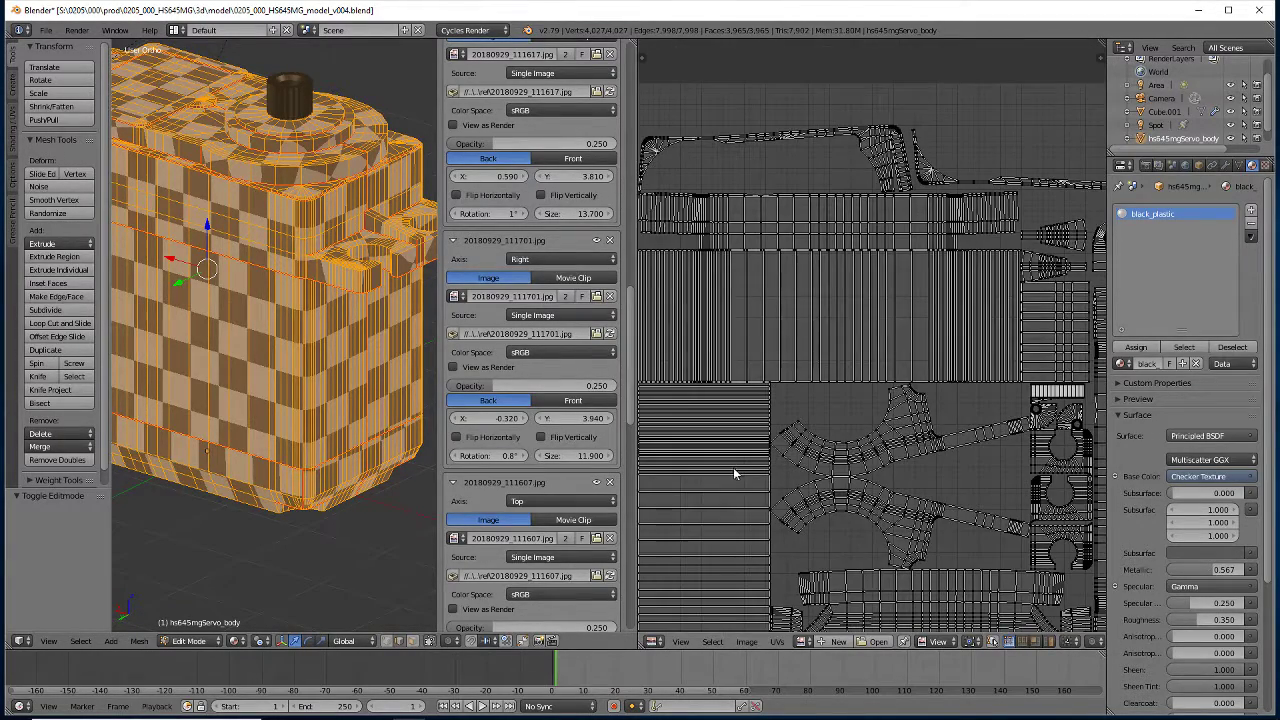
pyautogui.moveTo(689, 366)
pyautogui.mouseDown(button='middle')
pyautogui.moveTo(761, 391)
pyautogui.moveTo(738, 409)
pyautogui.mouseUp(button='middle')
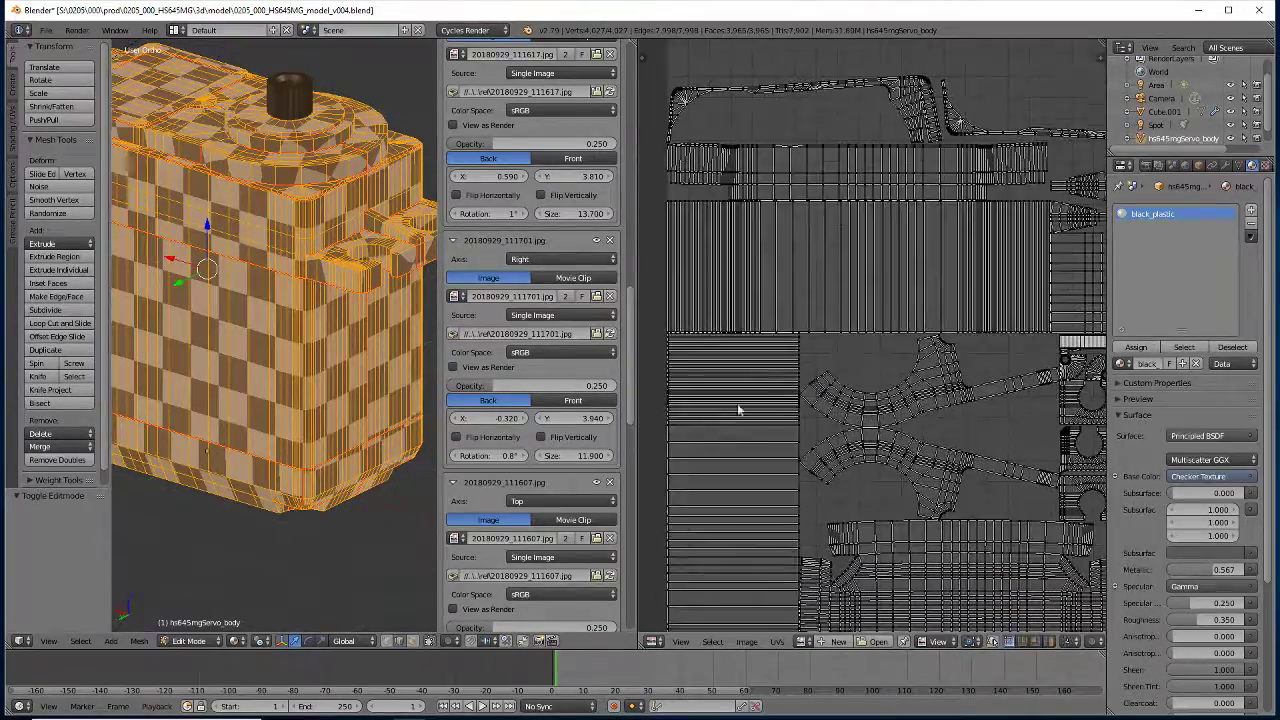
pyautogui.scroll(-3, 772, 460)
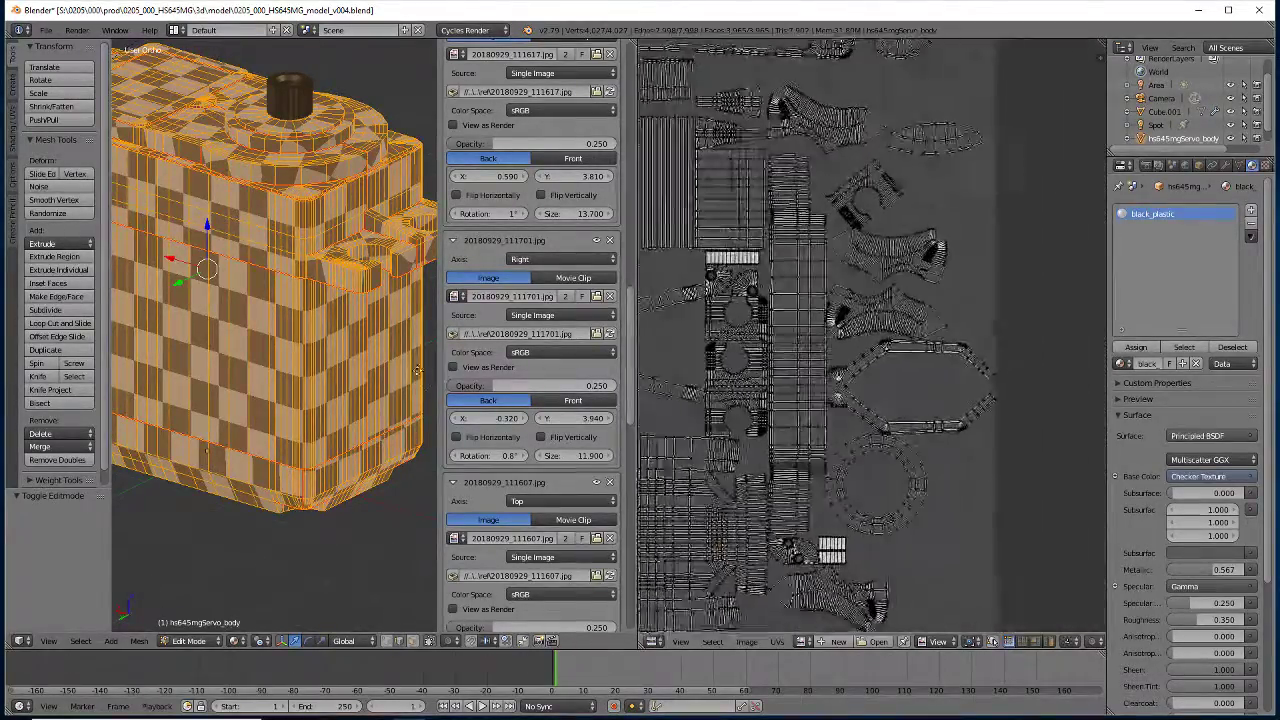
pyautogui.scroll(1, 737, 451)
pyautogui.scroll(1, 737, 451)
pyautogui.scroll(1, 737, 451)
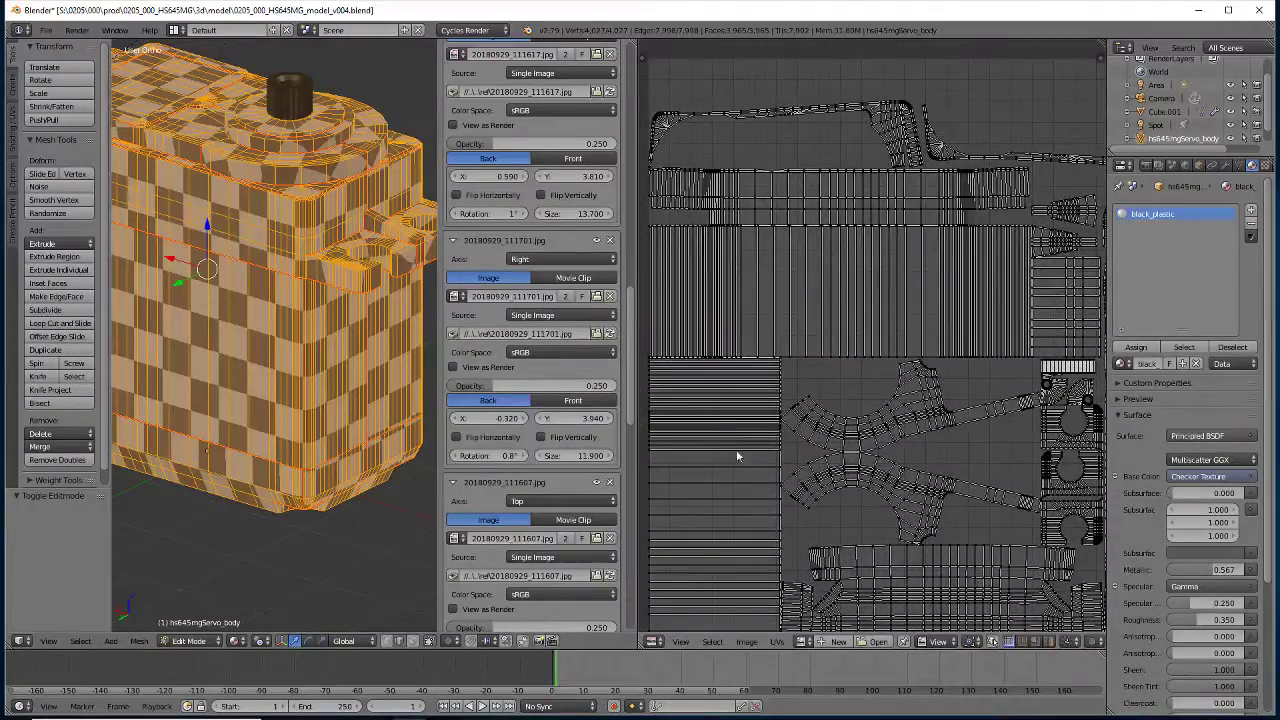
pyautogui.scroll(1, 726, 398)
pyautogui.scroll(1, 726, 398)
pyautogui.scroll(1, 700, 260)
pyautogui.scroll(1, 686, 218)
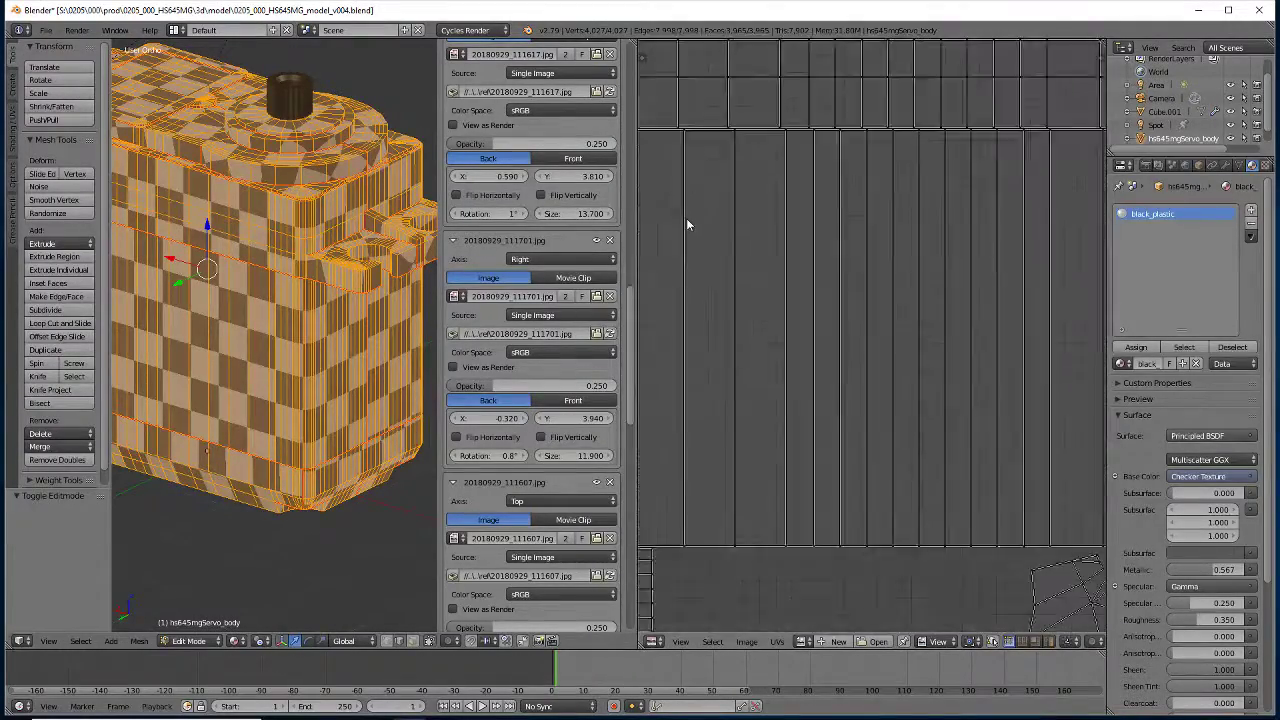
pyautogui.scroll(-1, 686, 218)
pyautogui.scroll(2, 688, 222)
pyautogui.scroll(-1, 691, 220)
pyautogui.scroll(-1, 692, 220)
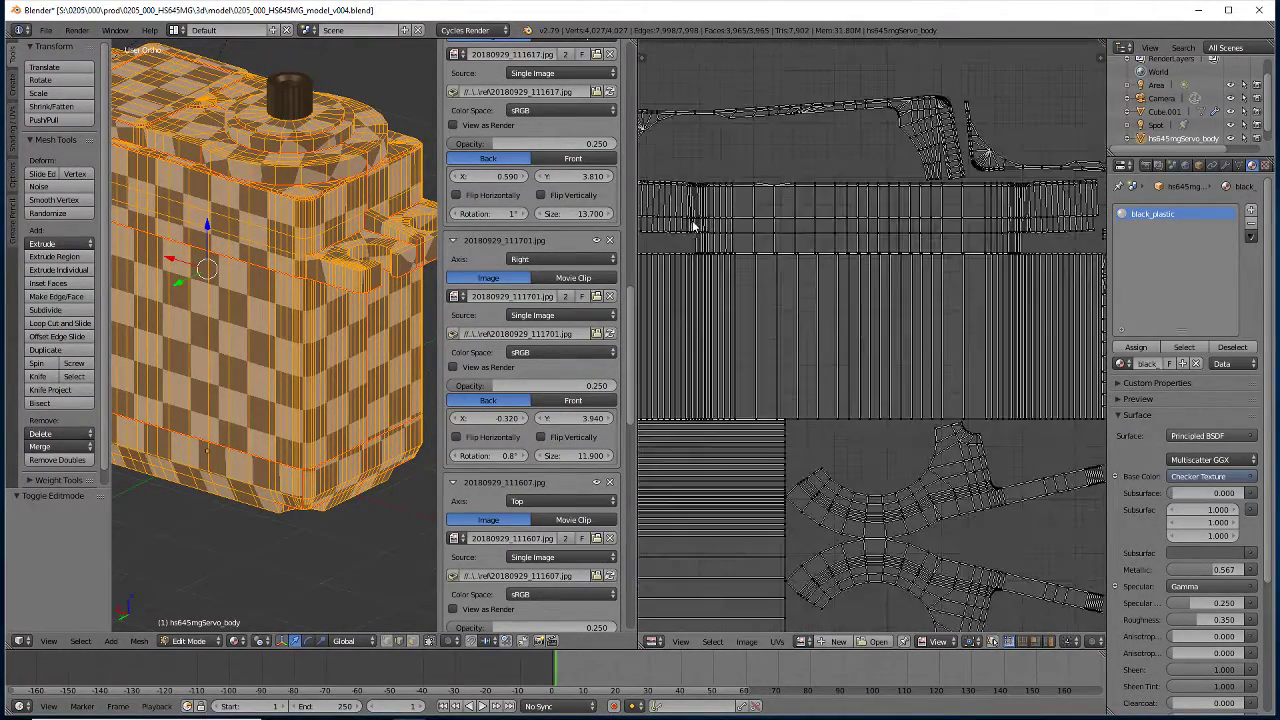
pyautogui.moveTo(841, 227); pyautogui.dragTo(801, 372, button='middle')
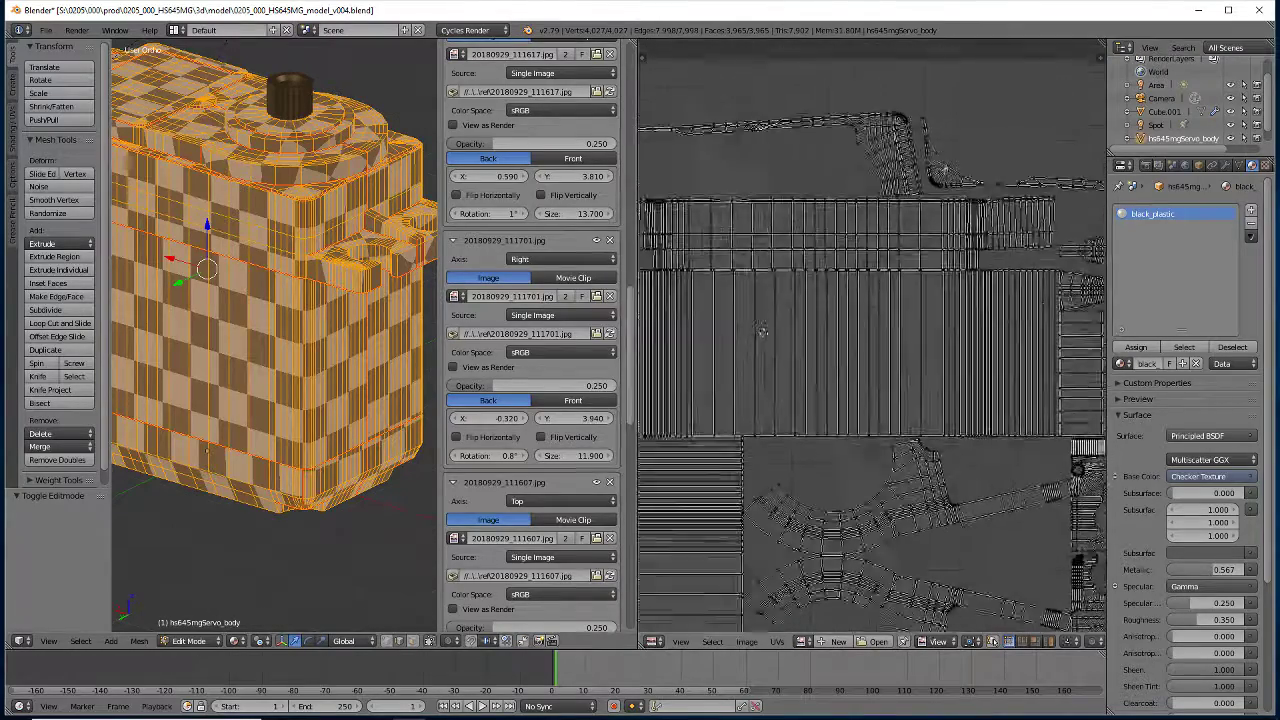
pyautogui.scroll(2, 820, 350)
pyautogui.scroll(1, 846, 323)
pyautogui.scroll(2, 846, 323)
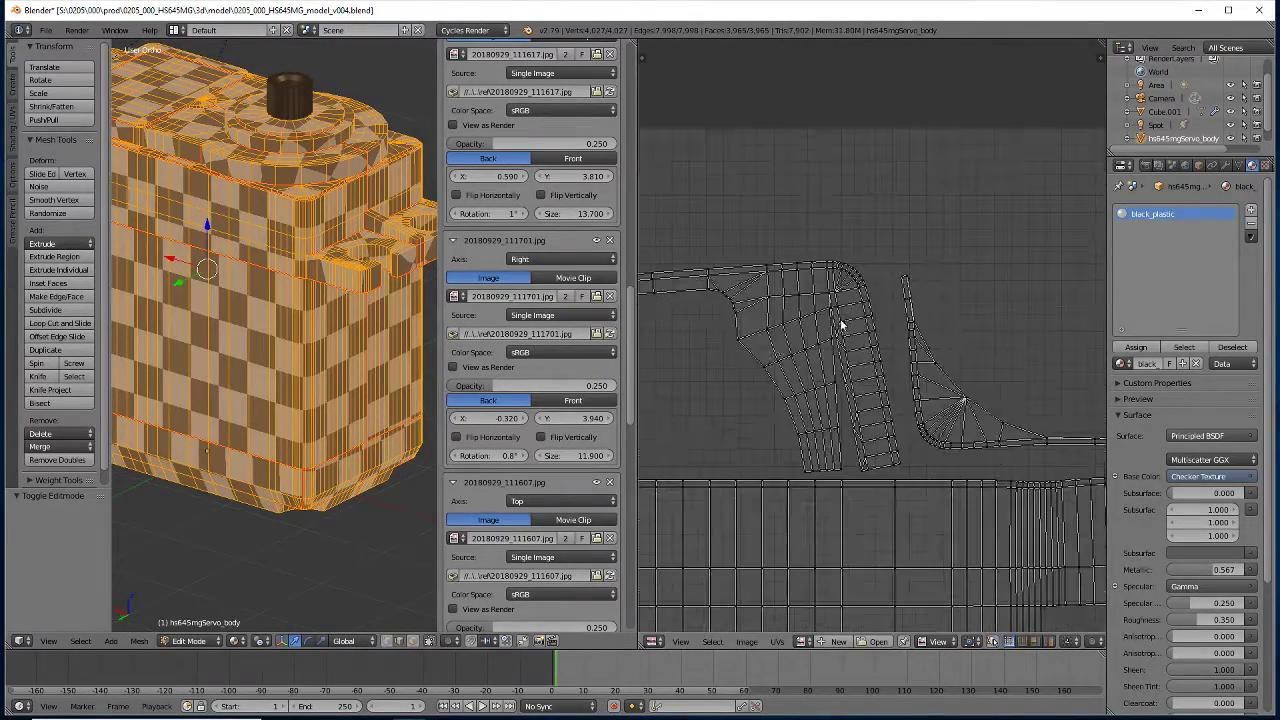
pyautogui.scroll(1, 763, 402)
pyautogui.scroll(1, 763, 402)
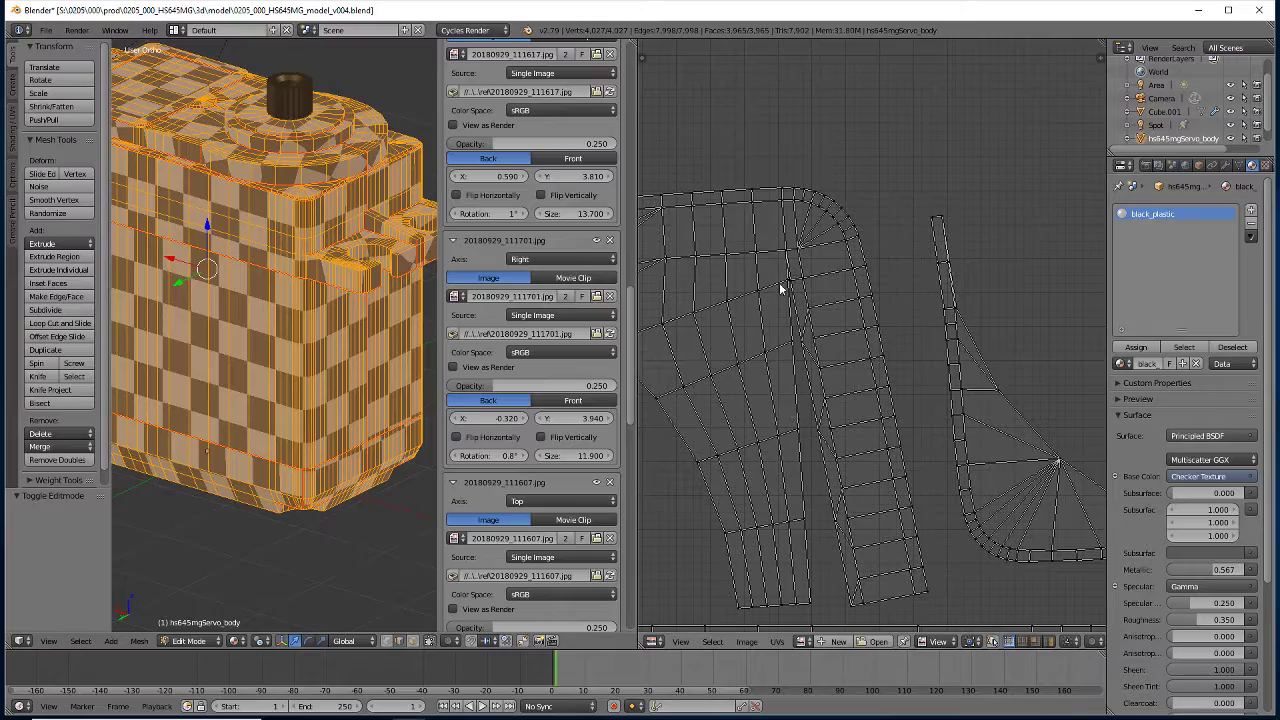
pyautogui.moveTo(776, 258); pyautogui.dragTo(752, 310, button='middle')
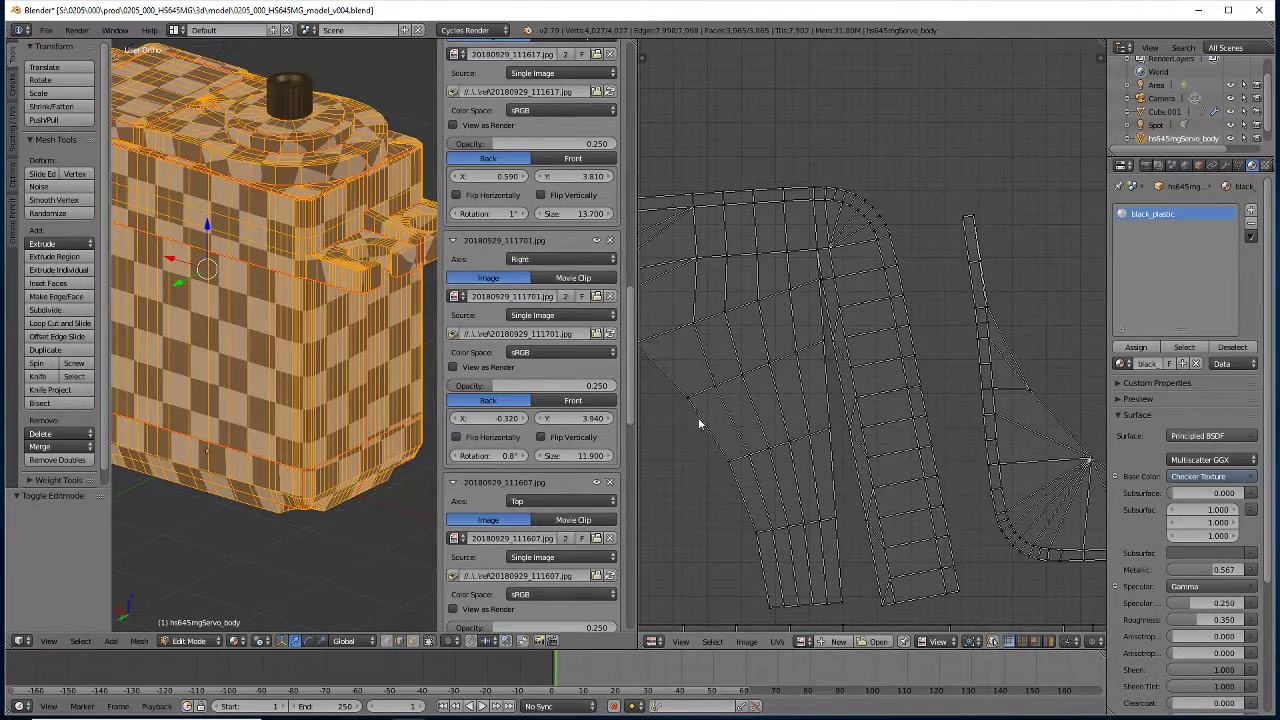
pyautogui.scroll(2, 700, 424)
pyautogui.scroll(2, 656, 404)
pyautogui.scroll(2, 792, 418)
pyautogui.scroll(2, 965, 422)
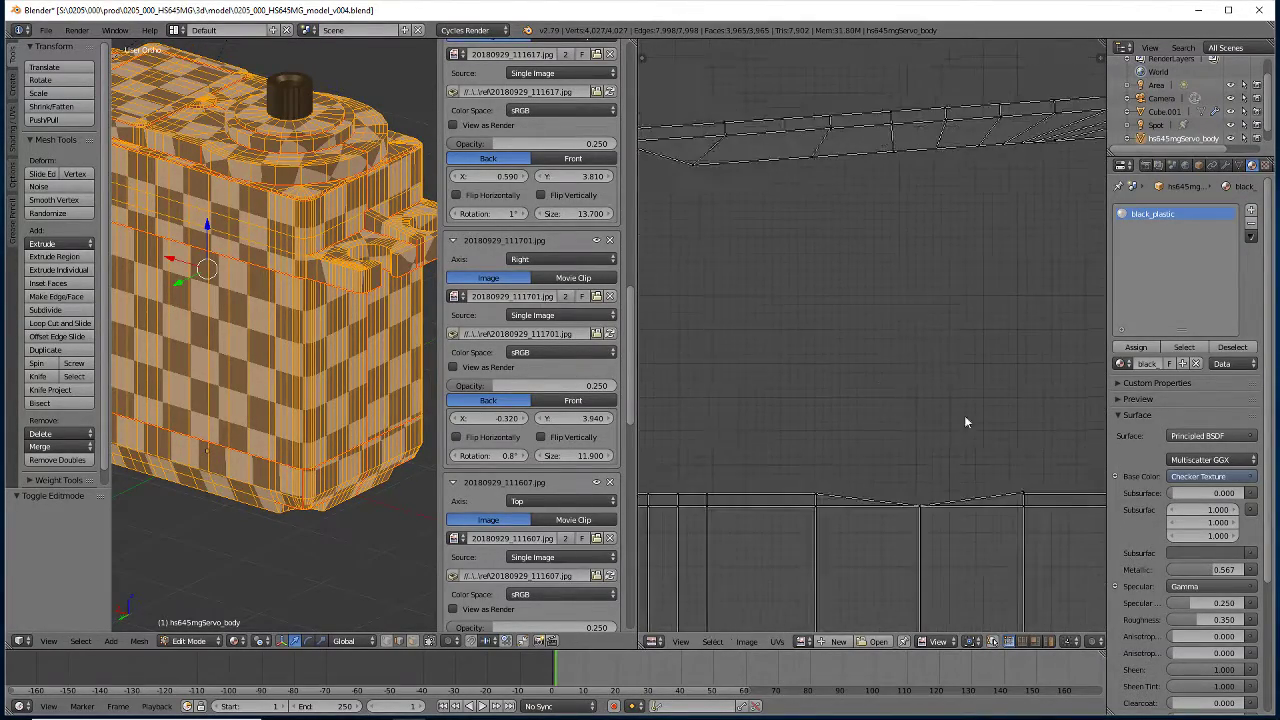
pyautogui.scroll(-2, 1016, 400)
pyautogui.scroll(-2, 689, 371)
pyautogui.moveTo(880, 366)
pyautogui.mouseDown(button='middle')
pyautogui.moveTo(767, 386)
pyautogui.moveTo(800, 464)
pyautogui.mouseUp(button='middle')
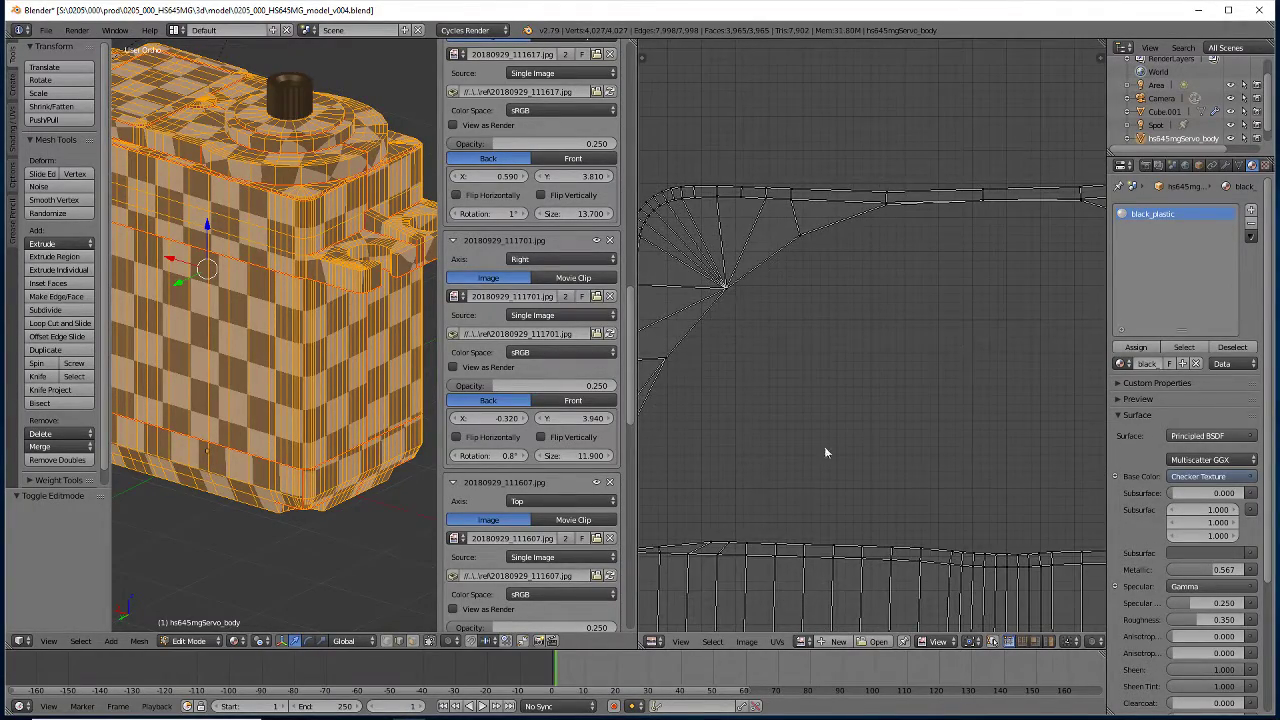
pyautogui.scroll(-2, 824, 453)
pyautogui.scroll(2, 950, 481)
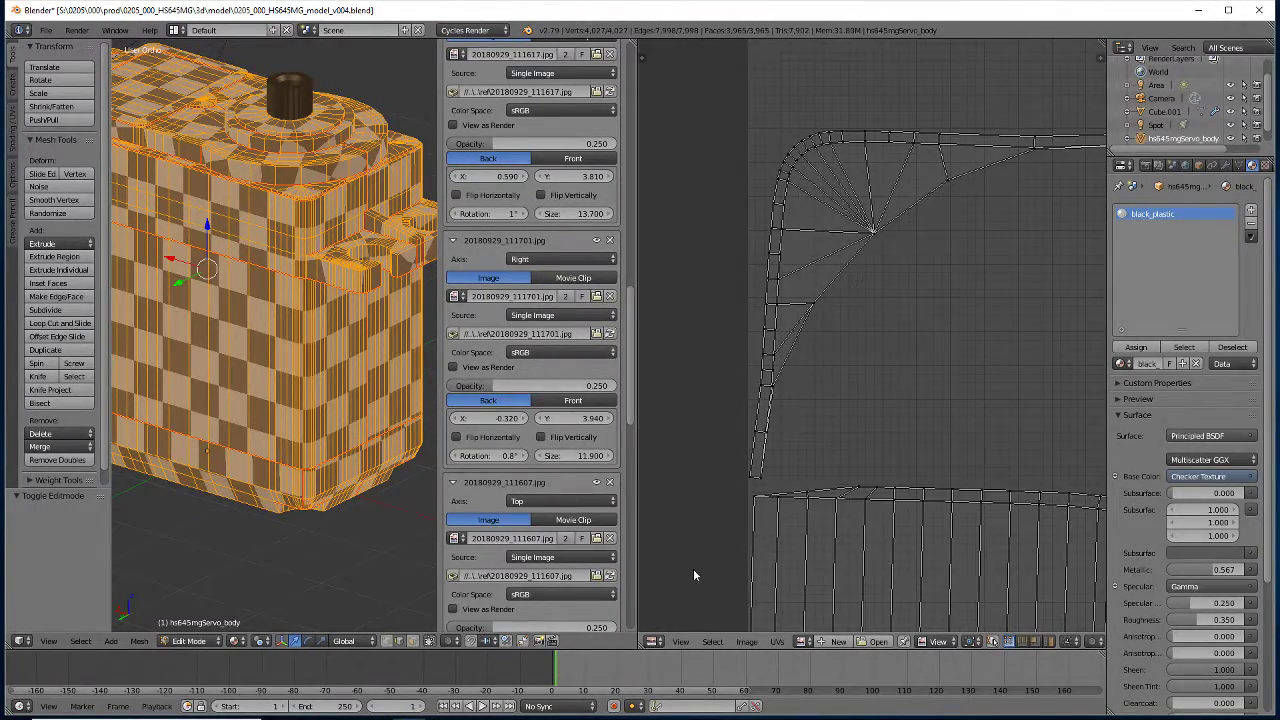
pyautogui.scroll(-2, 791, 421)
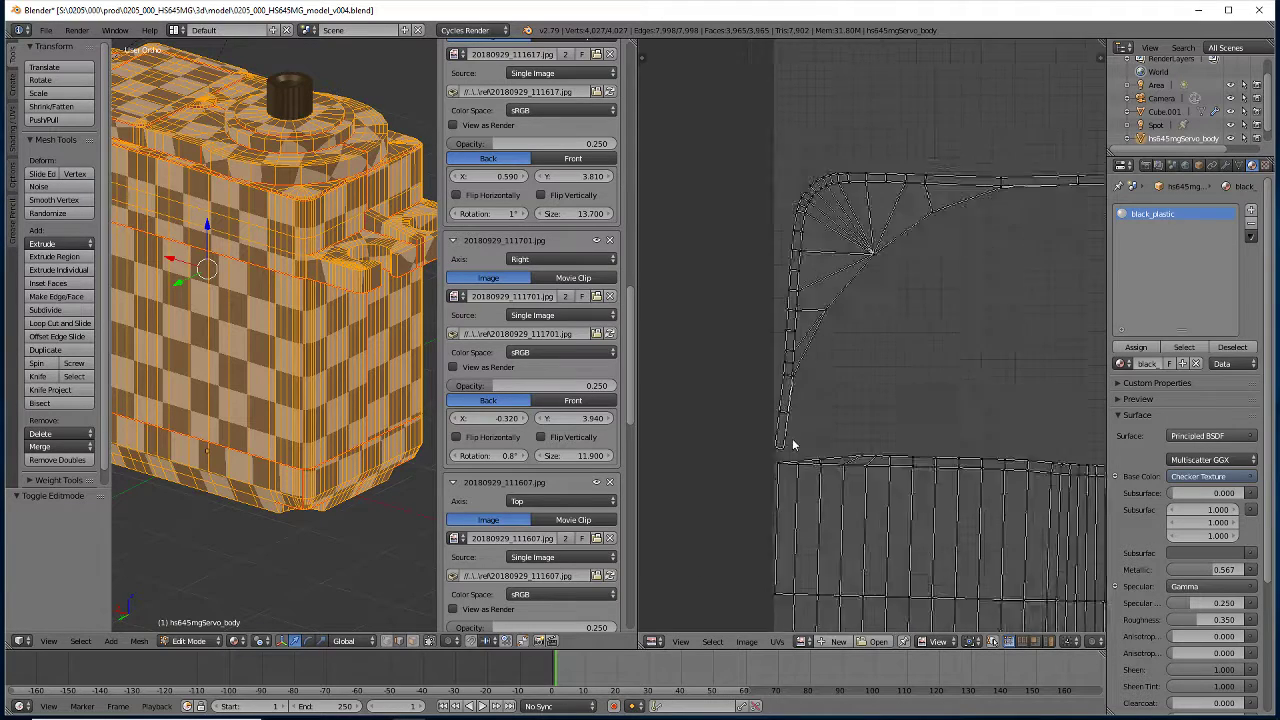
pyautogui.scroll(-2, 796, 457)
pyautogui.scroll(2, 809, 466)
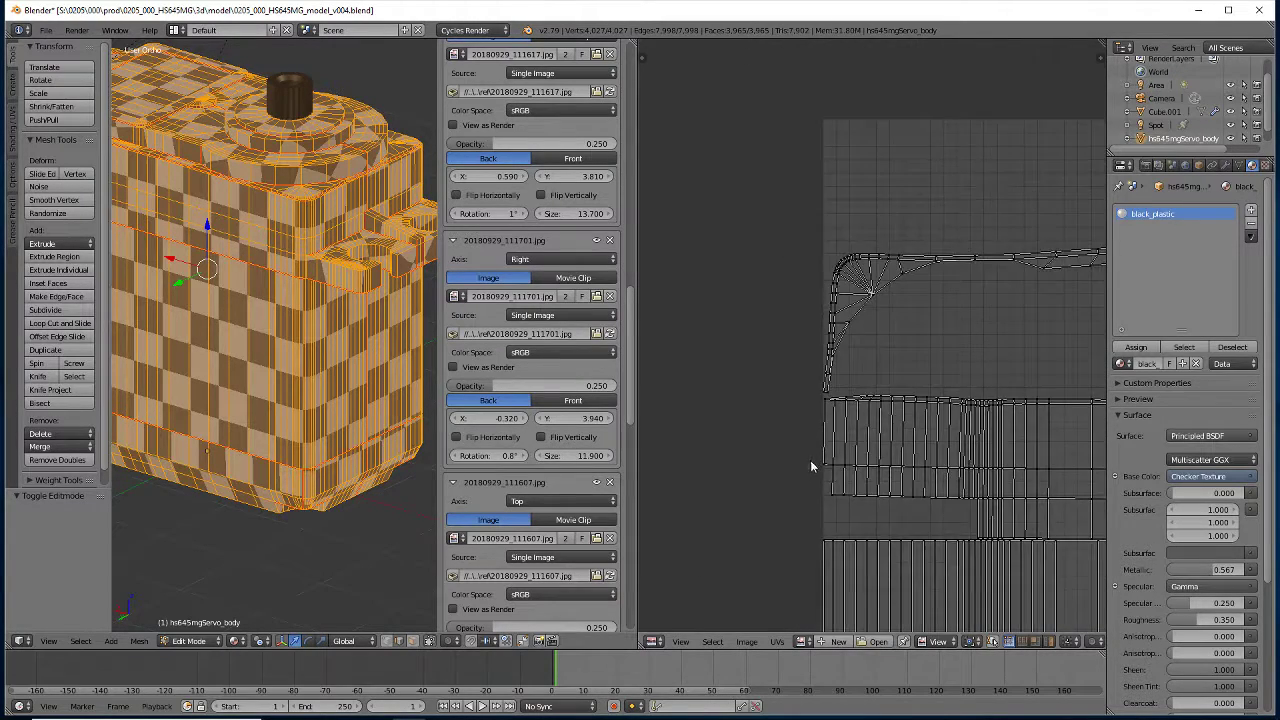
pyautogui.scroll(3, 810, 460)
pyautogui.moveTo(943, 402); pyautogui.dragTo(676, 257, button='middle')
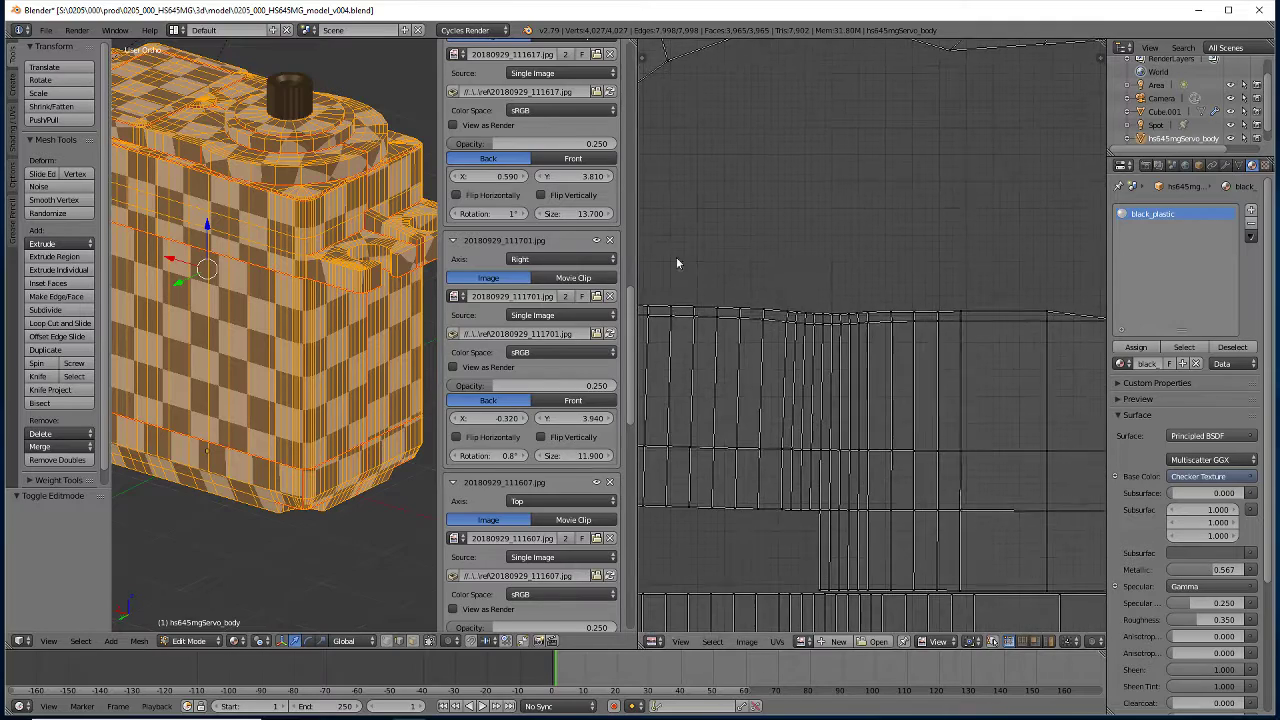
pyautogui.scroll(-2, 755, 385)
pyautogui.scroll(-1, 770, 402)
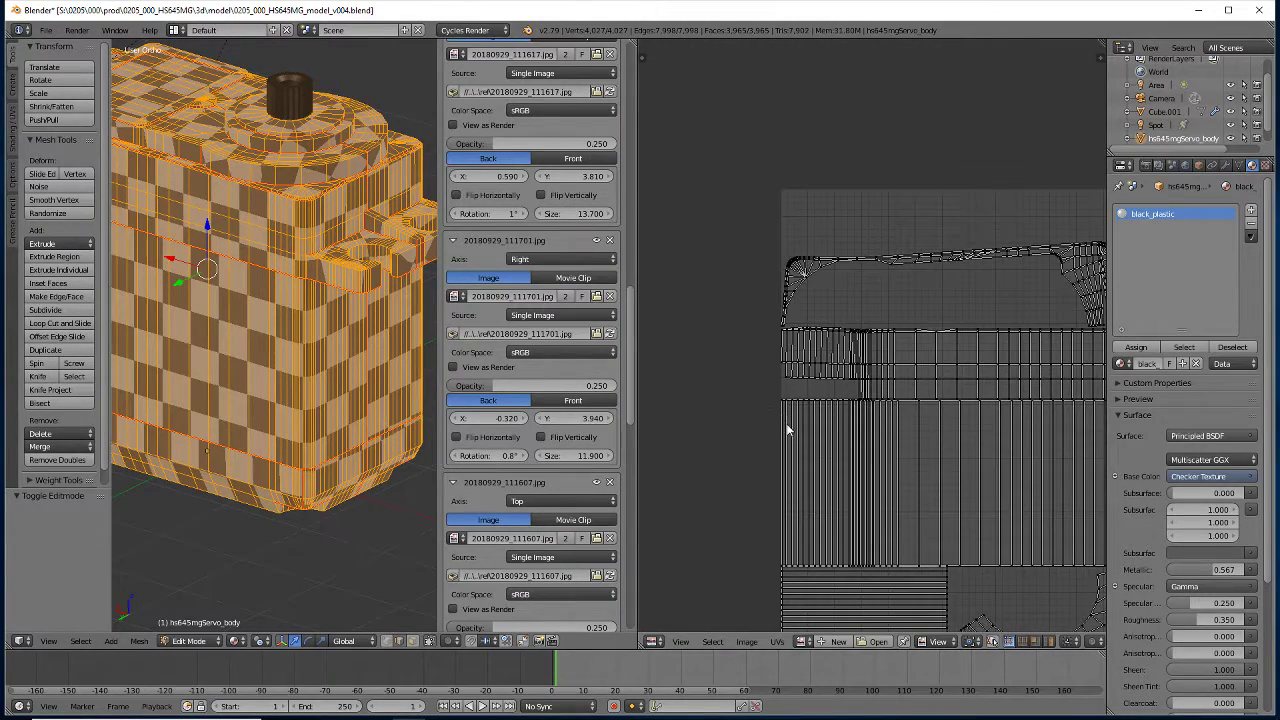
pyautogui.scroll(2, 787, 428)
pyautogui.scroll(-1, 789, 430)
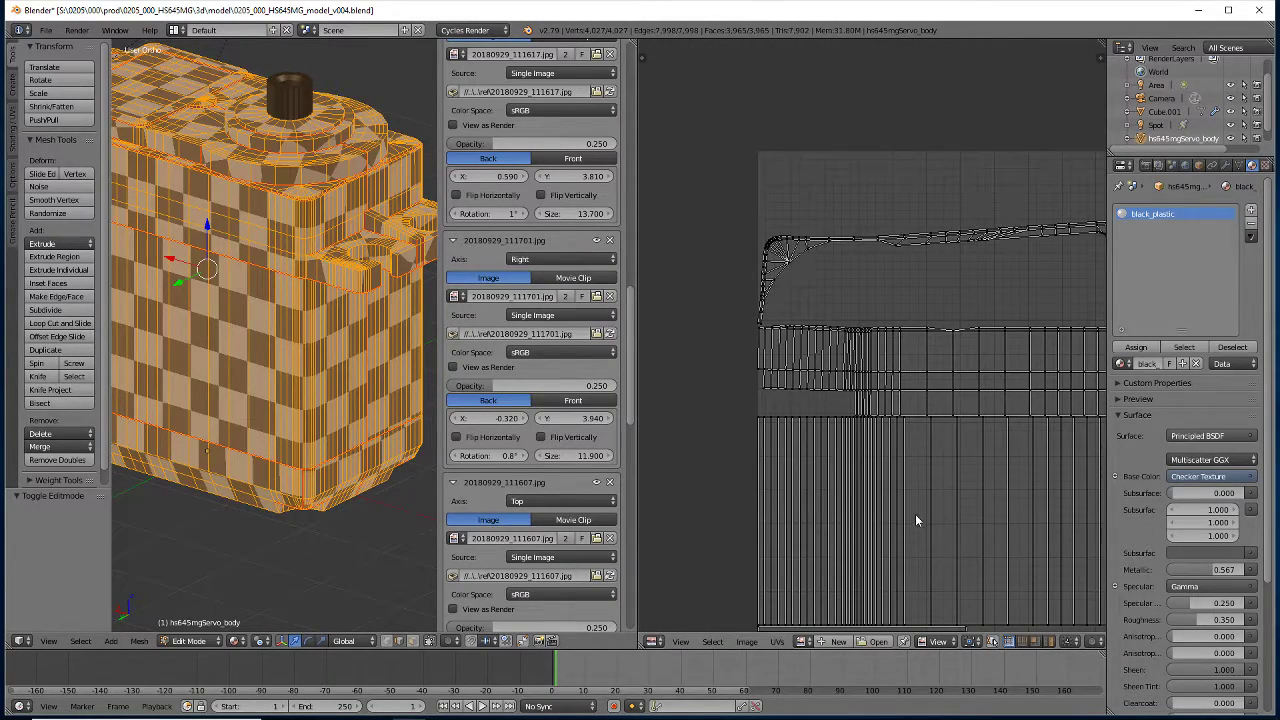
pyautogui.scroll(-2, 915, 519)
pyautogui.scroll(2, 838, 442)
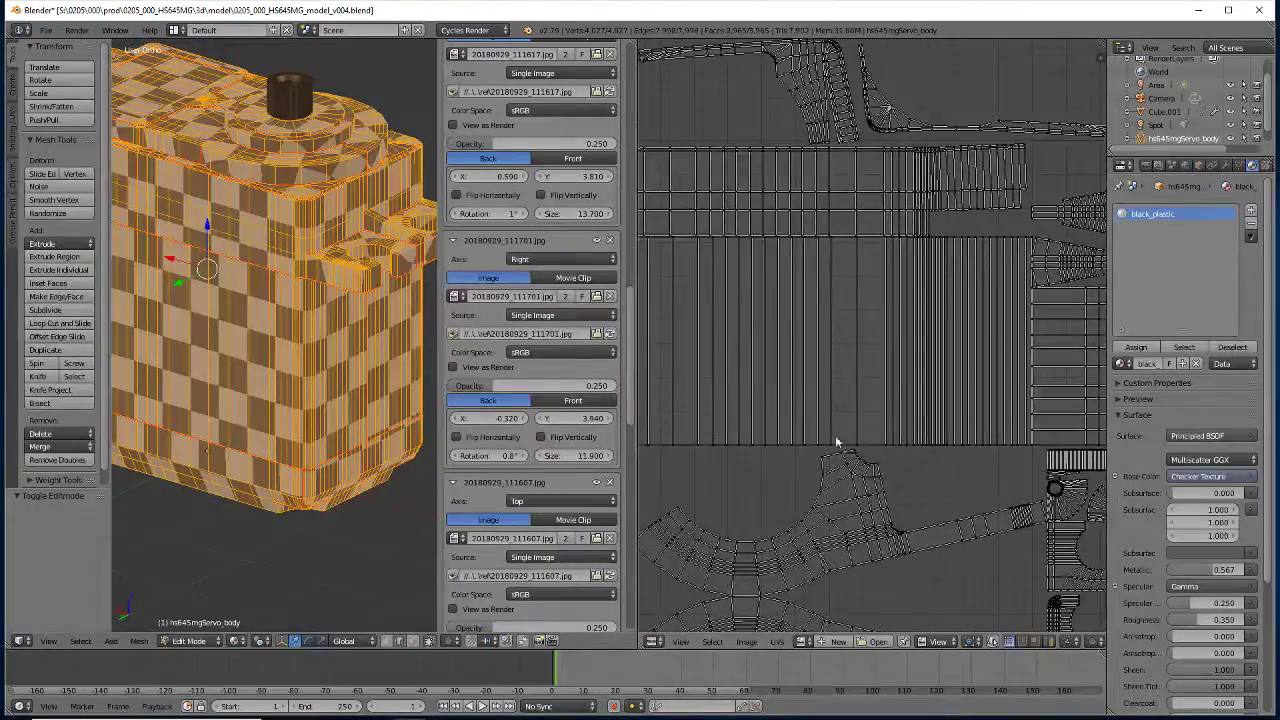
pyautogui.scroll(-2, 770, 470)
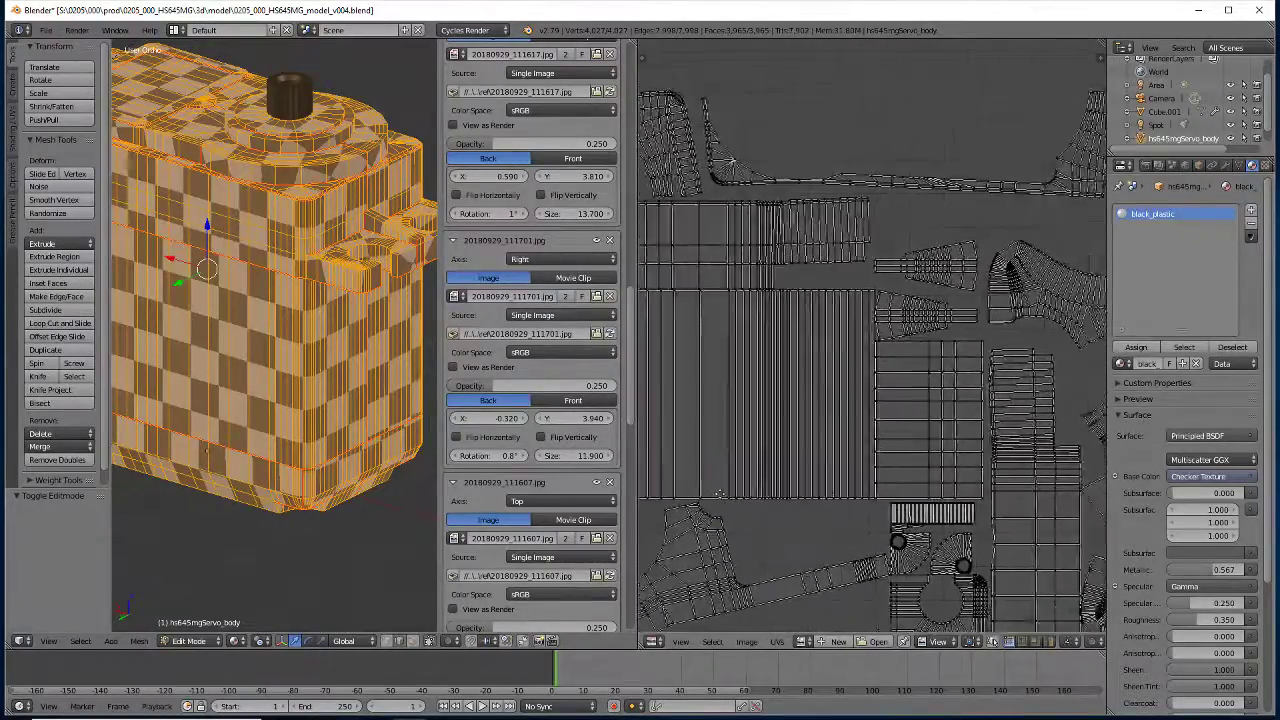
pyautogui.keyDown('ctrl'); pyautogui.hscroll(2, 780, 520); pyautogui.keyUp('ctrl')
pyautogui.keyDown('ctrl'); pyautogui.hscroll(2, 800, 500); pyautogui.keyUp('ctrl')
pyautogui.keyDown('ctrl'); pyautogui.hscroll(2, 750, 490); pyautogui.keyUp('ctrl')
pyautogui.keyDown('ctrl'); pyautogui.hscroll(2, 740, 520); pyautogui.keyUp('ctrl')
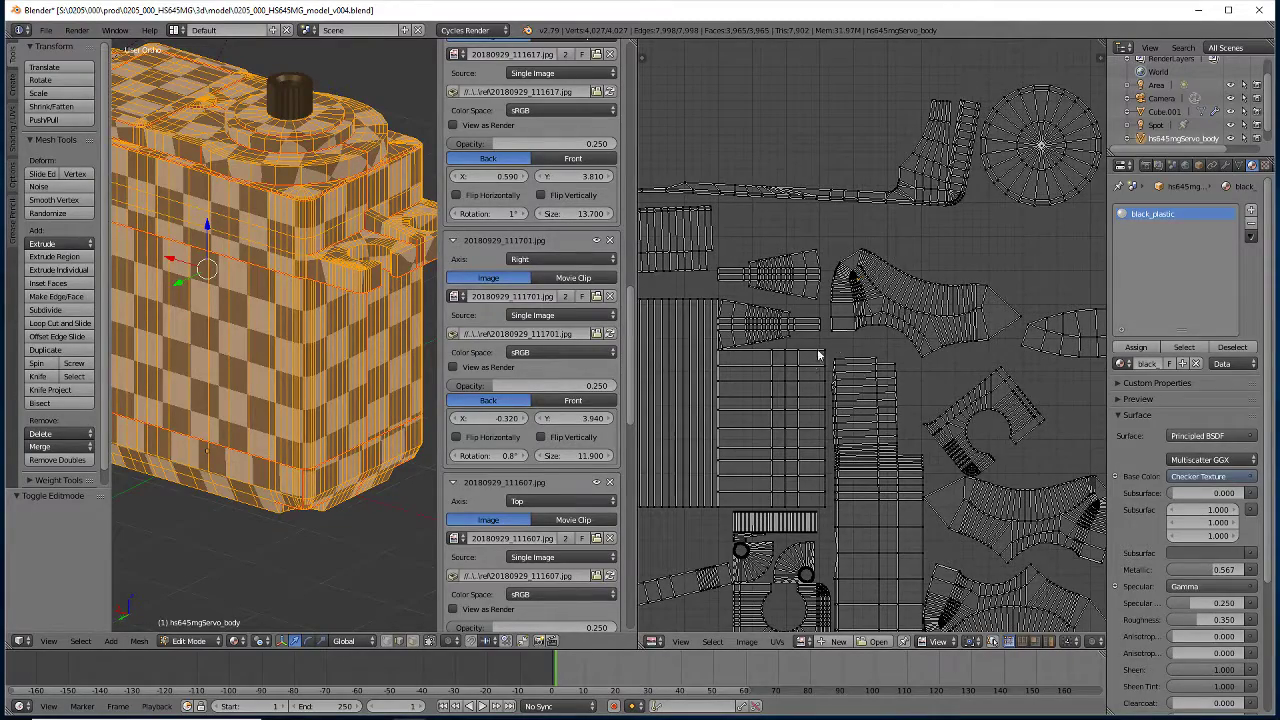
pyautogui.keyDown('ctrl'); pyautogui.hscroll(-2, 800, 430); pyautogui.keyUp('ctrl')
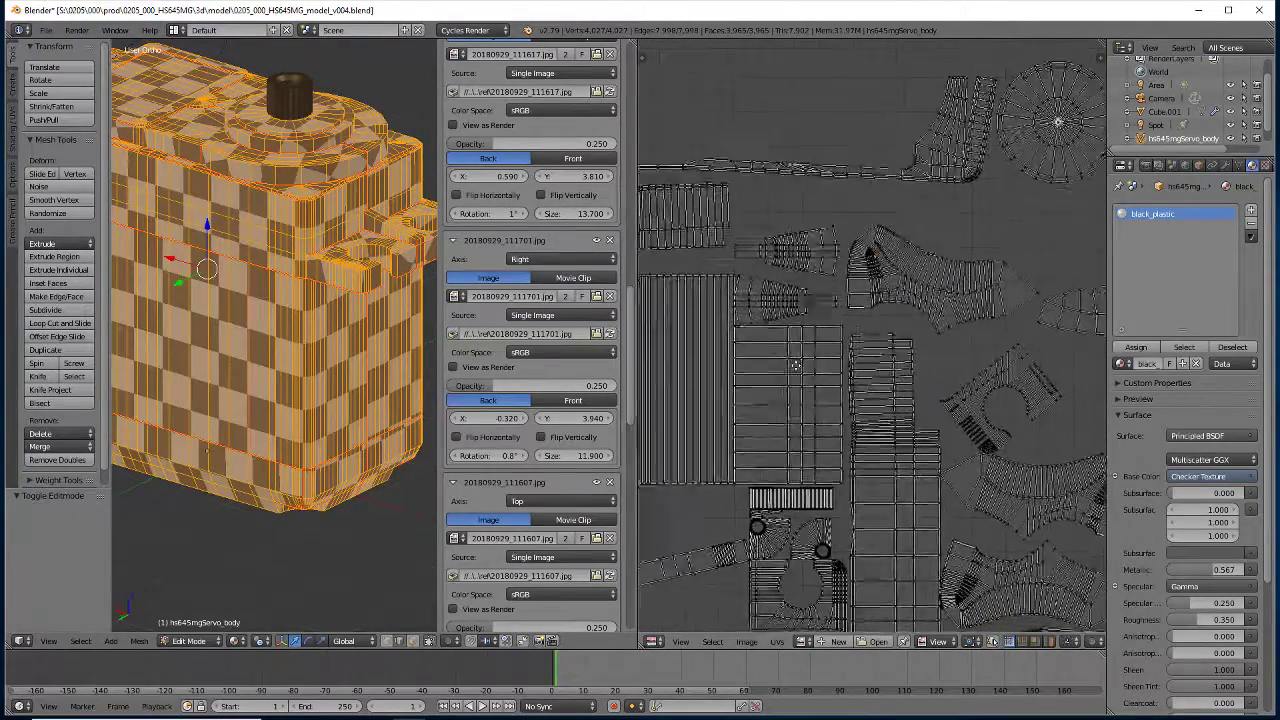
pyautogui.keyDown('ctrl'); pyautogui.hscroll(-2, 830, 460); pyautogui.keyUp('ctrl')
pyautogui.keyDown('ctrl'); pyautogui.hscroll(-1, 855, 490); pyautogui.keyUp('ctrl')
pyautogui.scroll(-1, 863, 360)
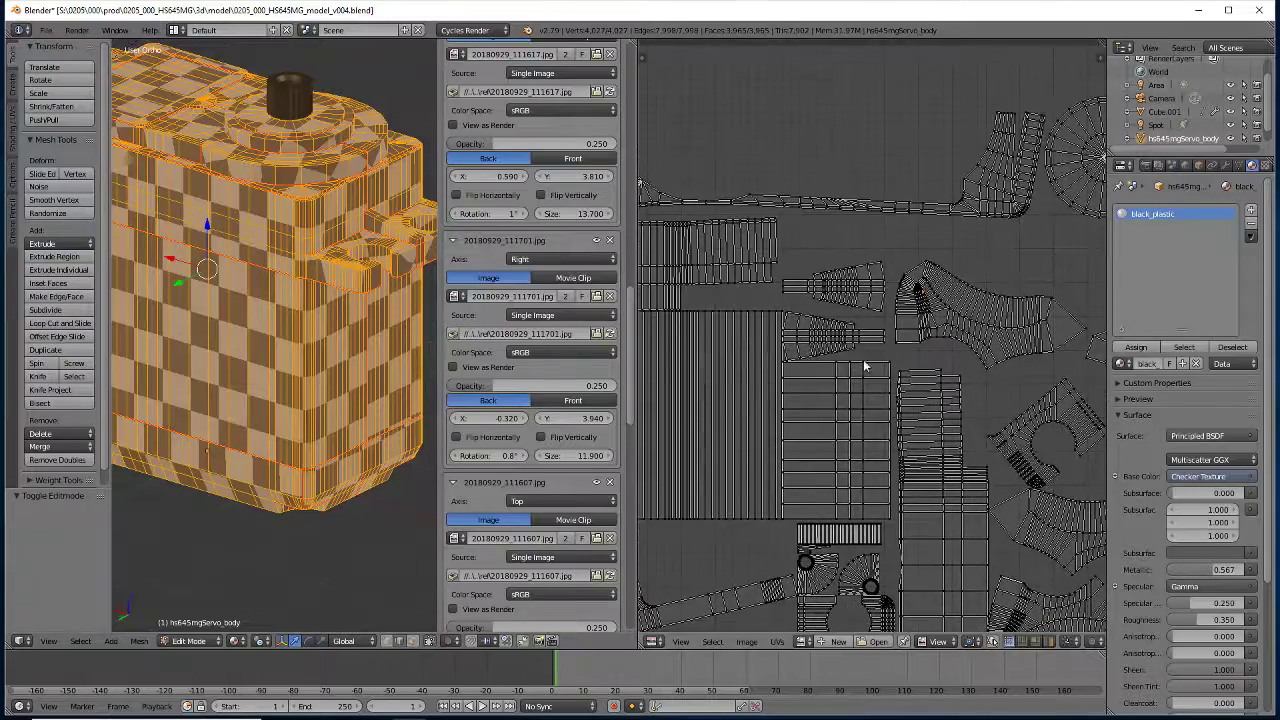
pyautogui.scroll(3, 885, 330)
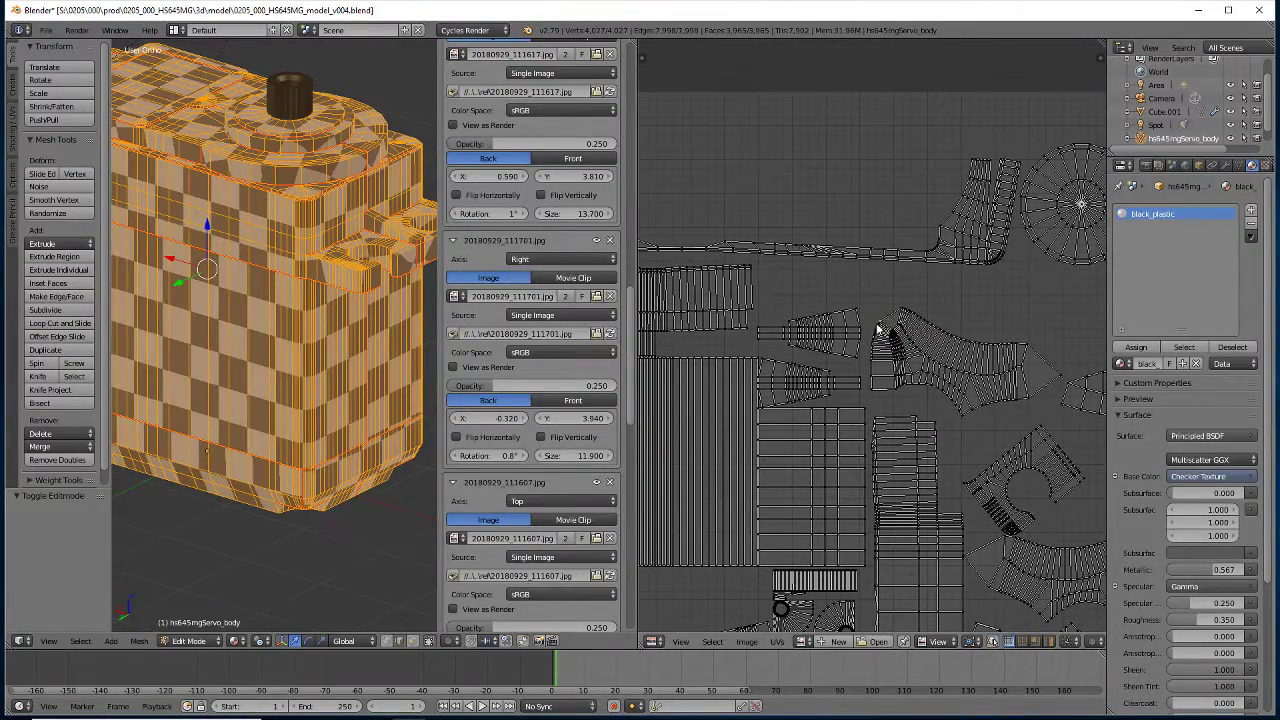
pyautogui.scroll(5, 880, 332)
pyautogui.scroll(-2, 824, 345)
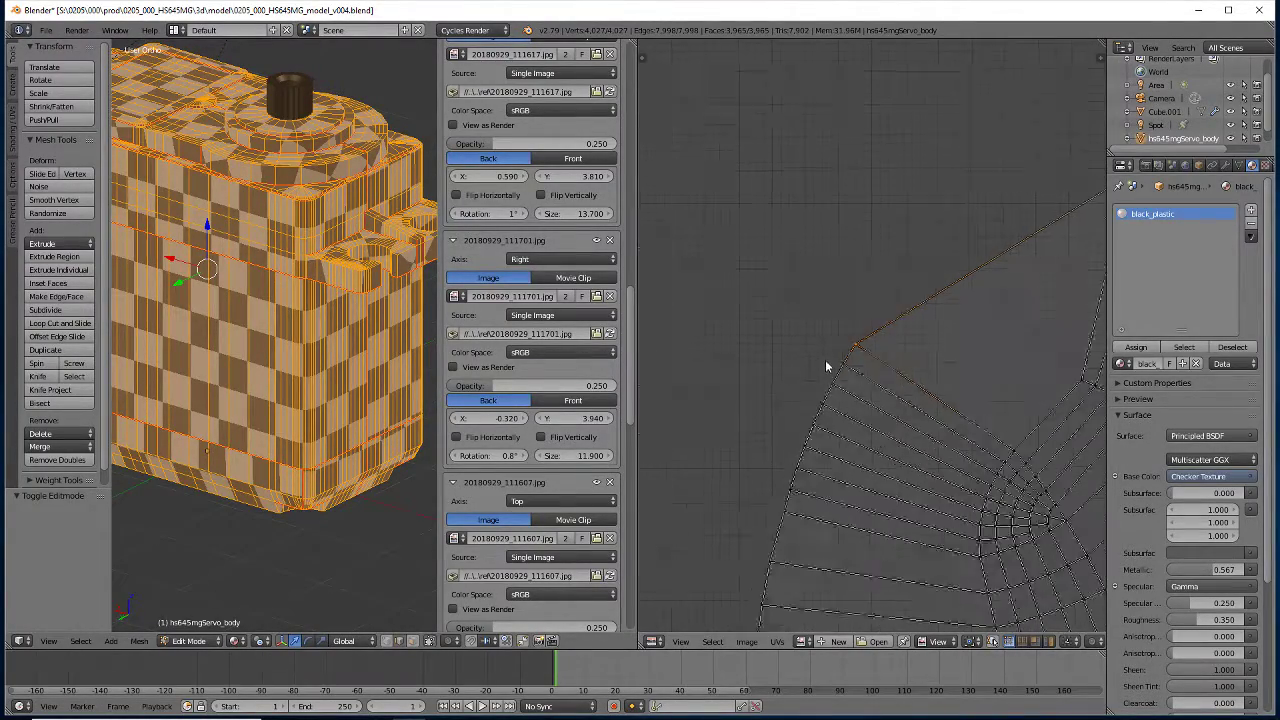
pyautogui.scroll(-3, 830, 370)
pyautogui.scroll(-1, 838, 410)
pyautogui.scroll(2, 840, 422)
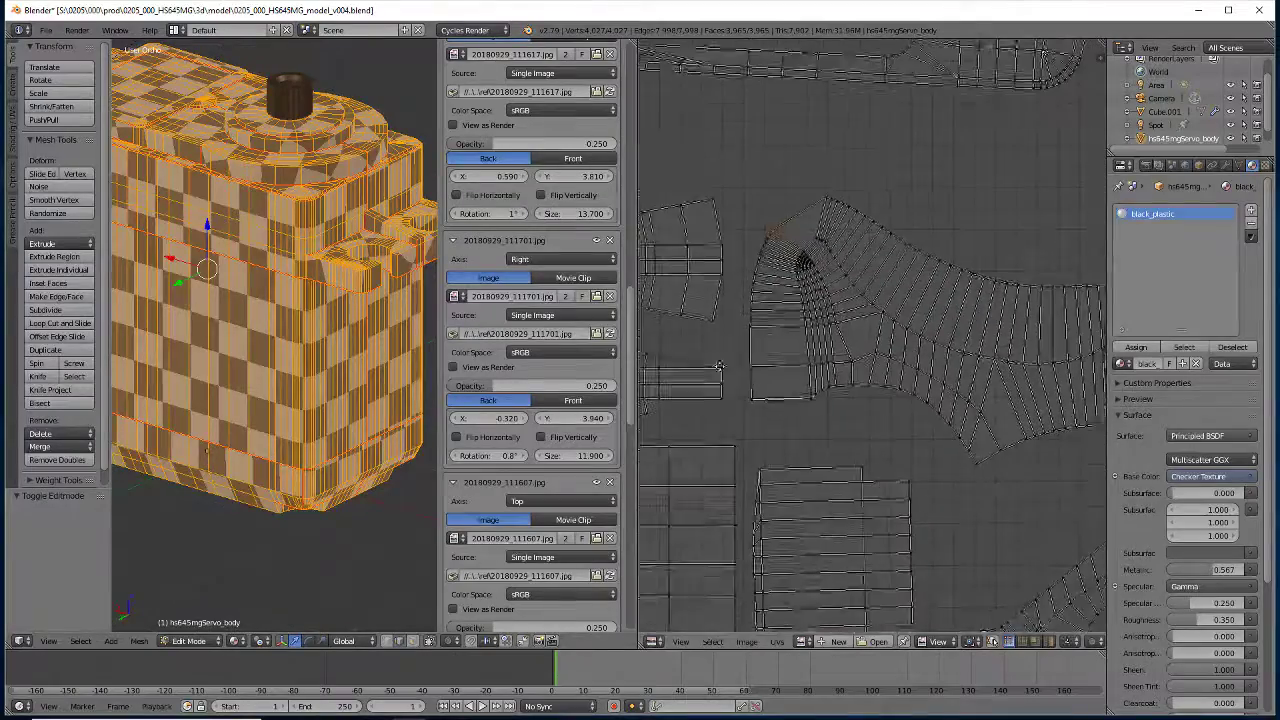
pyautogui.scroll(-2, 800, 434)
pyautogui.moveTo(807, 446); pyautogui.dragTo(714, 424, button='middle')
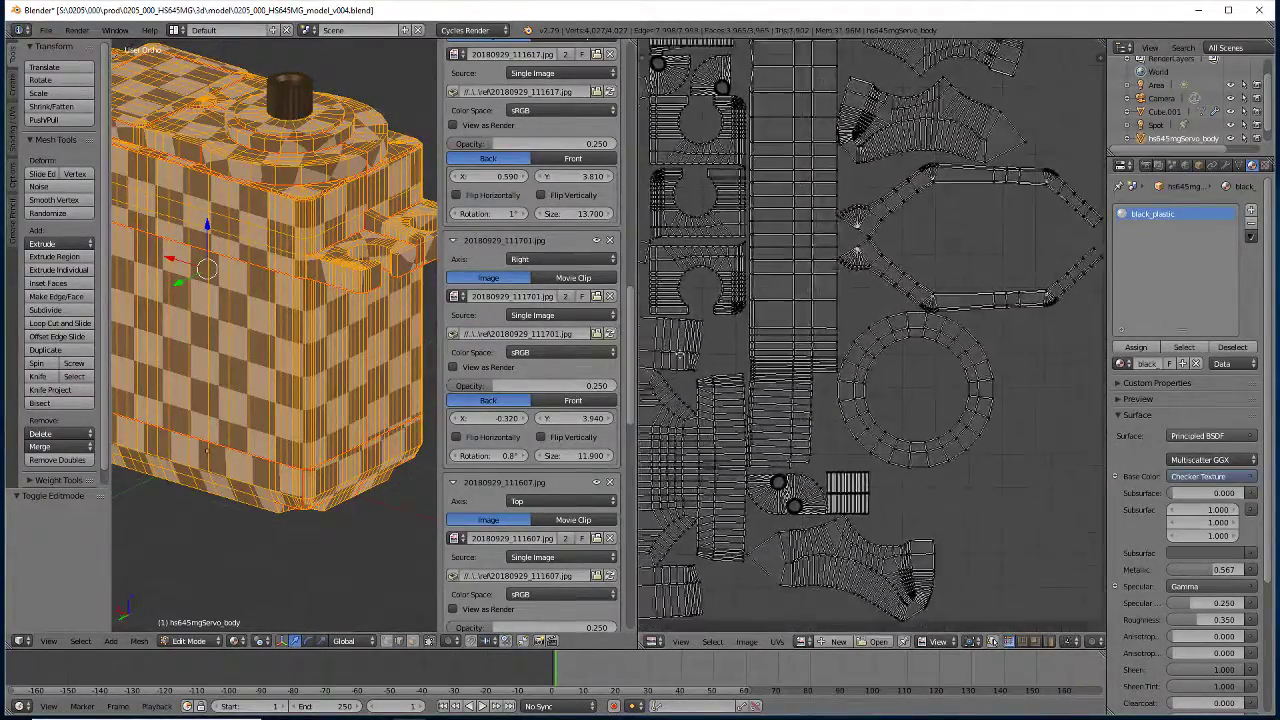
pyautogui.scroll(1, 760, 420)
pyautogui.scroll(1, 812, 390)
pyautogui.scroll(3, 812, 300)
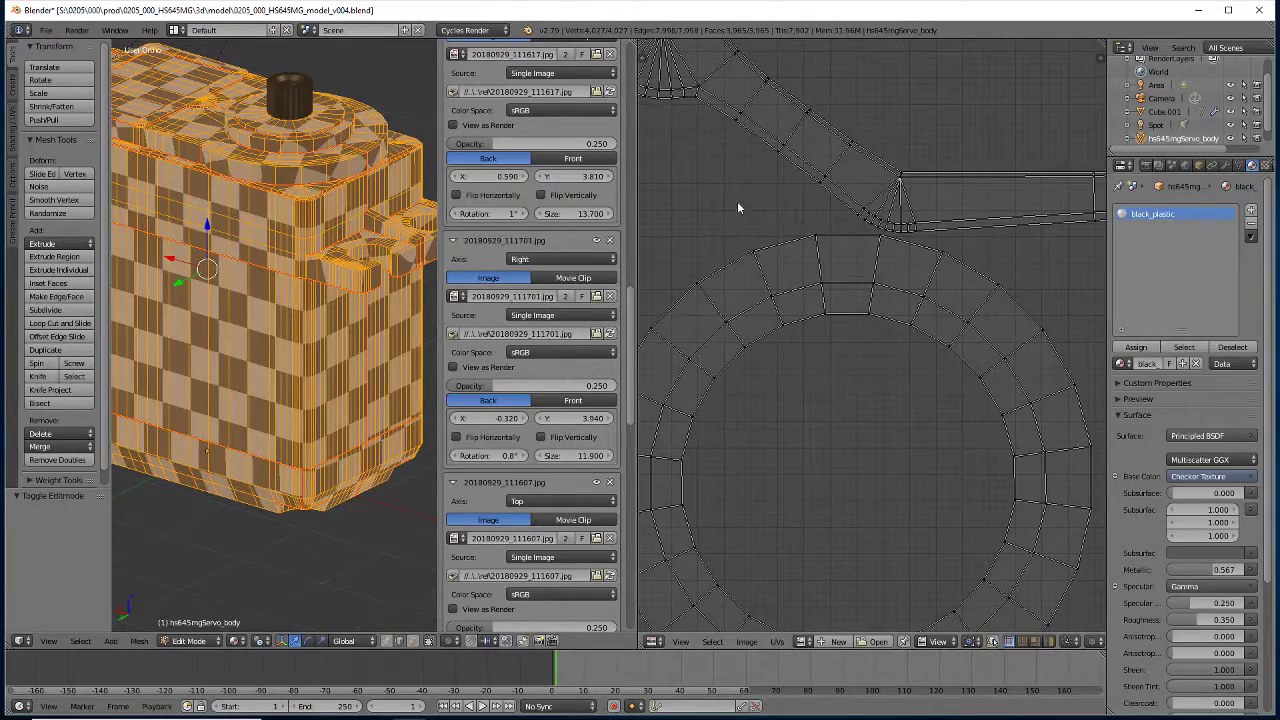
pyautogui.scroll(-2, 737, 230)
pyautogui.scroll(-4, 770, 370)
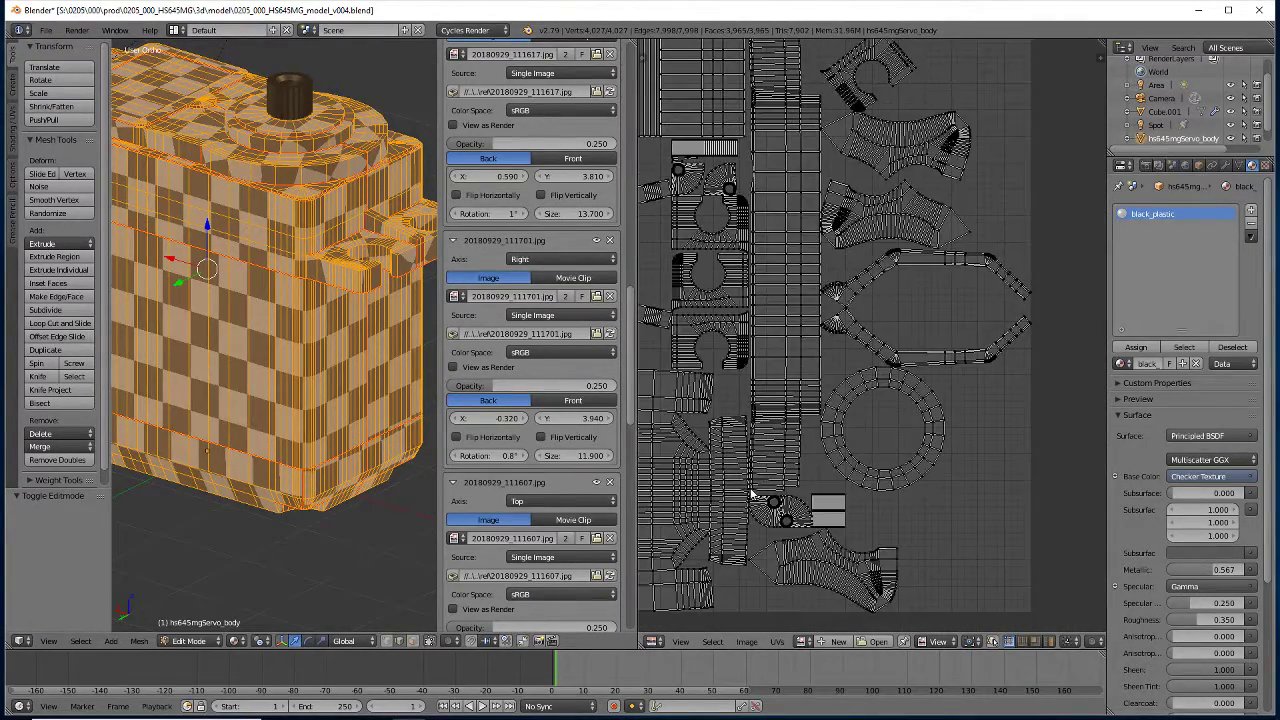
pyautogui.scroll(-1, 757, 498)
pyautogui.scroll(2, 687, 506)
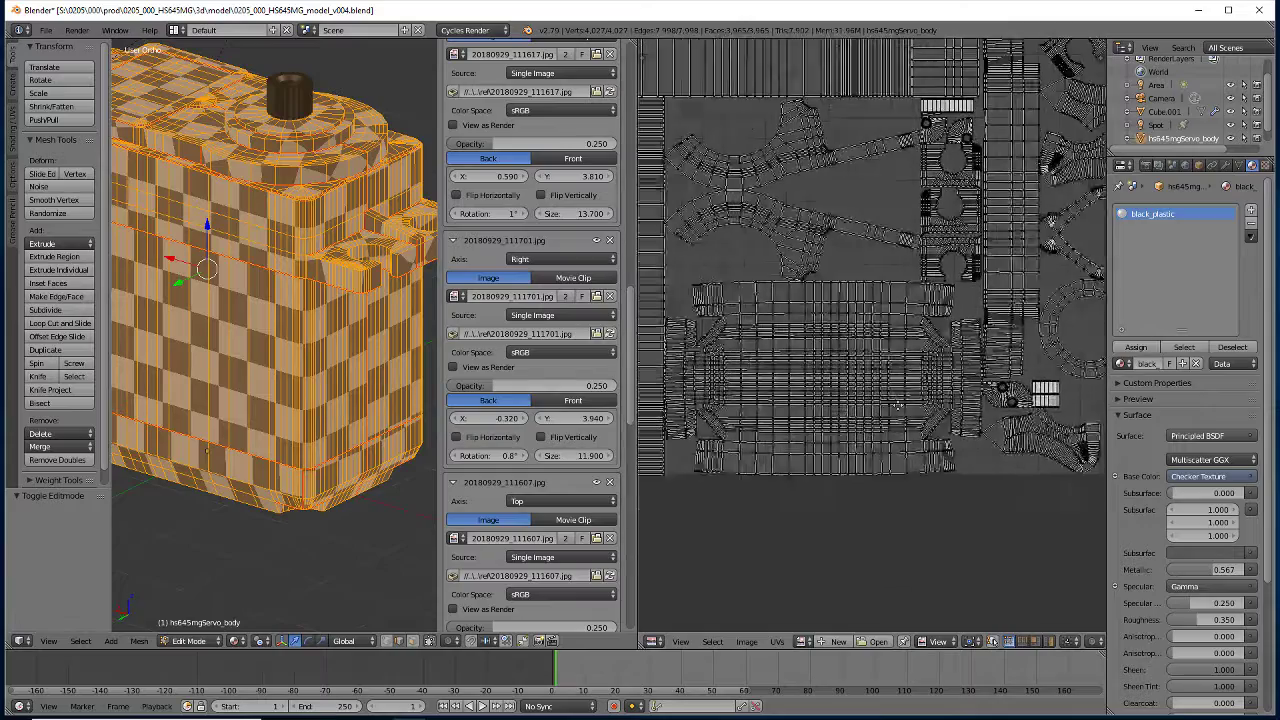
pyautogui.scroll(1, 760, 470)
pyautogui.scroll(2, 831, 441)
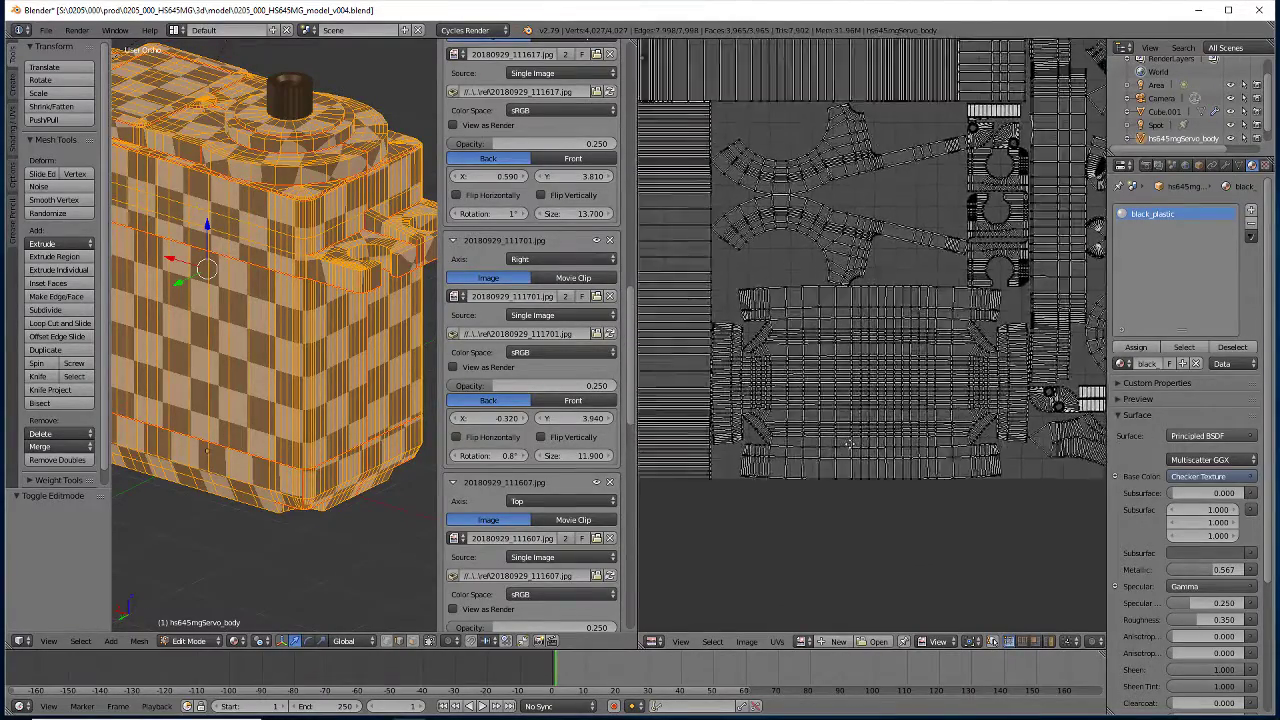
pyautogui.moveTo(843, 456); pyautogui.dragTo(763, 490, button='middle')
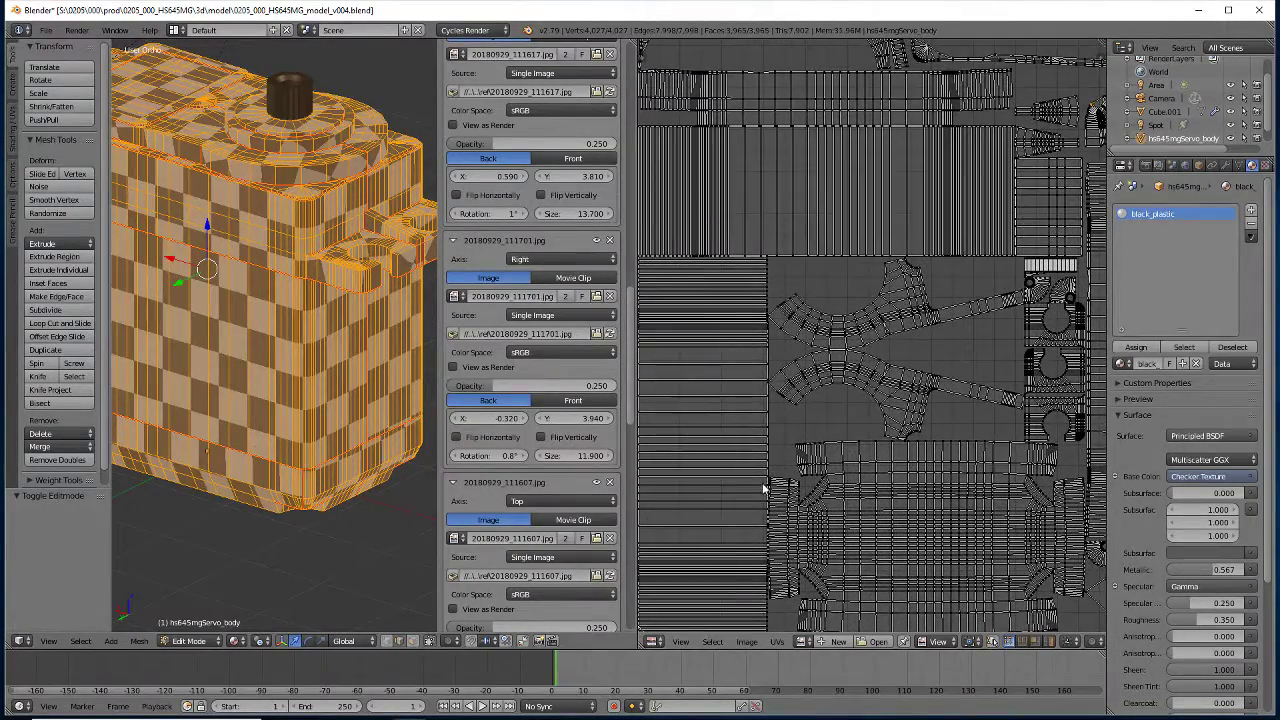
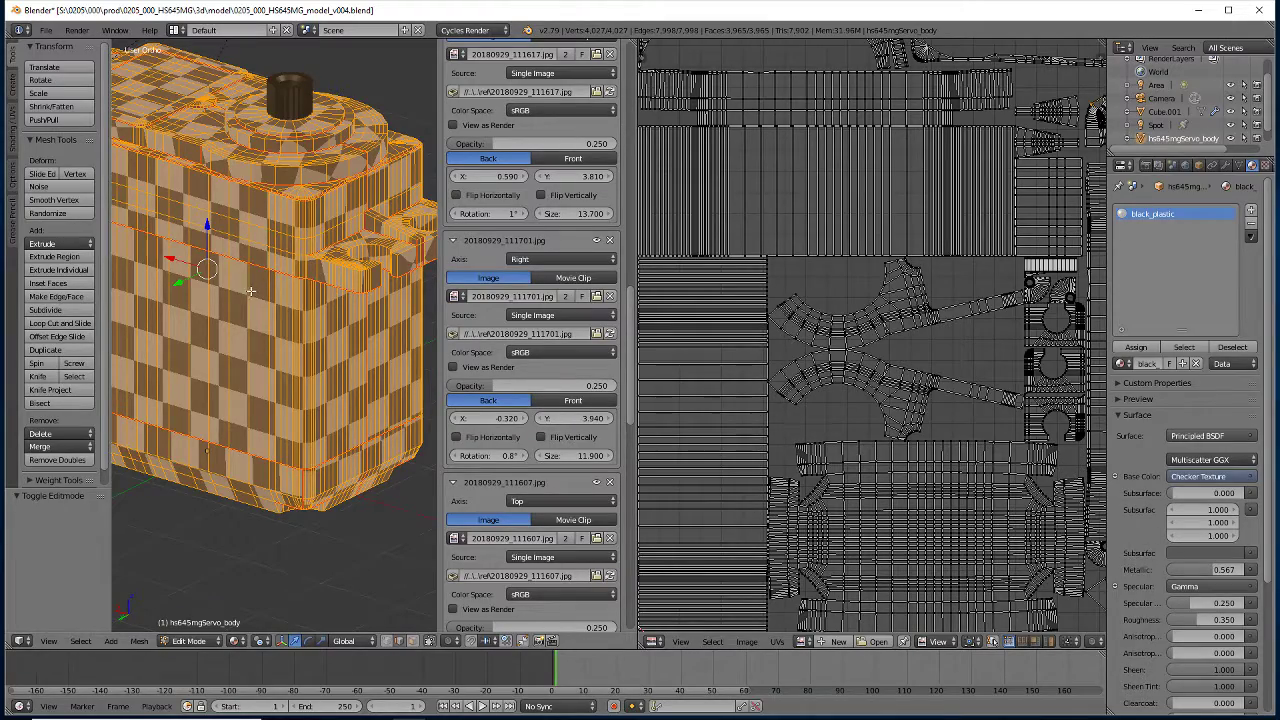
# Select two vertices on the servo body's rounded corner and mark the edge between them as a seam
pyautogui.moveTo(250, 291)
pyautogui.mouseDown(button='middle')
pyautogui.moveTo(353, 352)
pyautogui.moveTo(336, 352)
pyautogui.moveTo(245, 200)
pyautogui.mouseUp(button='middle')
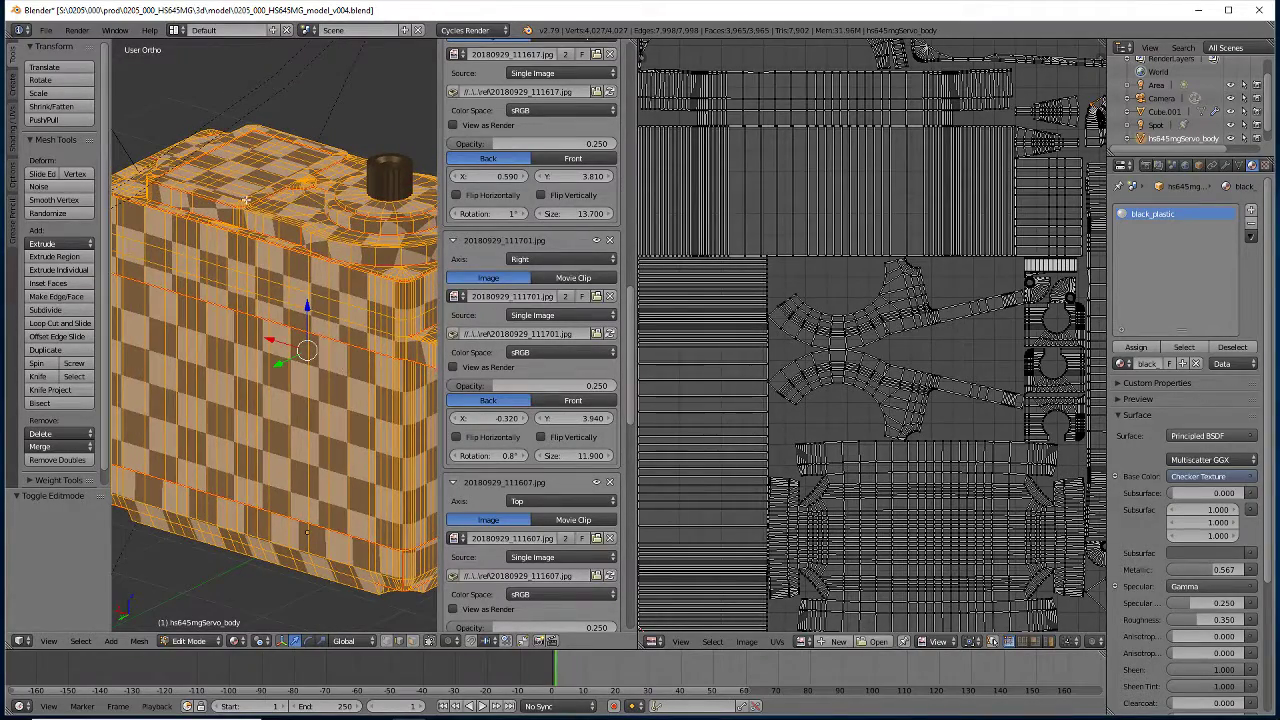
pyautogui.scroll(2, 241, 215)
pyautogui.scroll(2, 248, 283)
pyautogui.scroll(2, 255, 288)
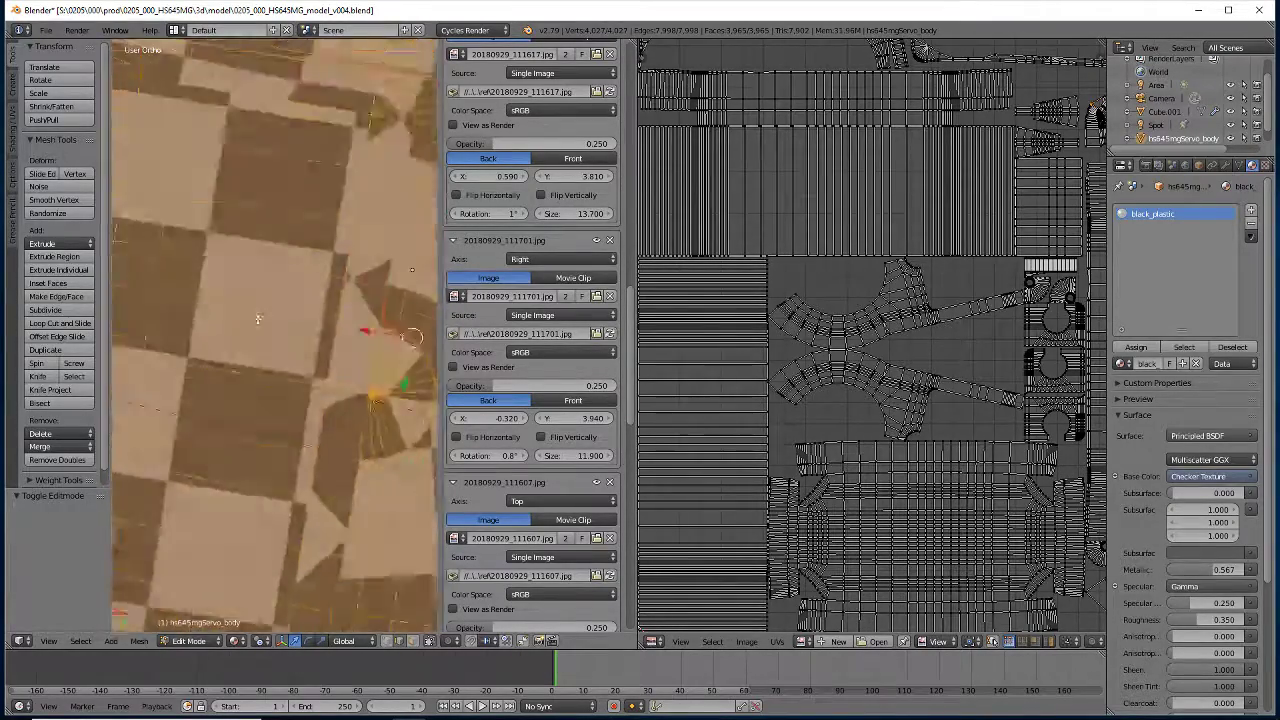
pyautogui.scroll(2, 255, 288)
pyautogui.scroll(-3, 255, 288)
pyautogui.scroll(2, 400, 365)
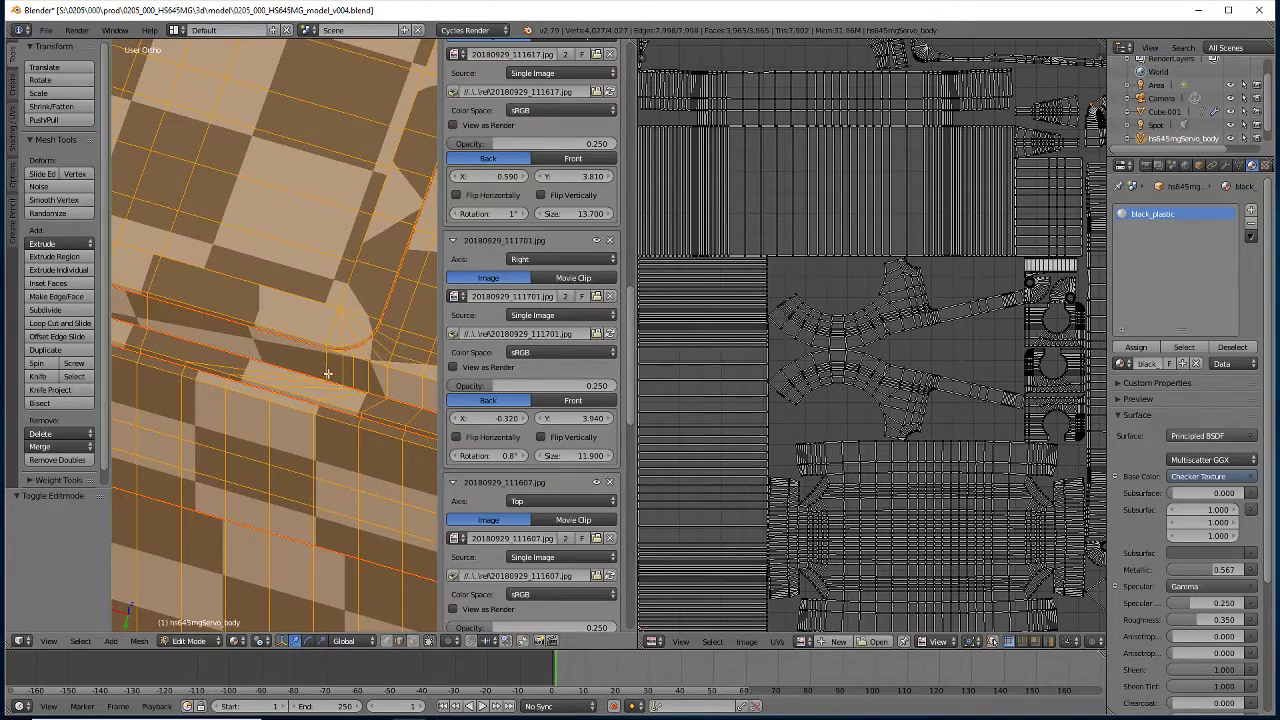
pyautogui.rightClick(325, 366)
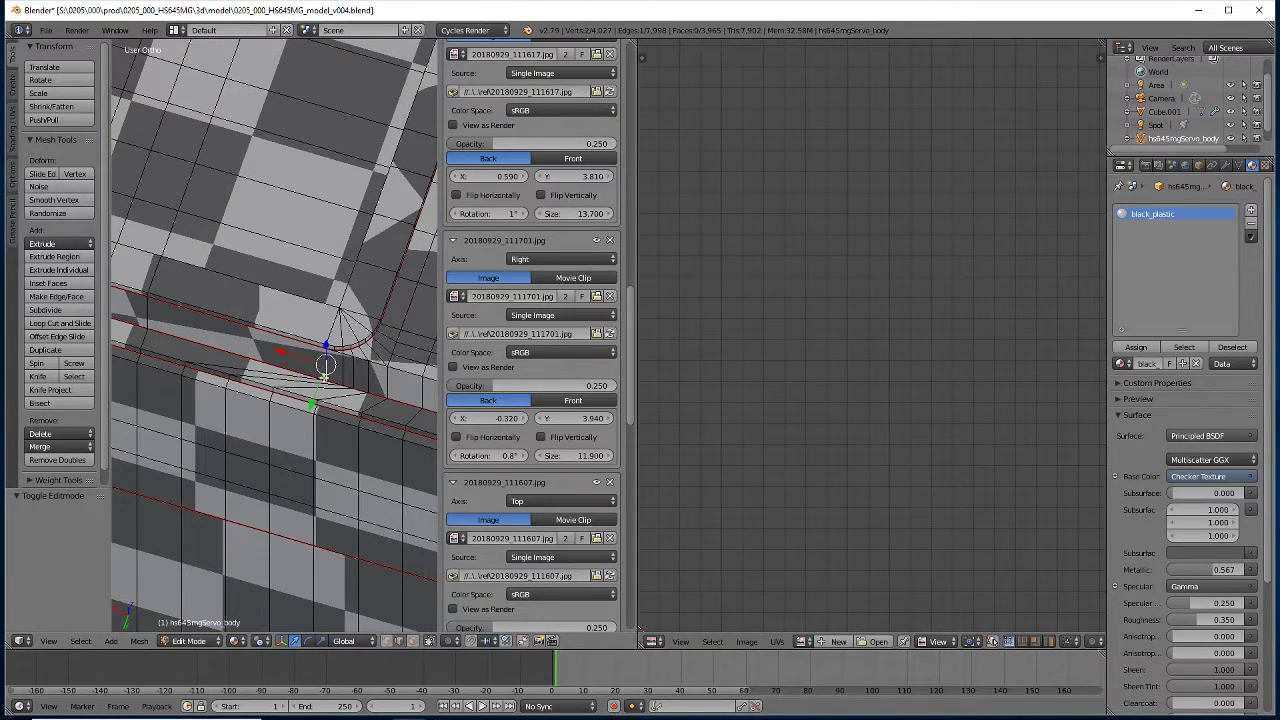
pyautogui.moveTo(436, 497)
pyautogui.mouseDown(button='middle')
pyautogui.moveTo(135, 436)
pyautogui.moveTo(228, 332)
pyautogui.mouseUp(button='middle')
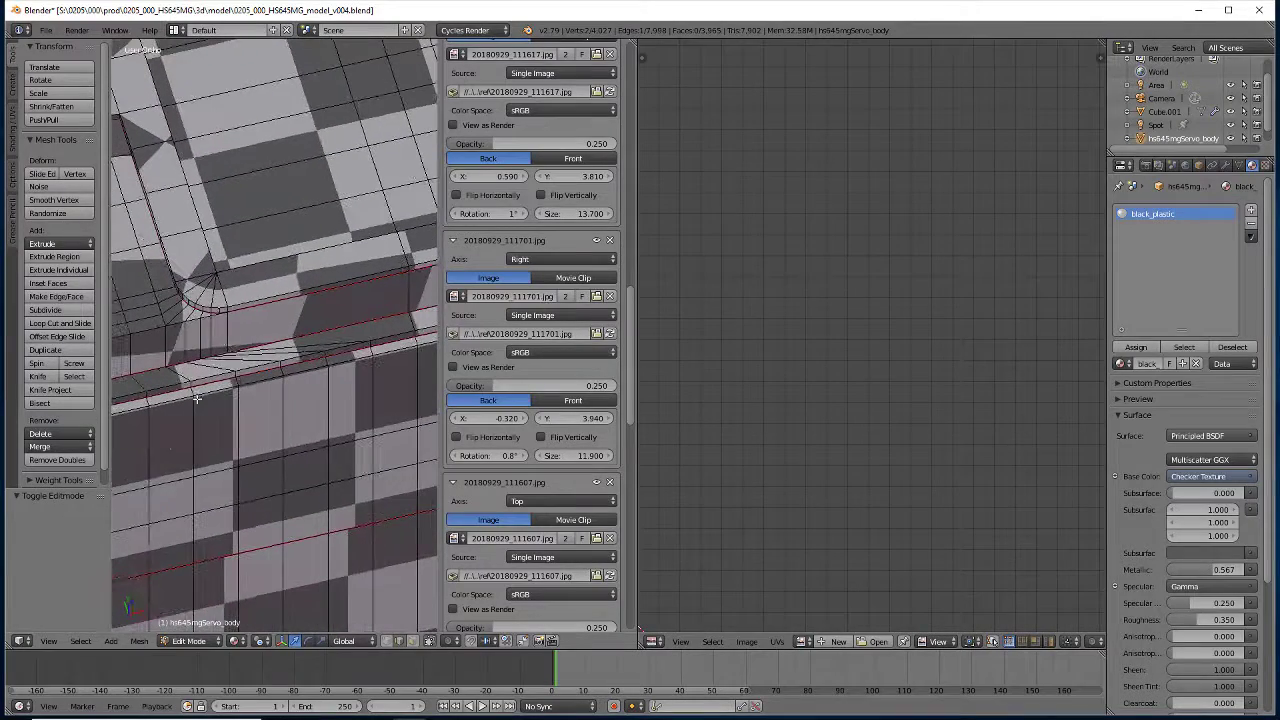
pyautogui.rightClick(228, 332)
pyautogui.click(138, 645)
pyautogui.moveTo(185, 454)
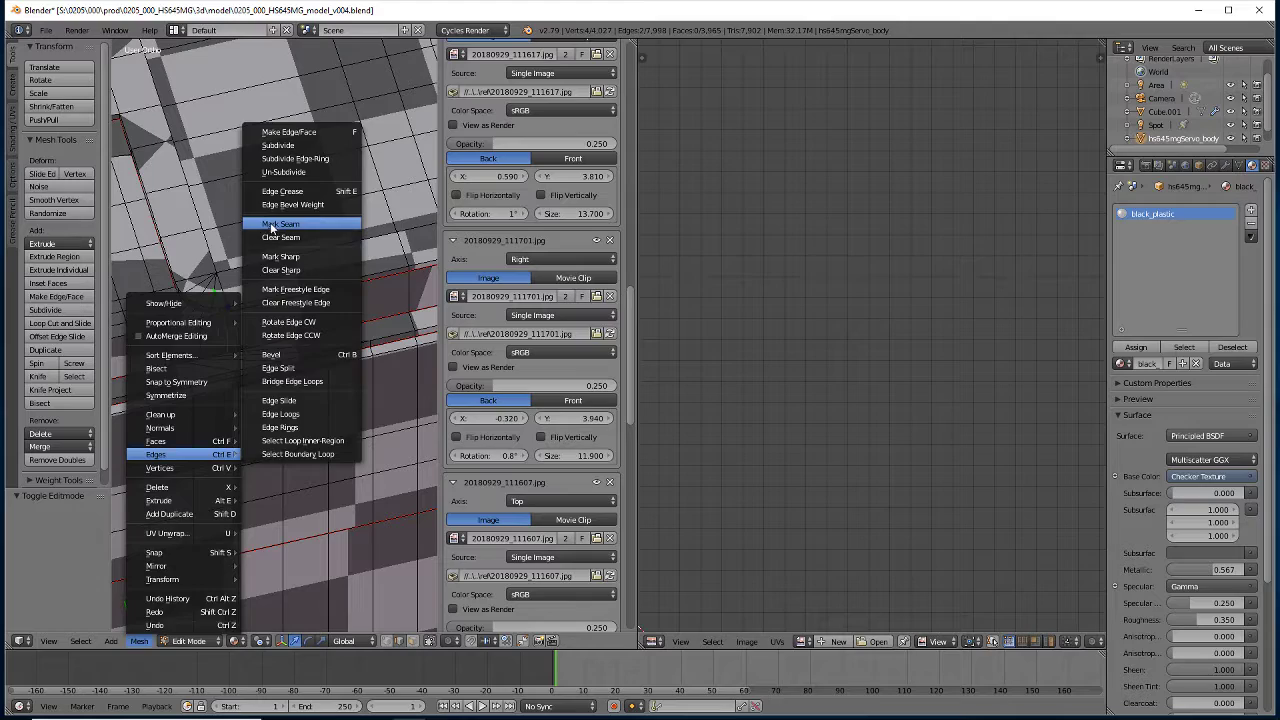
pyautogui.click(271, 224)
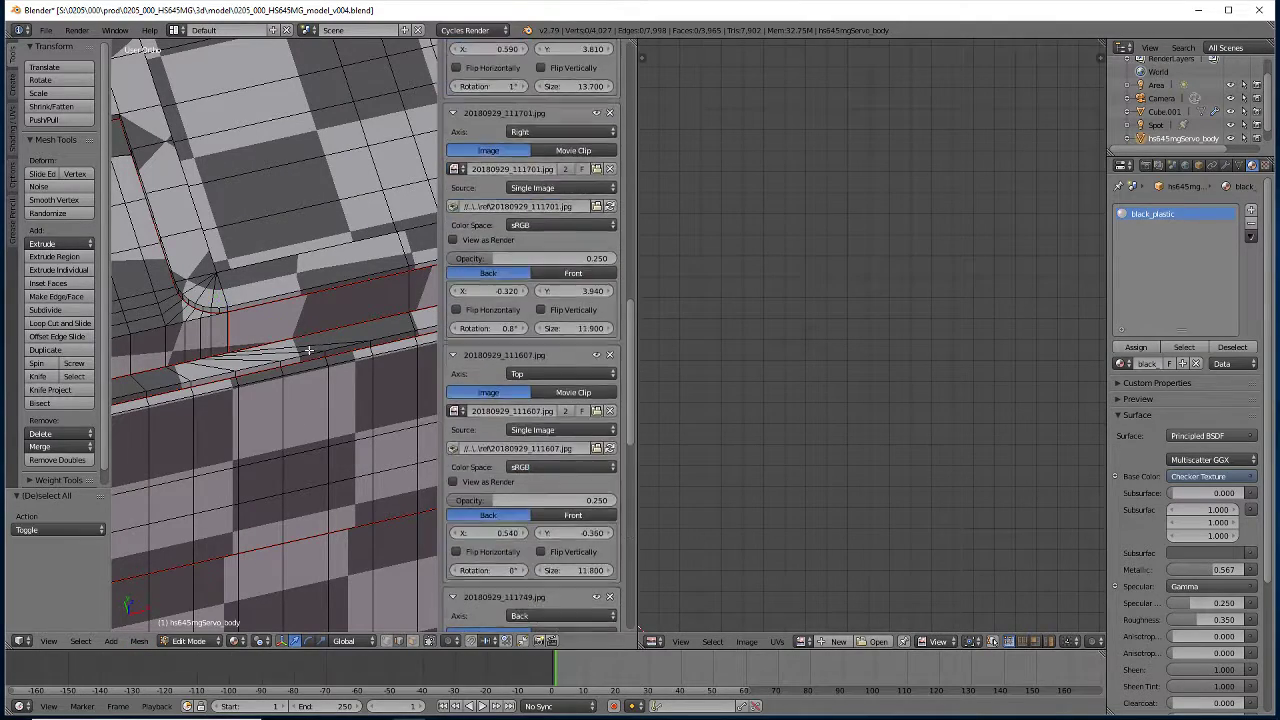
# Select the whole mesh, unwrap it, and inspect the resulting UV islands in the UV editor
pyautogui.press('a')
pyautogui.press('u')
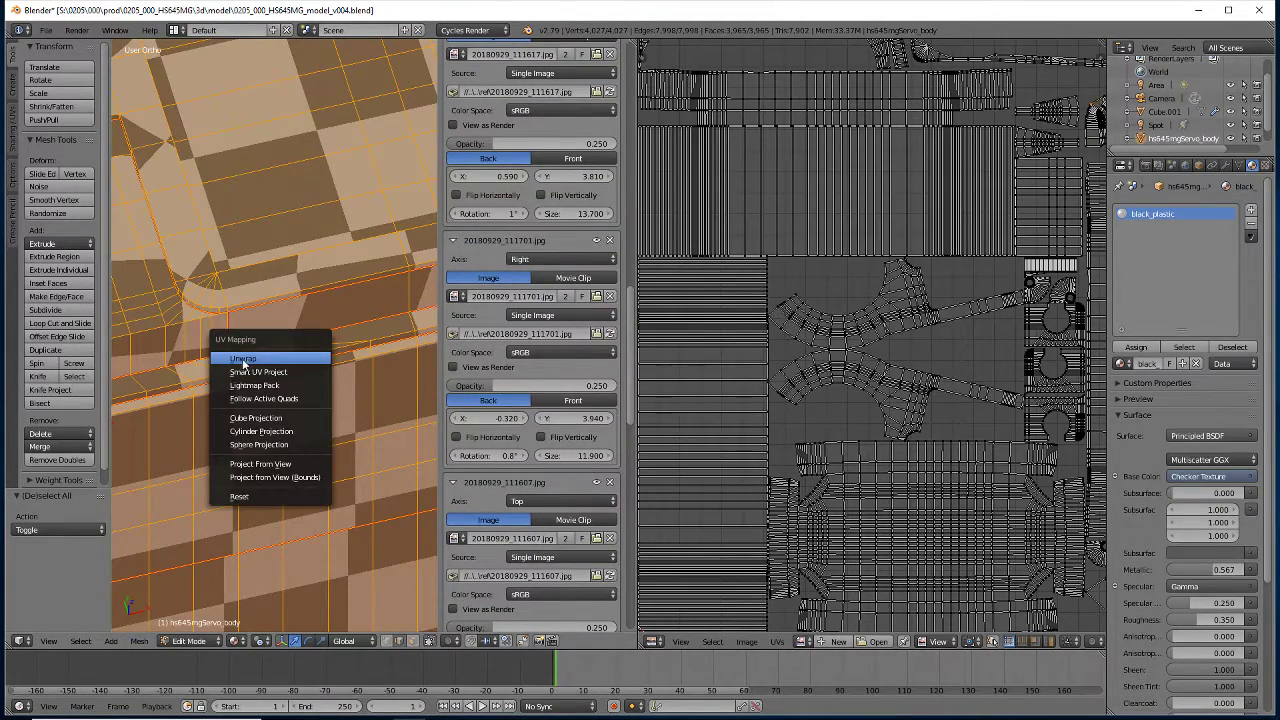
pyautogui.click(244, 358)
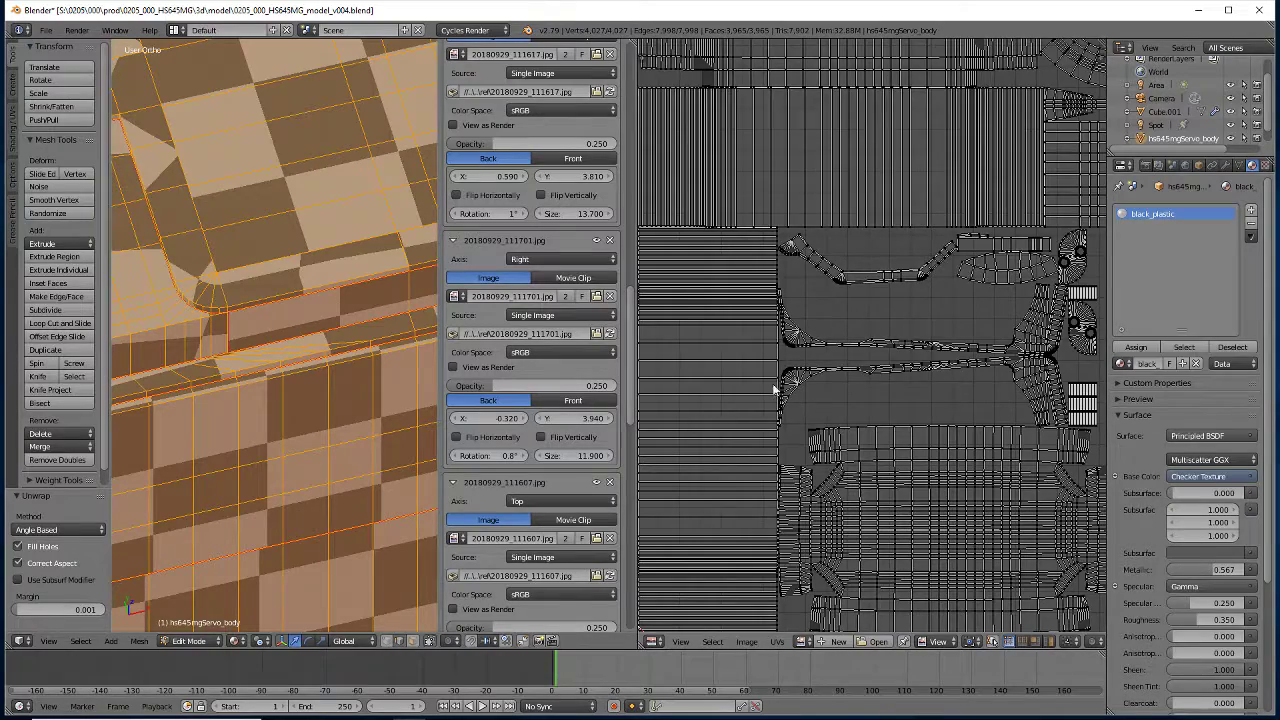
pyautogui.scroll(-3, 772, 388)
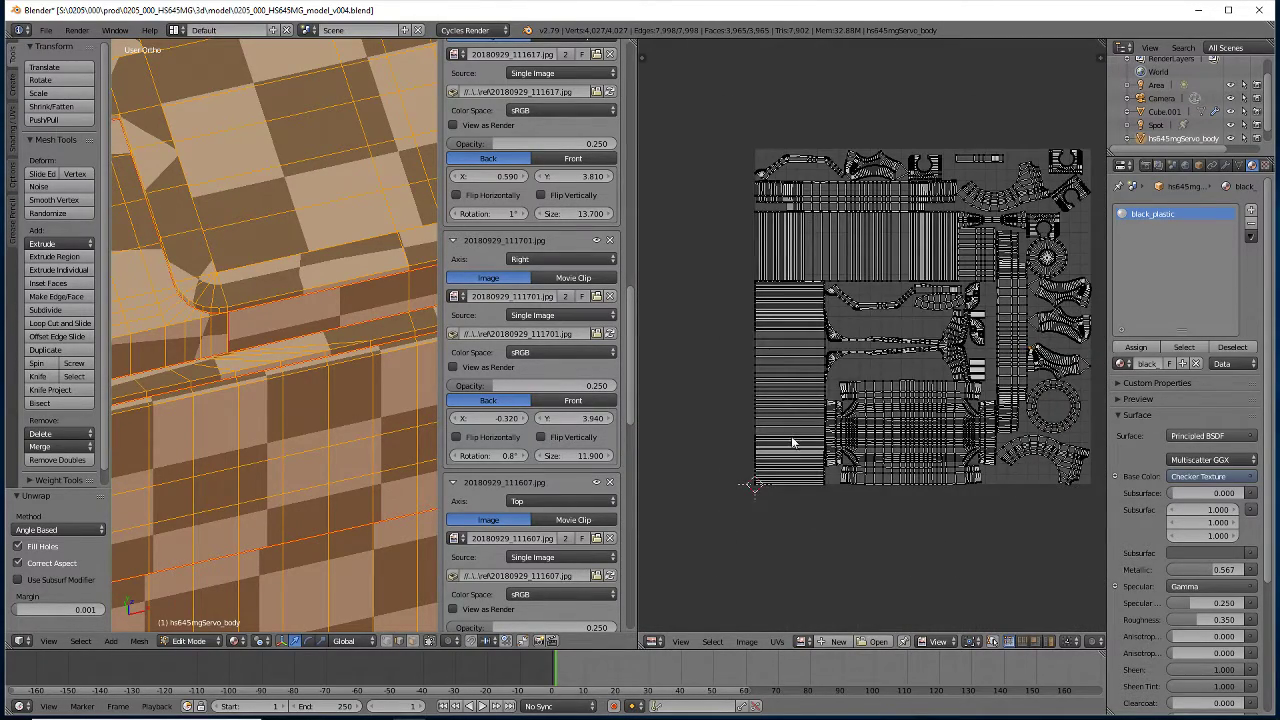
pyautogui.scroll(3, 792, 442)
pyautogui.scroll(2, 794, 446)
pyautogui.scroll(-1, 794, 447)
pyautogui.scroll(-1, 795, 448)
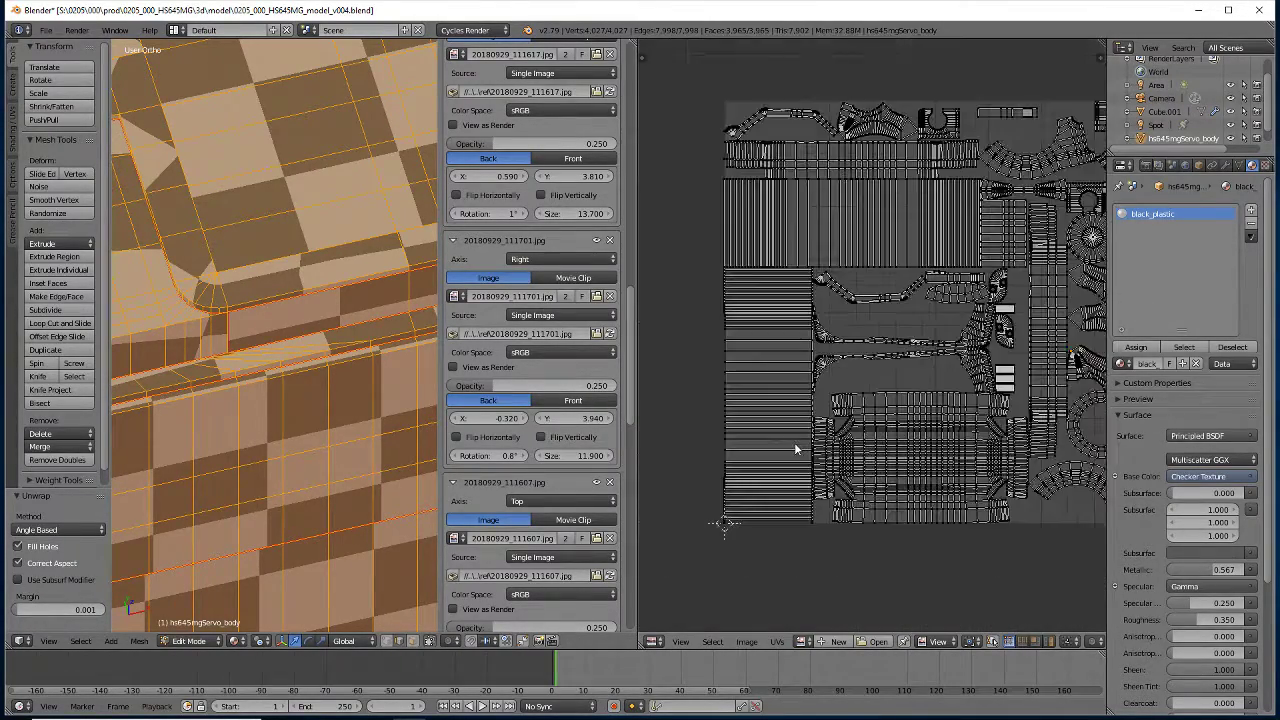
pyautogui.scroll(2, 795, 448)
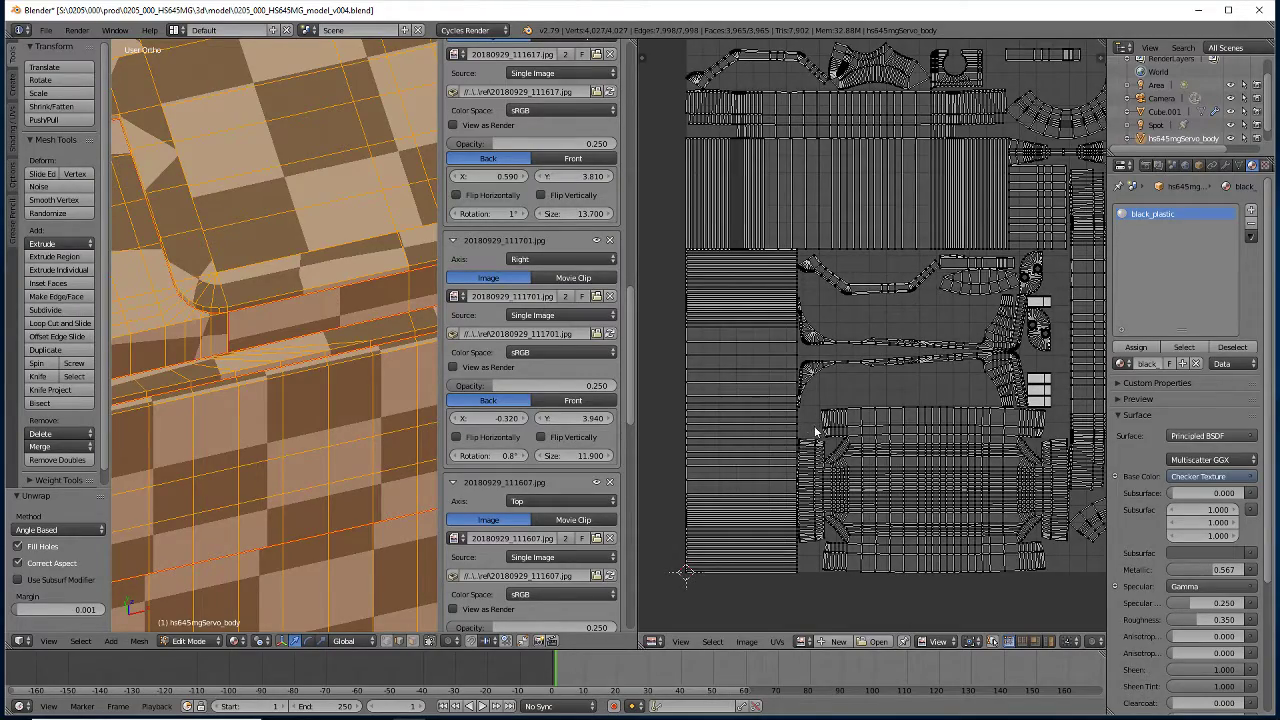
pyautogui.scroll(2, 816, 432)
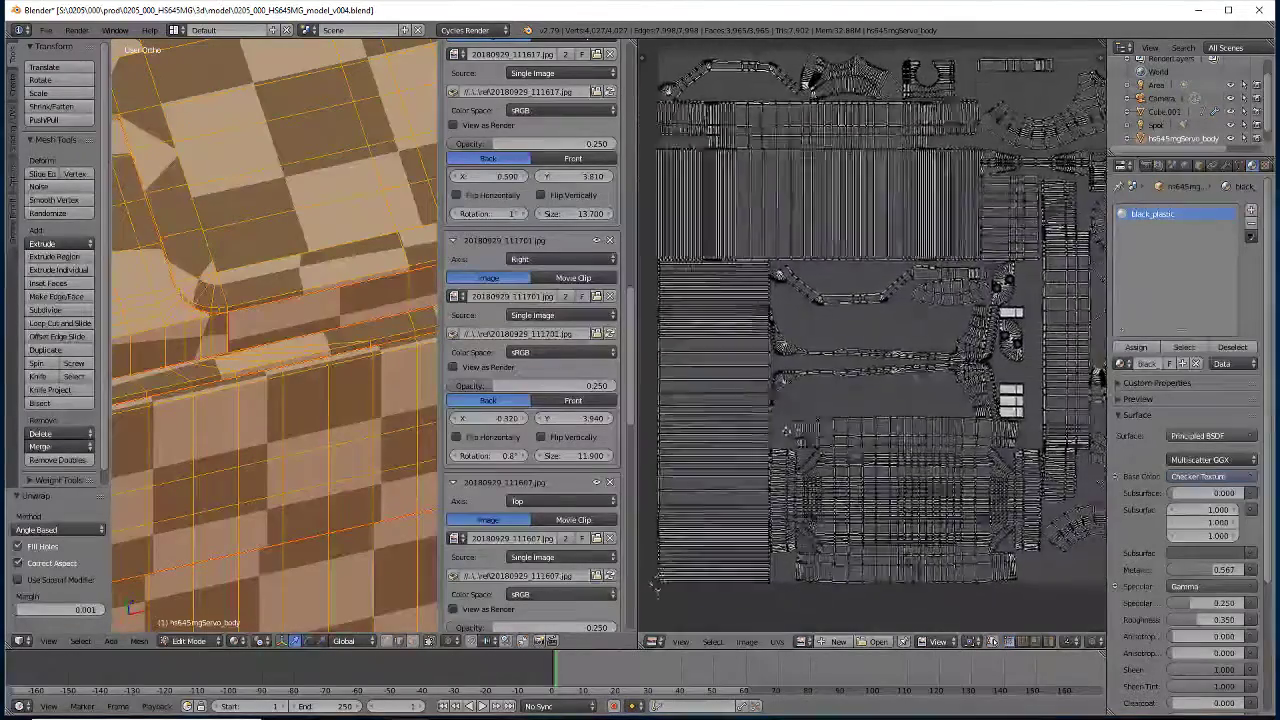
pyautogui.scroll(-2, 793, 436)
pyautogui.scroll(-1, 700, 425)
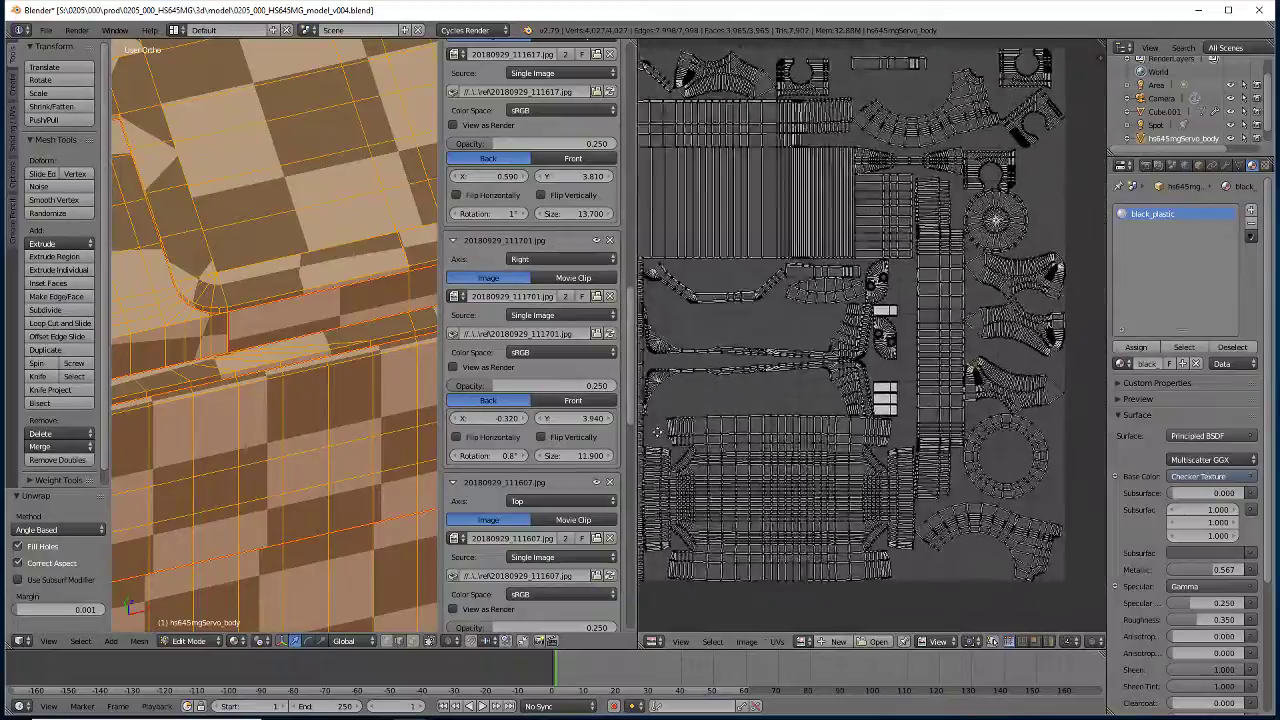
pyautogui.scroll(-1, 659, 422)
pyautogui.moveTo(659, 422); pyautogui.dragTo(747, 444, button='middle')
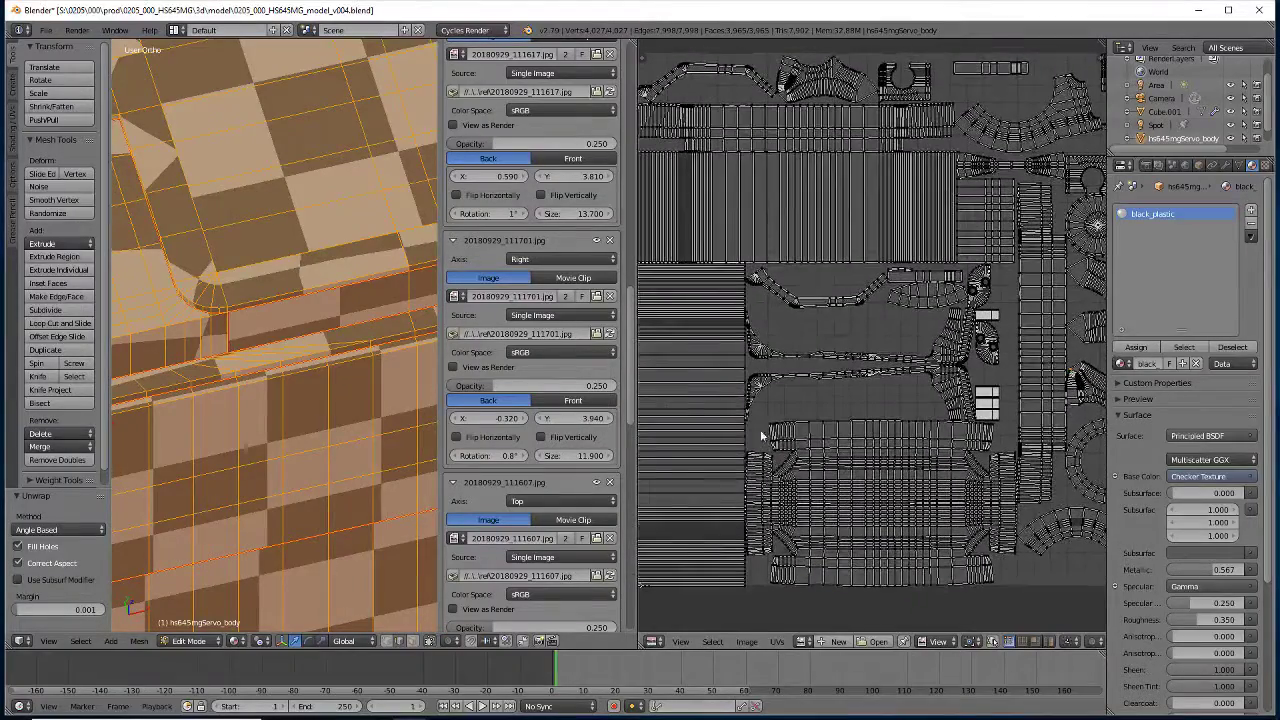
pyautogui.moveTo(728, 378); pyautogui.dragTo(751, 385, button='middle')
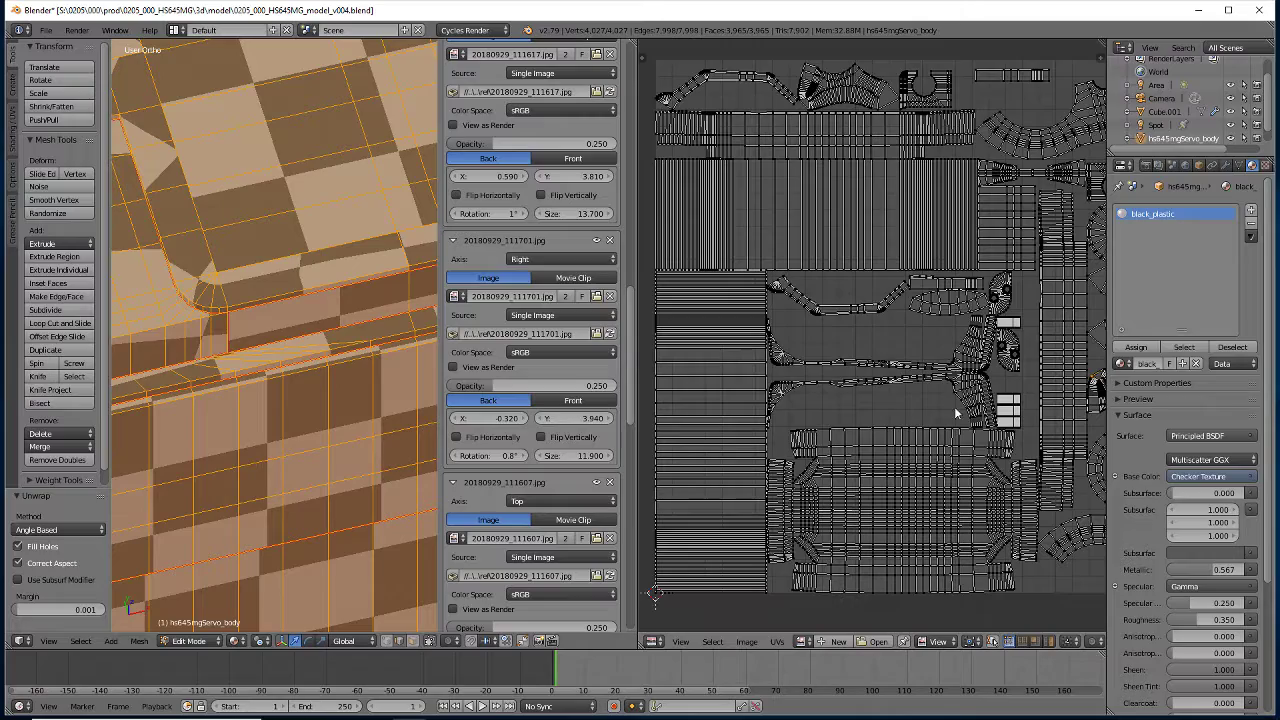
# Orbit up to the top edge of the servo body and select an element there
pyautogui.moveTo(314, 369); pyautogui.dragTo(296, 404, button='middle')
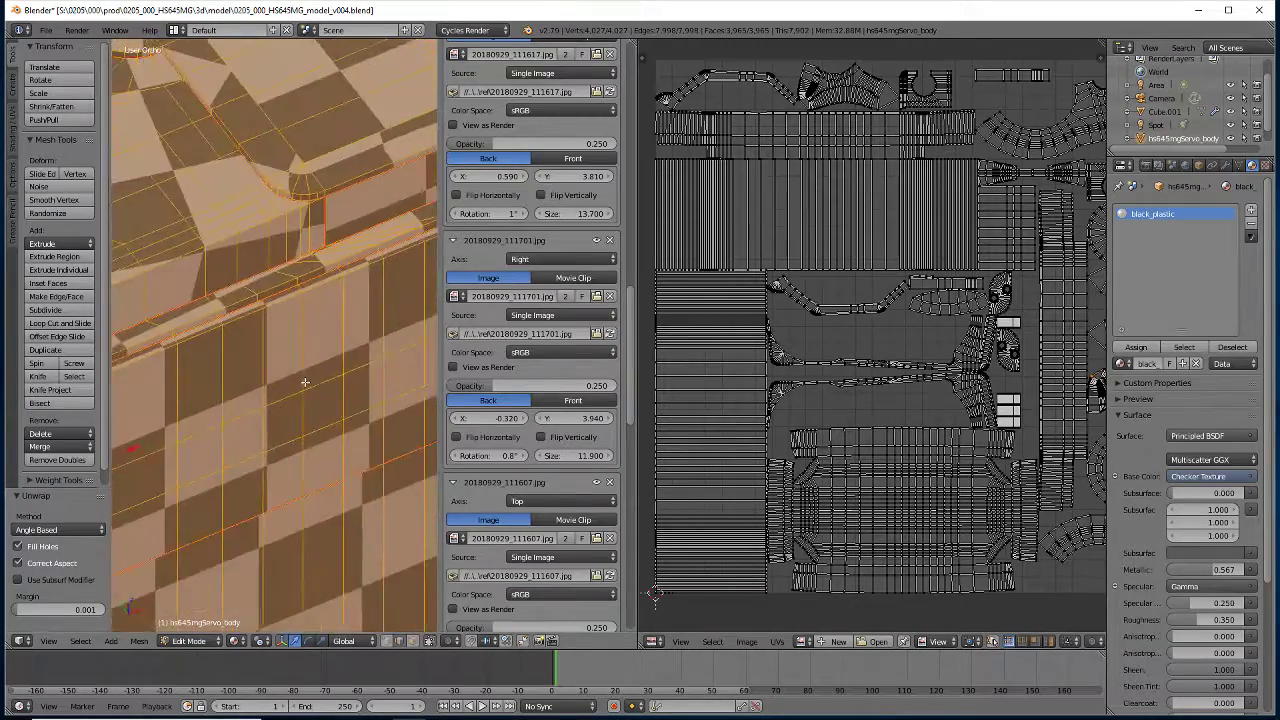
pyautogui.scroll(-2, 297, 412)
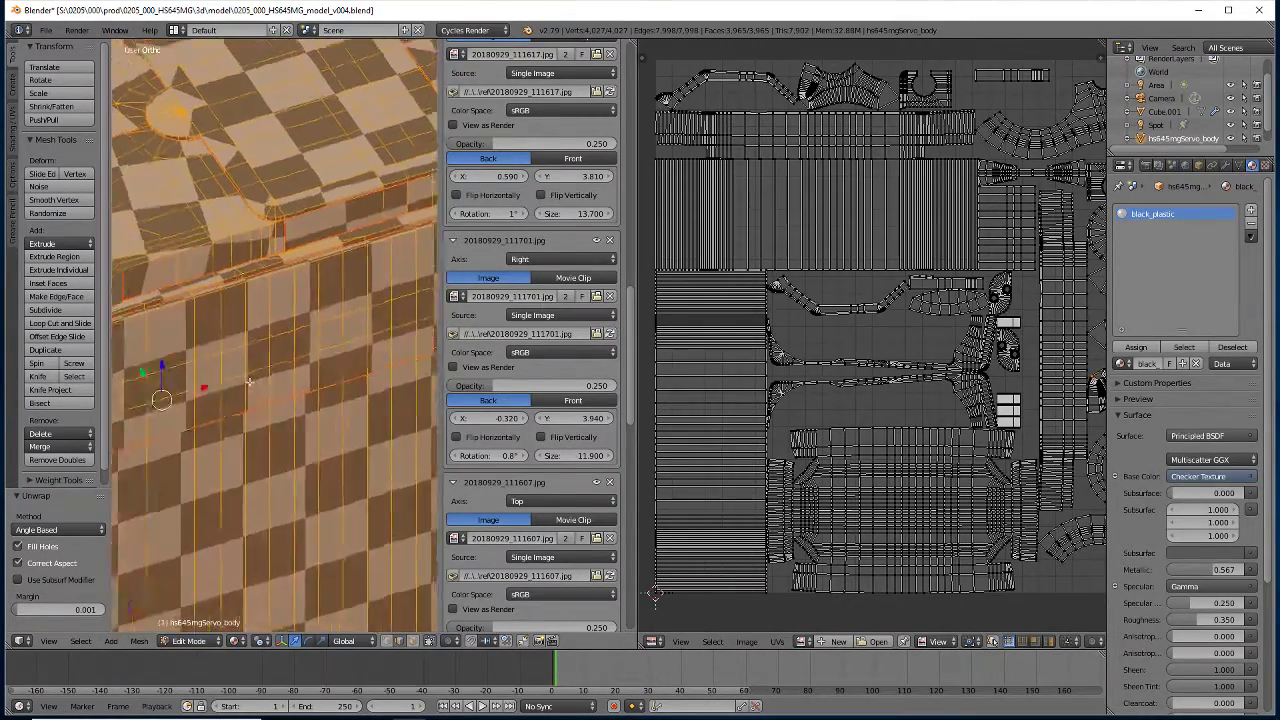
pyautogui.moveTo(272, 409)
pyautogui.mouseDown(button='middle')
pyautogui.moveTo(215, 315)
pyautogui.moveTo(210, 405)
pyautogui.moveTo(256, 422)
pyautogui.moveTo(330, 418)
pyautogui.mouseUp(button='middle')
pyautogui.scroll(2, 250, 381)
pyautogui.scroll(2, 248, 388)
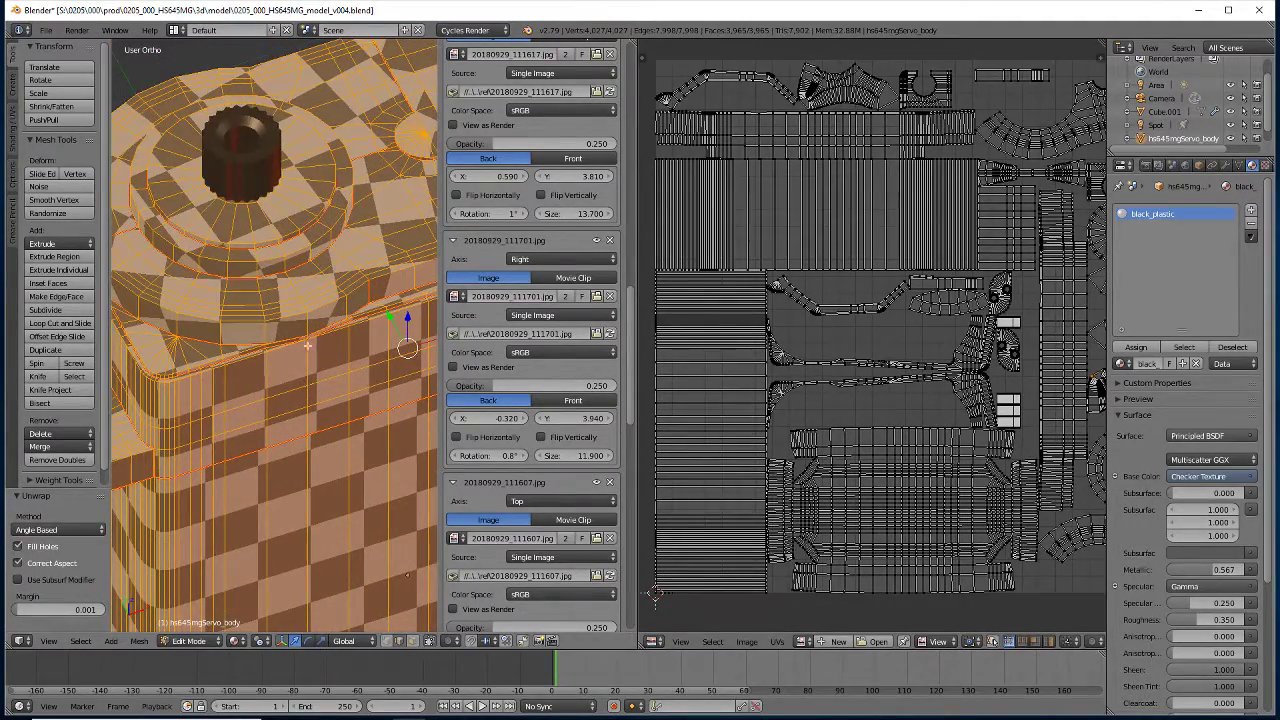
pyautogui.scroll(3, 307, 346)
pyautogui.moveTo(320, 355); pyautogui.dragTo(305, 300, button='middle')
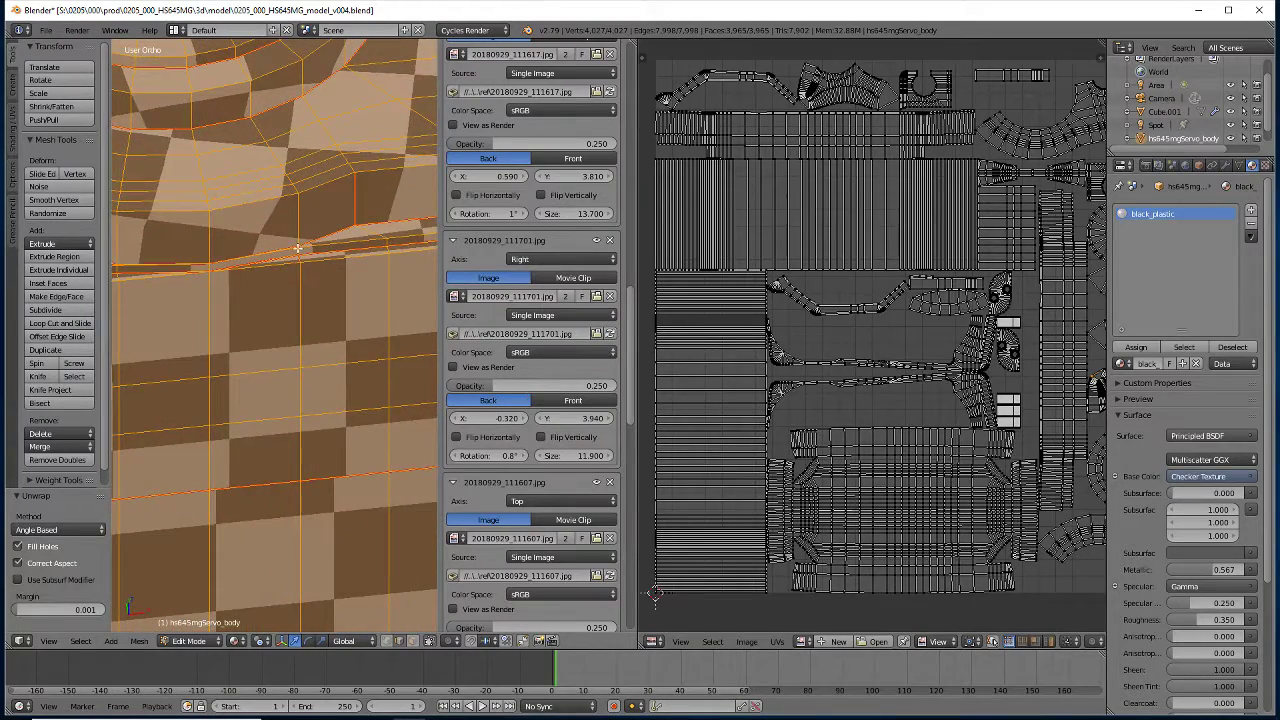
pyautogui.rightClick(301, 284)
# Inspect the top rim from several angles, picking vertices along the rim edge
pyautogui.moveTo(190, 409); pyautogui.dragTo(355, 378, button='middle')
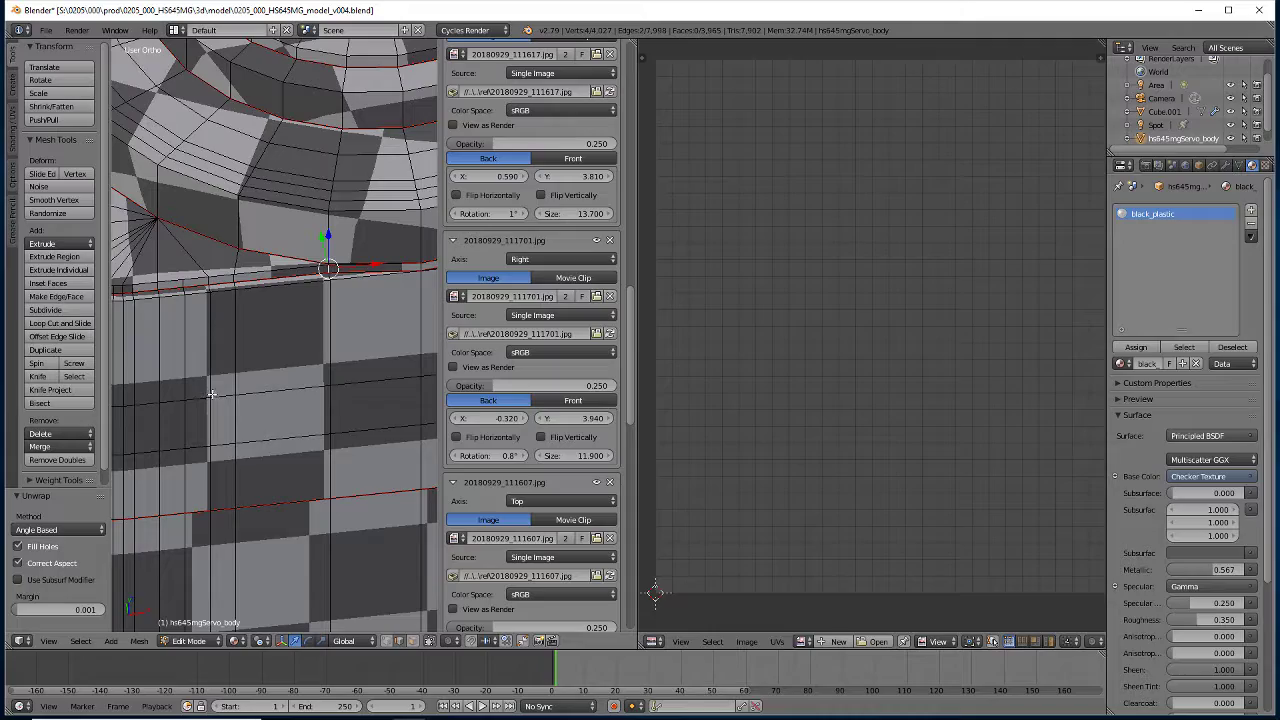
pyautogui.moveTo(213, 390)
pyautogui.mouseDown(button='middle')
pyautogui.moveTo(209, 355)
pyautogui.moveTo(265, 365)
pyautogui.moveTo(298, 275)
pyautogui.mouseUp(button='middle')
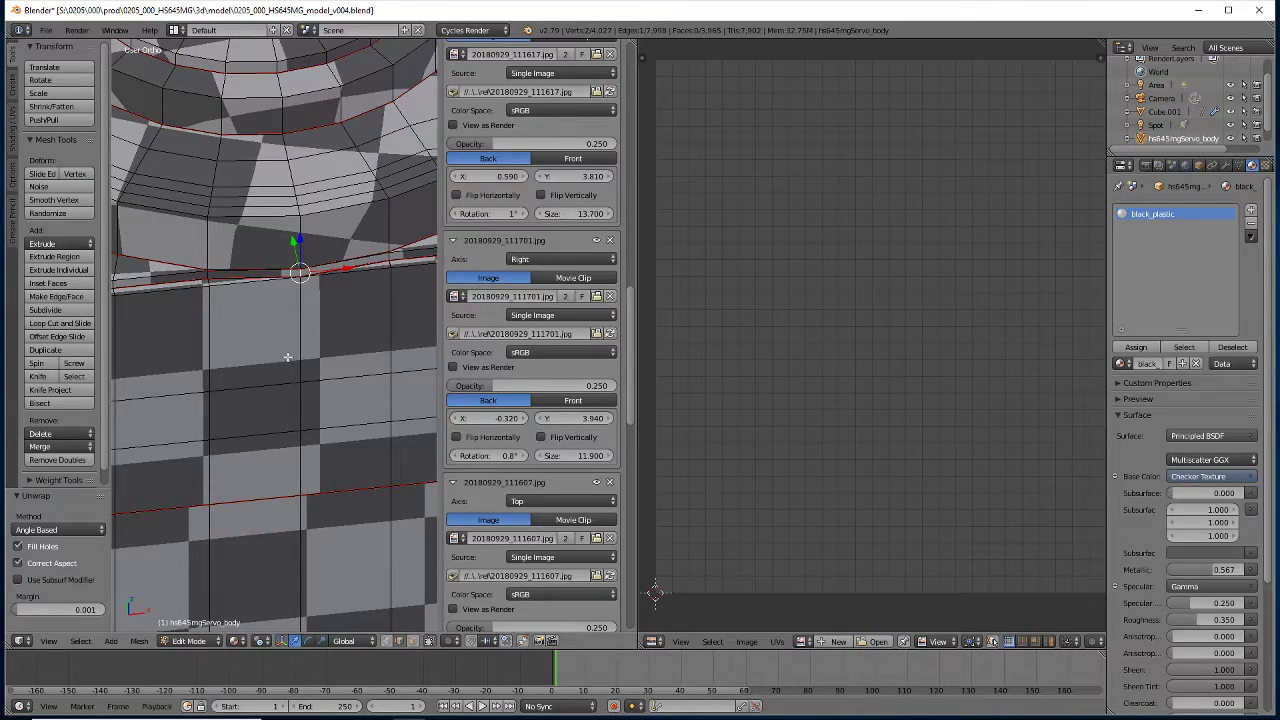
pyautogui.moveTo(152, 324)
pyautogui.mouseDown(button='middle')
pyautogui.moveTo(447, 349)
pyautogui.moveTo(323, 149)
pyautogui.mouseUp(button='middle')
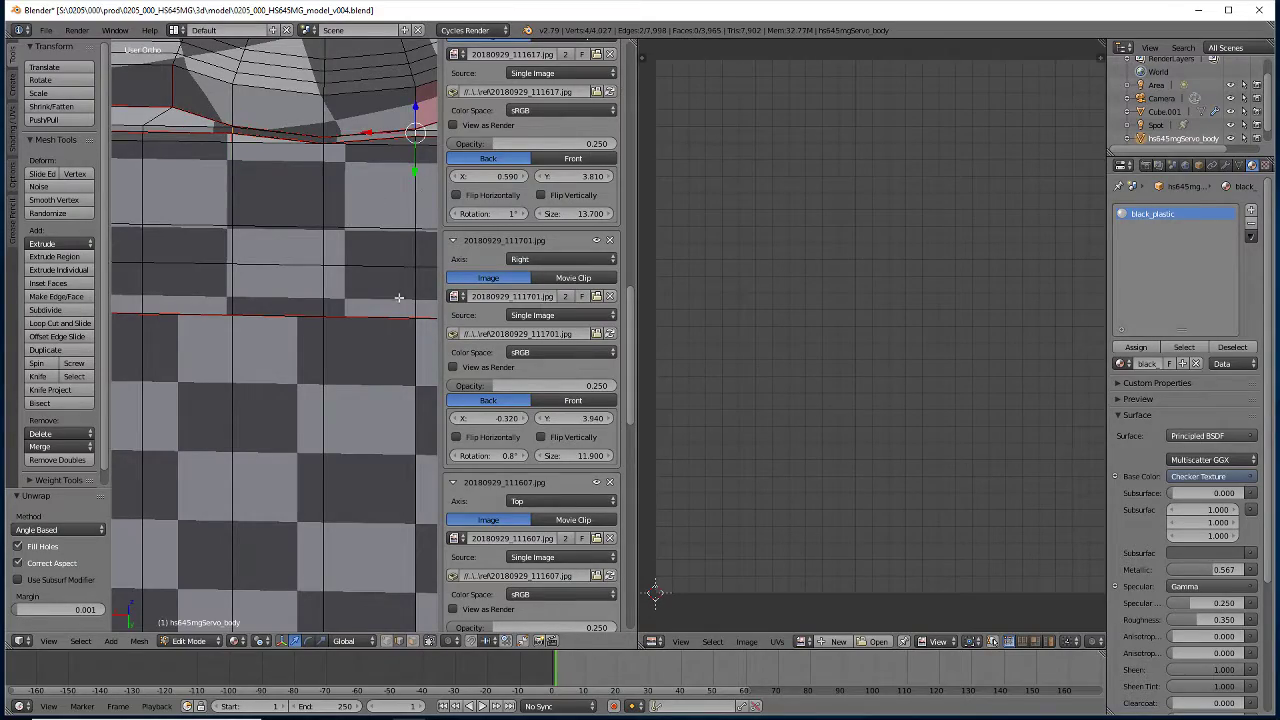
pyautogui.moveTo(414, 132)
pyautogui.mouseDown(button='middle')
pyautogui.moveTo(126, 284)
pyautogui.moveTo(228, 300)
pyautogui.mouseUp(button='middle')
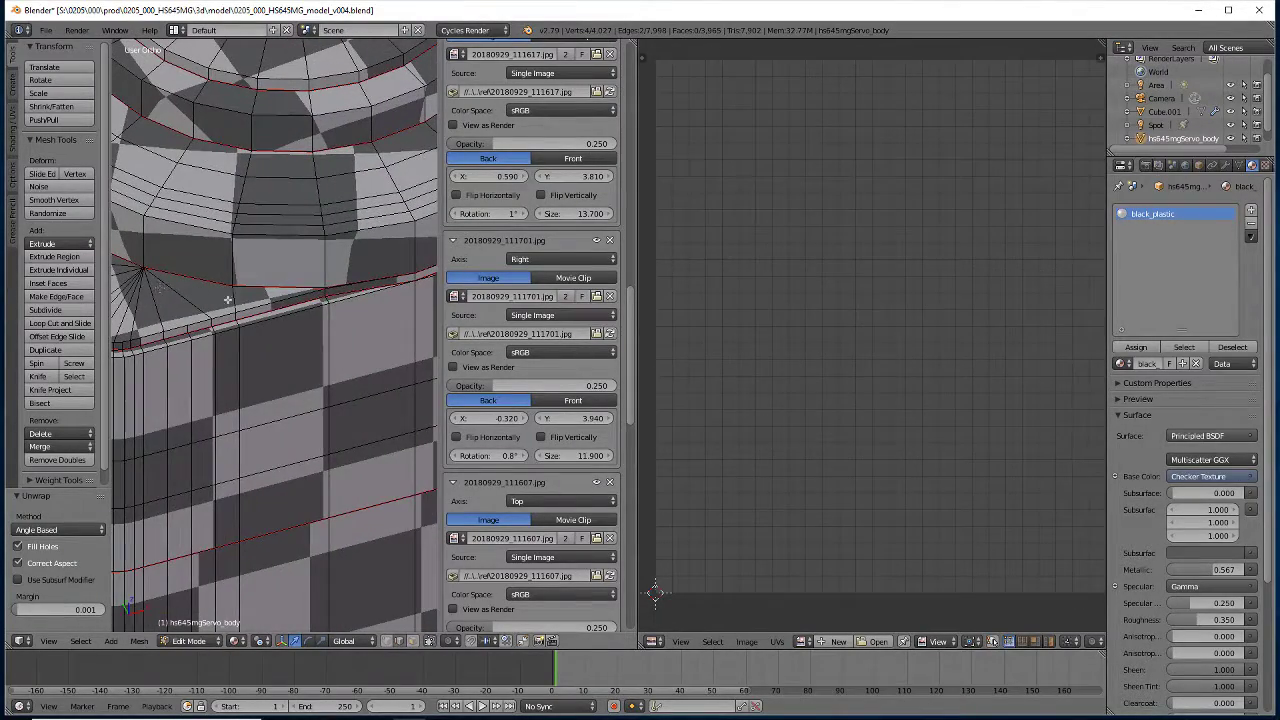
pyautogui.rightClick(331, 290)
pyautogui.moveTo(331, 290); pyautogui.dragTo(339, 354, button='middle')
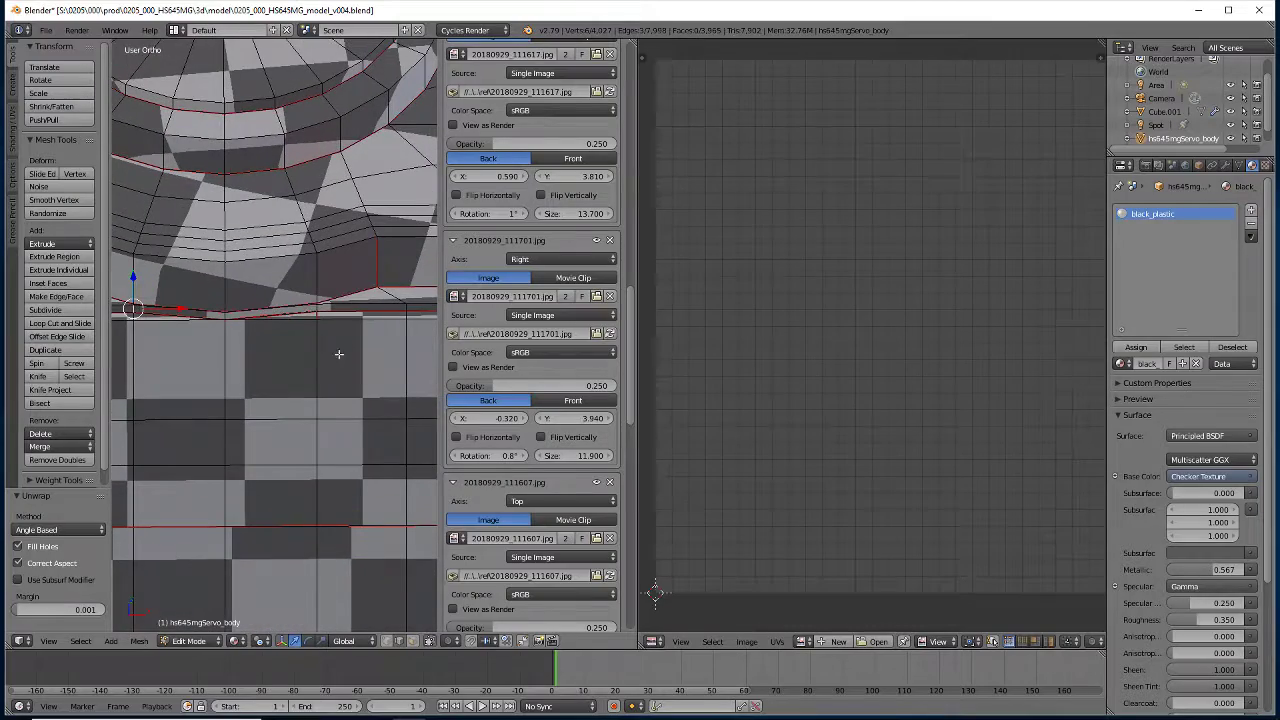
pyautogui.rightClick(316, 309)
pyautogui.scroll(-5, 279, 321)
pyautogui.moveTo(279, 321); pyautogui.dragTo(388, 68, button='middle')
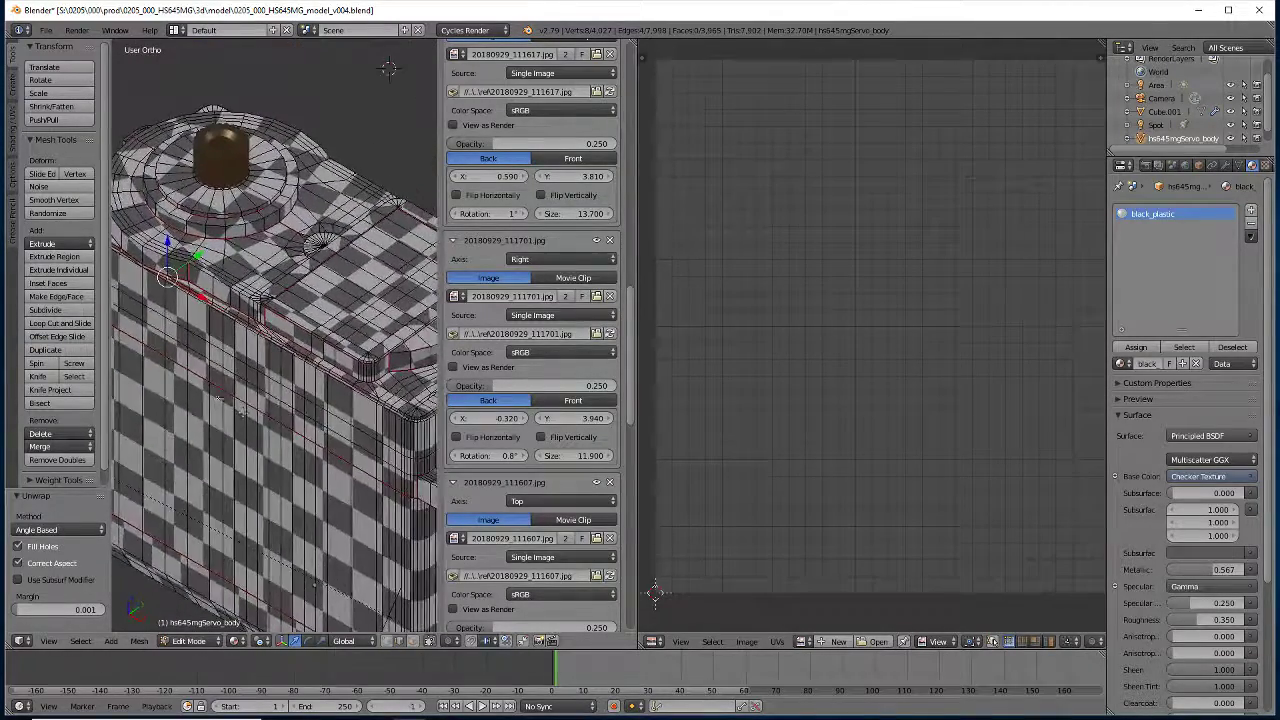
pyautogui.scroll(2, 278, 426)
pyautogui.scroll(2, 280, 420)
pyautogui.scroll(3, 292, 393)
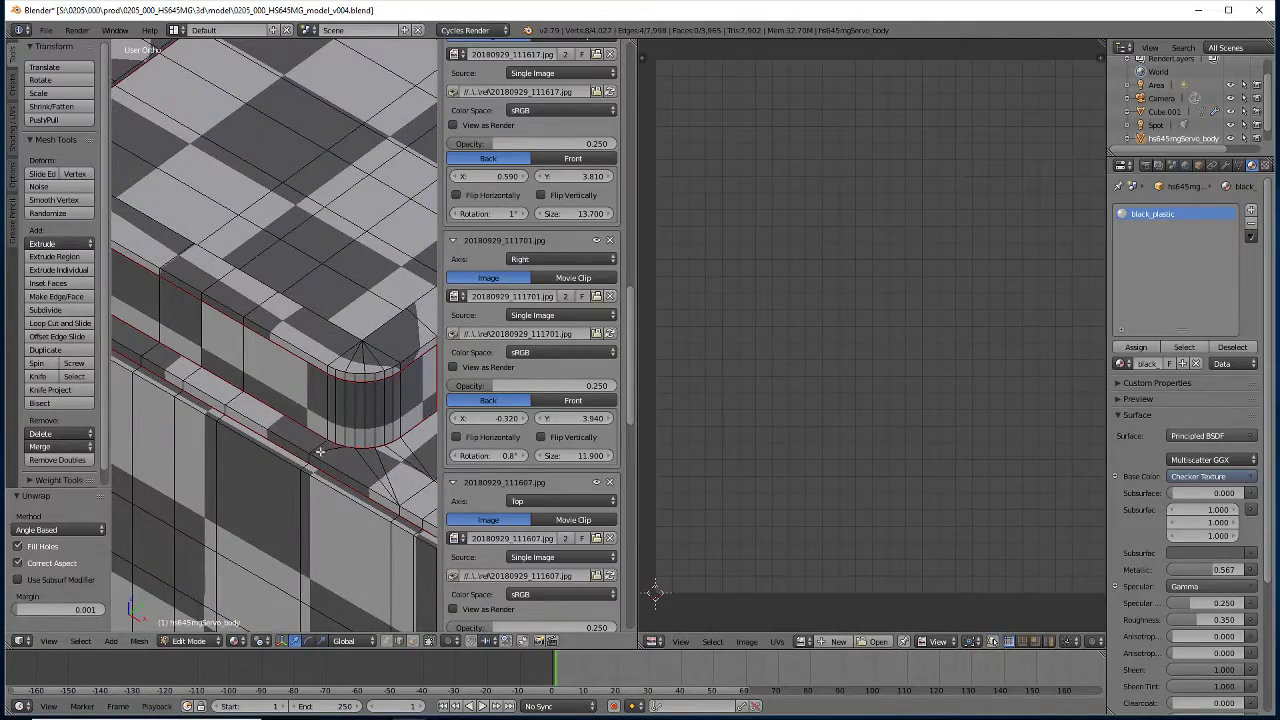
# Select two adjacent rim vertices, clear the seam from their edge, and frame the corner
pyautogui.rightClick(316, 449)
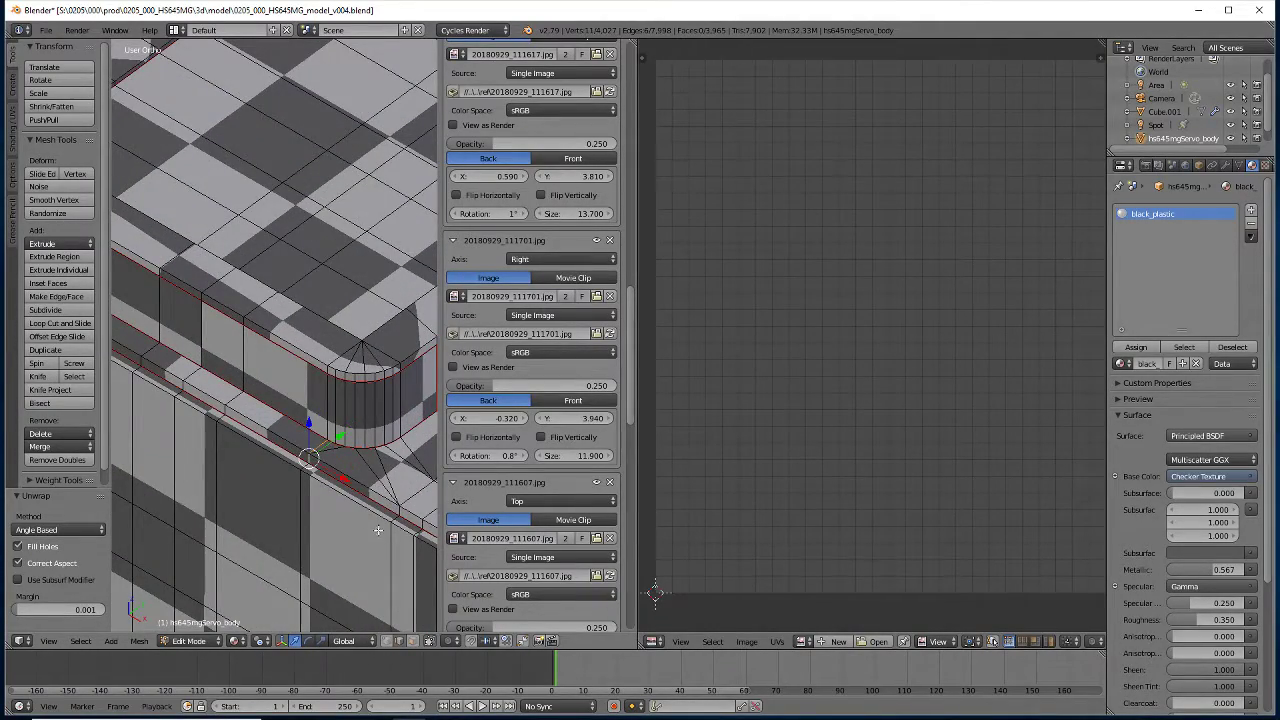
pyautogui.moveTo(378, 530); pyautogui.dragTo(376, 389, button='middle')
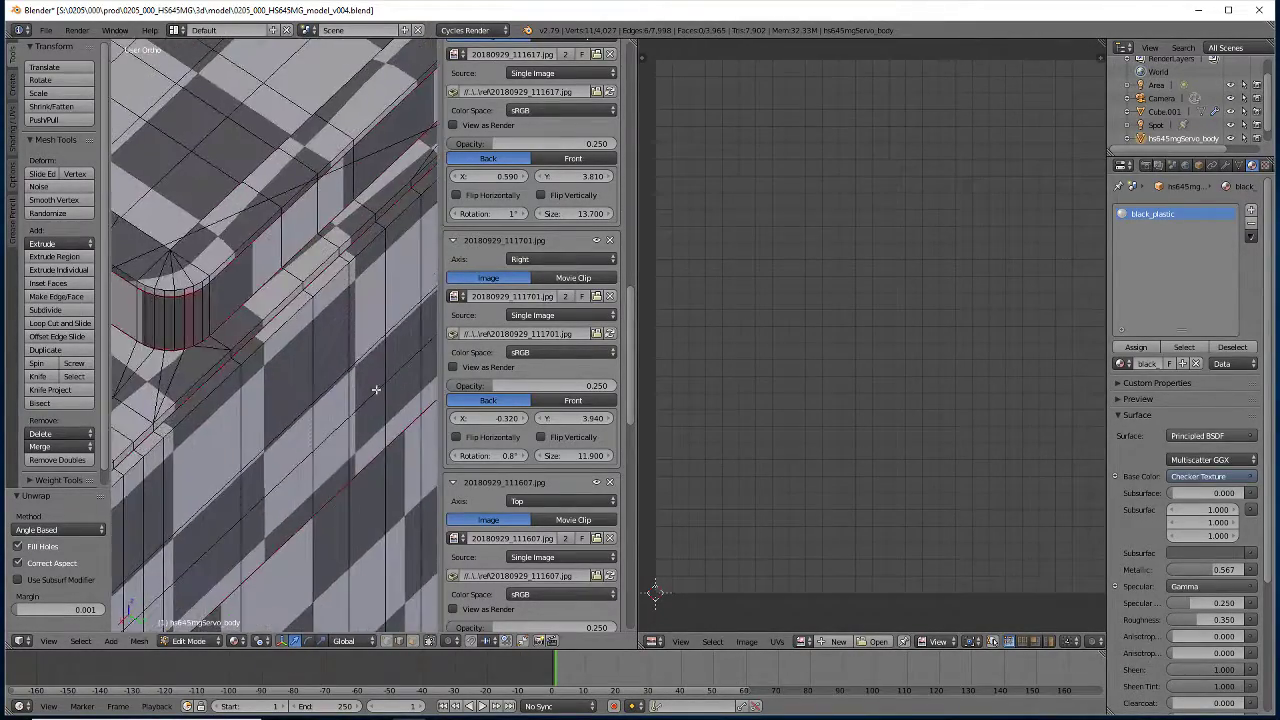
pyautogui.keyDown('shift'); pyautogui.moveTo(194, 361); pyautogui.dragTo(240, 361, button='middle'); pyautogui.keyUp('shift')
pyautogui.keyDown('shift'); pyautogui.rightClick(265, 343); pyautogui.keyUp('shift')
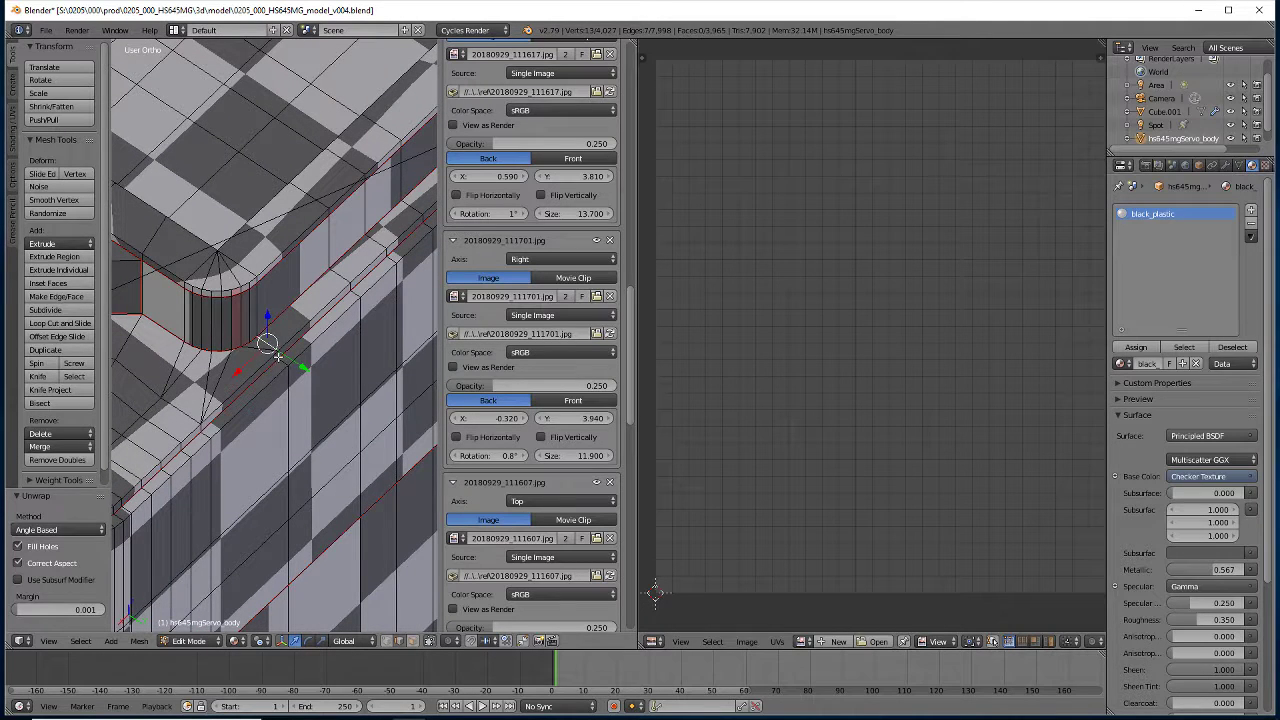
pyautogui.keyDown('shift'); pyautogui.rightClick(277, 356); pyautogui.keyUp('shift')
pyautogui.click(139, 641)
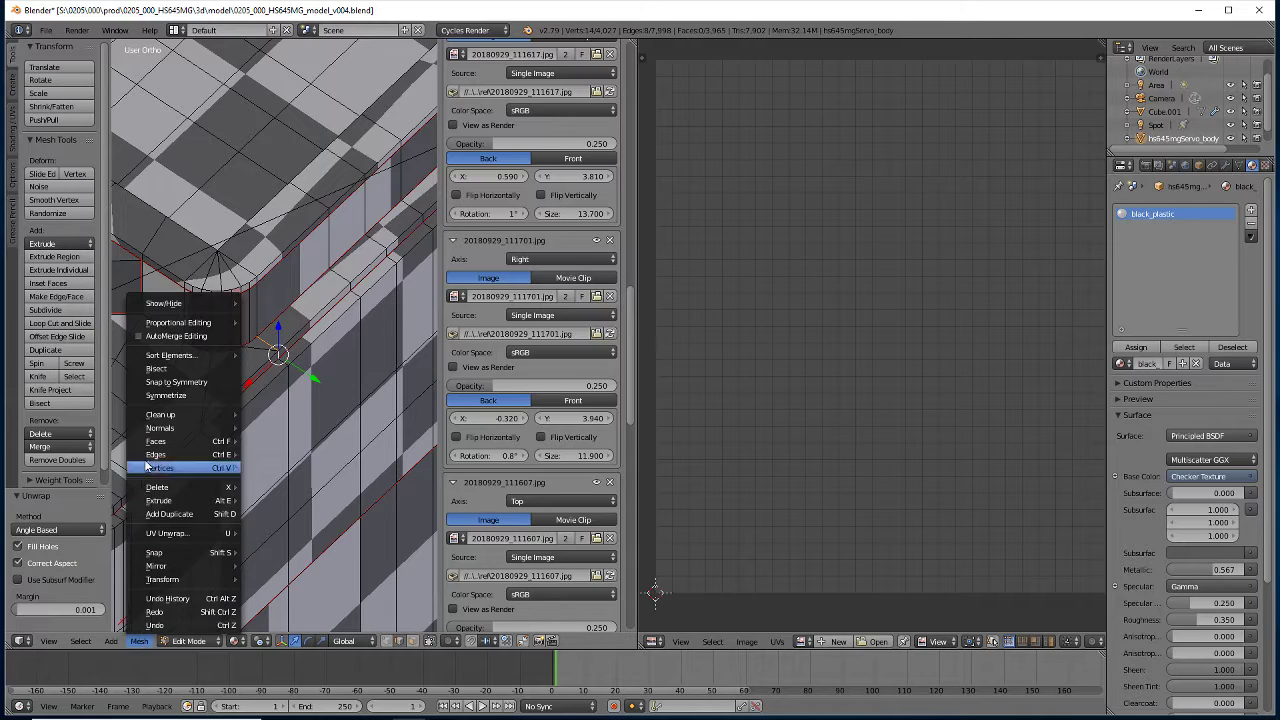
pyautogui.moveTo(180, 454)
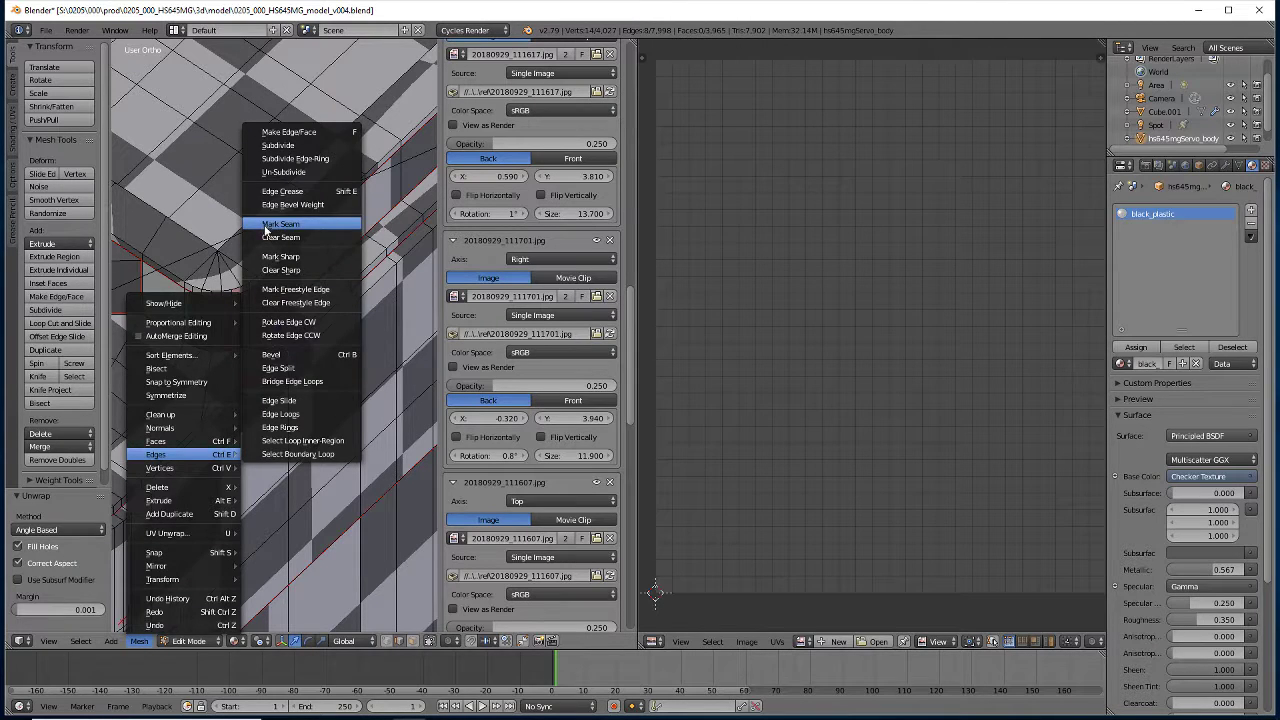
pyautogui.click(262, 237)
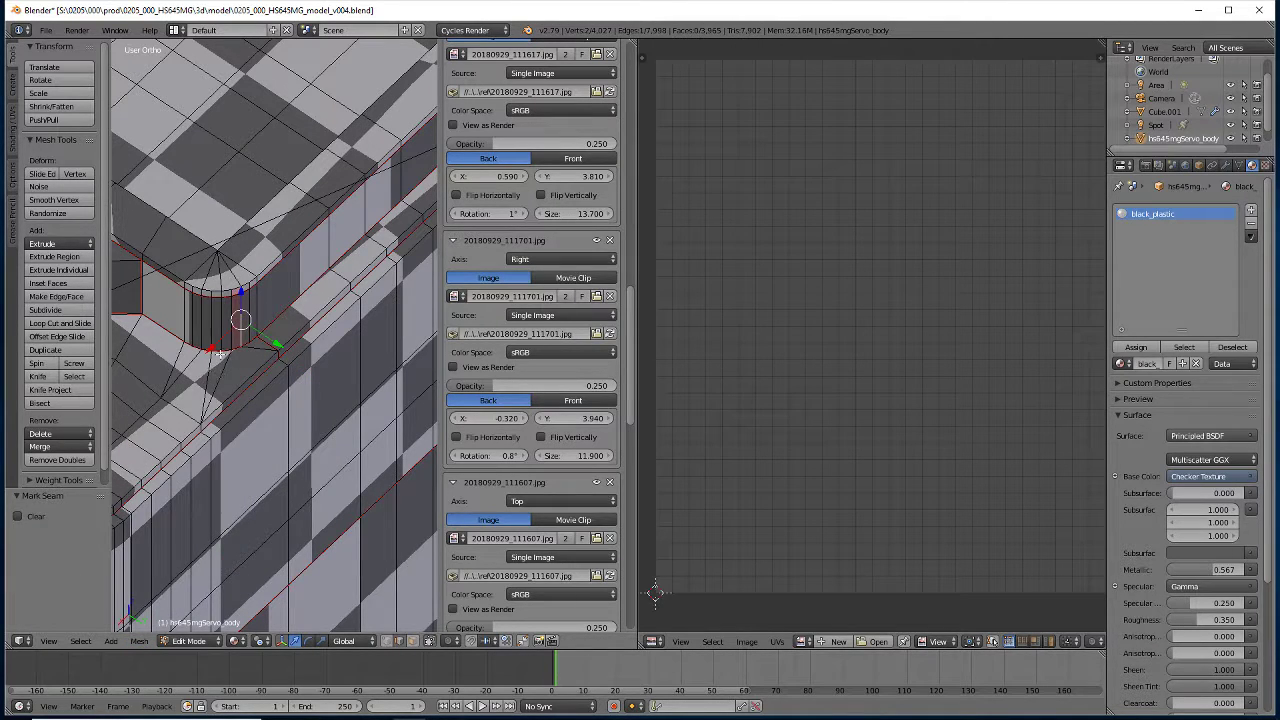
pyautogui.keyDown('shift'); pyautogui.moveTo(220, 354); pyautogui.dragTo(297, 339, button='middle'); pyautogui.keyUp('shift')
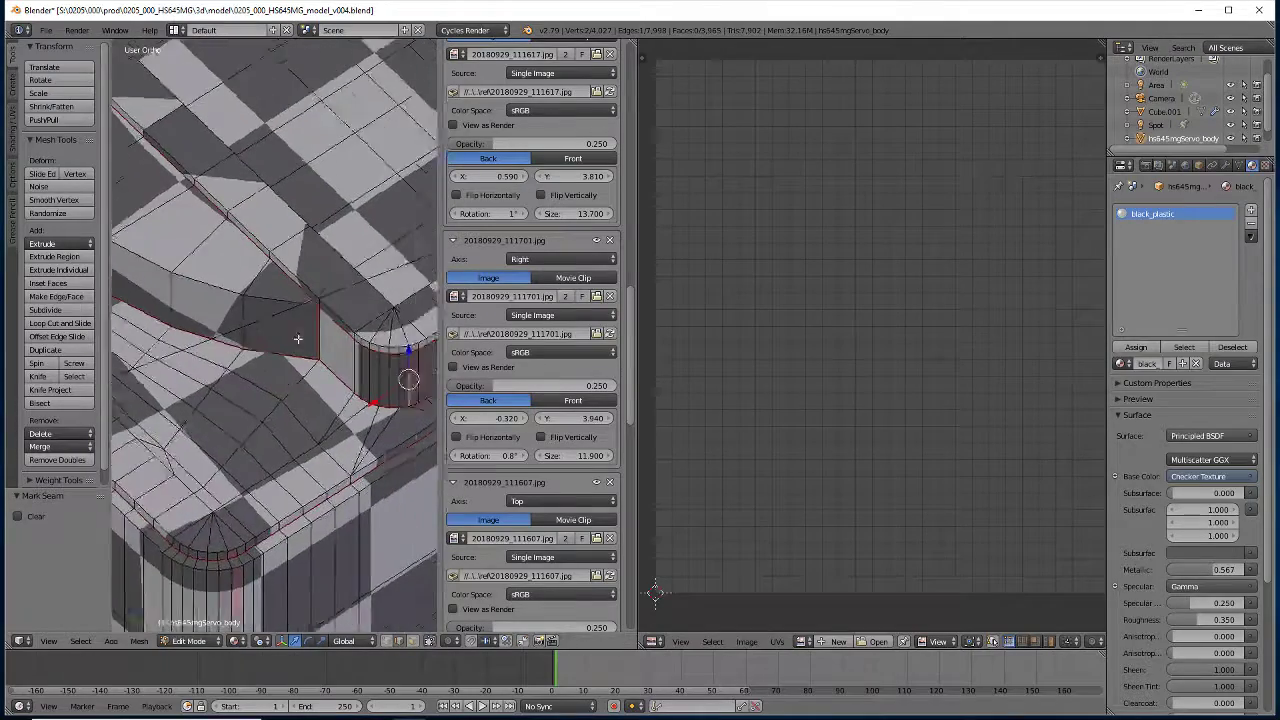
pyautogui.press('KP_Decimal')
pyautogui.scroll(-5, 284, 304)
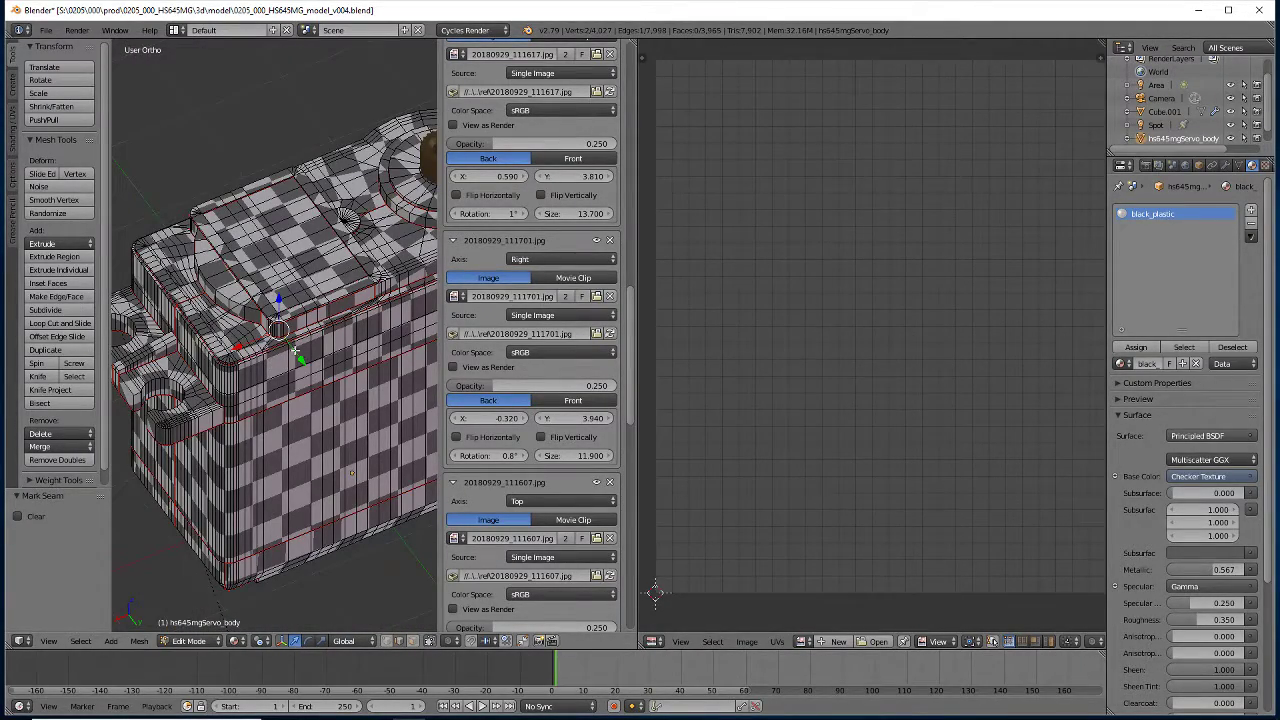
# Select all and unwrap the servo body, then orbit to review the checker pattern on the corner
pyautogui.press('a')
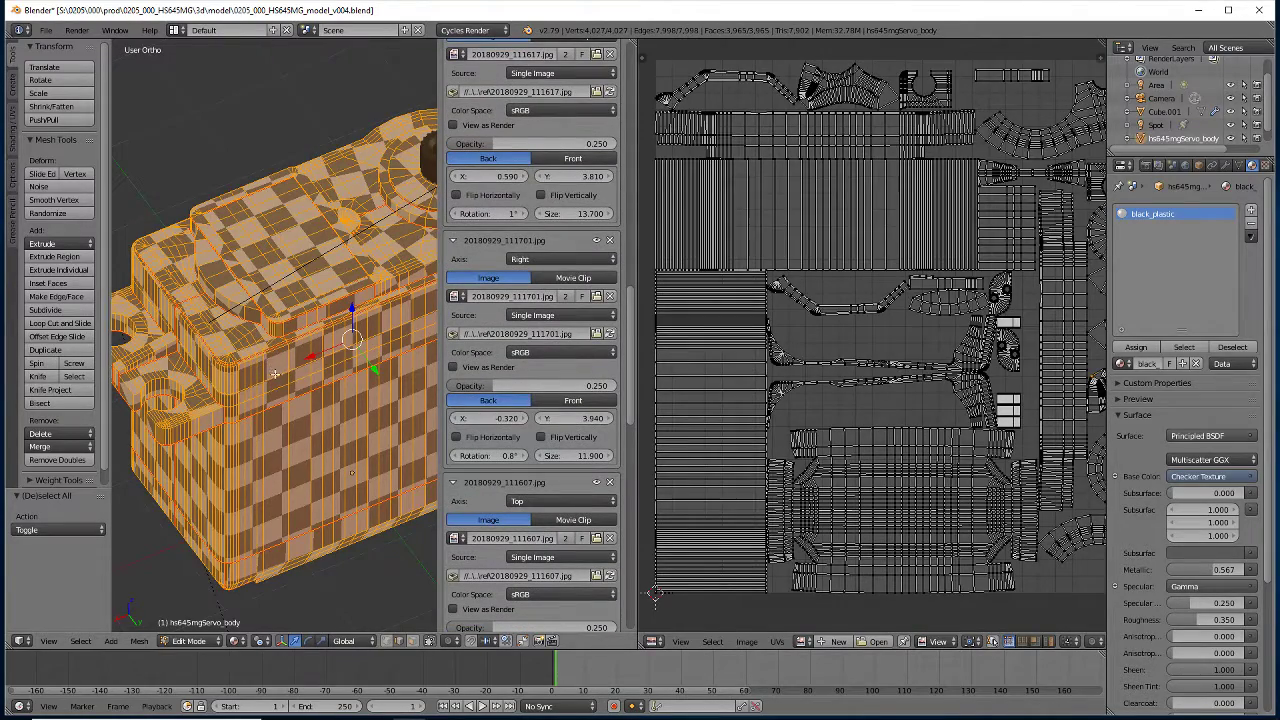
pyautogui.press('u')
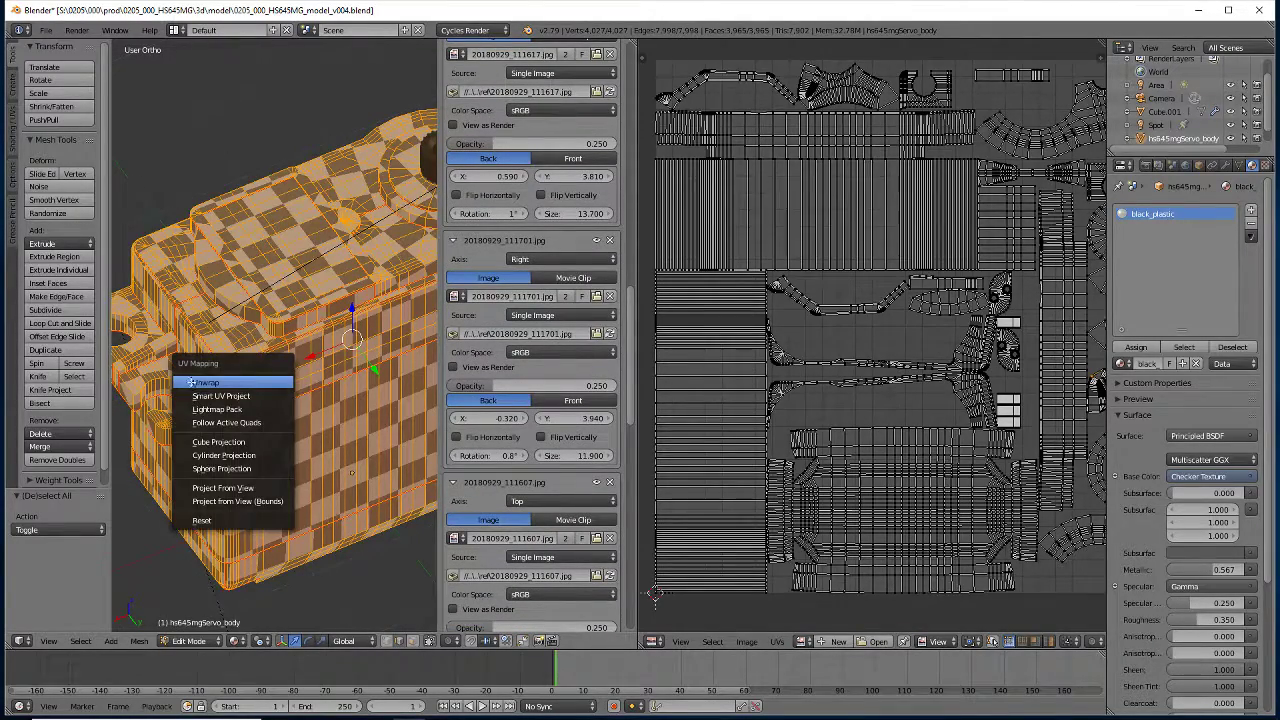
pyautogui.click(190, 383)
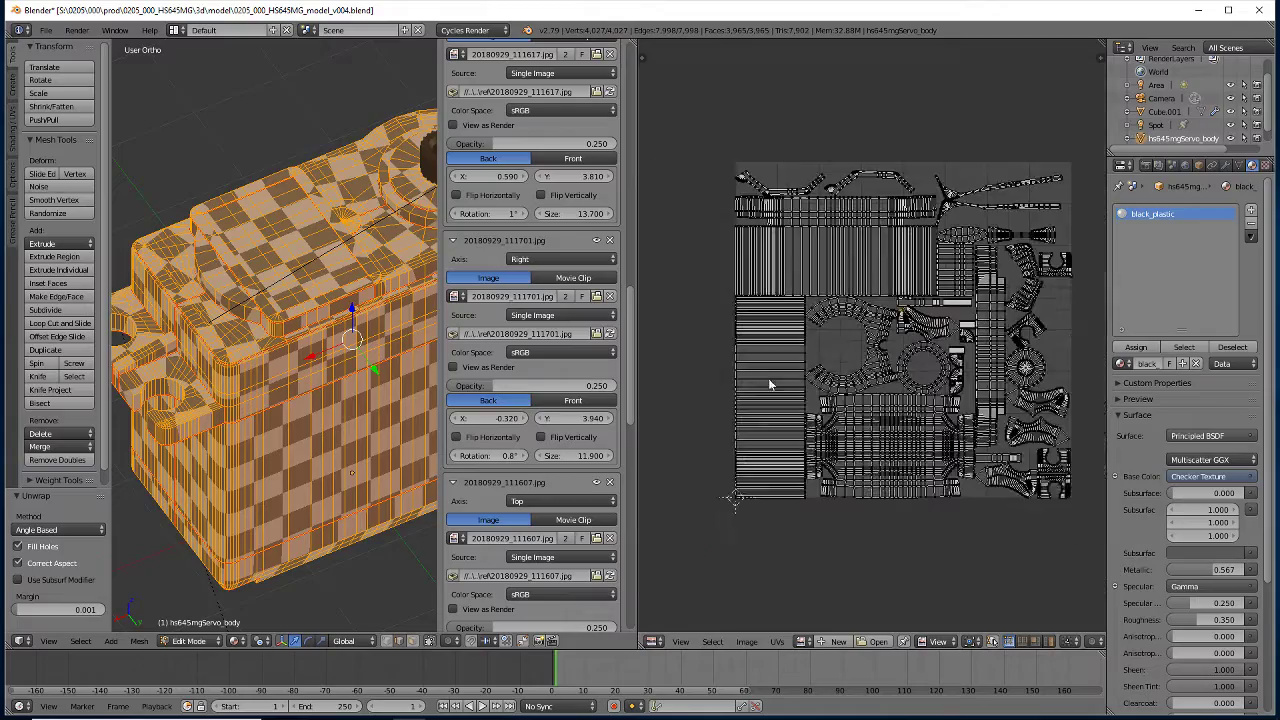
pyautogui.scroll(2, 771, 388)
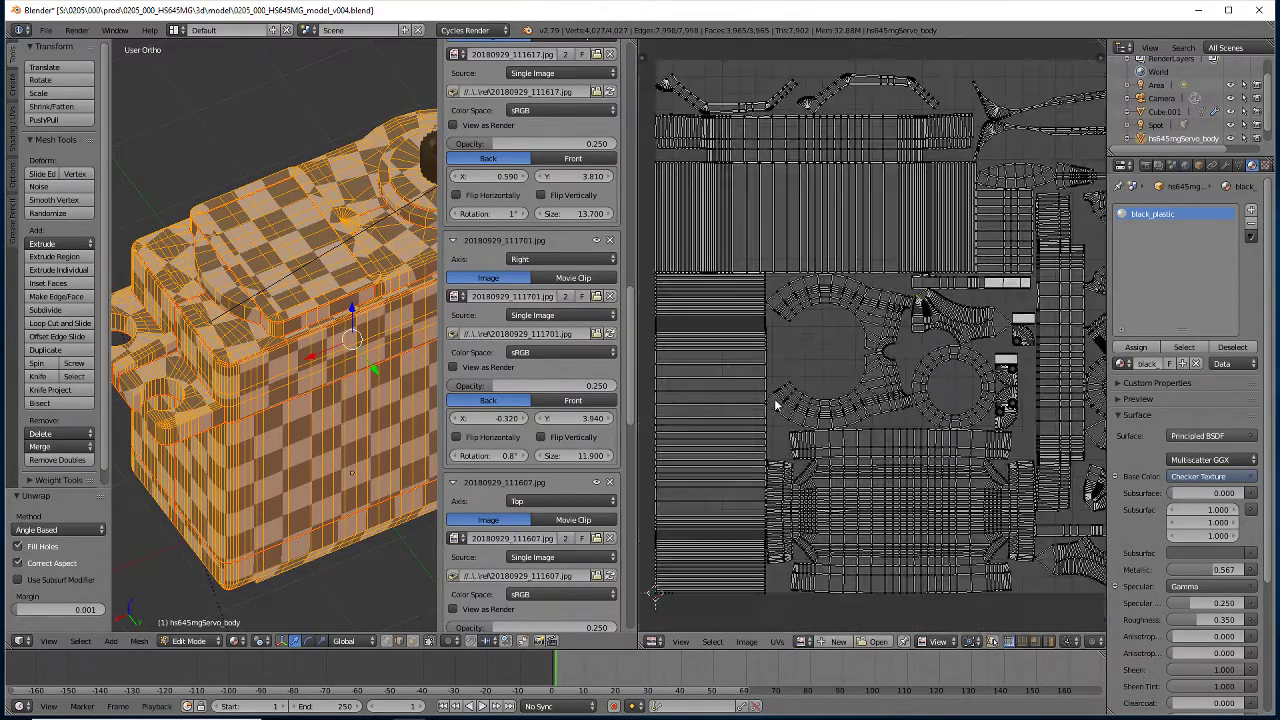
pyautogui.moveTo(340, 468)
pyautogui.mouseDown(button='middle')
pyautogui.moveTo(290, 468)
pyautogui.moveTo(327, 541)
pyautogui.moveTo(293, 506)
pyautogui.moveTo(46, 440)
pyautogui.moveTo(283, 460)
pyautogui.moveTo(258, 375)
pyautogui.moveTo(309, 475)
pyautogui.moveTo(231, 387)
pyautogui.mouseUp(button='middle')
pyautogui.scroll(-4, 231, 387)
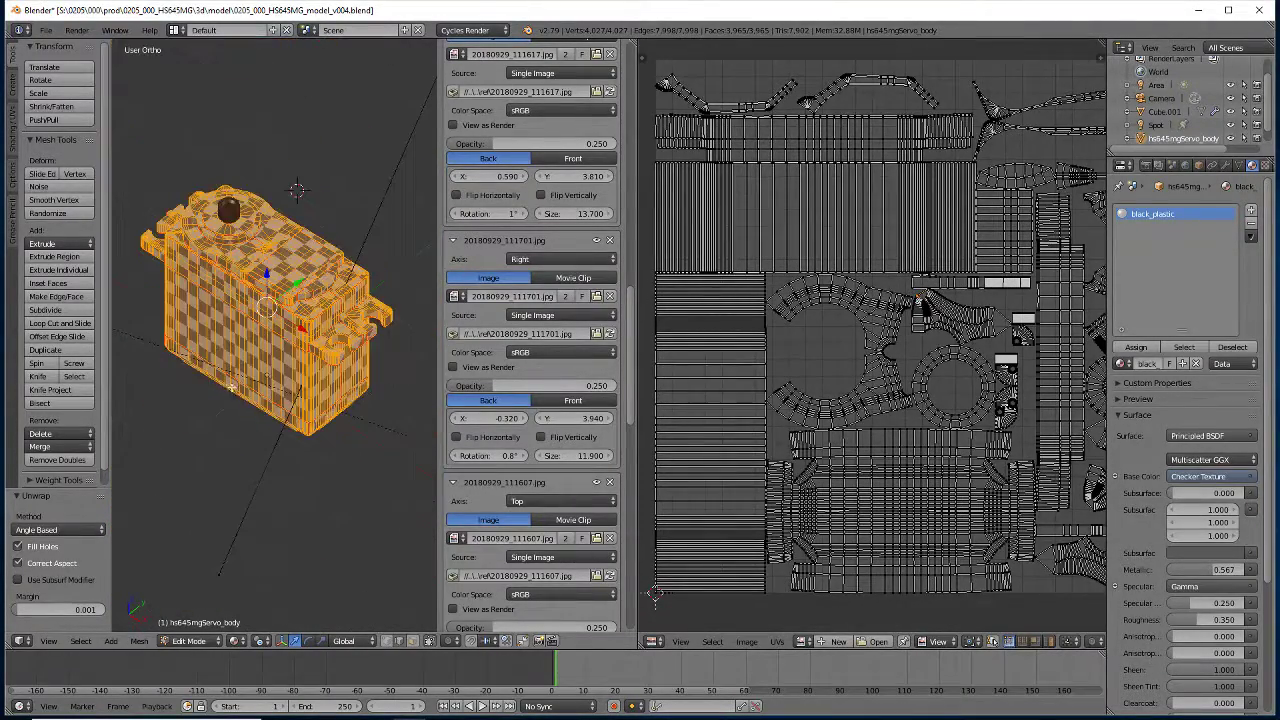
pyautogui.moveTo(245, 437)
pyautogui.mouseDown(button='middle')
pyautogui.moveTo(288, 491)
pyautogui.moveTo(240, 508)
pyautogui.moveTo(272, 511)
pyautogui.moveTo(429, 452)
pyautogui.mouseUp(button='middle')
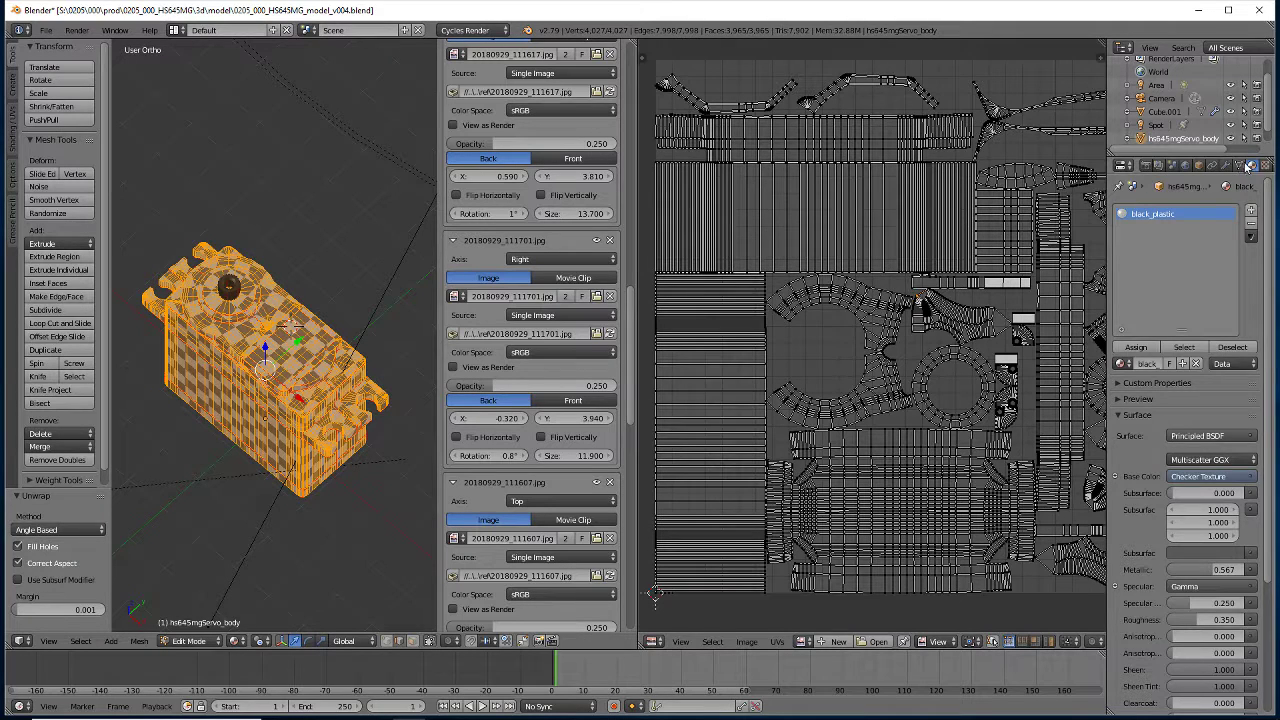
# In Object Data, enlarge the UV Maps list, add a second UV map, and start renaming it modelNumberLabel
pyautogui.click(1240, 165)
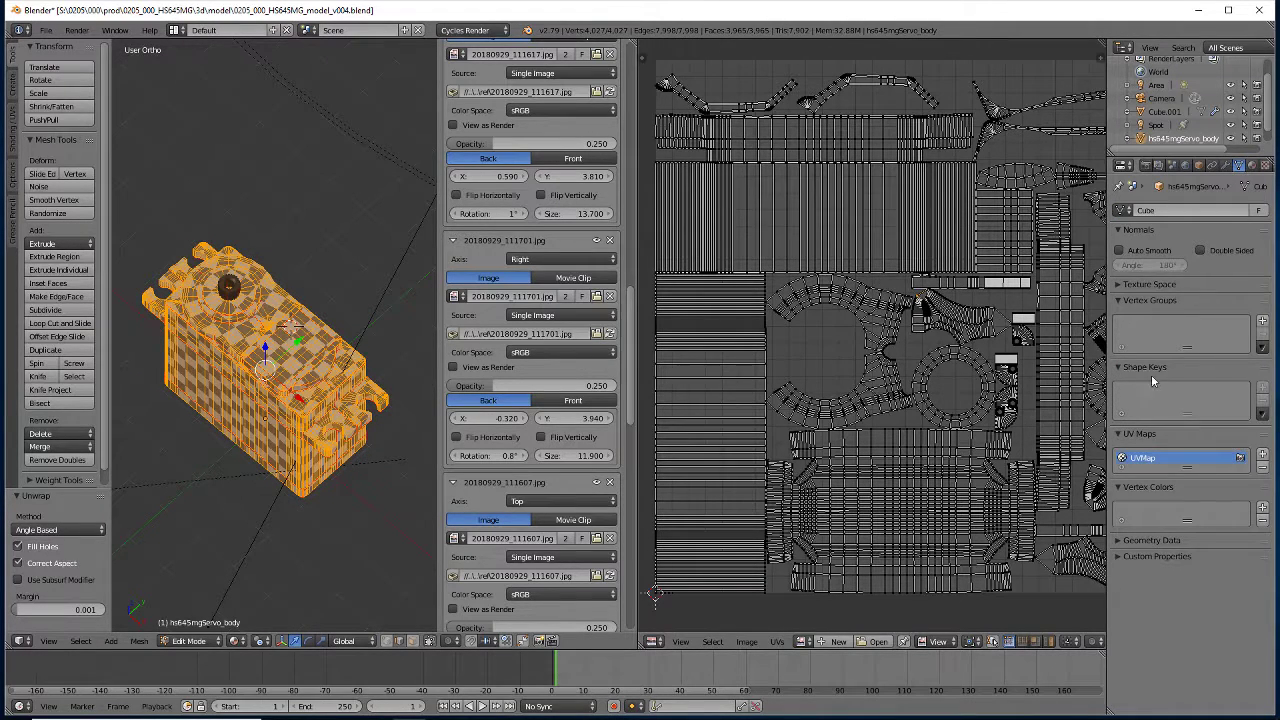
pyautogui.moveTo(1186, 468); pyautogui.dragTo(1178, 536)
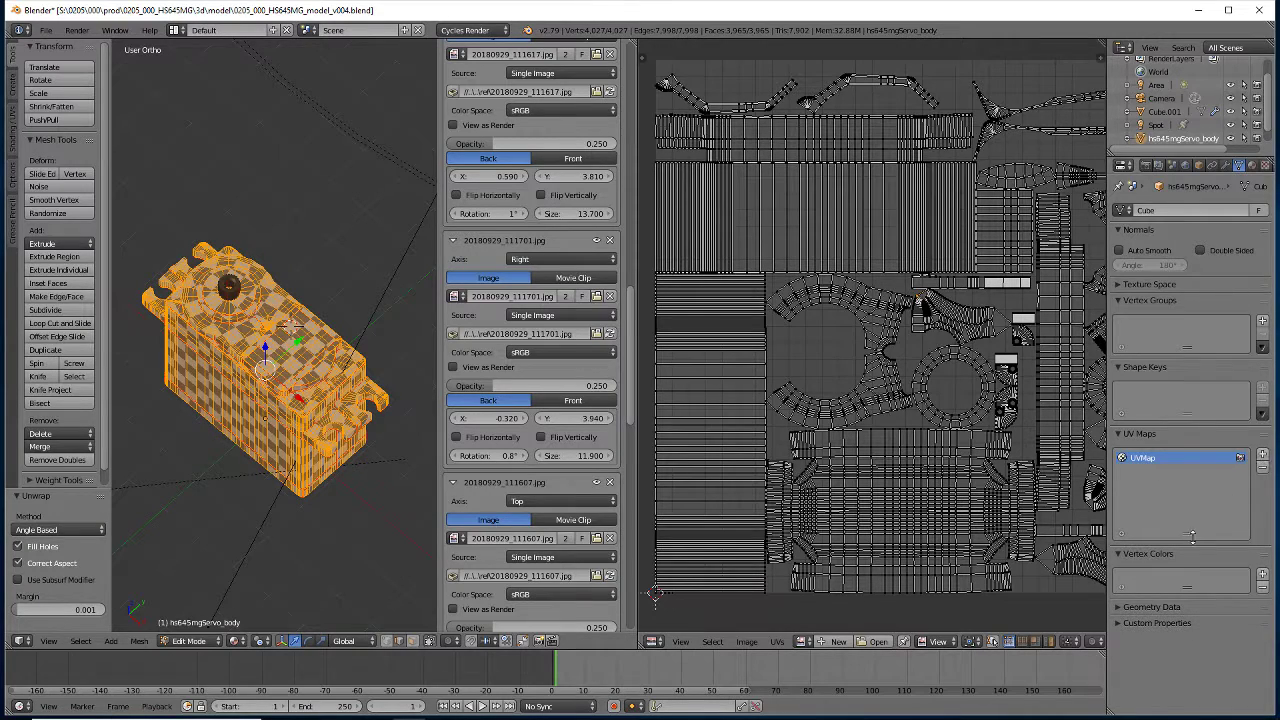
pyautogui.moveTo(255, 381); pyautogui.dragTo(237, 372, button='middle')
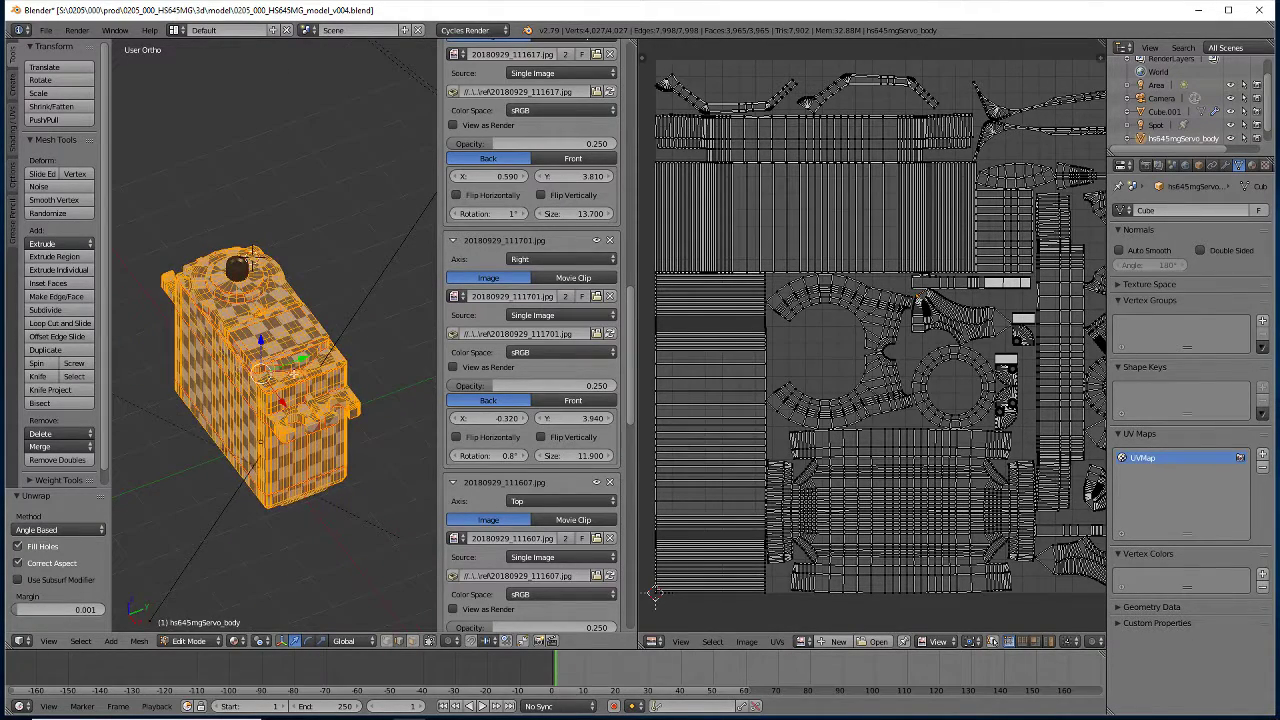
pyautogui.click(1262, 455)
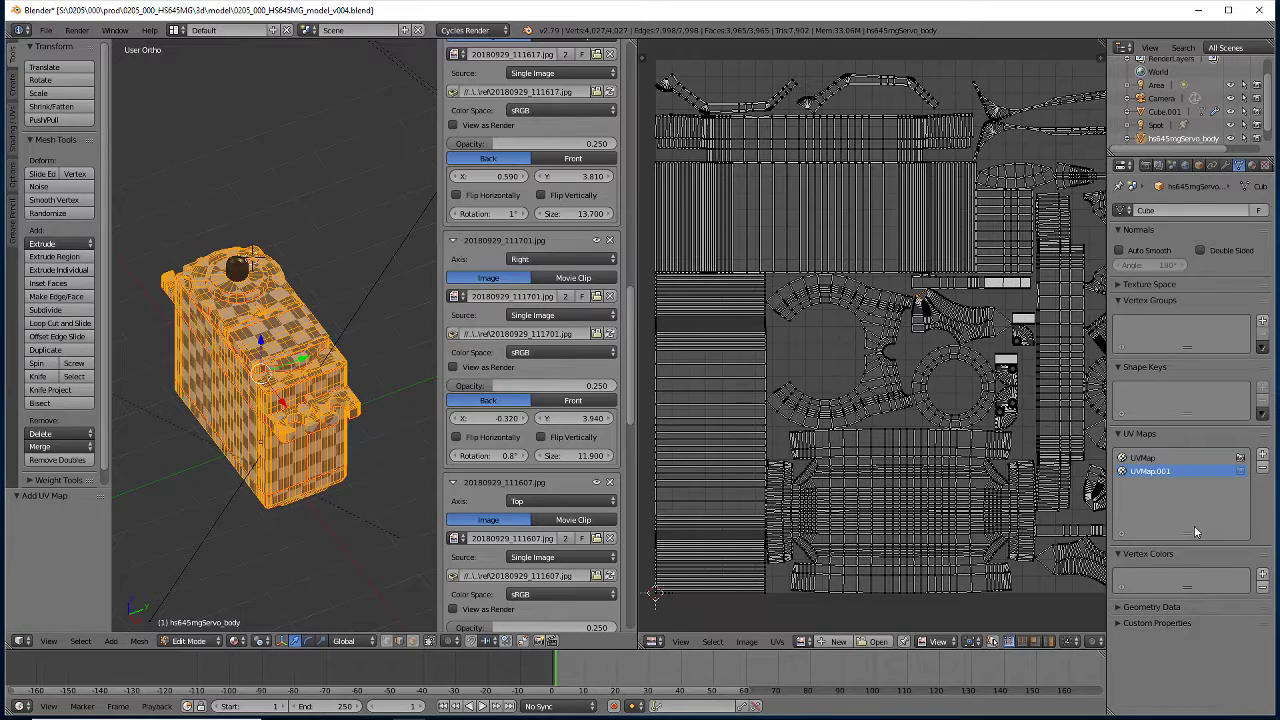
pyautogui.doubleClick(1148, 477)
pyautogui.write('modelNumberLabel')
# Select the whole servo body mesh and clear all of its seams
pyautogui.moveTo(250, 330)
pyautogui.mouseDown(button='middle')
pyautogui.moveTo(220, 290)
pyautogui.moveTo(216, 223)
pyautogui.mouseUp(button='middle')
pyautogui.scroll(6, 219, 296)
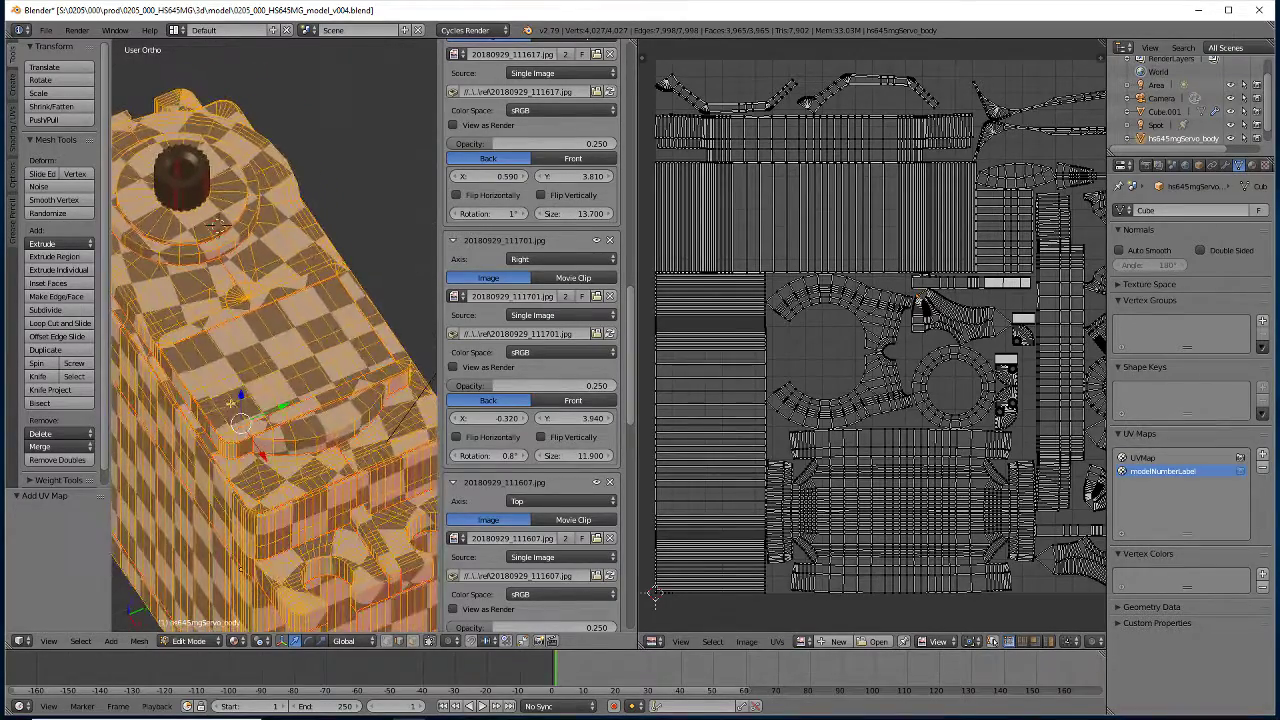
pyautogui.press('a')
pyautogui.press('a')
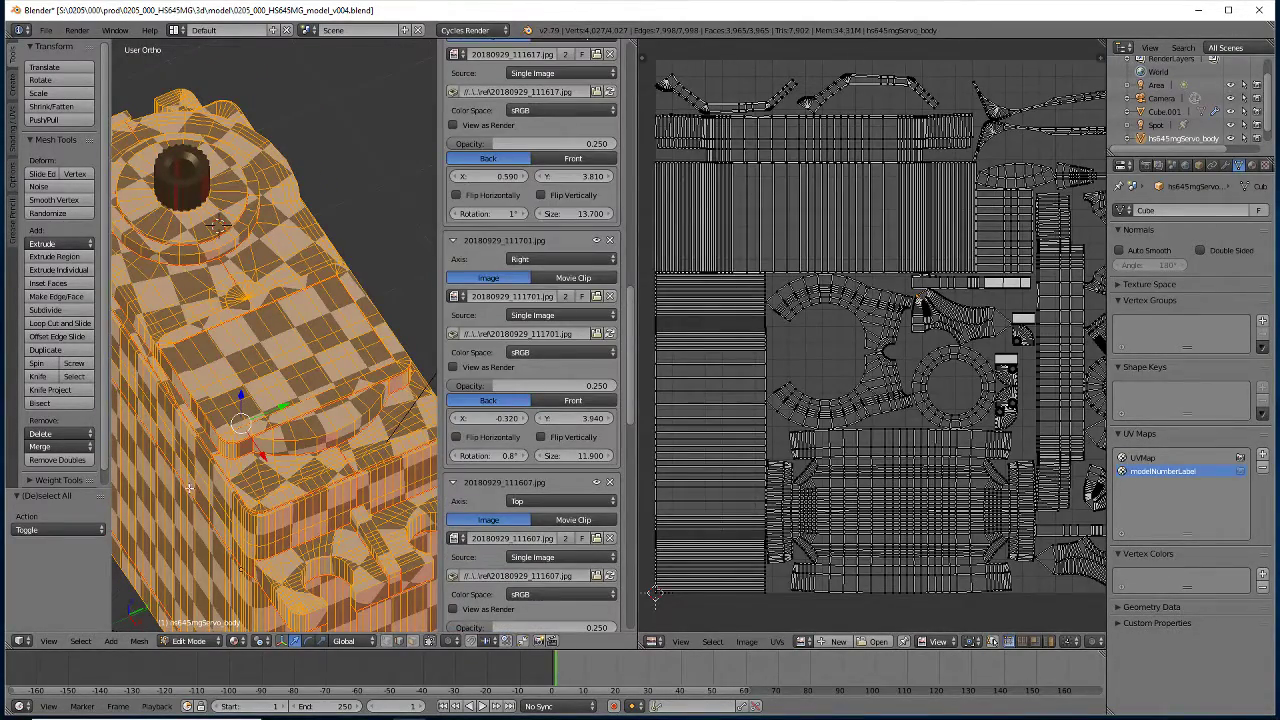
pyautogui.moveTo(175, 494); pyautogui.dragTo(285, 382, button='middle')
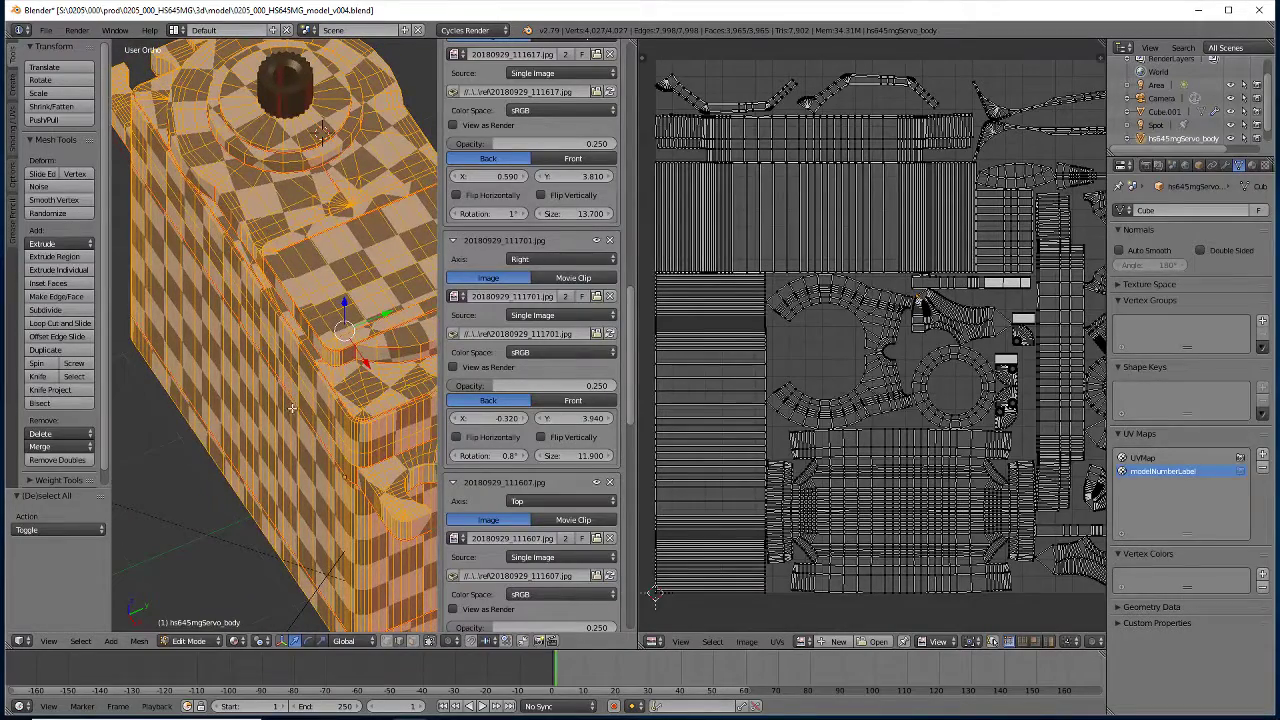
pyautogui.click(138, 641)
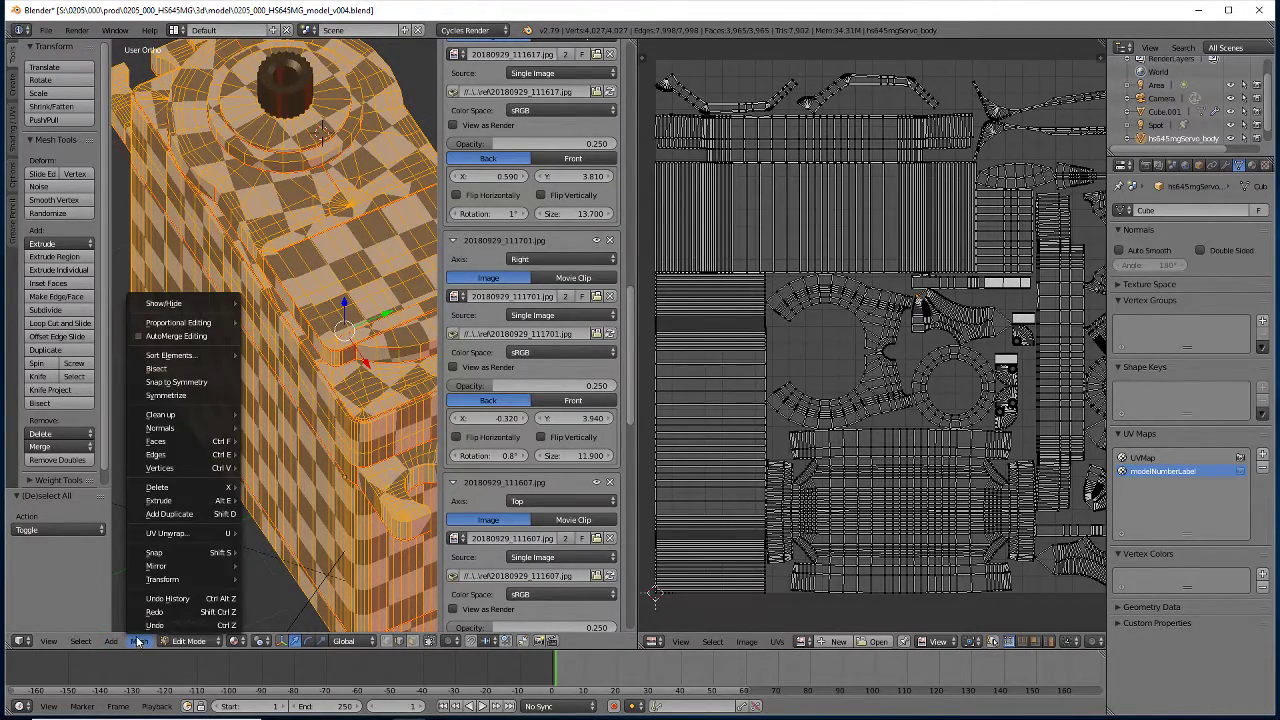
pyautogui.moveTo(156, 454)
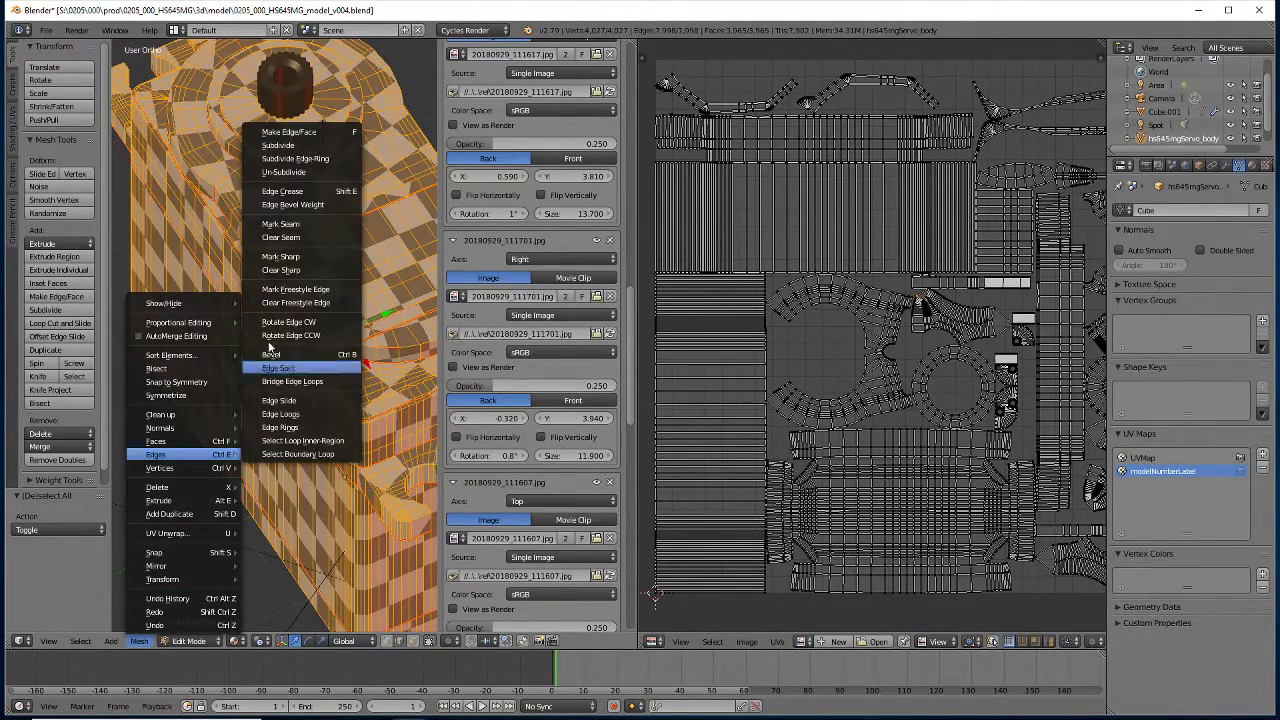
pyautogui.click(263, 228)
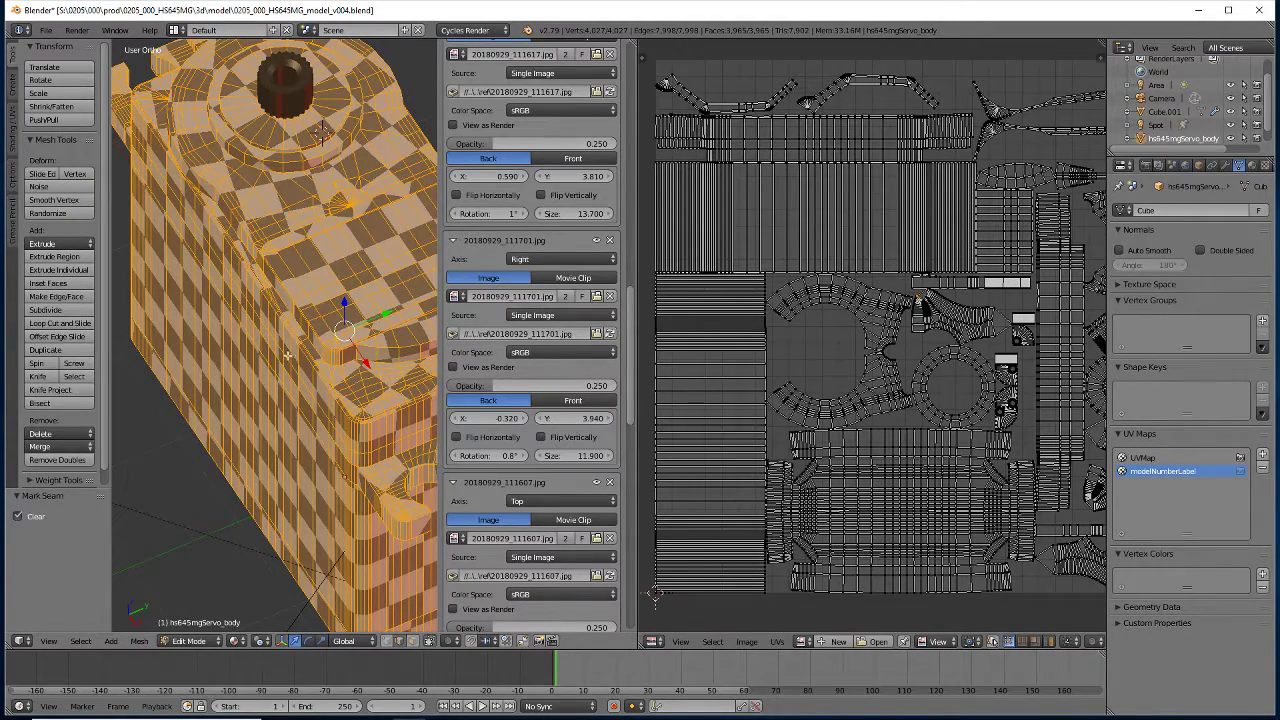
# Zoom in and select a single vertex on the top corner
pyautogui.scroll(3, 293, 428)
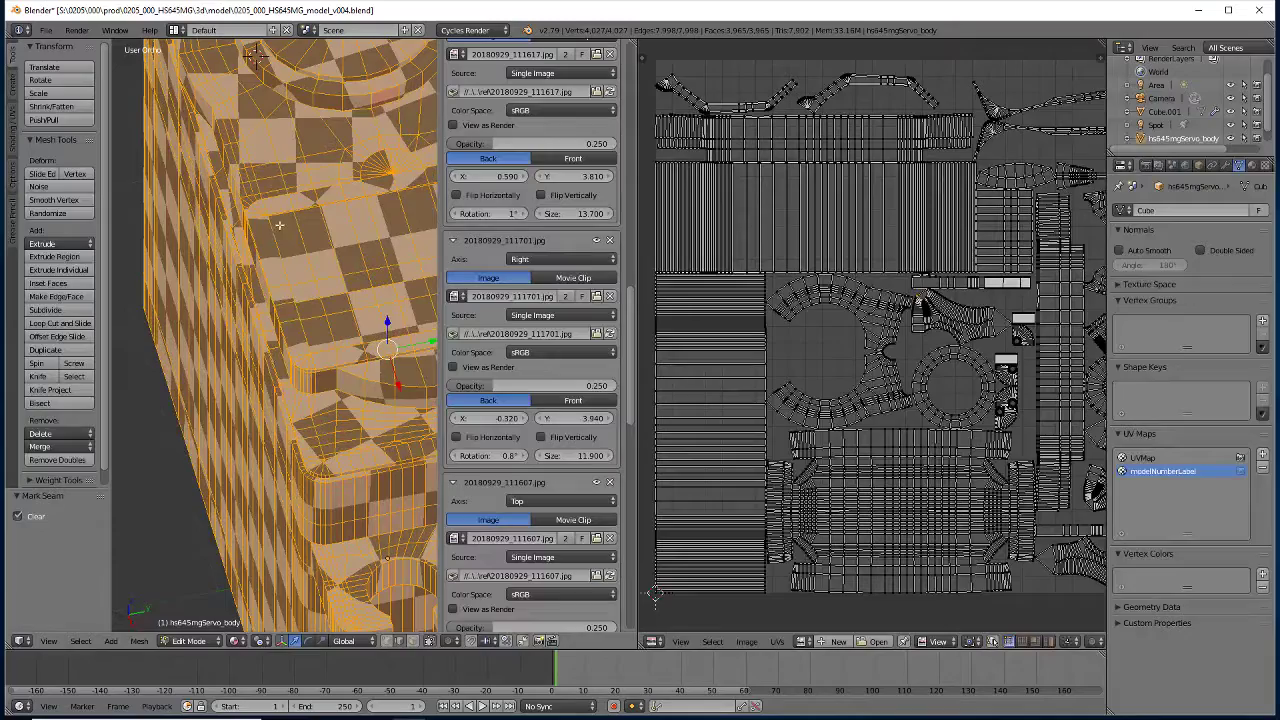
pyautogui.scroll(2, 279, 225)
pyautogui.scroll(2, 262, 240)
pyautogui.scroll(2, 257, 245)
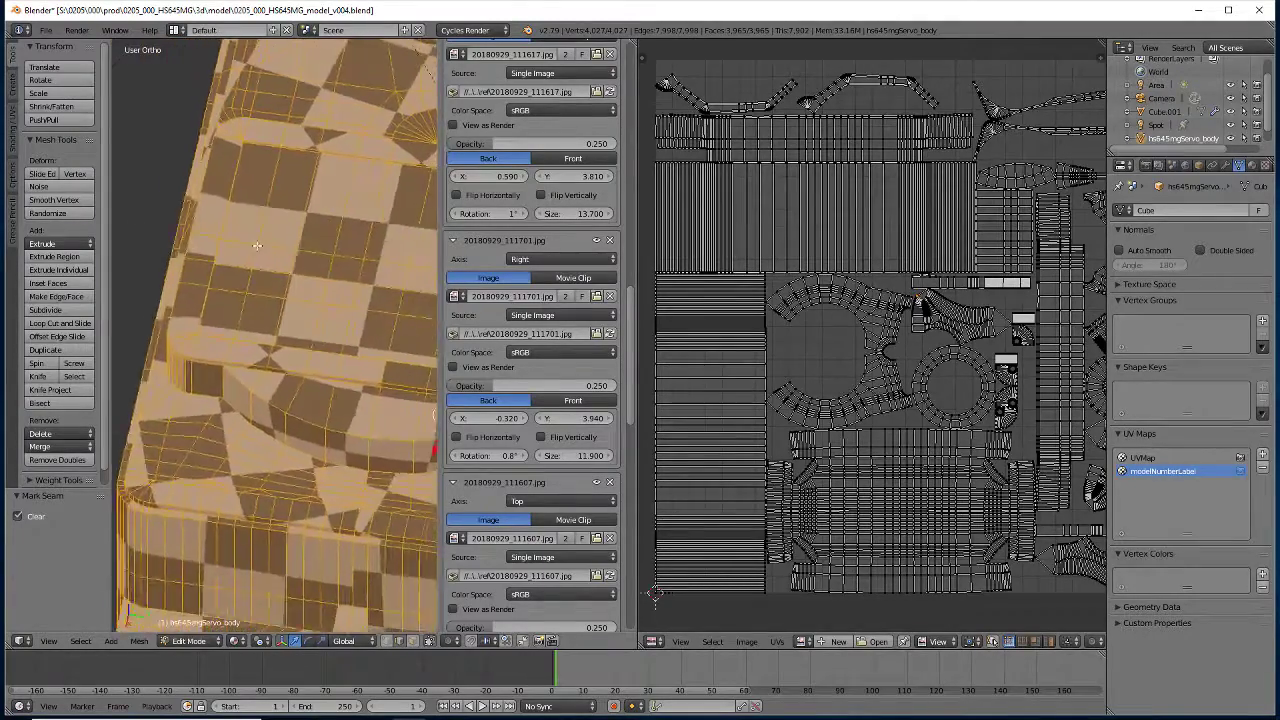
pyautogui.scroll(2, 252, 244)
pyautogui.rightClick(254, 152)
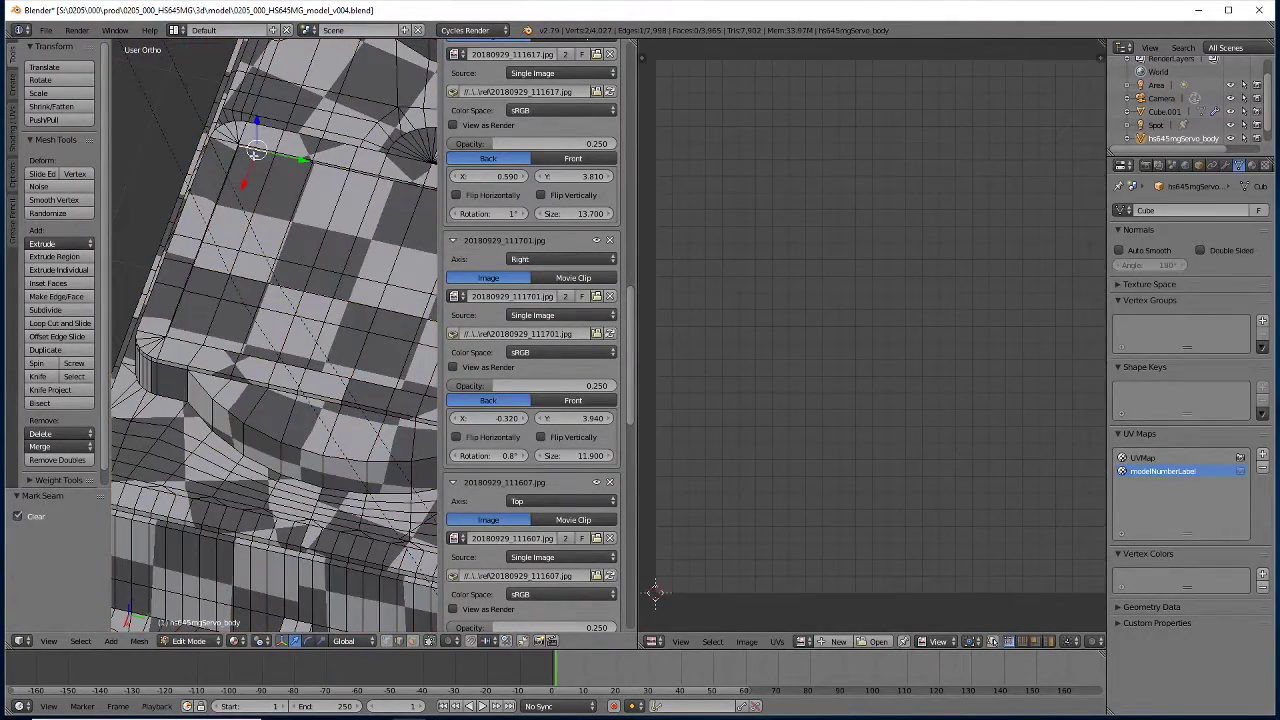
# Select the edge loops running across the top of the servo body and mark them as a seam
pyautogui.keyDown('alt'); pyautogui.rightClick(256, 155); pyautogui.keyUp('alt')
pyautogui.moveTo(202, 337); pyautogui.dragTo(178, 205, button='middle')
pyautogui.keyDown('alt'); pyautogui.keyDown('shift'); pyautogui.rightClick(176, 146); pyautogui.keyUp('shift'); pyautogui.keyUp('alt')
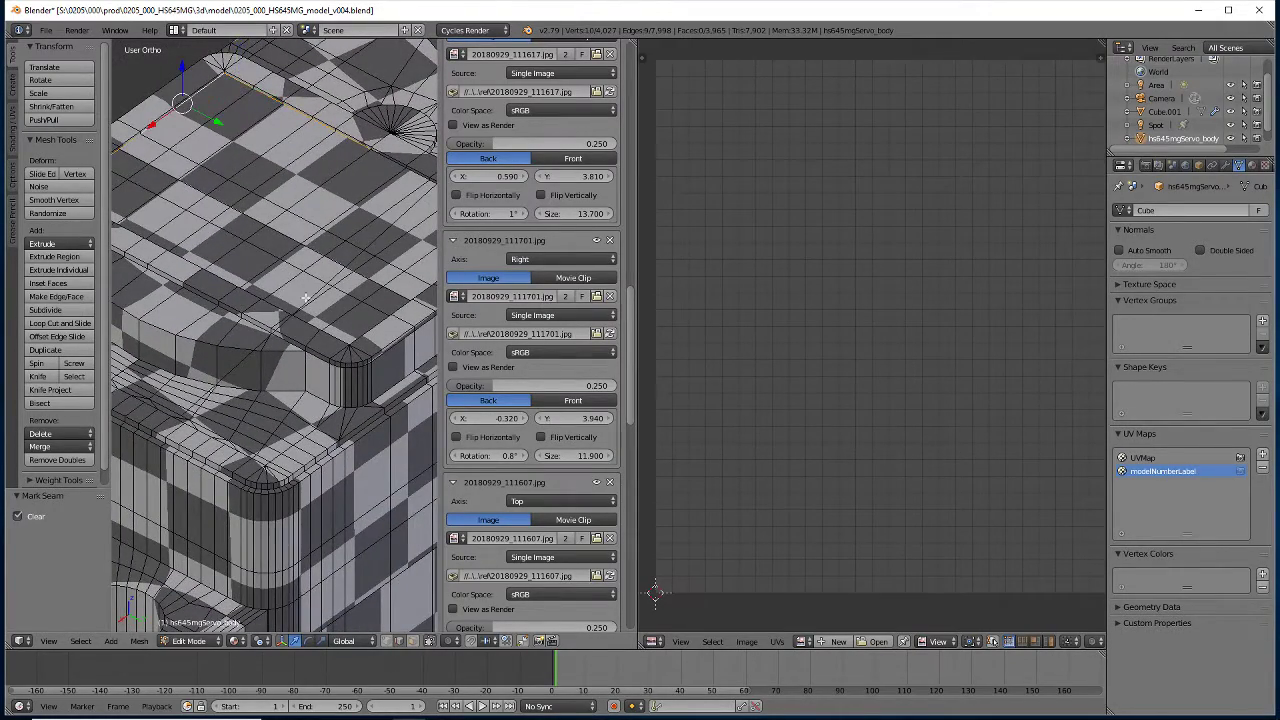
pyautogui.moveTo(305, 297); pyautogui.dragTo(281, 210, button='middle')
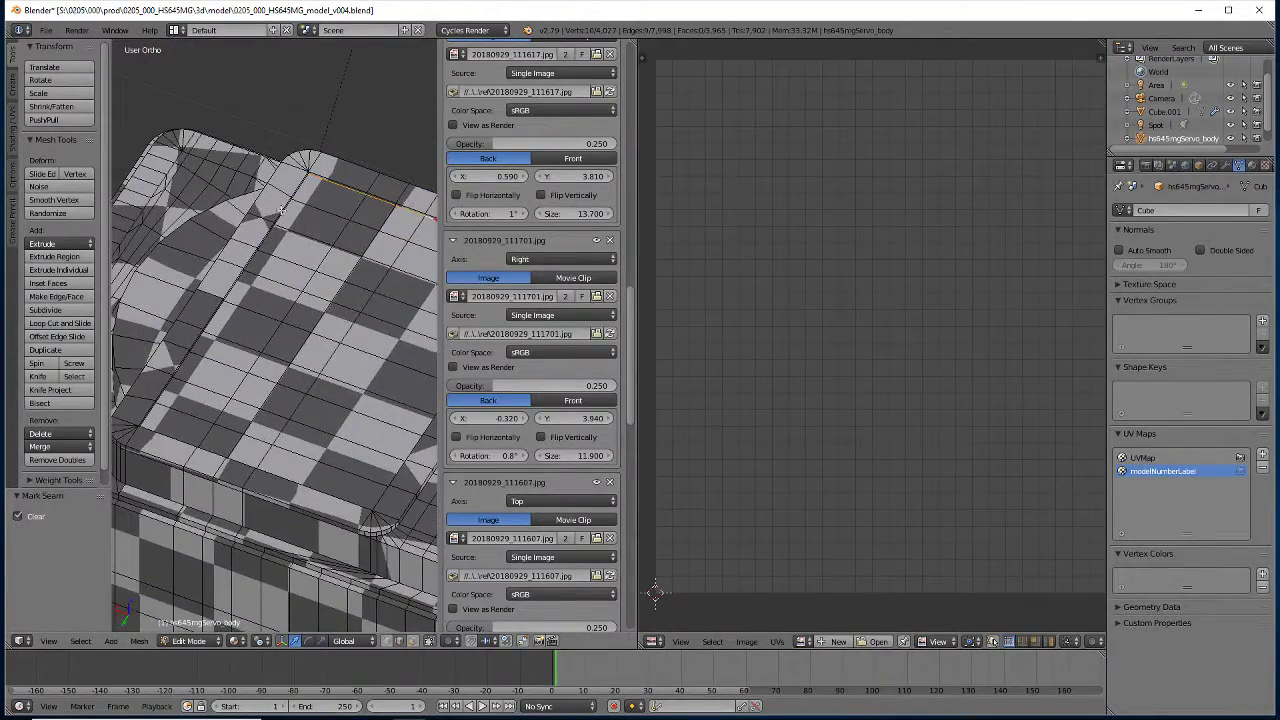
pyautogui.keyDown('alt'); pyautogui.keyDown('shift'); pyautogui.rightClick(289, 213); pyautogui.keyUp('shift'); pyautogui.keyUp('alt')
pyautogui.moveTo(289, 213)
pyautogui.mouseDown(button='middle')
pyautogui.moveTo(317, 252)
pyautogui.moveTo(352, 238)
pyautogui.mouseUp(button='middle')
pyautogui.keyDown('alt'); pyautogui.keyDown('shift'); pyautogui.rightClick(363, 206); pyautogui.keyUp('shift'); pyautogui.keyUp('alt')
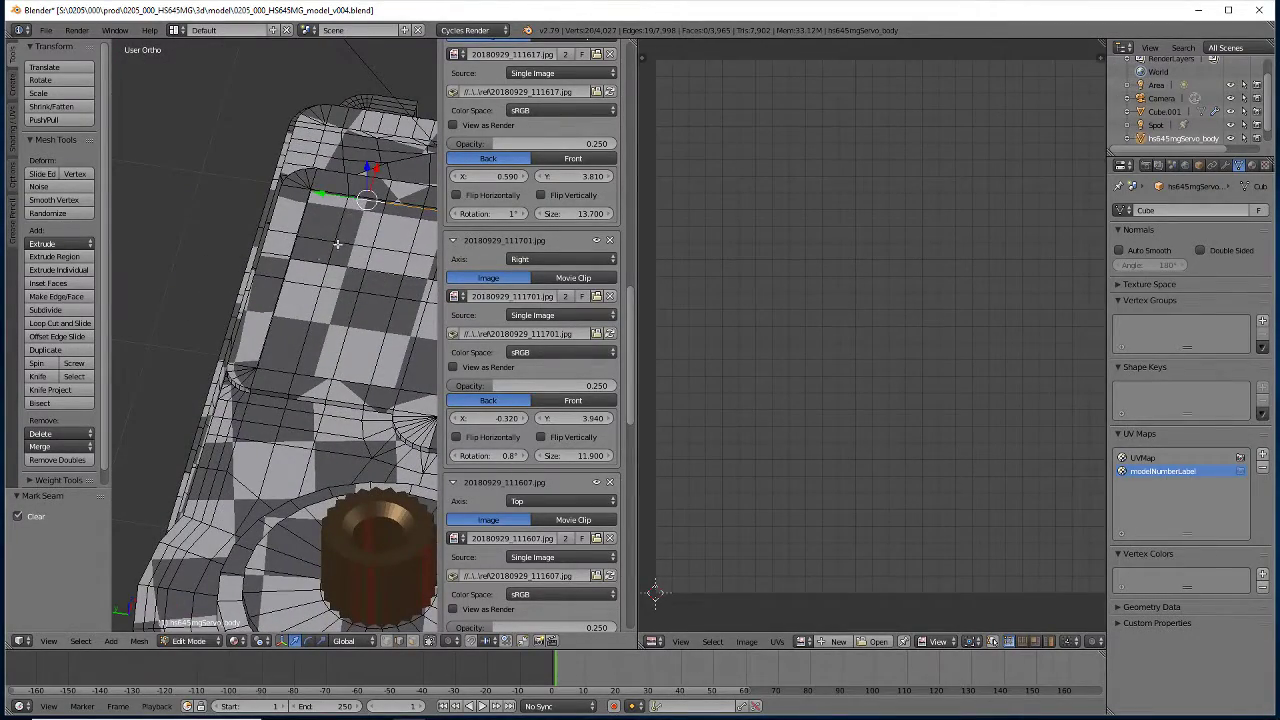
pyautogui.moveTo(290, 372); pyautogui.dragTo(201, 367, button='middle')
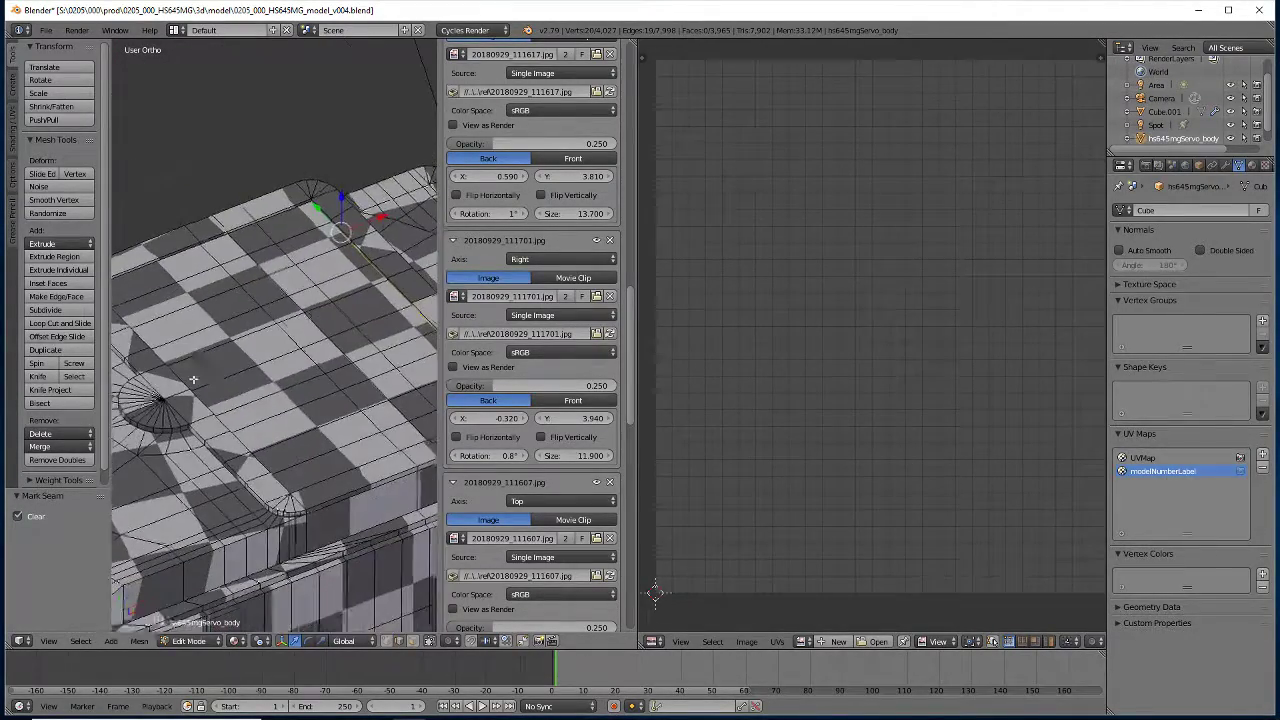
pyautogui.keyDown('alt'); pyautogui.keyDown('shift'); pyautogui.rightClick(238, 233); pyautogui.keyUp('shift'); pyautogui.keyUp('alt')
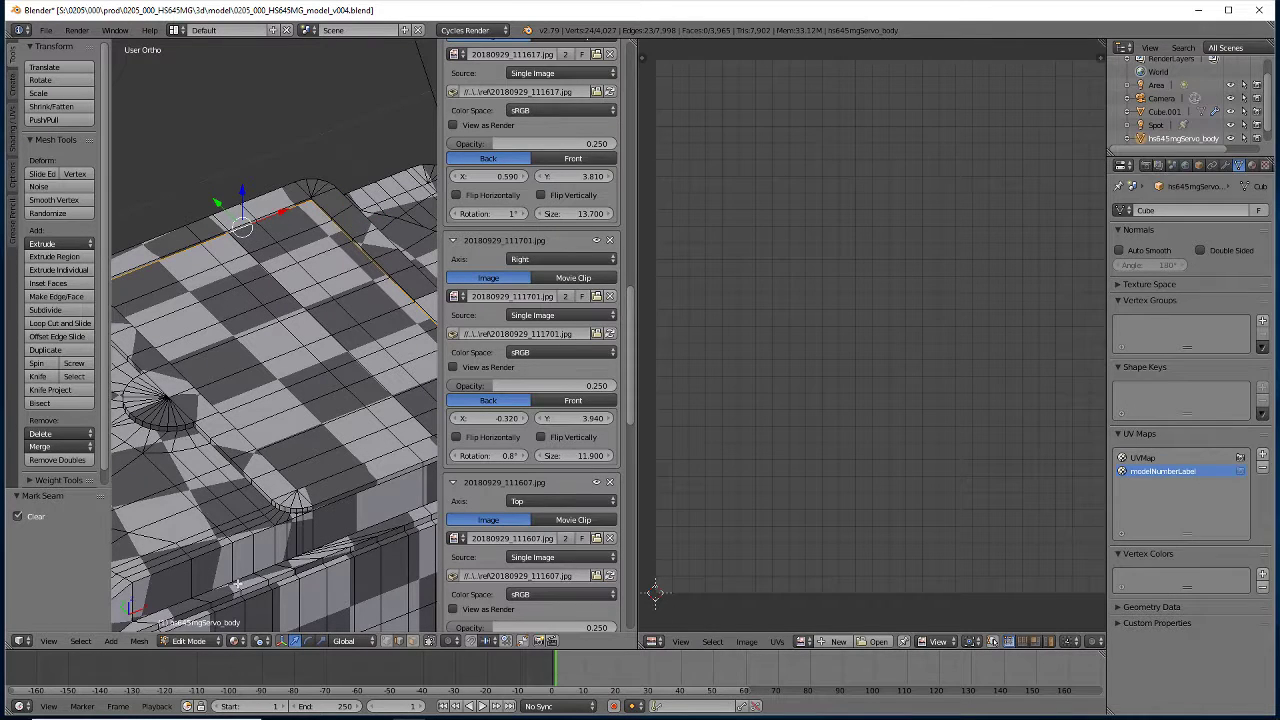
pyautogui.click(139, 641)
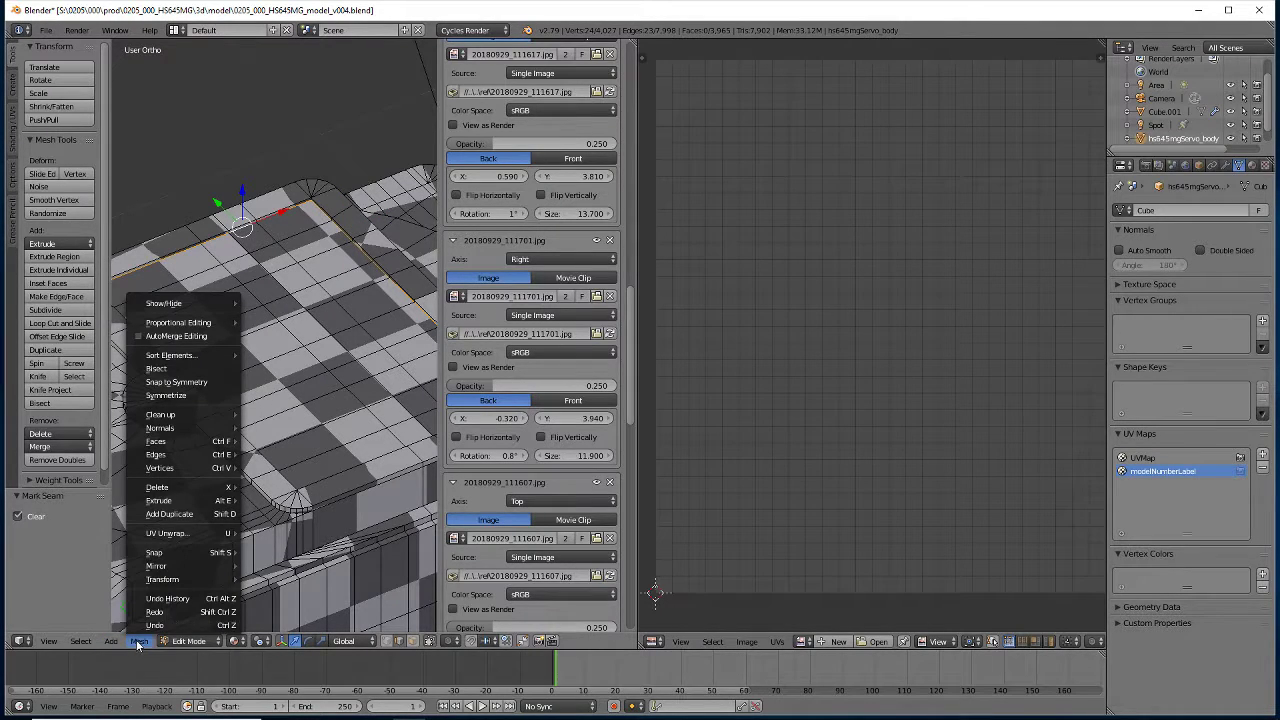
pyautogui.moveTo(156, 454)
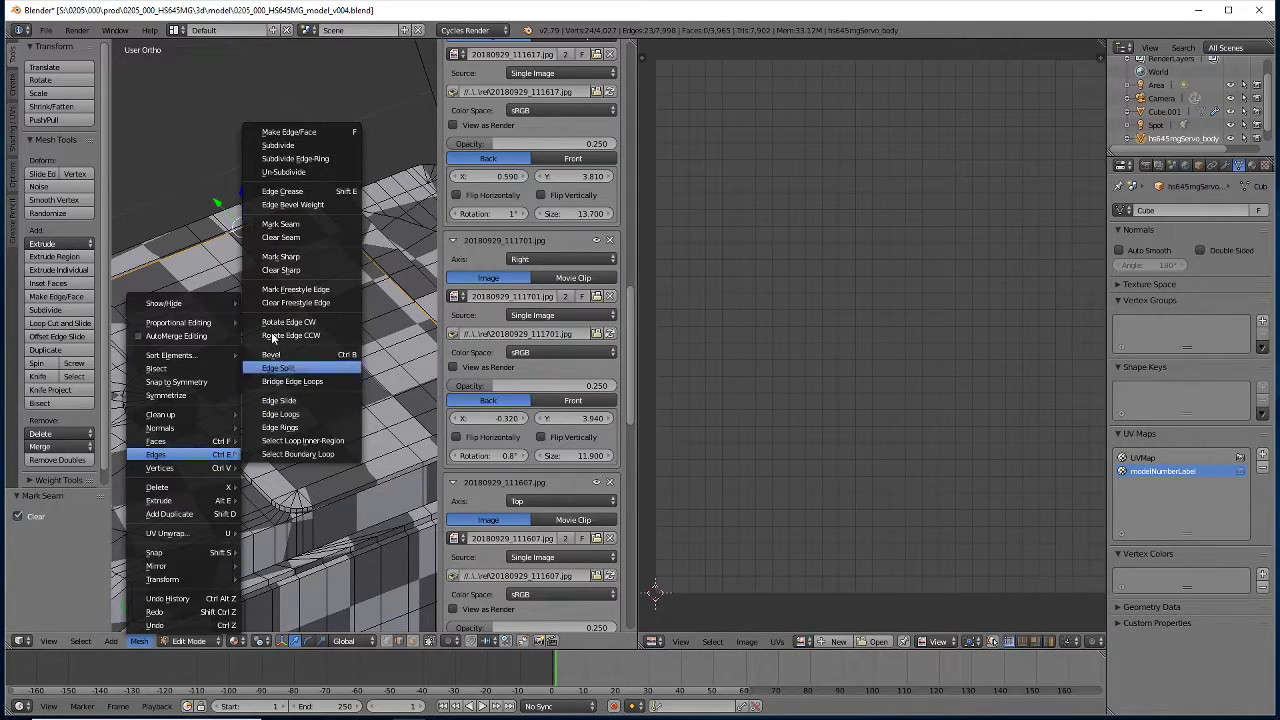
pyautogui.click(270, 225)
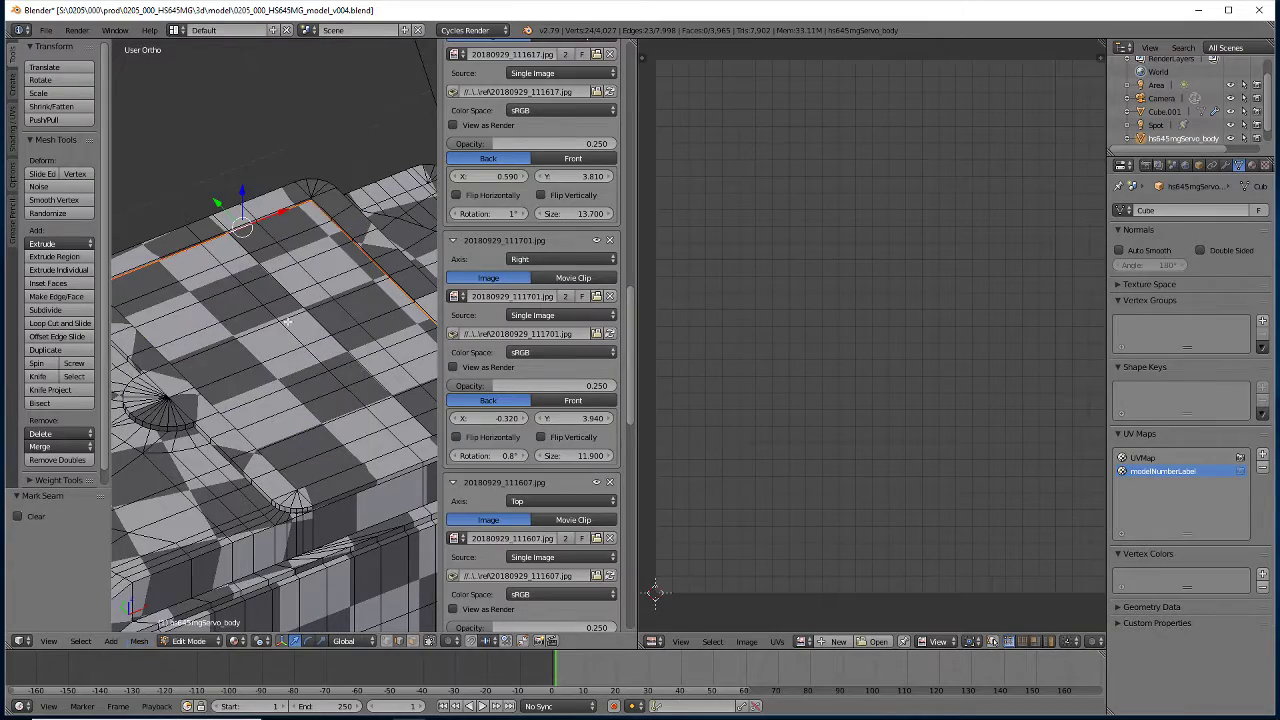
# Pick the short edge loop beside the radial hollow and mark it as a seam too
pyautogui.moveTo(270, 225)
pyautogui.mouseDown(button='middle')
pyautogui.moveTo(202, 462)
pyautogui.moveTo(160, 473)
pyautogui.mouseUp(button='middle')
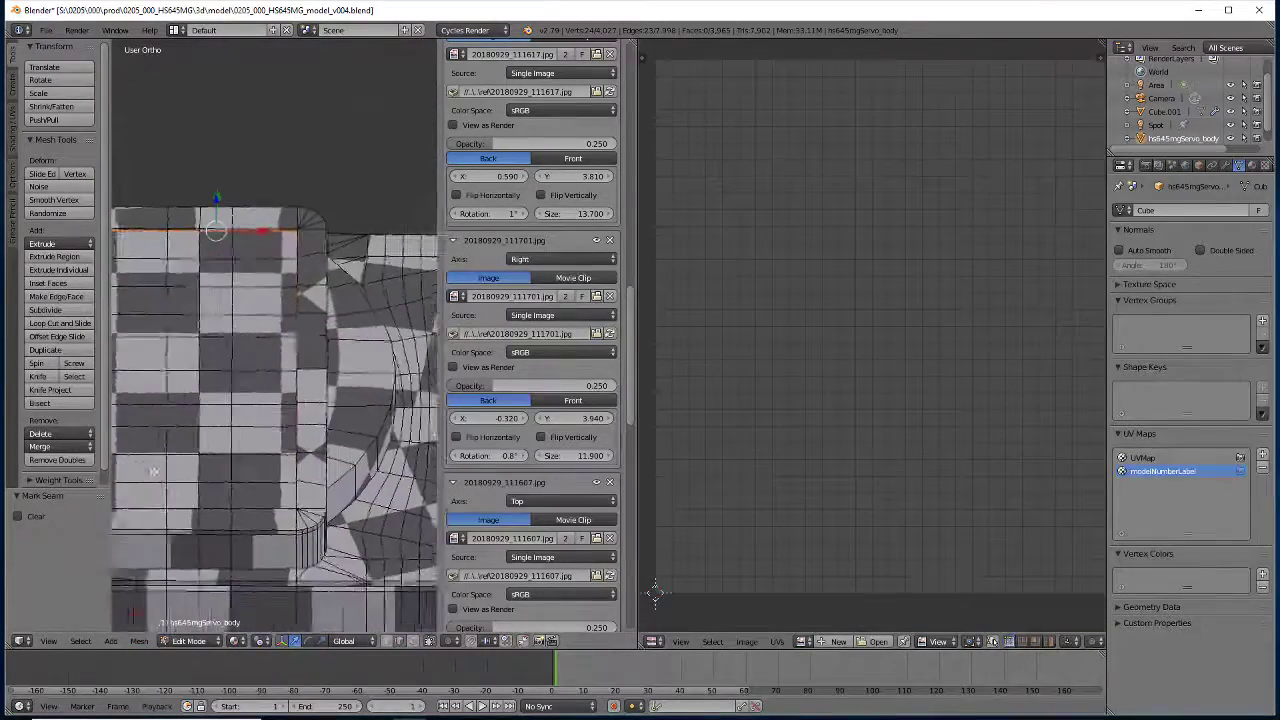
pyautogui.moveTo(178, 417); pyautogui.dragTo(239, 349, button='middle')
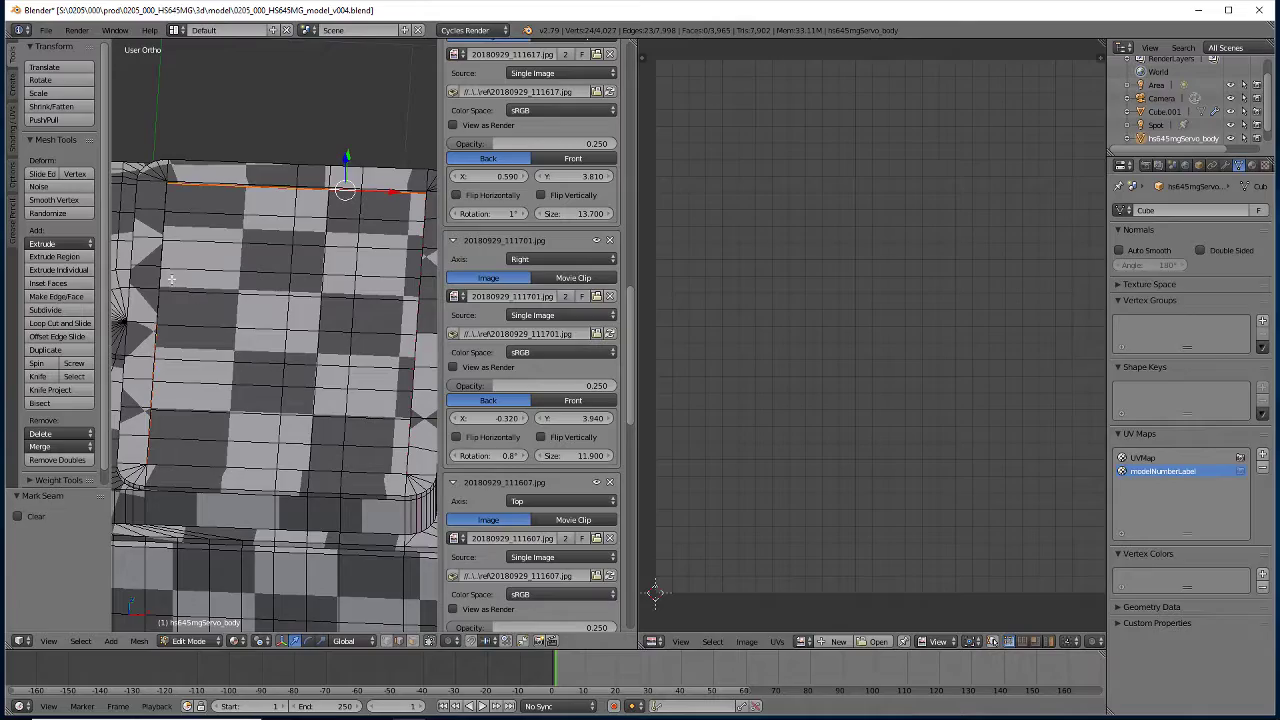
pyautogui.moveTo(172, 281)
pyautogui.mouseDown(button='middle')
pyautogui.moveTo(244, 378)
pyautogui.moveTo(215, 396)
pyautogui.moveTo(228, 326)
pyautogui.mouseUp(button='middle')
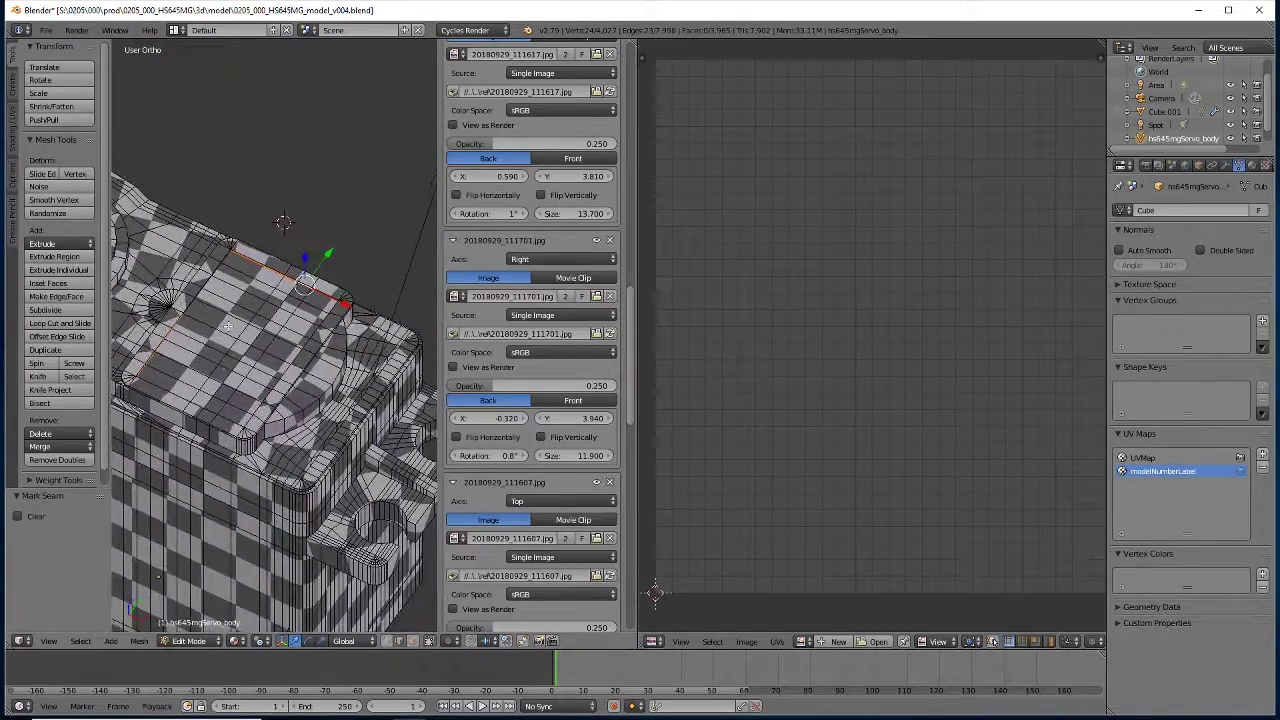
pyautogui.scroll(2, 294, 390)
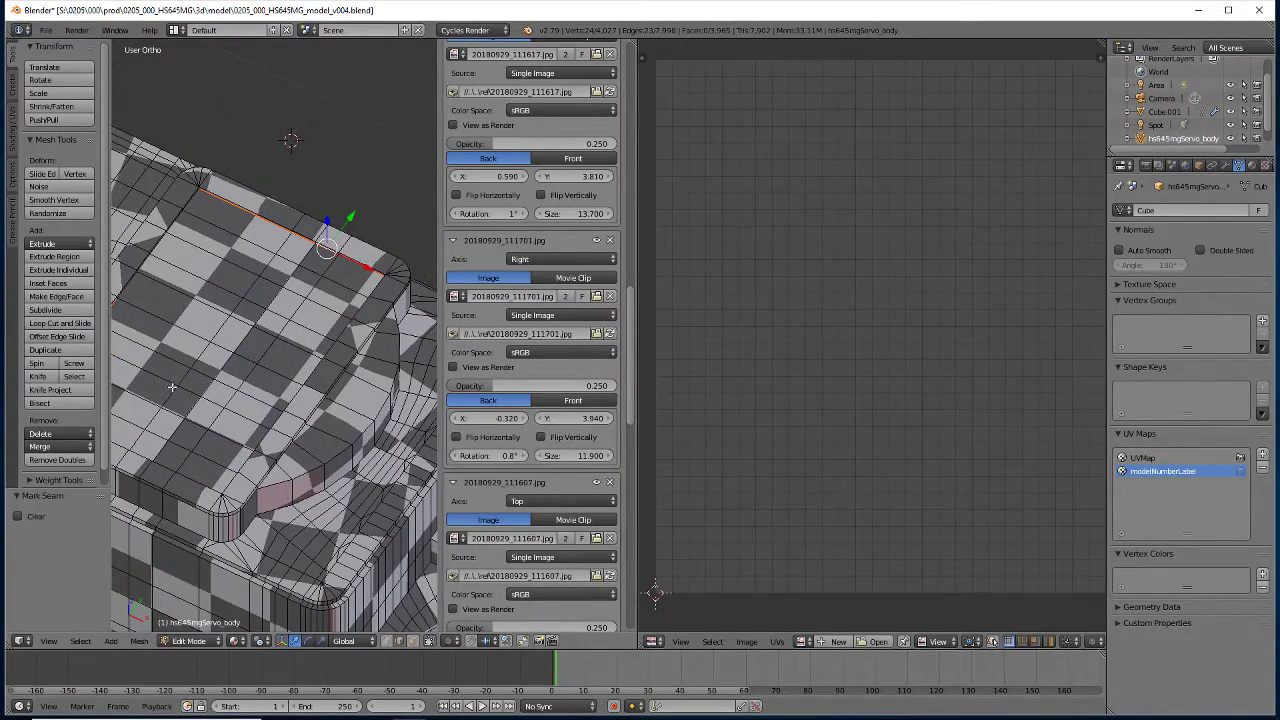
pyautogui.moveTo(158, 276); pyautogui.dragTo(310, 374, button='middle')
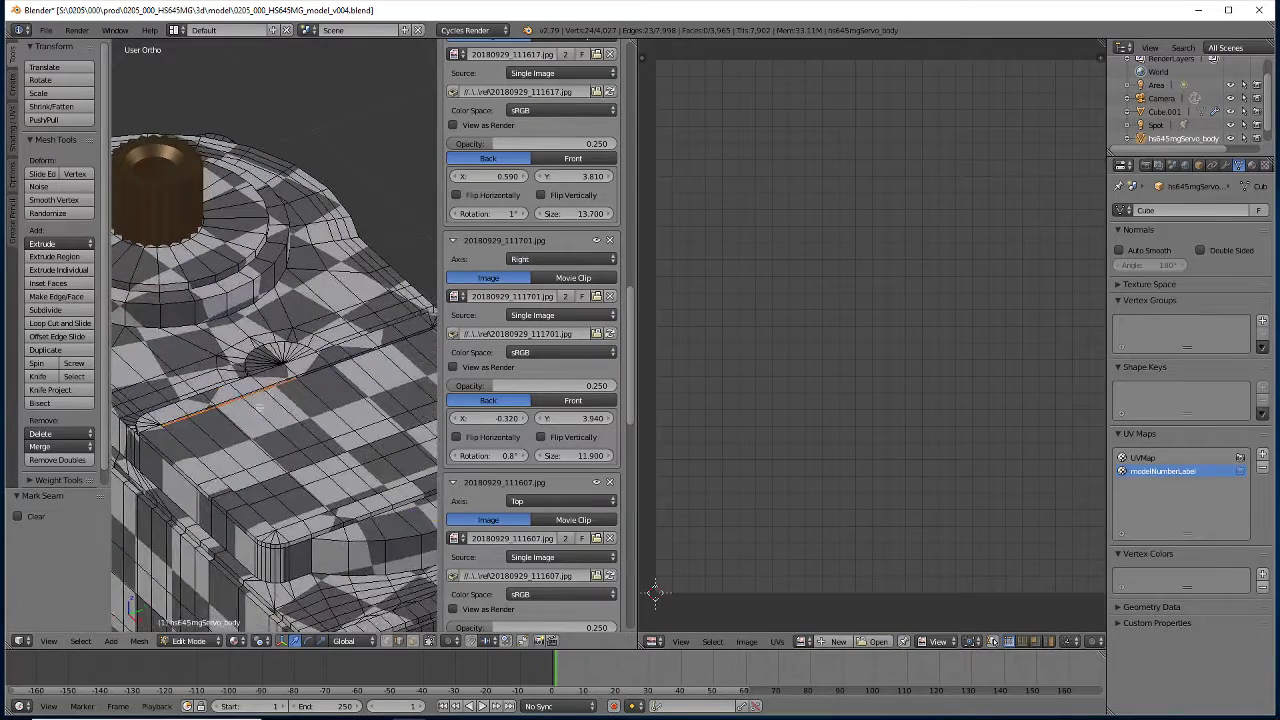
pyautogui.rightClick(310, 376)
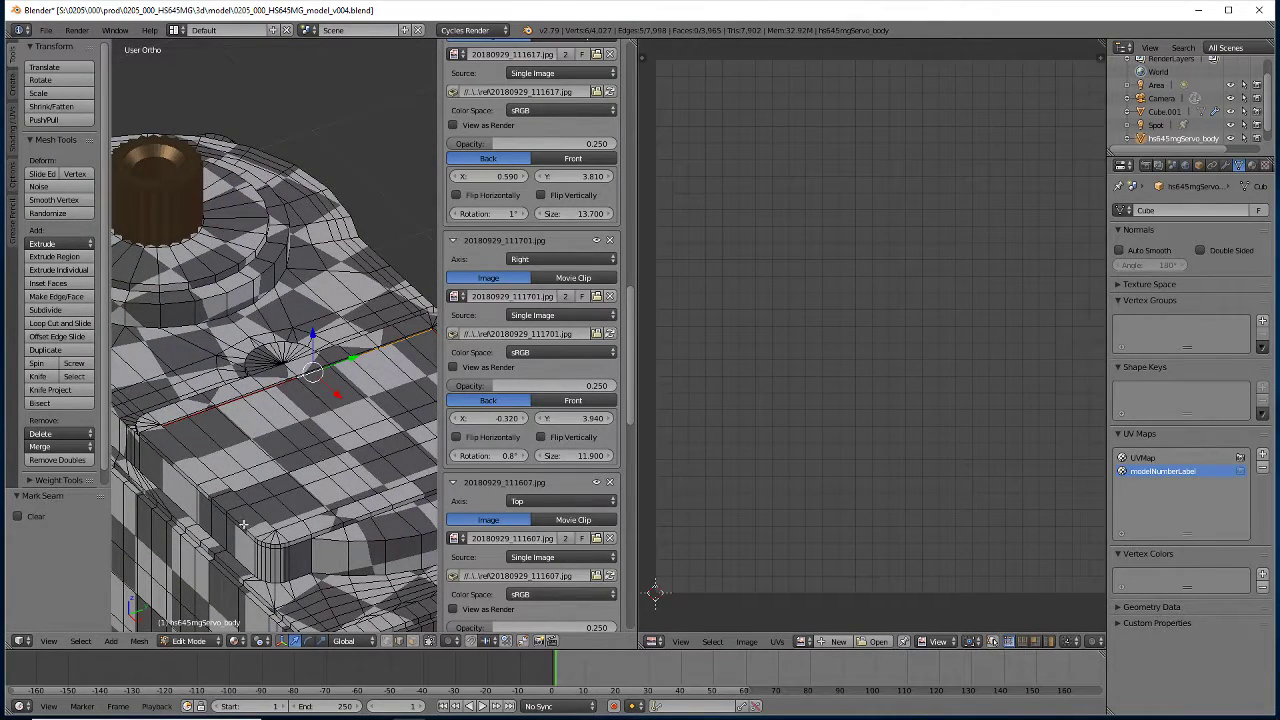
pyautogui.click(138, 641)
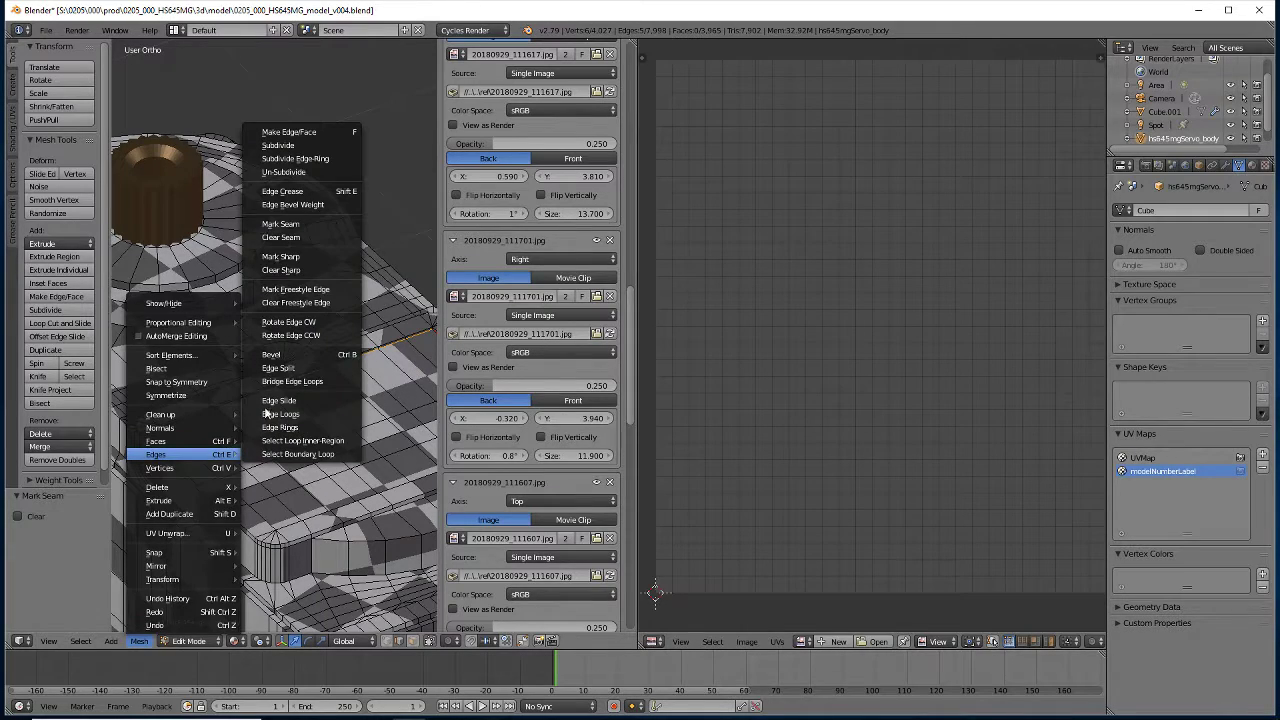
pyautogui.click(280, 224)
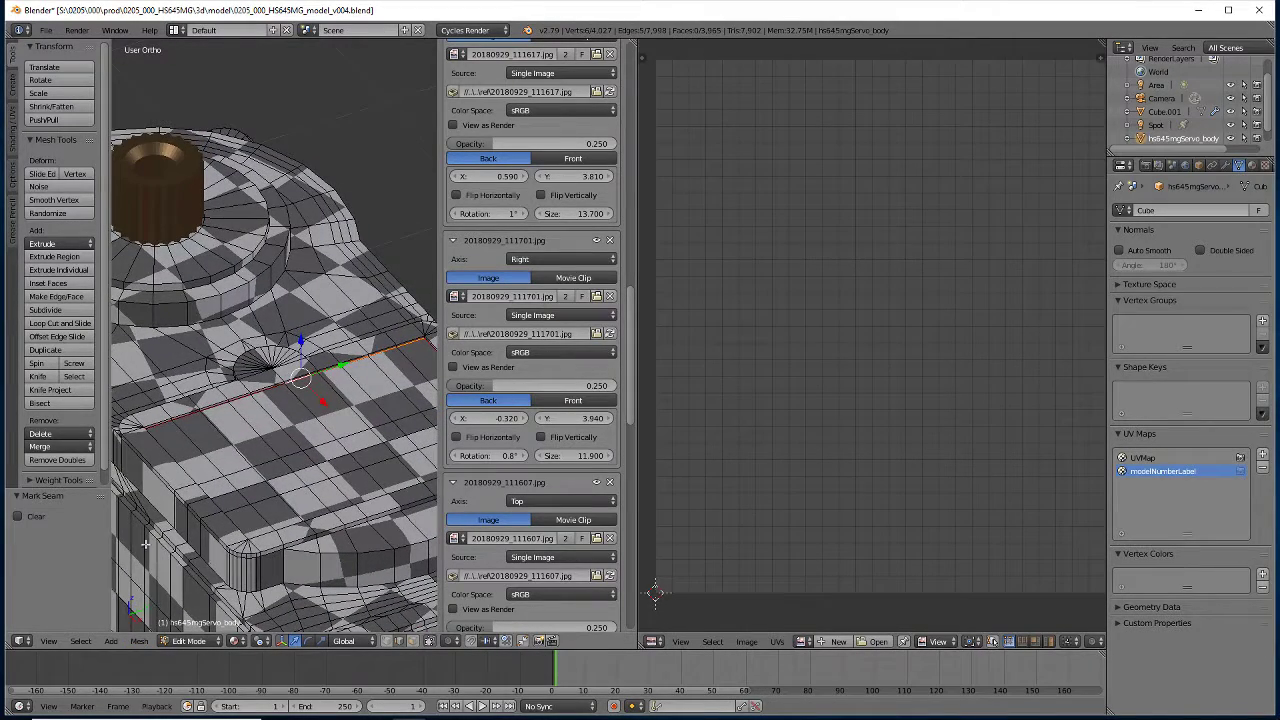
# In Face select mode, select the top strip of faces for the label area
pyautogui.click(411, 641)
pyautogui.rightClick(196, 440)
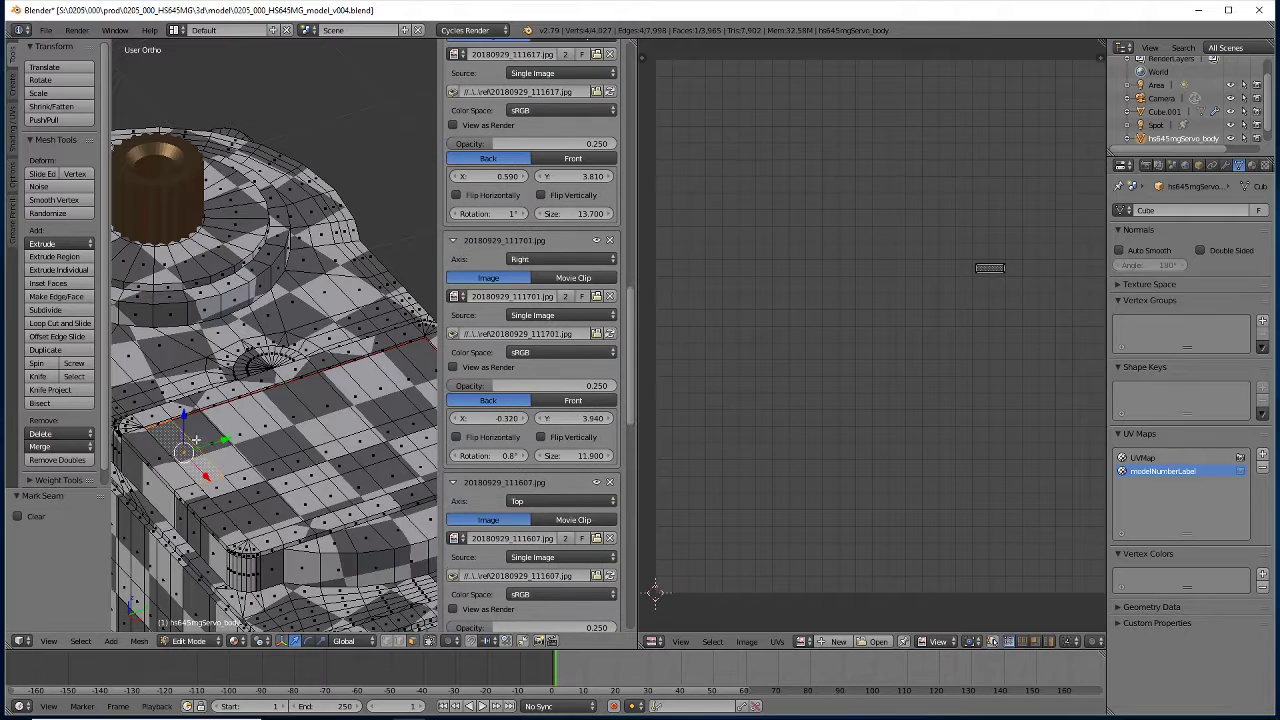
pyautogui.keyDown('shift'); pyautogui.rightClick(208, 438); pyautogui.keyUp('shift')
pyautogui.keyDown('shift'); pyautogui.rightClick(241, 431); pyautogui.keyUp('shift')
pyautogui.keyDown('shift'); pyautogui.rightClick(266, 427); pyautogui.keyUp('shift')
pyautogui.keyDown('shift'); pyautogui.rightClick(296, 412); pyautogui.keyUp('shift')
pyautogui.keyDown('shift'); pyautogui.rightClick(330, 400); pyautogui.keyUp('shift')
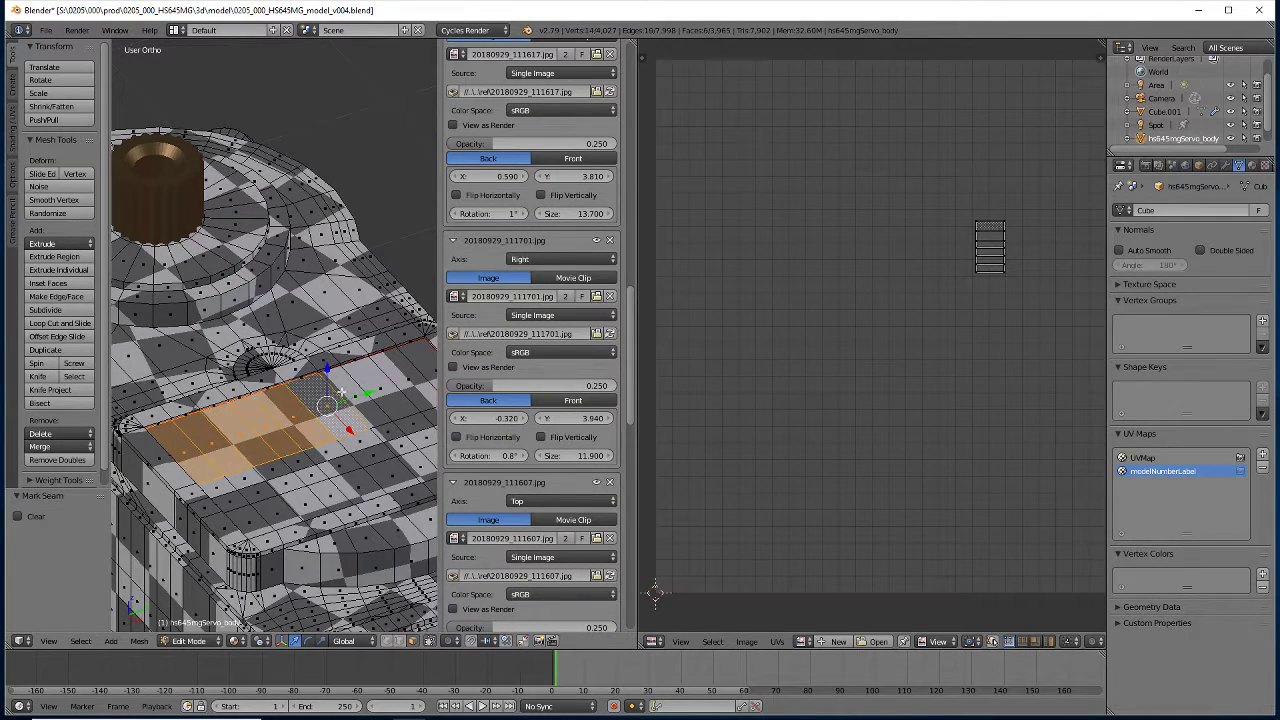
pyautogui.keyDown('shift'); pyautogui.rightClick(358, 392); pyautogui.keyUp('shift')
pyautogui.keyDown('shift'); pyautogui.rightClick(382, 381); pyautogui.keyUp('shift')
pyautogui.keyDown('shift'); pyautogui.rightClick(404, 370); pyautogui.keyUp('shift')
pyautogui.keyDown('shift'); pyautogui.rightClick(420, 358); pyautogui.keyUp('shift')
# Add the right-side, lower-left and remaining corner faces to complete the rectangular label patch
pyautogui.moveTo(309, 438)
pyautogui.keyDown('shift'); pyautogui.mouseDown(button='middle')
pyautogui.moveTo(230, 306)
pyautogui.moveTo(337, 428)
pyautogui.mouseUp(button='middle'); pyautogui.keyUp('shift')
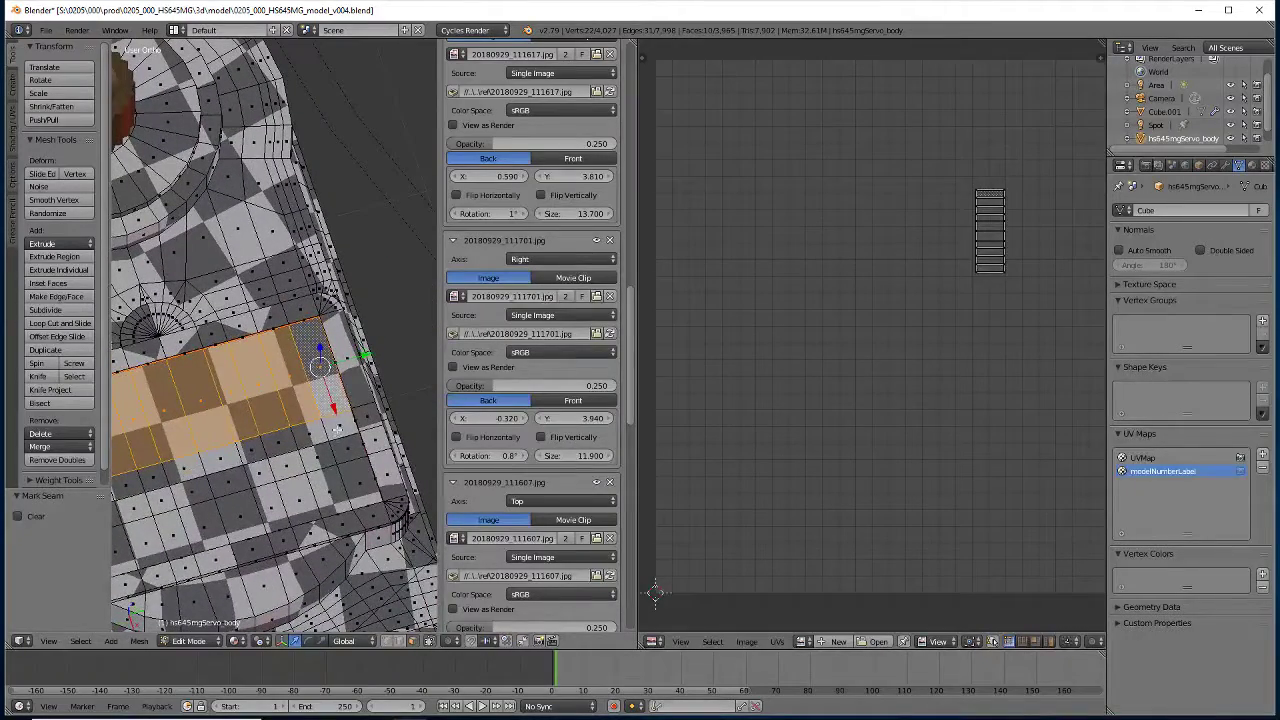
pyautogui.keyDown('shift'); pyautogui.rightClick(345, 440); pyautogui.keyUp('shift')
pyautogui.keyDown('shift'); pyautogui.rightClick(357, 466); pyautogui.keyUp('shift')
pyautogui.keyDown('shift'); pyautogui.rightClick(348, 490); pyautogui.keyUp('shift')
pyautogui.keyDown('shift'); pyautogui.rightClick(325, 470); pyautogui.keyUp('shift')
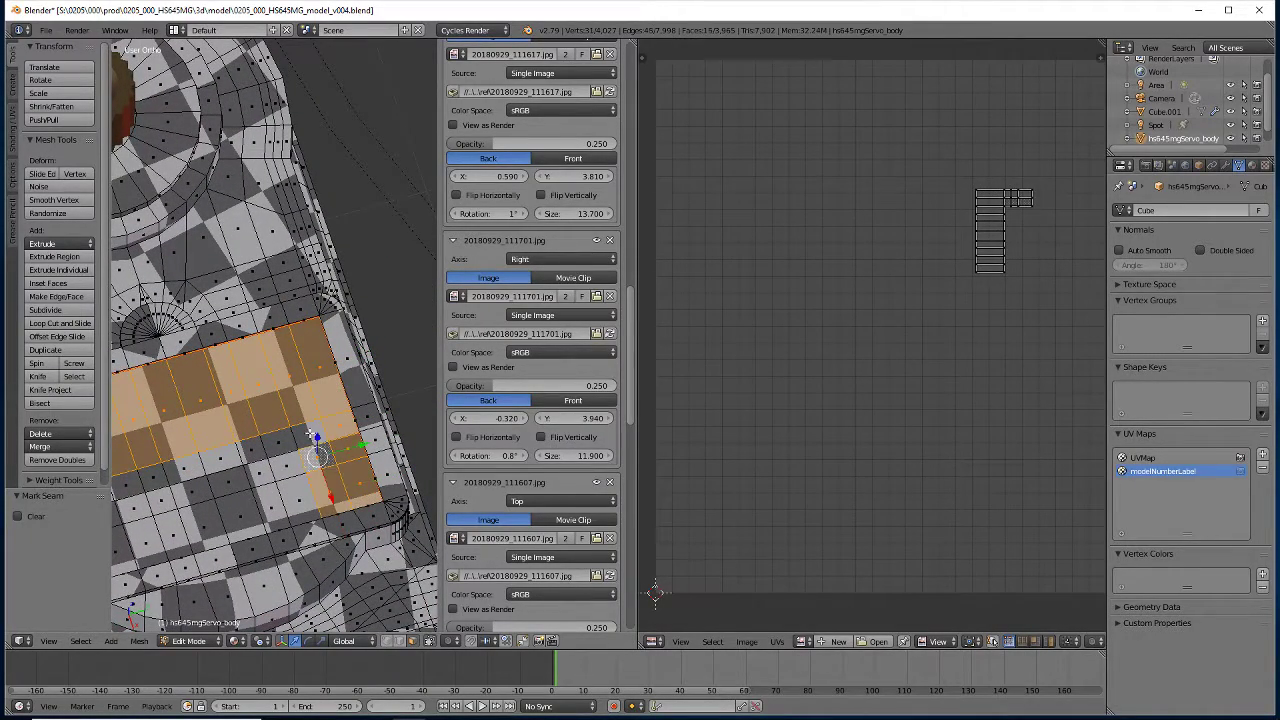
pyautogui.keyDown('shift'); pyautogui.rightClick(300, 478); pyautogui.keyUp('shift')
pyautogui.keyDown('shift'); pyautogui.rightClick(288, 500); pyautogui.keyUp('shift')
pyautogui.keyDown('shift'); pyautogui.rightClick(258, 470); pyautogui.keyUp('shift')
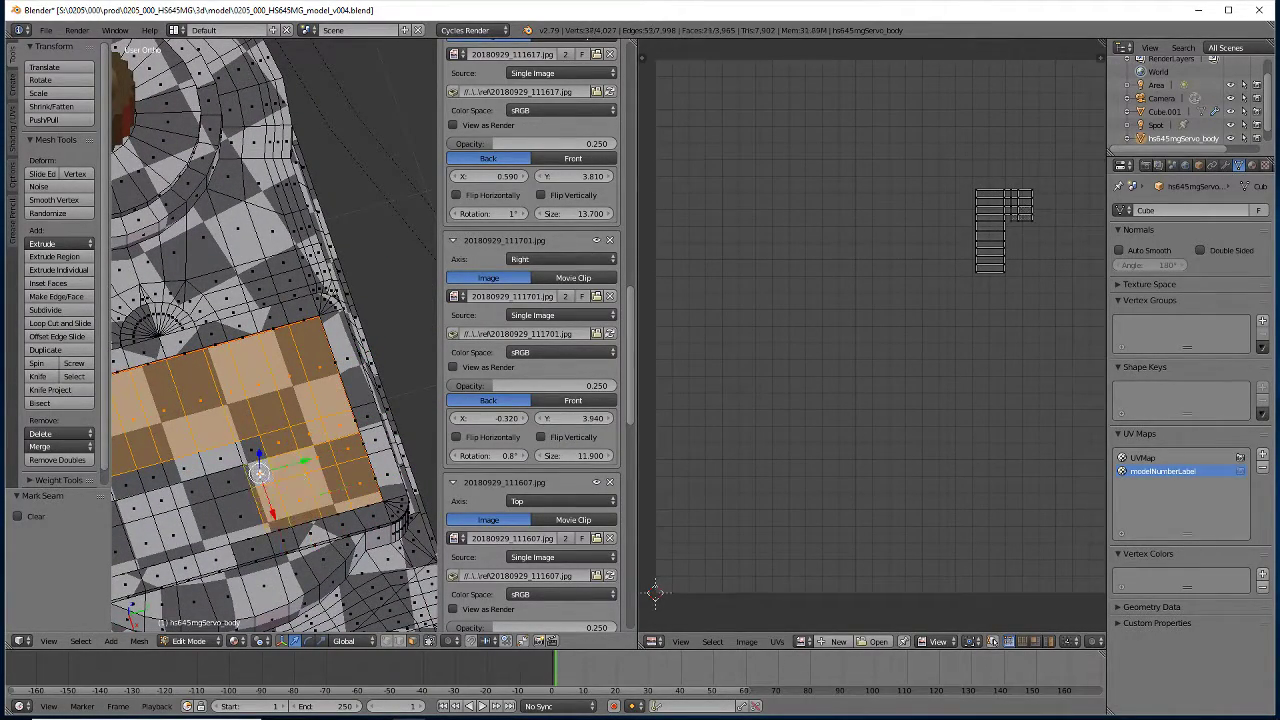
pyautogui.keyDown('shift'); pyautogui.rightClick(228, 480); pyautogui.keyUp('shift')
pyautogui.keyDown('shift'); pyautogui.rightClick(204, 520); pyautogui.keyUp('shift')
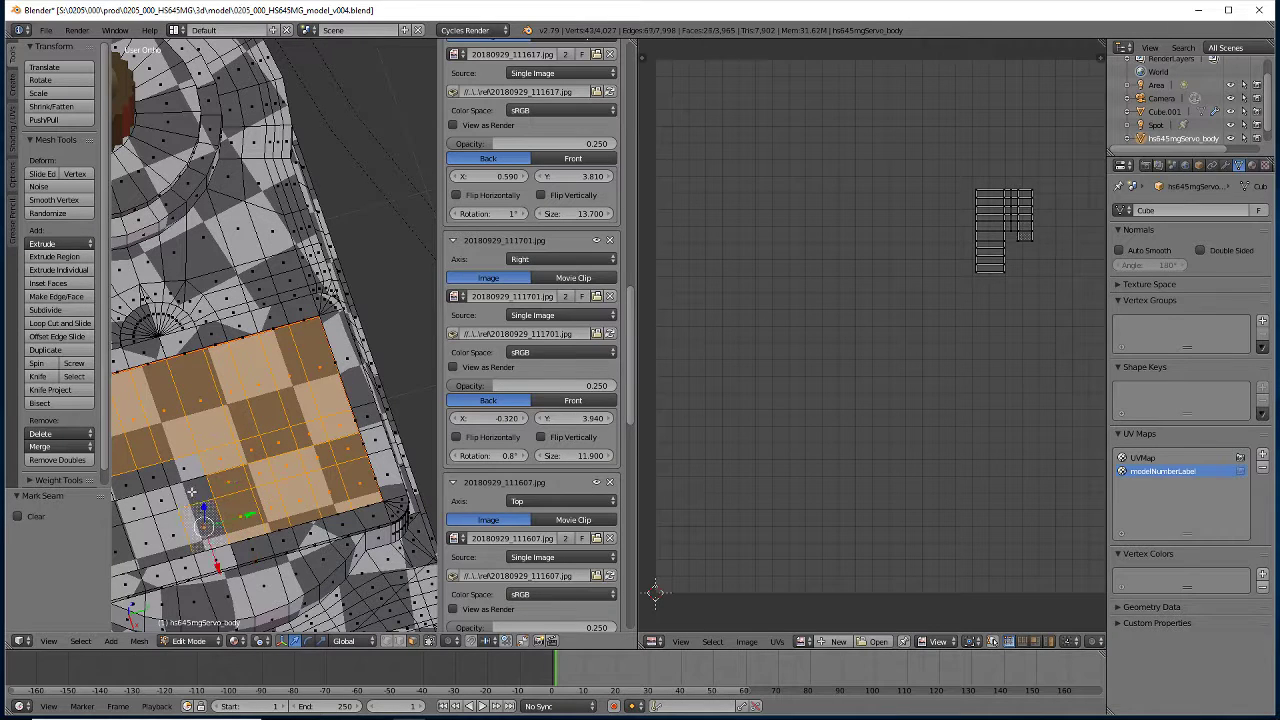
pyautogui.keyDown('shift'); pyautogui.rightClick(186, 470); pyautogui.keyUp('shift')
pyautogui.keyDown('shift'); pyautogui.rightClick(160, 490); pyautogui.keyUp('shift')
pyautogui.keyDown('shift'); pyautogui.rightClick(172, 530); pyautogui.keyUp('shift')
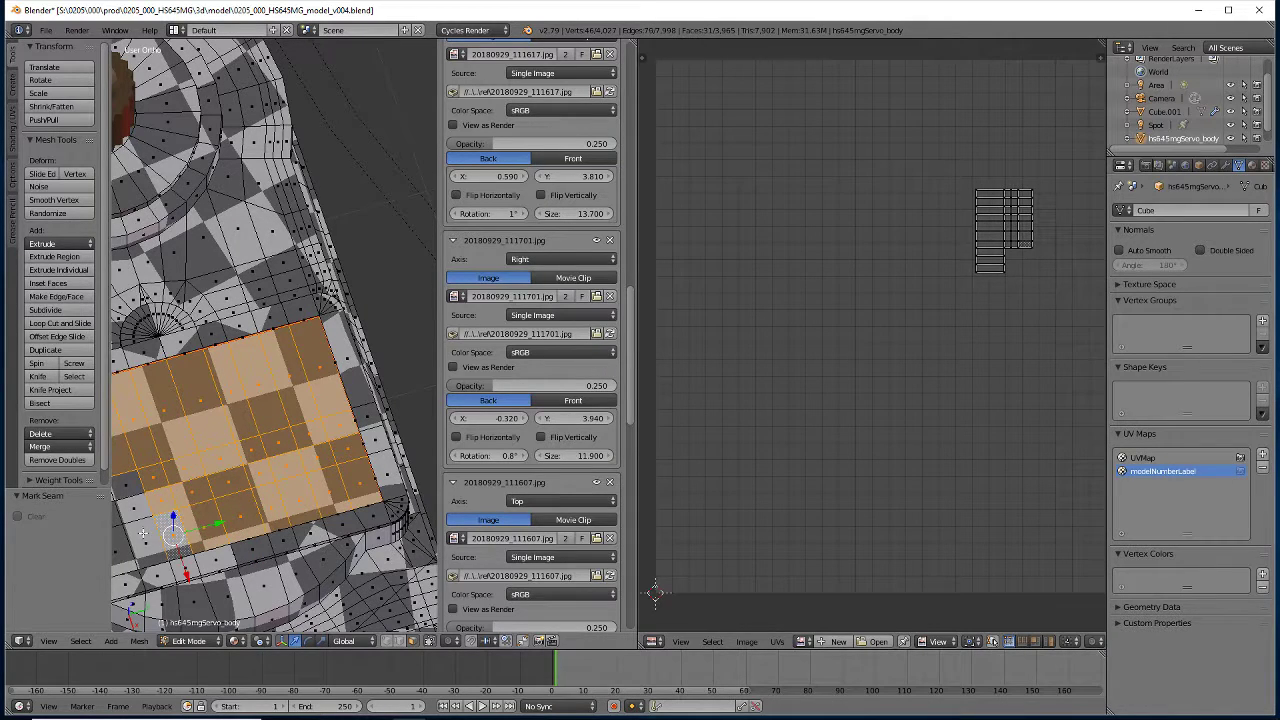
pyautogui.moveTo(130, 490); pyautogui.dragTo(286, 454, button='middle')
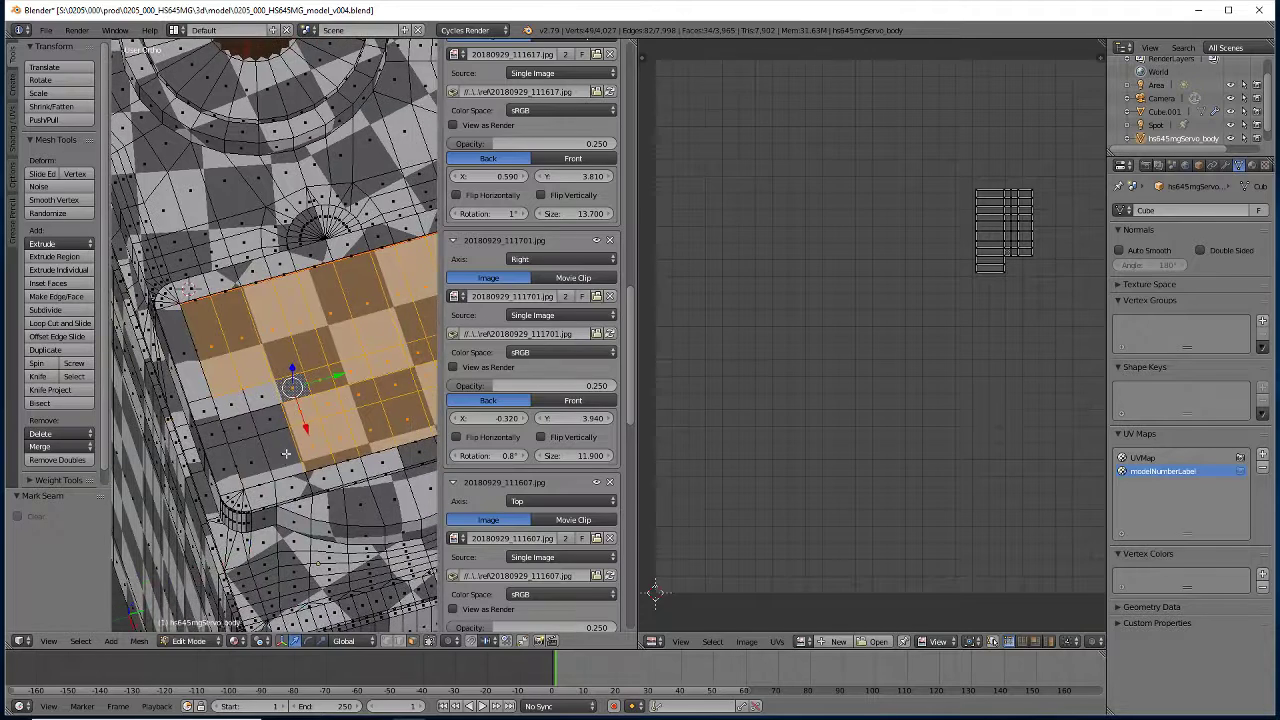
pyautogui.keyDown('shift'); pyautogui.rightClick(286, 454); pyautogui.keyUp('shift')
pyautogui.keyDown('shift'); pyautogui.rightClick(262, 428); pyautogui.keyUp('shift')
pyautogui.keyDown('shift'); pyautogui.rightClick(232, 420); pyautogui.keyUp('shift')
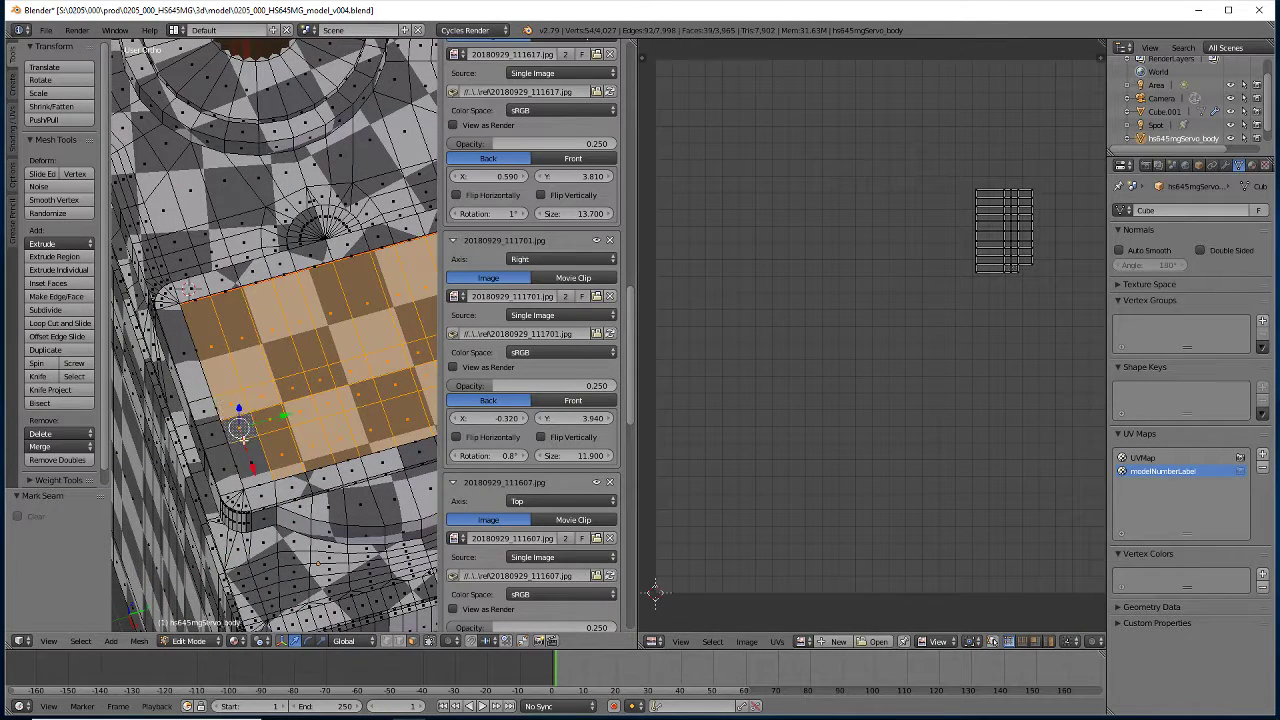
pyautogui.keyDown('shift'); pyautogui.rightClick(250, 460); pyautogui.keyUp('shift')
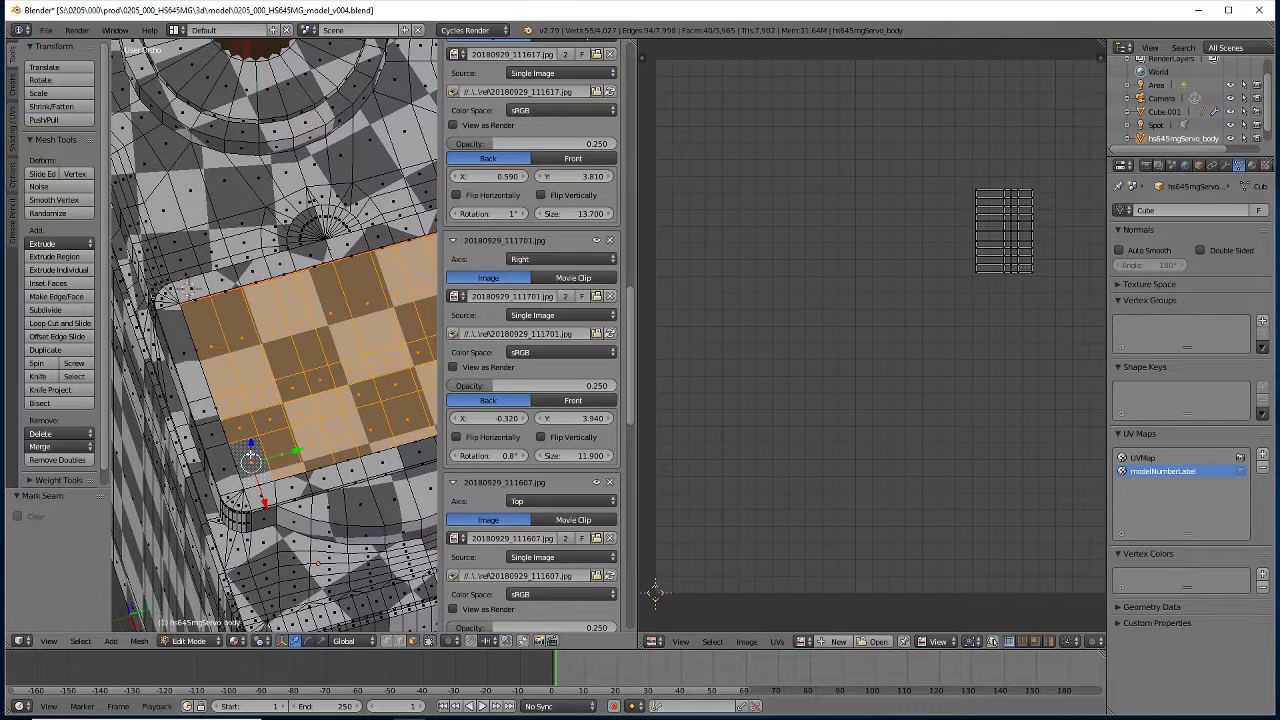
# Unwrap the selected label patch into its own flat UV grid
pyautogui.press('u')
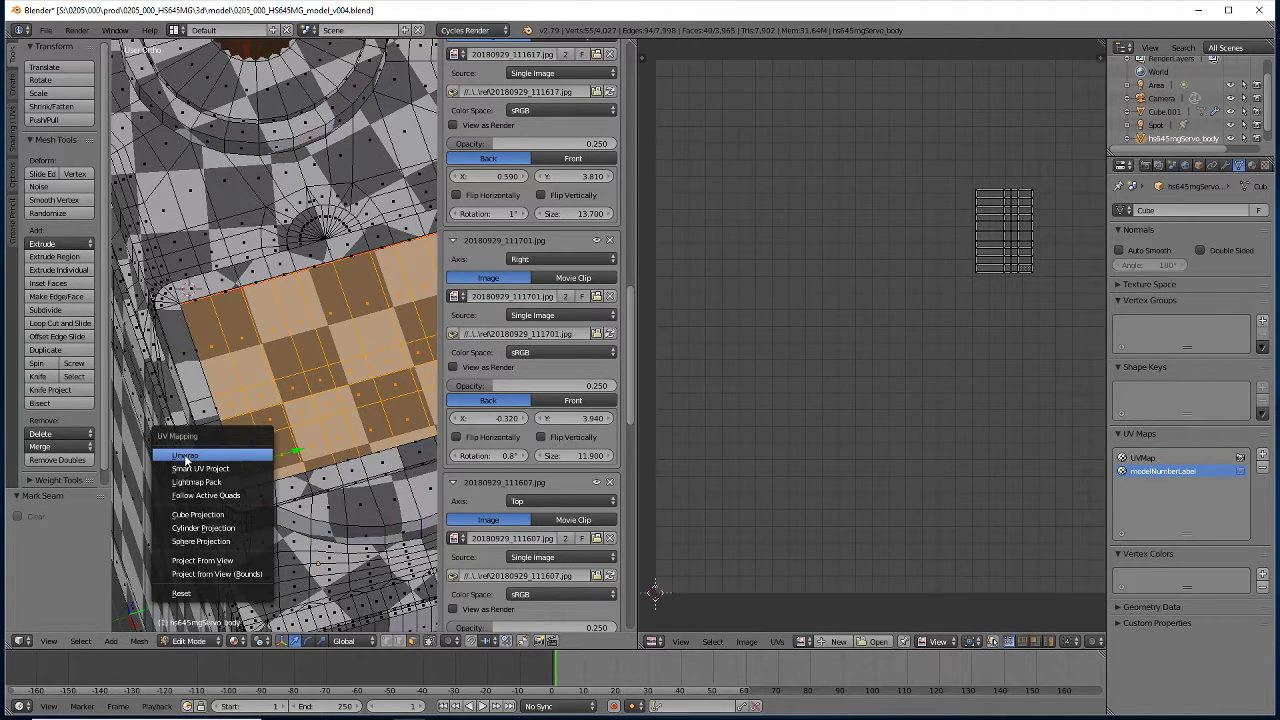
pyautogui.click(187, 457)
pyautogui.scroll(-2, 712, 305)
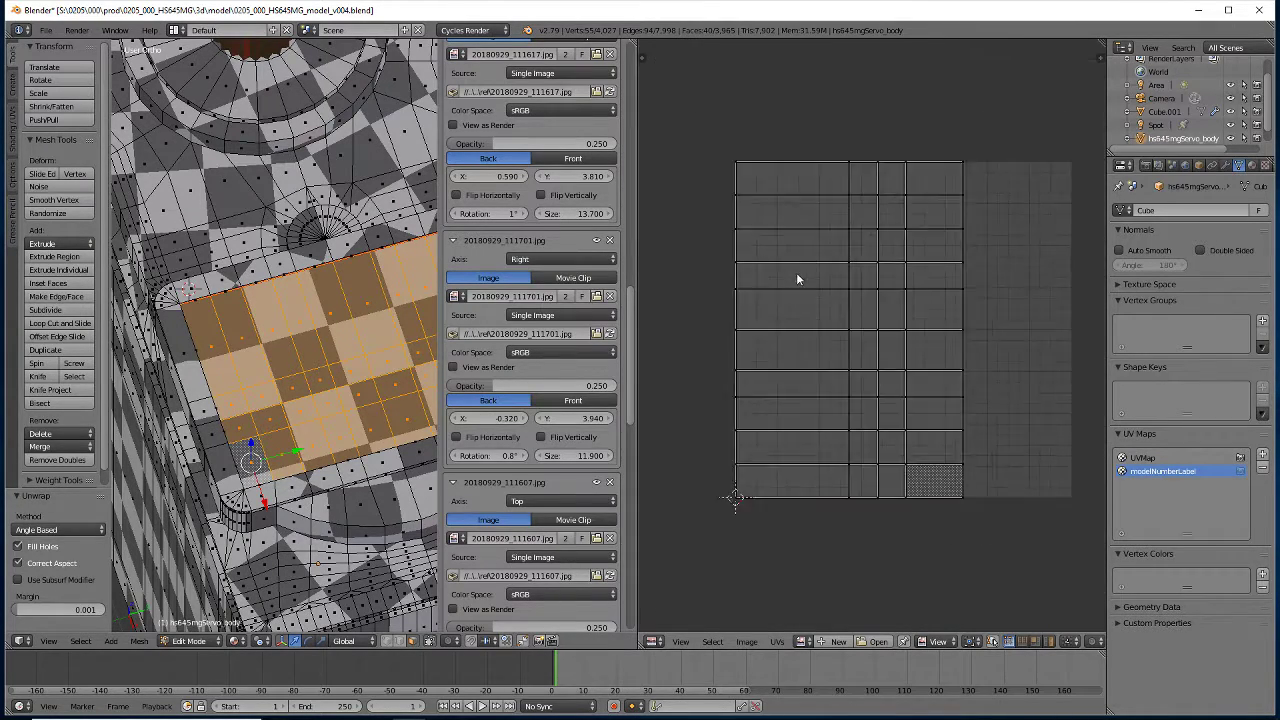
pyautogui.scroll(-2, 796, 272)
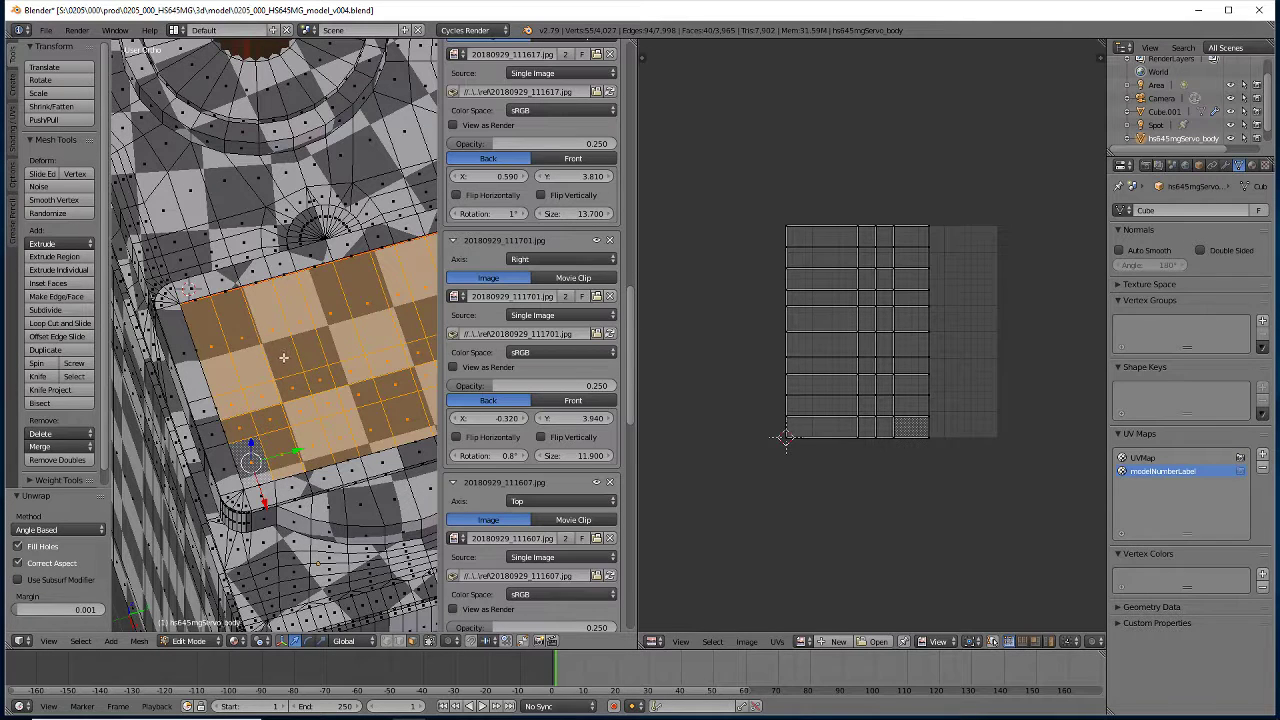
# Invert the selection and unwrap the rest of the servo body separately
pyautogui.hotkey('ctrl', 'i')
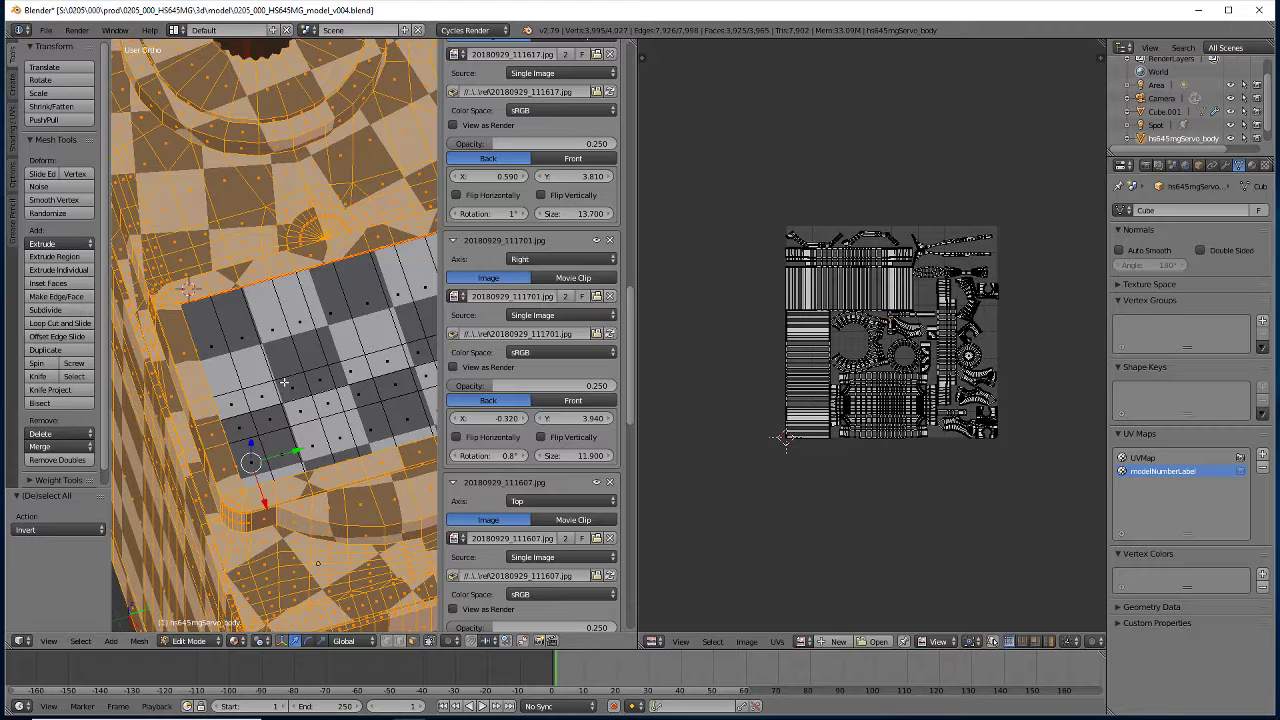
pyautogui.press('u')
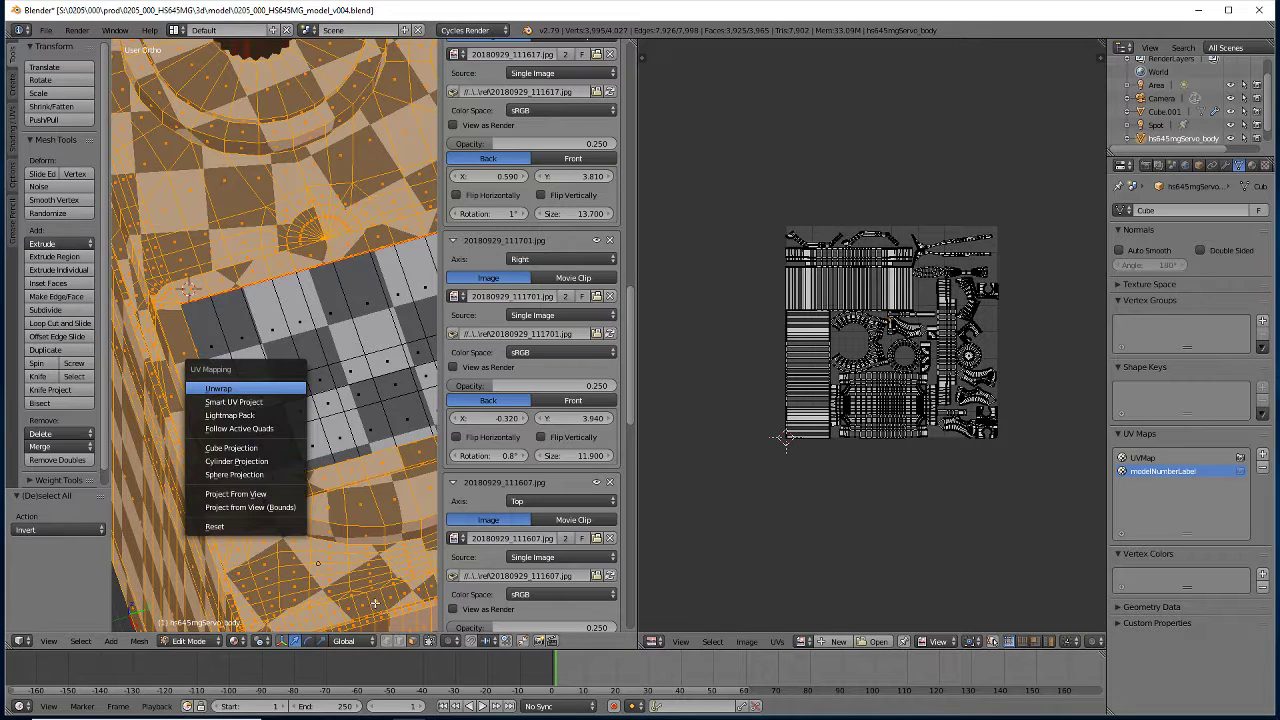
pyautogui.press('Return')
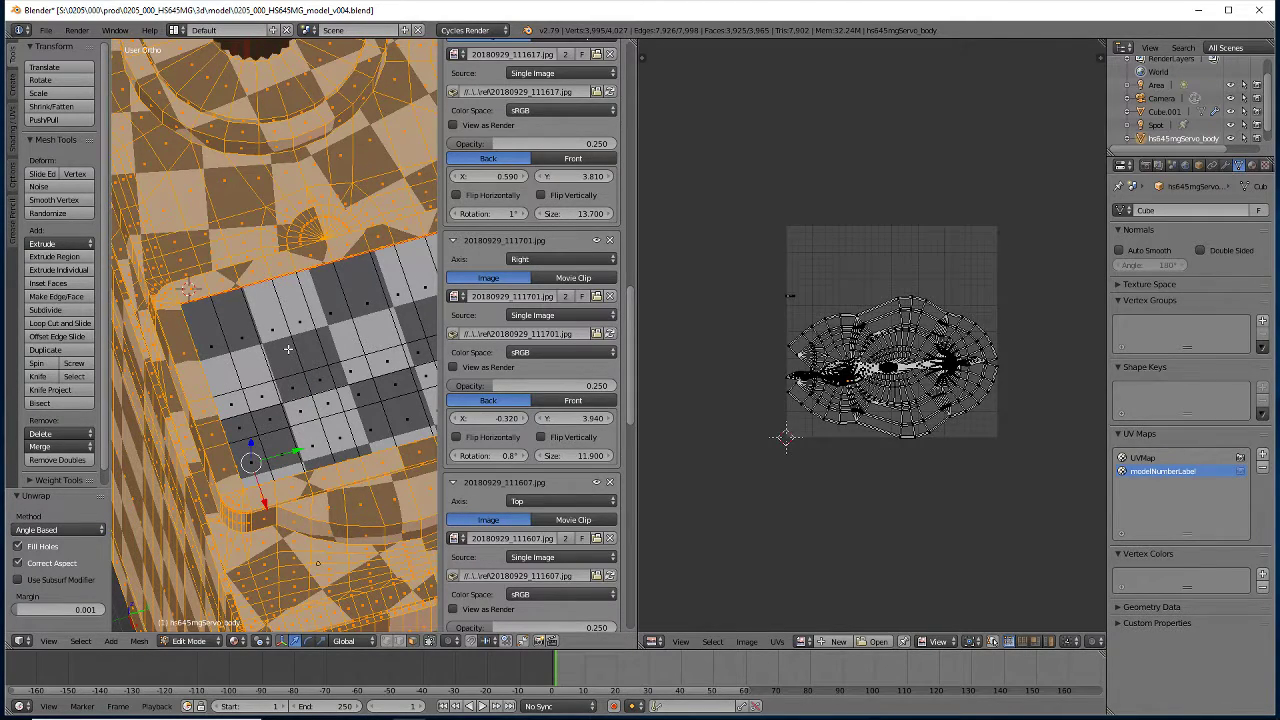
# Select the whole servo mesh except the label patch
pyautogui.press('a')
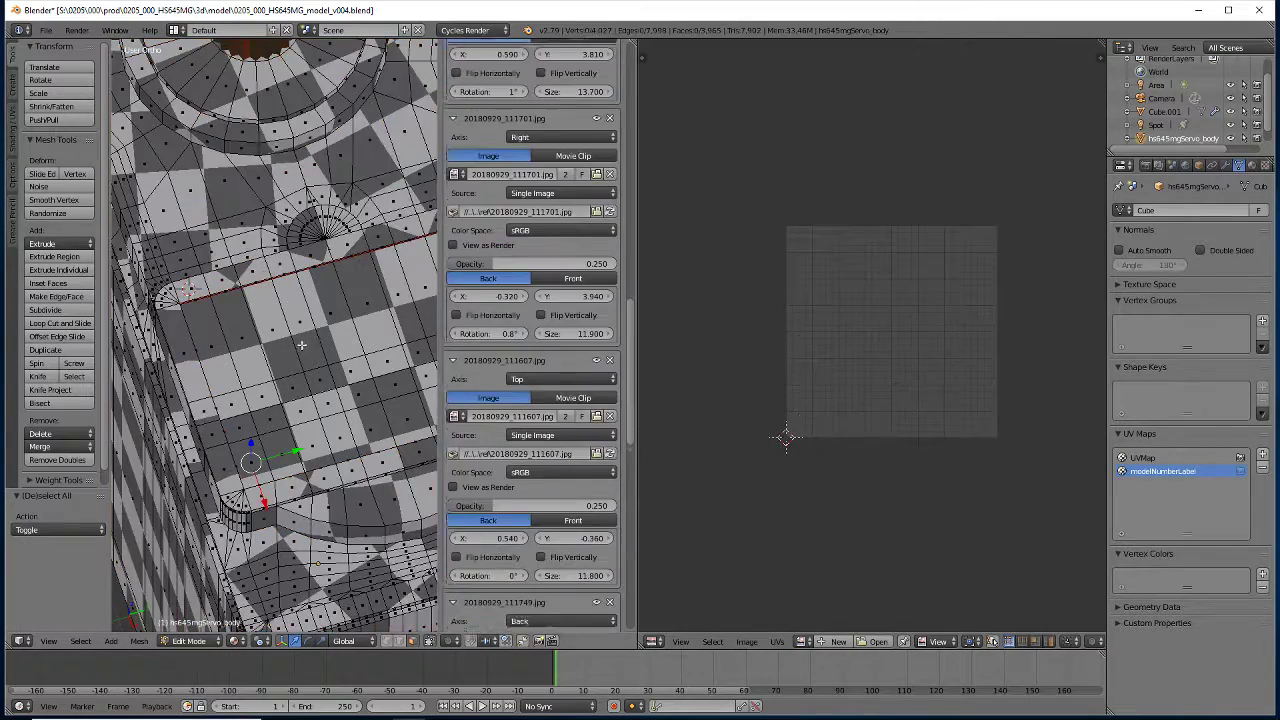
pyautogui.press('a')
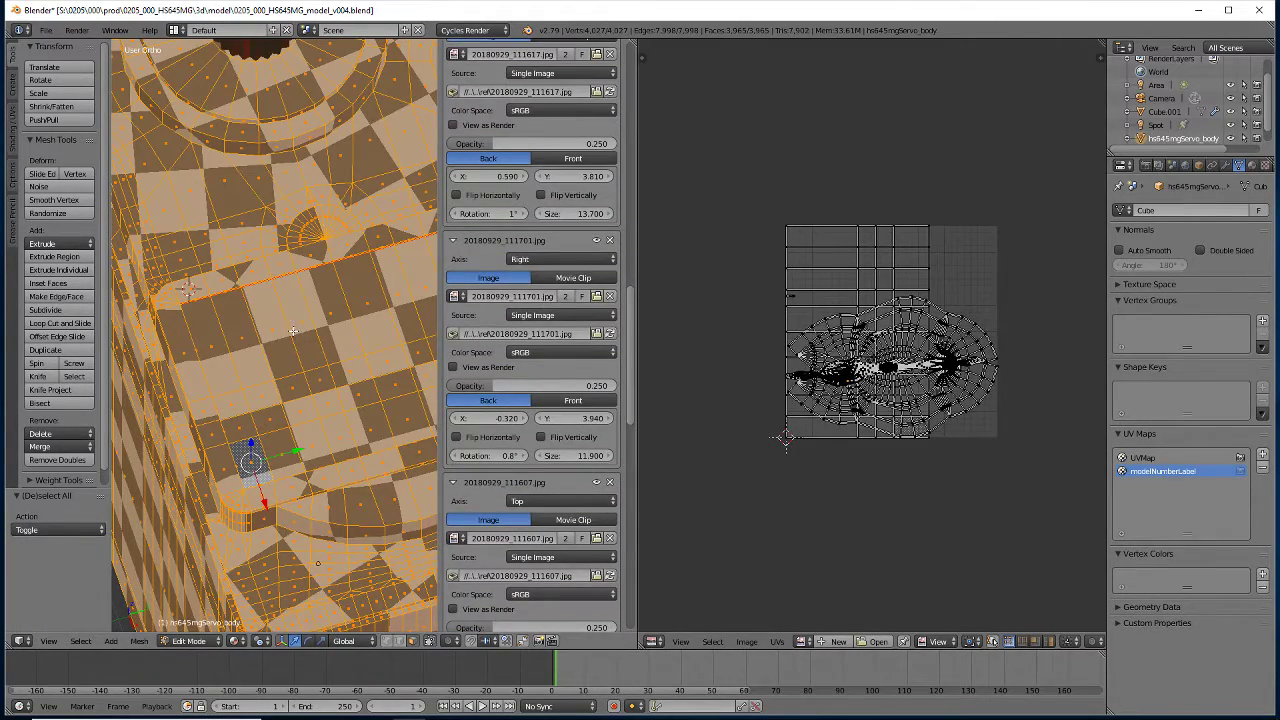
pyautogui.press('a')
pyautogui.press('l')
pyautogui.hotkey('ctrl', 'i')
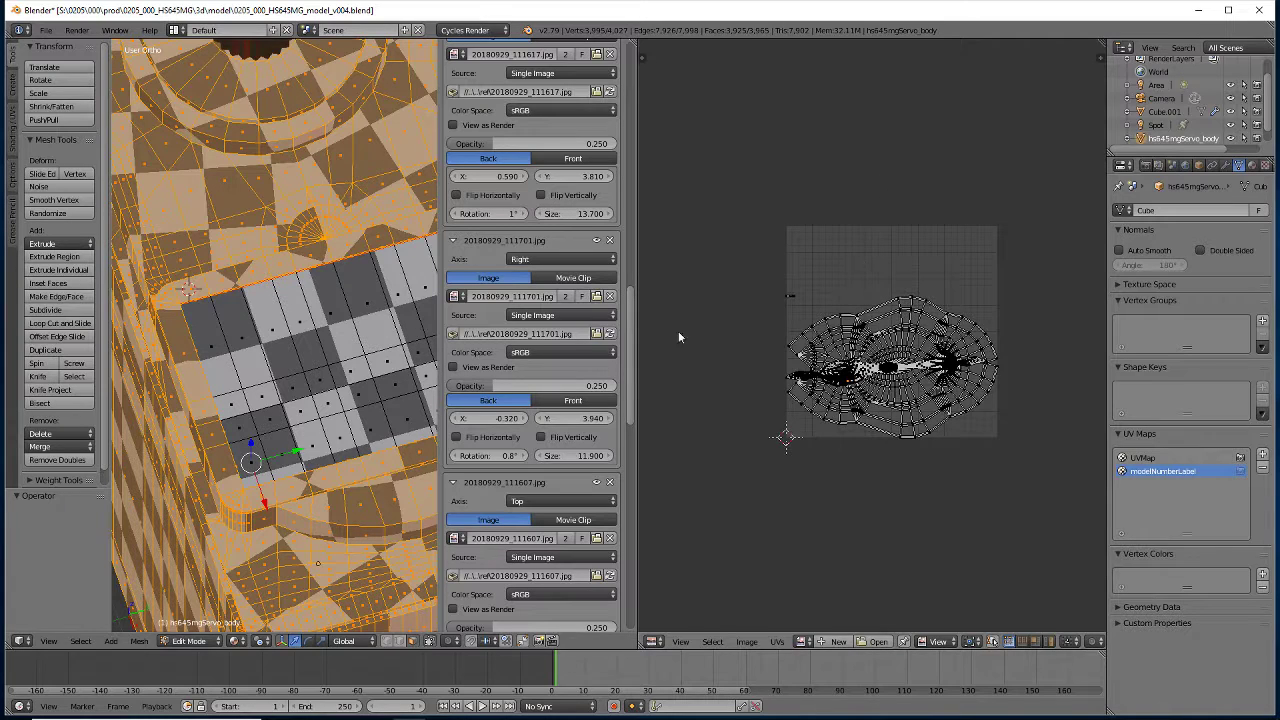
# Try insetting the selected faces, discard the inset, then invert to just the label patch
pyautogui.press('i')
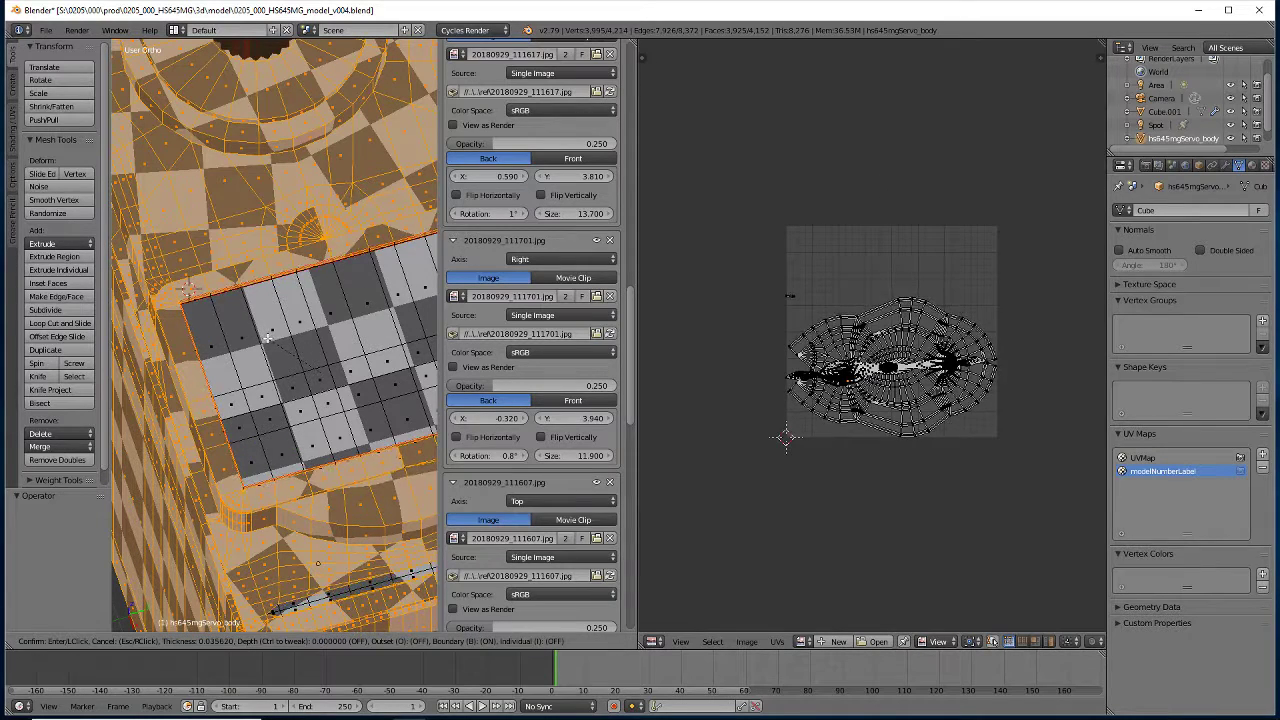
pyautogui.click(281, 330)
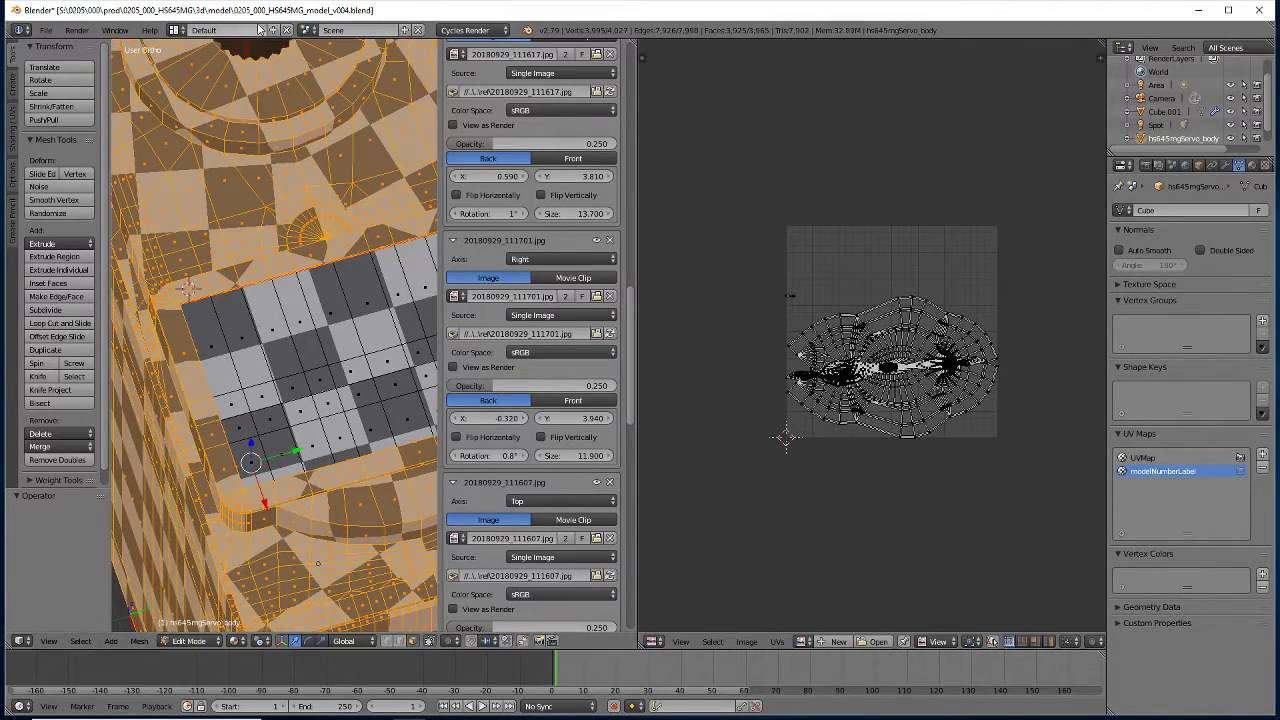
pyautogui.press('i')
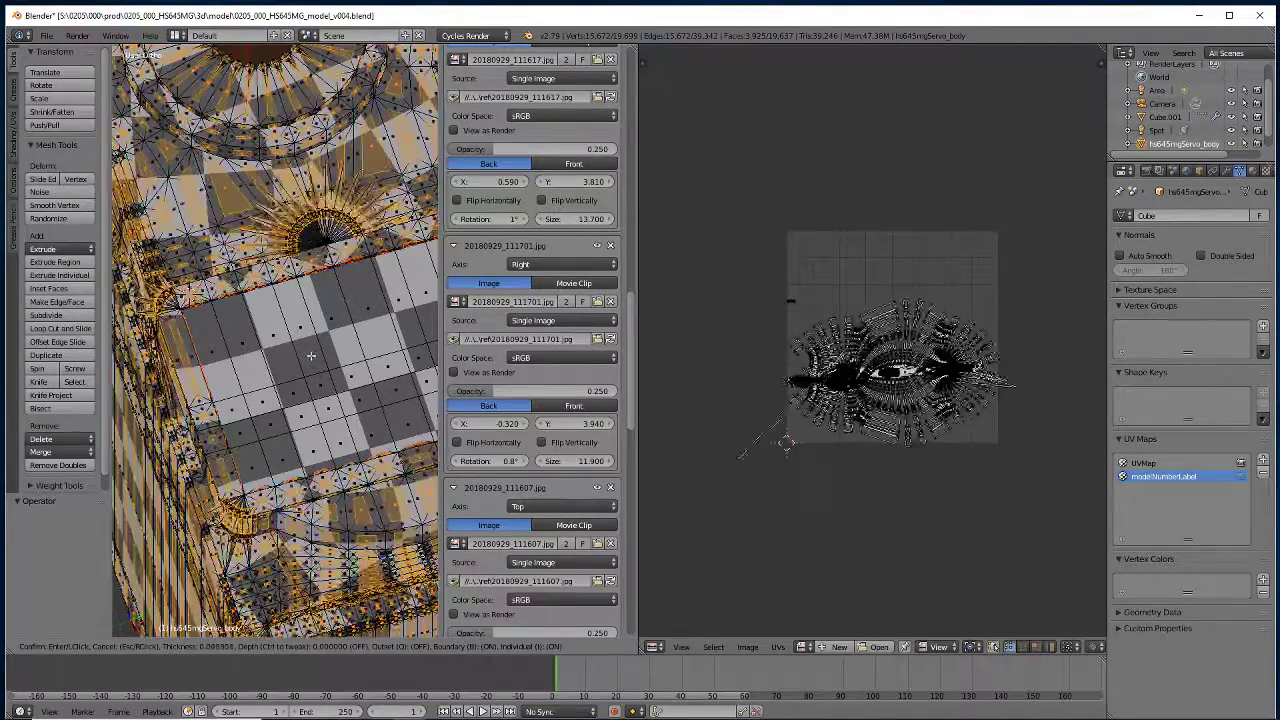
pyautogui.press('Escape')
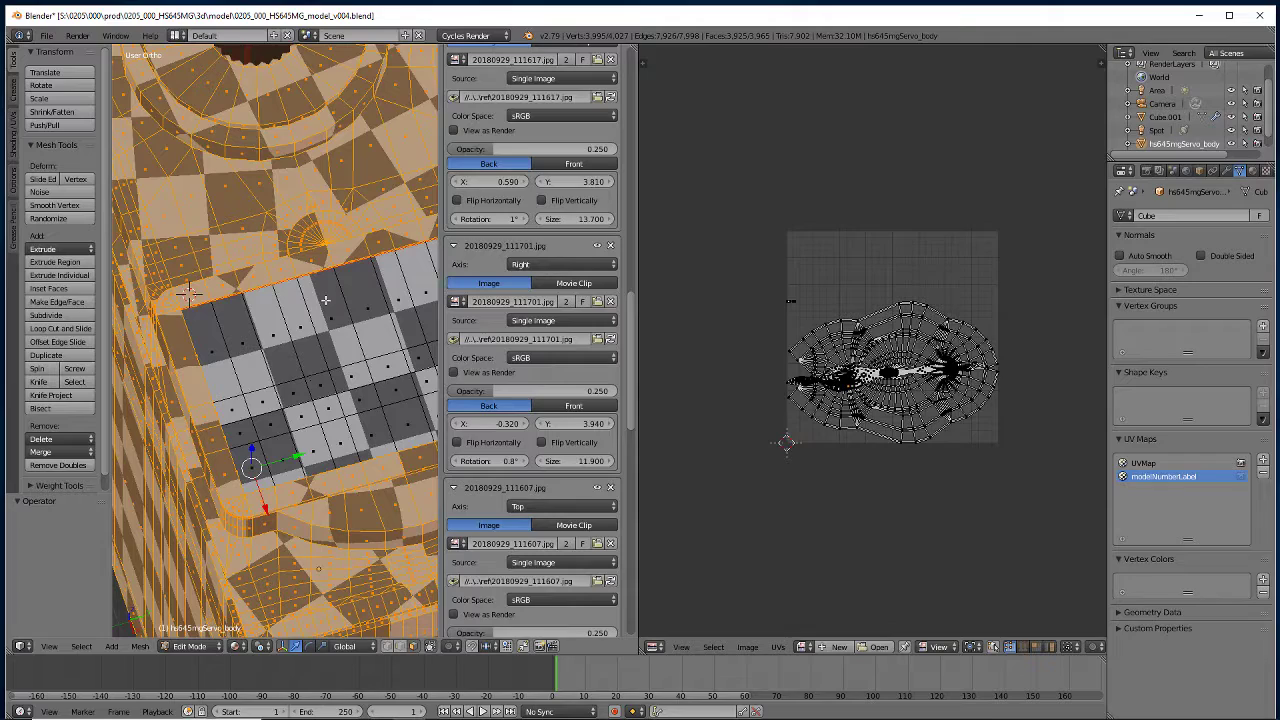
pyautogui.press('i')
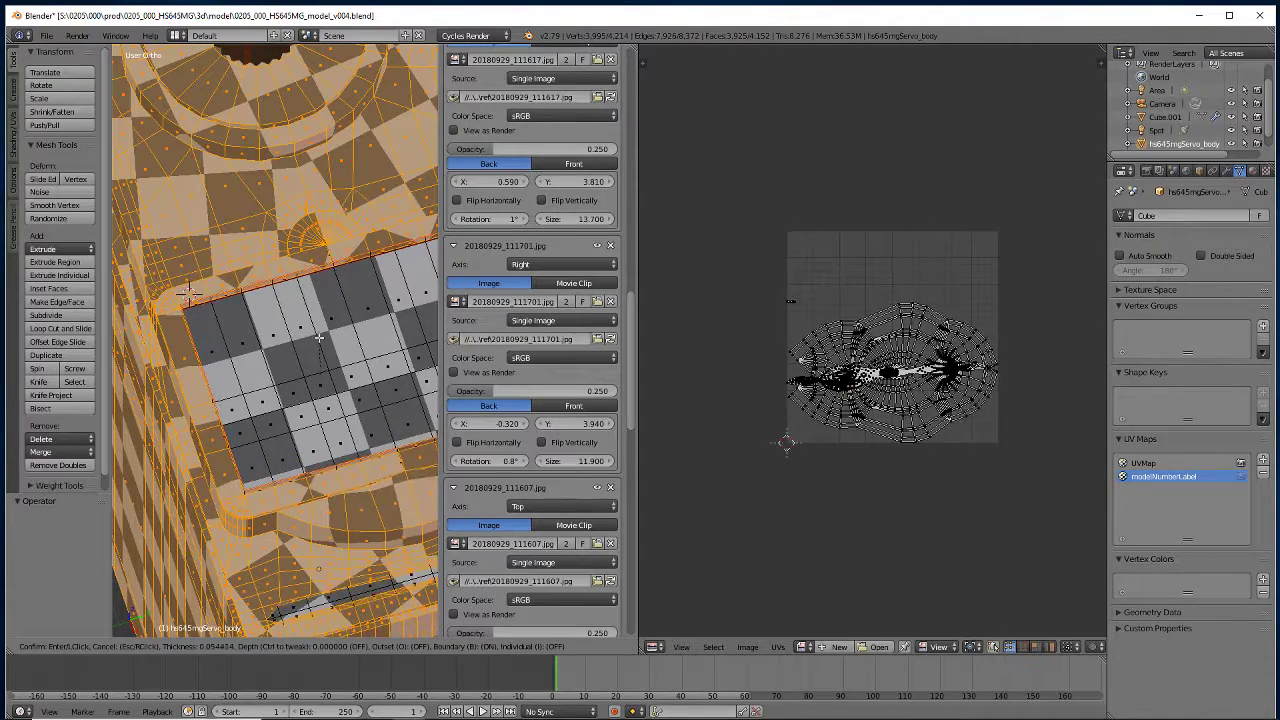
pyautogui.press('Escape')
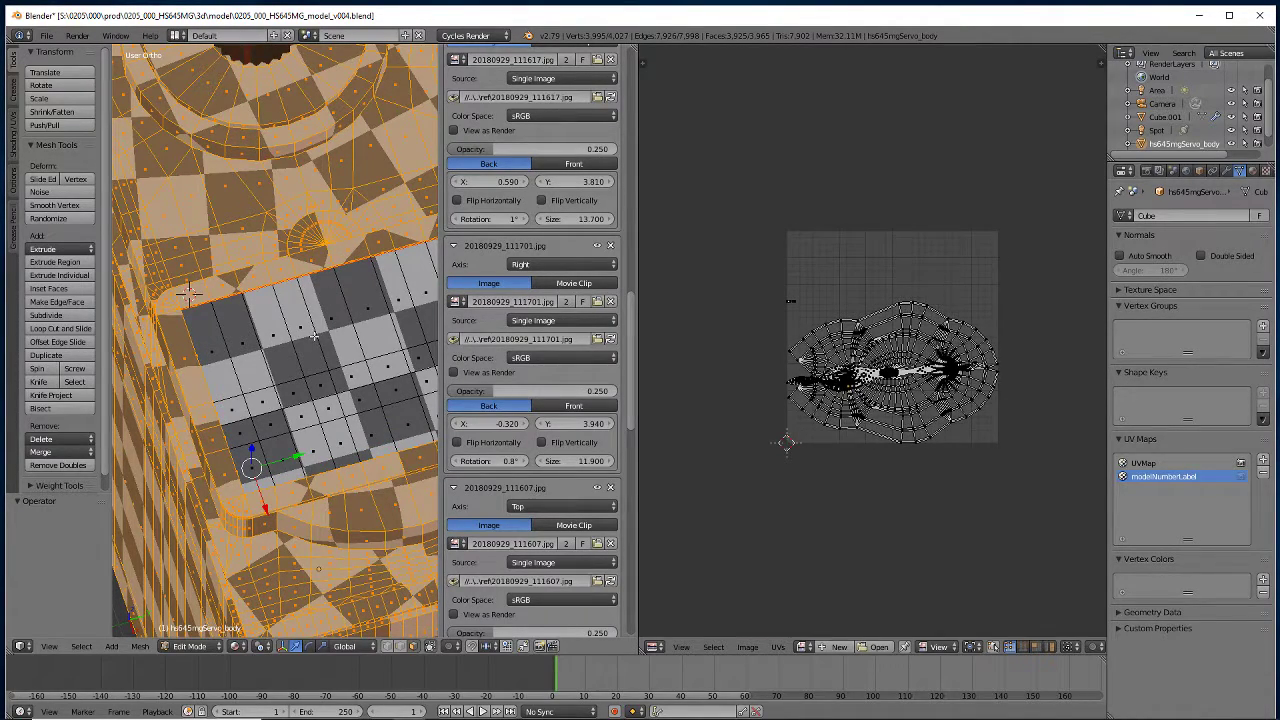
pyautogui.hotkey('ctrl', 'i')
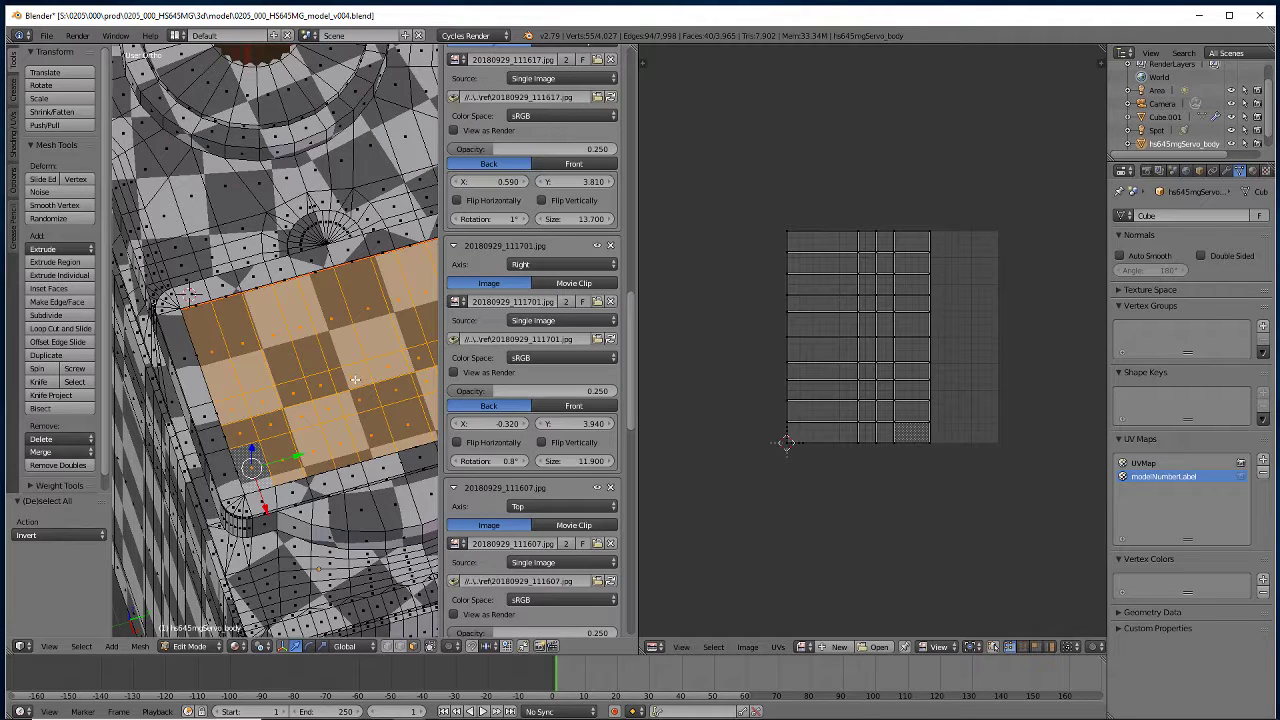
# Select all UVs and try snapping them to a point near the top, then undo
pyautogui.hotkey('ctrl', 'i')
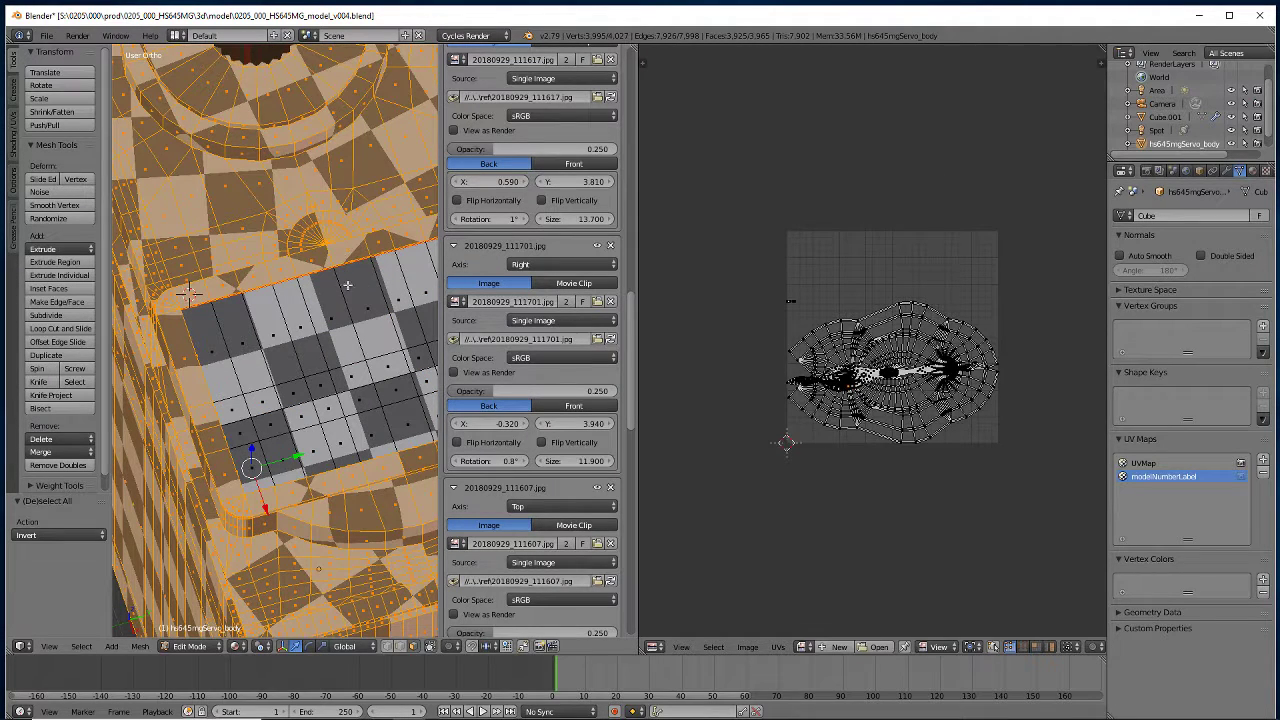
pyautogui.click(807, 265)
pyautogui.press('a')
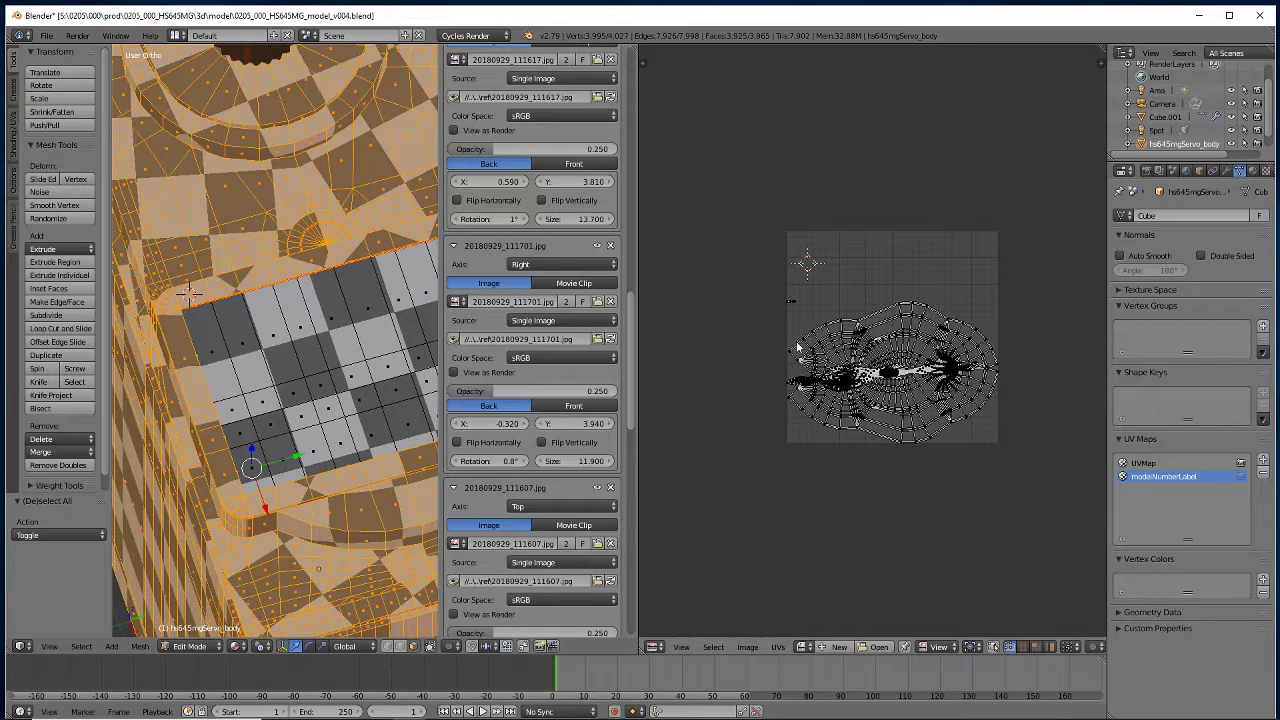
pyautogui.hotkey('shift', 's')
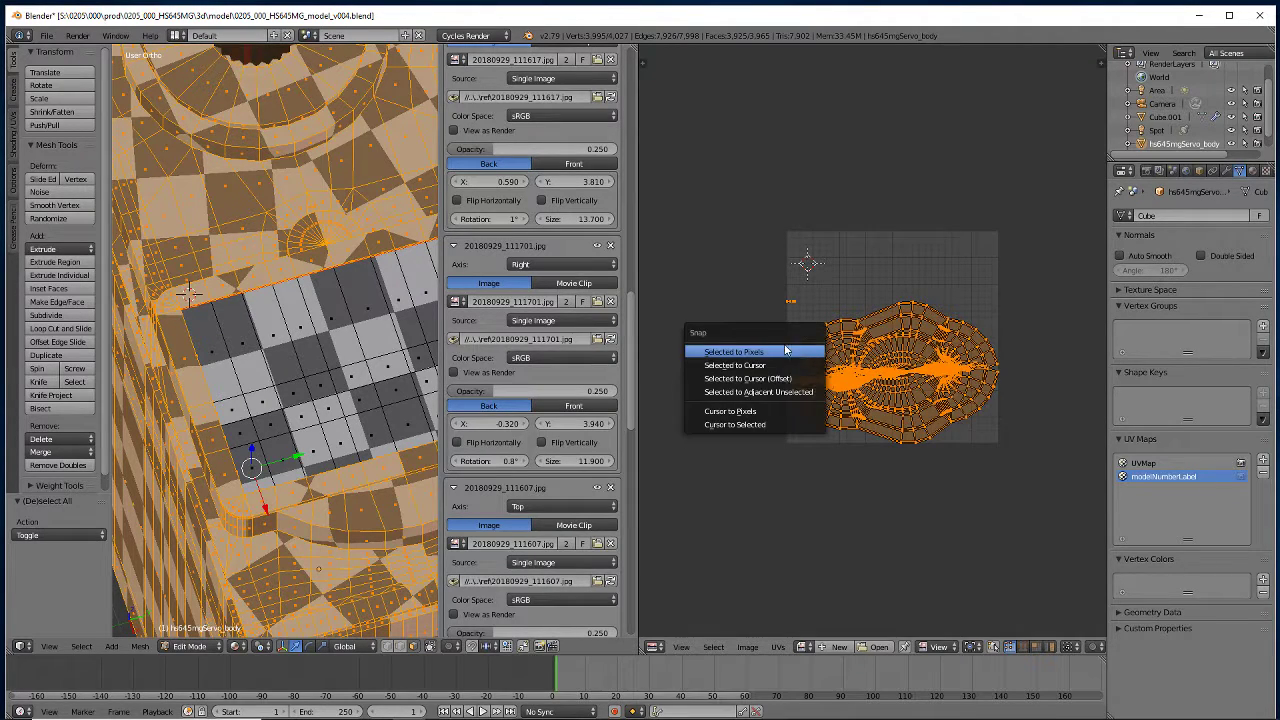
pyautogui.click(714, 367)
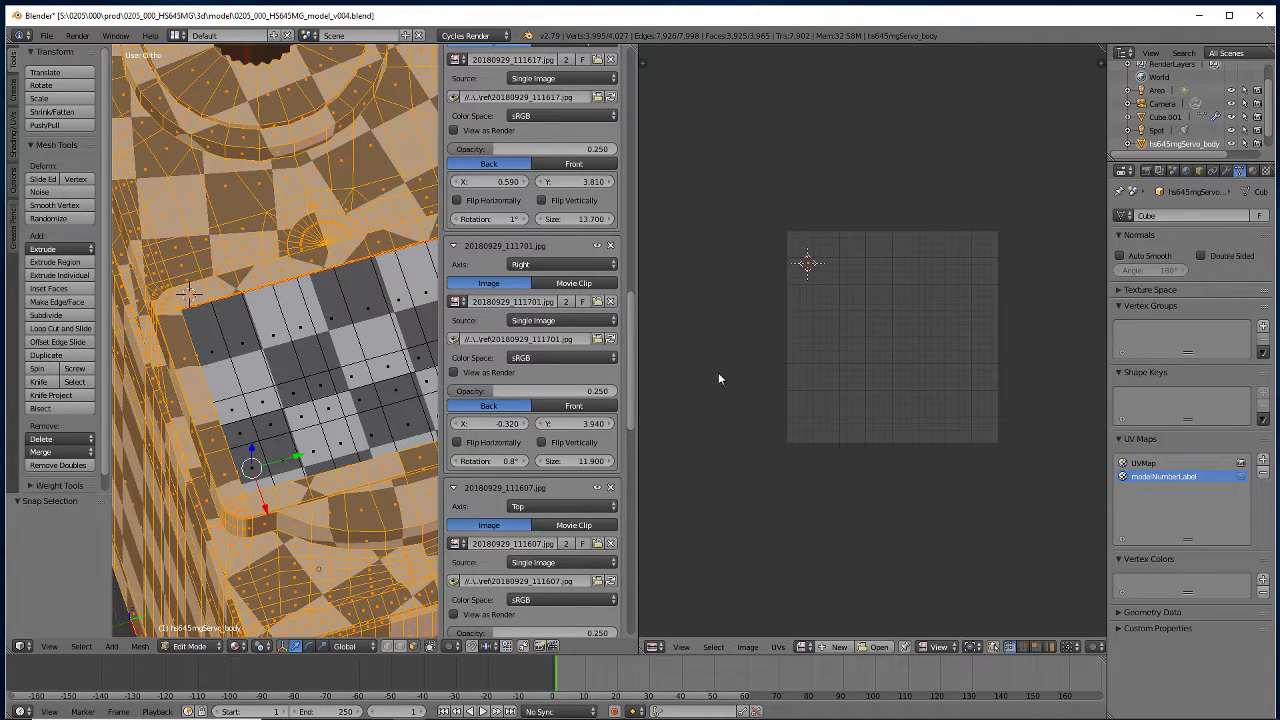
pyautogui.hotkey('ctrl', 'z')
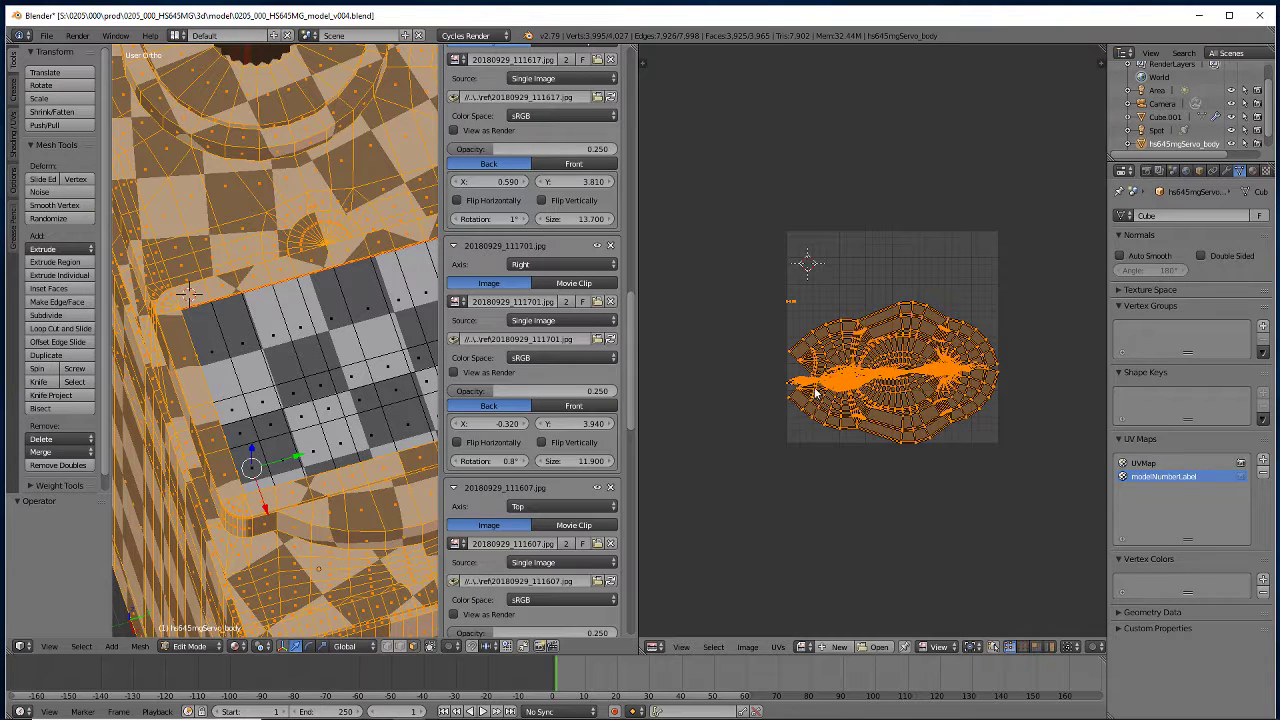
# Snap the 2D cursor to the UVs, scale them by 0.1, and place them top-right
pyautogui.hotkey('shift', 's')
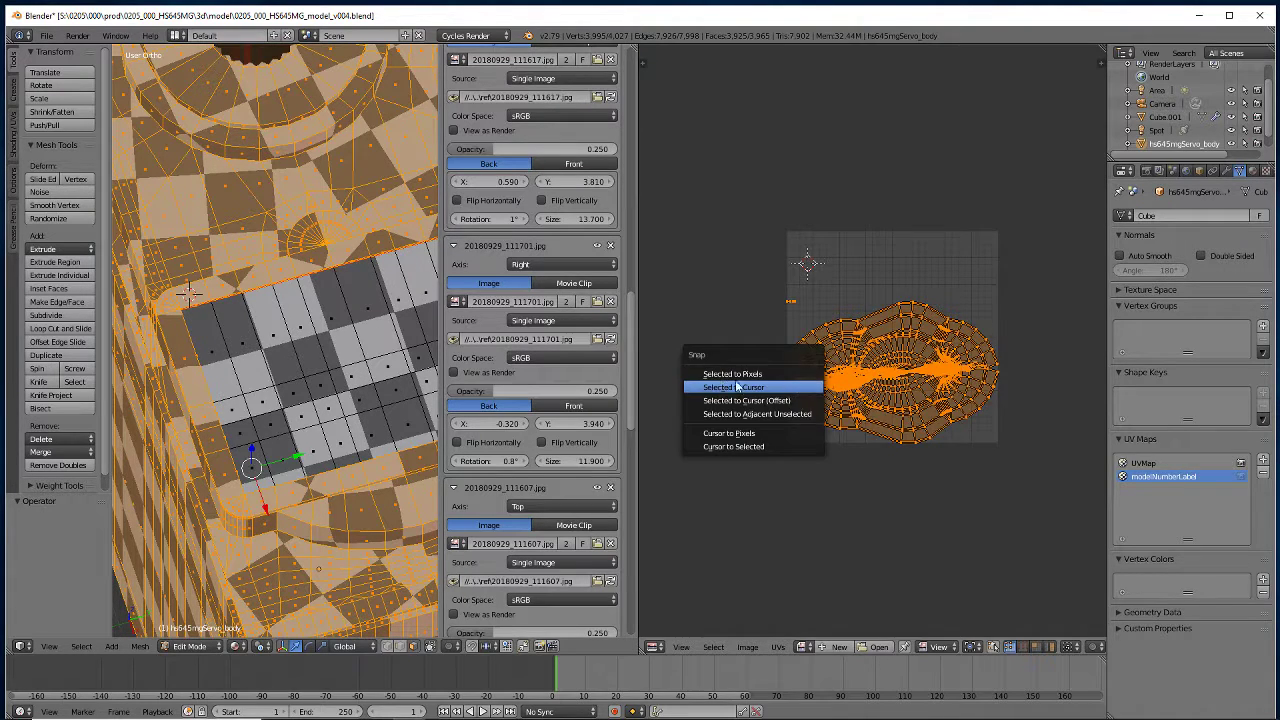
pyautogui.click(723, 446)
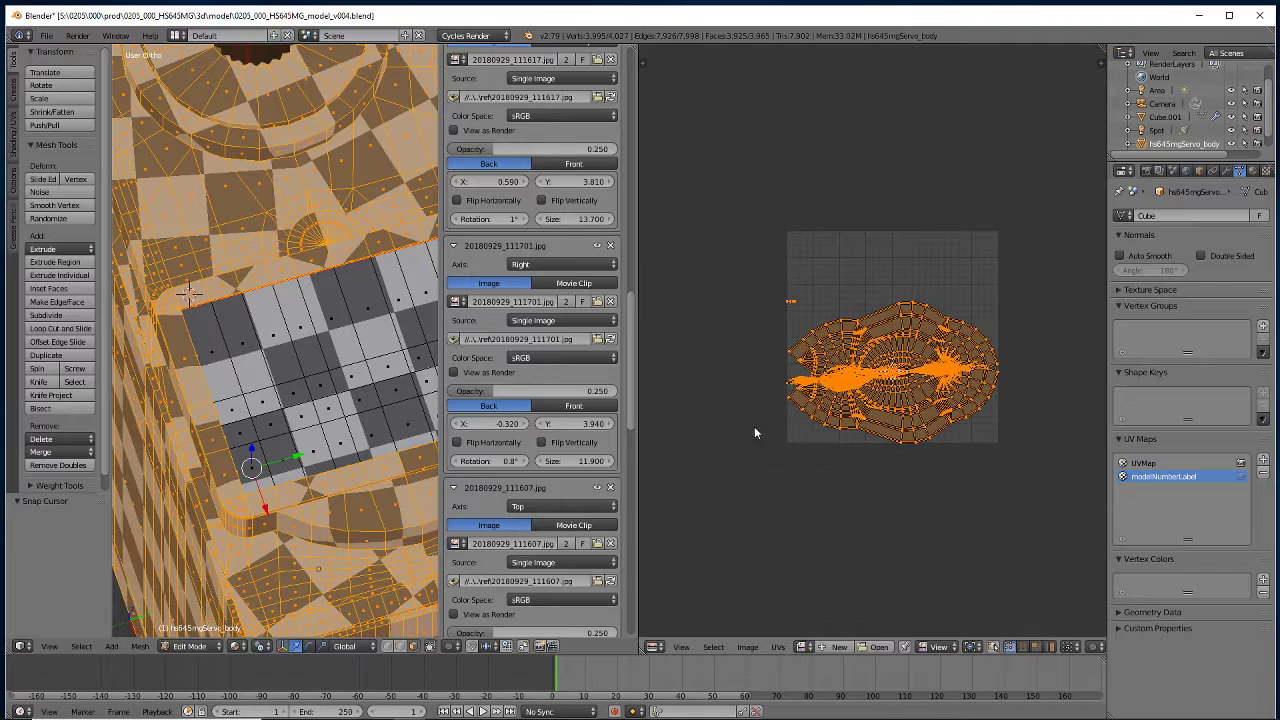
pyautogui.write('s')
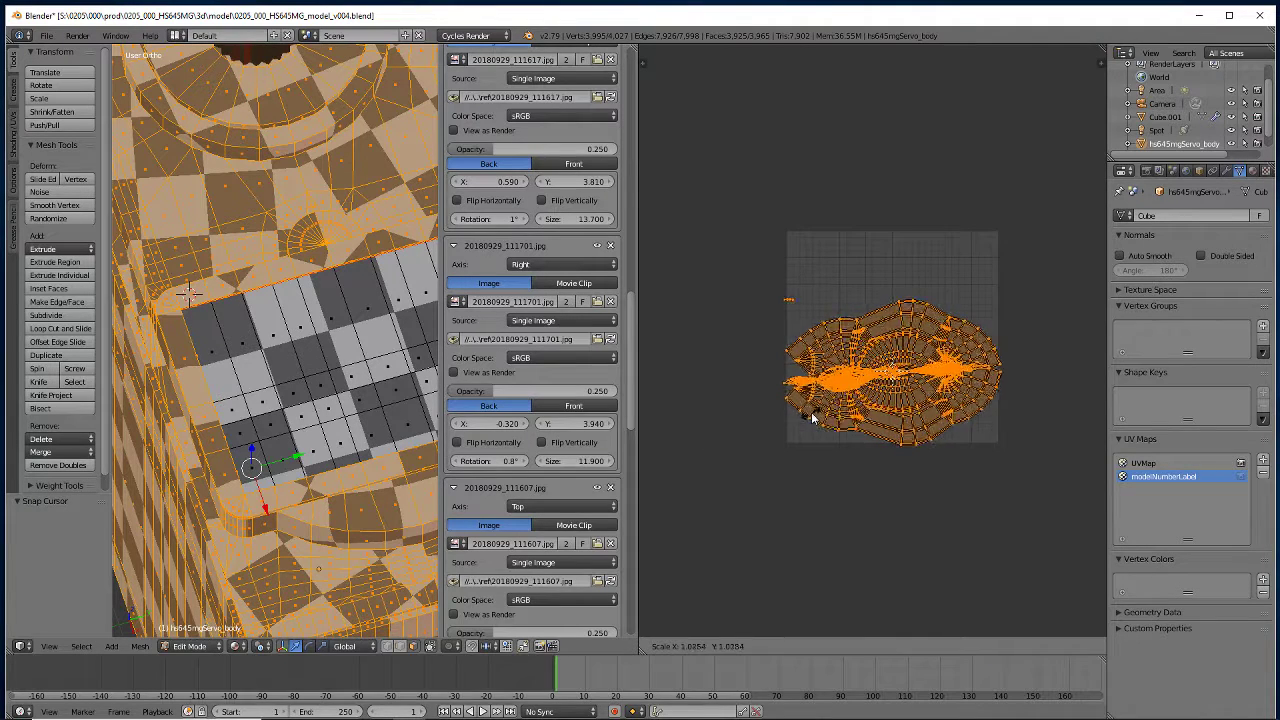
pyautogui.write('.1')
pyautogui.press('Return')
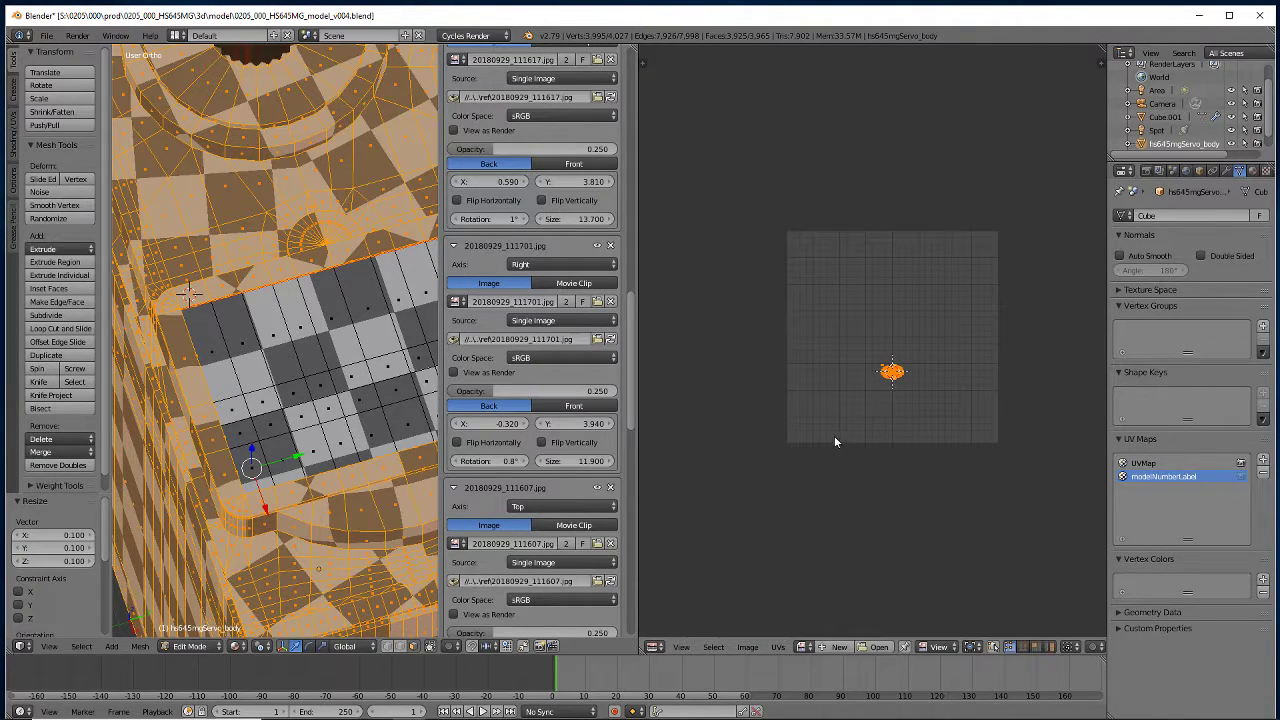
pyautogui.press('g')
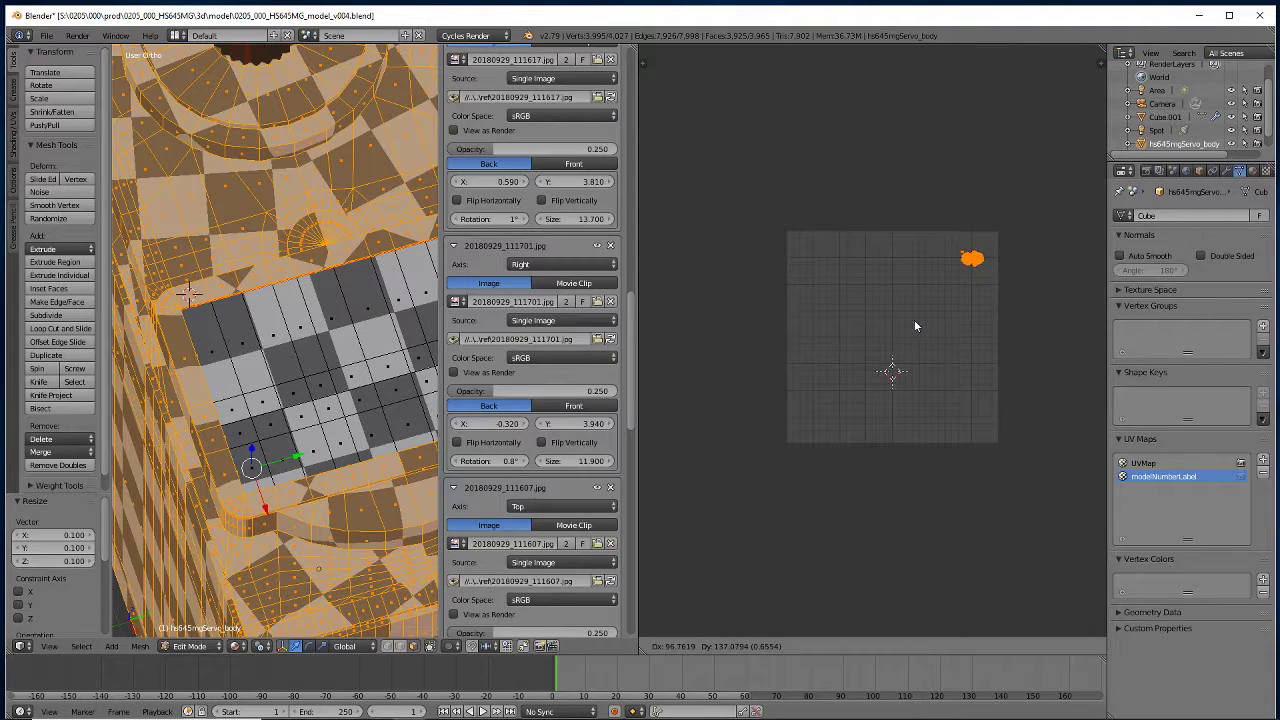
pyautogui.click(914, 324)
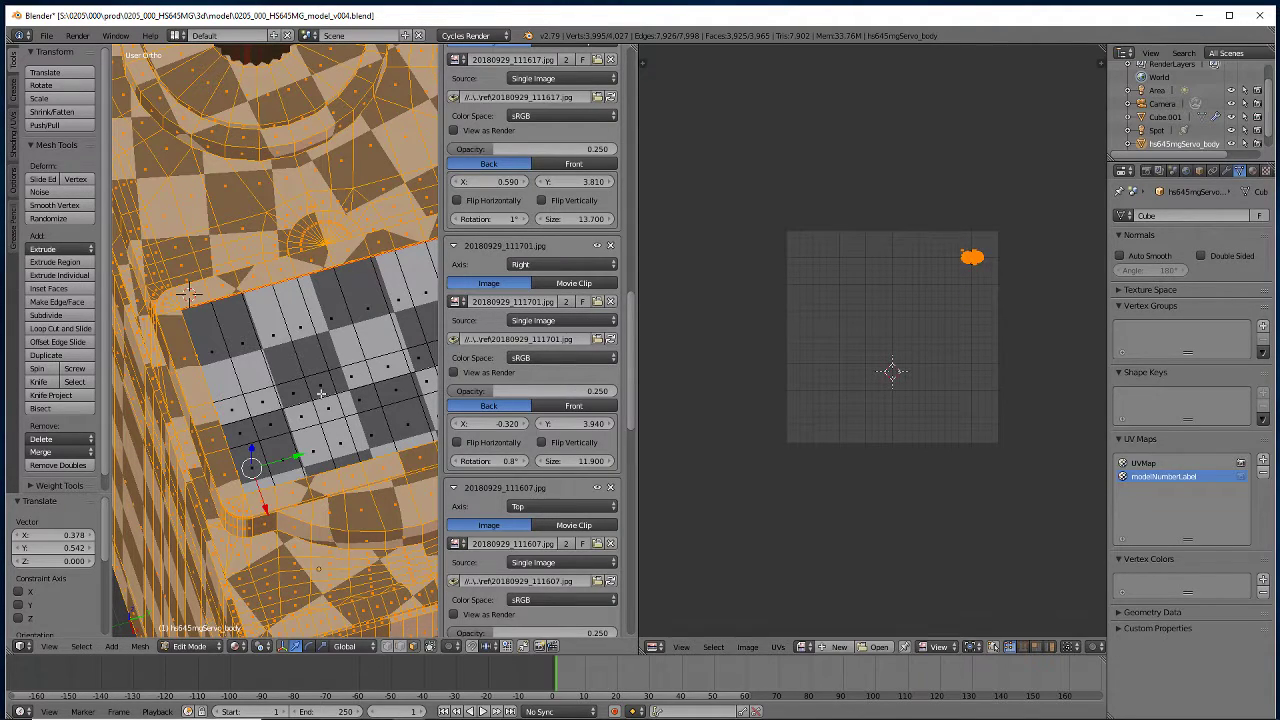
pyautogui.scroll(-5, 188, 292)
pyautogui.scroll(-2, 188, 292)
# Rename the modelNumberLabel UV map to labelsUVMap
pyautogui.moveTo(188, 292)
pyautogui.mouseDown(button='middle')
pyautogui.moveTo(285, 239)
pyautogui.moveTo(248, 456)
pyautogui.moveTo(273, 458)
pyautogui.moveTo(325, 399)
pyautogui.moveTo(339, 512)
pyautogui.moveTo(358, 517)
pyautogui.mouseUp(button='middle')
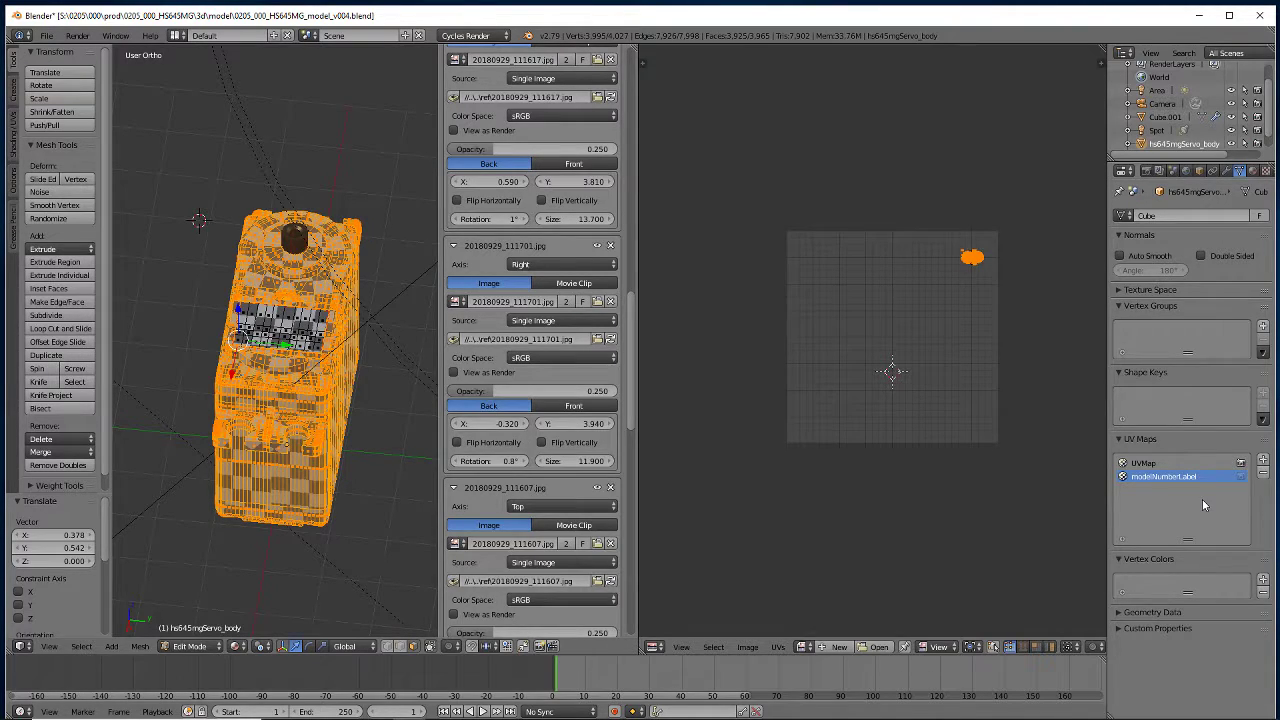
pyautogui.doubleClick(1152, 477)
pyautogui.press('Return')
pyautogui.doubleClick(1141, 476)
# Invert the mesh selection while turning the servo to a side-on view
pyautogui.moveTo(290, 405)
pyautogui.mouseDown(button='middle')
pyautogui.moveTo(268, 393)
pyautogui.moveTo(228, 425)
pyautogui.moveTo(299, 370)
pyautogui.mouseUp(button='middle')
pyautogui.hotkey('ctrl', 'i')
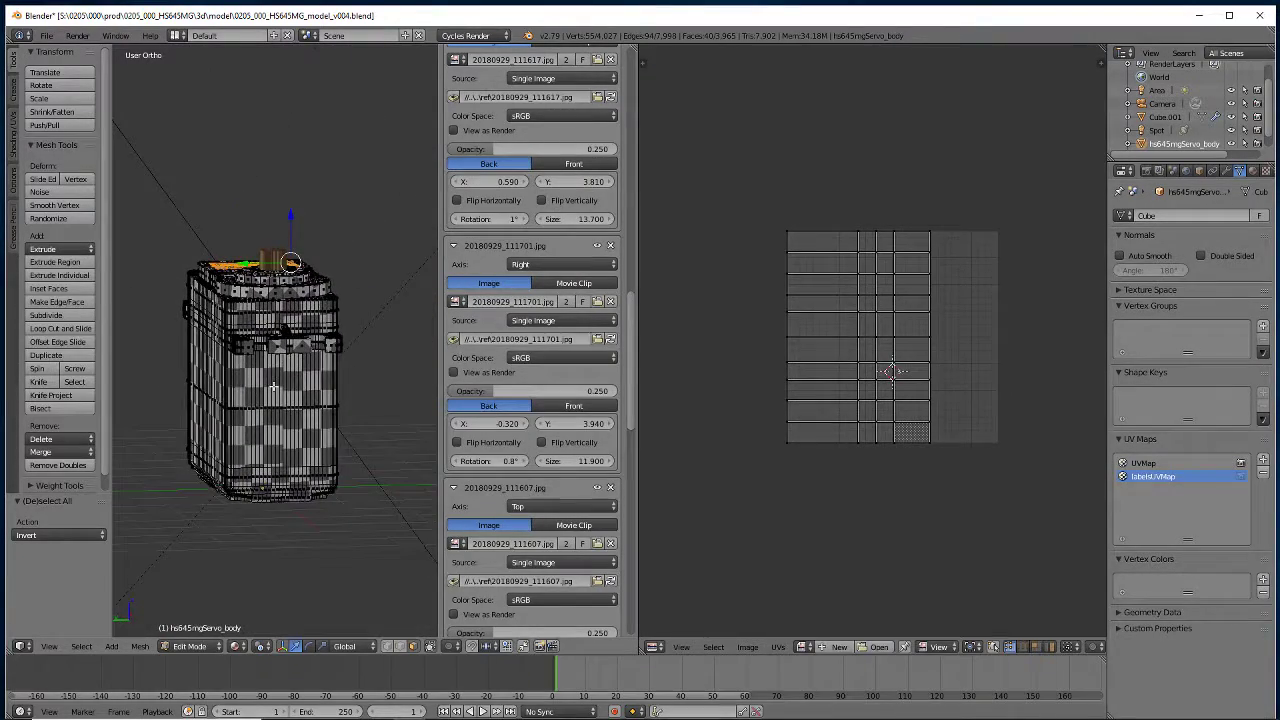
pyautogui.moveTo(272, 380)
pyautogui.mouseDown(button='middle')
pyautogui.moveTo(239, 355)
pyautogui.moveTo(242, 370)
pyautogui.mouseUp(button='middle')
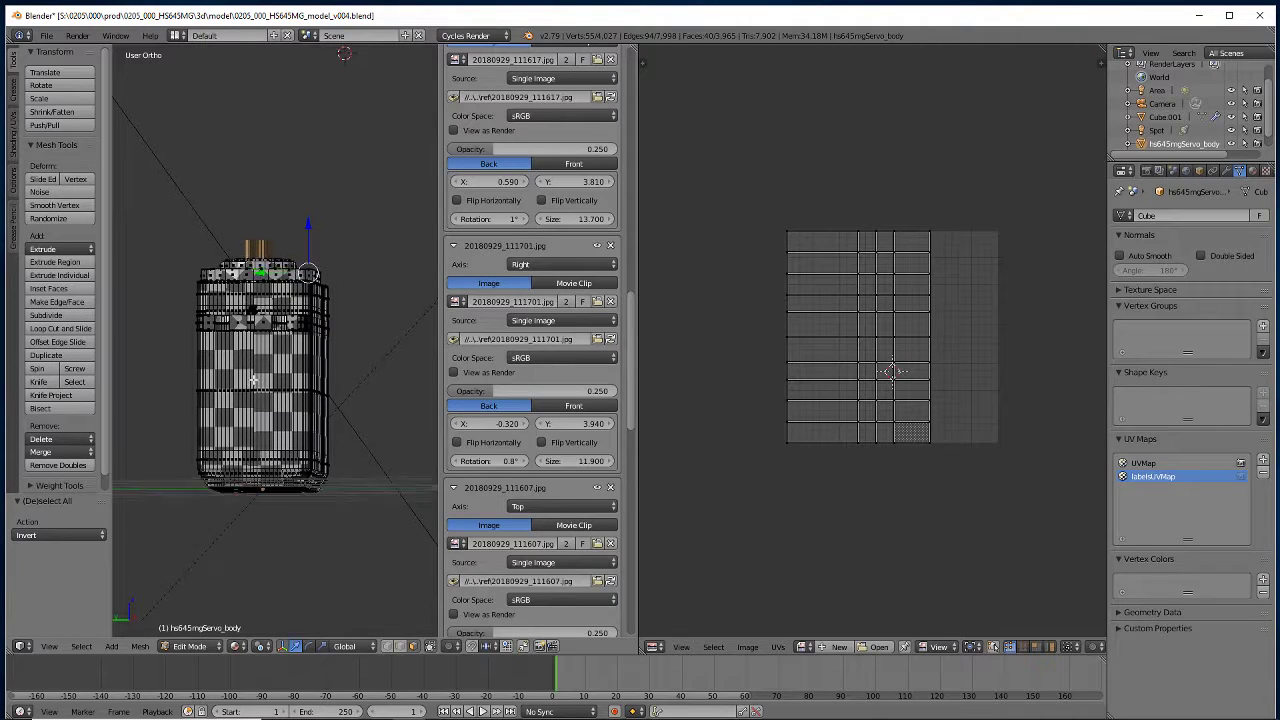
pyautogui.moveTo(256, 388); pyautogui.dragTo(252, 400, button='middle')
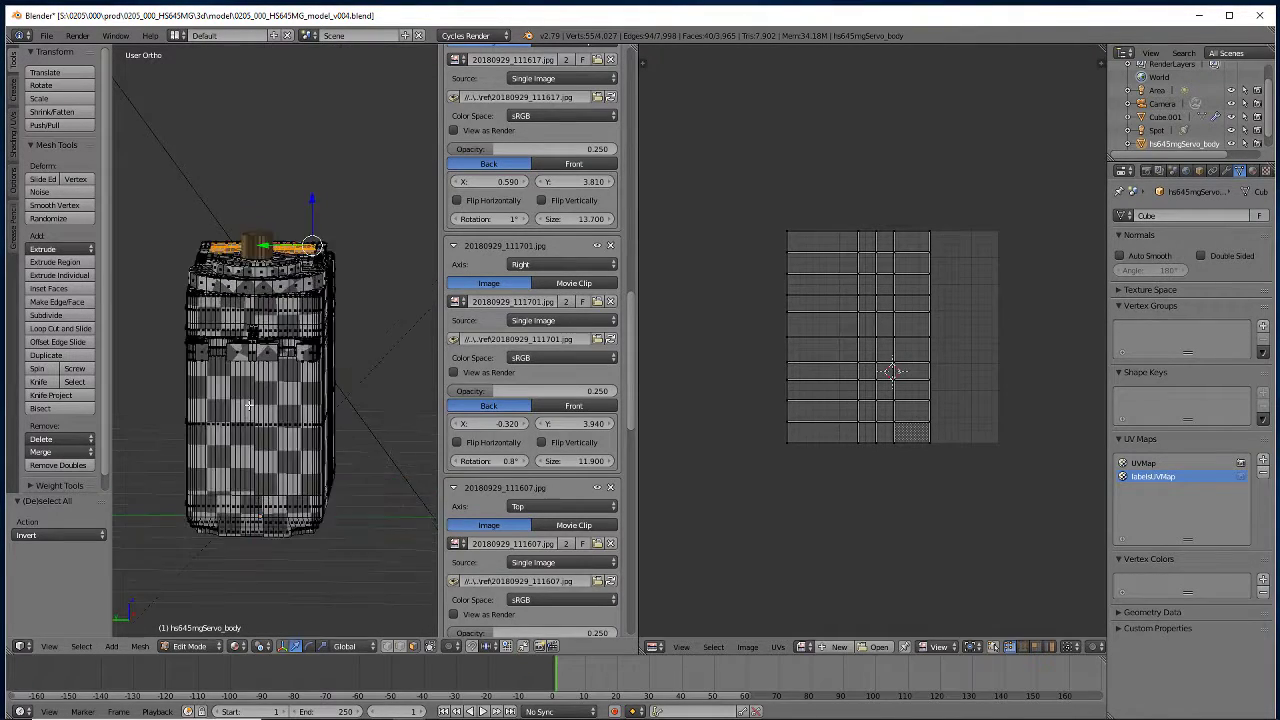
pyautogui.scroll(6, 250, 409)
# Select successive vertical face loops leftward and rightward across the body's checkered side
pyautogui.moveTo(250, 409); pyautogui.dragTo(287, 354, button='middle')
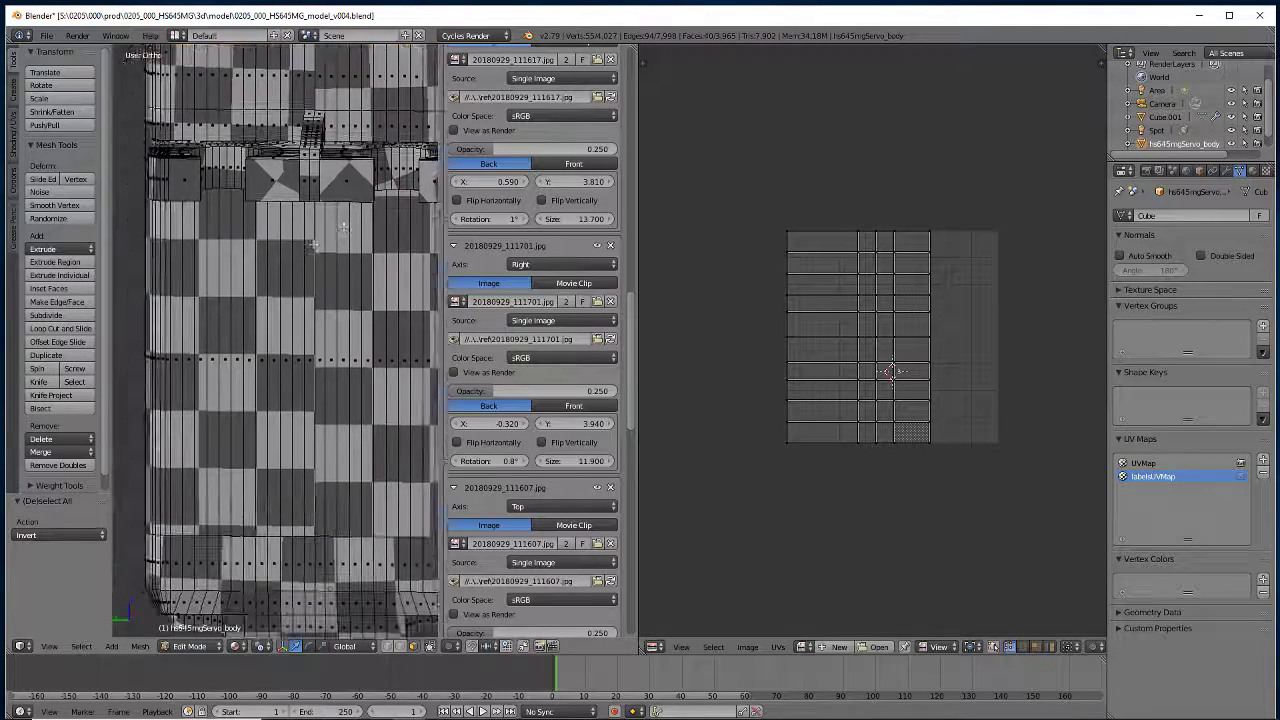
pyautogui.scroll(3, 287, 354)
pyautogui.keyDown('alt'); pyautogui.rightClick(286, 356); pyautogui.keyUp('alt')
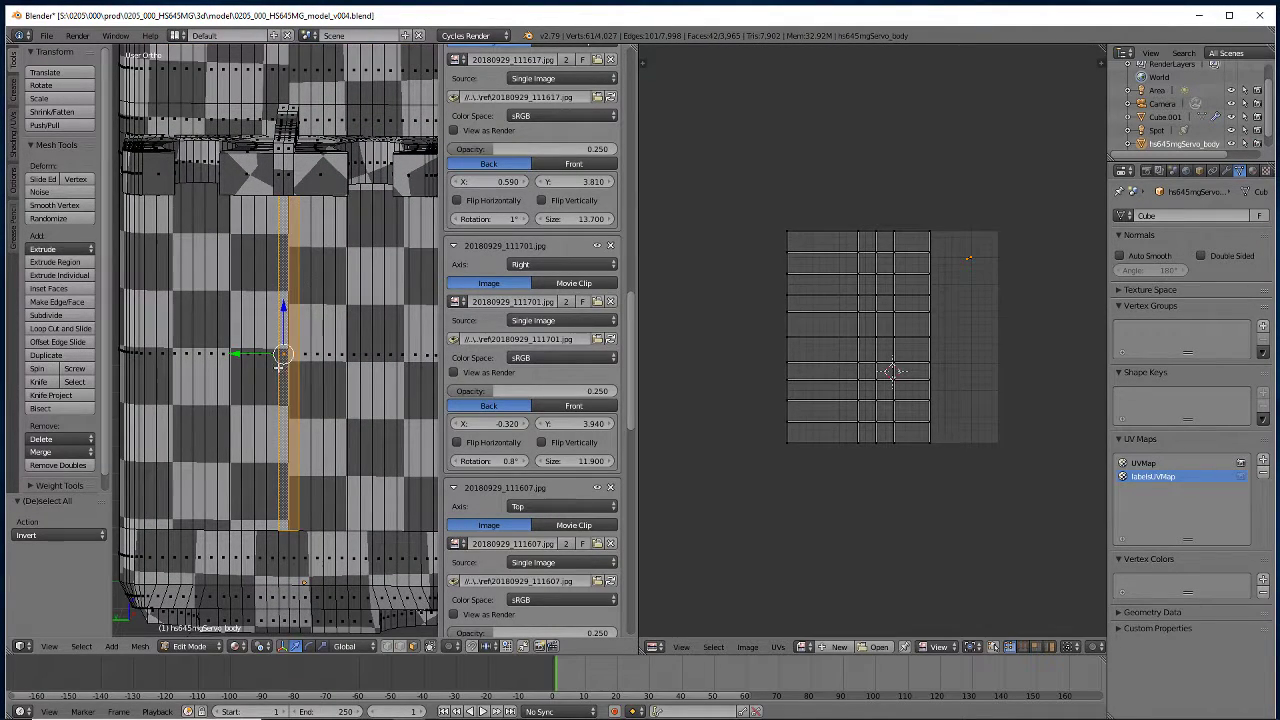
pyautogui.keyDown('alt'); pyautogui.keyDown('shift'); pyautogui.rightClick(264, 362); pyautogui.keyUp('shift'); pyautogui.keyUp('alt')
pyautogui.keyDown('alt'); pyautogui.keyDown('shift'); pyautogui.rightClick(250, 368); pyautogui.keyUp('shift'); pyautogui.keyUp('alt')
pyautogui.keyDown('alt'); pyautogui.keyDown('shift'); pyautogui.rightClick(240, 371); pyautogui.keyUp('shift'); pyautogui.keyUp('alt')
pyautogui.keyDown('alt'); pyautogui.keyDown('shift'); pyautogui.rightClick(228, 374); pyautogui.keyUp('shift'); pyautogui.keyUp('alt')
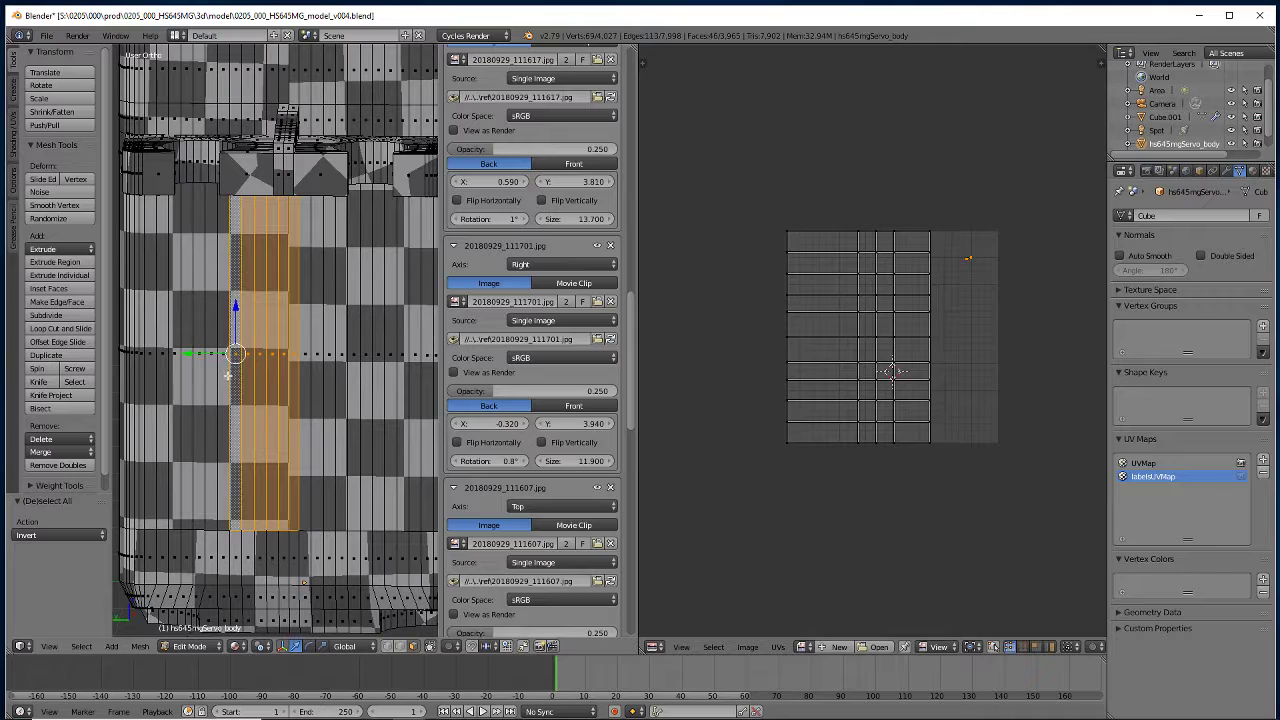
pyautogui.keyDown('alt'); pyautogui.keyDown('shift'); pyautogui.rightClick(214, 378); pyautogui.keyUp('shift'); pyautogui.keyUp('alt')
pyautogui.keyDown('alt'); pyautogui.keyDown('shift'); pyautogui.rightClick(203, 380); pyautogui.keyUp('shift'); pyautogui.keyUp('alt')
pyautogui.keyDown('alt'); pyautogui.keyDown('shift'); pyautogui.rightClick(193, 379); pyautogui.keyUp('shift'); pyautogui.keyUp('alt')
pyautogui.keyDown('alt'); pyautogui.keyDown('shift'); pyautogui.rightClick(183, 377); pyautogui.keyUp('shift'); pyautogui.keyUp('alt')
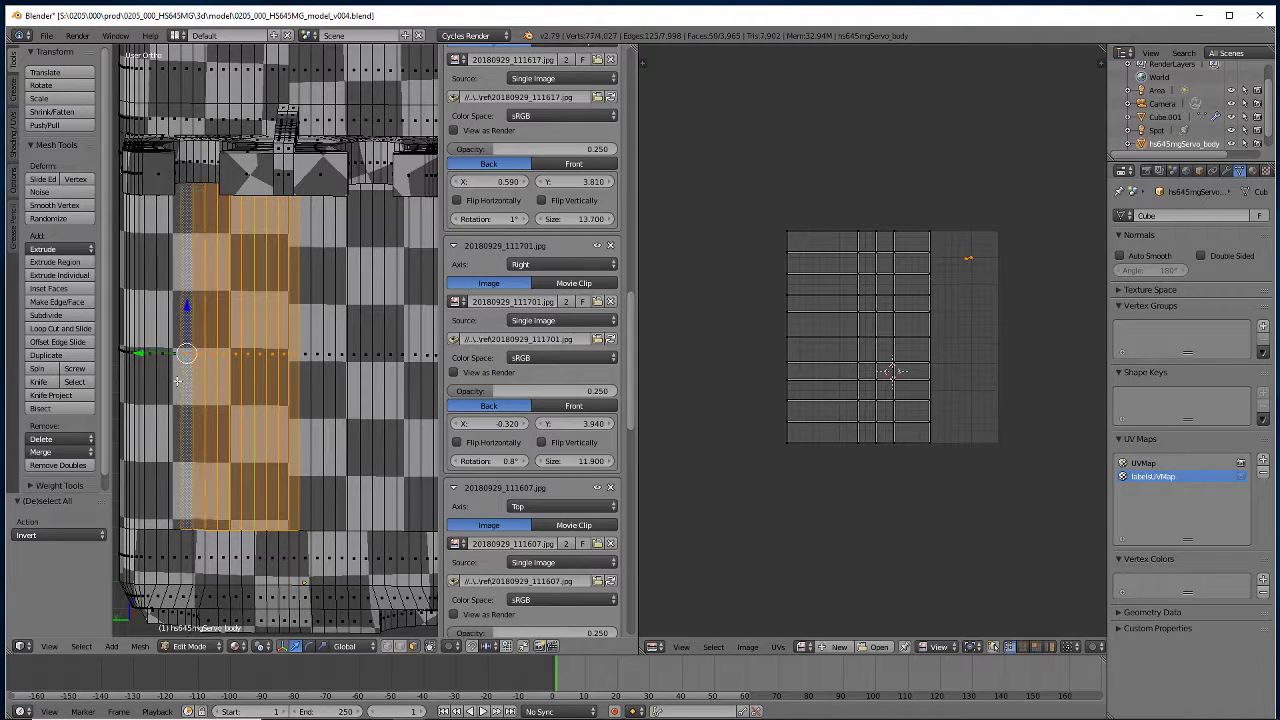
pyautogui.keyDown('alt'); pyautogui.keyDown('shift'); pyautogui.rightClick(170, 380); pyautogui.keyUp('shift'); pyautogui.keyUp('alt')
pyautogui.keyDown('alt'); pyautogui.keyDown('shift'); pyautogui.rightClick(162, 379); pyautogui.keyUp('shift'); pyautogui.keyUp('alt')
pyautogui.keyDown('alt'); pyautogui.keyDown('shift'); pyautogui.rightClick(306, 390); pyautogui.keyUp('shift'); pyautogui.keyUp('alt')
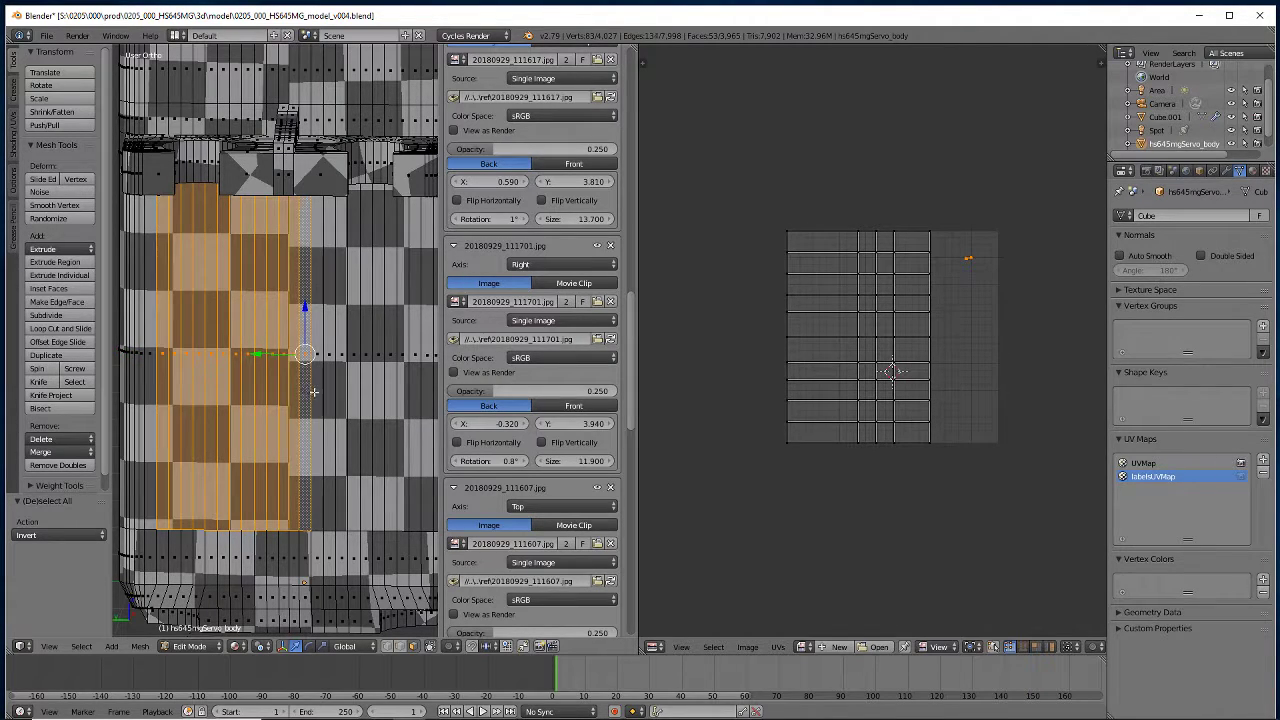
pyautogui.keyDown('alt'); pyautogui.keyDown('shift'); pyautogui.rightClick(316, 392); pyautogui.keyUp('shift'); pyautogui.keyUp('alt')
pyautogui.keyDown('alt'); pyautogui.keyDown('shift'); pyautogui.rightClick(332, 394); pyautogui.keyUp('shift'); pyautogui.keyUp('alt')
pyautogui.keyDown('alt'); pyautogui.keyDown('shift'); pyautogui.rightClick(346, 395); pyautogui.keyUp('shift'); pyautogui.keyUp('alt')
pyautogui.keyDown('alt'); pyautogui.keyDown('shift'); pyautogui.rightClick(356, 392); pyautogui.keyUp('shift'); pyautogui.keyUp('alt')
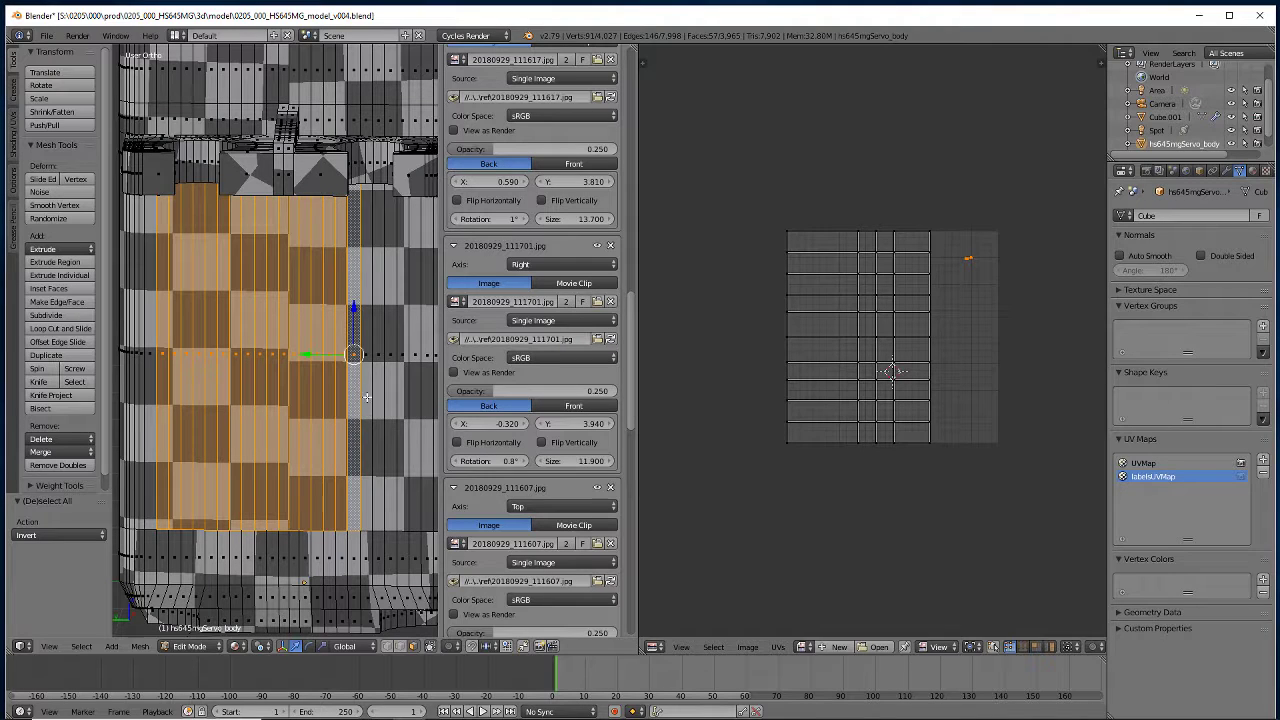
pyautogui.keyDown('alt'); pyautogui.keyDown('shift'); pyautogui.rightClick(366, 395); pyautogui.keyUp('shift'); pyautogui.keyUp('alt')
pyautogui.keyDown('alt'); pyautogui.keyDown('shift'); pyautogui.rightClick(383, 400); pyautogui.keyUp('shift'); pyautogui.keyUp('alt')
pyautogui.keyDown('alt'); pyautogui.keyDown('shift'); pyautogui.rightClick(390, 398); pyautogui.keyUp('shift'); pyautogui.keyUp('alt')
pyautogui.keyDown('alt'); pyautogui.keyDown('shift'); pyautogui.rightClick(388, 388); pyautogui.keyUp('shift'); pyautogui.keyUp('alt')
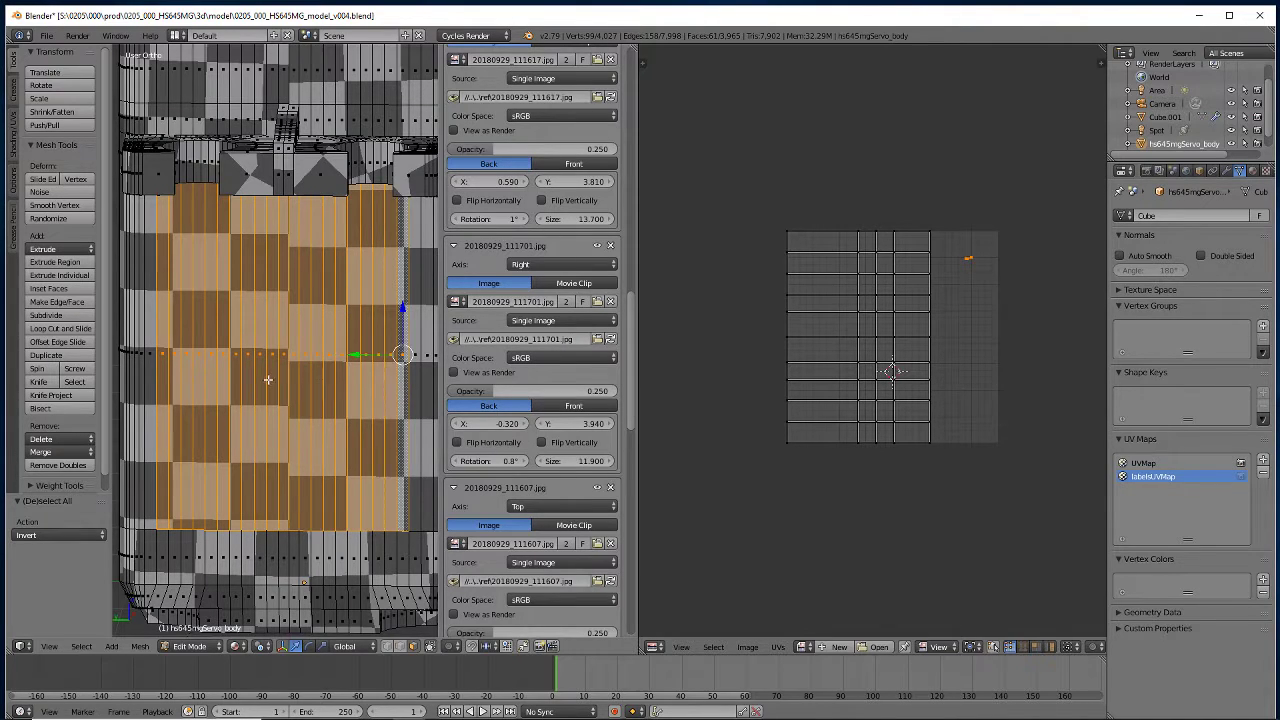
# Check the band from both Numpad 3 side views, widen the 3D view, and add three more columns
pyautogui.keyDown('shift'); pyautogui.moveTo(305, 390); pyautogui.dragTo(276, 405, button='middle'); pyautogui.keyUp('shift')
pyautogui.press('KP_3')
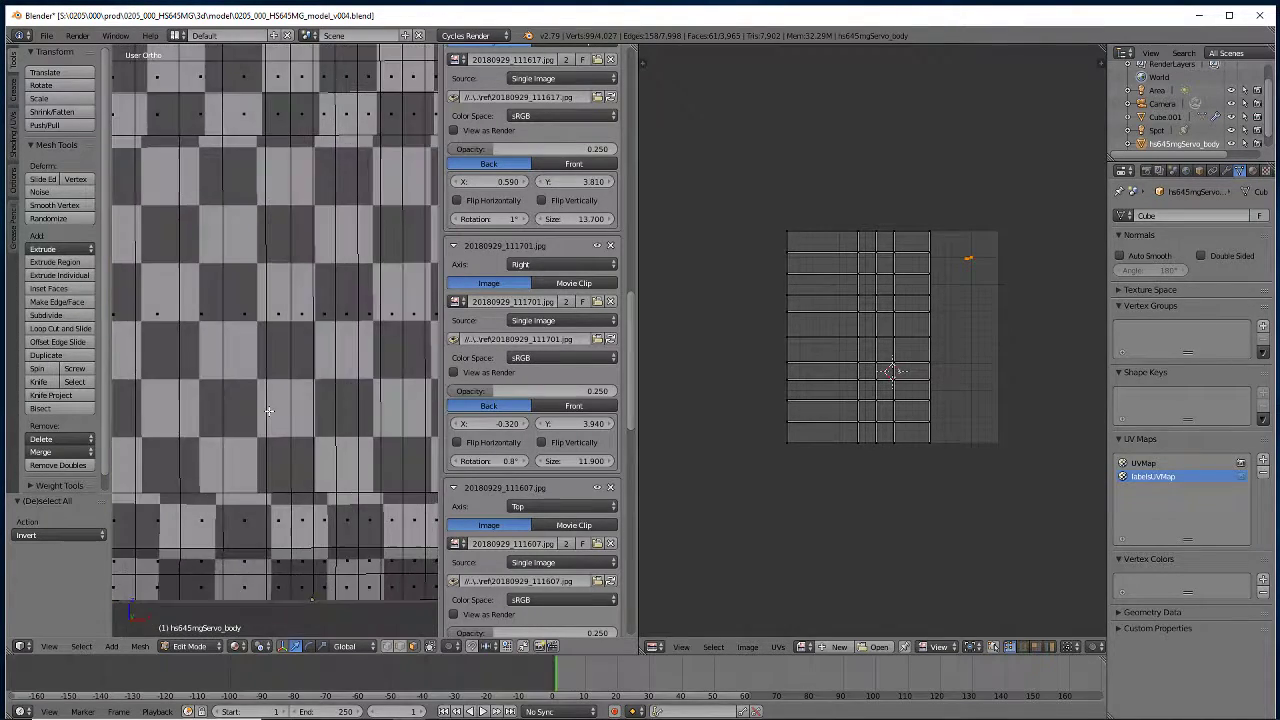
pyautogui.press('ctrl+KP_3')
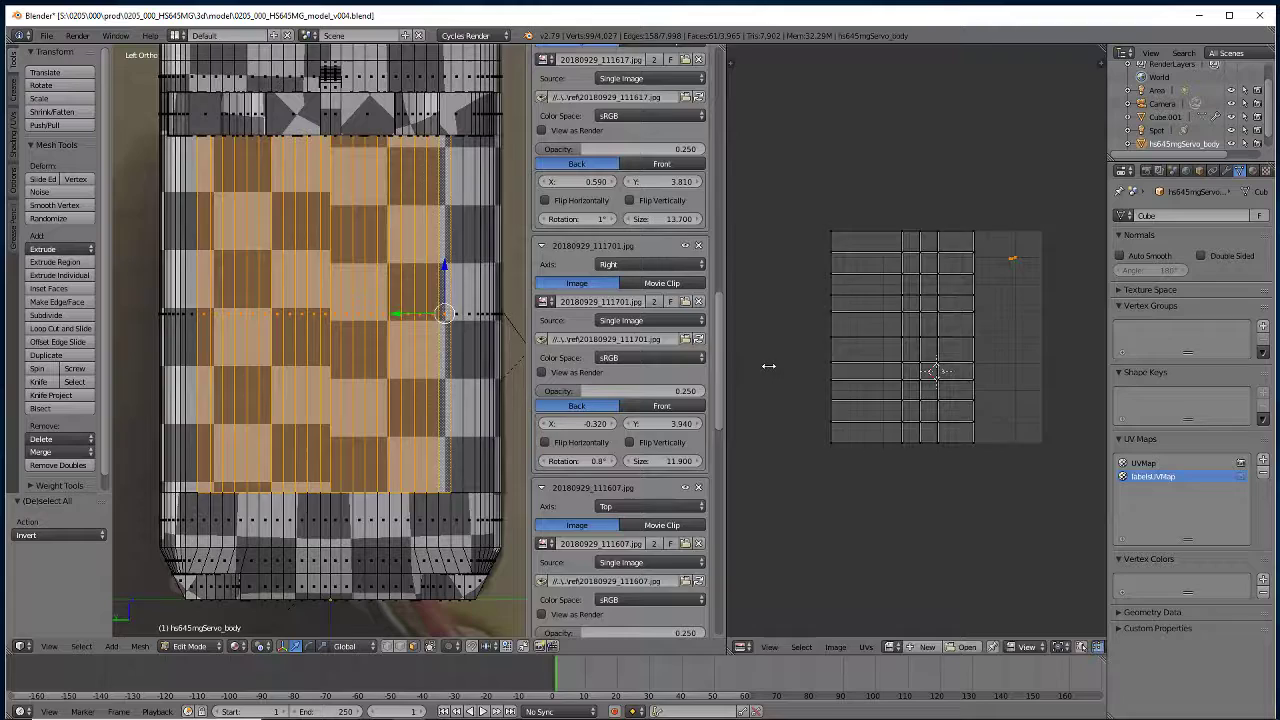
pyautogui.moveTo(638, 376); pyautogui.dragTo(860, 376)
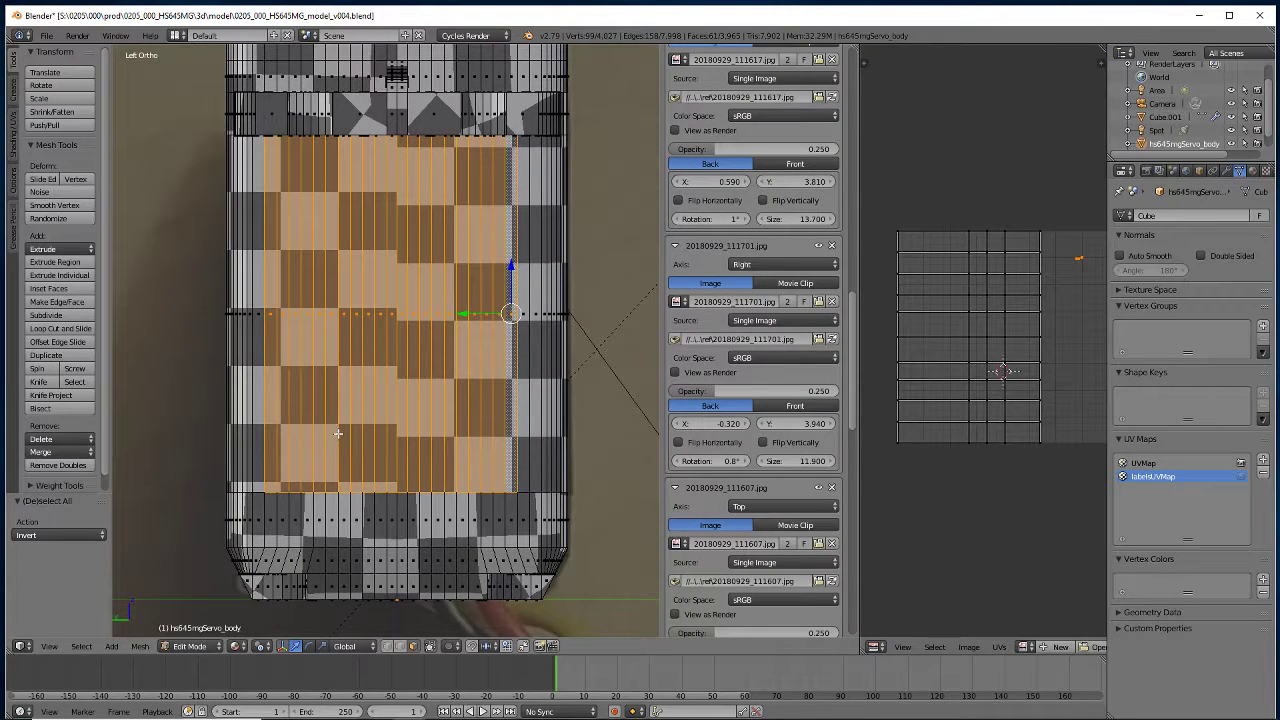
pyautogui.keyDown('alt'); pyautogui.keyDown('shift'); pyautogui.click(522, 330); pyautogui.keyUp('shift'); pyautogui.keyUp('alt')
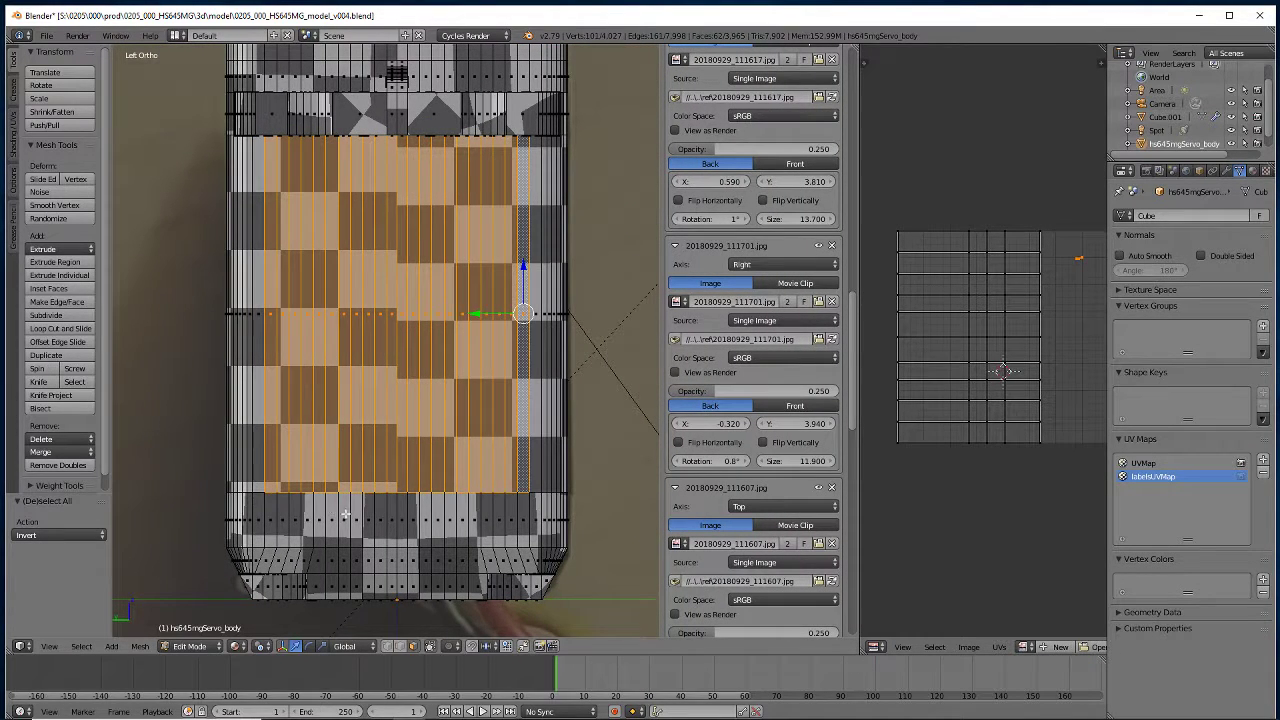
pyautogui.keyDown('alt'); pyautogui.keyDown('shift'); pyautogui.click(257, 313); pyautogui.keyUp('shift'); pyautogui.keyUp('alt')
pyautogui.keyDown('alt'); pyautogui.keyDown('shift'); pyautogui.click(536, 318); pyautogui.keyUp('shift'); pyautogui.keyUp('alt')
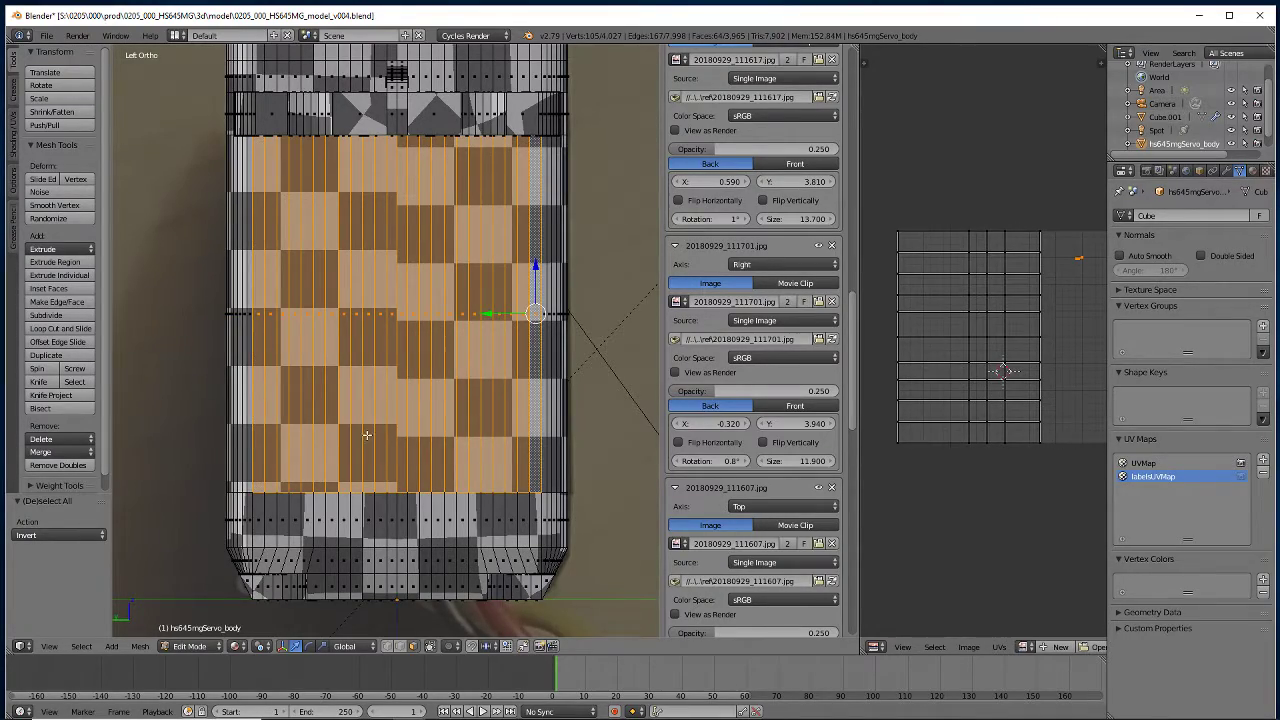
pyautogui.moveTo(366, 430)
pyautogui.mouseDown(button='middle')
pyautogui.moveTo(270, 407)
pyautogui.moveTo(228, 325)
pyautogui.mouseUp(button='middle')
# Unwrap the selected label band, then select the whole mesh
pyautogui.press('u')
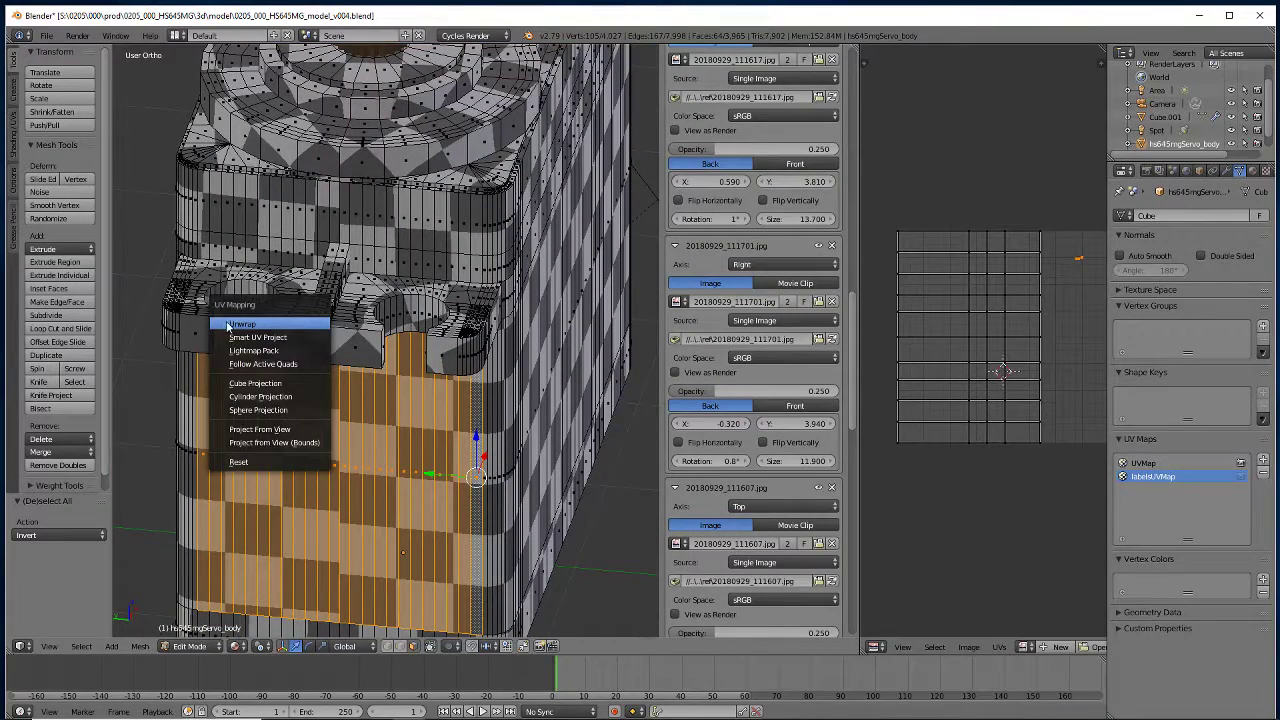
pyautogui.click(229, 325)
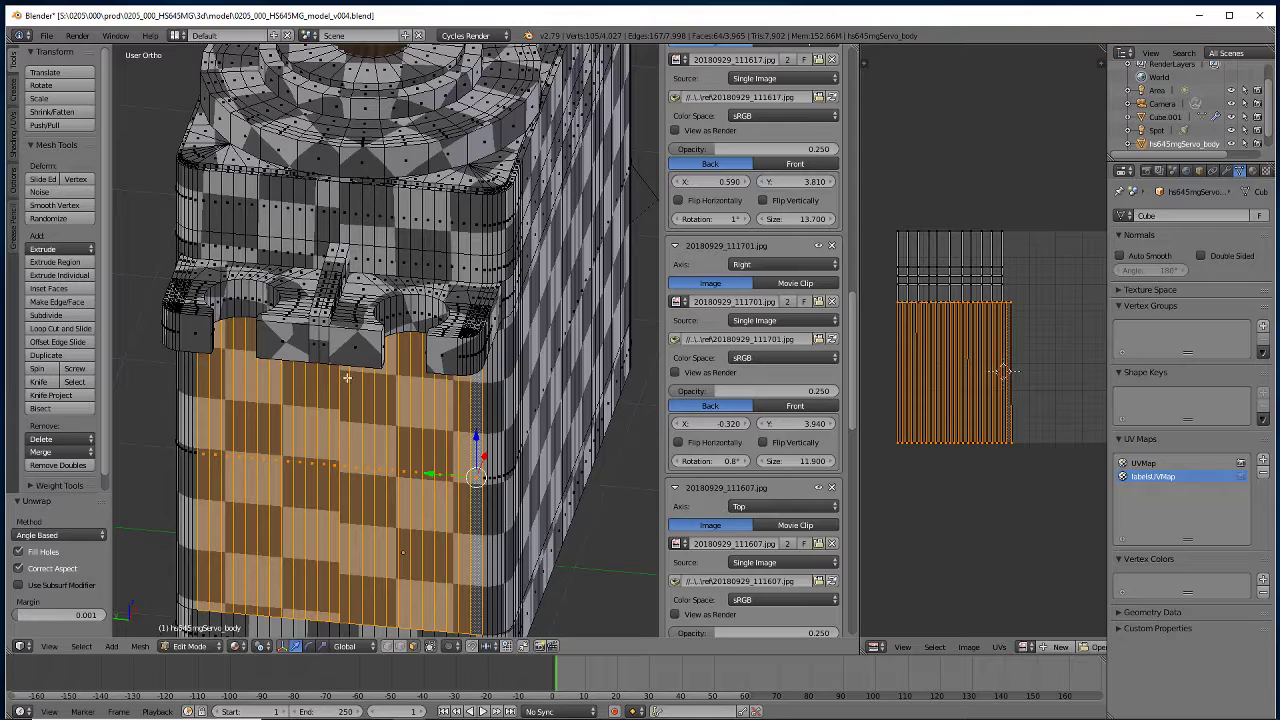
pyautogui.press('a')
pyautogui.press('a')
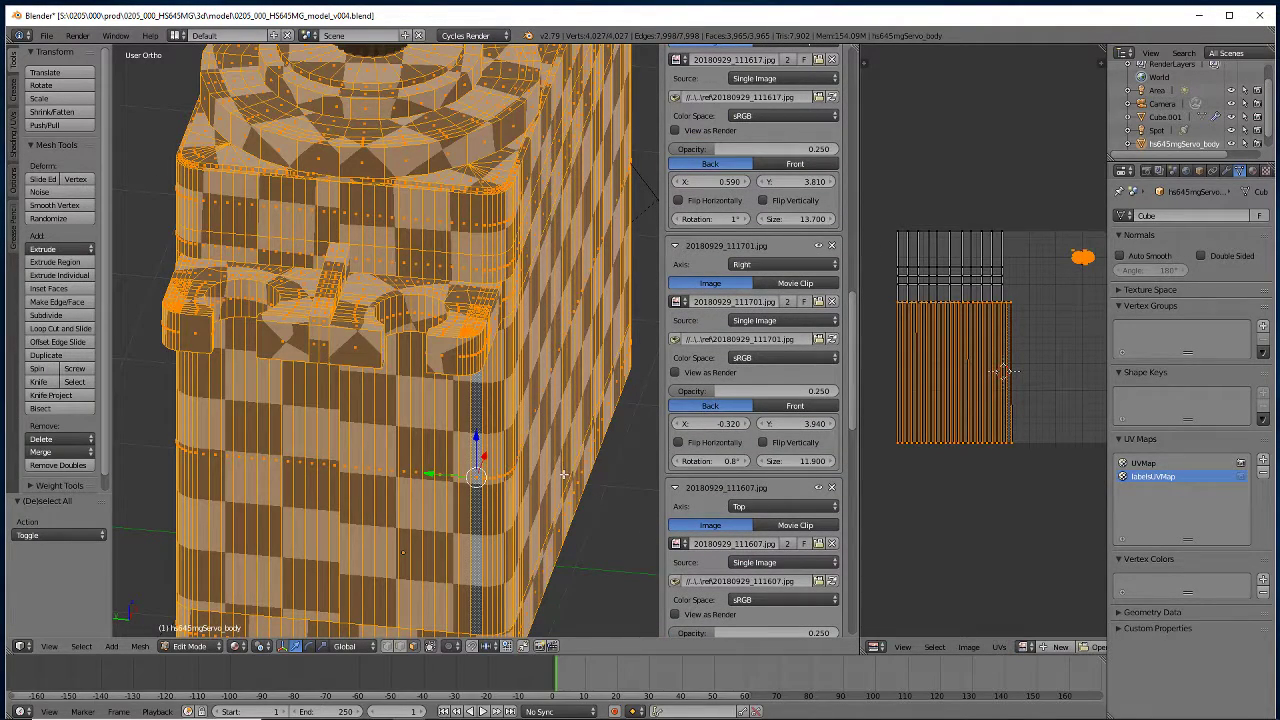
# Pick a vertical edge loop, then reselect the entire mesh and view the servo from above
pyautogui.keyDown('alt'); pyautogui.rightClick(397, 457); pyautogui.keyUp('alt')
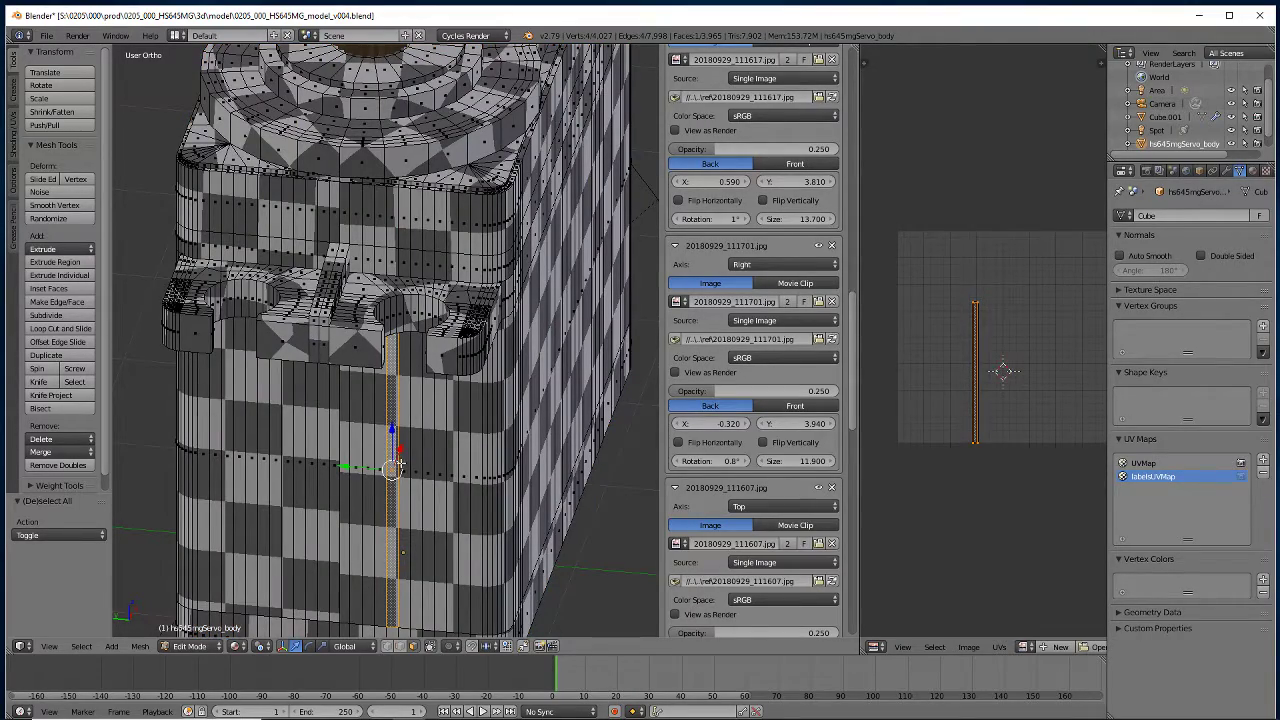
pyautogui.scroll(3, 397, 457)
pyautogui.moveTo(397, 457)
pyautogui.mouseDown(button='middle')
pyautogui.moveTo(390, 390)
pyautogui.moveTo(518, 428)
pyautogui.moveTo(352, 440)
pyautogui.moveTo(389, 476)
pyautogui.mouseUp(button='middle')
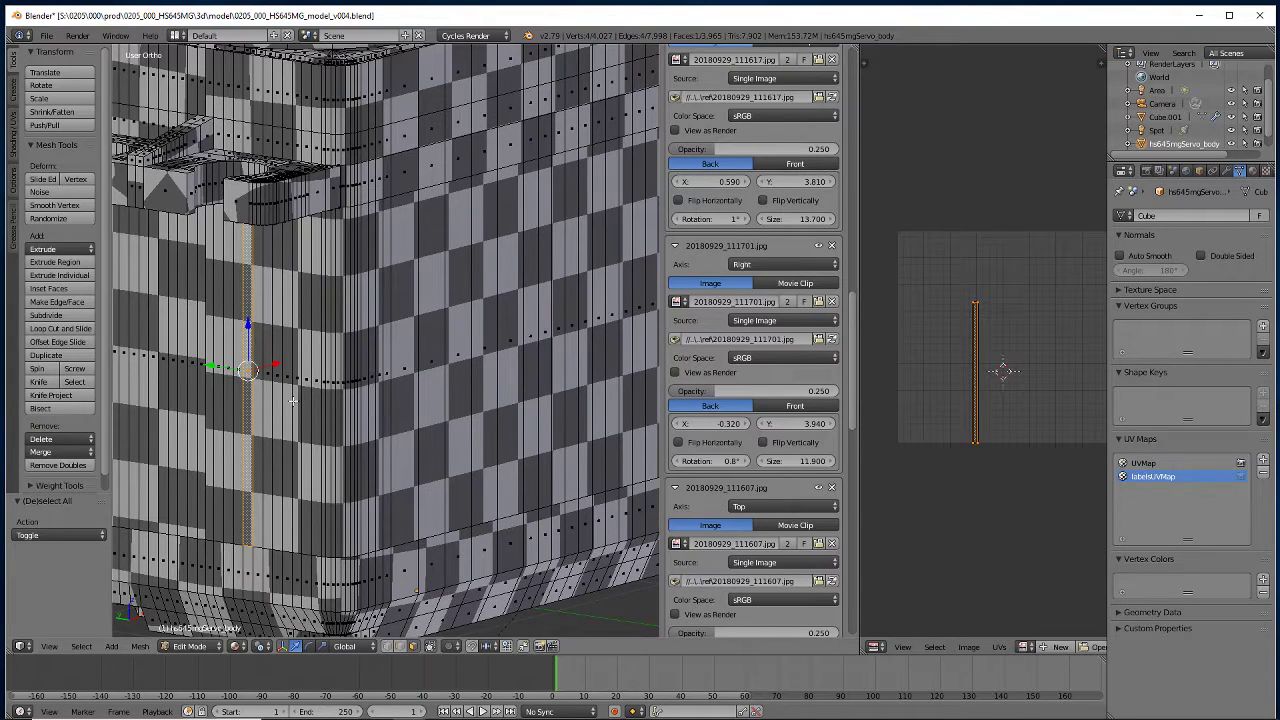
pyautogui.moveTo(282, 386)
pyautogui.mouseDown(button='middle')
pyautogui.moveTo(334, 381)
pyautogui.moveTo(348, 398)
pyautogui.moveTo(350, 380)
pyautogui.mouseUp(button='middle')
pyautogui.press('a')
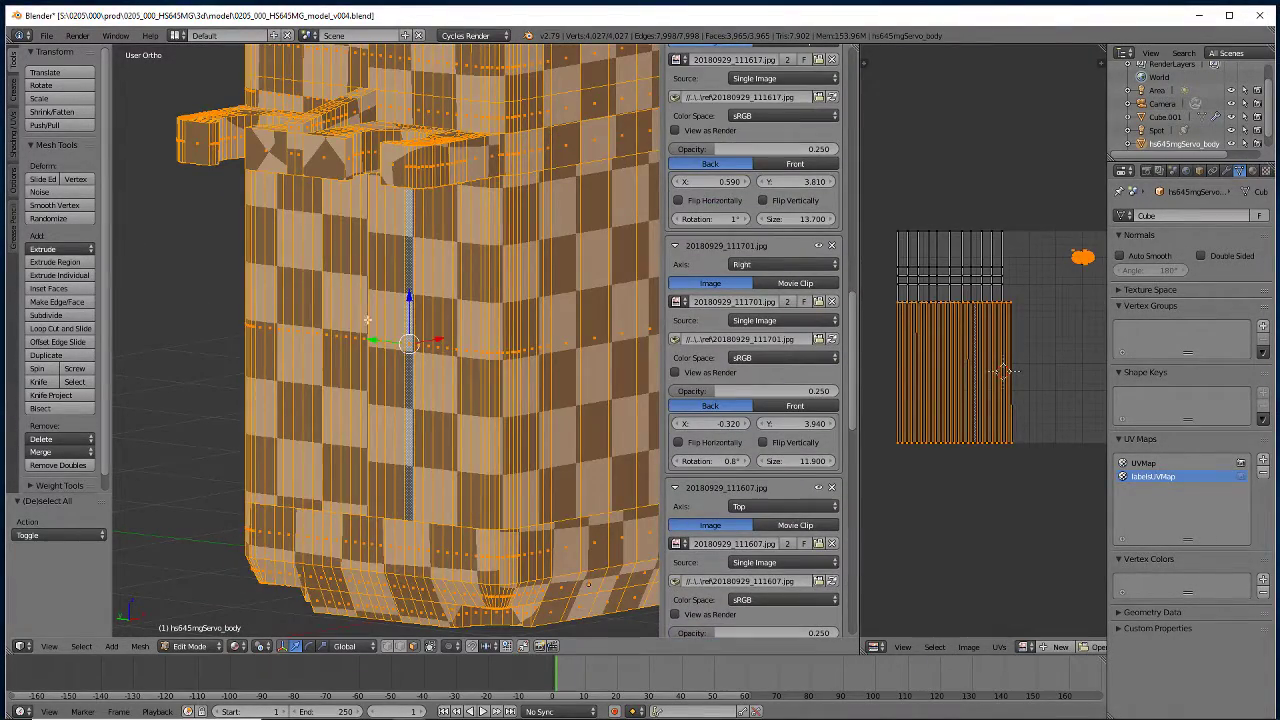
pyautogui.scroll(-2, 367, 320)
pyautogui.moveTo(366, 350)
pyautogui.mouseDown(button='middle')
pyautogui.moveTo(391, 313)
pyautogui.moveTo(272, 390)
pyautogui.moveTo(398, 386)
pyautogui.mouseUp(button='middle')
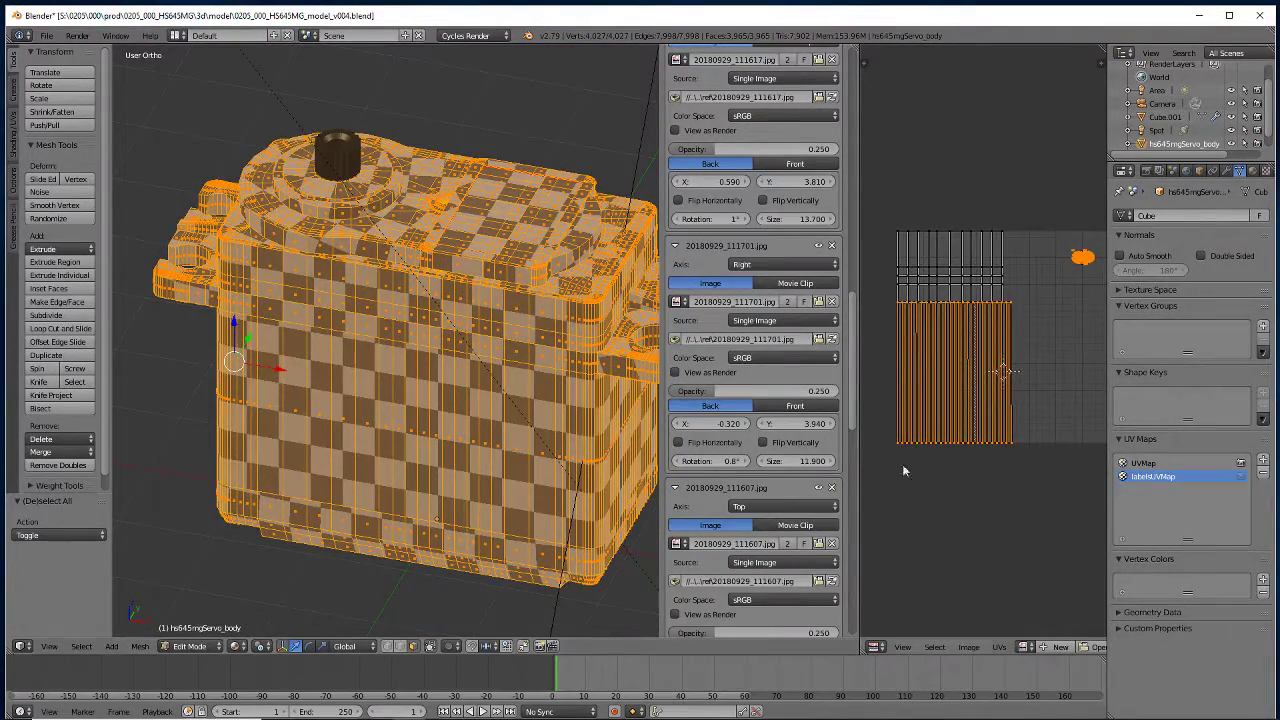
# Pan the UV view and orbit the servo to a near-front view
pyautogui.moveTo(903, 470); pyautogui.dragTo(995, 465, button='middle')
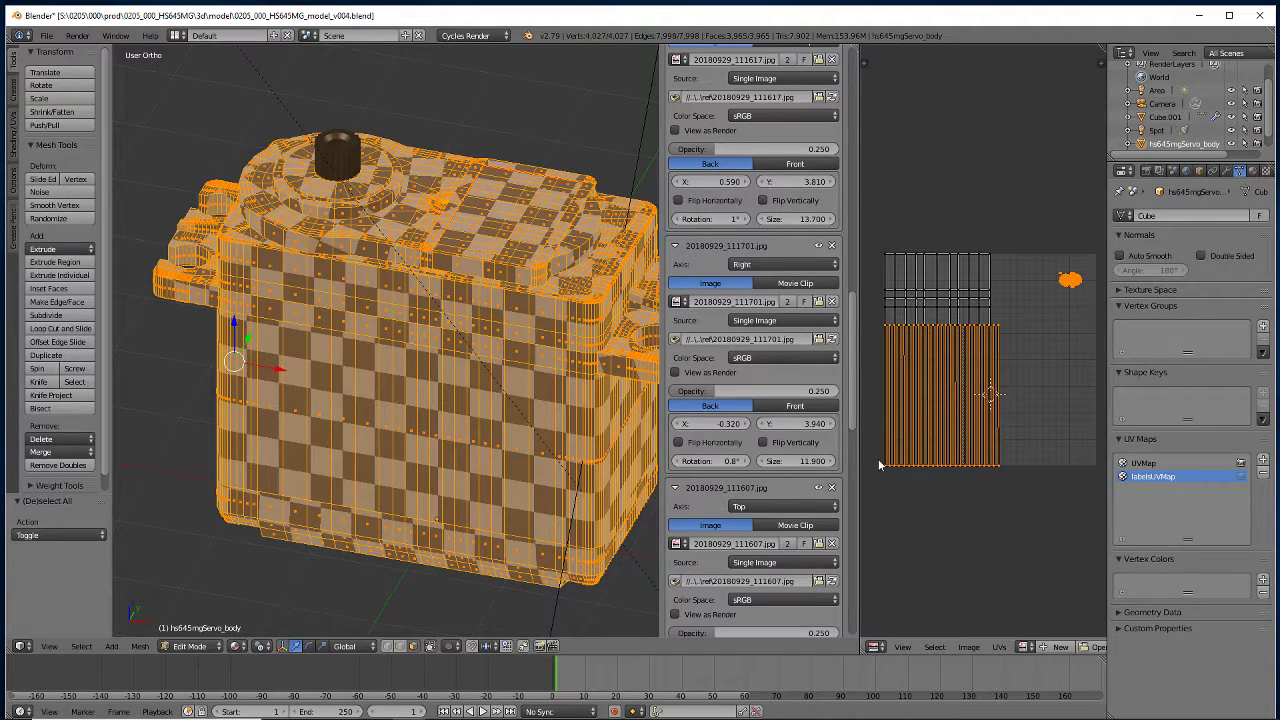
pyautogui.moveTo(428, 470); pyautogui.dragTo(355, 307, button='middle')
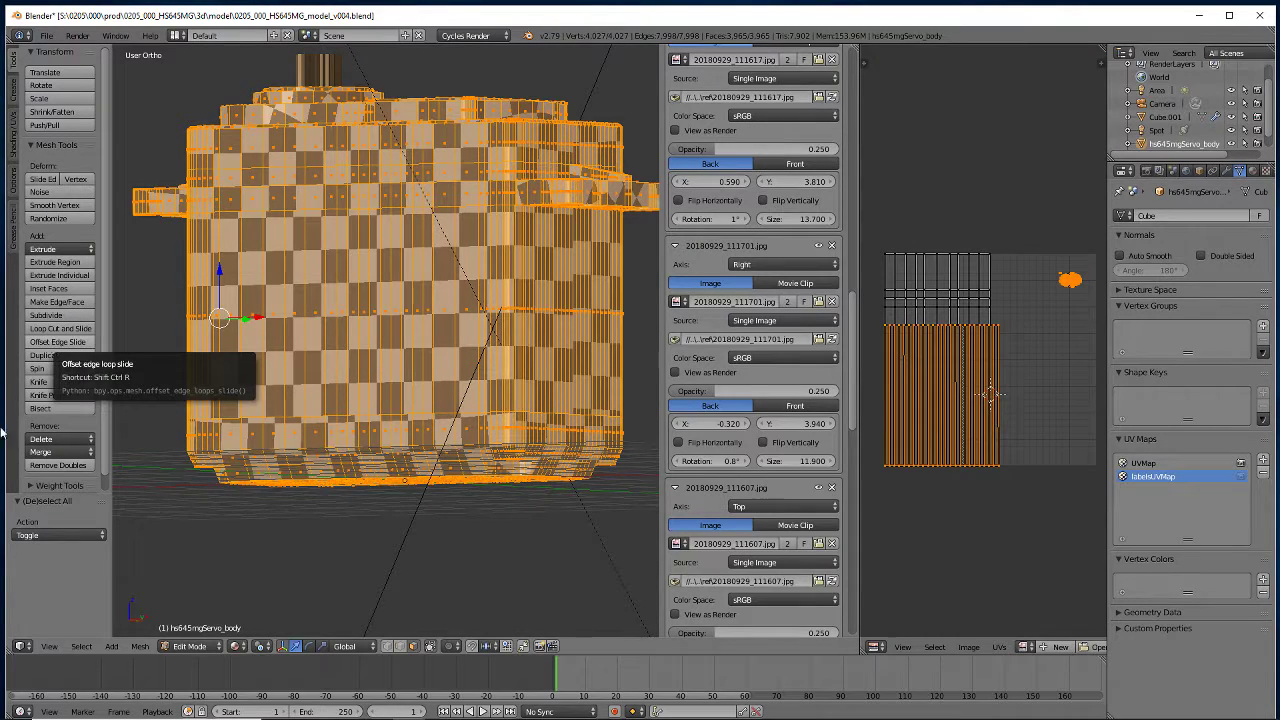
# Cut a single horizontal edge loop around the servo body and slide it down with a typed offset
pyautogui.click(72, 328)
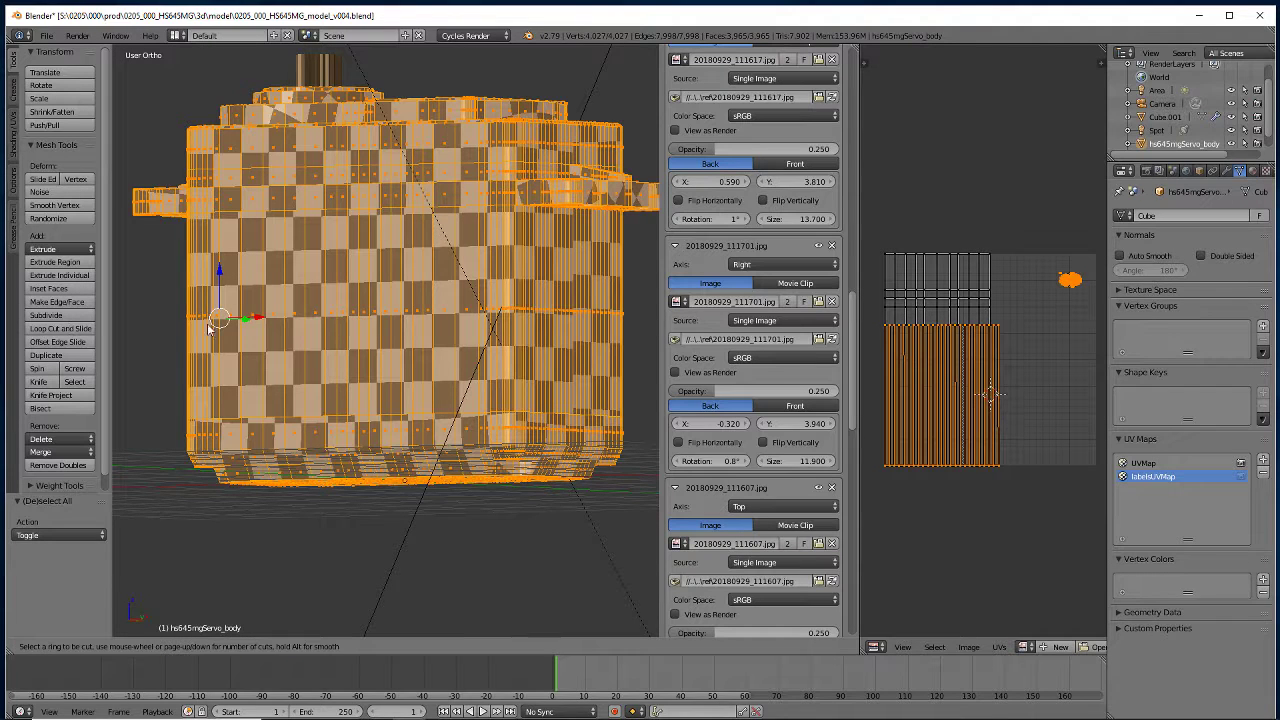
pyautogui.scroll(1, 479, 322)
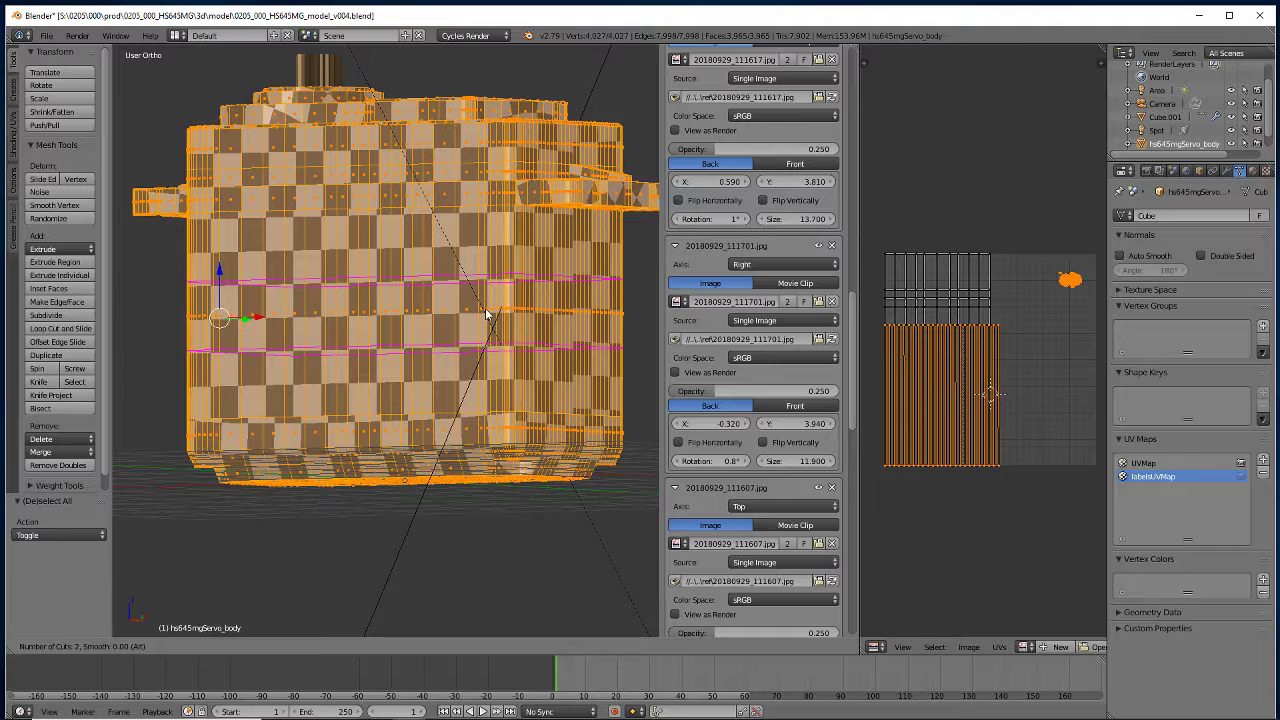
pyautogui.scroll(-1, 487, 314)
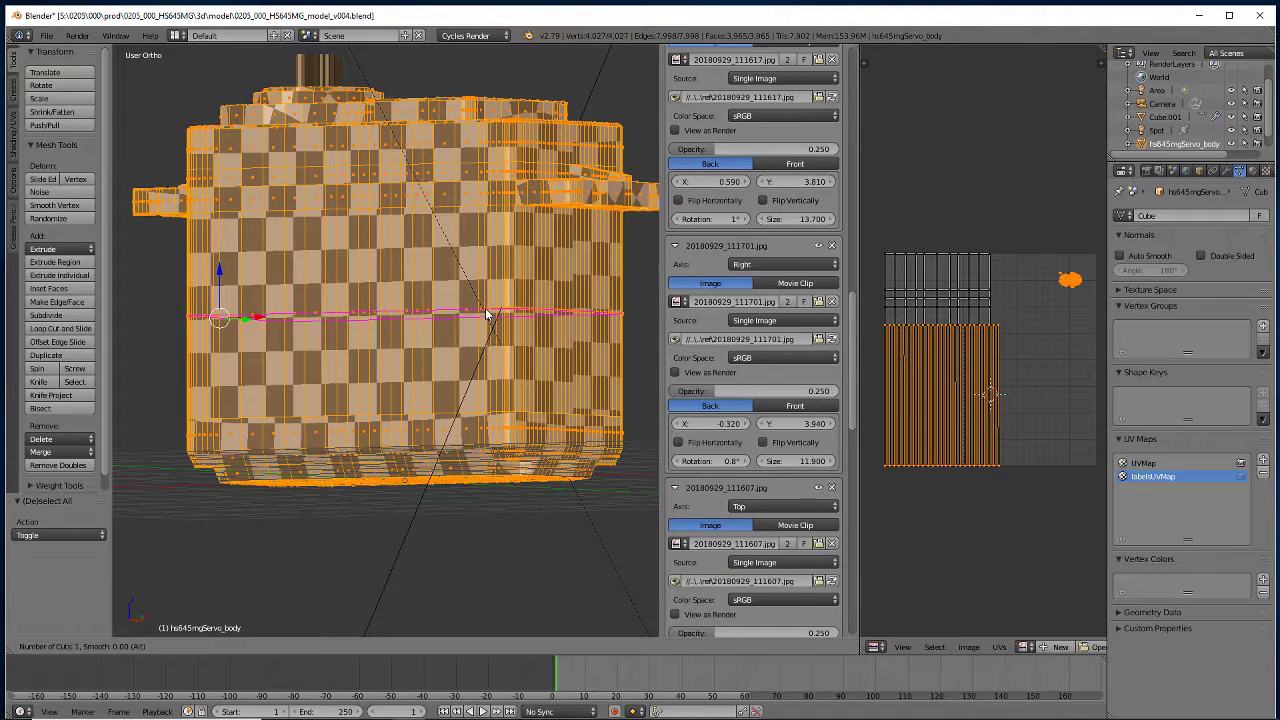
pyautogui.click(487, 314)
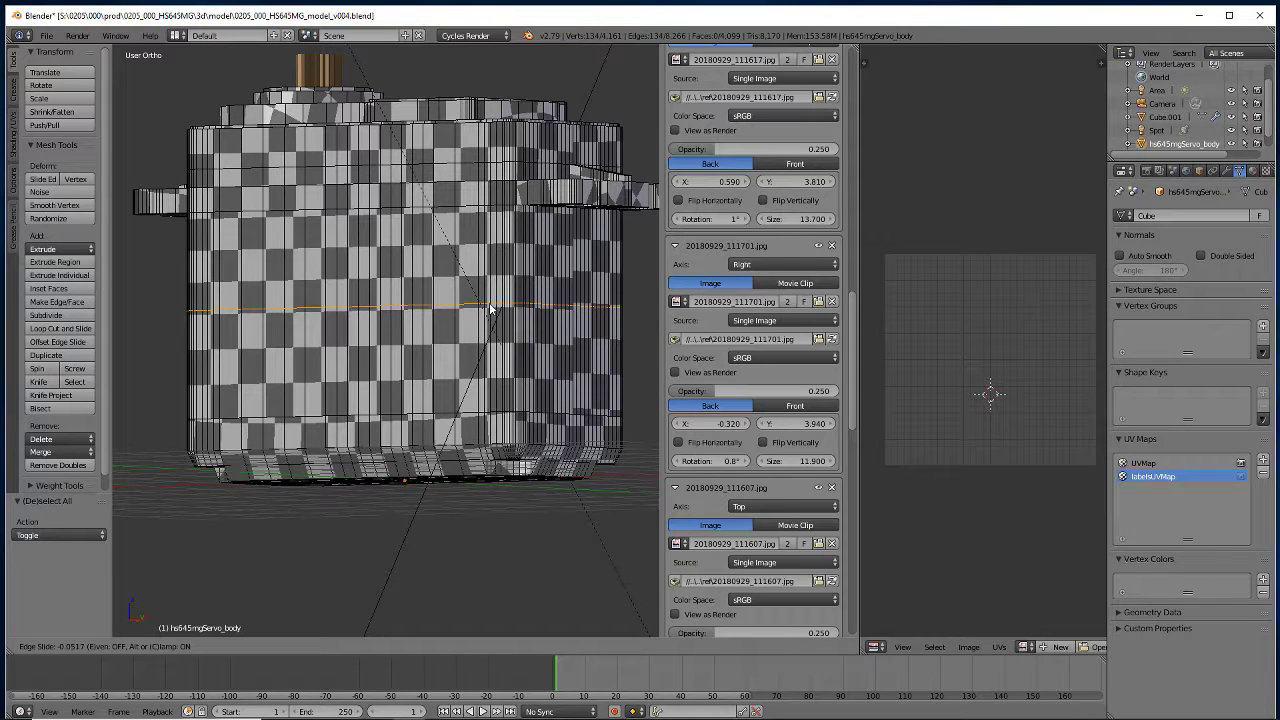
pyautogui.write('.2')
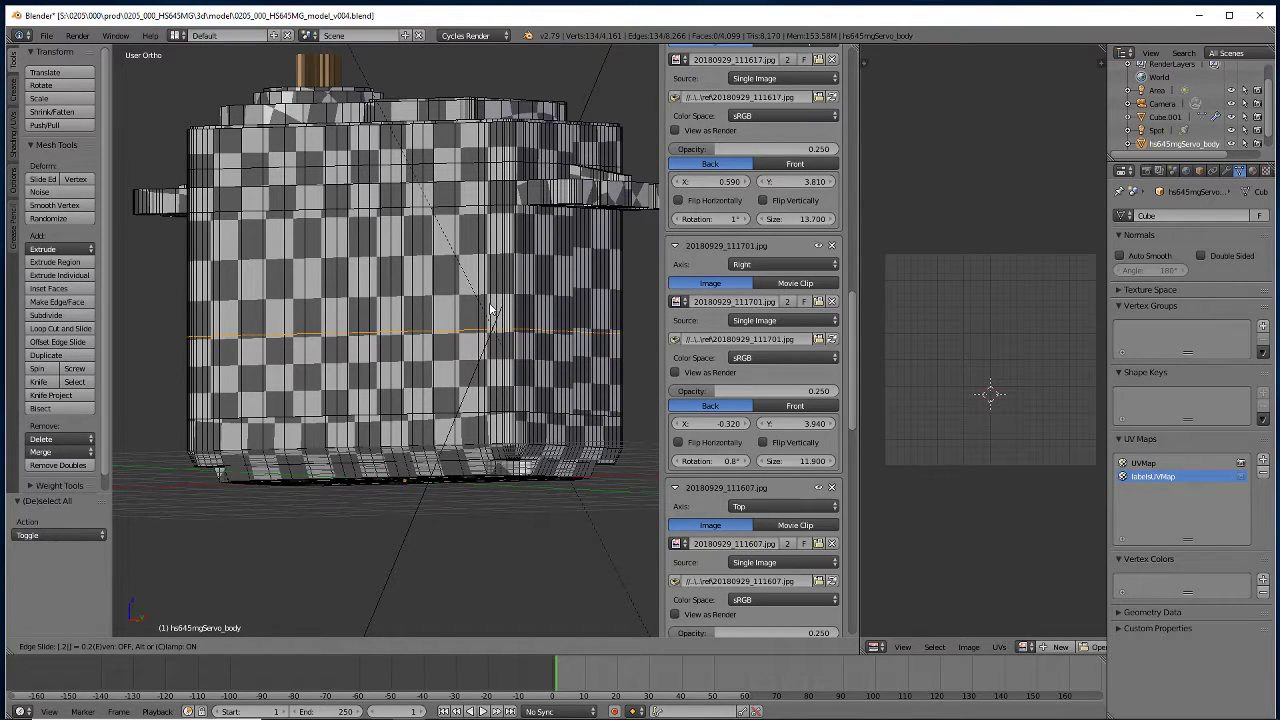
pyautogui.write('.8')
pyautogui.press('Return')
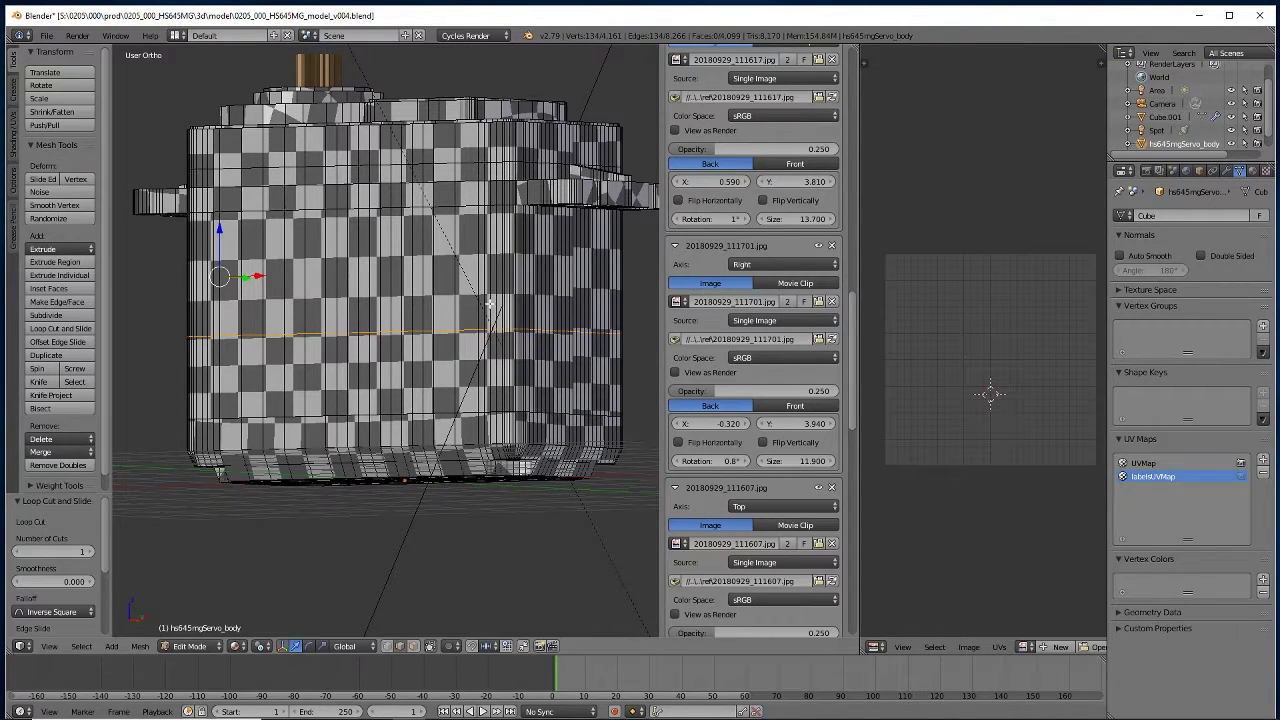
# In wireframe, select the whole mesh and inspect vertical edge loops from the left side view
pyautogui.press('z')
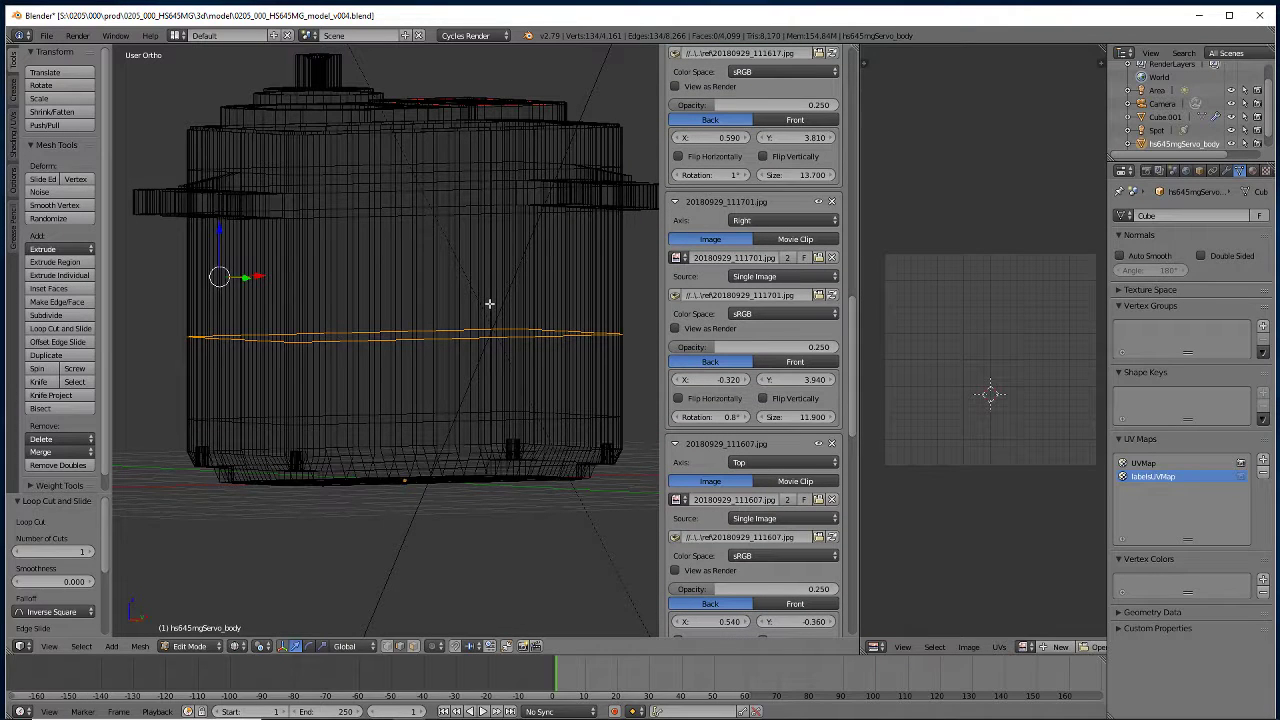
pyautogui.press('a')
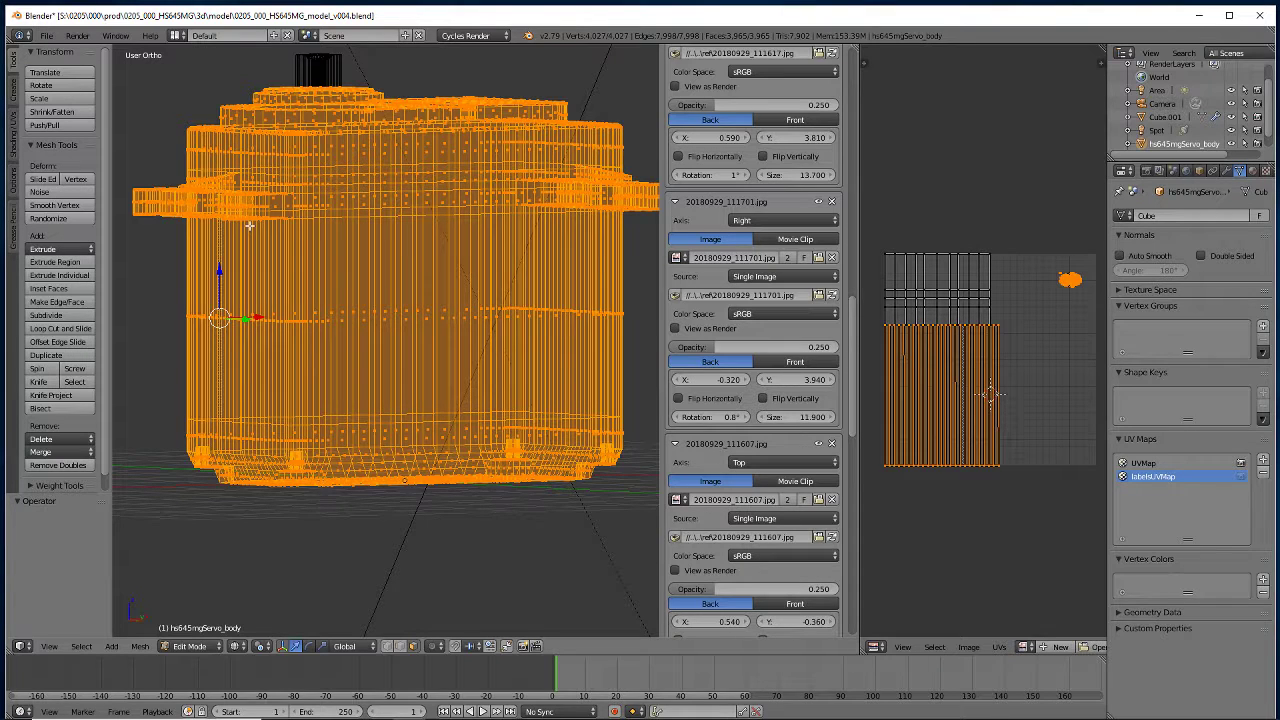
pyautogui.press('ctrl+KP_1')
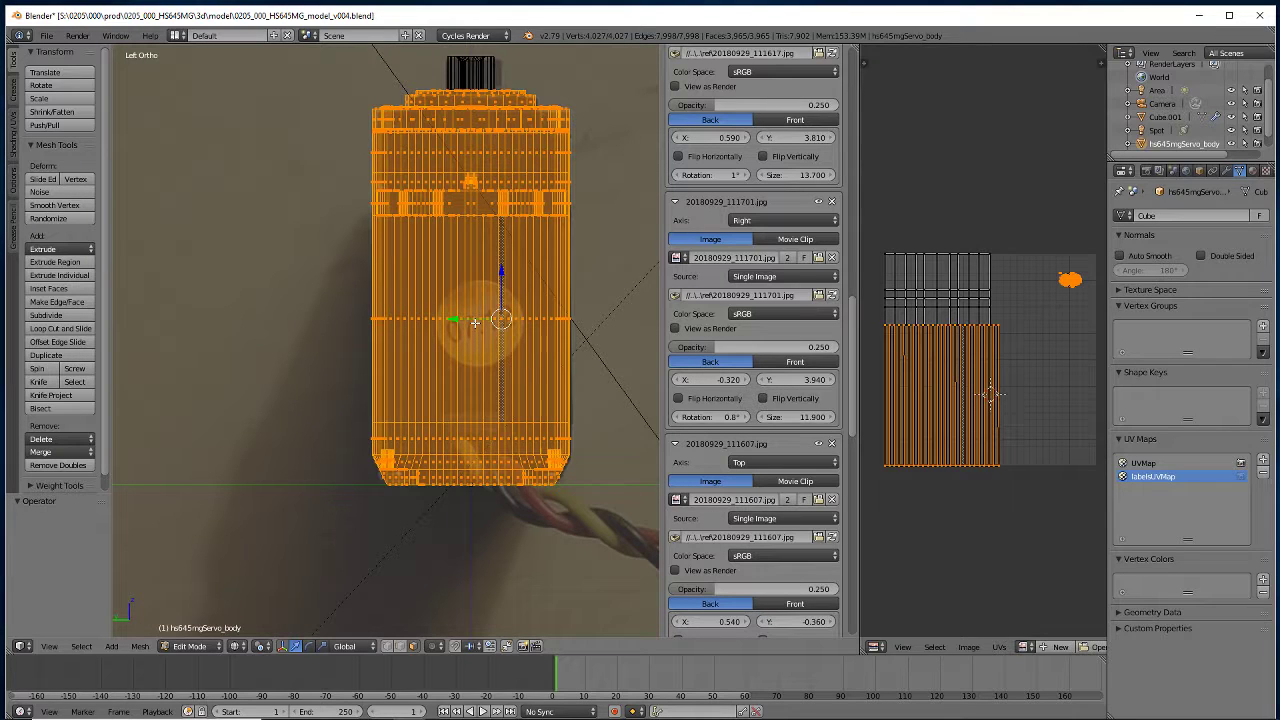
pyautogui.moveTo(475, 322)
pyautogui.mouseDown()
pyautogui.moveTo(431, 320)
pyautogui.moveTo(538, 361)
pyautogui.mouseUp()
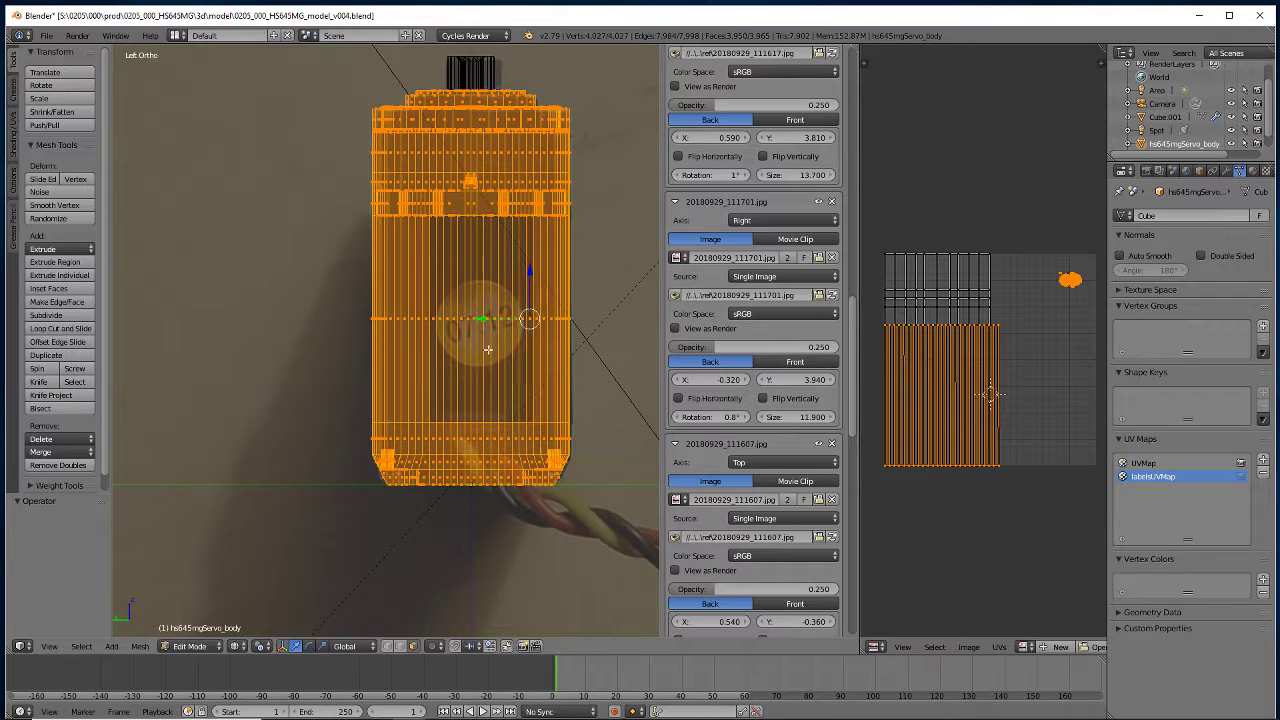
pyautogui.keyDown('alt'); pyautogui.rightClick(428, 345); pyautogui.keyUp('alt')
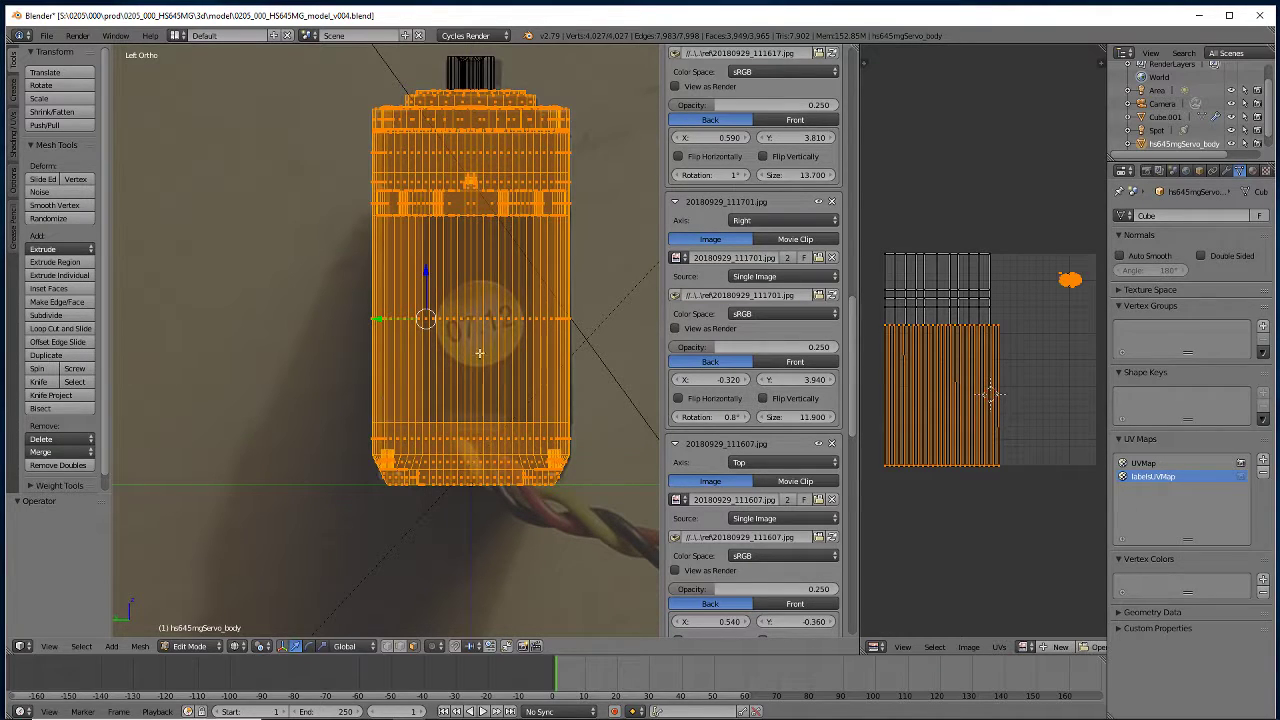
pyautogui.keyDown('alt'); pyautogui.rightClick(528, 349); pyautogui.keyUp('alt')
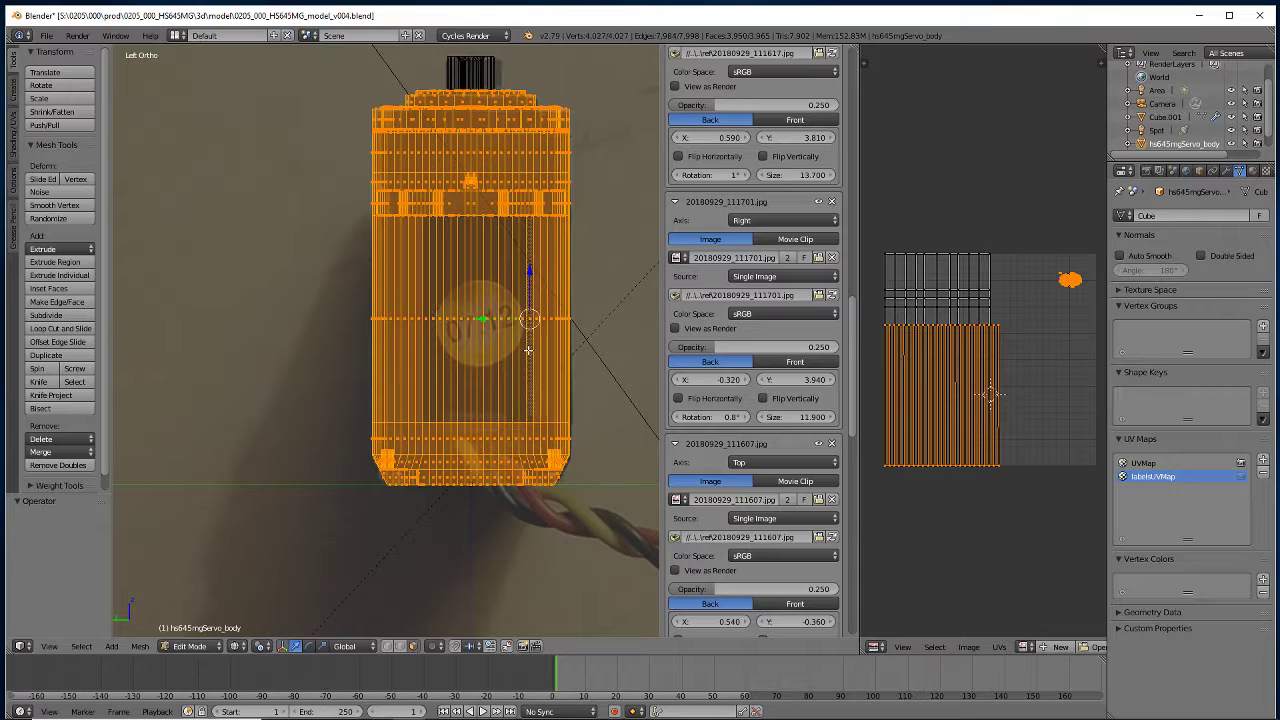
pyautogui.keyDown('alt'); pyautogui.rightClick(418, 339); pyautogui.keyUp('alt')
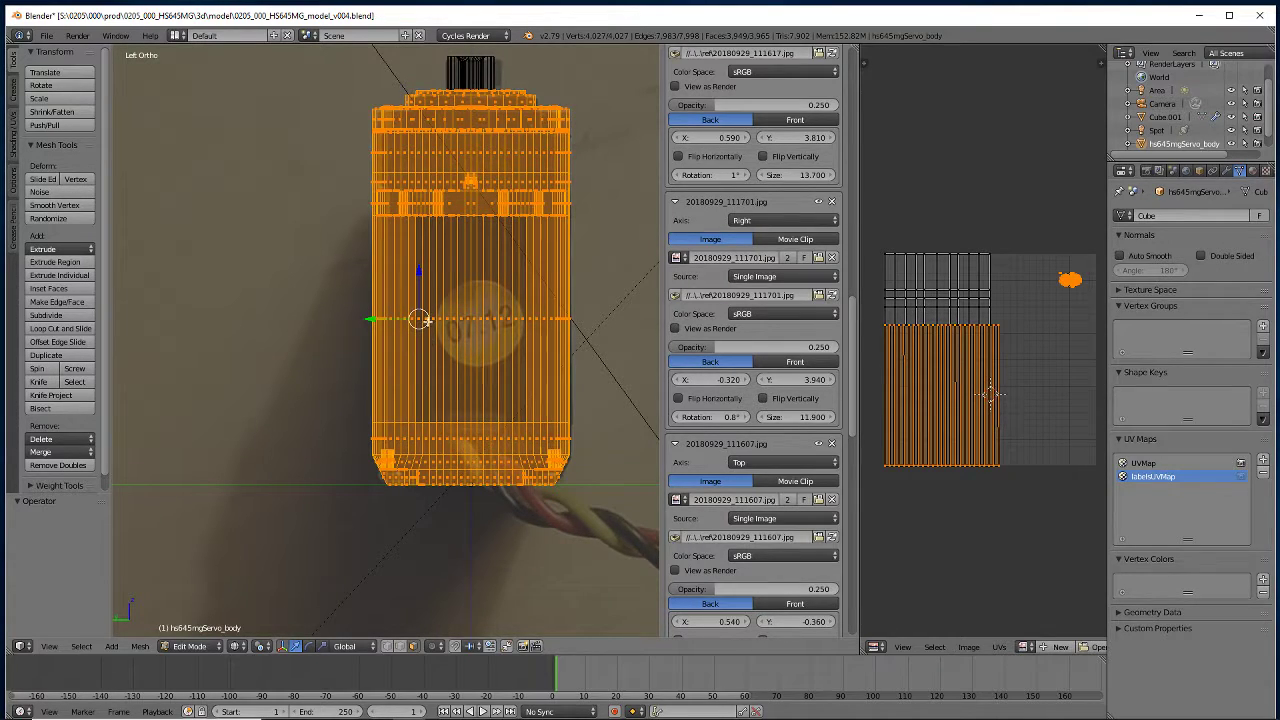
pyautogui.moveTo(428, 322)
pyautogui.mouseDown(button='middle')
pyautogui.moveTo(425, 355)
pyautogui.moveTo(371, 407)
pyautogui.moveTo(310, 370)
pyautogui.mouseUp(button='middle')
# Switch to solid shading and deselect the first row of top label-recess faces
pyautogui.press('z')
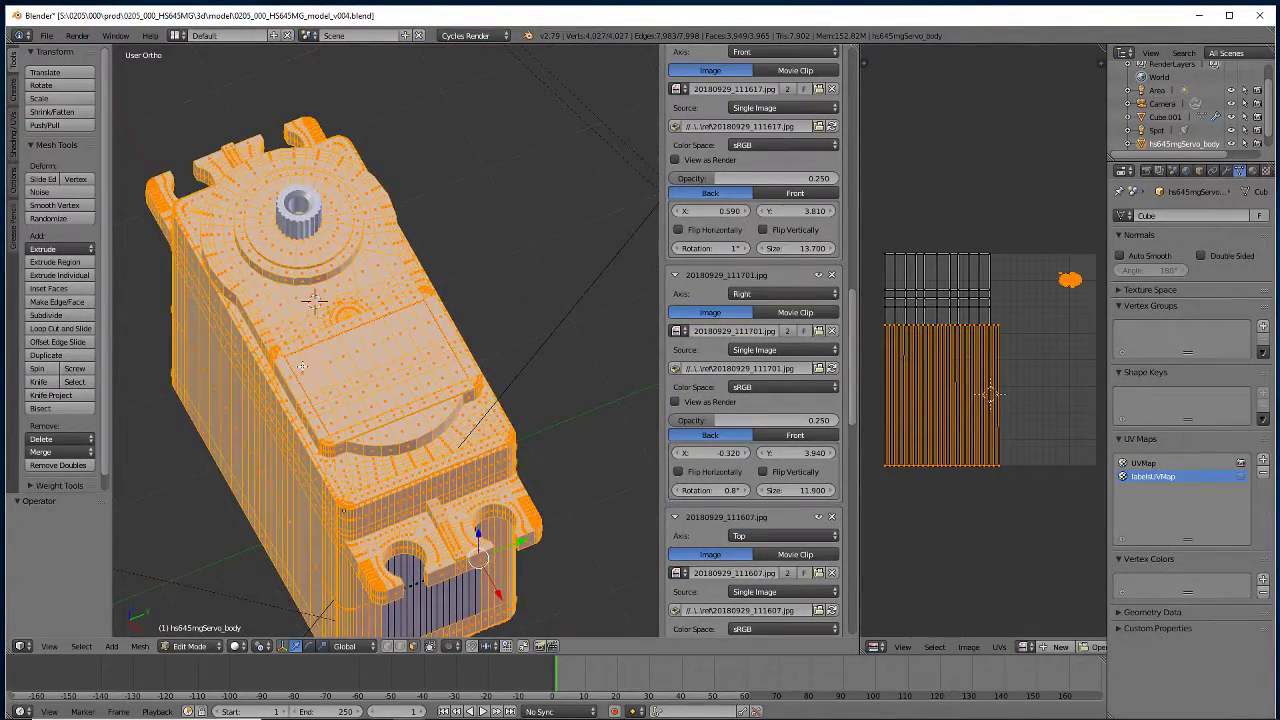
pyautogui.keyDown('shift'); pyautogui.rightClick(311, 370); pyautogui.keyUp('shift')
pyautogui.keyDown('shift'); pyautogui.rightClick(340, 361); pyautogui.keyUp('shift')
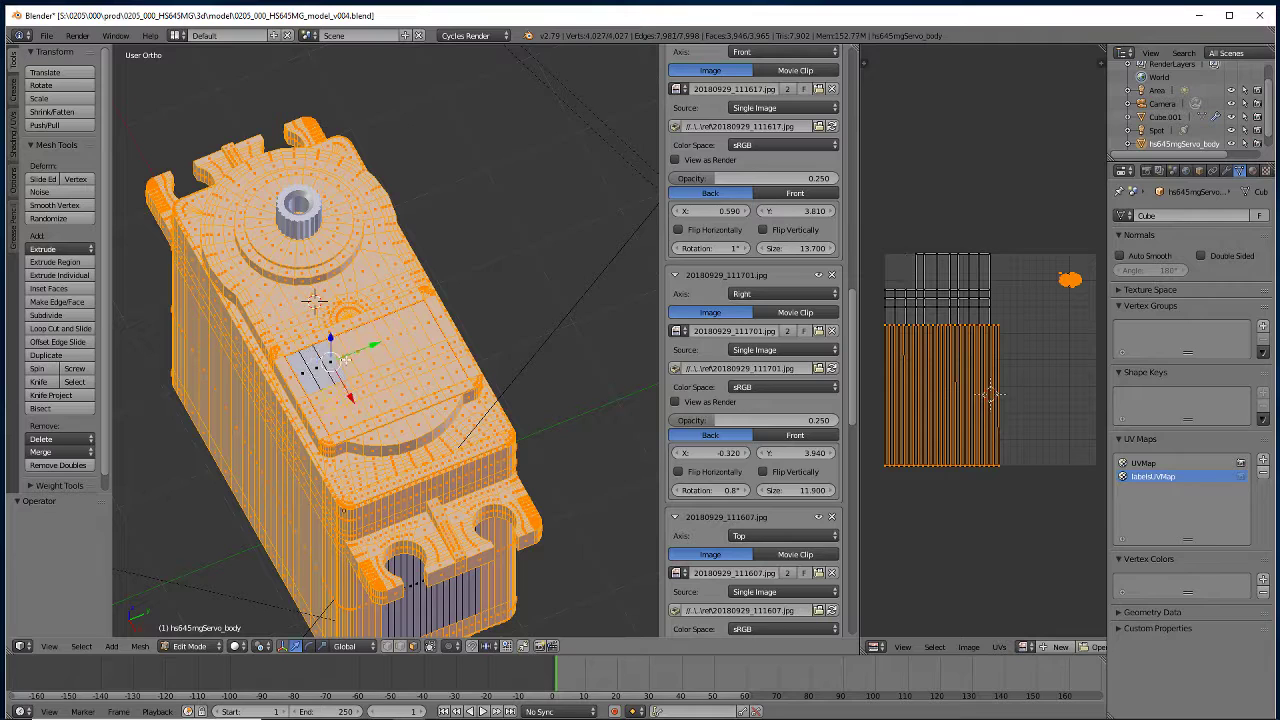
pyautogui.keyDown('shift'); pyautogui.rightClick(353, 356); pyautogui.keyUp('shift')
pyautogui.keyDown('shift'); pyautogui.rightClick(366, 351); pyautogui.keyUp('shift')
pyautogui.keyDown('shift'); pyautogui.rightClick(378, 346); pyautogui.keyUp('shift')
pyautogui.keyDown('shift'); pyautogui.rightClick(390, 339); pyautogui.keyUp('shift')
pyautogui.keyDown('shift'); pyautogui.rightClick(403, 341); pyautogui.keyUp('shift')
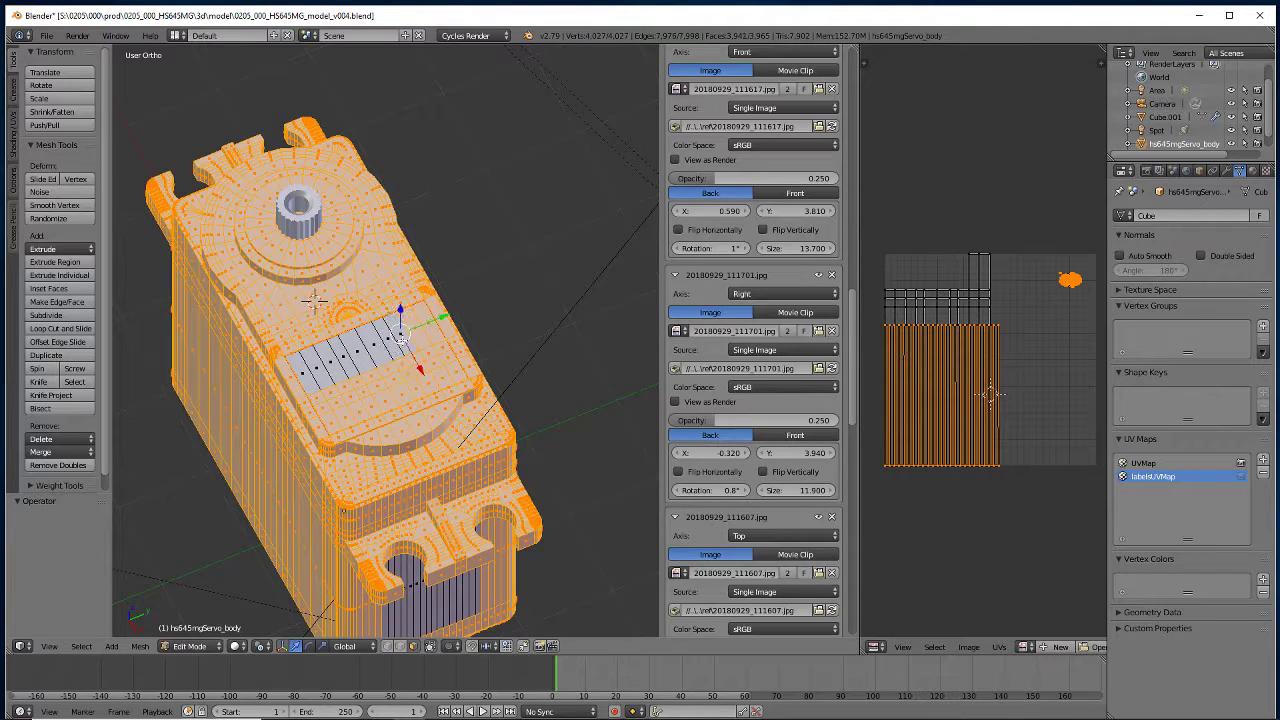
pyautogui.keyDown('shift'); pyautogui.rightClick(415, 343); pyautogui.keyUp('shift')
pyautogui.keyDown('shift'); pyautogui.rightClick(428, 346); pyautogui.keyUp('shift')
pyautogui.keyDown('shift'); pyautogui.rightClick(440, 348); pyautogui.keyUp('shift')
# Deselect the remaining rows of label-recess faces and sweep away leftover vertices
pyautogui.keyDown('shift'); pyautogui.rightClick(426, 354); pyautogui.keyUp('shift')
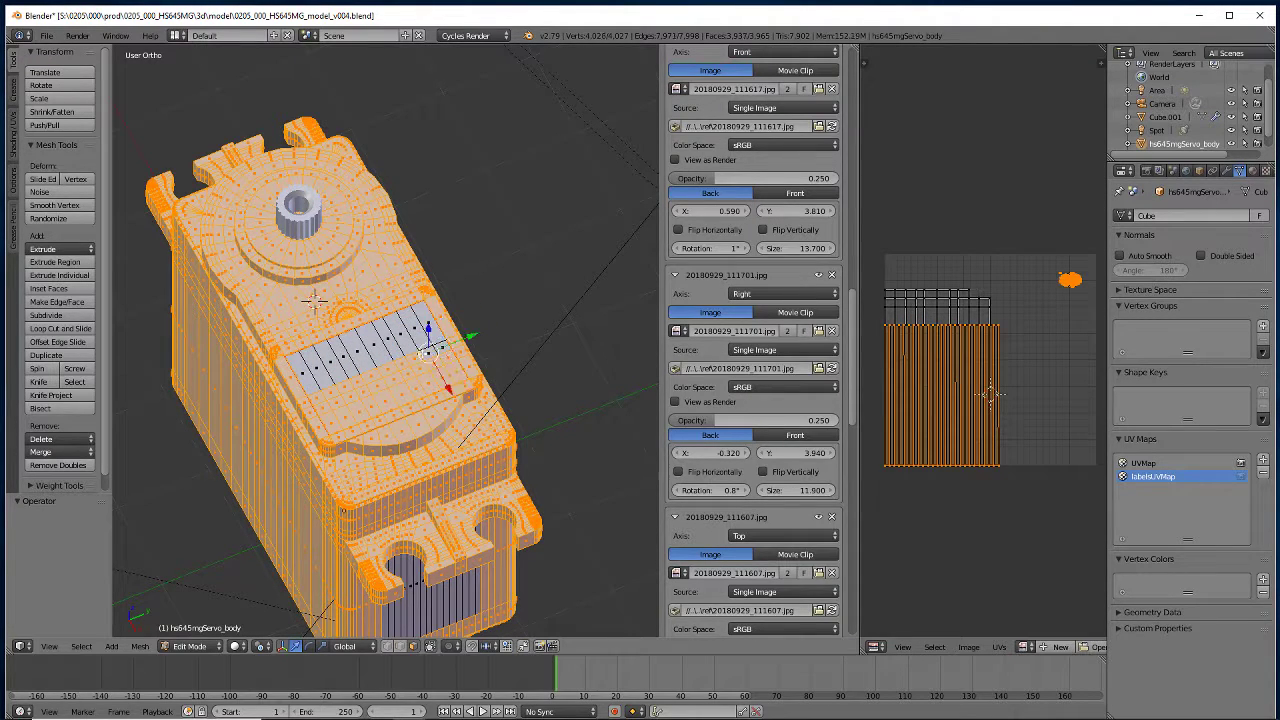
pyautogui.keyDown('shift'); pyautogui.rightClick(410, 360); pyautogui.keyUp('shift')
pyautogui.keyDown('shift'); pyautogui.rightClick(394, 366); pyautogui.keyUp('shift')
pyautogui.keyDown('shift'); pyautogui.rightClick(376, 372); pyautogui.keyUp('shift')
pyautogui.keyDown('shift'); pyautogui.rightClick(360, 378); pyautogui.keyUp('shift')
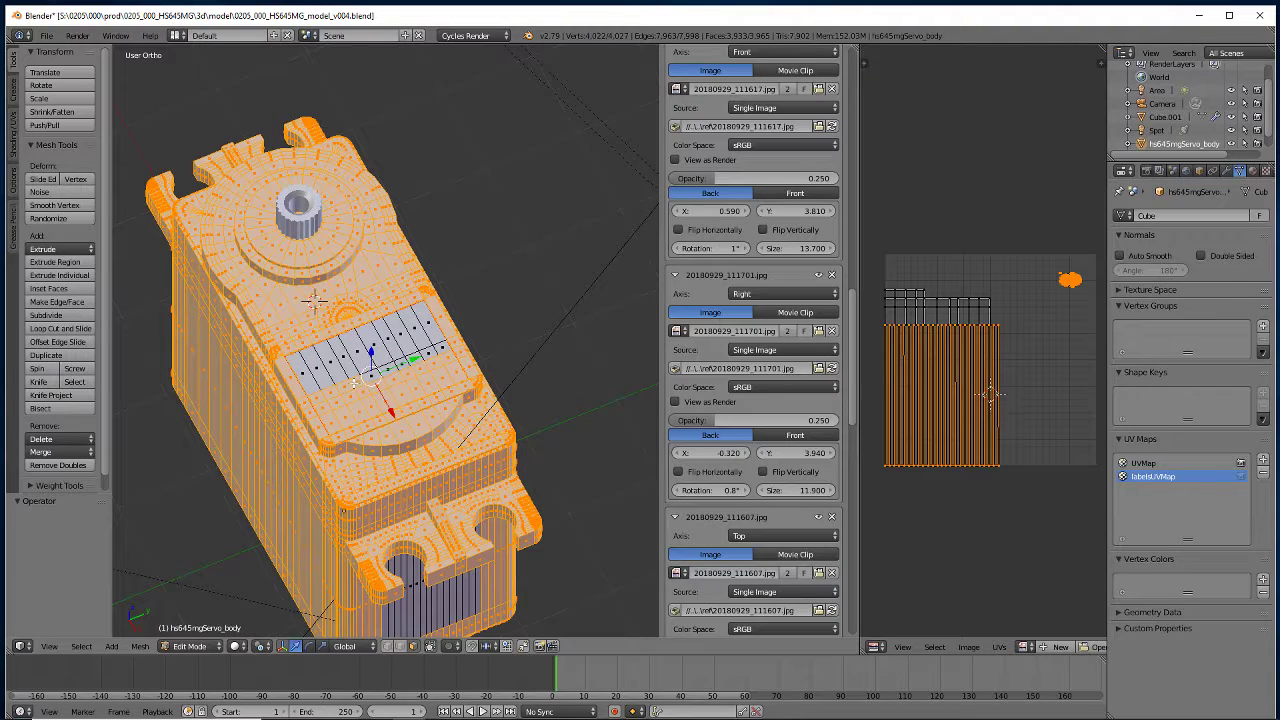
pyautogui.keyDown('shift'); pyautogui.rightClick(352, 381); pyautogui.keyUp('shift')
pyautogui.keyDown('shift'); pyautogui.rightClick(343, 385); pyautogui.keyUp('shift')
pyautogui.keyDown('shift'); pyautogui.rightClick(330, 391); pyautogui.keyUp('shift')
pyautogui.moveTo(320, 402)
pyautogui.mouseDown(button='middle')
pyautogui.moveTo(458, 366)
pyautogui.moveTo(341, 411)
pyautogui.mouseUp(button='middle')
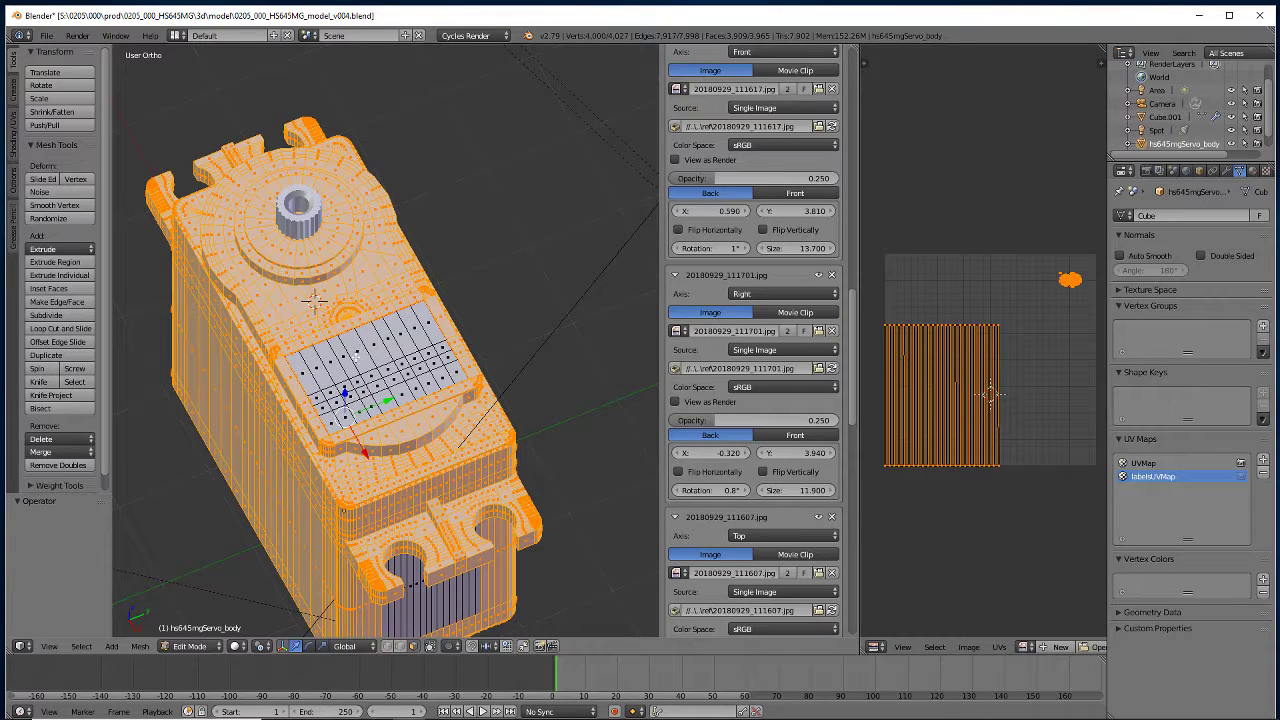
# Invert the selection to the label faces and unwrap them
pyautogui.hotkey('ctrl', 'i')
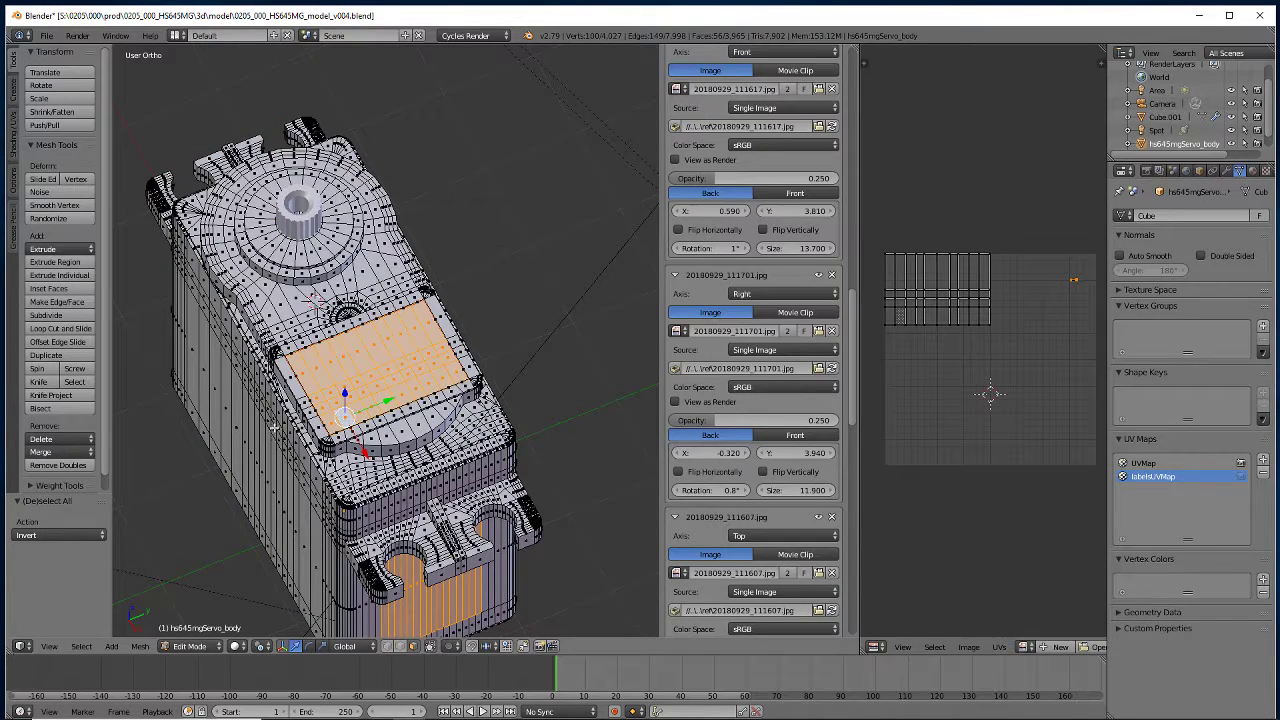
pyautogui.press('u')
pyautogui.click(222, 391)
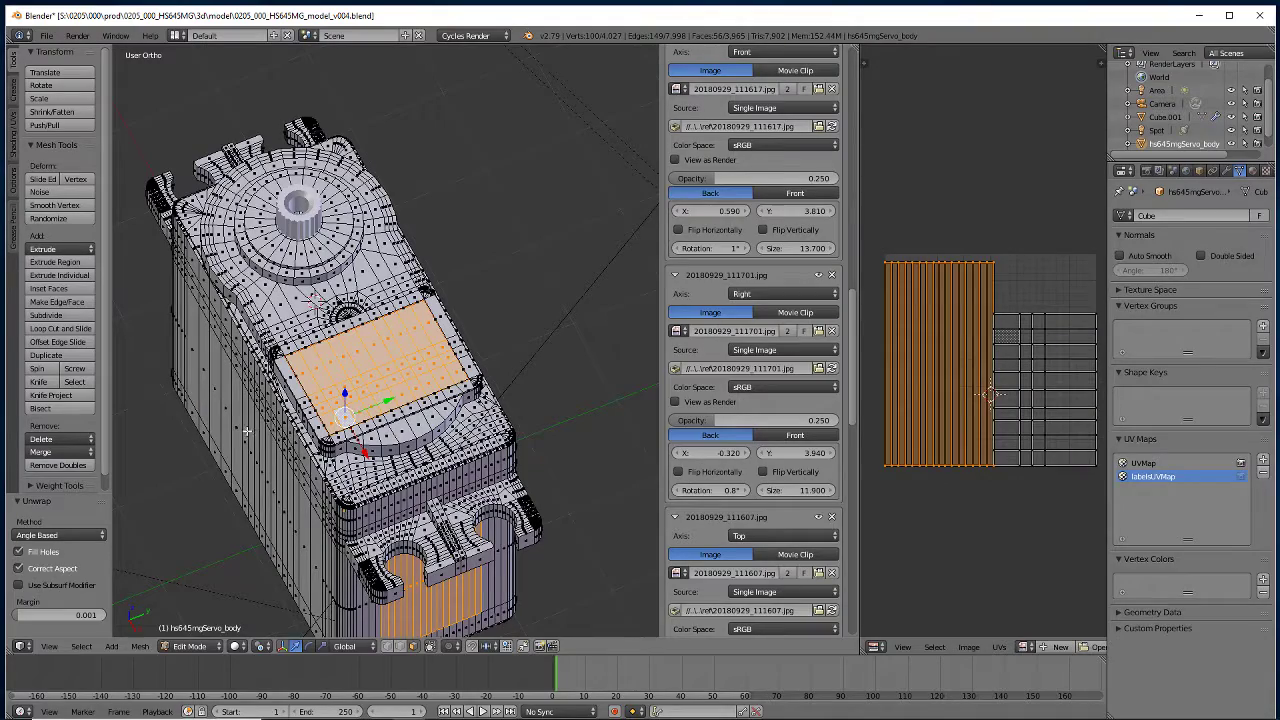
pyautogui.moveTo(245, 478); pyautogui.dragTo(277, 394, button='middle')
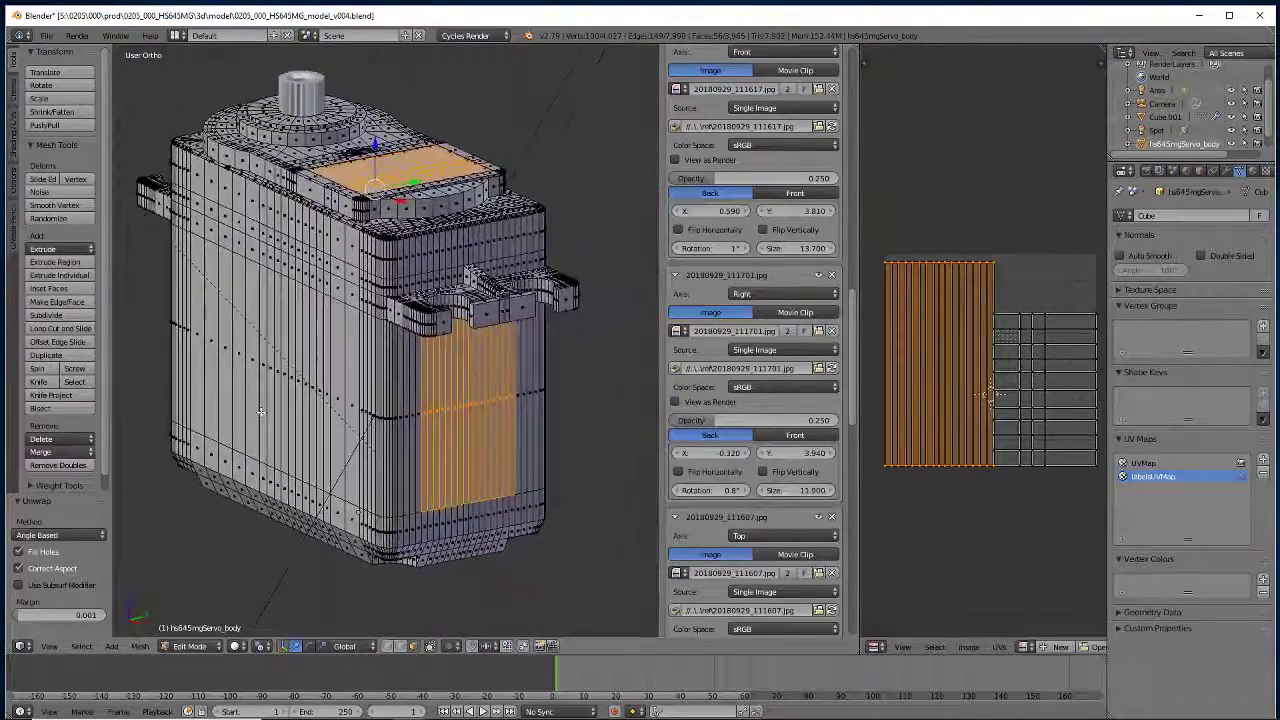
# Select the whole mesh, pick an edge in the UV layout, and orbit to a front angle
pyautogui.press('a')
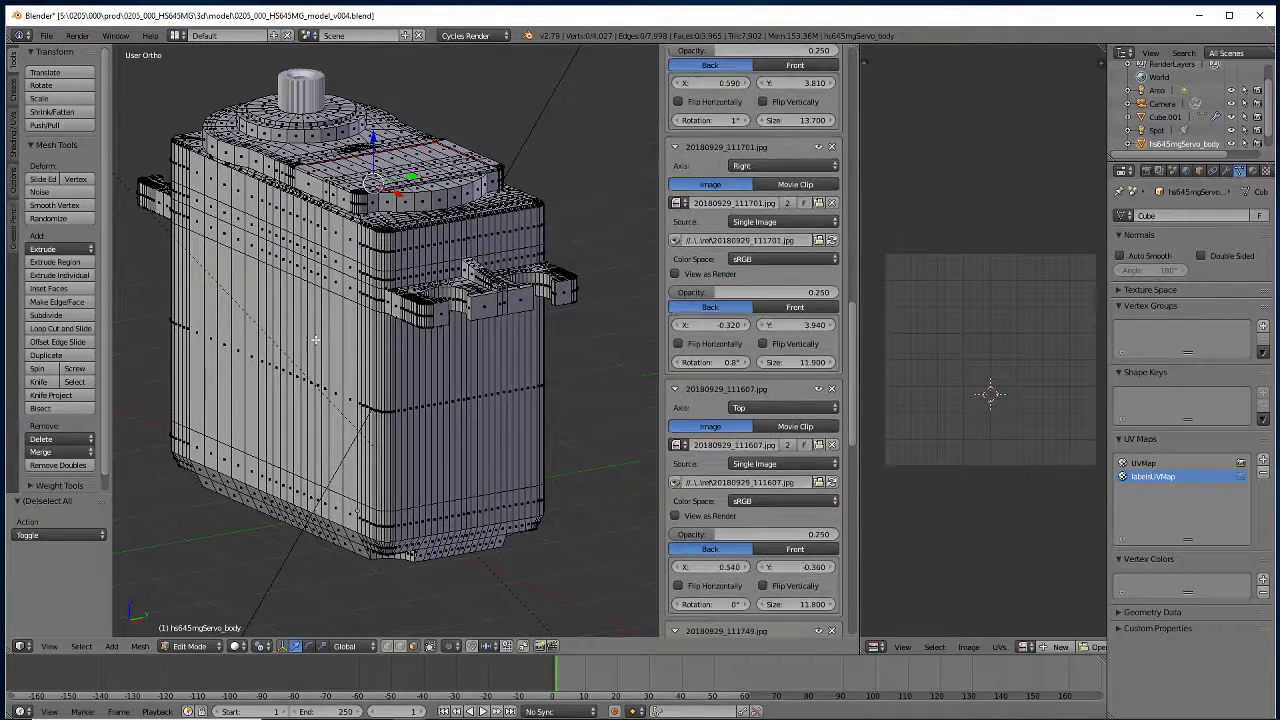
pyautogui.press('a')
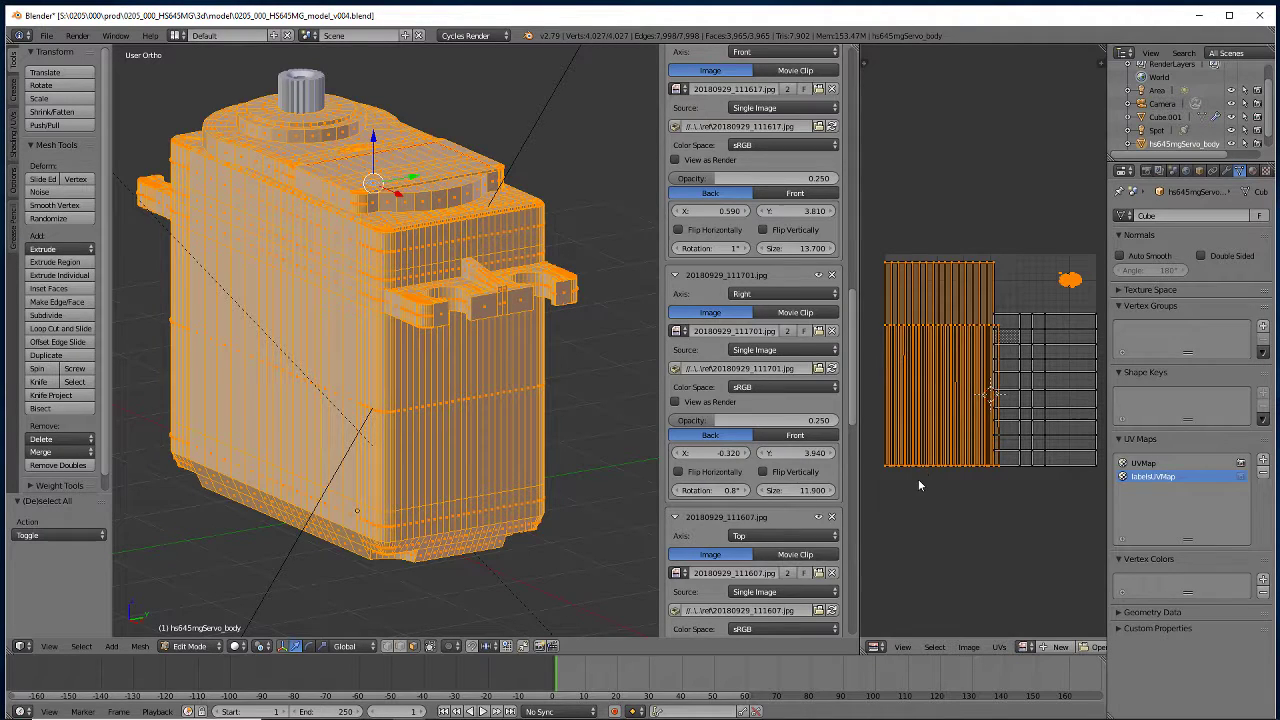
pyautogui.rightClick(999, 331)
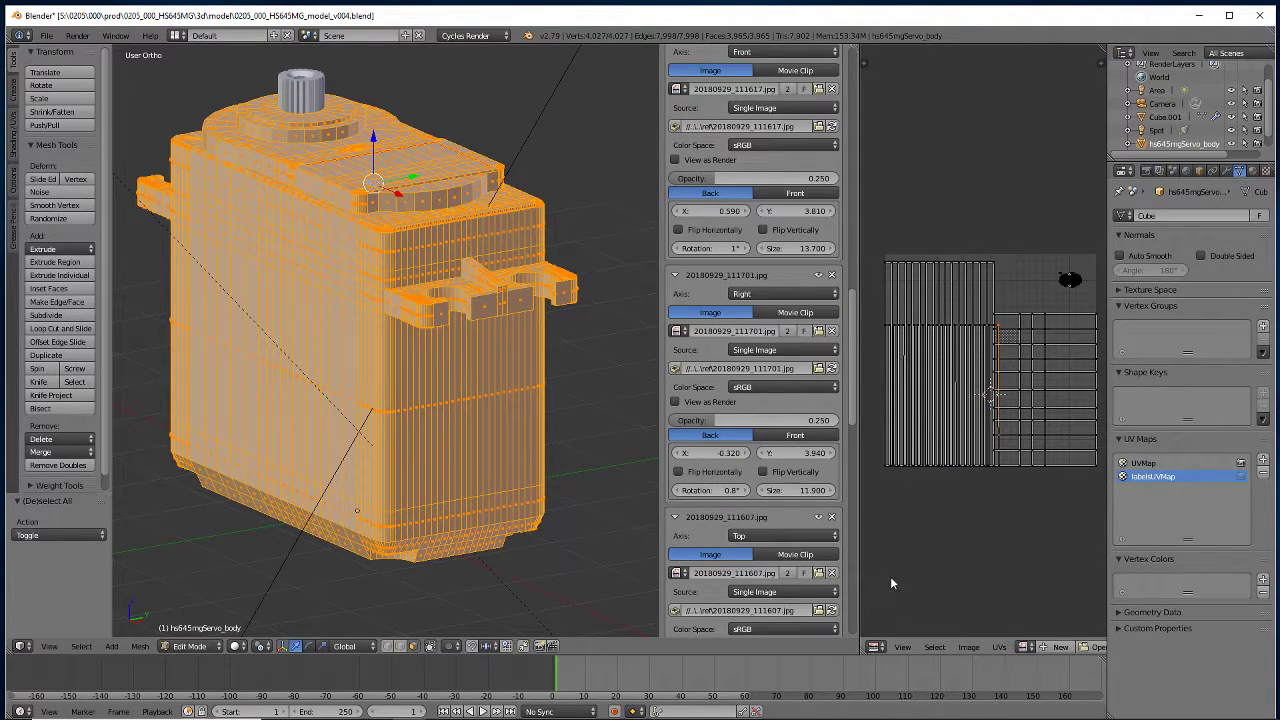
pyautogui.moveTo(258, 522)
pyautogui.mouseDown(button='middle')
pyautogui.moveTo(263, 491)
pyautogui.moveTo(214, 491)
pyautogui.moveTo(345, 512)
pyautogui.moveTo(251, 491)
pyautogui.moveTo(265, 498)
pyautogui.moveTo(349, 385)
pyautogui.mouseUp(button='middle')
# Merge duplicate vertices across the whole servo body mesh
pyautogui.press('a')
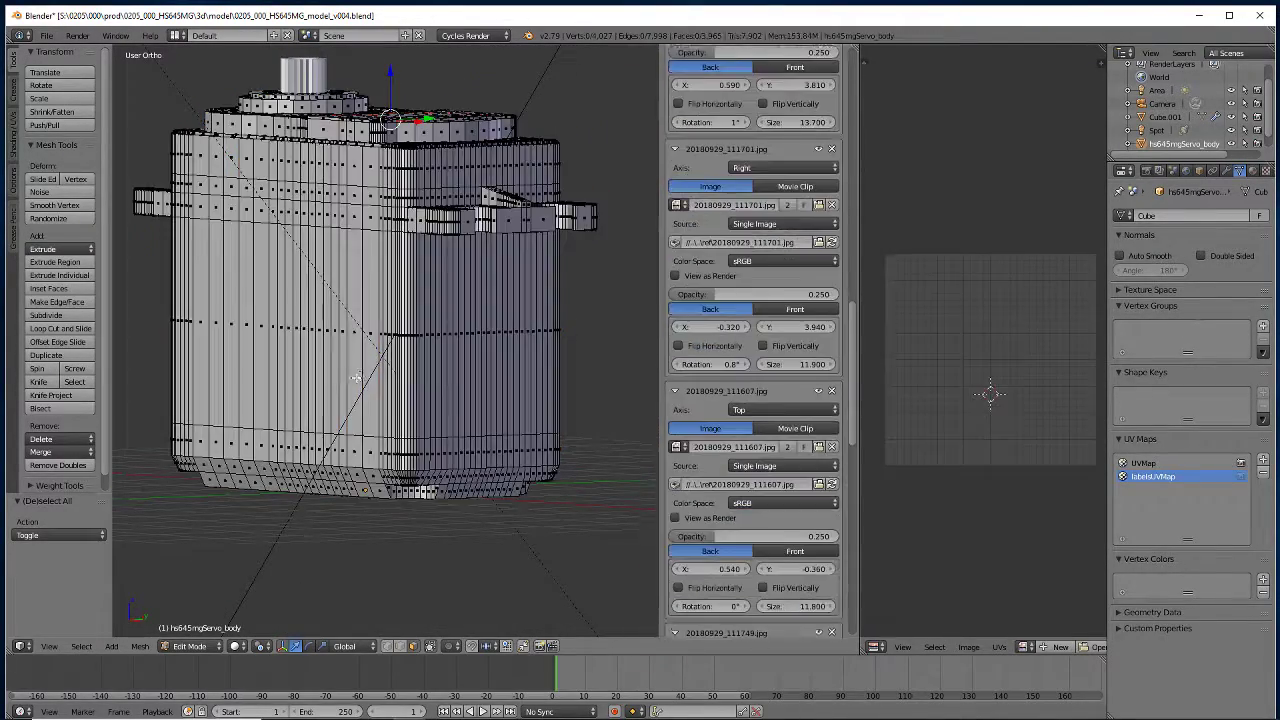
pyautogui.press('a')
pyautogui.press('w')
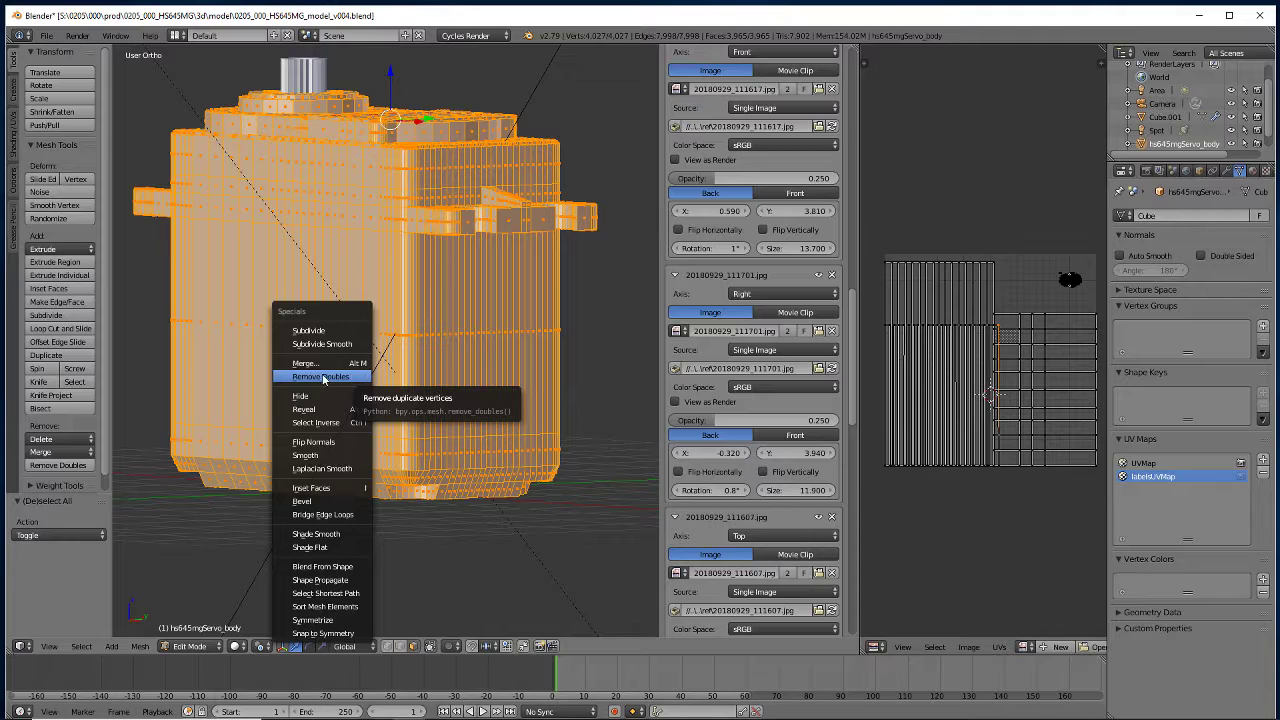
pyautogui.click(323, 378)
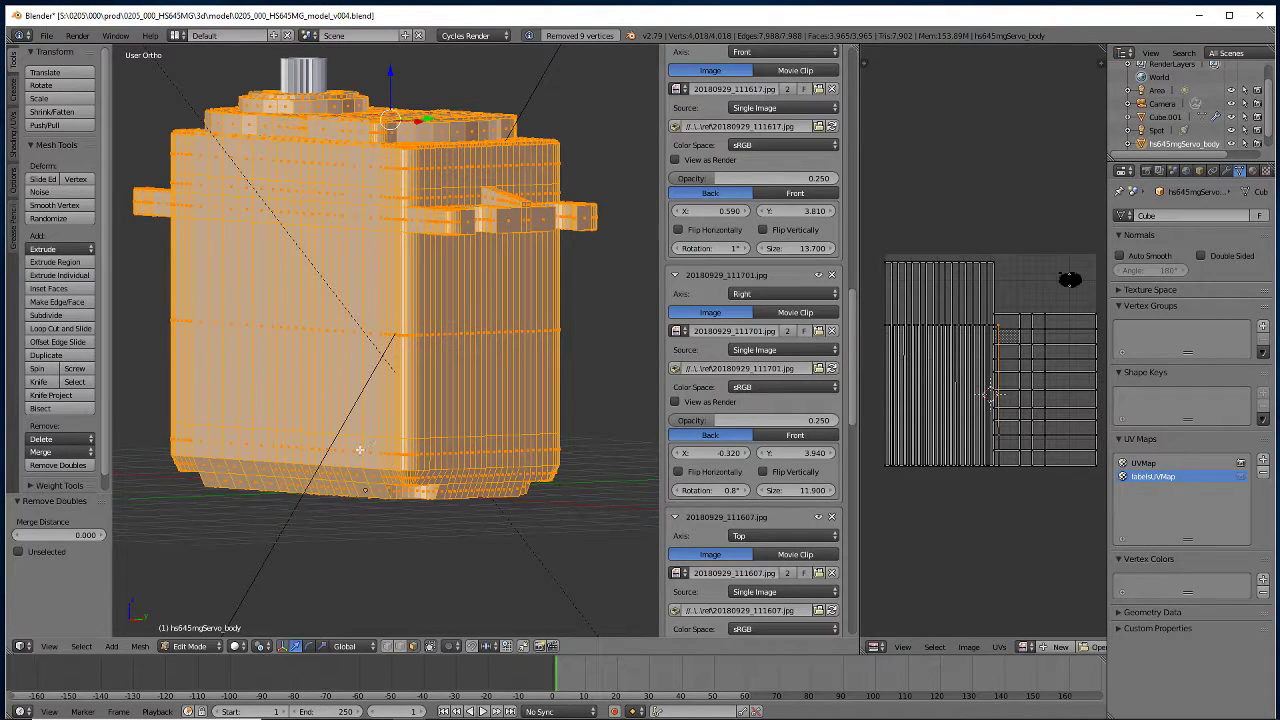
# Unwrap the entire servo mesh into the label UV map
pyautogui.moveTo(359, 450); pyautogui.dragTo(355, 508, button='middle')
pyautogui.press('a')
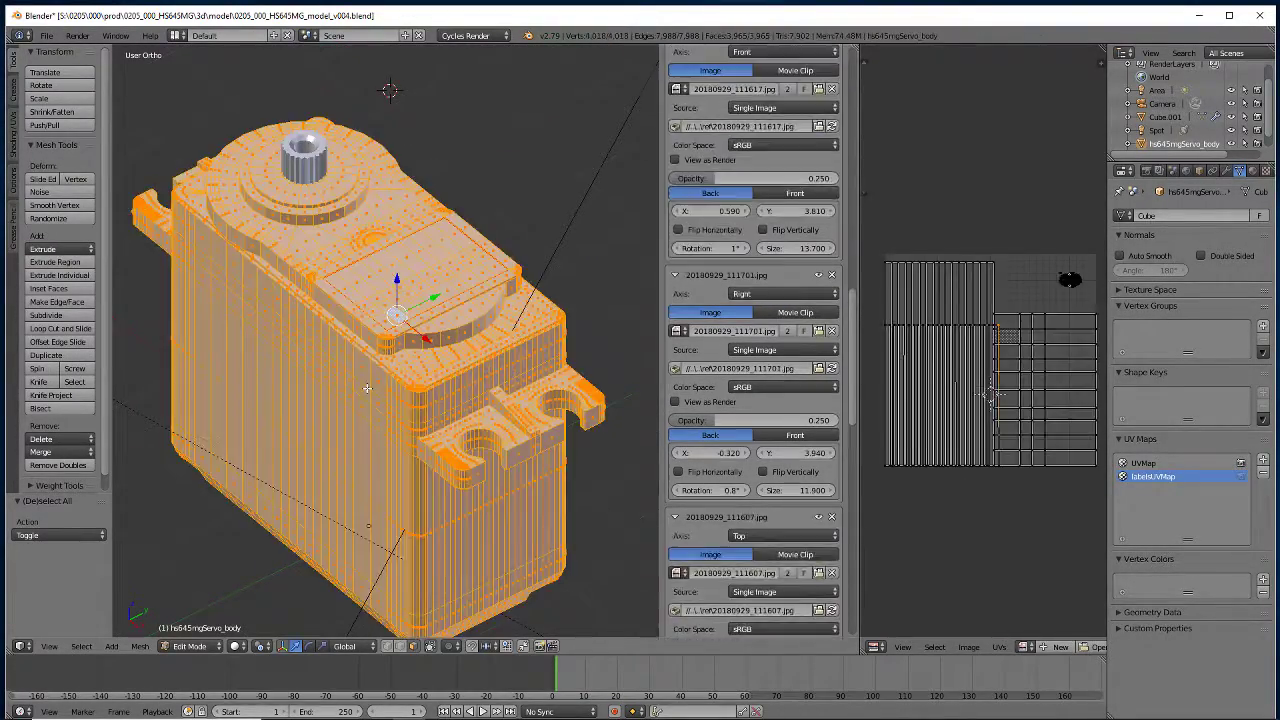
pyautogui.press('a')
pyautogui.press('u')
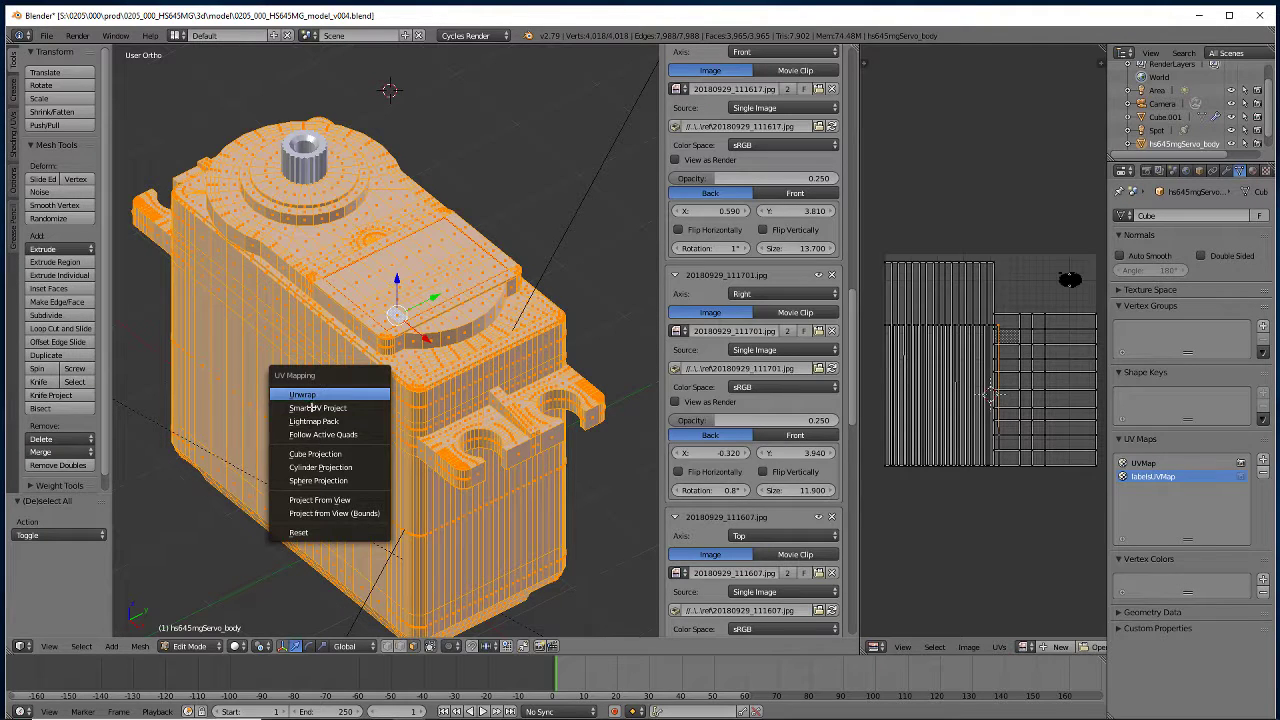
pyautogui.click(312, 405)
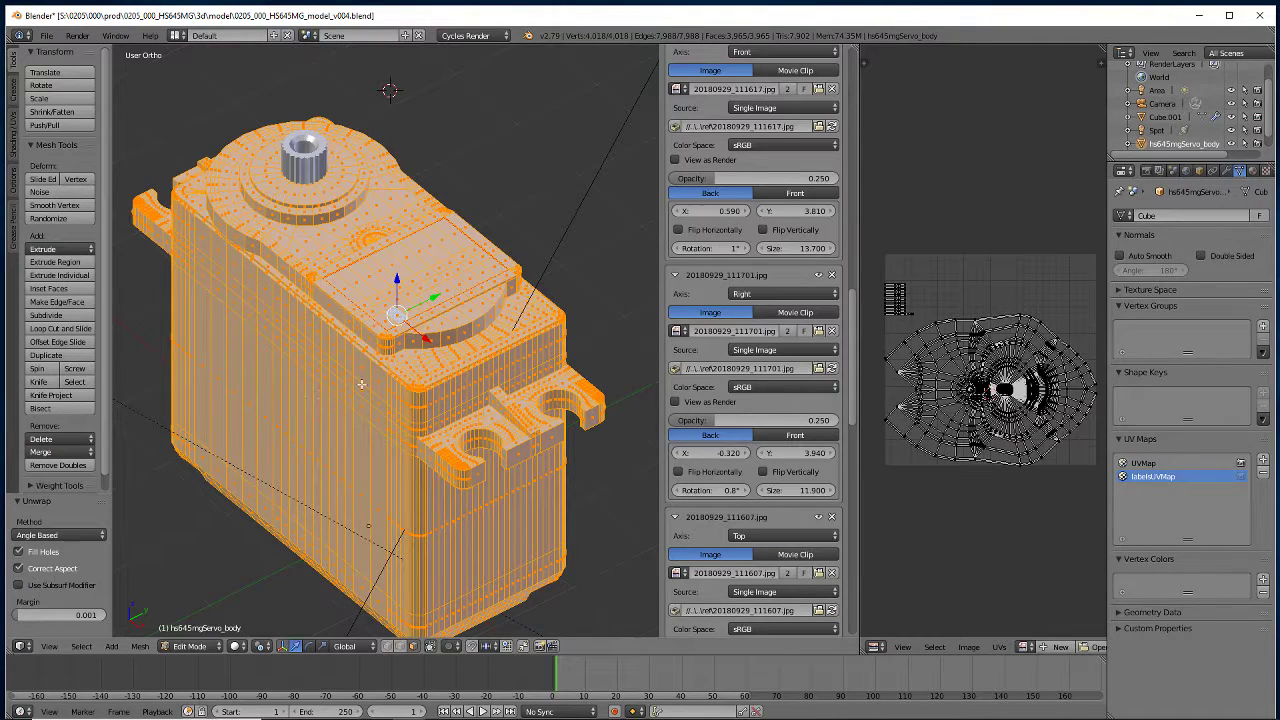
# Scale all UVs to 0.1 around the 2D cursor and move them top-right
pyautogui.press('a')
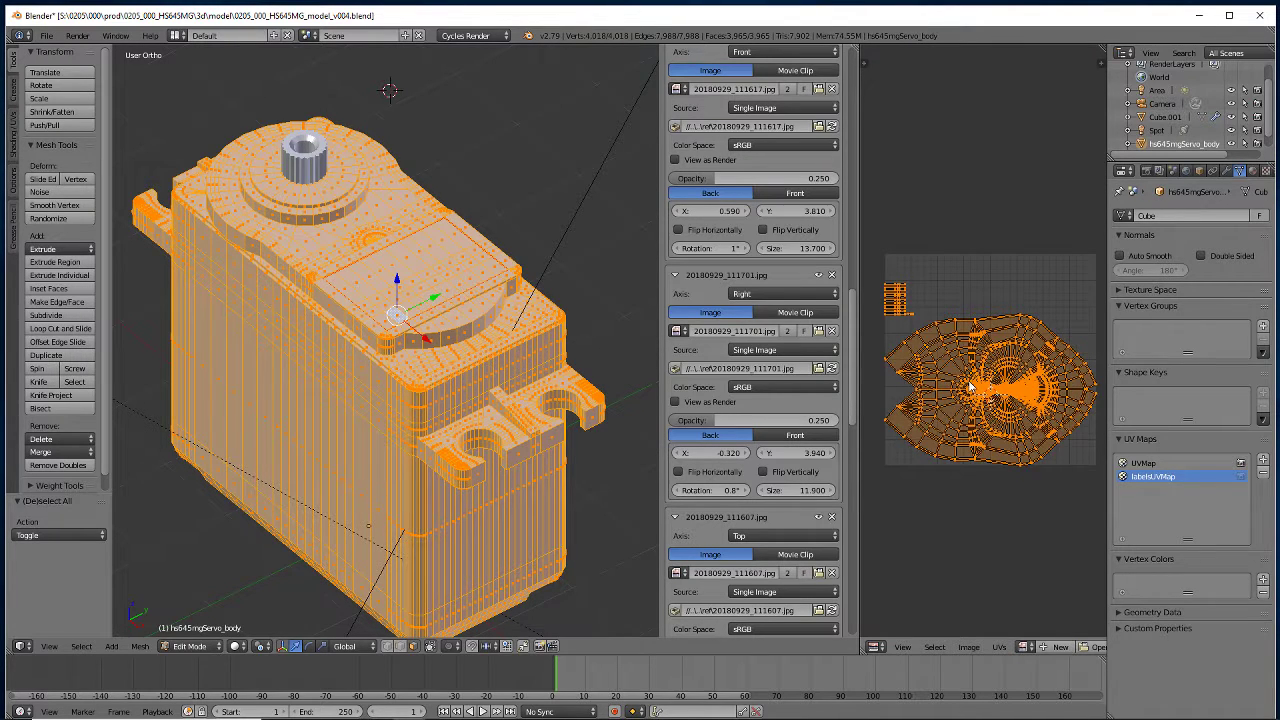
pyautogui.hotkey('shift', 's')
pyautogui.click(890, 381)
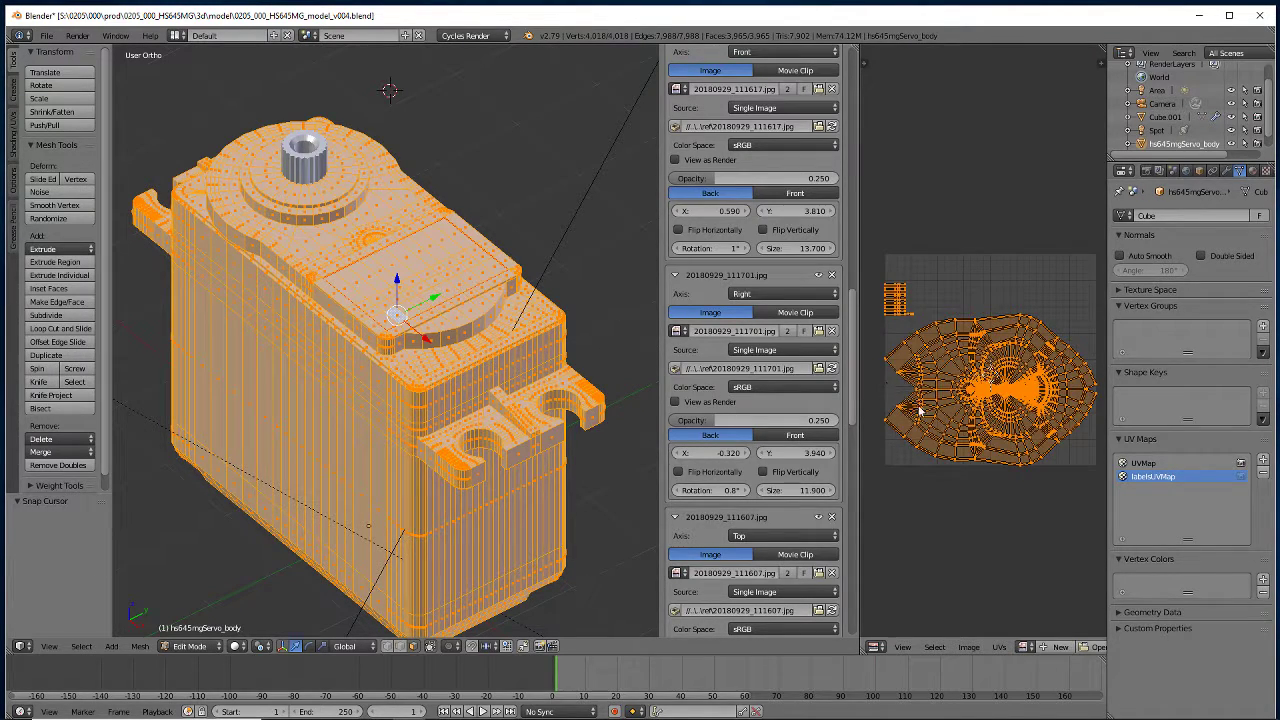
pyautogui.write('s0.1')
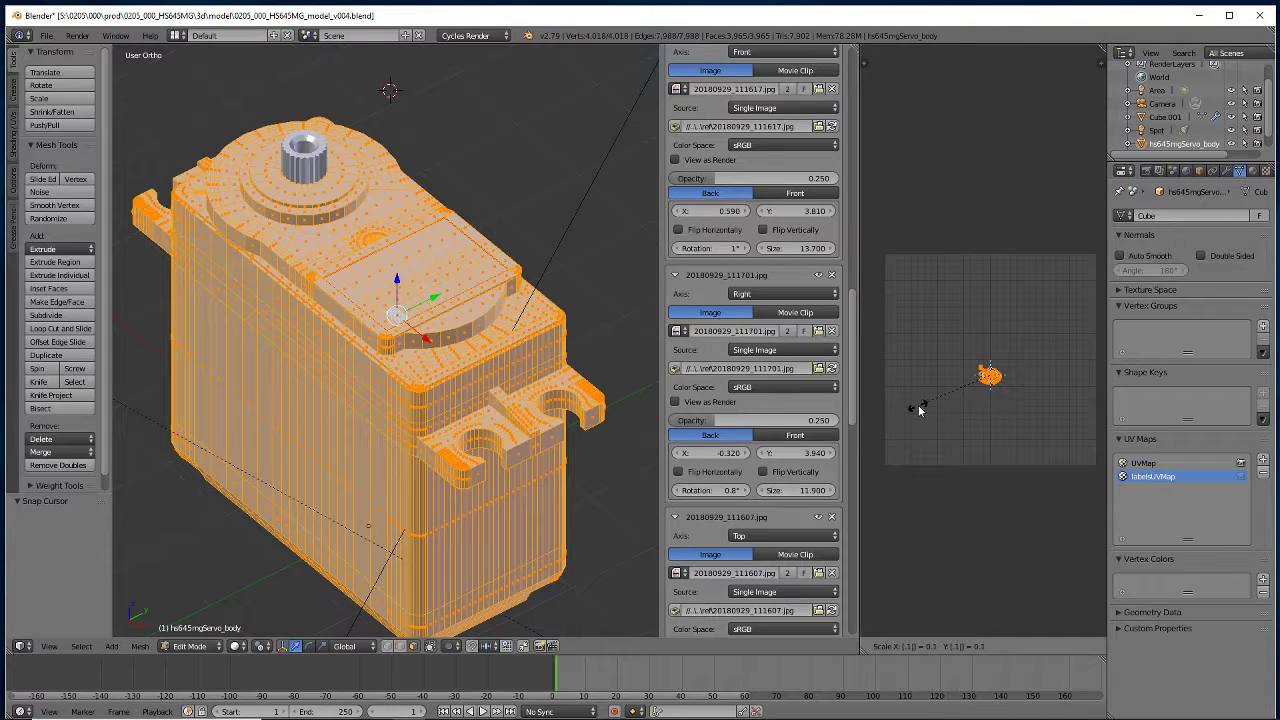
pyautogui.press('Return')
pyautogui.press('g')
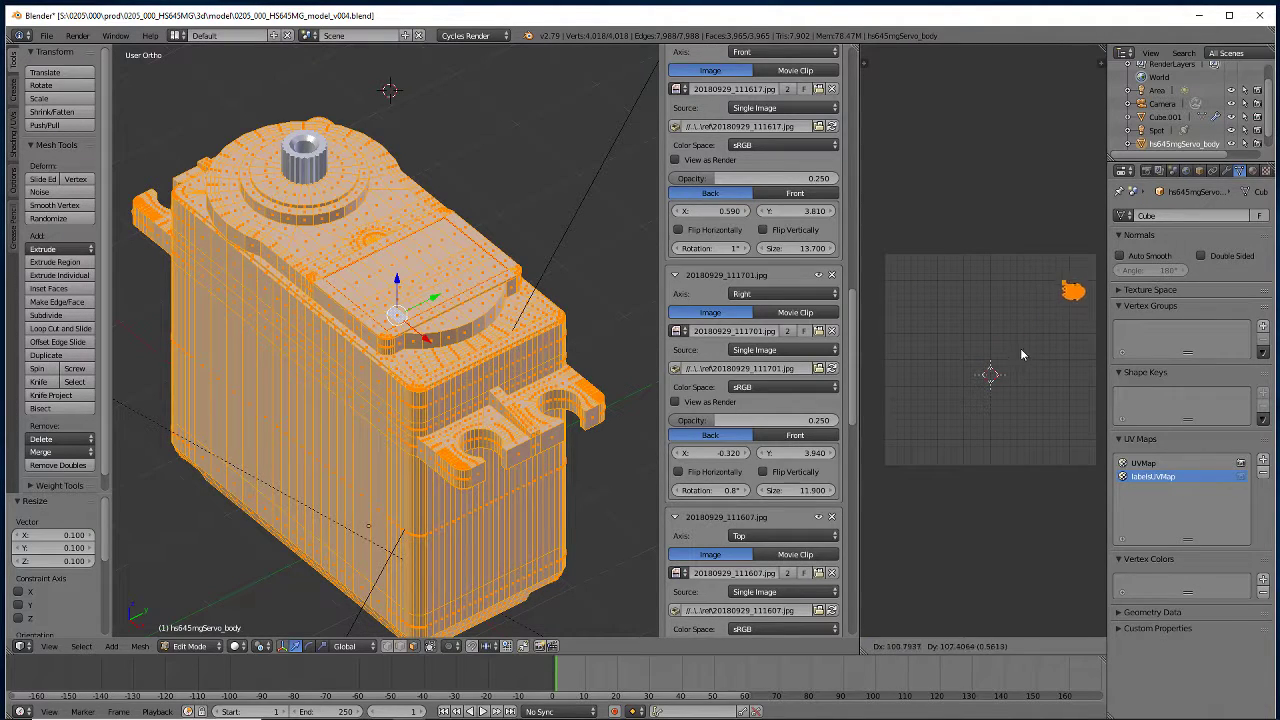
pyautogui.click(1028, 329)
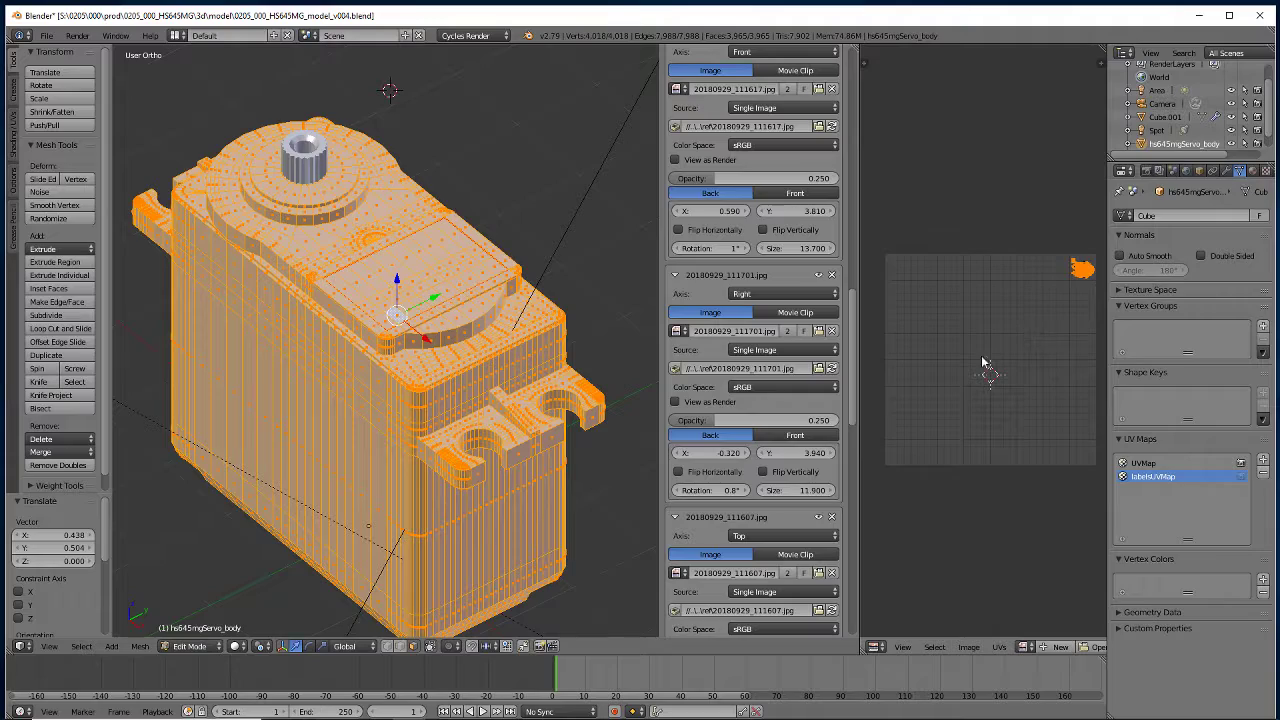
pyautogui.moveTo(361, 317); pyautogui.dragTo(300, 400, button='middle')
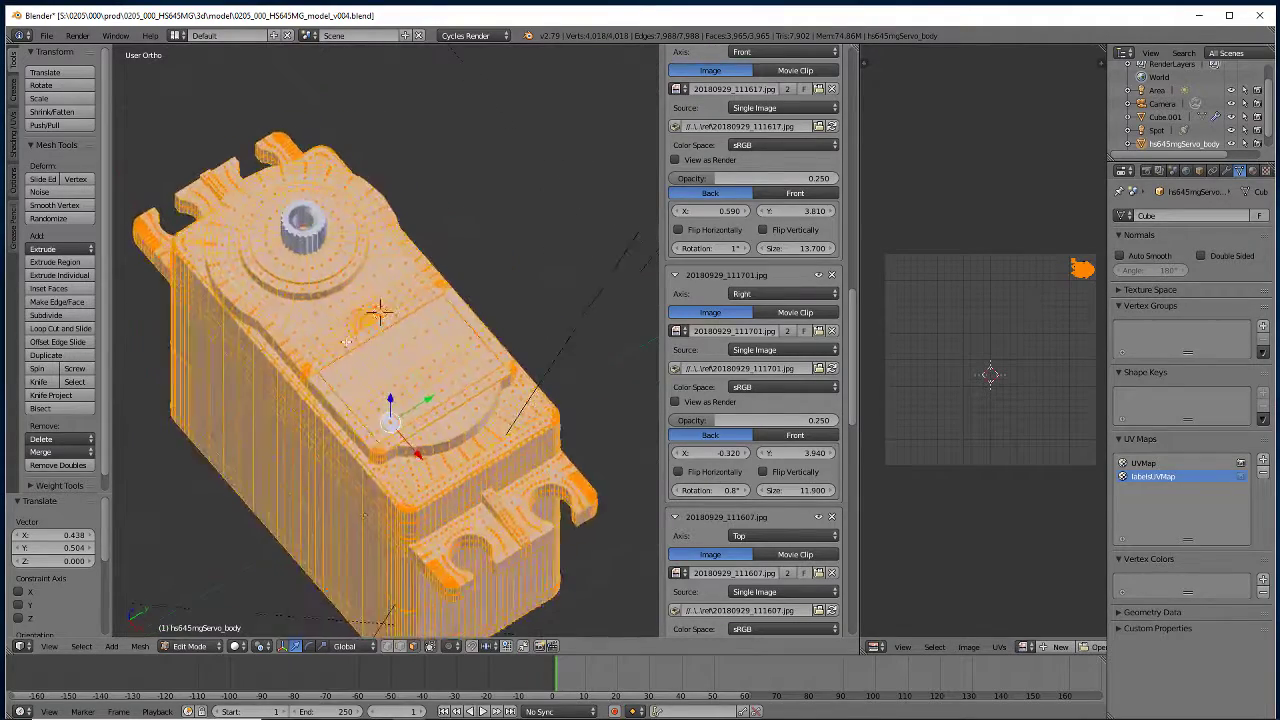
pyautogui.scroll(5, 291, 425)
# Circle-select a strip of faces on the servo body
pyautogui.press('a')
pyautogui.press('c')
pyautogui.moveTo(305, 425)
pyautogui.mouseDown()
pyautogui.moveTo(478, 322)
pyautogui.moveTo(558, 336)
pyautogui.moveTo(371, 457)
pyautogui.moveTo(337, 463)
pyautogui.moveTo(370, 482)
pyautogui.moveTo(586, 357)
pyautogui.moveTo(591, 394)
pyautogui.moveTo(438, 462)
pyautogui.moveTo(371, 520)
pyautogui.mouseUp()
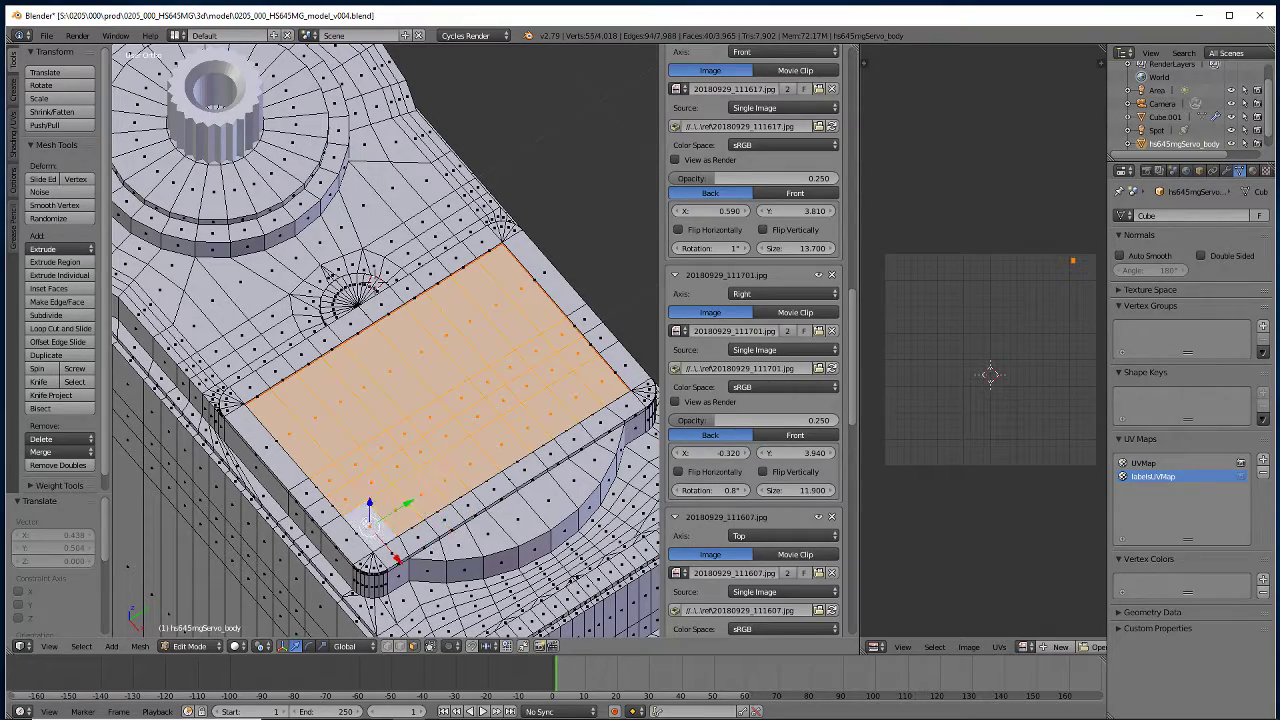
pyautogui.moveTo(371, 520)
pyautogui.mouseDown(button='middle')
pyautogui.moveTo(468, 470)
pyautogui.moveTo(453, 400)
pyautogui.mouseUp(button='middle')
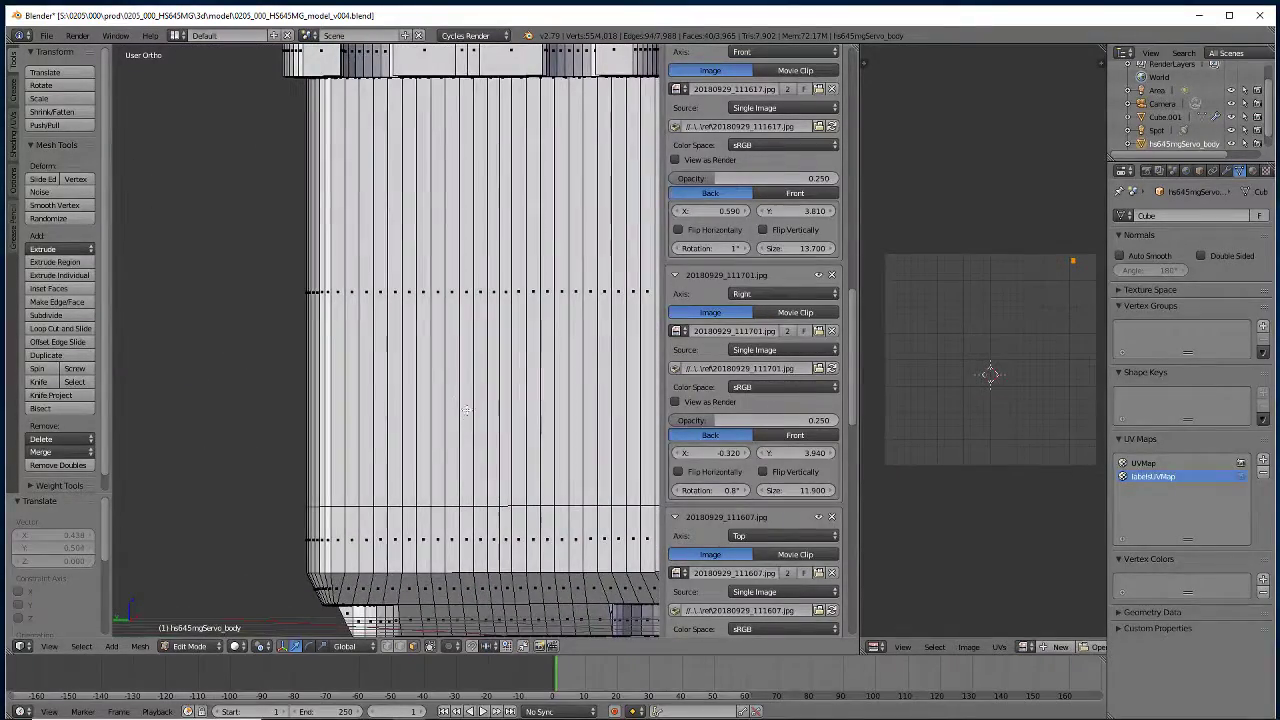
# In left ortho wireframe view, select sixteen vertical face loops over the photo's label
pyautogui.press('ctrl+KP_3')
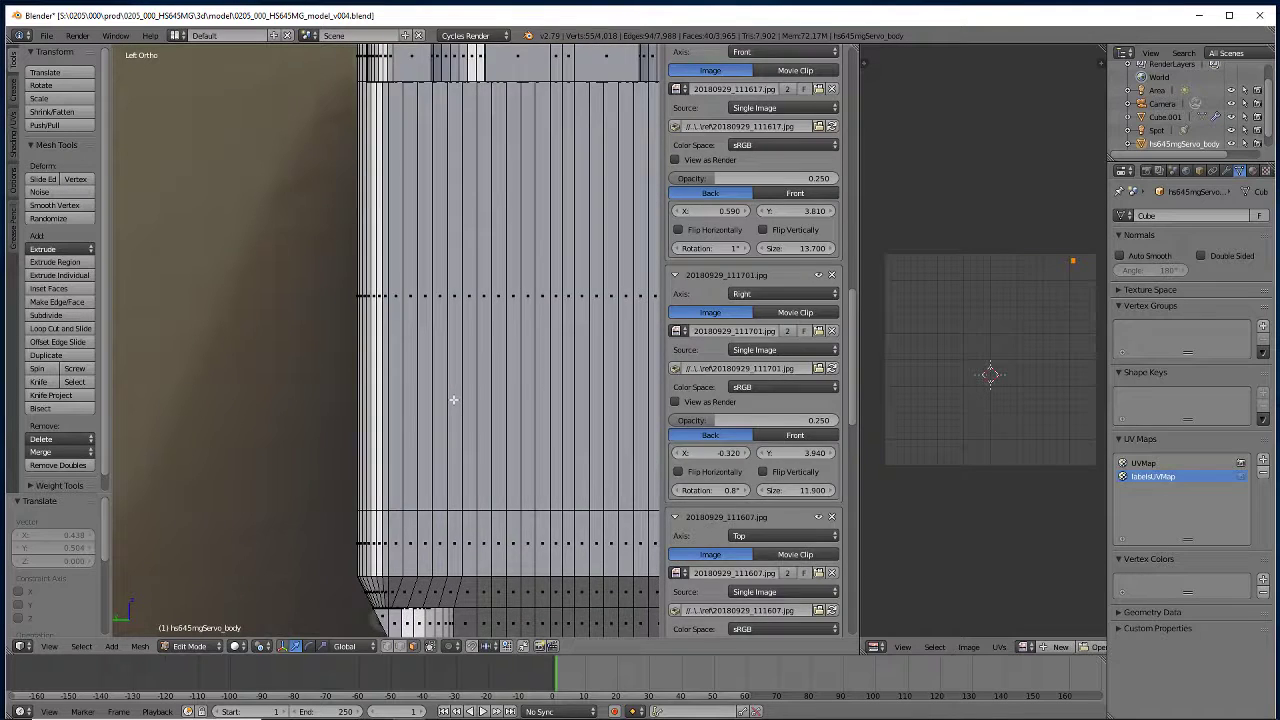
pyautogui.press('z')
pyautogui.press('KP_Decimal')
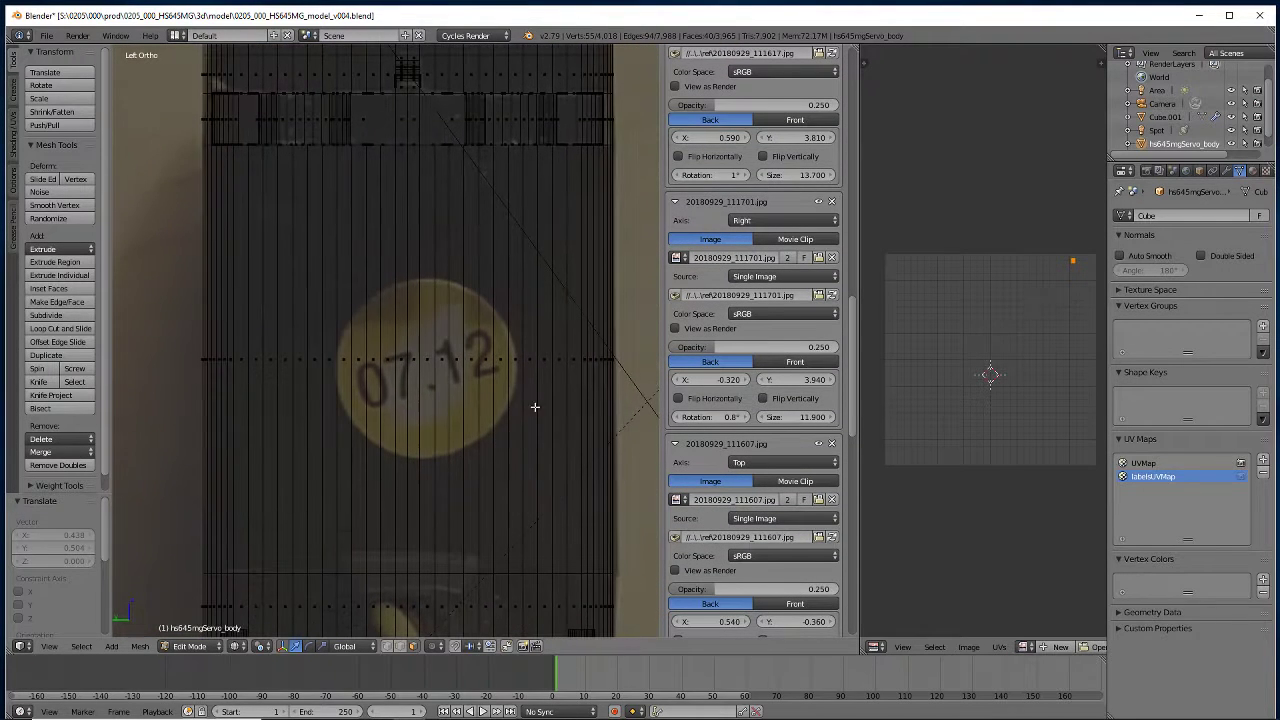
pyautogui.keyDown('alt'); pyautogui.click(515, 393); pyautogui.keyUp('alt')
pyautogui.keyDown('alt'); pyautogui.keyDown('shift'); pyautogui.click(500, 393); pyautogui.keyUp('shift'); pyautogui.keyUp('alt')
pyautogui.keyDown('alt'); pyautogui.keyDown('shift'); pyautogui.click(485, 393); pyautogui.keyUp('shift'); pyautogui.keyUp('alt')
pyautogui.keyDown('alt'); pyautogui.keyDown('shift'); pyautogui.click(471, 393); pyautogui.keyUp('shift'); pyautogui.keyUp('alt')
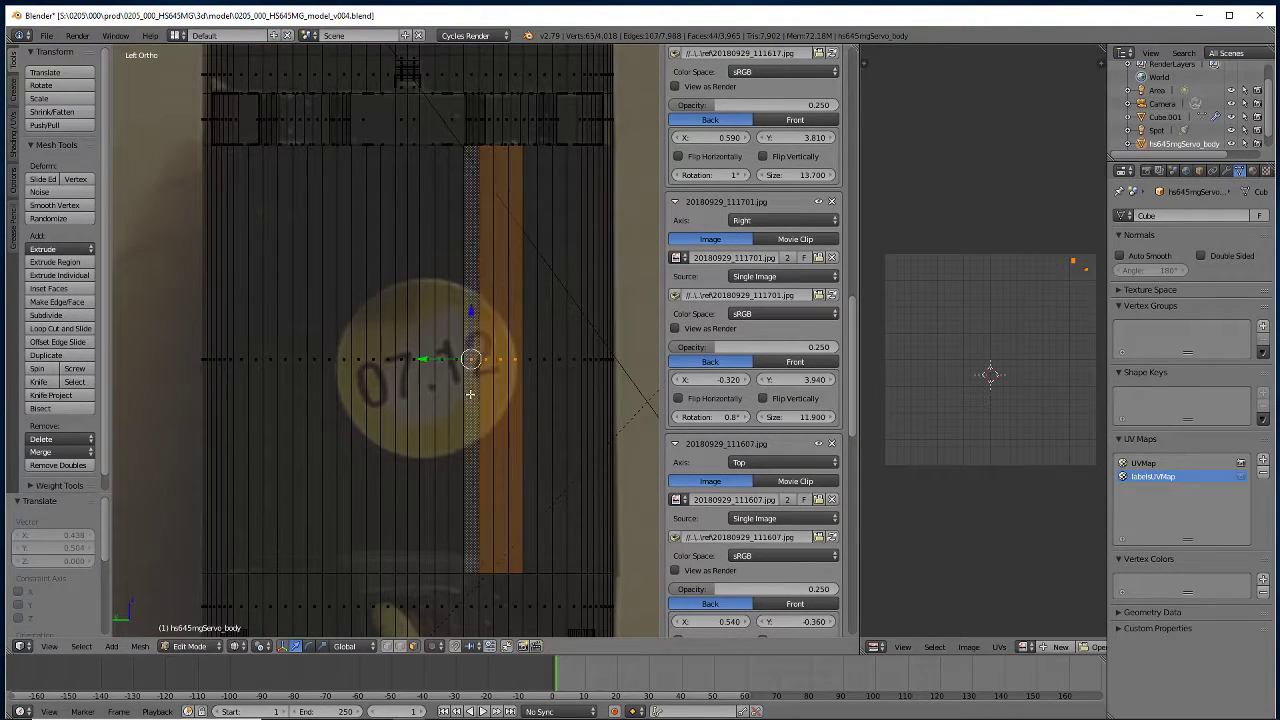
pyautogui.keyDown('alt'); pyautogui.keyDown('shift'); pyautogui.click(456, 393); pyautogui.keyUp('shift'); pyautogui.keyUp('alt')
pyautogui.keyDown('alt'); pyautogui.keyDown('shift'); pyautogui.click(441, 395); pyautogui.keyUp('shift'); pyautogui.keyUp('alt')
pyautogui.keyDown('alt'); pyautogui.keyDown('shift'); pyautogui.click(427, 396); pyautogui.keyUp('shift'); pyautogui.keyUp('alt')
pyautogui.keyDown('alt'); pyautogui.keyDown('shift'); pyautogui.click(413, 397); pyautogui.keyUp('shift'); pyautogui.keyUp('alt')
pyautogui.keyDown('alt'); pyautogui.keyDown('shift'); pyautogui.click(399, 399); pyautogui.keyUp('shift'); pyautogui.keyUp('alt')
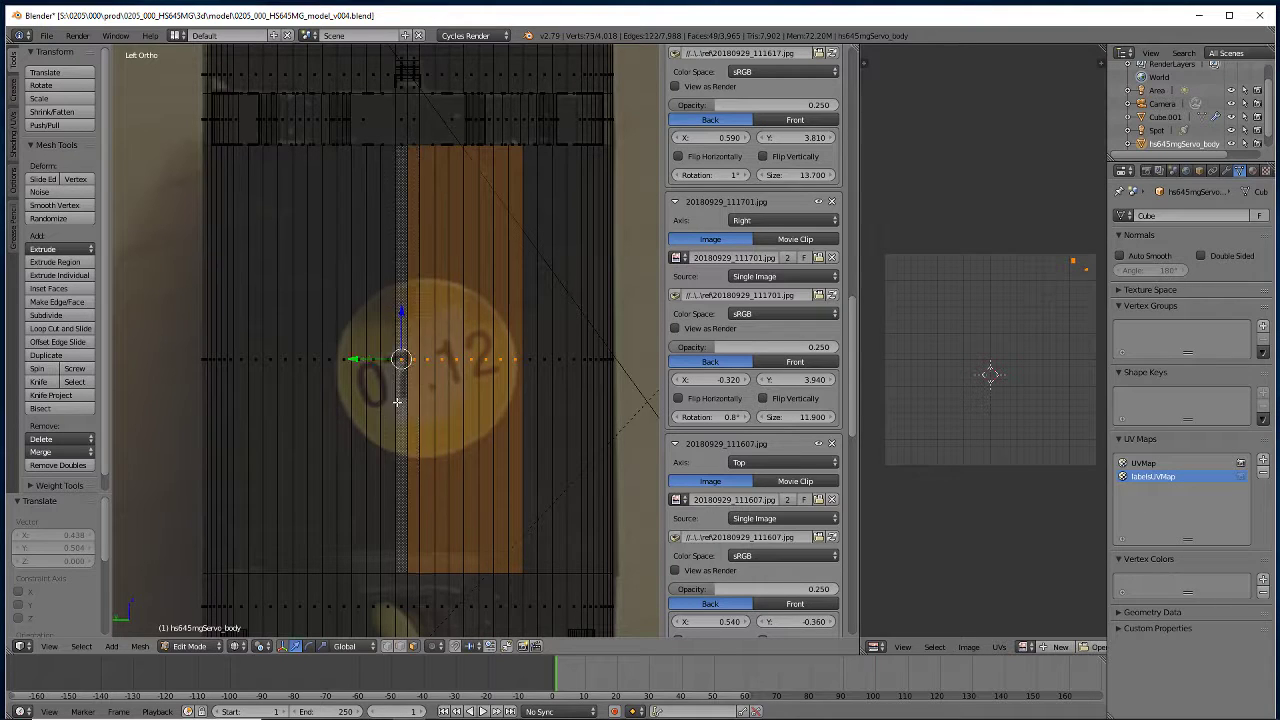
pyautogui.keyDown('alt'); pyautogui.keyDown('shift'); pyautogui.click(385, 400); pyautogui.keyUp('shift'); pyautogui.keyUp('alt')
pyautogui.keyDown('alt'); pyautogui.keyDown('shift'); pyautogui.click(370, 401); pyautogui.keyUp('shift'); pyautogui.keyUp('alt')
pyautogui.keyDown('alt'); pyautogui.keyDown('shift'); pyautogui.click(356, 401); pyautogui.keyUp('shift'); pyautogui.keyUp('alt')
pyautogui.keyDown('alt'); pyautogui.keyDown('shift'); pyautogui.click(342, 401); pyautogui.keyUp('shift'); pyautogui.keyUp('alt')
pyautogui.keyDown('alt'); pyautogui.keyDown('shift'); pyautogui.click(328, 402); pyautogui.keyUp('shift'); pyautogui.keyUp('alt')
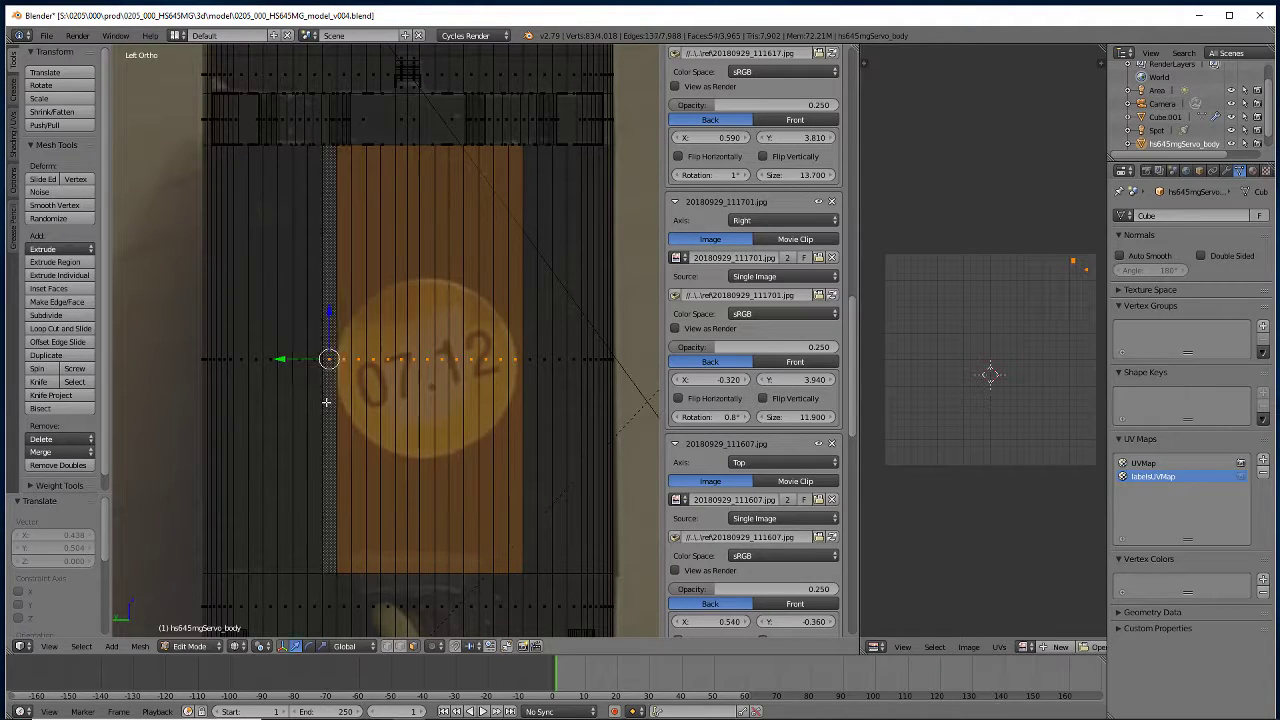
pyautogui.keyDown('alt'); pyautogui.keyDown('shift'); pyautogui.click(314, 402); pyautogui.keyUp('shift'); pyautogui.keyUp('alt')
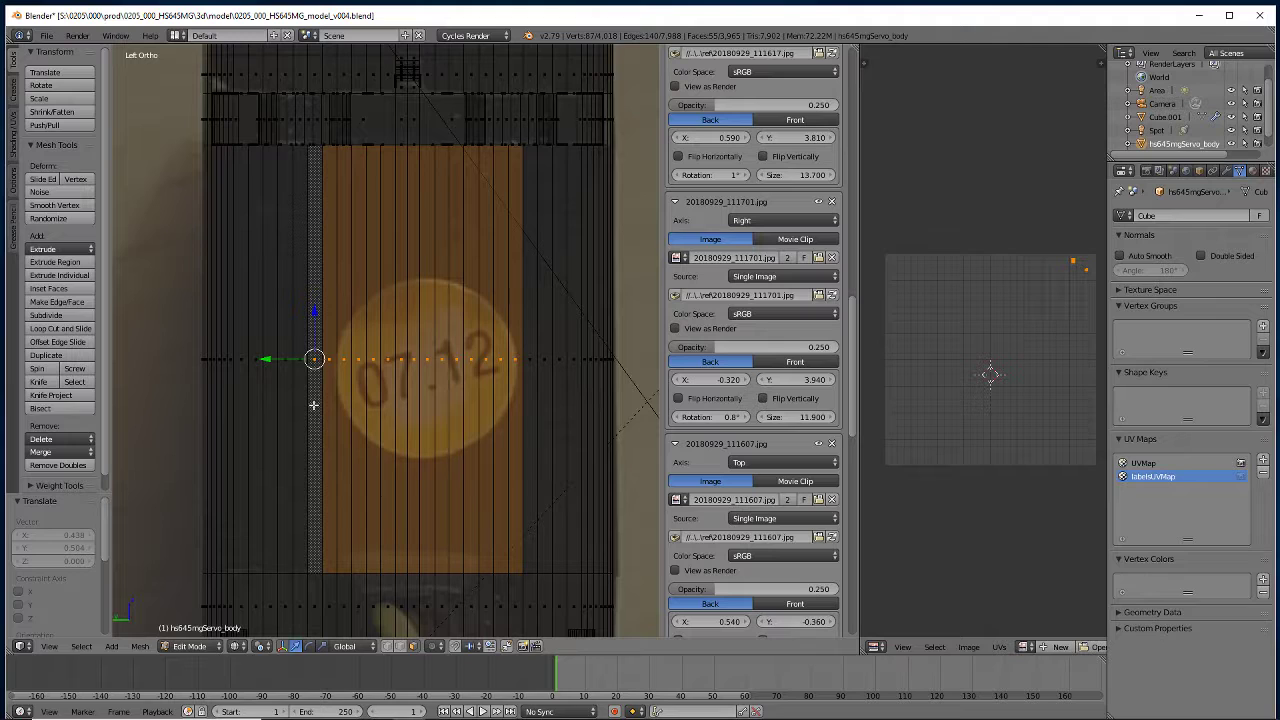
pyautogui.keyDown('alt'); pyautogui.keyDown('shift'); pyautogui.click(301, 400); pyautogui.keyUp('shift'); pyautogui.keyUp('alt')
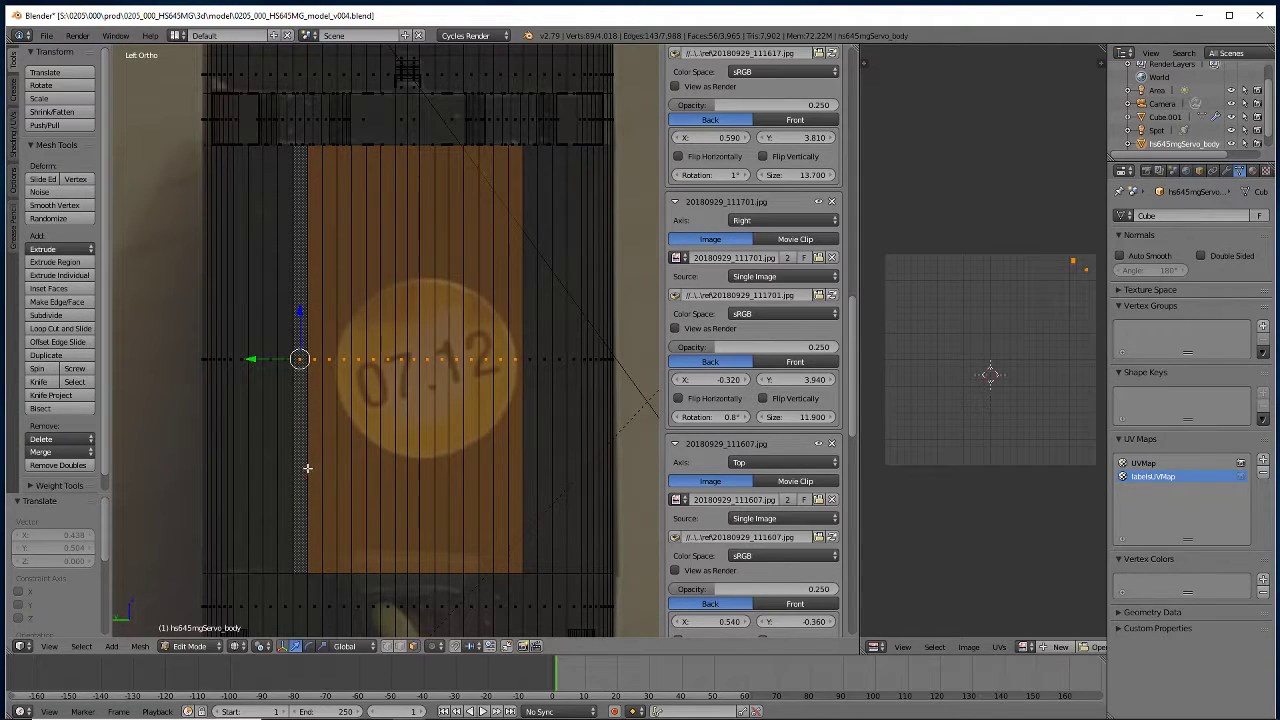
# Unwrap the selected label faces into strips, then zoom out and deselect the mesh
pyautogui.press('u')
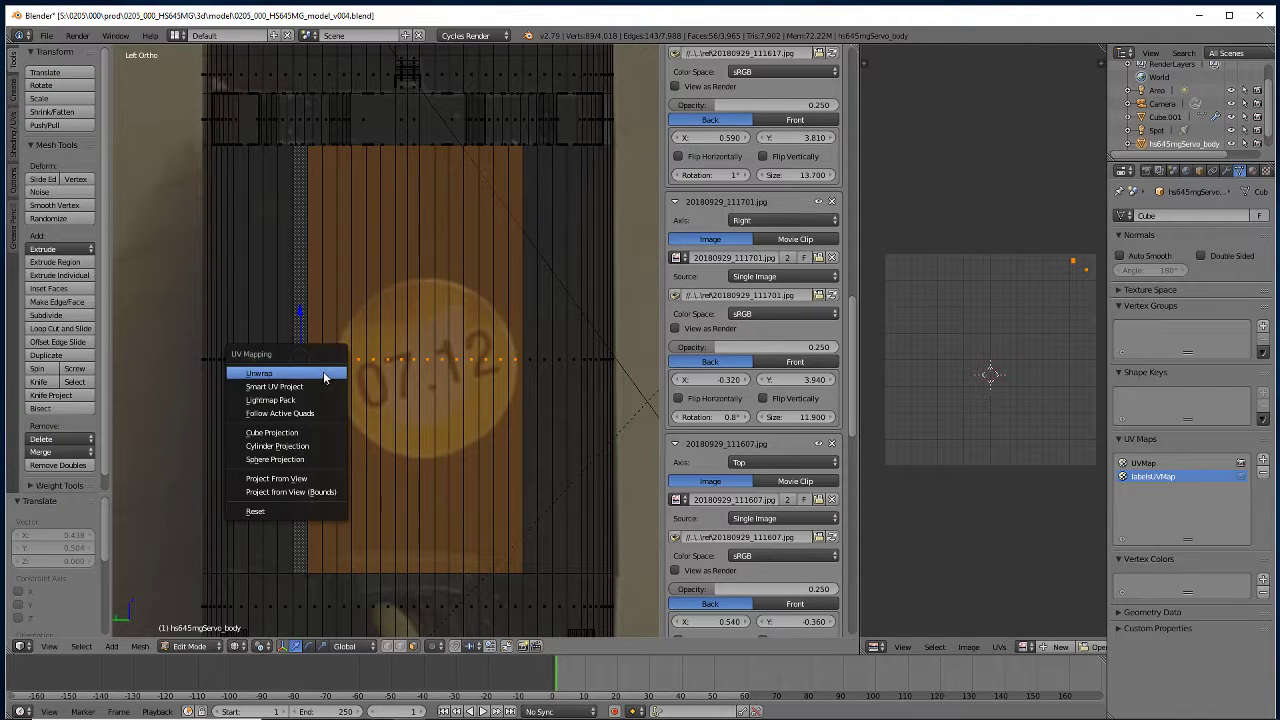
pyautogui.click(255, 372)
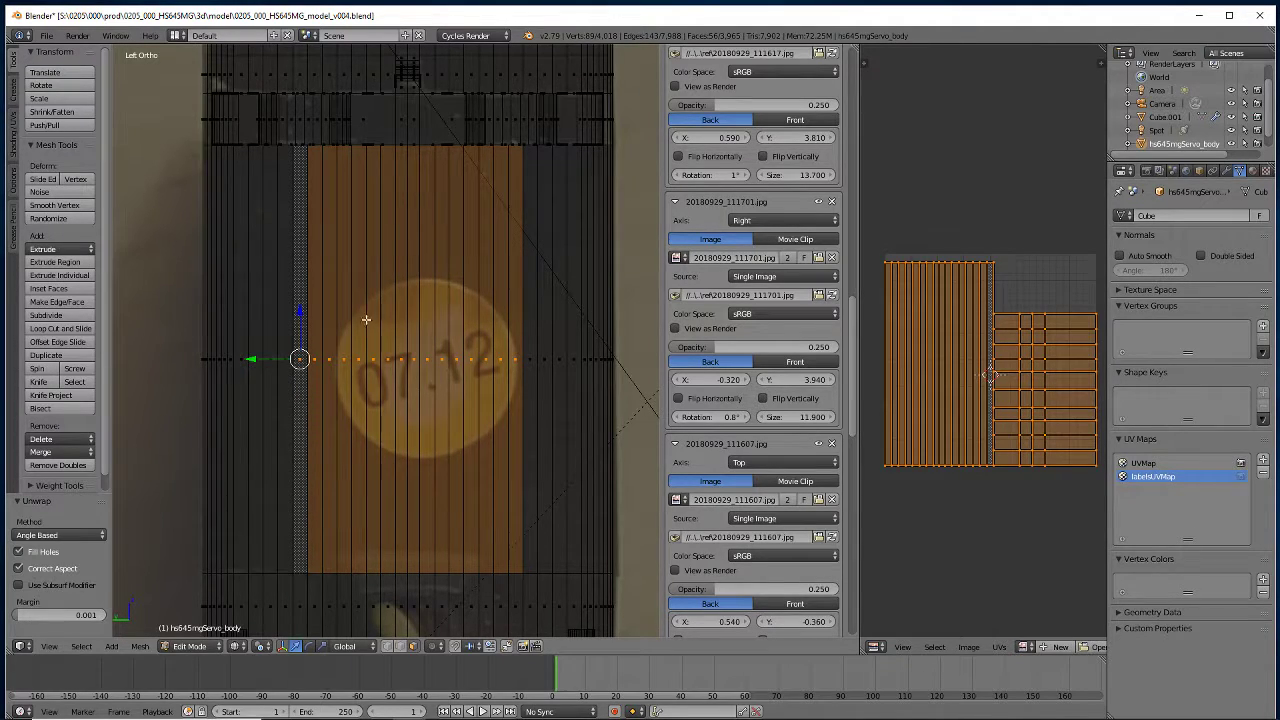
pyautogui.press('a')
pyautogui.press('a')
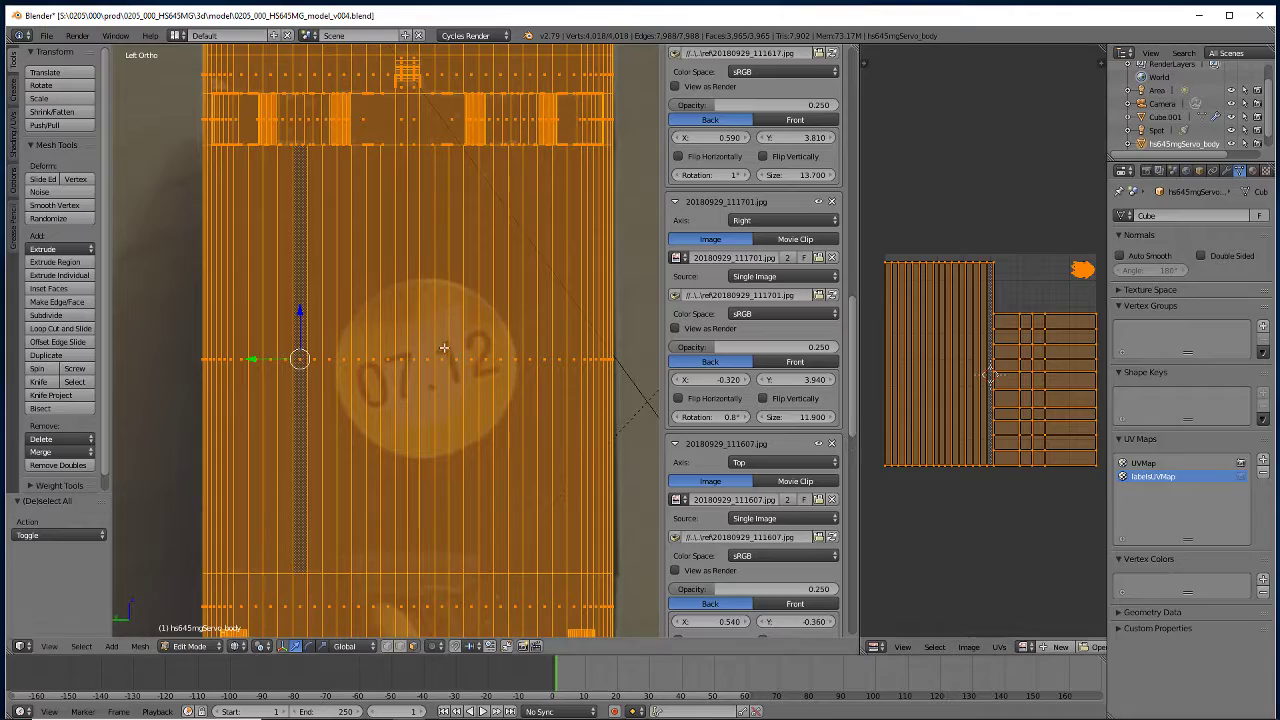
pyautogui.moveTo(558, 228)
pyautogui.mouseDown(button='middle')
pyautogui.moveTo(379, 196)
pyautogui.moveTo(492, 338)
pyautogui.mouseUp(button='middle')
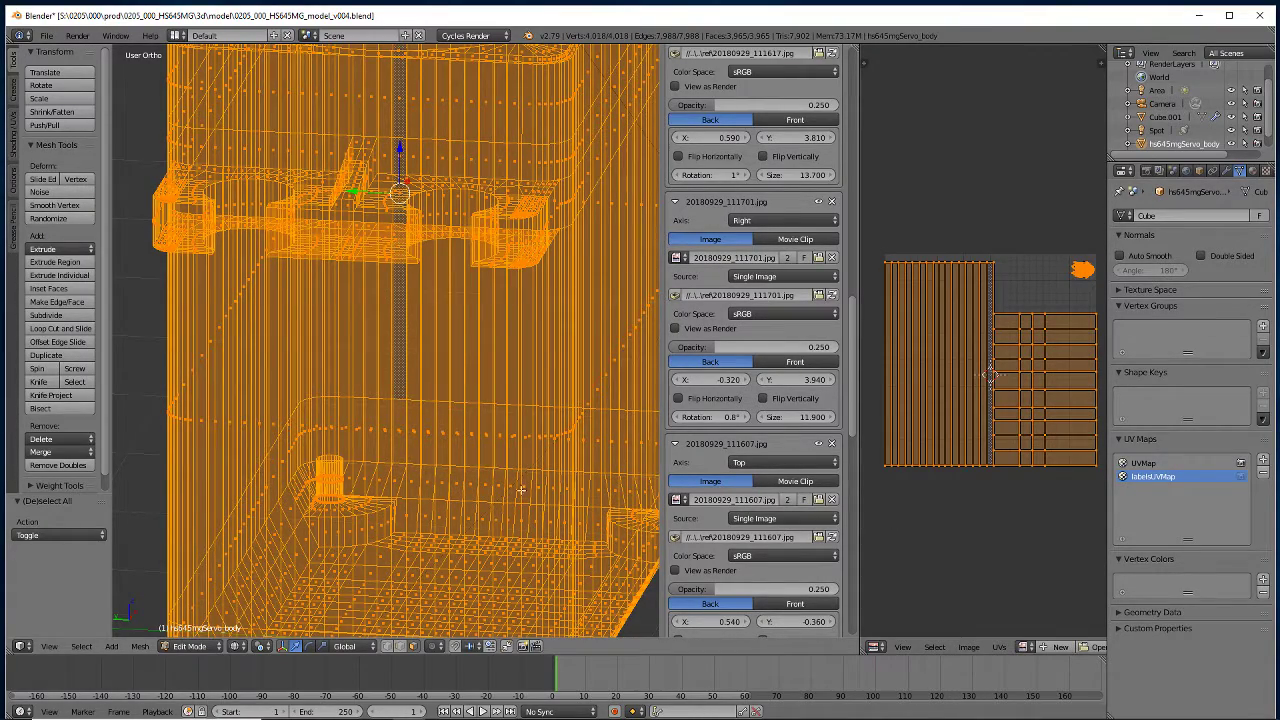
pyautogui.scroll(-2, 521, 490)
pyautogui.scroll(-2, 480, 470)
pyautogui.scroll(-2, 400, 445)
pyautogui.scroll(-2, 345, 425)
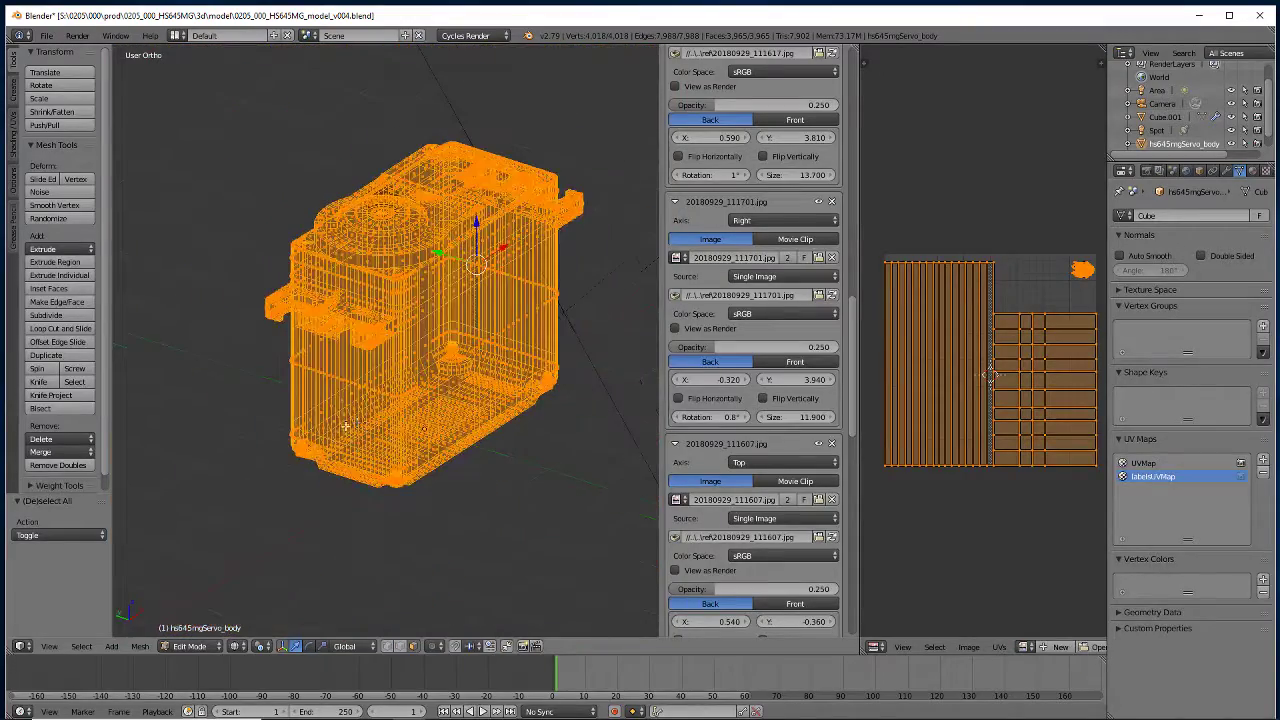
pyautogui.moveTo(345, 425)
pyautogui.mouseDown(button='middle')
pyautogui.moveTo(363, 423)
pyautogui.moveTo(235, 467)
pyautogui.moveTo(286, 515)
pyautogui.moveTo(175, 505)
pyautogui.moveTo(340, 510)
pyautogui.mouseUp(button='middle')
pyautogui.press('a')
# Save the scene as 0205_000_HS645MG_model_v005.blend
pyautogui.click(47, 36)
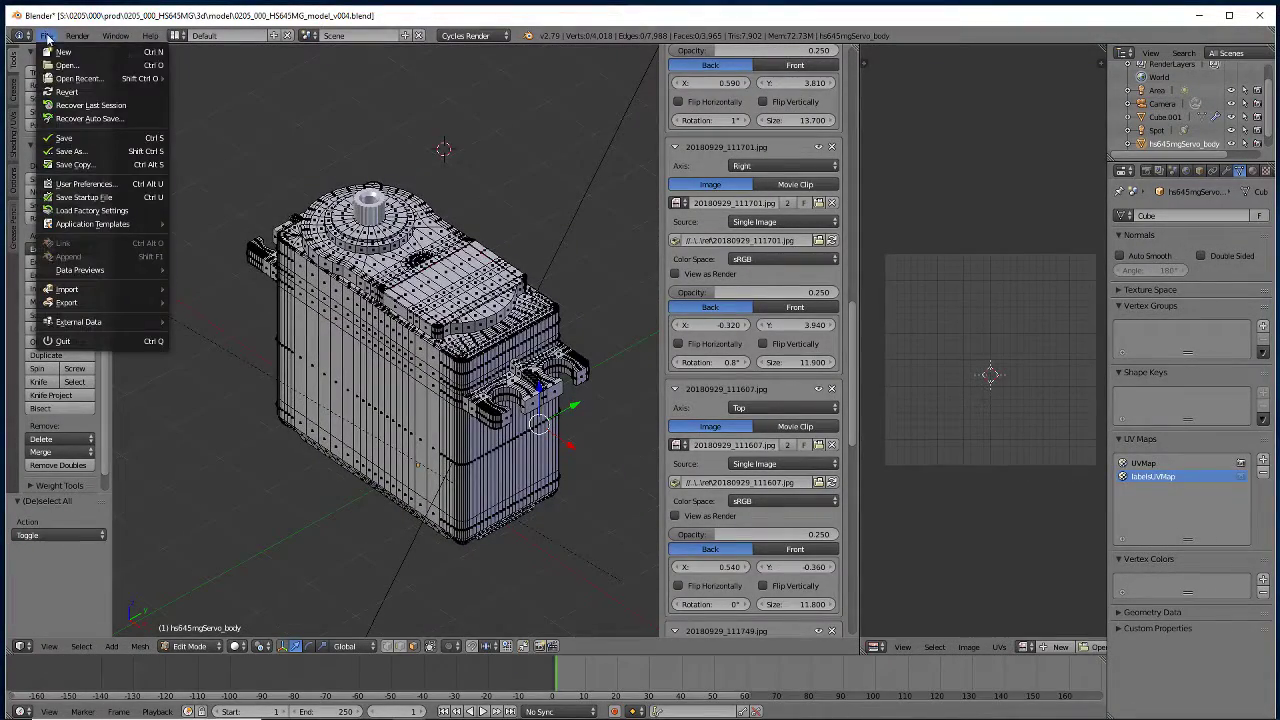
pyautogui.click(76, 151)
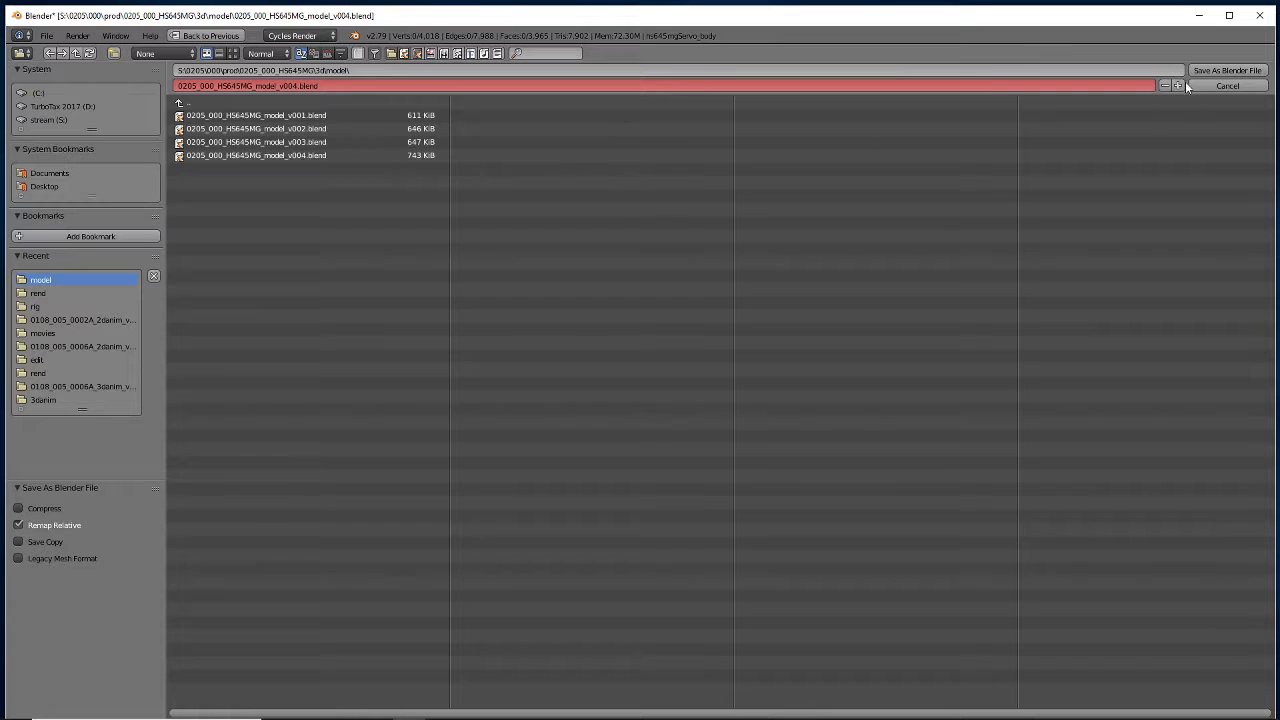
pyautogui.click(1178, 86)
pyautogui.click(1210, 71)
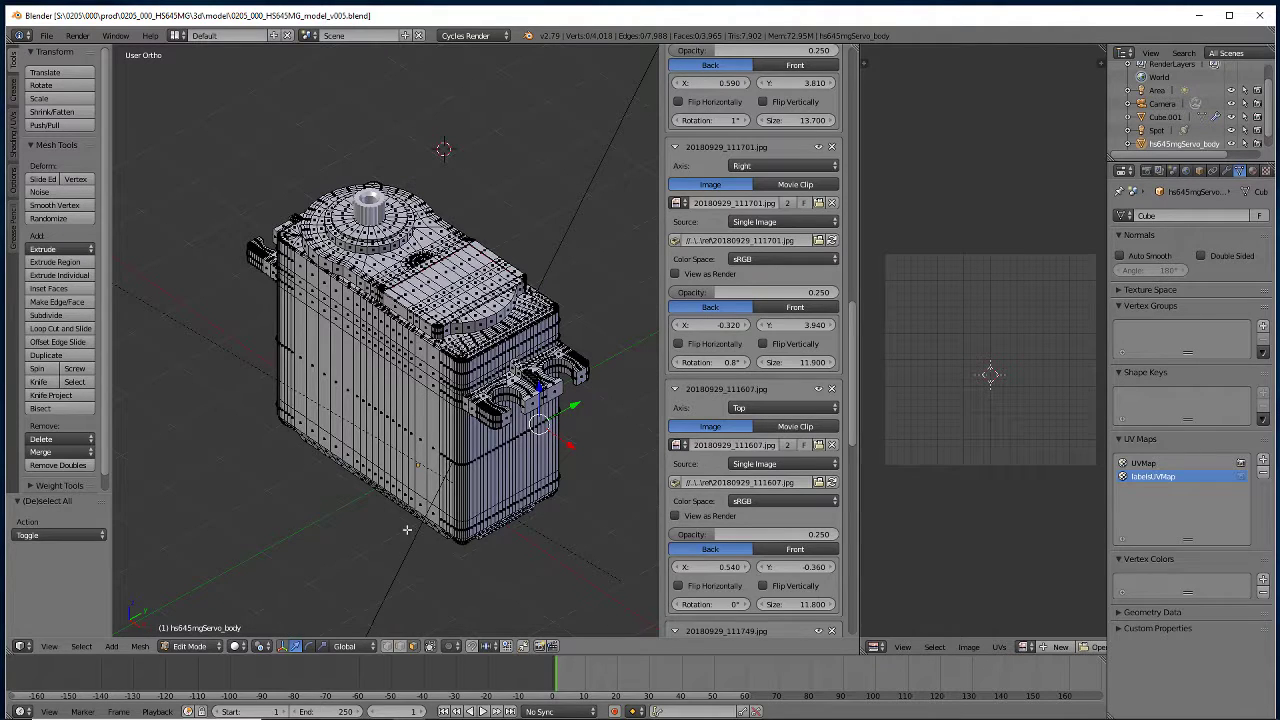
pyautogui.moveTo(447, 444); pyautogui.dragTo(603, 403, button='middle')
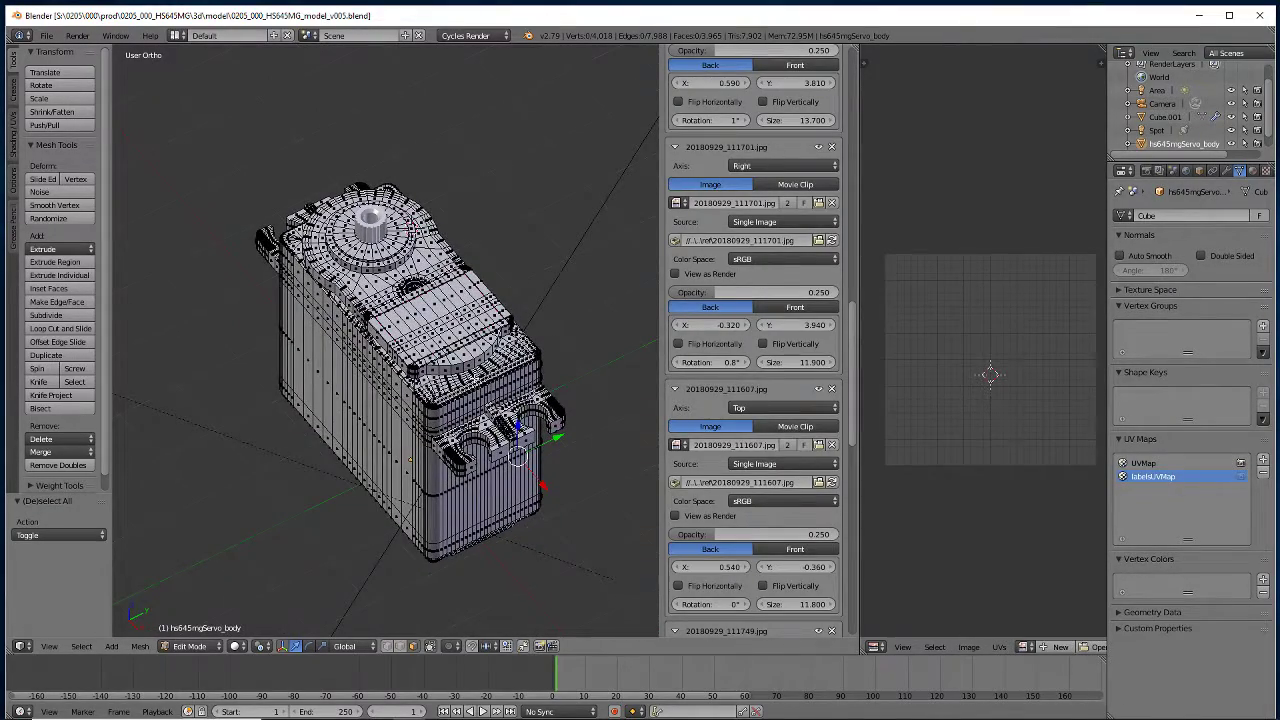
pyautogui.press('a')
pyautogui.press('a')
pyautogui.press('a')
pyautogui.scroll(3, 755, 340)
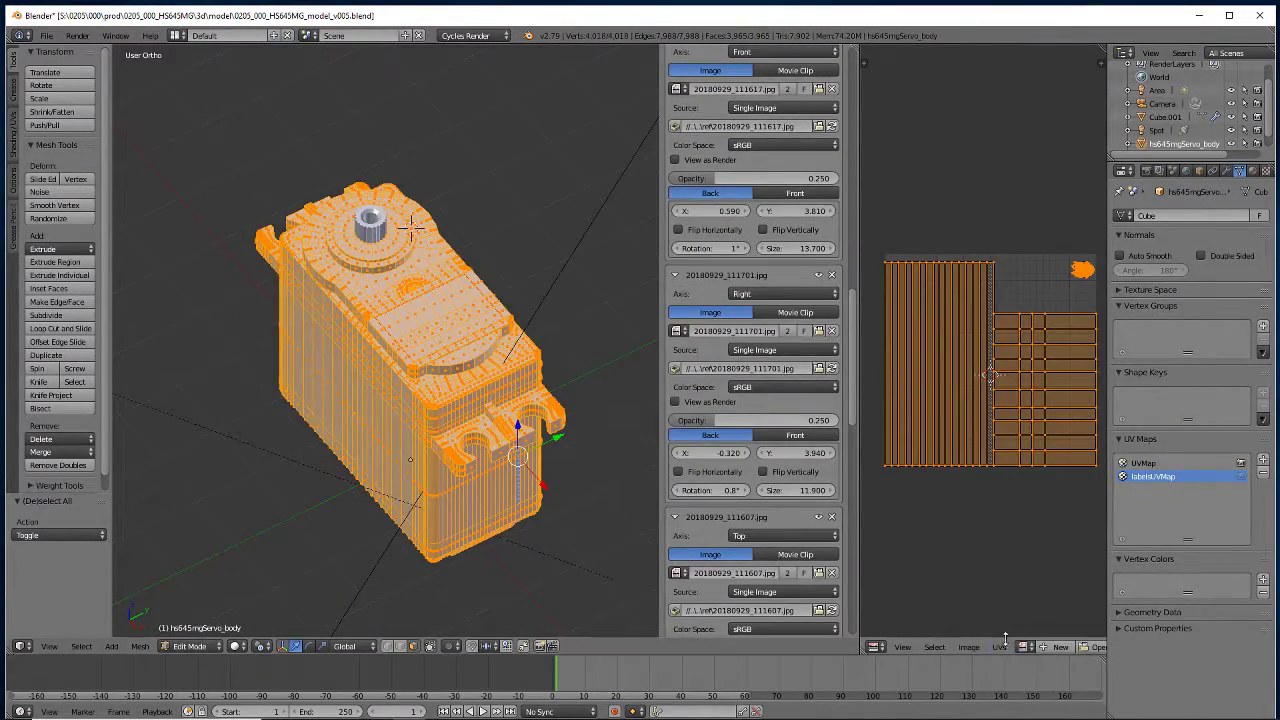
# Export the UV layout as 0205_000_HS645MG_model_v005_uvLayout.png into the zext folder
pyautogui.click(1001, 645)
pyautogui.click(1042, 320)
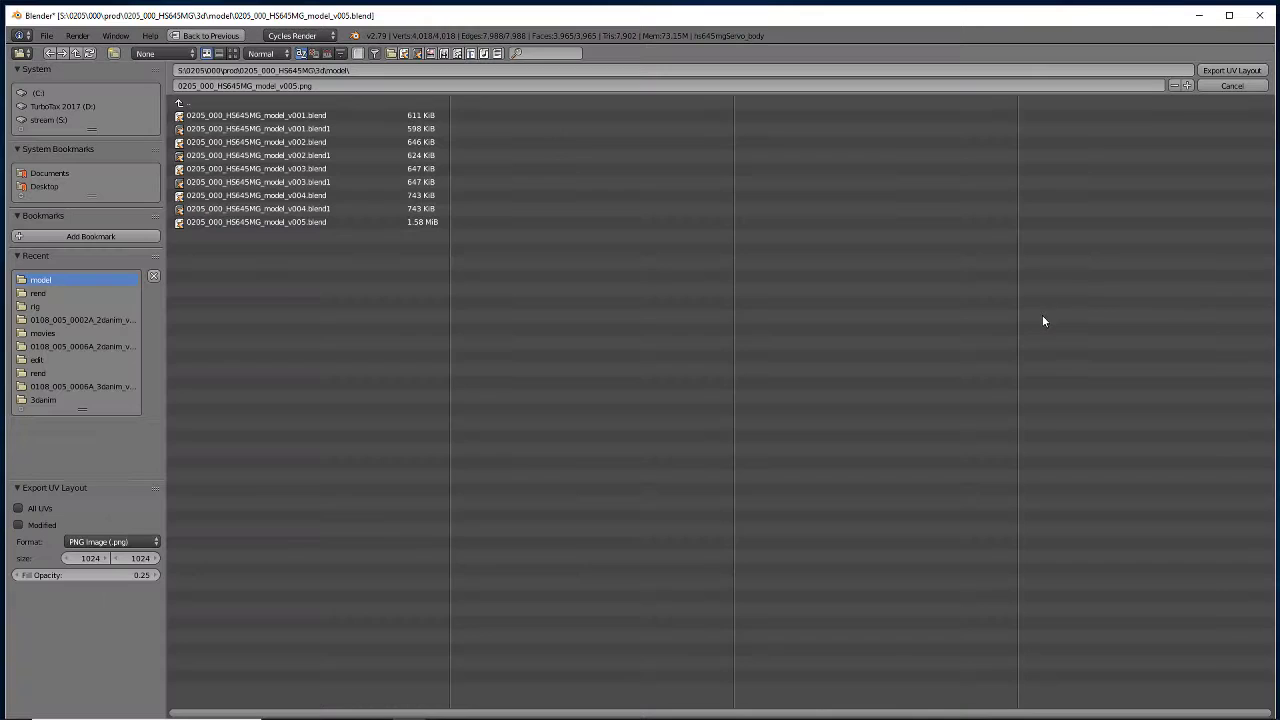
pyautogui.click(338, 85)
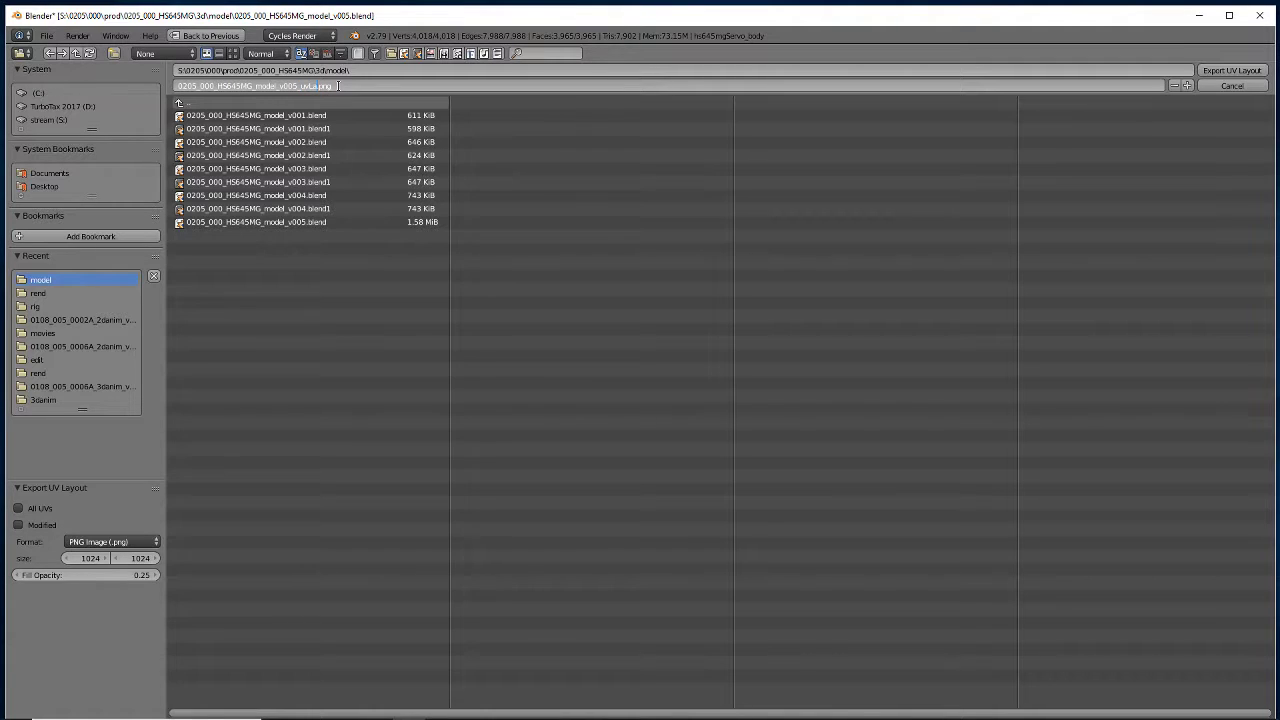
pyautogui.write('yout')
pyautogui.click(178, 102)
pyautogui.click(178, 102)
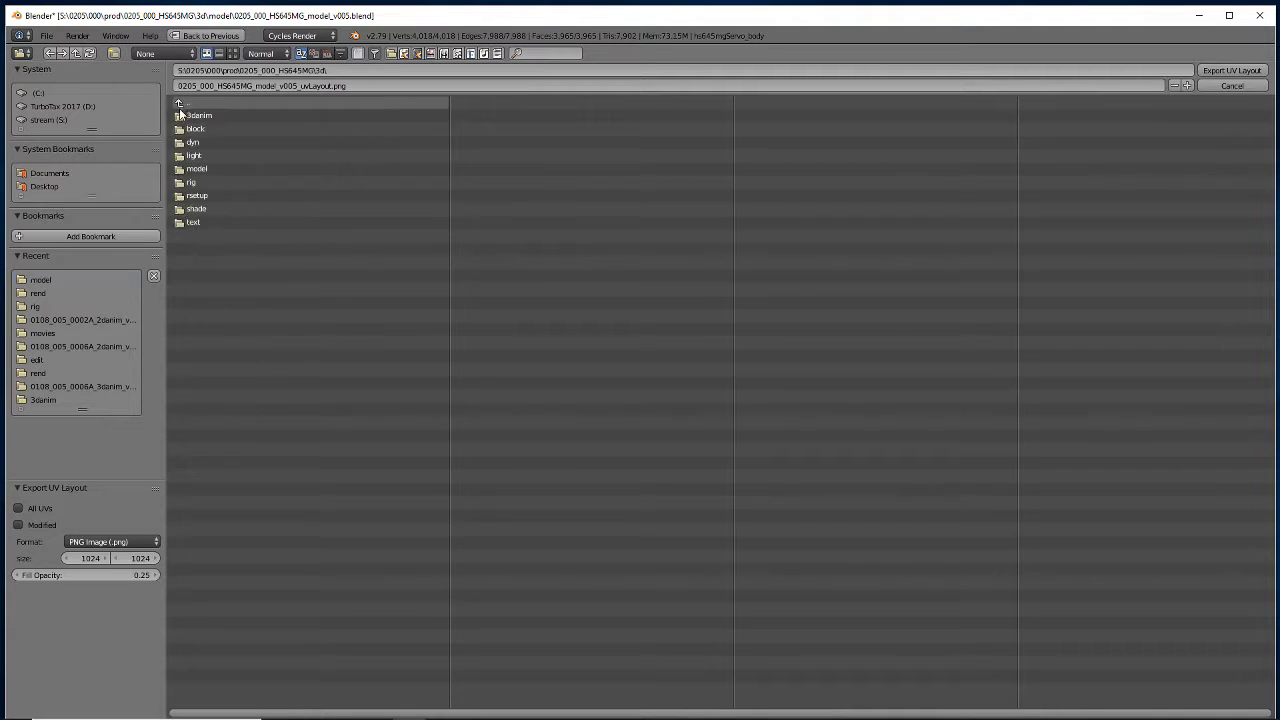
pyautogui.click(190, 220)
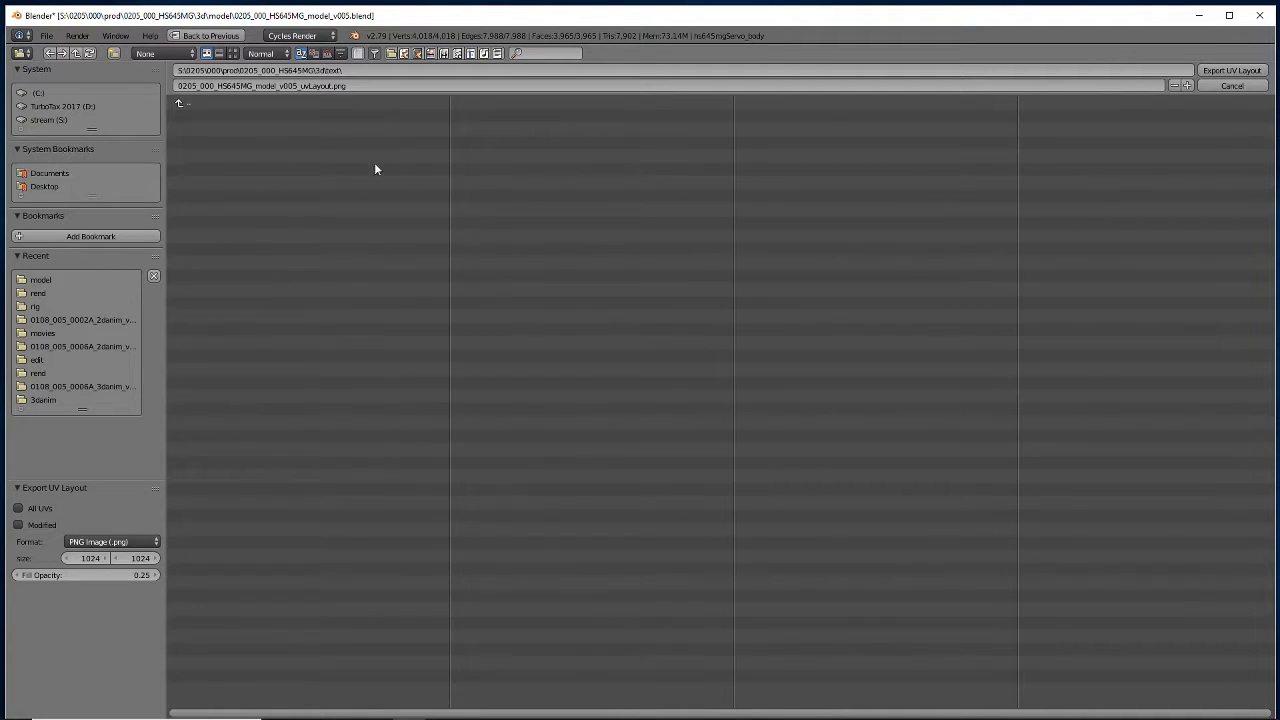
pyautogui.click(1213, 71)
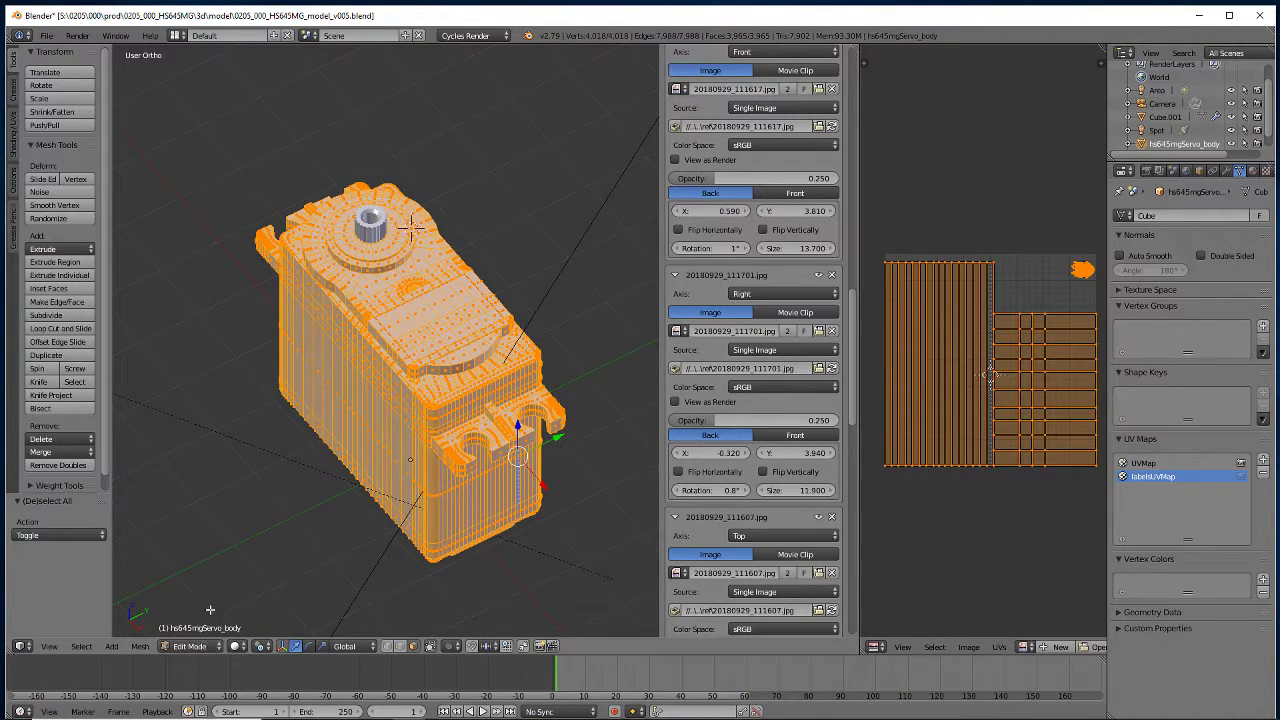
# Switch the 3D viewport to textured shading
pyautogui.click(237, 646)
pyautogui.click(268, 585)
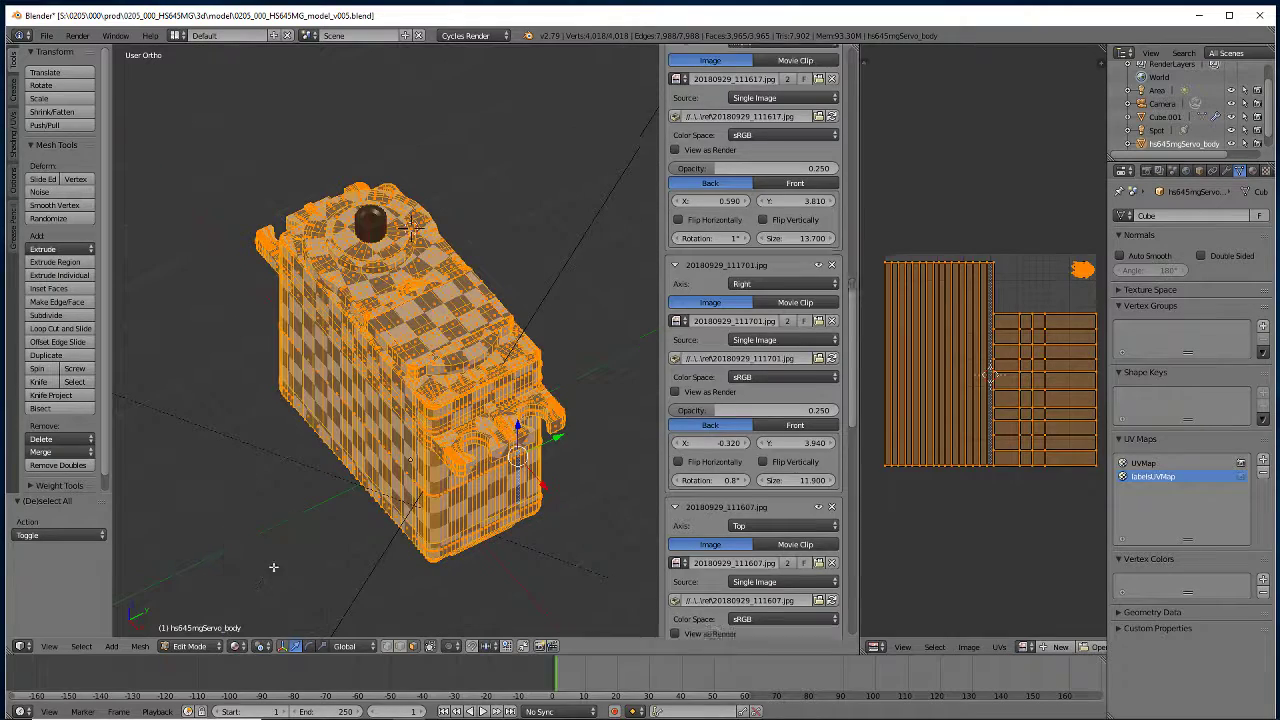
pyautogui.moveTo(393, 401); pyautogui.dragTo(438, 383, button='middle')
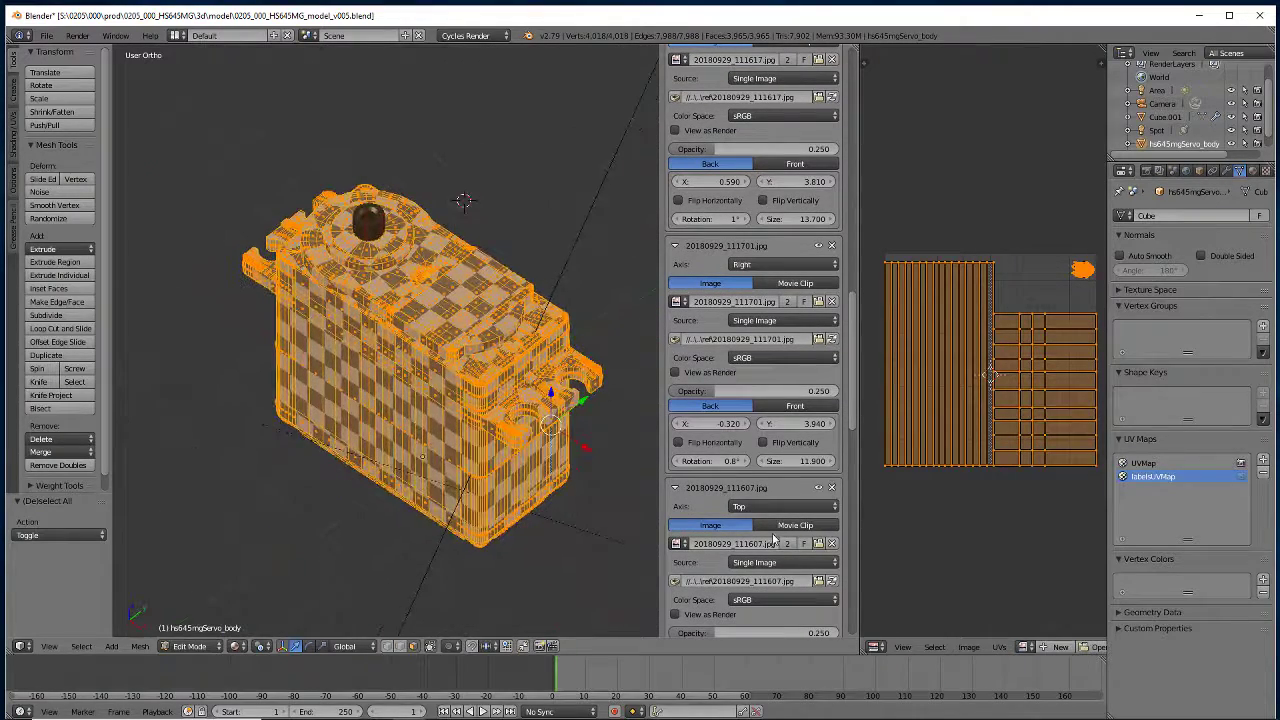
# Turn the UV editor into a widened Shader Node Editor beside the model
pyautogui.click(882, 648)
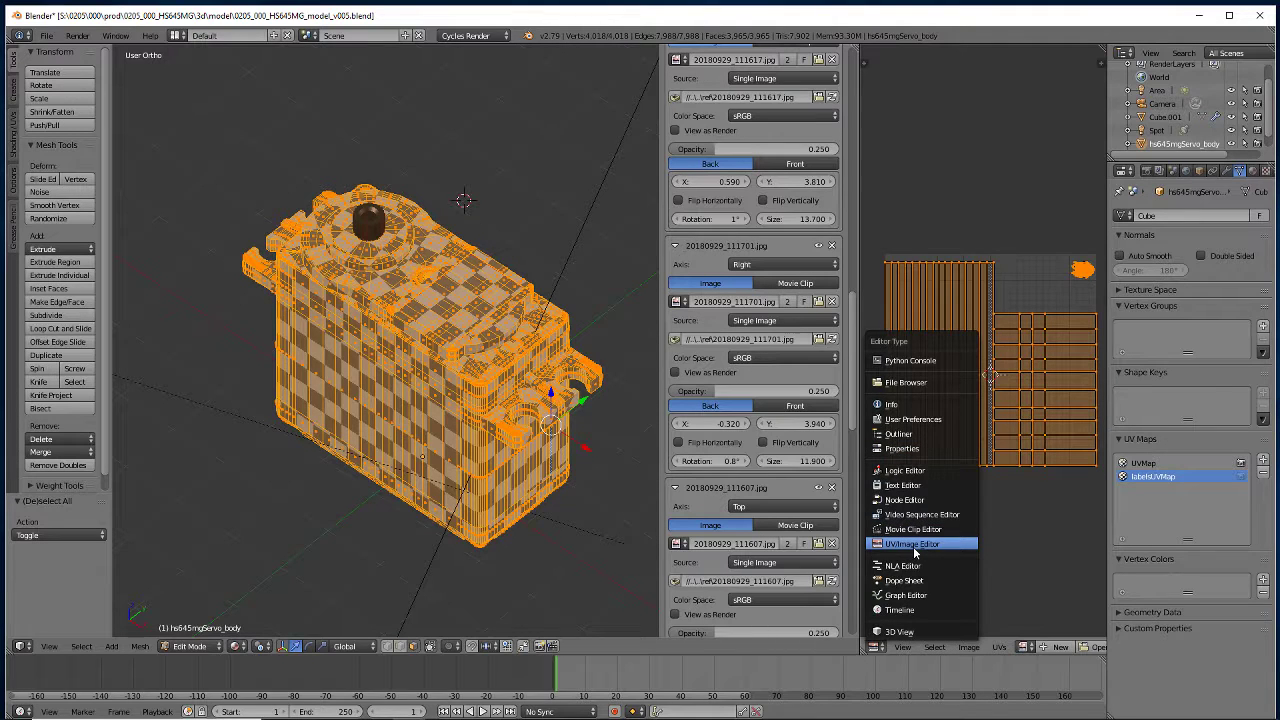
pyautogui.click(913, 501)
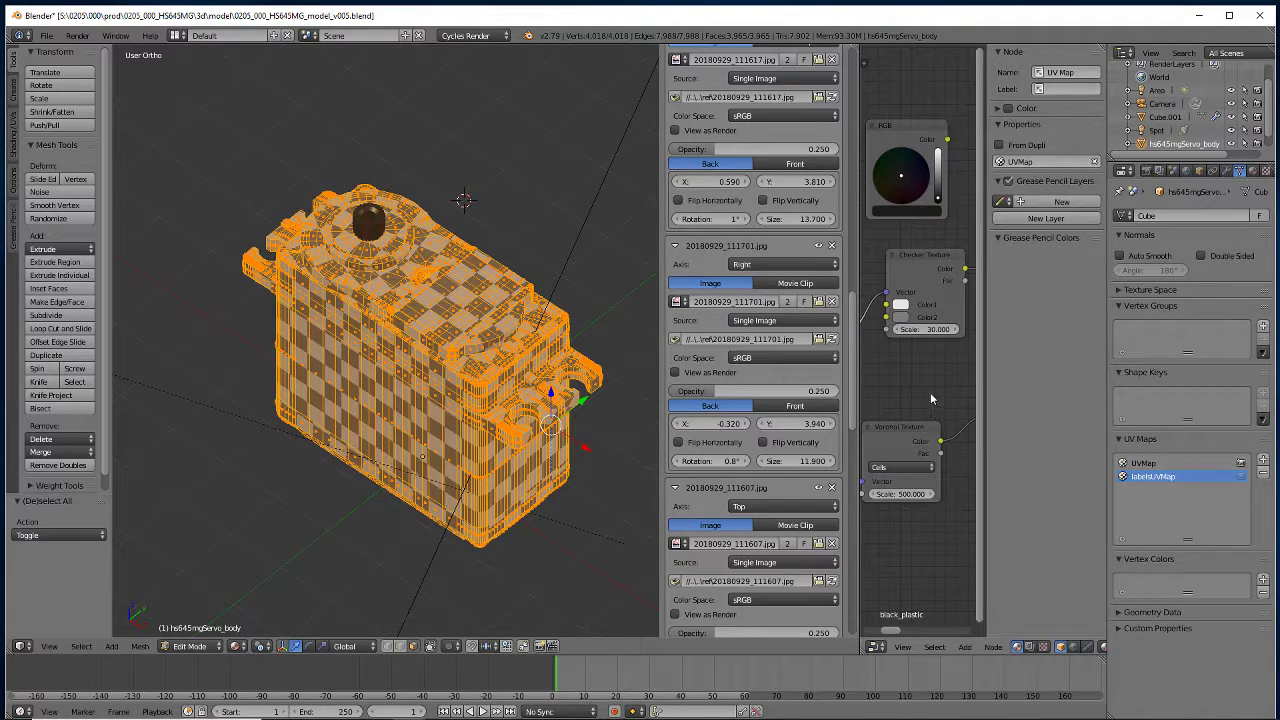
pyautogui.scroll(-3, 930, 399)
pyautogui.scroll(-2, 930, 405)
pyautogui.scroll(-3, 932, 395)
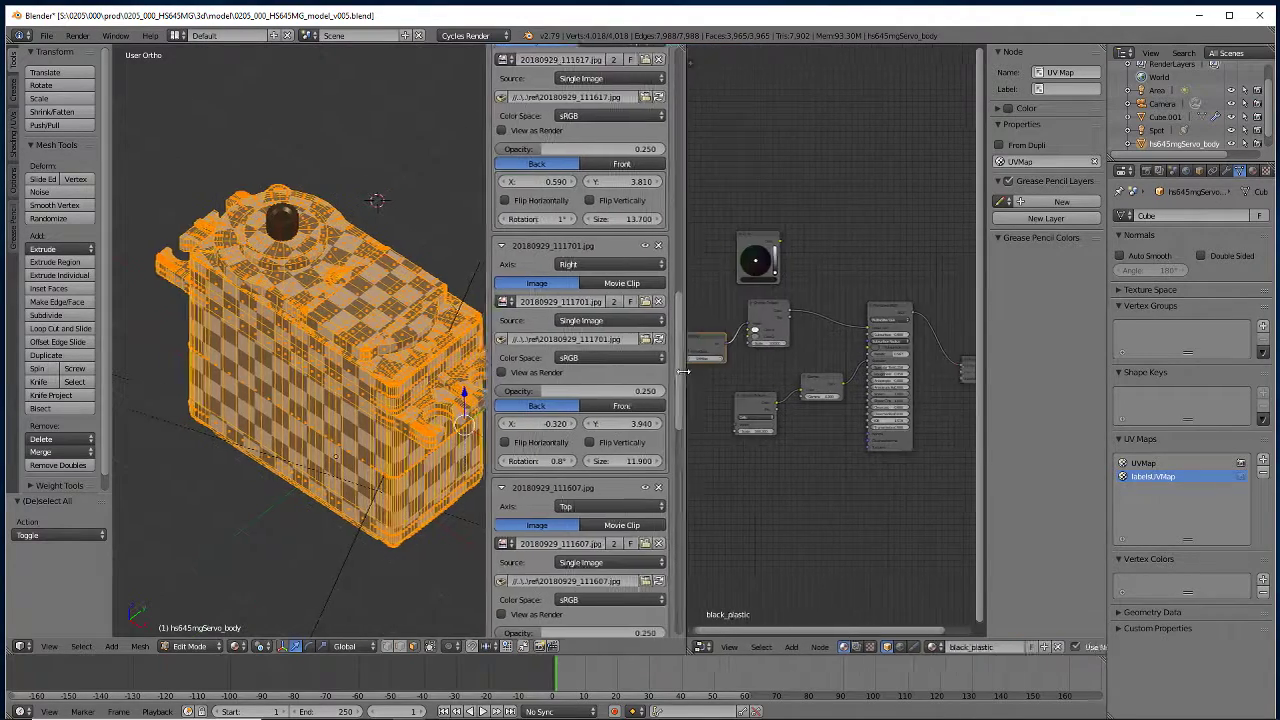
pyautogui.moveTo(858, 386); pyautogui.dragTo(577, 386)
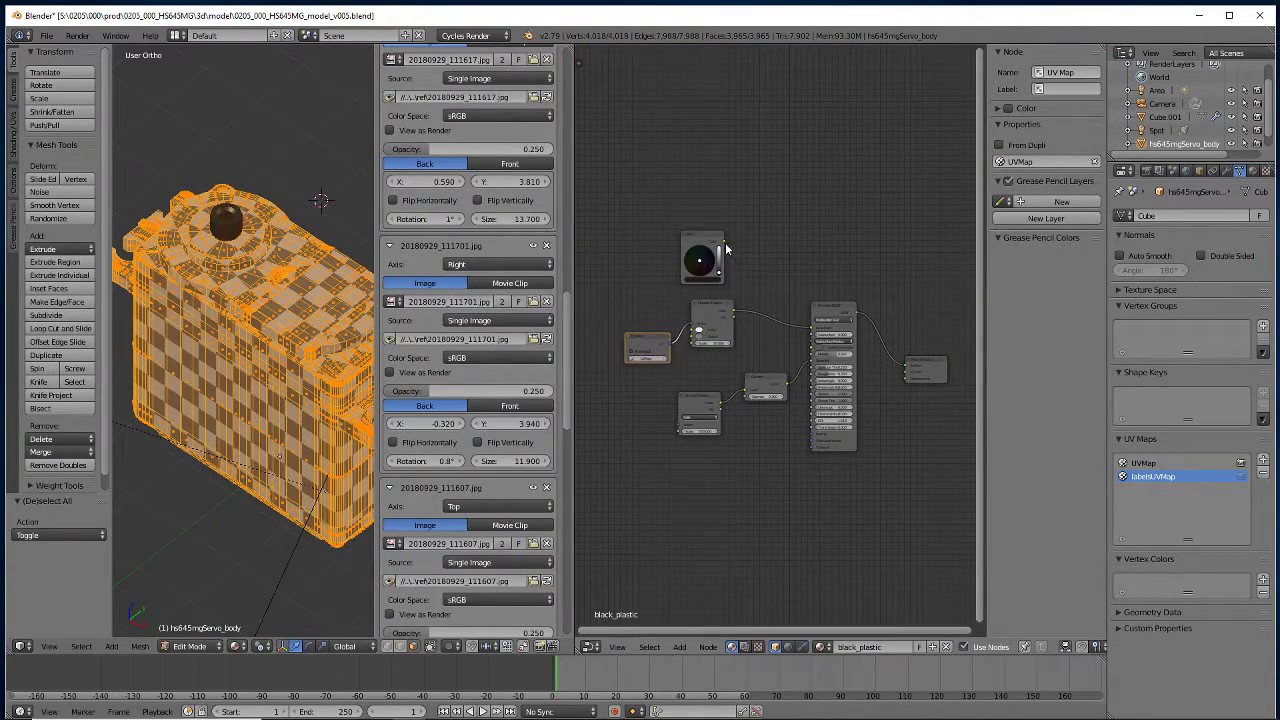
# Link the RGB node into the Principled BSDF and move the Checker node aside
pyautogui.moveTo(725, 246); pyautogui.dragTo(762, 267)
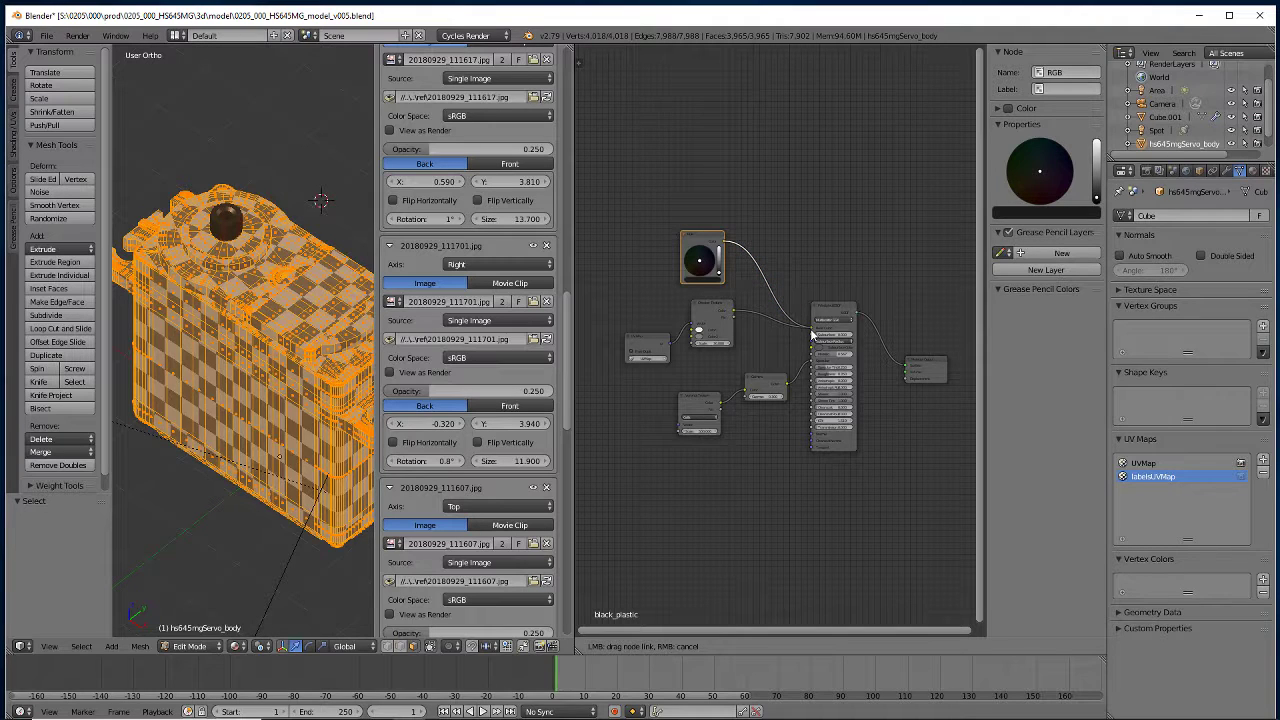
pyautogui.moveTo(812, 336); pyautogui.dragTo(812, 330)
pyautogui.moveTo(707, 312)
pyautogui.mouseDown()
pyautogui.moveTo(645, 347)
pyautogui.moveTo(575, 352)
pyautogui.moveTo(597, 360)
pyautogui.moveTo(596, 320)
pyautogui.mouseUp()
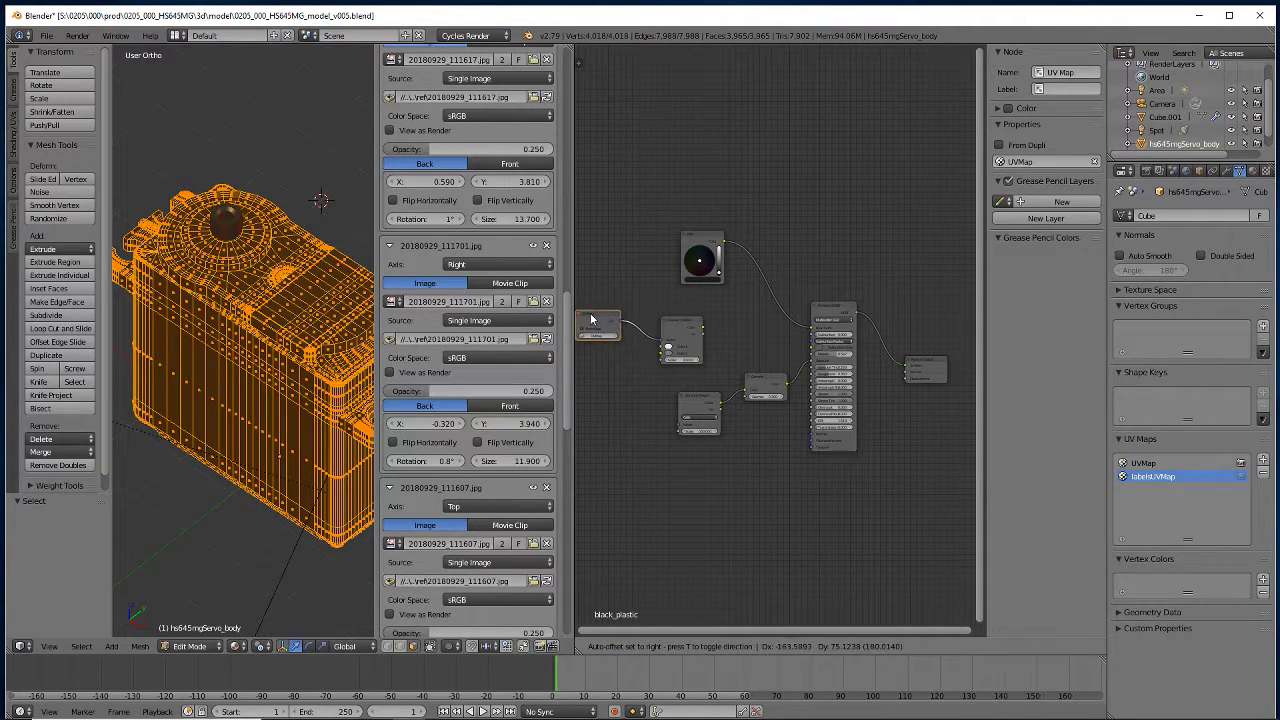
pyautogui.moveTo(684, 324); pyautogui.dragTo(652, 308)
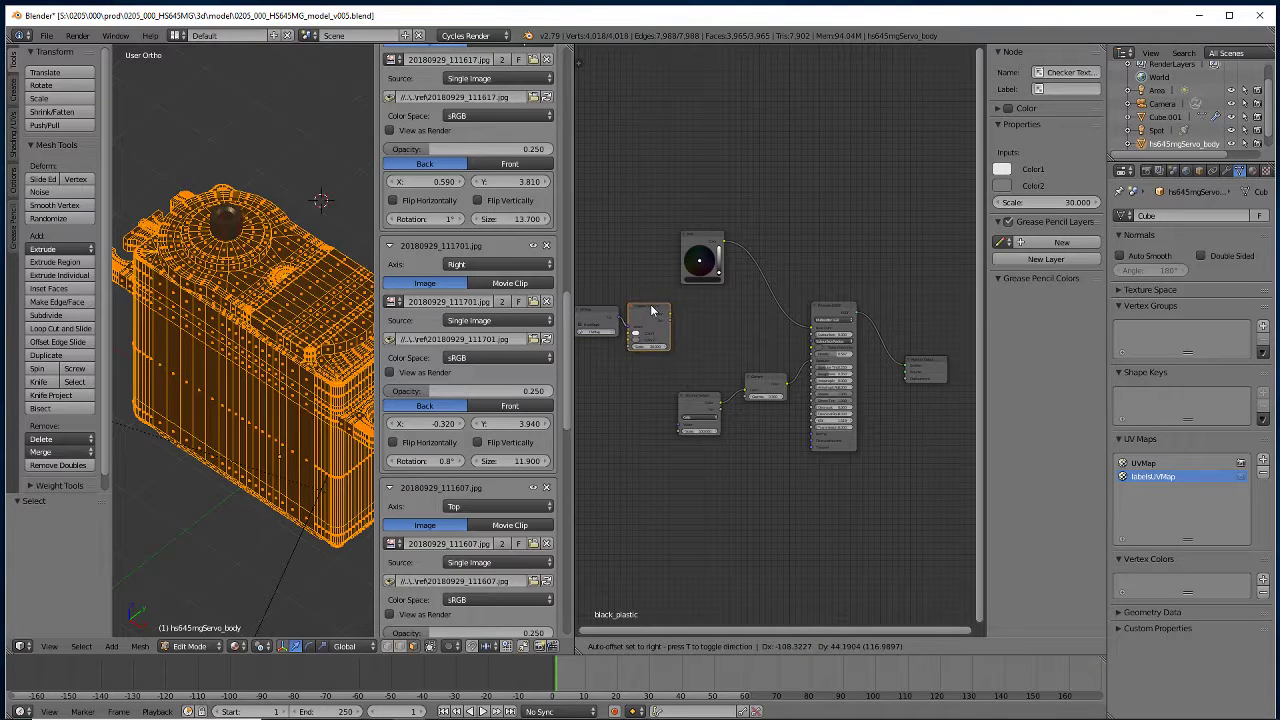
pyautogui.scroll(1, 700, 325)
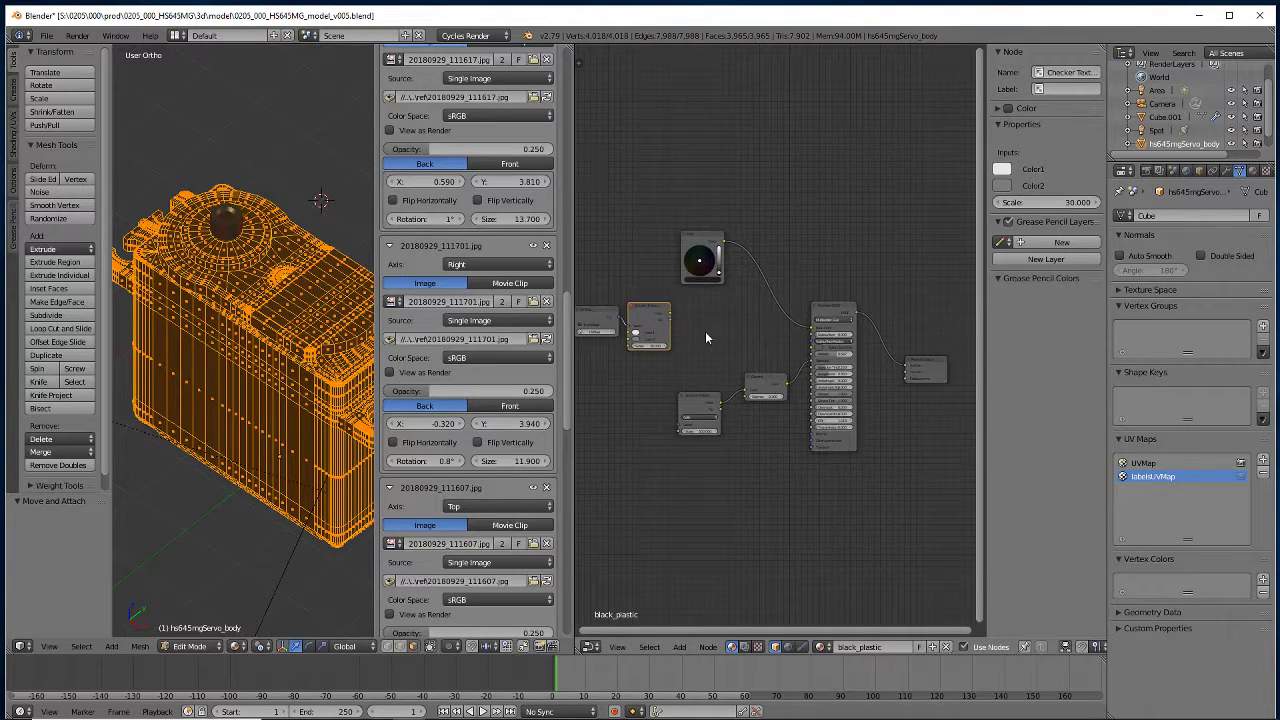
pyautogui.scroll(1, 705, 331)
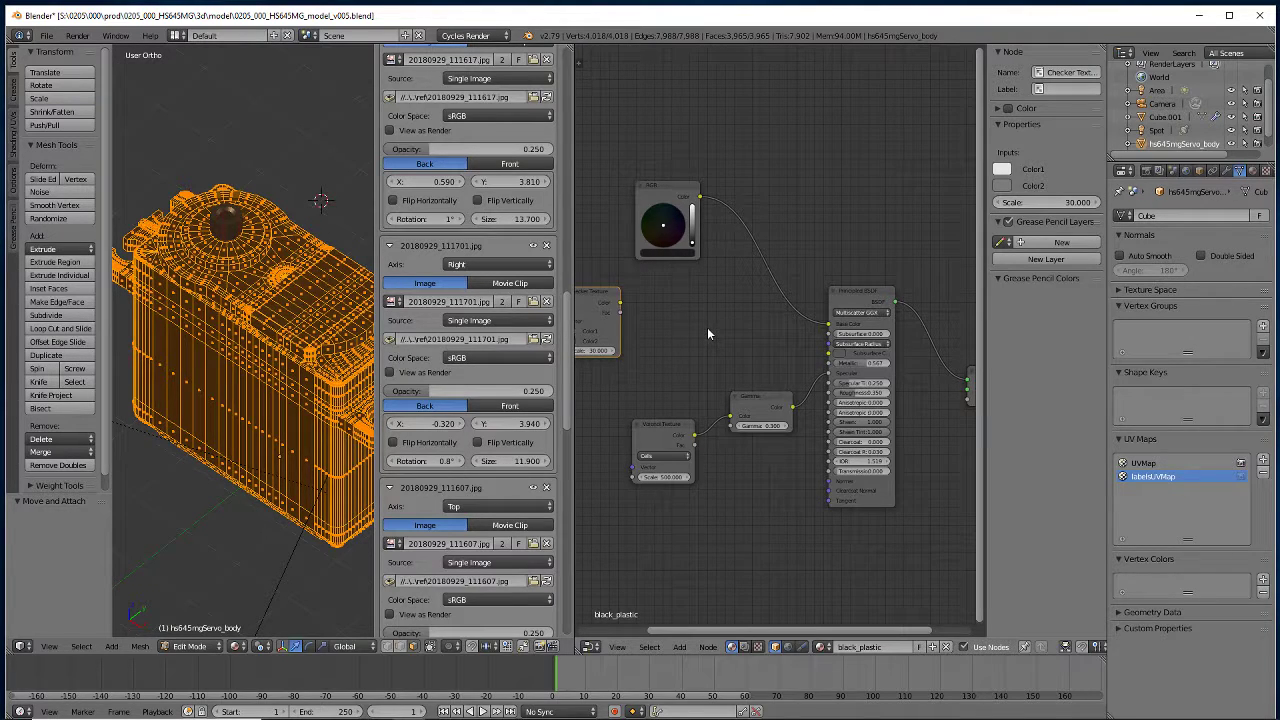
pyautogui.scroll(-1, 707, 327)
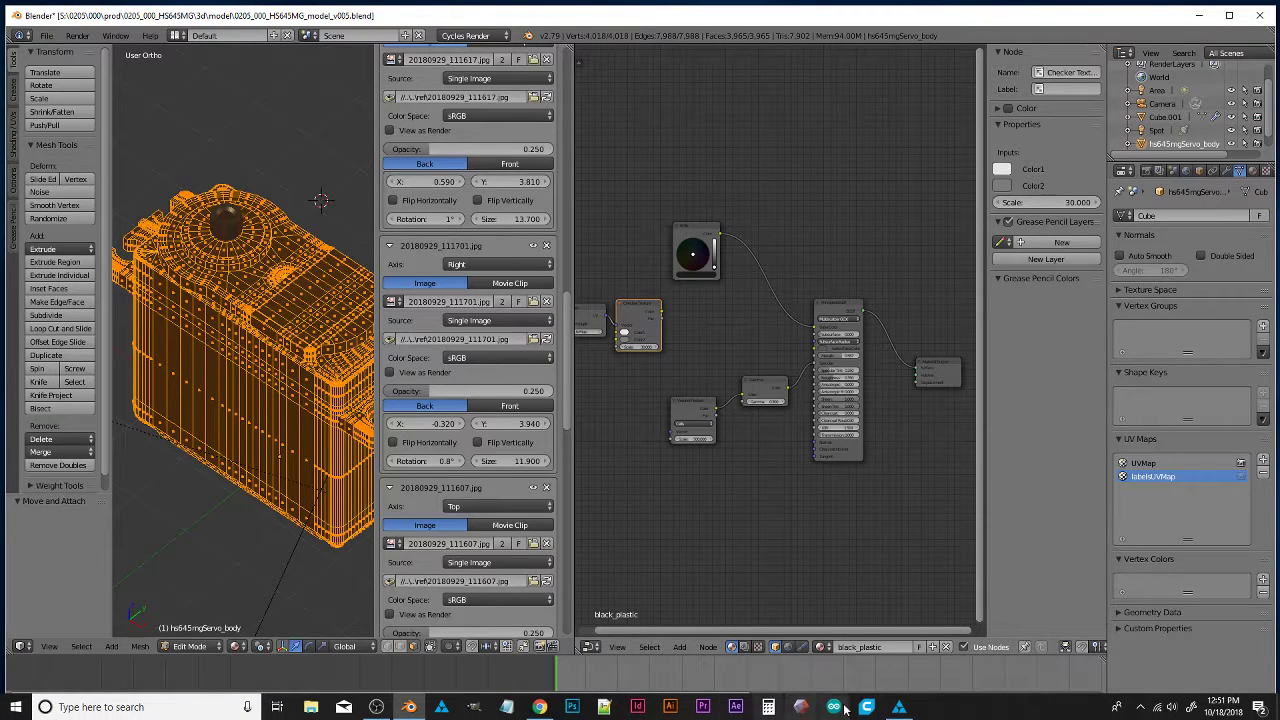
# Bring Adobe Photoshop to the front from the Windows taskbar
pyautogui.click(572, 708)
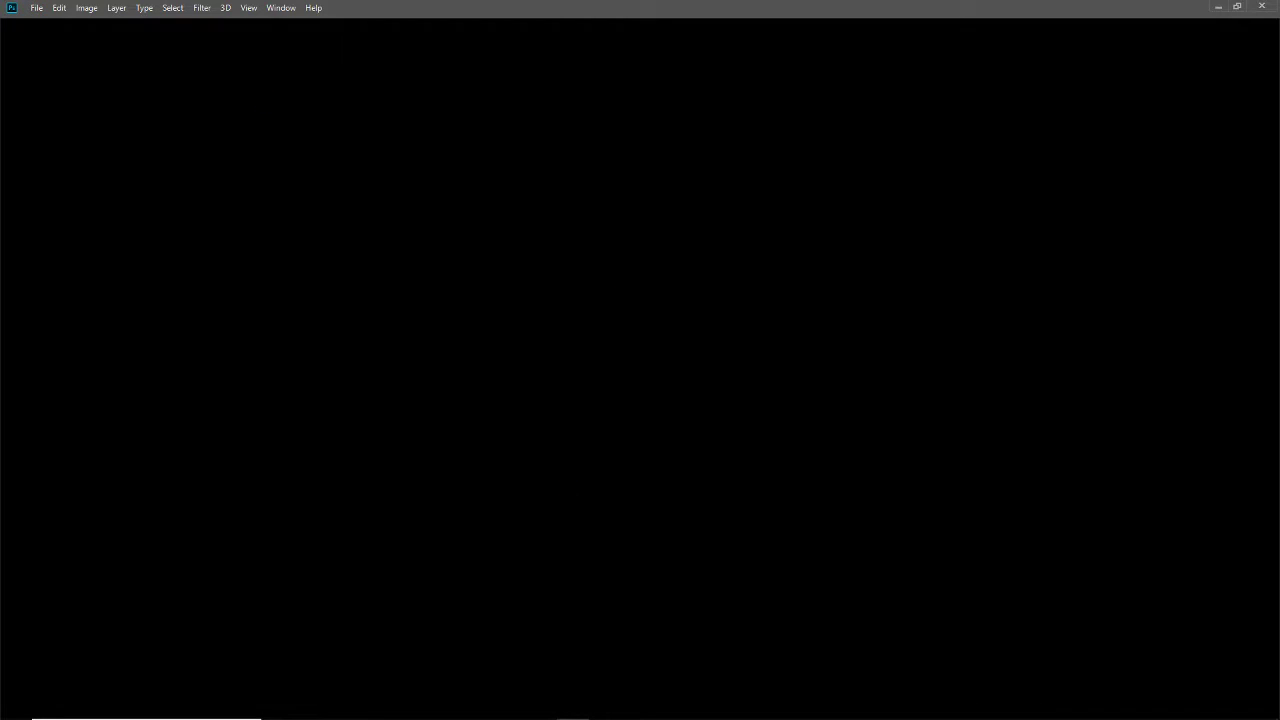
# In the Open dialog, browse to stream (S:) > 0205 > 000 > prod > 0205_000_HS645MG > ref
pyautogui.click(36, 8)
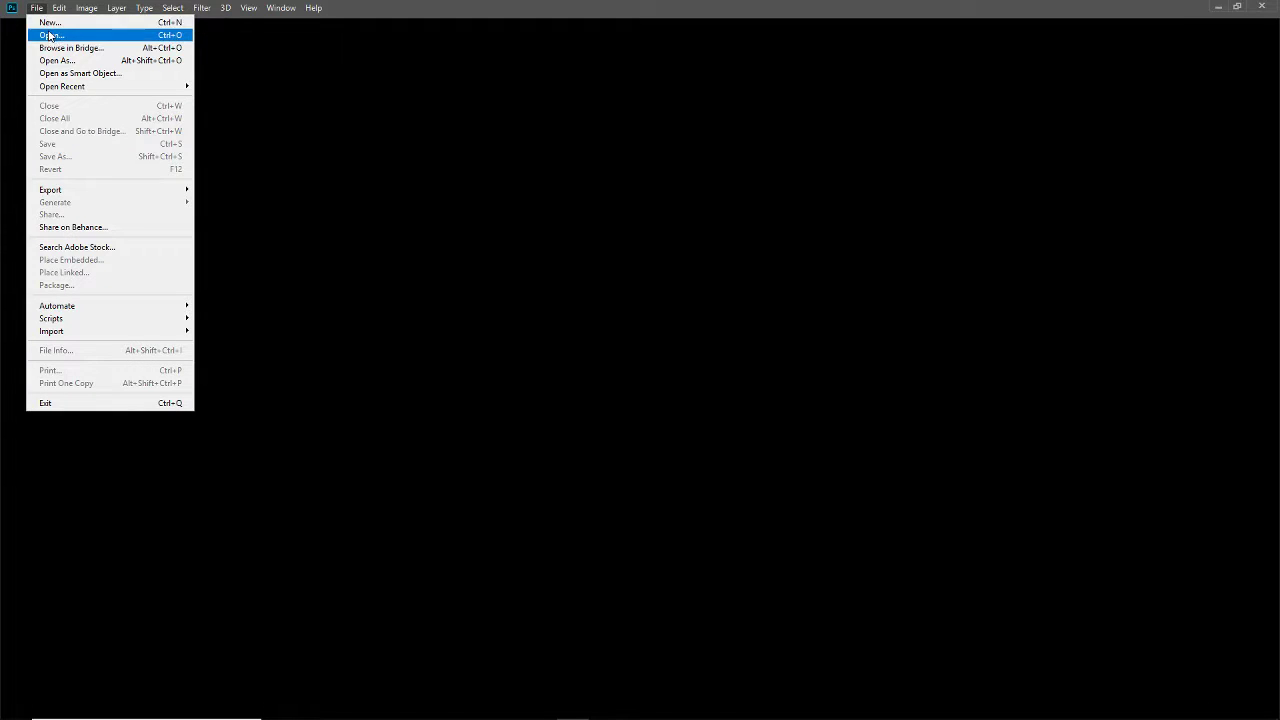
pyautogui.click(49, 35)
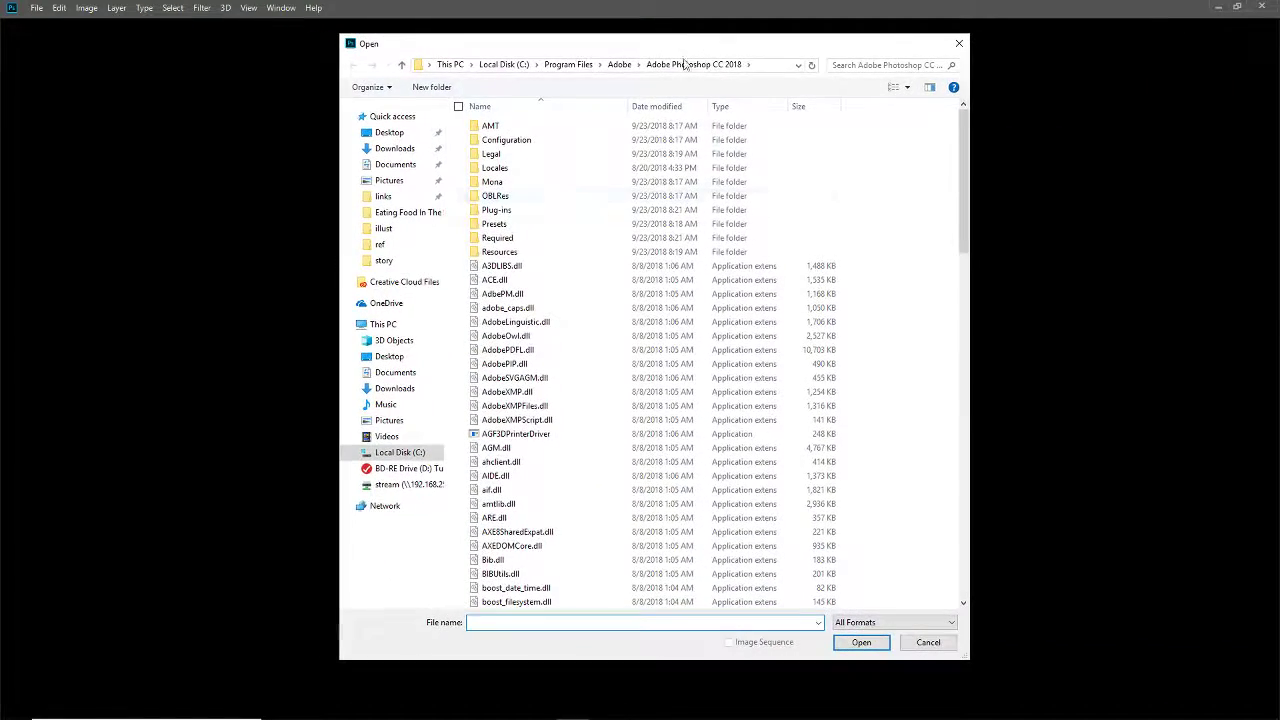
pyautogui.click(451, 65)
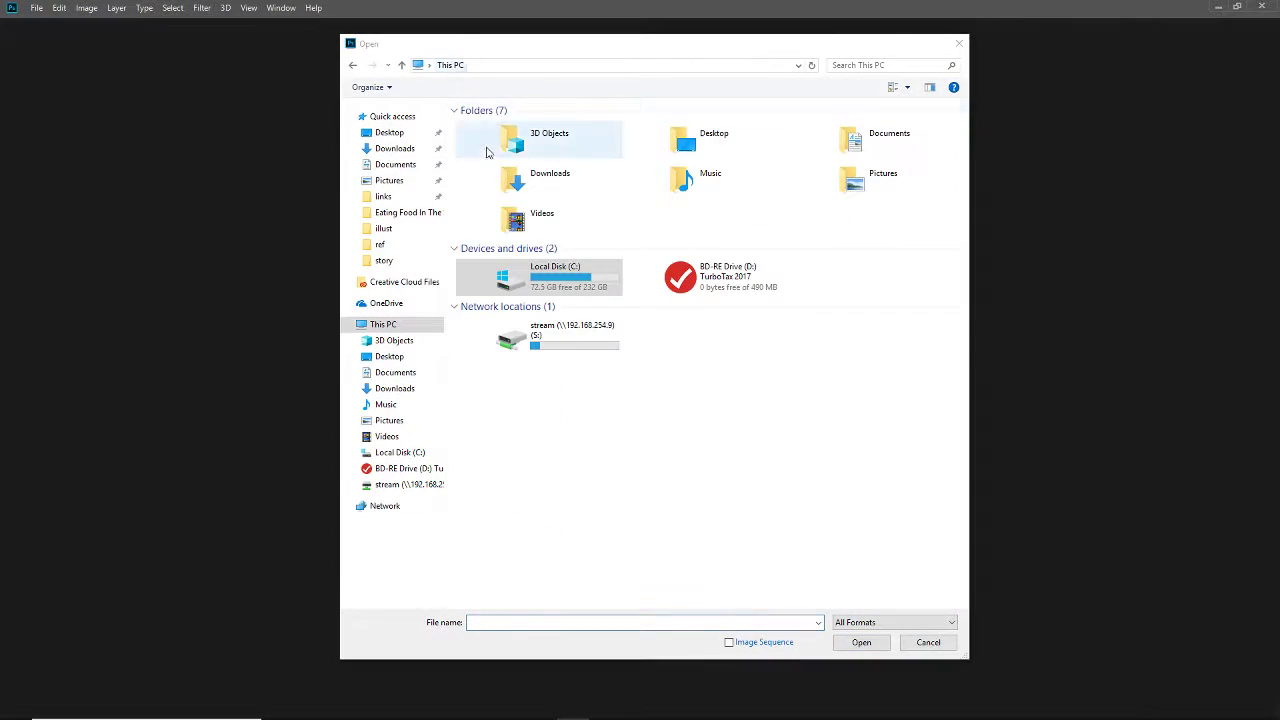
pyautogui.doubleClick(545, 330)
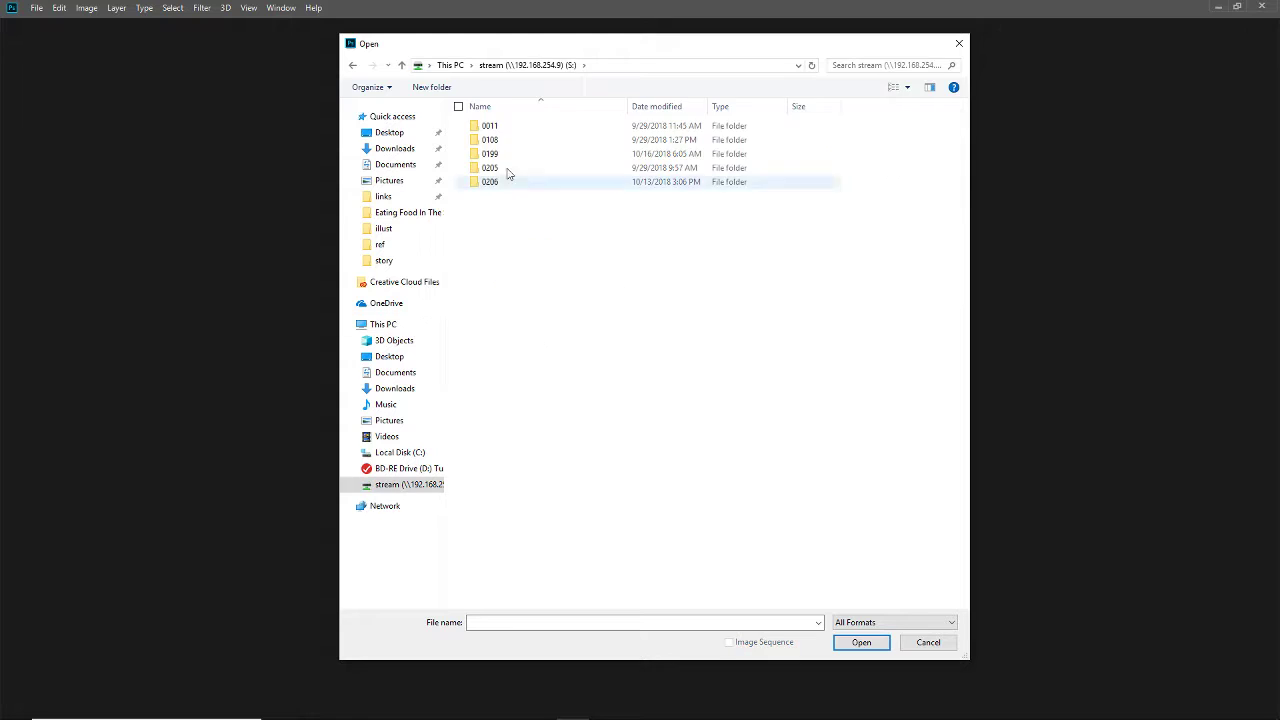
pyautogui.doubleClick(500, 168)
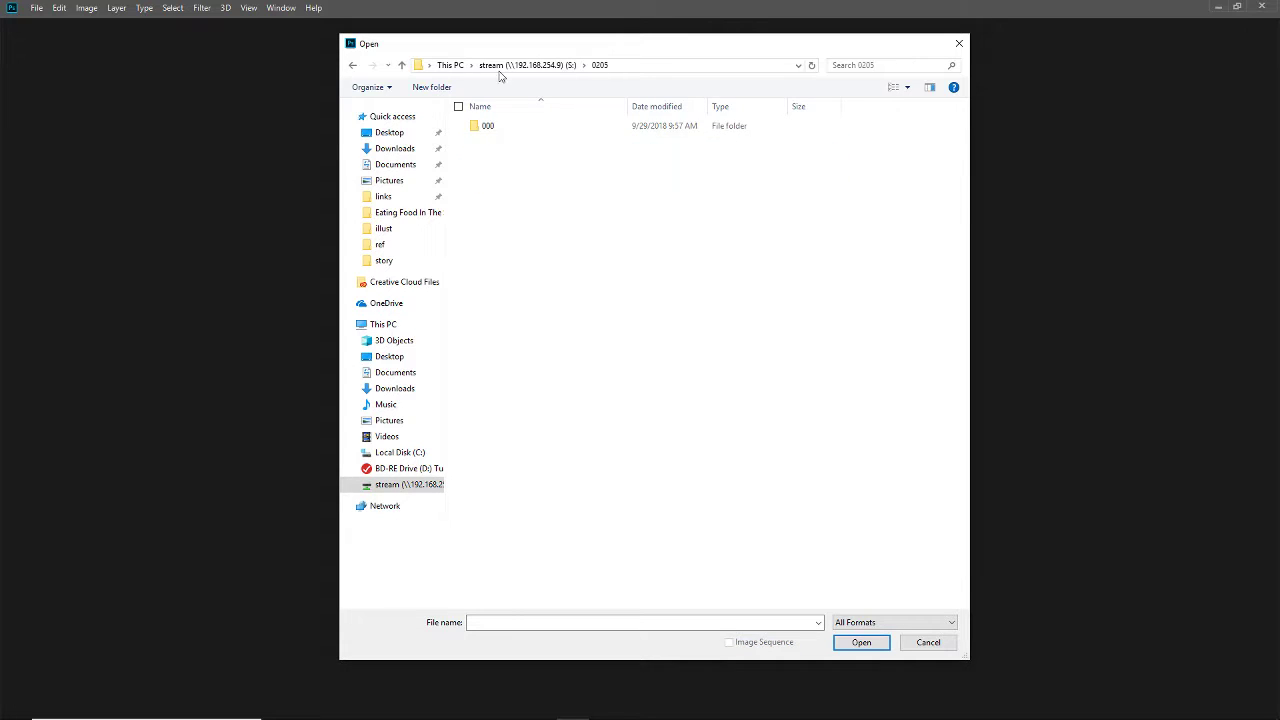
pyautogui.doubleClick(499, 127)
pyautogui.doubleClick(495, 170)
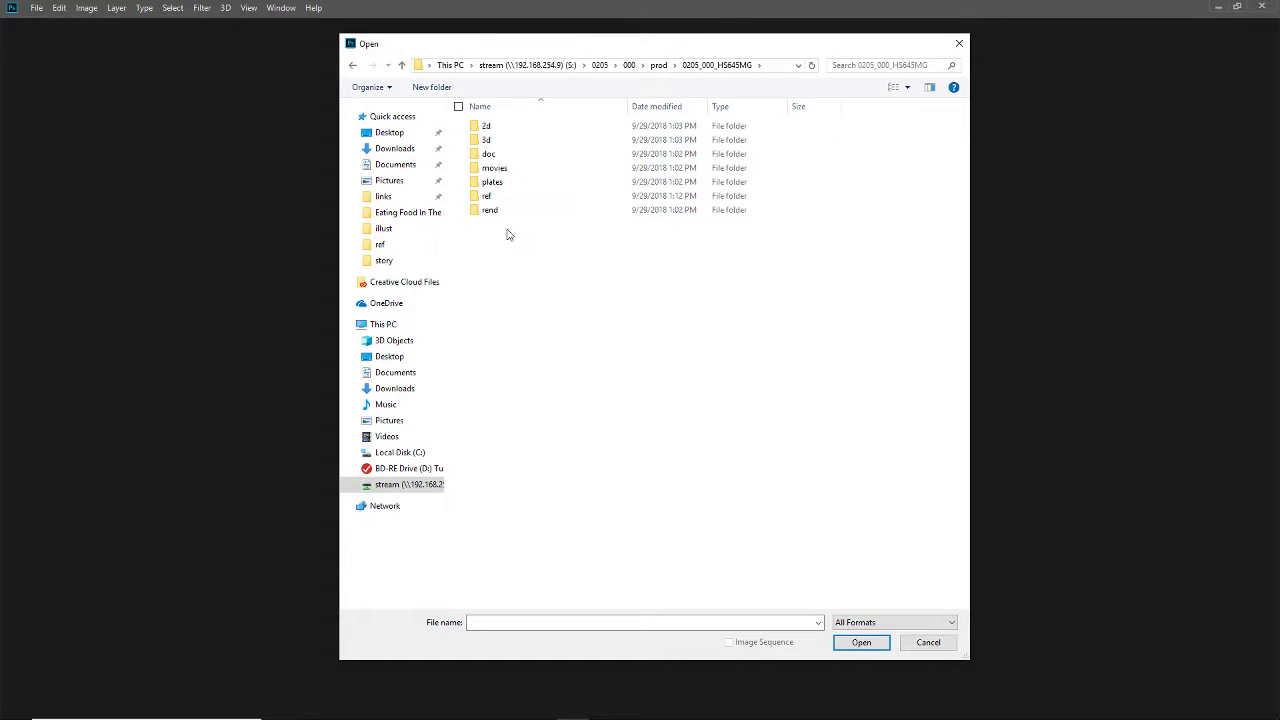
pyautogui.doubleClick(503, 147)
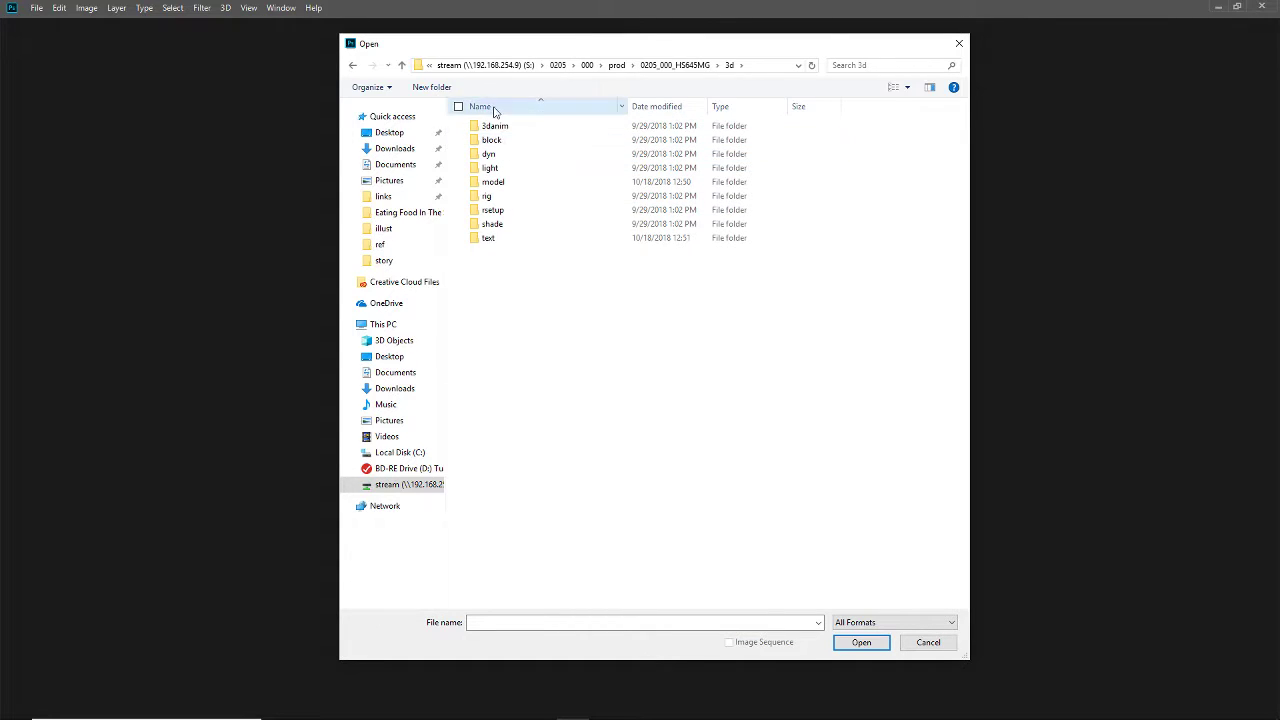
pyautogui.doubleClick(505, 238)
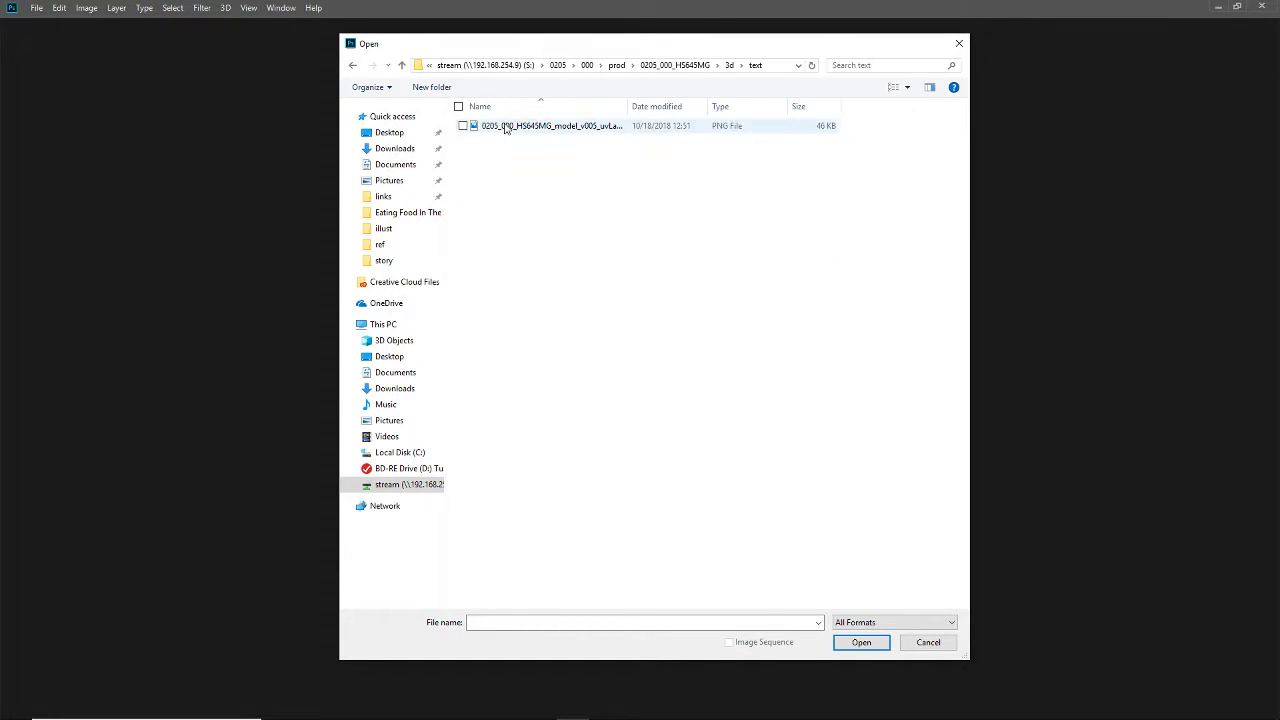
pyautogui.click(692, 66)
pyautogui.doubleClick(498, 199)
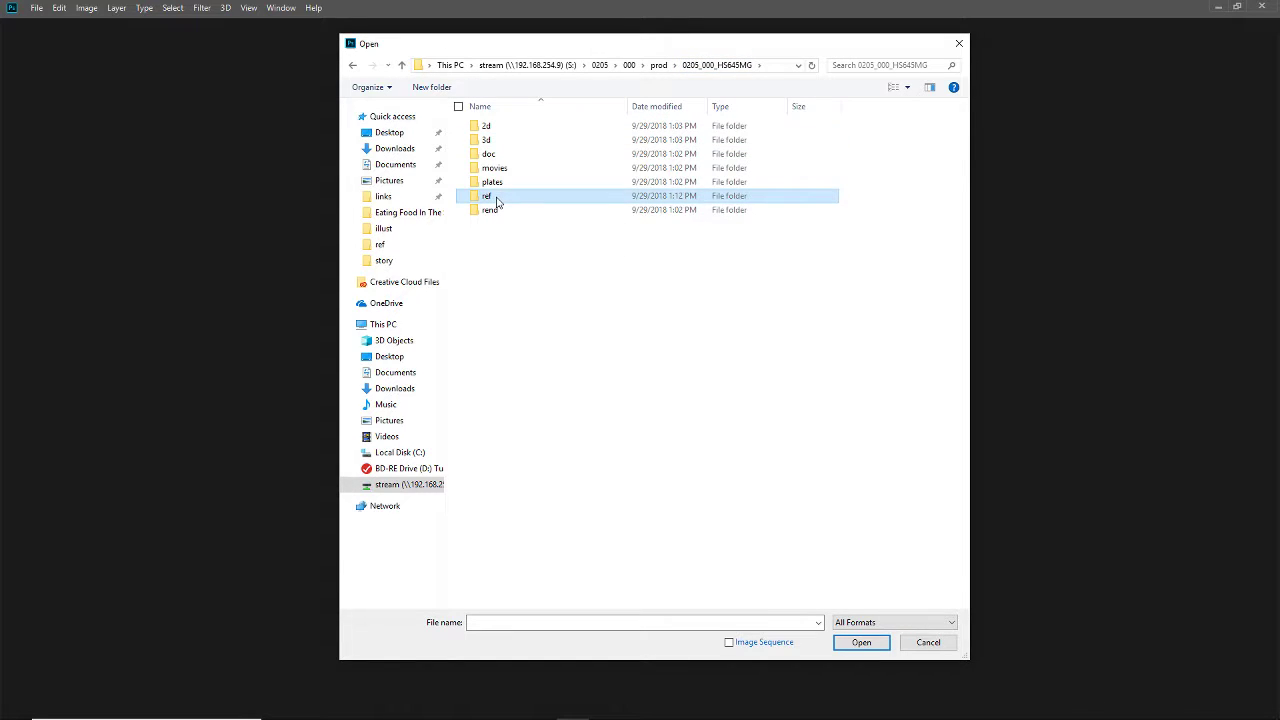
# Show Large icons and open photos 20180929_111503 and 20180929_111635 together
pyautogui.click(426, 89)
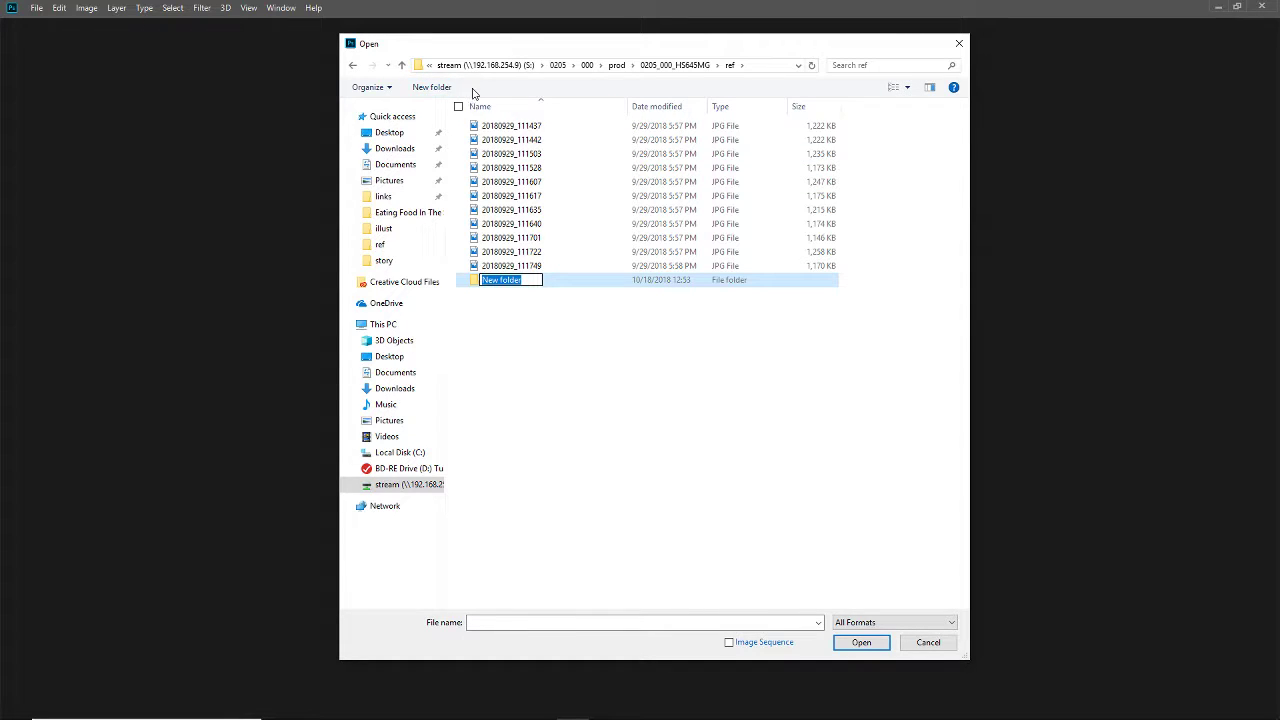
pyautogui.click(897, 90)
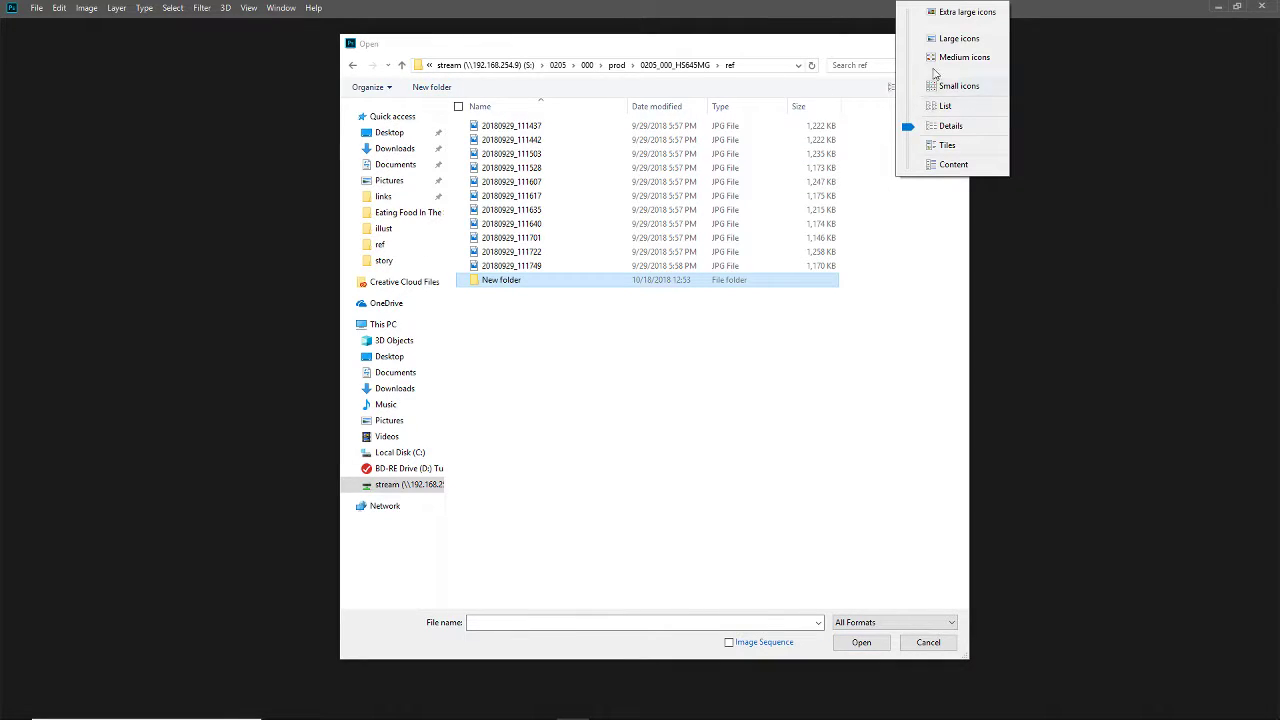
pyautogui.click(958, 39)
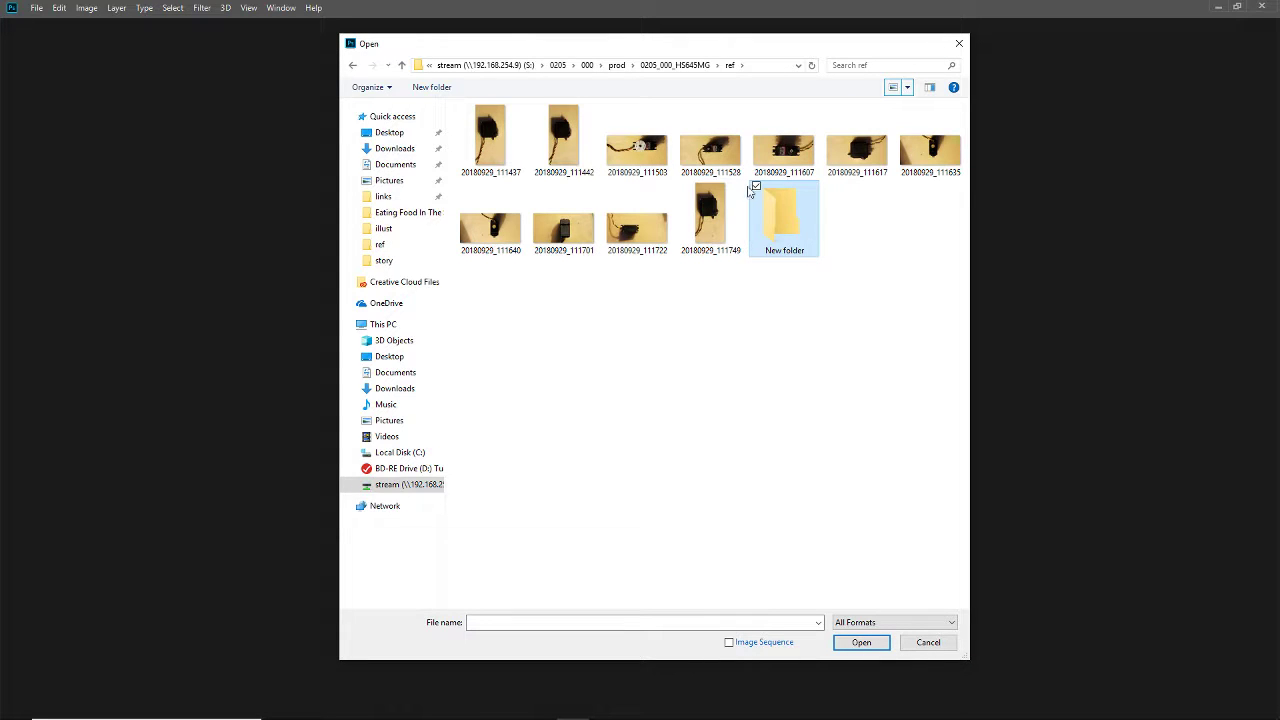
pyautogui.click(648, 150)
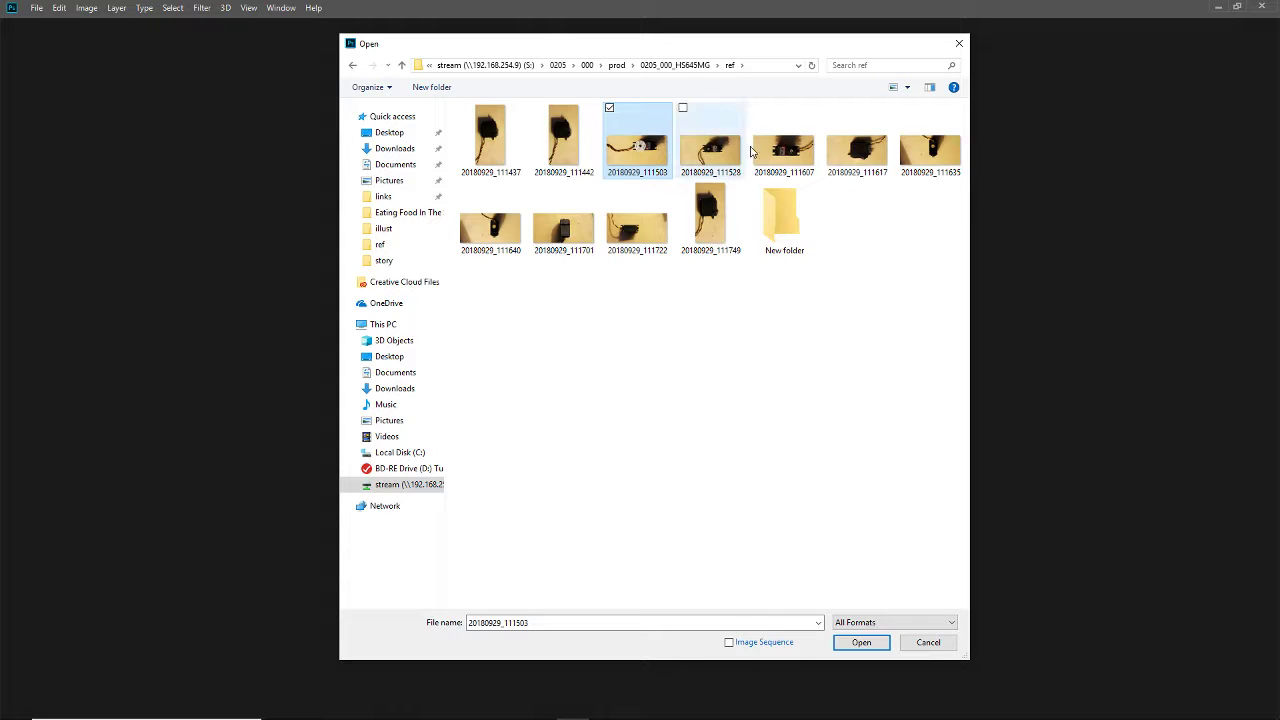
pyautogui.click(936, 155)
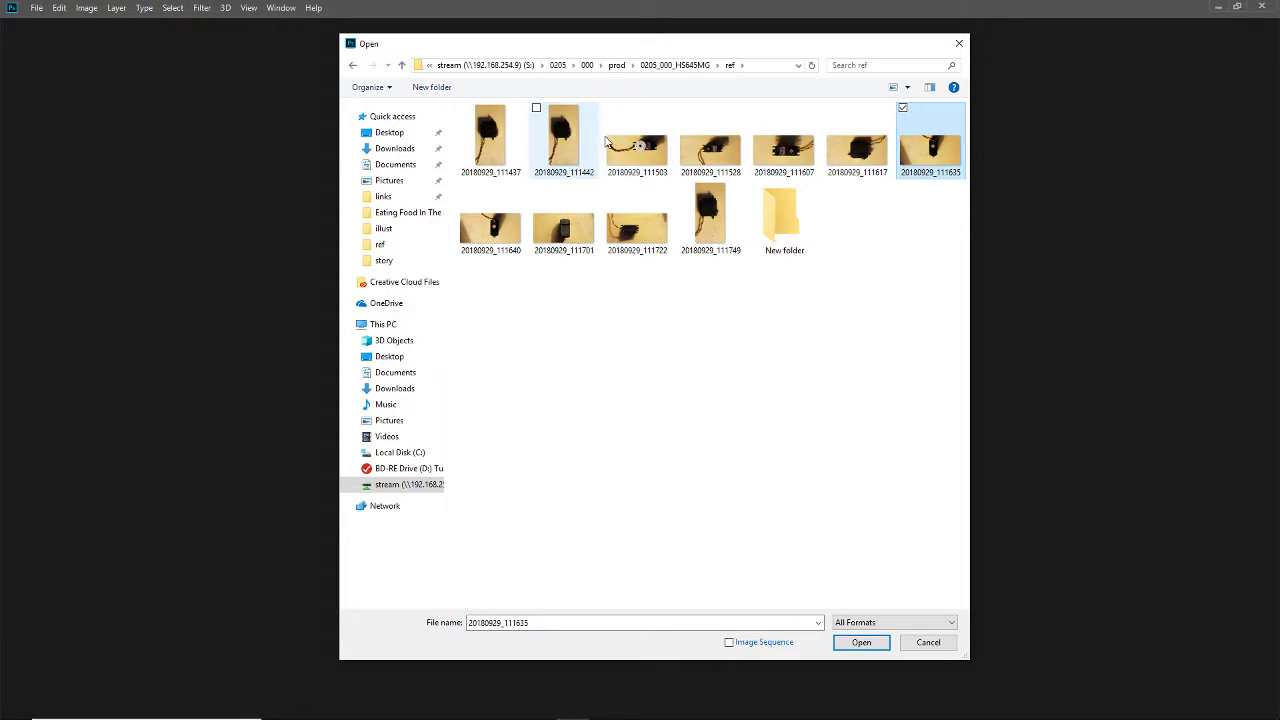
pyautogui.click(648, 151)
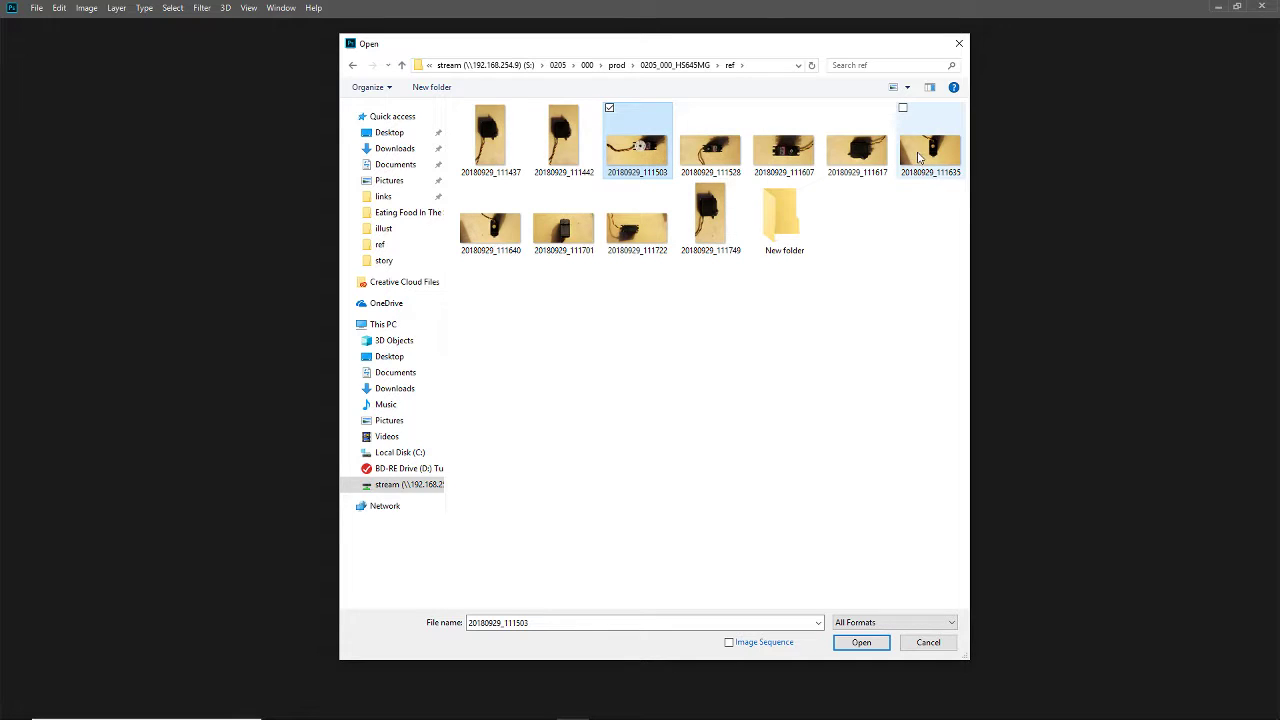
pyautogui.keyDown('ctrl'); pyautogui.click(919, 157); pyautogui.keyUp('ctrl')
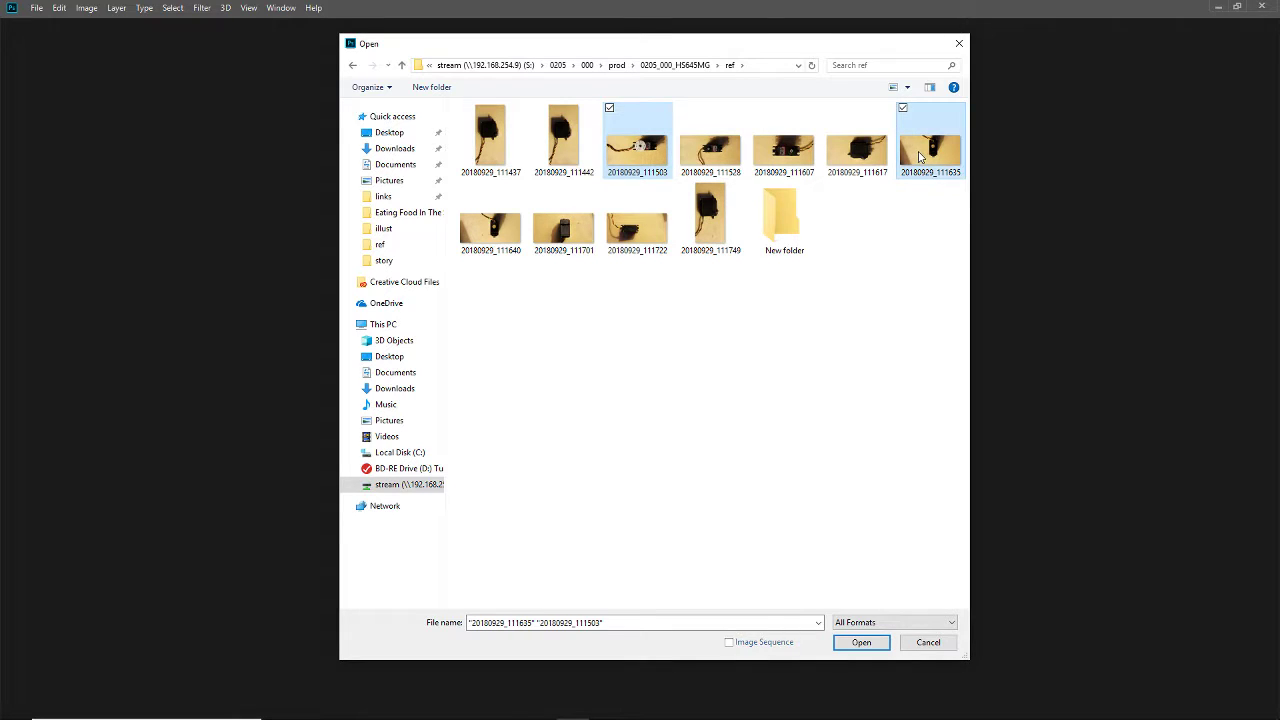
pyautogui.click(859, 643)
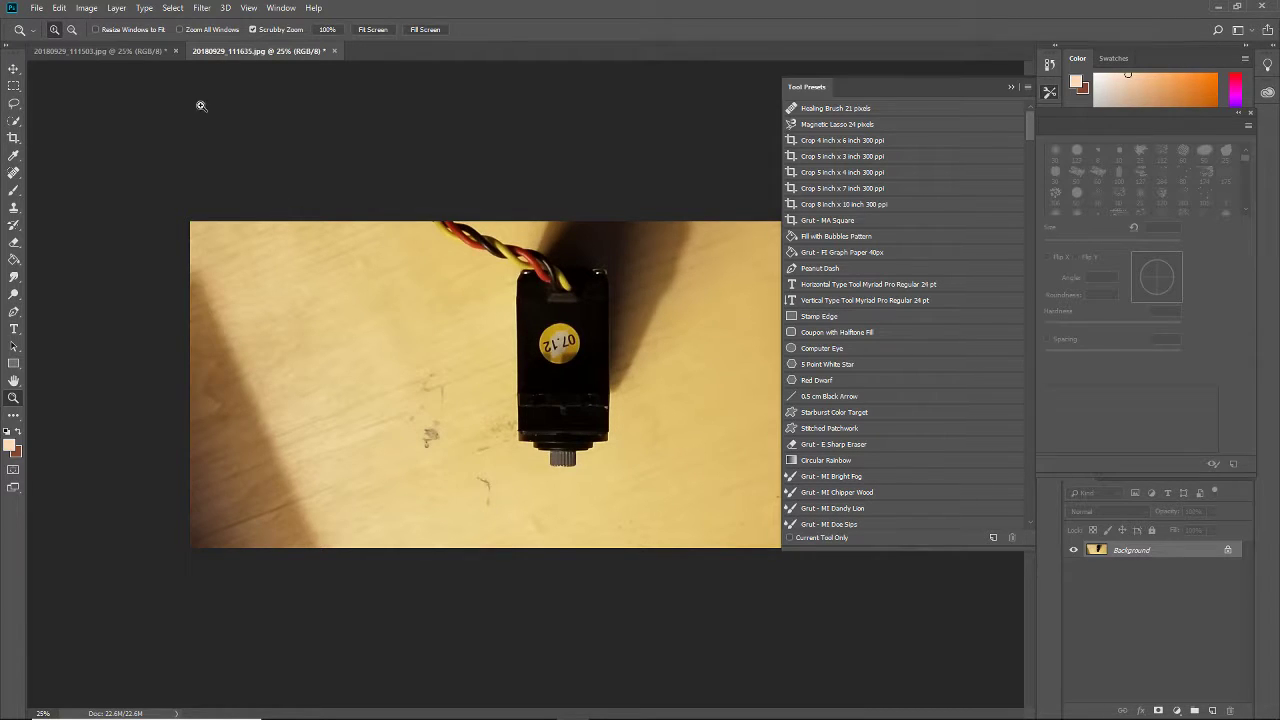
# Switch to the 20180929_111503.jpg document tab
pyautogui.click(118, 49)
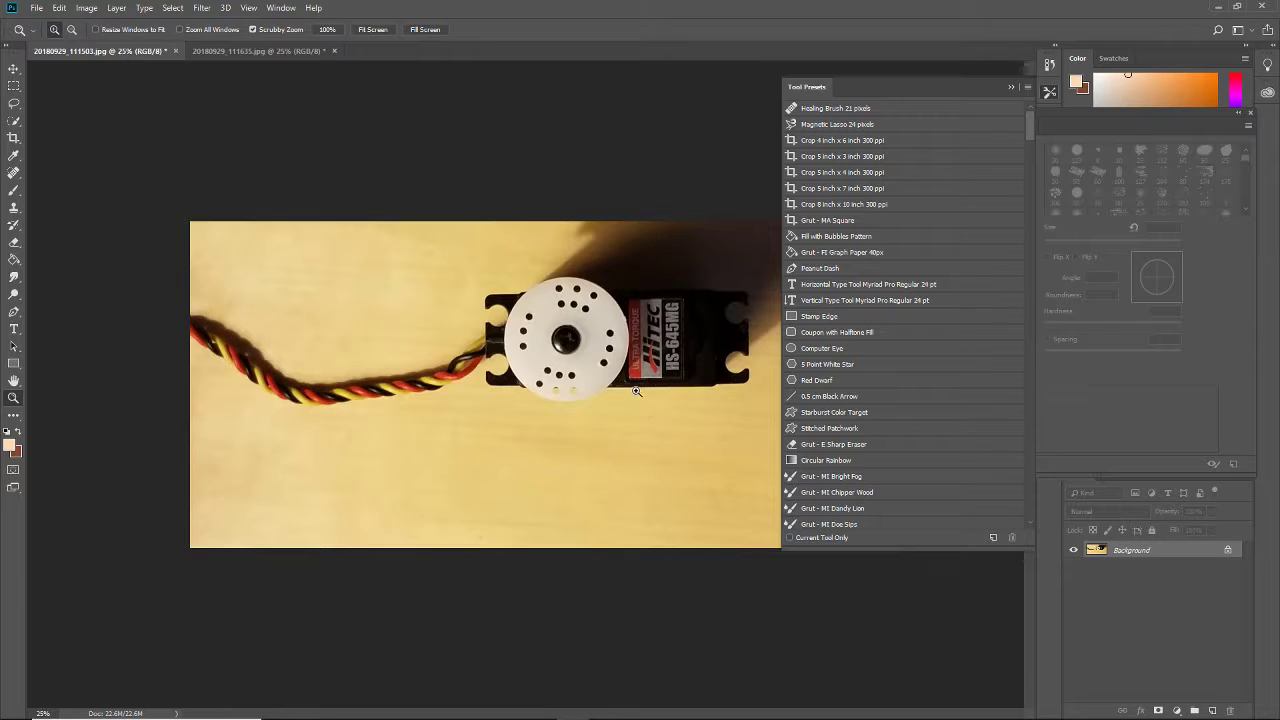